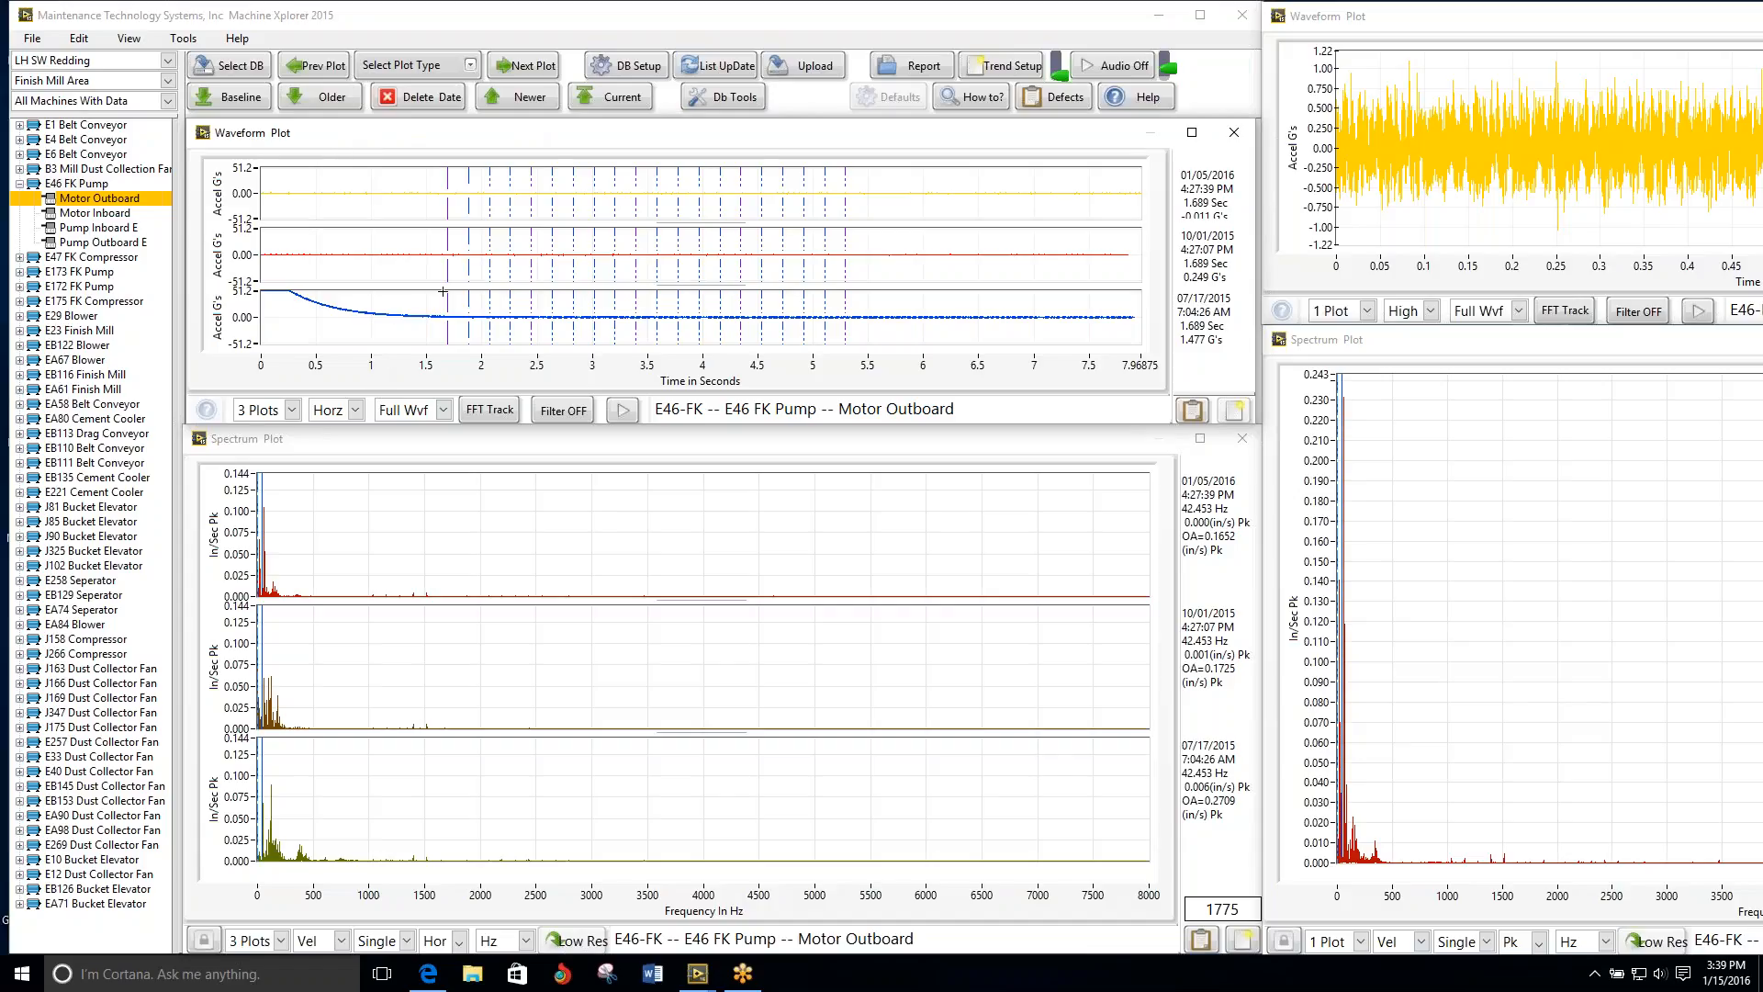
Step: Reduce the three-date spectrum's frequency range to about 1971 Hz and place its cursor at about 293 Hz
{"action": "scroll", "coordinate": [444, 290], "scroll_direction": "up", "scroll_amount": 10}
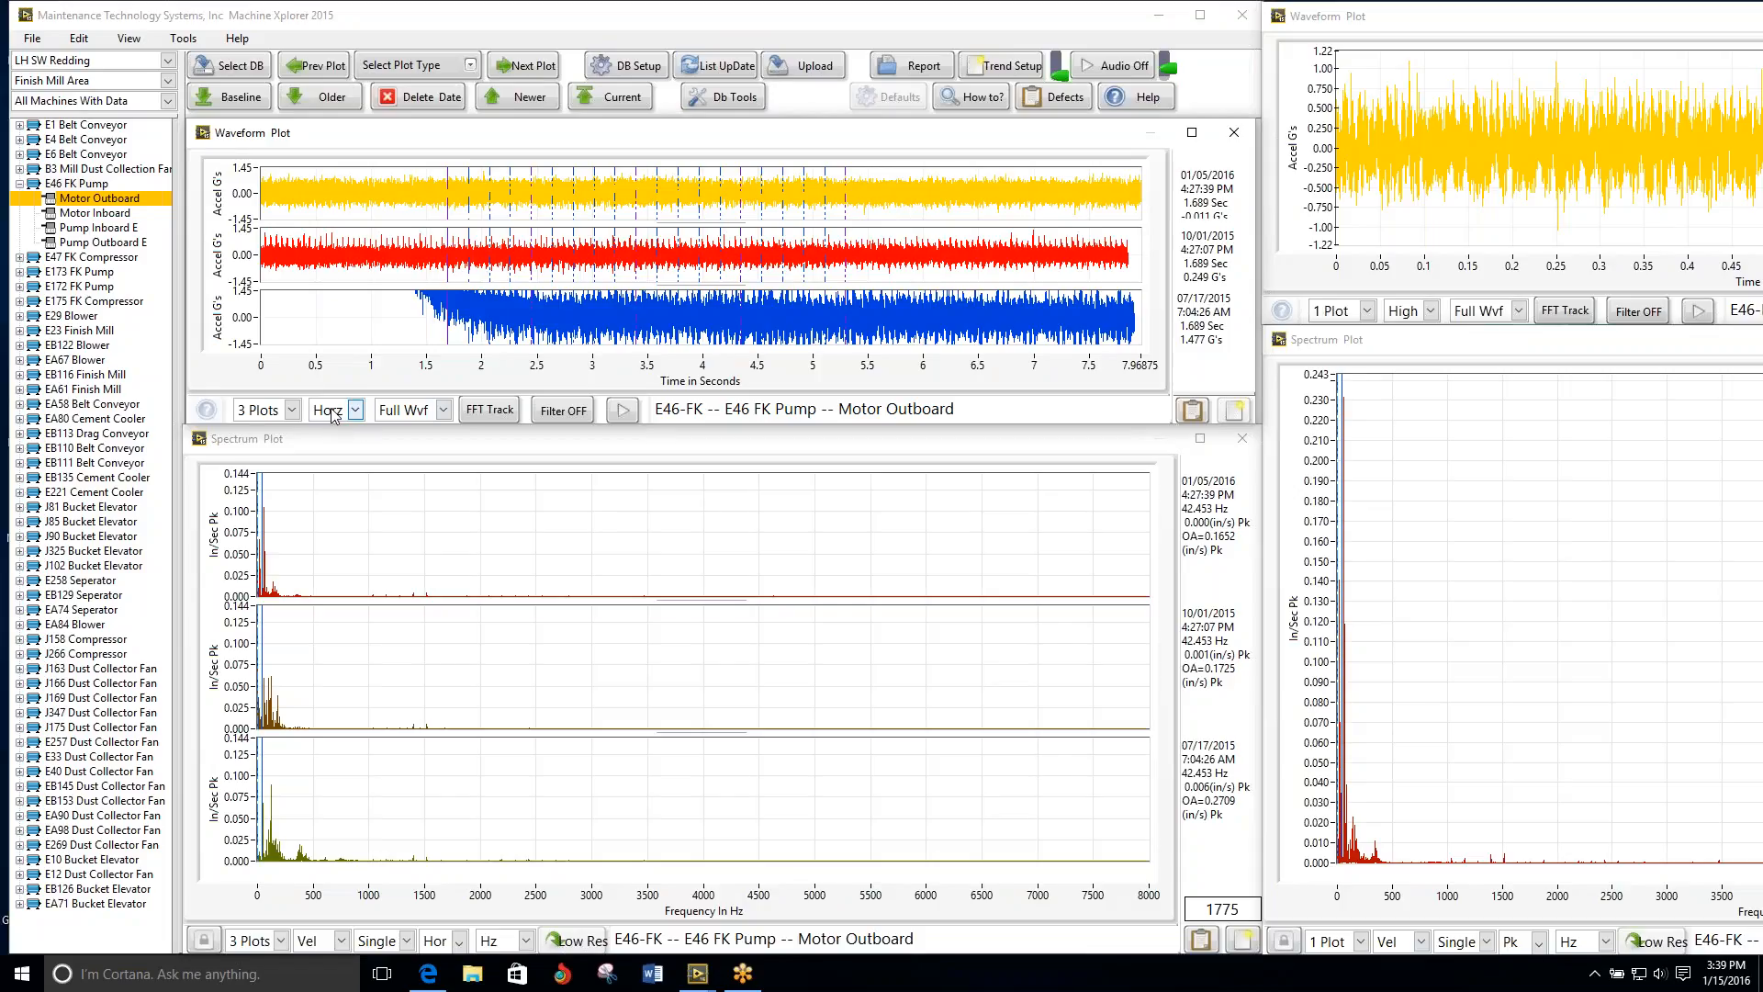
{"action": "left_click", "coordinate": [629, 439]}
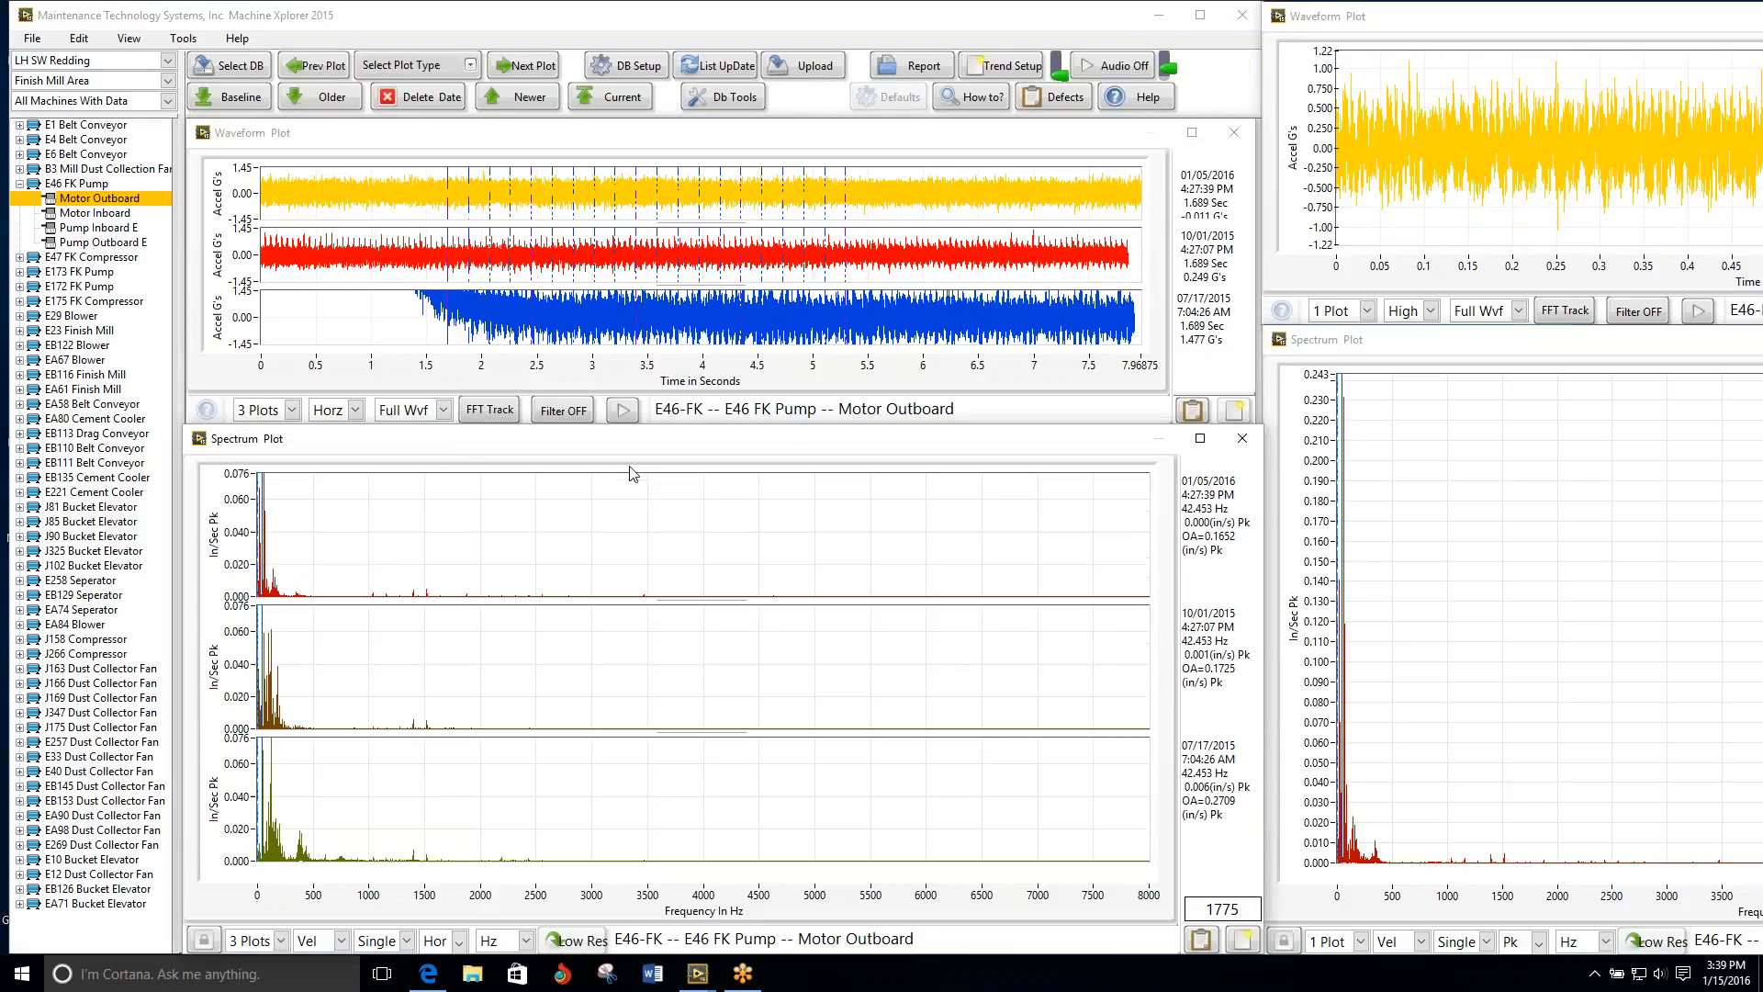
{"action": "left_click", "coordinate": [476, 893]}
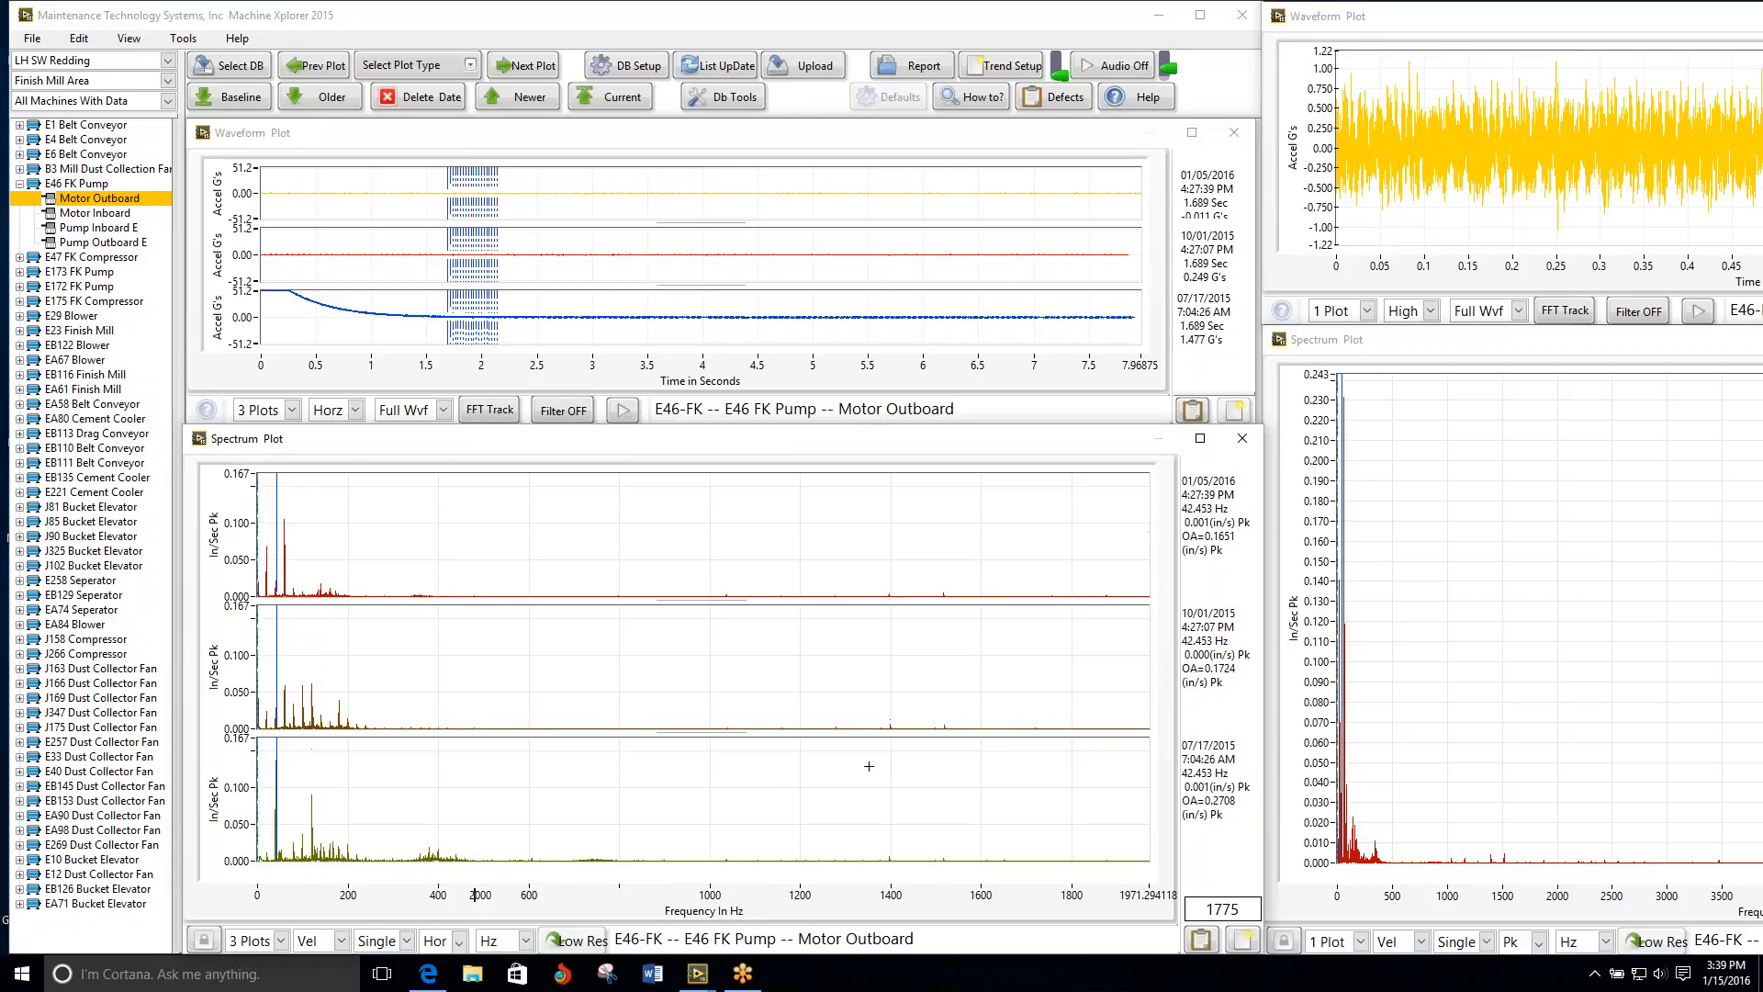
{"action": "left_click", "coordinate": [388, 633]}
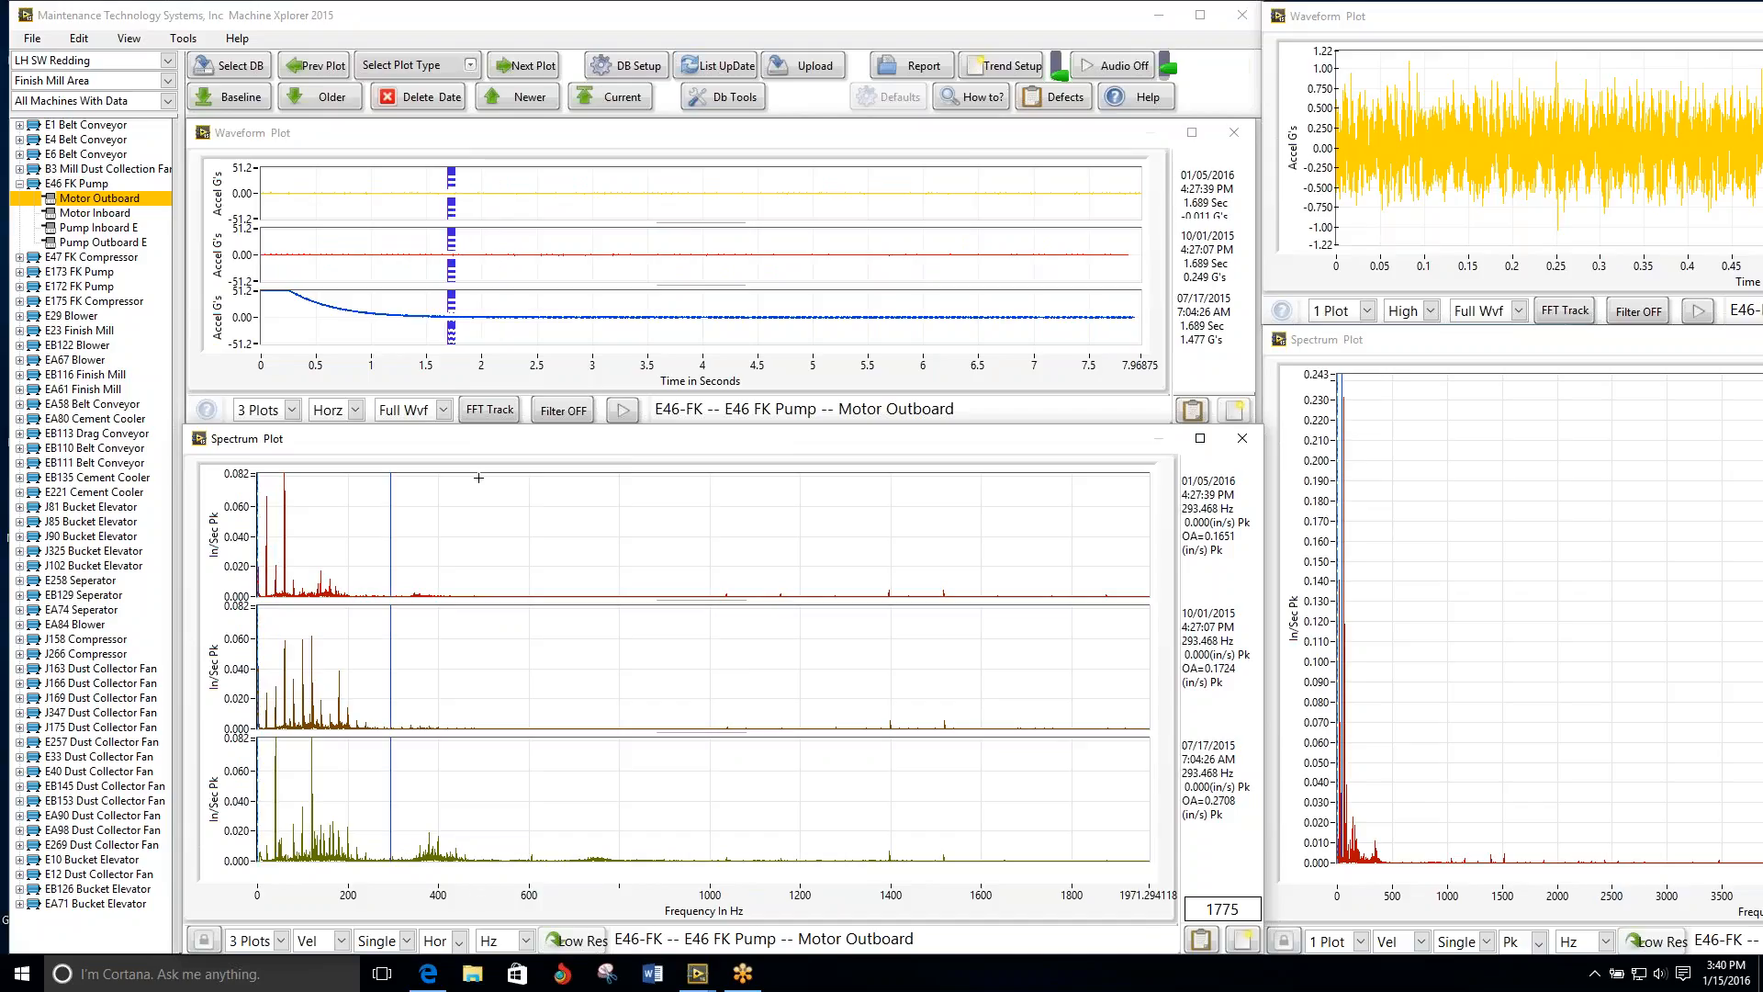
{"action": "left_click", "coordinate": [613, 129]}
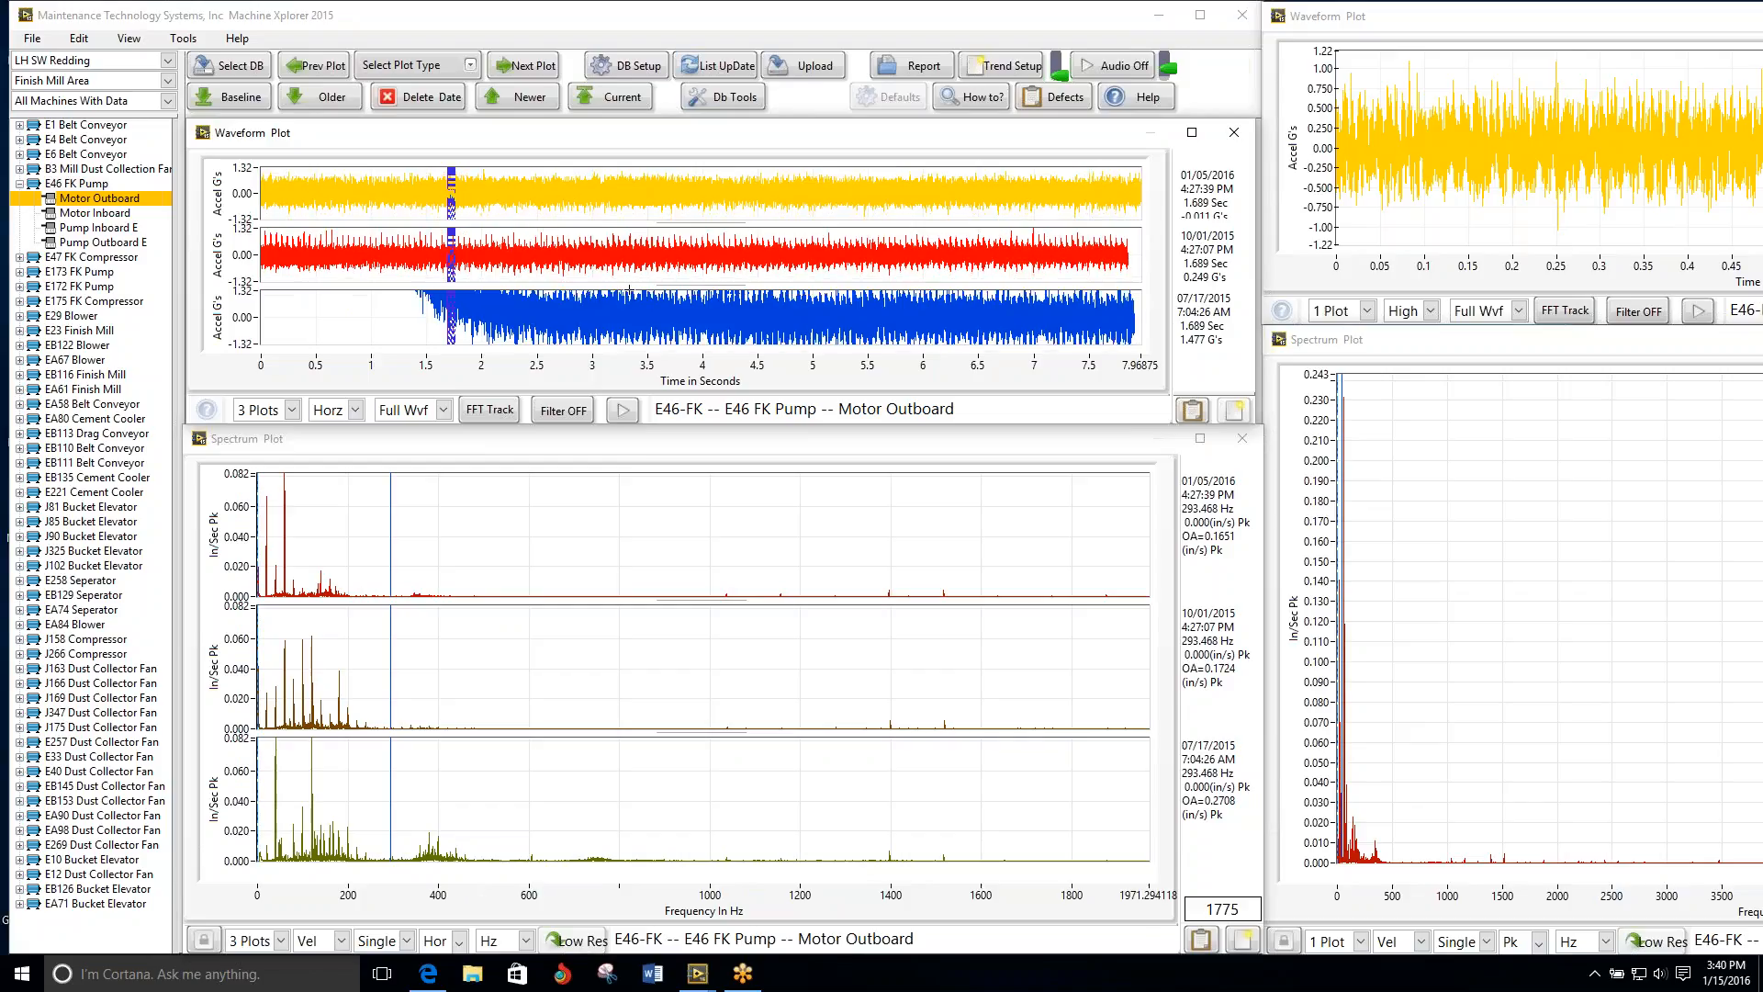
{"action": "left_click", "coordinate": [1662, 19]}
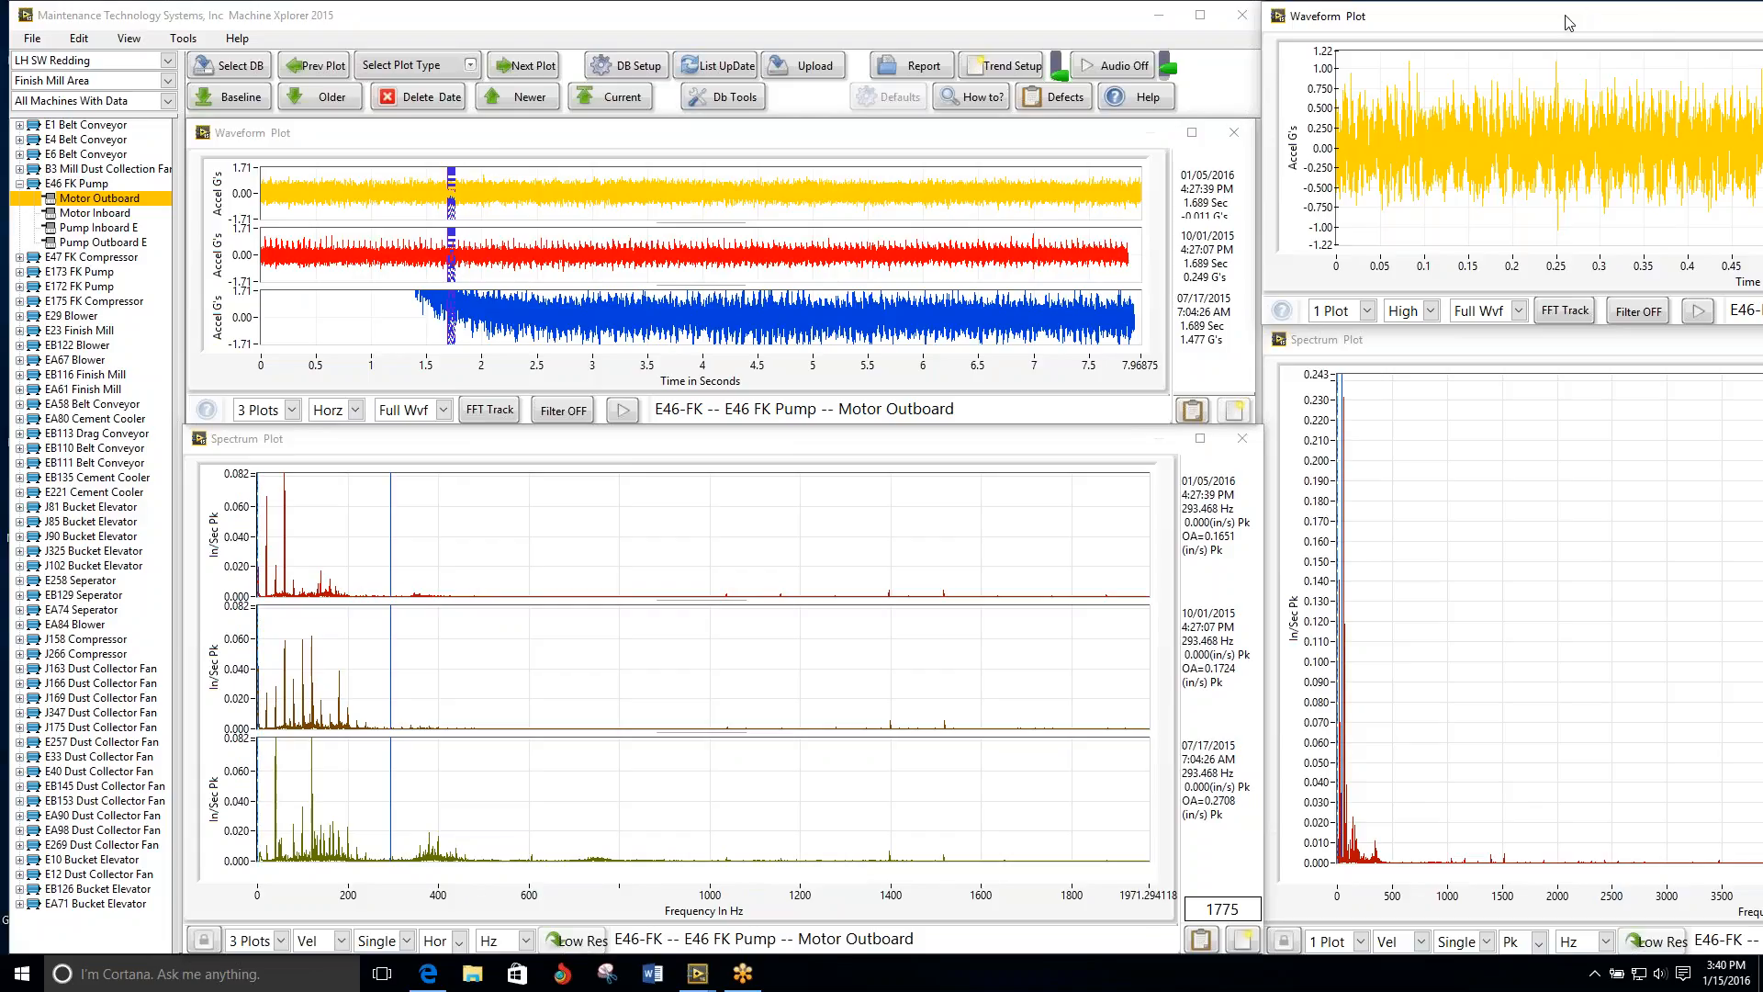
{"action": "left_click", "coordinate": [409, 67]}
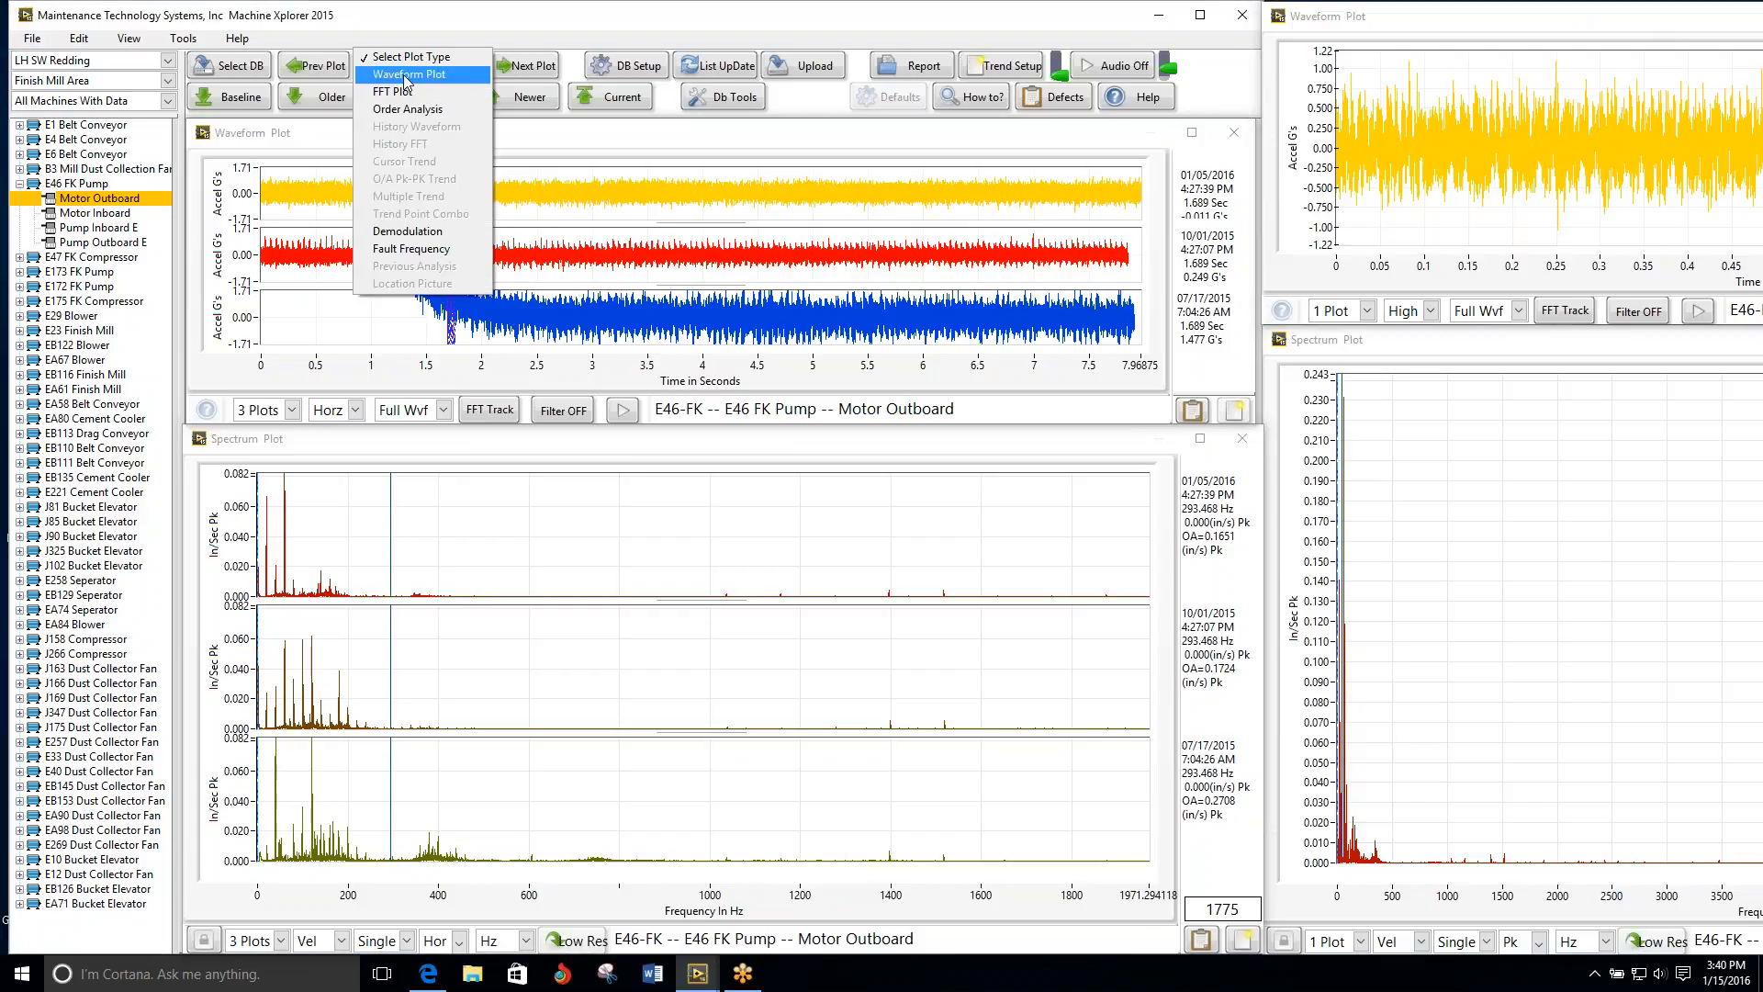
{"action": "left_click", "coordinate": [506, 17]}
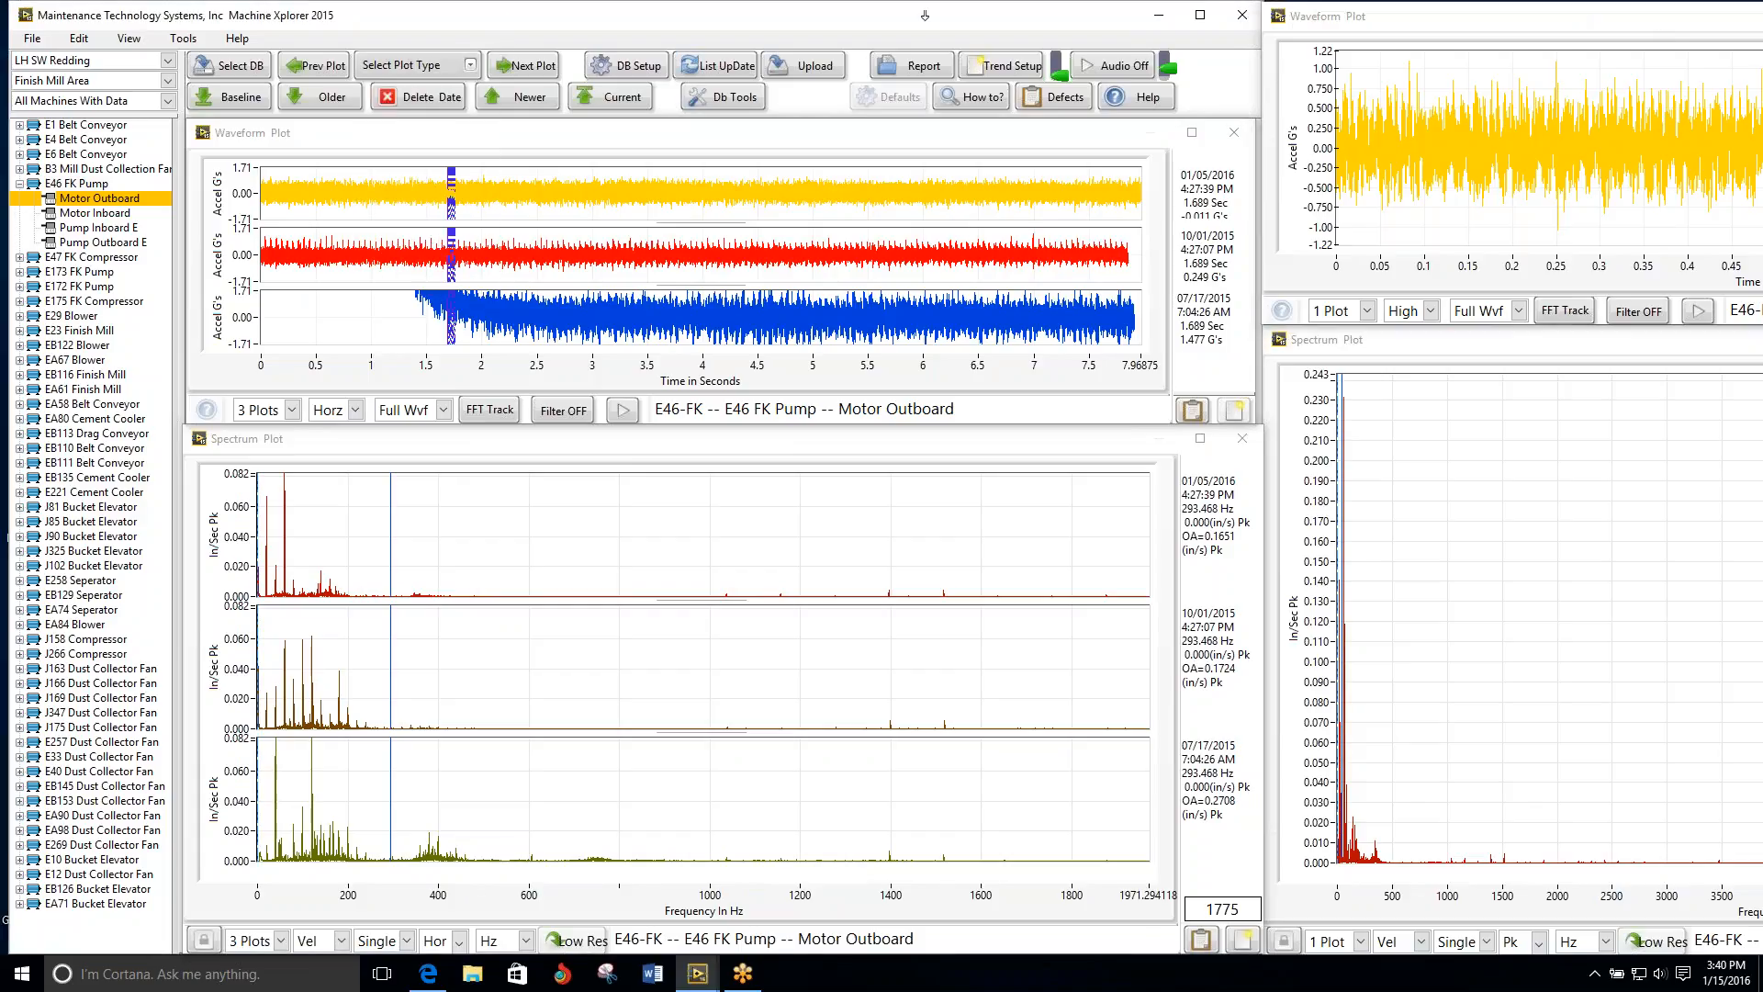
{"action": "left_click", "coordinate": [1499, 26]}
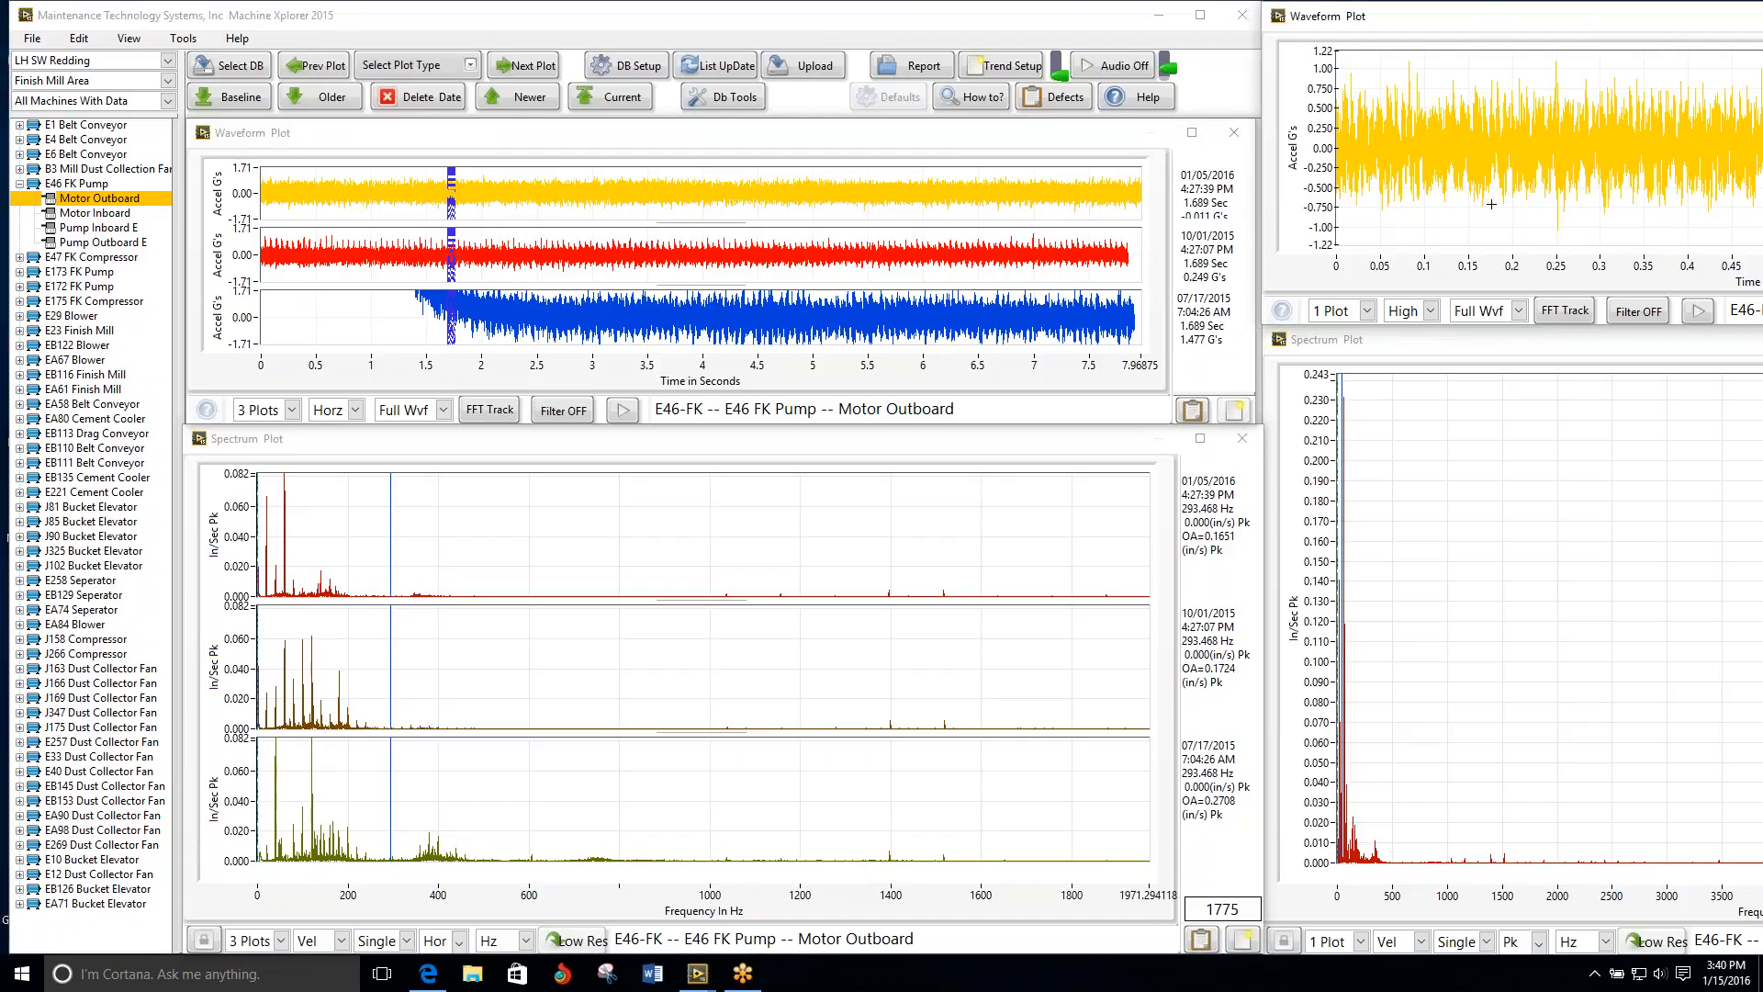
{"action": "left_click", "coordinate": [1429, 310]}
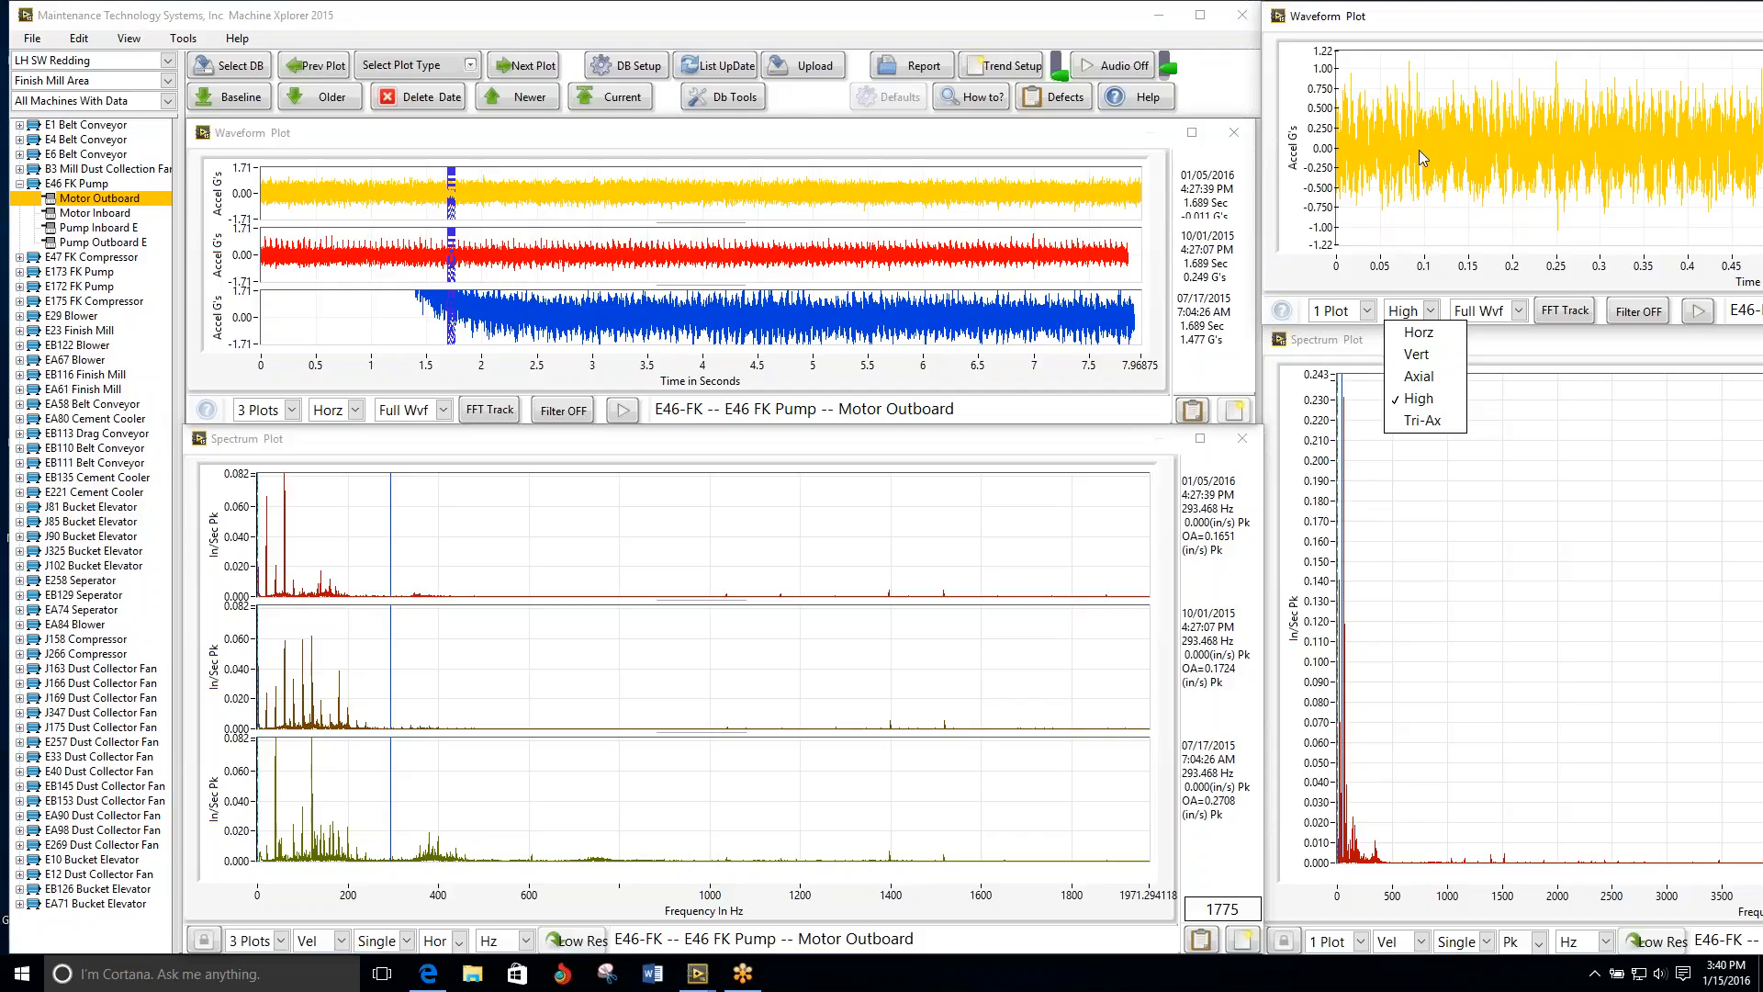
{"action": "left_click", "coordinate": [1420, 17]}
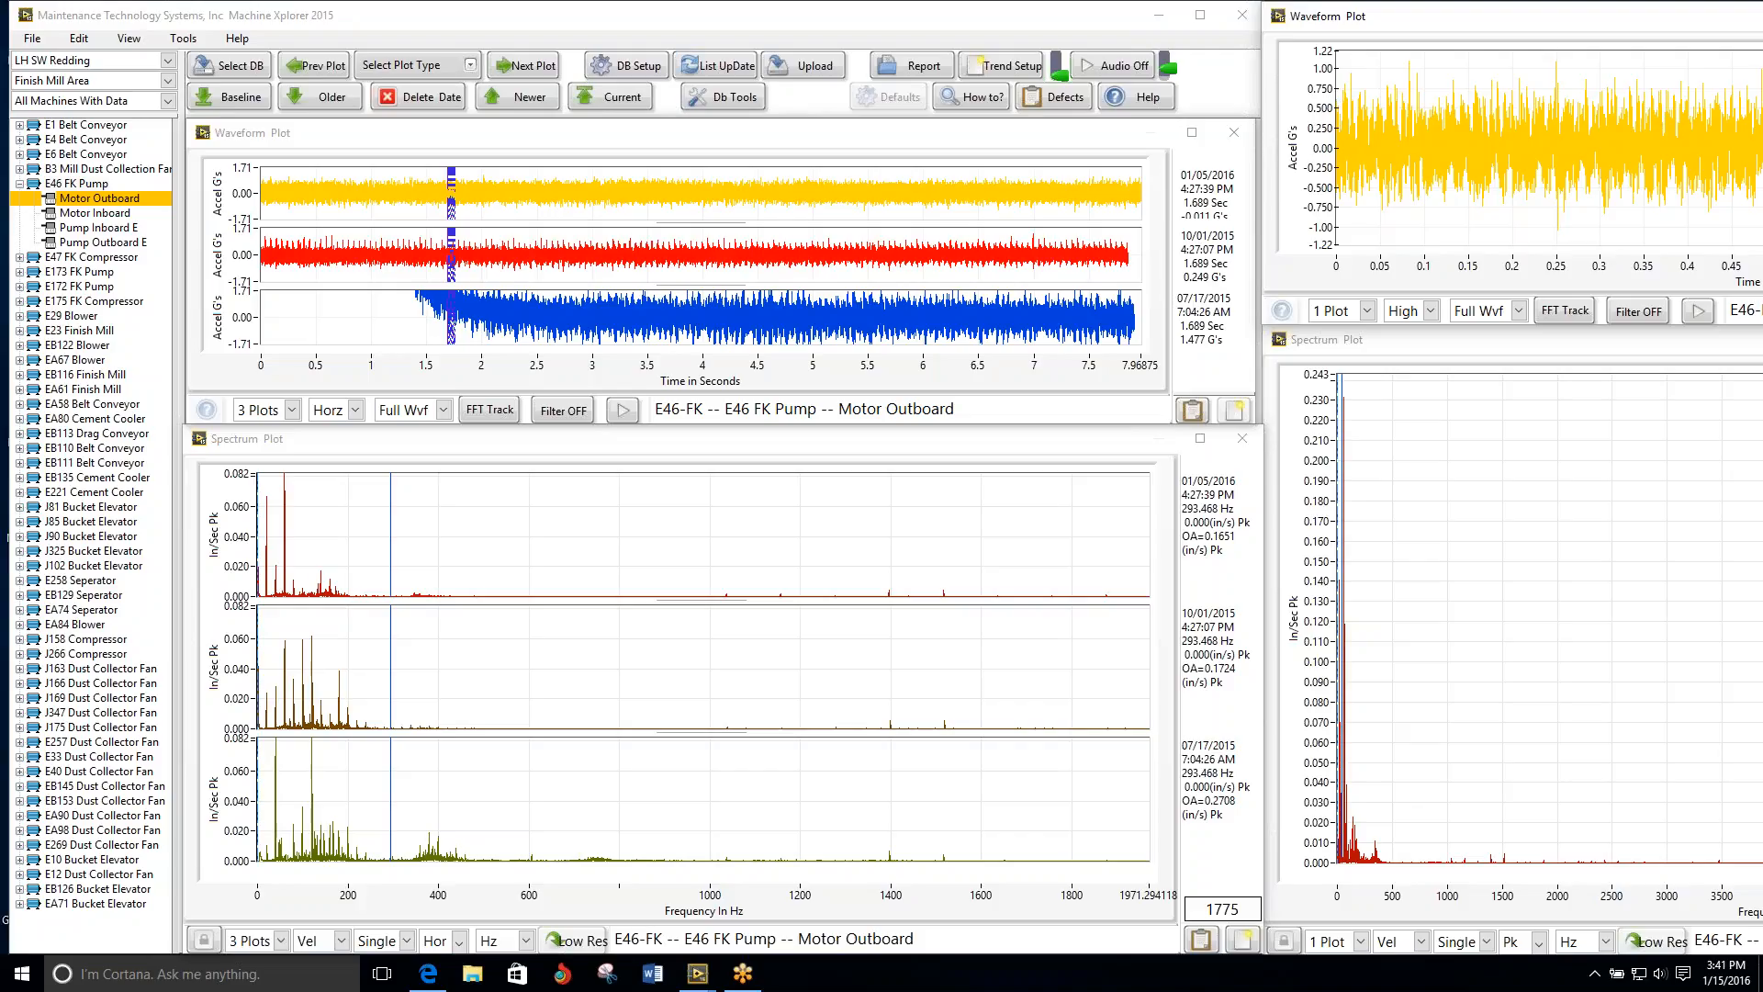
Step: Reduce the single-date spectrum's frequency range to about 5236 Hz, moving its window fully into view and back
{"action": "left_click", "coordinate": [1496, 343]}
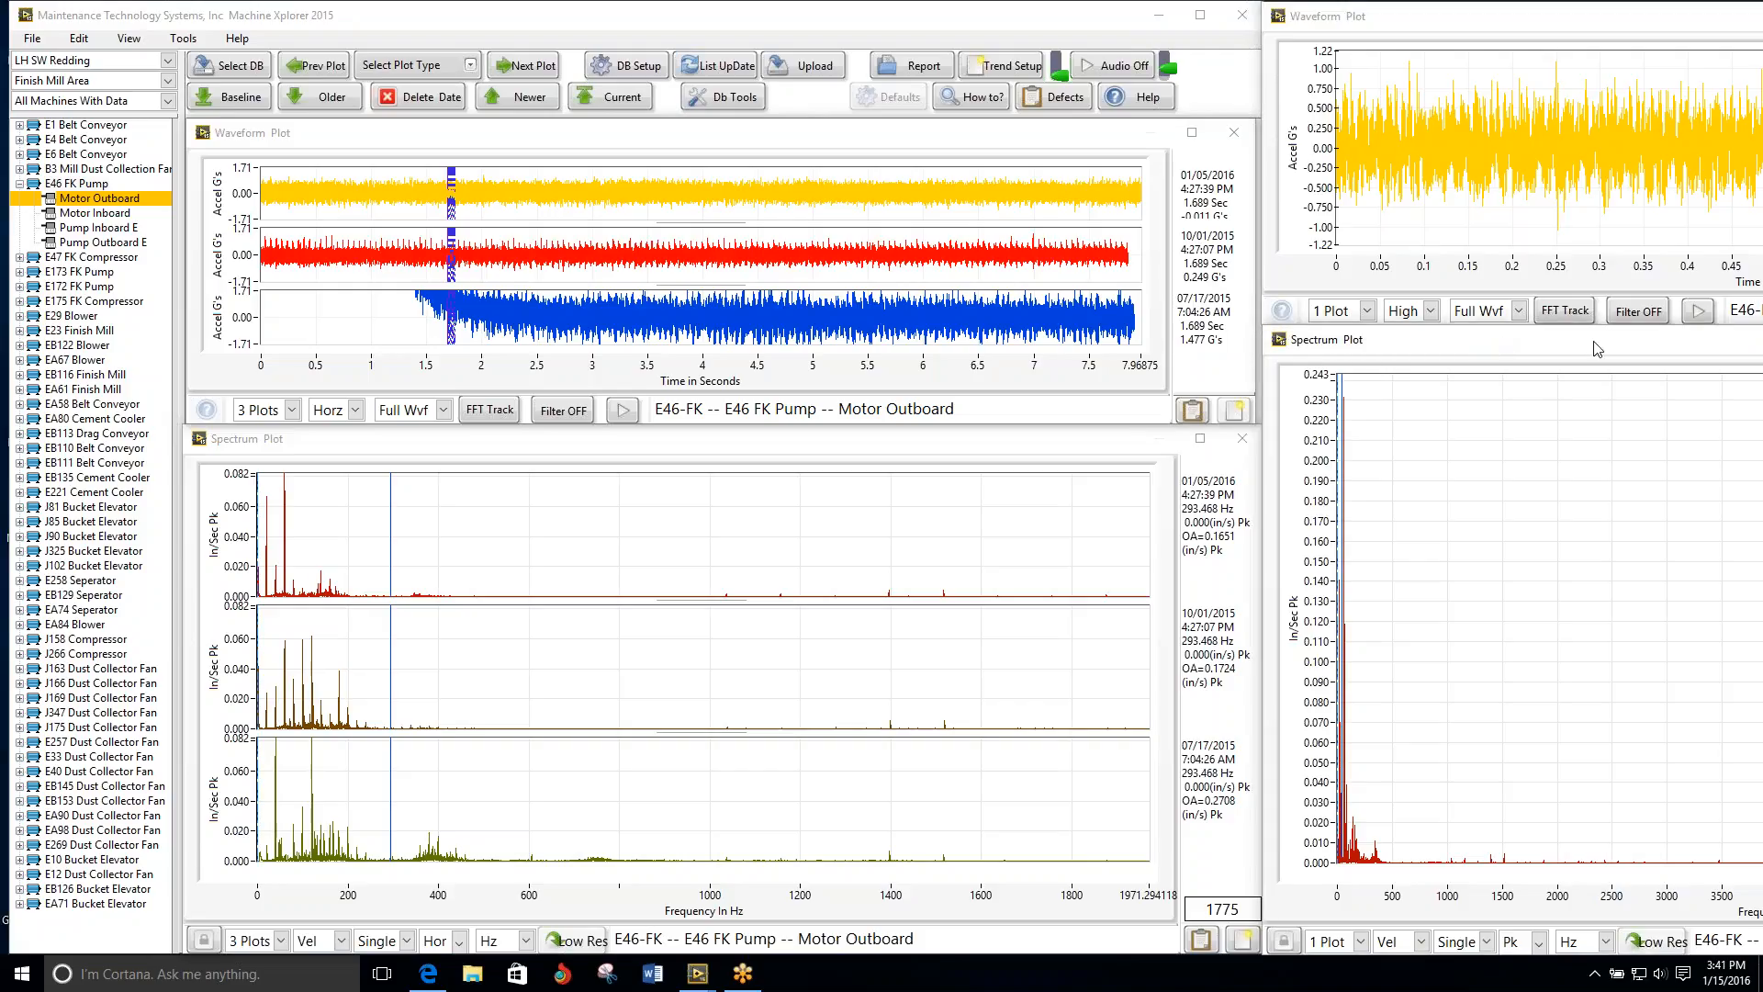
{"action": "left_click_drag", "start_coordinate": [1597, 348], "coordinate": [801, 303]}
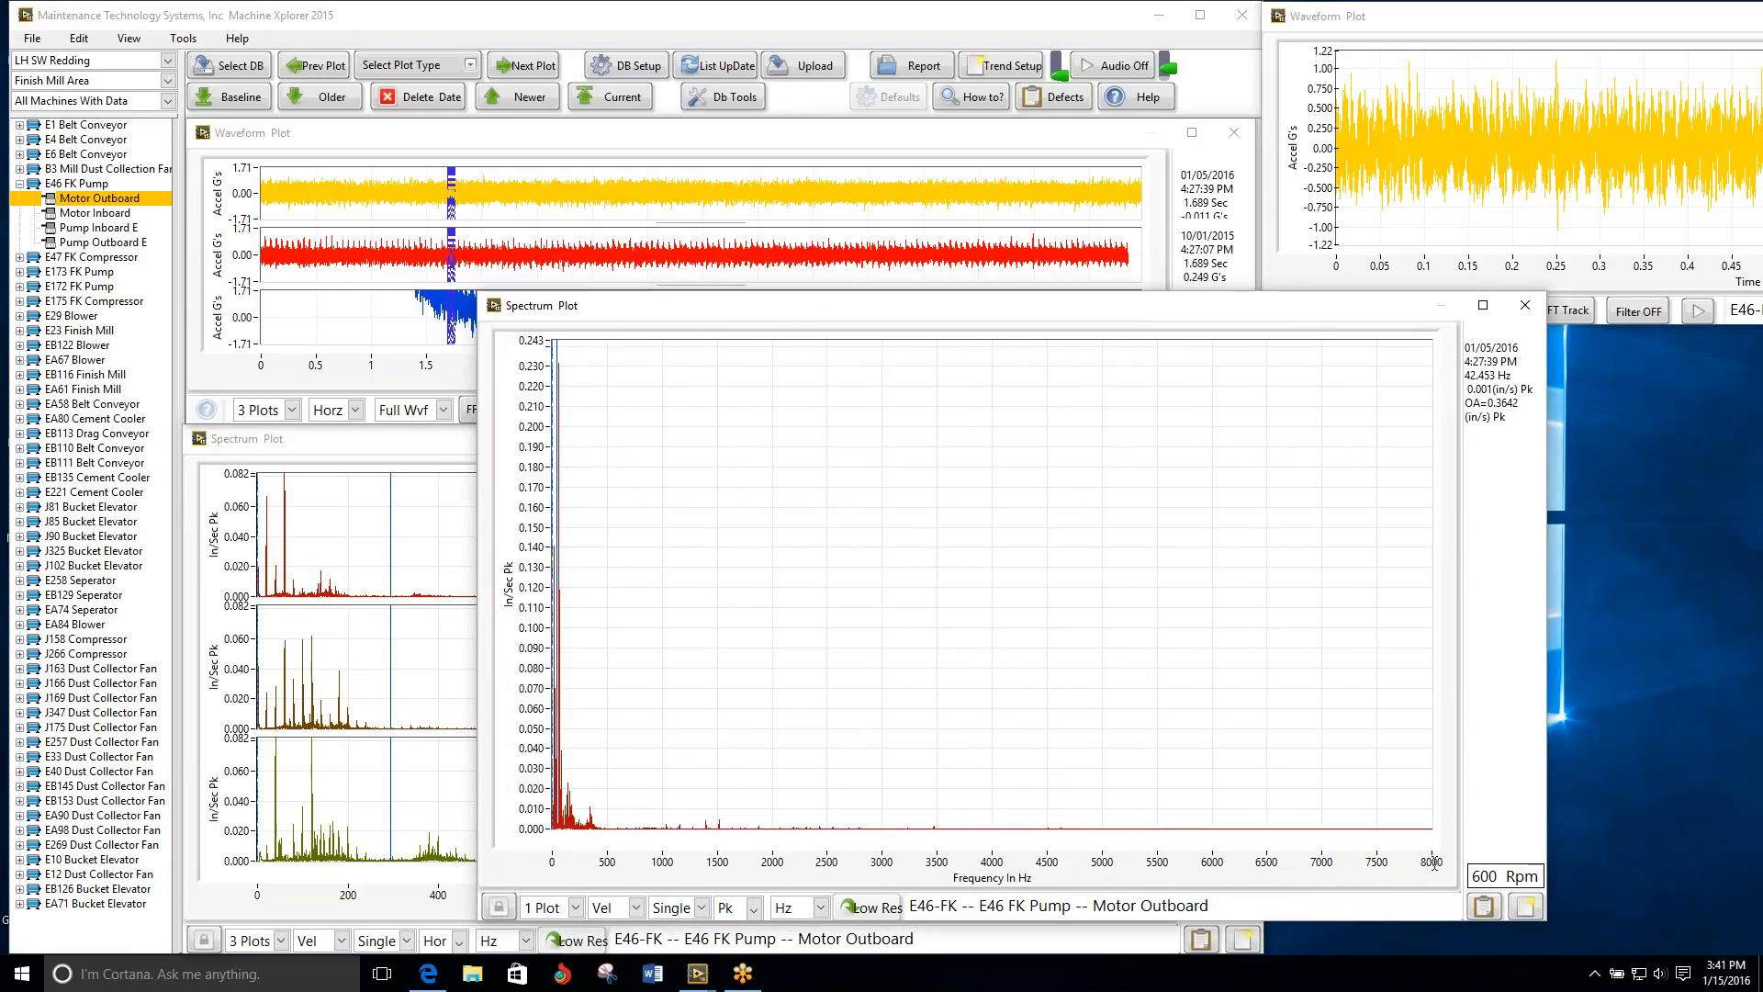
{"action": "left_click", "coordinate": [754, 909]}
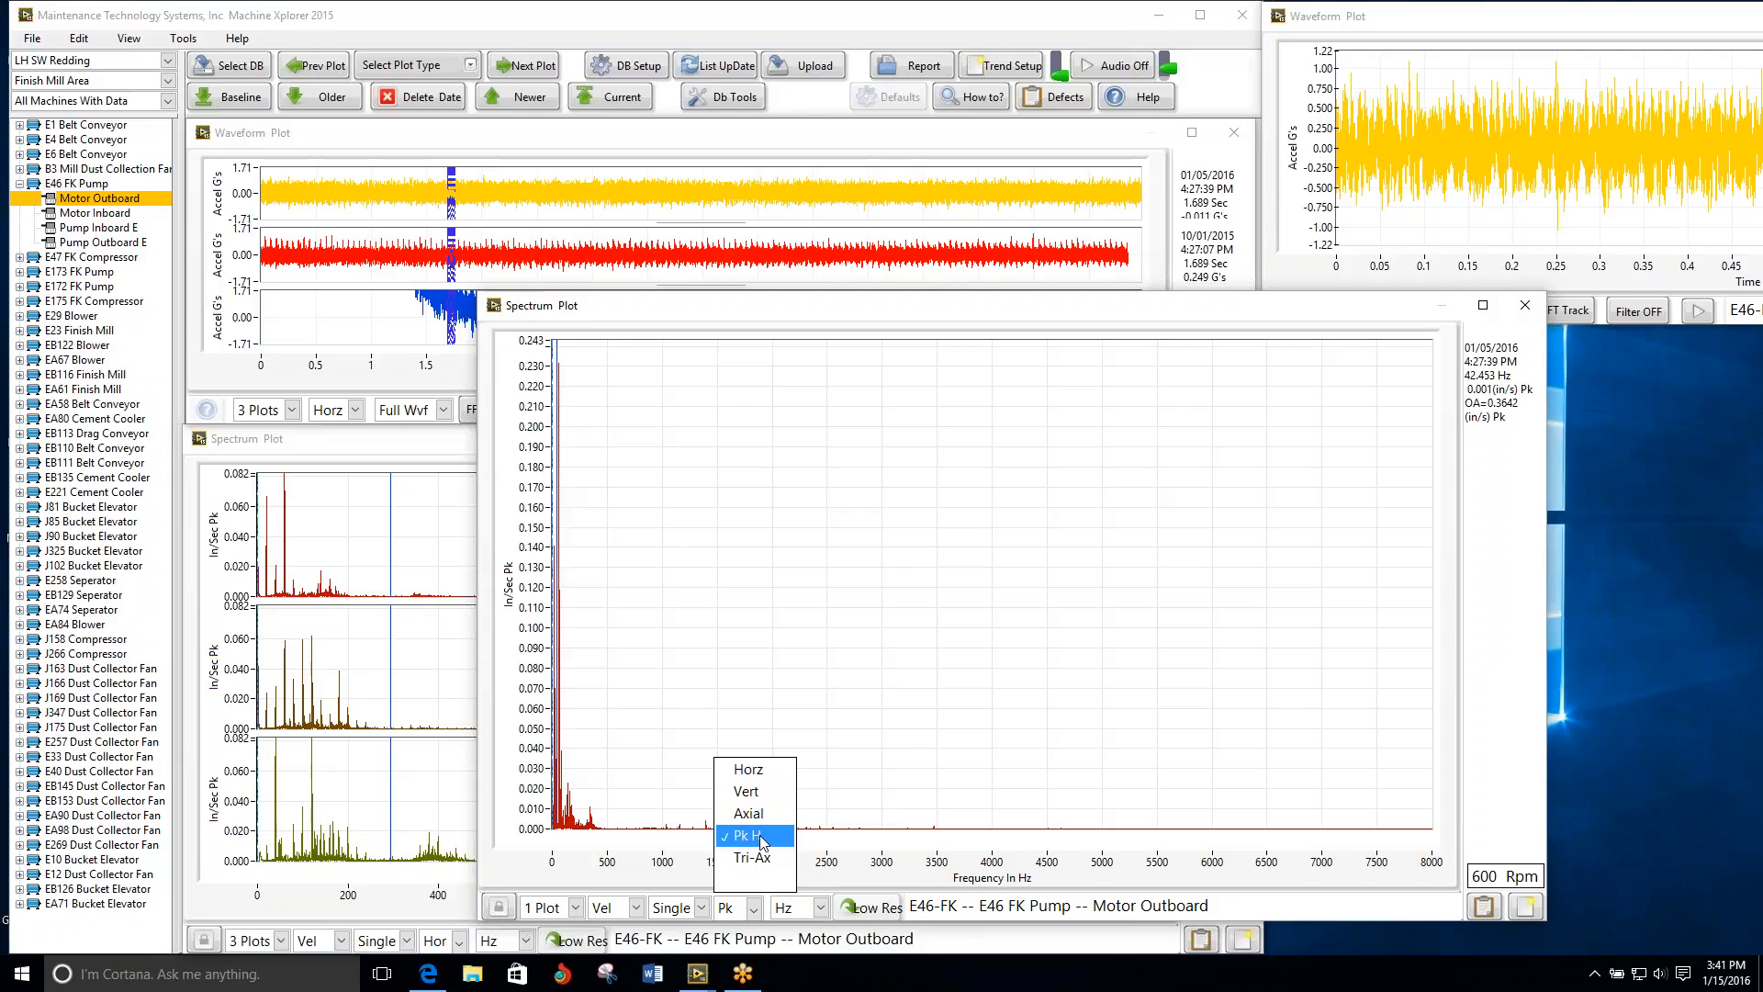
{"action": "left_click", "coordinate": [632, 313]}
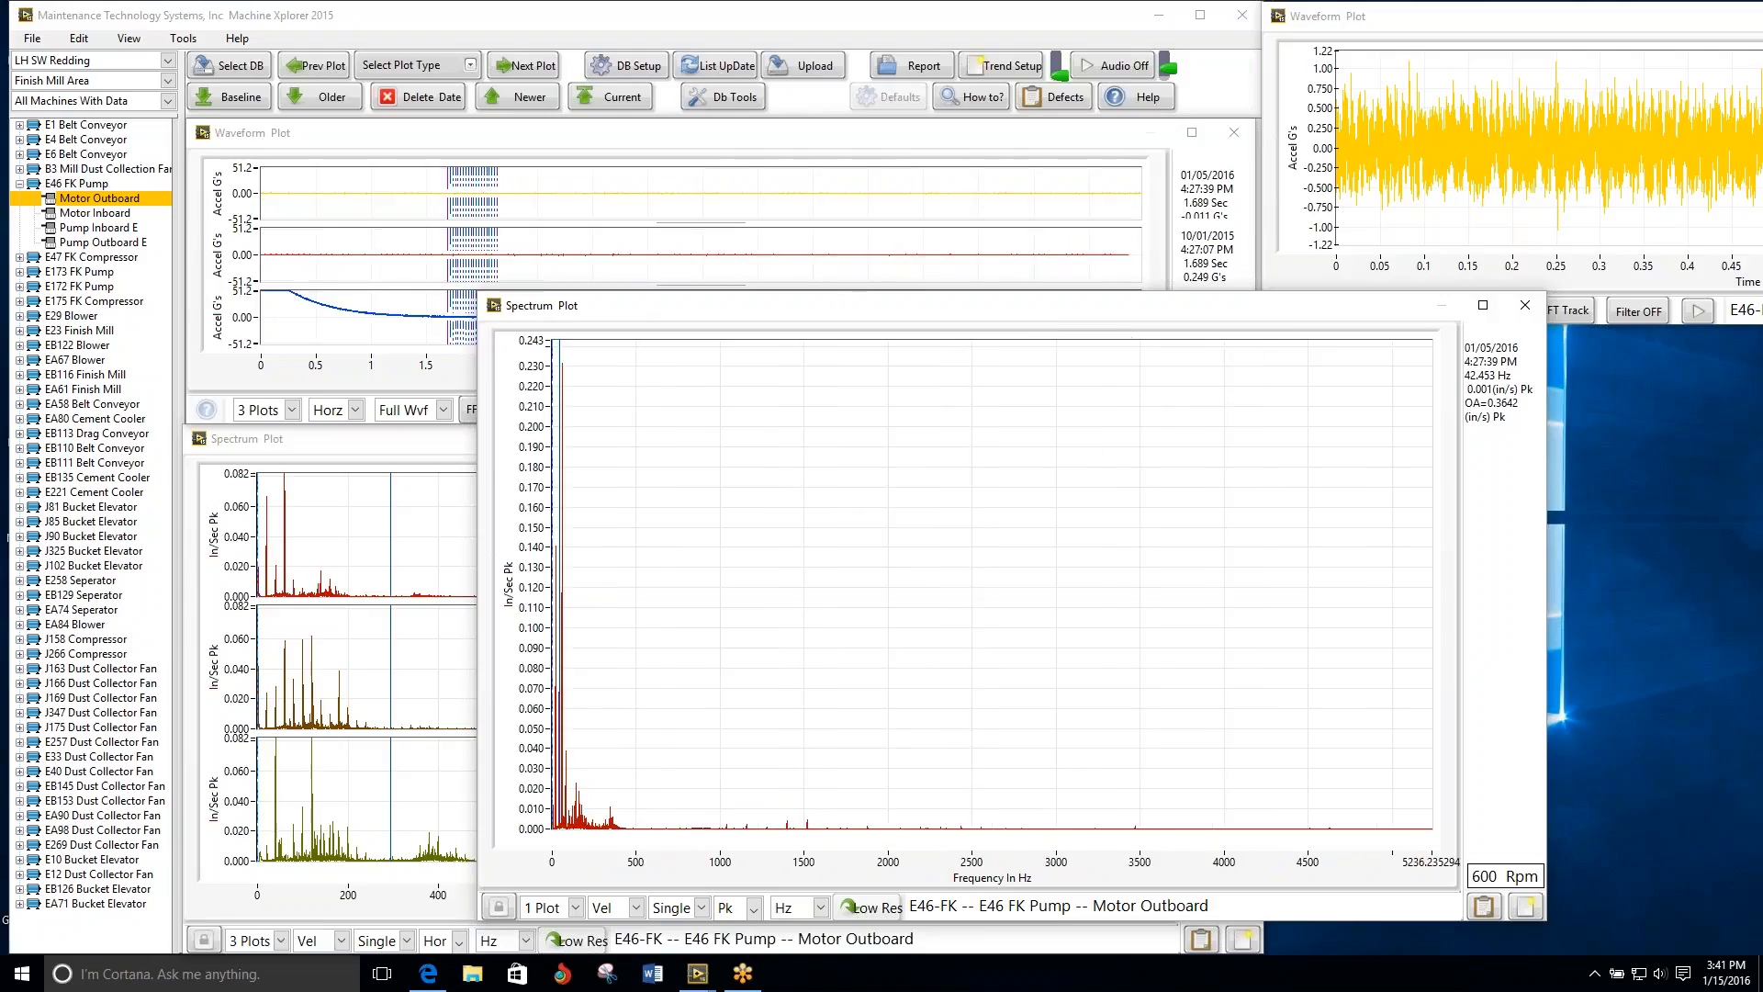
{"action": "left_click_drag", "start_coordinate": [844, 305], "coordinate": [1630, 340]}
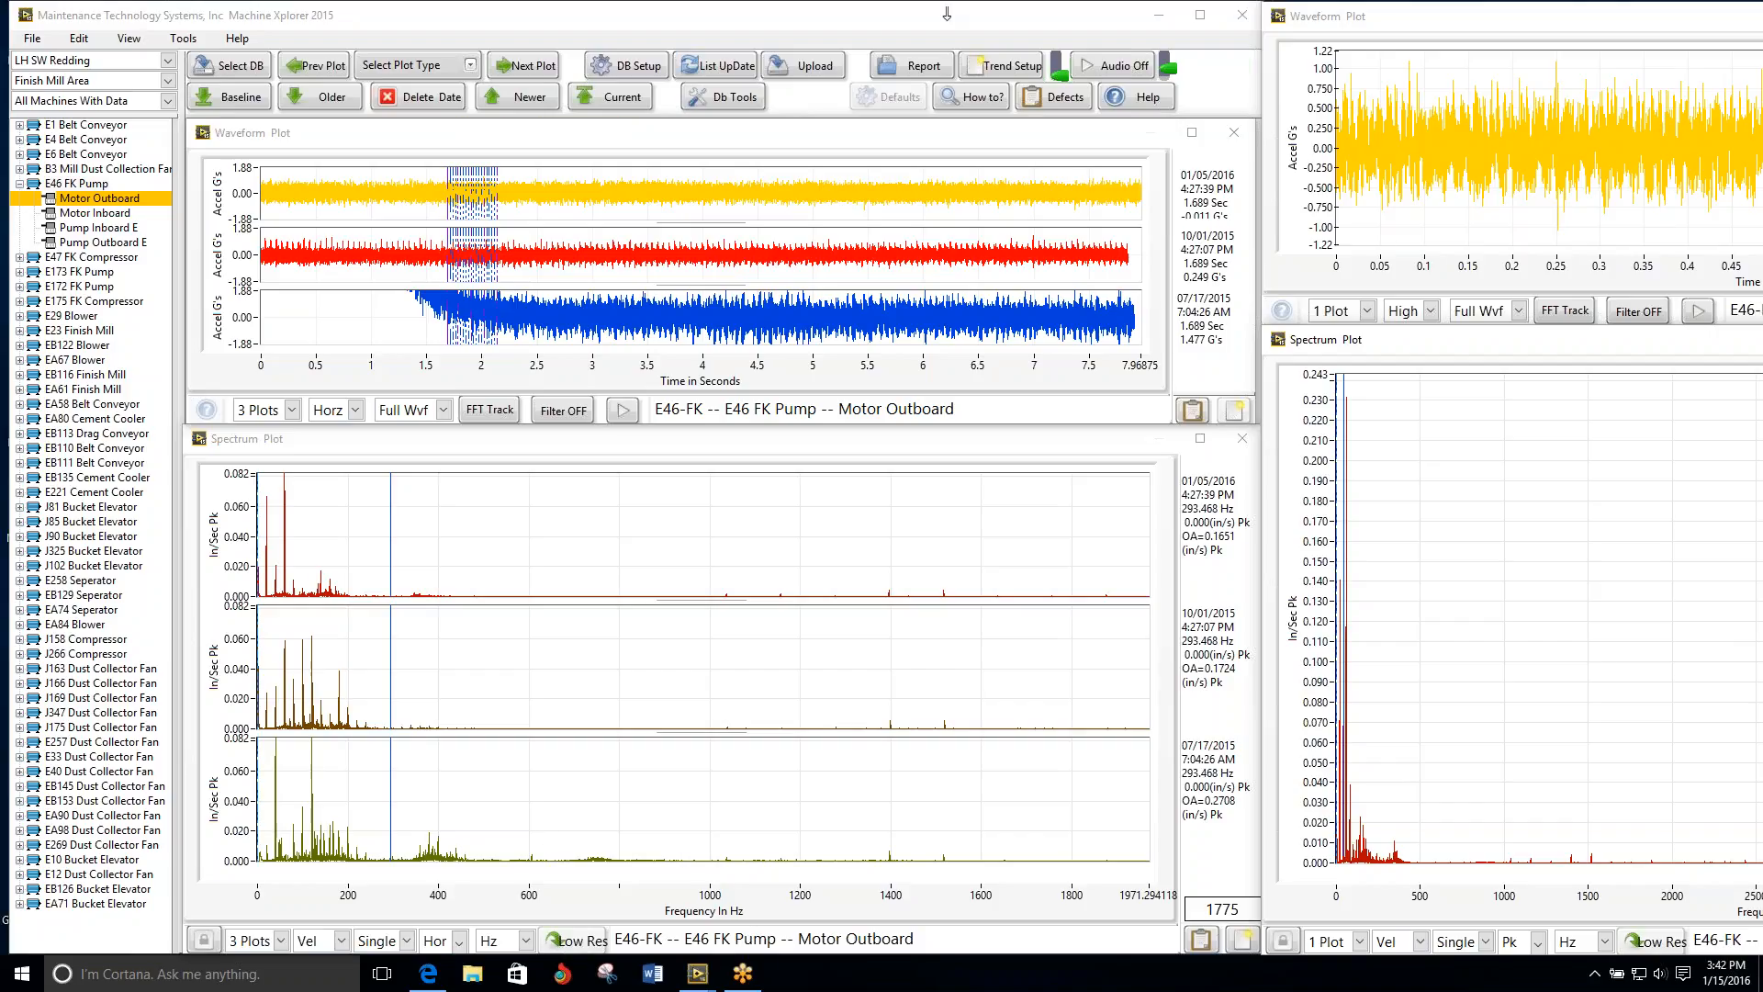
Step: Advance to the E46 FK Pump's Motor Inboard point and play the three-date waveform's audio
{"action": "left_click", "coordinate": [526, 67]}
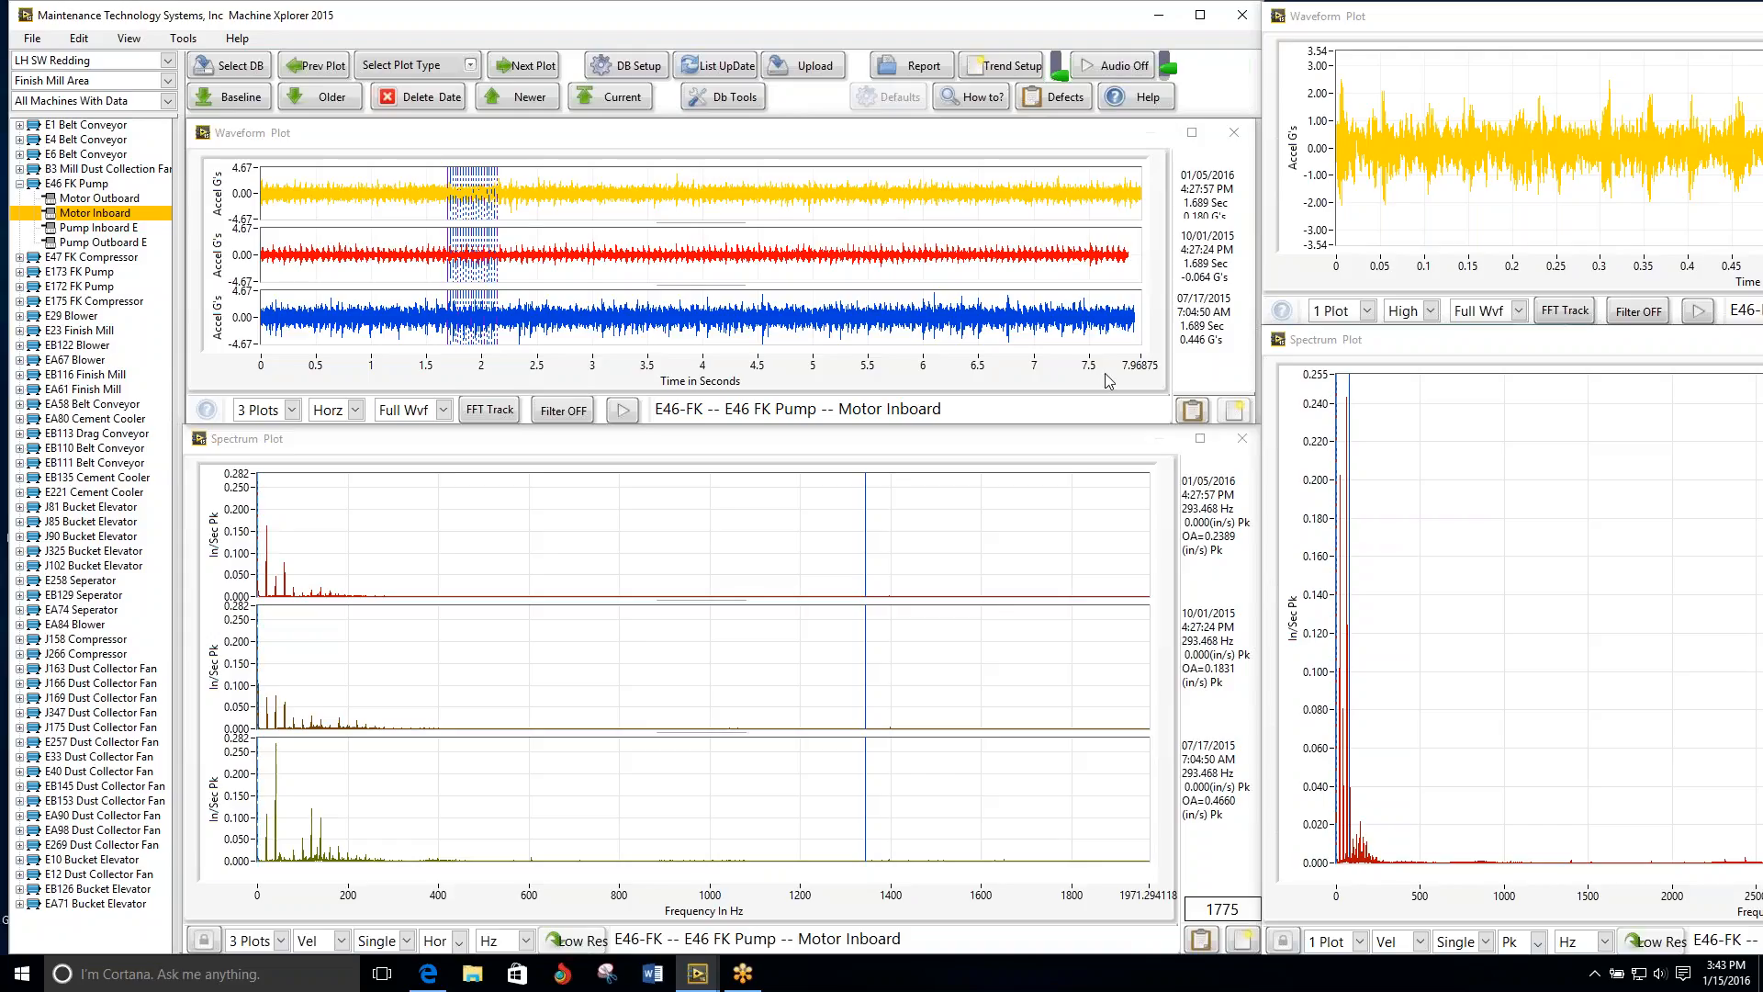
{"action": "left_click", "coordinate": [624, 410]}
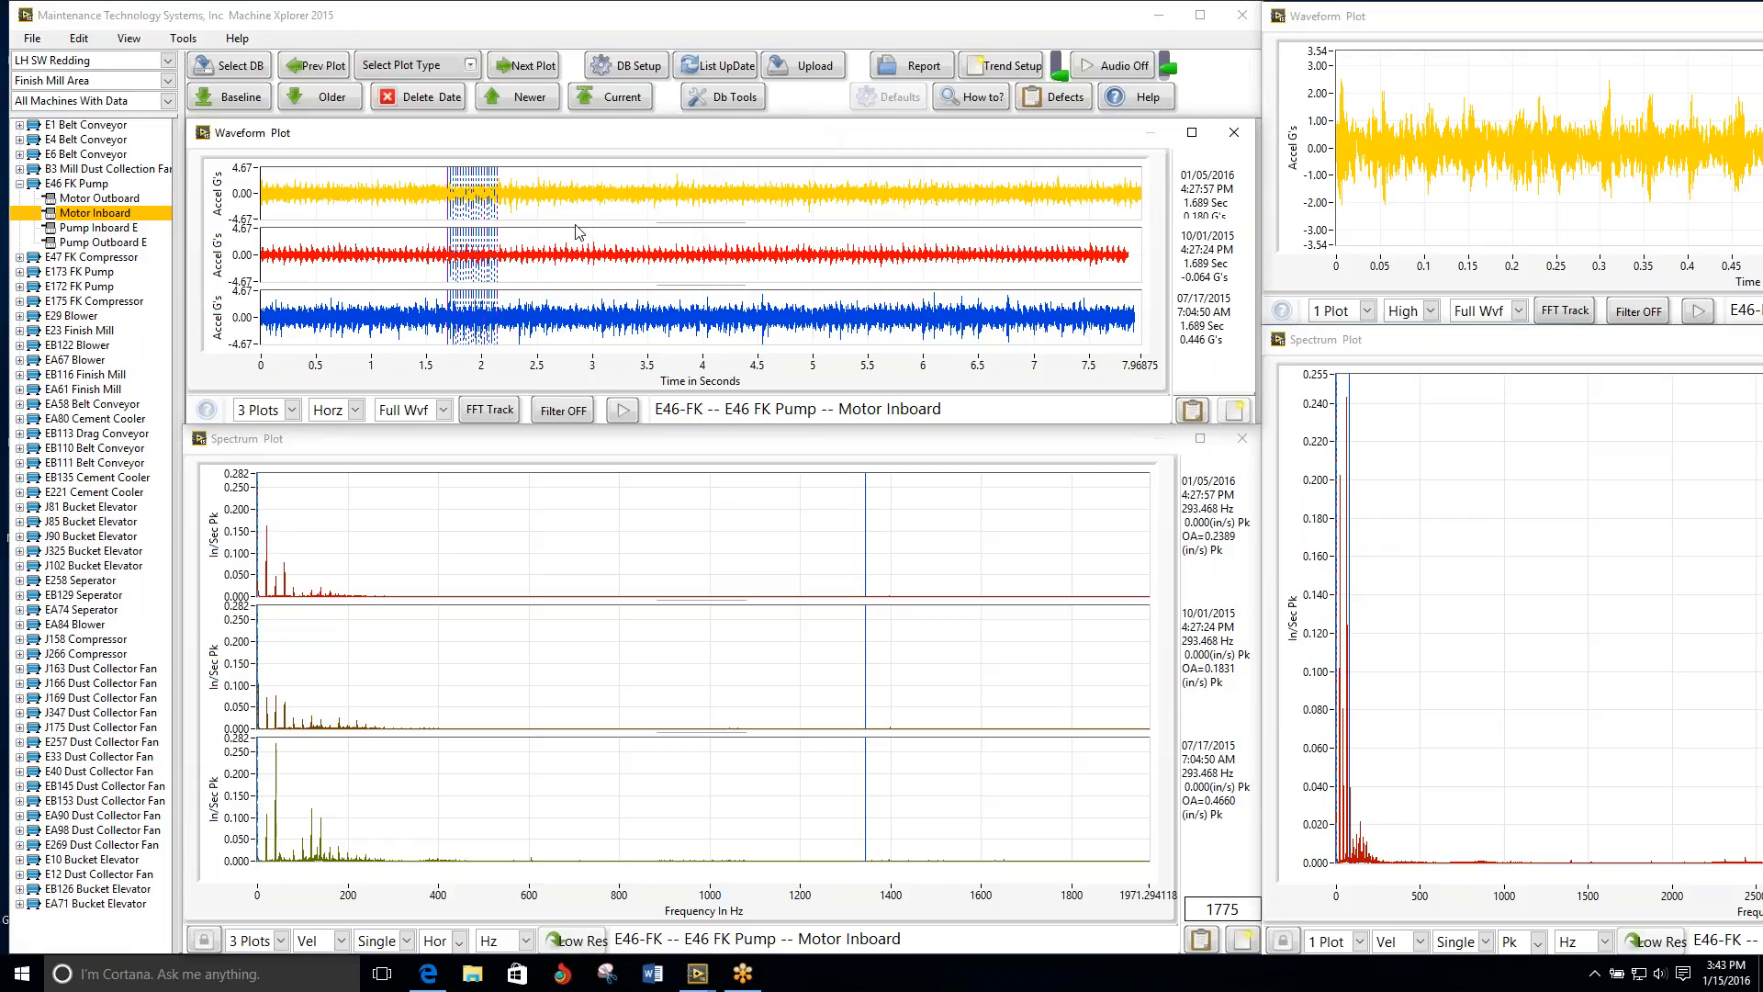
Step: Turn on the three-date waveform's filter and narrow the three-date spectrum's frequency range to 512 to about 2003 Hz
{"action": "left_click", "coordinate": [551, 415]}
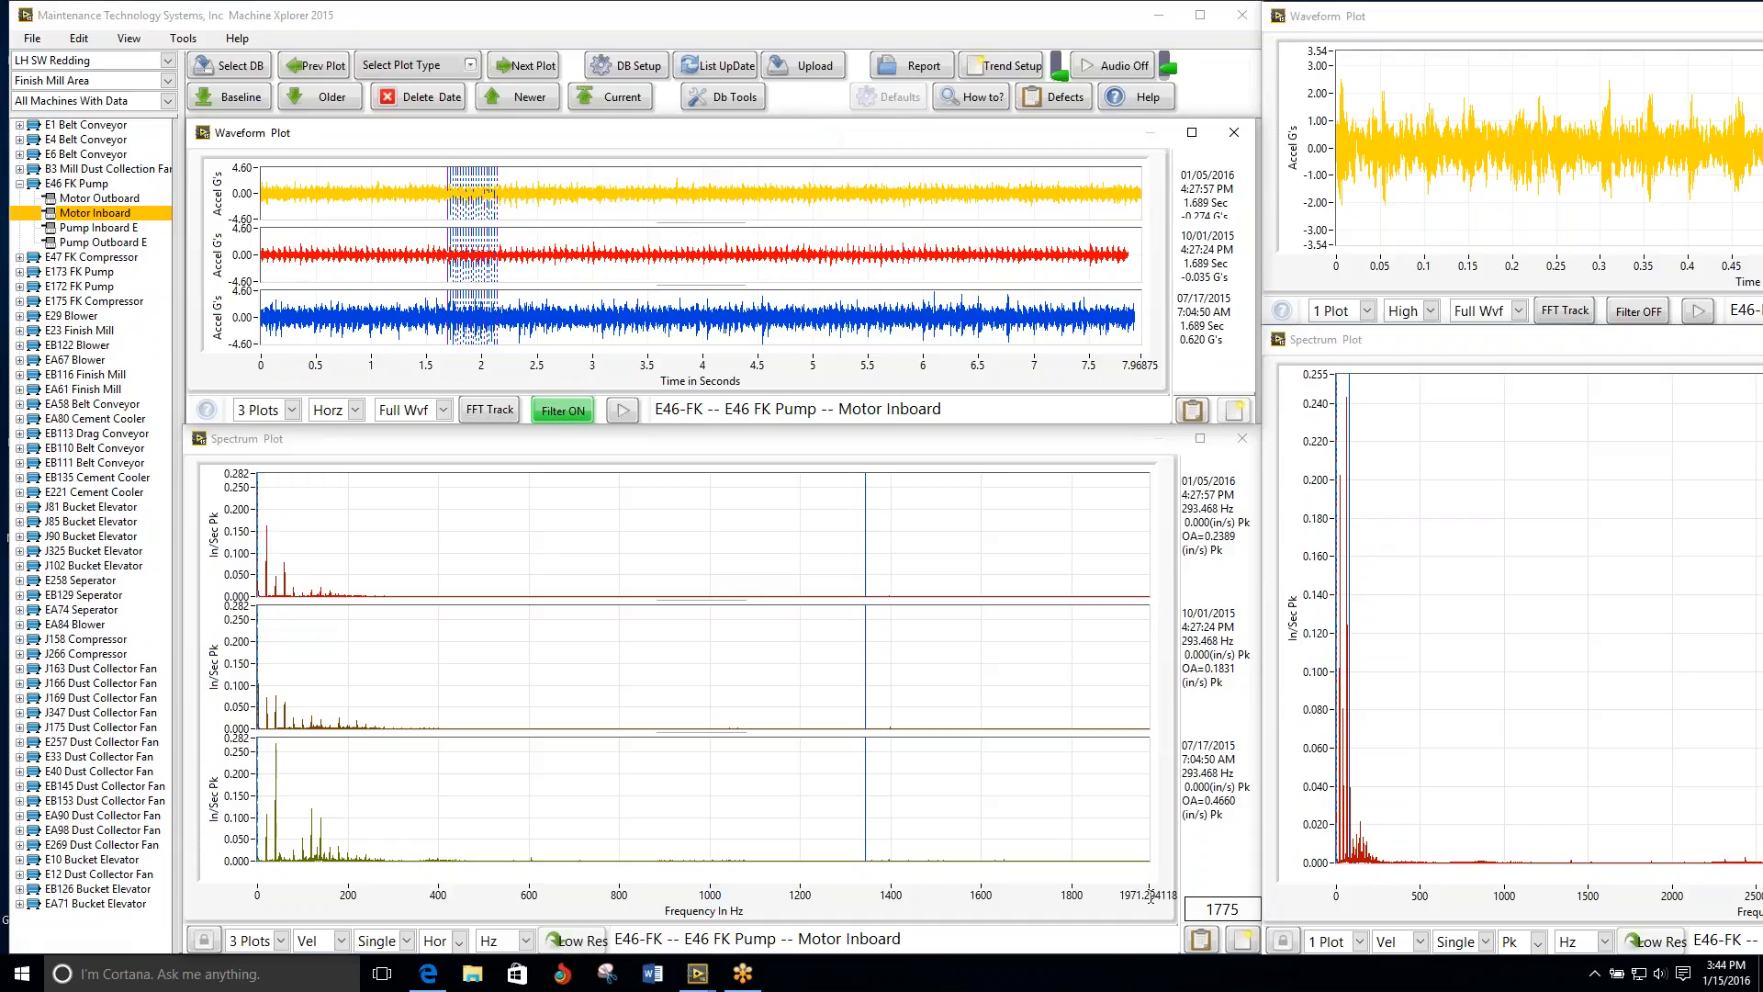
{"action": "left_click", "coordinate": [1220, 849]}
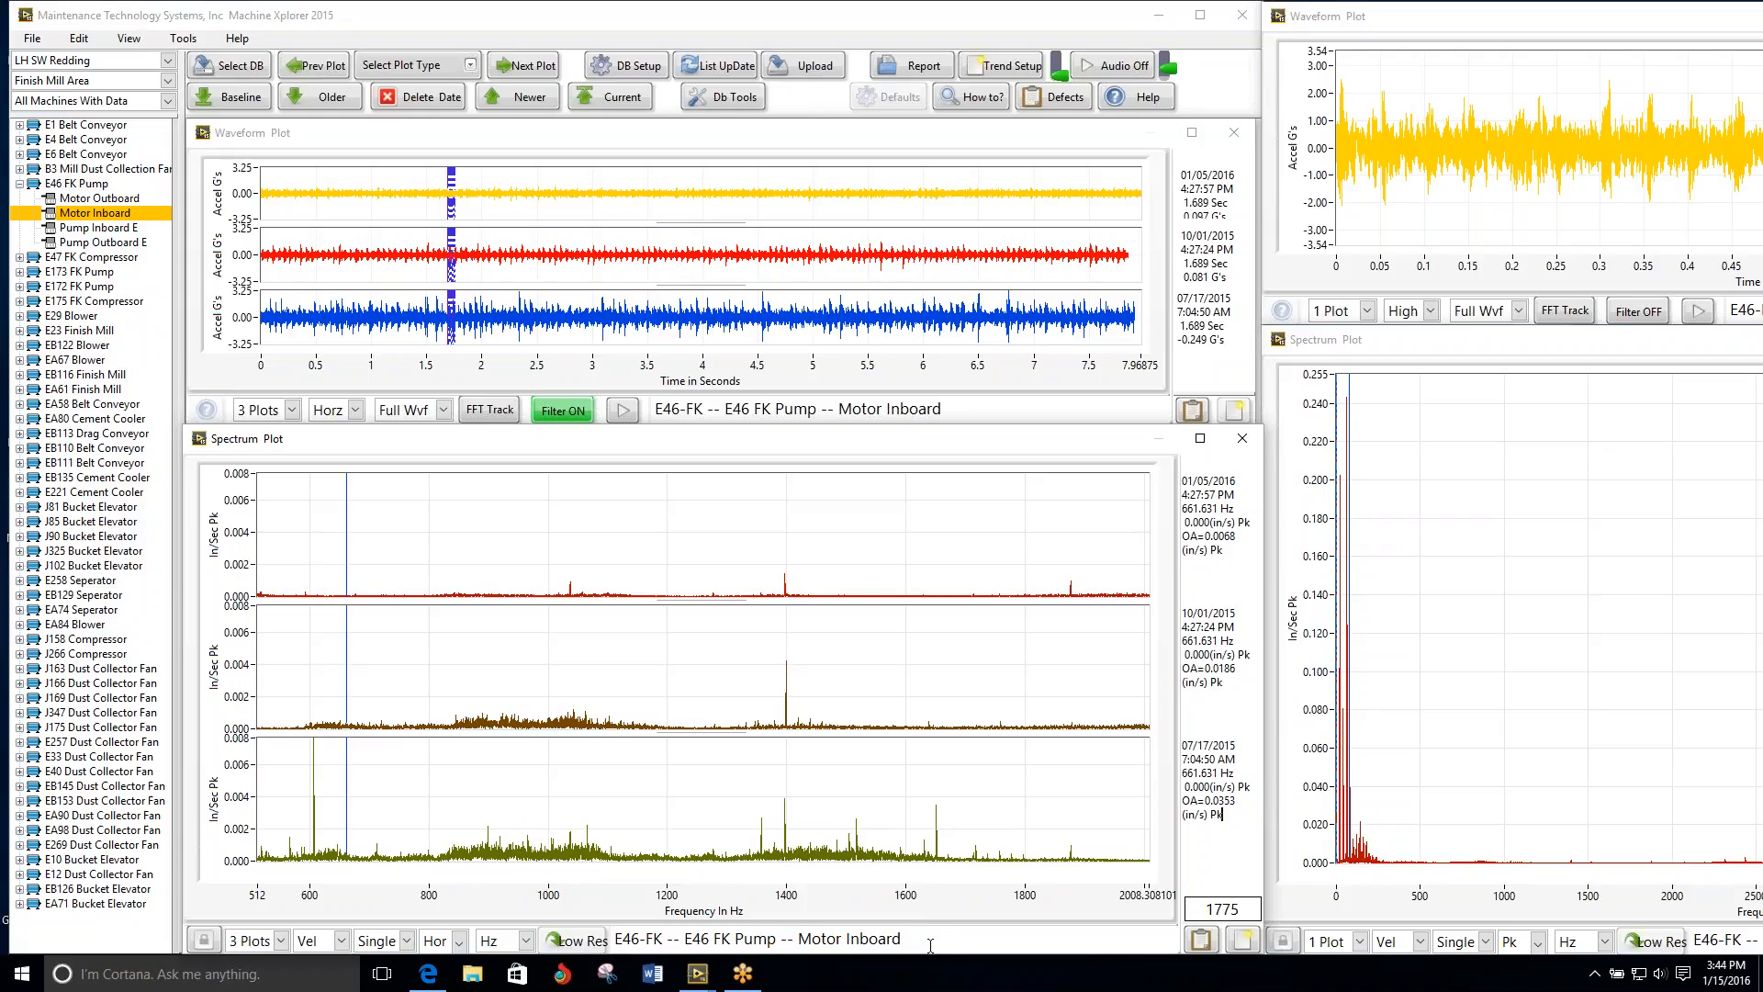
{"action": "scroll", "coordinate": [931, 945], "scroll_direction": "up", "scroll_amount": 2}
{"action": "scroll", "coordinate": [930, 946], "scroll_direction": "down", "scroll_amount": 3}
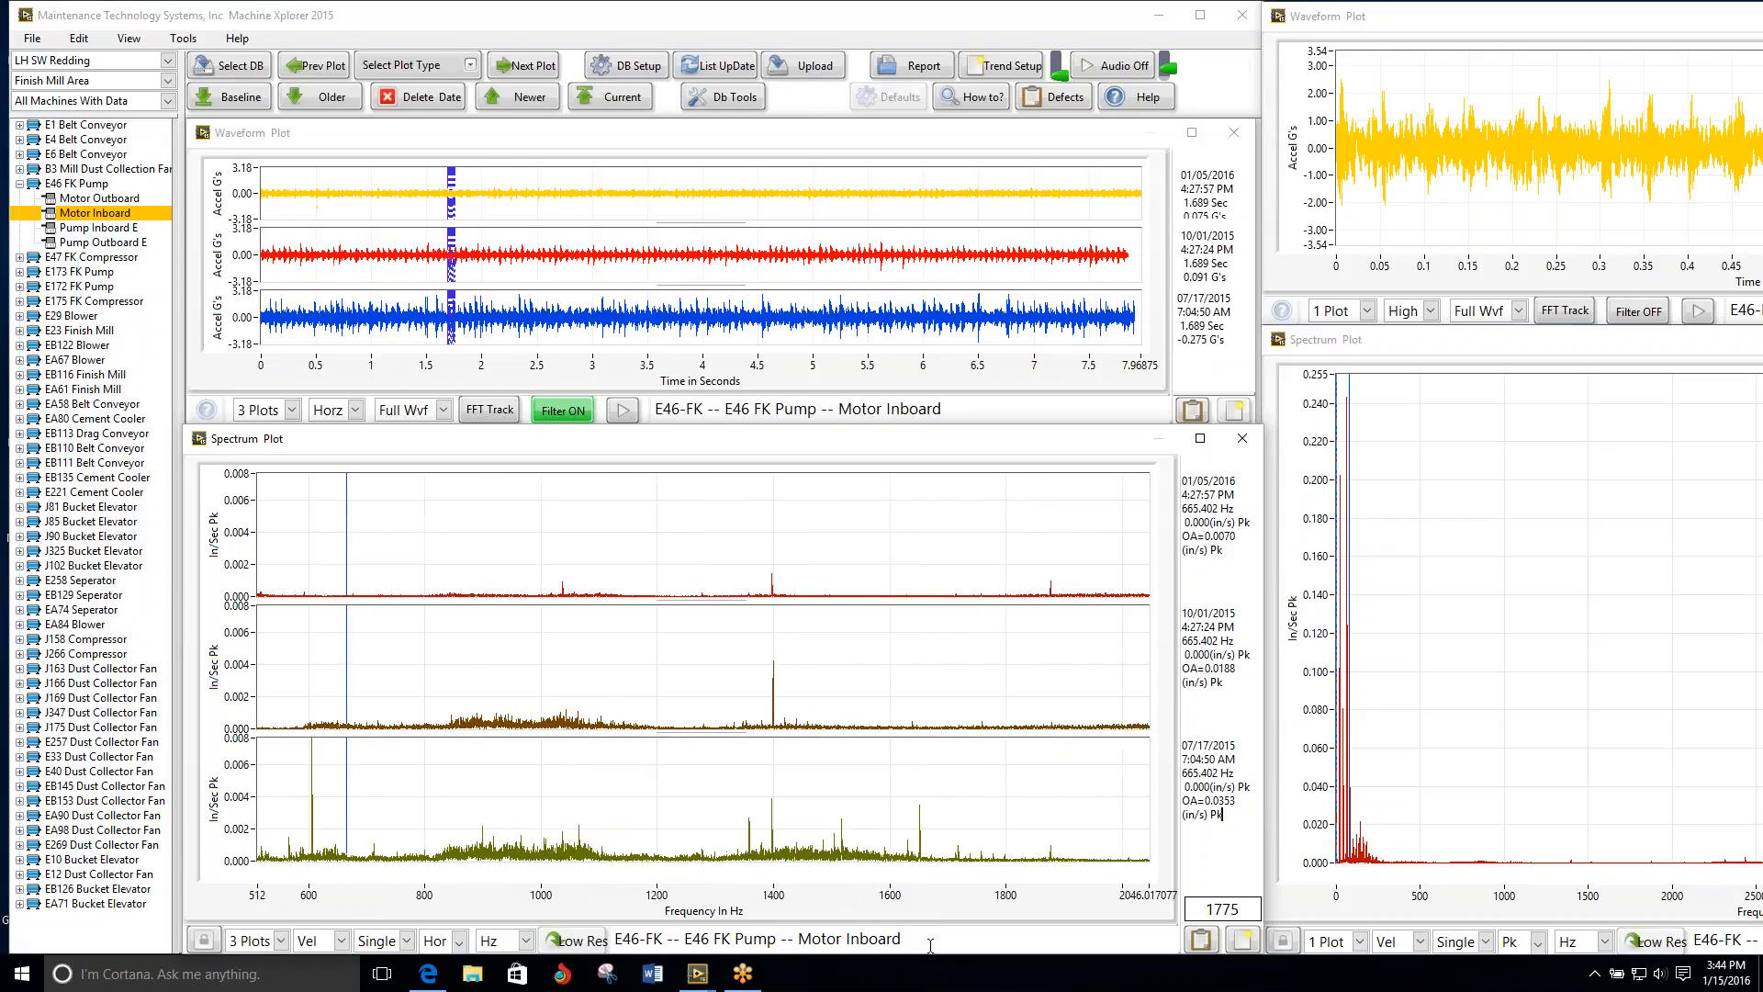
{"action": "scroll", "coordinate": [930, 946], "scroll_direction": "up", "scroll_amount": 2}
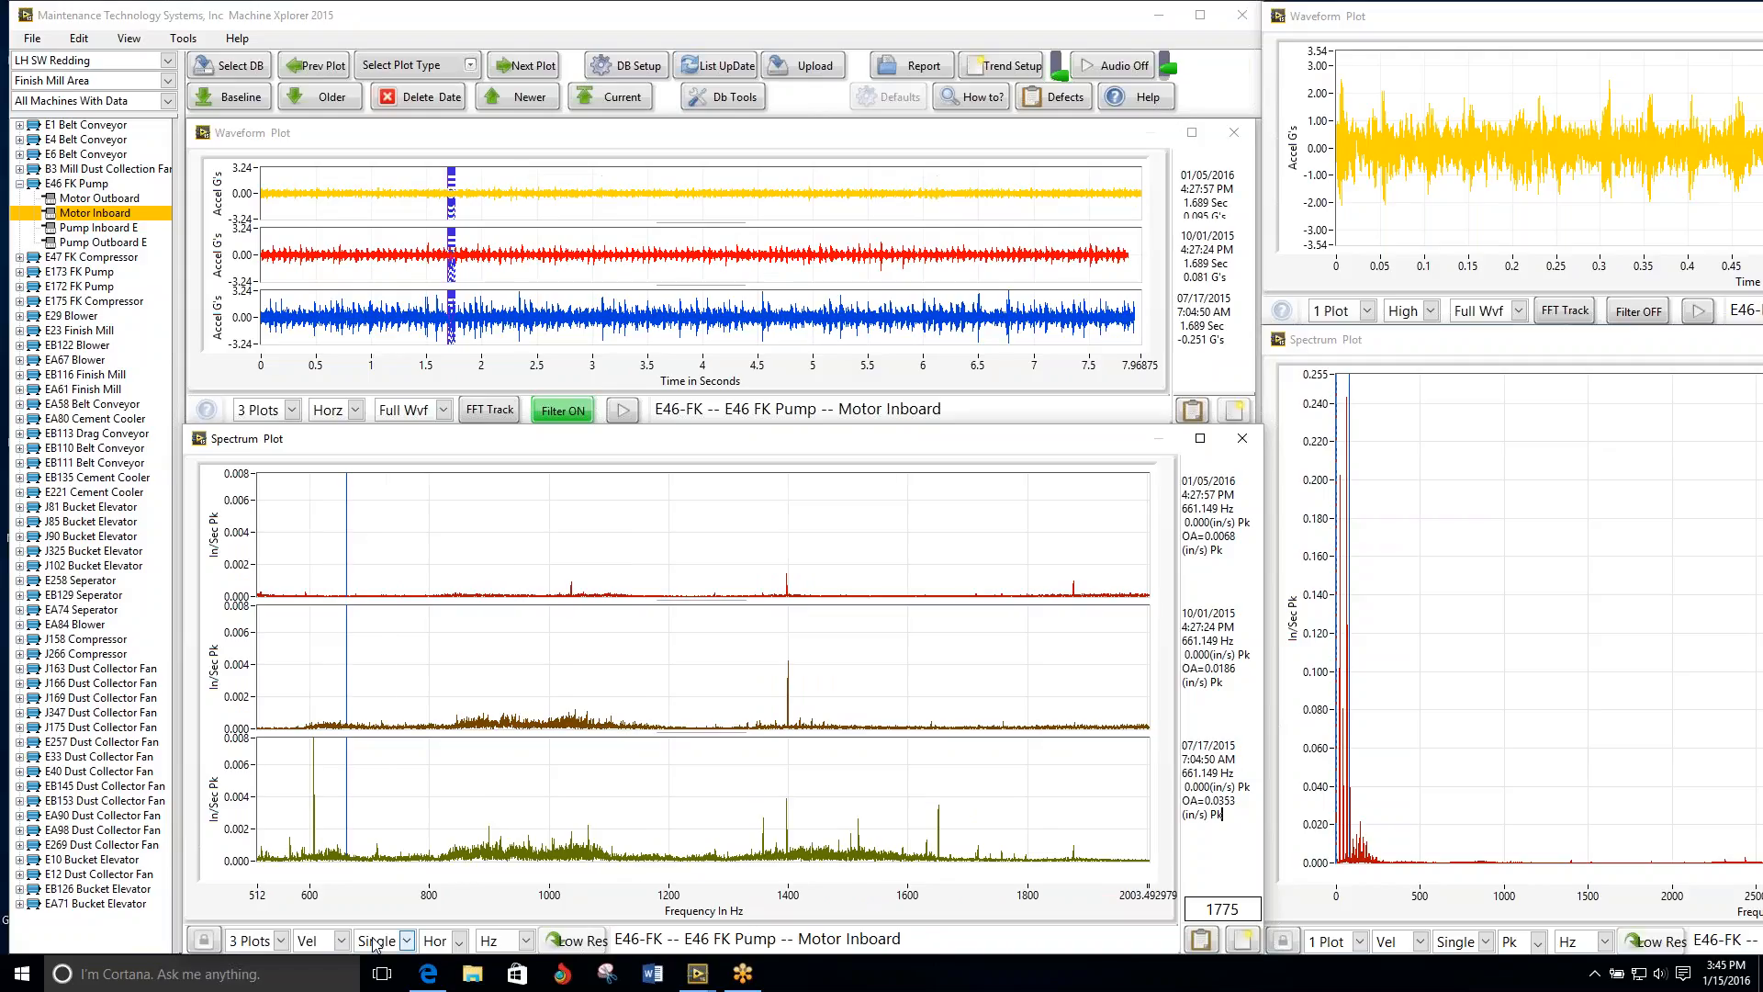
Step: Extend the low end of the three-date spectrum's frequency range down to 0 Hz
{"action": "scroll", "coordinate": [375, 944], "scroll_direction": "up", "scroll_amount": 5}
{"action": "scroll", "coordinate": [375, 944], "scroll_direction": "down", "scroll_amount": 4}
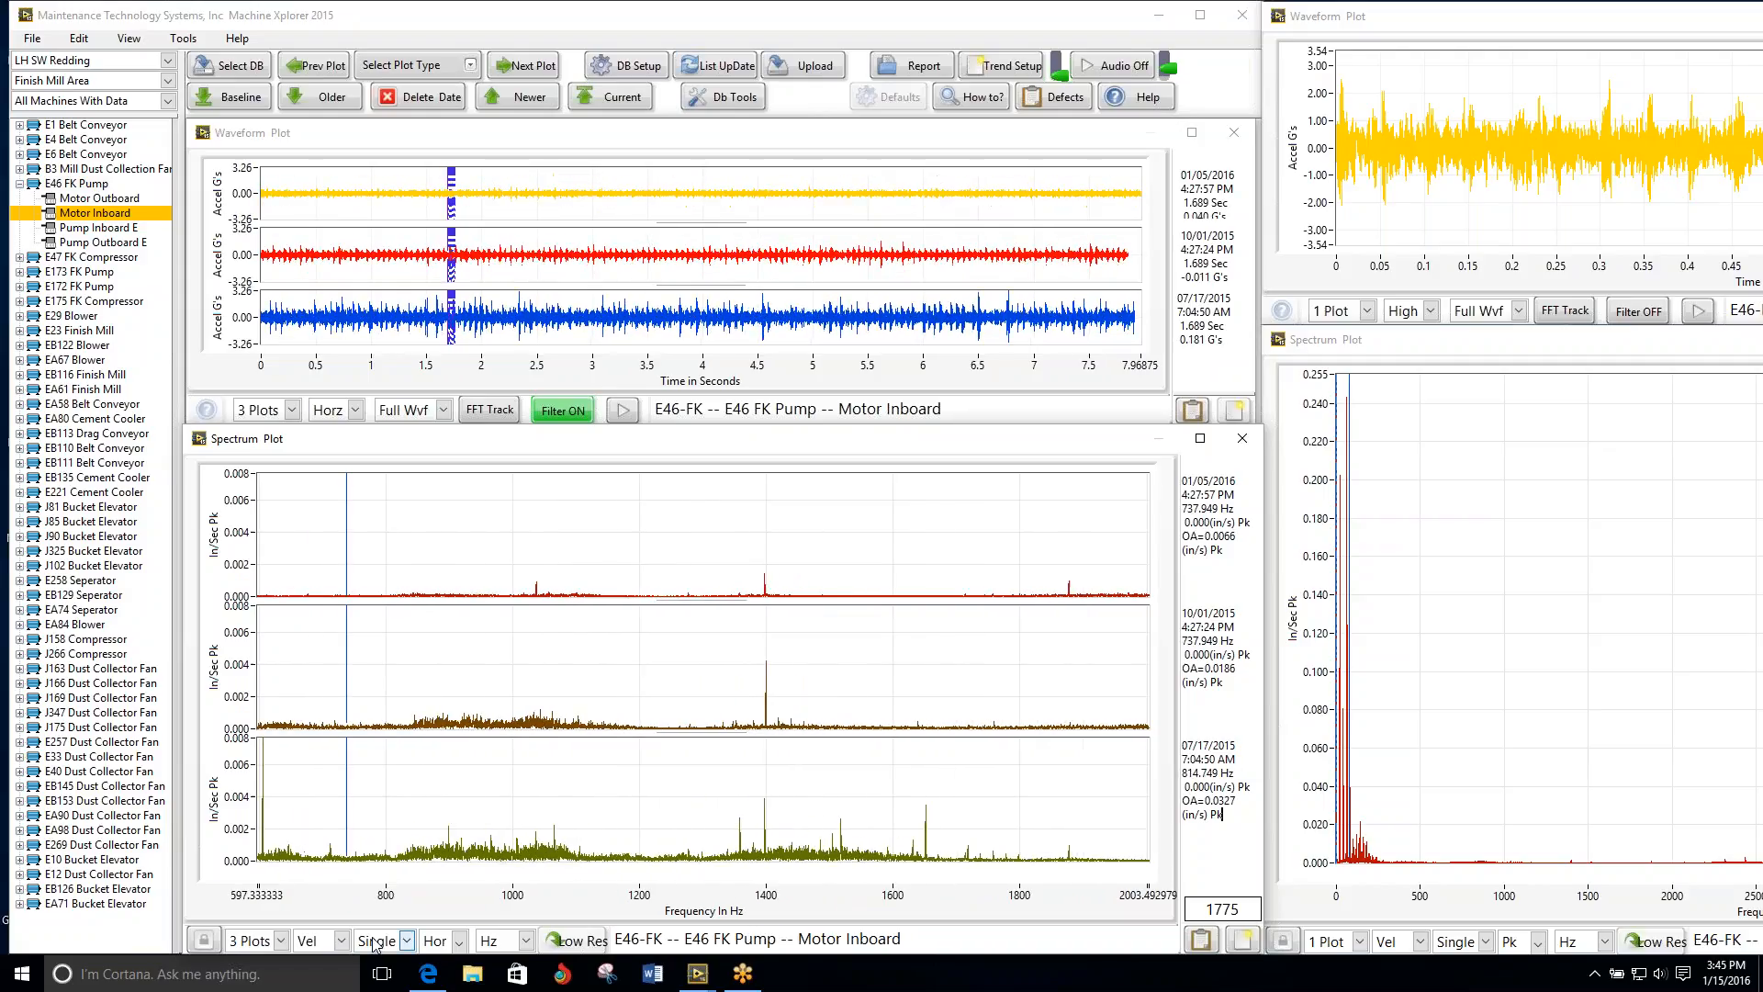
{"action": "scroll", "coordinate": [374, 944], "scroll_direction": "down", "scroll_amount": 5}
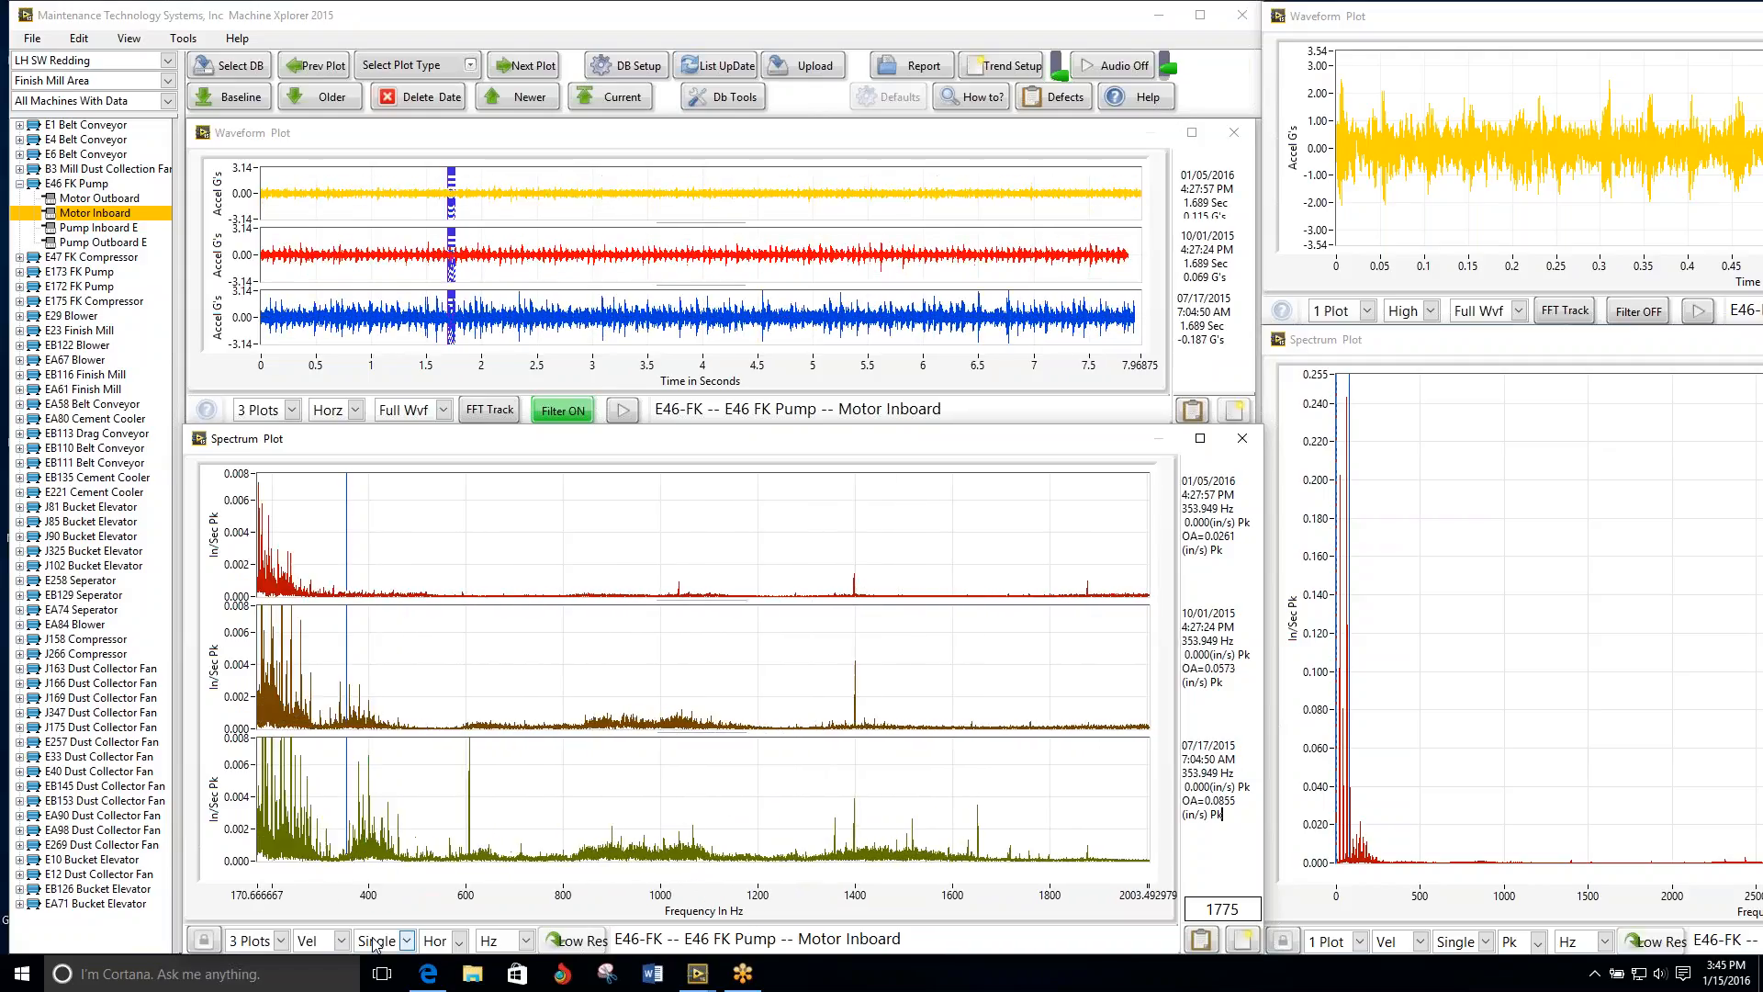
{"action": "scroll", "coordinate": [374, 945], "scroll_direction": "down", "scroll_amount": 2}
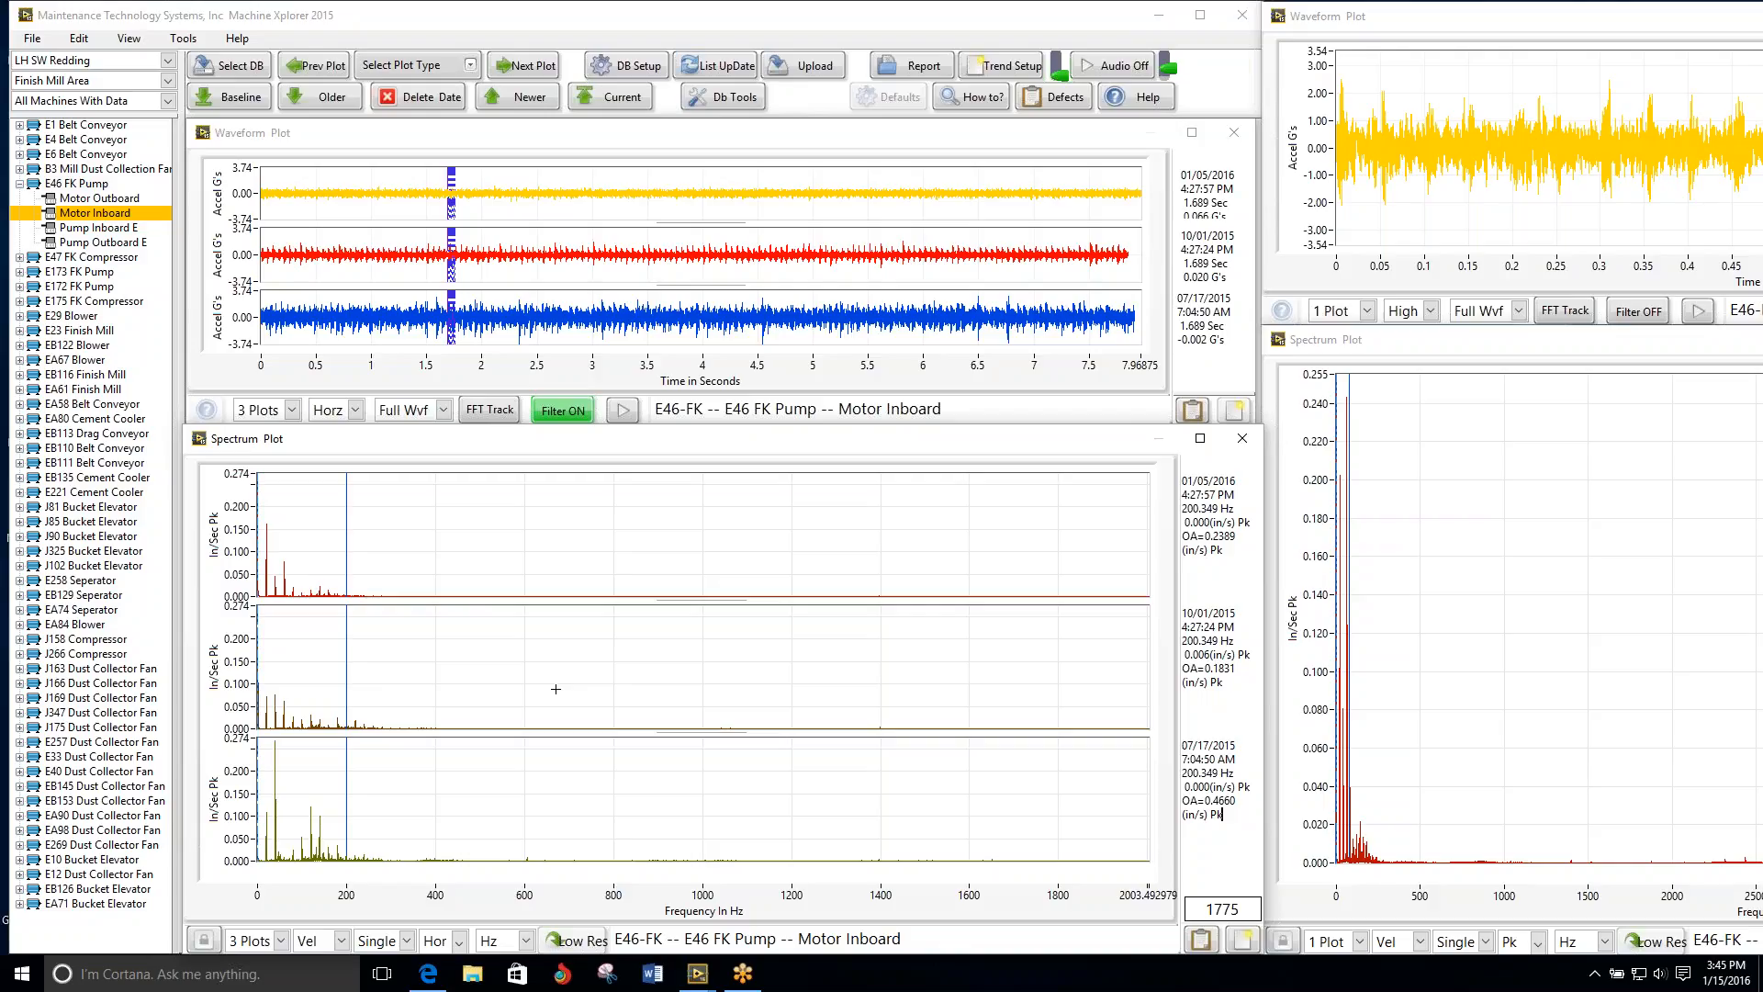
Step: Play the three-date waveform's audio with the filter on and again with it off, finishing with the filter on
{"action": "left_click", "coordinate": [449, 143]}
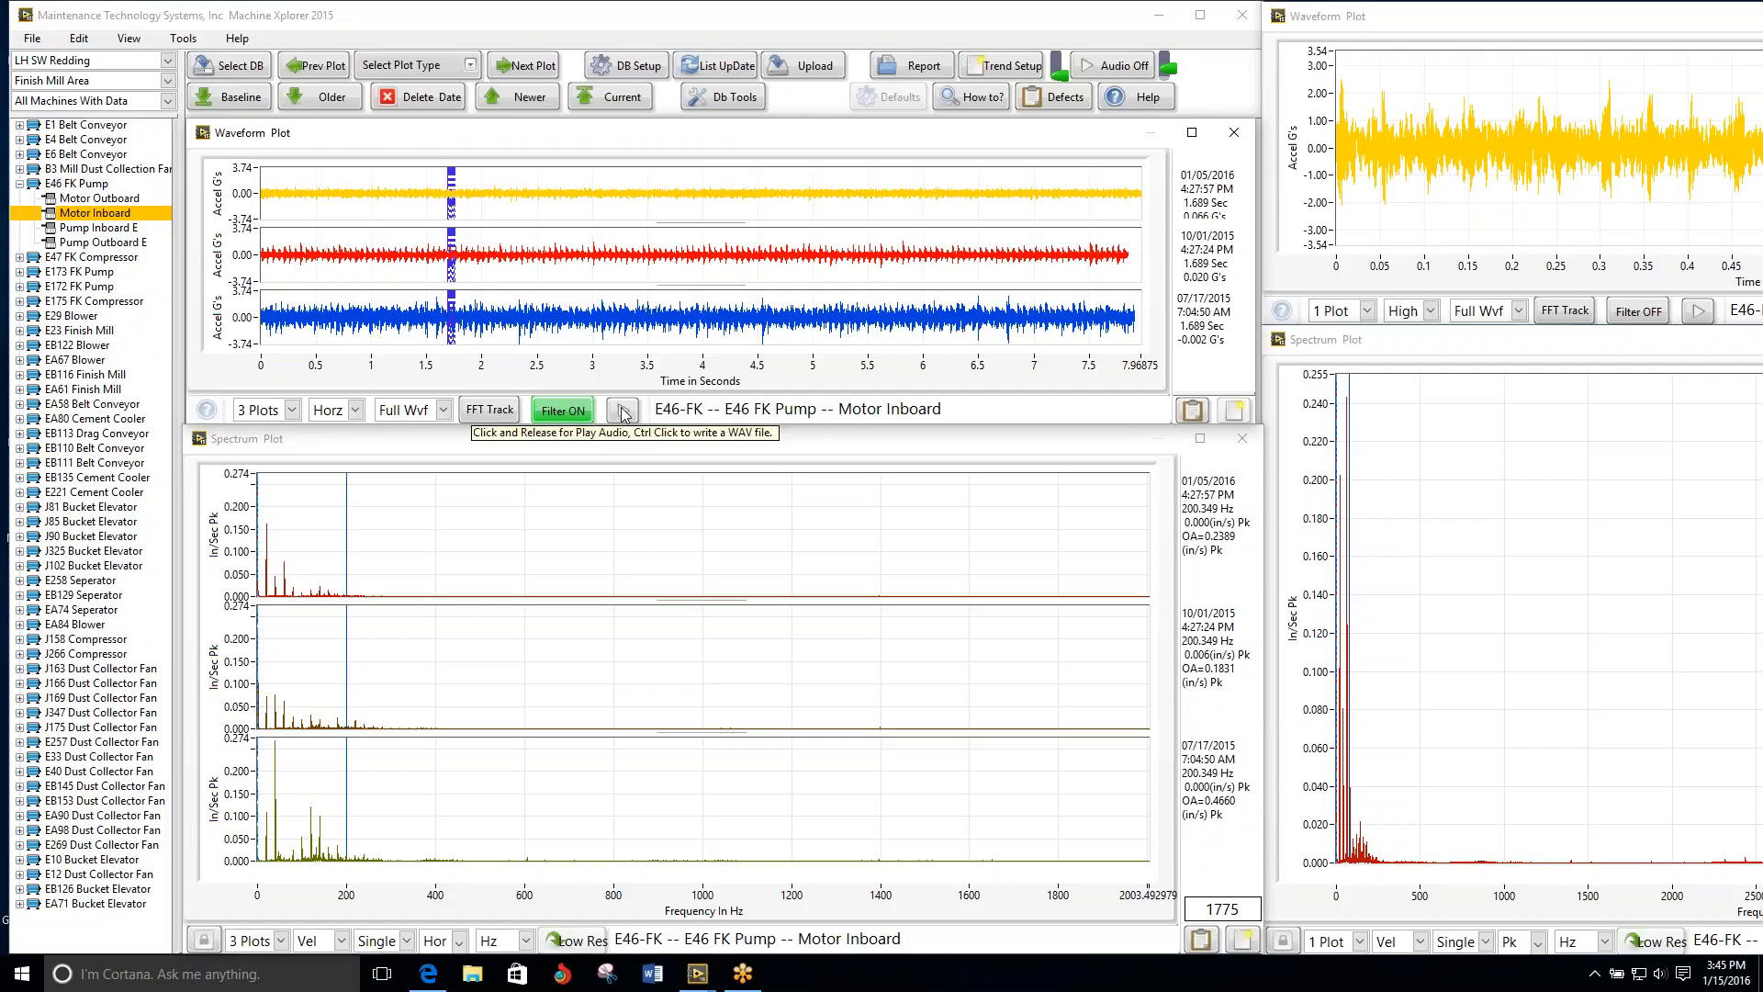
{"action": "left_click", "coordinate": [443, 411]}
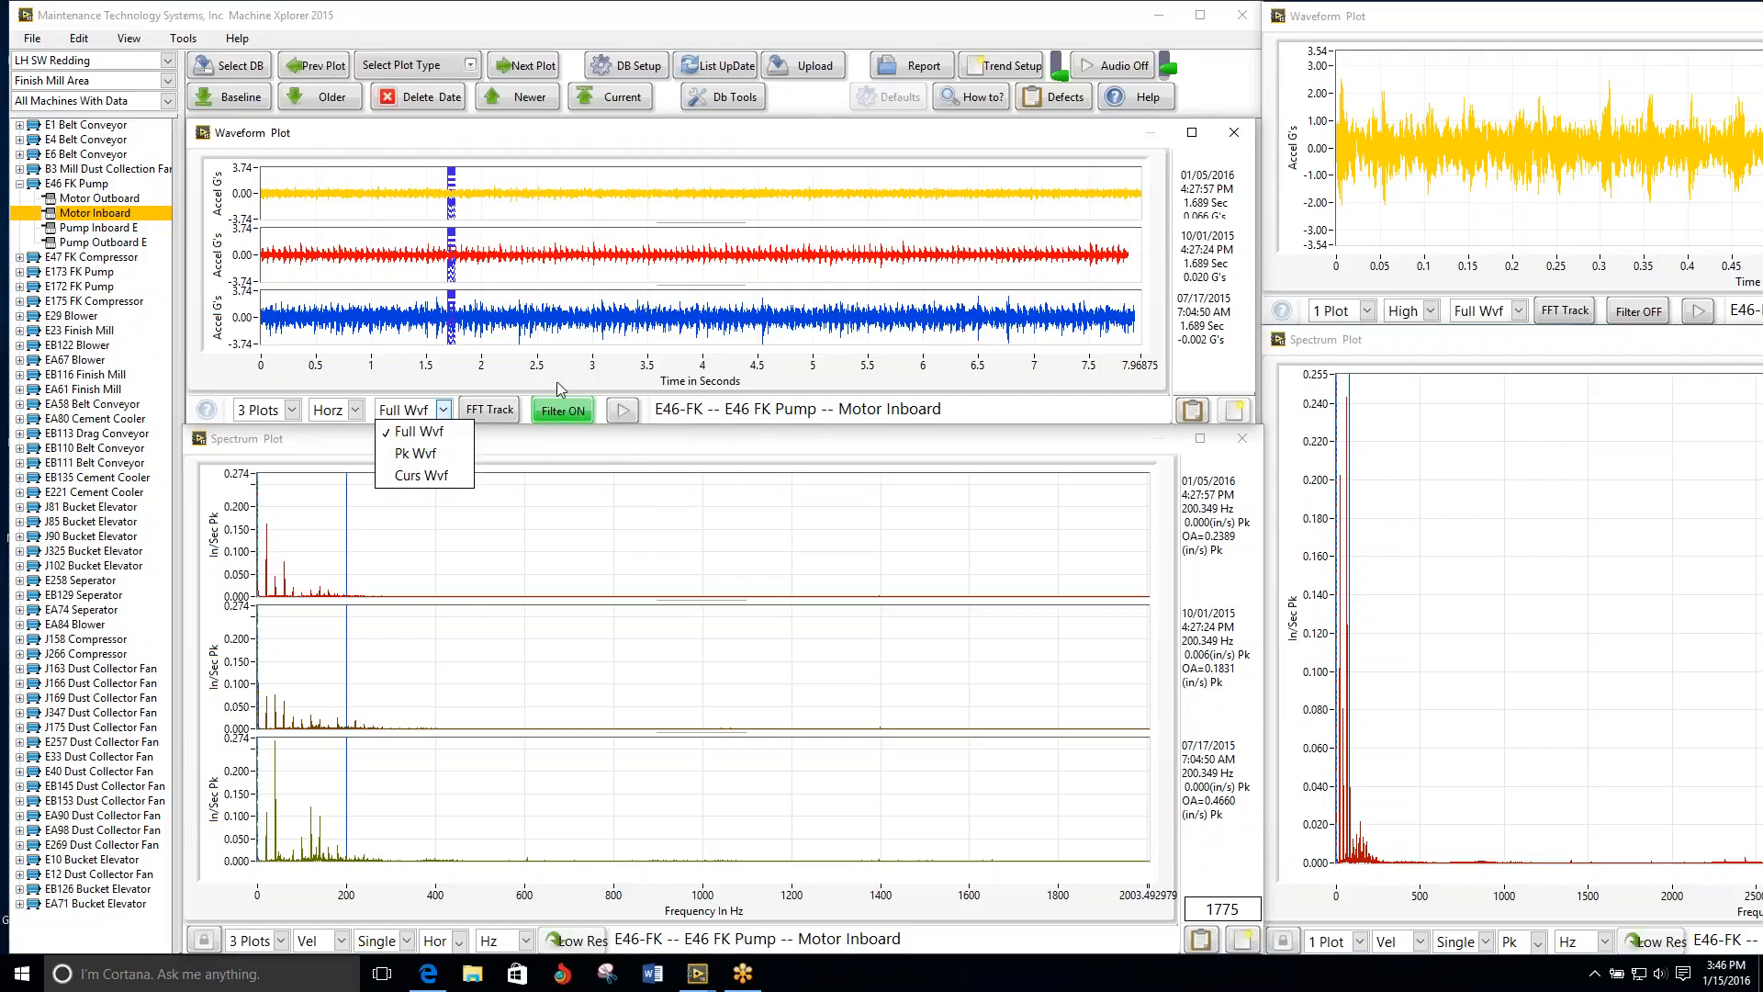
{"action": "left_click", "coordinate": [625, 410]}
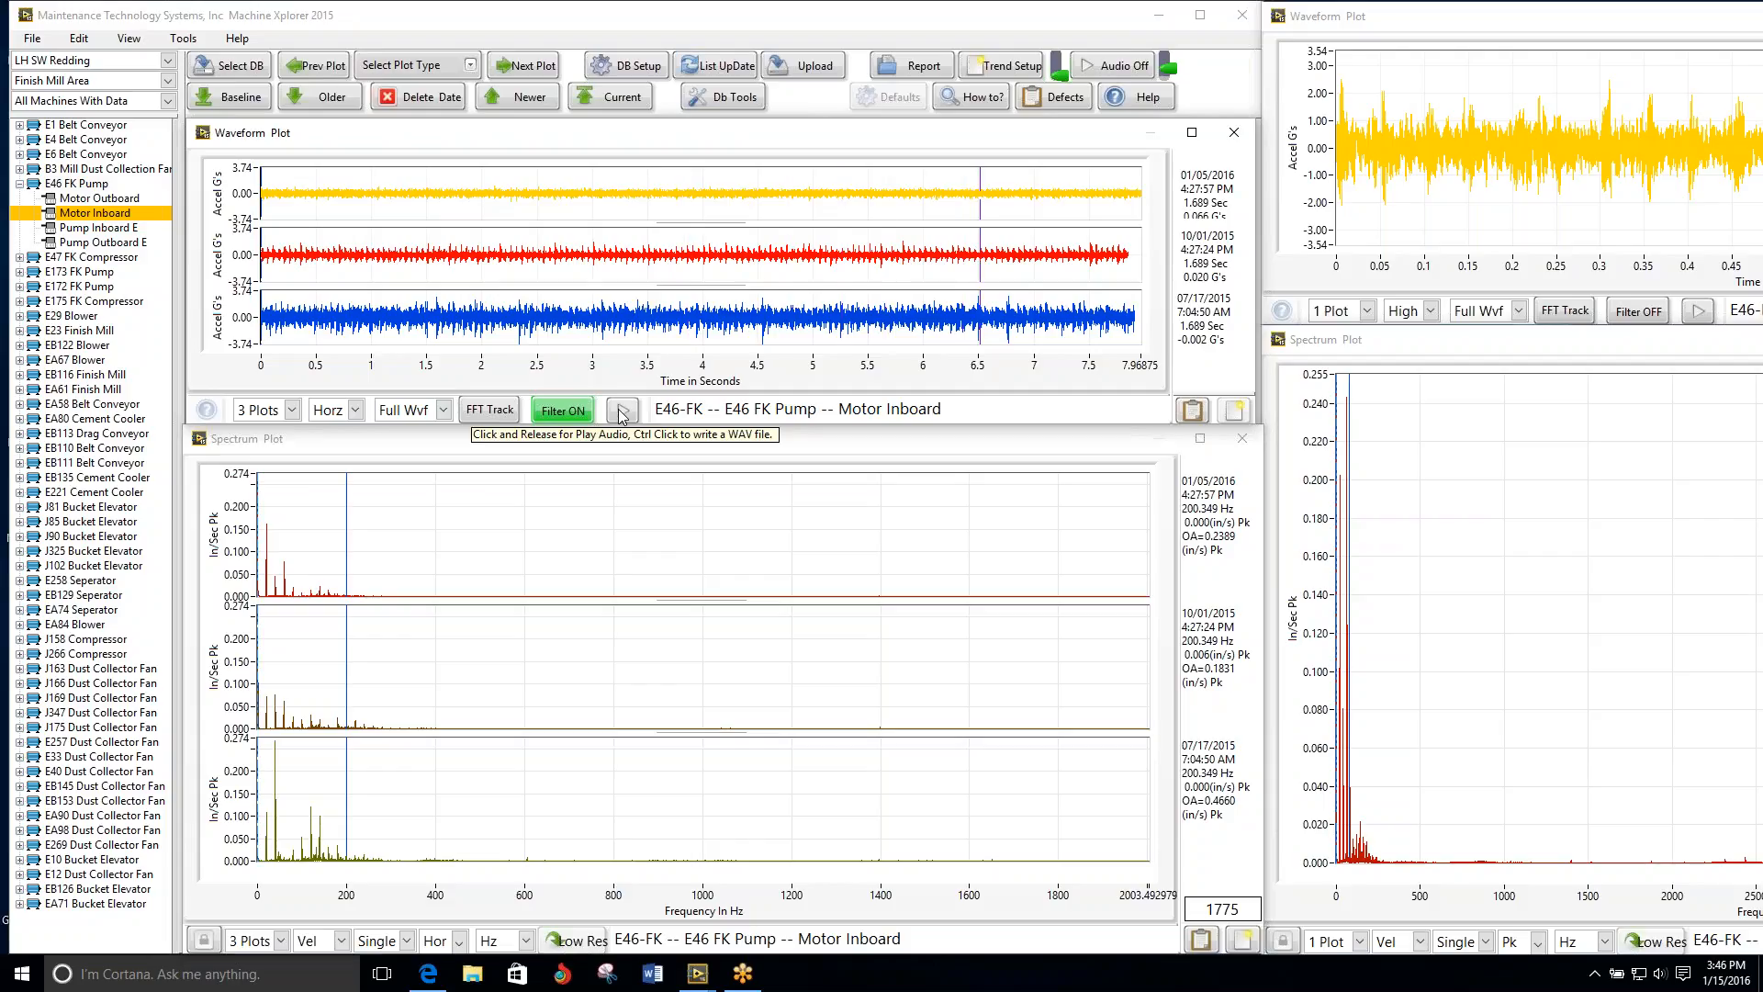
{"action": "left_click", "coordinate": [551, 411]}
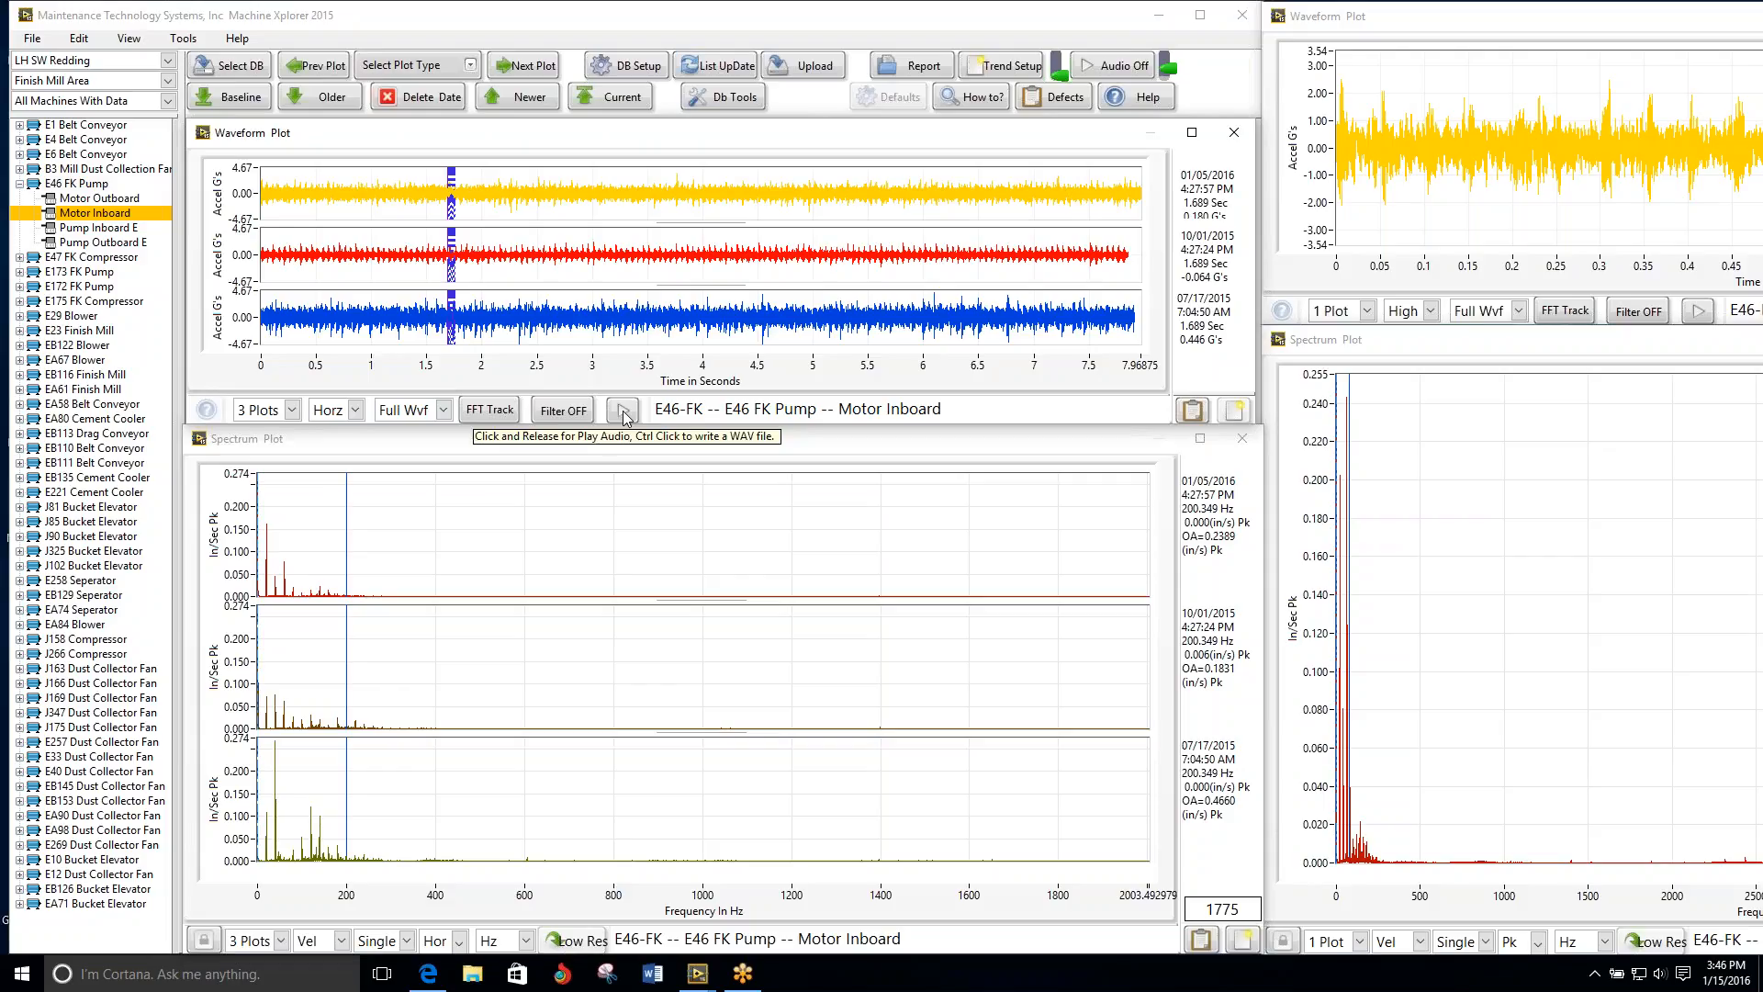
{"action": "left_click", "coordinate": [624, 411]}
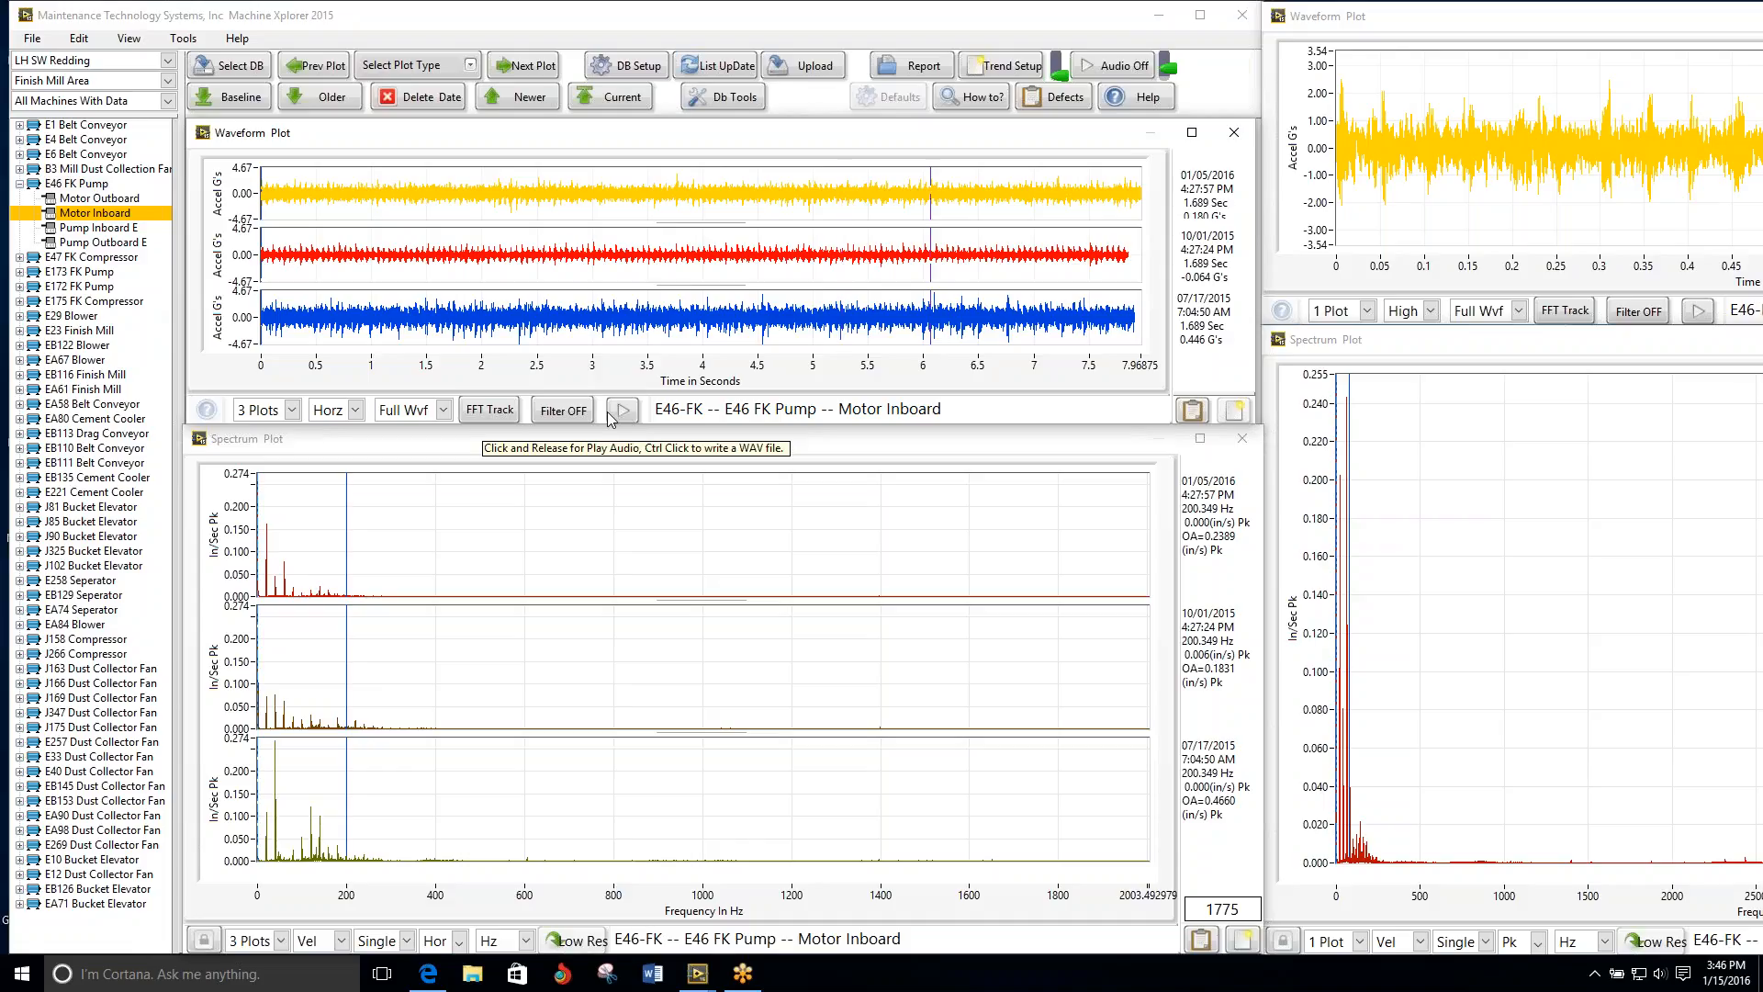
{"action": "left_click", "coordinate": [574, 413]}
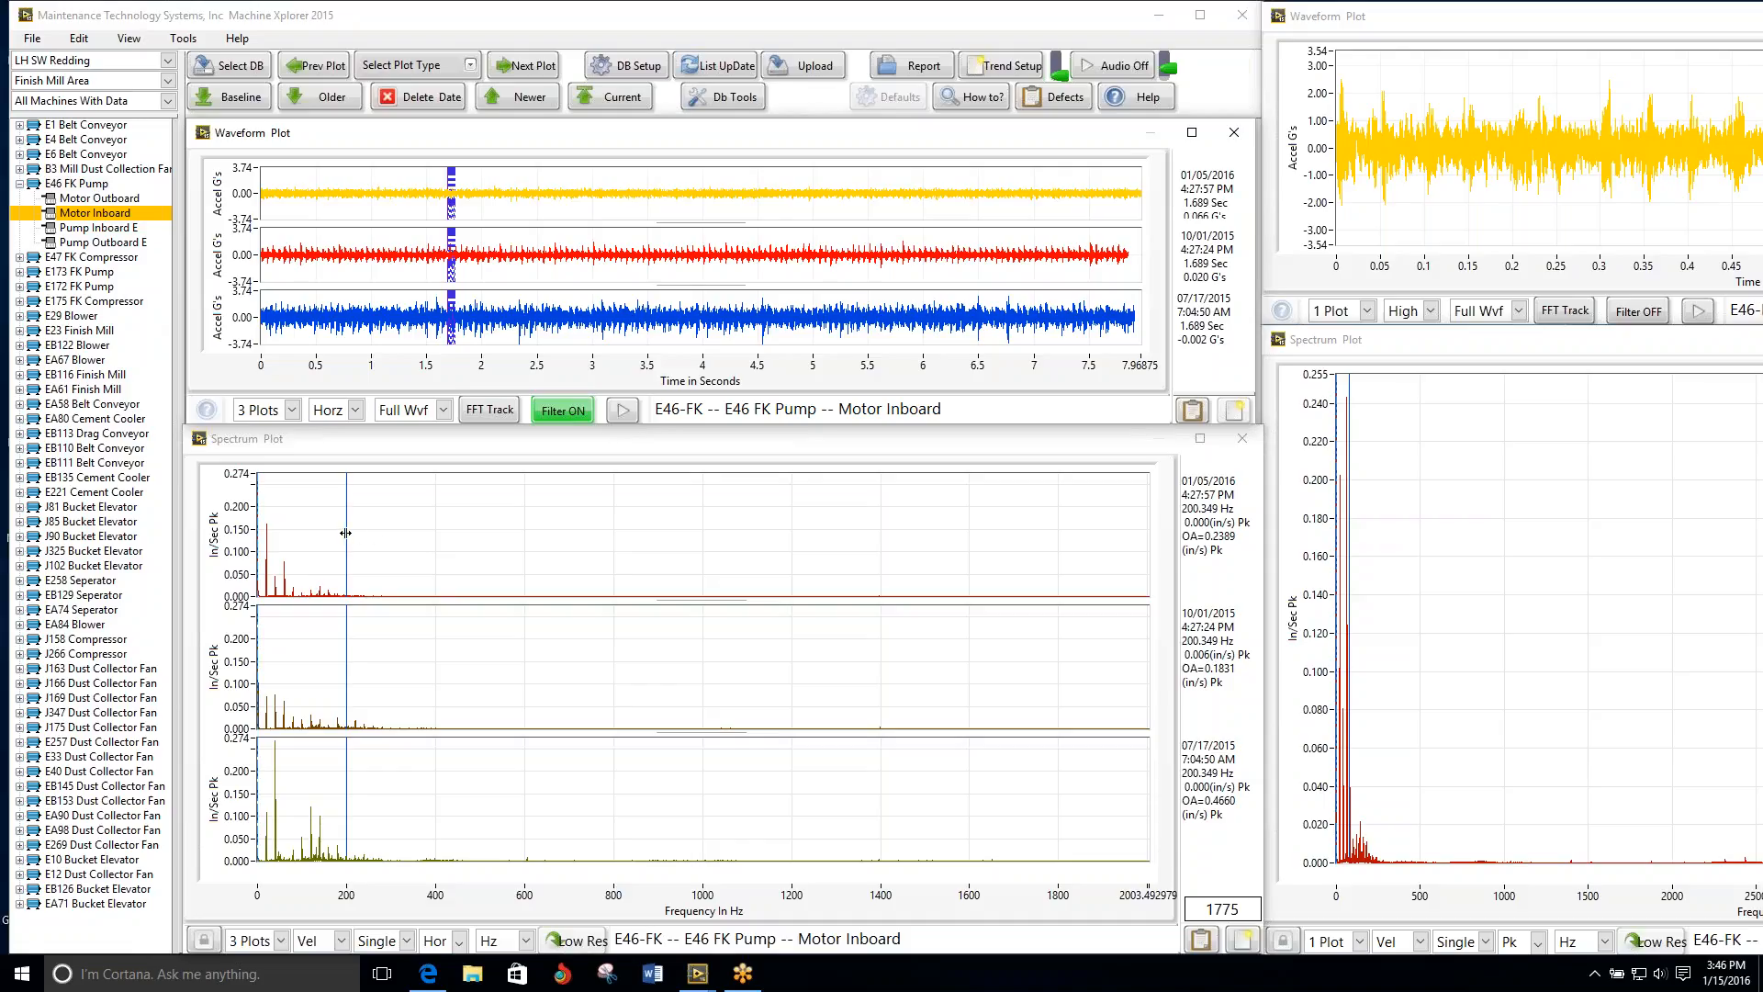
Step: Switch the three-date waveform display to Pk Wvf
{"action": "left_click", "coordinate": [442, 410]}
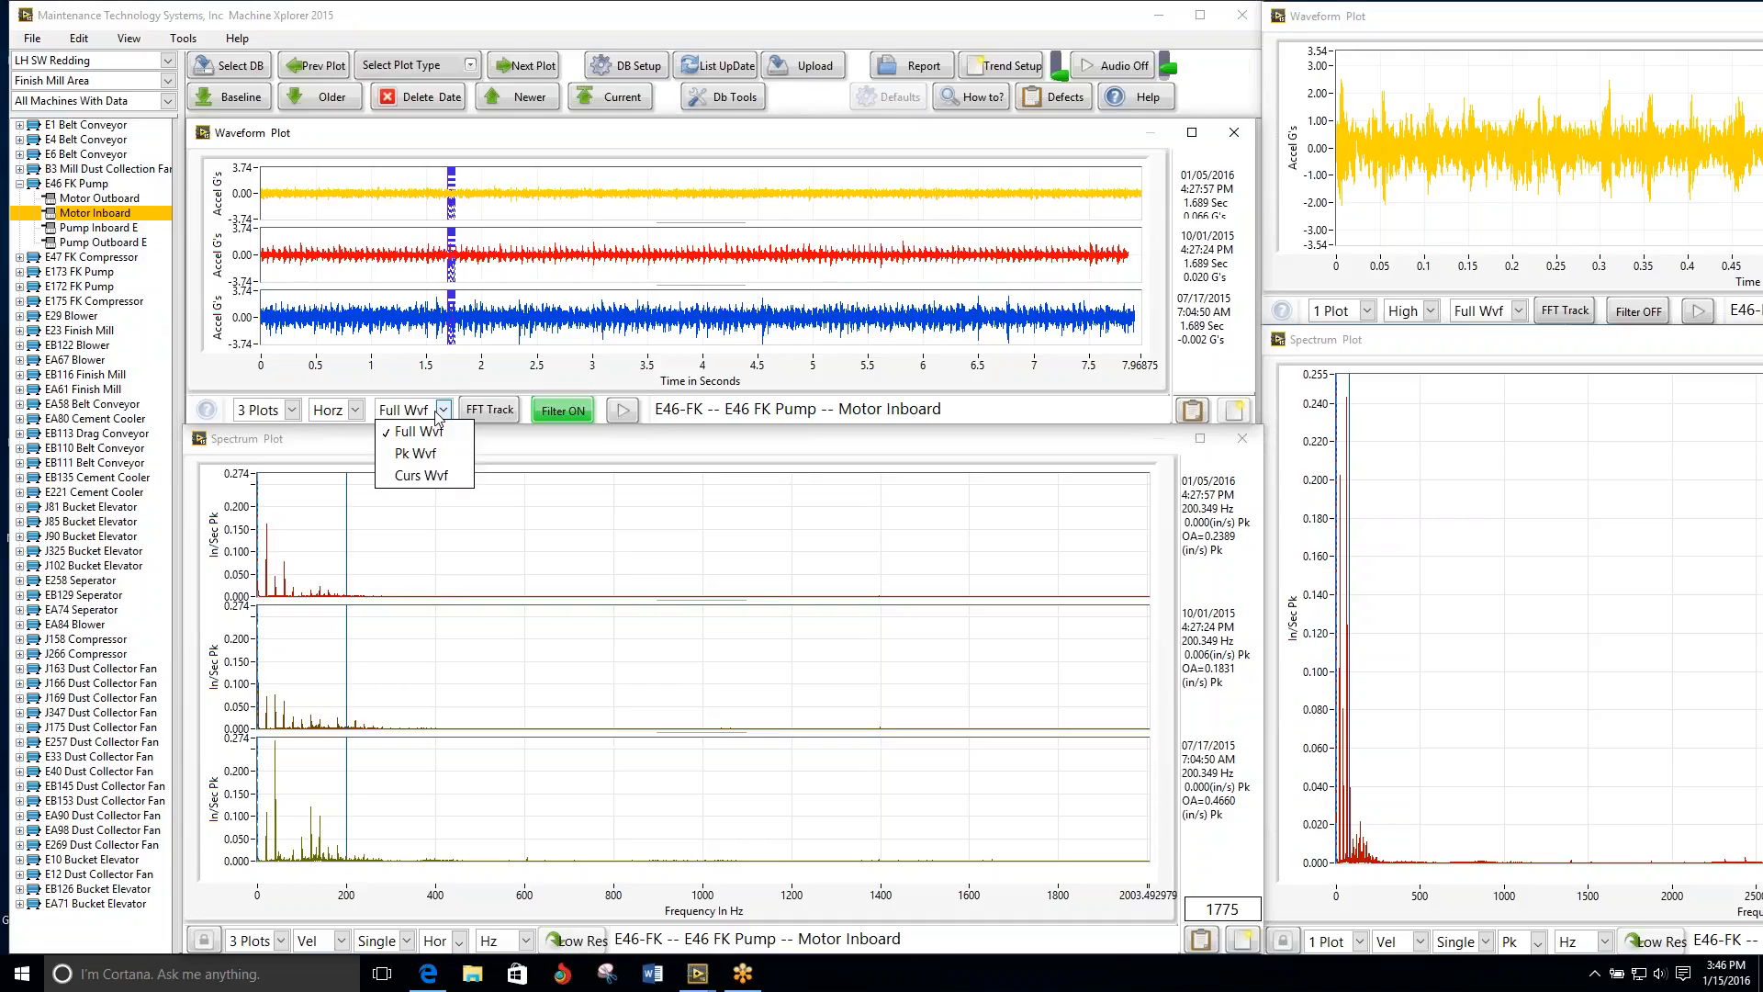
{"action": "left_click", "coordinate": [435, 454]}
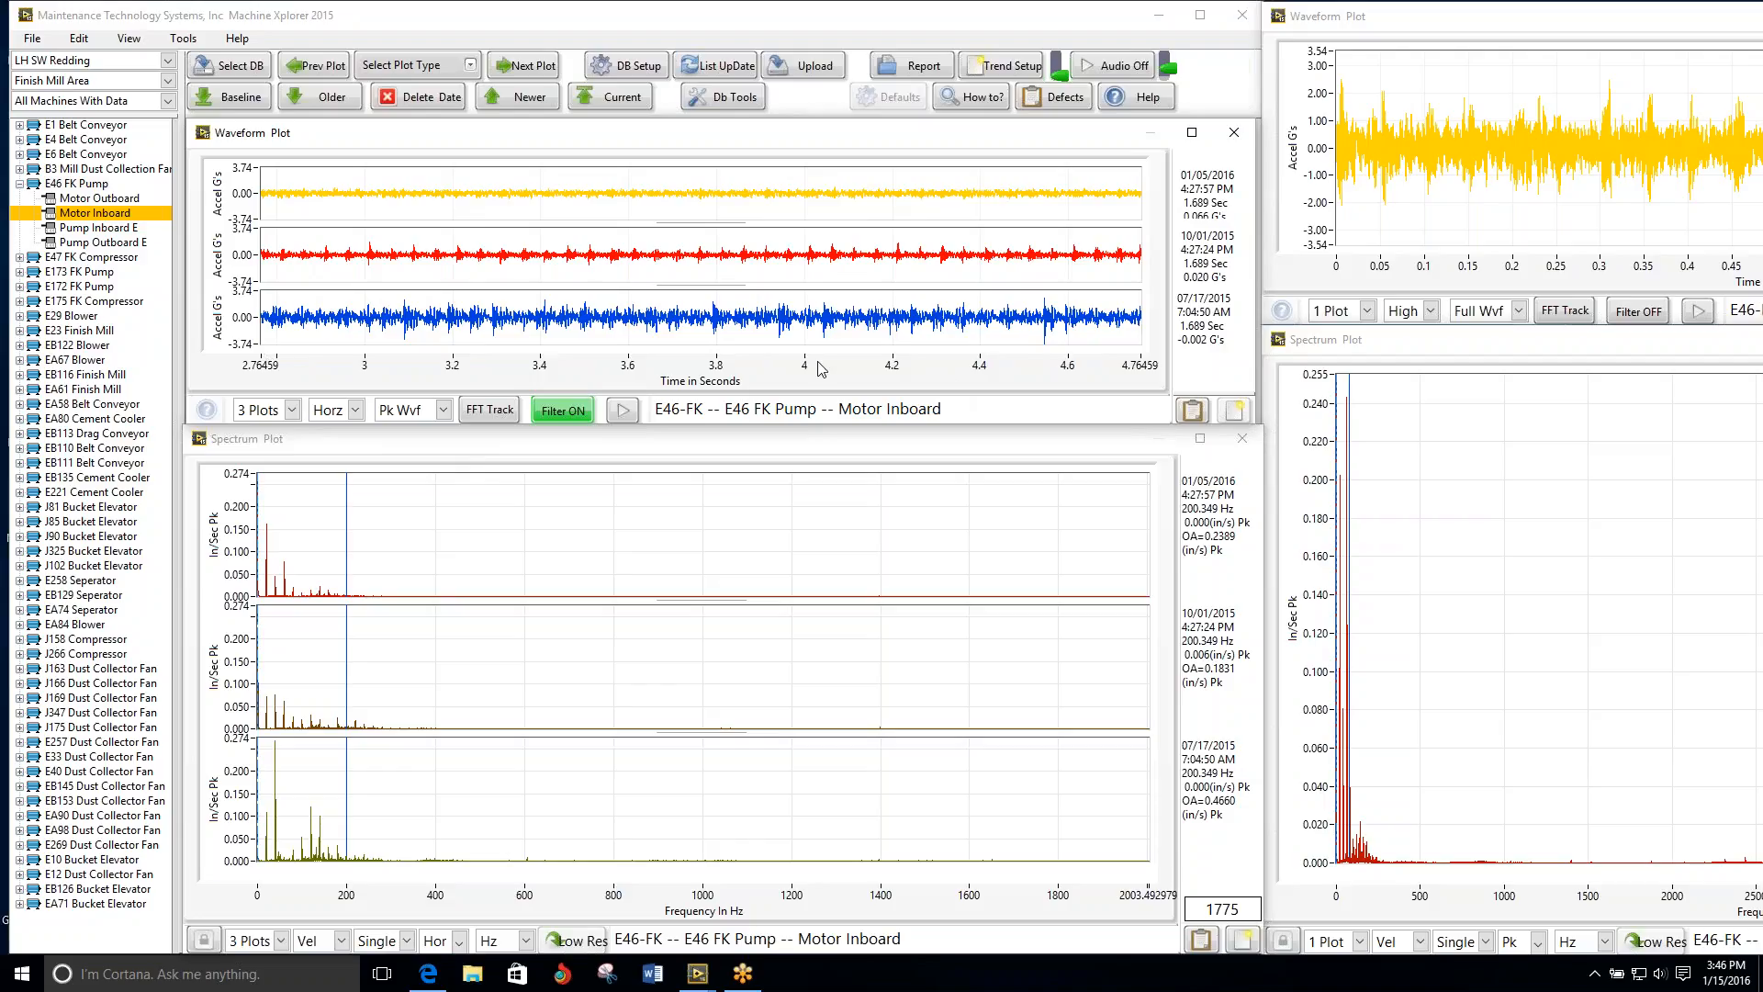
{"action": "left_click", "coordinate": [439, 411]}
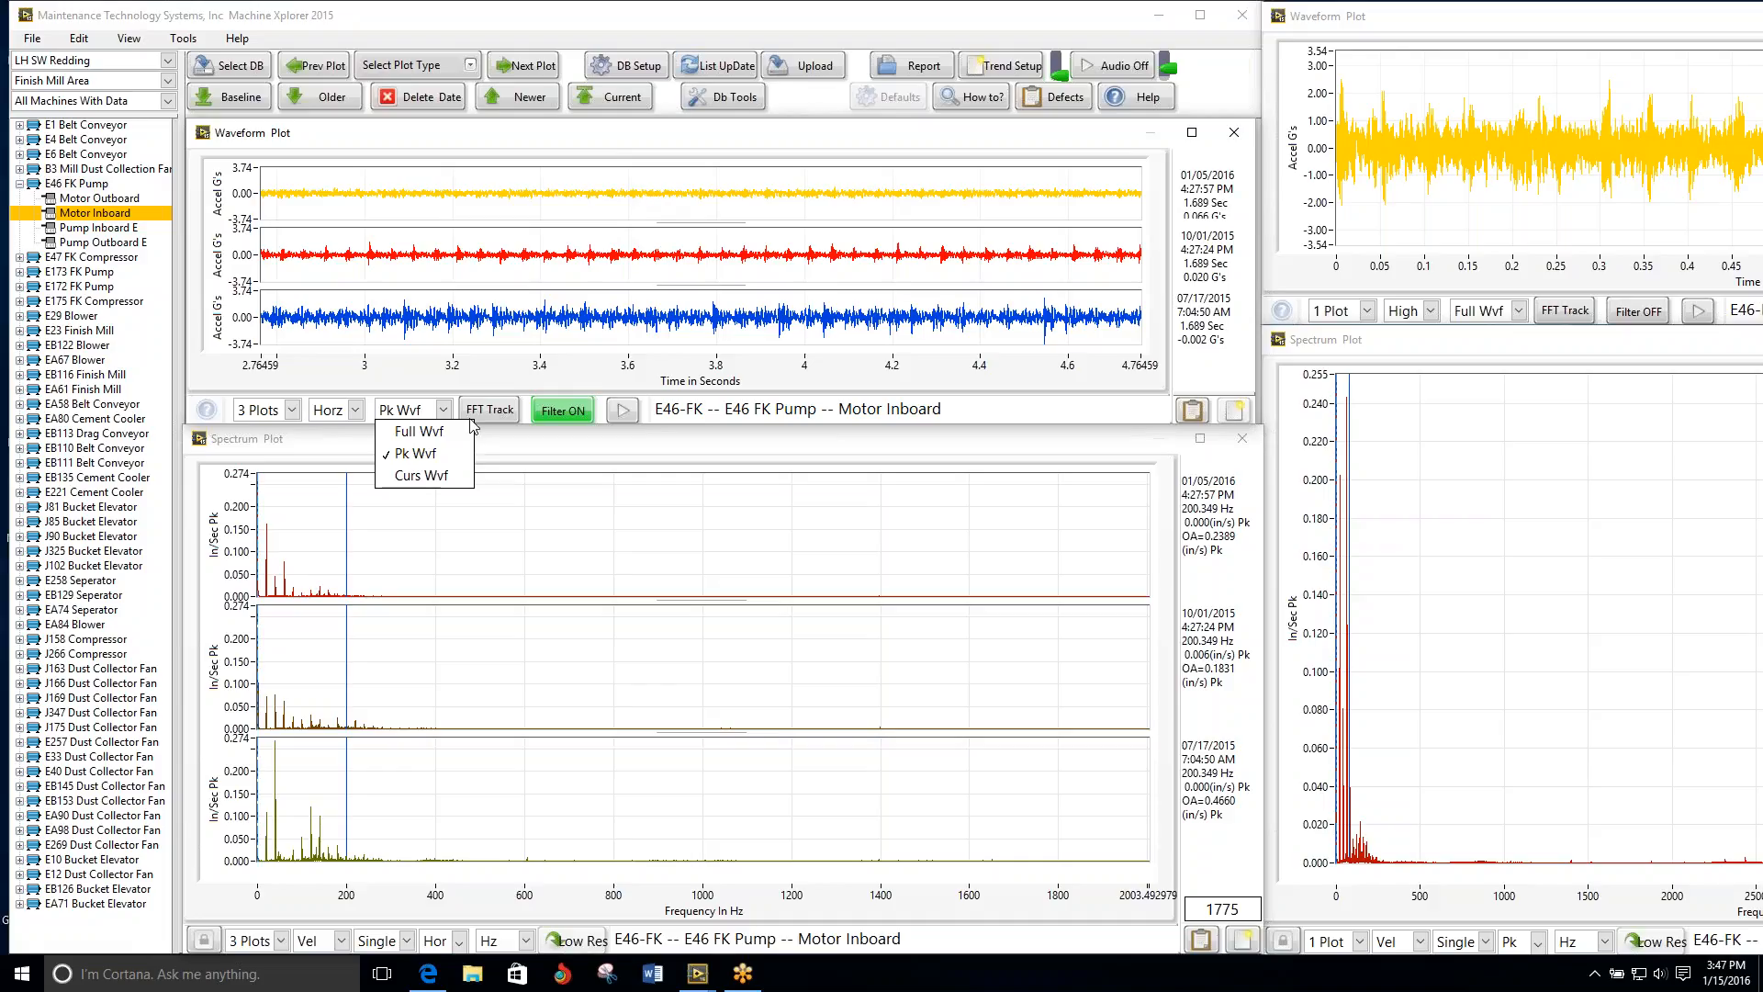
{"action": "left_click", "coordinate": [420, 456]}
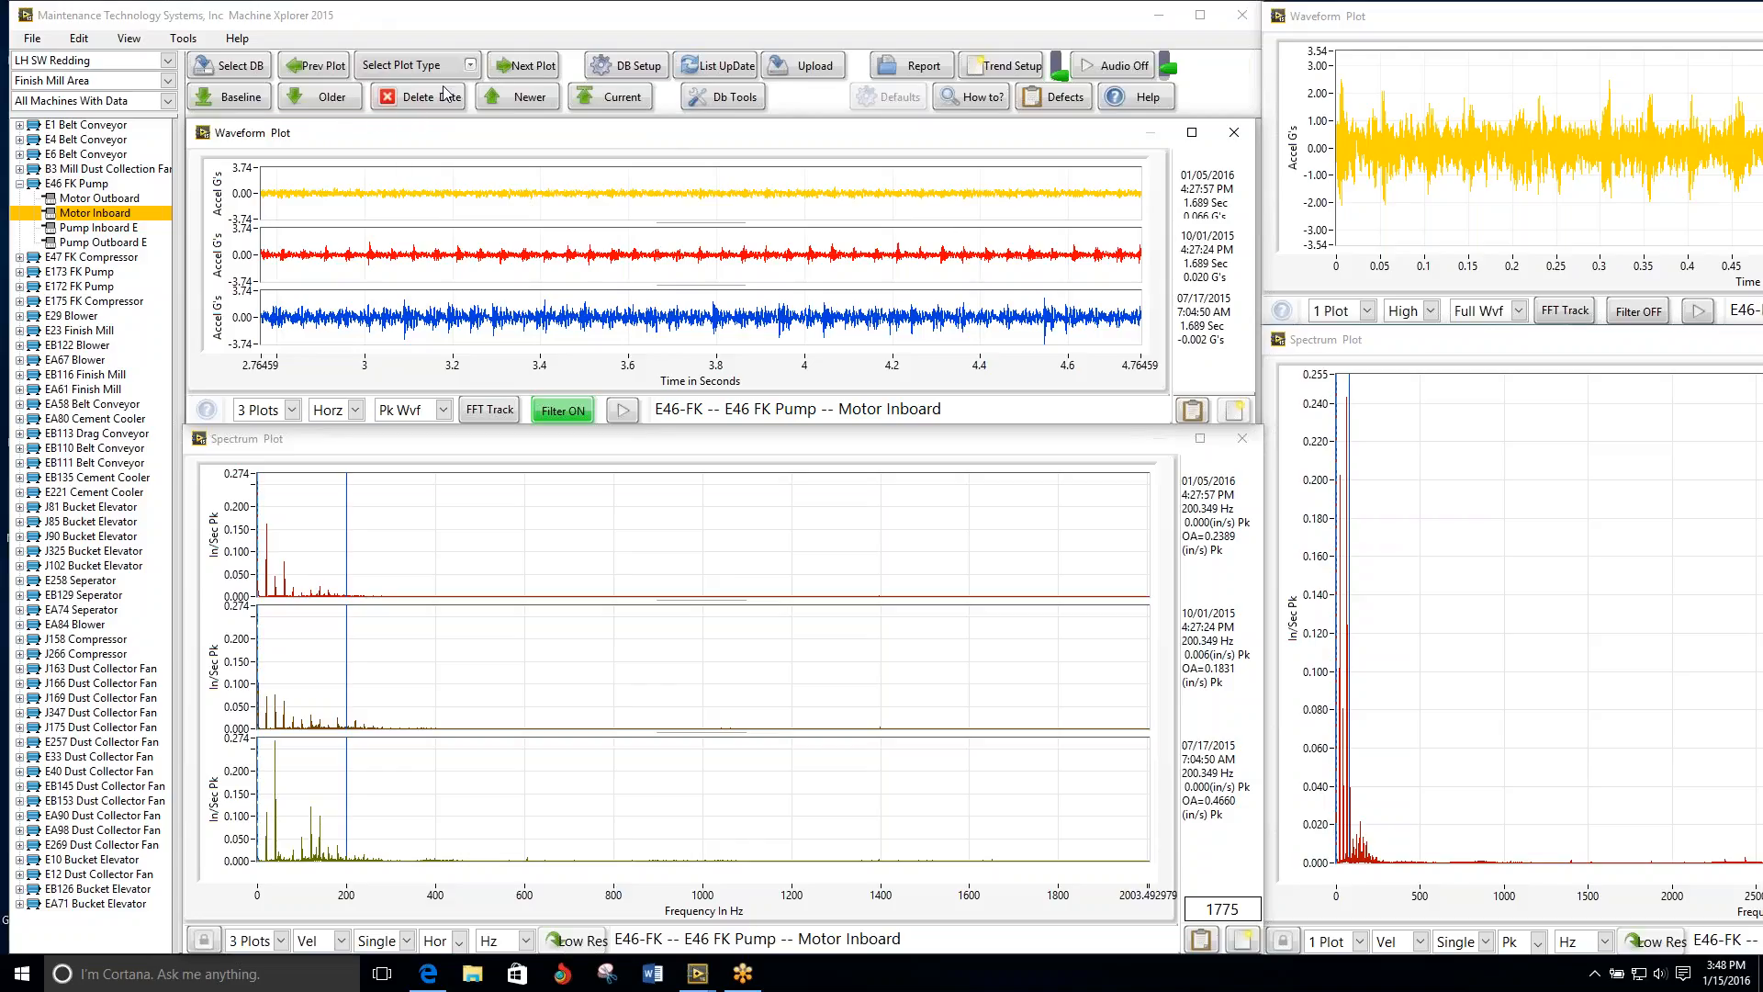
Step: Review the E46 FK Pump Motor Inboard's older vibration datasets back to 04/22/2015 and return to the 01/05/2016 set
{"action": "left_click", "coordinate": [317, 98]}
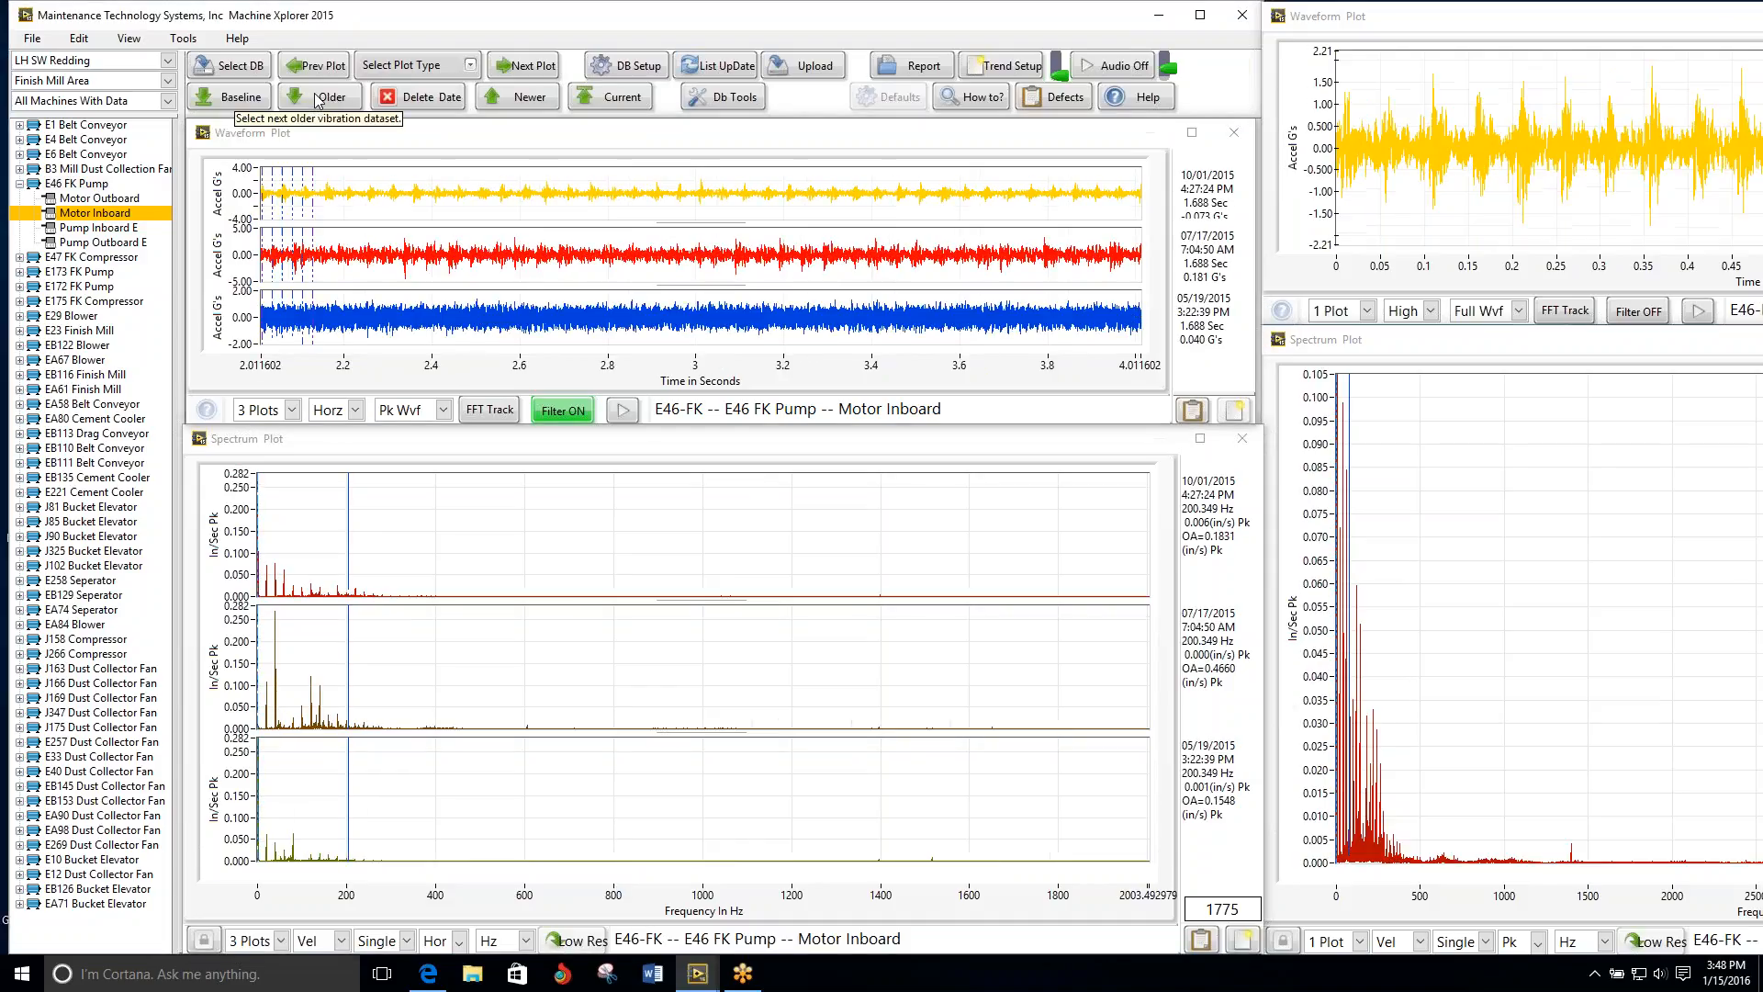
{"action": "left_click", "coordinate": [317, 98]}
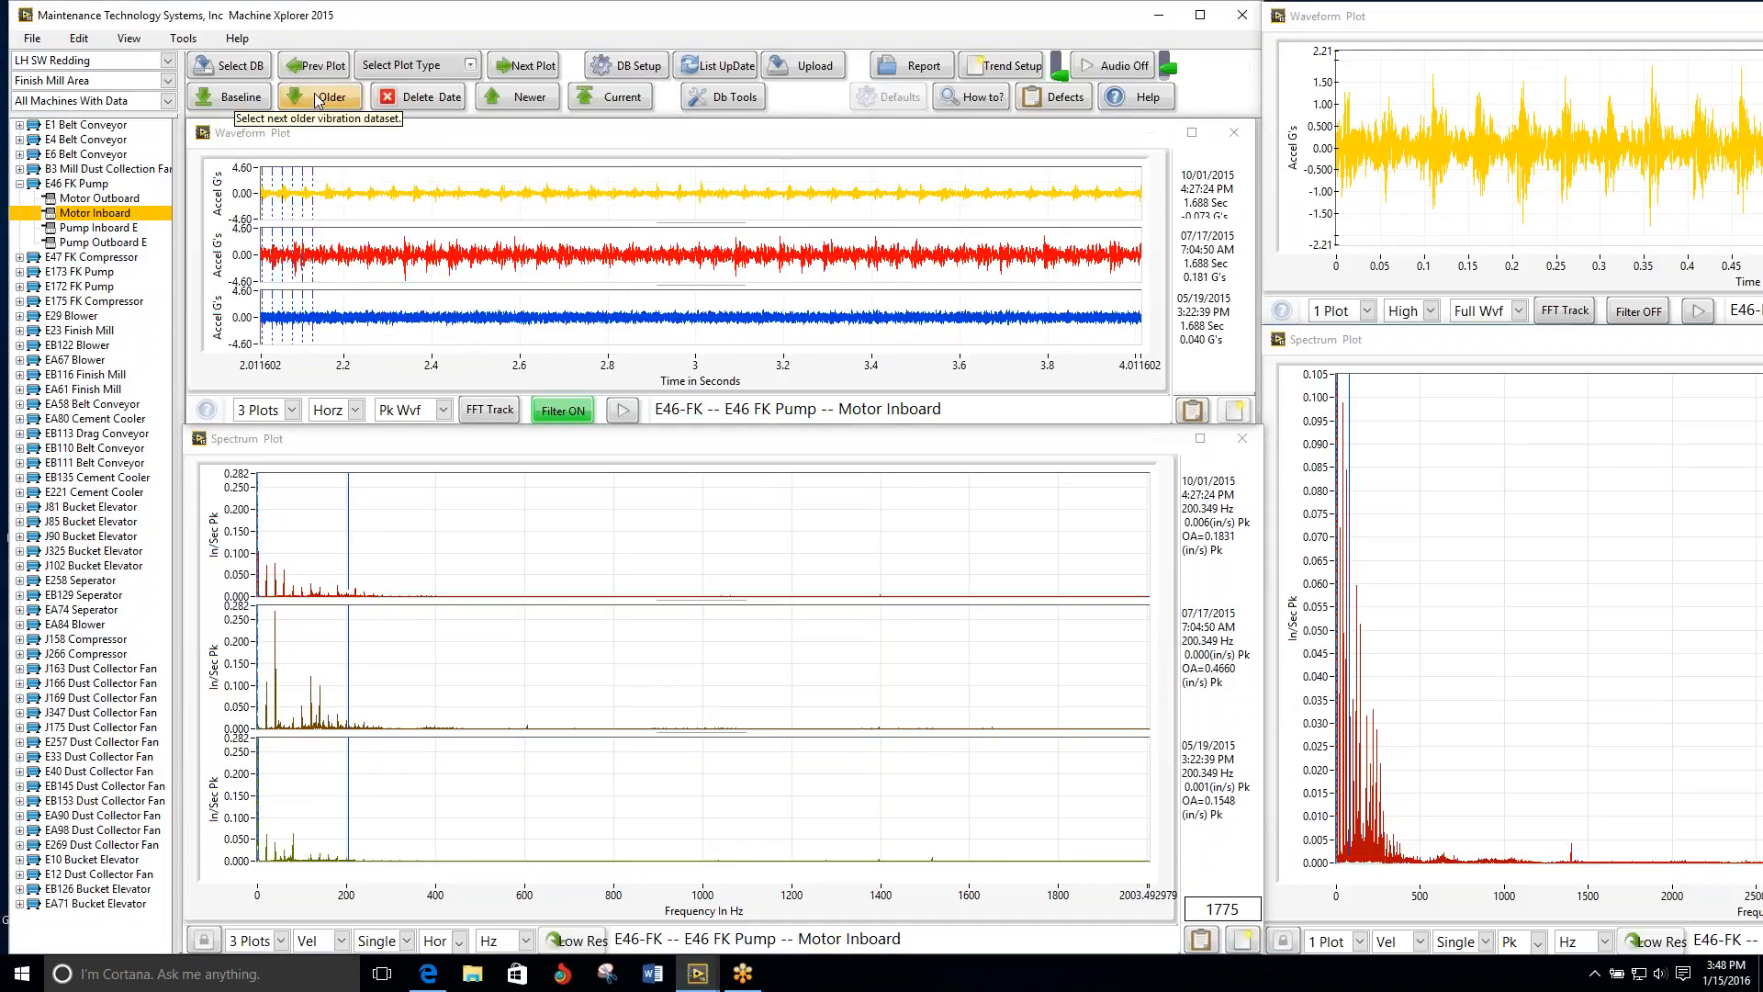
{"action": "left_click", "coordinate": [316, 98]}
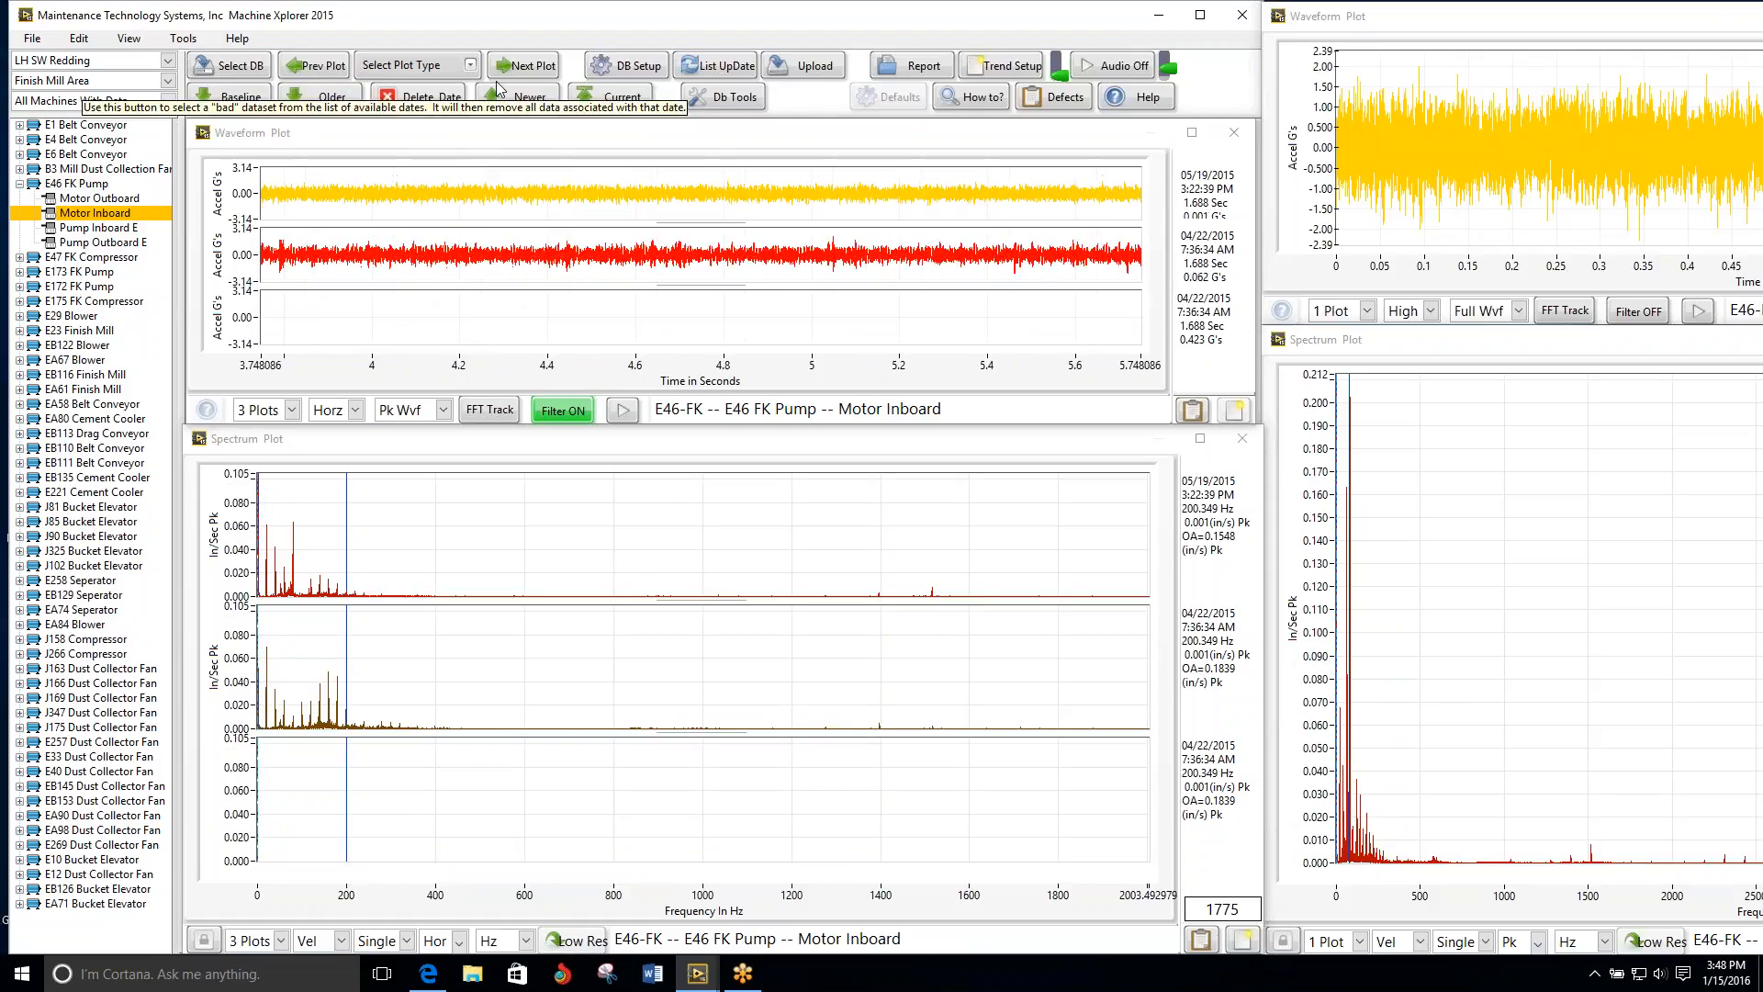
{"action": "left_click", "coordinate": [538, 101]}
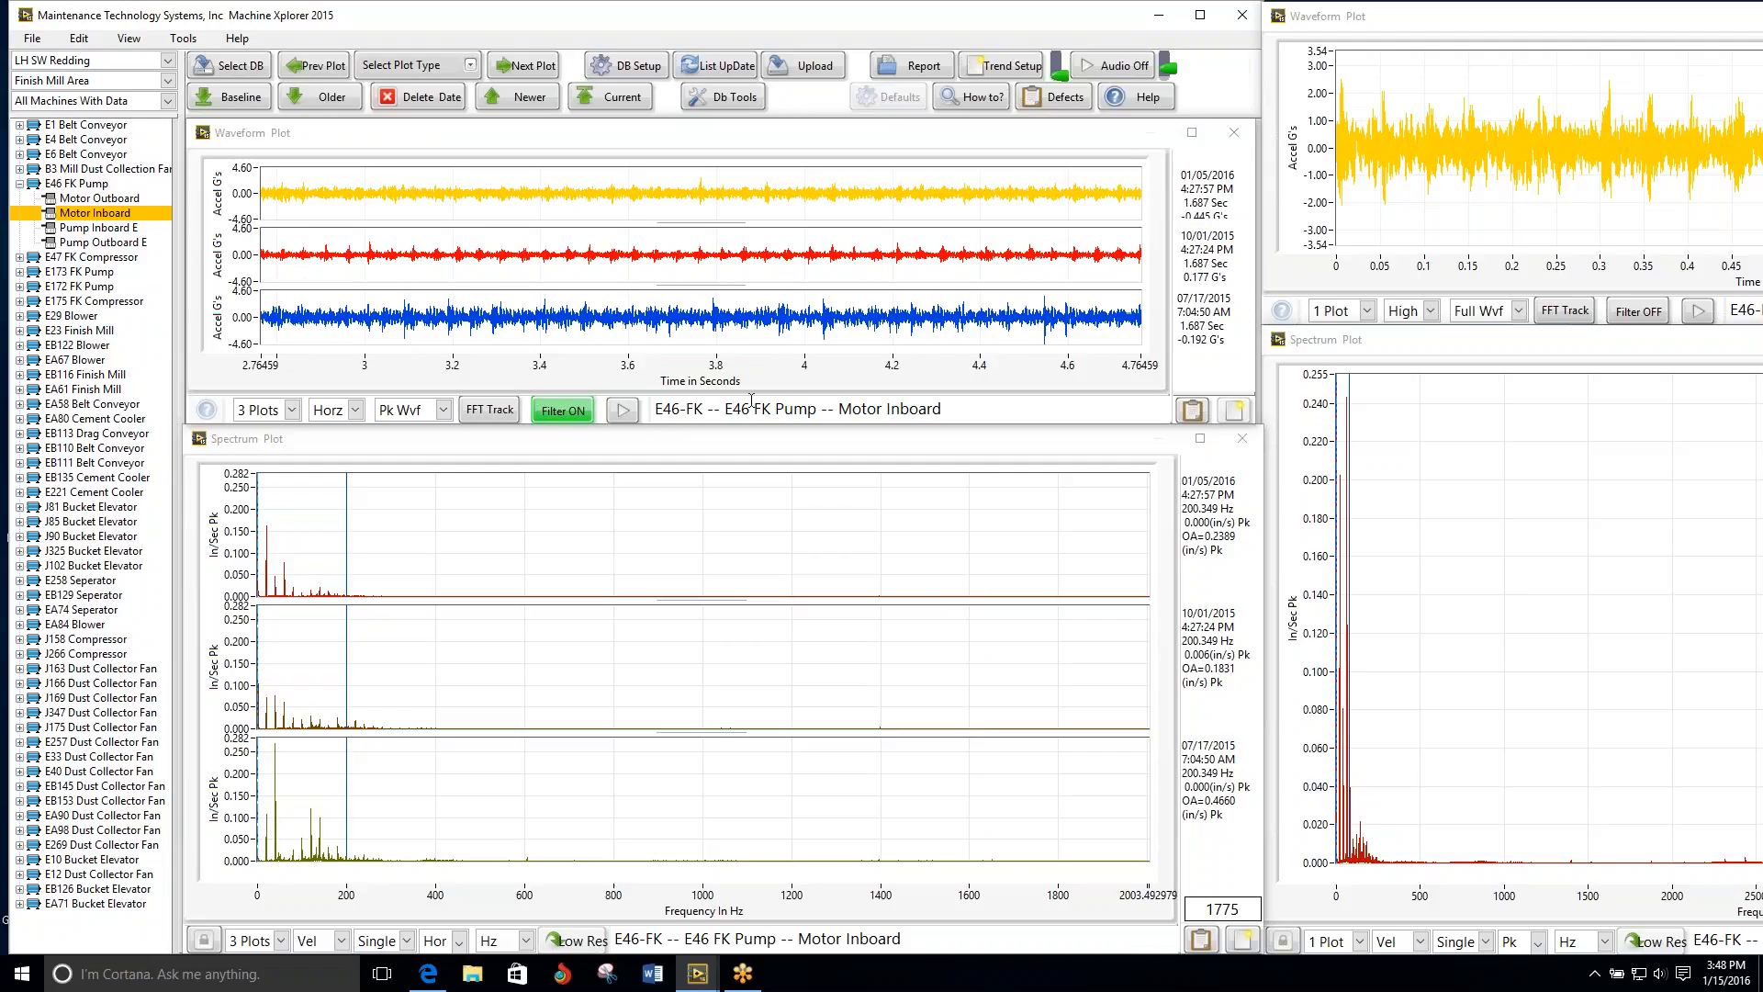
Step: Show the E46 FK Pump's Pump Inboard E plots and tighten the three-date waveform's amplitude scale to ±1.41 G's
{"action": "left_click", "coordinate": [520, 68]}
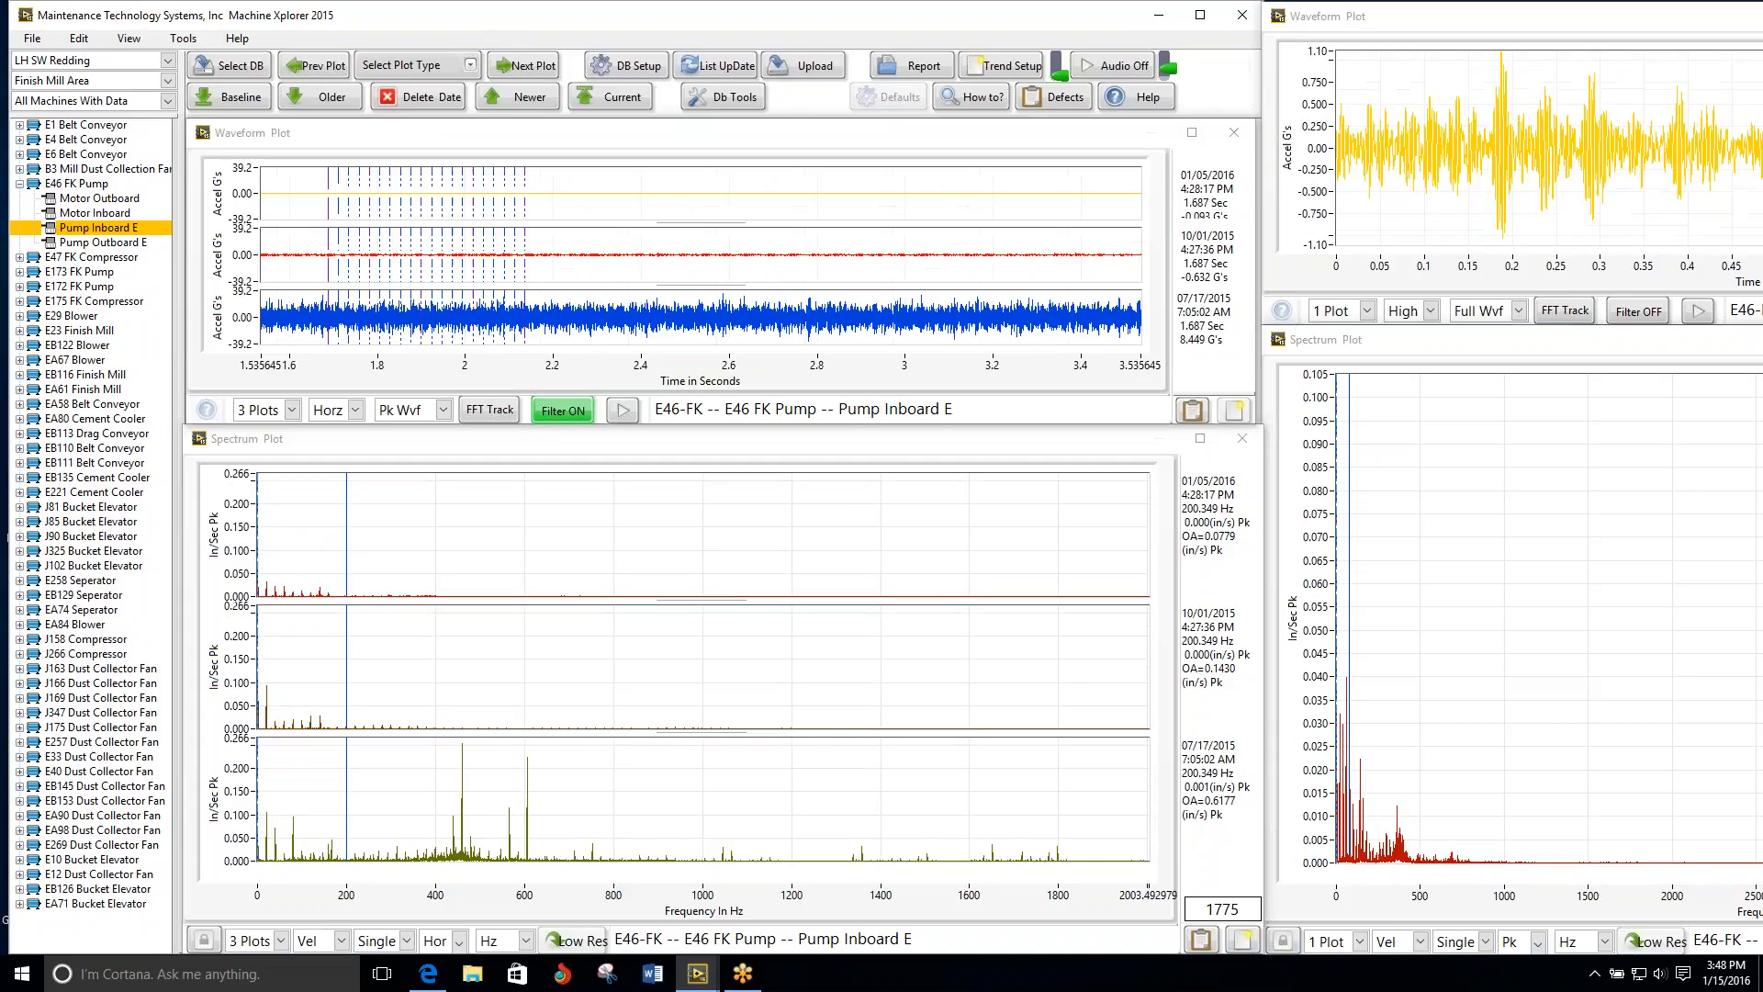
{"action": "left_click", "coordinate": [528, 137]}
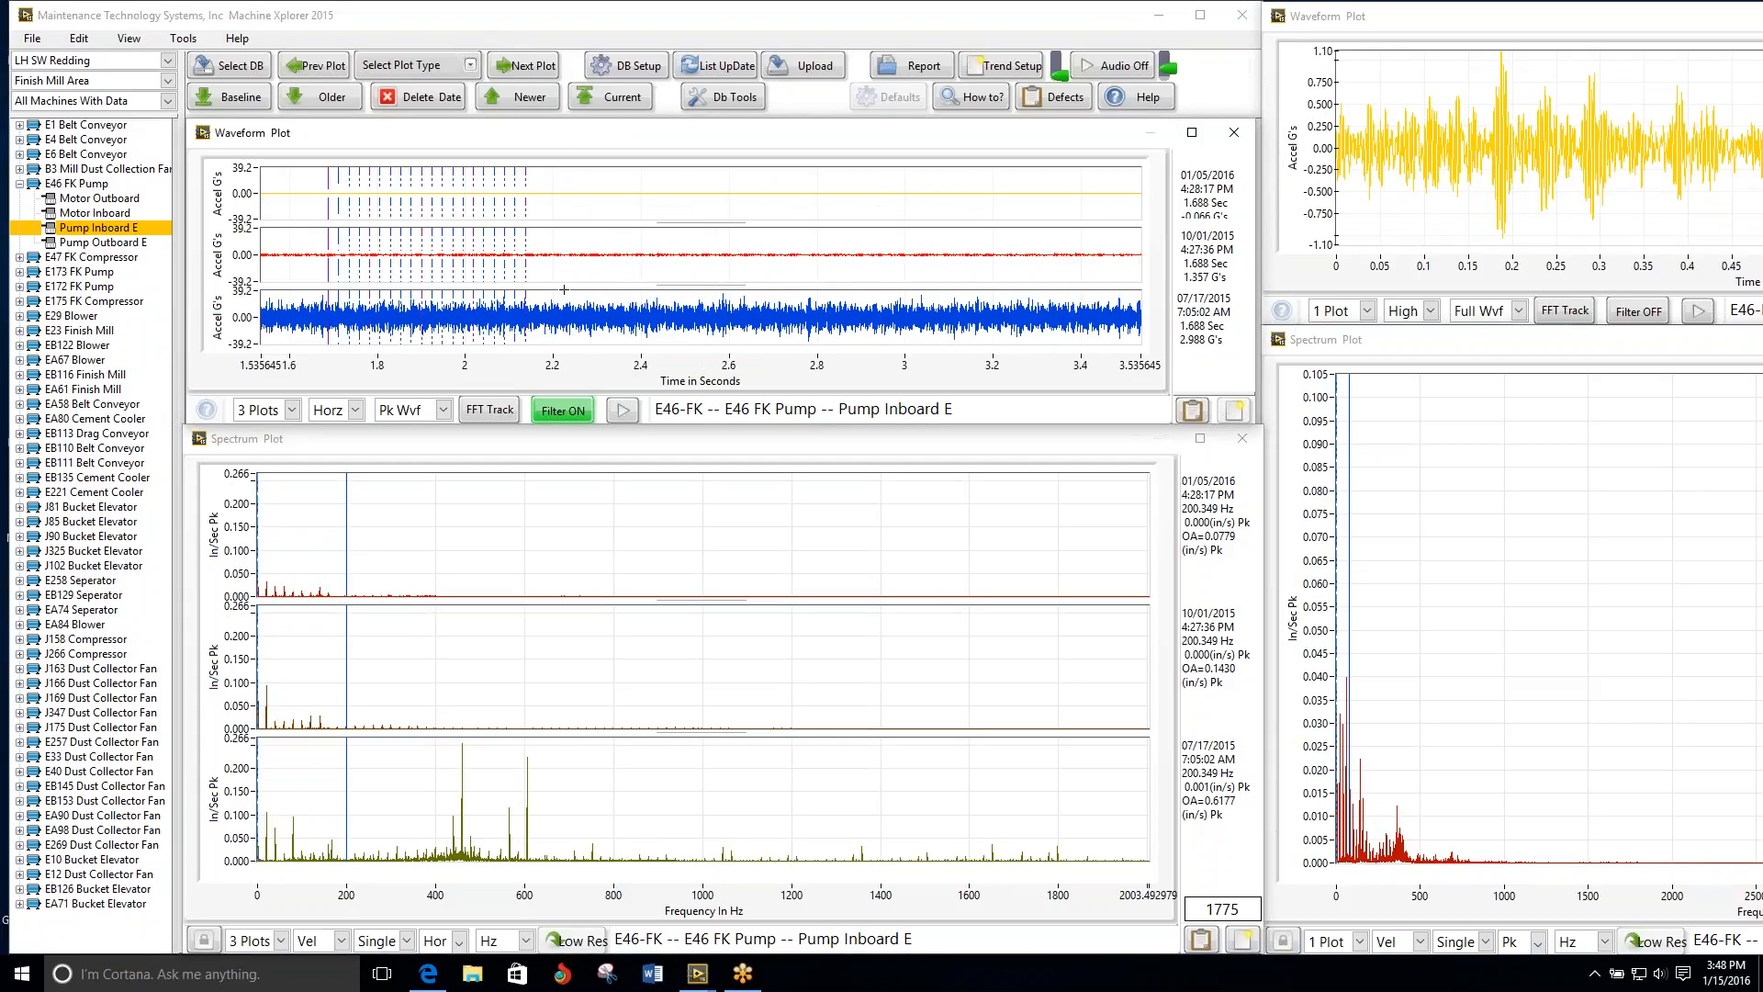
{"action": "scroll", "coordinate": [564, 290], "scroll_direction": "up", "scroll_amount": 10}
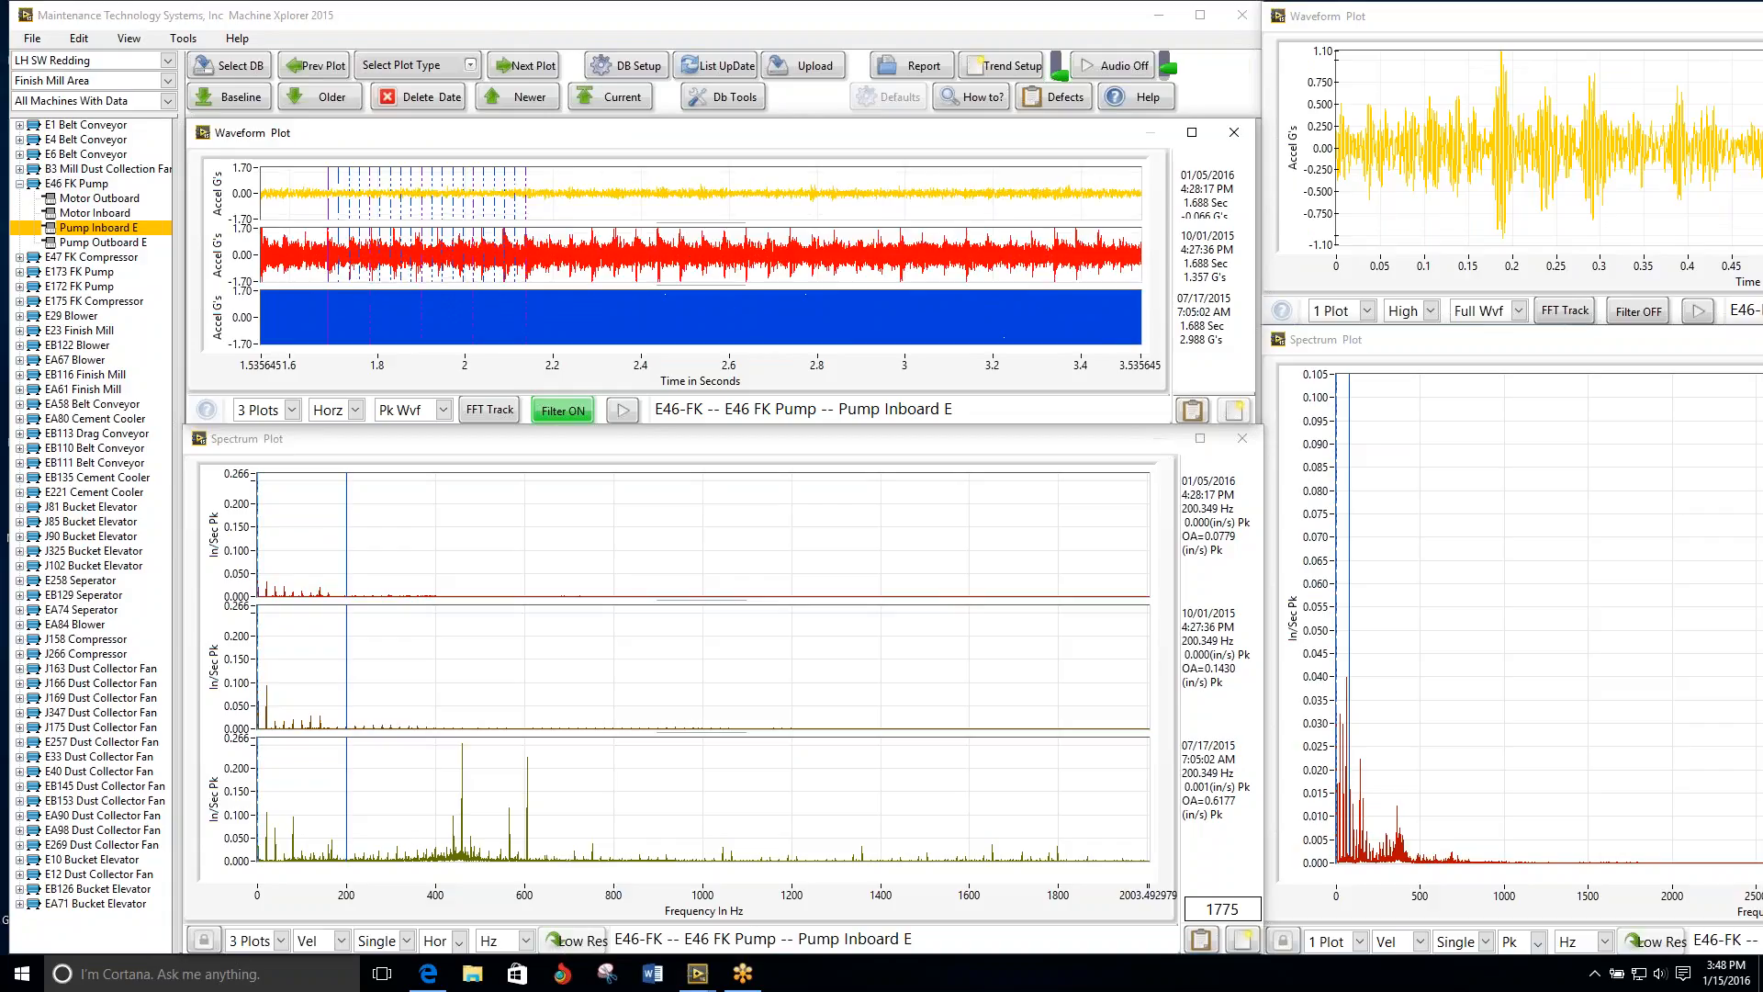
{"action": "scroll", "coordinate": [564, 289], "scroll_direction": "up", "scroll_amount": 2}
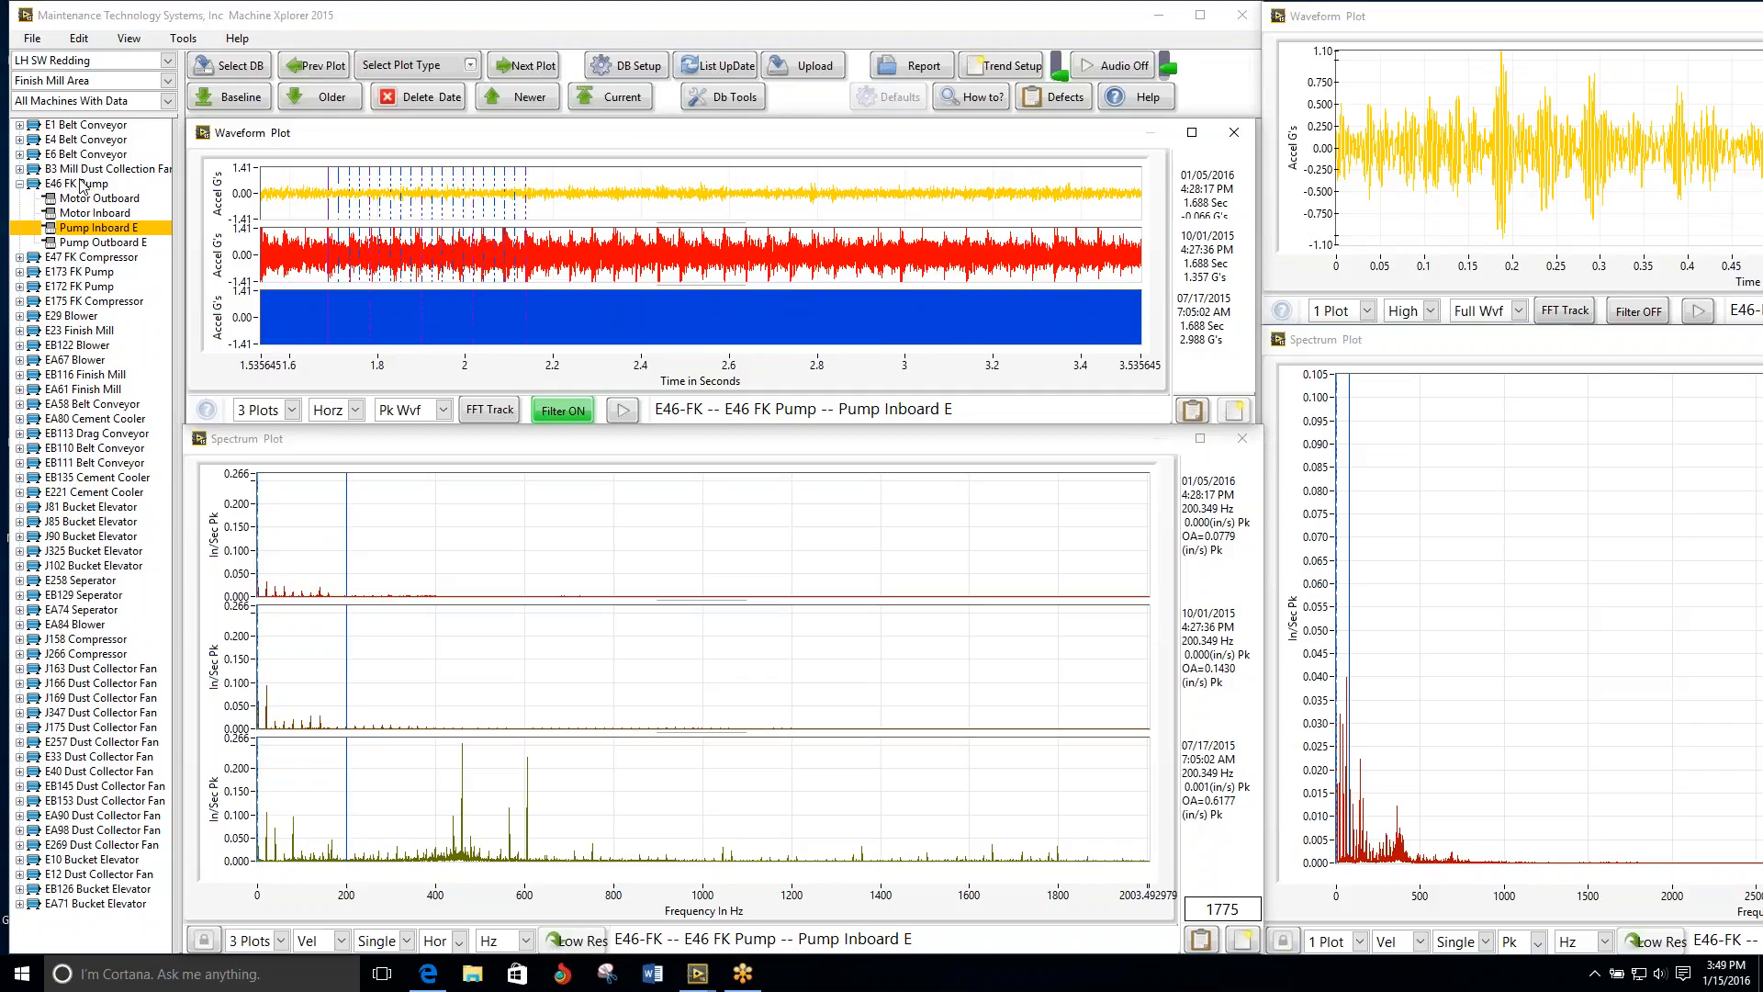
Step: Step through the plots from the E46 FK Pump's Pump Outboard E to the E47 FK Compressor's Compressor Inboard End
{"action": "left_click", "coordinate": [537, 66]}
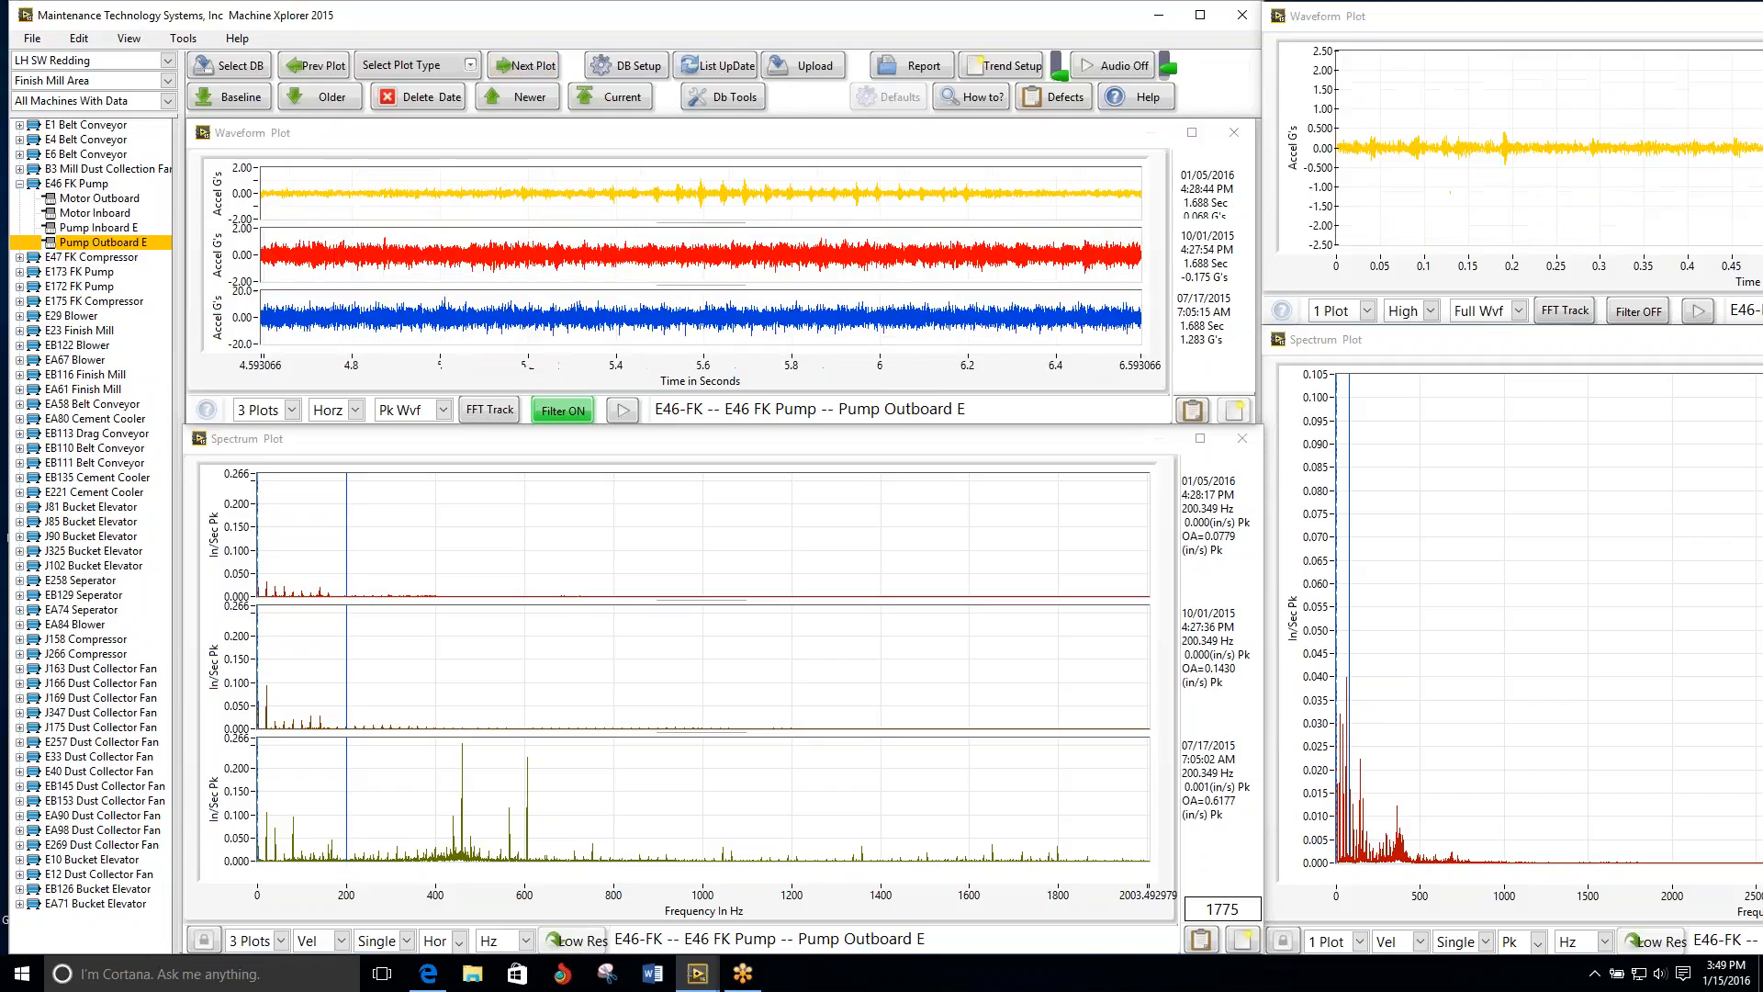
{"action": "left_click", "coordinate": [528, 66]}
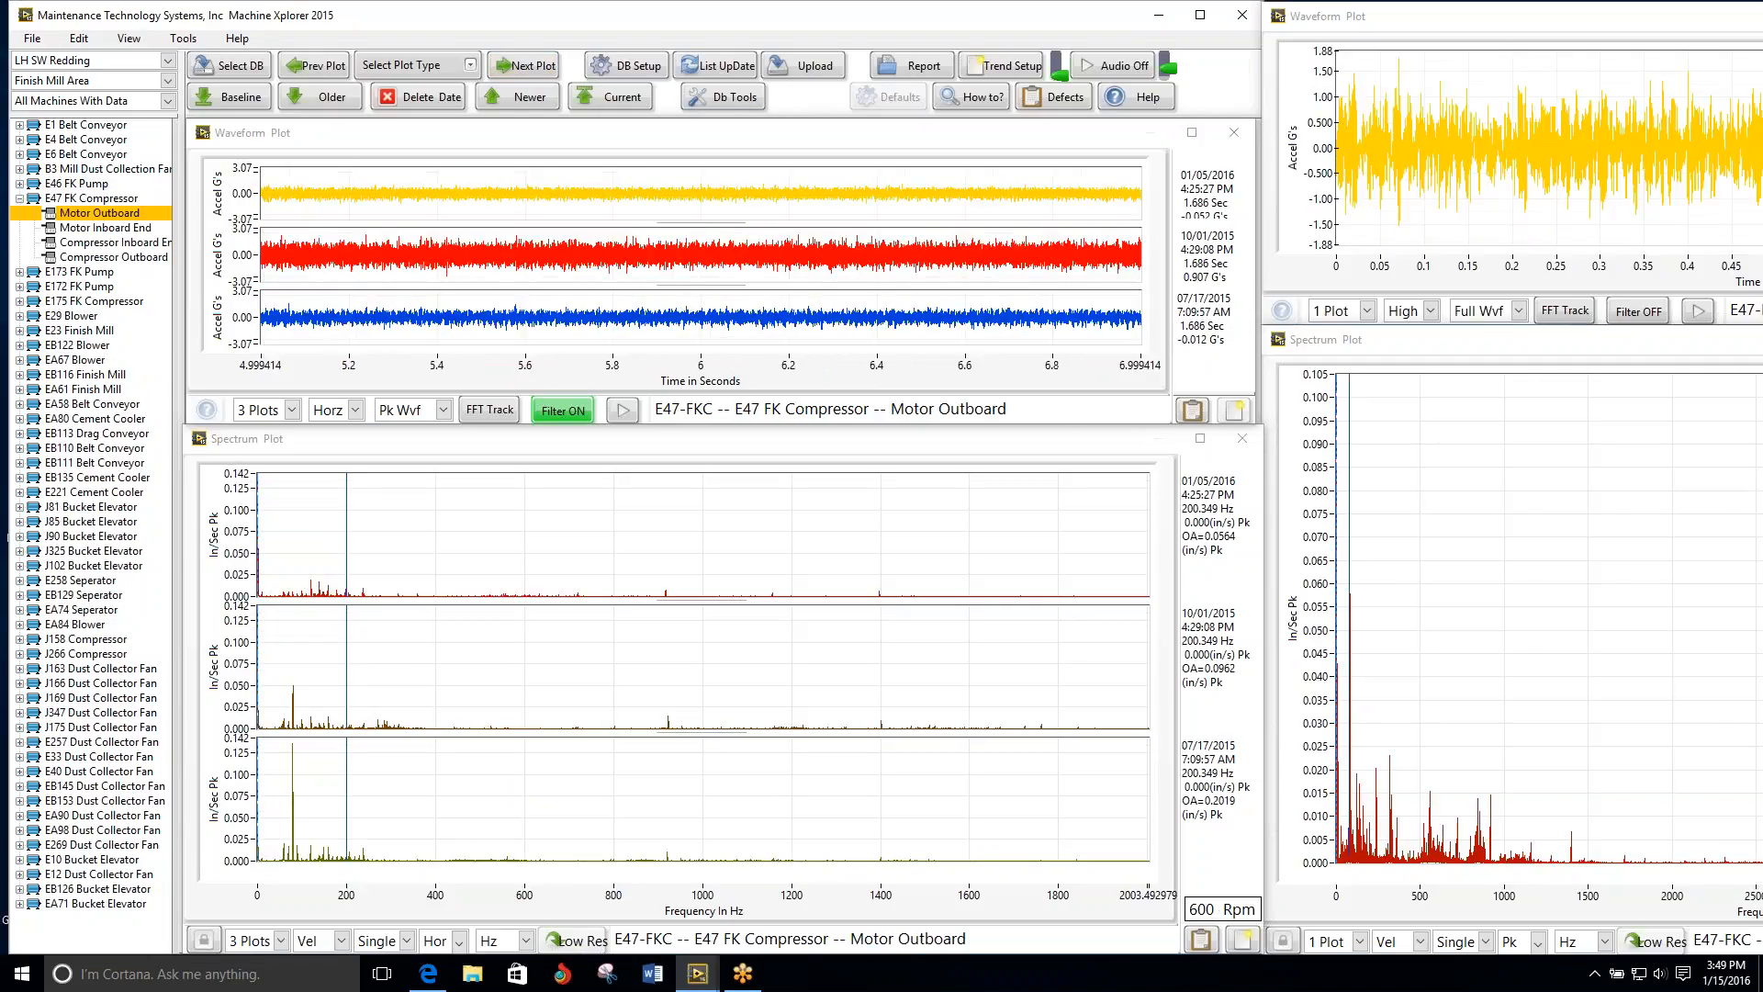
{"action": "left_click", "coordinate": [528, 66]}
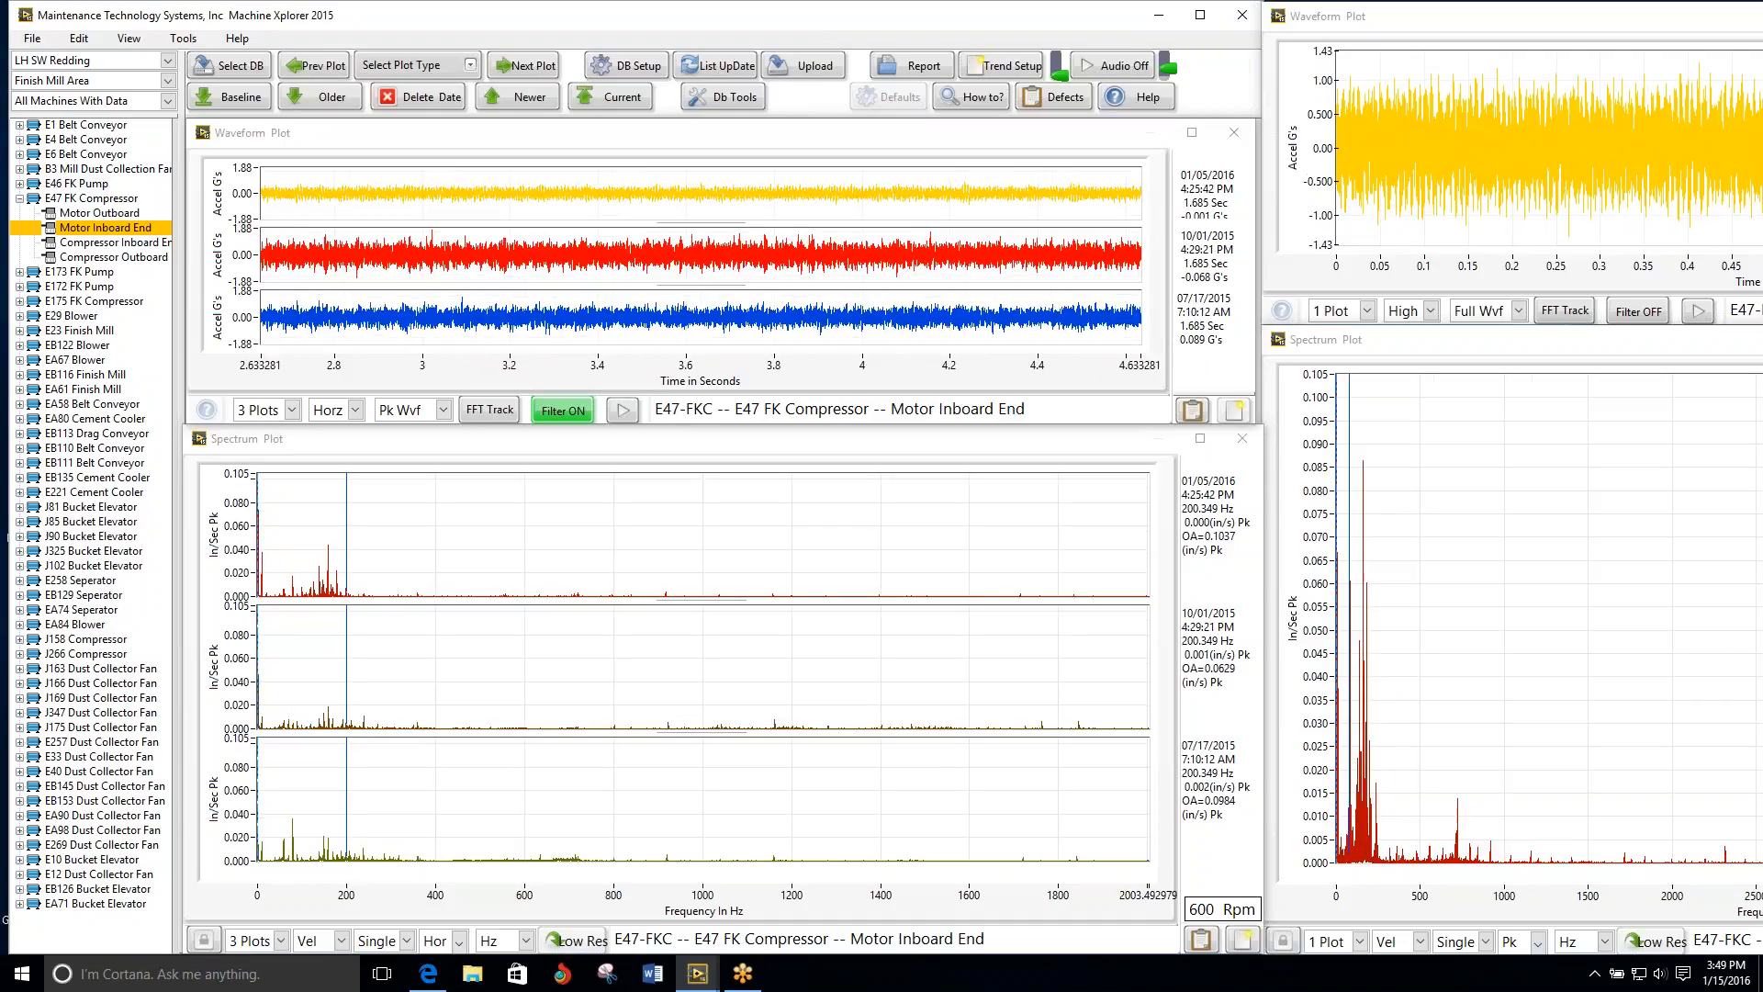
{"action": "left_click", "coordinate": [524, 65]}
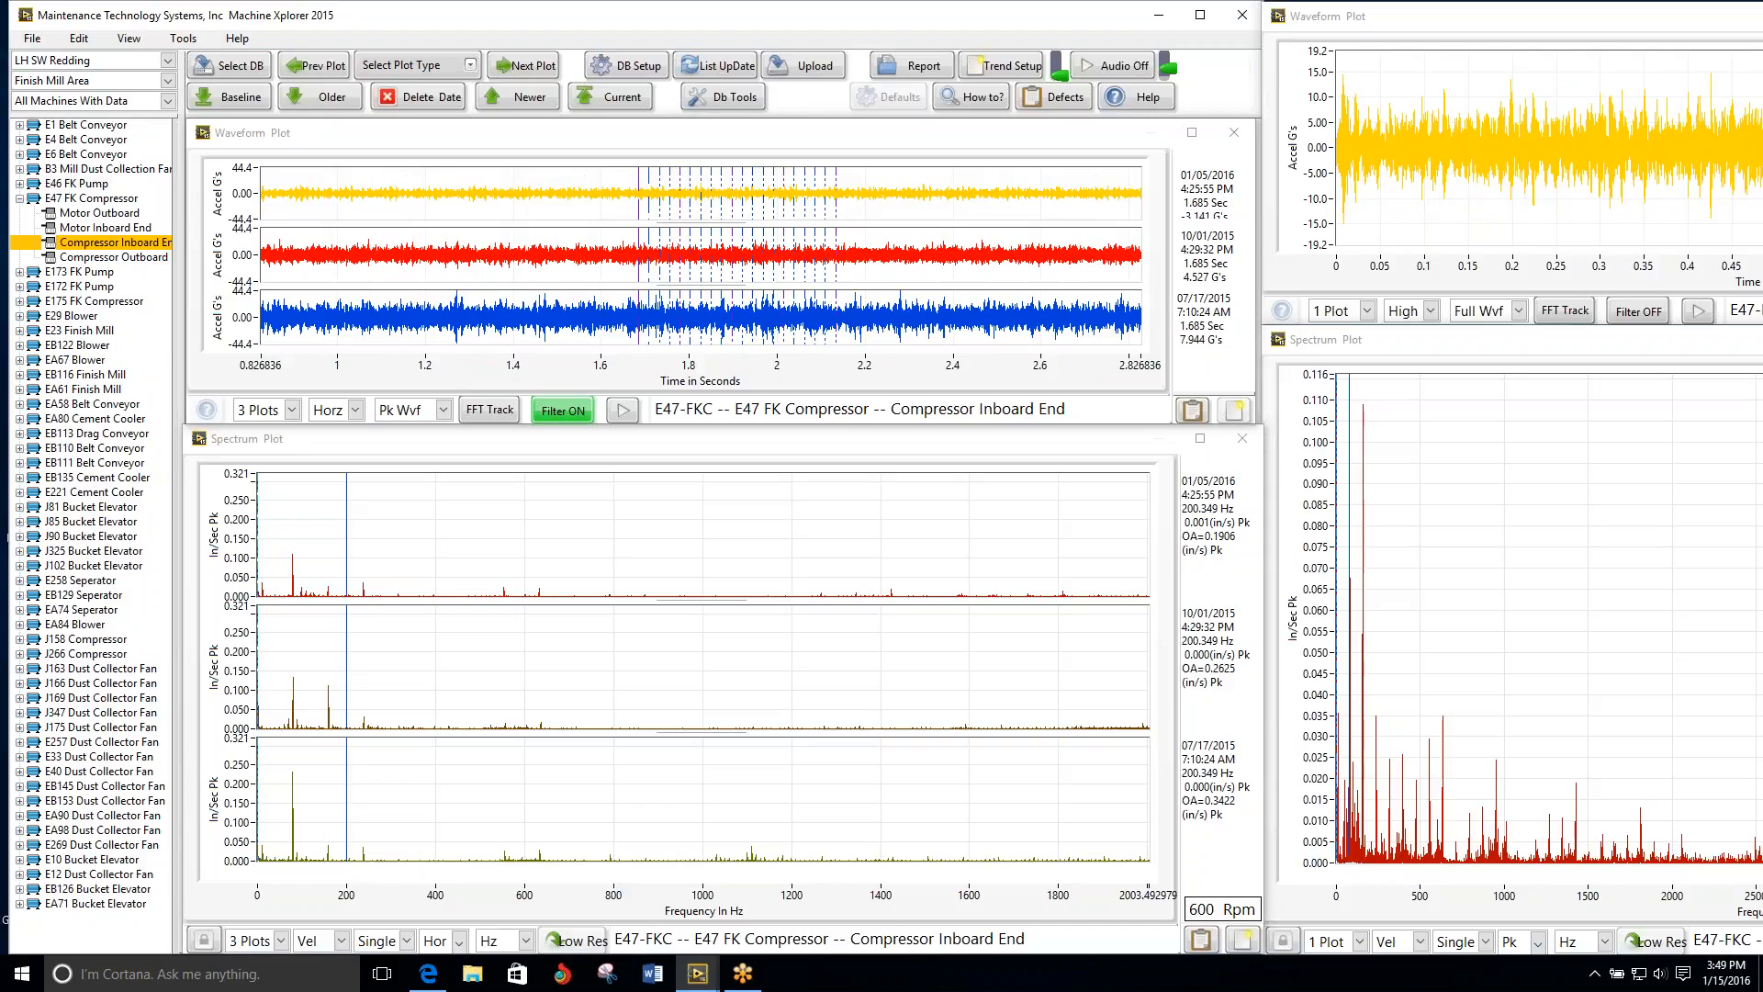
Step: Reduce the three-date spectrum's amplitude scale to 0.130 In/Sec and move the single-date spectrum's cursor to about 130 Hz
{"action": "left_click", "coordinate": [505, 441]}
{"action": "left_click", "coordinate": [513, 558]}
{"action": "left_click", "coordinate": [513, 559]}
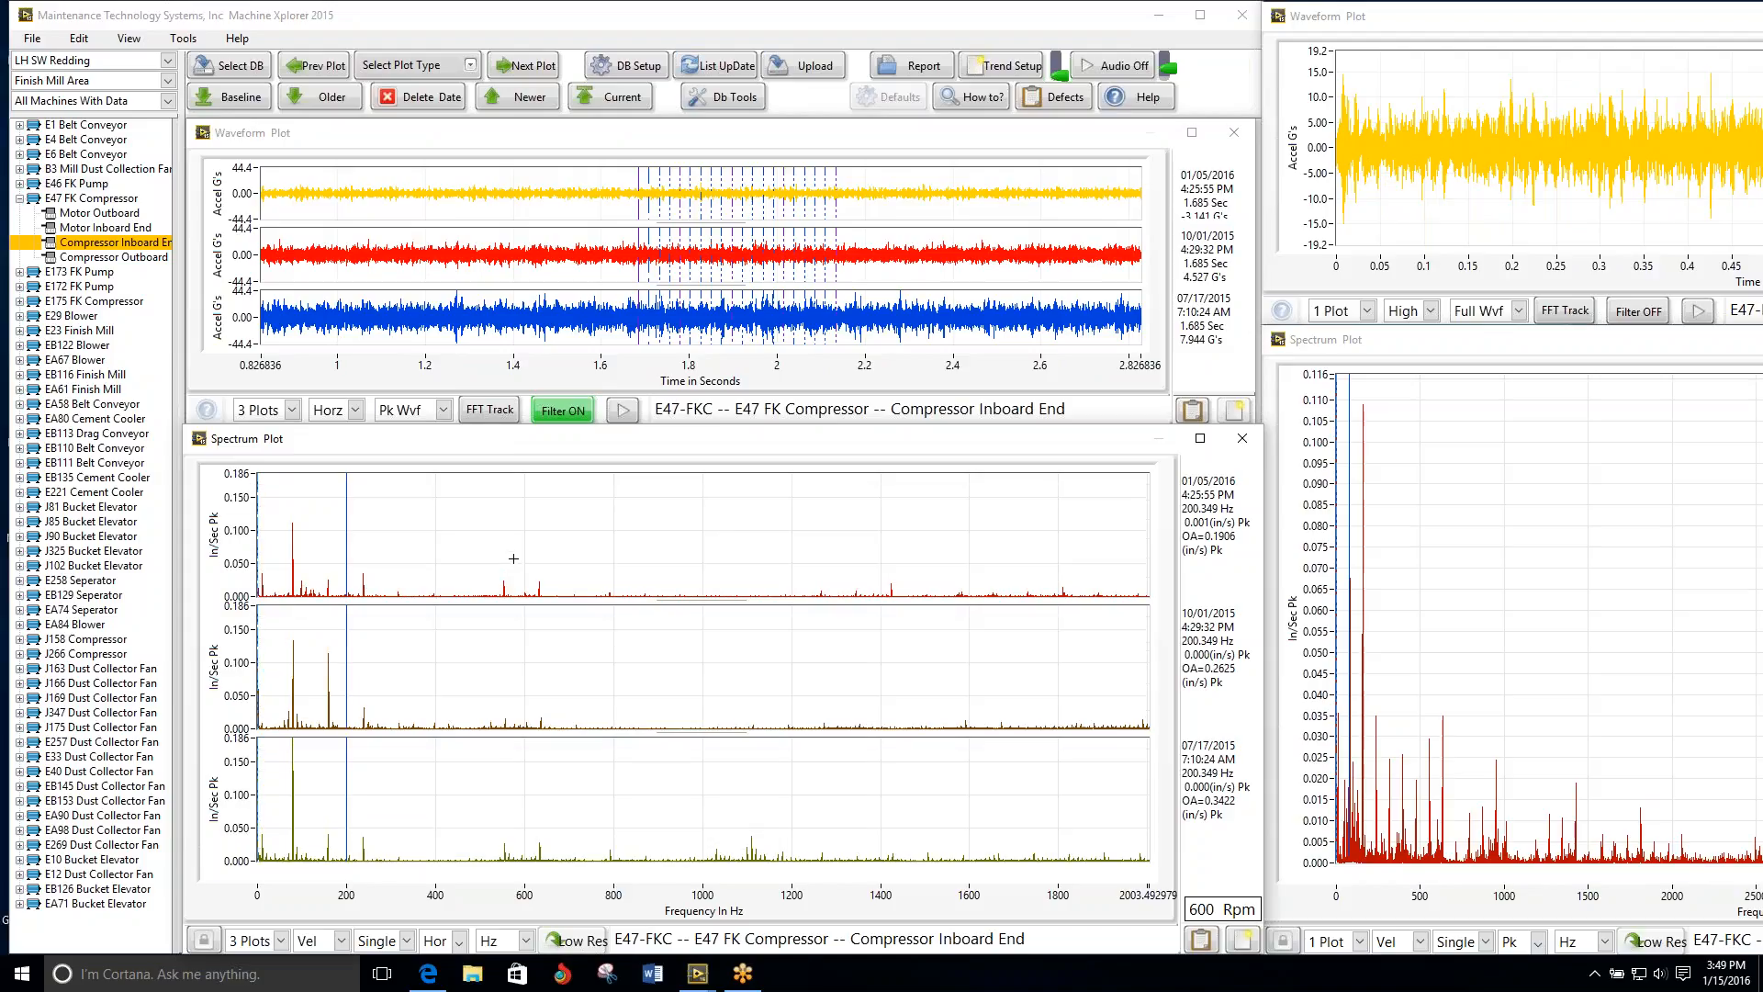
{"action": "left_click", "coordinate": [513, 558]}
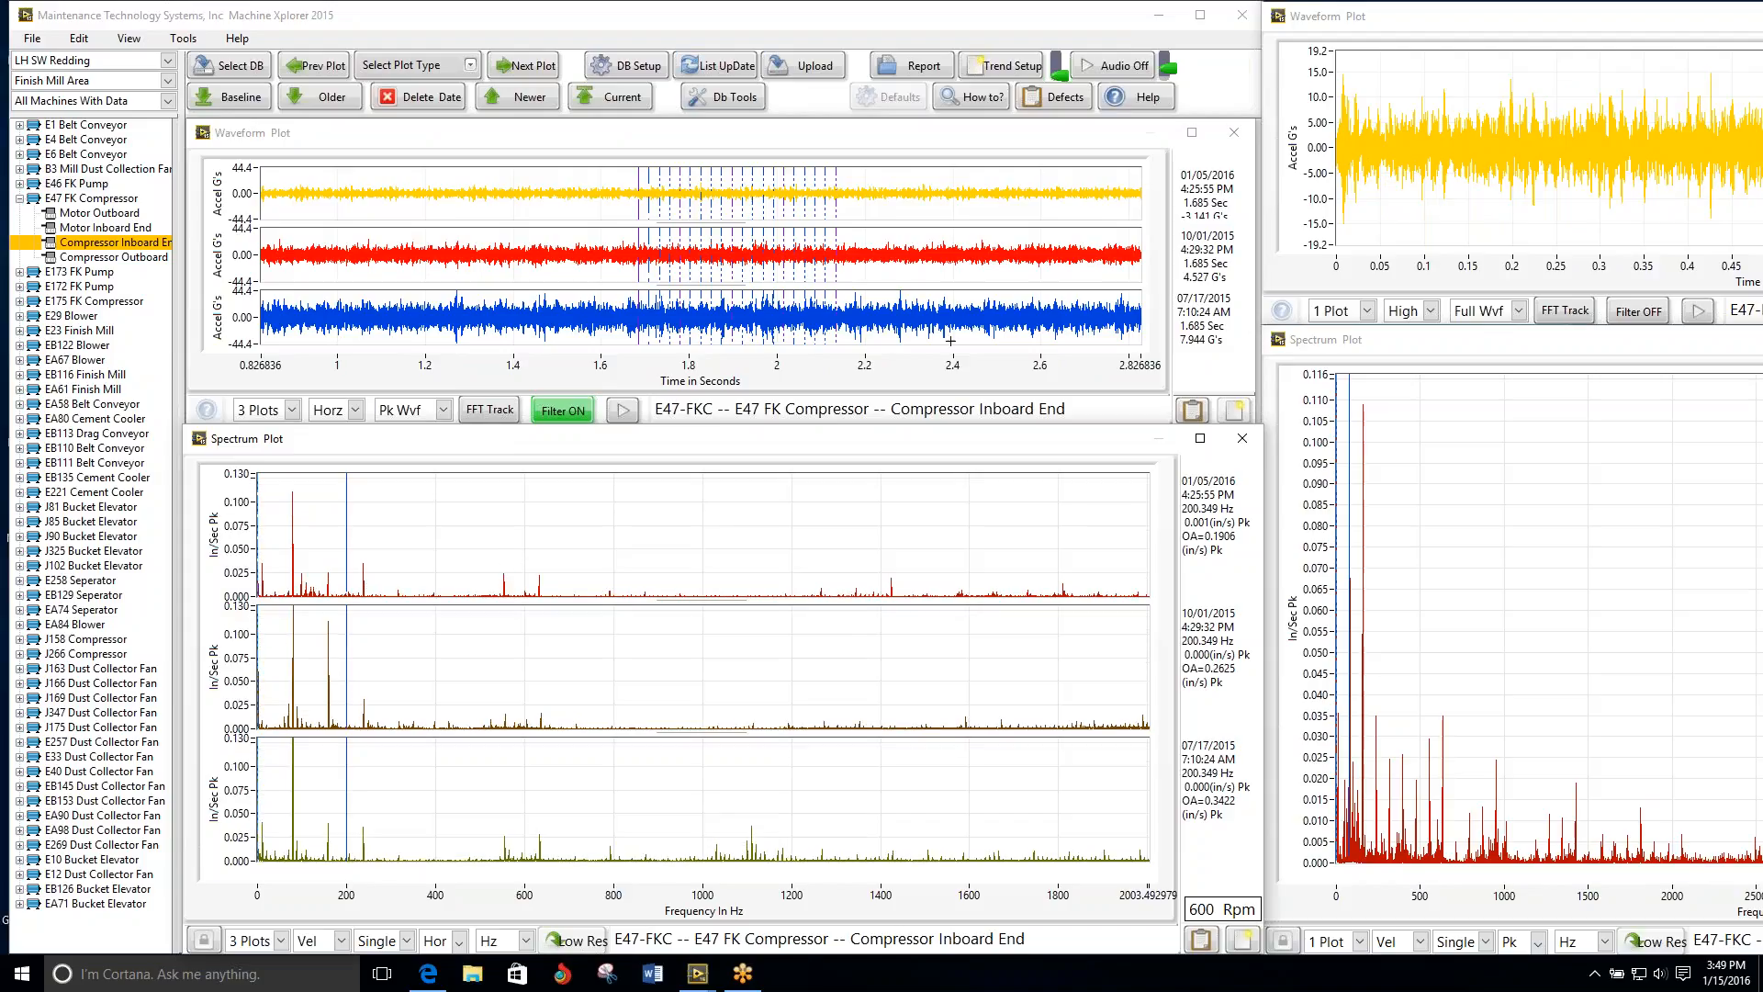
{"action": "left_click", "coordinate": [1460, 343]}
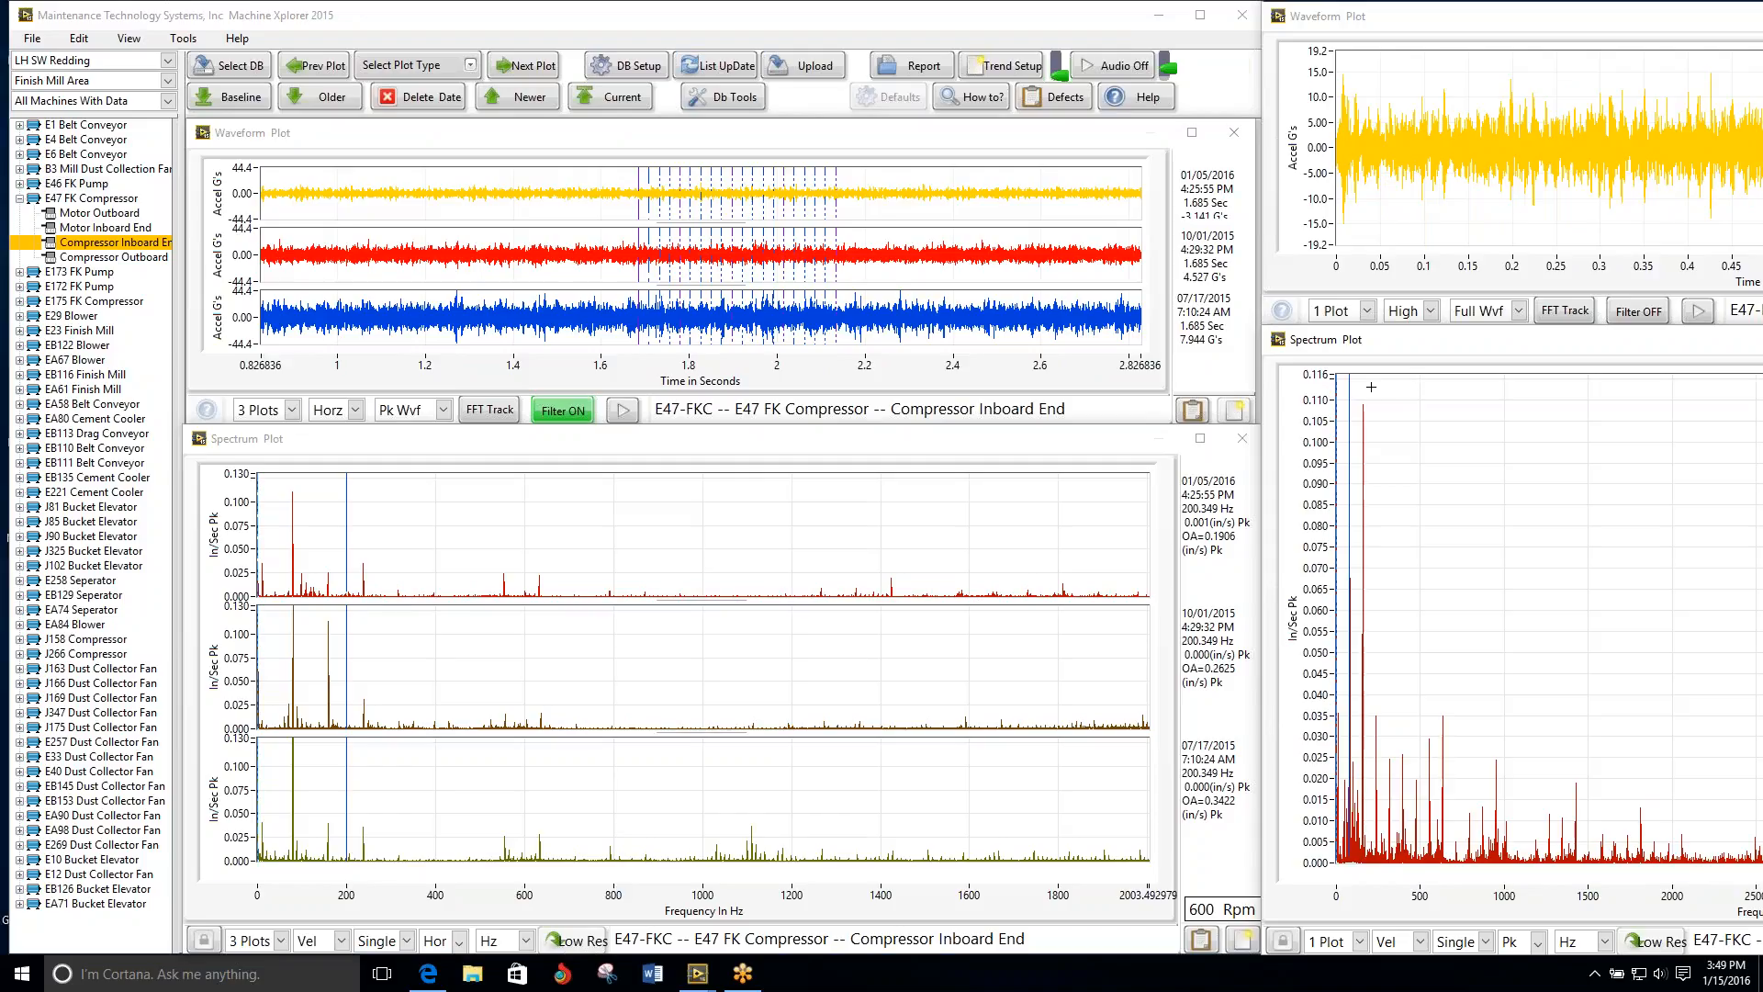
{"action": "mouse_move", "coordinate": [1349, 387]}
{"action": "left_mouse_down"}
{"action": "mouse_move", "coordinate": [1363, 385]}
{"action": "mouse_move", "coordinate": [1348, 385]}
{"action": "left_mouse_up"}
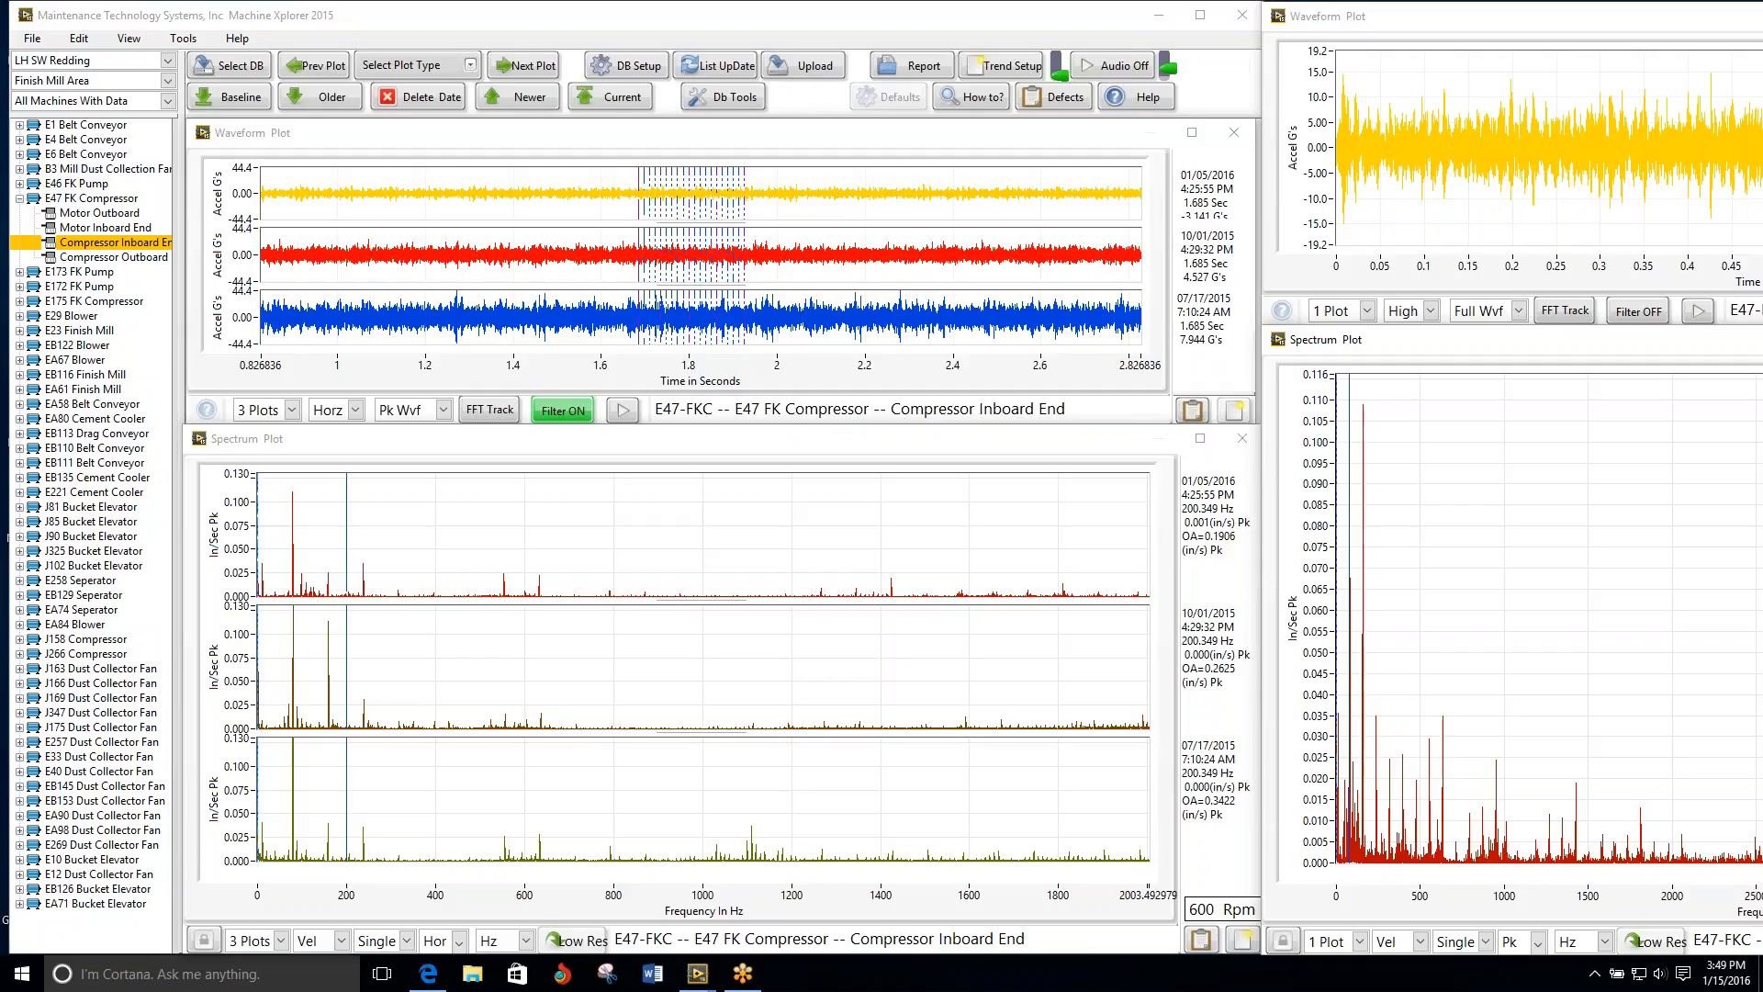
Step: Step through the plots from the E47 FK Compressor's Compressor Outboard past E173 FK Pump to the E172 FK Pump's Pump Outboard E
{"action": "left_click", "coordinate": [525, 66]}
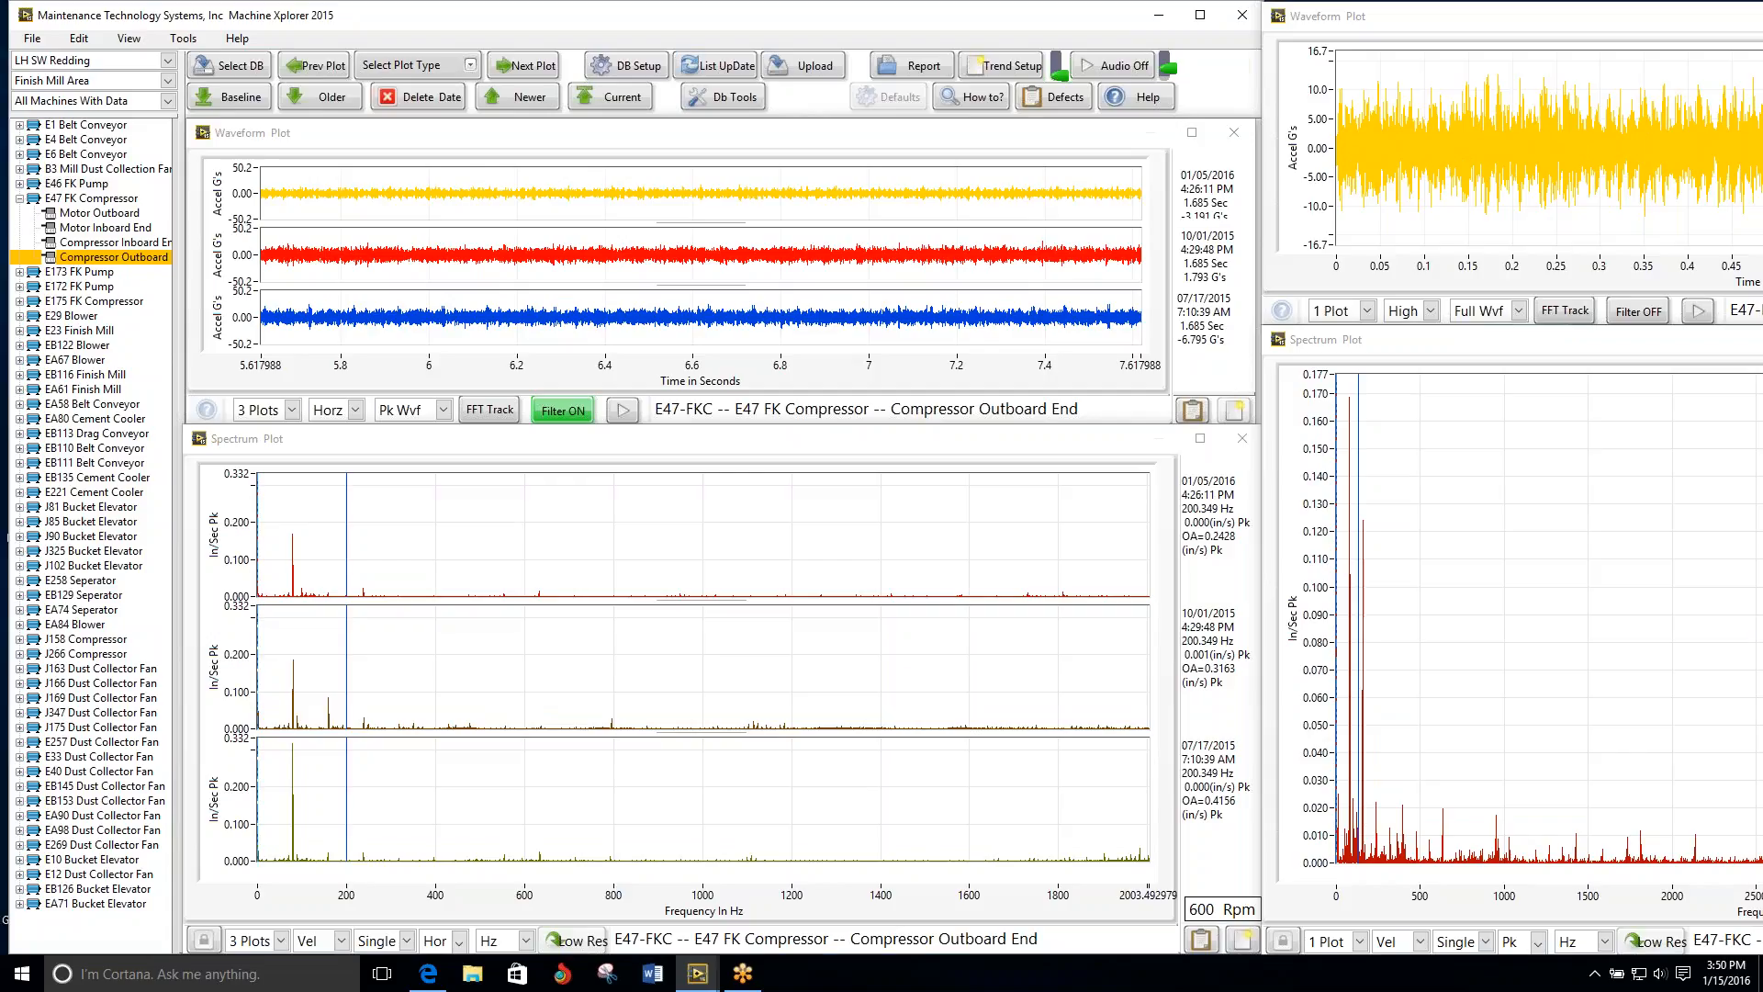
{"action": "left_click", "coordinate": [525, 66]}
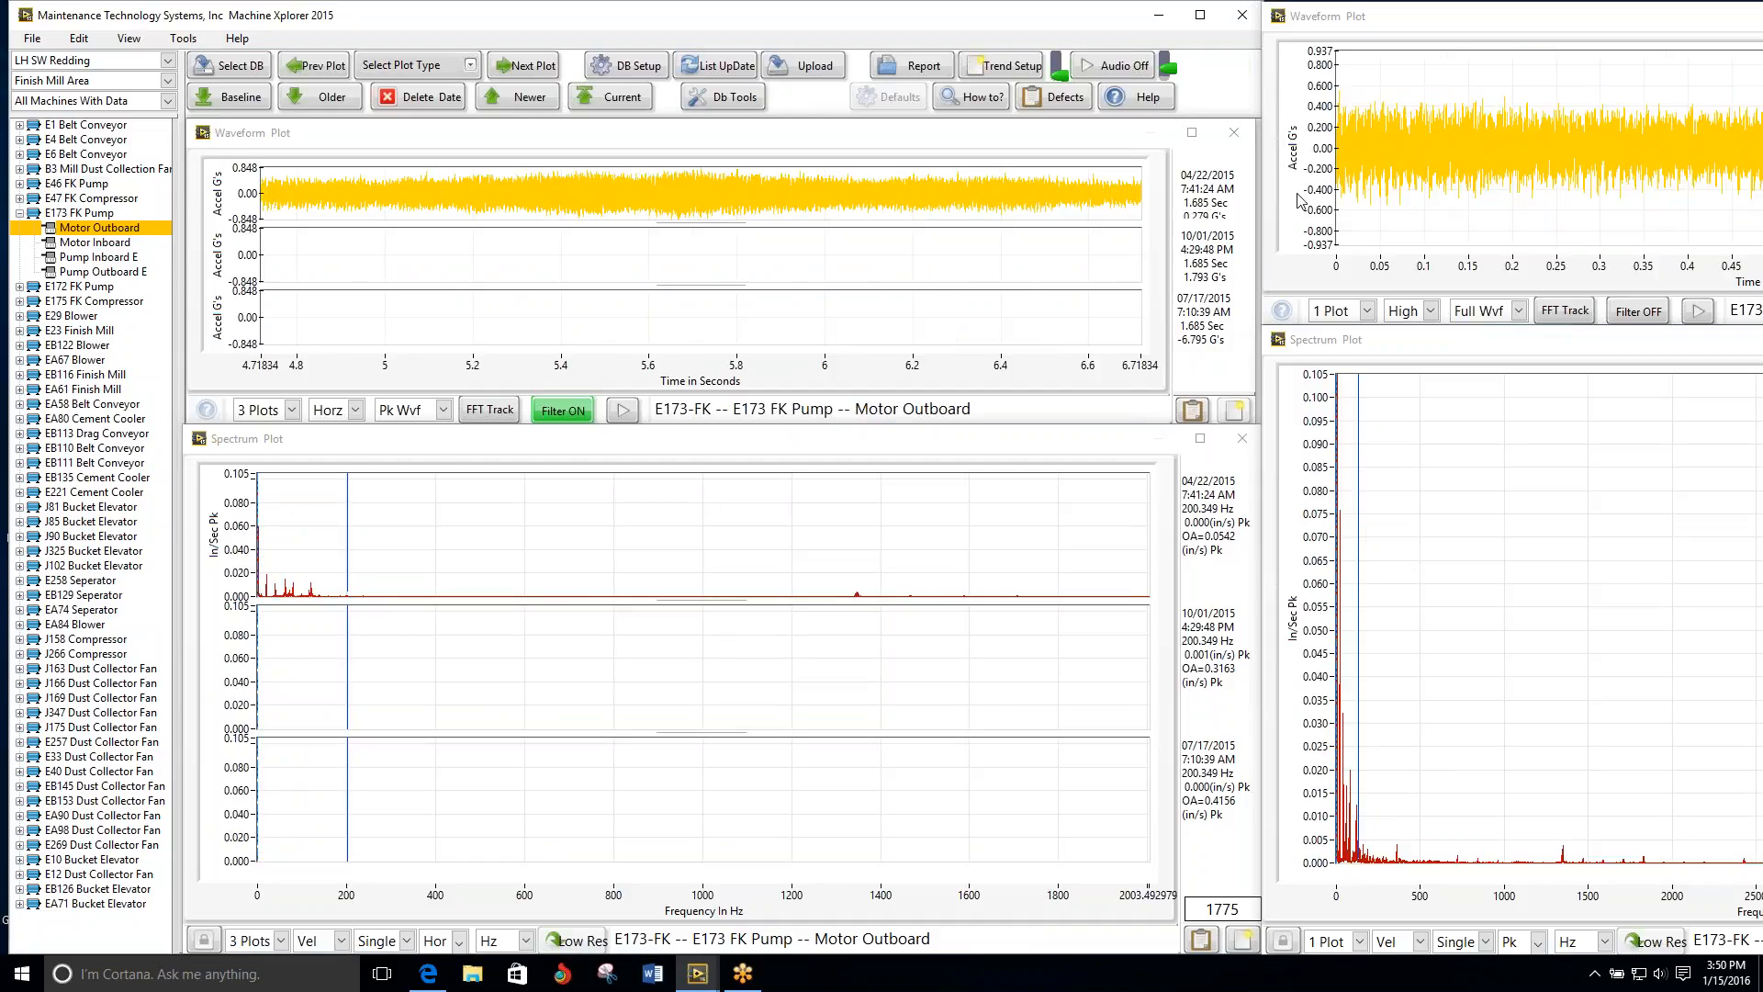
{"action": "left_click", "coordinate": [513, 72]}
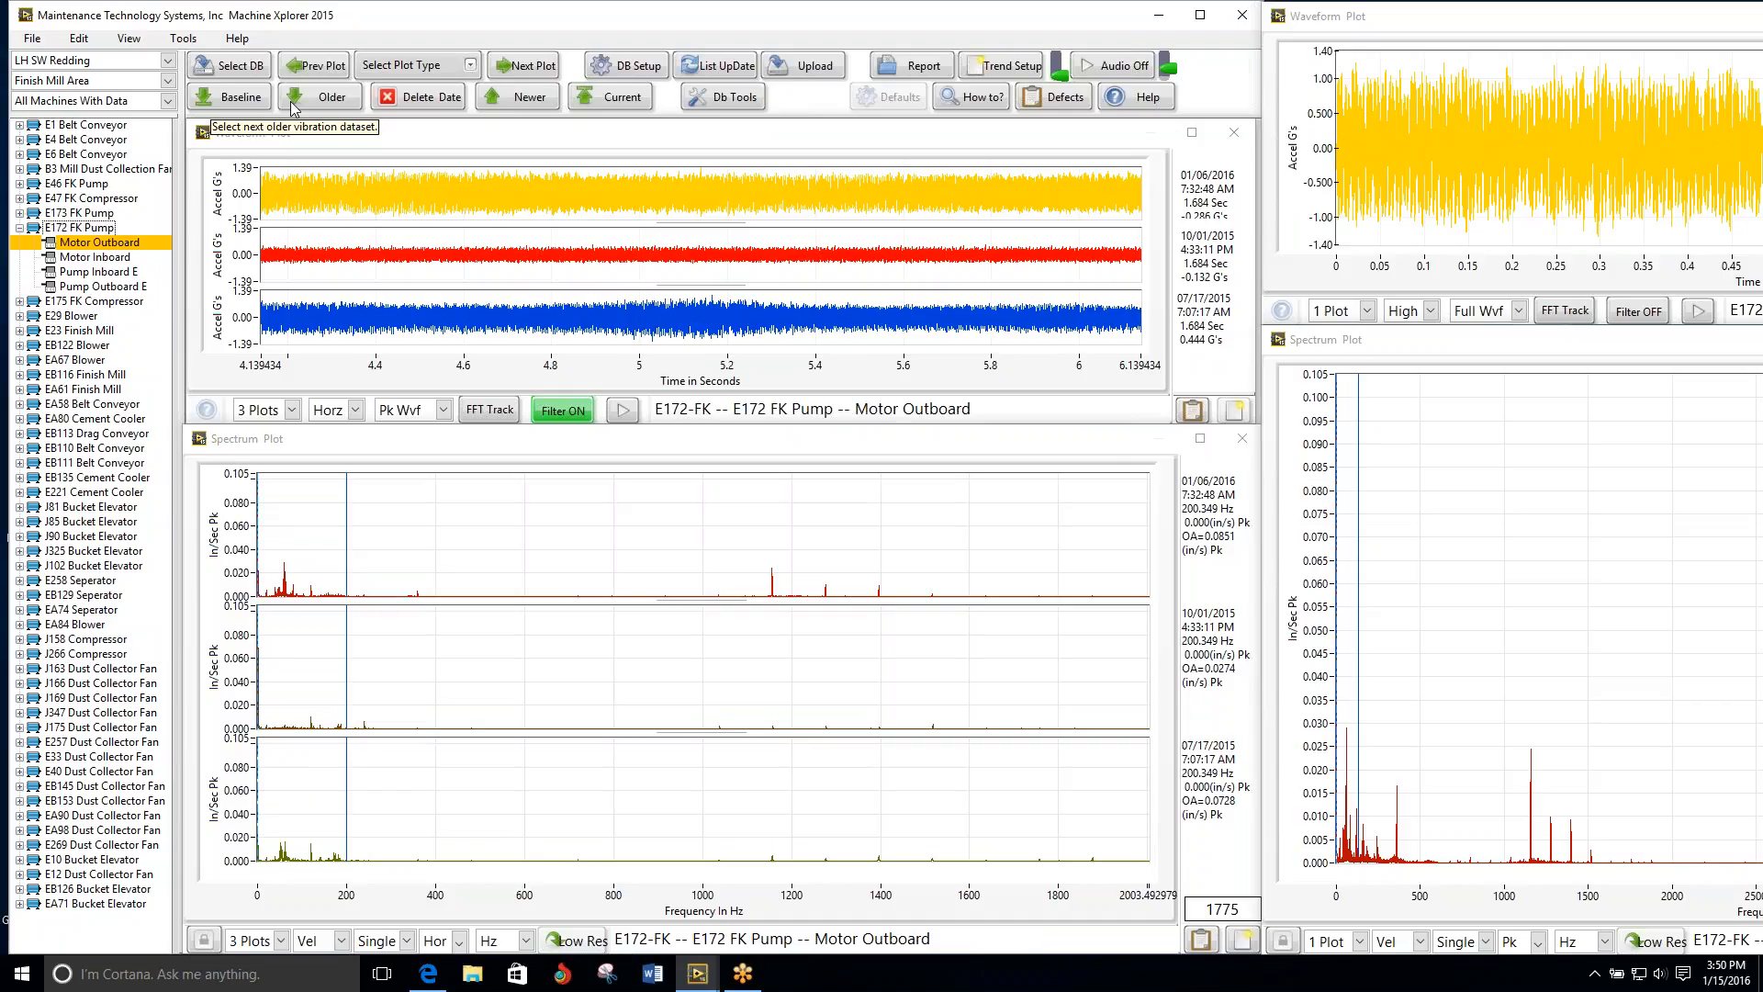
{"action": "left_click", "coordinate": [523, 69]}
{"action": "left_click", "coordinate": [522, 68]}
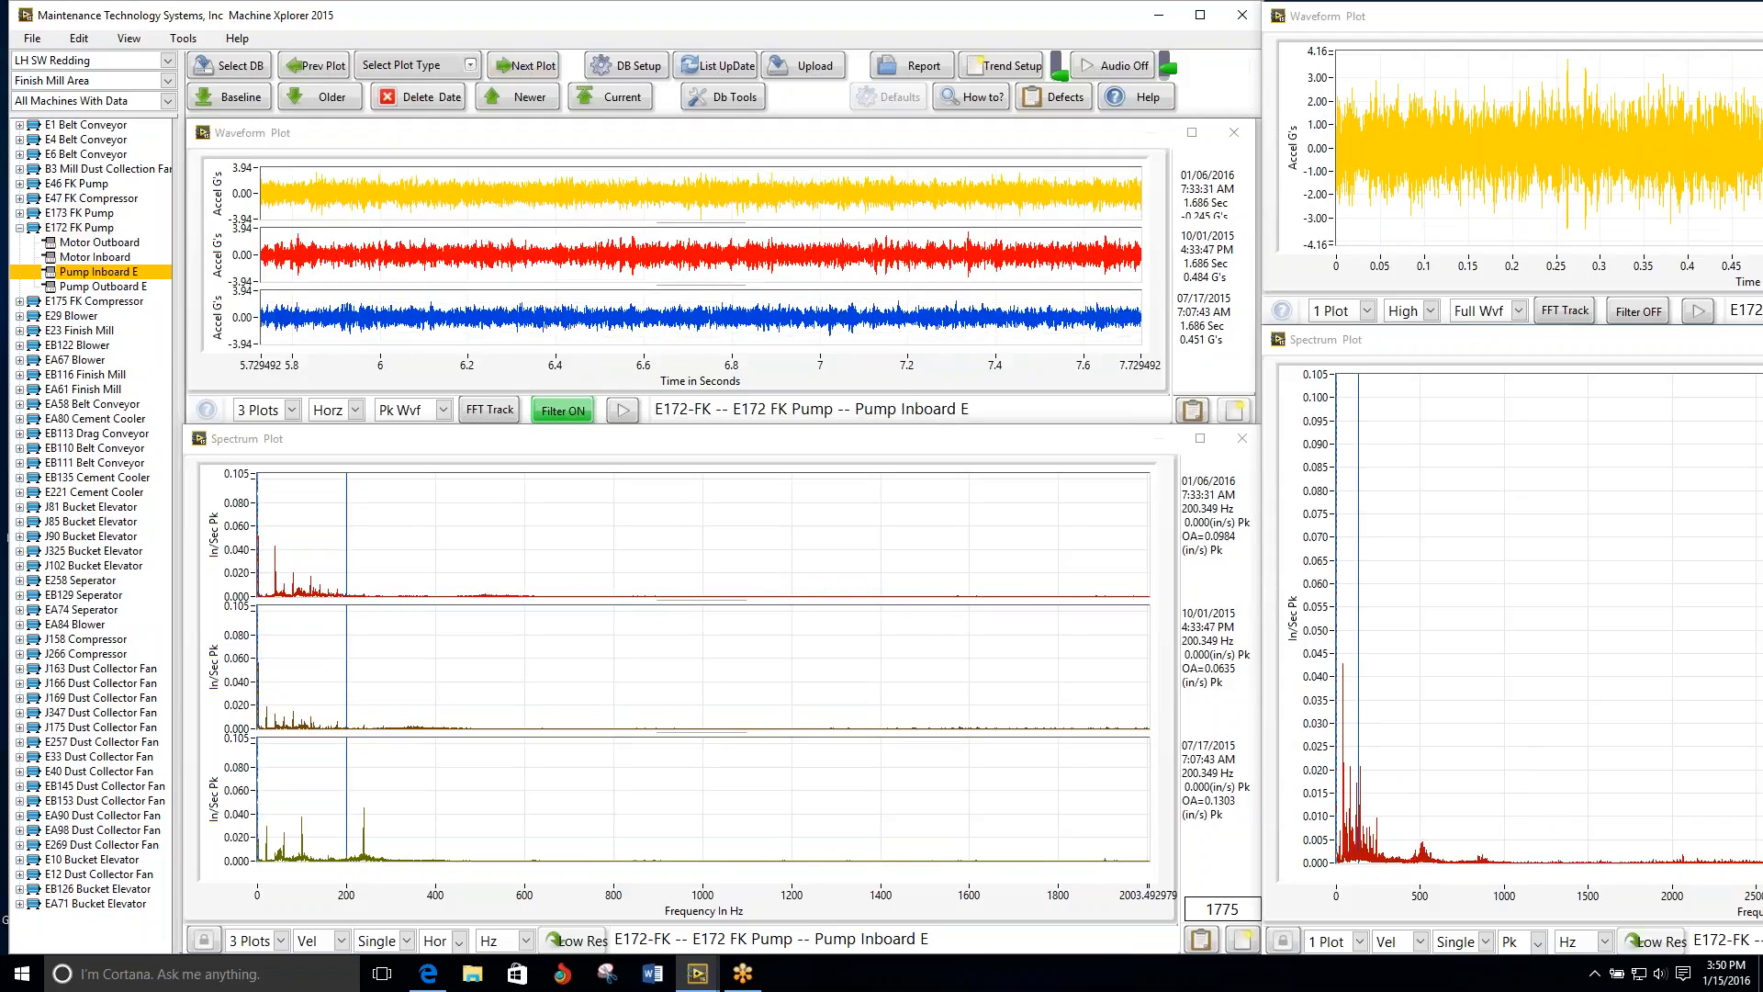
{"action": "left_click", "coordinate": [522, 69]}
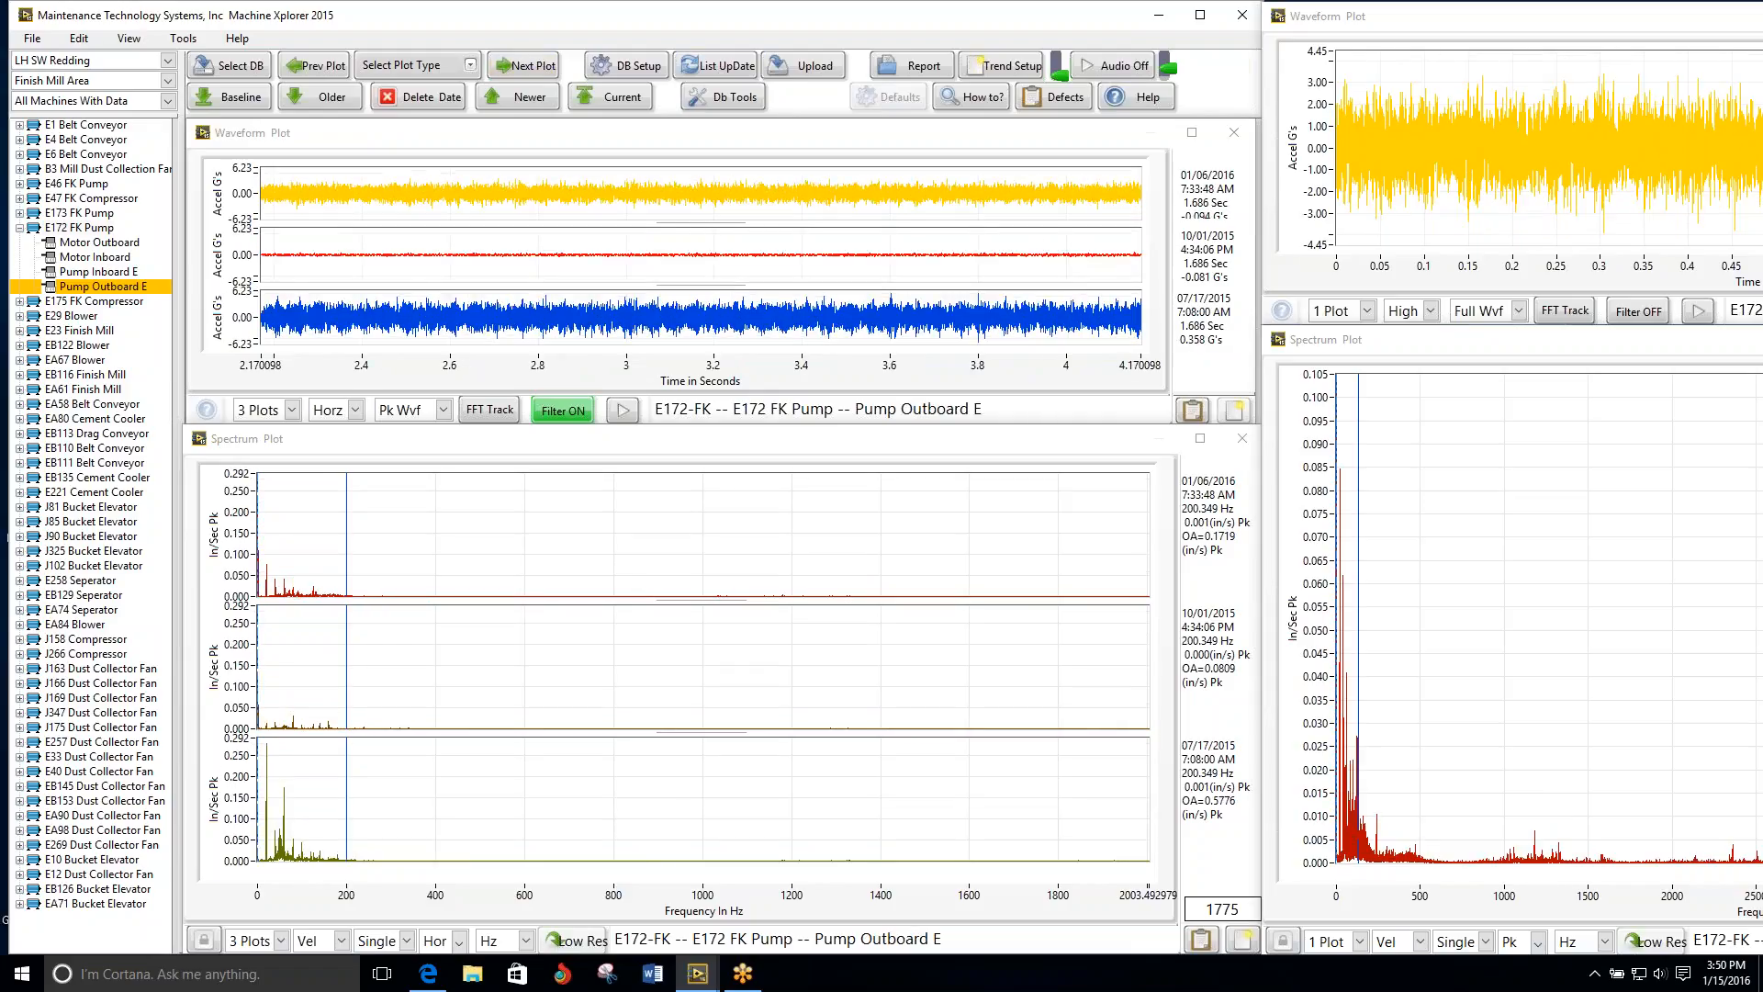
Step: Review the E175 FK Compressor's plots for Motor Outboard, Motor Inboard, Pump Inboard E and Pump Outboard E
{"action": "left_click", "coordinate": [522, 69]}
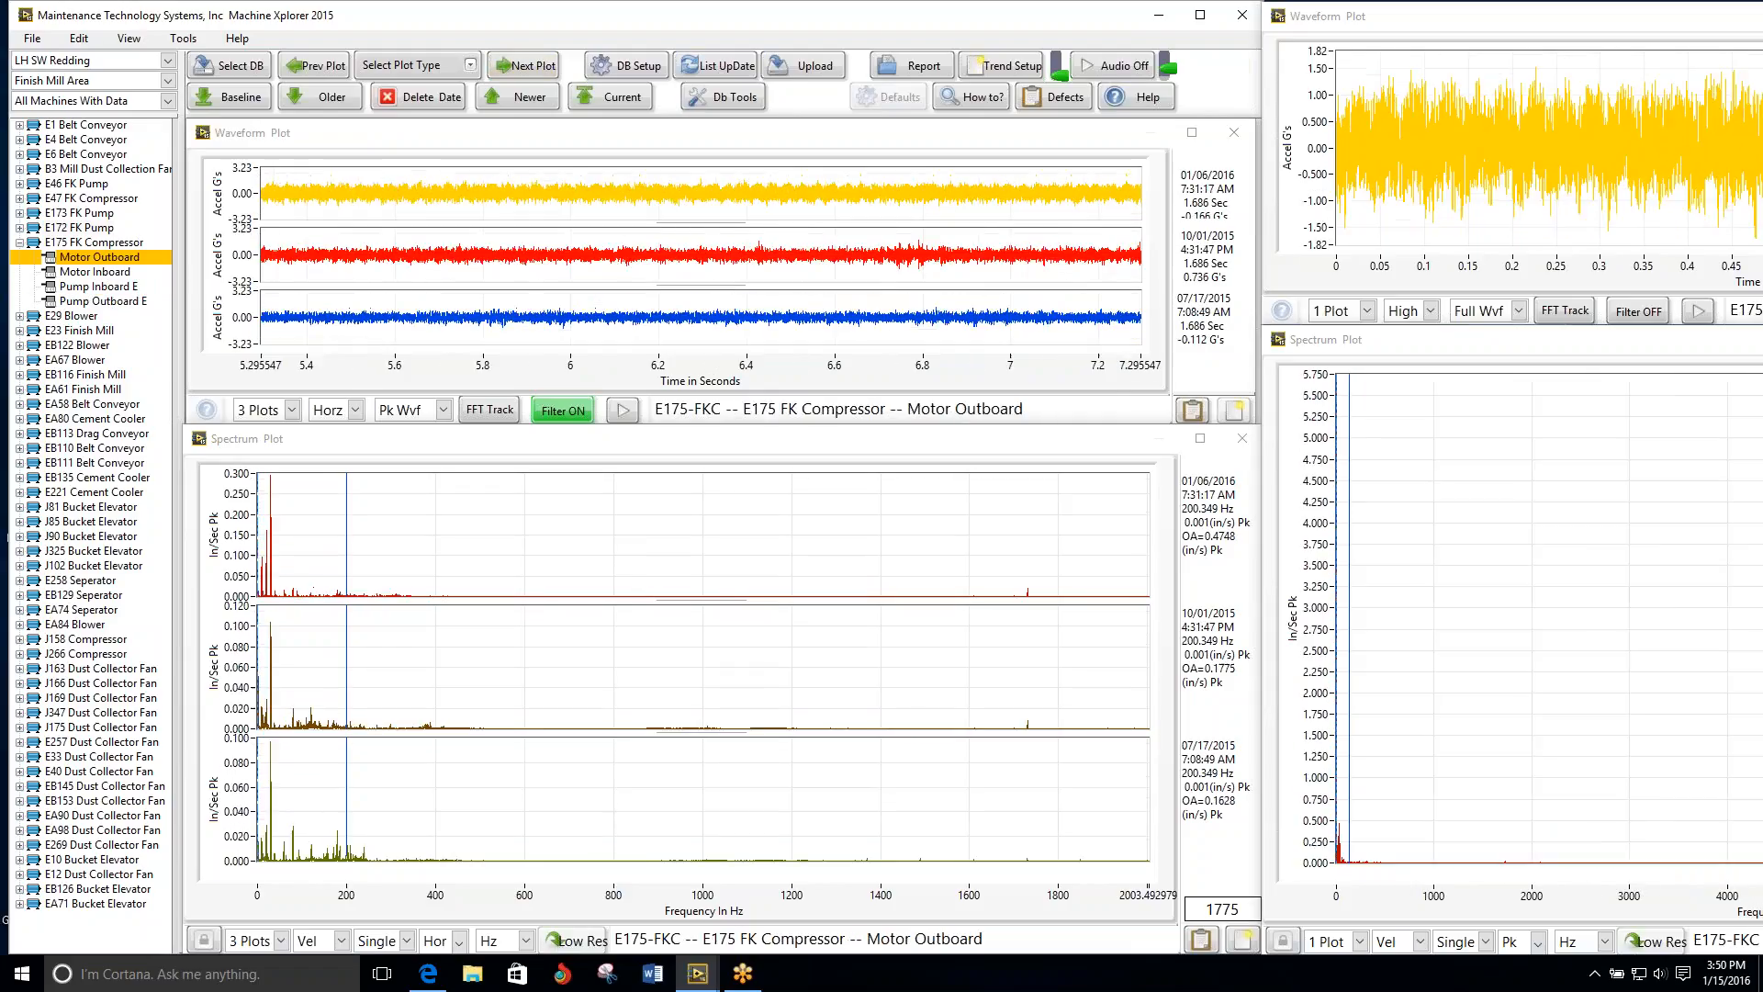
{"action": "left_click", "coordinate": [523, 66]}
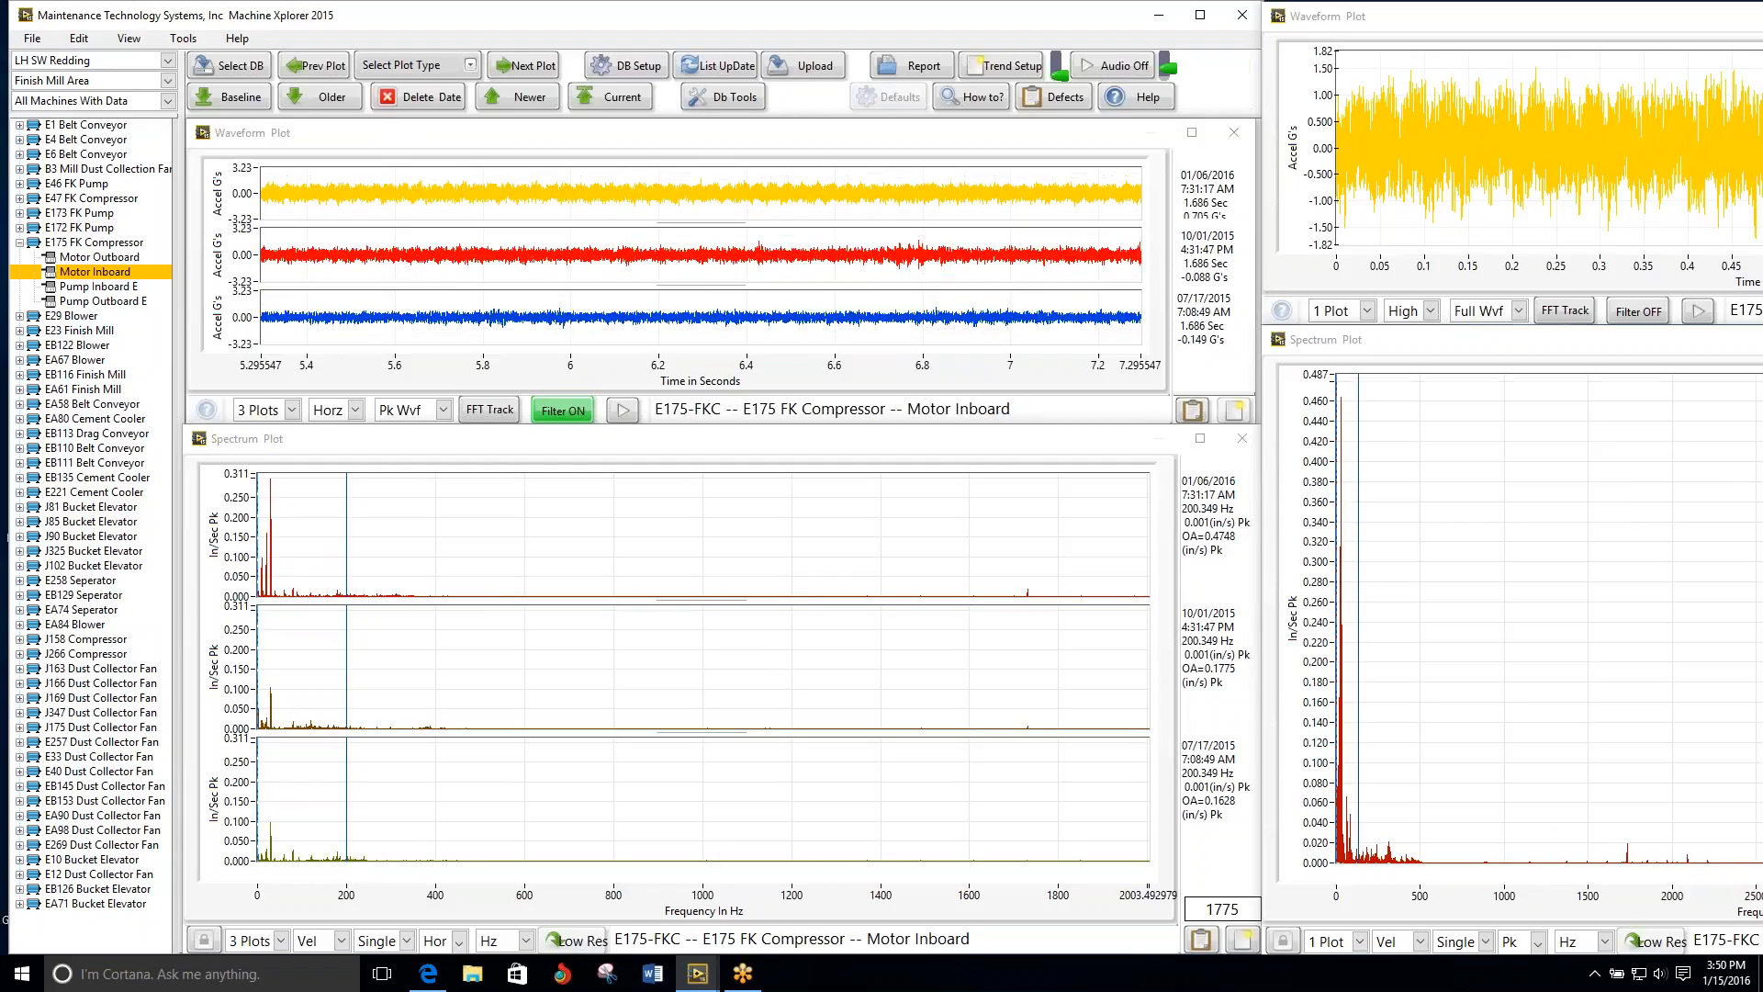
{"action": "left_click", "coordinate": [523, 65]}
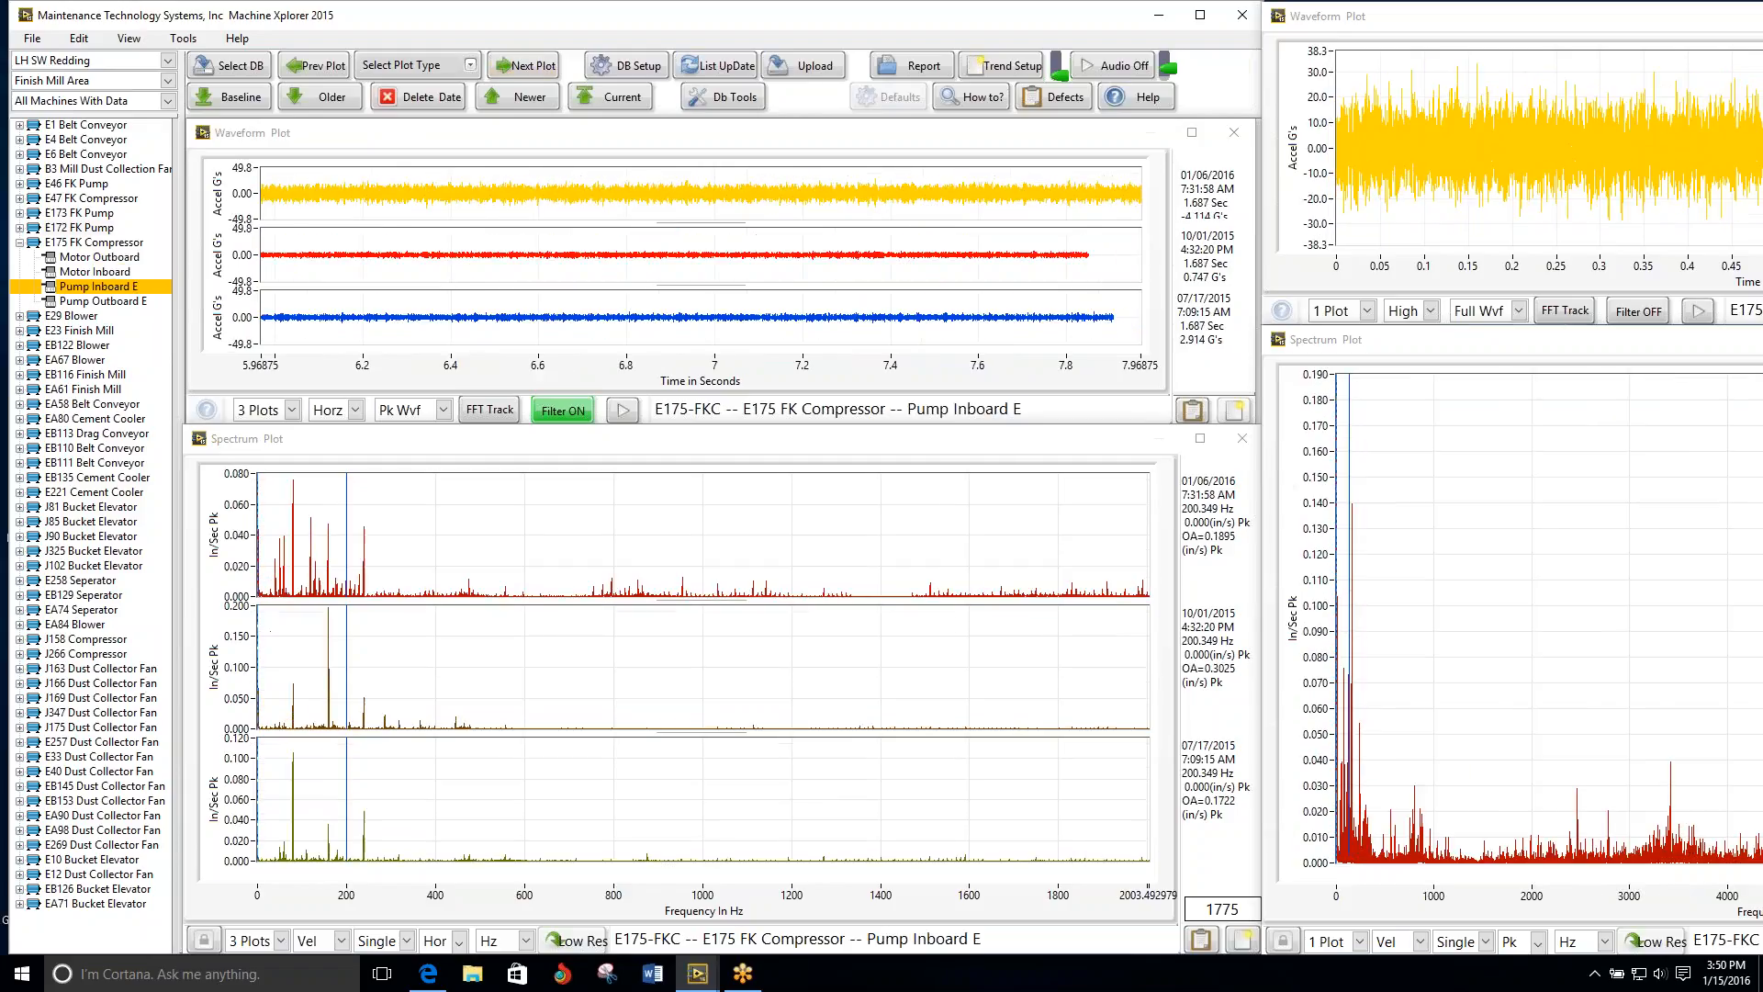
{"action": "left_click", "coordinate": [522, 65]}
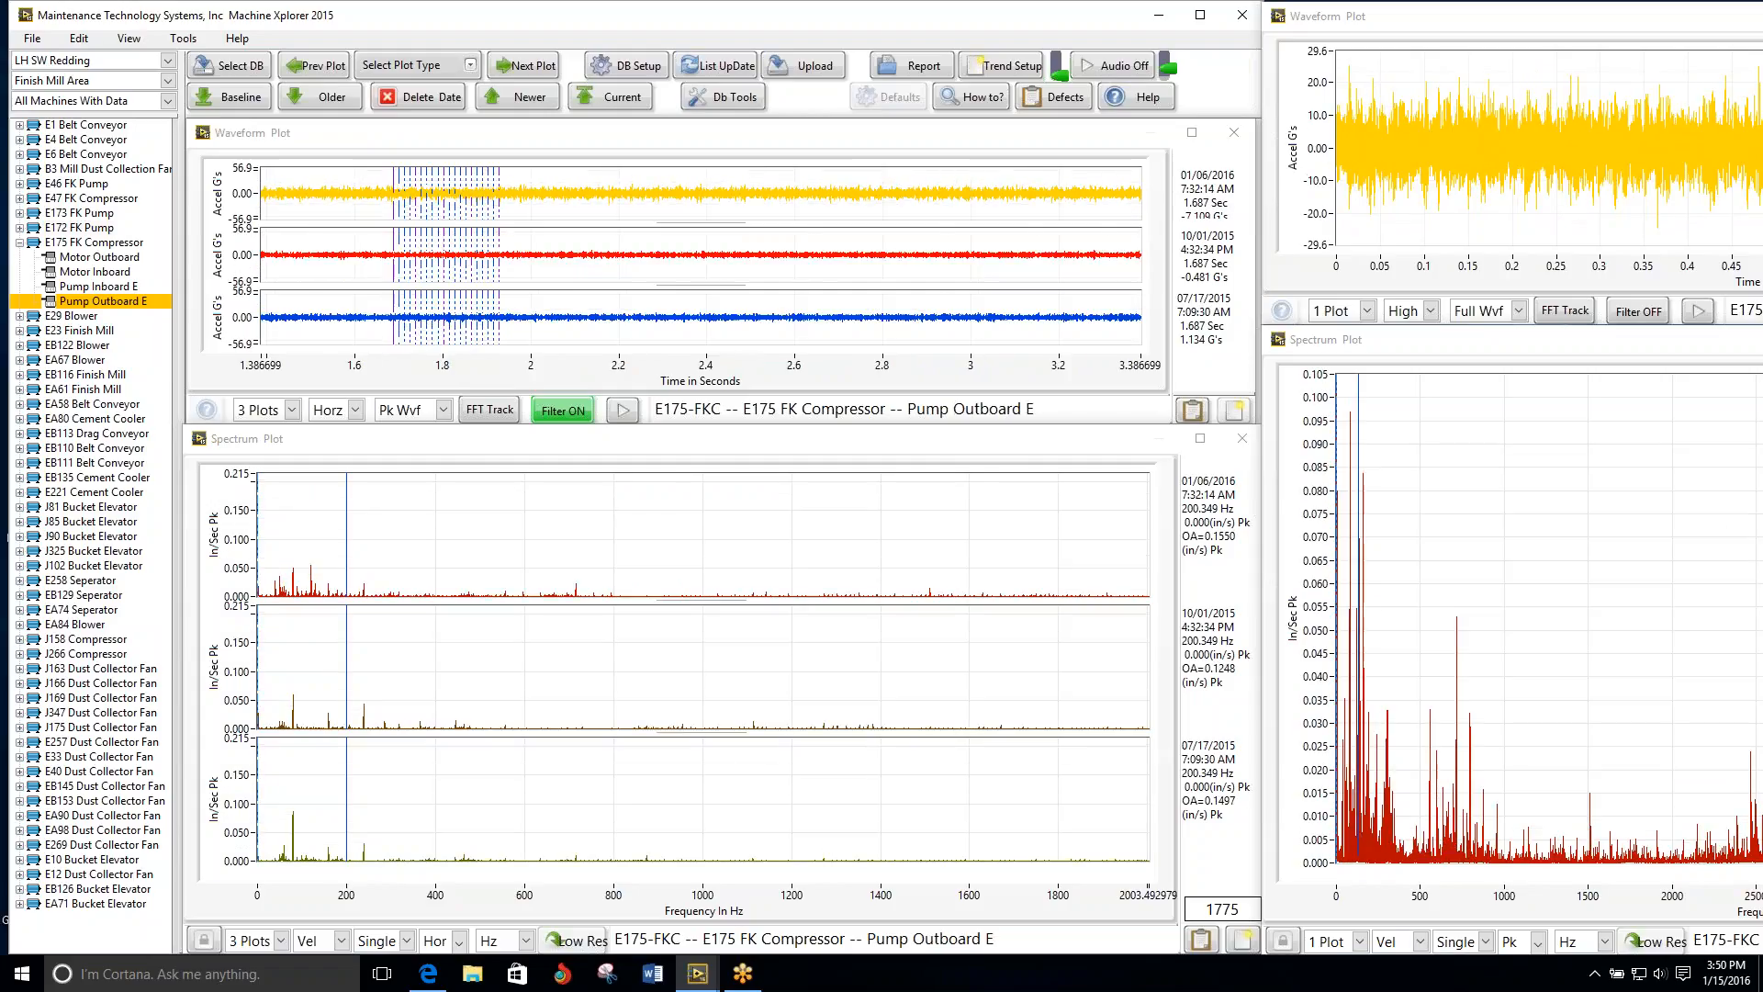
Step: Review the E29 Blower's two motor points and the E23 Finish Mill's points through Pinion Outboard E
{"action": "left_click", "coordinate": [523, 65]}
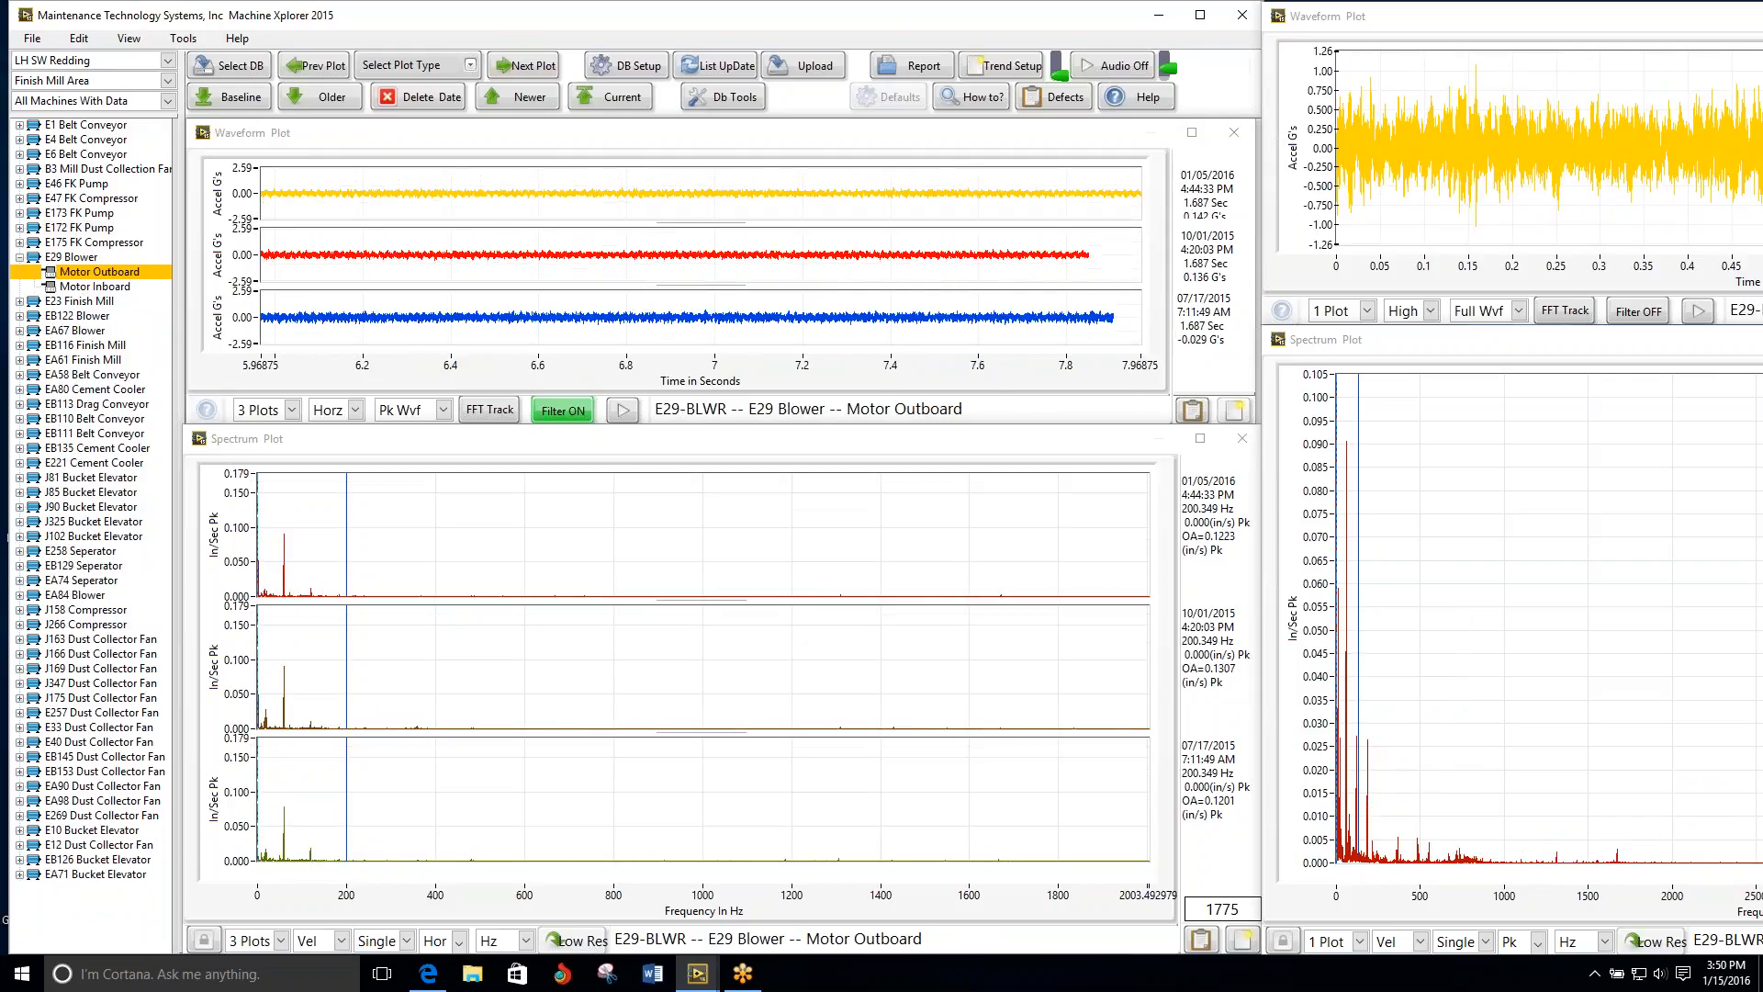
{"action": "left_click", "coordinate": [522, 66]}
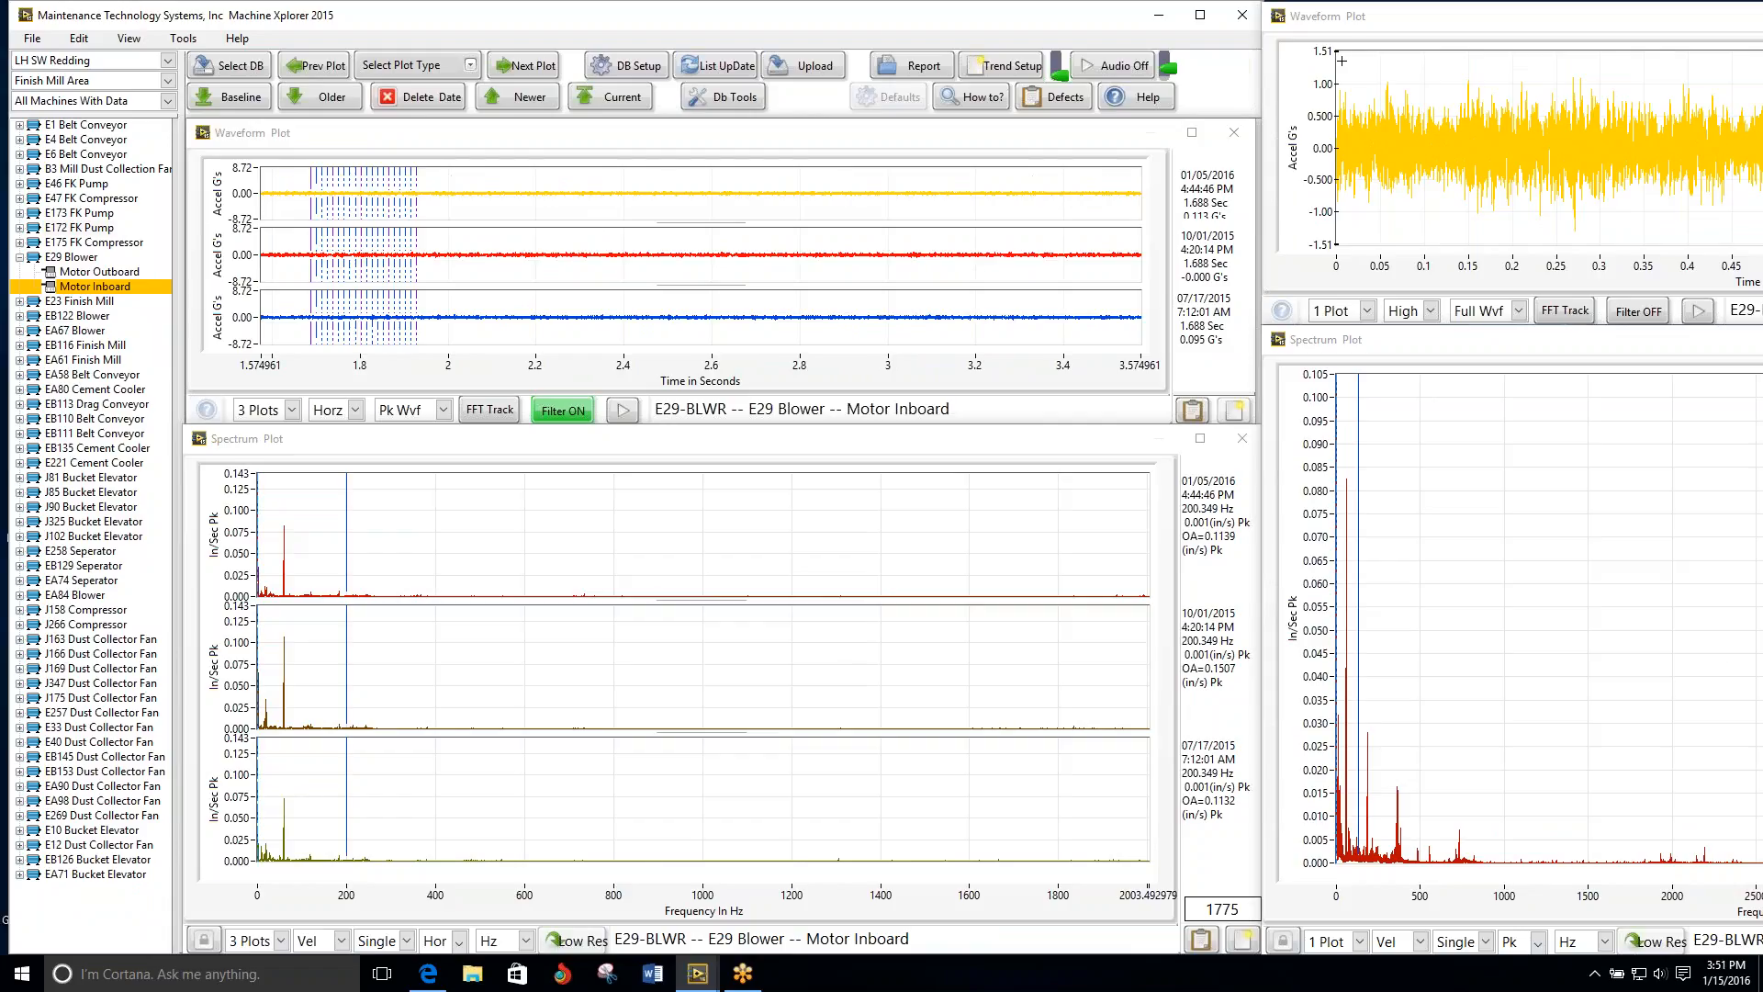
{"action": "left_click", "coordinate": [537, 66]}
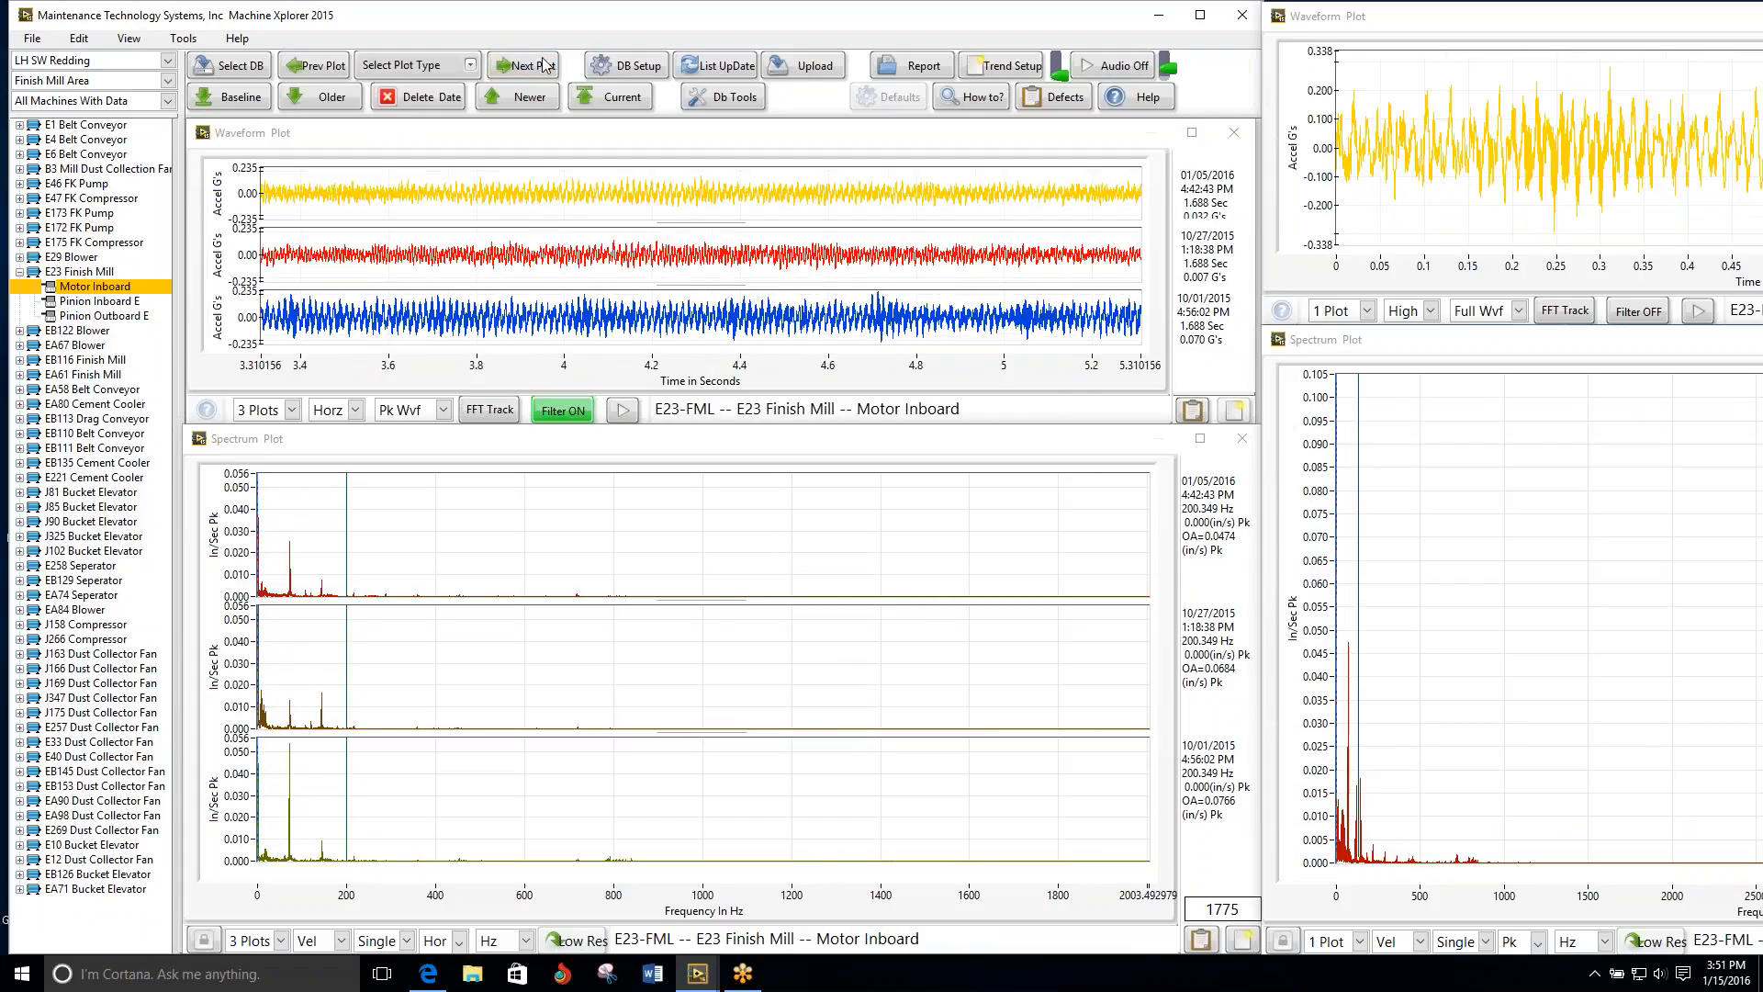
{"action": "left_click", "coordinate": [545, 65]}
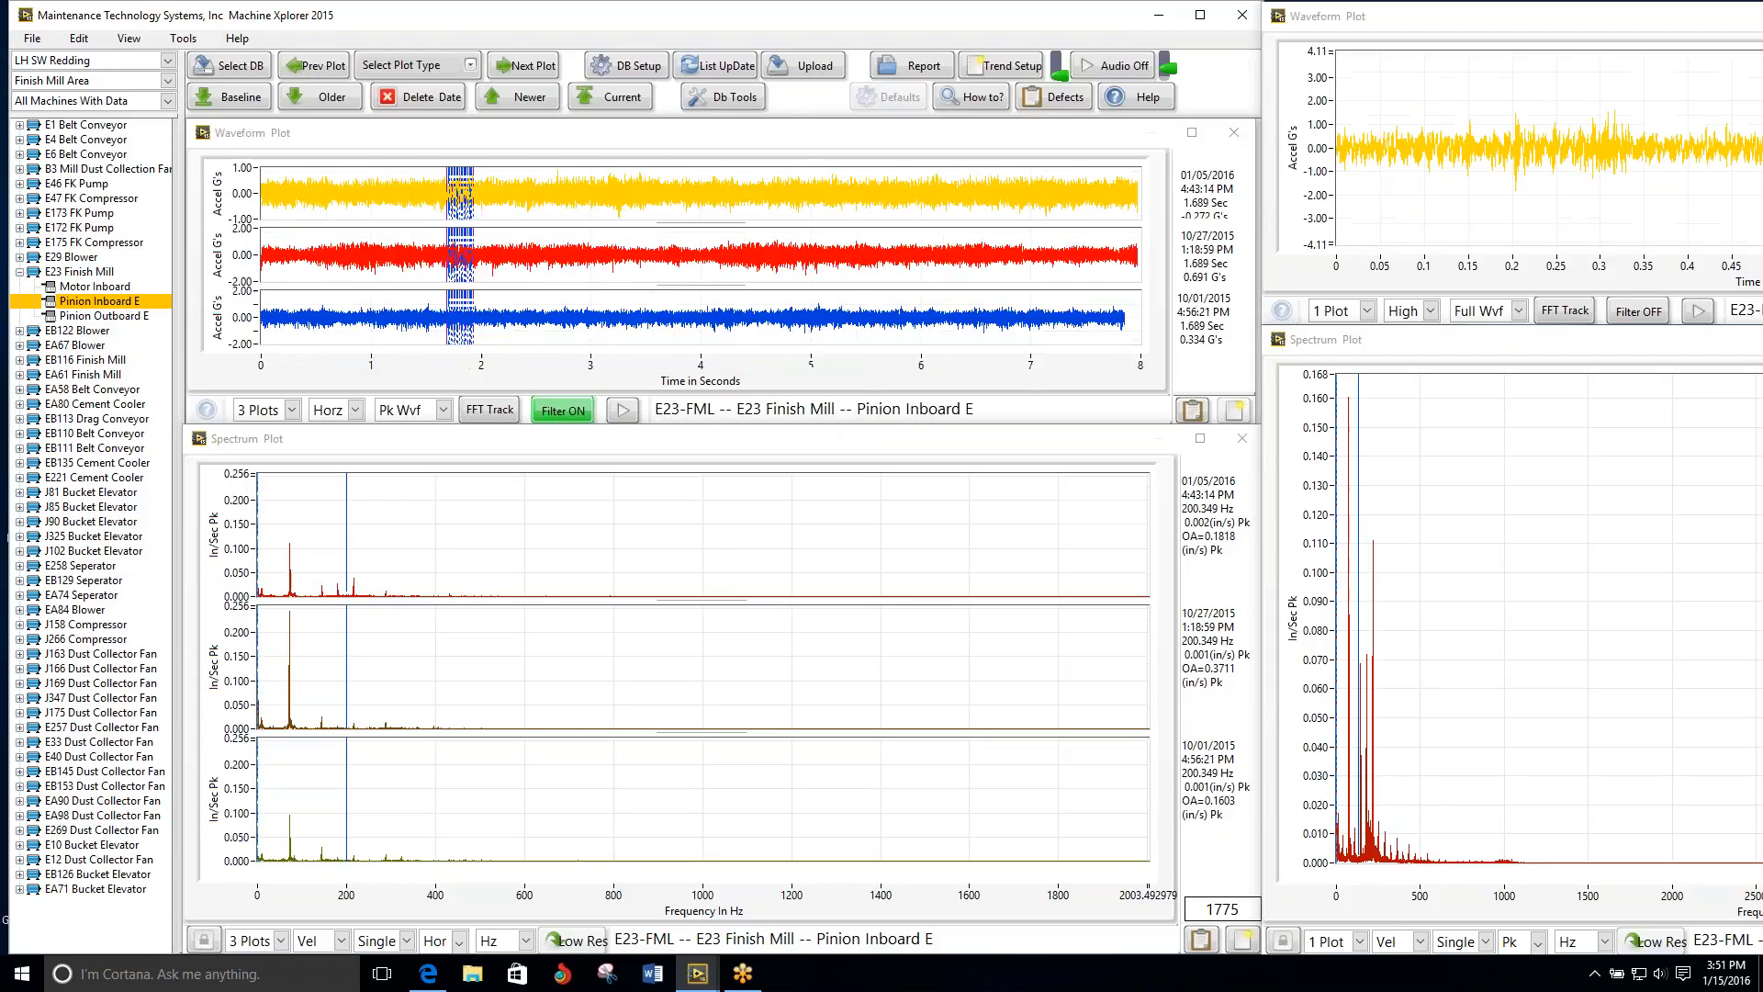
{"action": "left_click", "coordinate": [542, 66]}
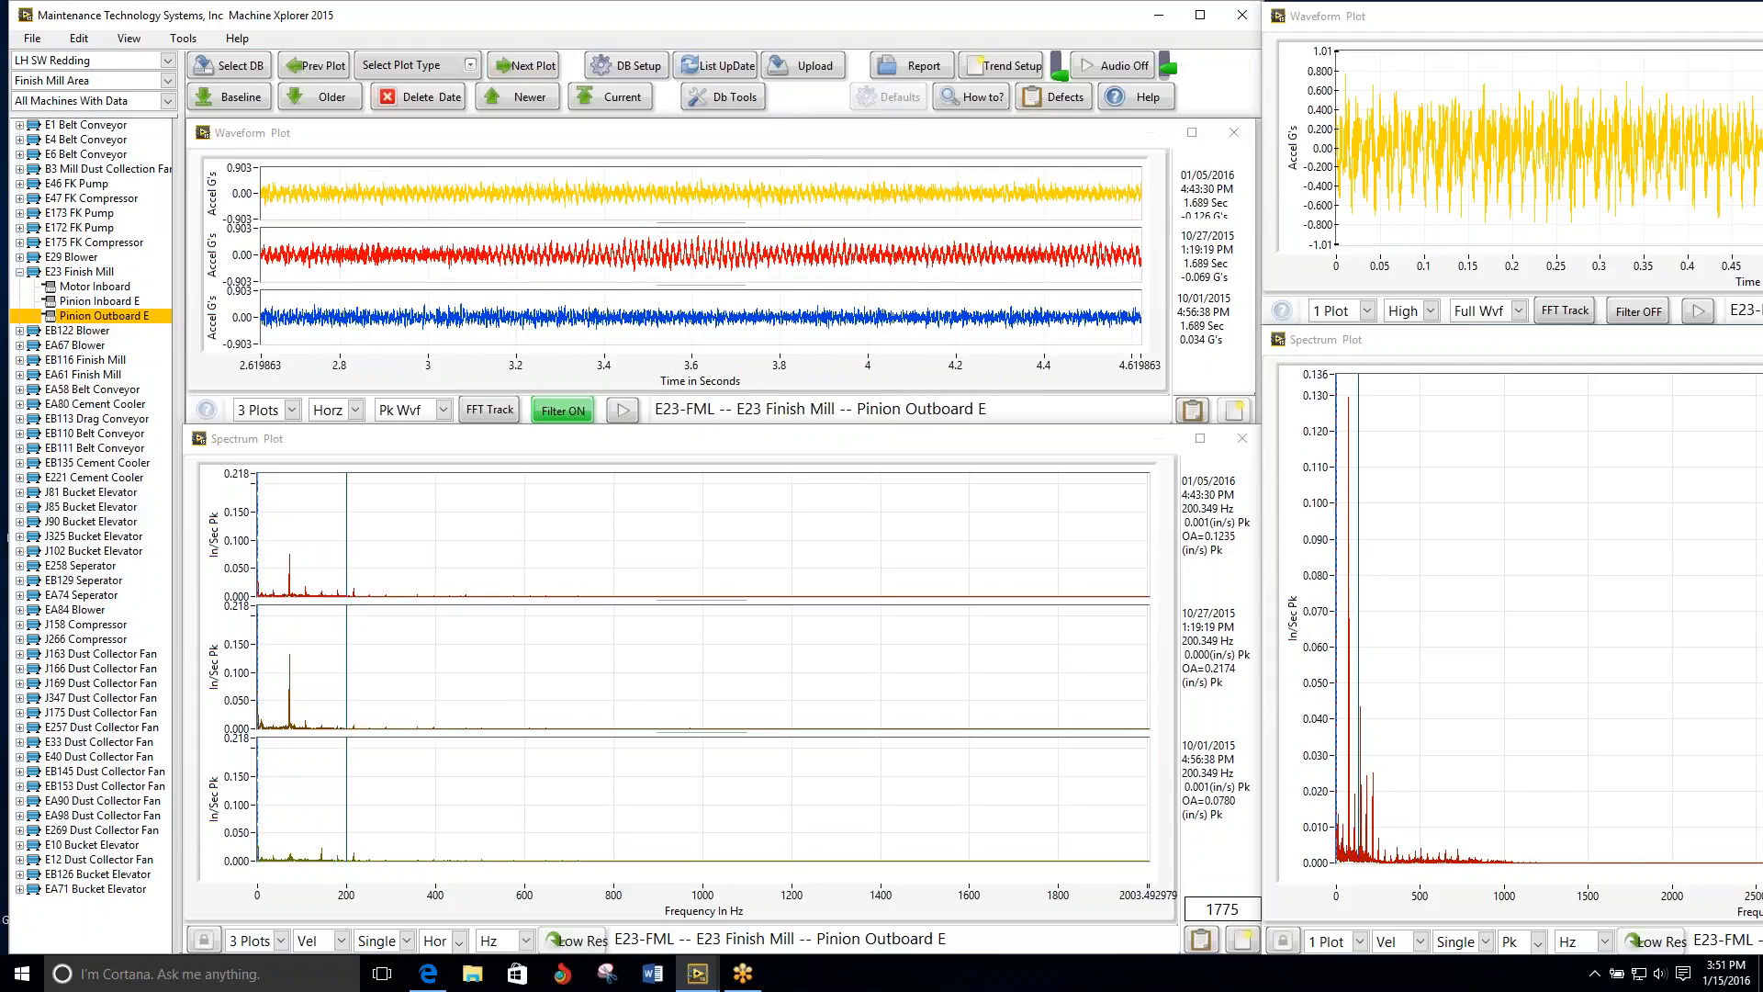
Step: Go back to the E23 Finish Mill's Motor Inboard plots and advance again to Pinion Inboard E
{"action": "left_click", "coordinate": [328, 64]}
{"action": "left_click", "coordinate": [328, 65]}
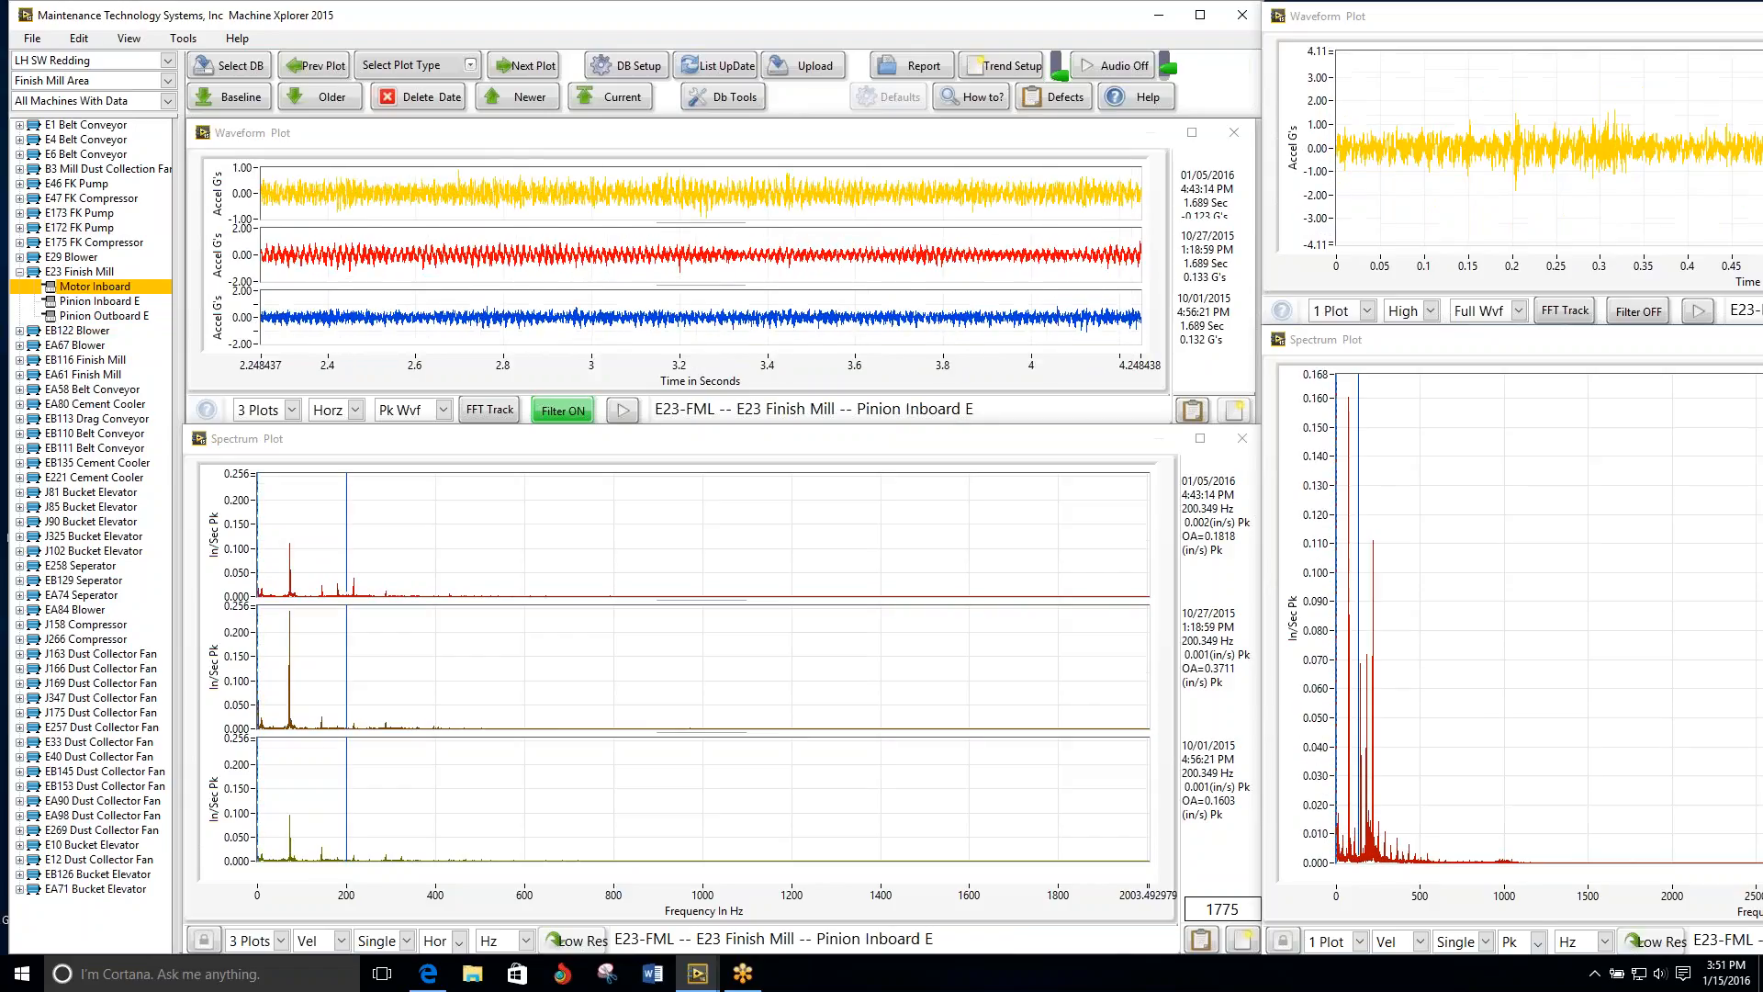
{"action": "left_click", "coordinate": [523, 70]}
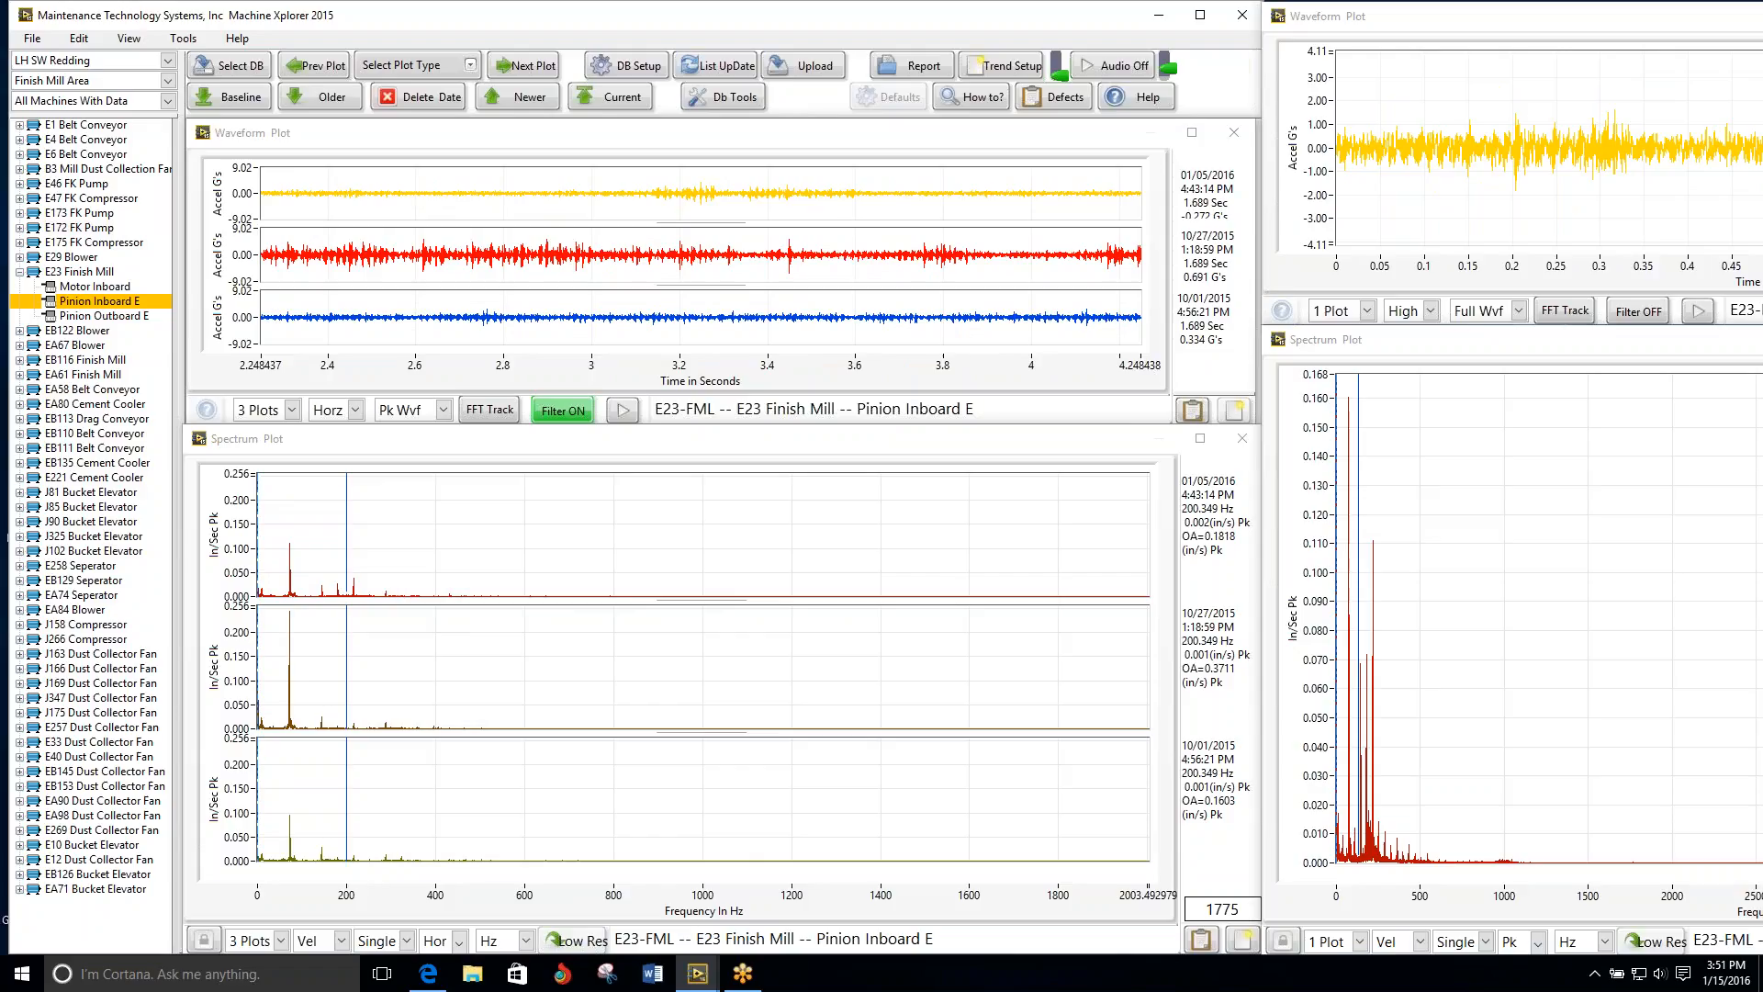
Step: Recheck the E175 FK Compressor's Pump Inboard E plots, then return to the E23 Finish Mill's Motor Inboard point
{"action": "left_click", "coordinate": [129, 242]}
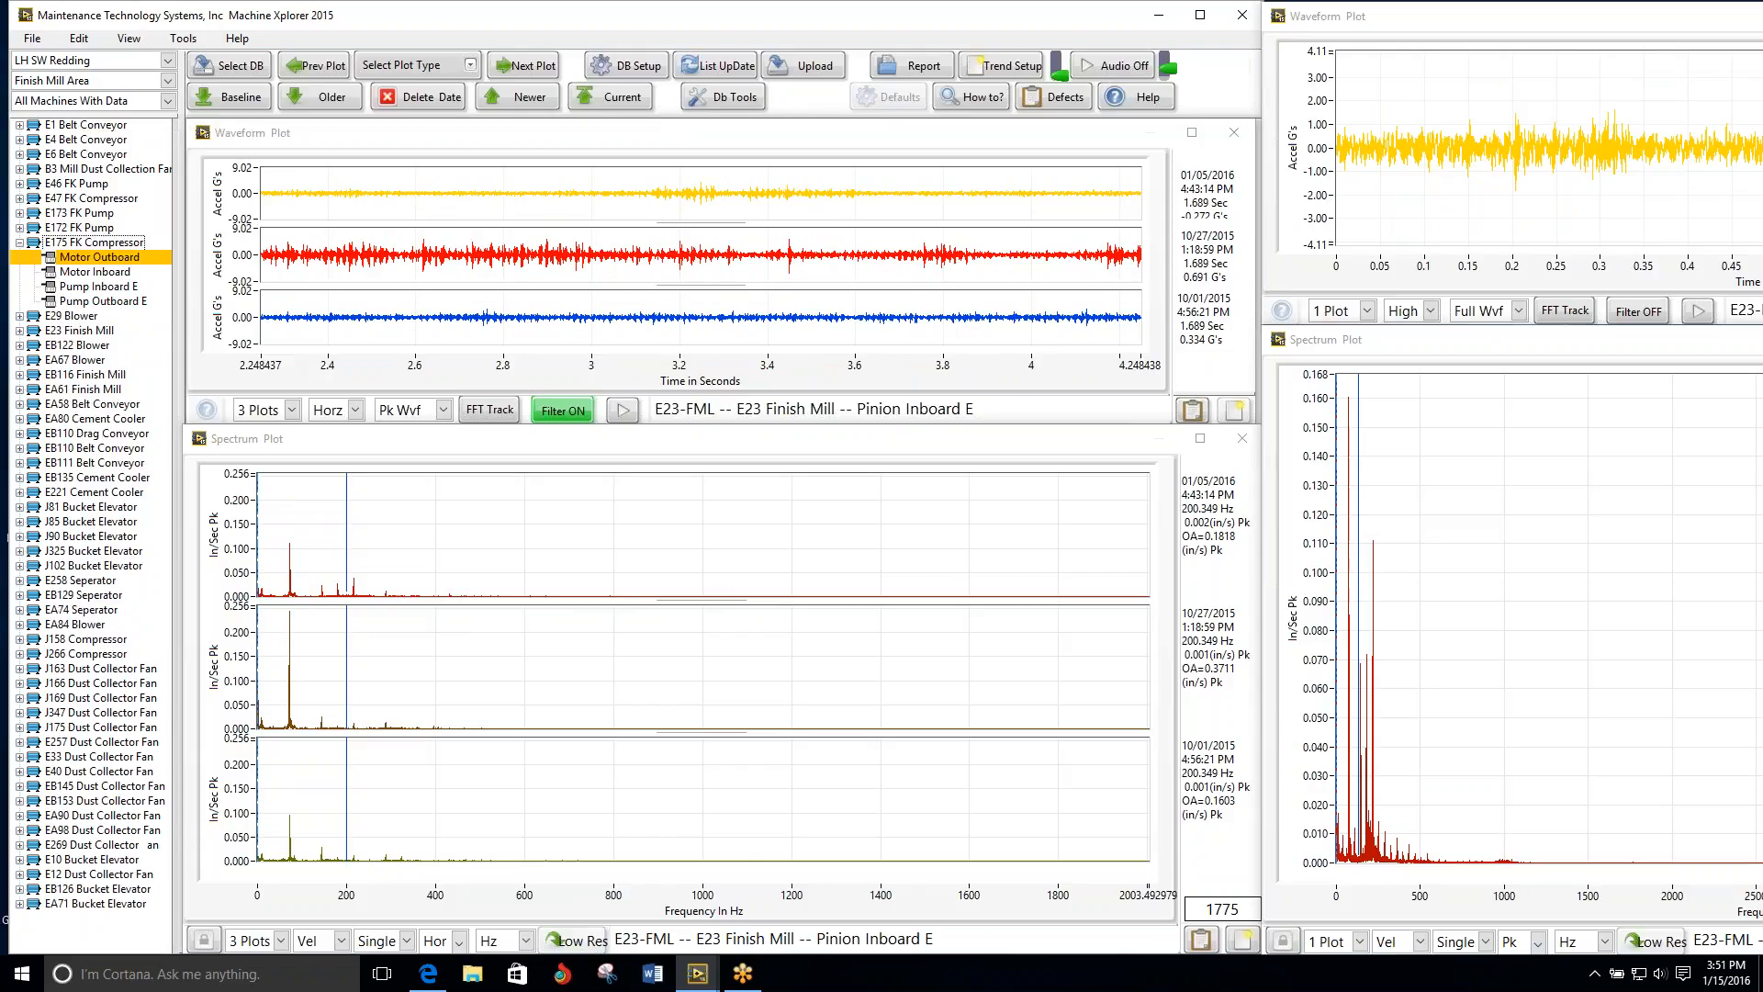
{"action": "left_click", "coordinate": [135, 287]}
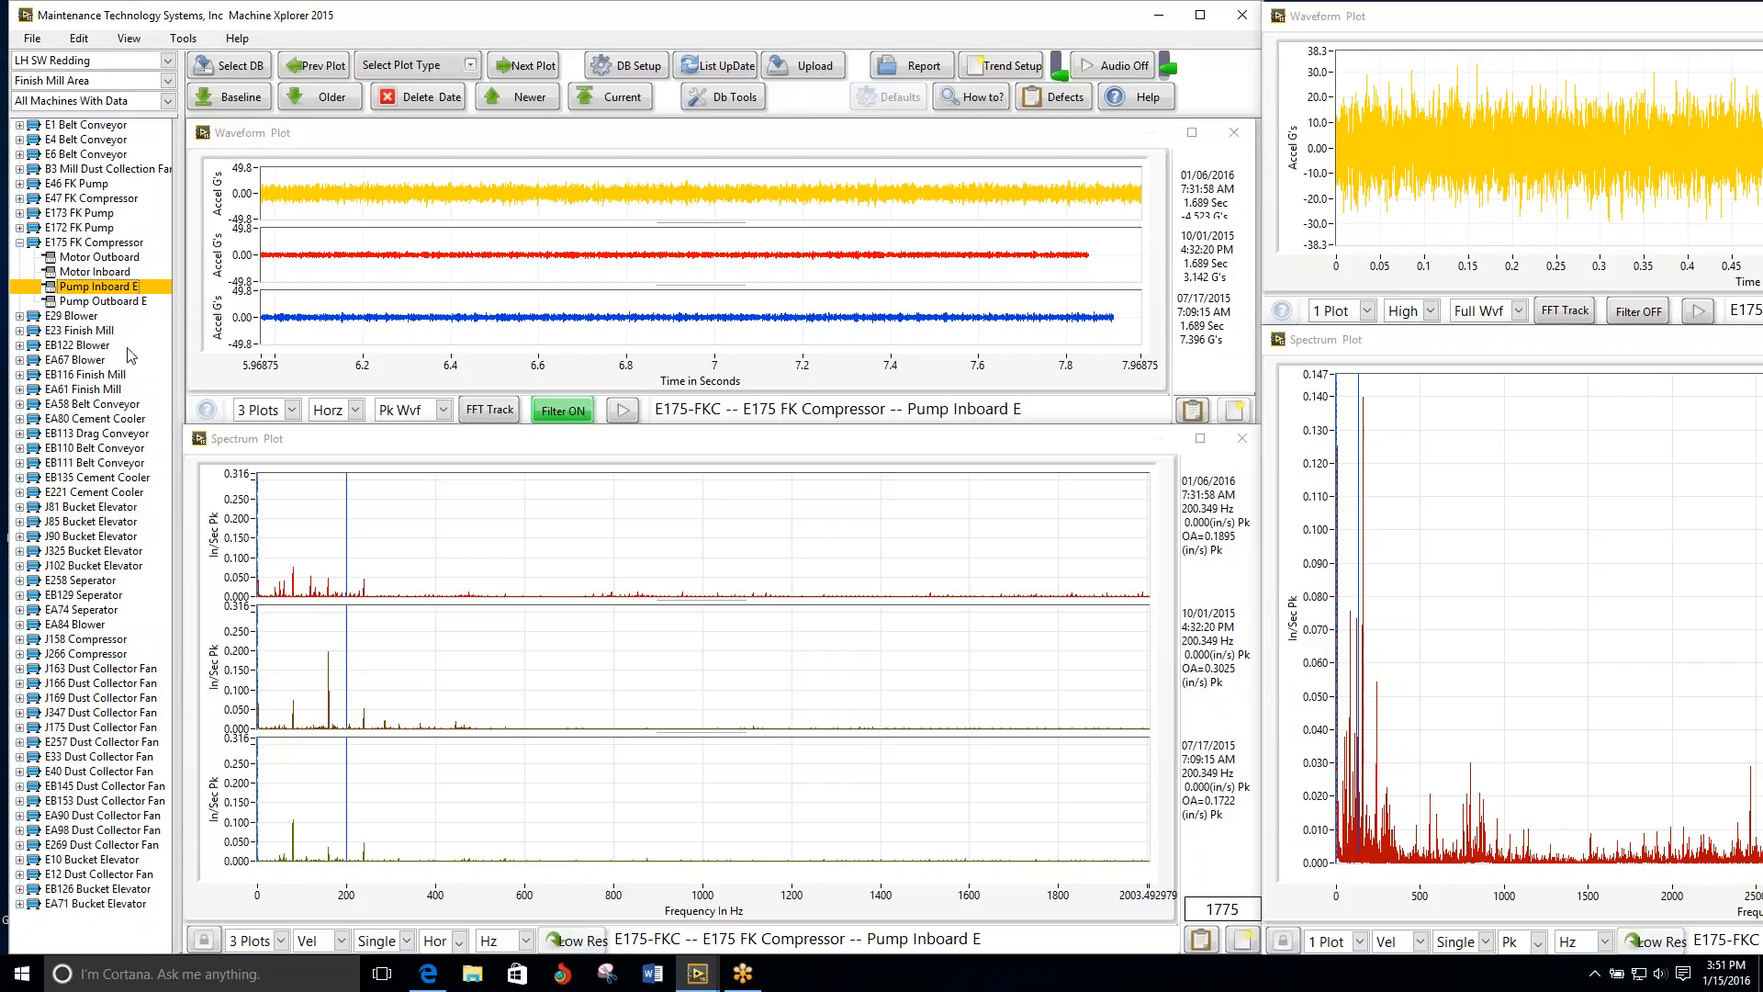
{"action": "left_click", "coordinate": [101, 331]}
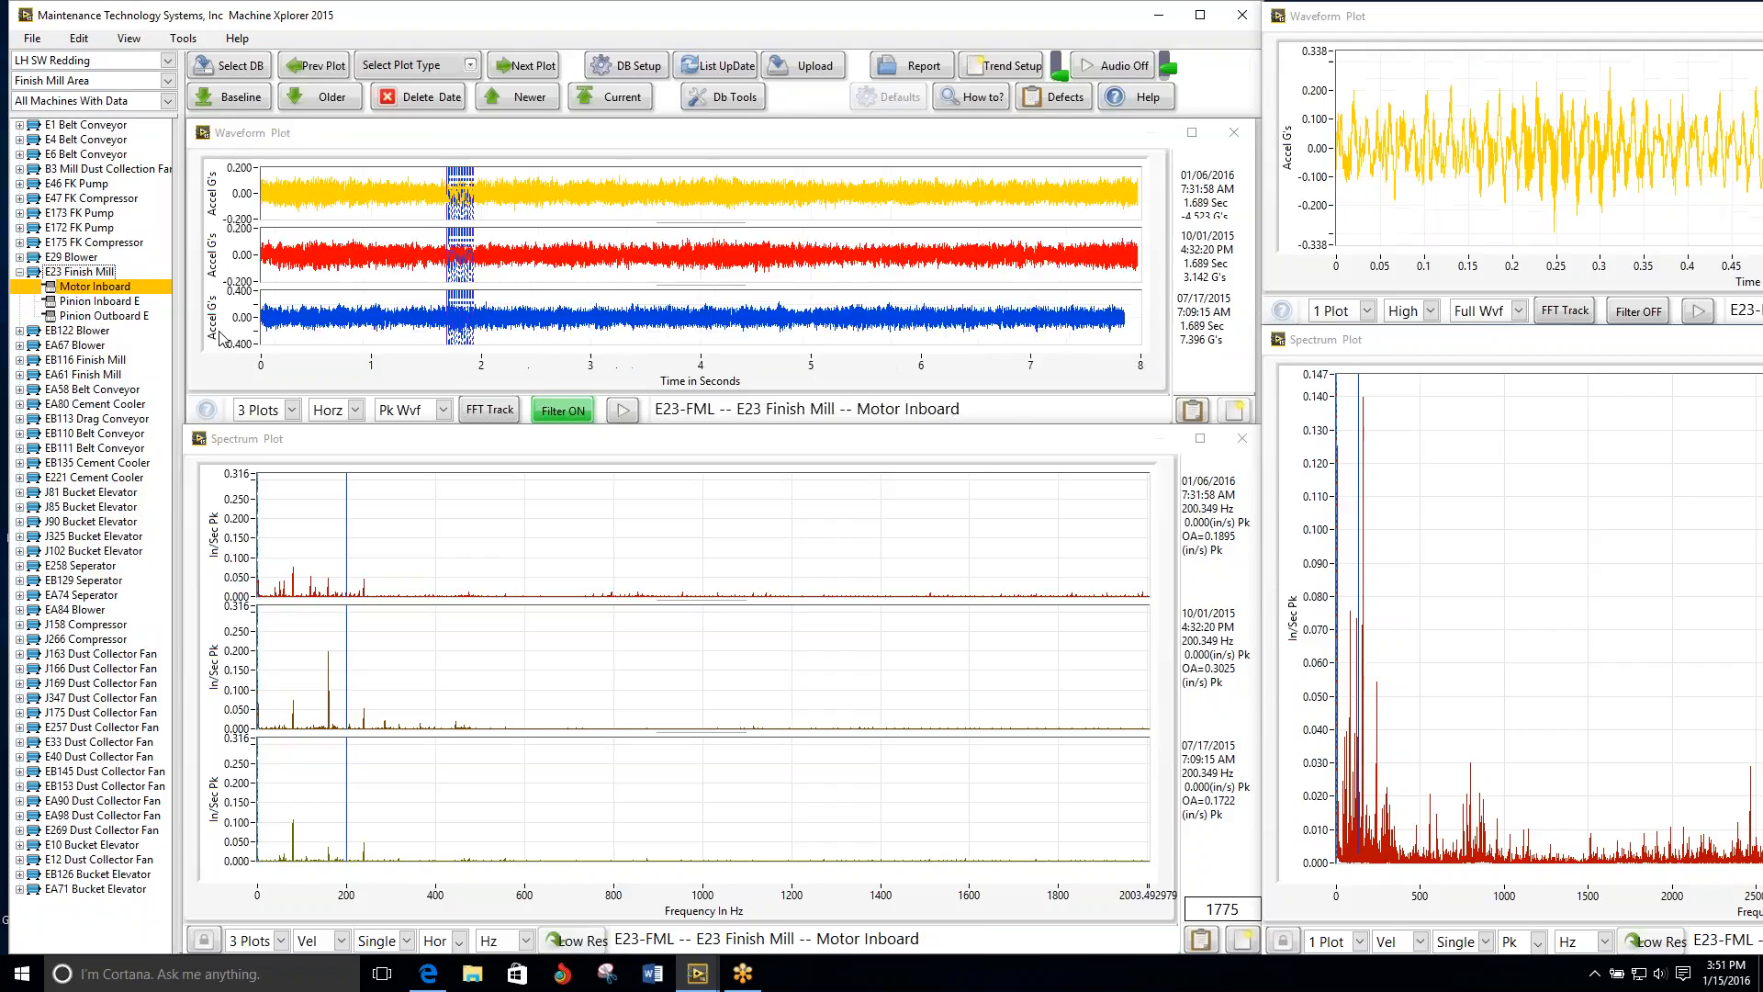
Step: Review the E23 Finish Mill's two pinion points and the EB122 Blower's motor points, ending at the EA67 Blower's Motor Outboard
{"action": "left_click", "coordinate": [508, 70]}
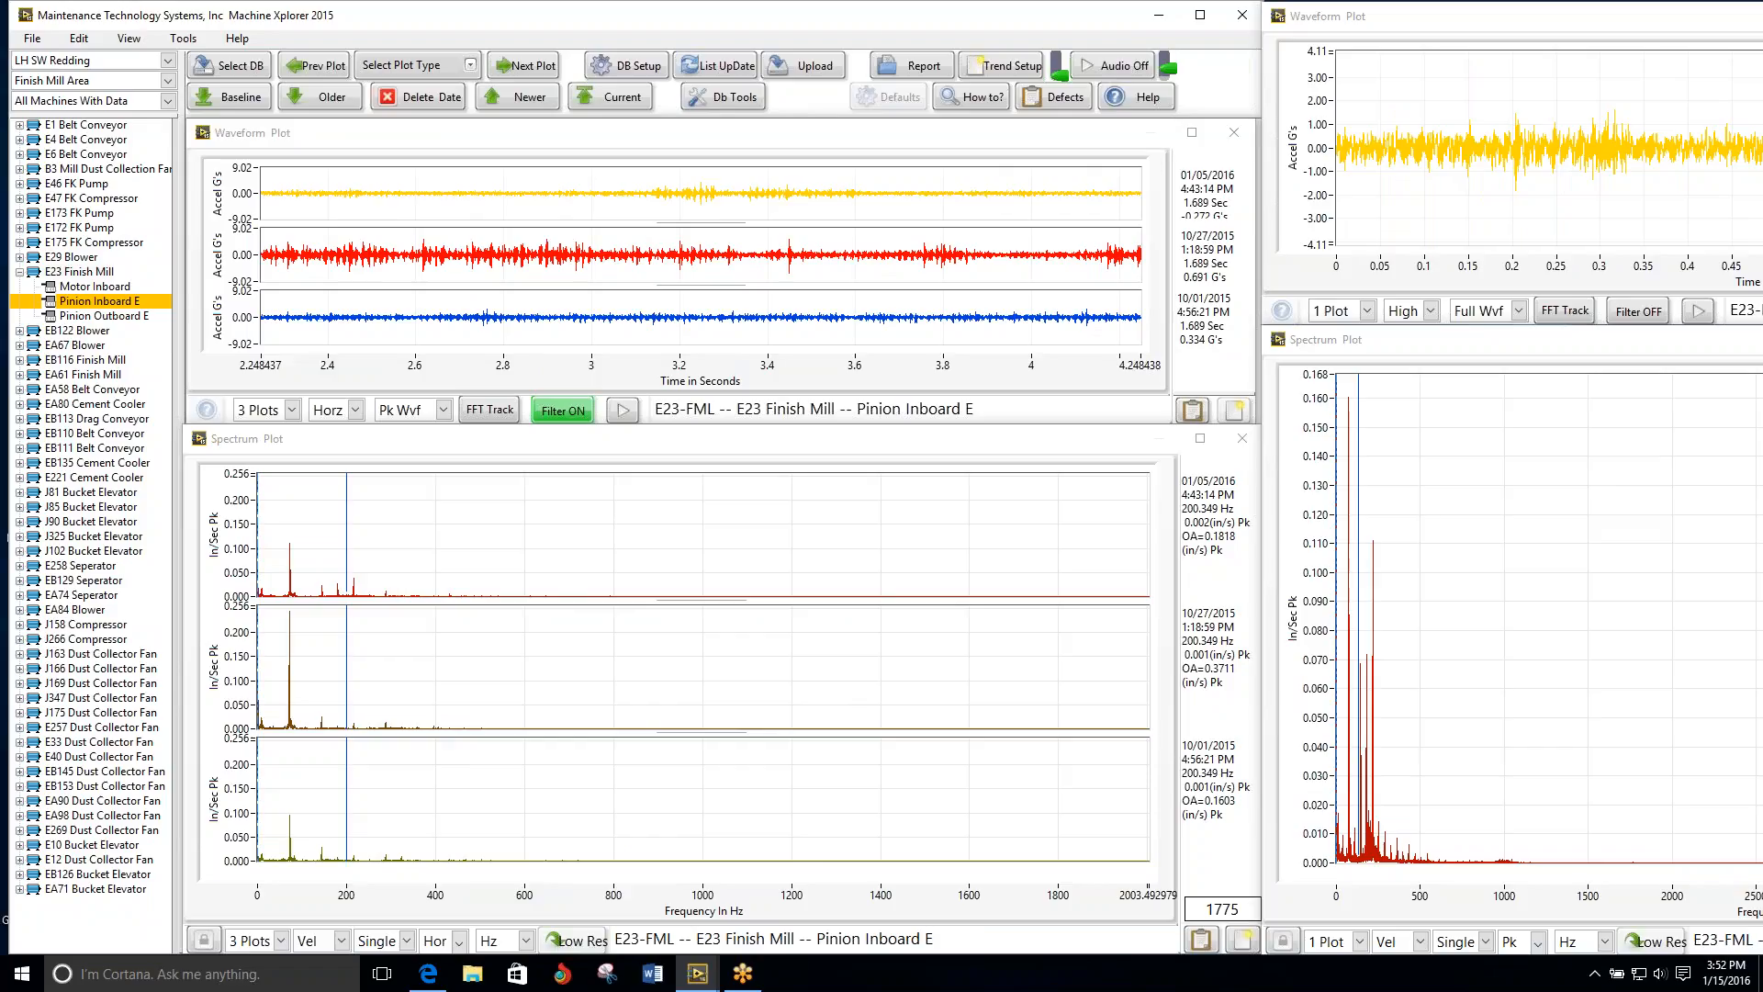
{"action": "left_click", "coordinate": [508, 69]}
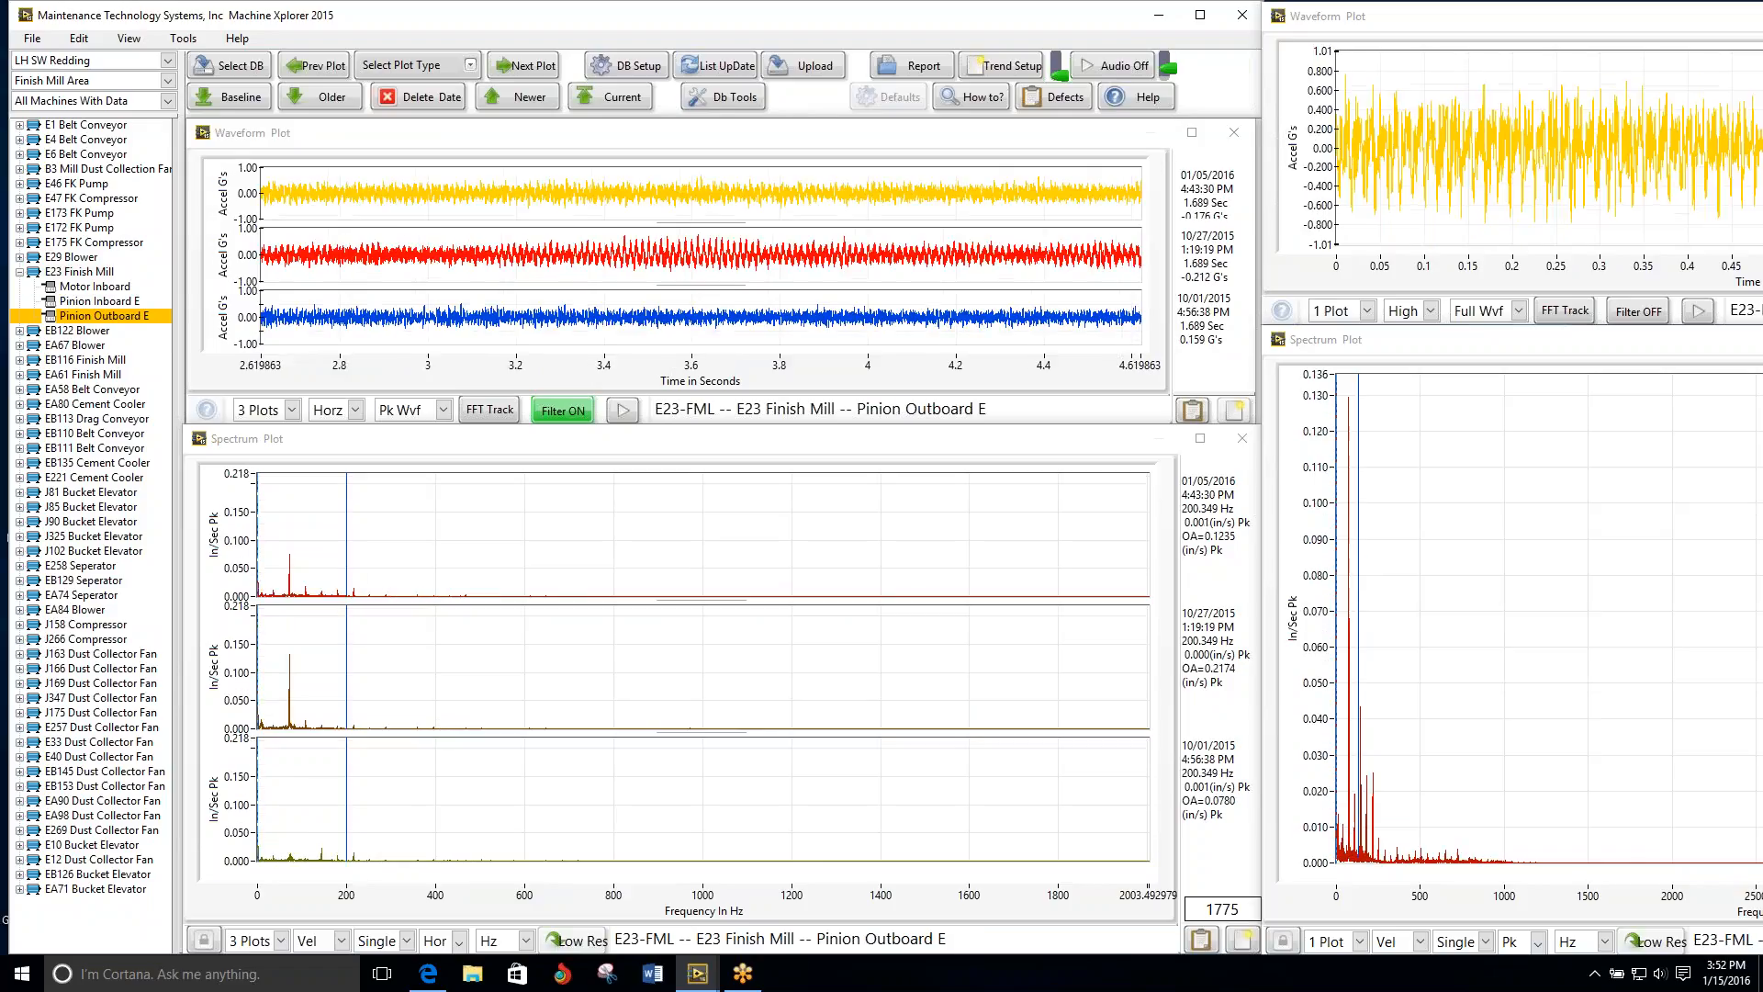
{"action": "left_click", "coordinate": [508, 70]}
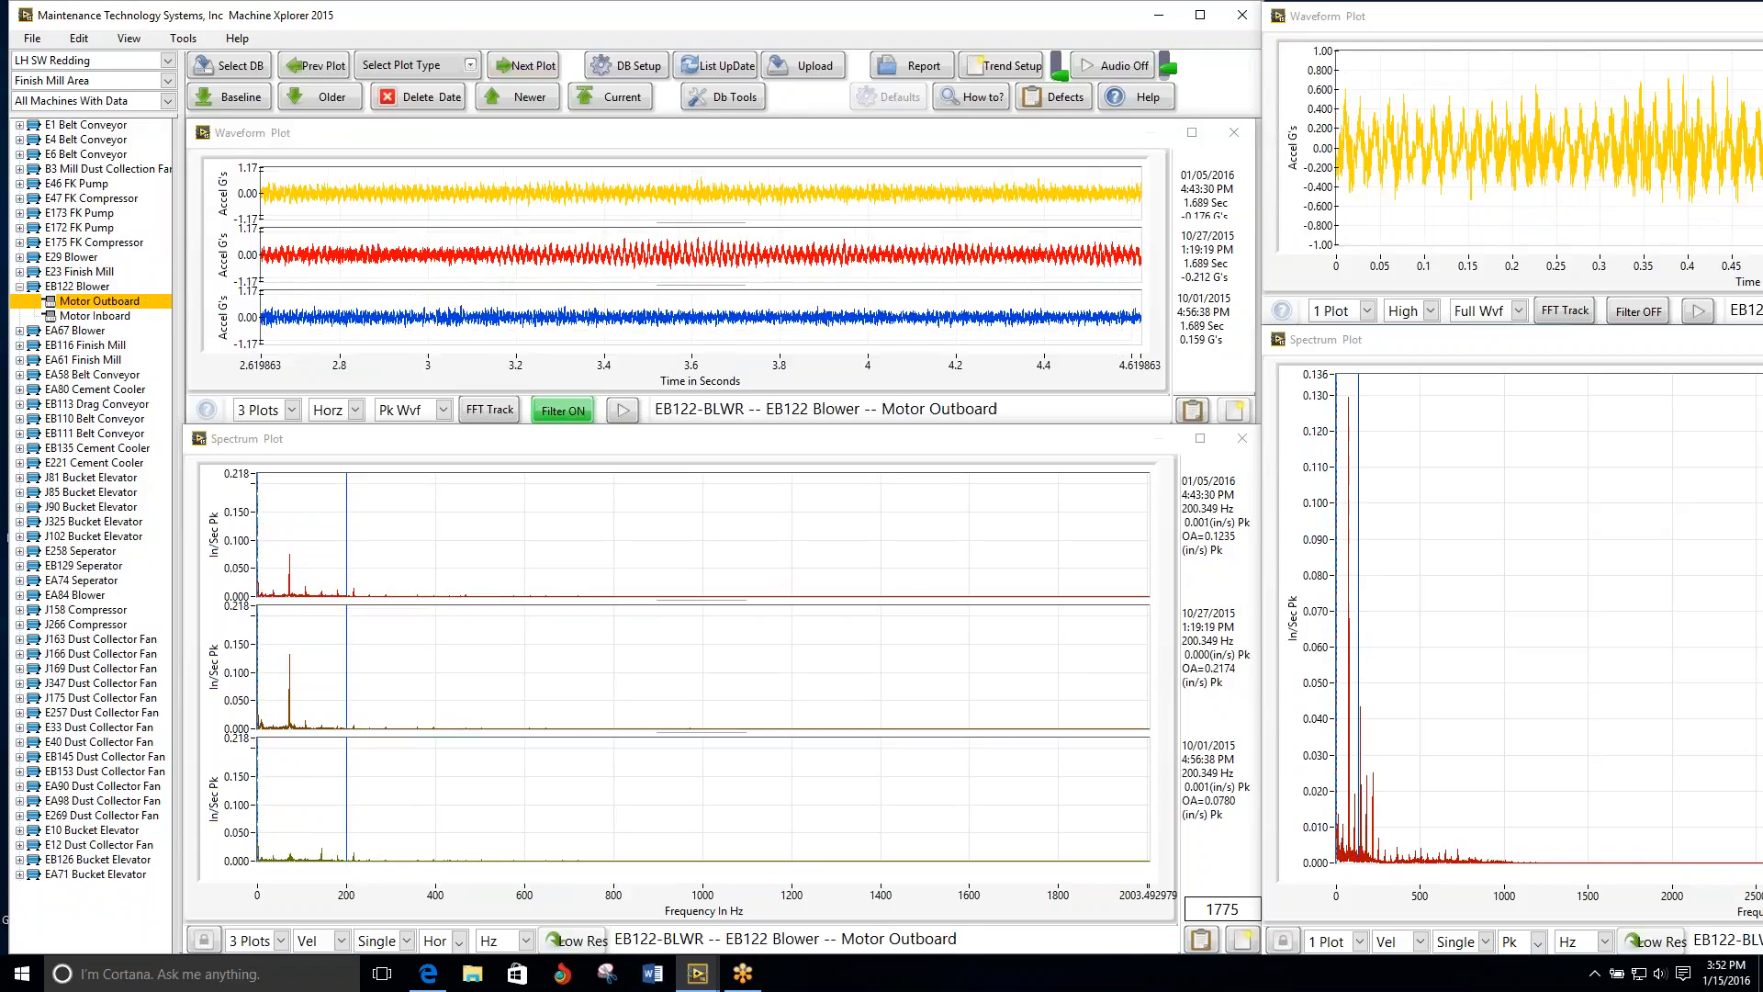
{"action": "left_click", "coordinate": [508, 70]}
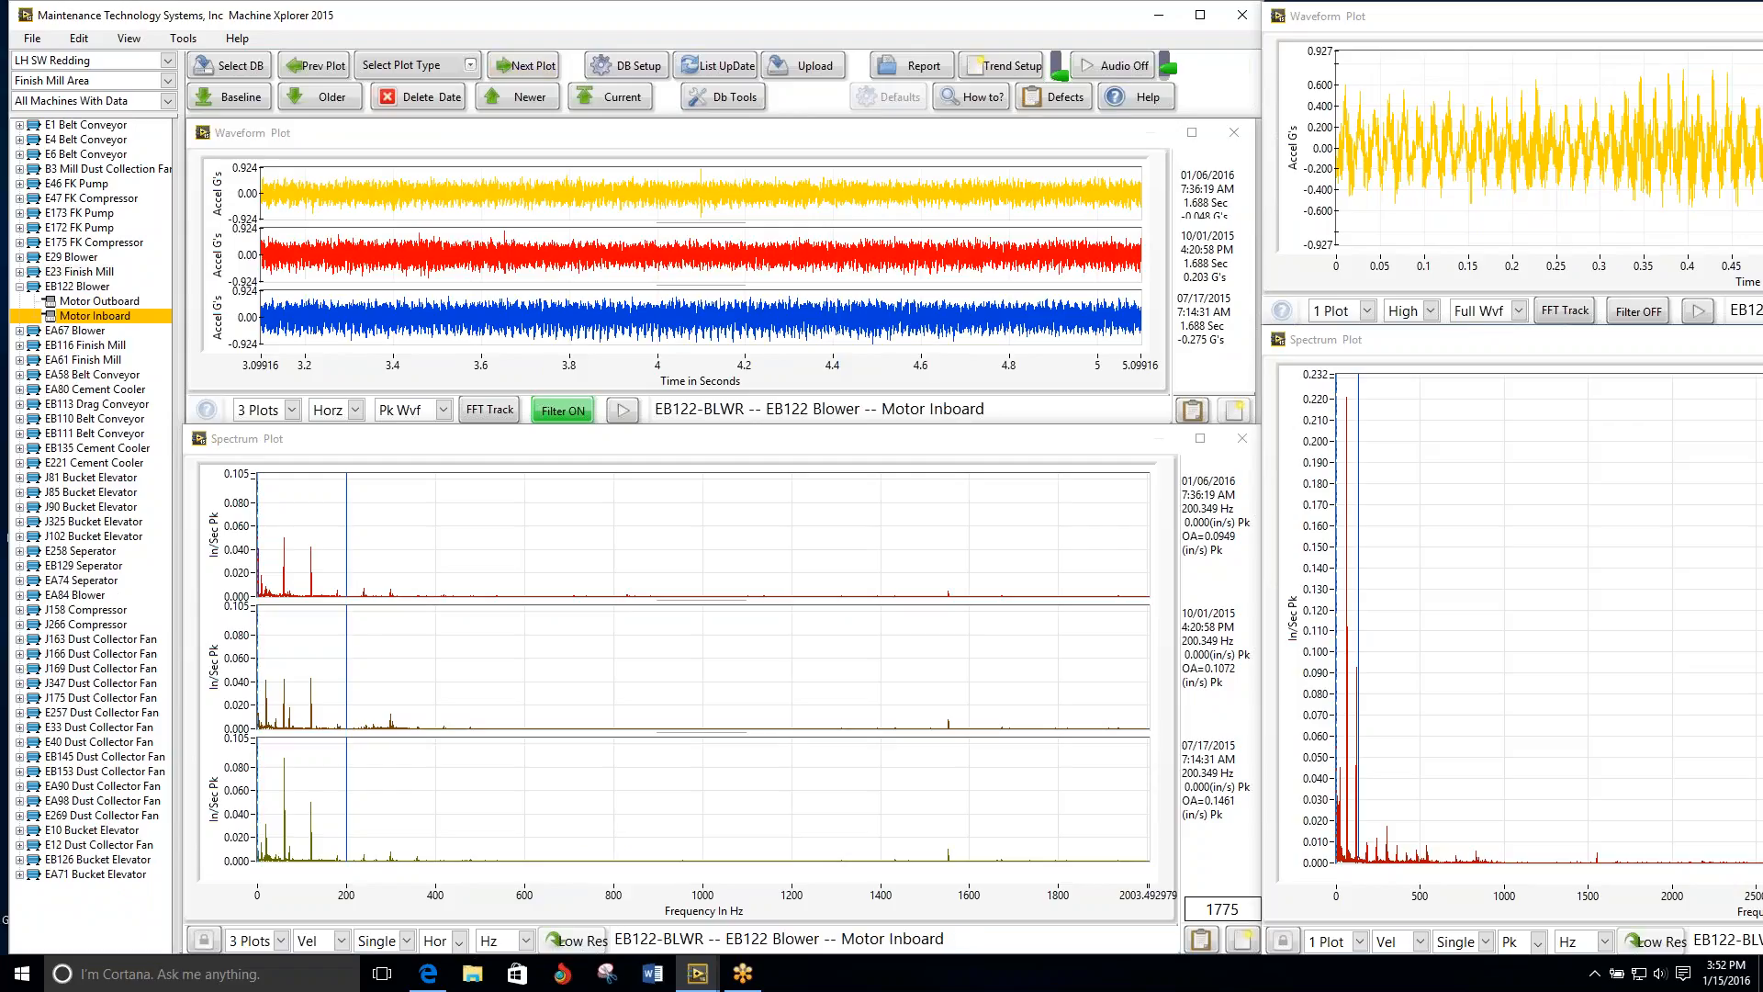
{"action": "left_click", "coordinate": [507, 69]}
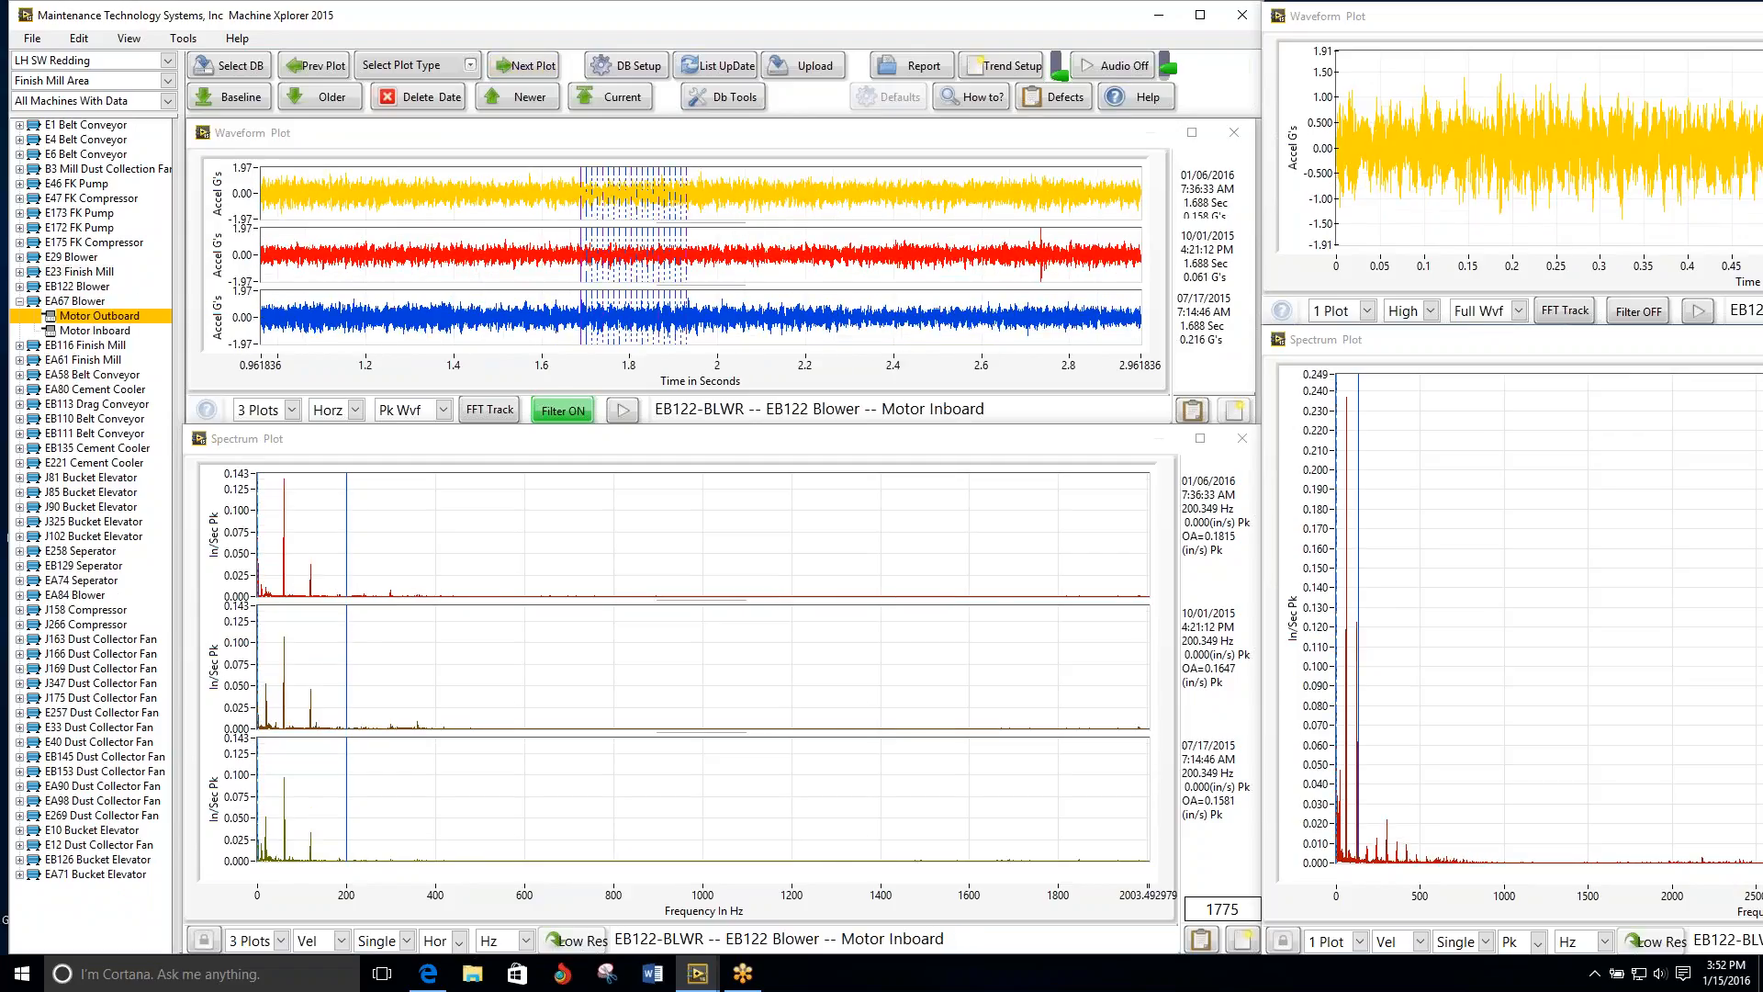
{"action": "left_click", "coordinate": [507, 70]}
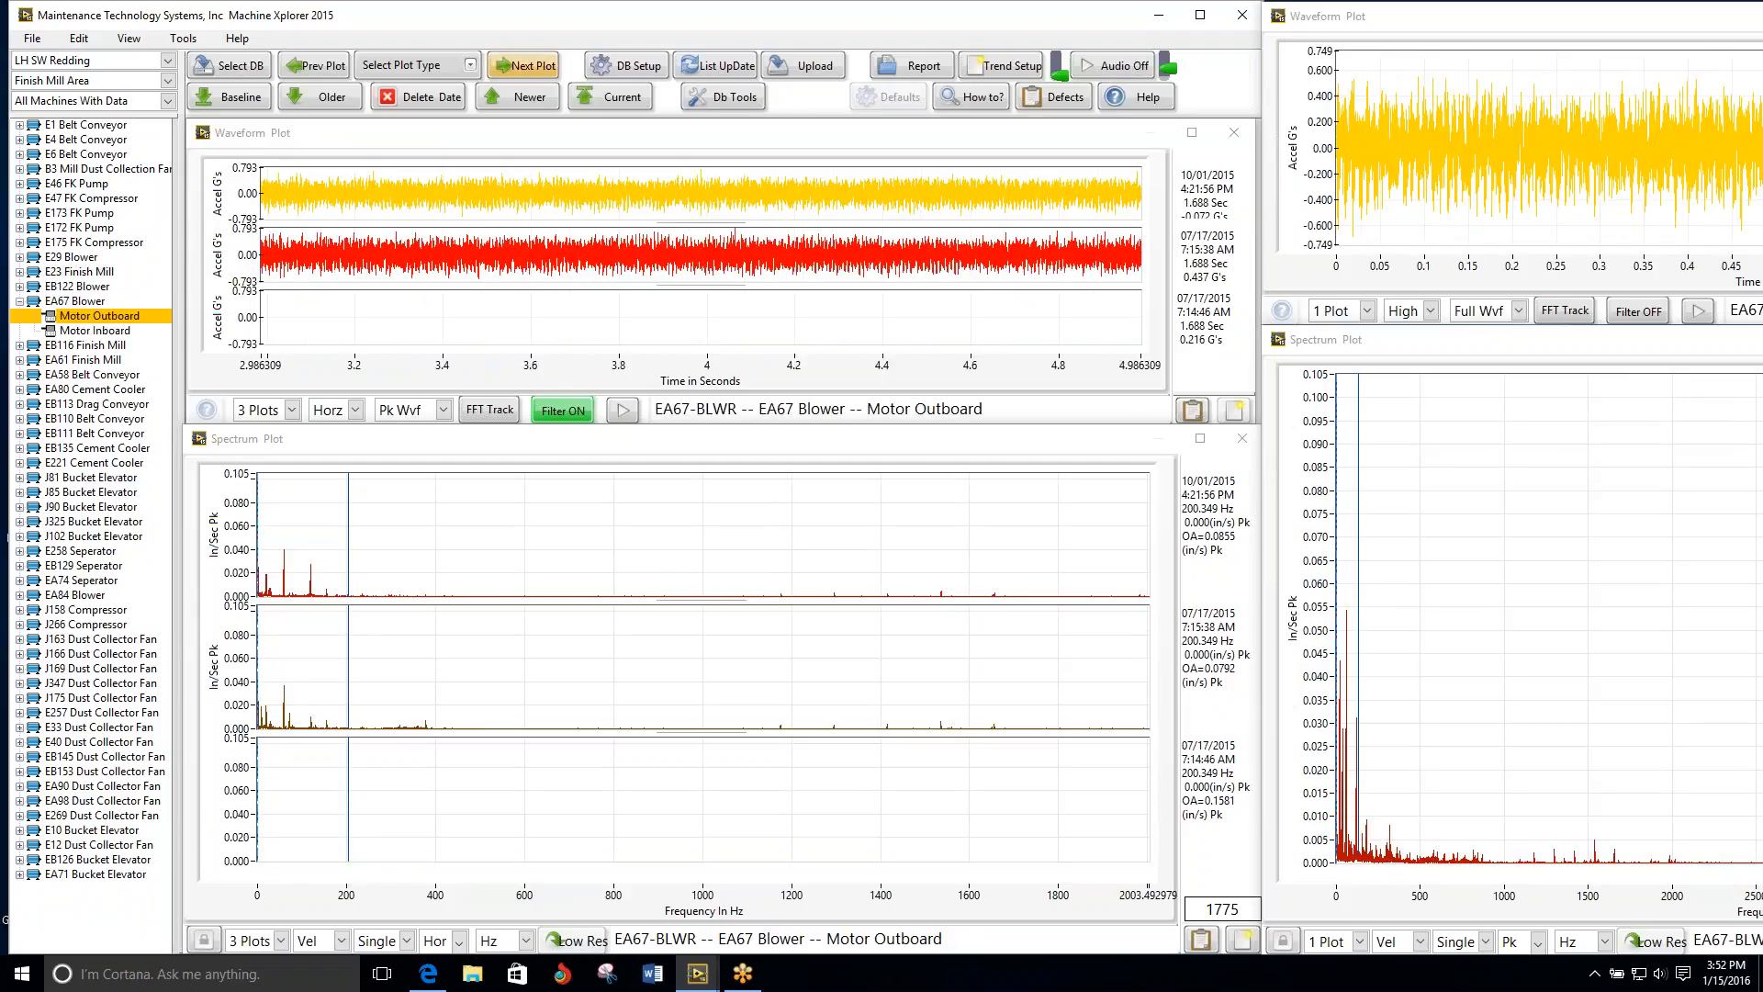
Step: Advance through the EB116 Finish Mill's points to Pinion Inboard E and lower the spectrum amplitude scale's maximum to 0.088 in/sec
{"action": "left_click", "coordinate": [508, 70]}
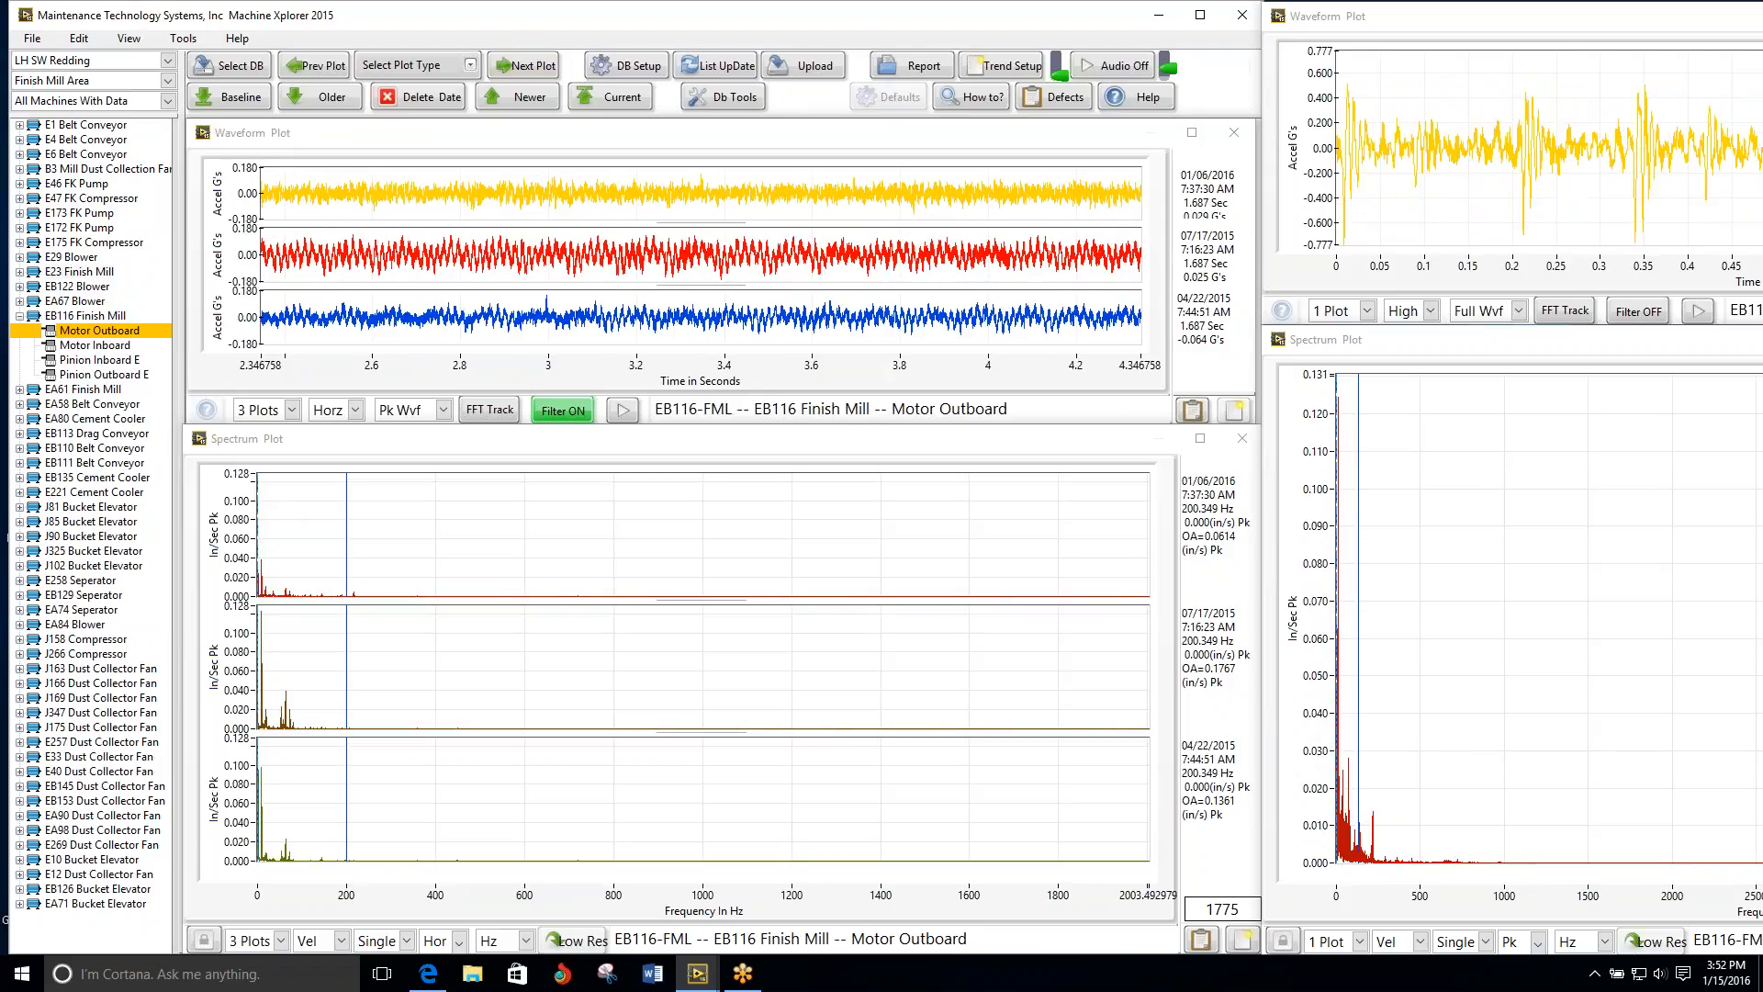
{"action": "left_click", "coordinate": [508, 70]}
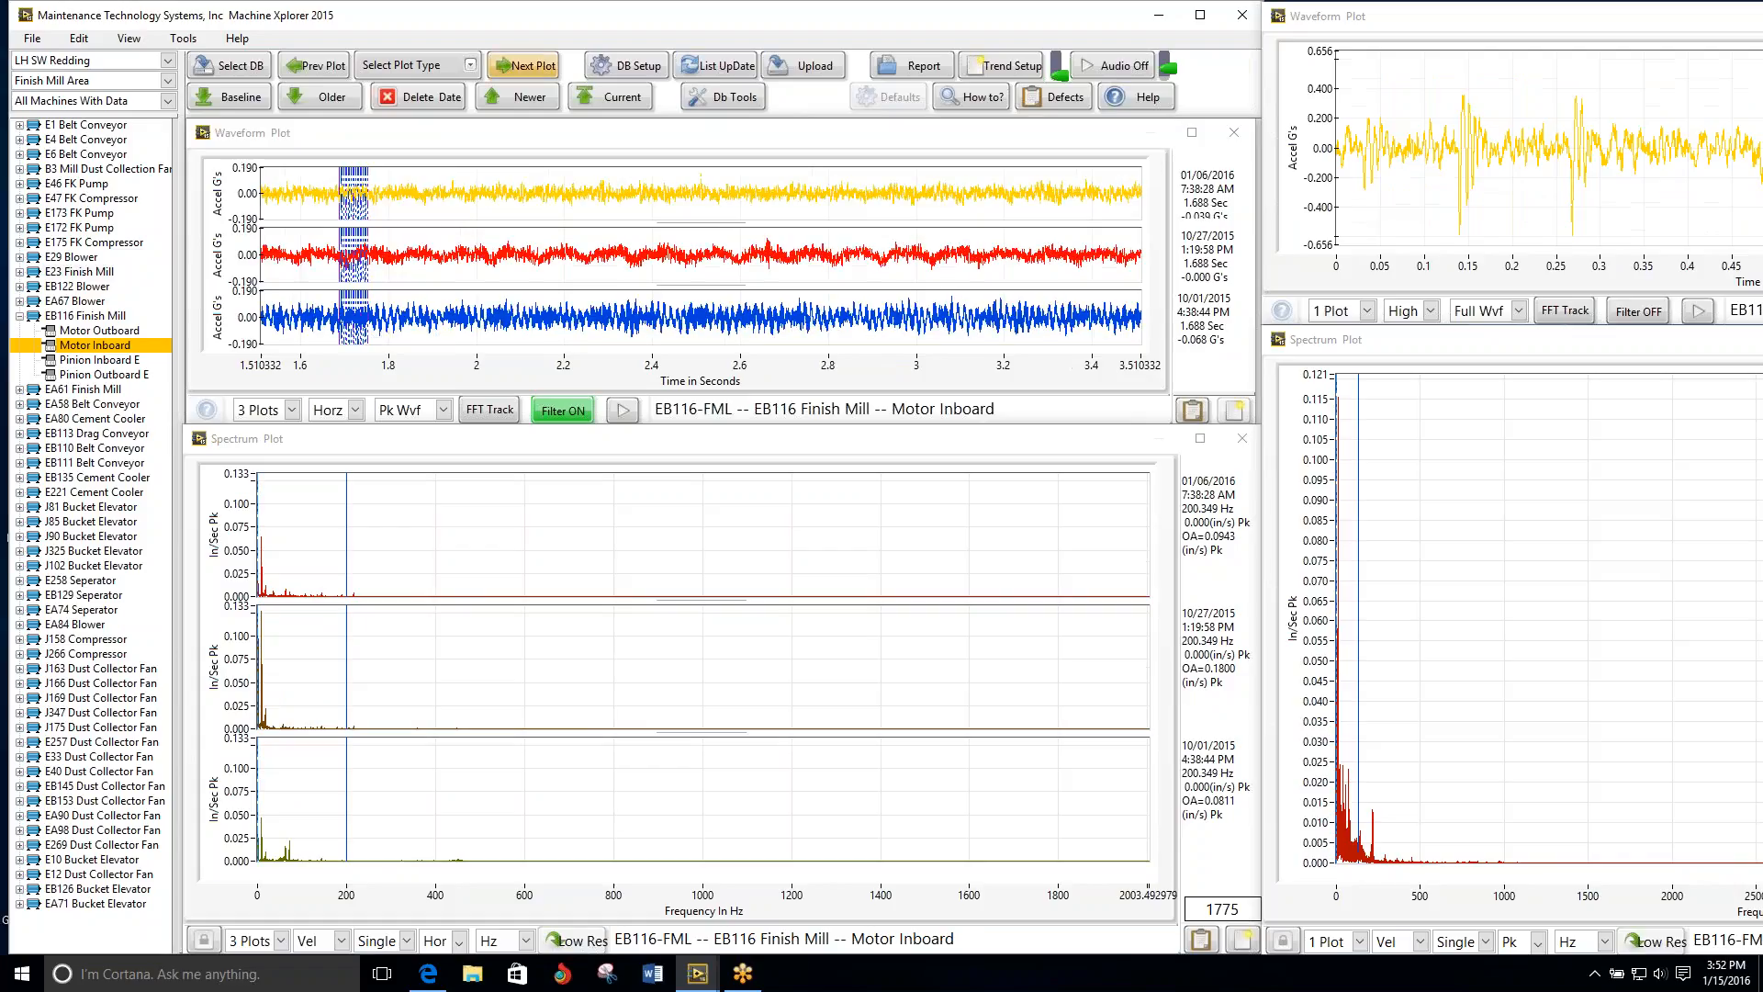
{"action": "left_click", "coordinate": [508, 70]}
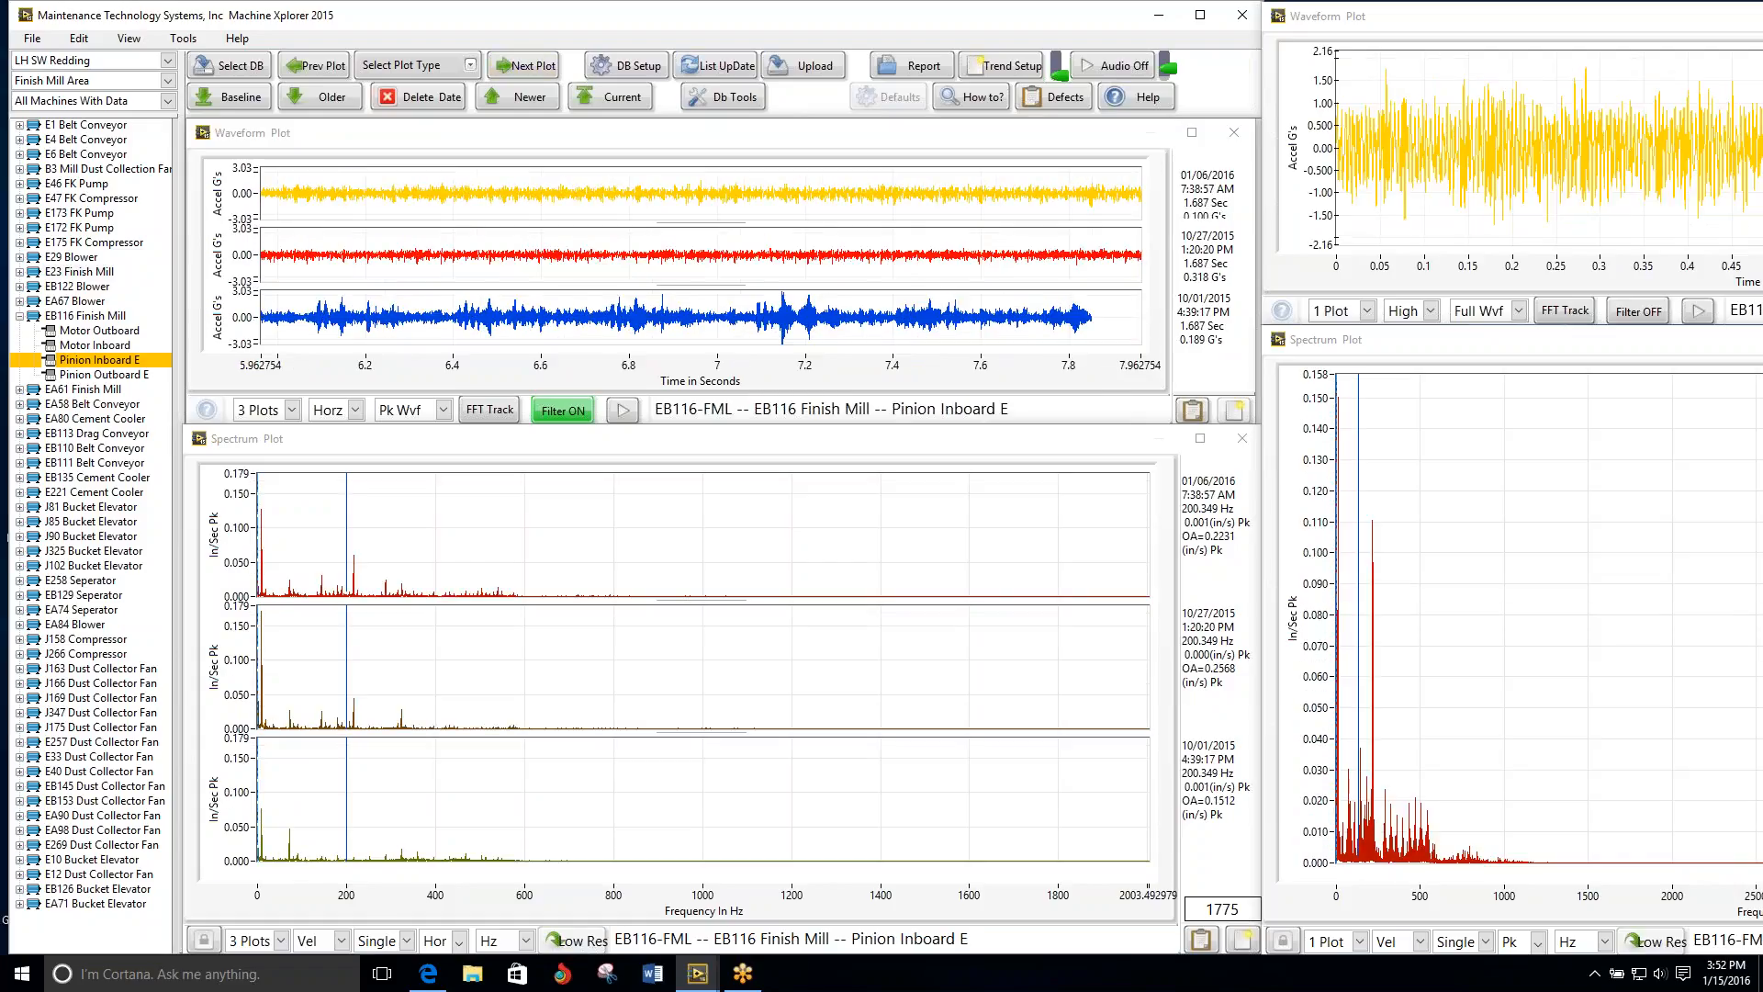
{"action": "left_click", "coordinate": [525, 444]}
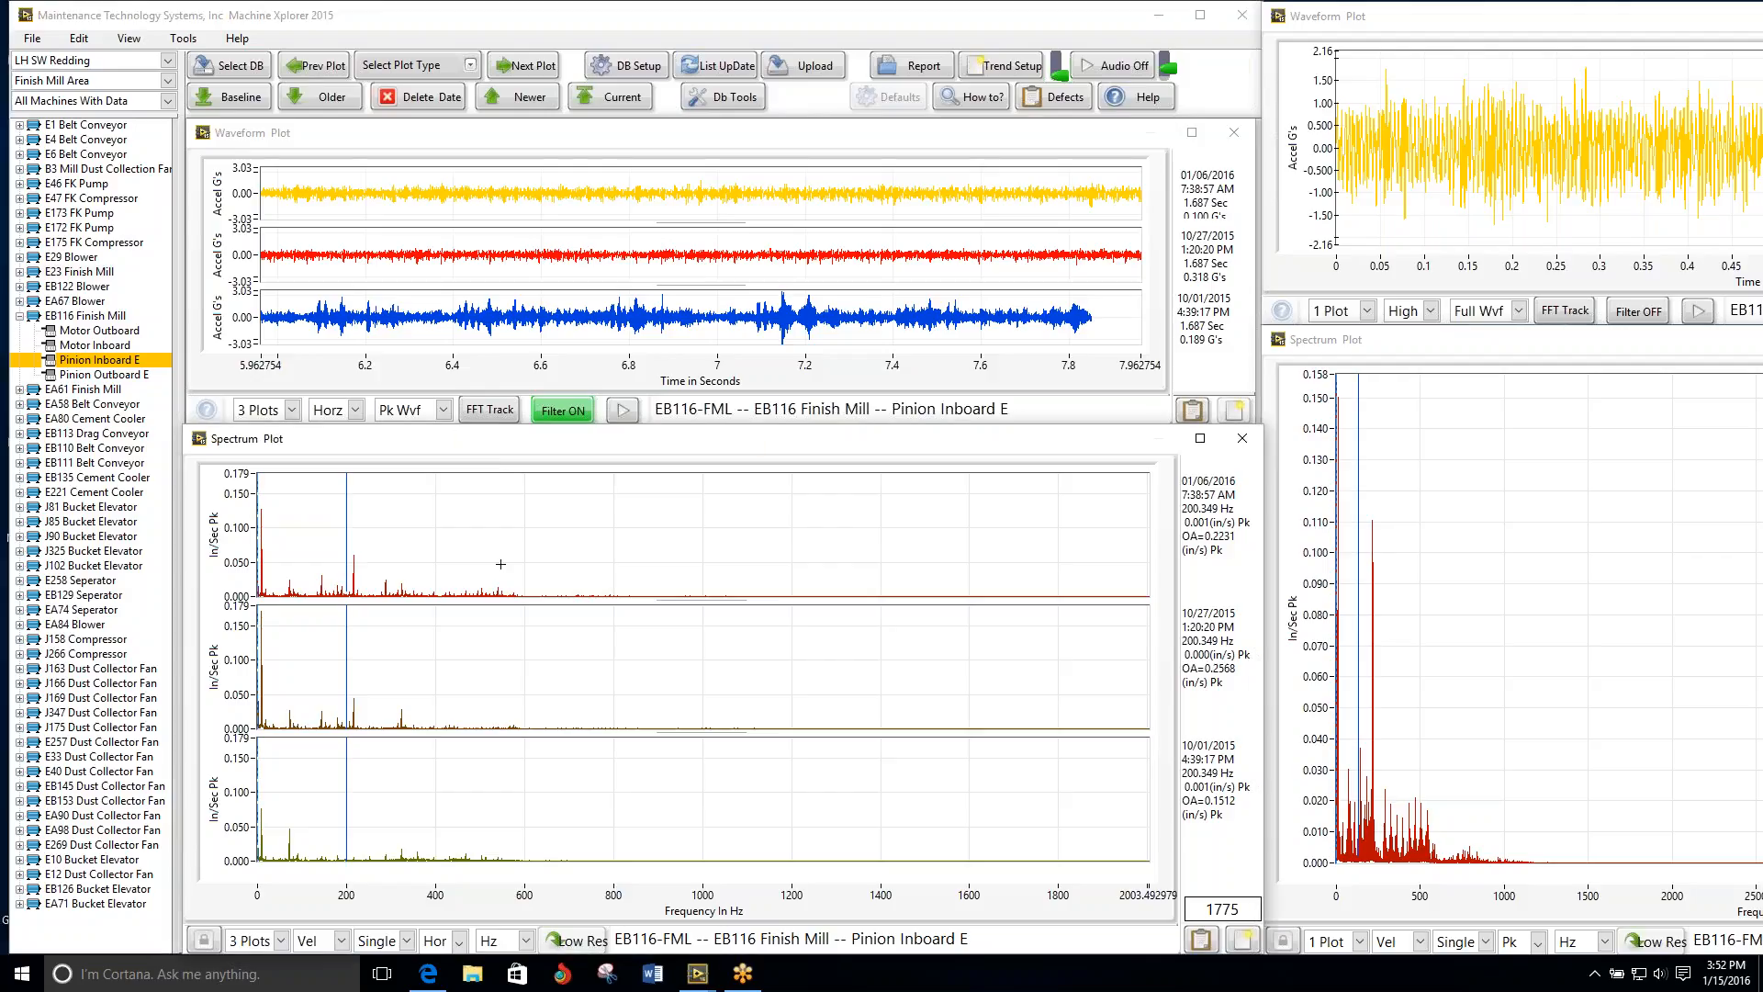
{"action": "scroll", "coordinate": [501, 565], "scroll_direction": "up", "scroll_amount": 2}
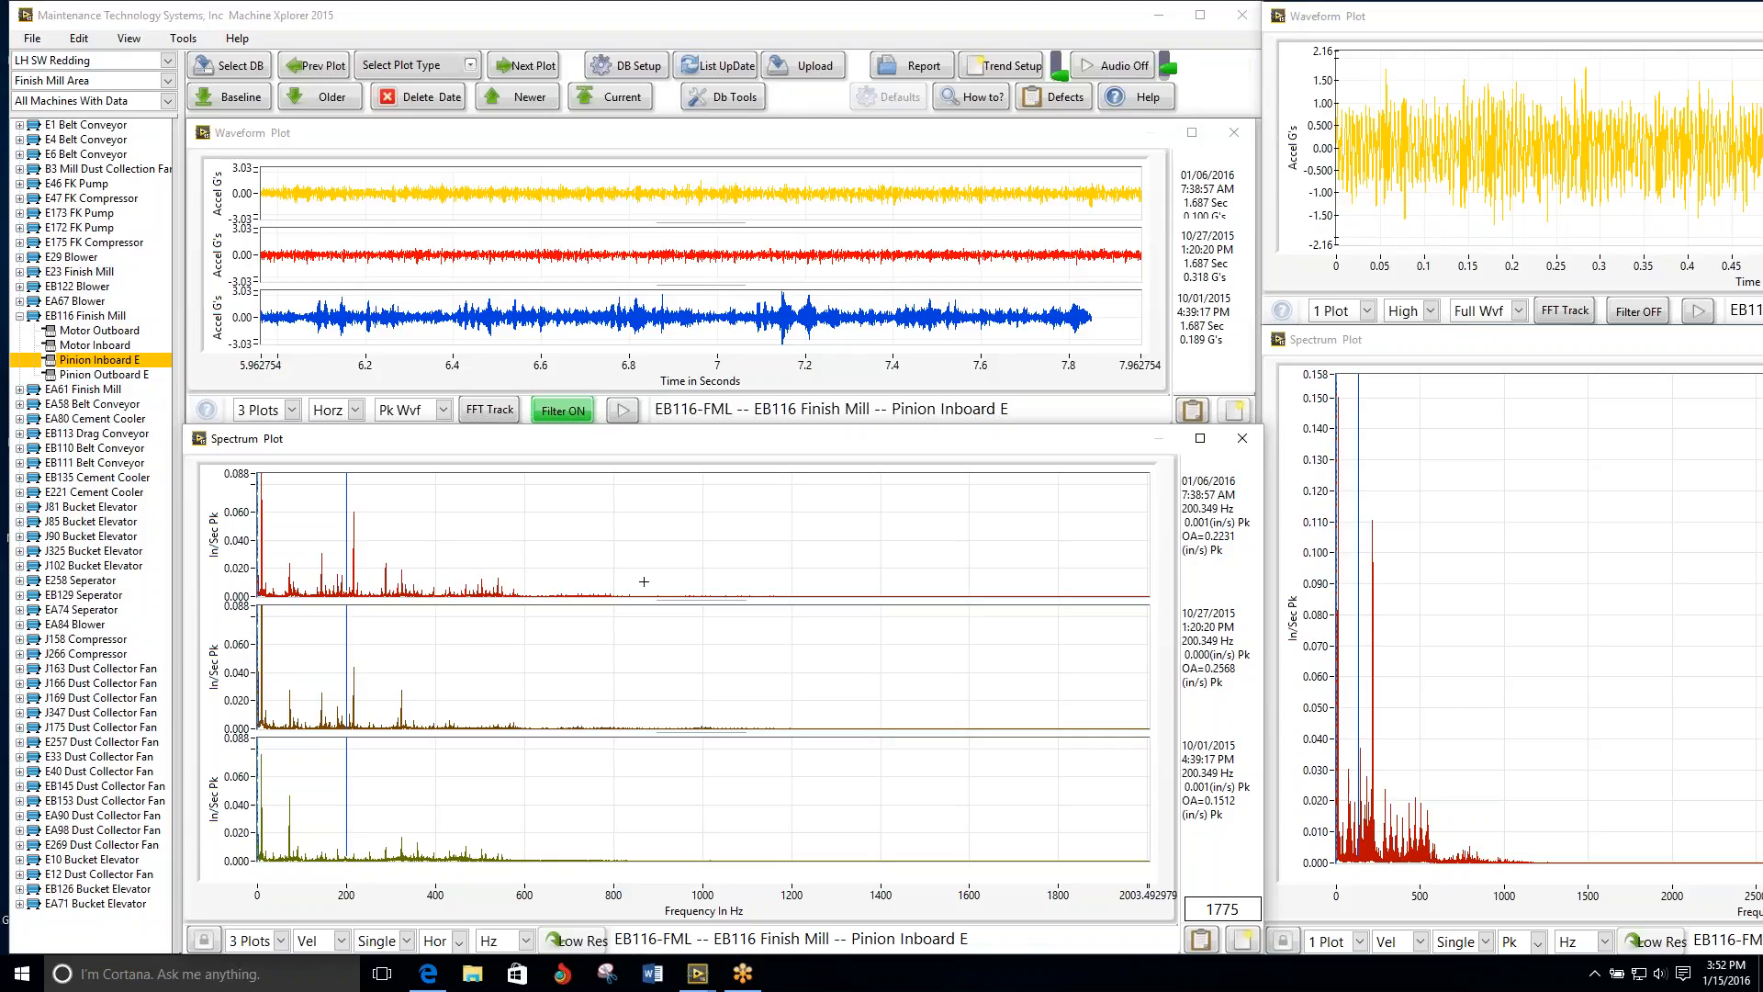
Step: Compare the EB116 Finish Mill's Pinion Inboard E and Pinion Outboard E plots and advance to the EA61 Finish Mill's Motor Inboard
{"action": "left_click", "coordinate": [528, 65]}
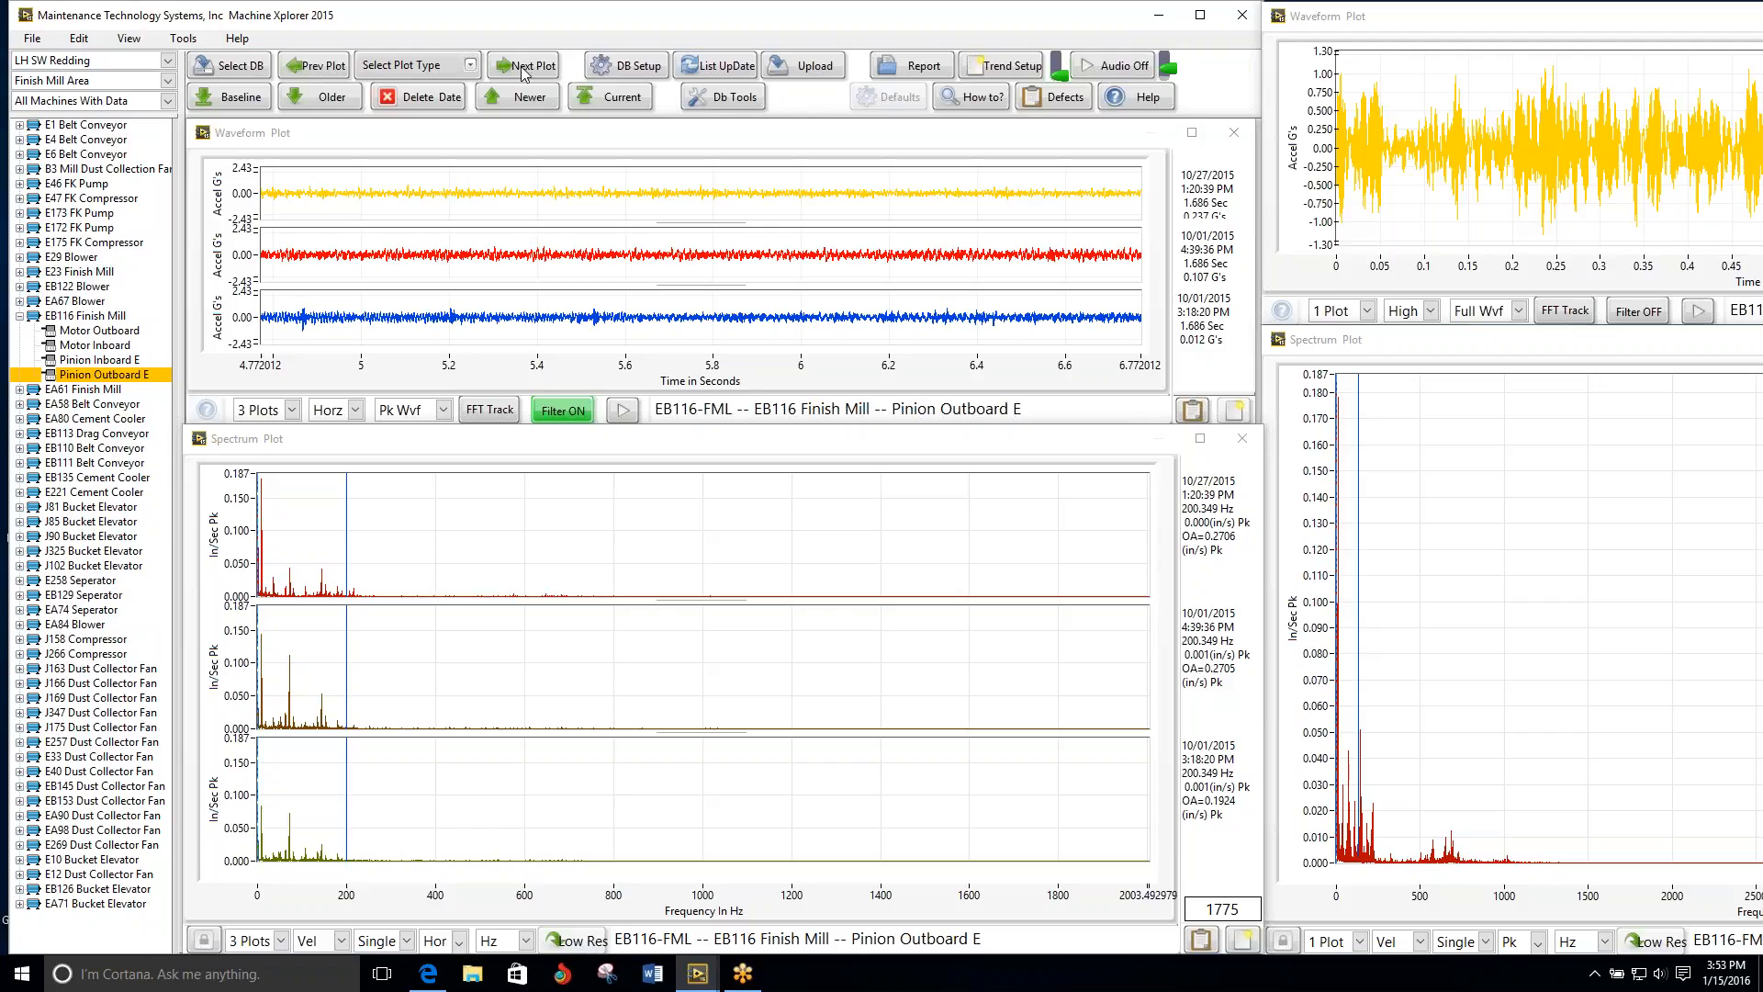
{"action": "left_click", "coordinate": [315, 66]}
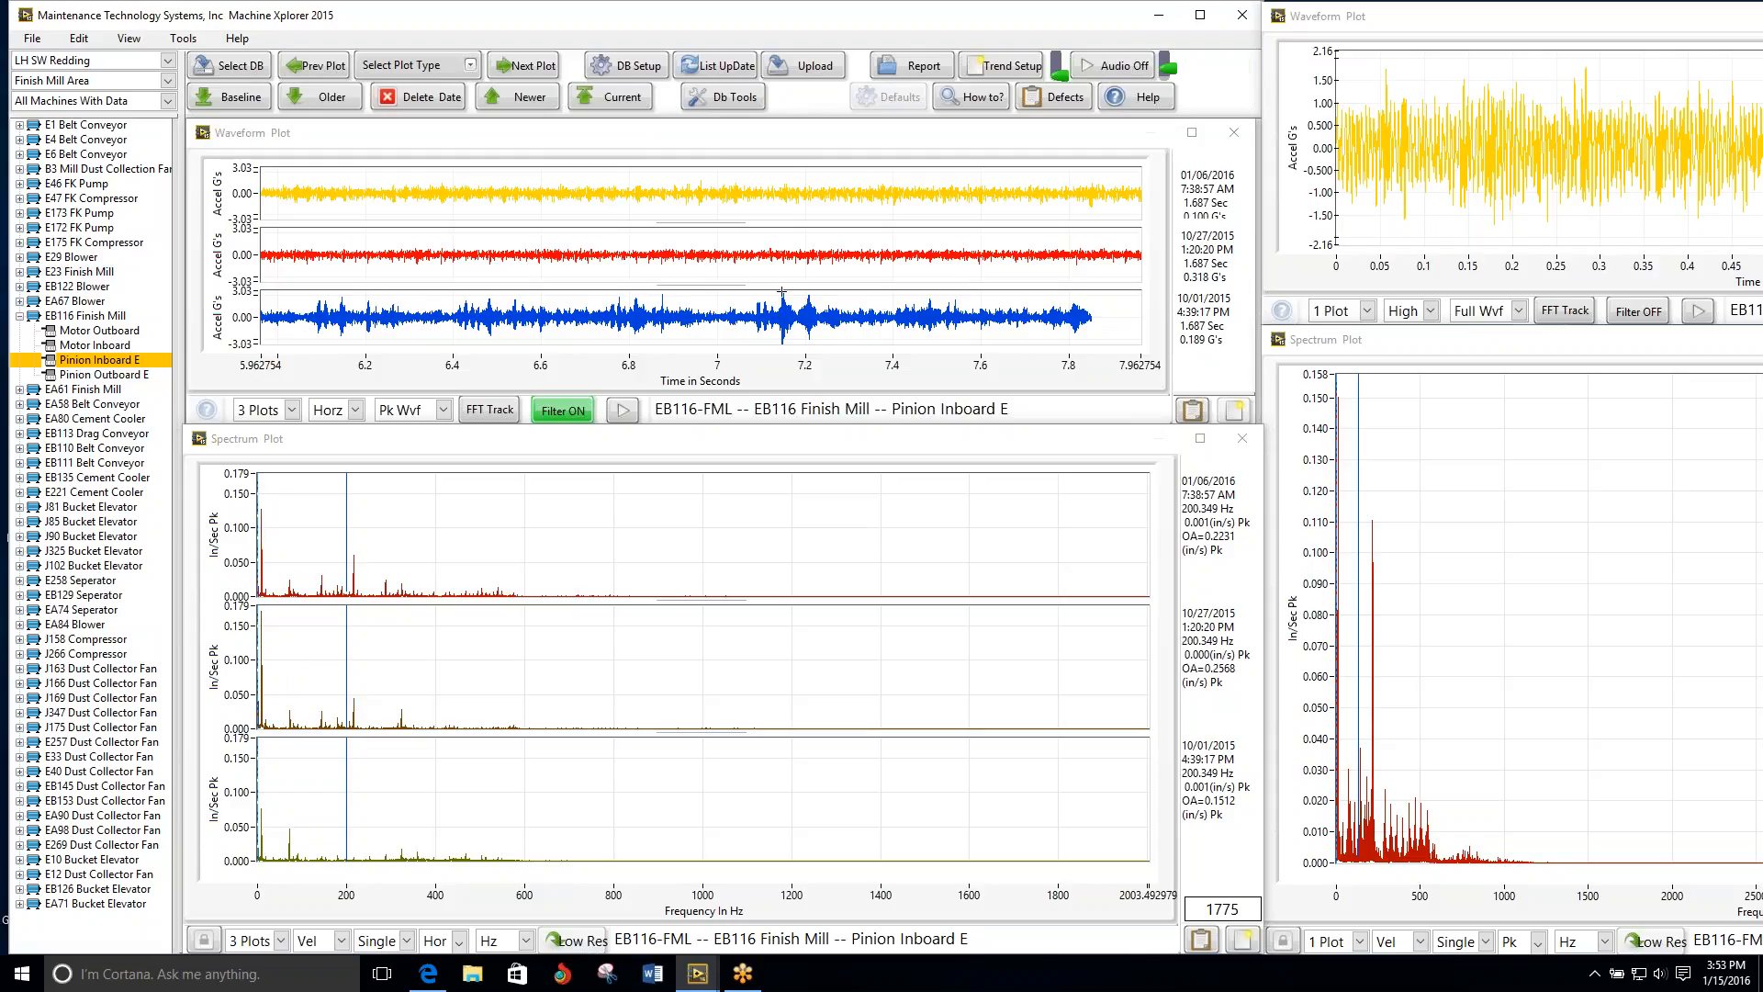
{"action": "left_click", "coordinate": [519, 69]}
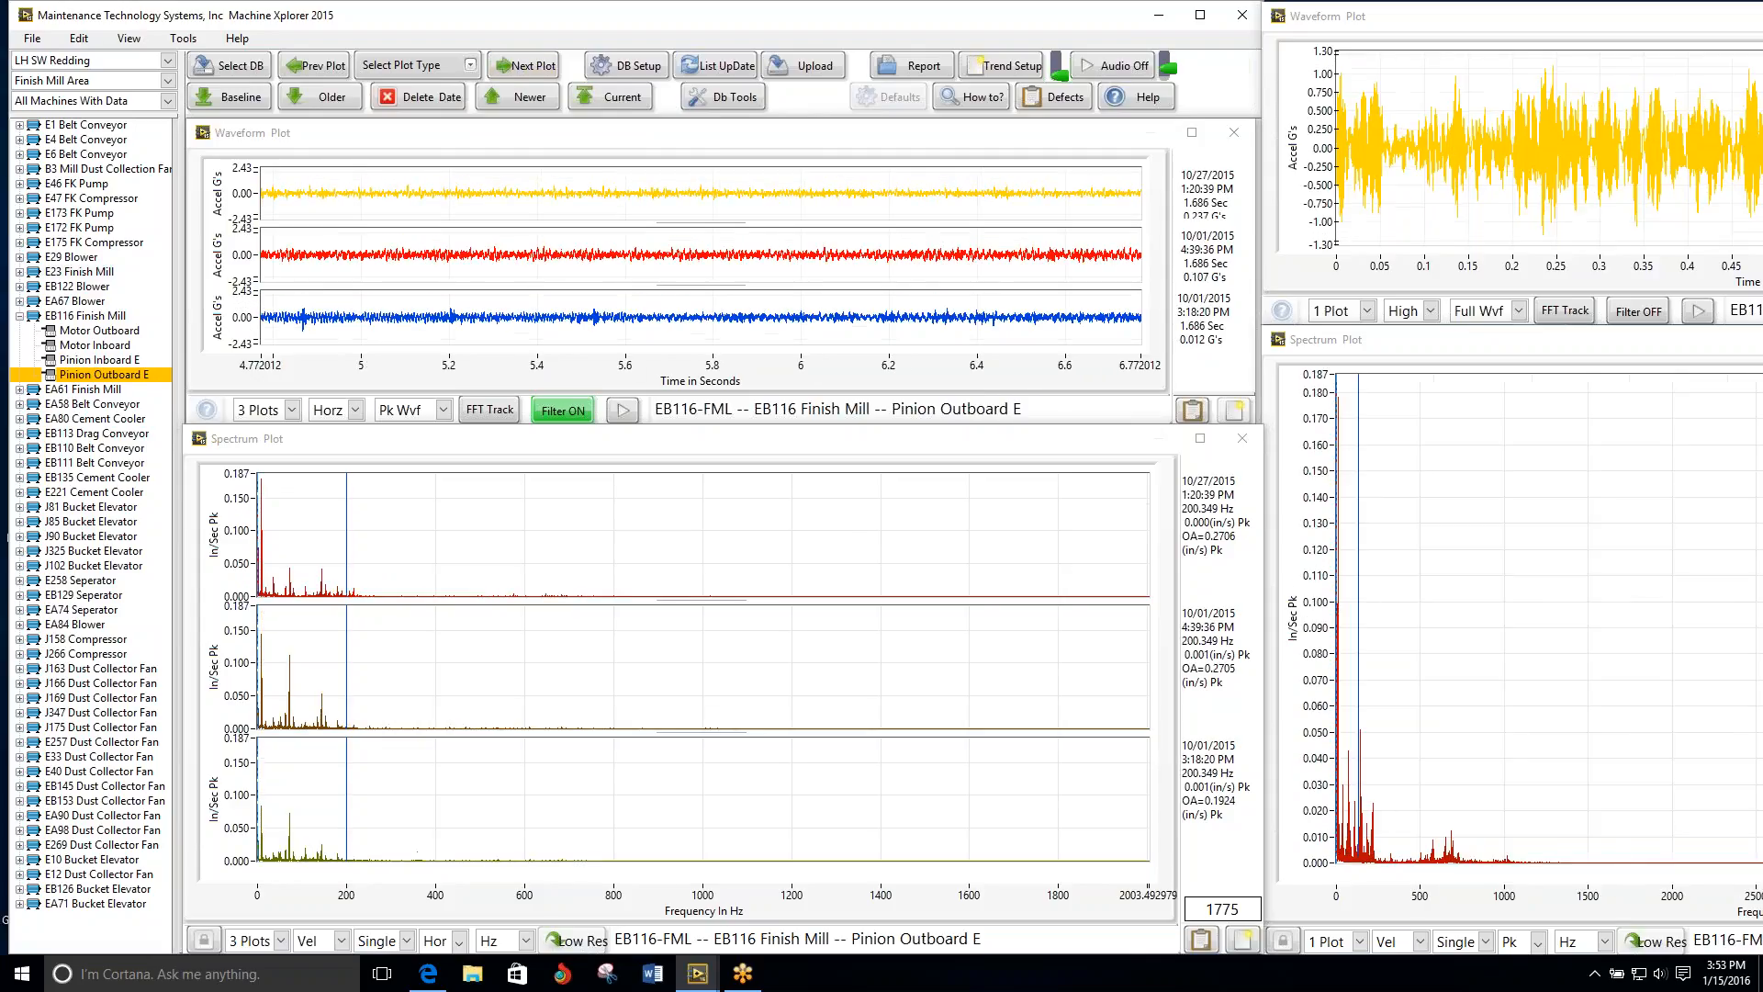
{"action": "left_click", "coordinate": [520, 67]}
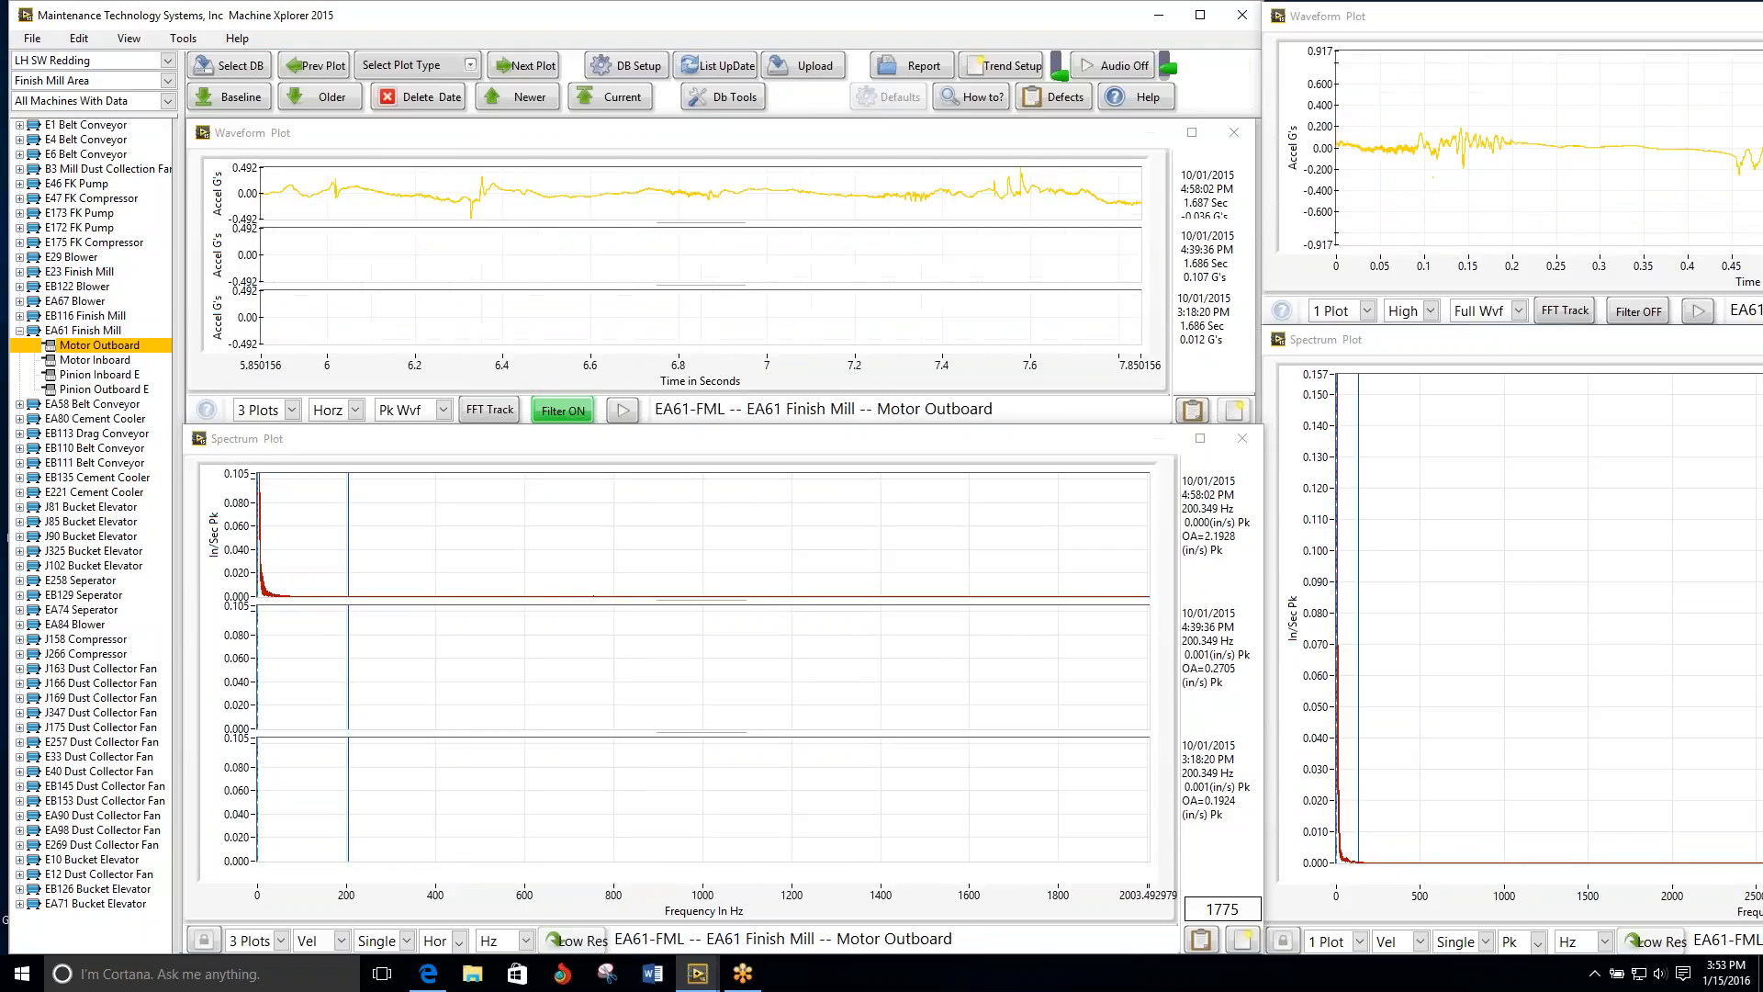
{"action": "left_click", "coordinate": [520, 66]}
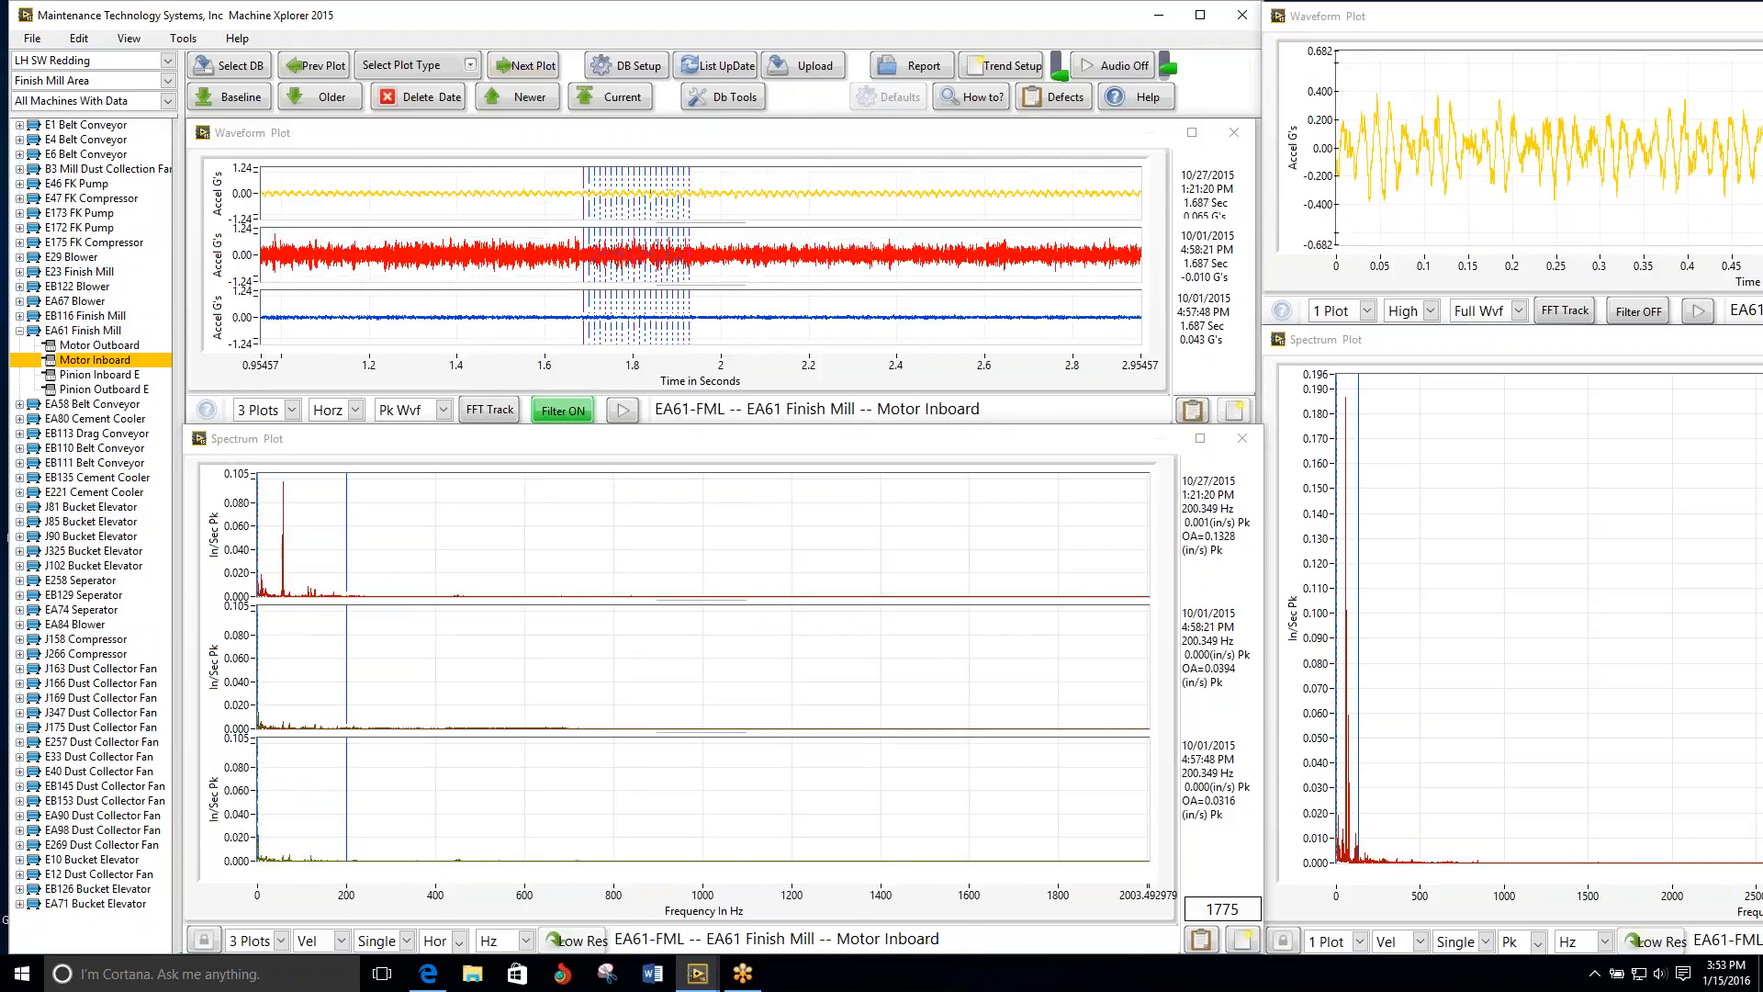
Step: Place the EA61 Motor Inboard spectrum cursor on the dominant peak, at about 59.8 Hz
{"action": "left_click", "coordinate": [347, 492]}
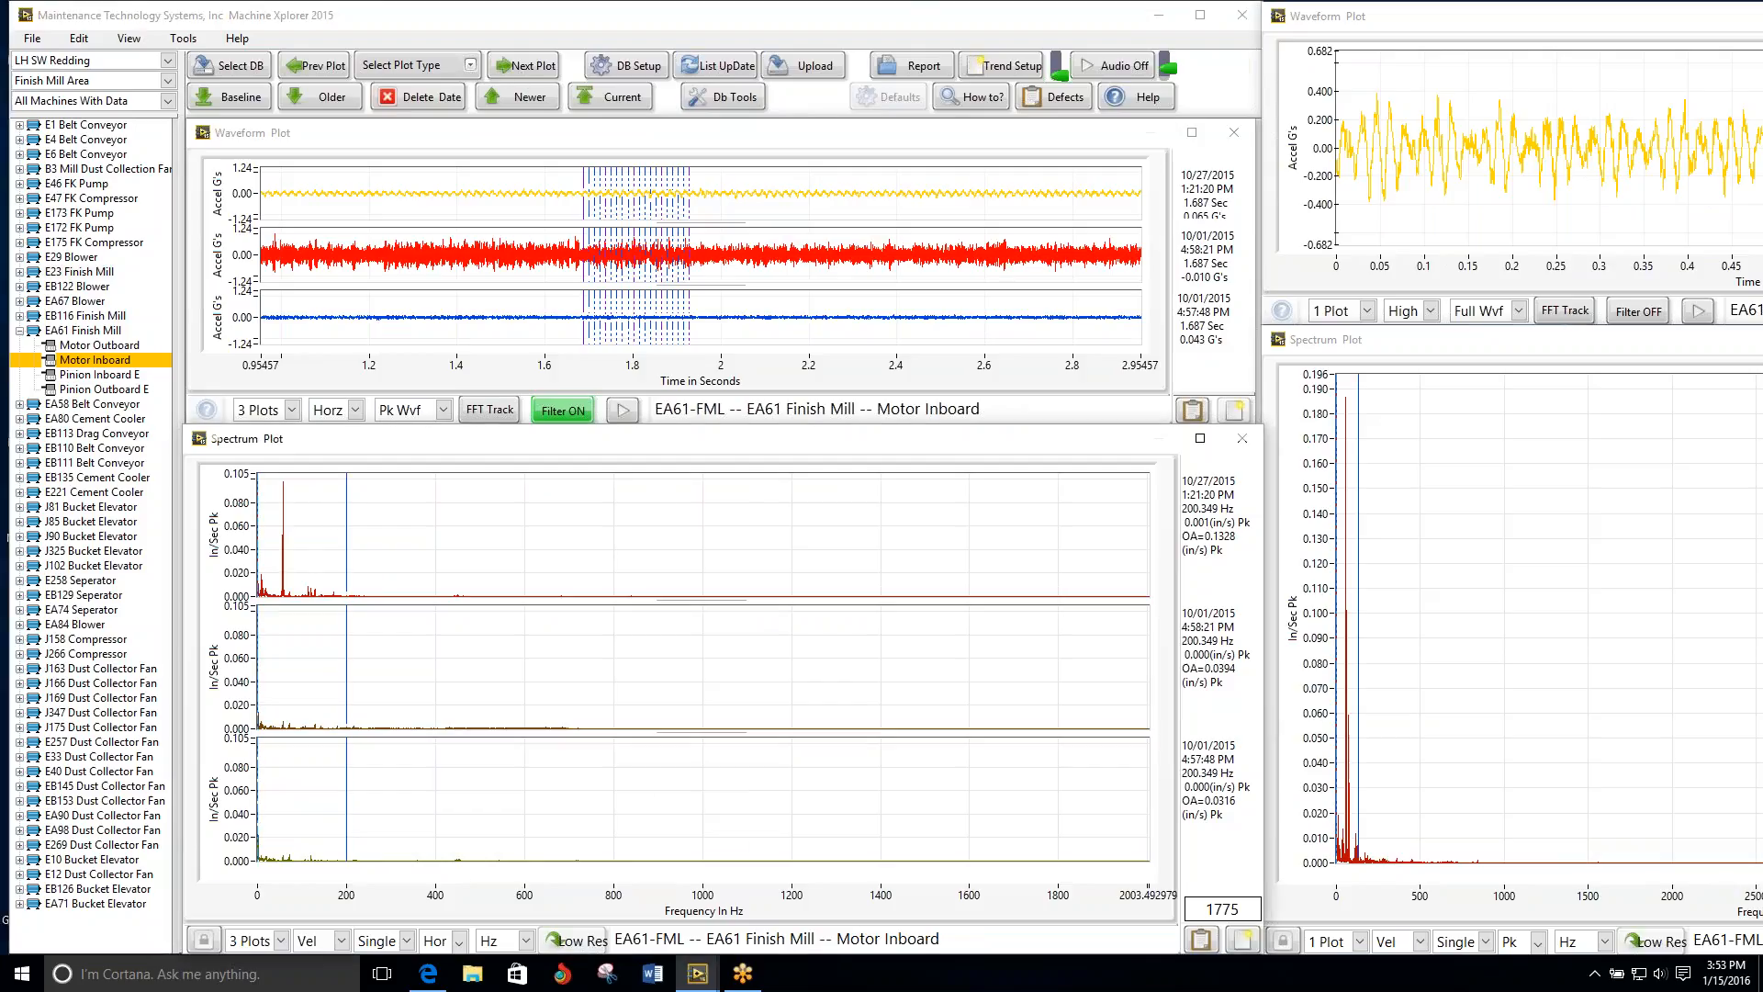
{"action": "left_click_drag", "start_coordinate": [346, 525], "coordinate": [285, 527]}
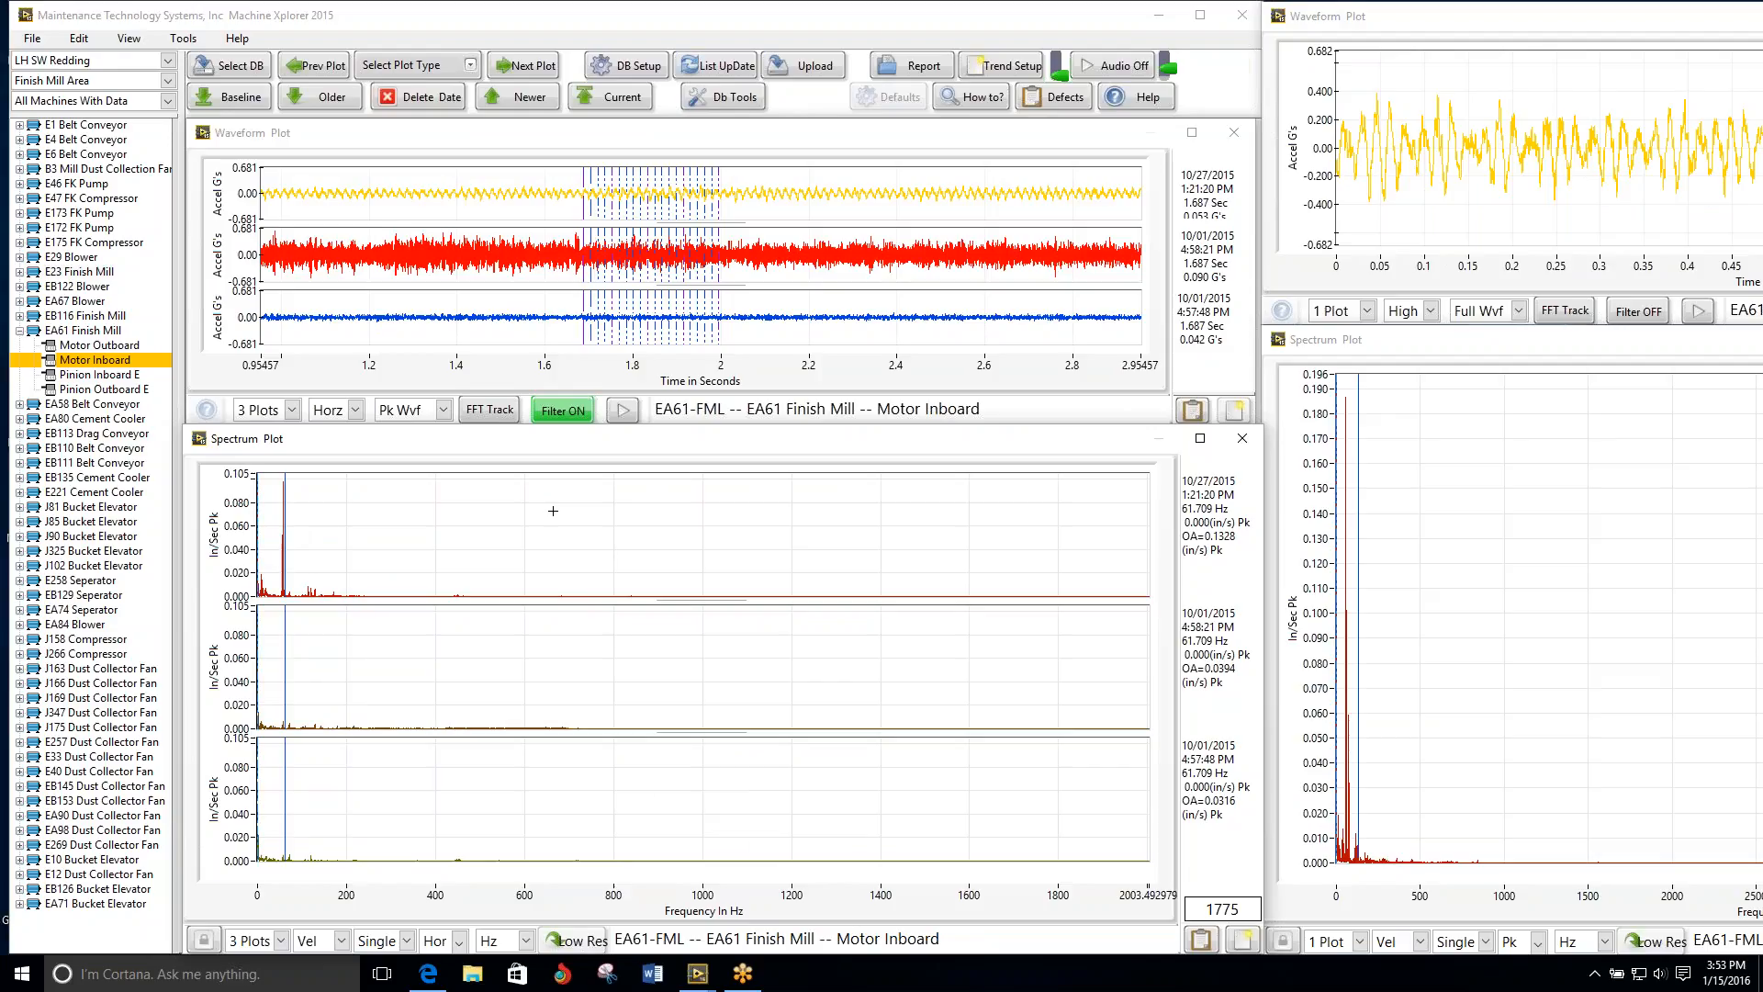
{"action": "key", "text": "Left"}
{"action": "key", "text": "Left"}
{"action": "key", "text": "Left"}
{"action": "key", "text": "Left"}
{"action": "key", "text": "Left"}
{"action": "key", "text": "Left"}
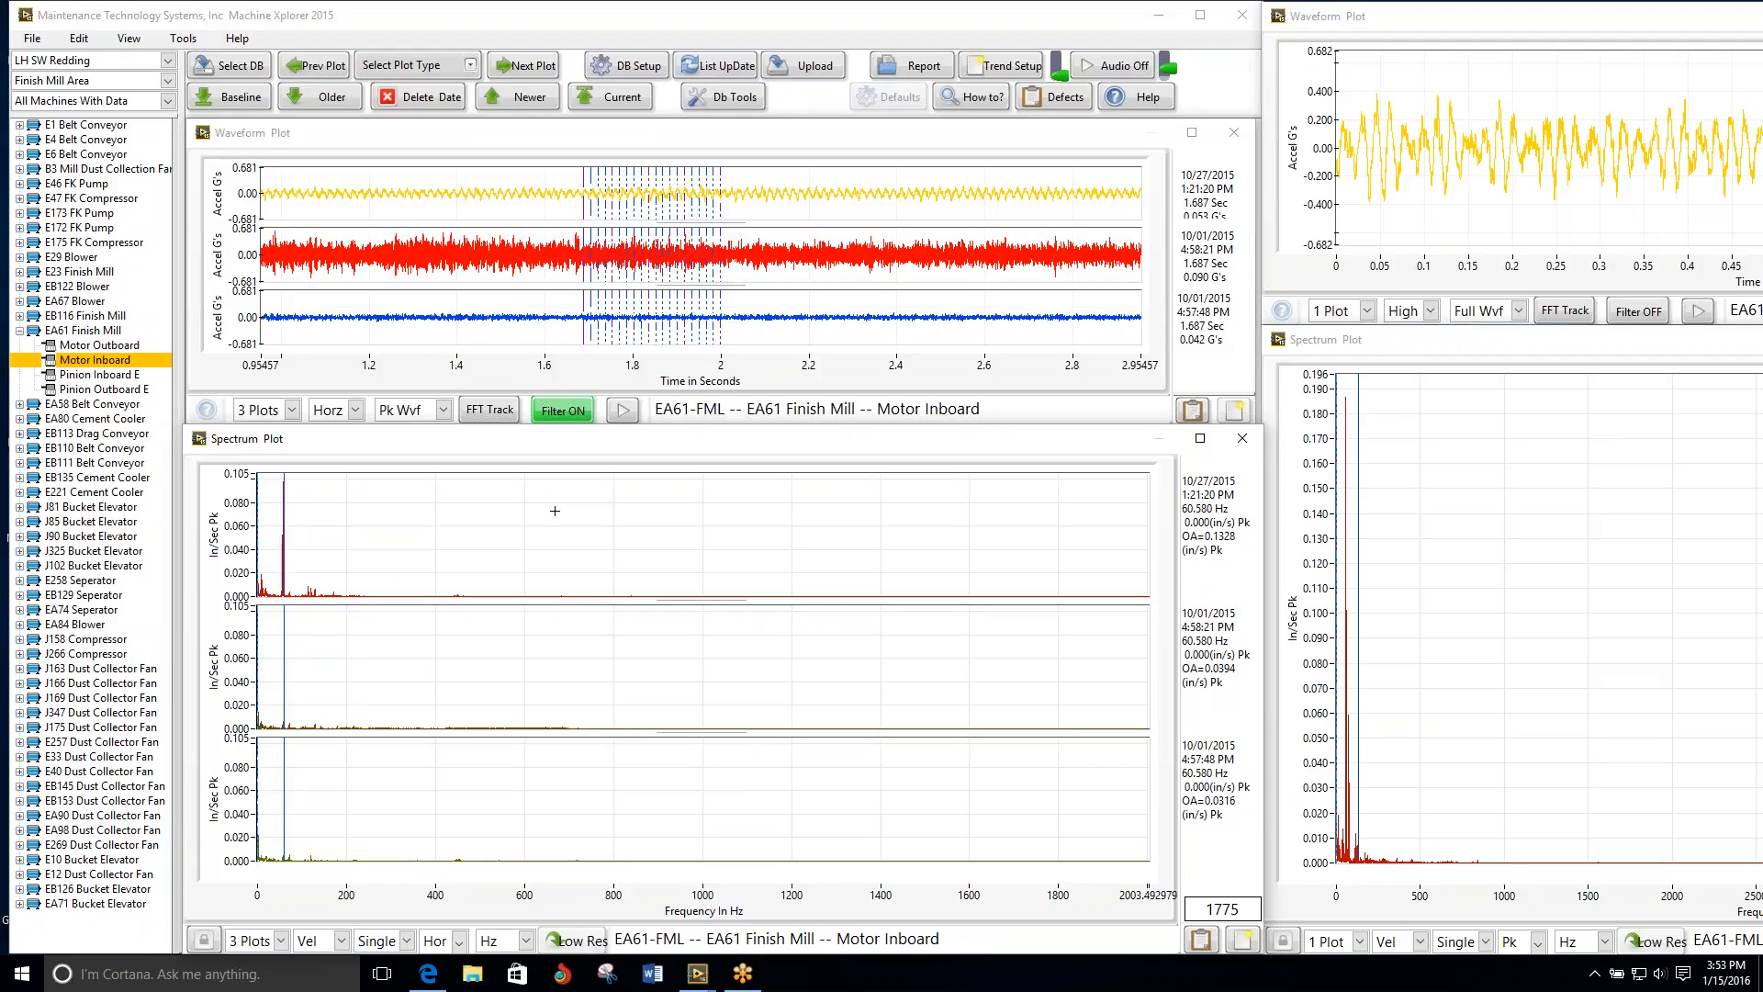
{"action": "key", "text": "Left"}
{"action": "key", "text": "Left"}
{"action": "key", "text": "Left"}
{"action": "key", "text": "Left"}
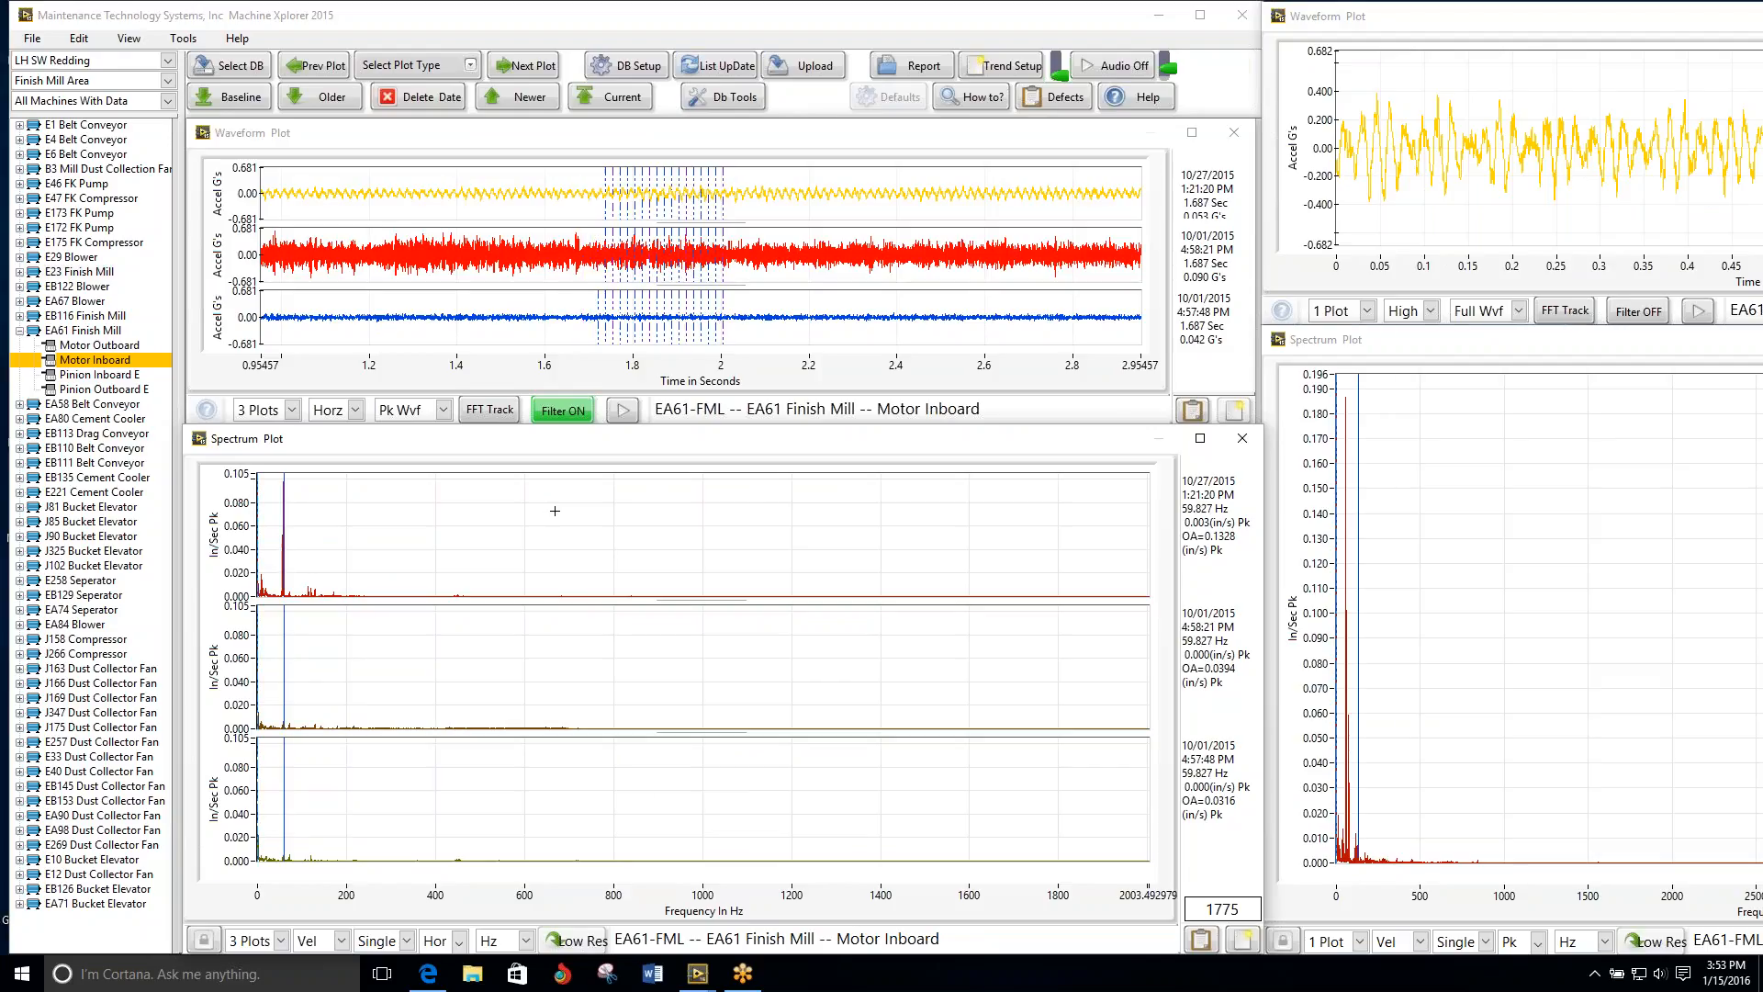
Step: Advance to the EA61 Finish Mill's Pinion Inboard E and switch the spectrum plots to Vert and on to Axial
{"action": "left_click", "coordinate": [521, 66]}
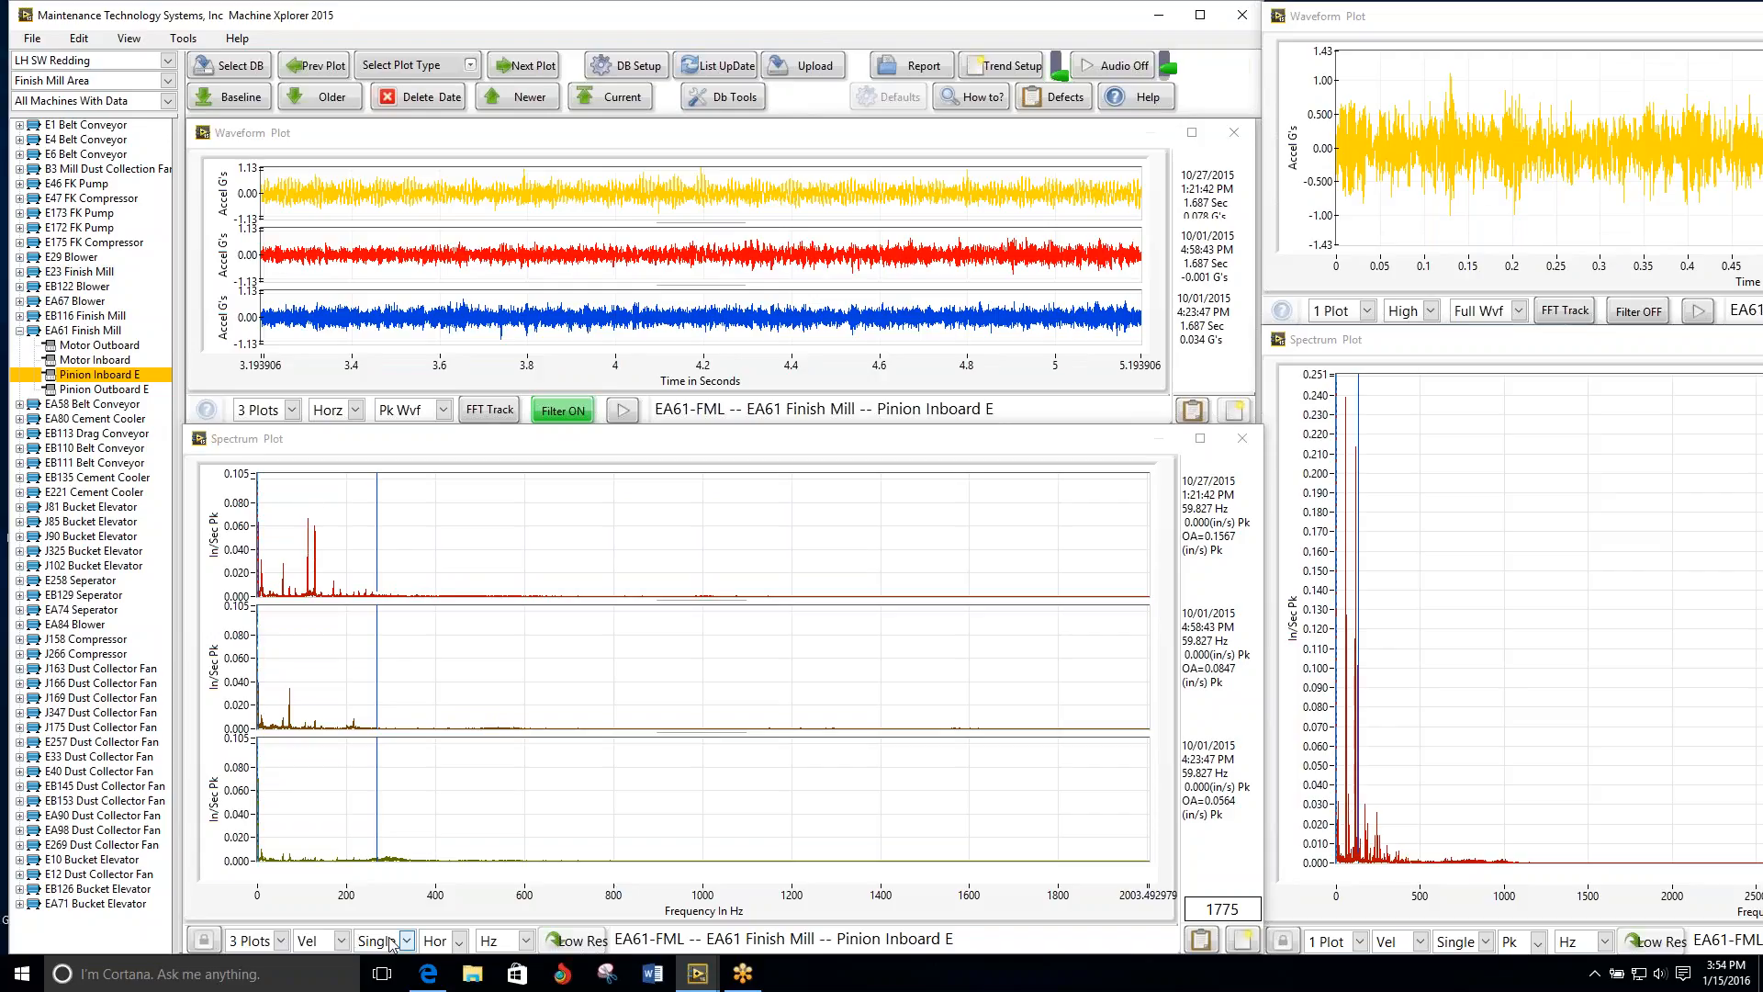
{"action": "left_click", "coordinate": [457, 942]}
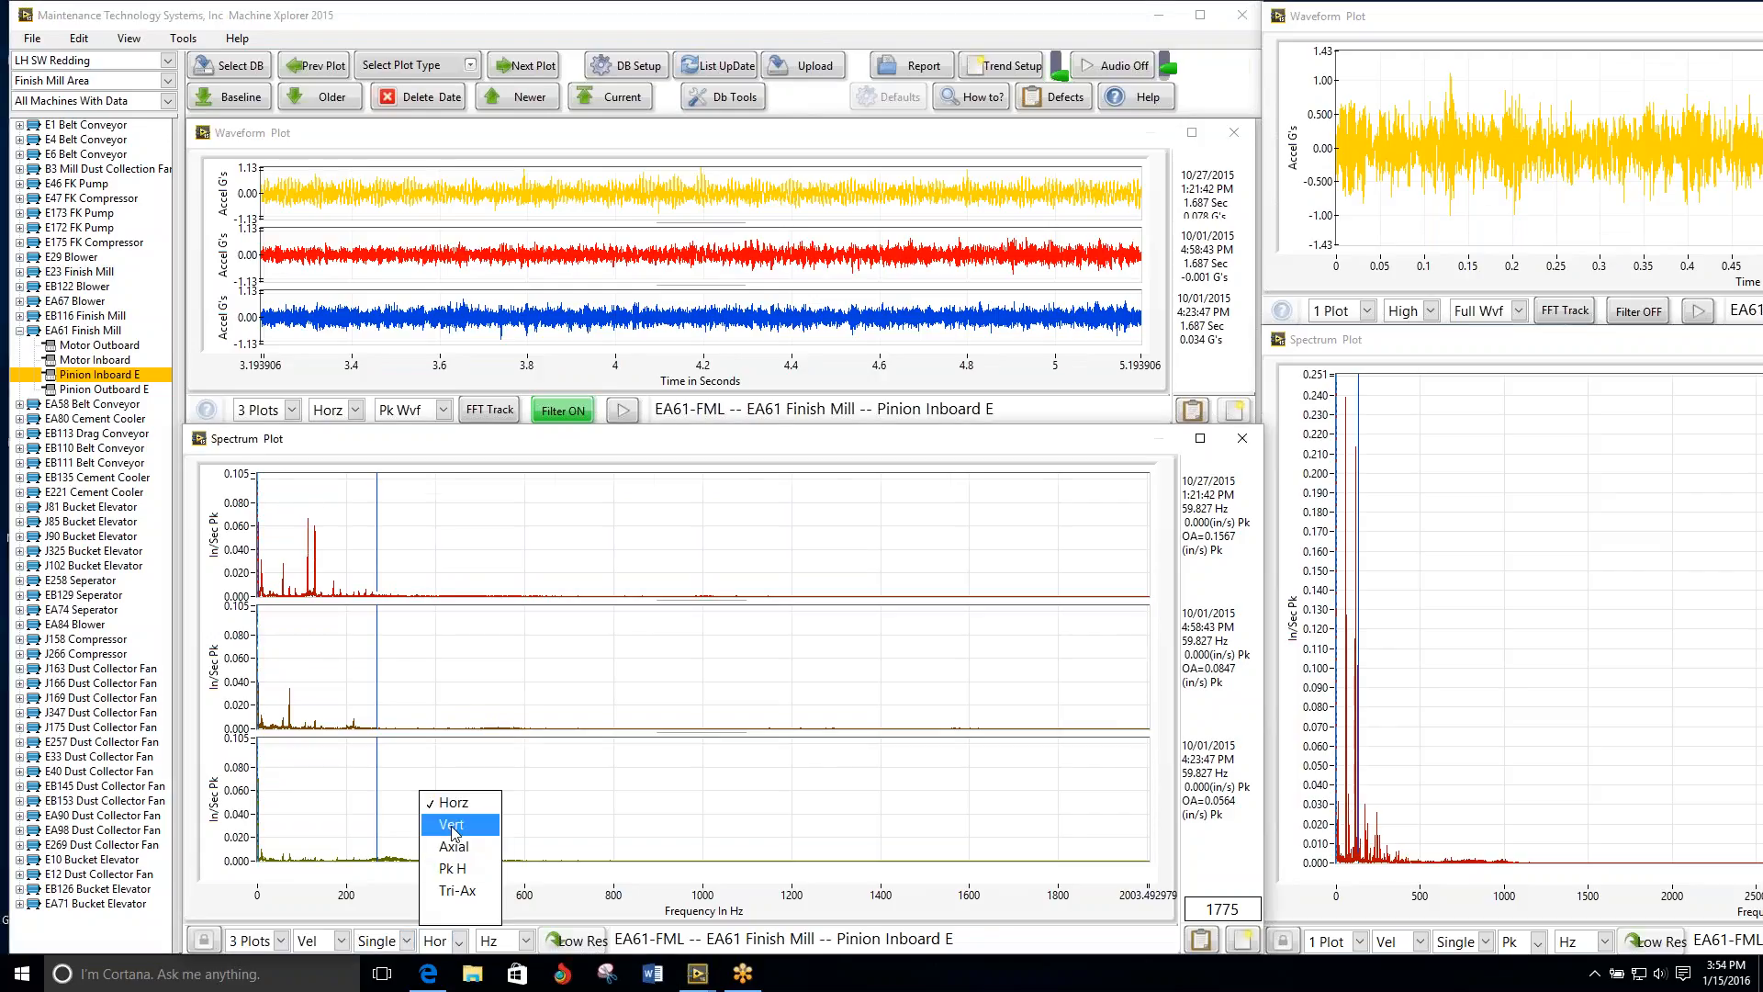
{"action": "left_click", "coordinate": [450, 824]}
{"action": "left_click", "coordinate": [457, 940]}
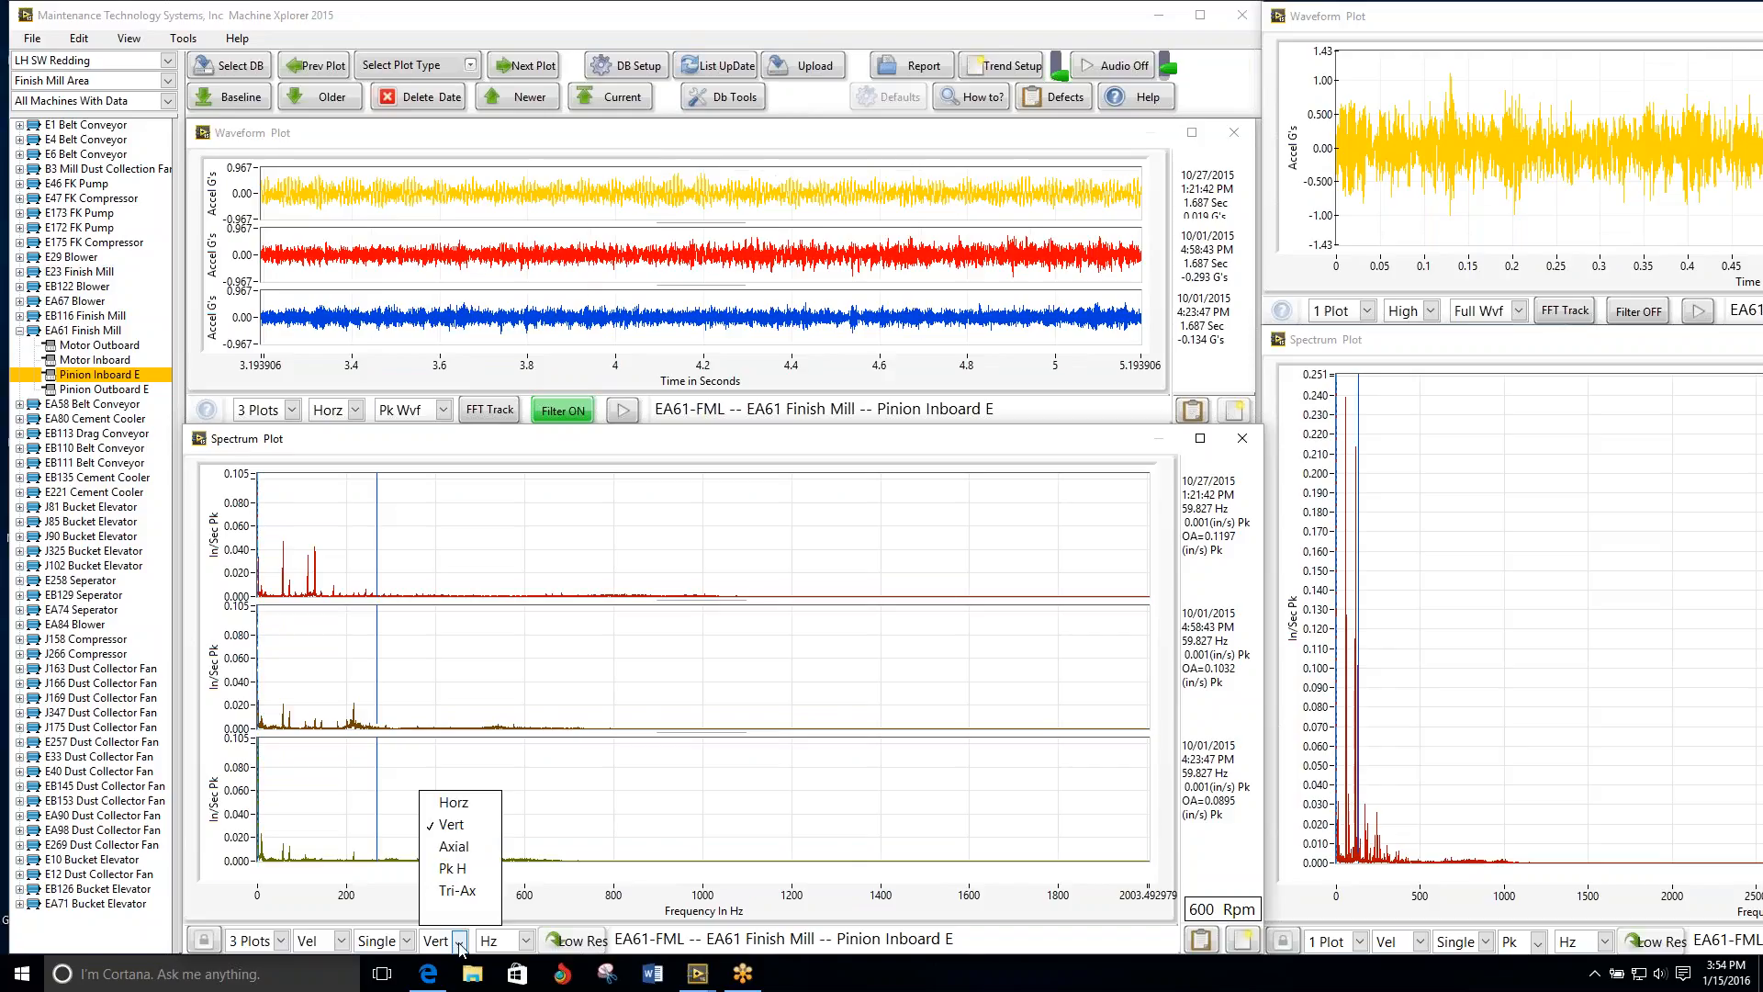
{"action": "left_click", "coordinate": [449, 846]}
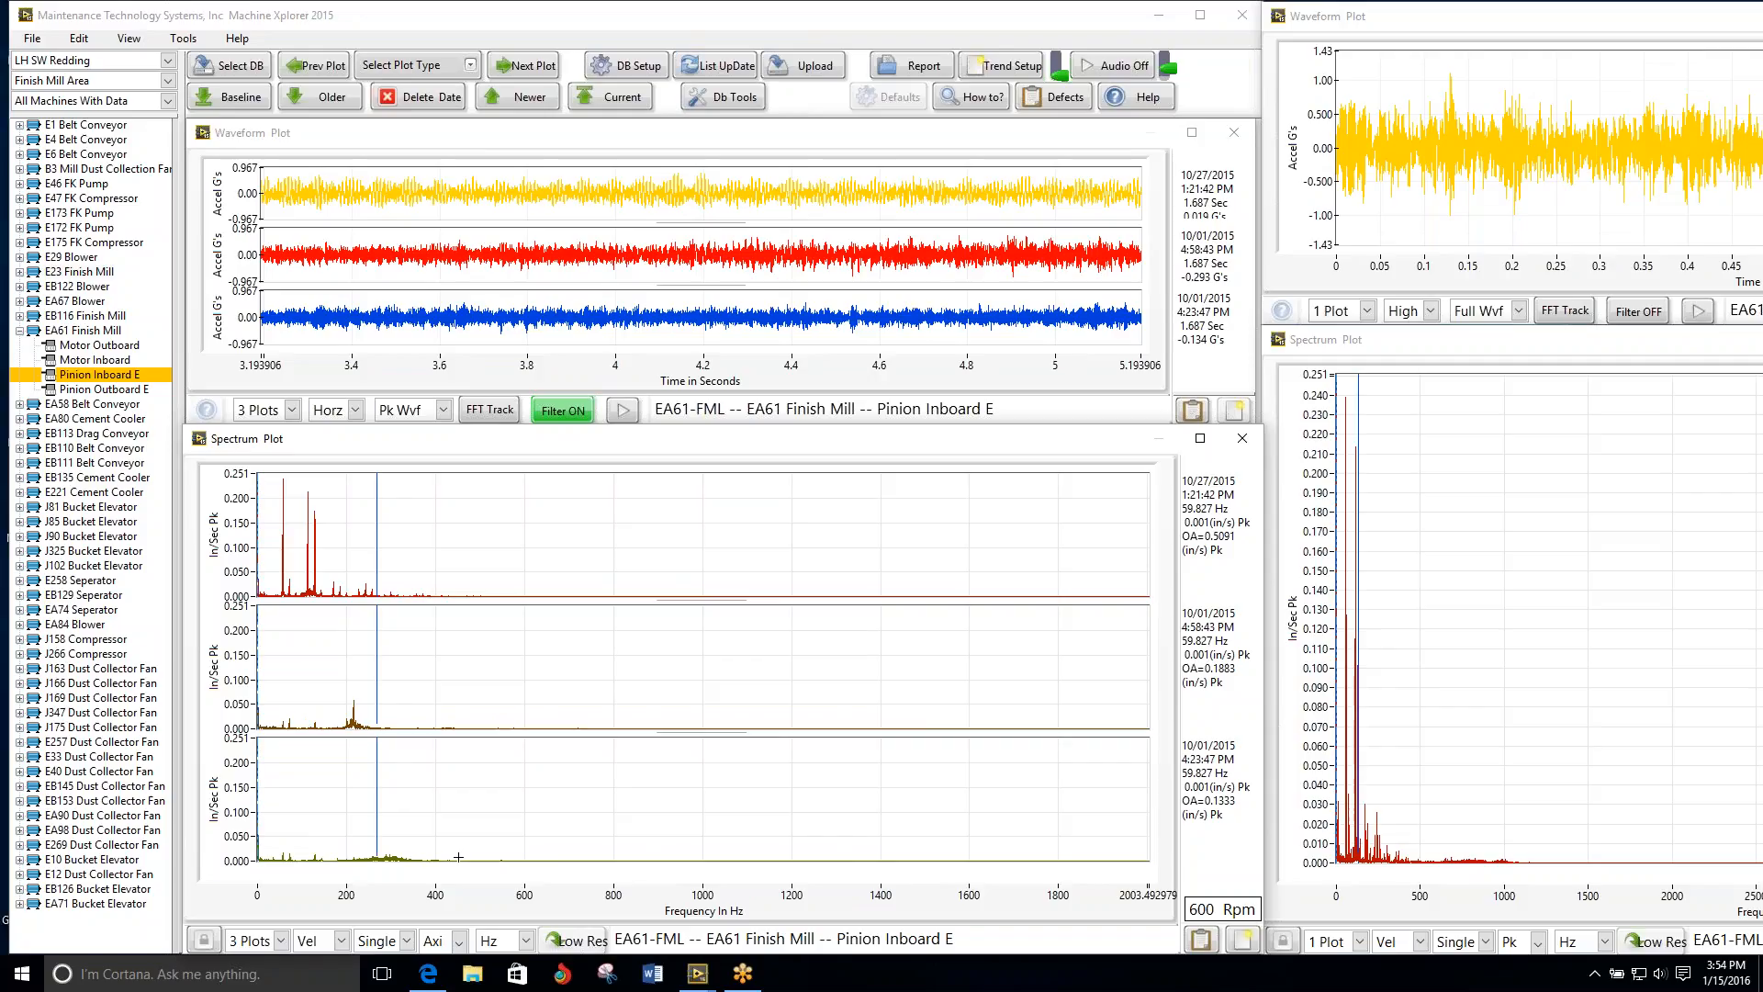
Step: Position the axial spectrum cursor on the first tall peak at about 57 Hz and change it to a harmonic cursor
{"action": "left_click_drag", "start_coordinate": [373, 562], "coordinate": [279, 559]}
{"action": "key", "text": "Right"}
{"action": "key", "text": "Right"}
{"action": "key", "text": "Right"}
{"action": "key", "text": "Right"}
{"action": "key", "text": "Right"}
{"action": "key", "text": "Right"}
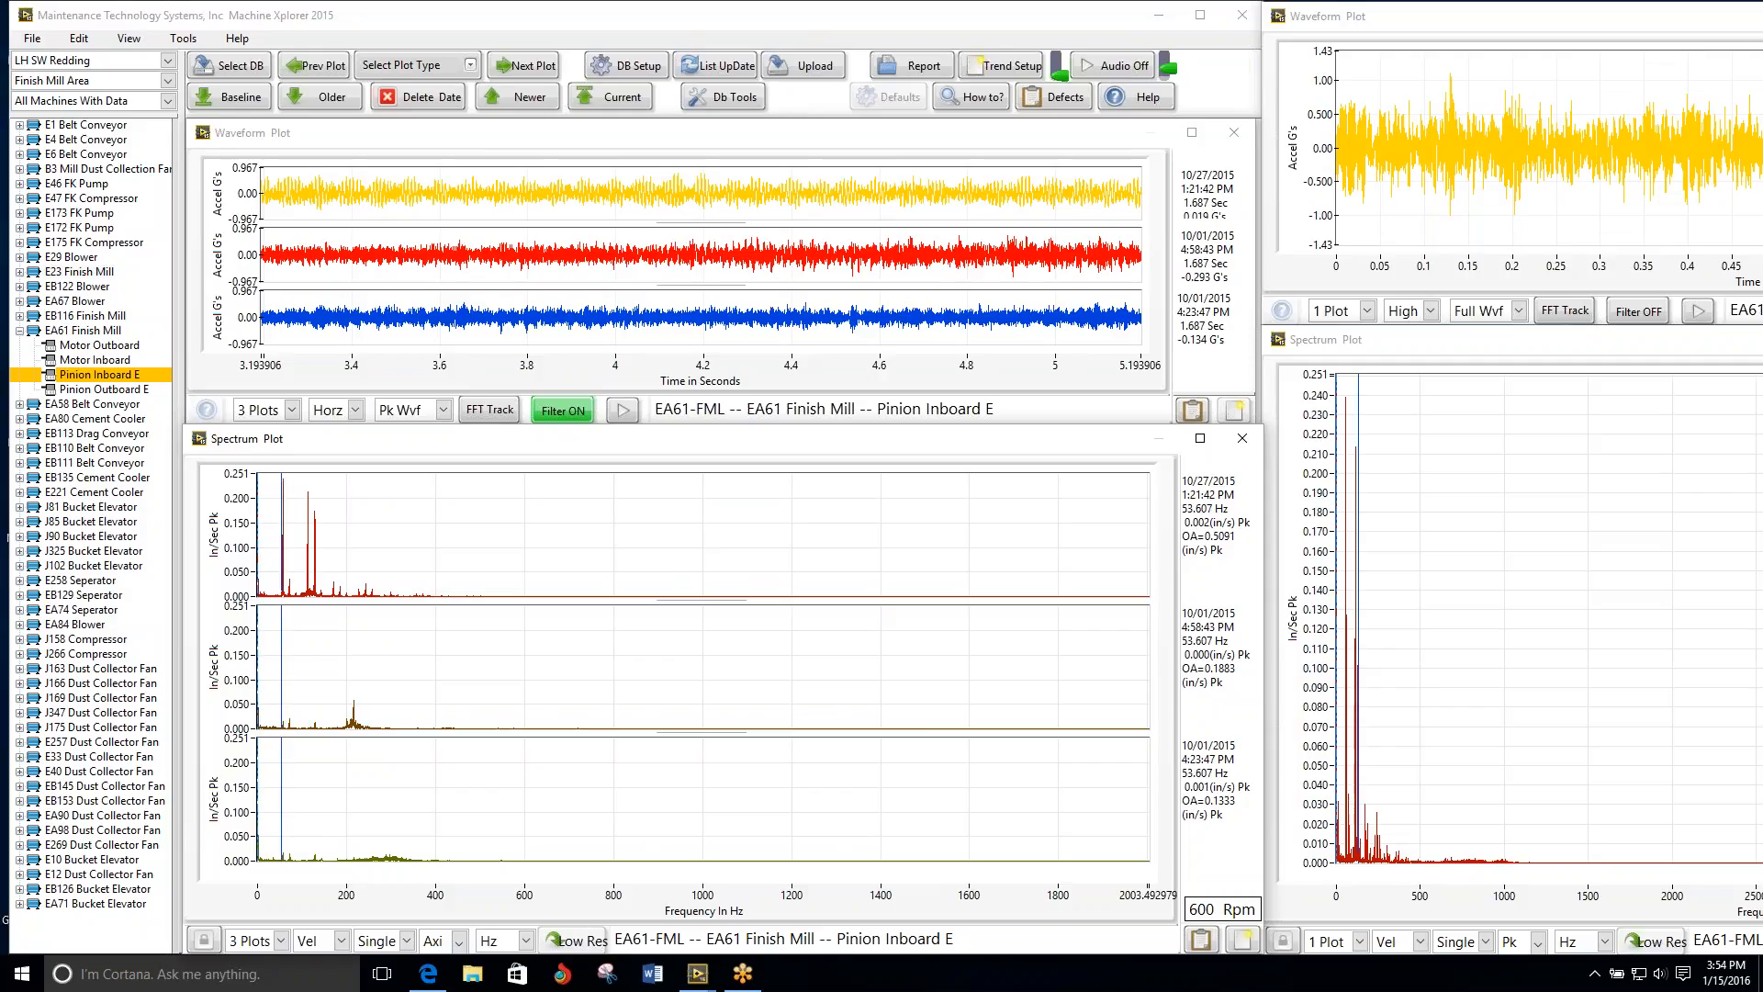
{"action": "key", "text": "Right"}
{"action": "key", "text": "Right"}
{"action": "key", "text": "Right"}
{"action": "key", "text": "Right"}
{"action": "key", "text": "Right"}
{"action": "key", "text": "Right"}
{"action": "key", "text": "Right"}
{"action": "key", "text": "Right"}
{"action": "key", "text": "Right"}
{"action": "key", "text": "Right"}
{"action": "key", "text": "Right"}
{"action": "key", "text": "Right"}
{"action": "key", "text": "Right"}
{"action": "key", "text": "Right"}
{"action": "key", "text": "Right"}
{"action": "key", "text": "Right"}
{"action": "key", "text": "Right"}
{"action": "key", "text": "Right"}
{"action": "key", "text": "Right"}
{"action": "key", "text": "Right"}
{"action": "key", "text": "Right"}
{"action": "key", "text": "Right"}
{"action": "key", "text": "Right"}
{"action": "key", "text": "Right"}
{"action": "key", "text": "Left"}
{"action": "key", "text": "Left"}
{"action": "key", "text": "Left"}
{"action": "key", "text": "Left"}
{"action": "key", "text": "Left"}
{"action": "key", "text": "Left"}
{"action": "left_click", "coordinate": [406, 940]}
{"action": "left_click", "coordinate": [405, 896]}
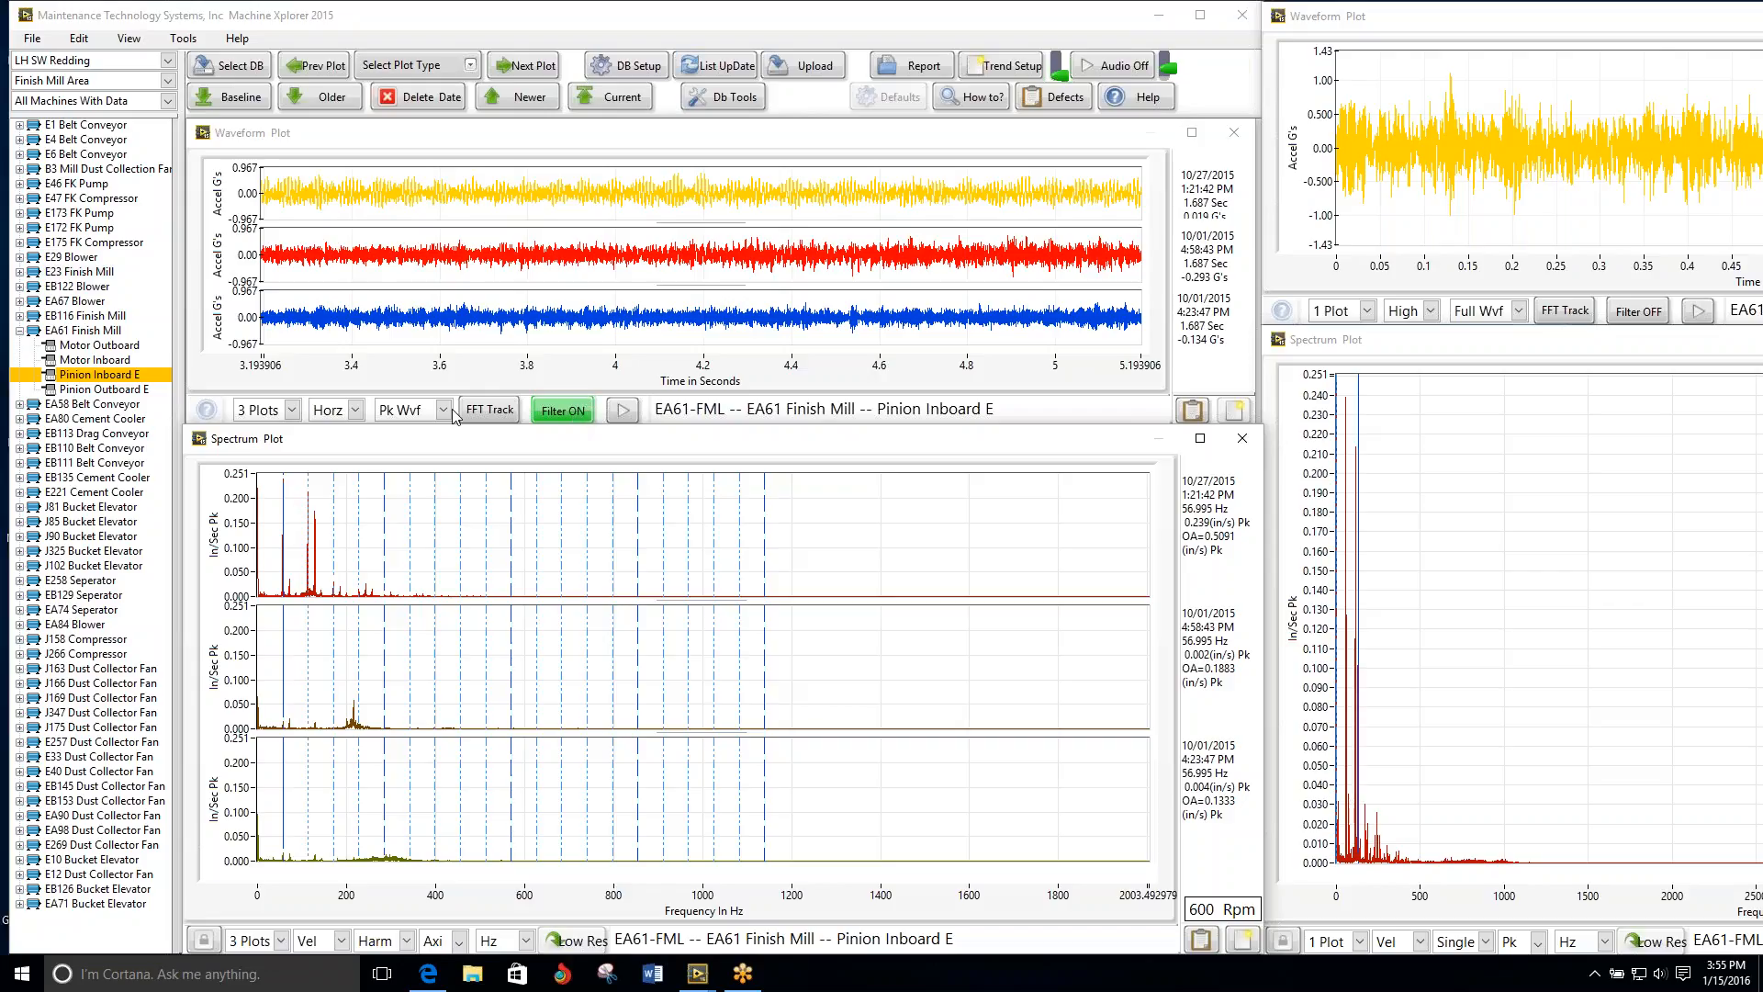
Step: Switch the Pinion Inboard E multi-date waveform plots from horizontal to Axial
{"action": "left_click", "coordinate": [356, 411]}
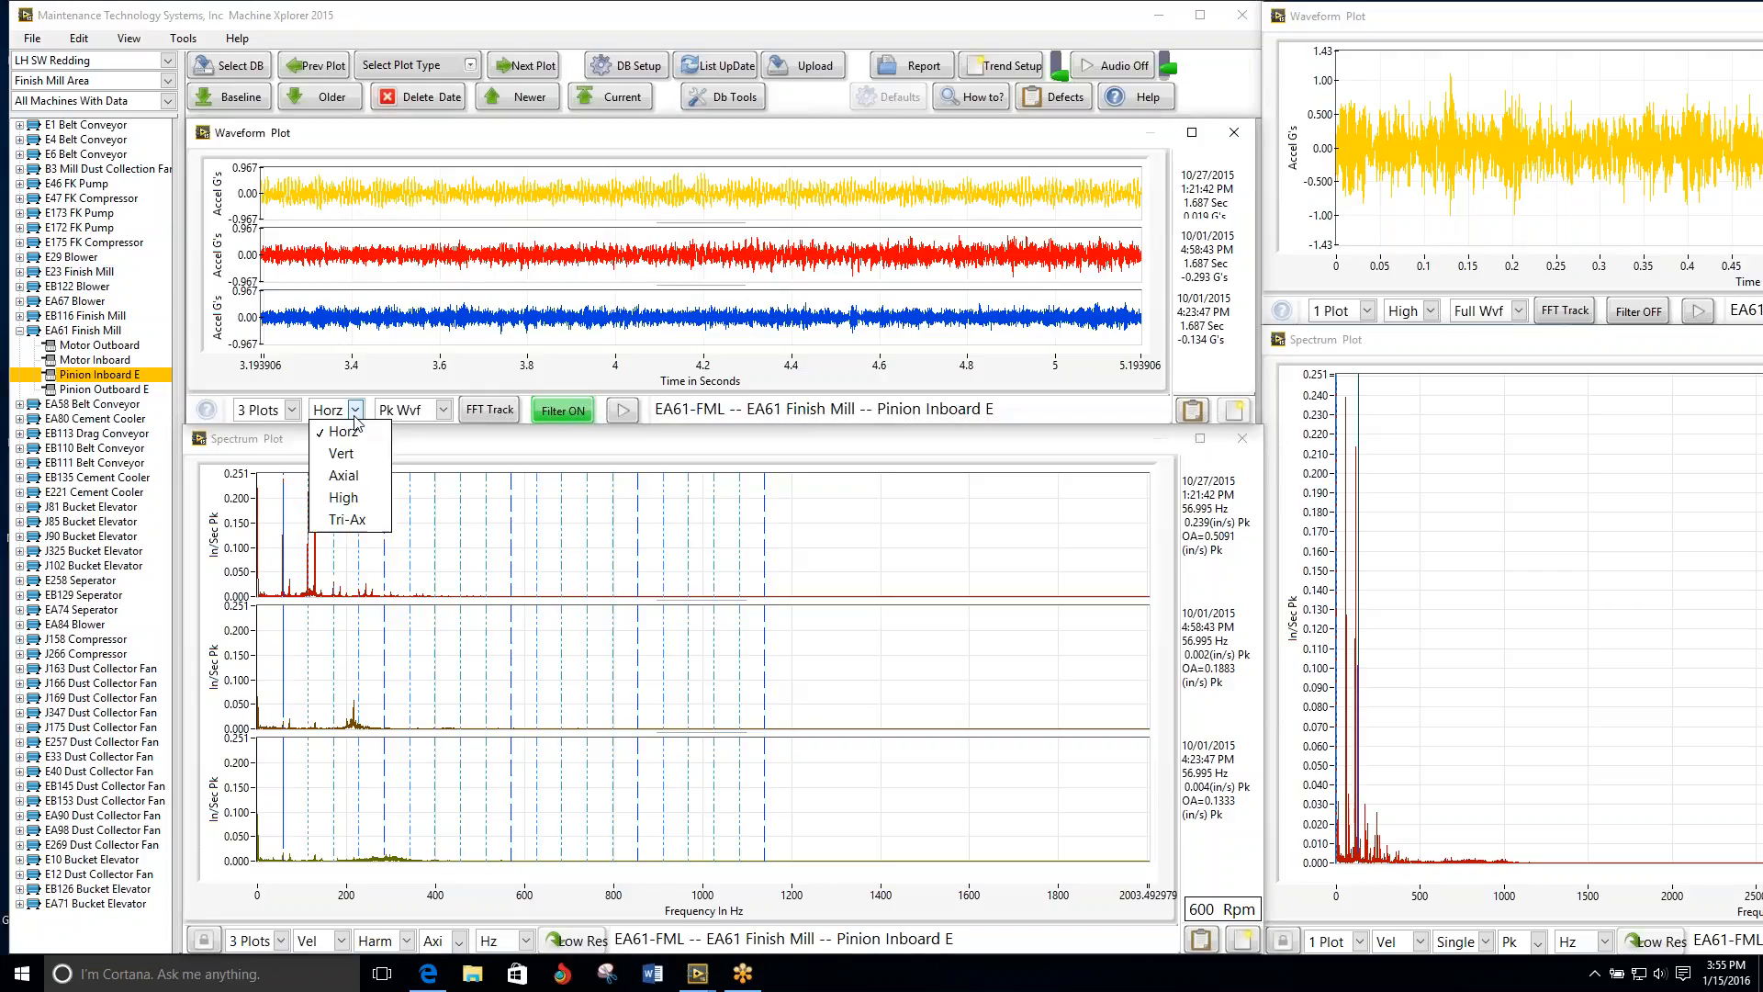
{"action": "left_click", "coordinate": [358, 474]}
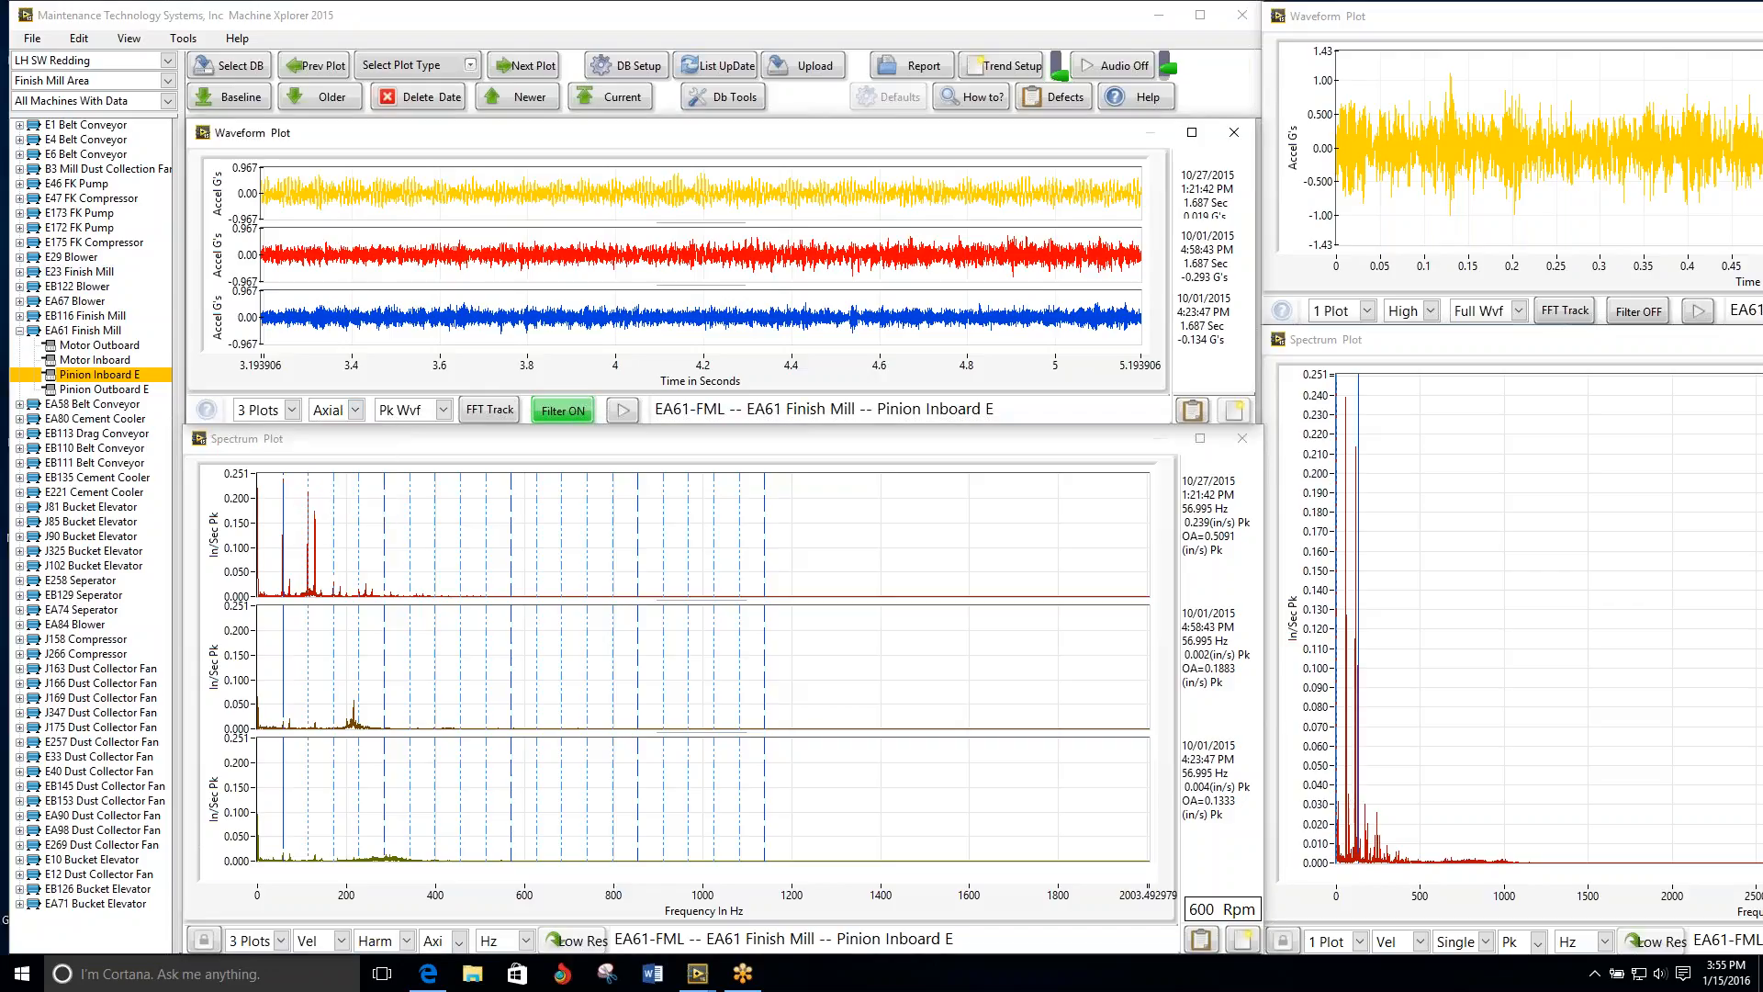
{"action": "left_click", "coordinate": [424, 455]}
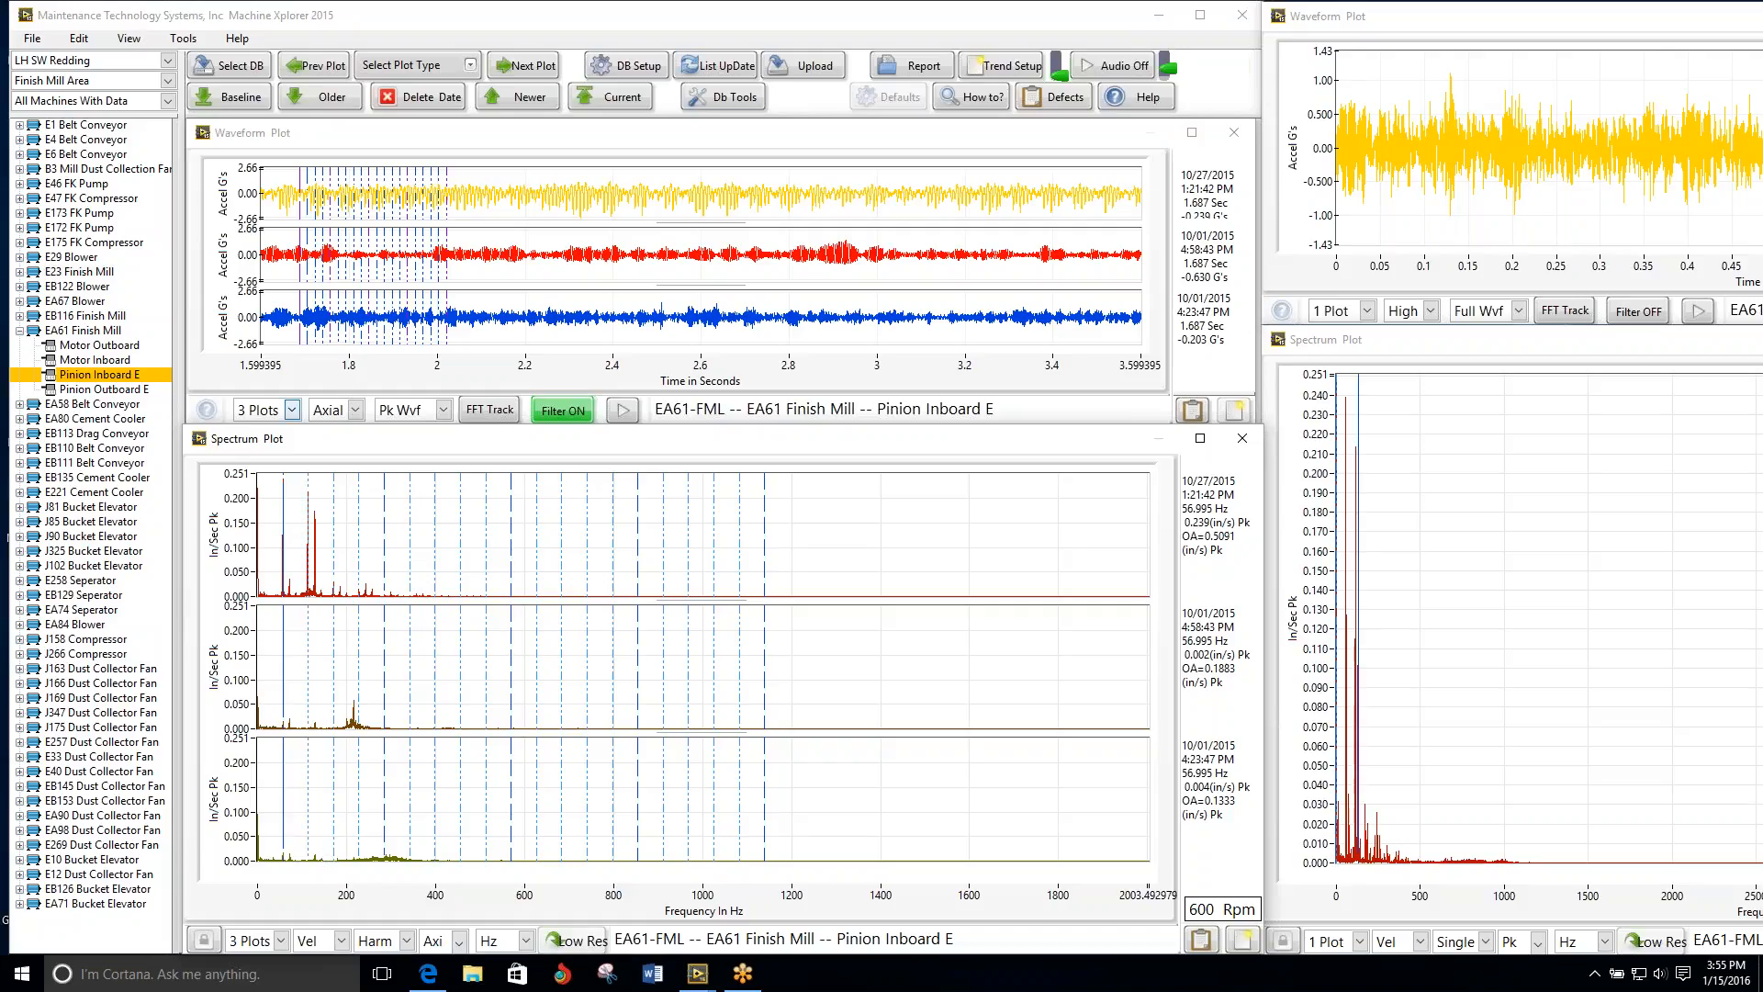
Step: Show 4 stacked spectrum plots, check the next point's plots and return to the EA61 Finish Mill's Pinion Inboard E
{"action": "left_click", "coordinate": [237, 936]}
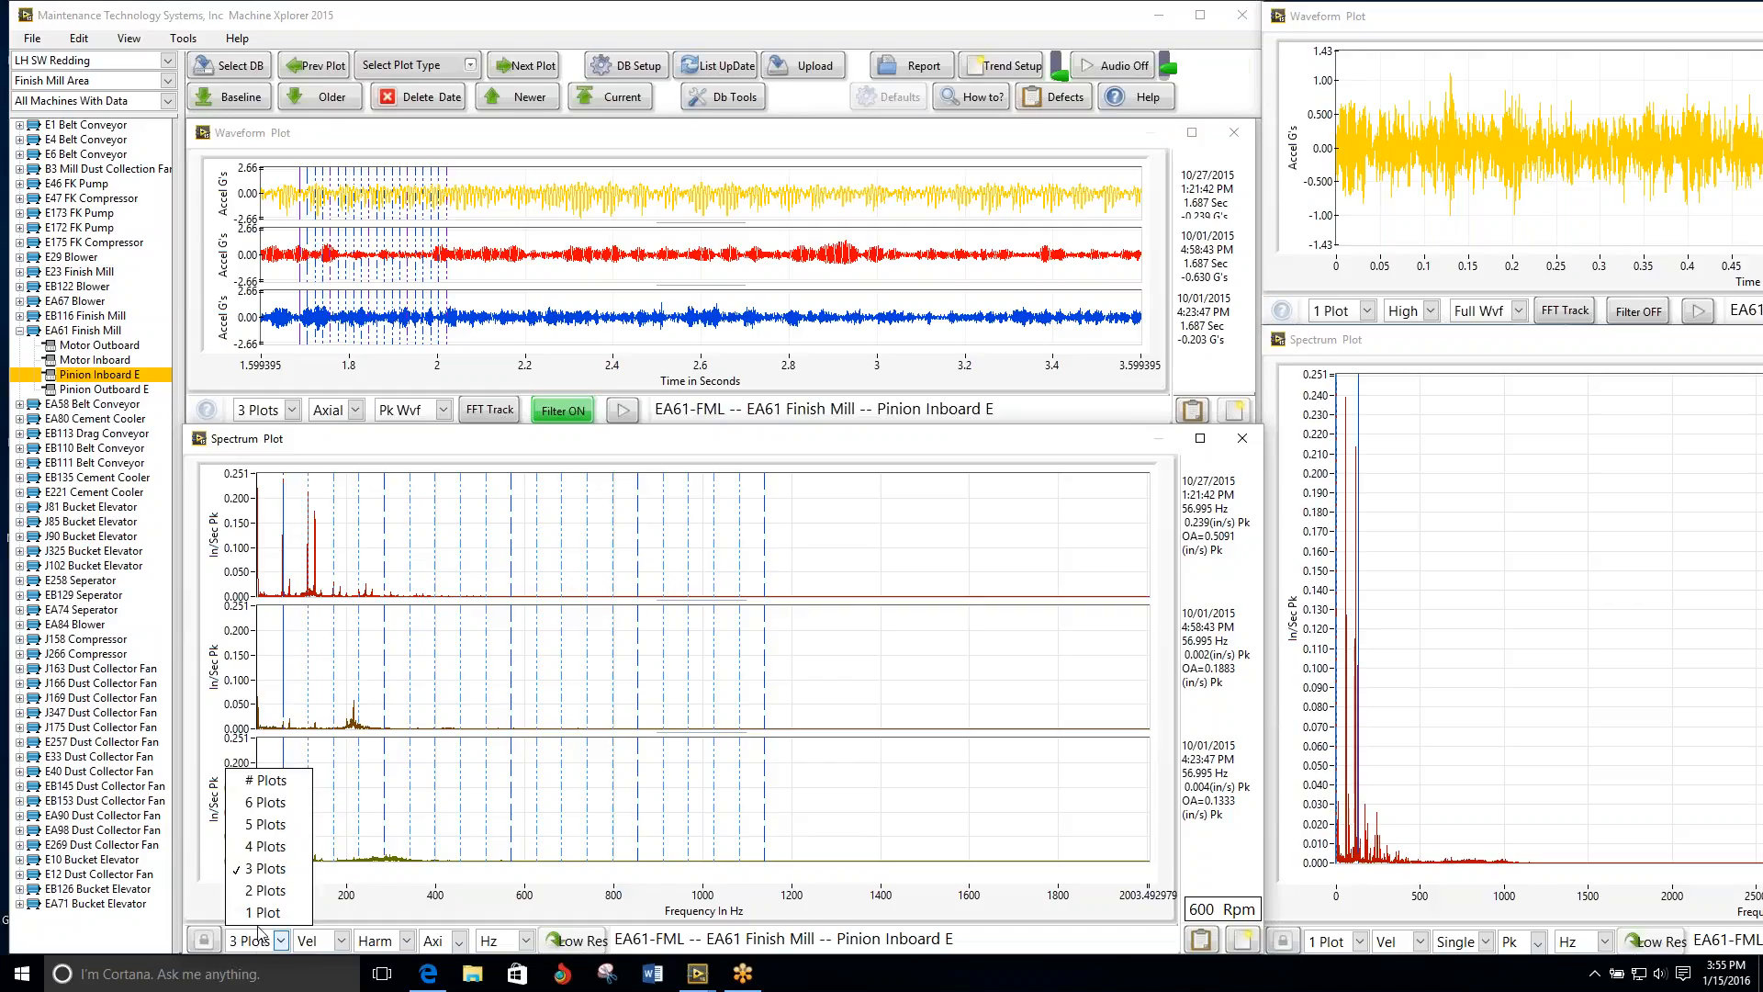
{"action": "left_click", "coordinate": [265, 845]}
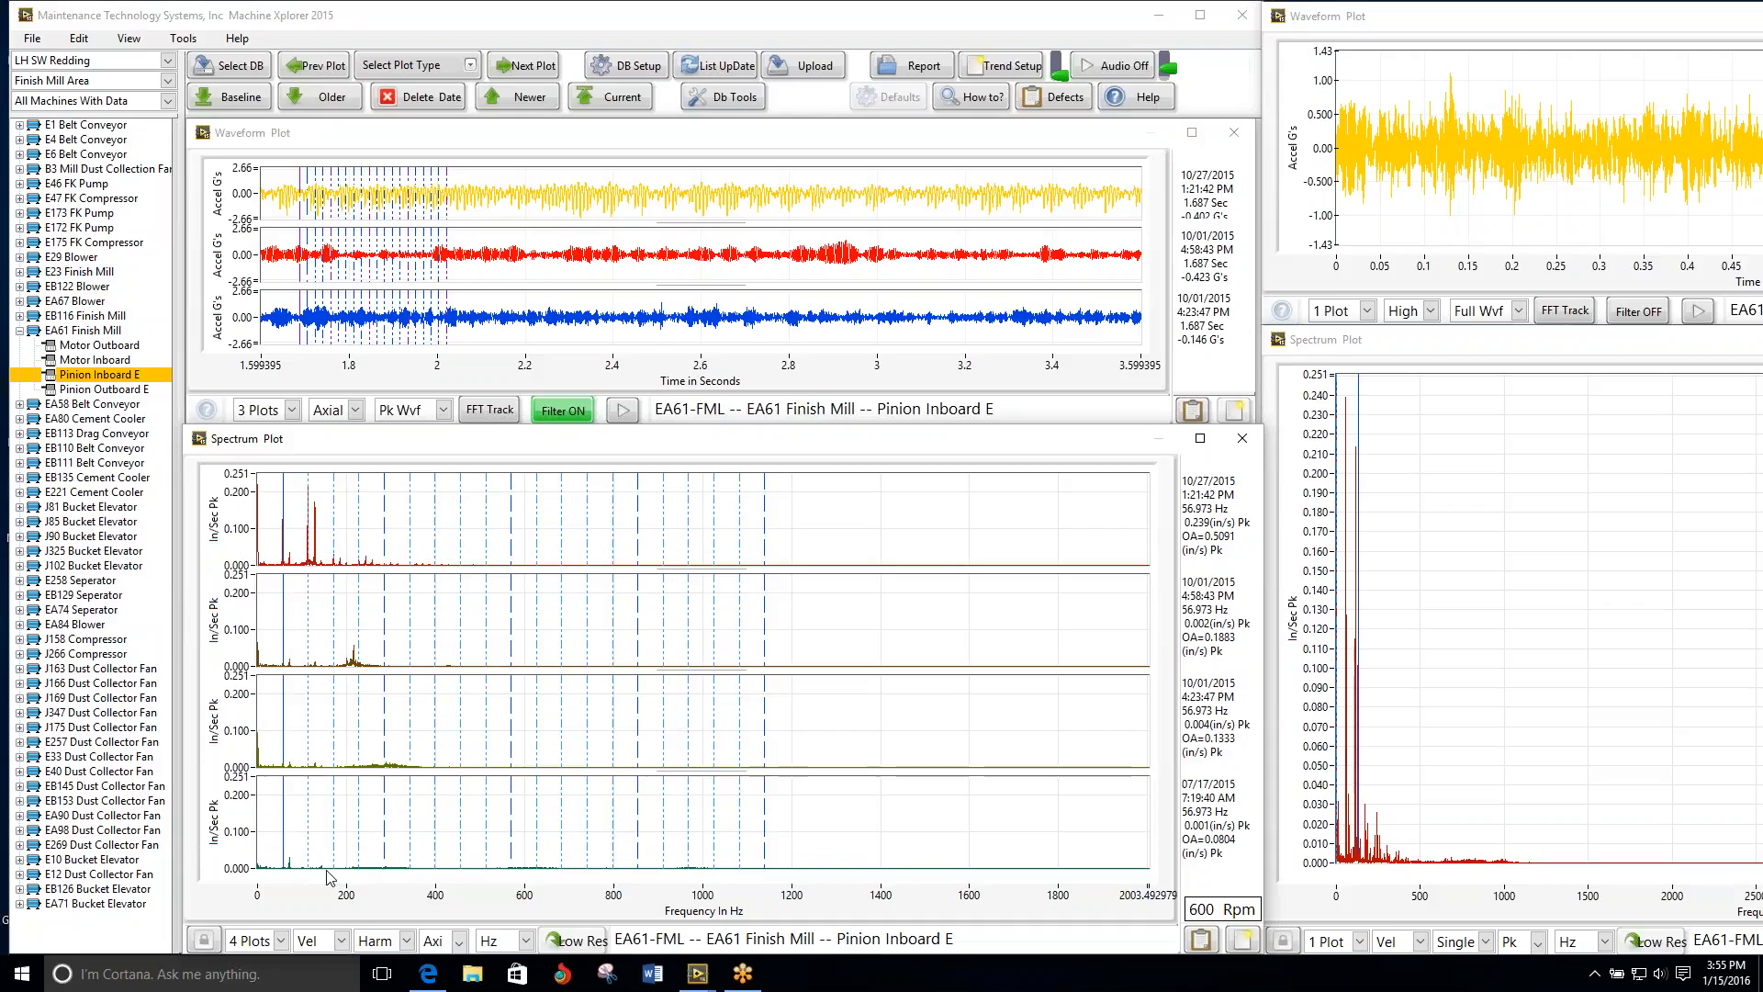
{"action": "left_click", "coordinate": [528, 65]}
{"action": "left_click", "coordinate": [316, 66]}
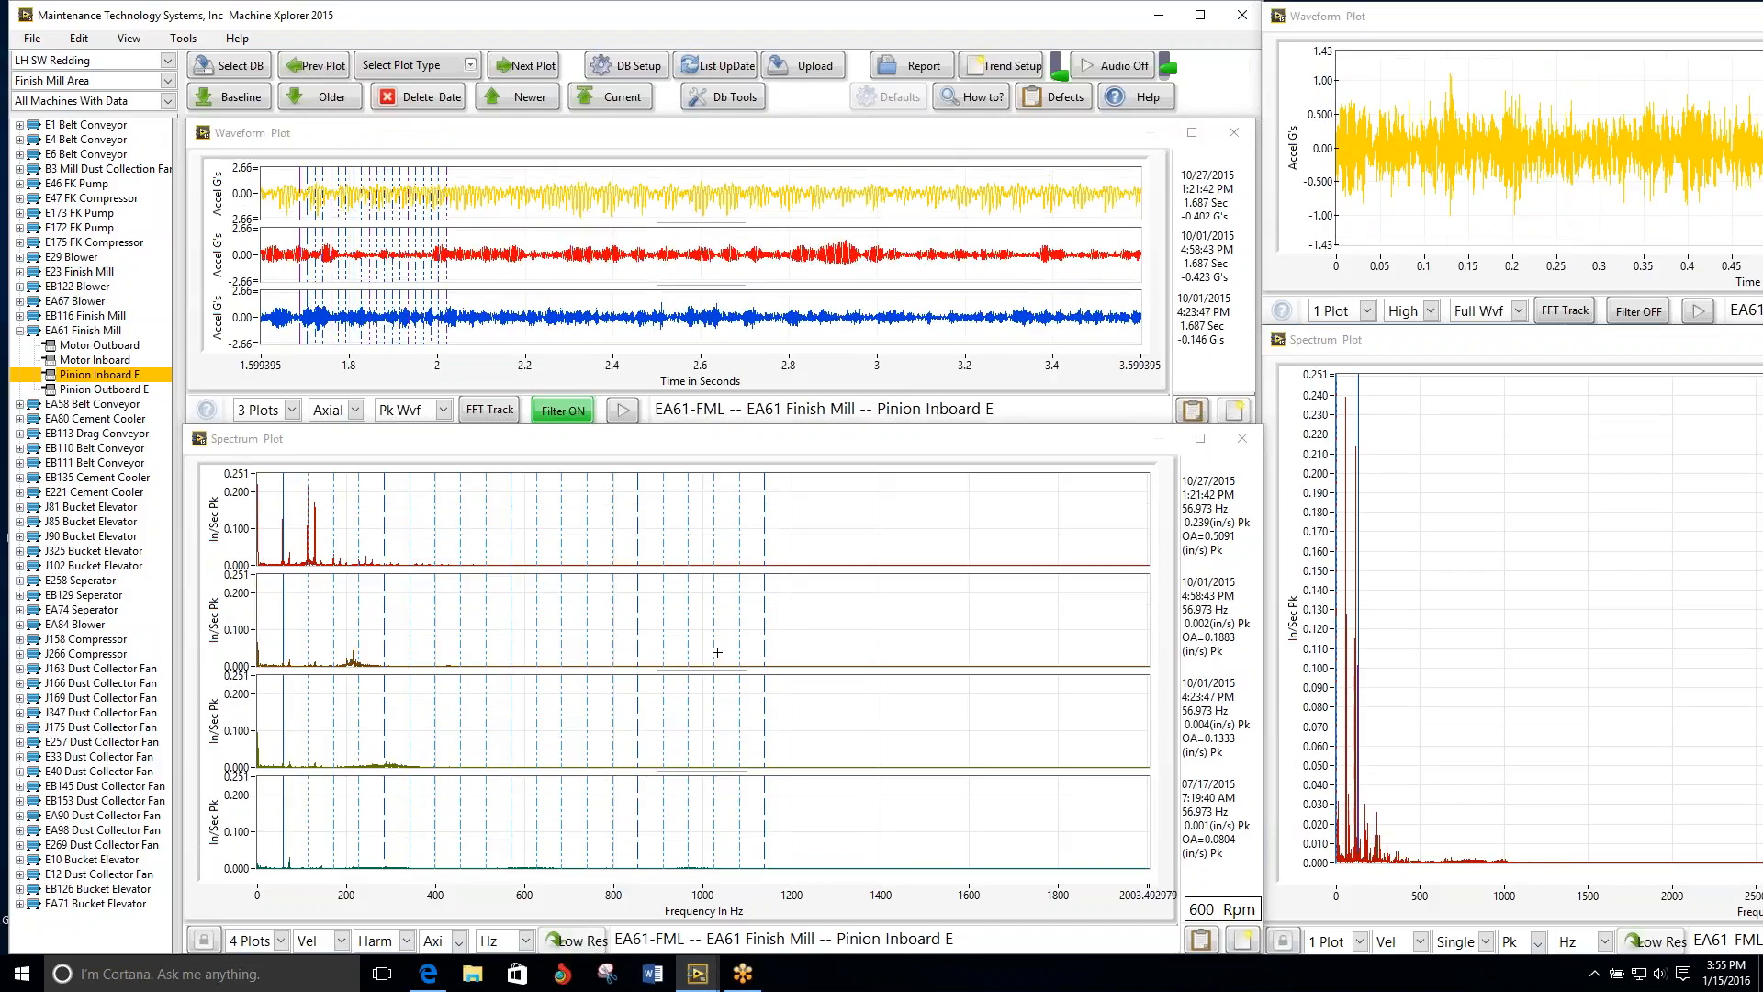
Step: Start a bearing-location analysis entry from the Pinion Inboard E spectrum and set its severity to 2 -- High Alarm
{"action": "left_click", "coordinate": [1208, 943]}
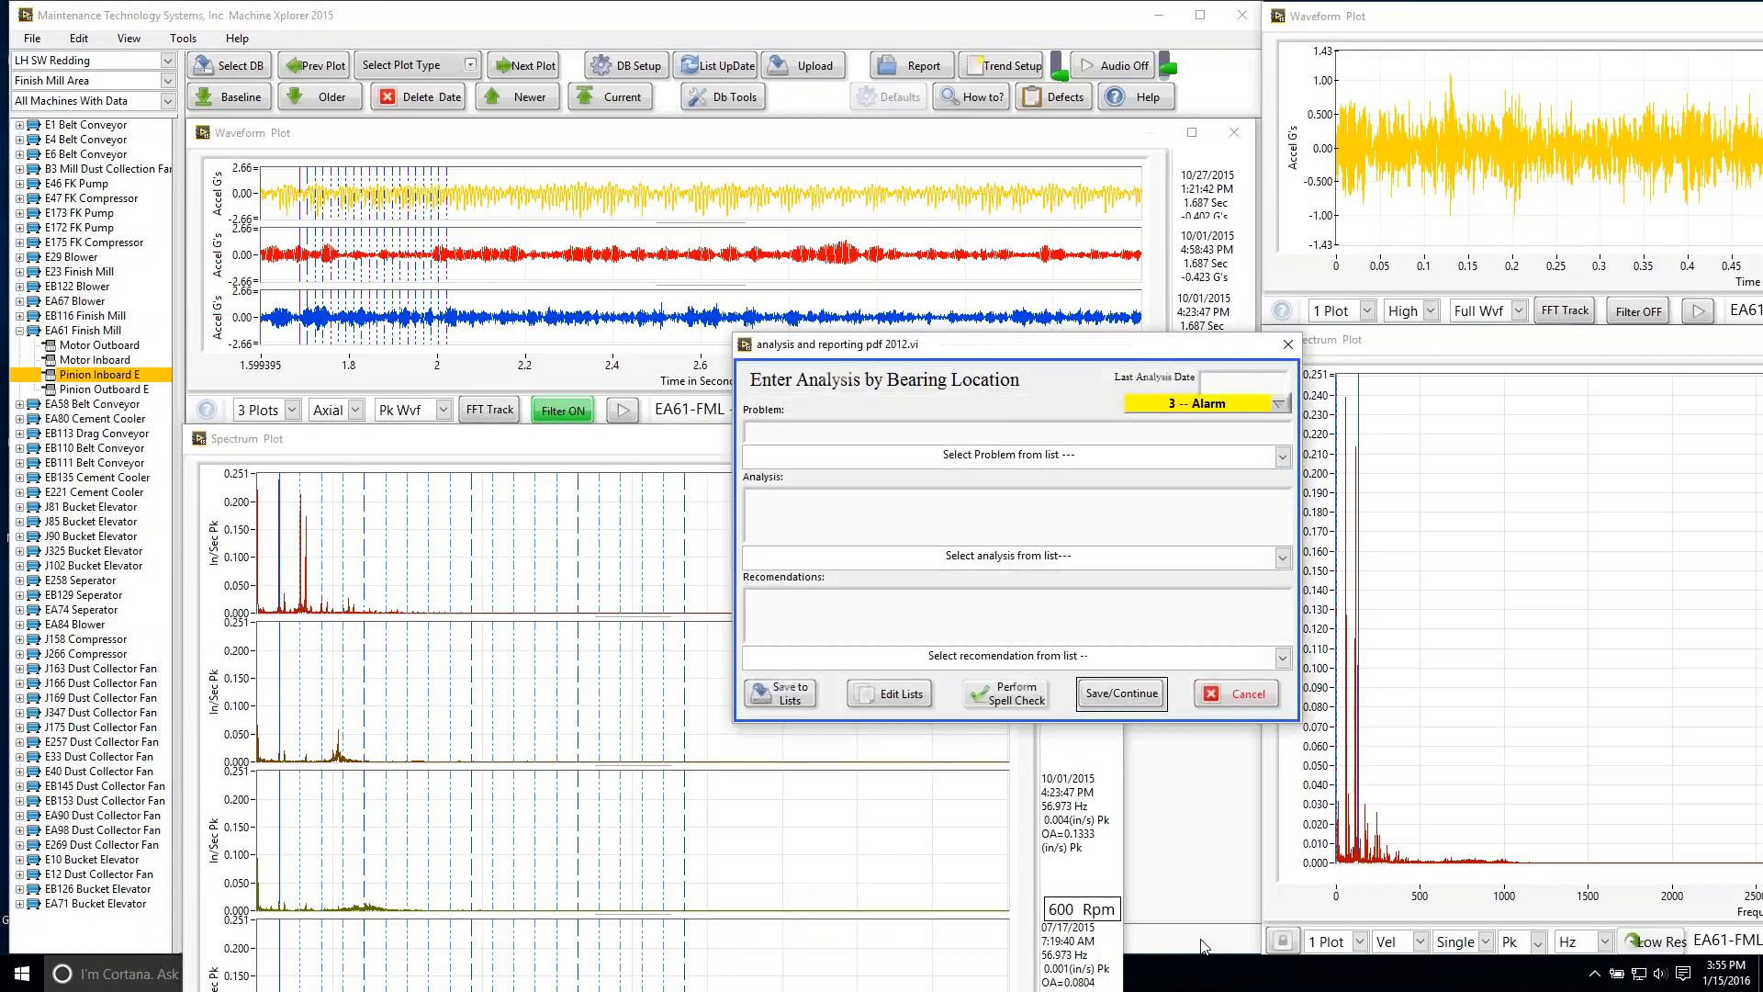
{"action": "left_click", "coordinate": [1279, 408]}
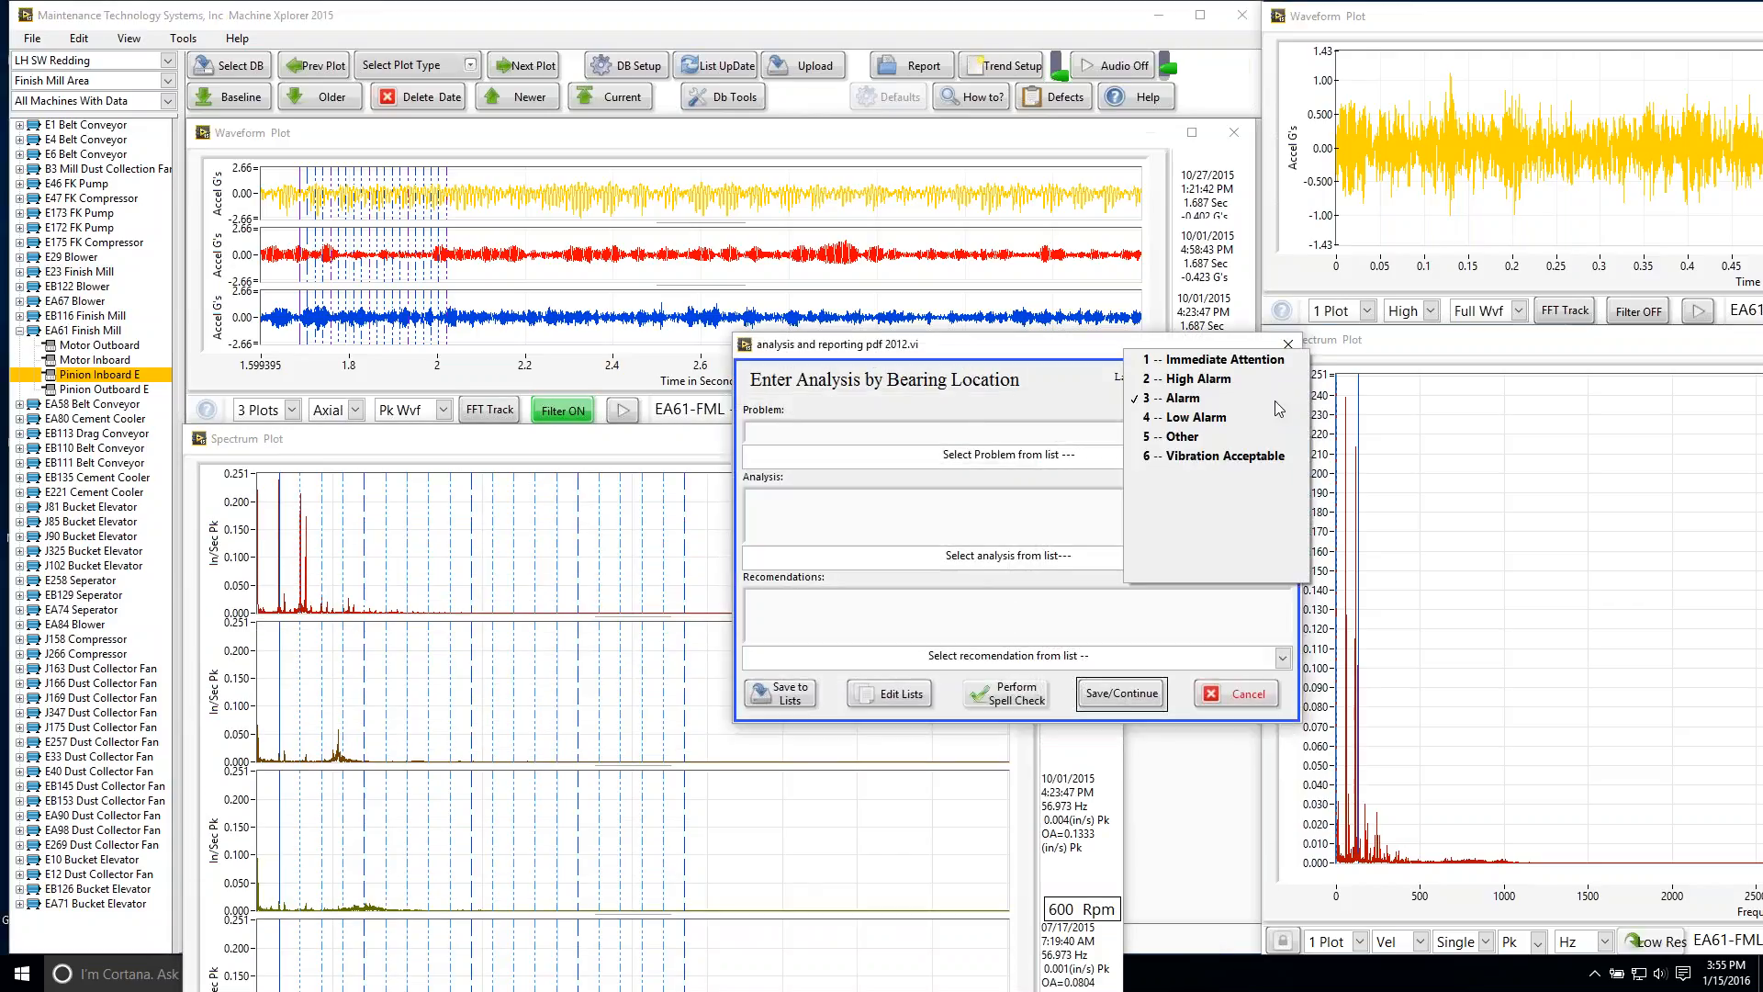
{"action": "left_click", "coordinate": [1247, 382]}
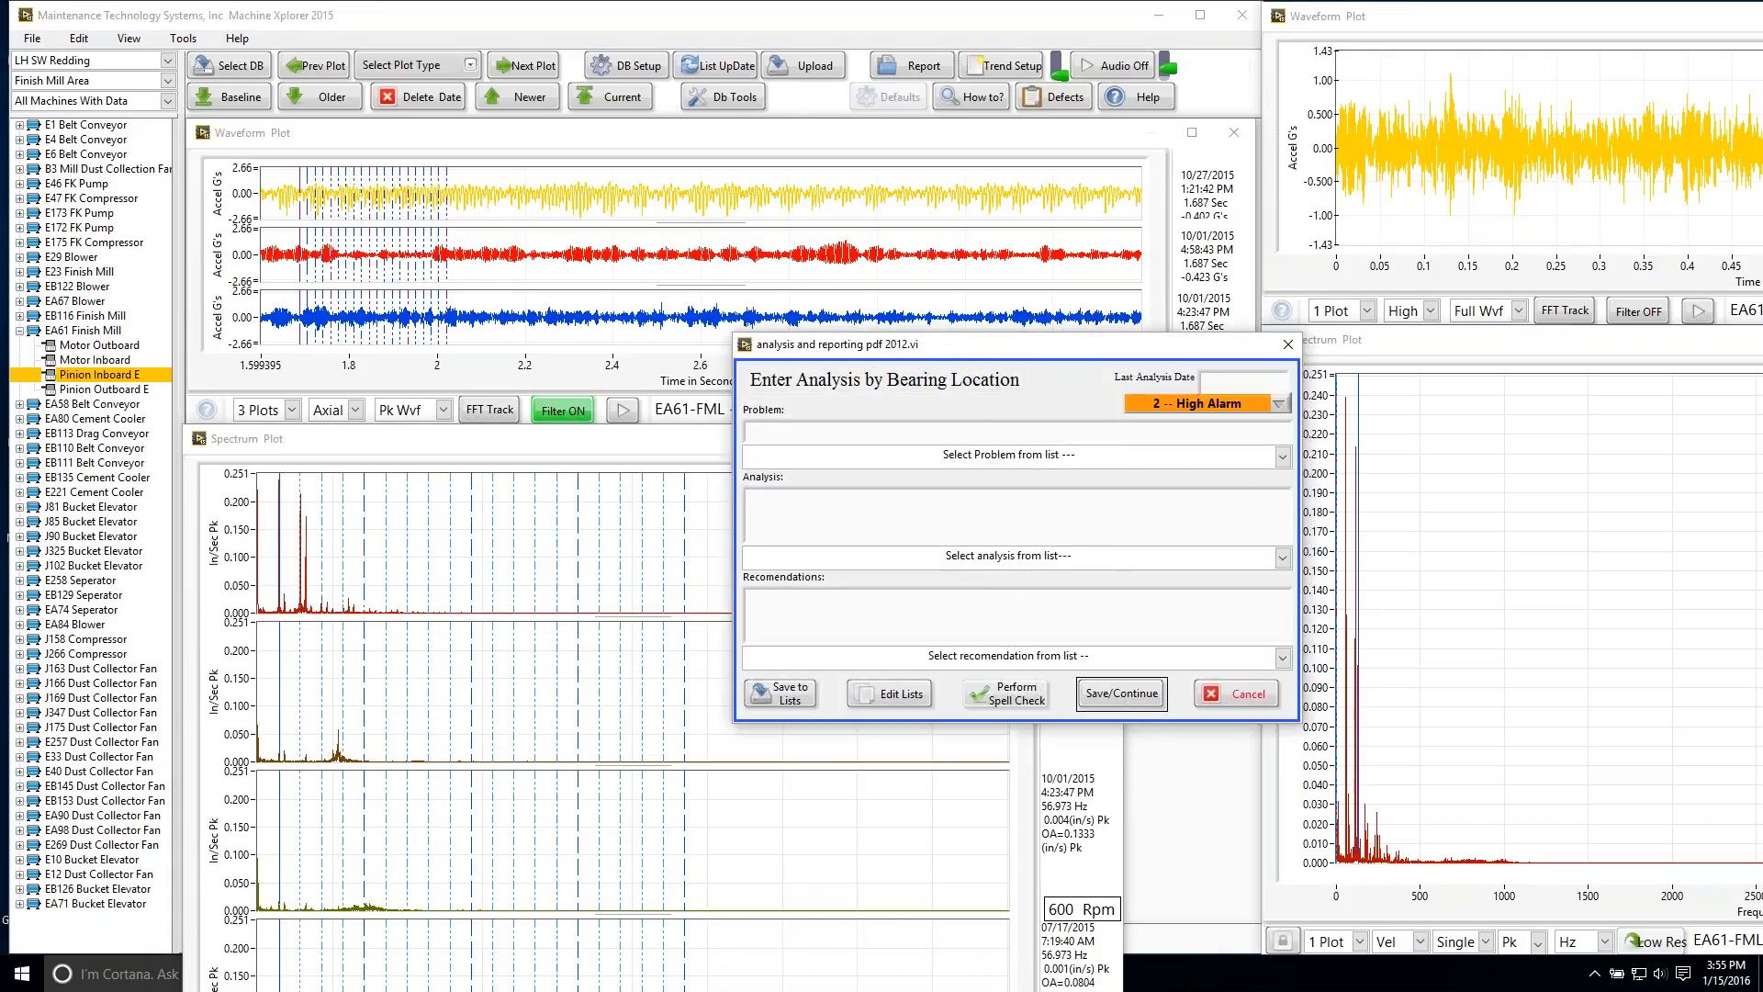
Step: Fill the problem from the listed gearbox input shaft bearing defect and edit it to "Bearing Defect on the pinion Shaft Coupling side."
{"action": "left_click", "coordinate": [1281, 457]}
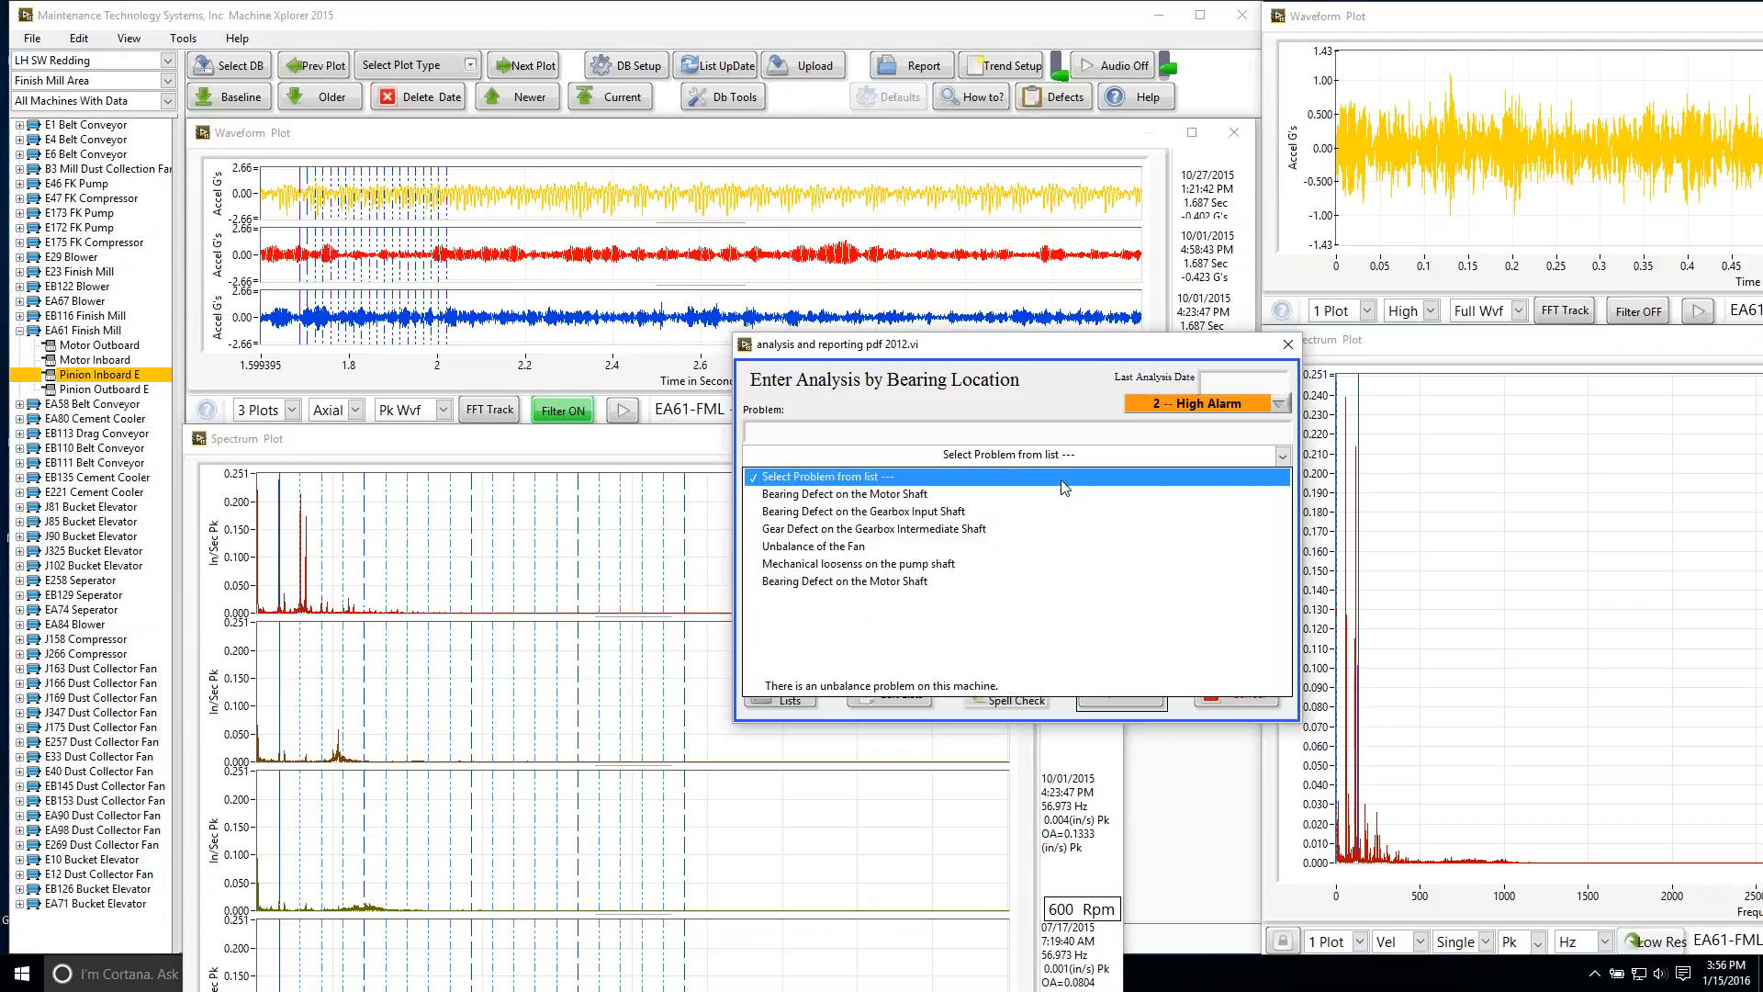
{"action": "left_click", "coordinate": [997, 509]}
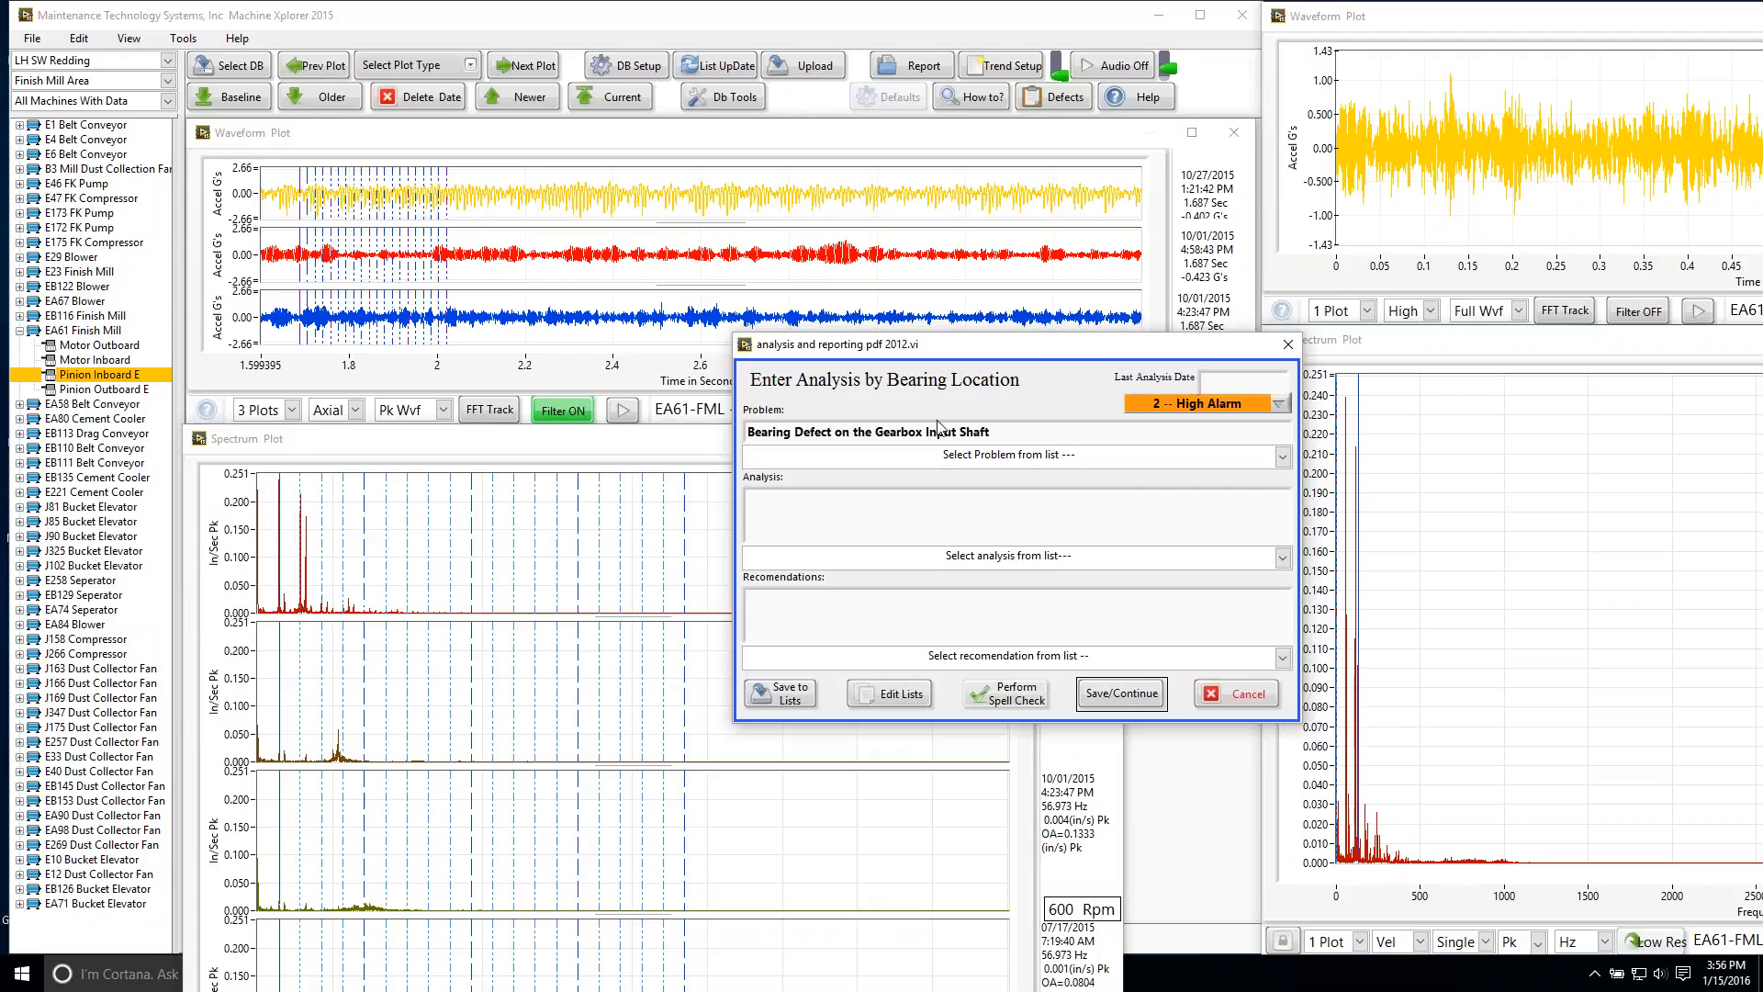
{"action": "left_click_drag", "start_coordinate": [956, 430], "coordinate": [878, 428]}
{"action": "type", "text": "pinion"}
{"action": "left_click", "coordinate": [969, 433]}
{"action": "type", "text": "Coupling side."}
Step: Fill the analysis with the listed bearing defect statement and edit it to read "bearing/gear defect"
{"action": "left_click", "coordinate": [1282, 558]}
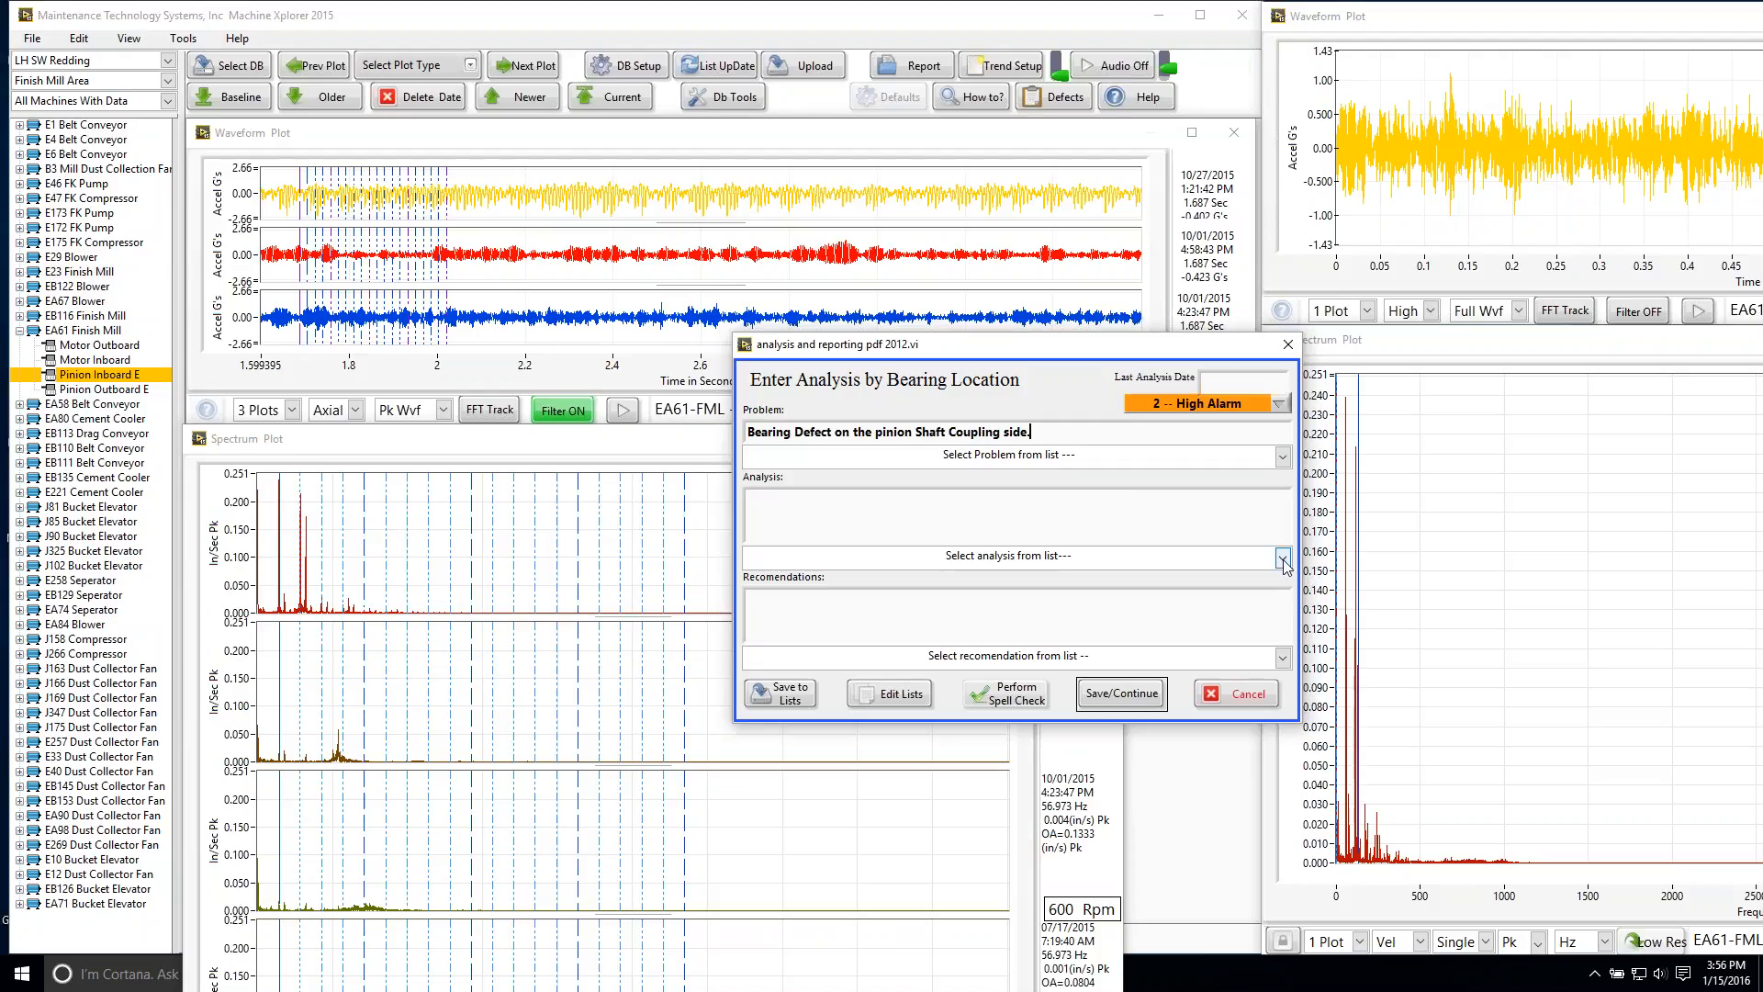
{"action": "left_click", "coordinate": [1115, 615]}
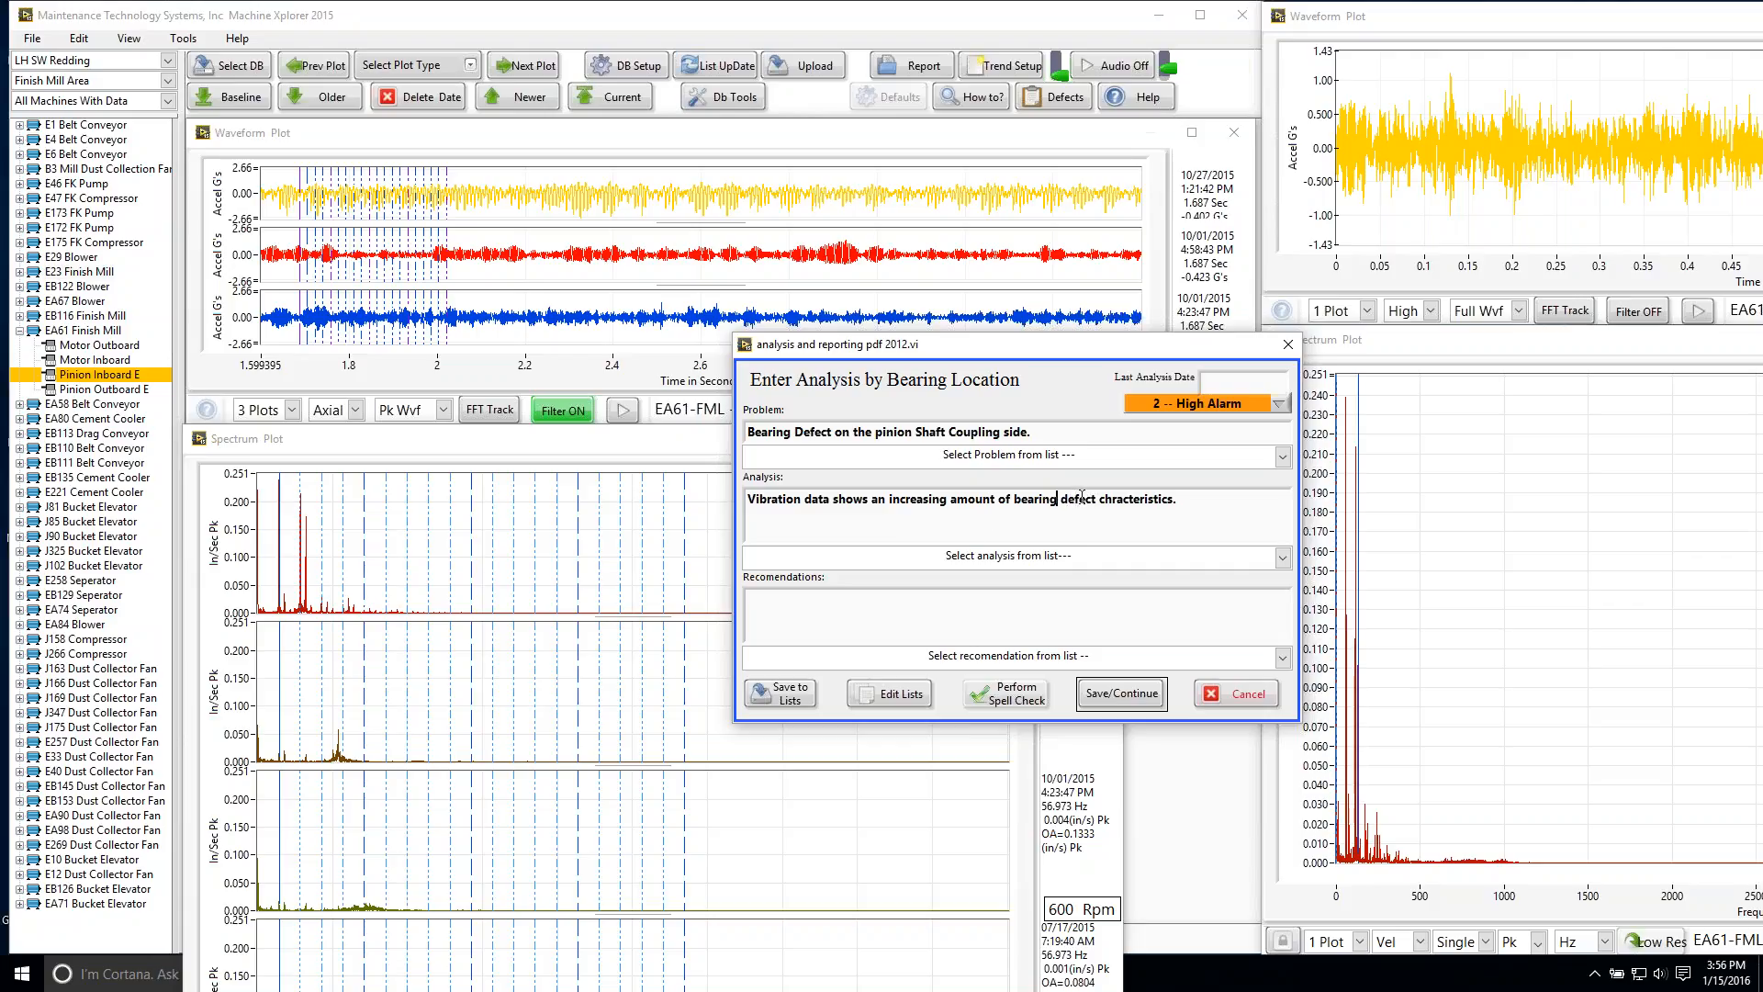
{"action": "type", "text": "/gear"}
Step: Fill the recommendations with the listed text "The machine should be repaired at a very convenient time within 60 days."
{"action": "left_click", "coordinate": [1280, 658]}
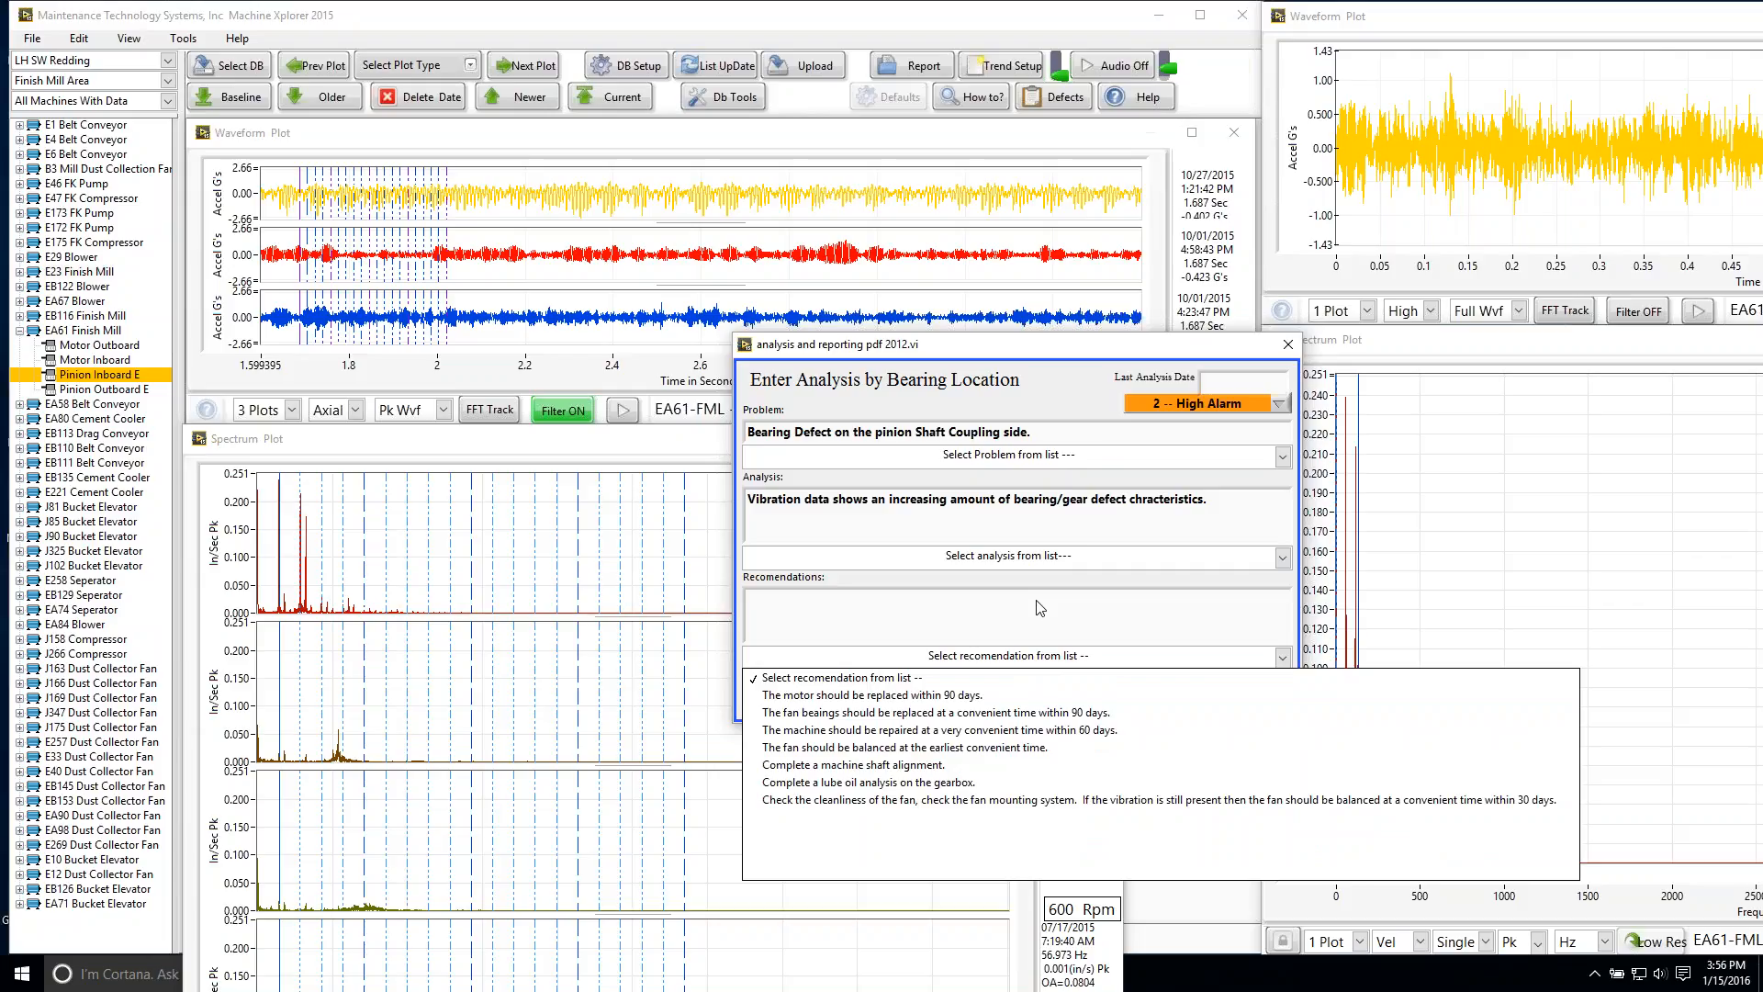
{"action": "left_click", "coordinate": [1053, 732]}
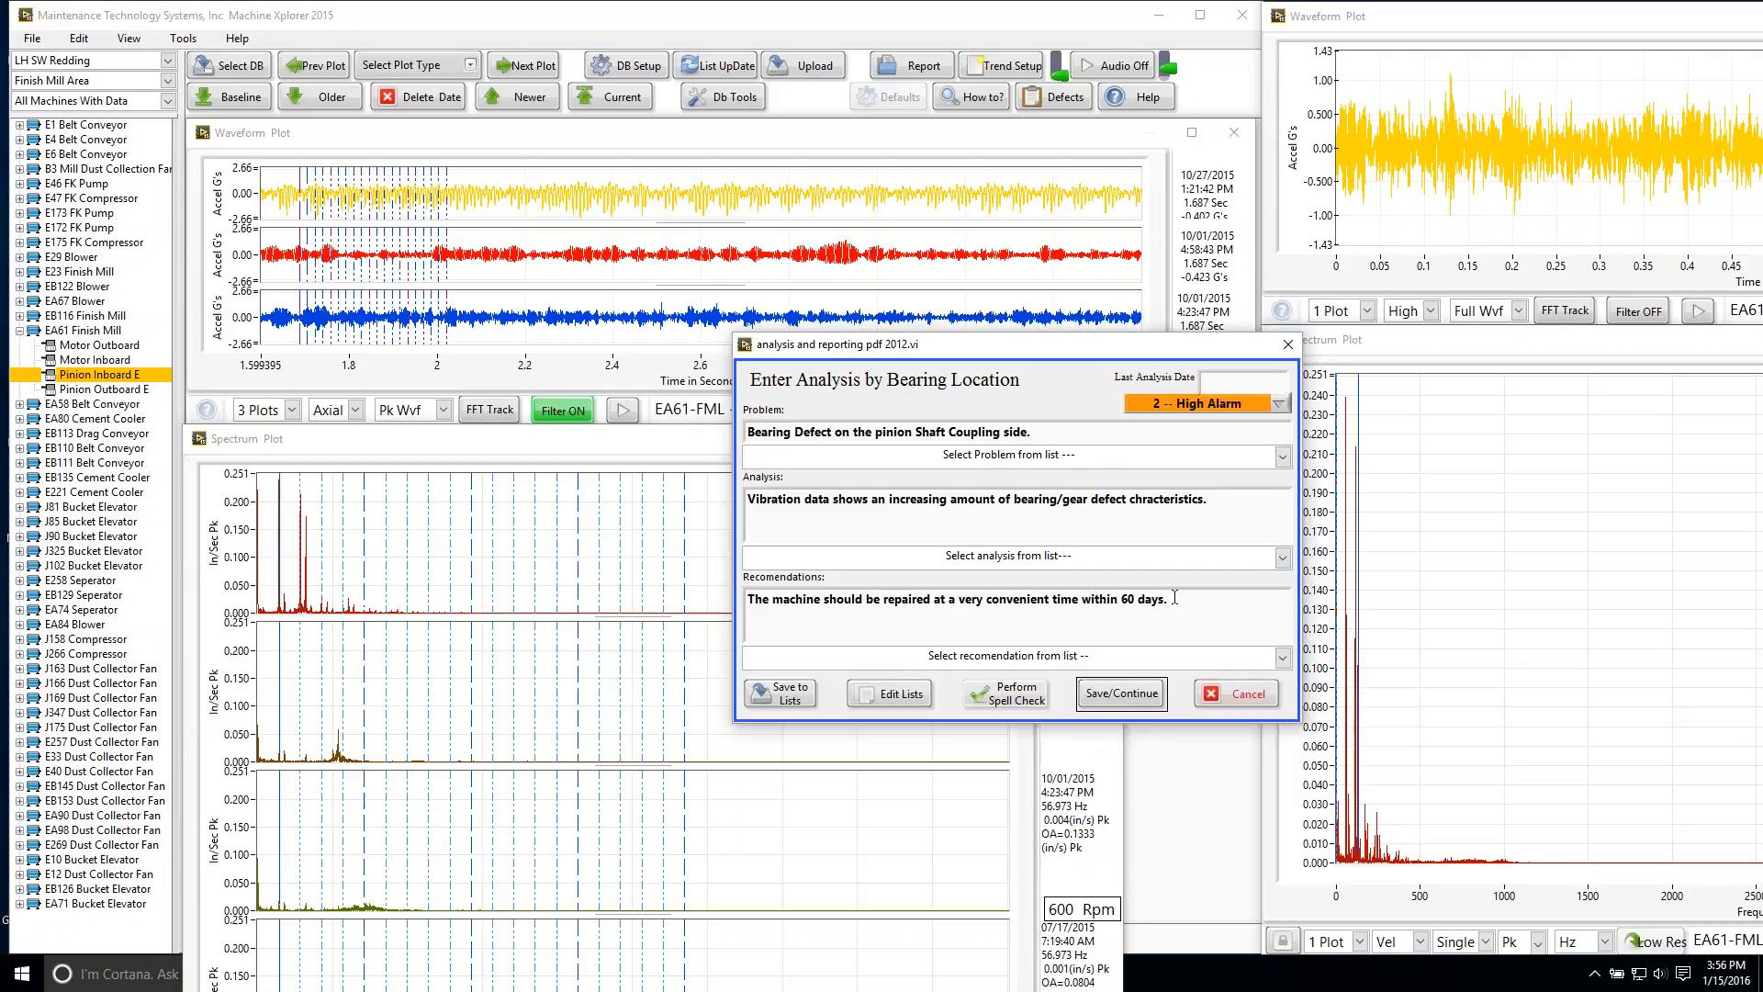
{"action": "left_click_drag", "start_coordinate": [1168, 599], "coordinate": [697, 601]}
{"action": "left_click", "coordinate": [877, 607]}
Step: Replace the recommendation text with "The pinion bearings show a vibration at gearmesh 1X and 2X"
{"action": "left_click_drag", "start_coordinate": [1189, 602], "coordinate": [1072, 584]}
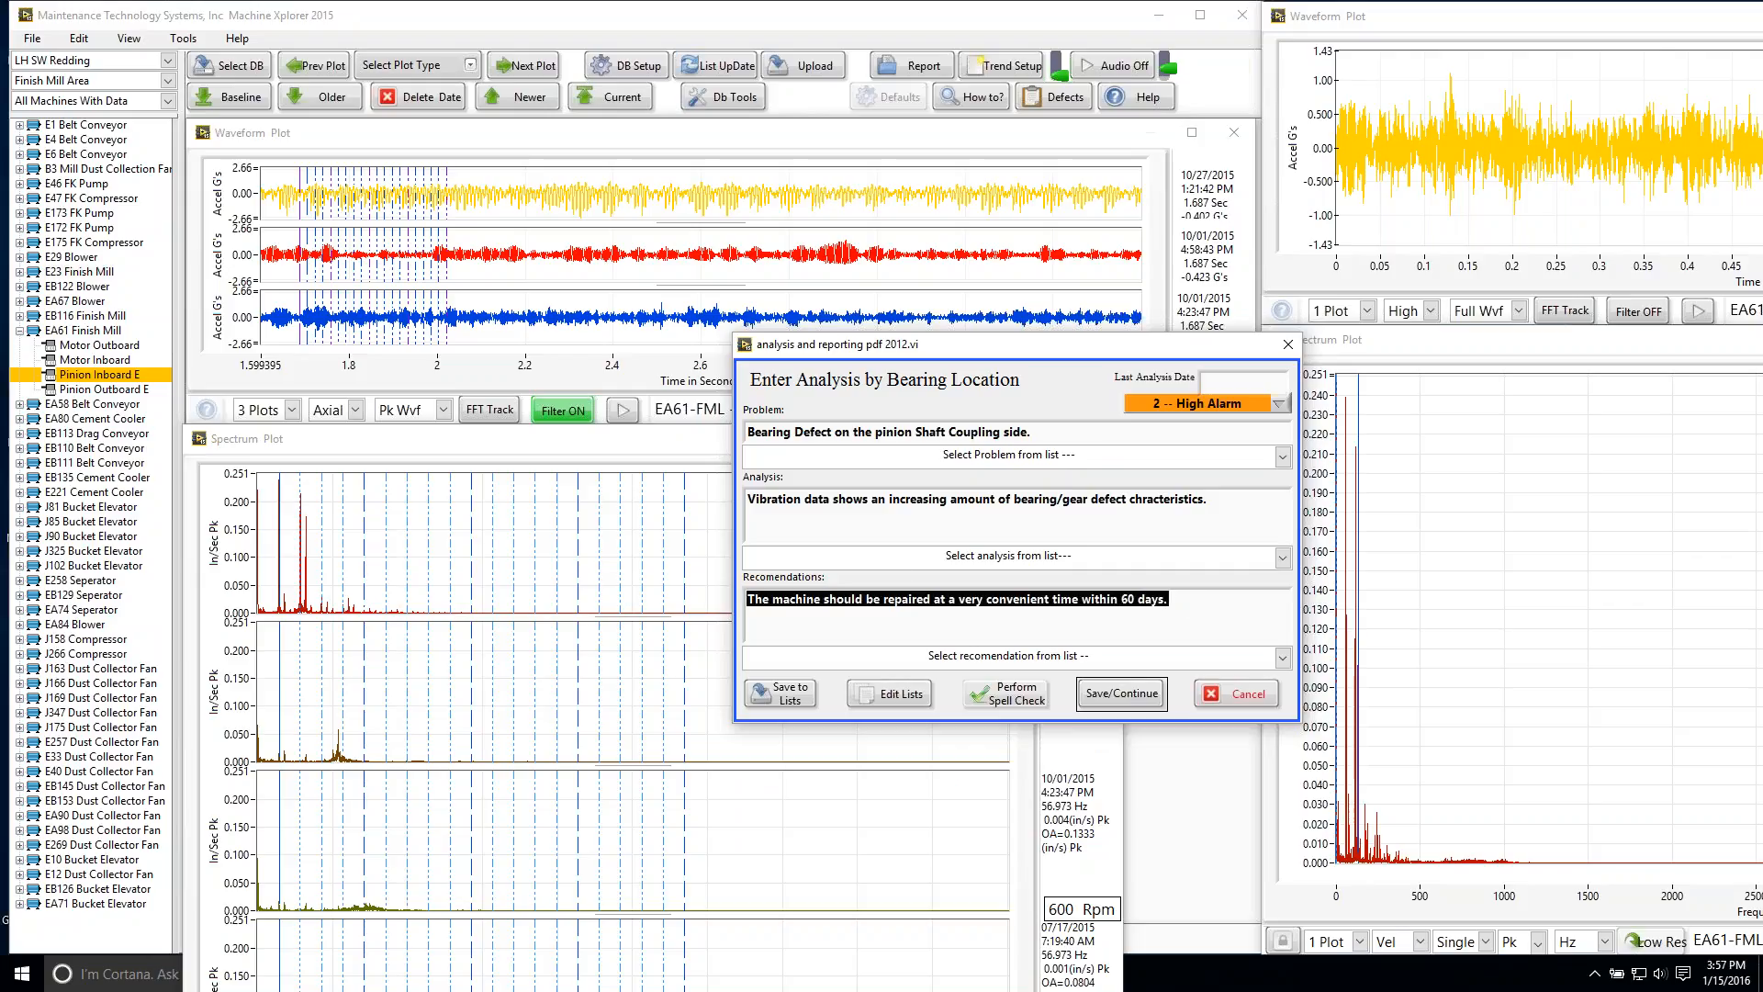
{"action": "type", "text": "The "}
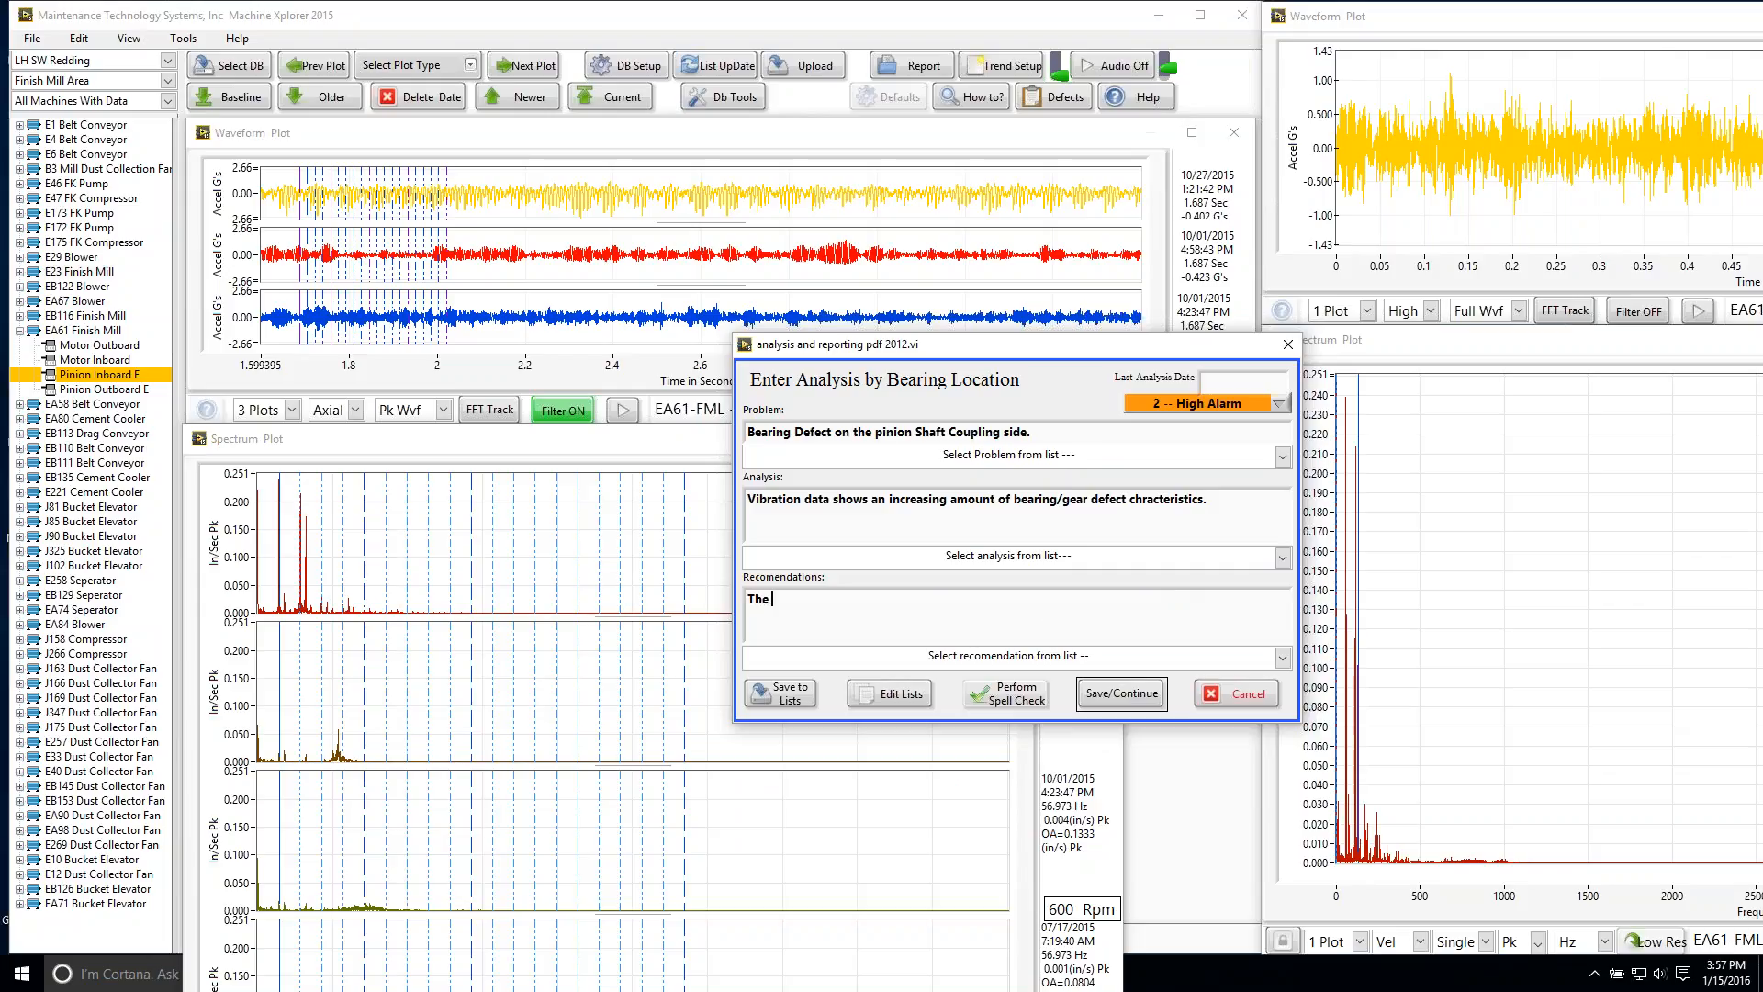
{"action": "type", "text": "pinion bearings show a vibration at geA"}
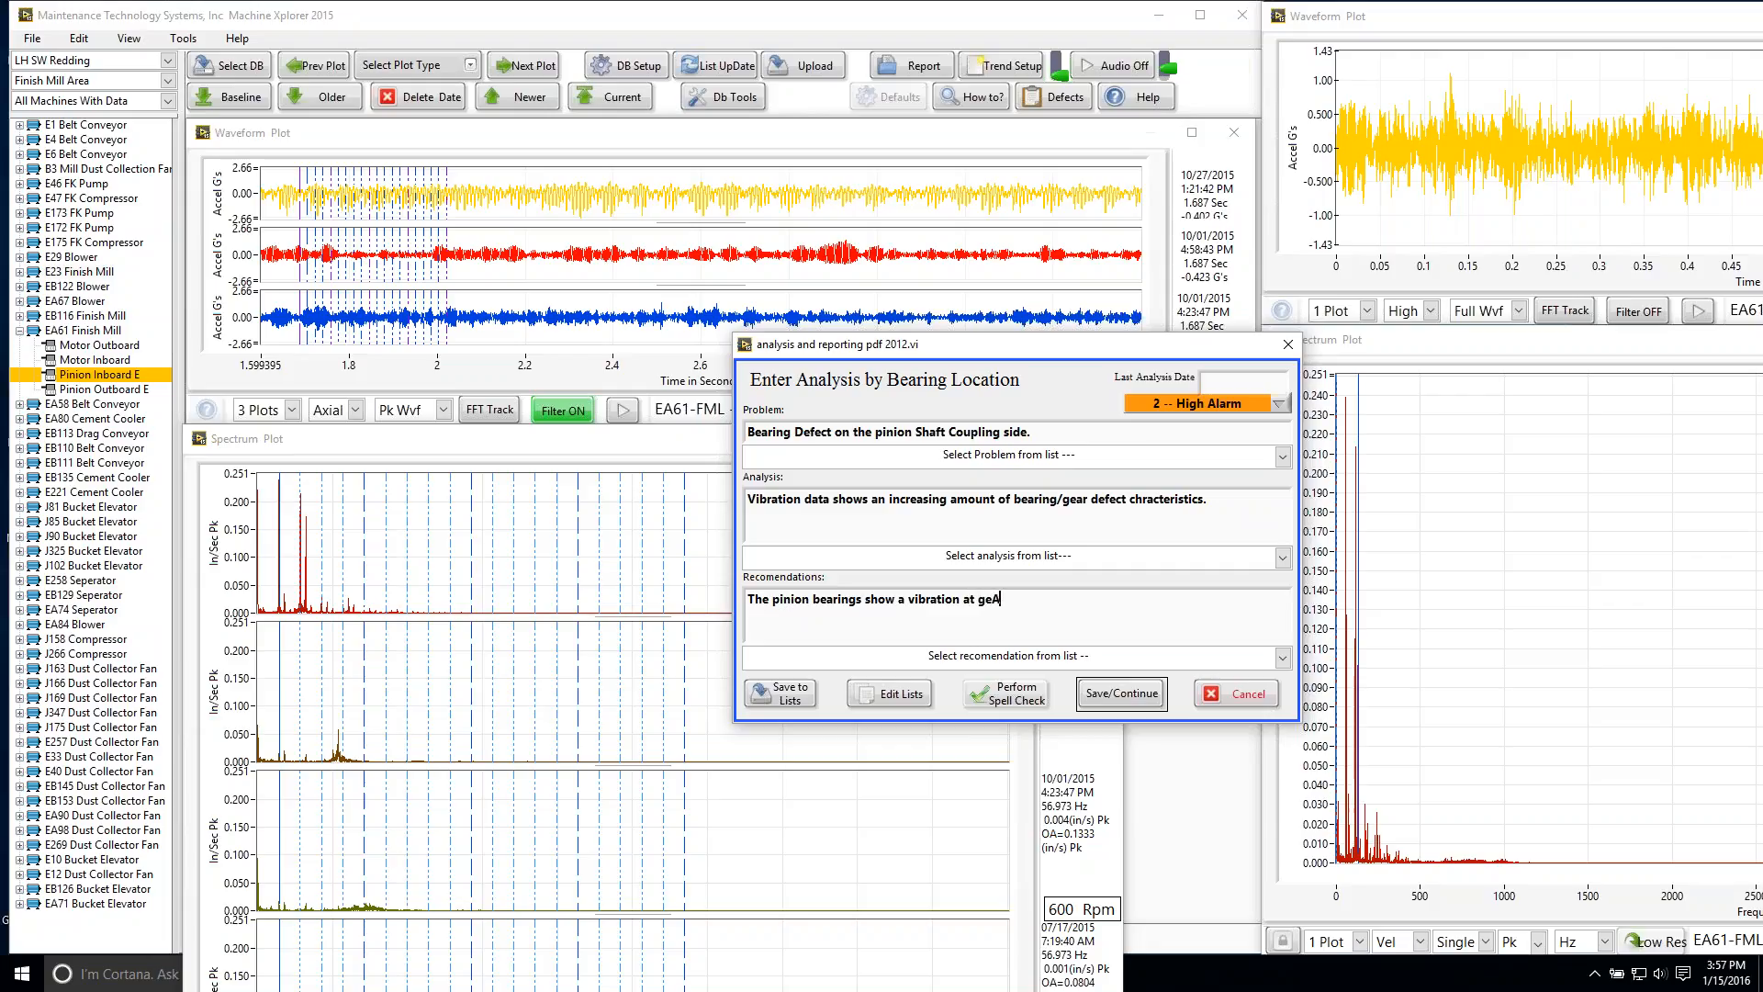
{"action": "key", "text": "BackSpace"}
{"action": "type", "text": "armesh 1X and 2X along with a bearing ef"}
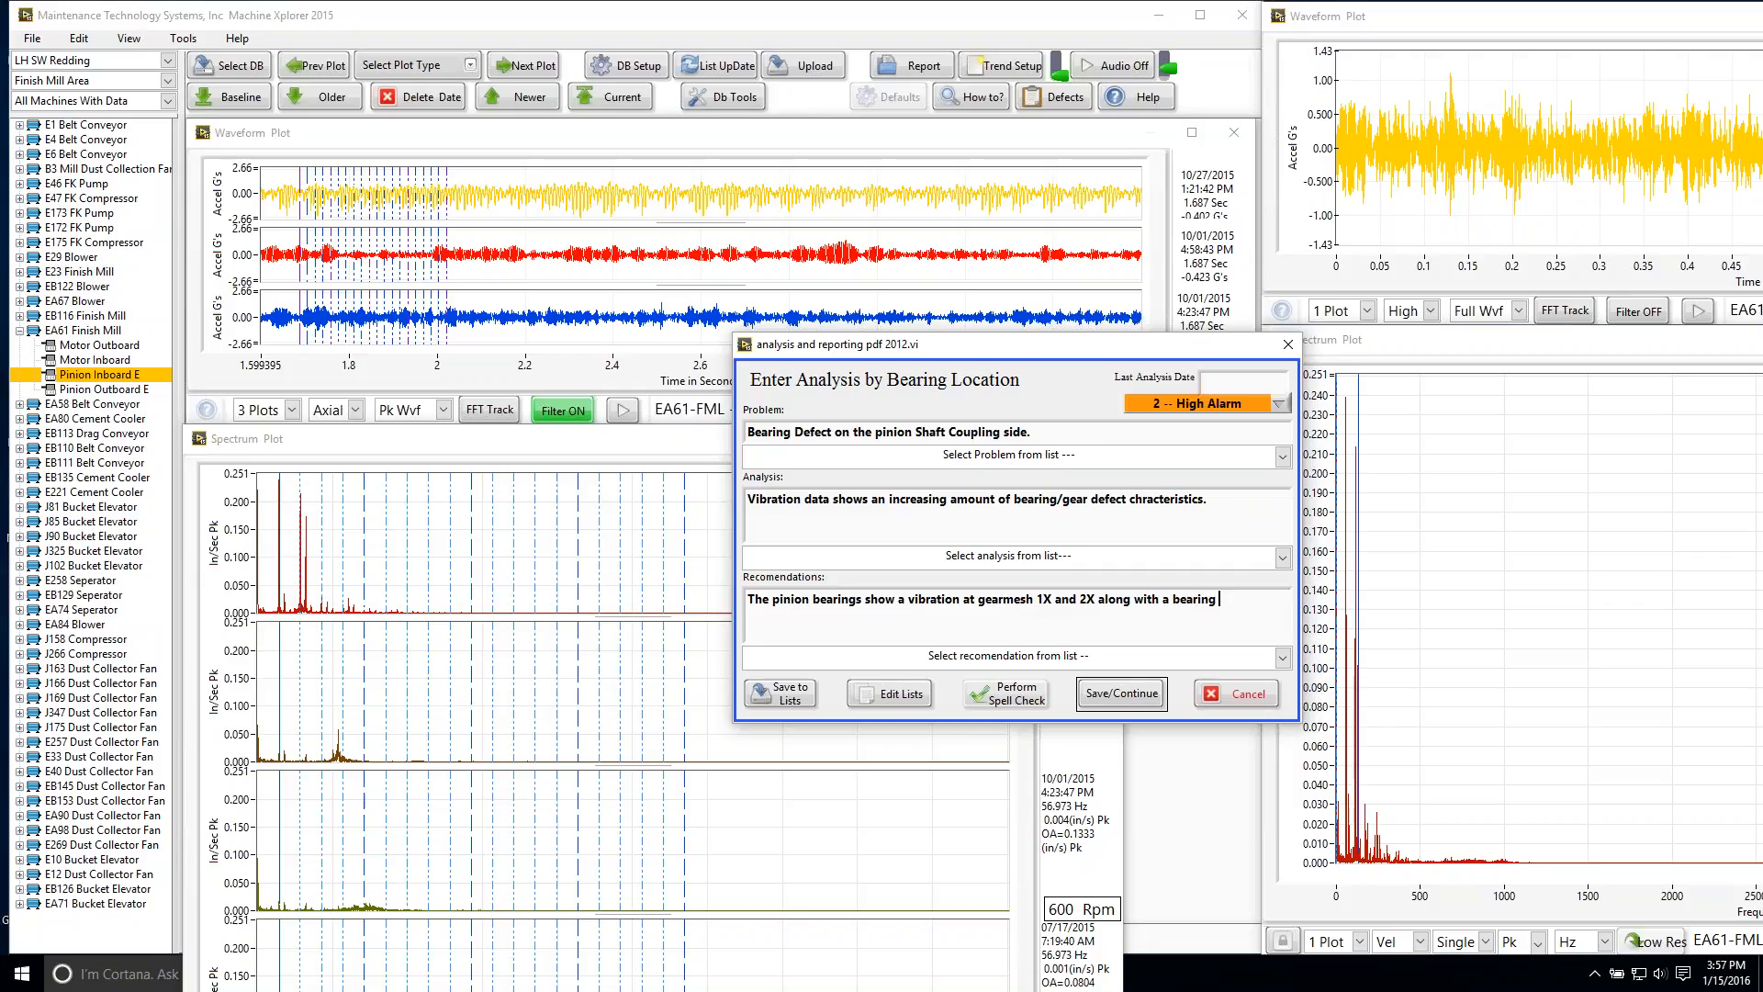
Step: Continue the recommendation with "along with a bearing defect which has increase significantly since July."
{"action": "key", "text": "BackSpace"}
{"action": "key", "text": "BackSpace"}
{"action": "type", "text": "defect "}
{"action": "type", "text": "which"}
{"action": "type", "text": " has incr"}
{"action": "type", "text": "ease signi"}
{"action": "type", "text": "ficantly sin"}
{"action": "type", "text": "ce"}
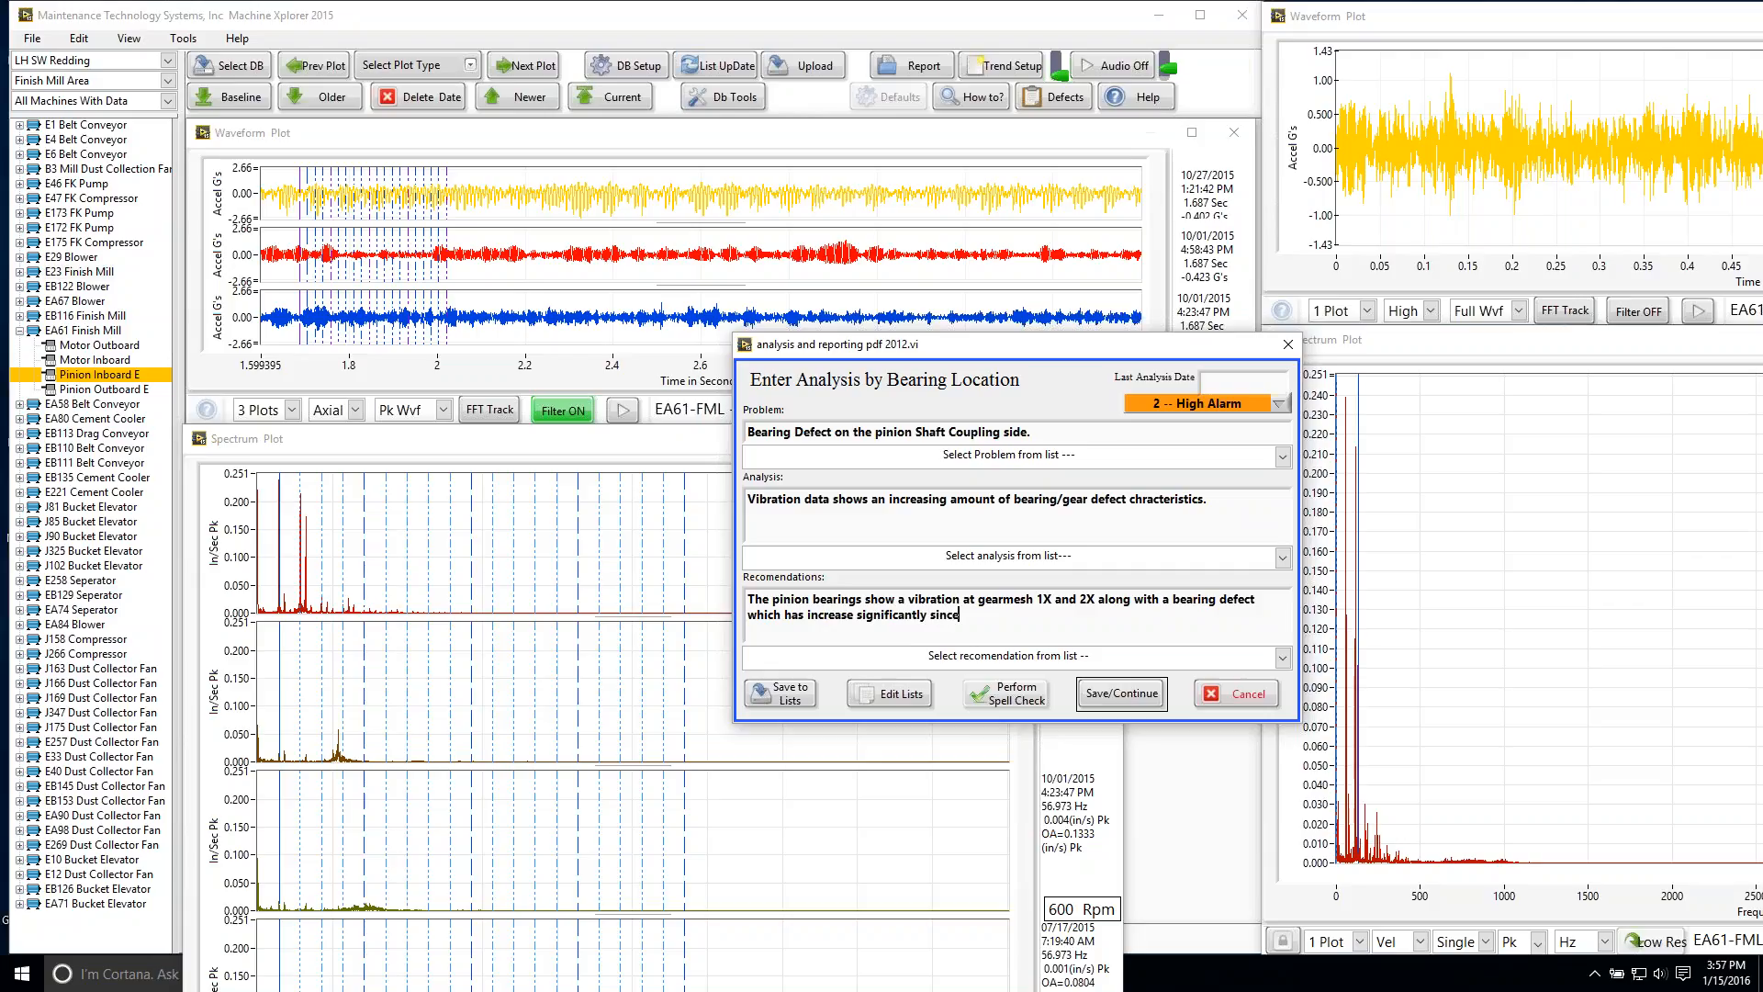
{"action": "type", "text": " July."}
Step: Add "Check the temperature profile of the pinion, and also the bearing temperature." to the recommendations
{"action": "type", "text": "Check the temperature profile o"}
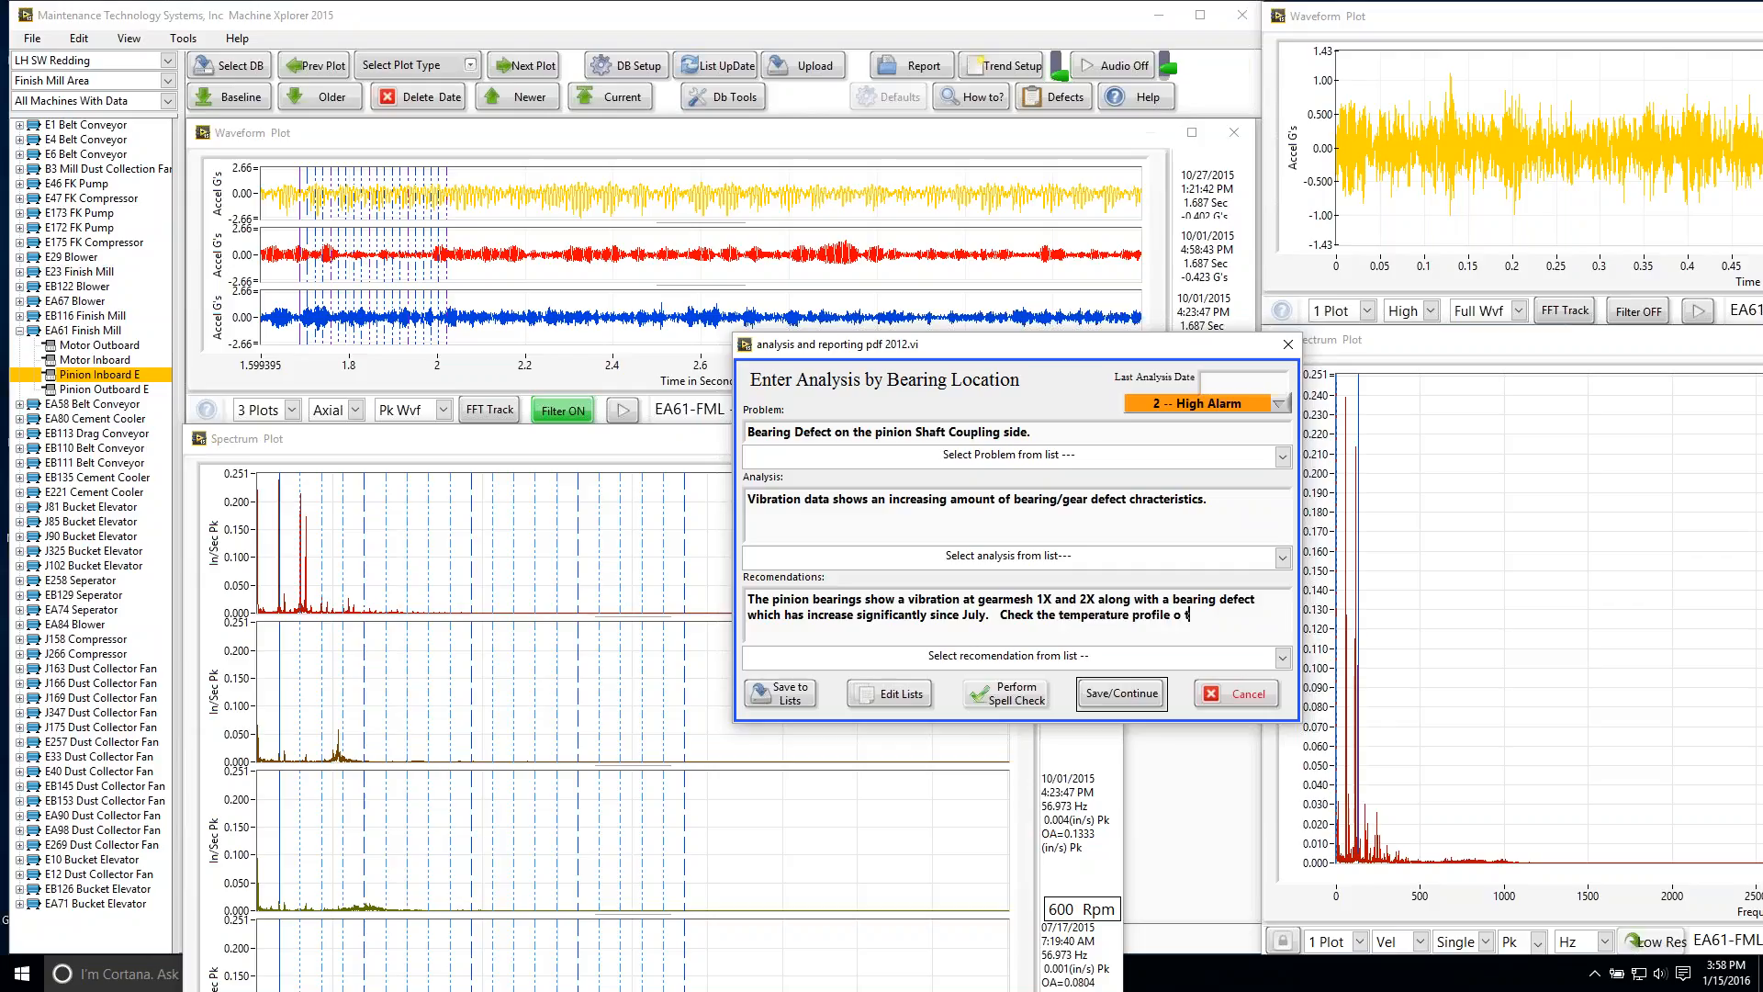
{"action": "type", "text": "f the pinion"}
{"action": "type", "text": ", and"}
{"action": "type", "text": " also the be"}
{"action": "type", "text": "aring temper"}
{"action": "type", "text": "ature."}
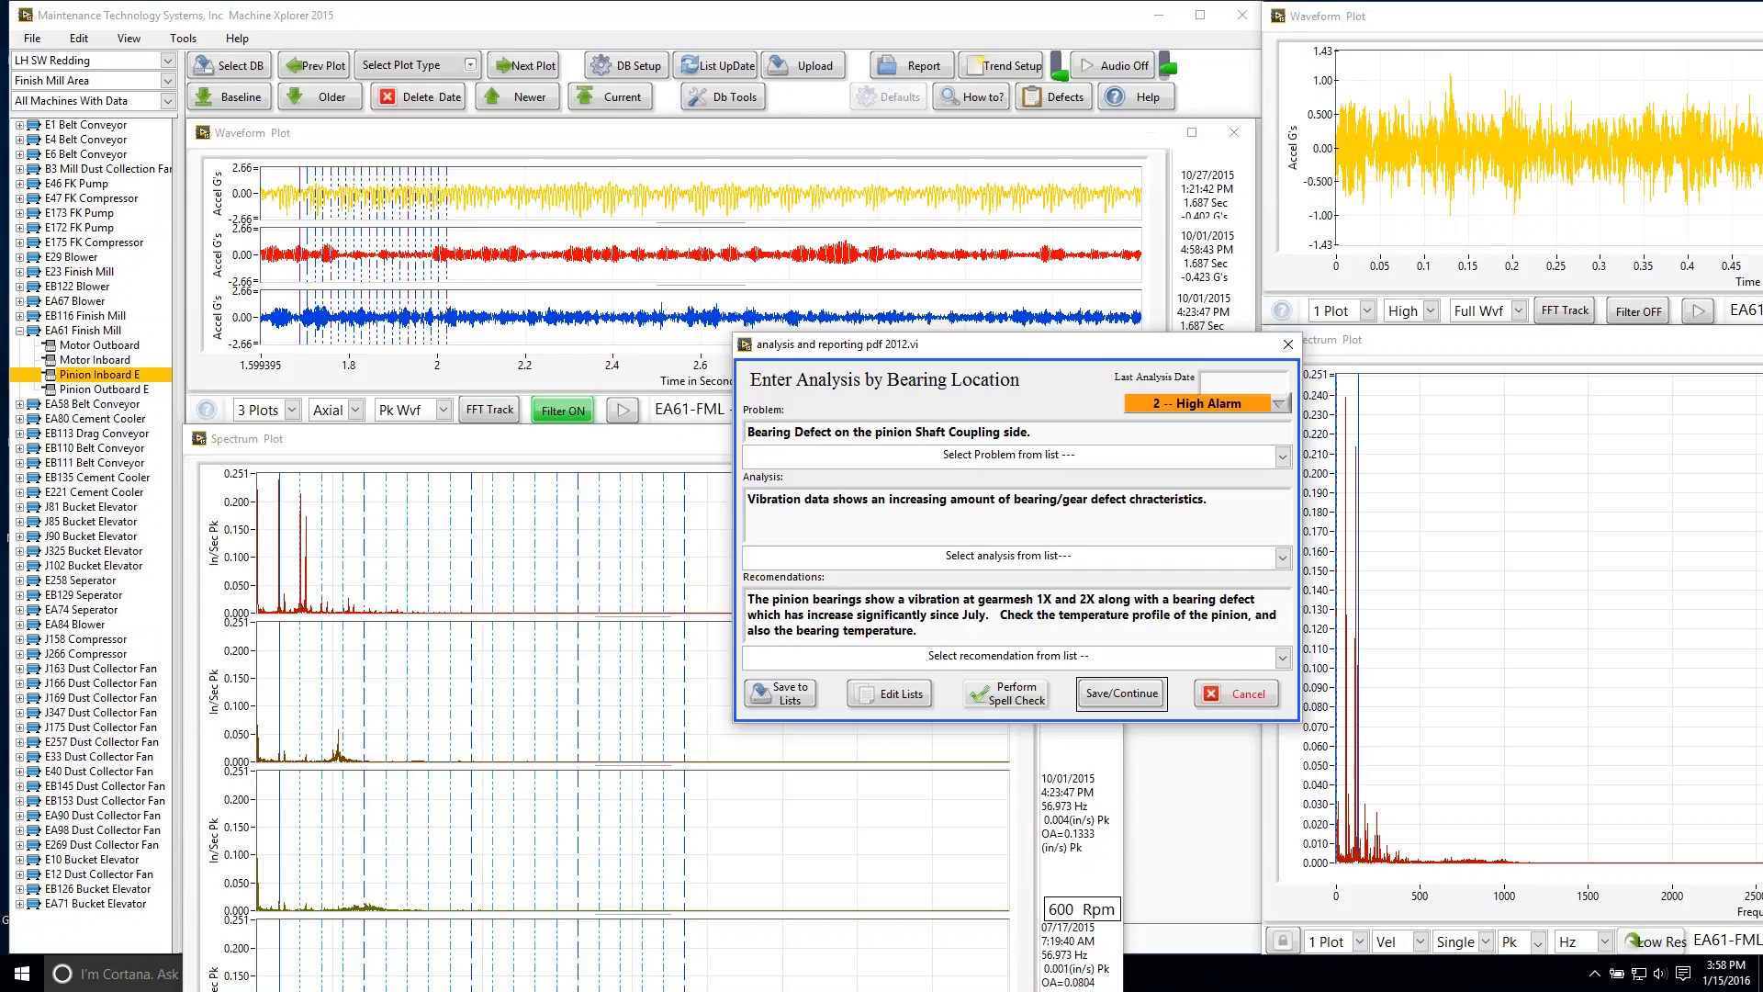
Step: End the recommendations with "Re-check the vibration next time."
{"action": "type", "text": "Re-check the vibration next time."}
Step: Spell-check the problem and analysis texts, skipping the flagged words "bearing/gear" and "chracteristics"
{"action": "left_click", "coordinate": [1011, 701]}
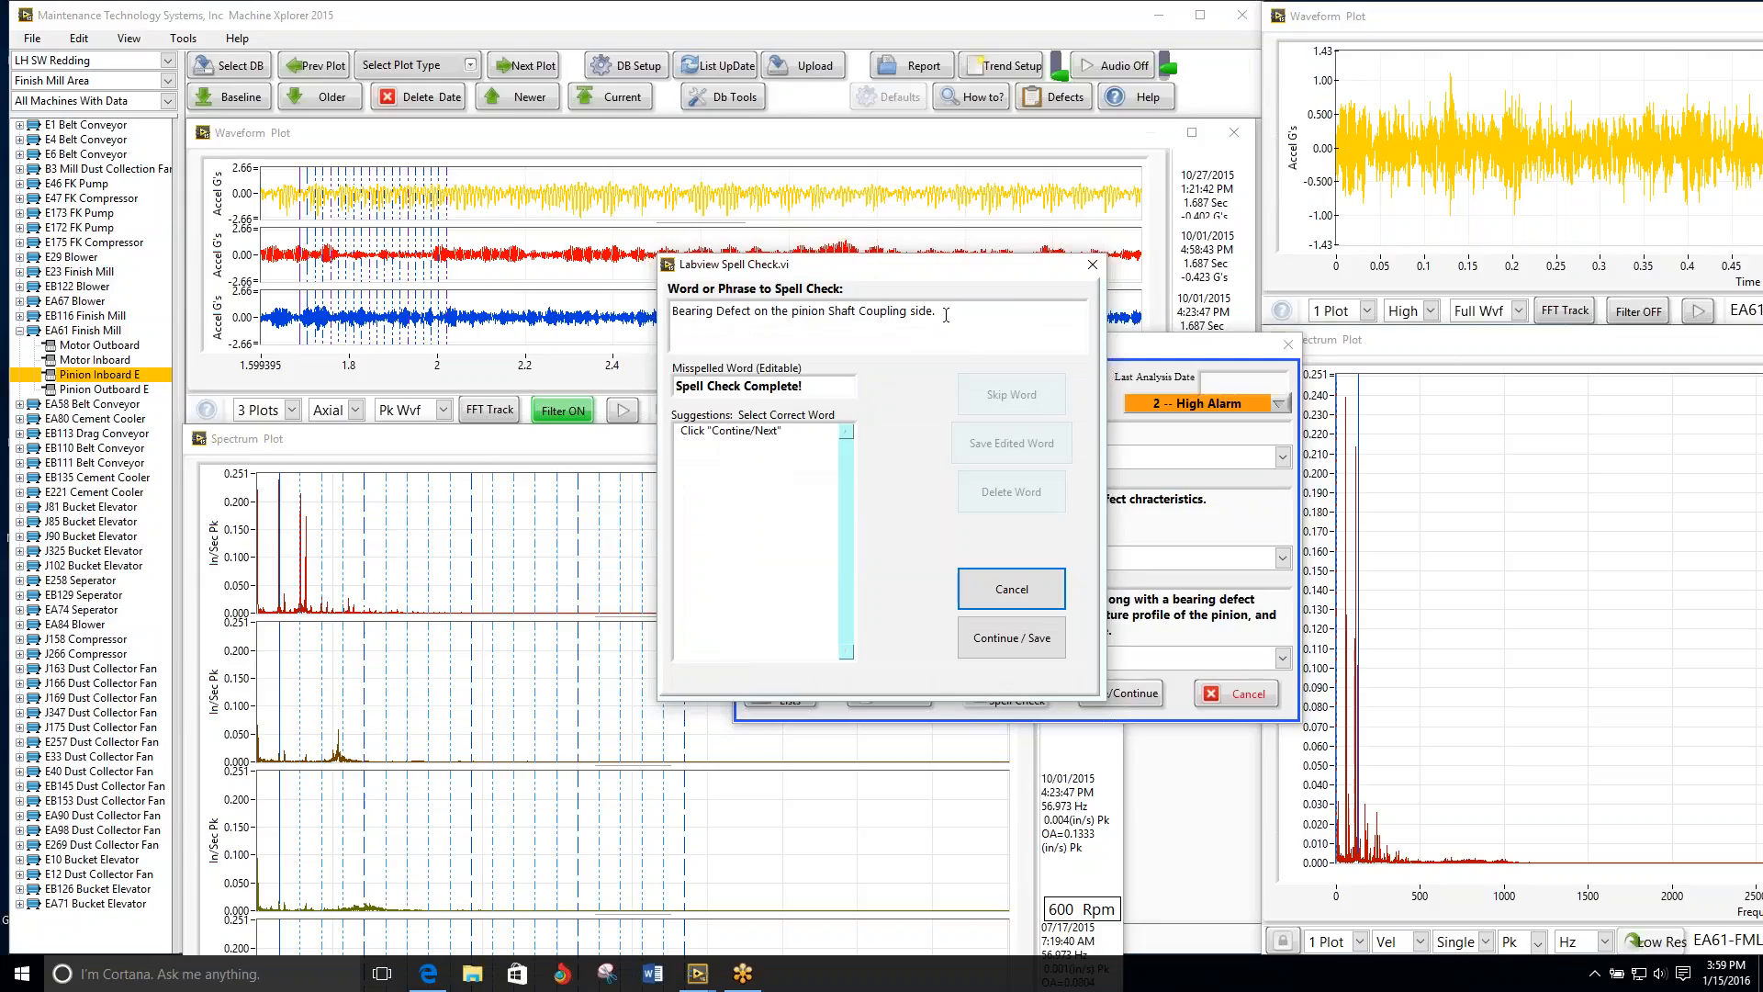
{"action": "left_click", "coordinate": [1011, 638]}
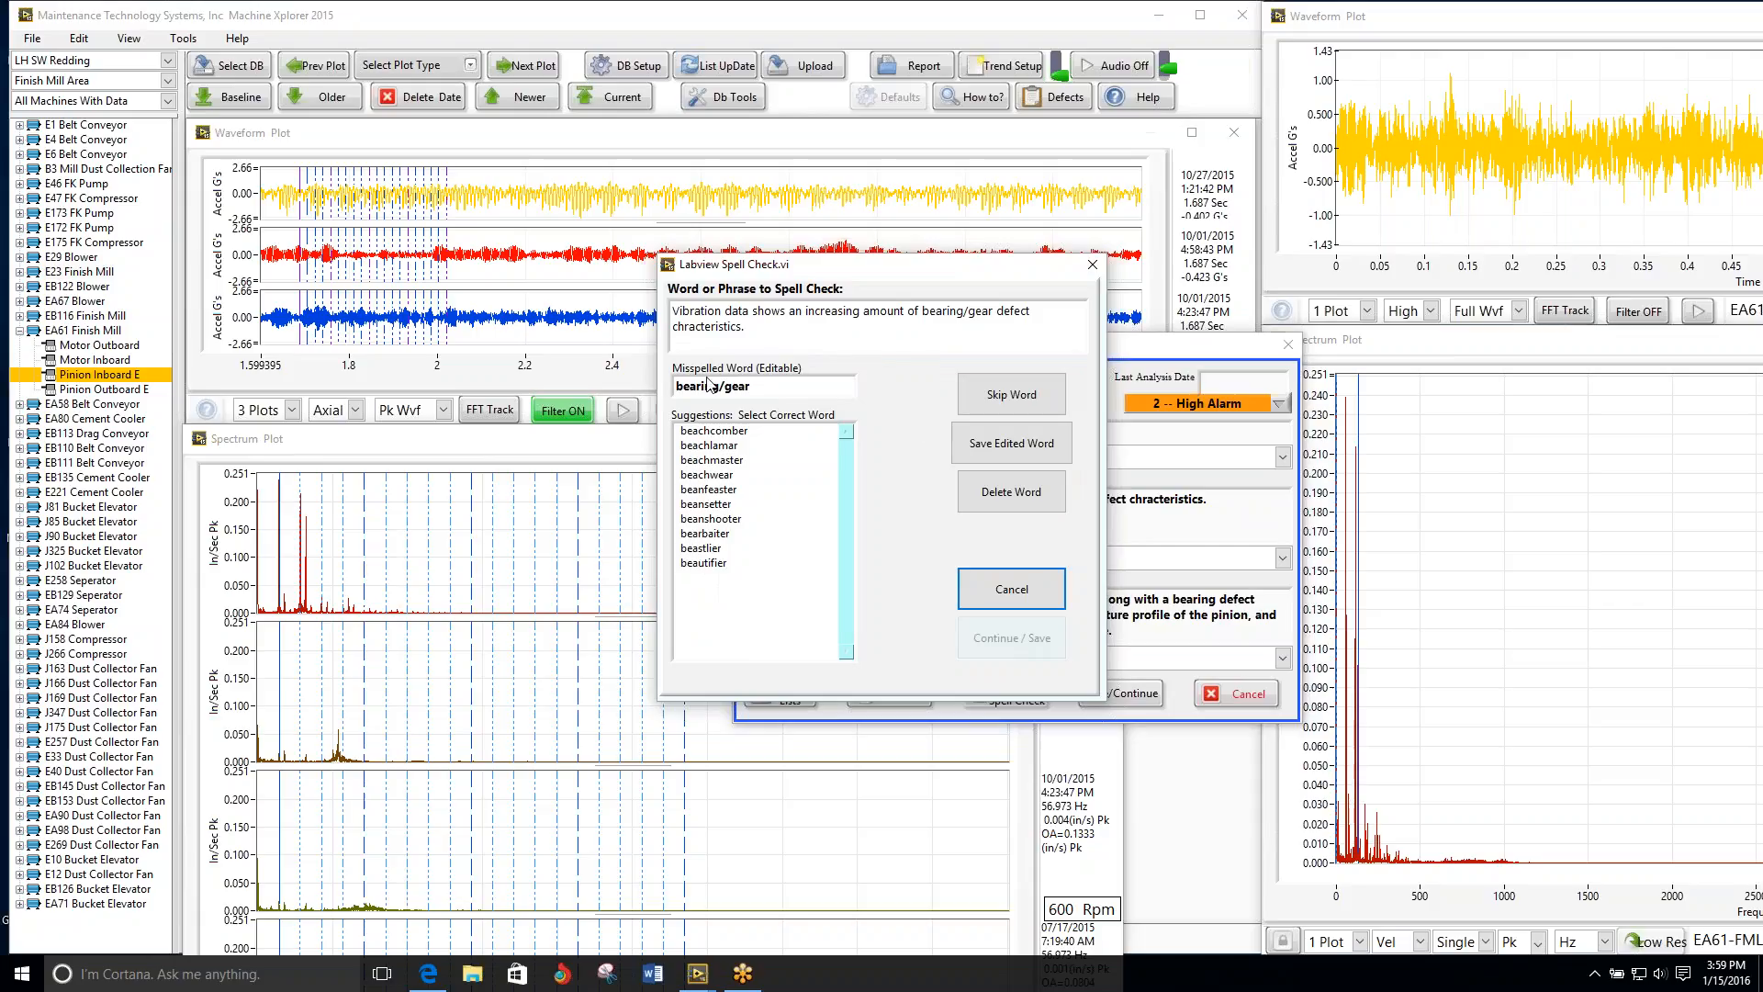
{"action": "left_click", "coordinate": [1011, 396]}
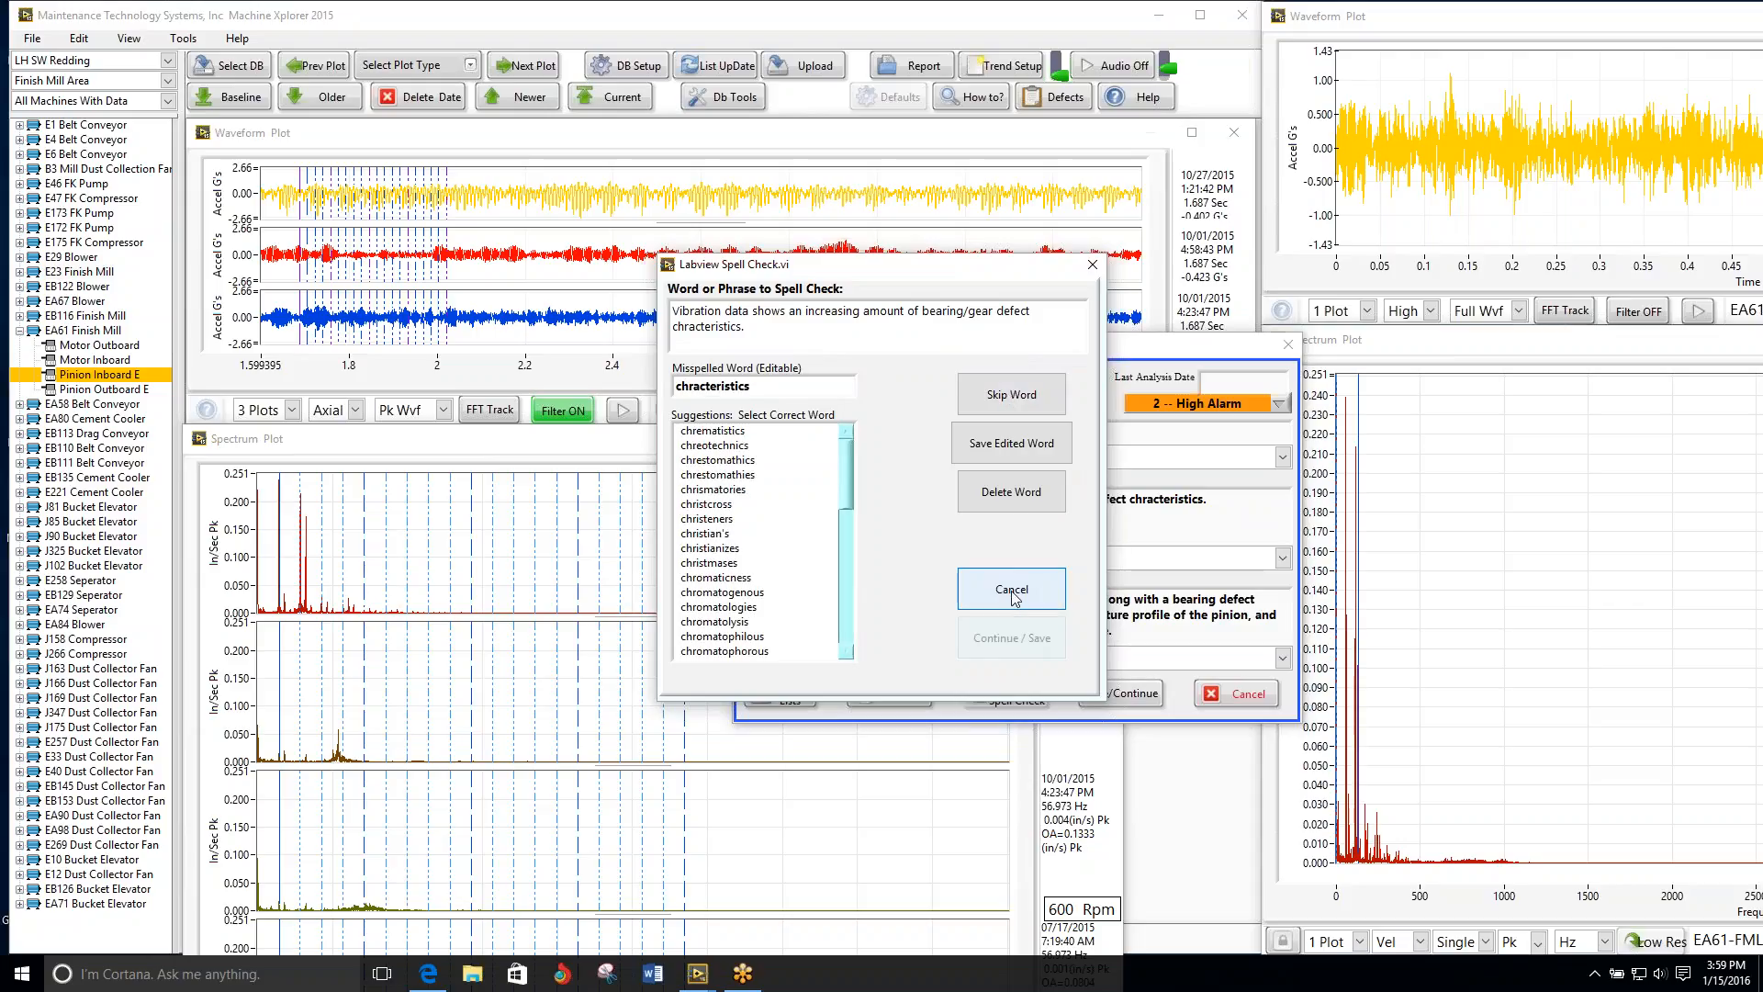
{"action": "left_click", "coordinate": [1019, 397]}
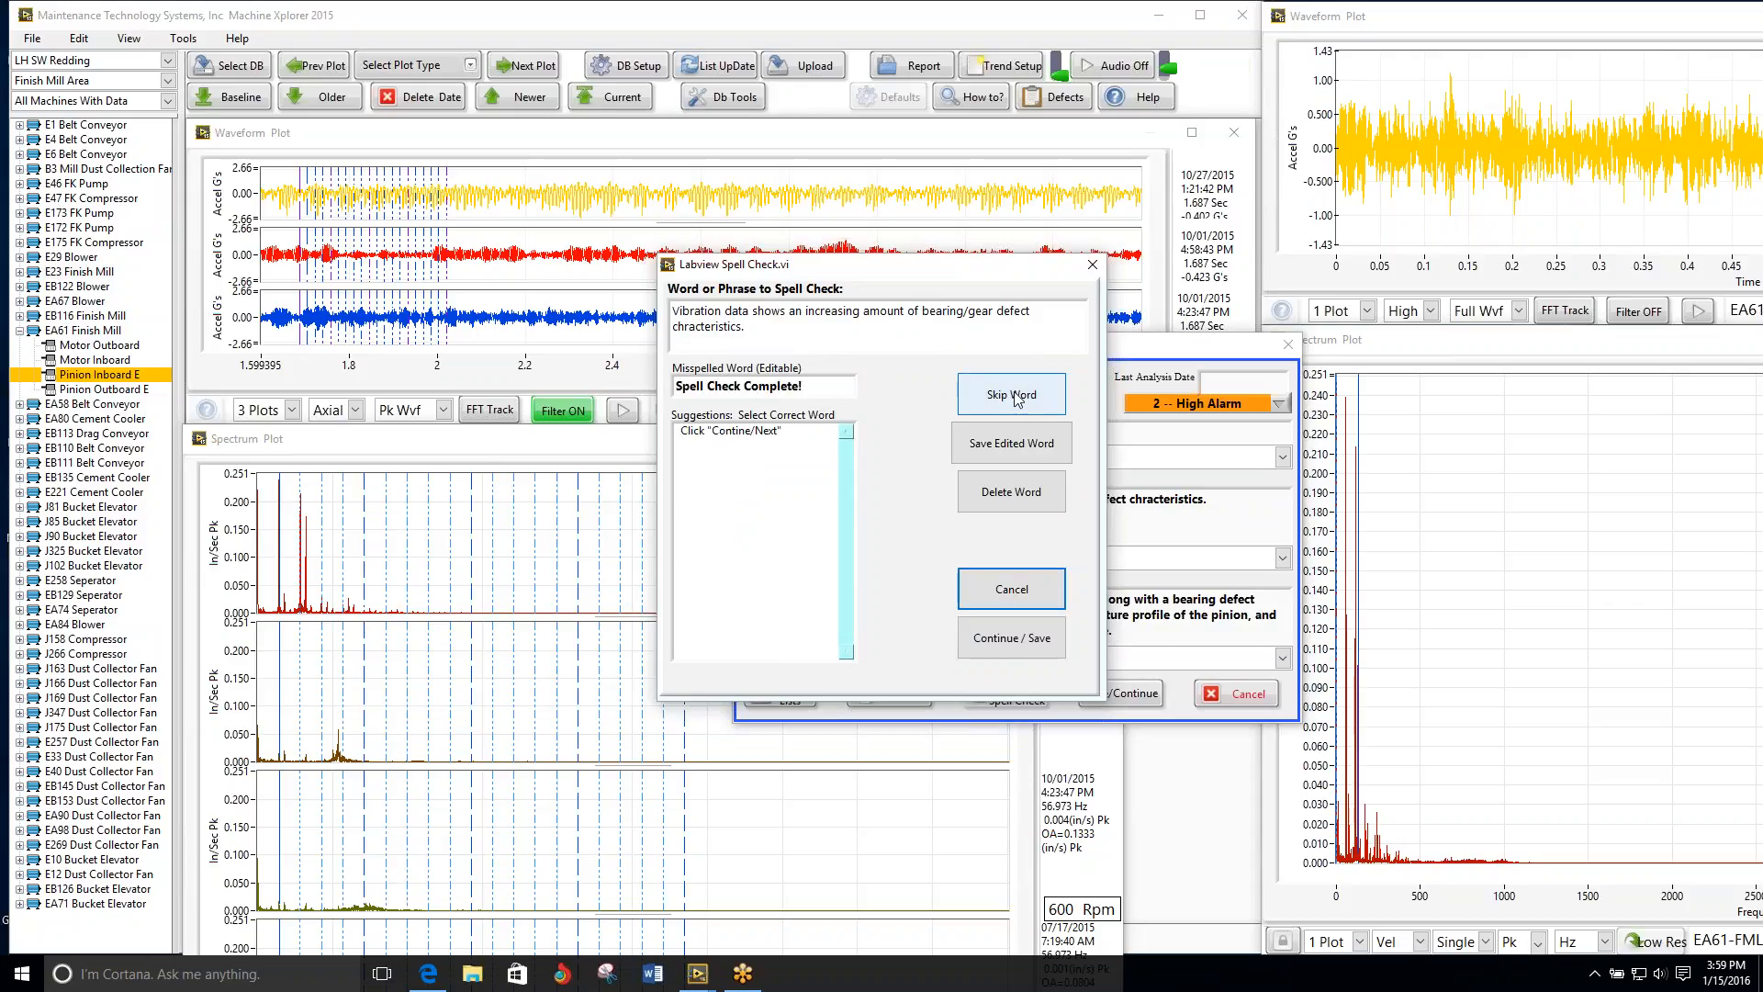
{"action": "left_click", "coordinate": [1017, 639]}
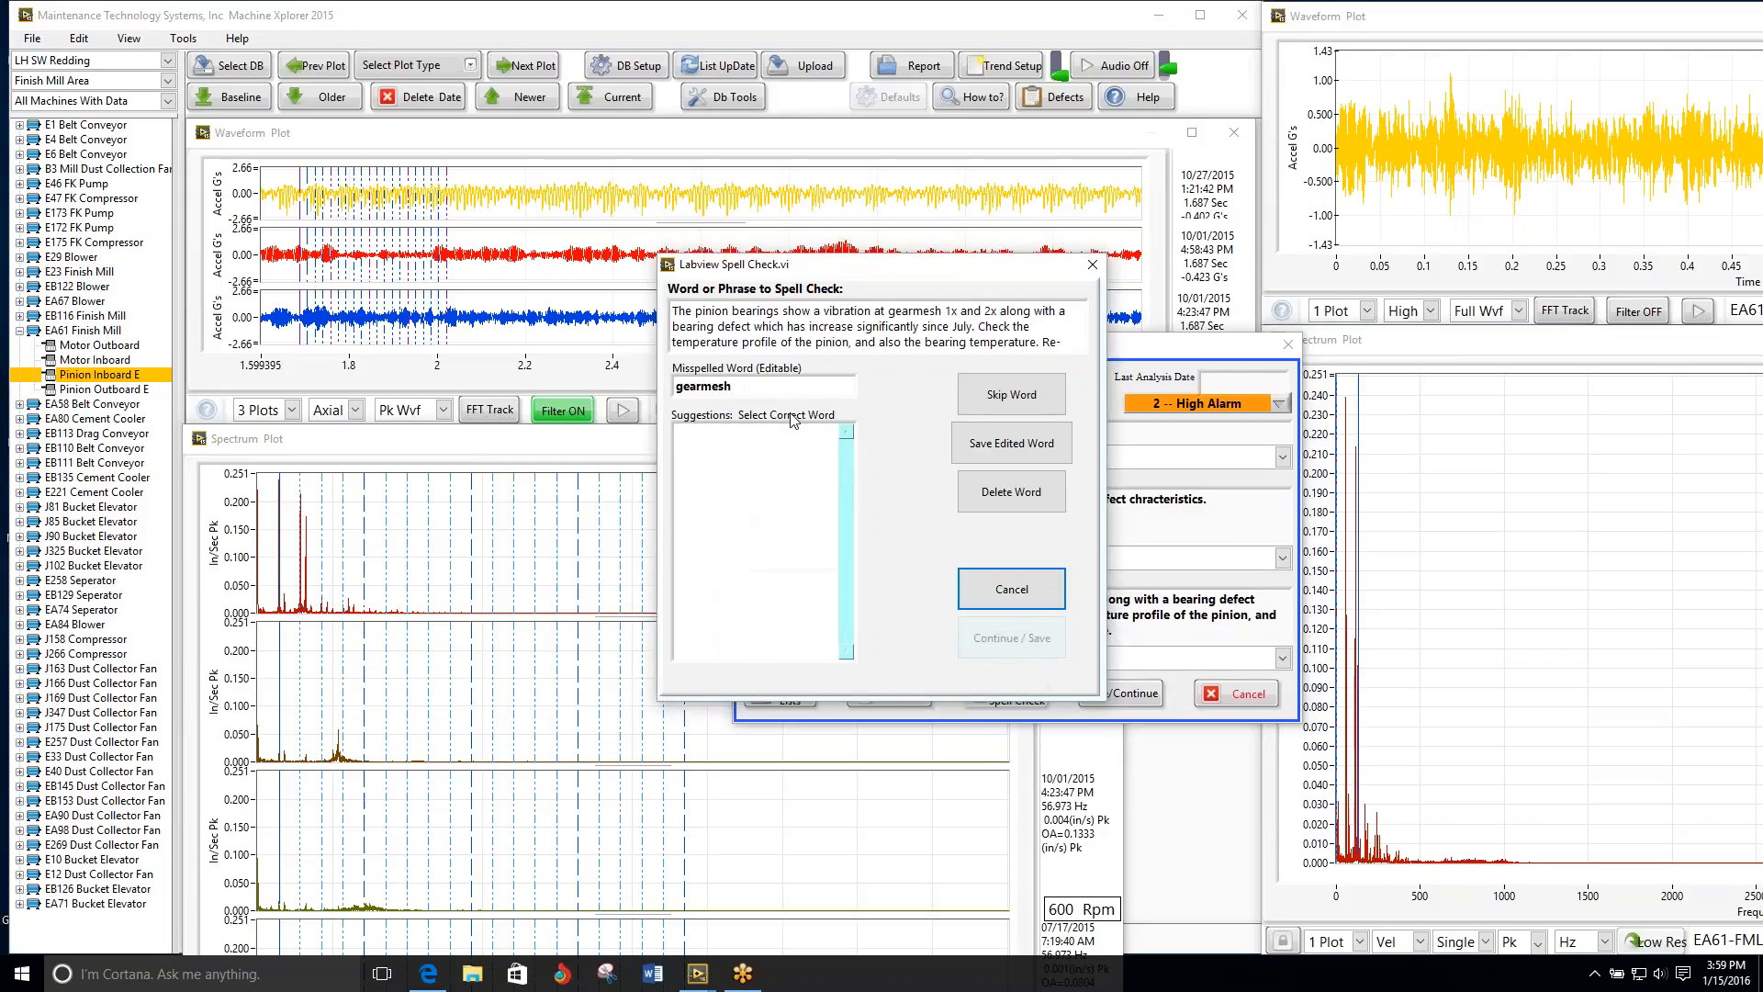
Step: Finish spell-checking the recommendations, skipping "gearmesh" and the other flagged words, and save the bearing analysis entry
{"action": "left_click", "coordinate": [1008, 408]}
{"action": "left_click", "coordinate": [1021, 400]}
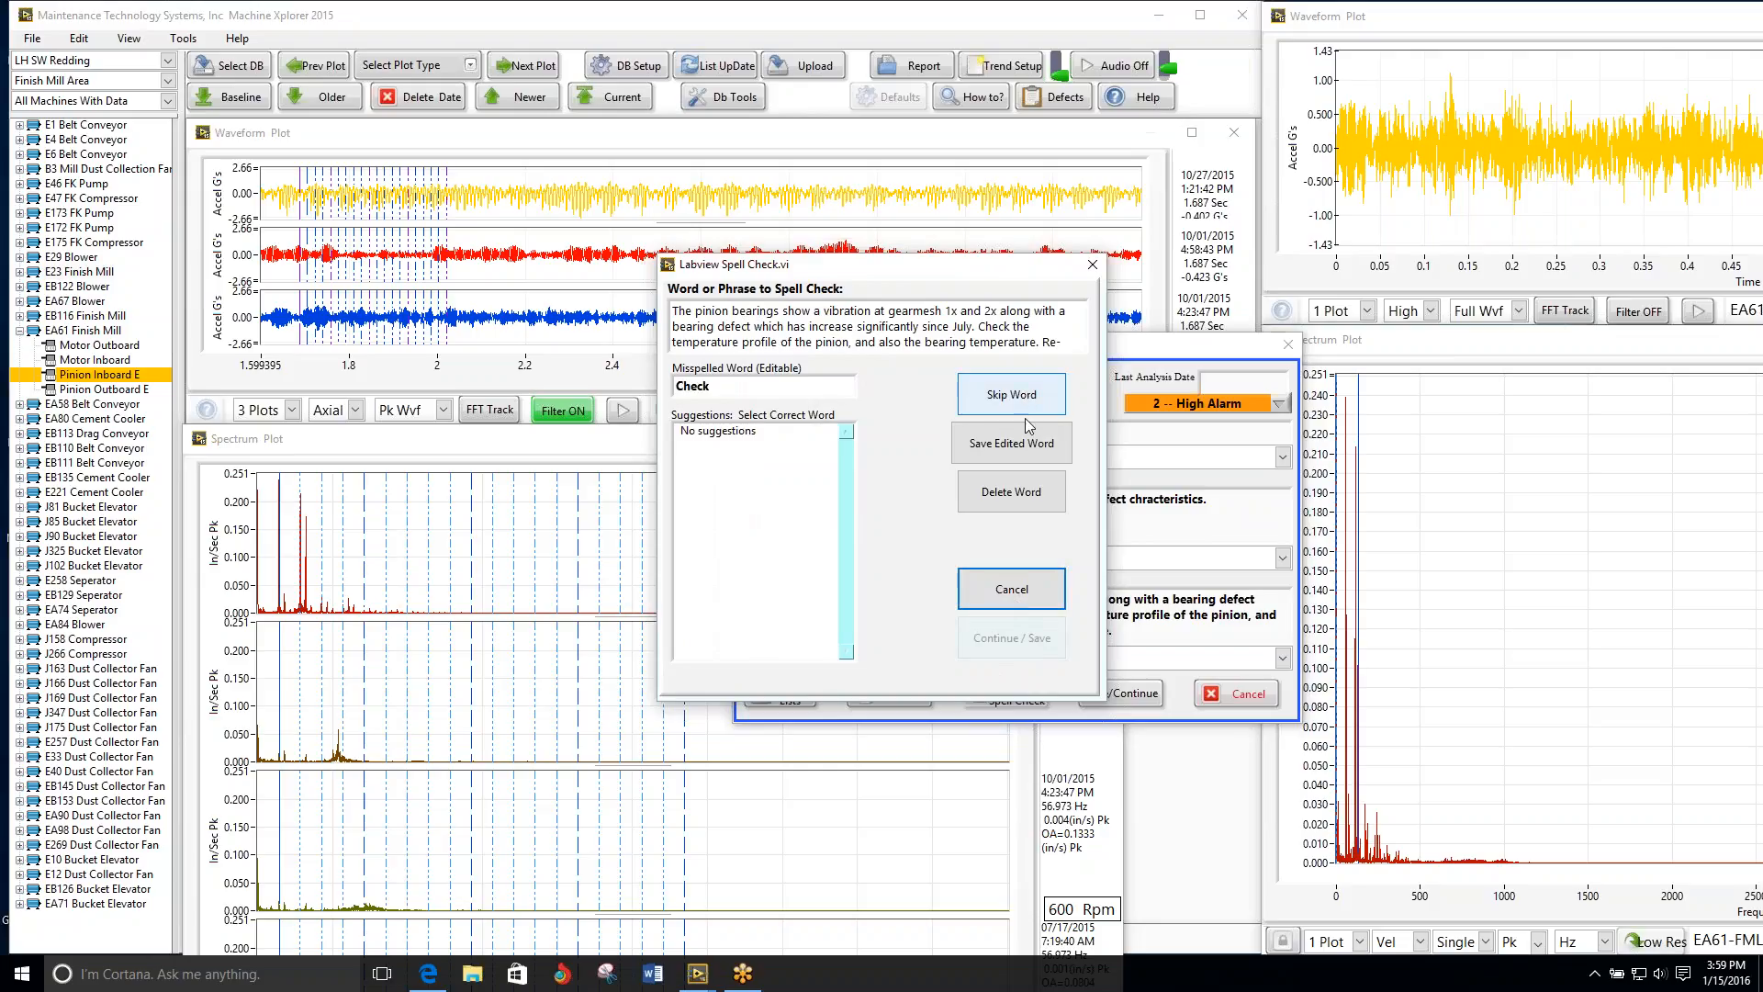
{"action": "left_click", "coordinate": [1009, 401]}
{"action": "left_click", "coordinate": [1008, 400]}
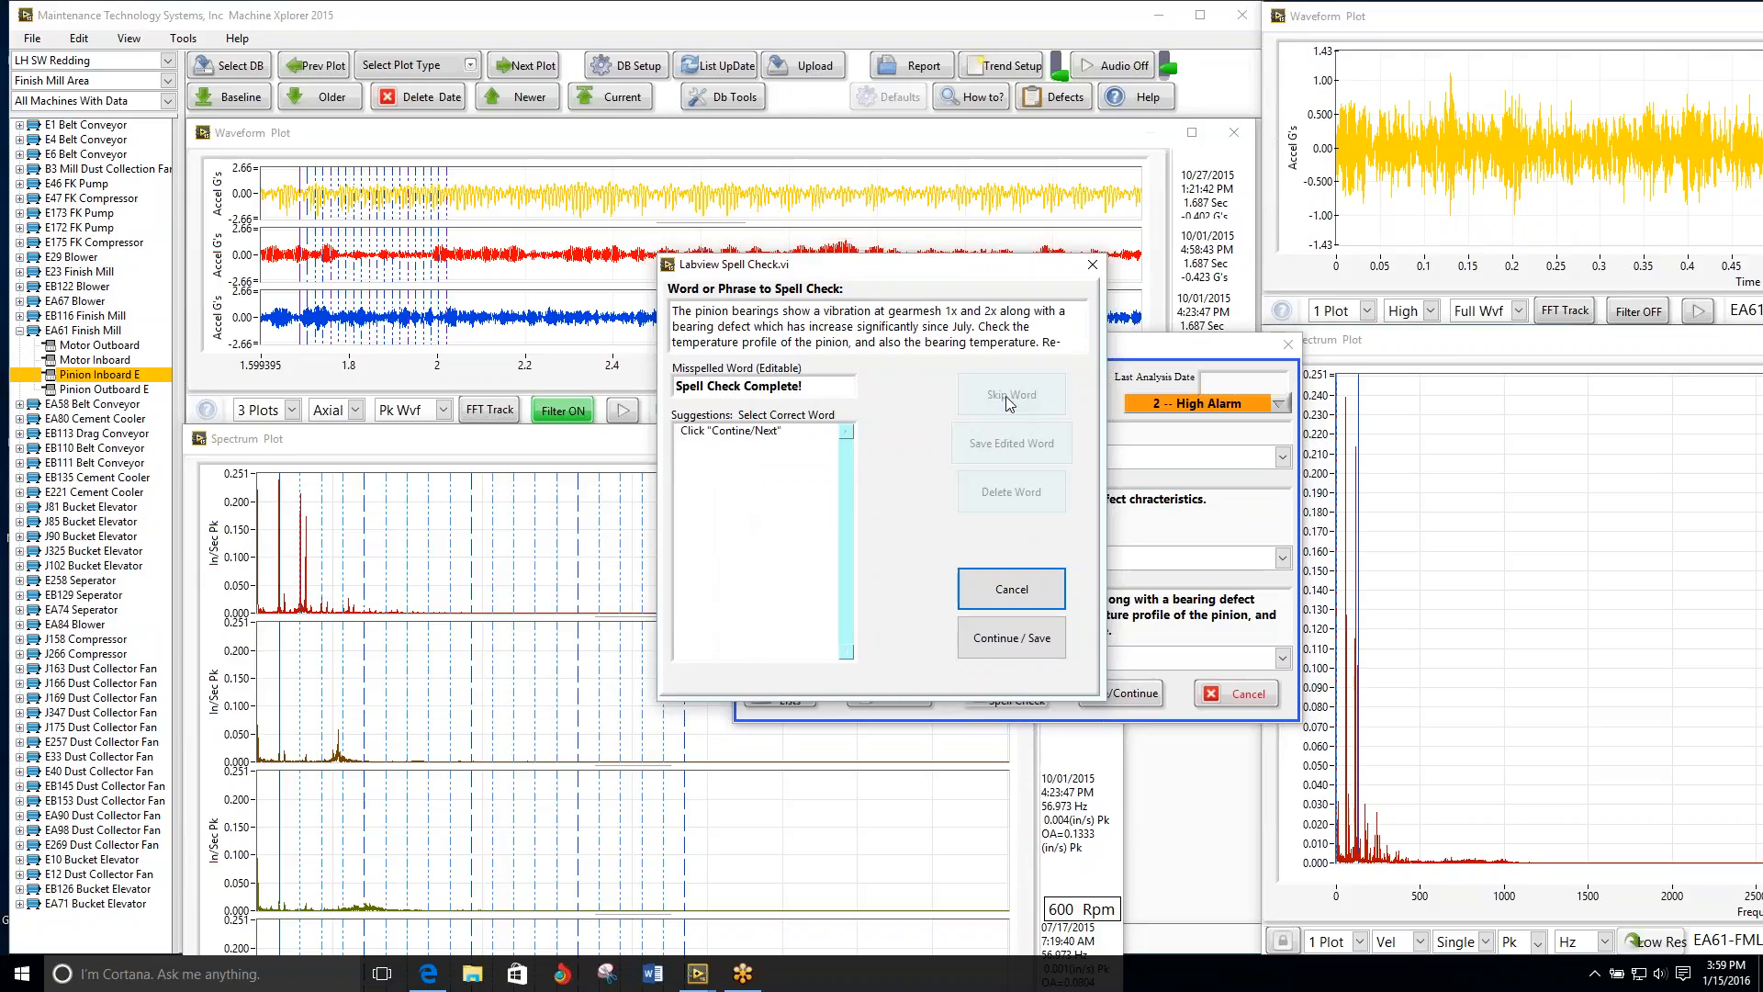
{"action": "left_click", "coordinate": [1001, 643]}
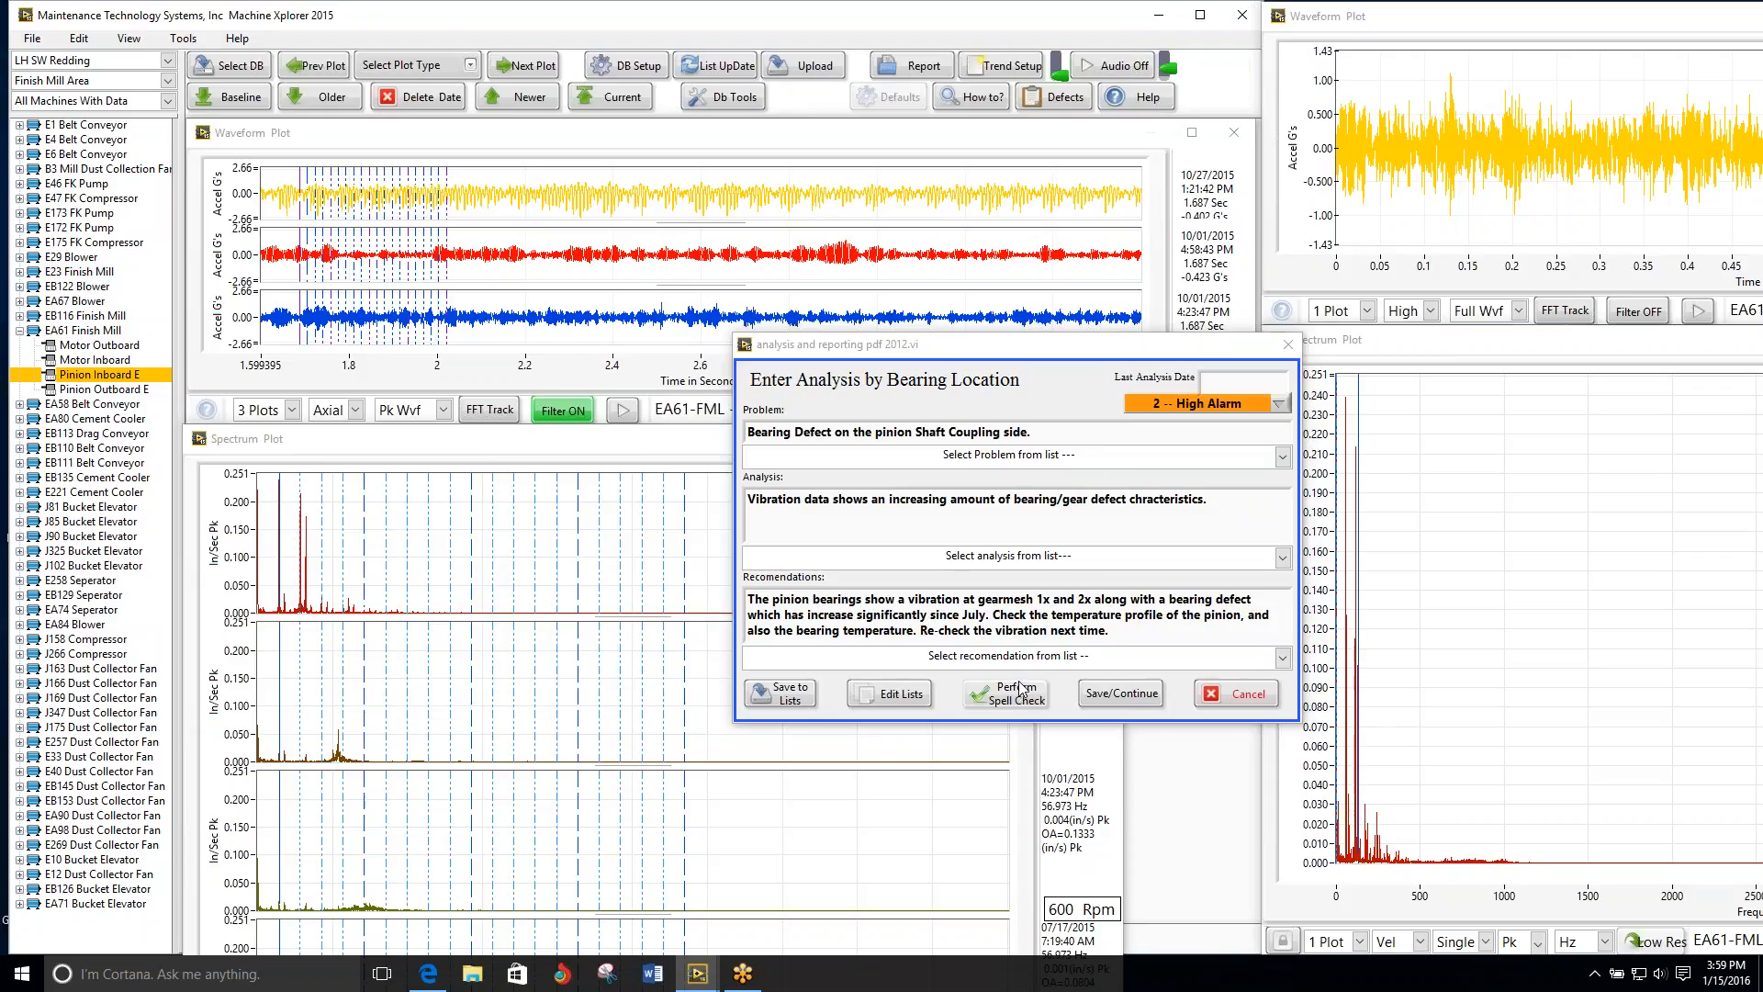
{"action": "left_click", "coordinate": [1117, 695]}
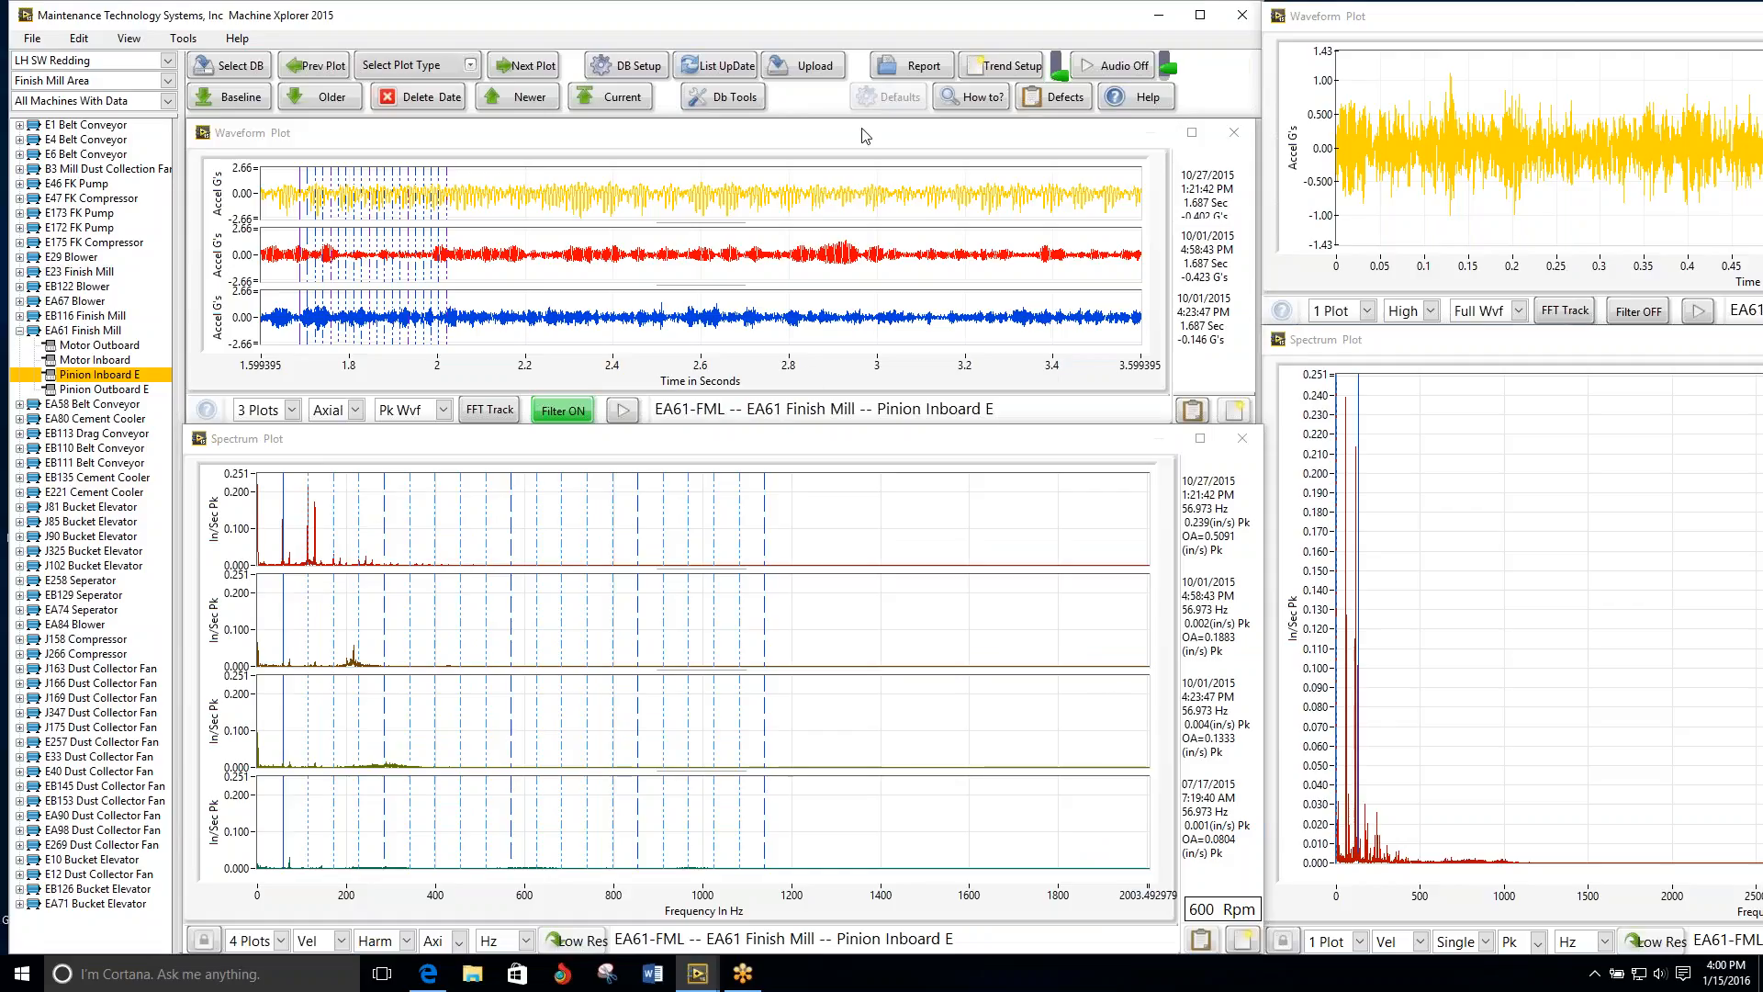
Step: Review the Pinion Outboard E plots and go on through EA80 Cement Cooler and EB113 Drag Conveyor to EB110 Belt Conveyor
{"action": "left_click", "coordinate": [522, 67]}
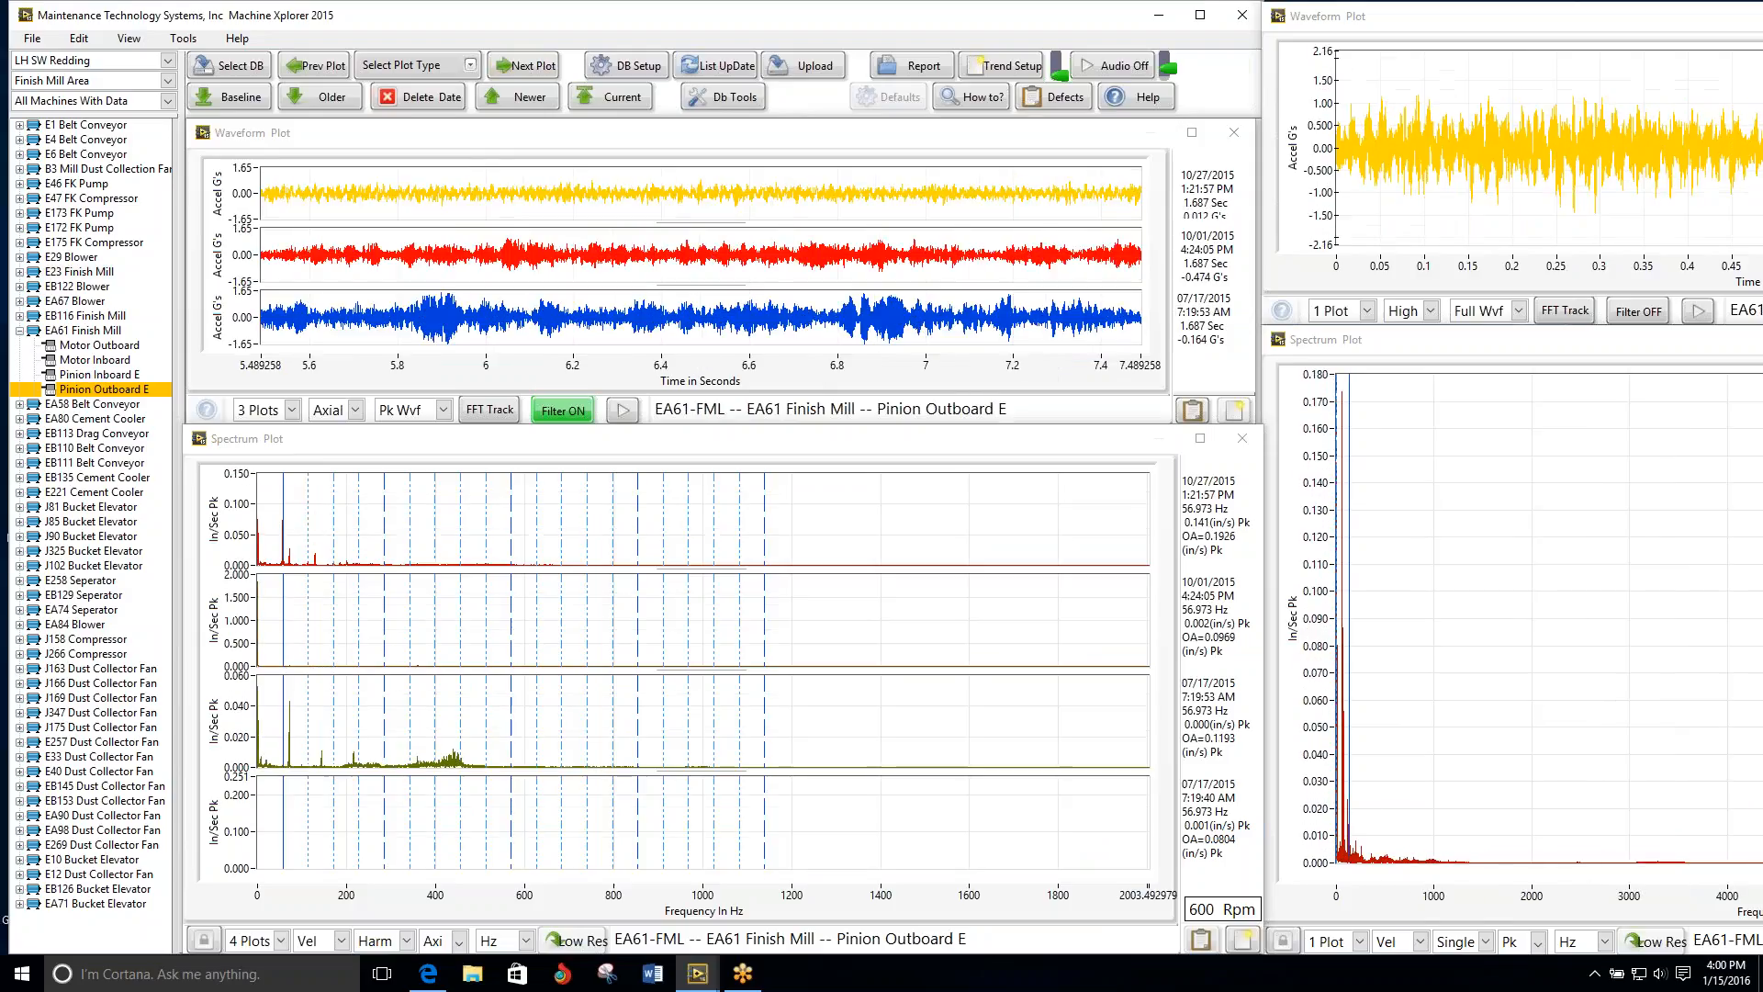
{"action": "left_click", "coordinate": [521, 67]}
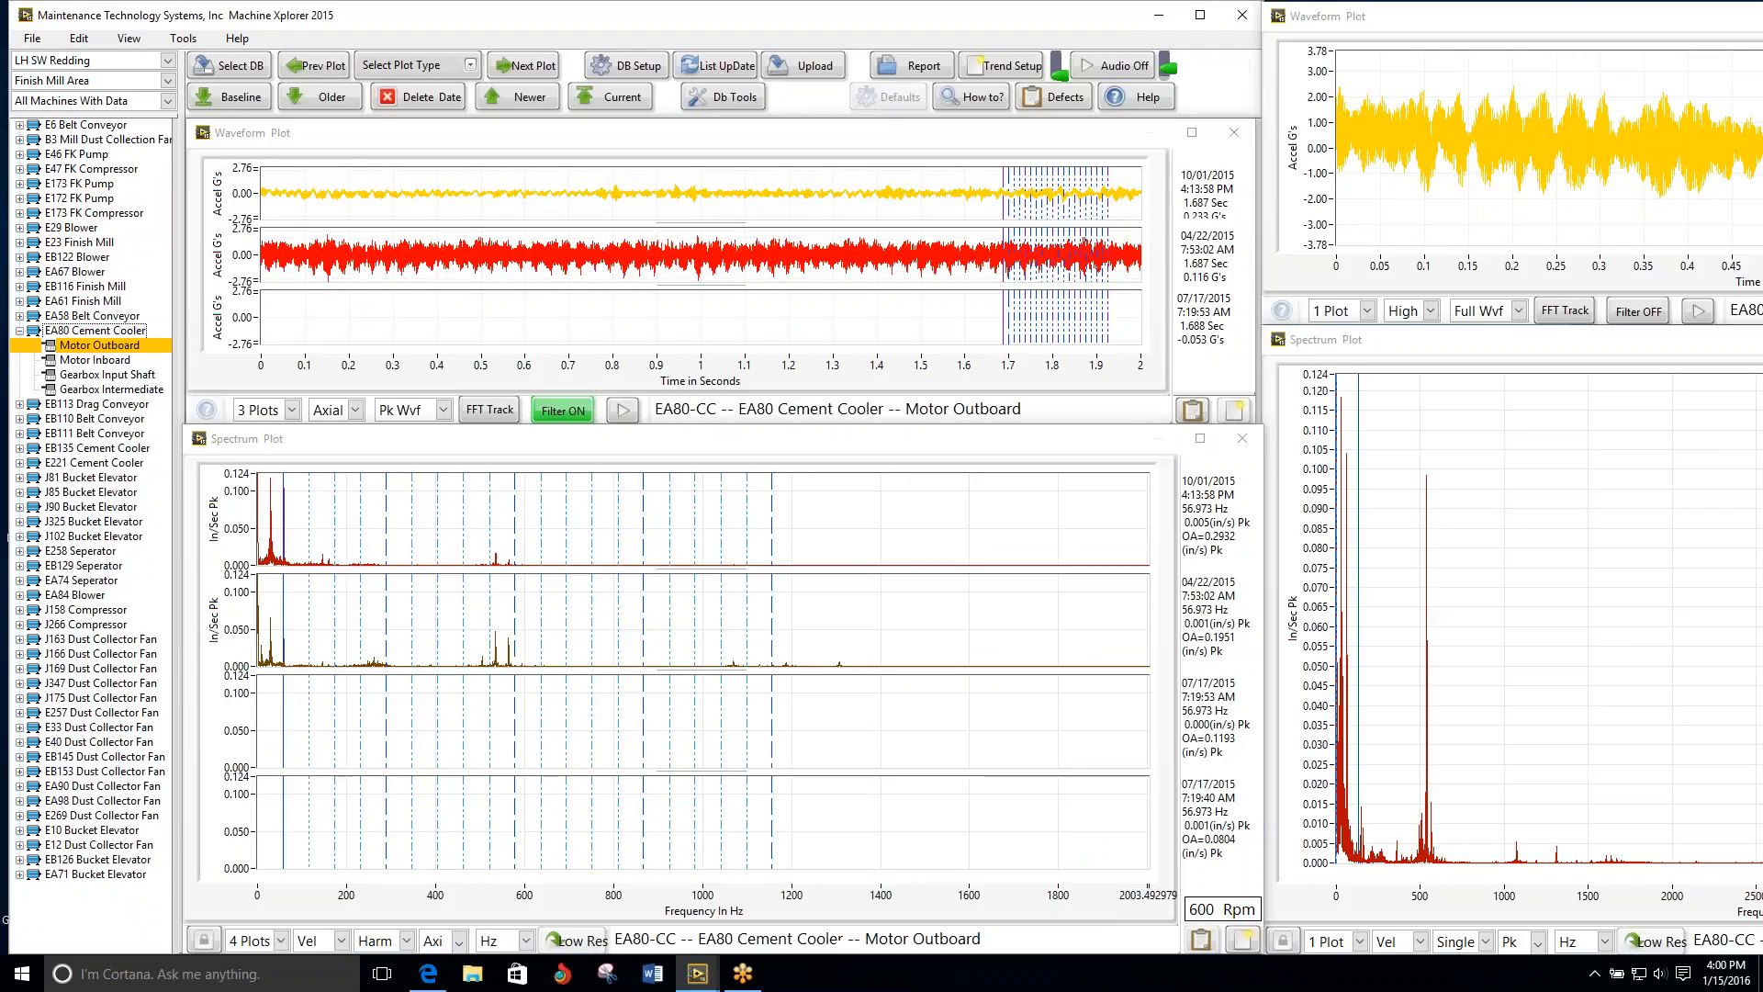
{"action": "left_click", "coordinate": [120, 437]}
{"action": "left_click", "coordinate": [107, 406]}
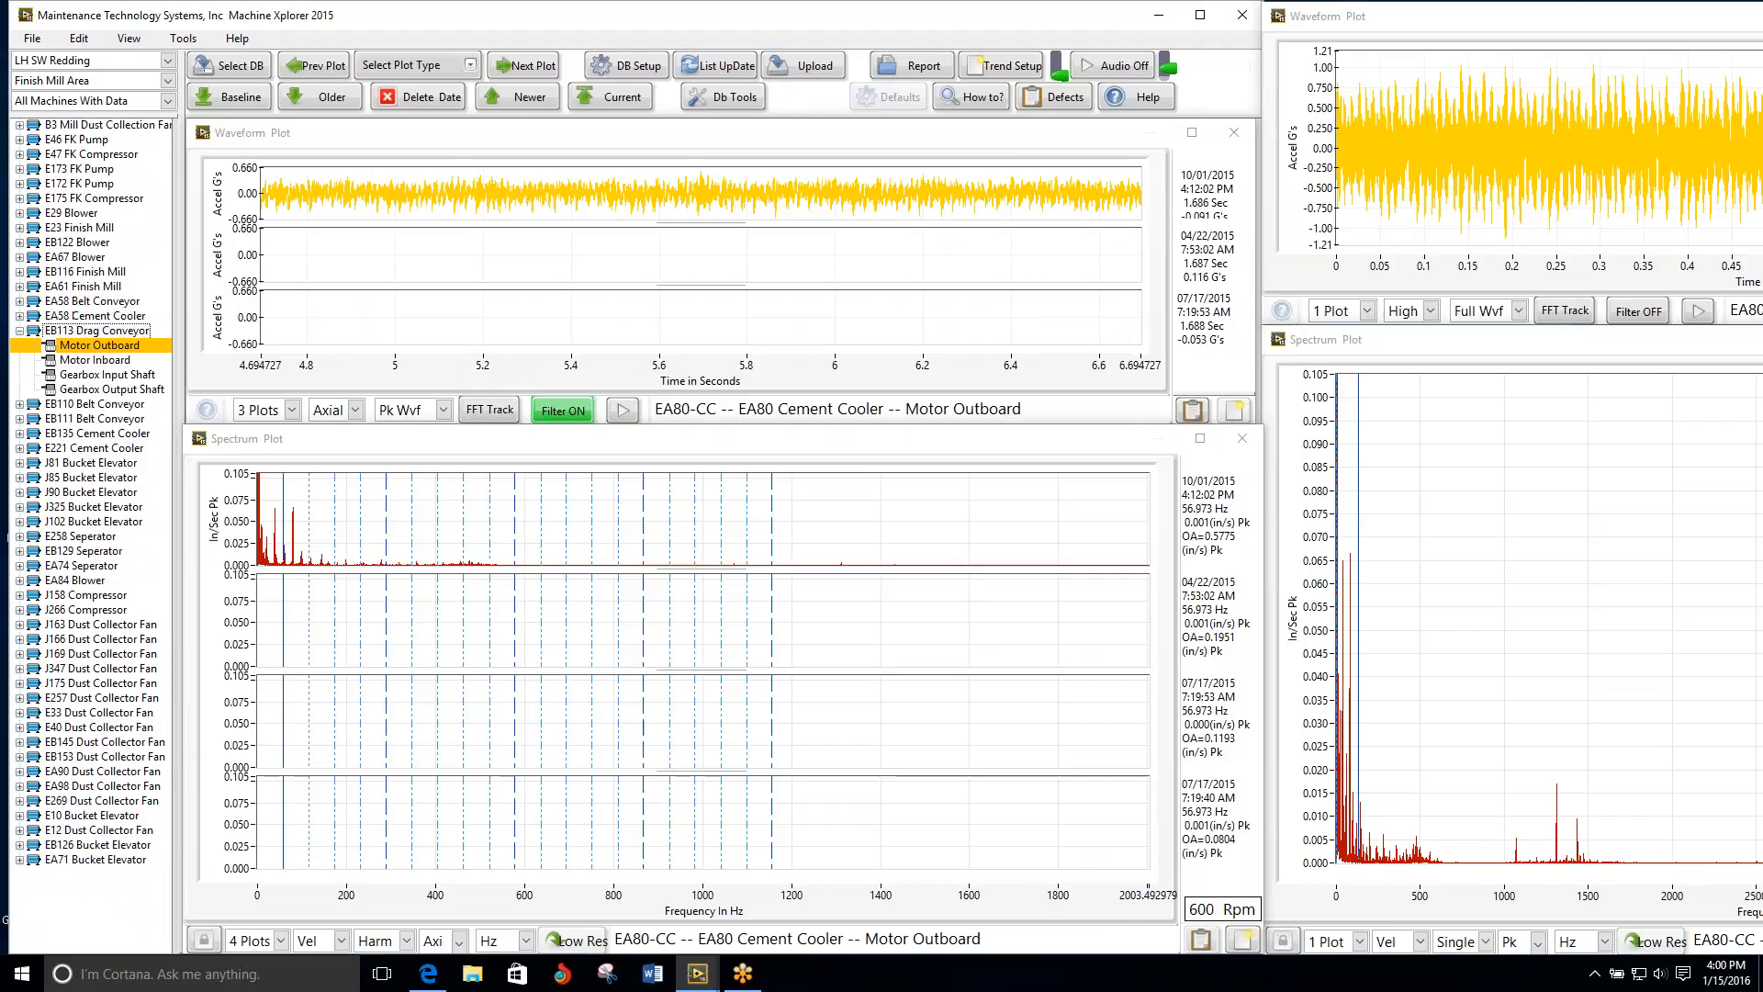
{"action": "left_click", "coordinate": [108, 404]}
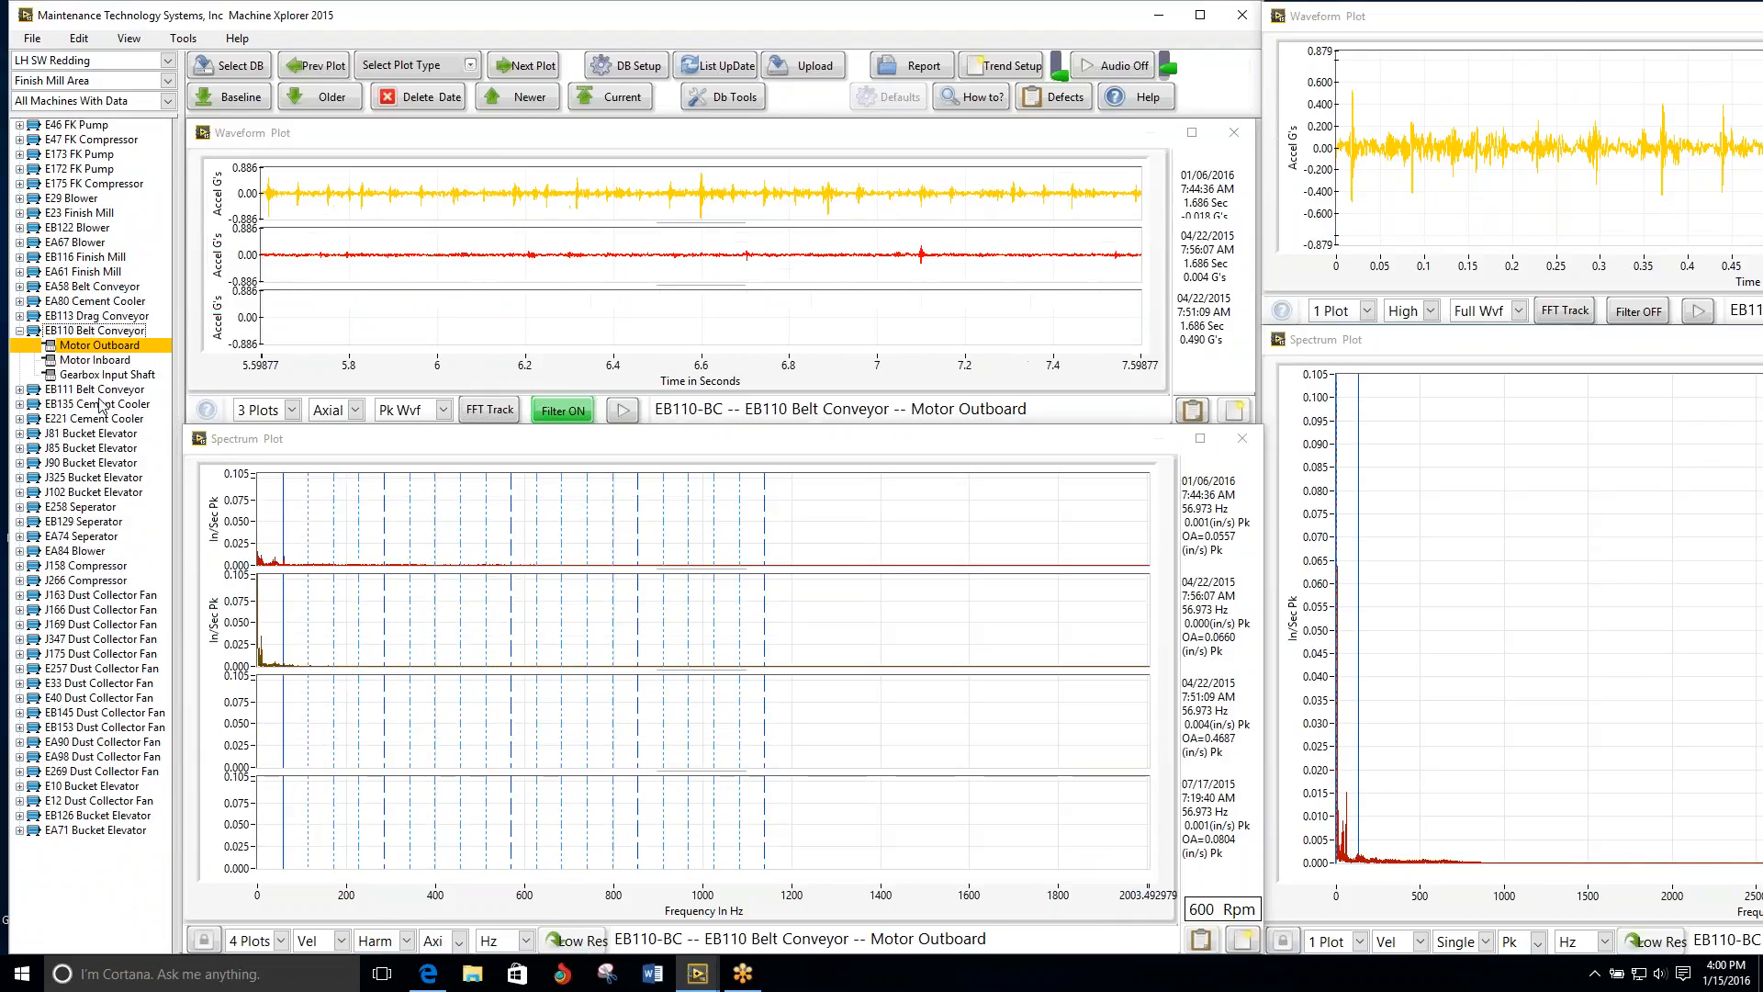
Step: Play the EB110 Belt Conveyor's Motor Inboard waveform and compare its plots with the Gearbox Input Shaft and Motor Outboard plots
{"action": "left_click", "coordinate": [519, 66]}
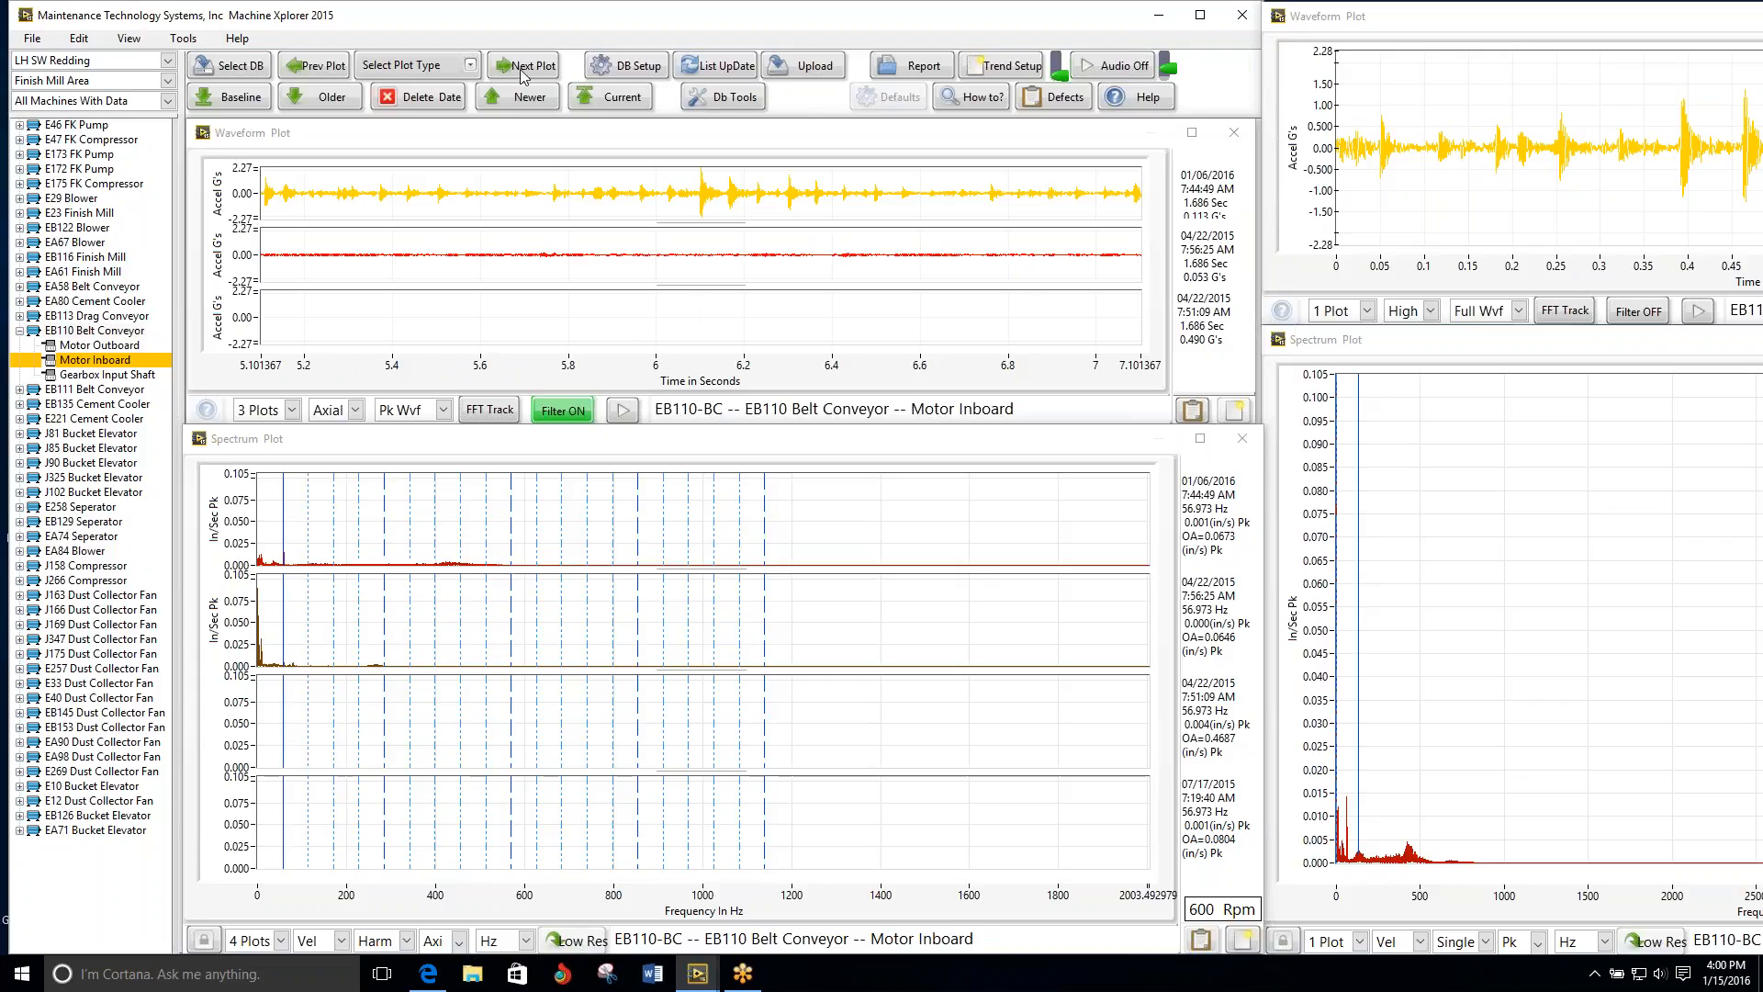
{"action": "left_click", "coordinate": [622, 410]}
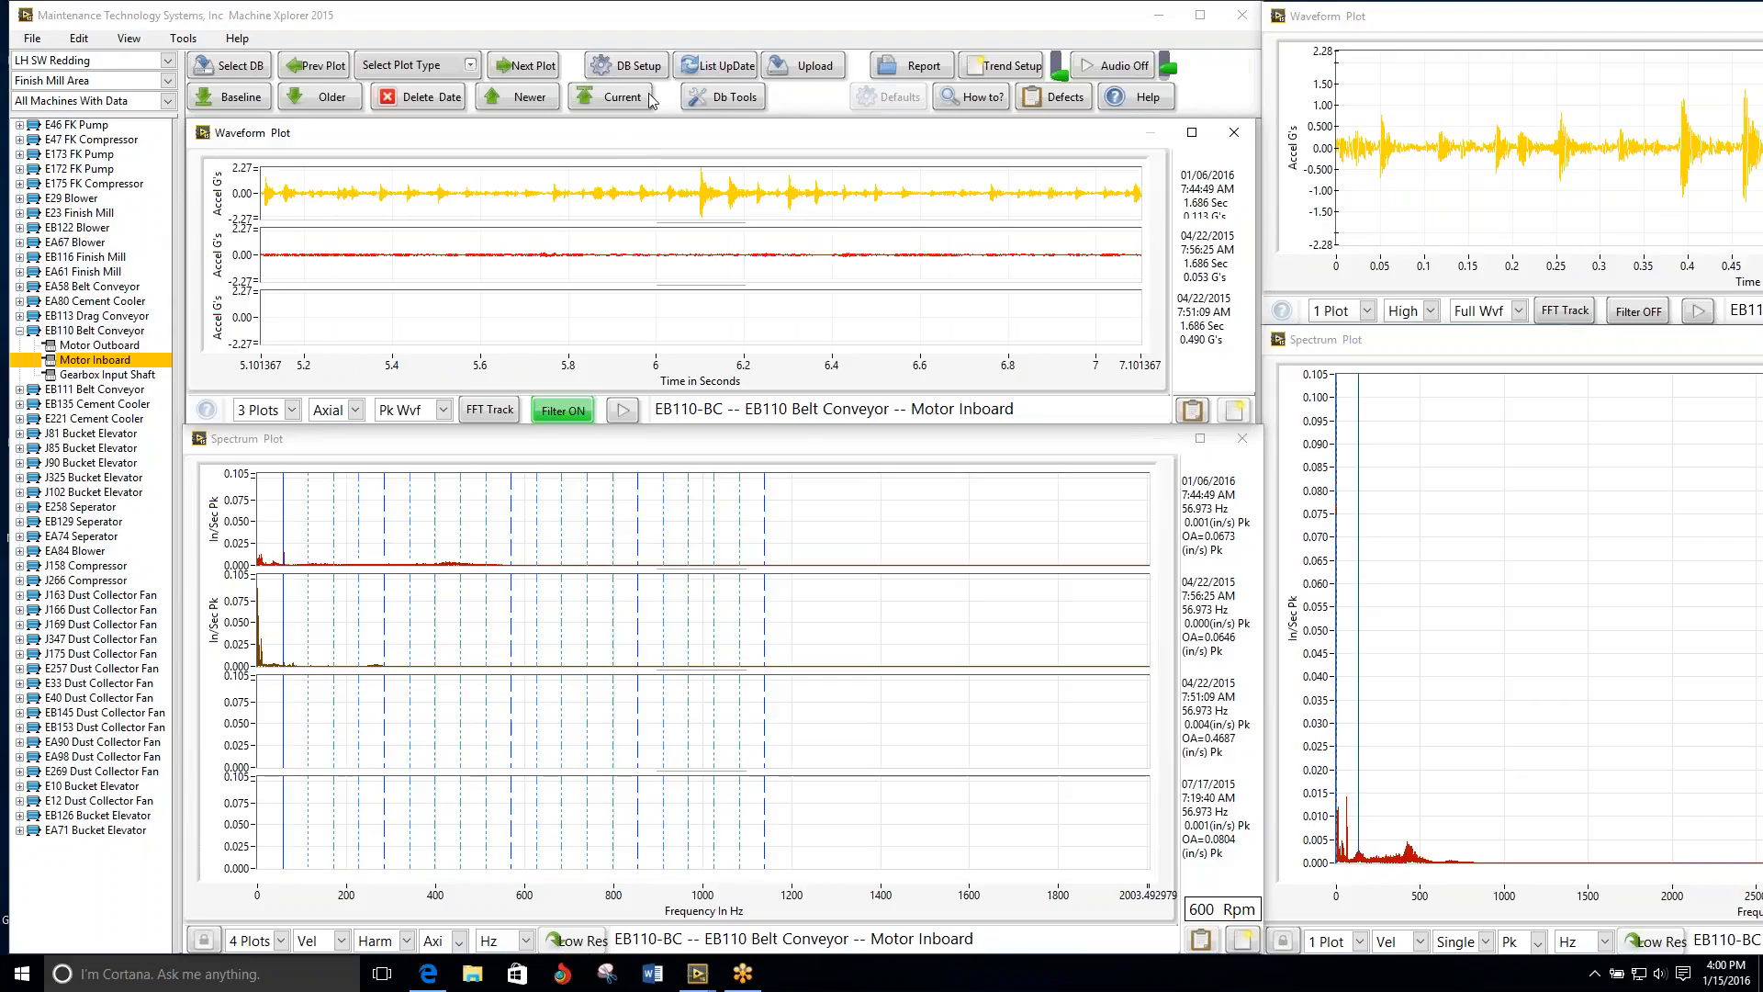
{"action": "left_click", "coordinate": [531, 71]}
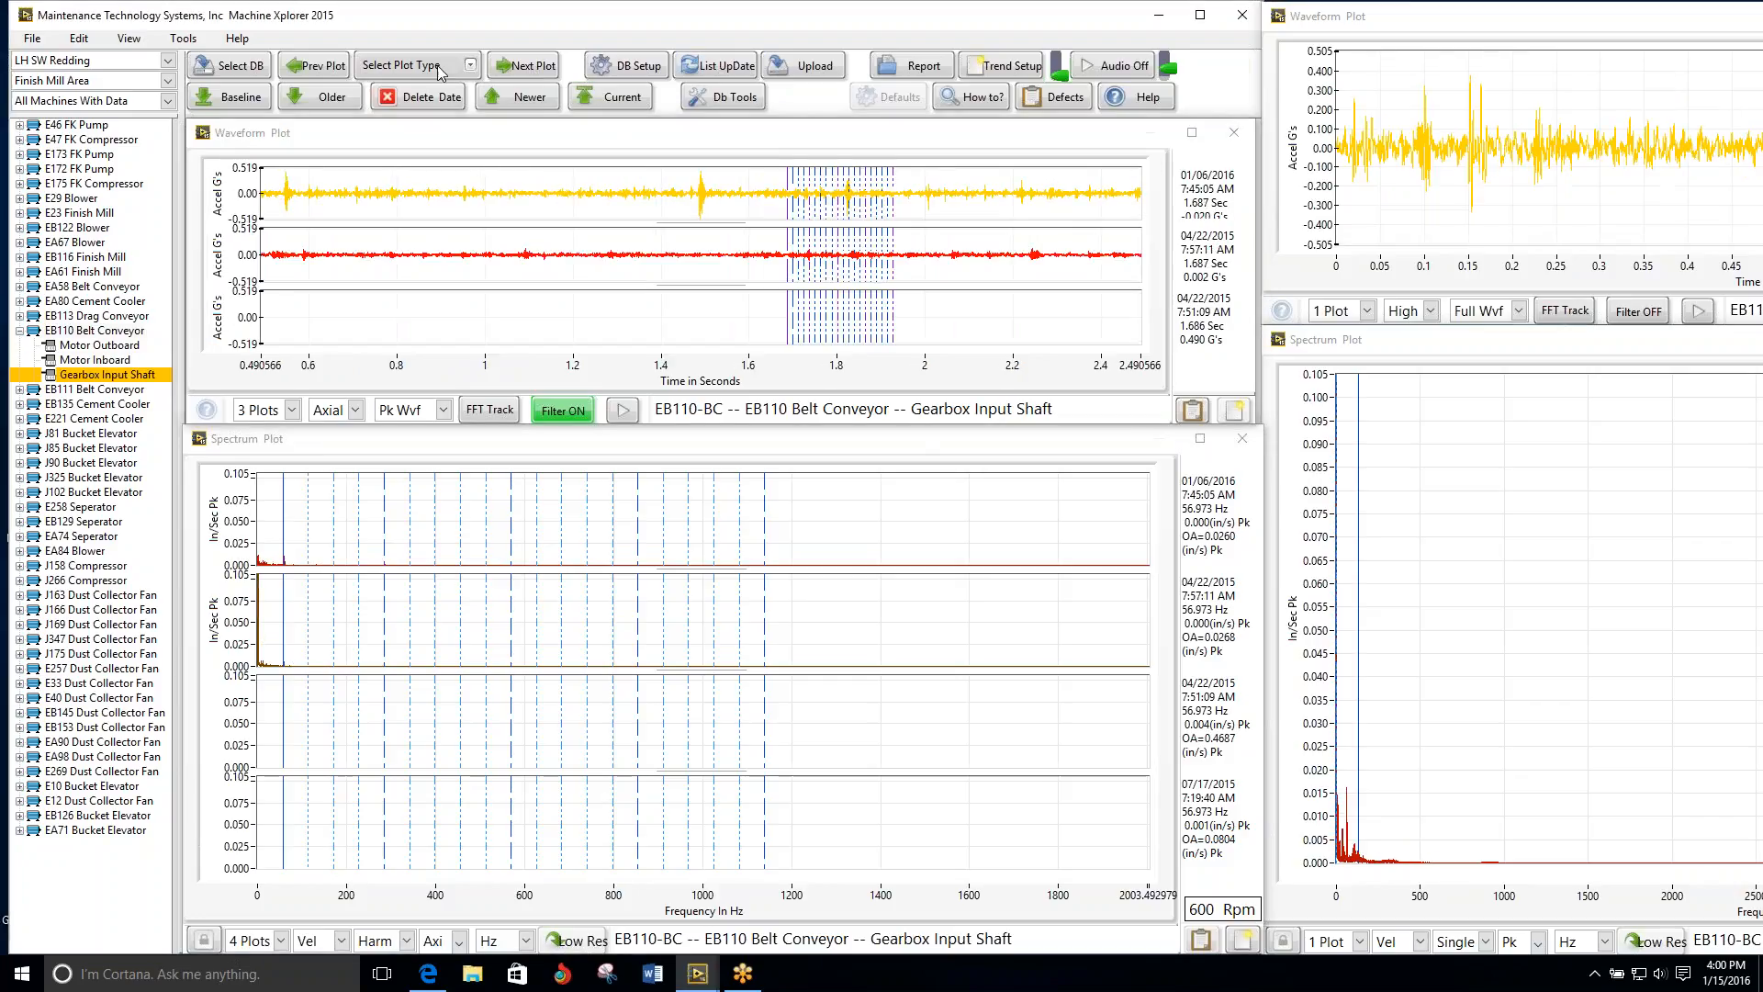
{"action": "left_click", "coordinate": [337, 72]}
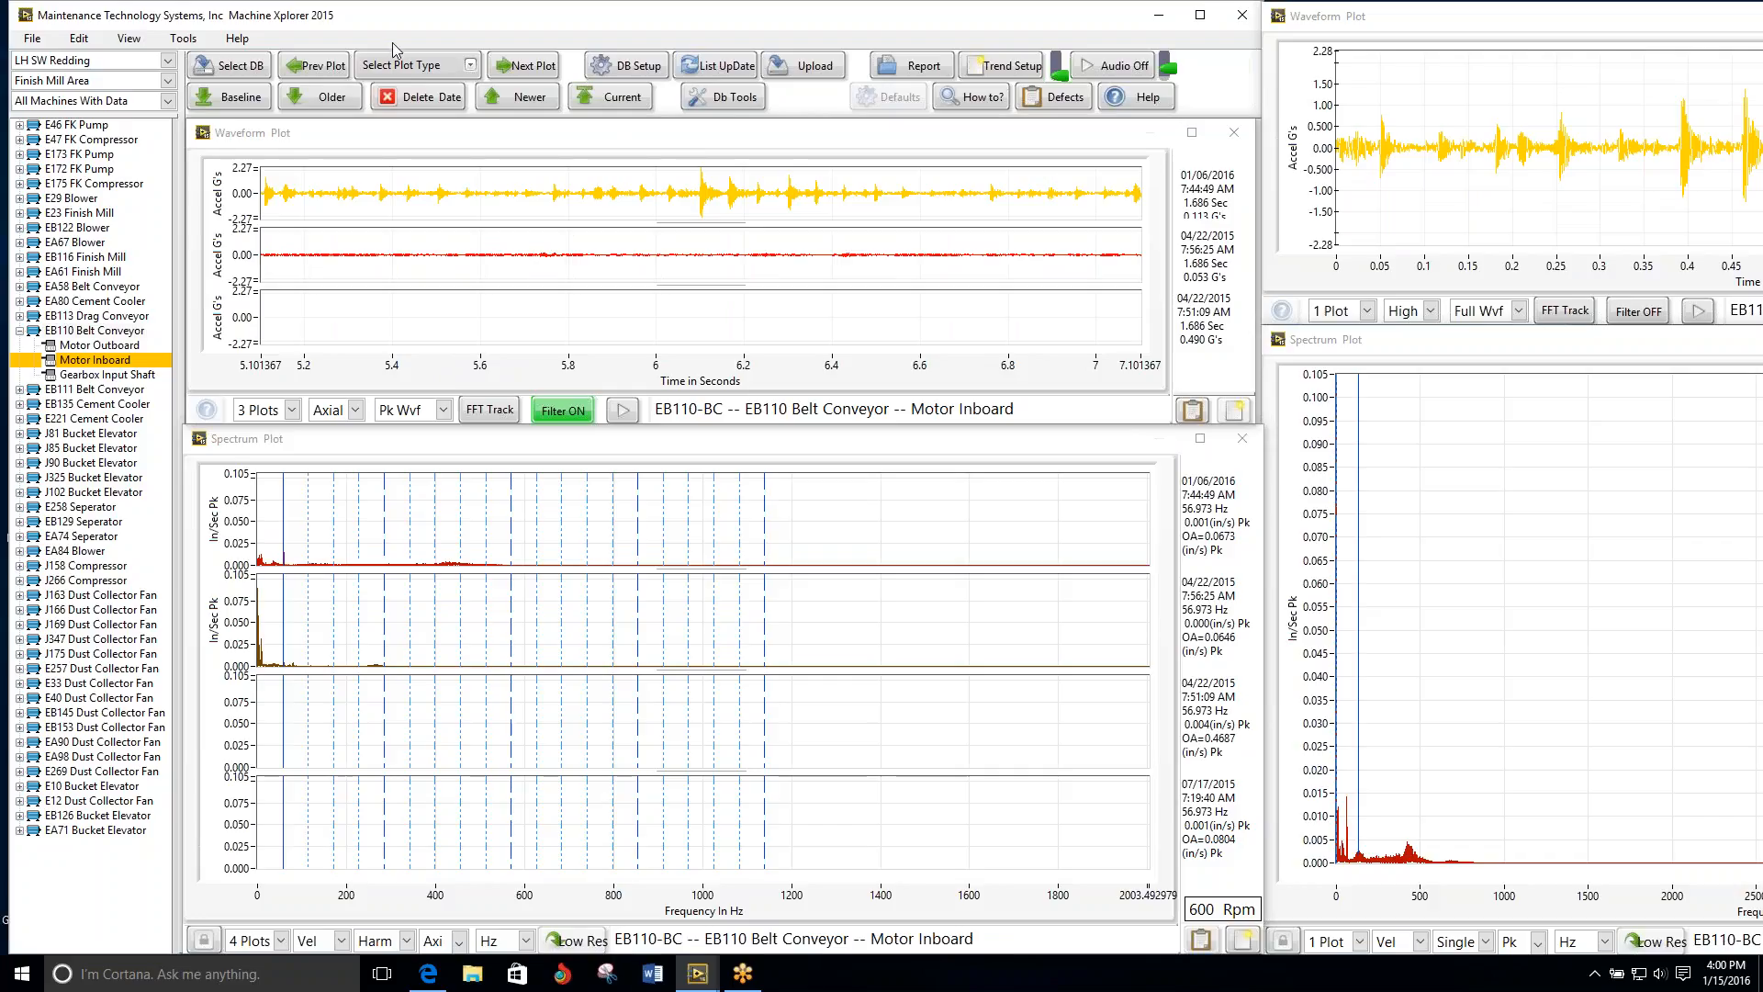
{"action": "left_click", "coordinate": [337, 70]}
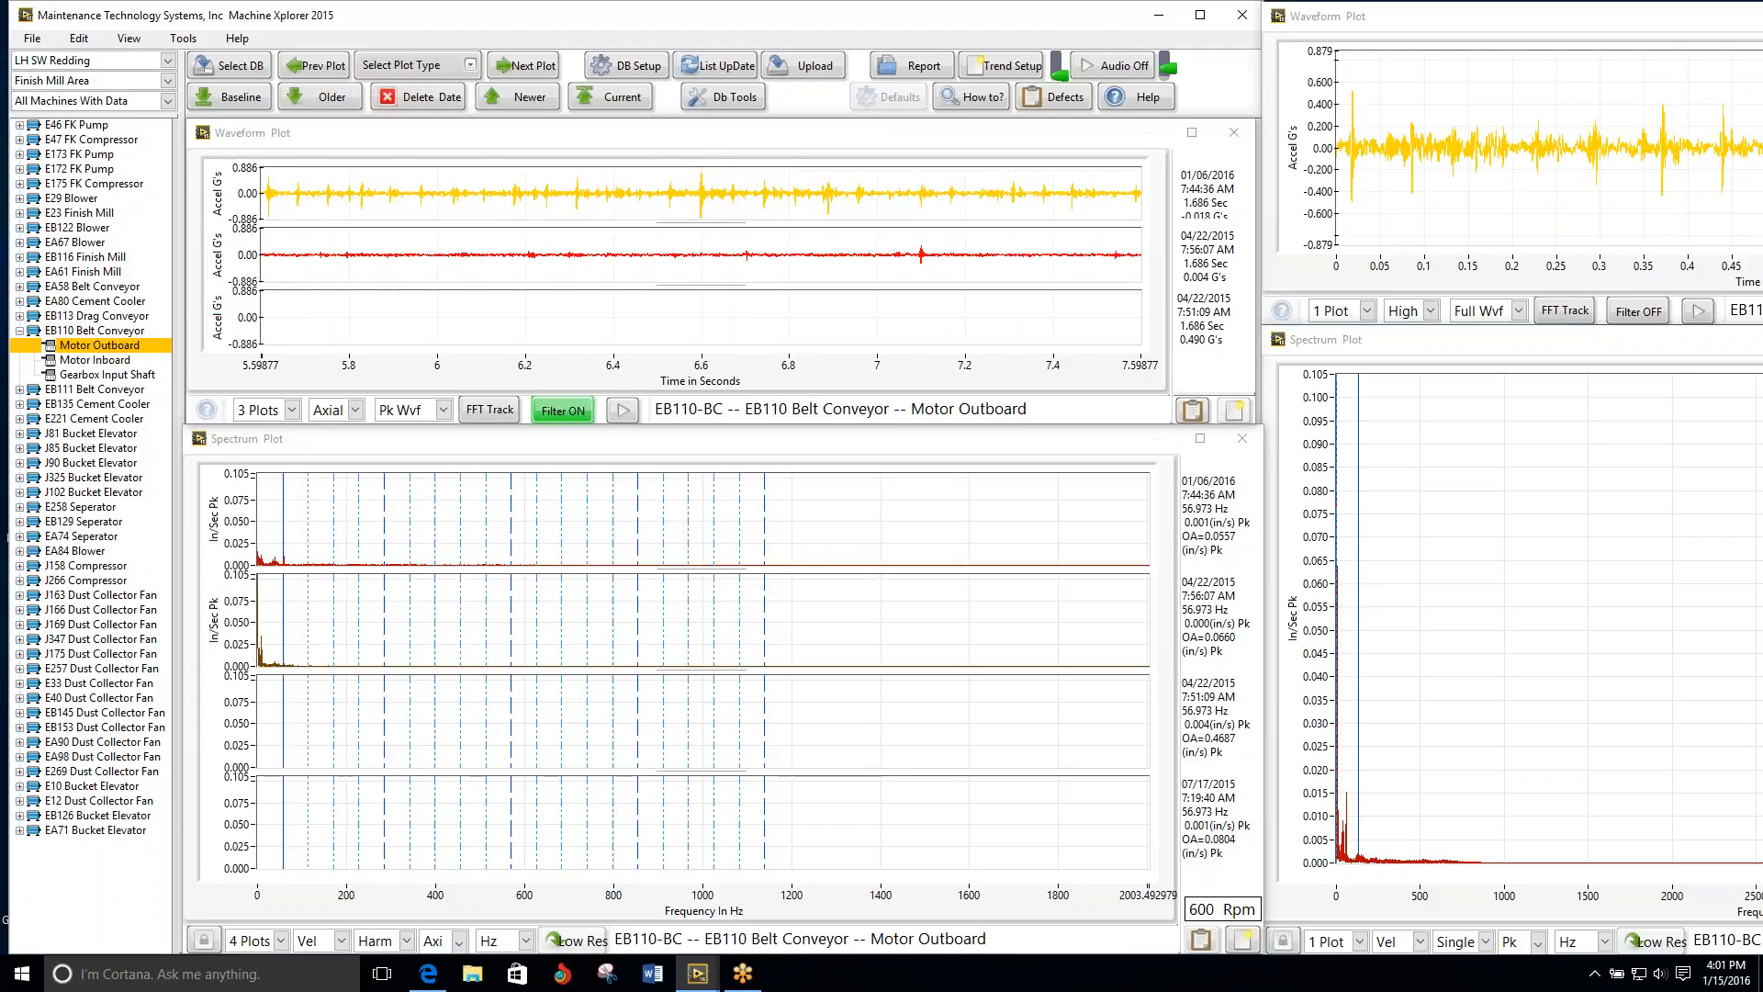
{"action": "left_click", "coordinate": [530, 72]}
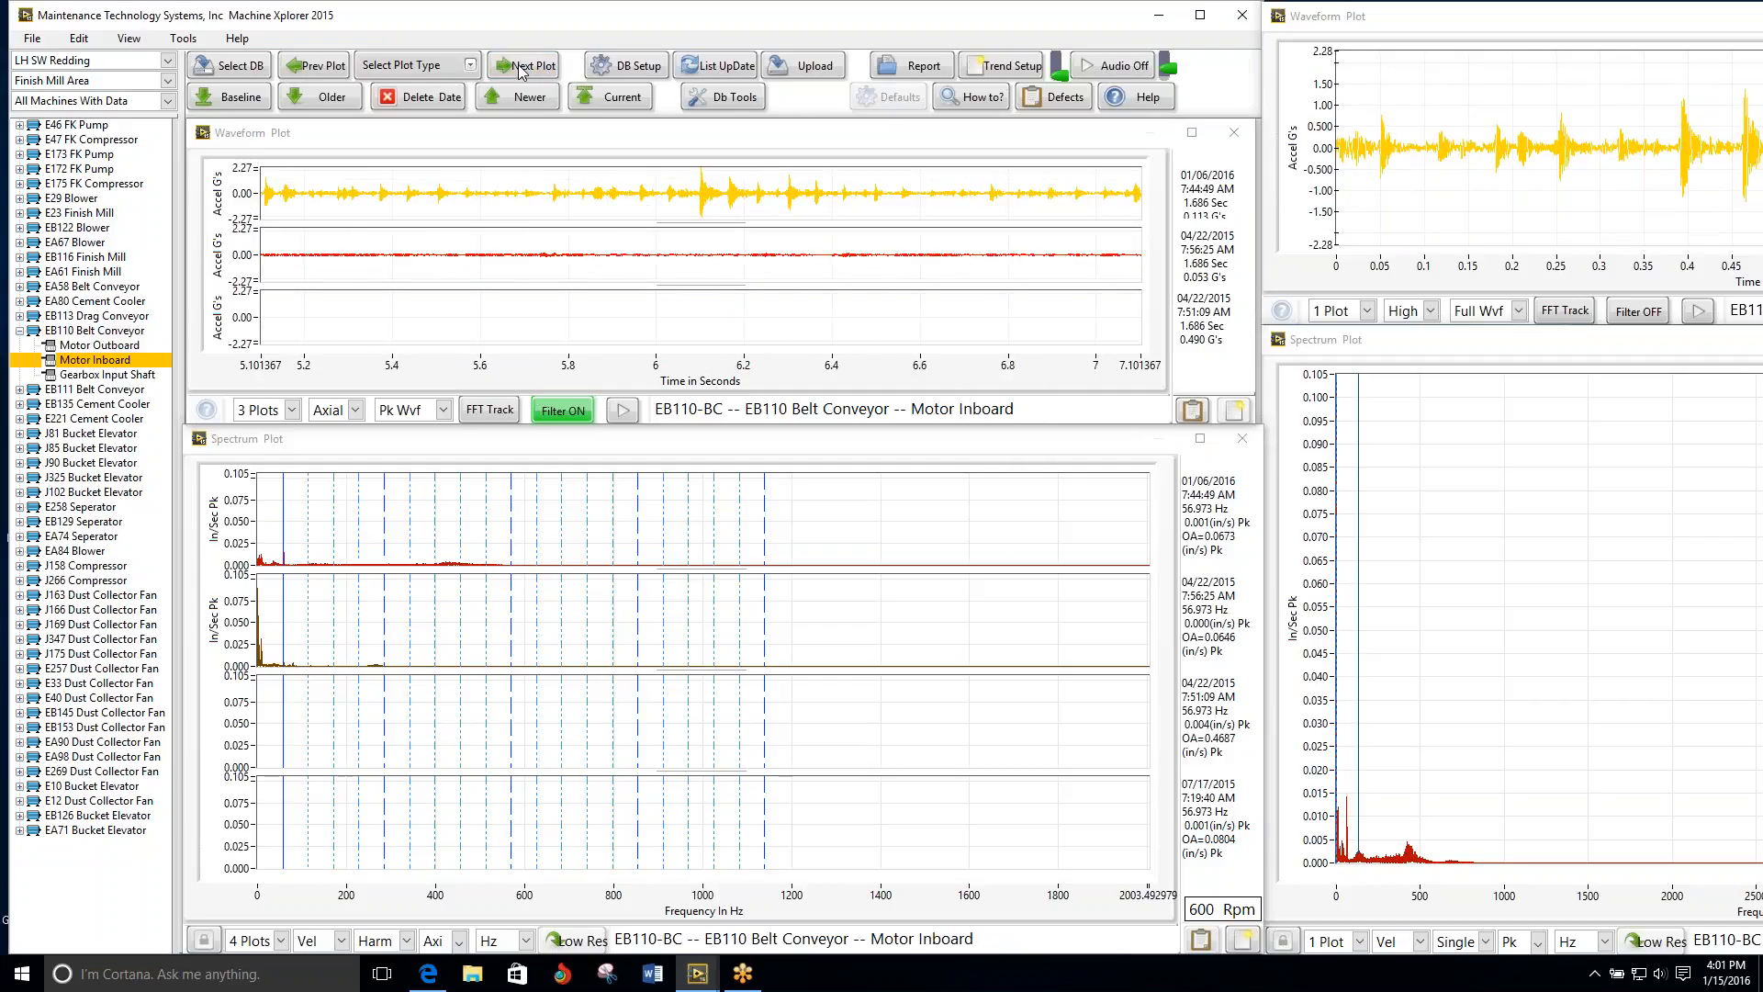
Step: Show 2 stacked waveform plots for EB110's Motor Inboard and rescale its spectrum plots to fit their peaks
{"action": "left_click", "coordinate": [292, 410]}
{"action": "left_click", "coordinate": [281, 541]}
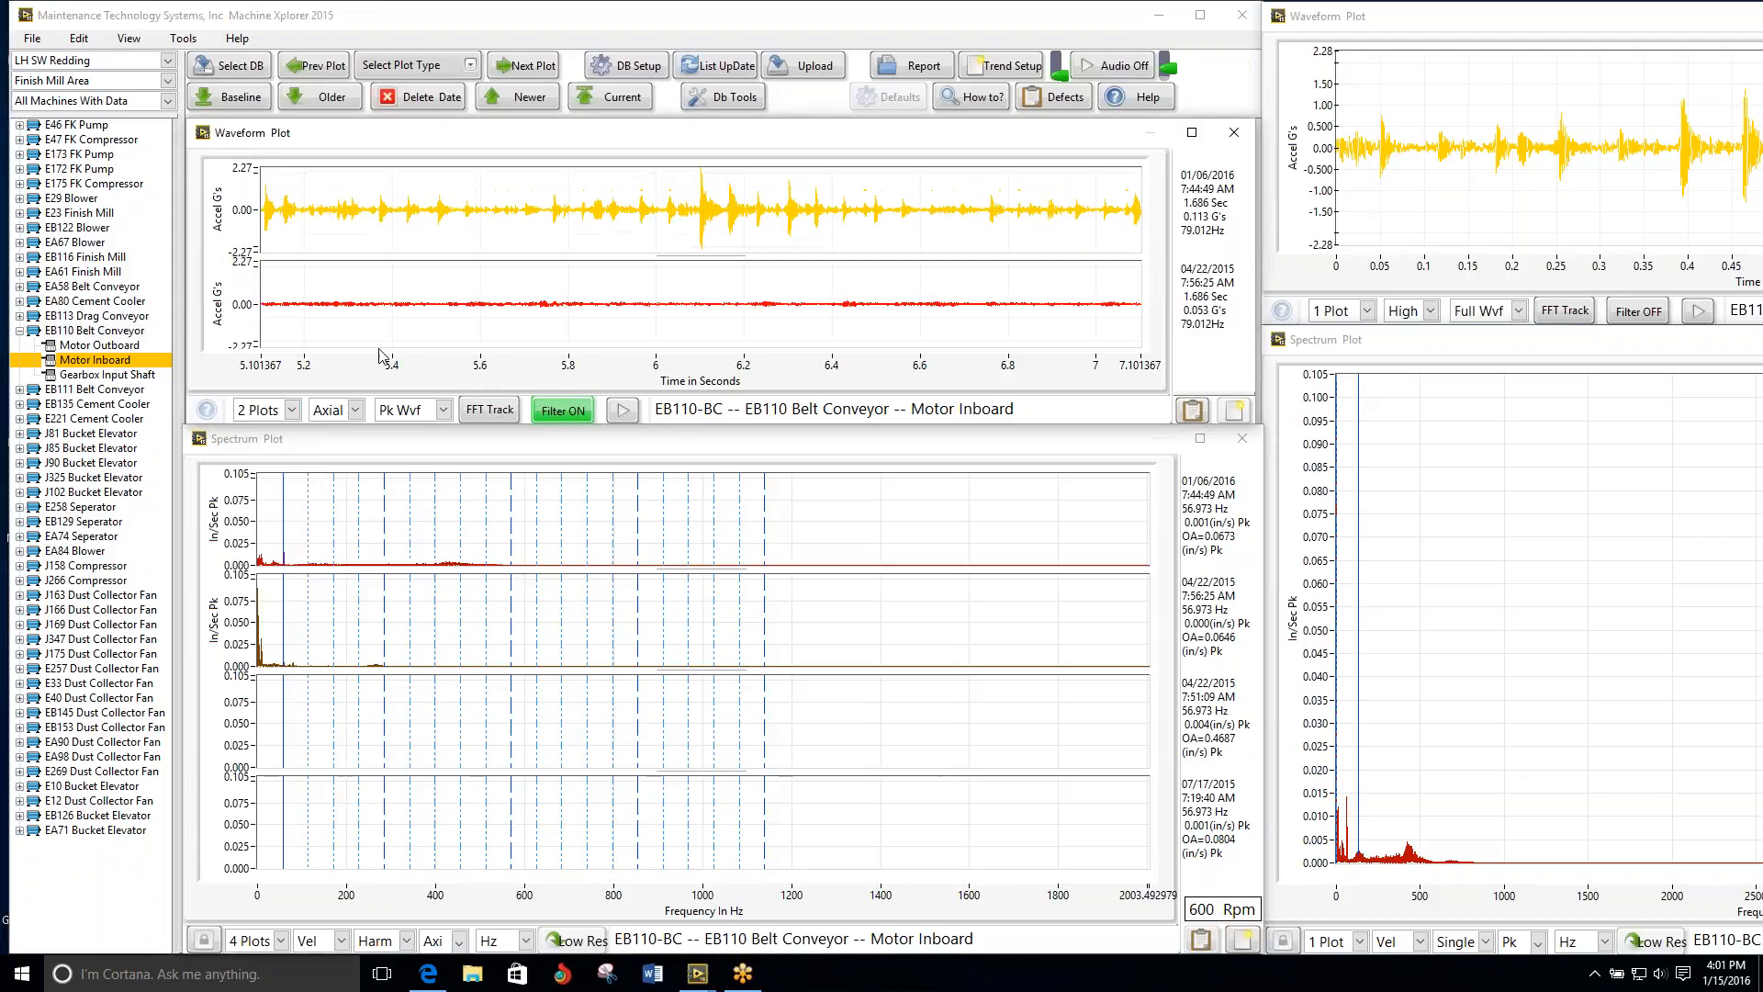
{"action": "left_click", "coordinate": [474, 450]}
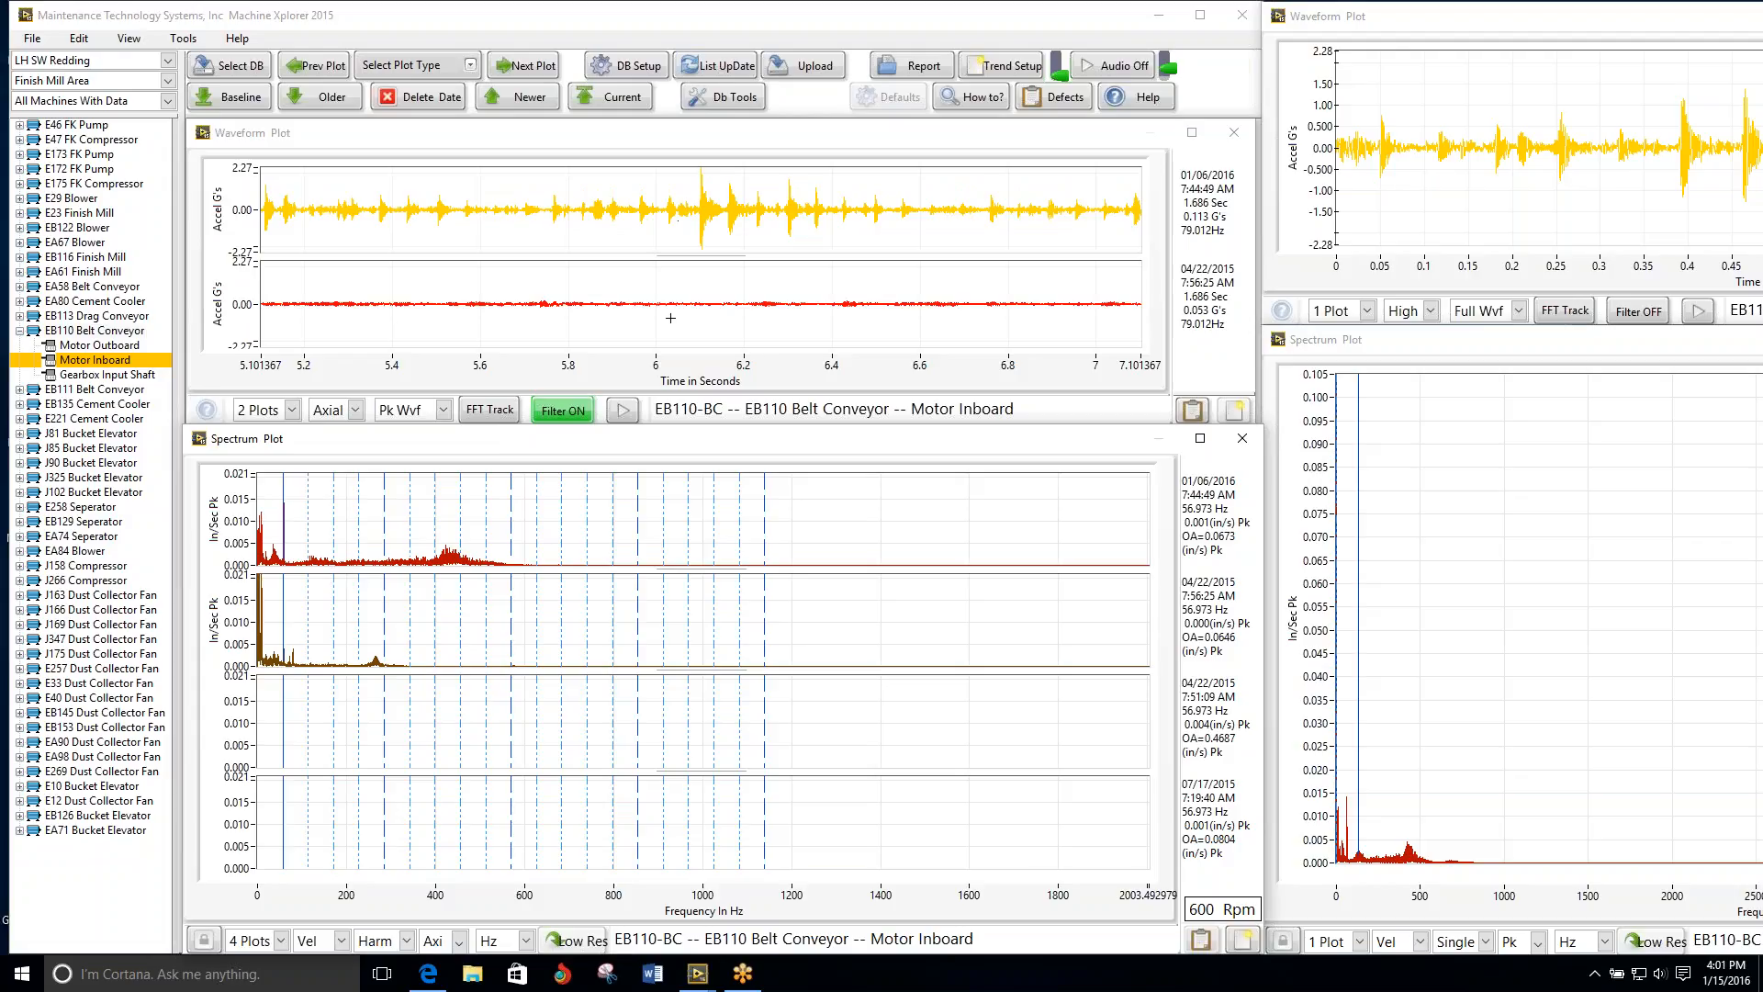
{"action": "left_click", "coordinate": [655, 175]}
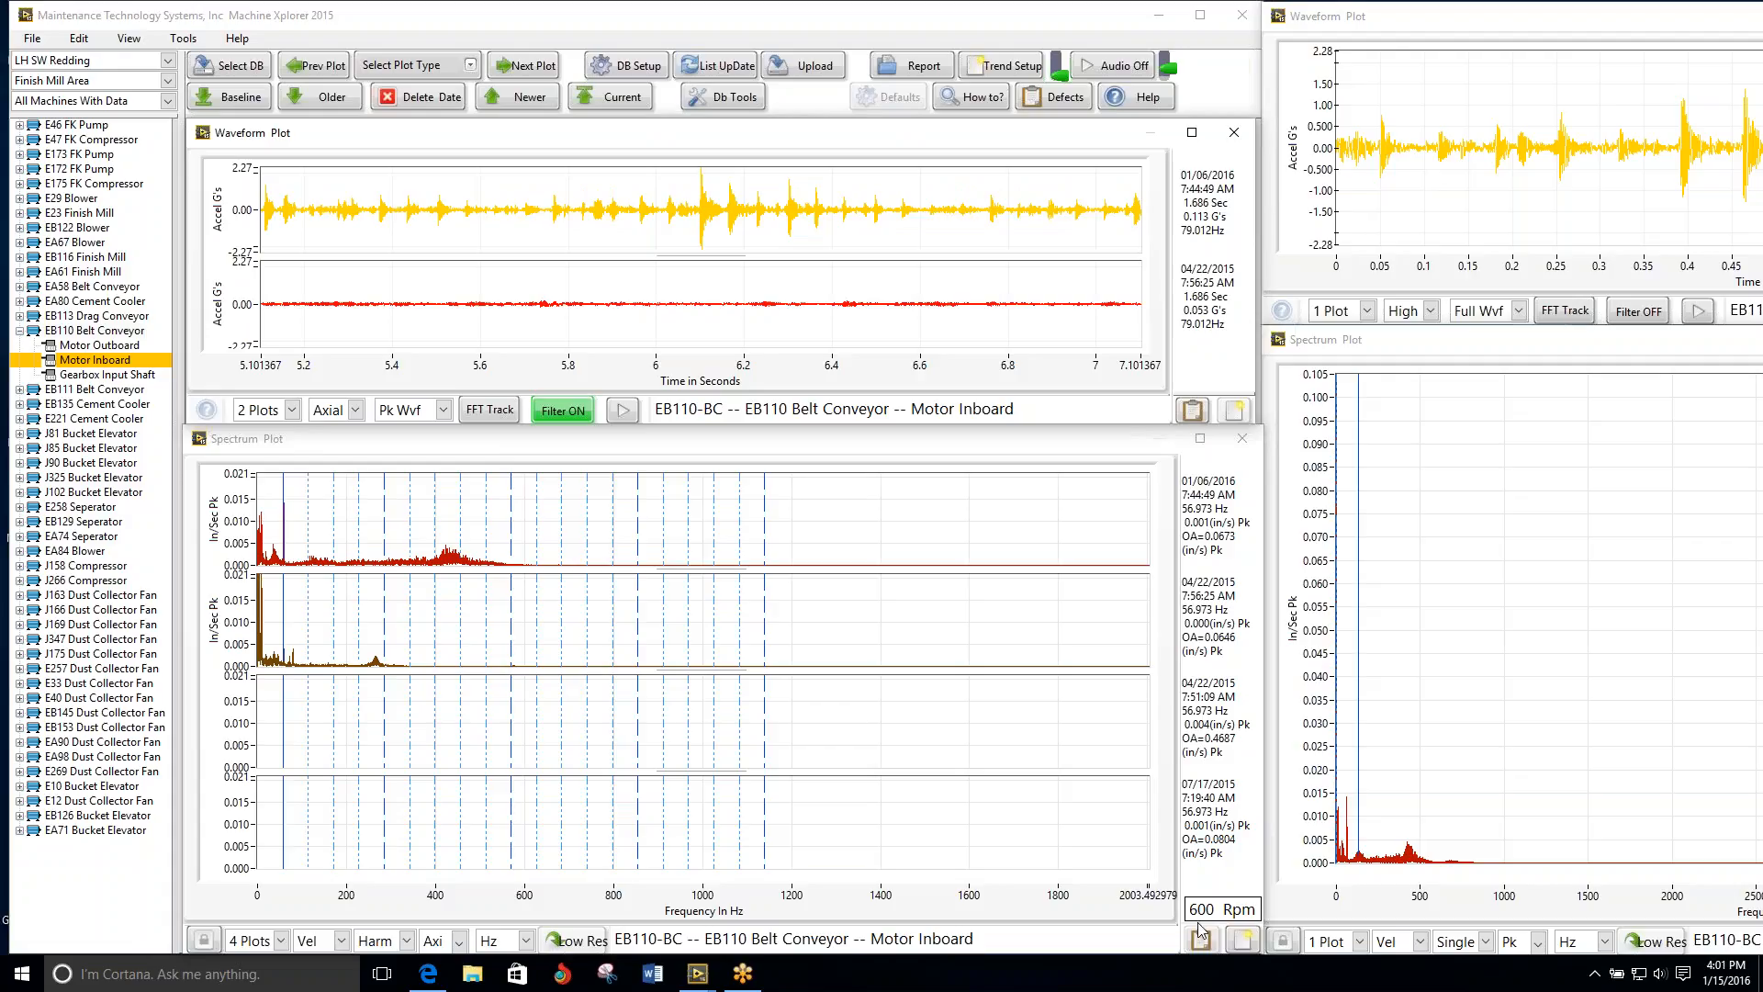
Step: Start a bearing analysis entry for EB110's Motor Inboard with the problem "Possible Coupling Defect on the Gearbox Input Shaft"
{"action": "left_click", "coordinate": [1193, 411]}
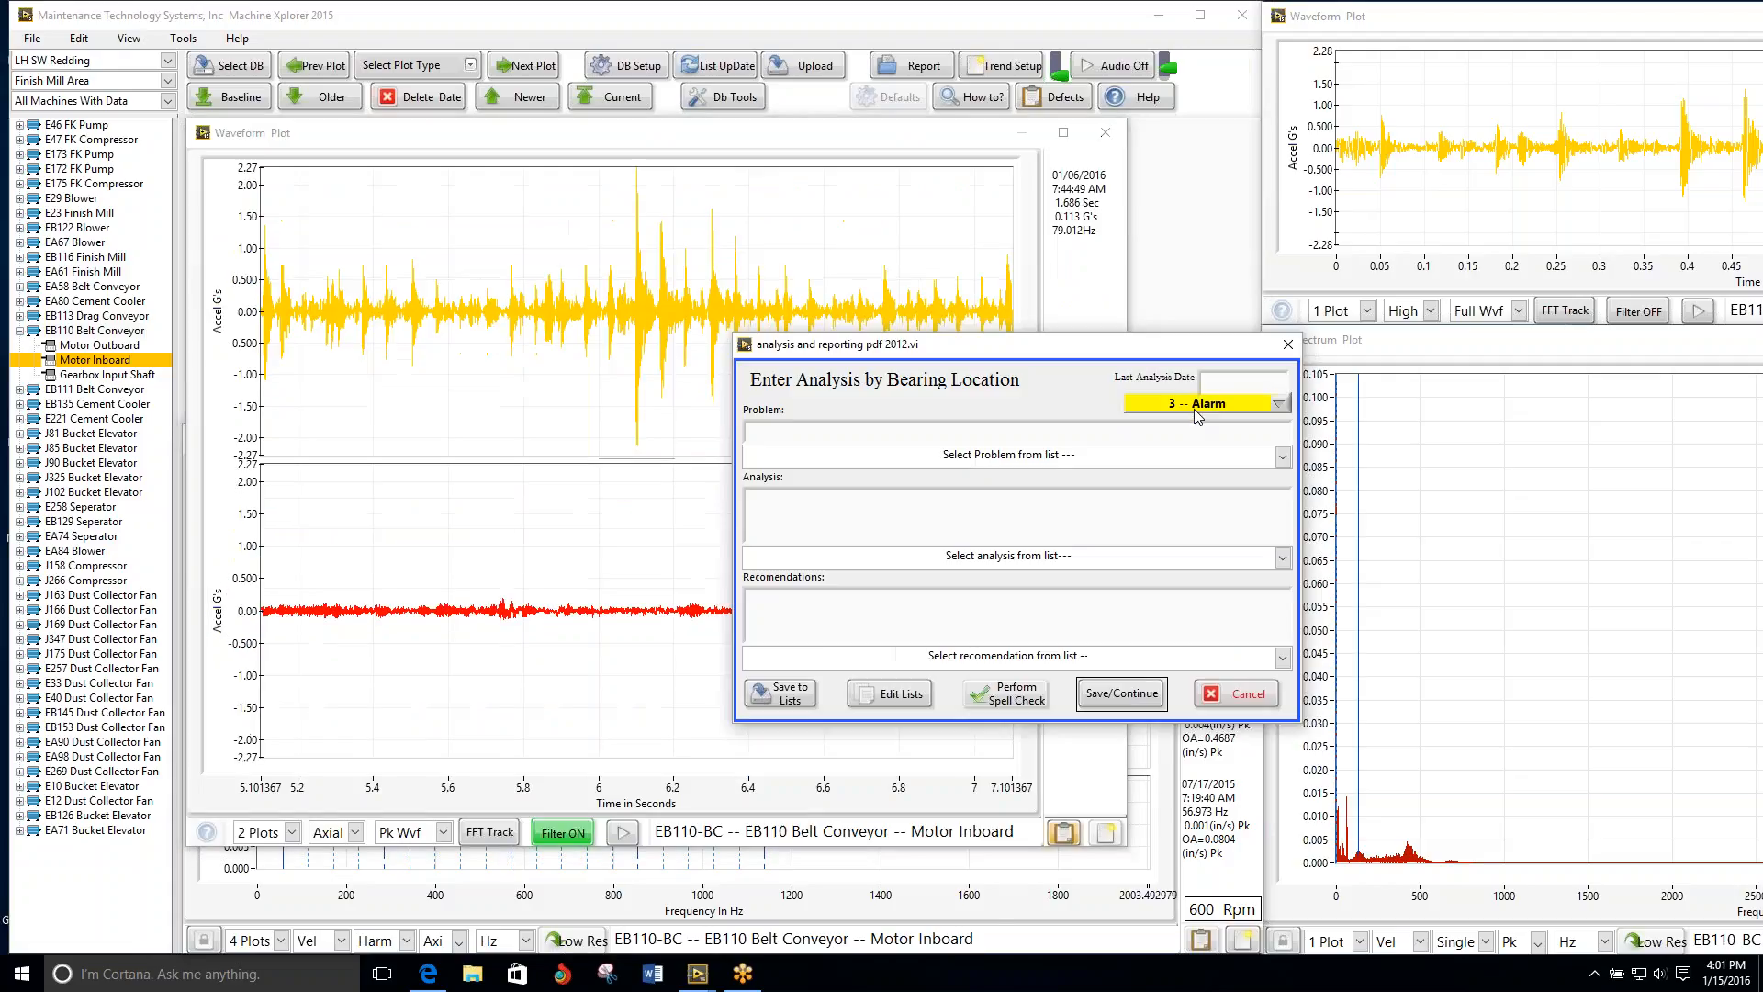
{"action": "left_click", "coordinate": [1281, 460]}
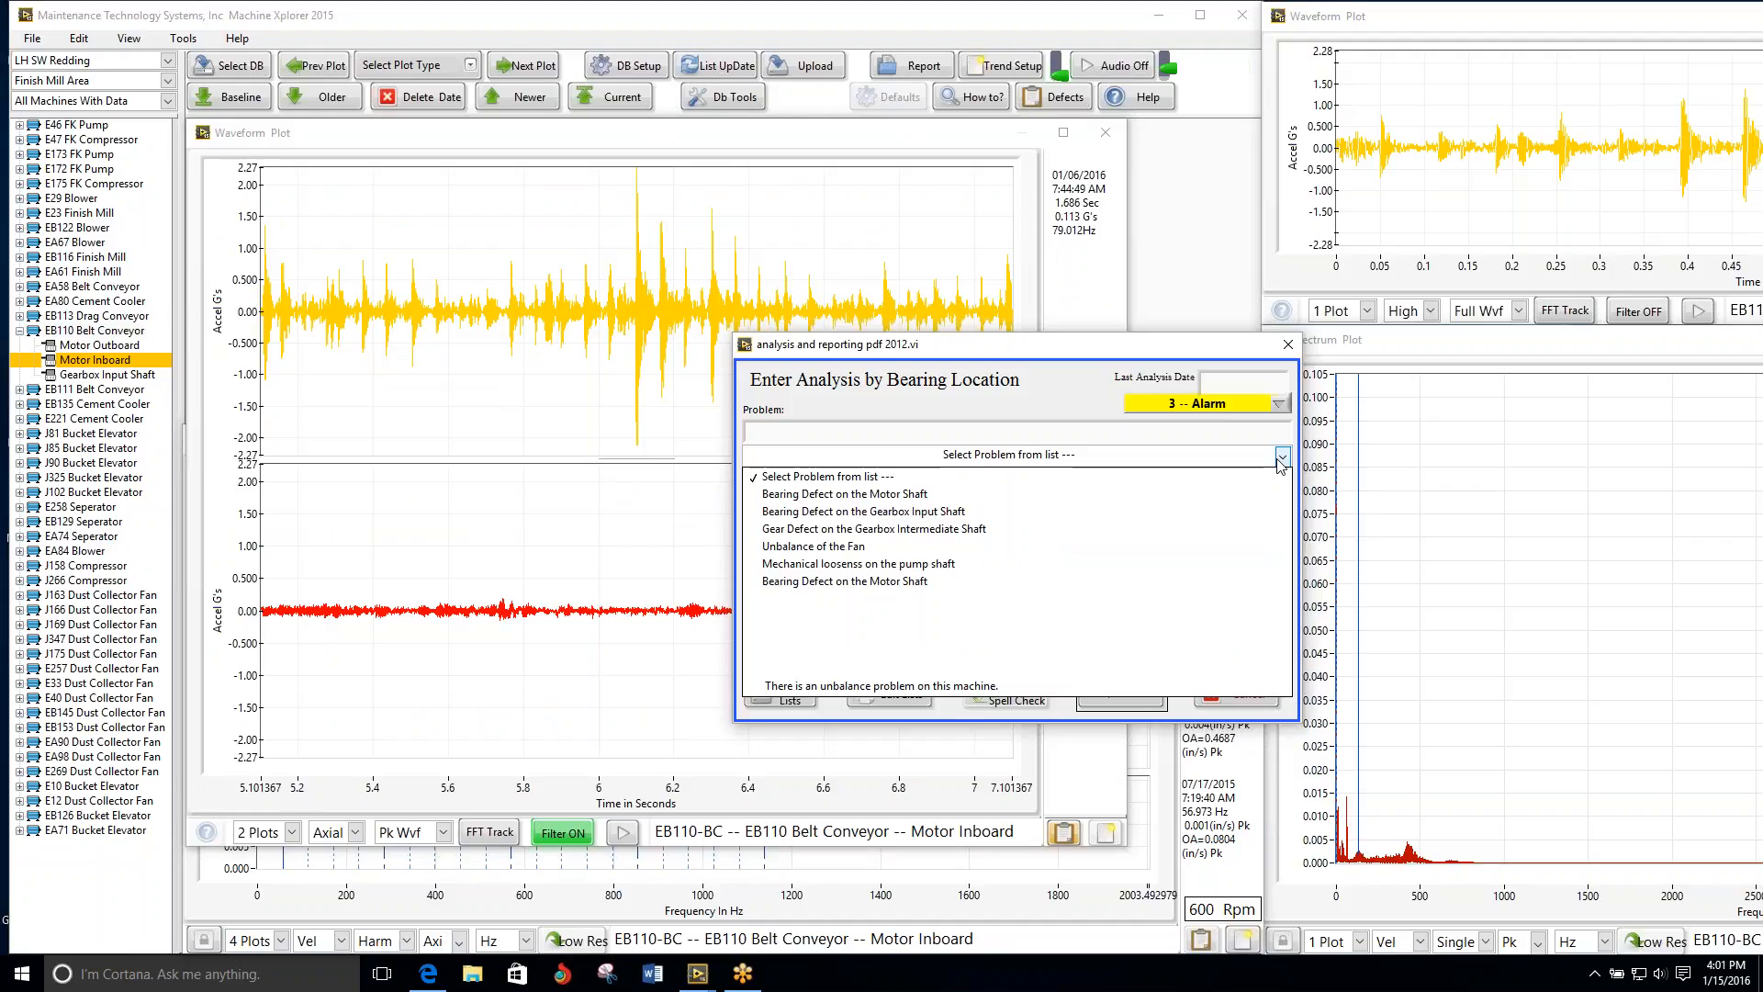
{"action": "left_click", "coordinate": [1053, 511]}
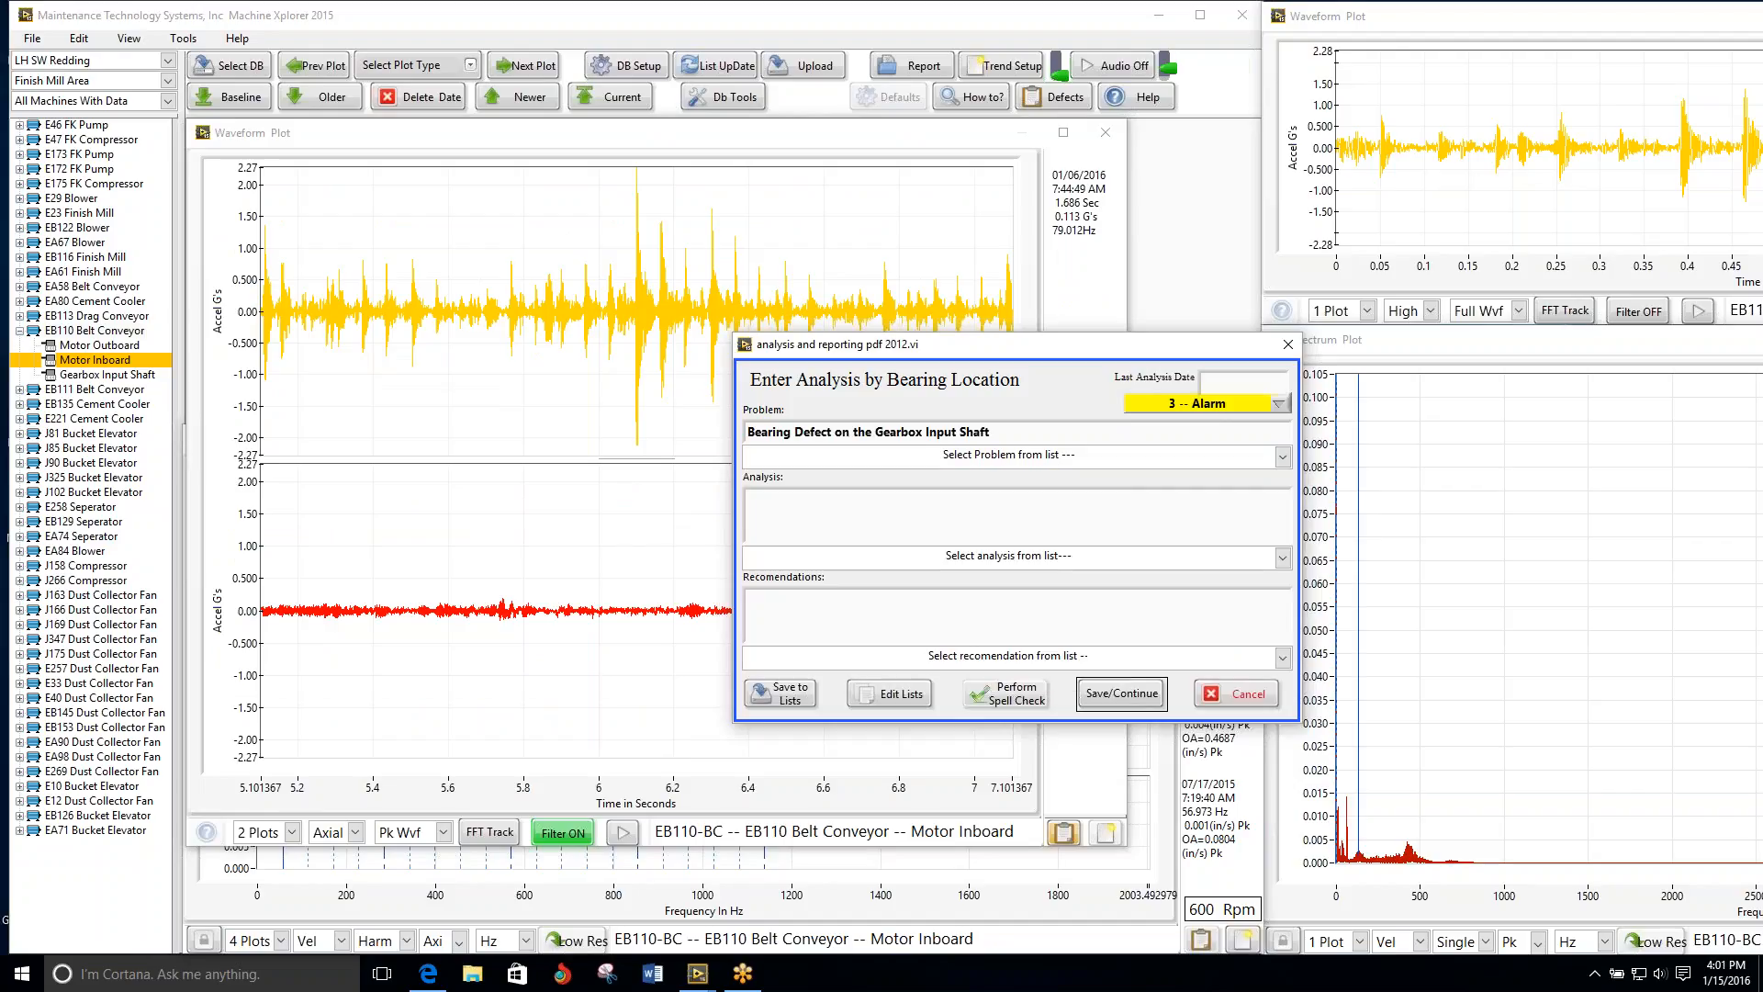
{"action": "double_click", "coordinate": [790, 429]}
{"action": "type", "text": "Possible C"}
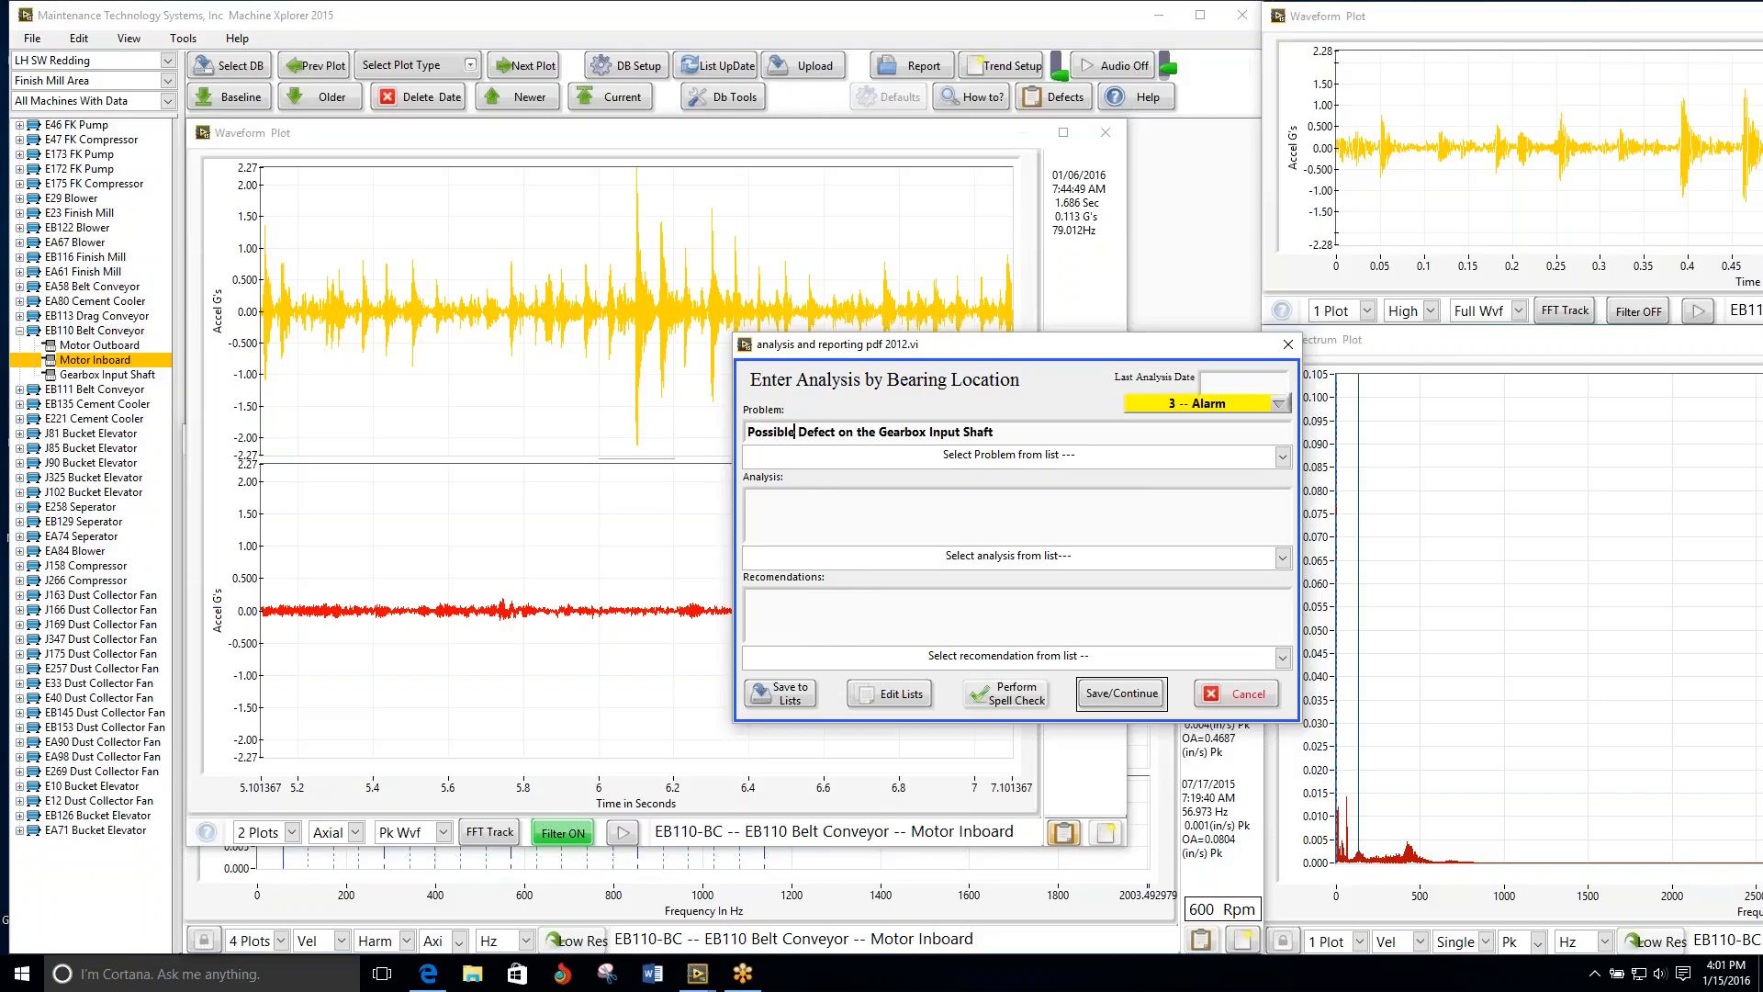
{"action": "type", "text": "oupling"}
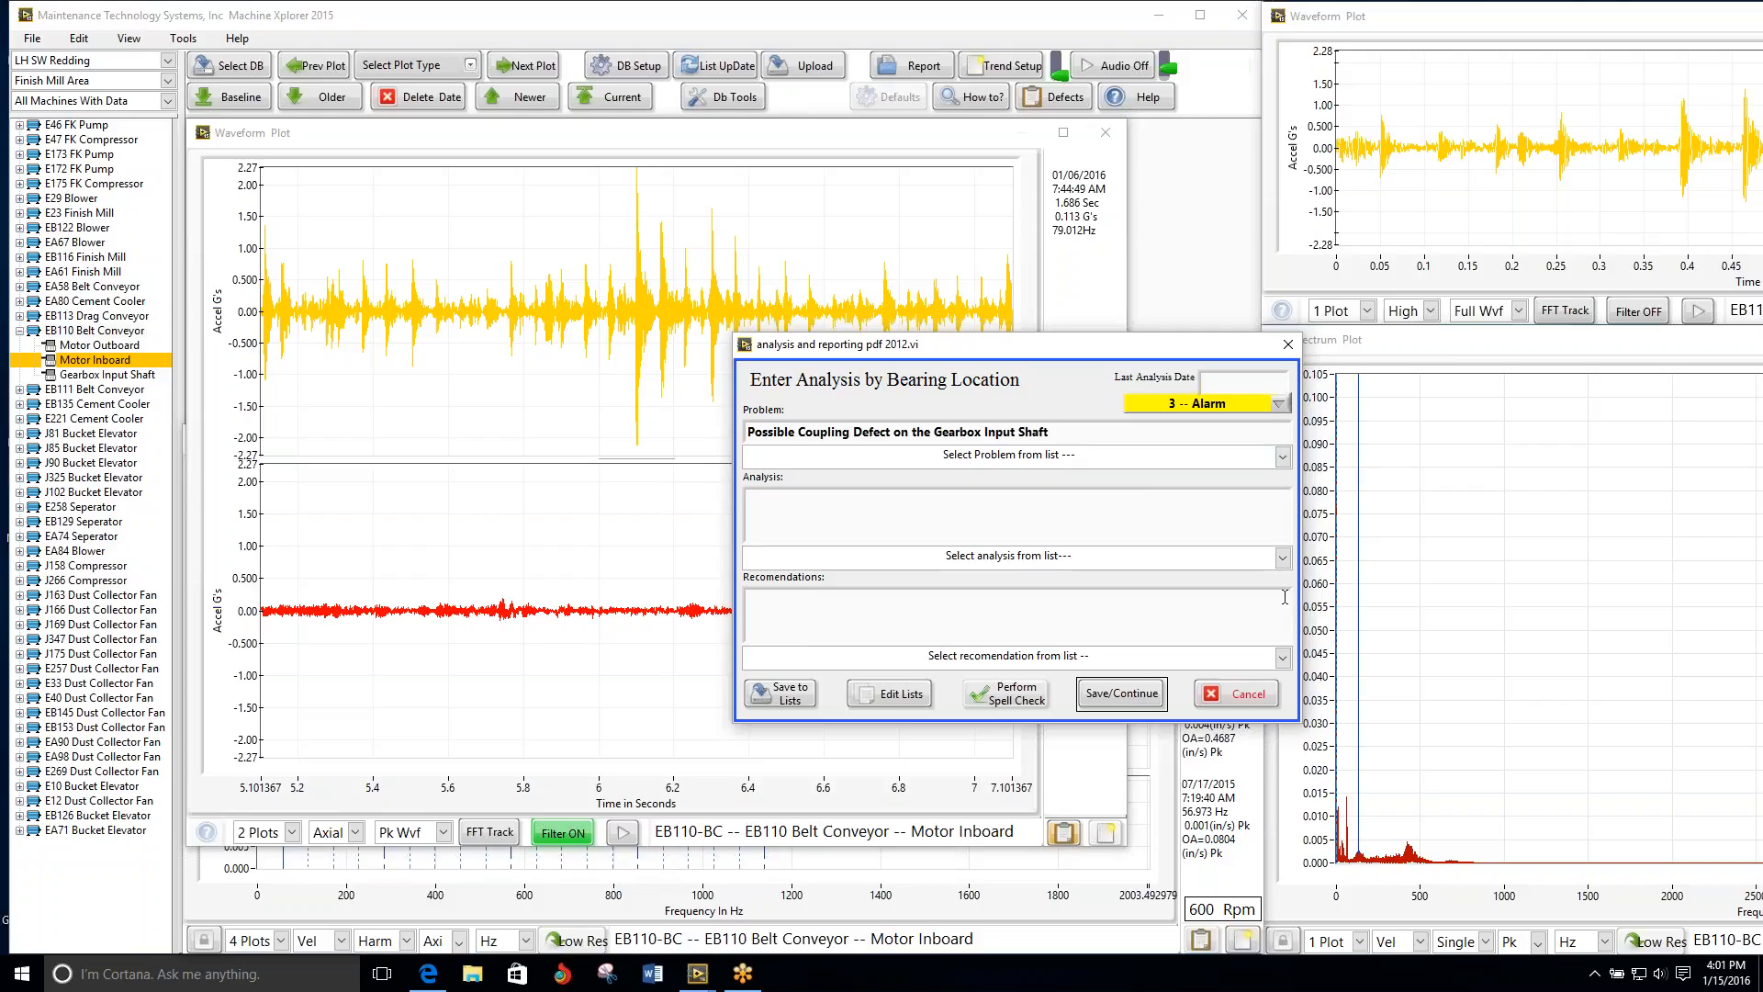
Step: Choose the preset analysis about an increasing amount of bearing defect characteristics and the preset recommendation to repair the machine within 60 days
{"action": "left_click", "coordinate": [1281, 557]}
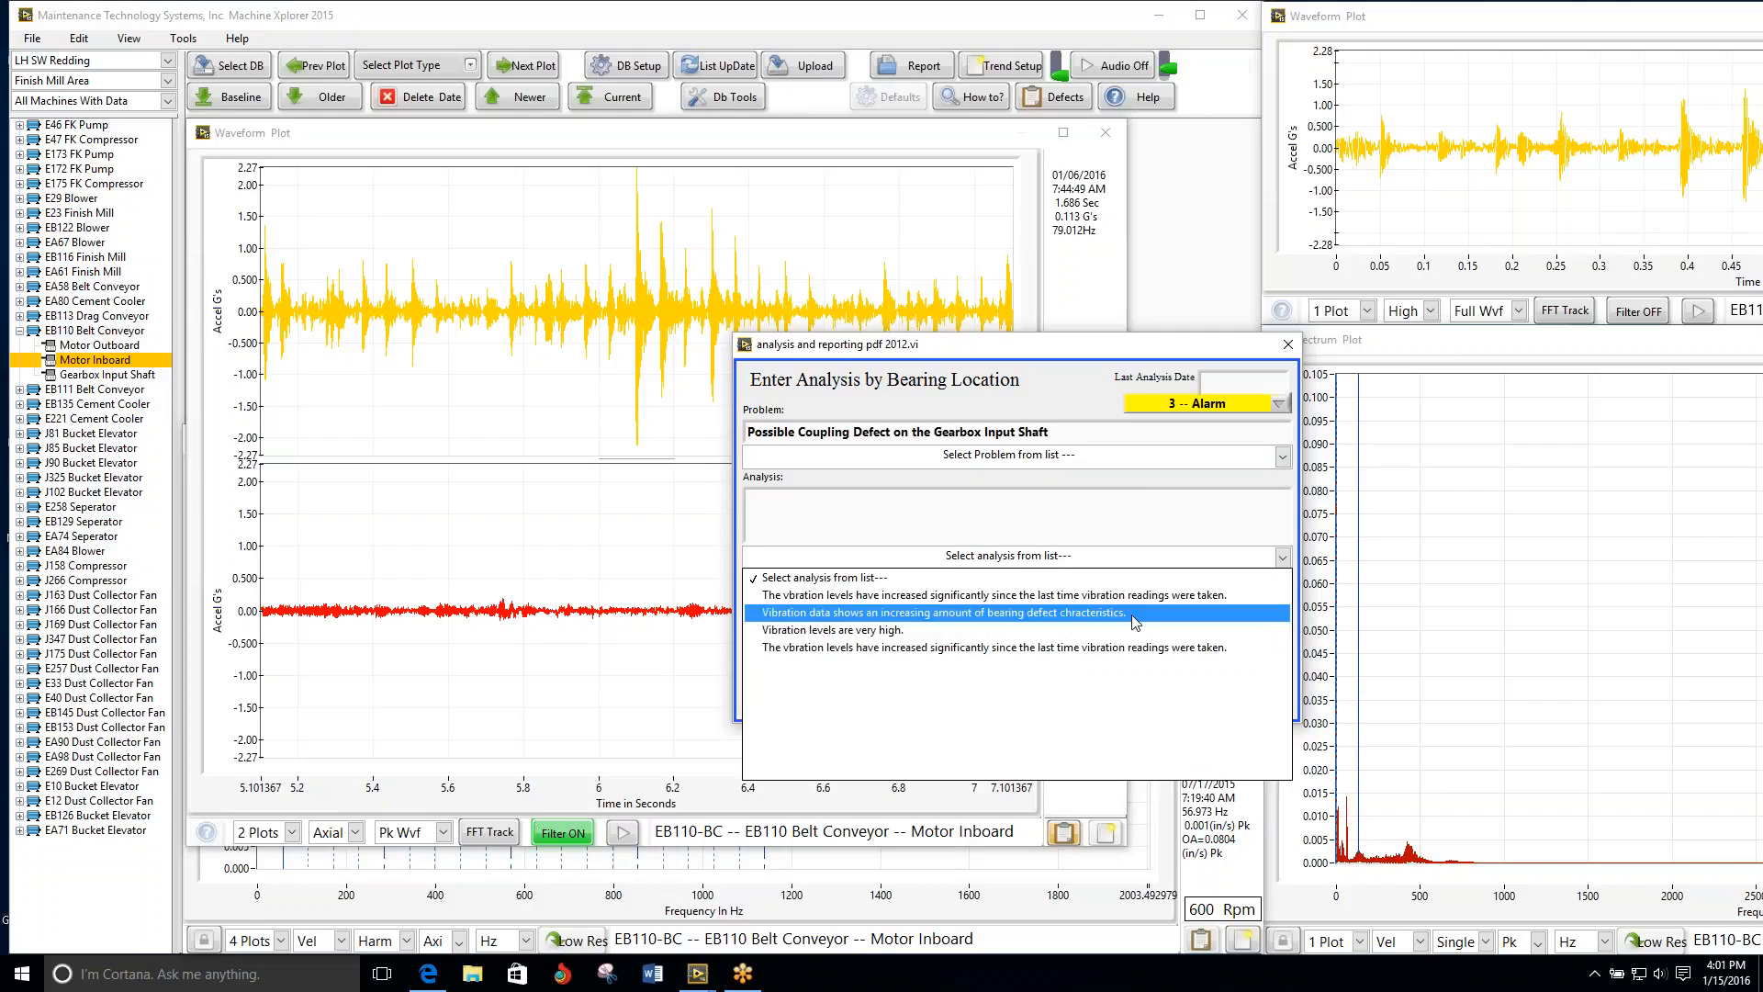
{"action": "left_click", "coordinate": [1135, 620]}
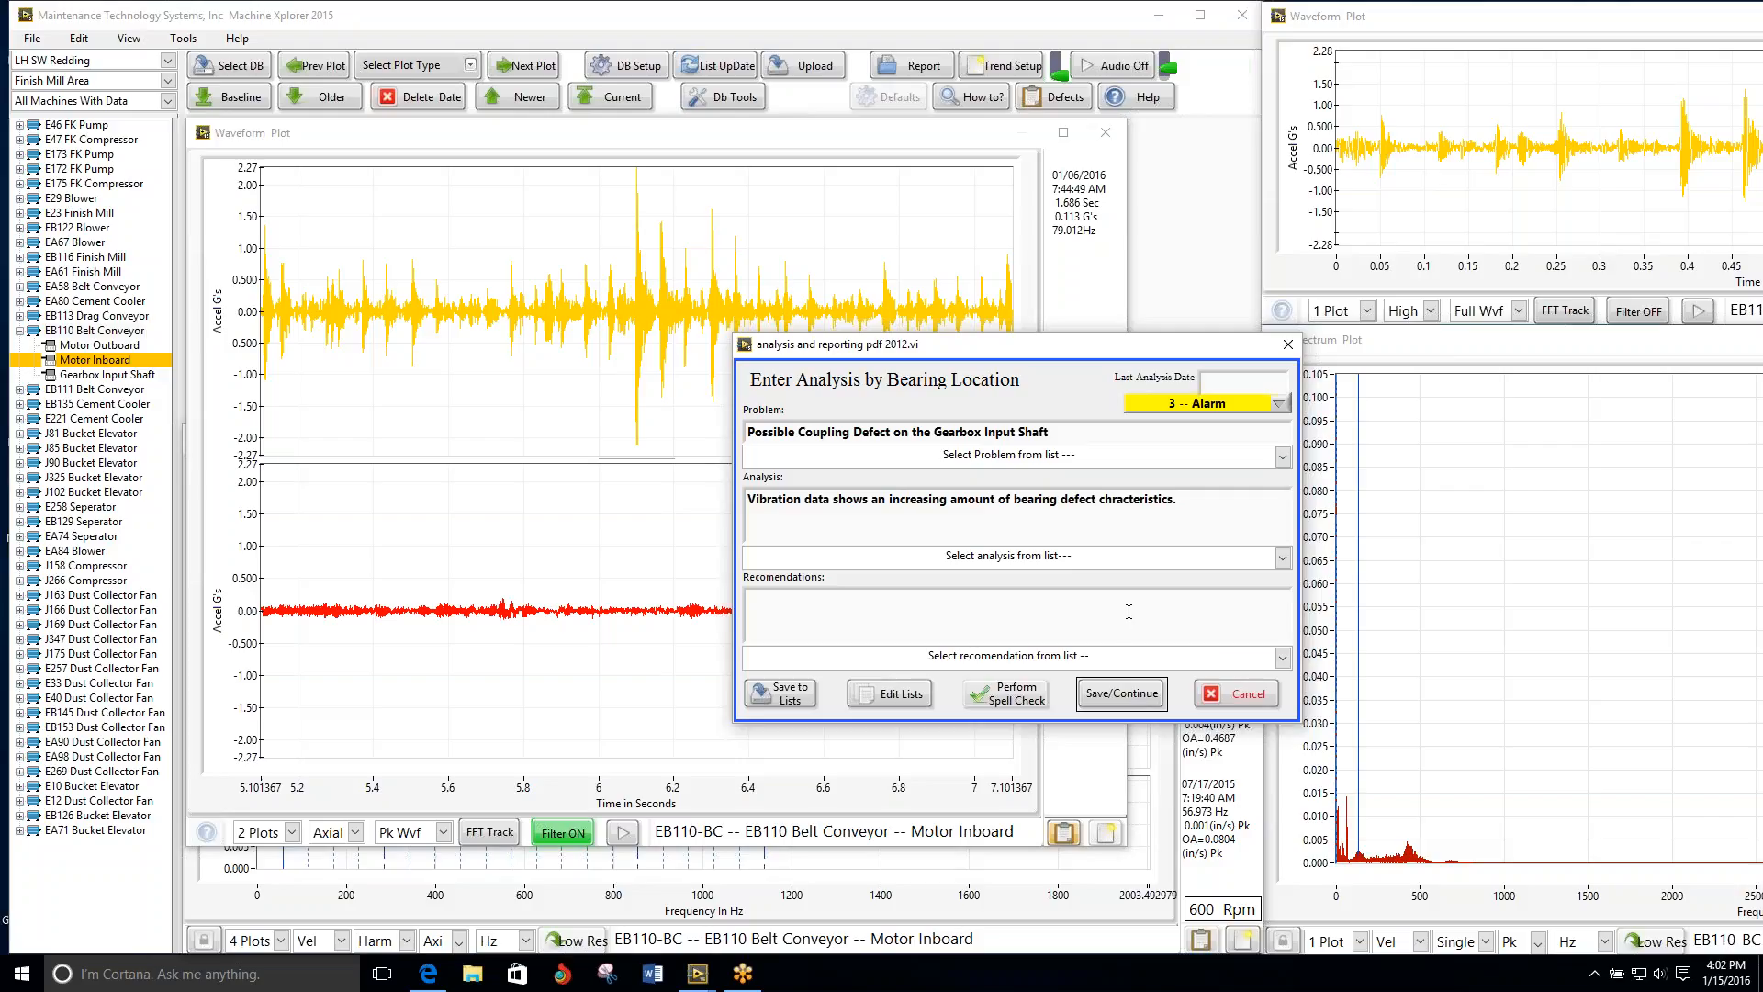
{"action": "left_click", "coordinate": [1283, 657]}
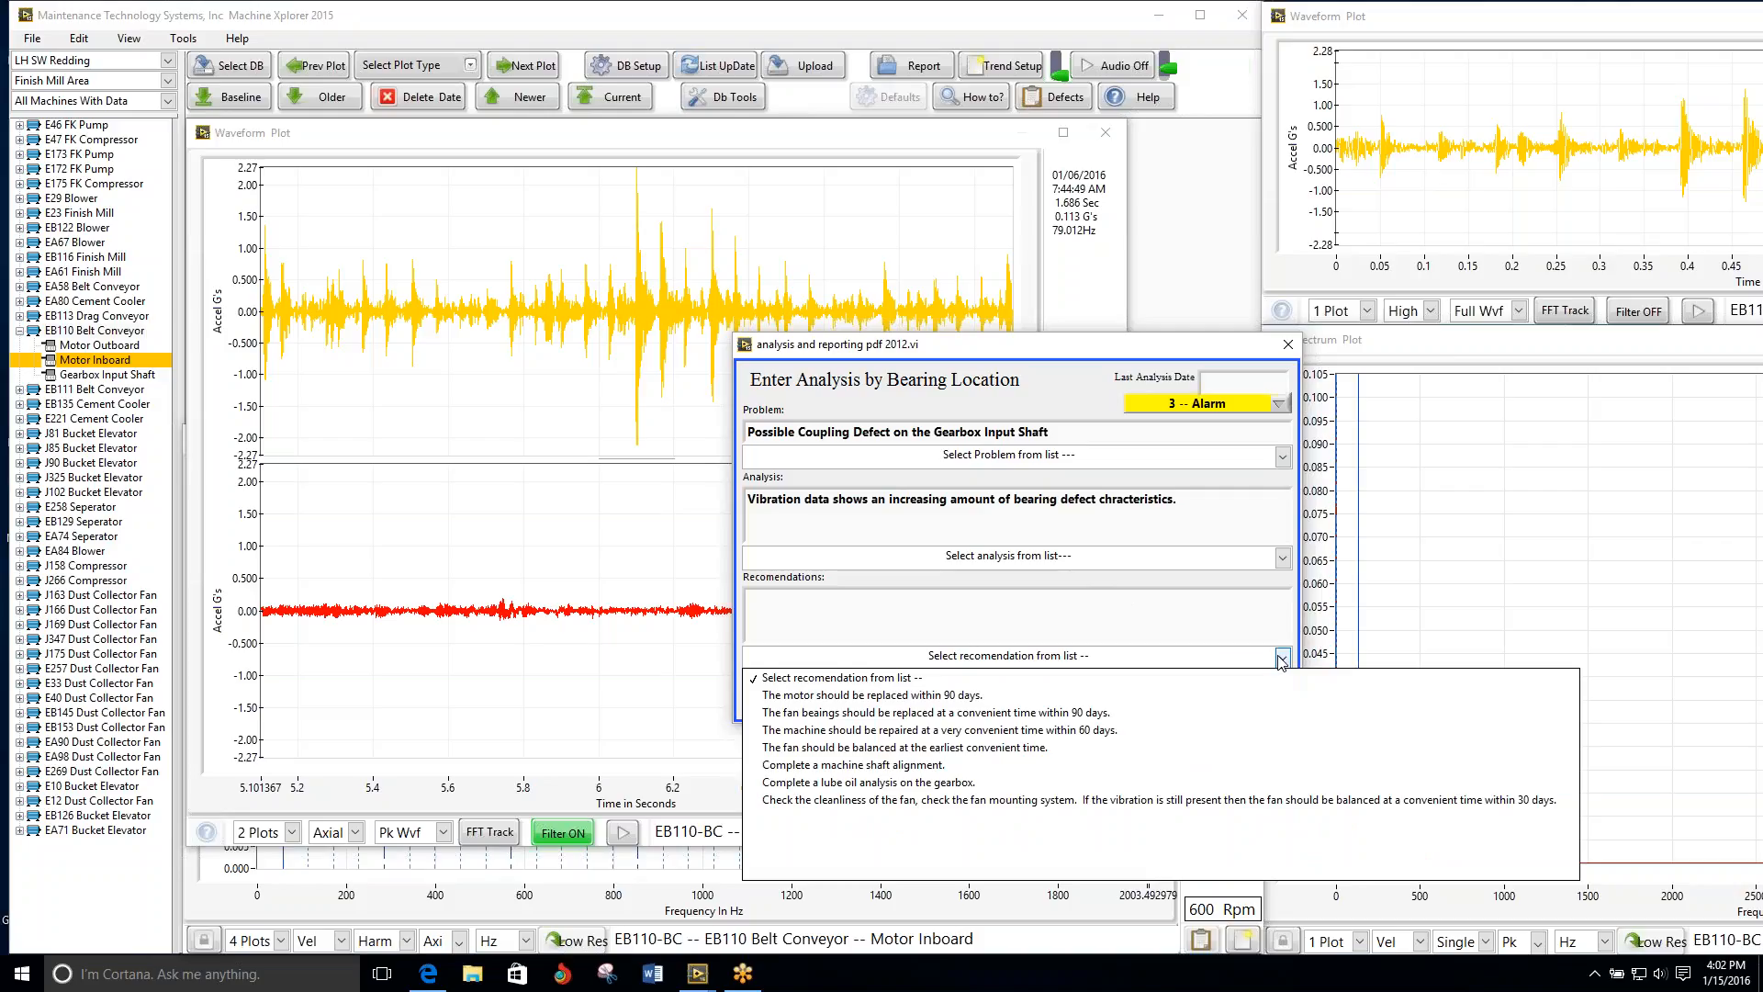
{"action": "left_click", "coordinate": [1088, 732]}
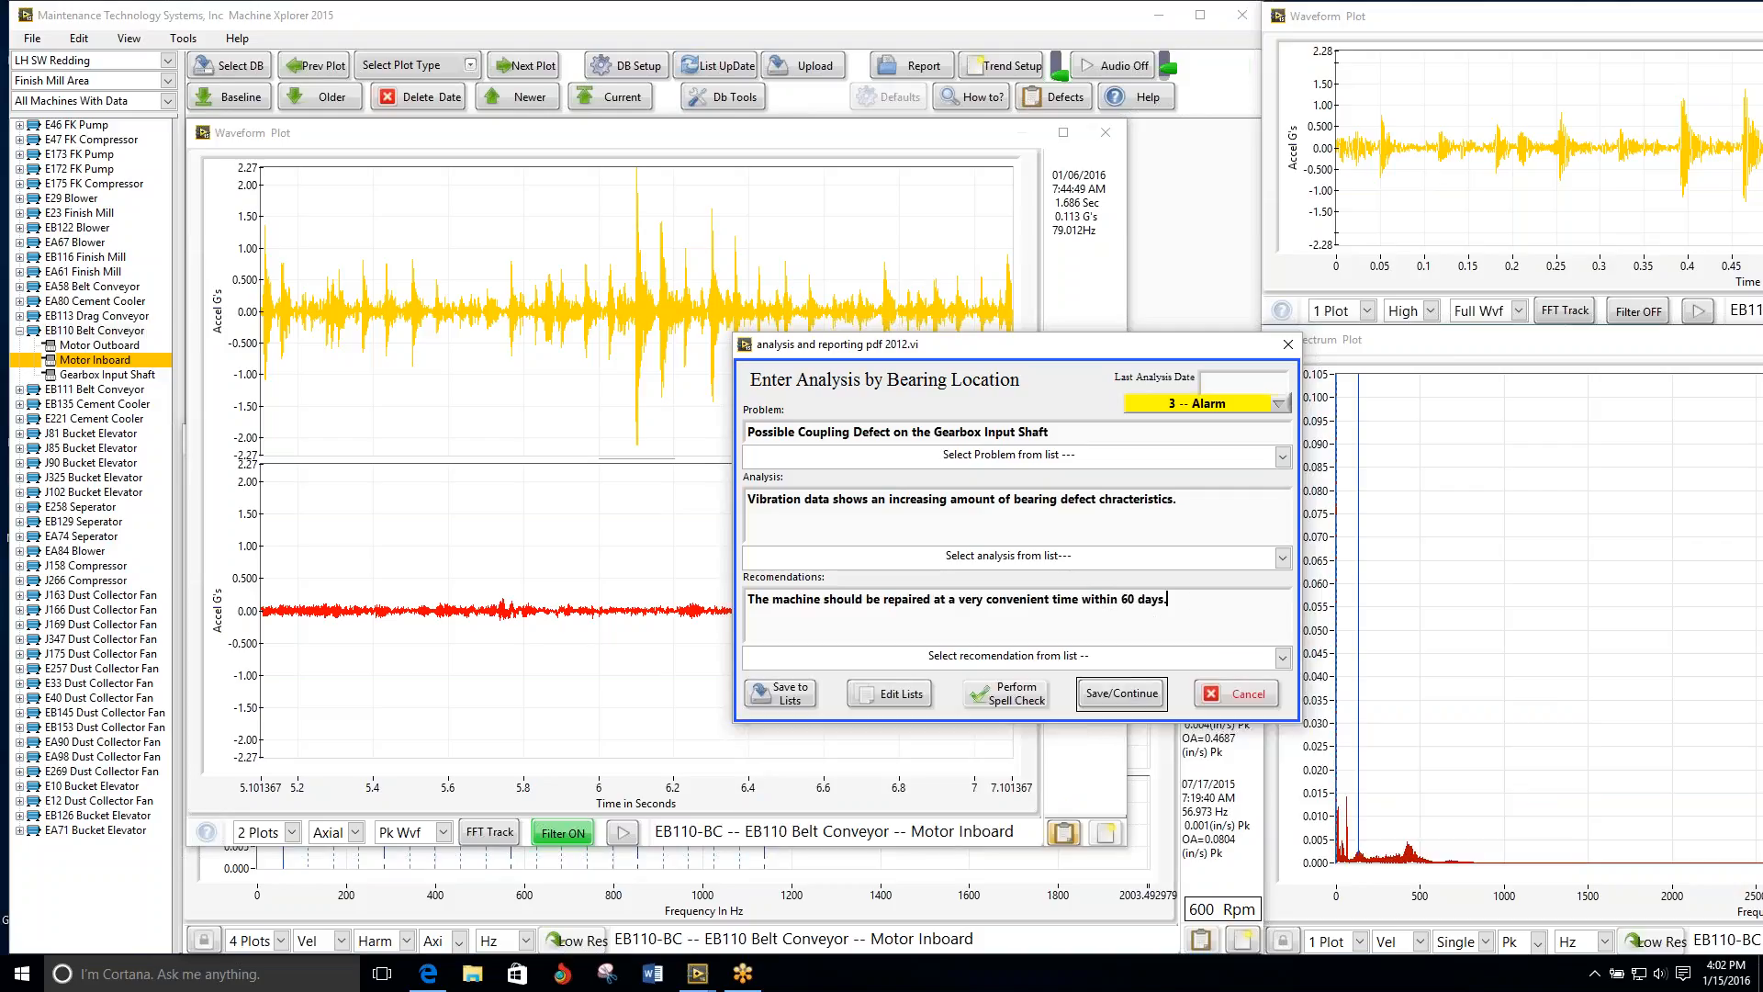
Step: Append "Inspect the coupling for problems, correct any defecieties, re-check the vibration next time" to the recommendations
{"action": "type", "text": "Inspect the coupling for problems, correct "}
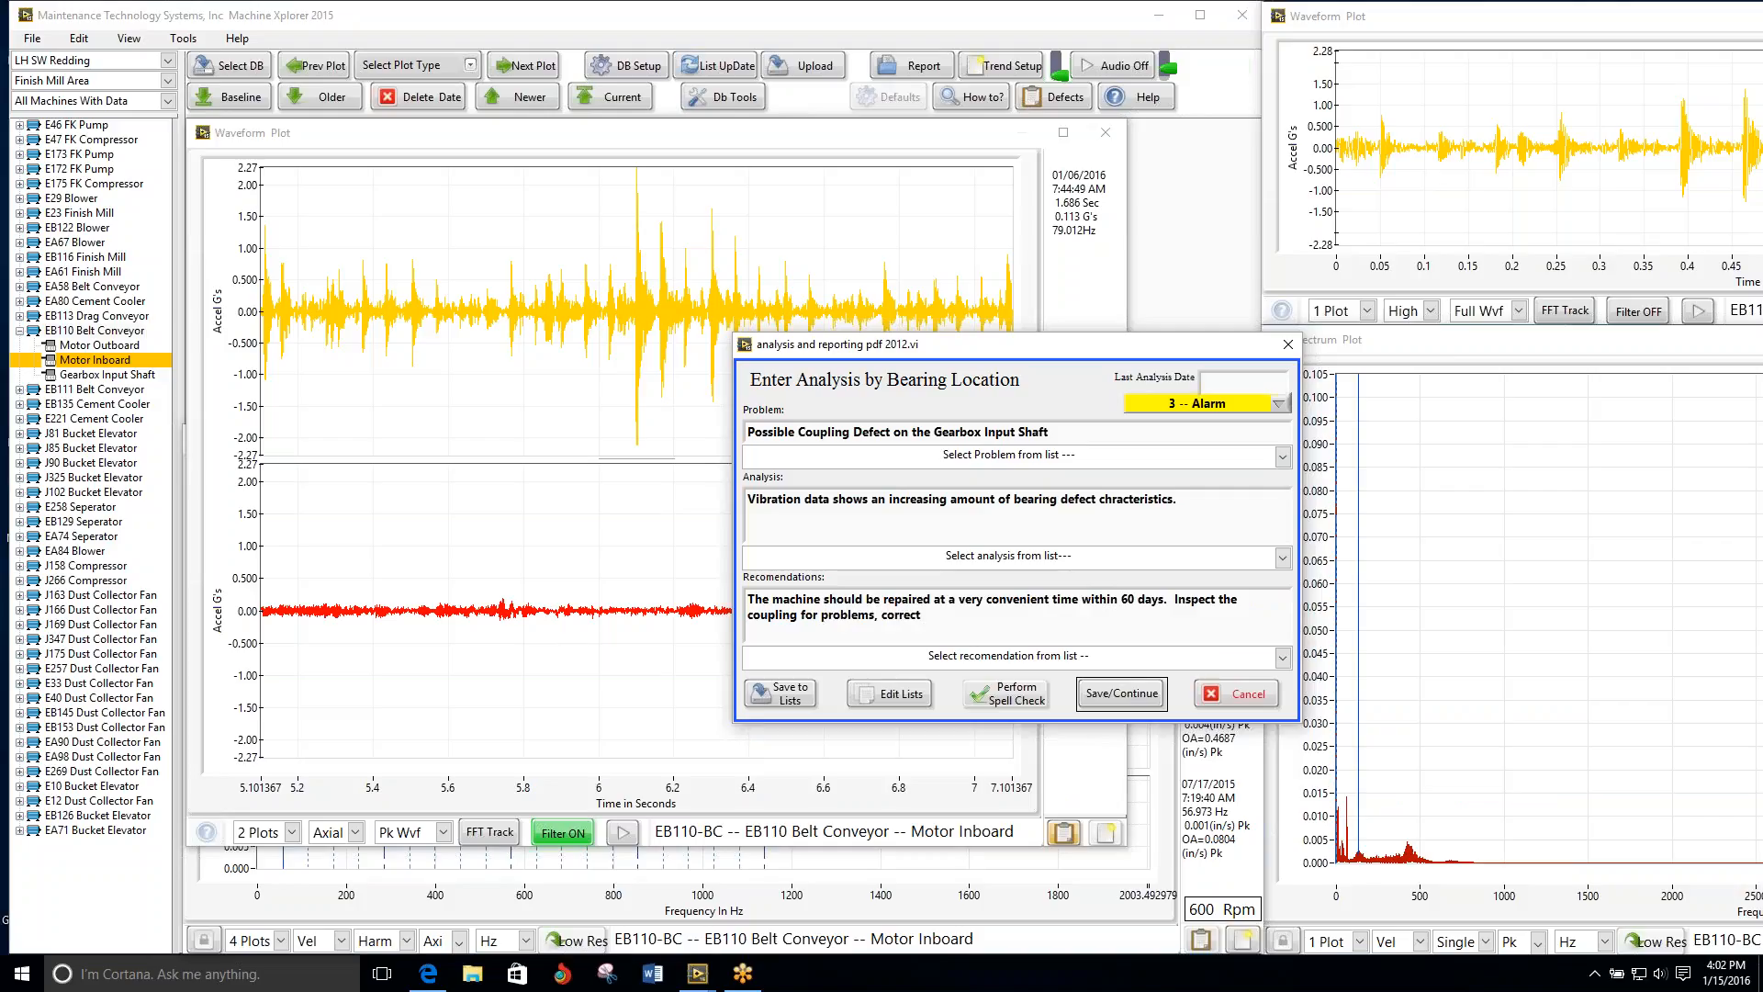
{"action": "type", "text": "any defecieties , re-check tvibration enxt"}
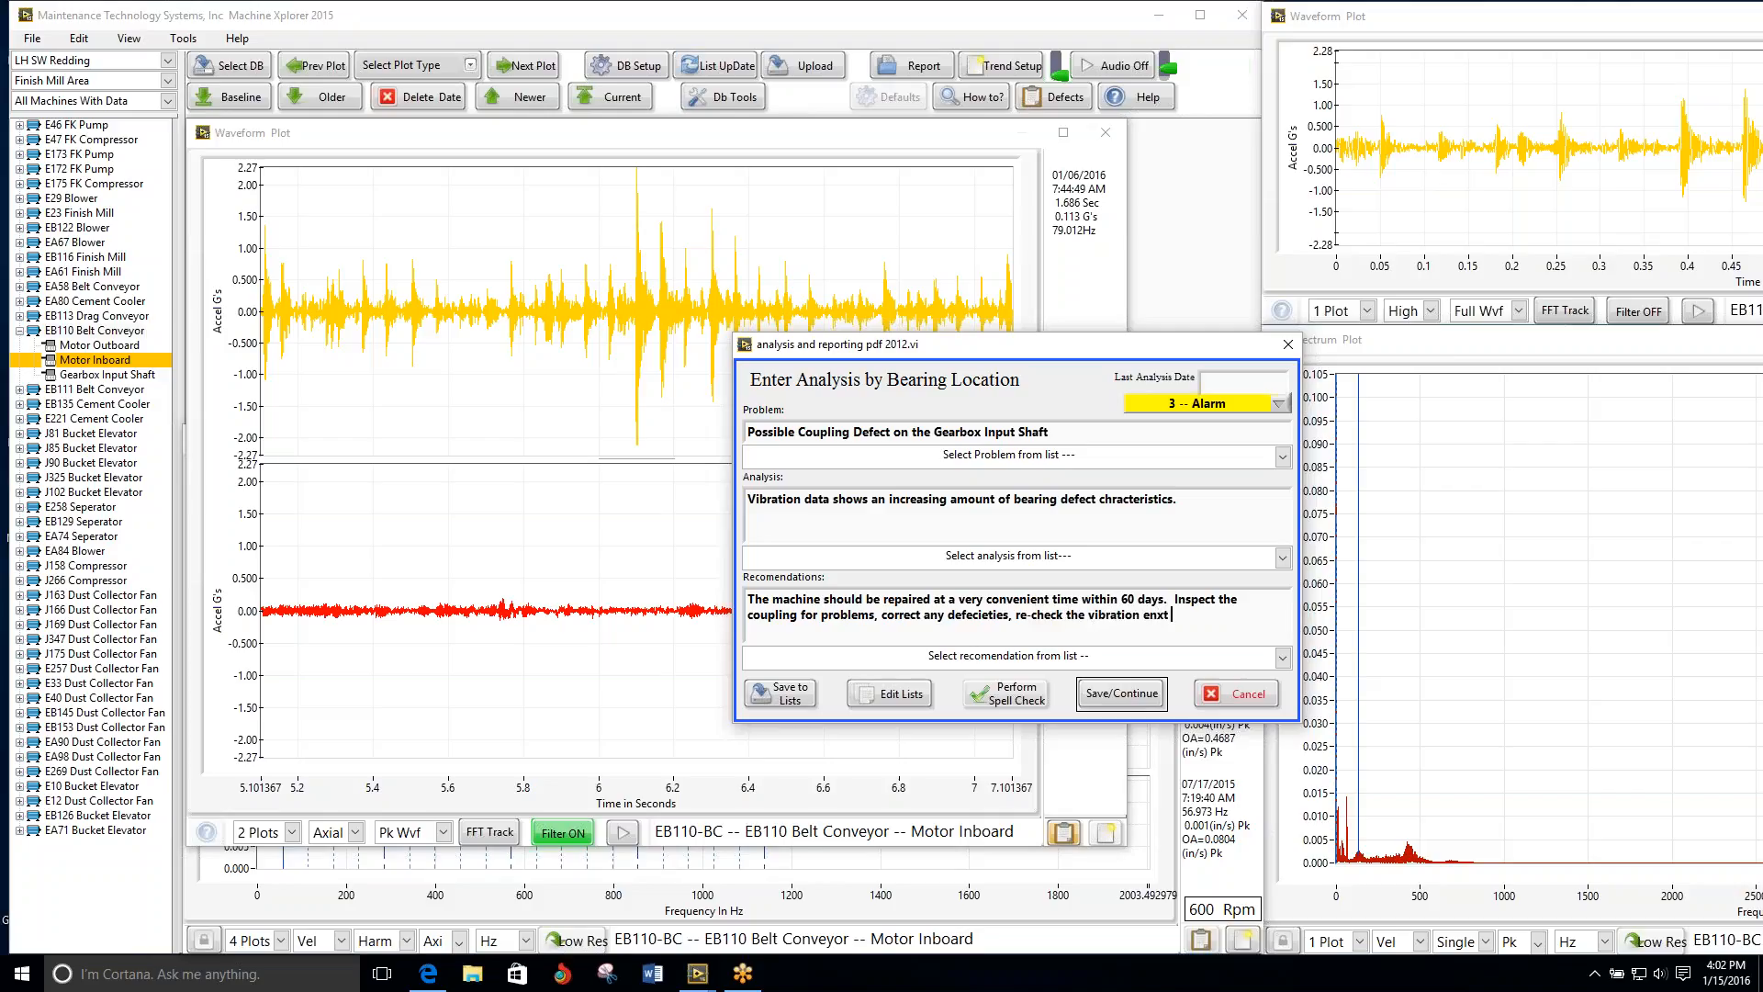
{"action": "key", "text": "BackSpace"}
{"action": "key", "text": "BackSpace"}
{"action": "key", "text": "BackSpace"}
{"action": "type", "text": "next time"}
Step: Spell-check the problem and analysis texts, correcting the misspelled word in the analysis to "characteristics"
{"action": "left_click", "coordinate": [1009, 694]}
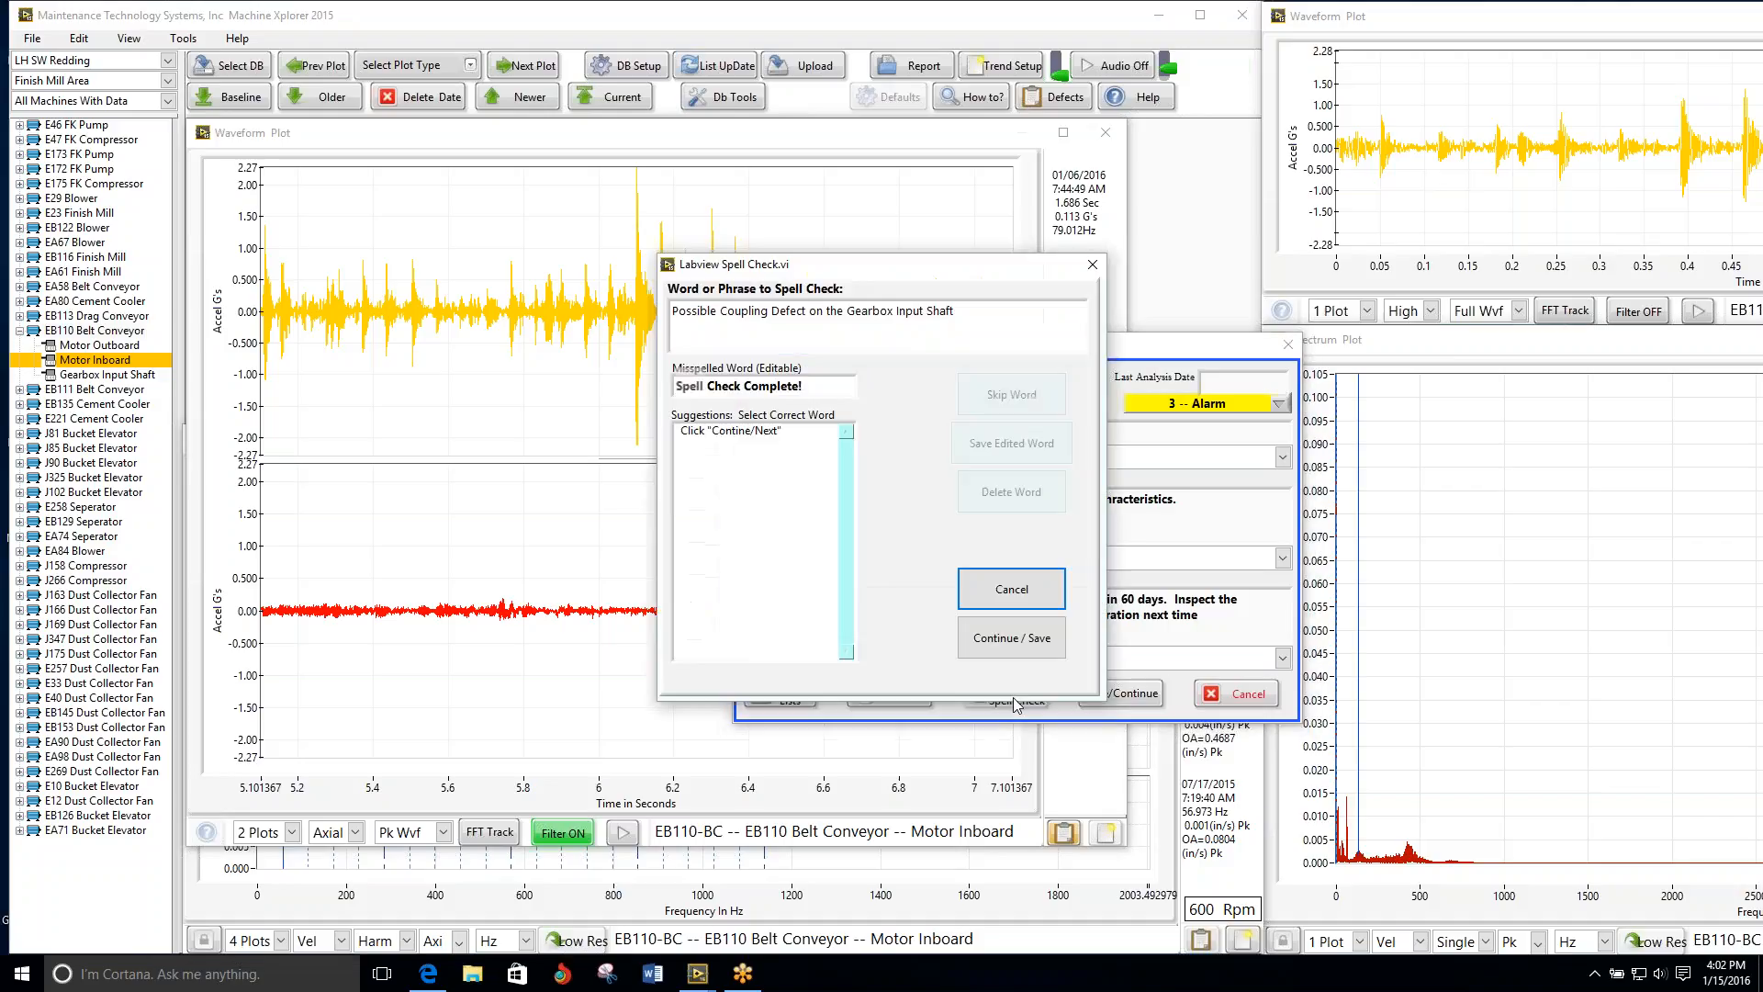
{"action": "left_click", "coordinate": [1030, 654]}
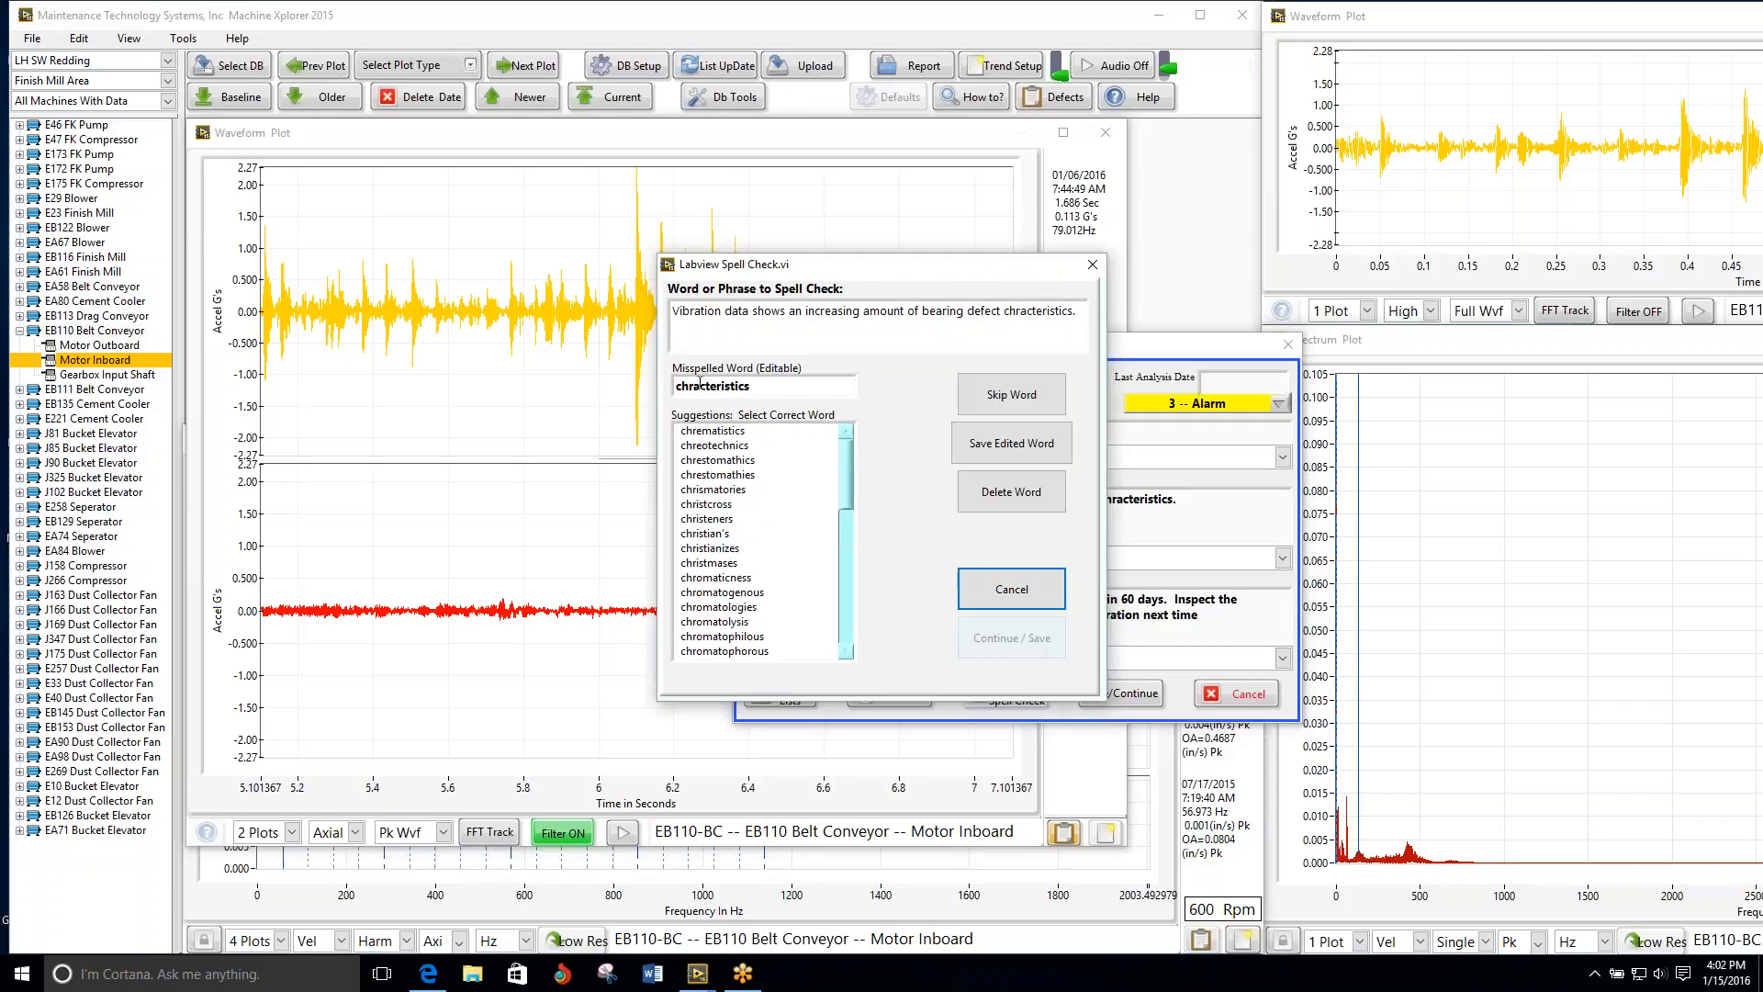
{"action": "key", "text": "BackSpace"}
{"action": "key", "text": "BackSpace"}
{"action": "type", "text": "ar"}
{"action": "type", "text": "a"}
{"action": "left_click", "coordinate": [1017, 448]}
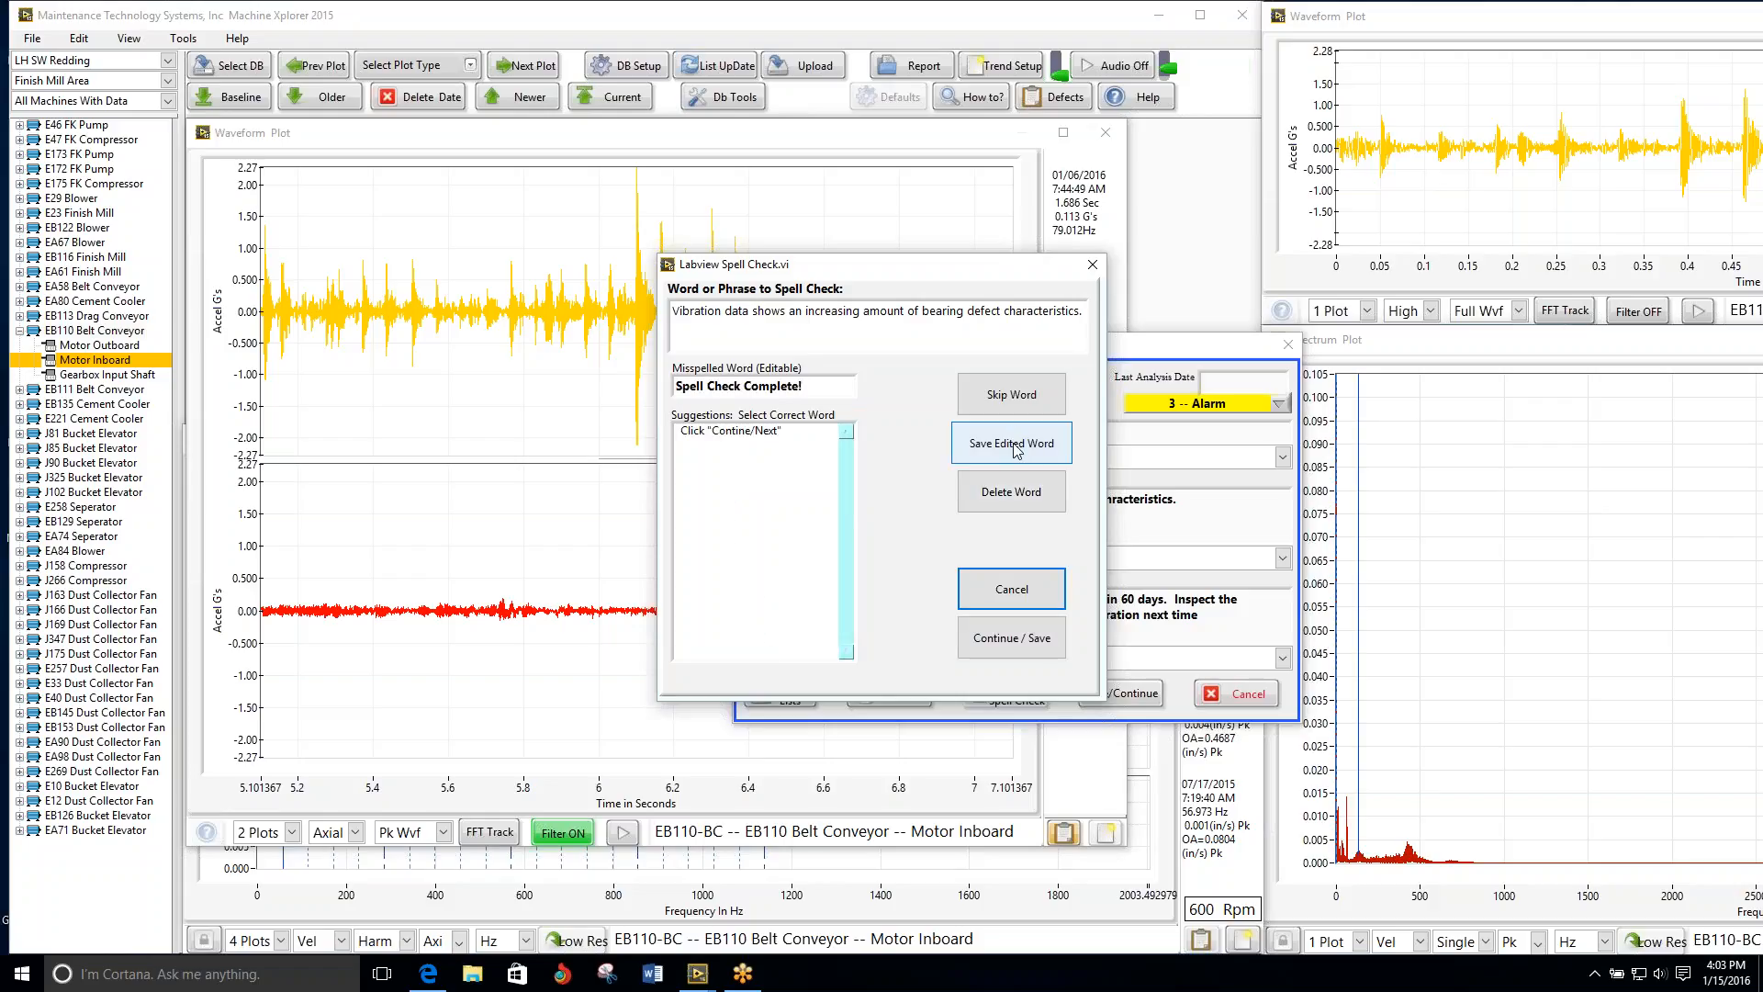
{"action": "left_click", "coordinate": [1017, 645]}
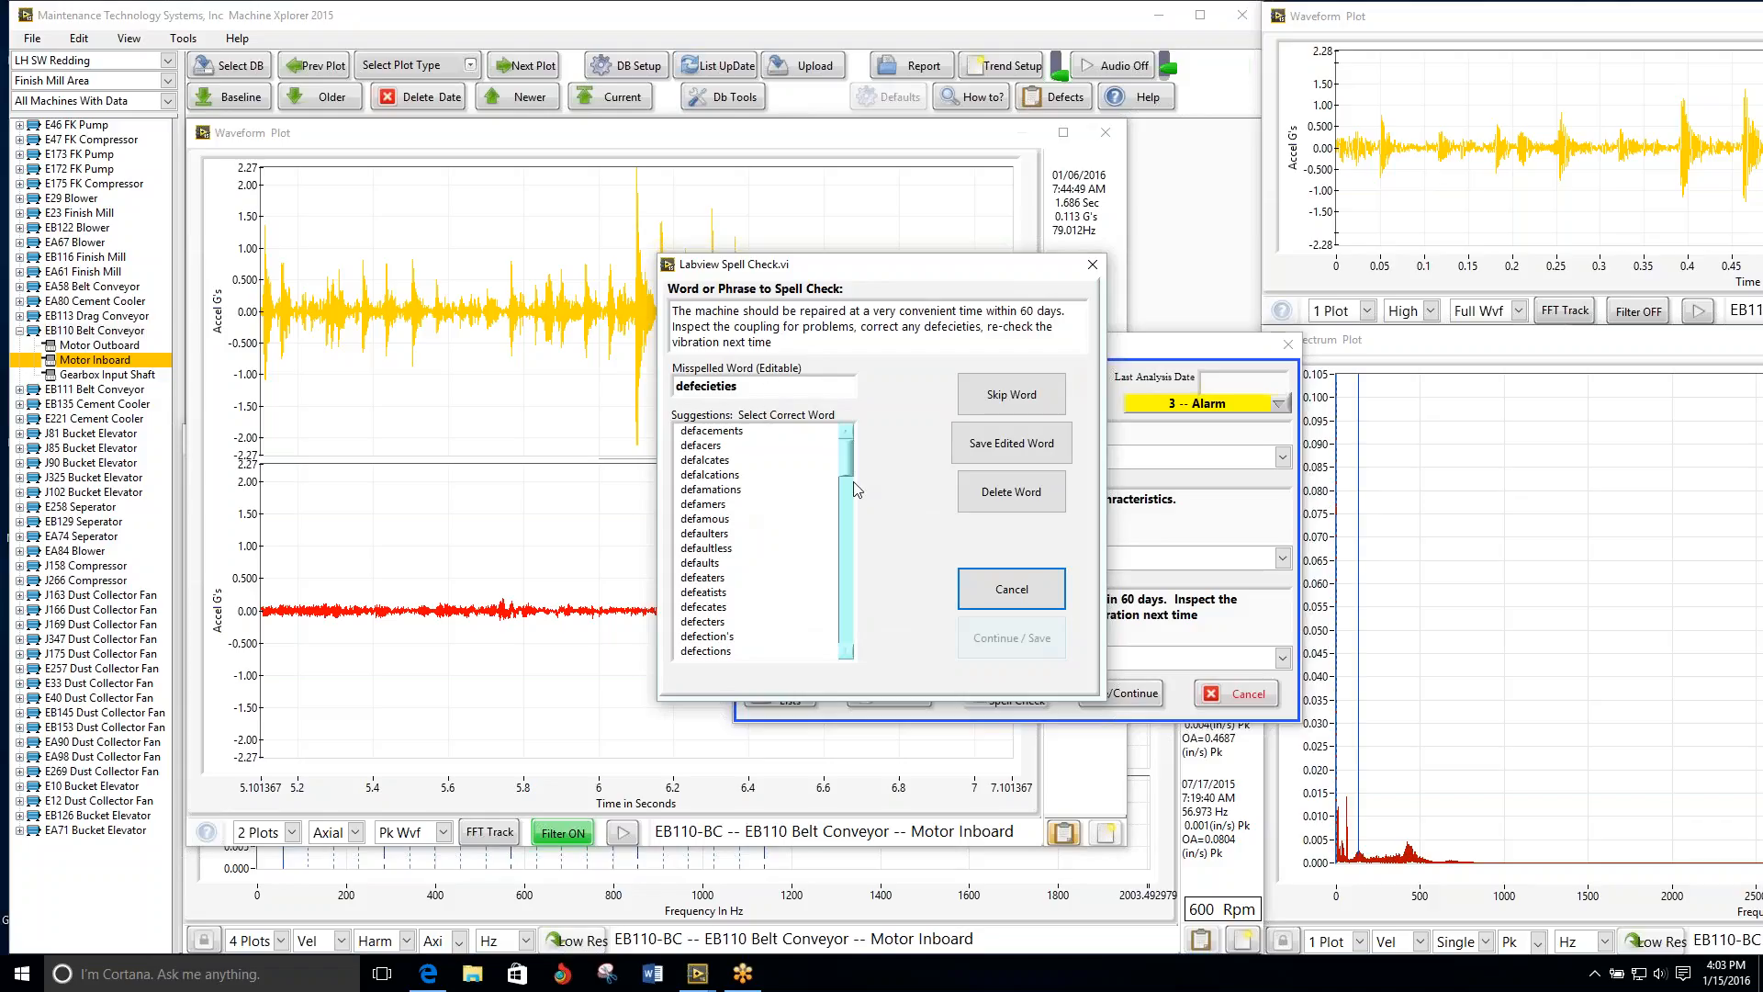
Step: Replace "defecieties" with "deficiencies" in the recommendations, skip "re-check", and save the bearing analysis entry
{"action": "scroll", "coordinate": [844, 482], "scroll_direction": "down", "scroll_amount": 4}
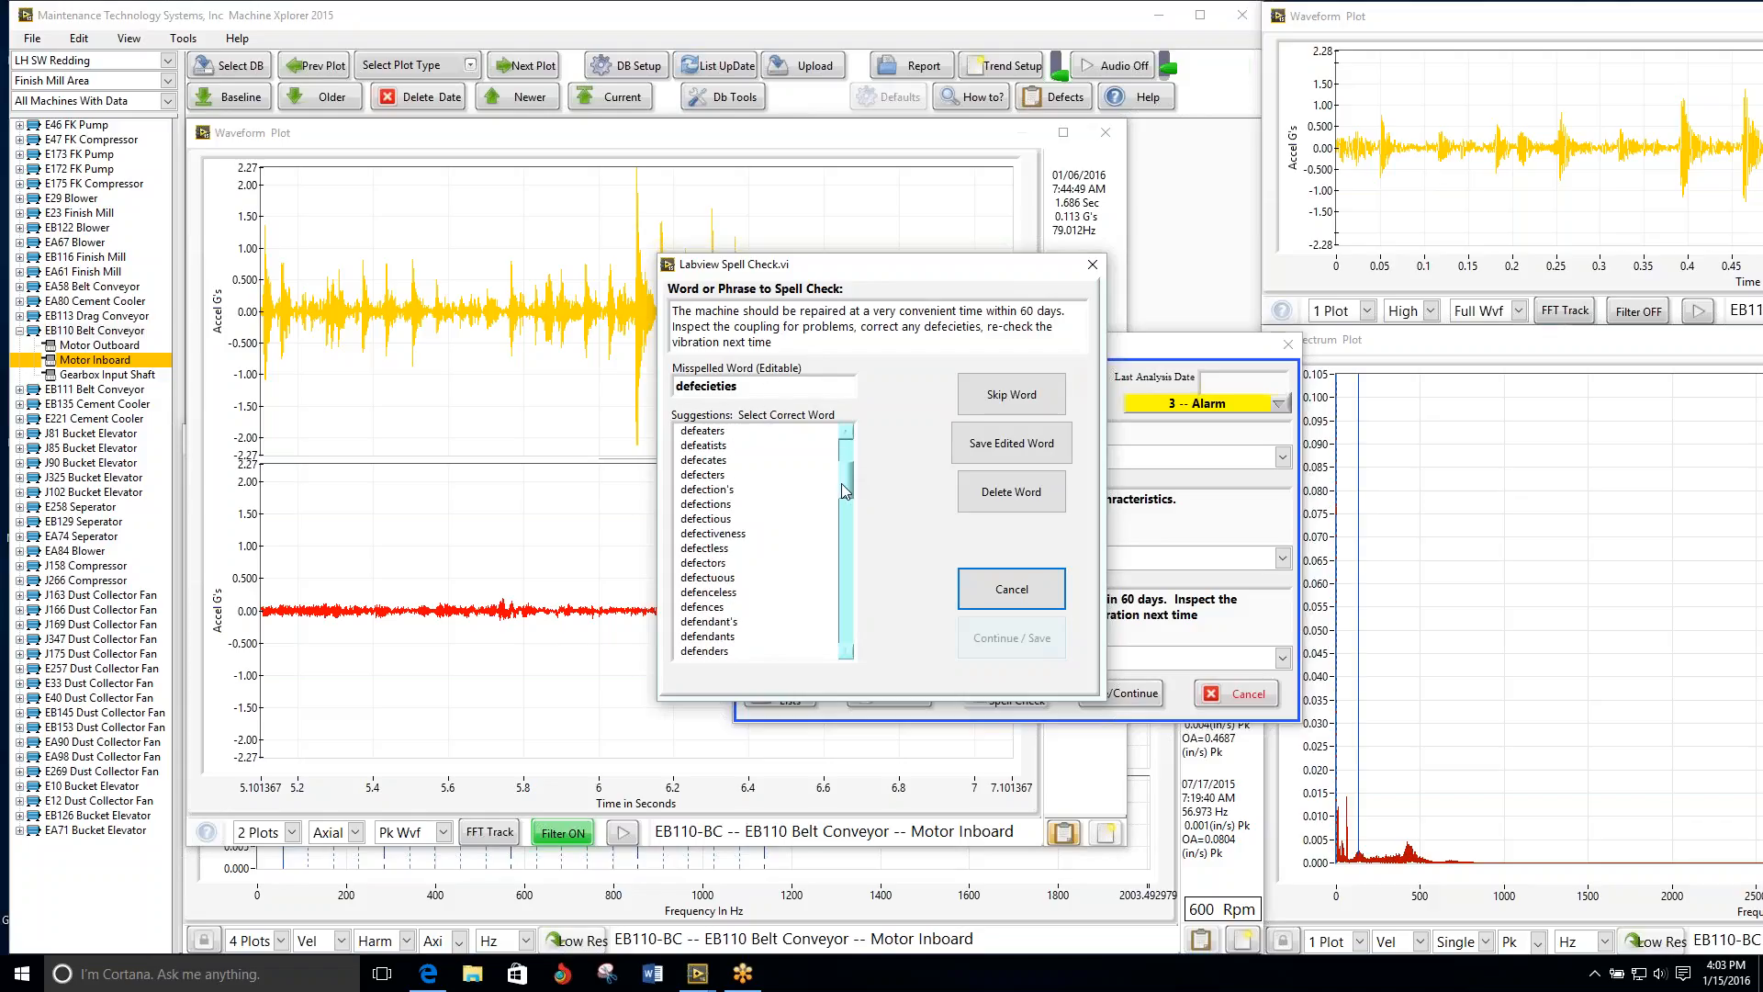
{"action": "left_click_drag", "start_coordinate": [841, 483], "coordinate": [845, 544]}
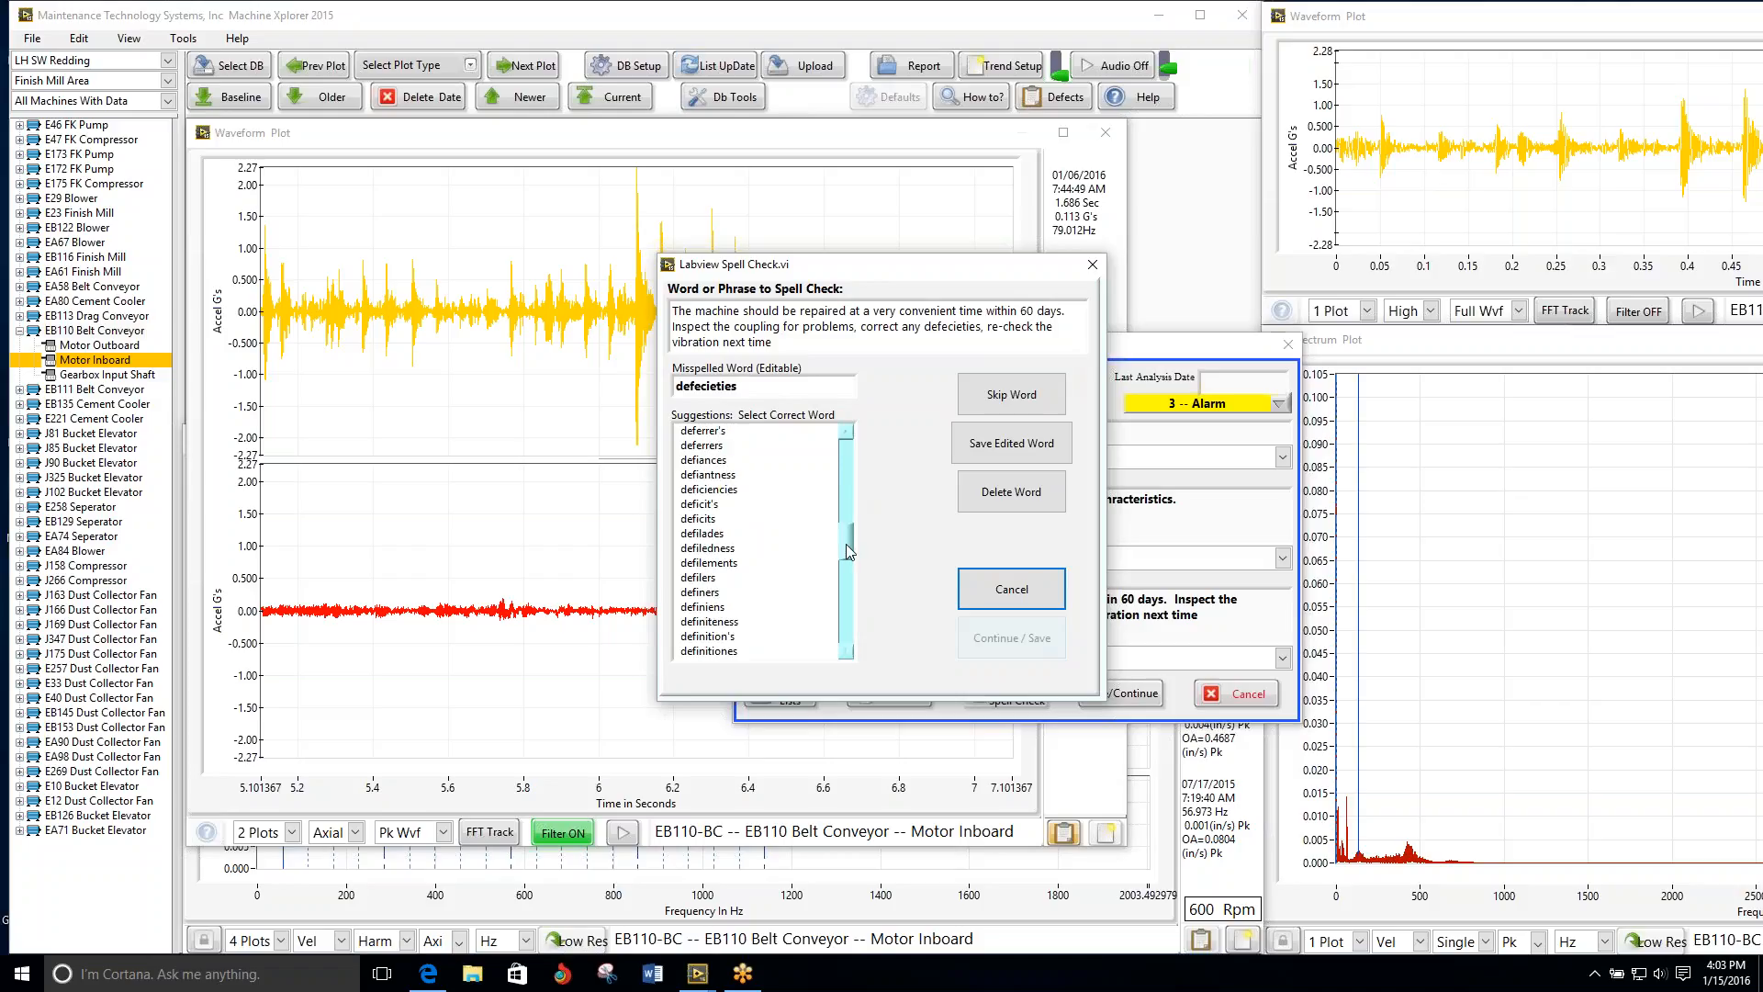
{"action": "mouse_move", "coordinate": [846, 543]}
{"action": "left_mouse_down"}
{"action": "mouse_move", "coordinate": [854, 610]}
{"action": "mouse_move", "coordinate": [840, 546]}
{"action": "left_mouse_up"}
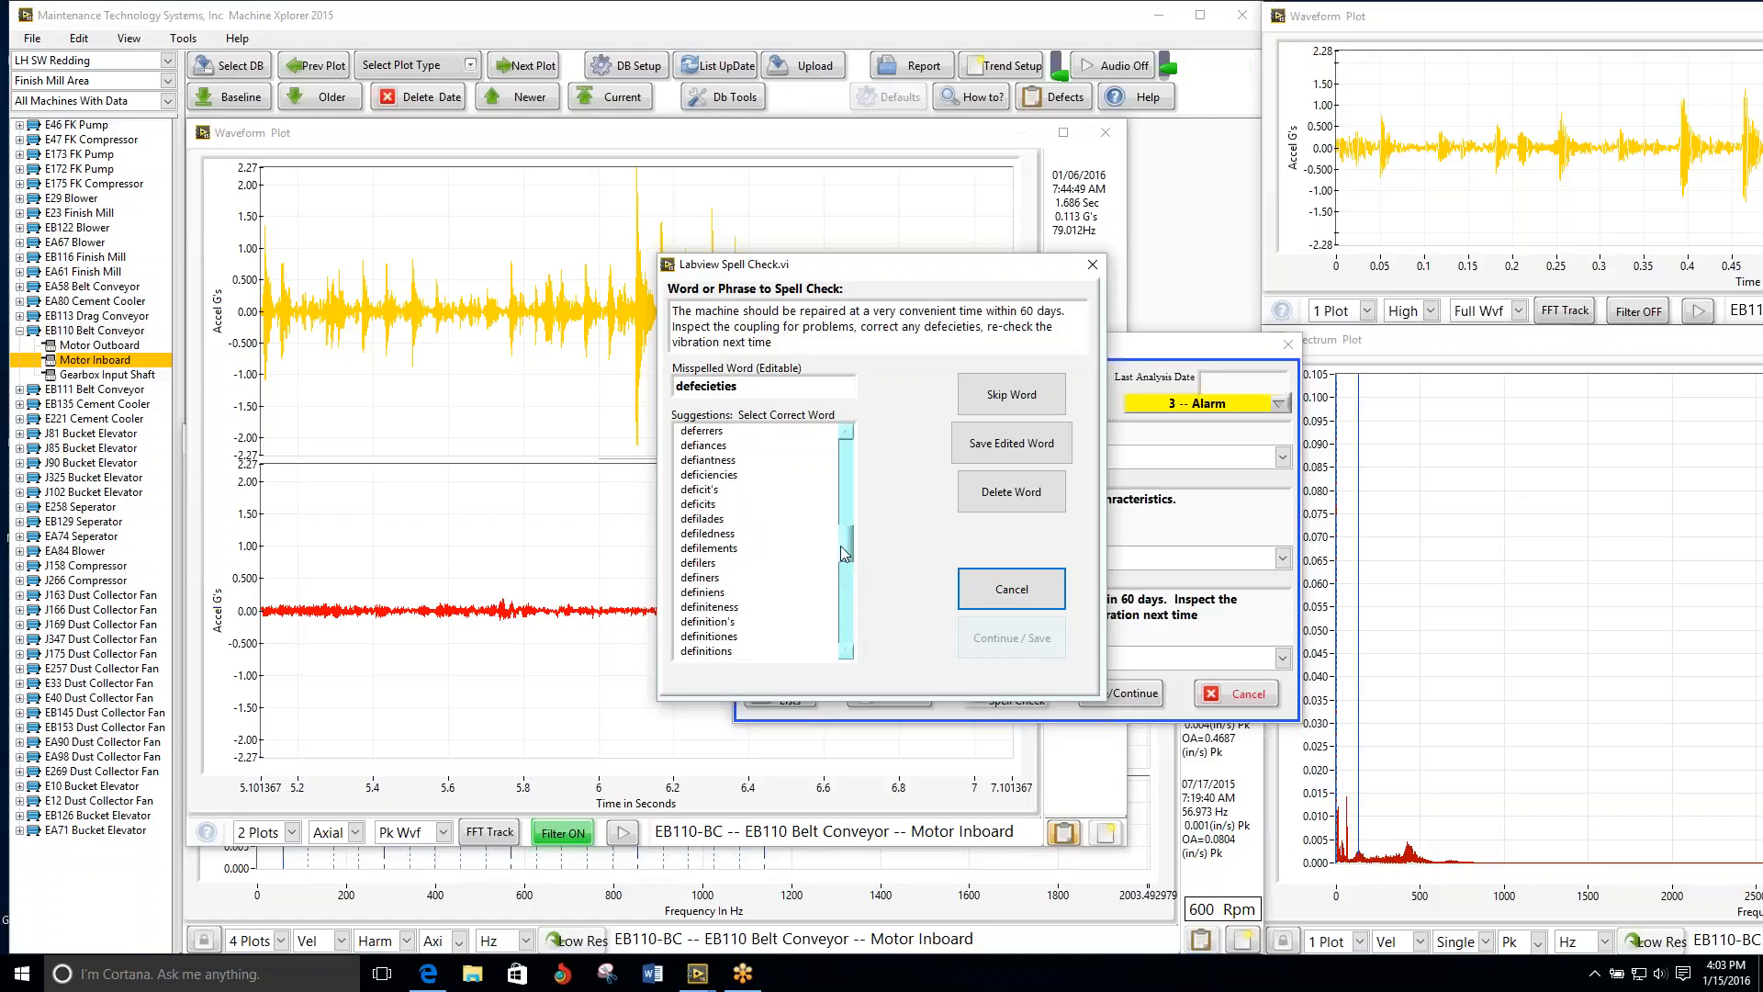
{"action": "left_click", "coordinate": [720, 473]}
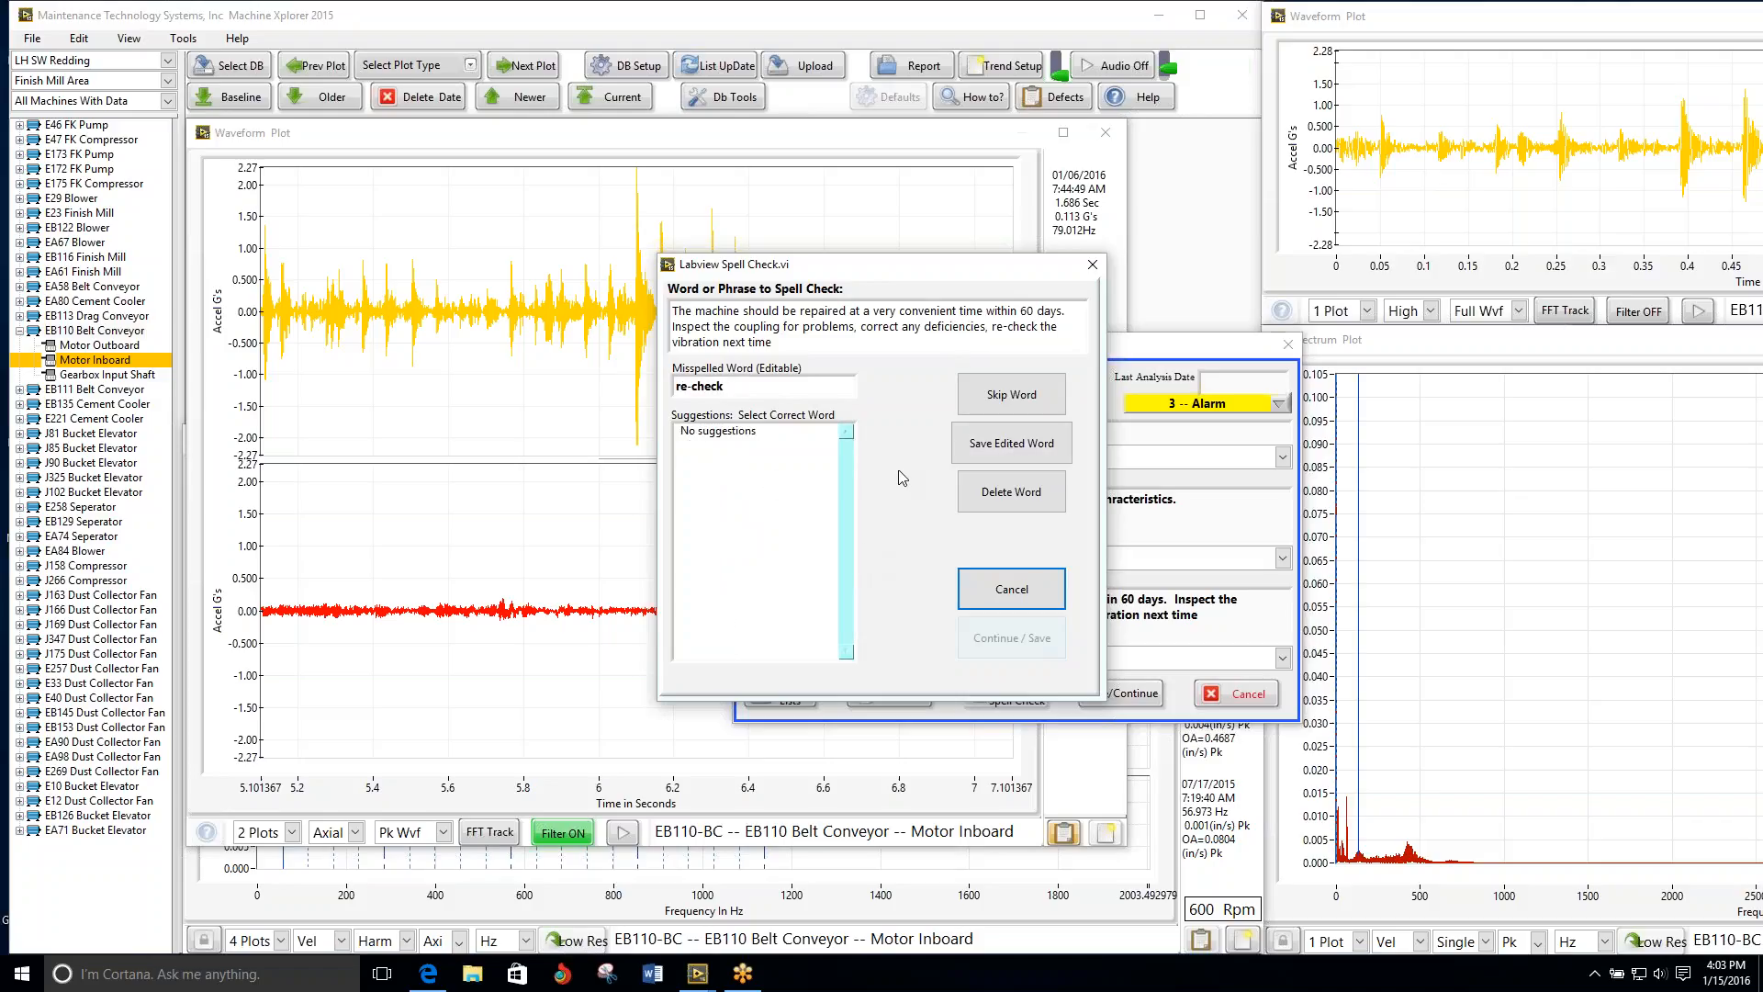
{"action": "left_click", "coordinate": [1021, 393]}
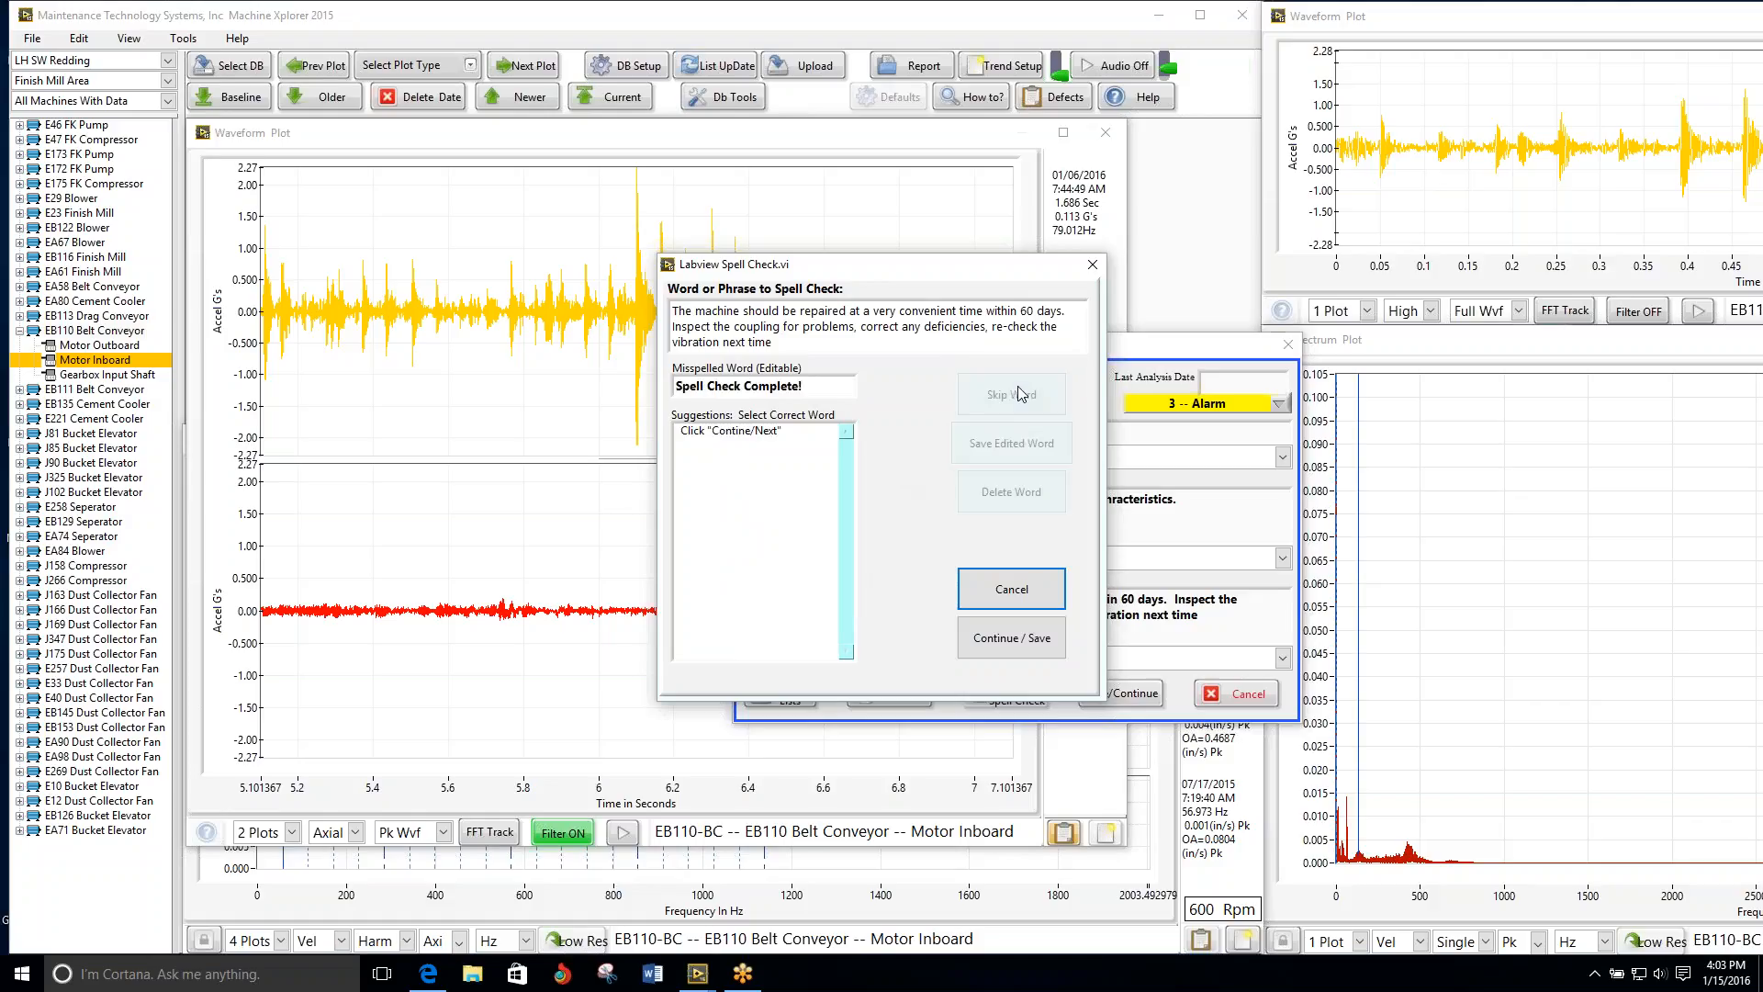
{"action": "left_click", "coordinate": [1003, 640]}
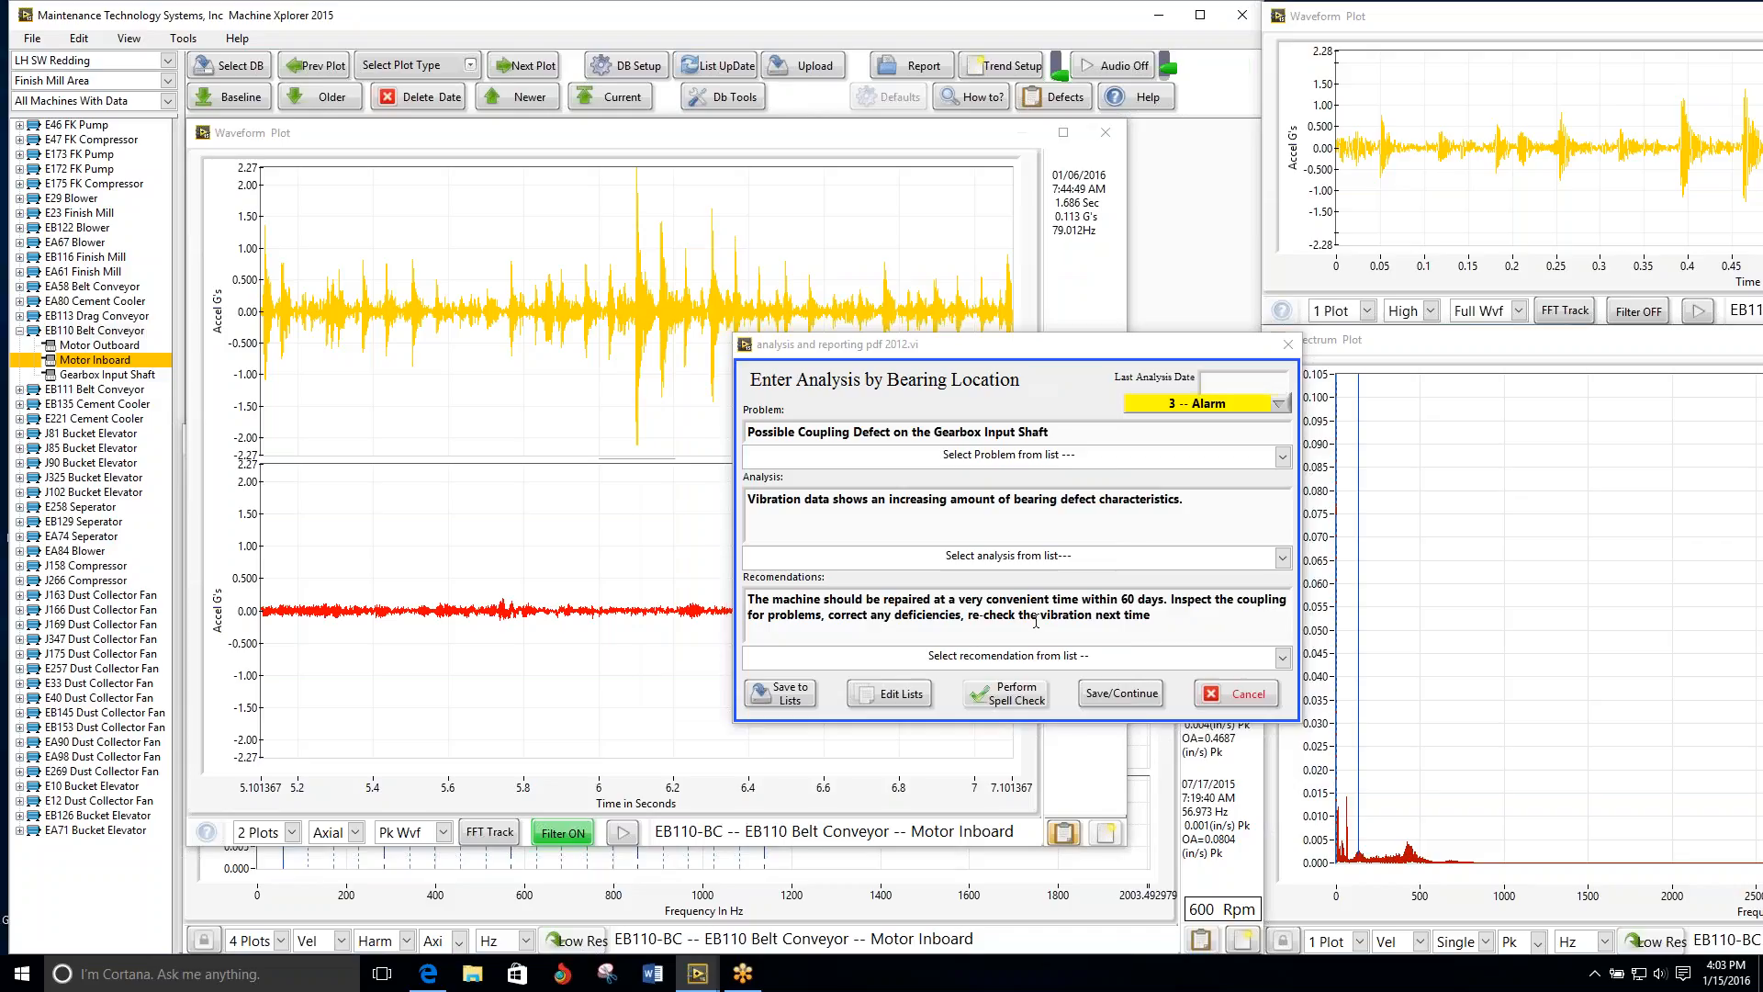
{"action": "left_click", "coordinate": [1115, 698]}
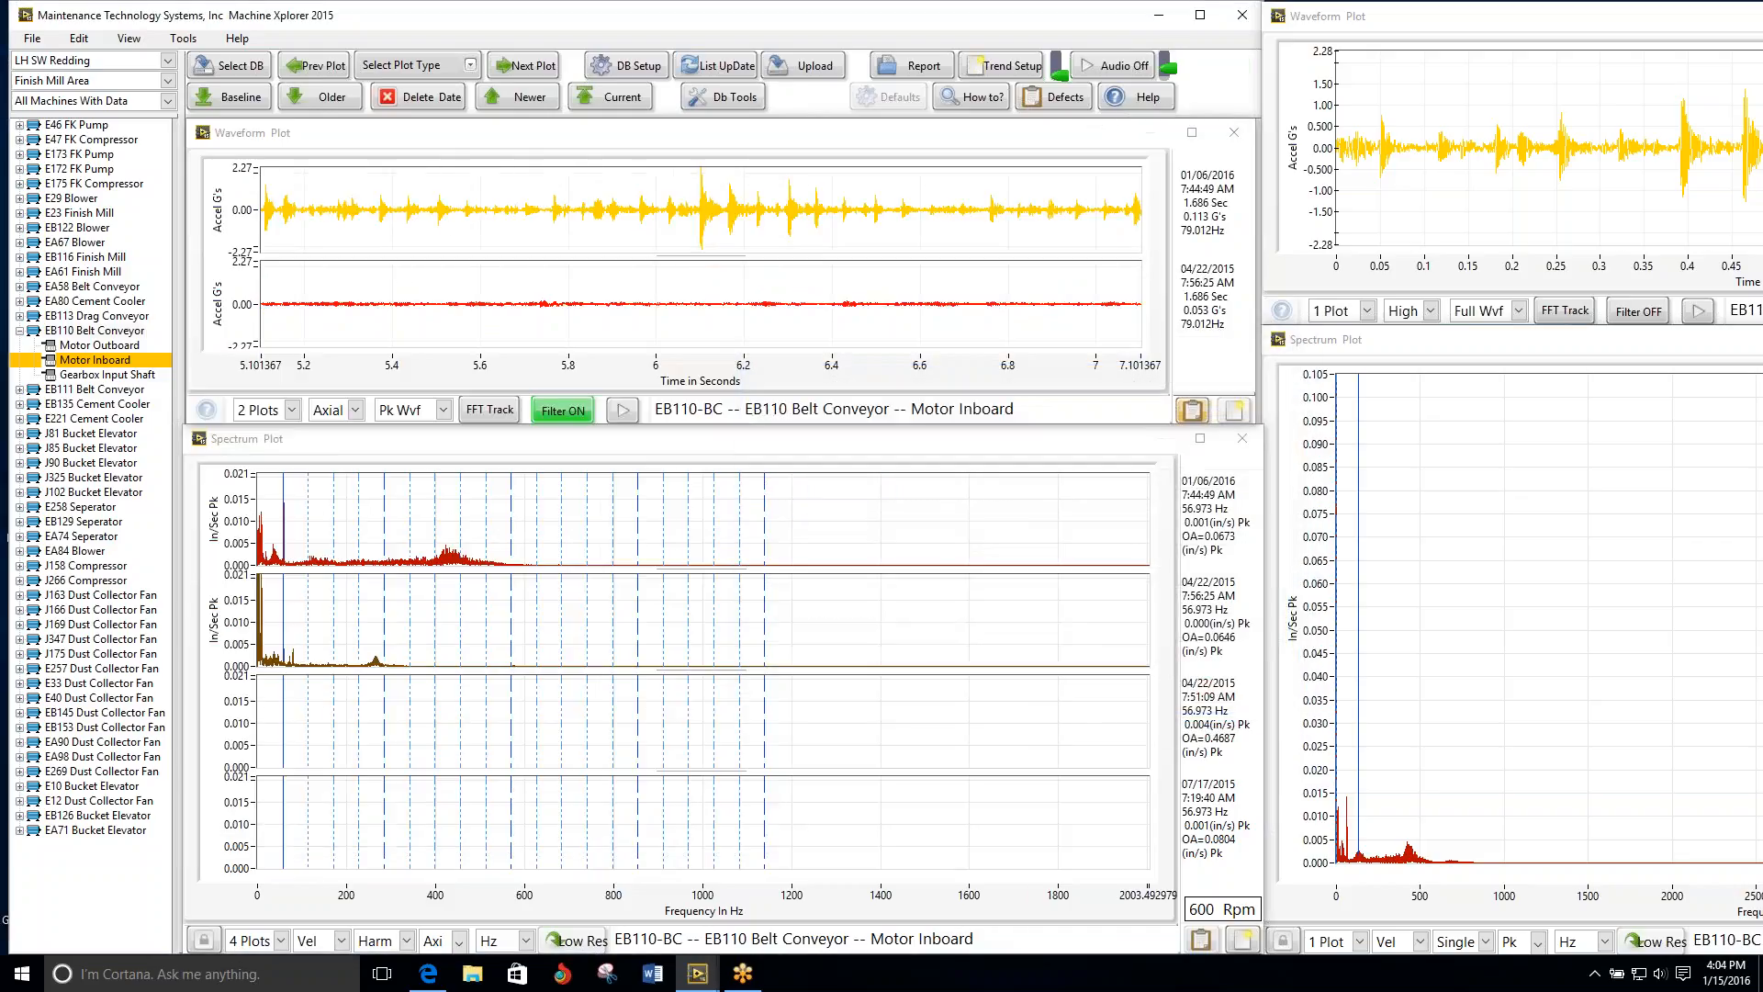
Step: Measure the impact spacing in the Motor Inboard waveform with the harmonic cursor, starting at the large peak near 6.1 seconds
{"action": "left_click", "coordinate": [448, 208]}
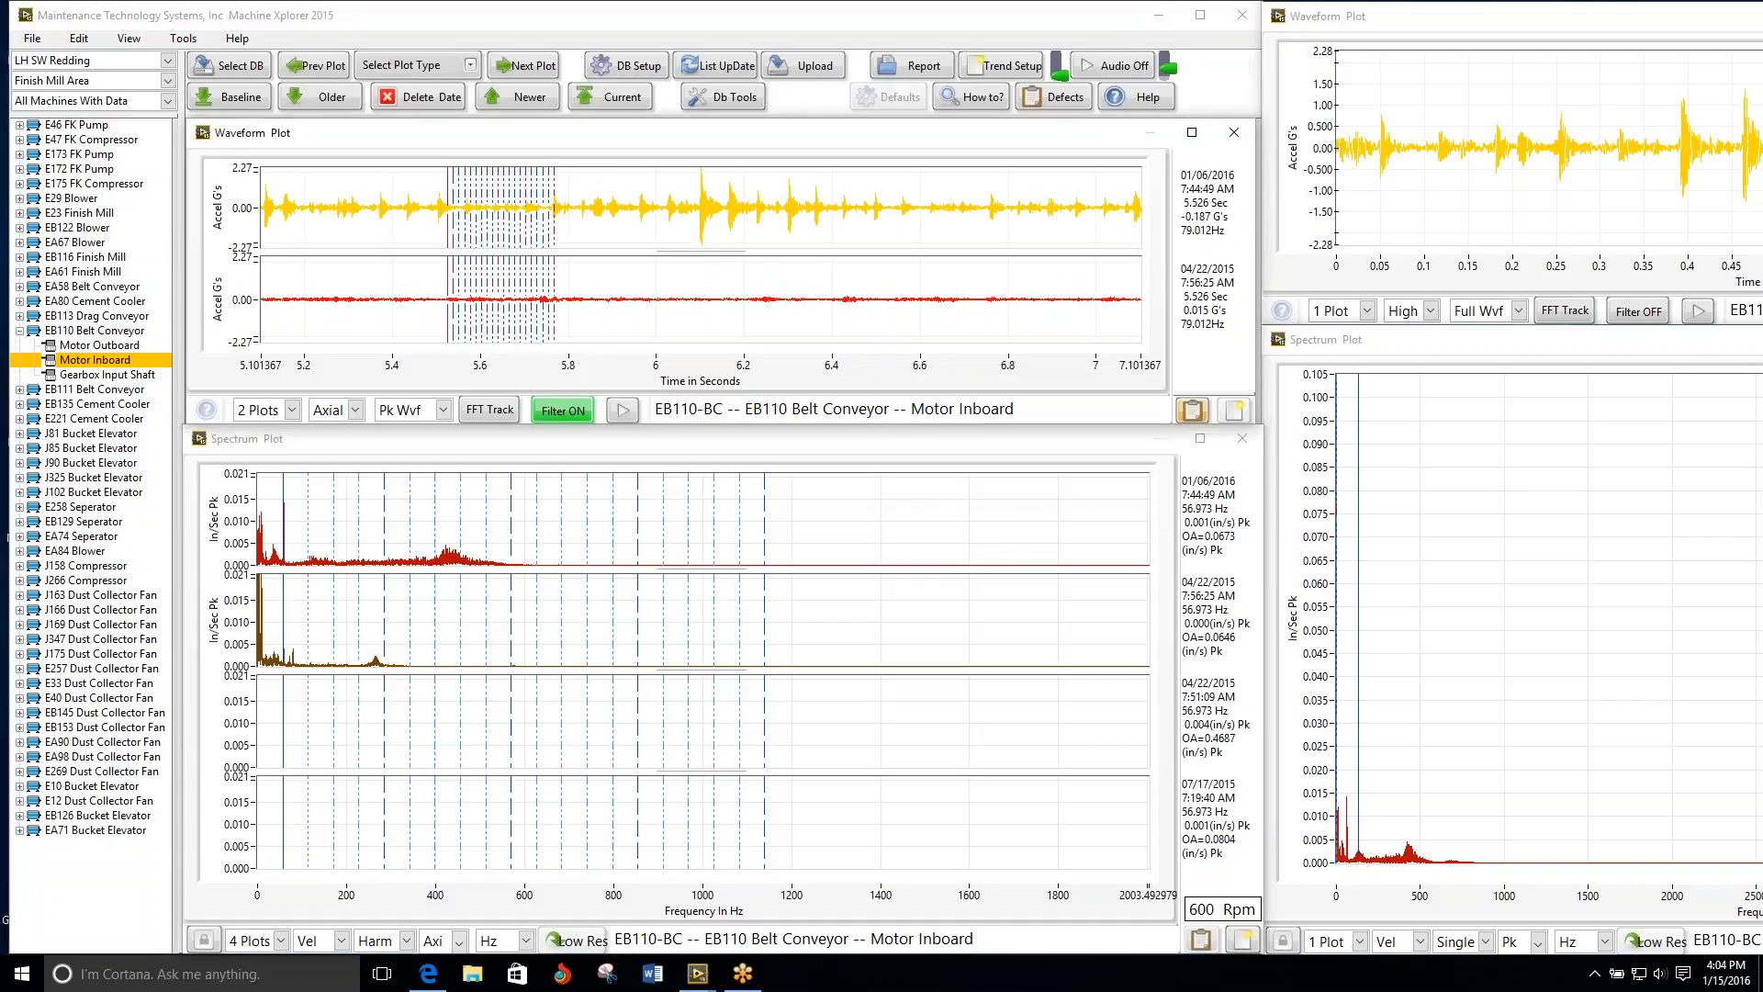
{"action": "left_click_drag", "start_coordinate": [454, 235], "coordinate": [732, 230]}
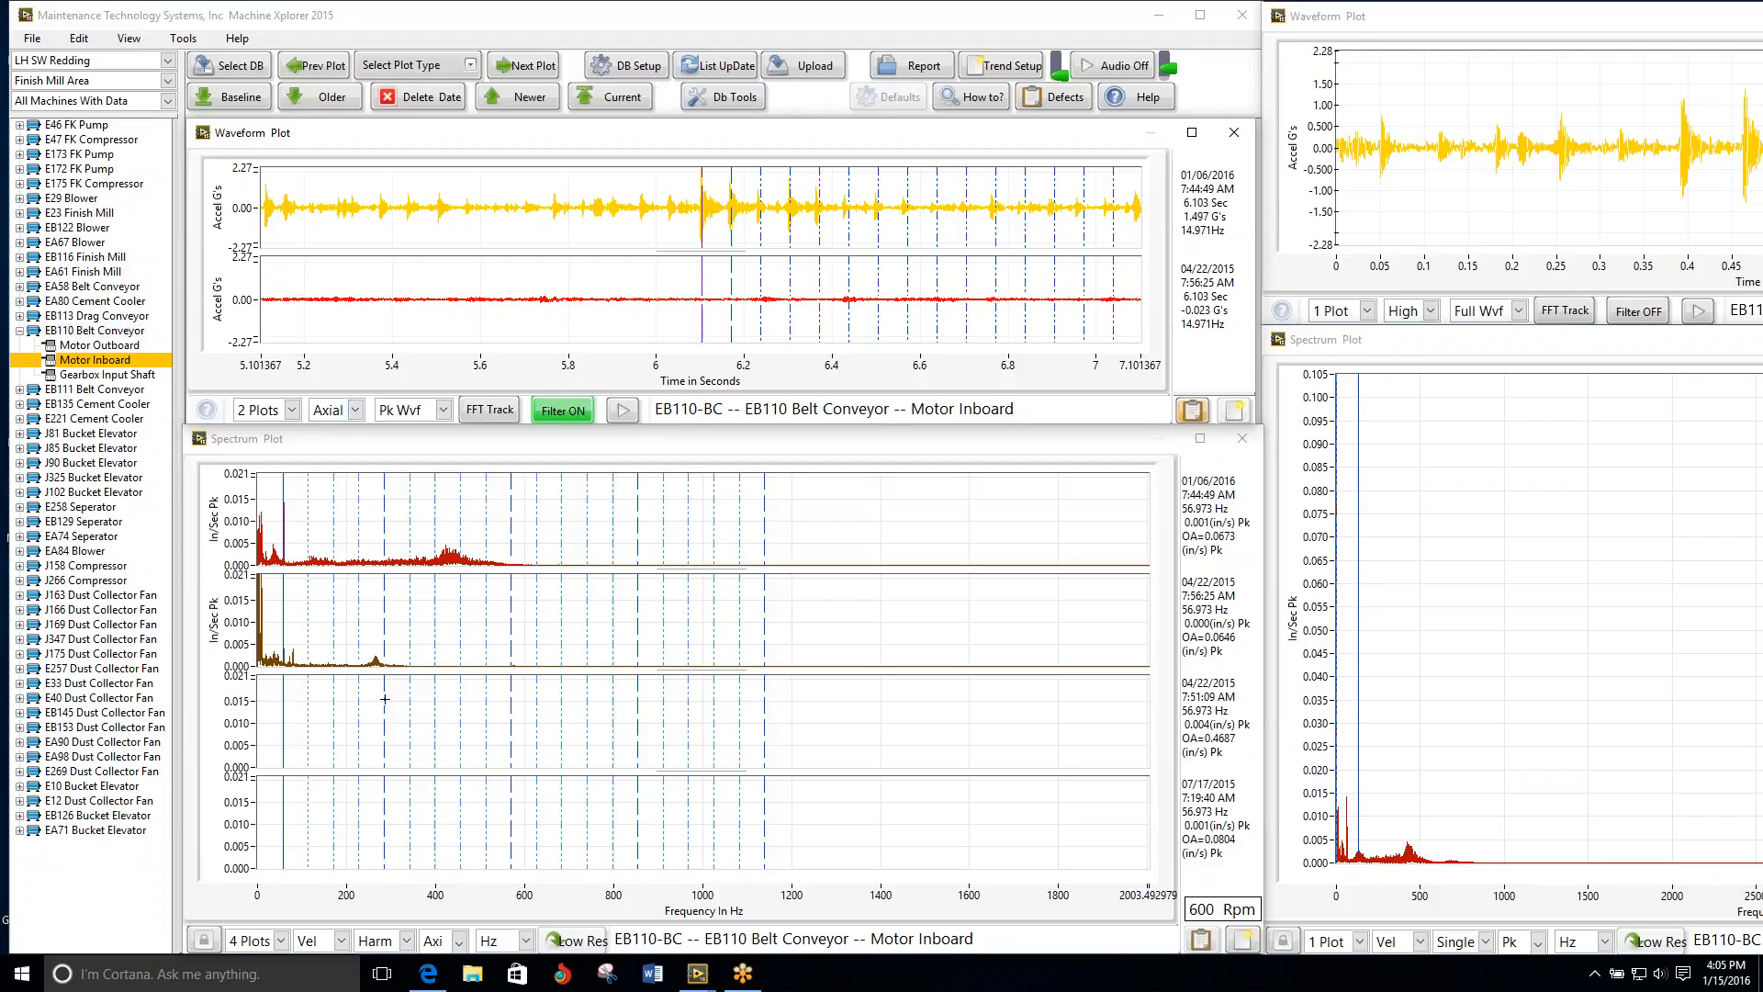
Step: Switch the Motor Inboard spectrum plot of the EB110 Belt Conveyor to the horizontal direction
{"action": "left_click", "coordinate": [524, 941]}
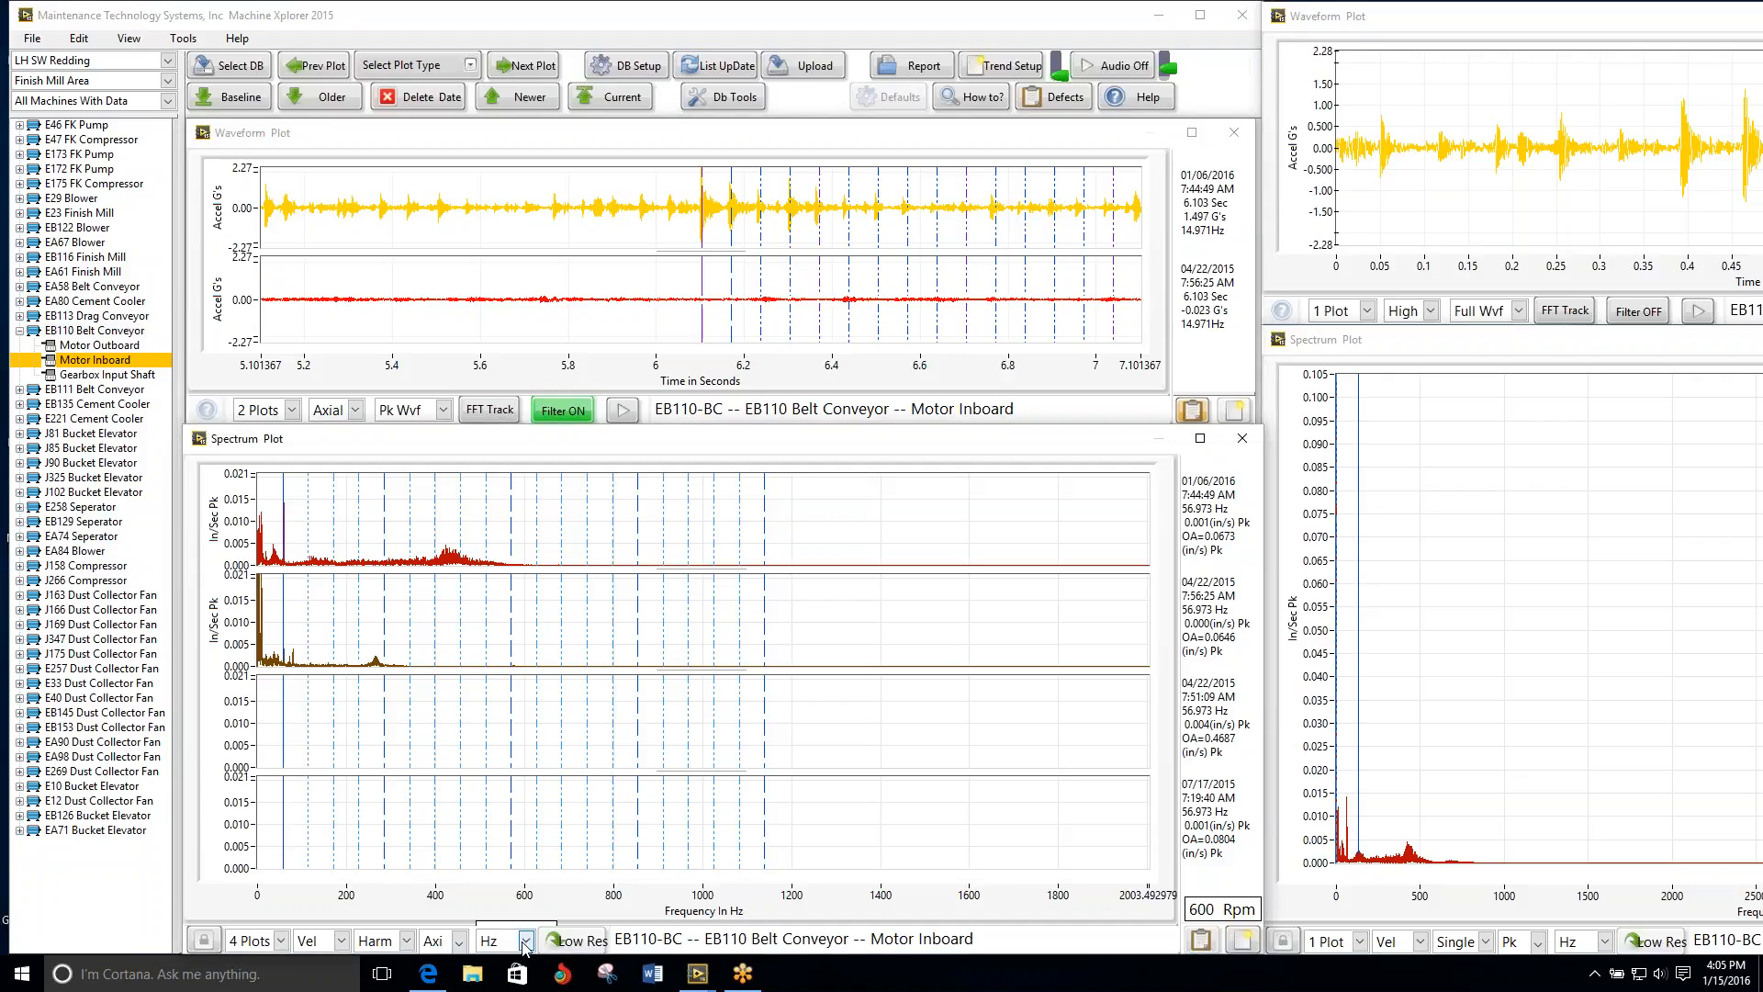
{"action": "left_click", "coordinate": [458, 941]}
{"action": "left_click", "coordinate": [458, 941]}
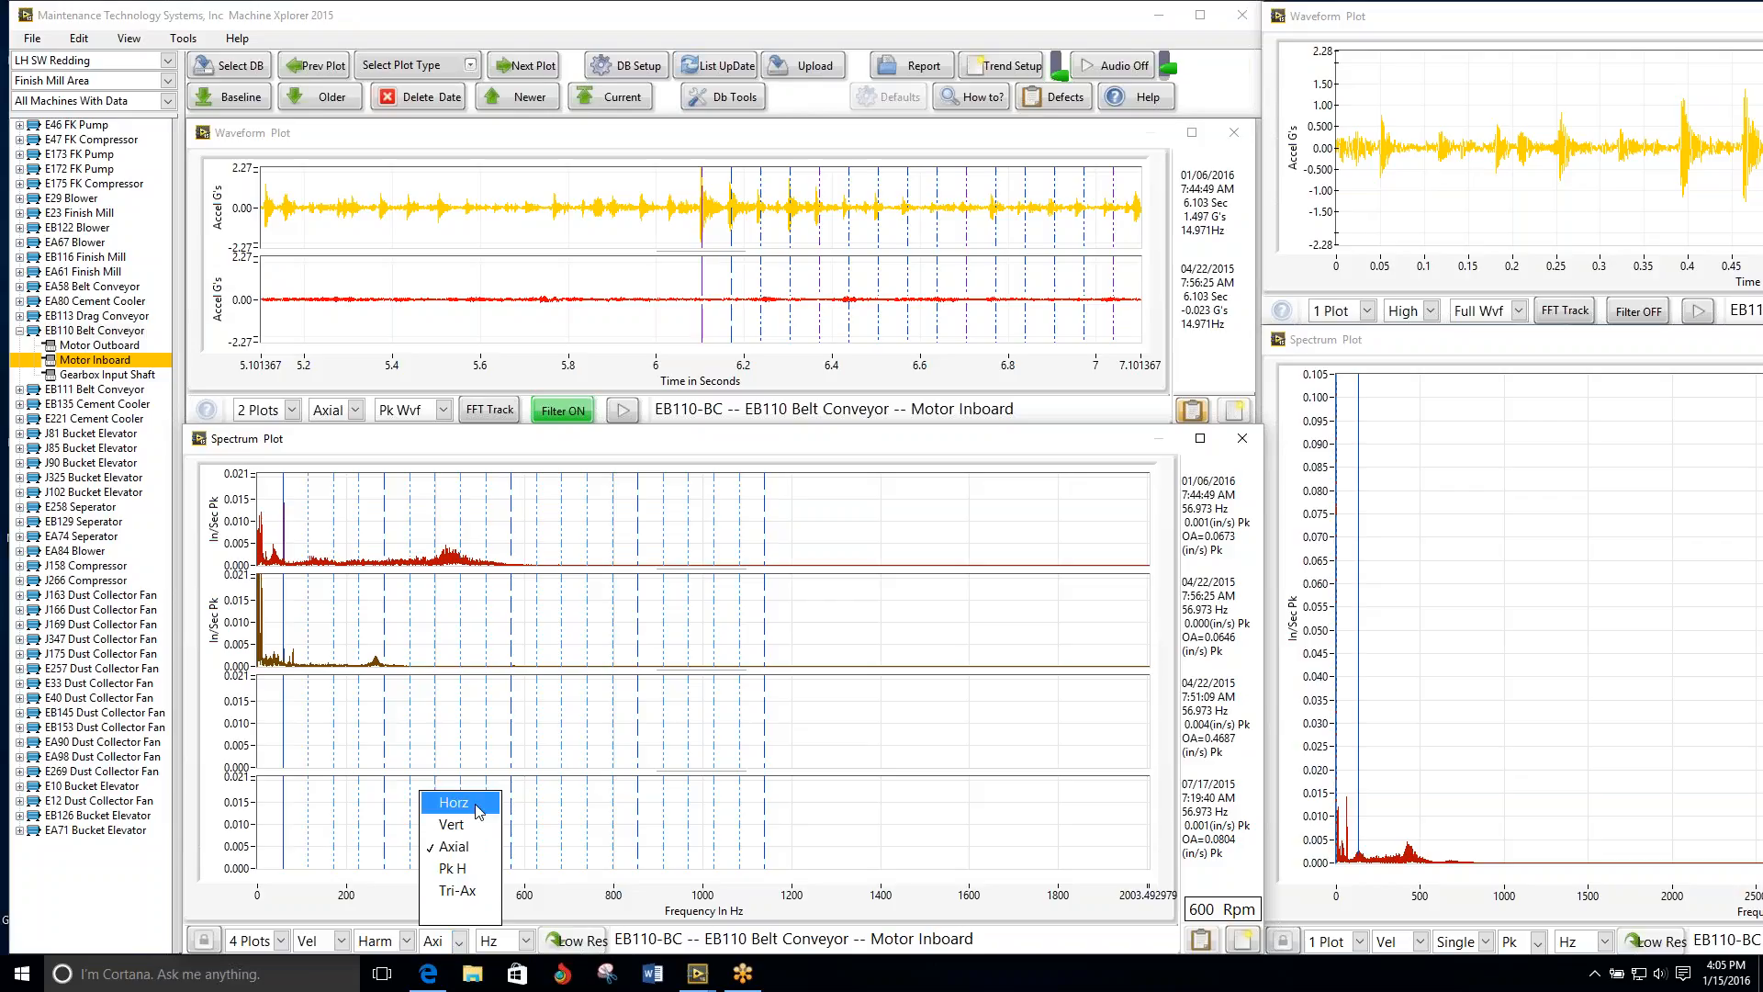
{"action": "left_click", "coordinate": [476, 809]}
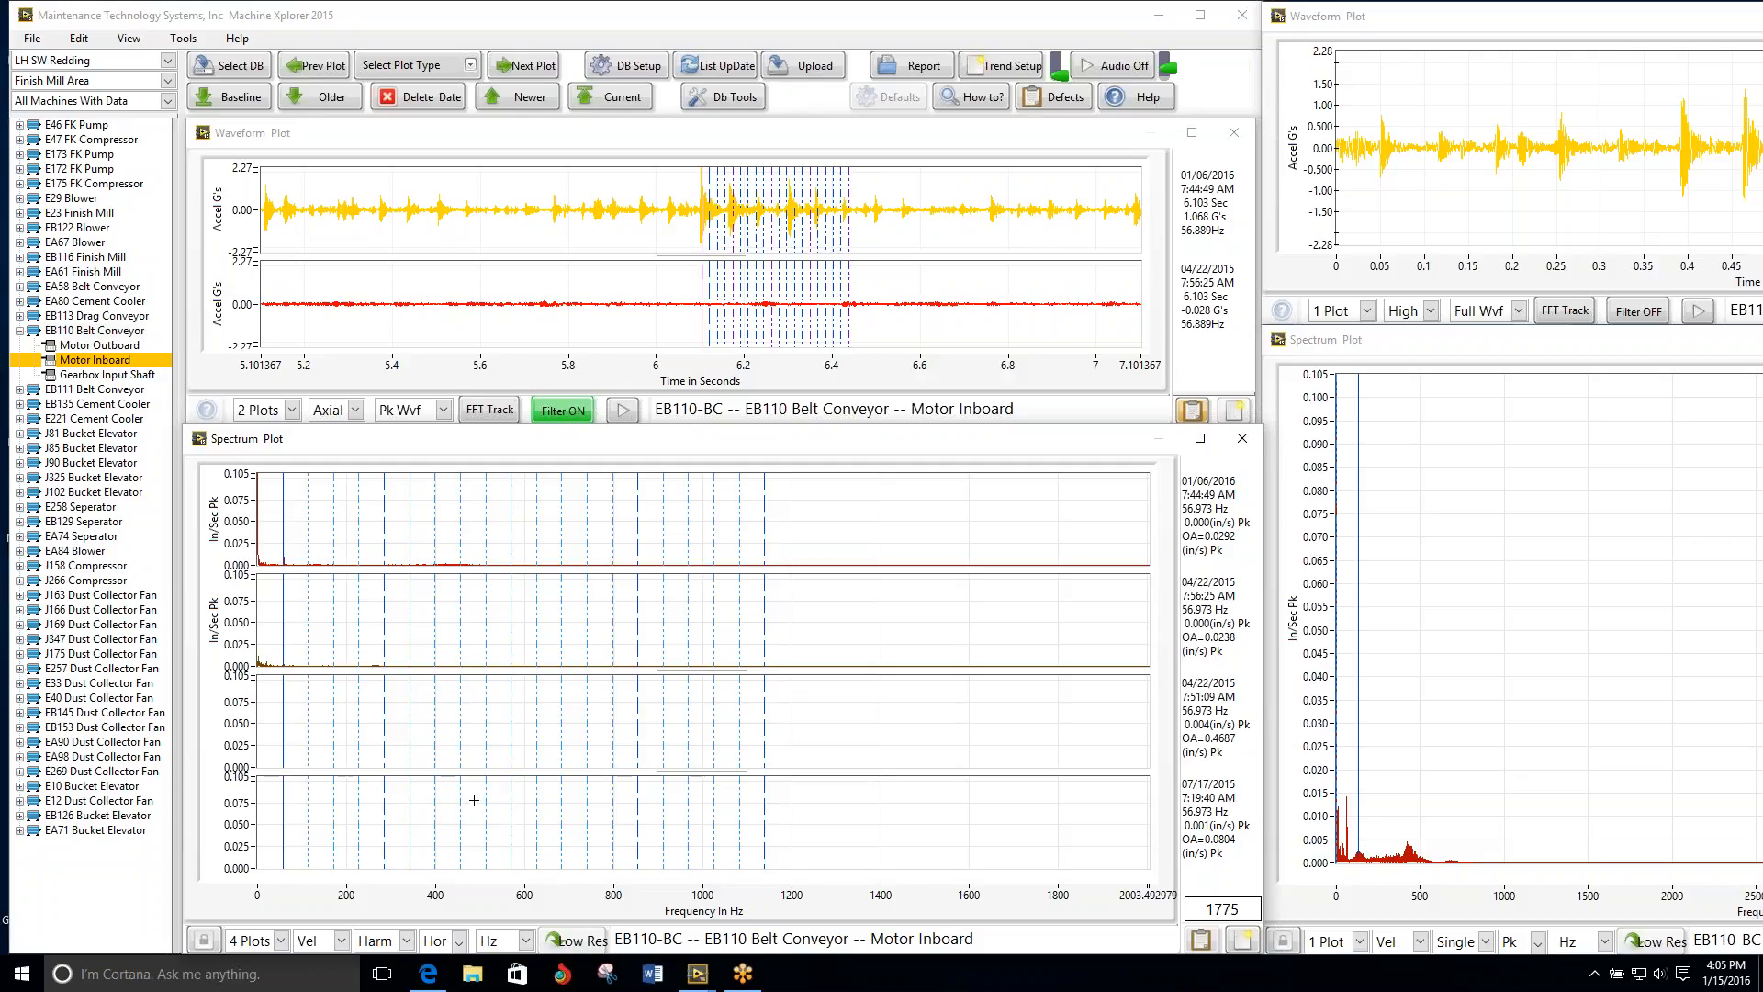
Step: Re-measure the impact spacing in the Motor Inboard waveform with the harmonic cursor, fine-tuning it onto the peaks after 6.1 seconds
{"action": "left_click", "coordinate": [702, 230]}
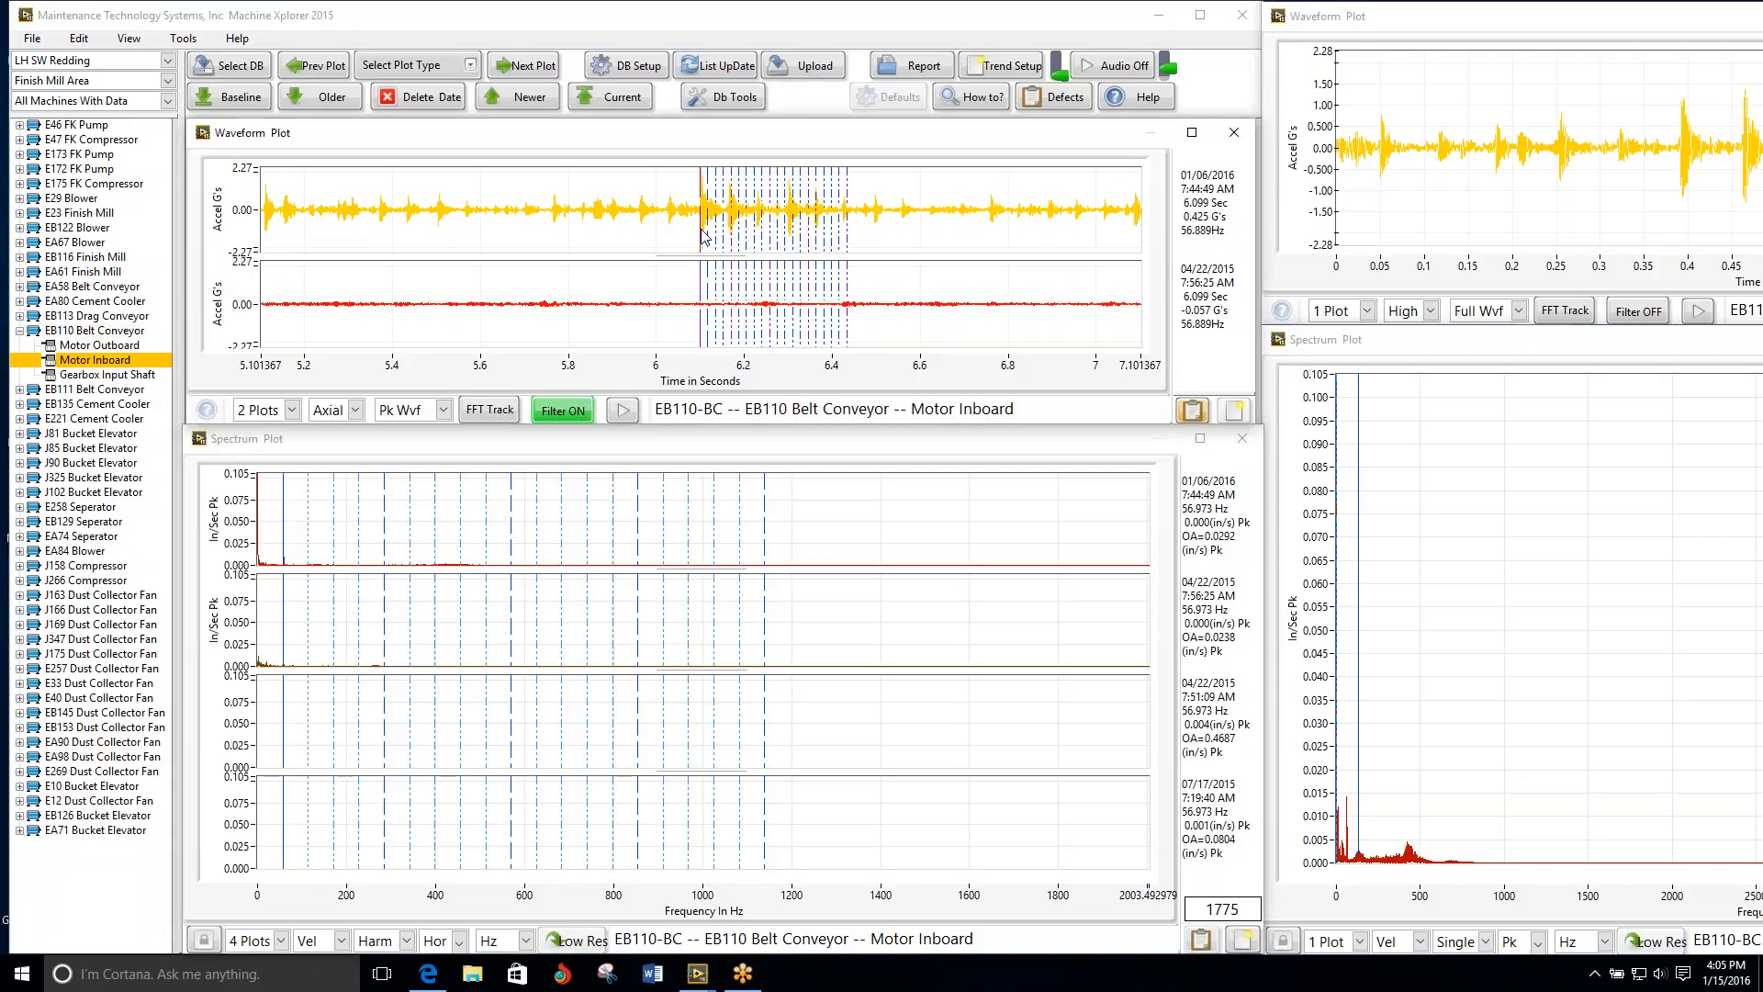
{"action": "left_click_drag", "start_coordinate": [700, 224], "coordinate": [733, 232]}
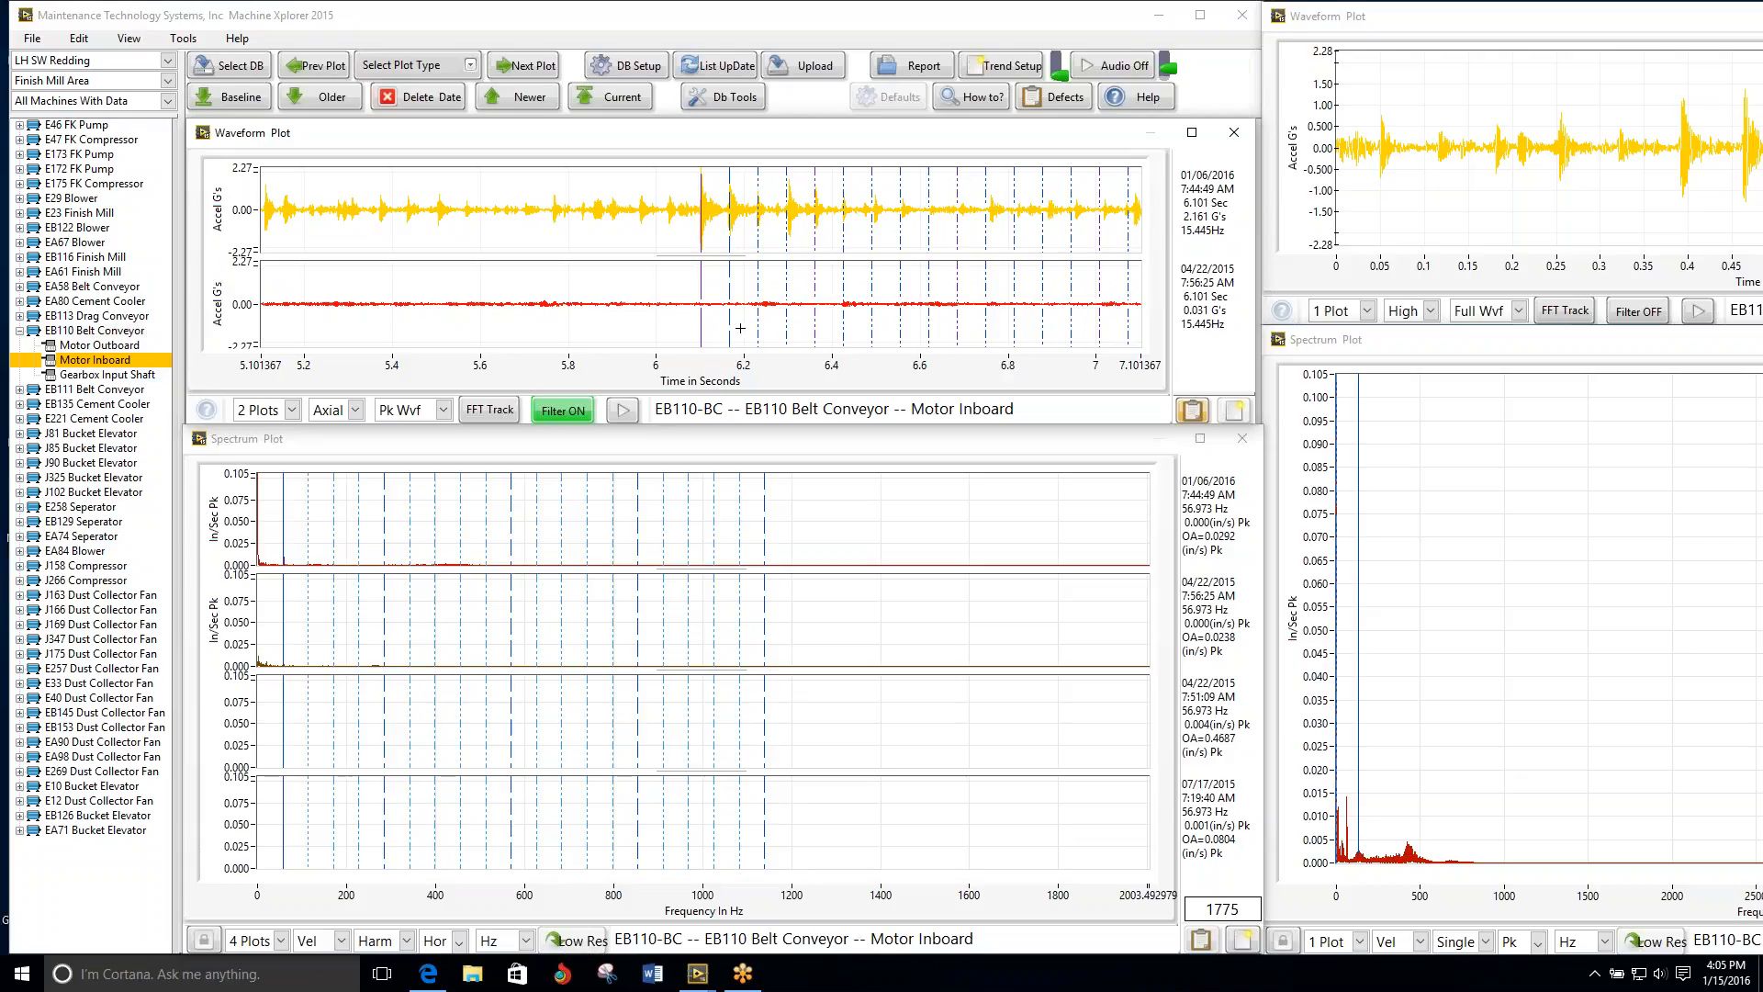
{"action": "key", "text": "Right"}
{"action": "key", "text": "Right"}
{"action": "key", "text": "Right"}
{"action": "key", "text": "Right"}
{"action": "key", "text": "Right"}
{"action": "key", "text": "Right"}
Step: Review the plots from the EB110 Gearbox Input Shaft through the EB111 Belt Conveyor points to the EB135 Cement Cooler Motor Inboard
{"action": "left_click", "coordinate": [519, 69]}
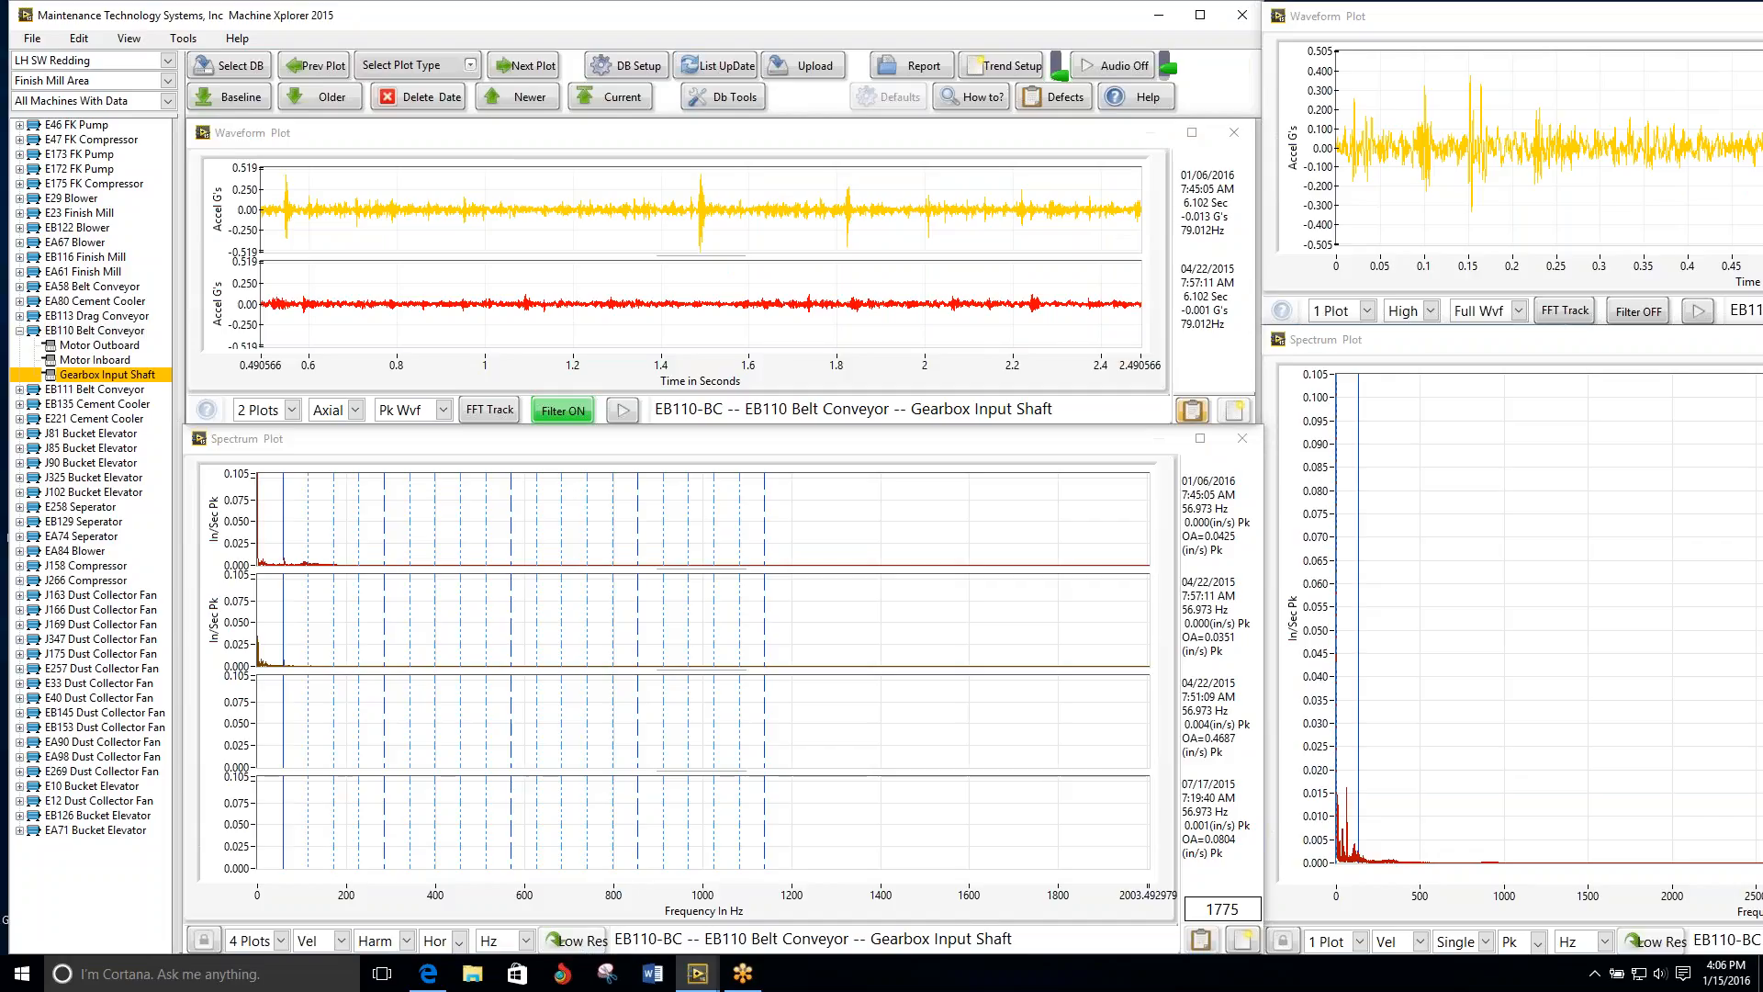
{"action": "left_click", "coordinate": [520, 68]}
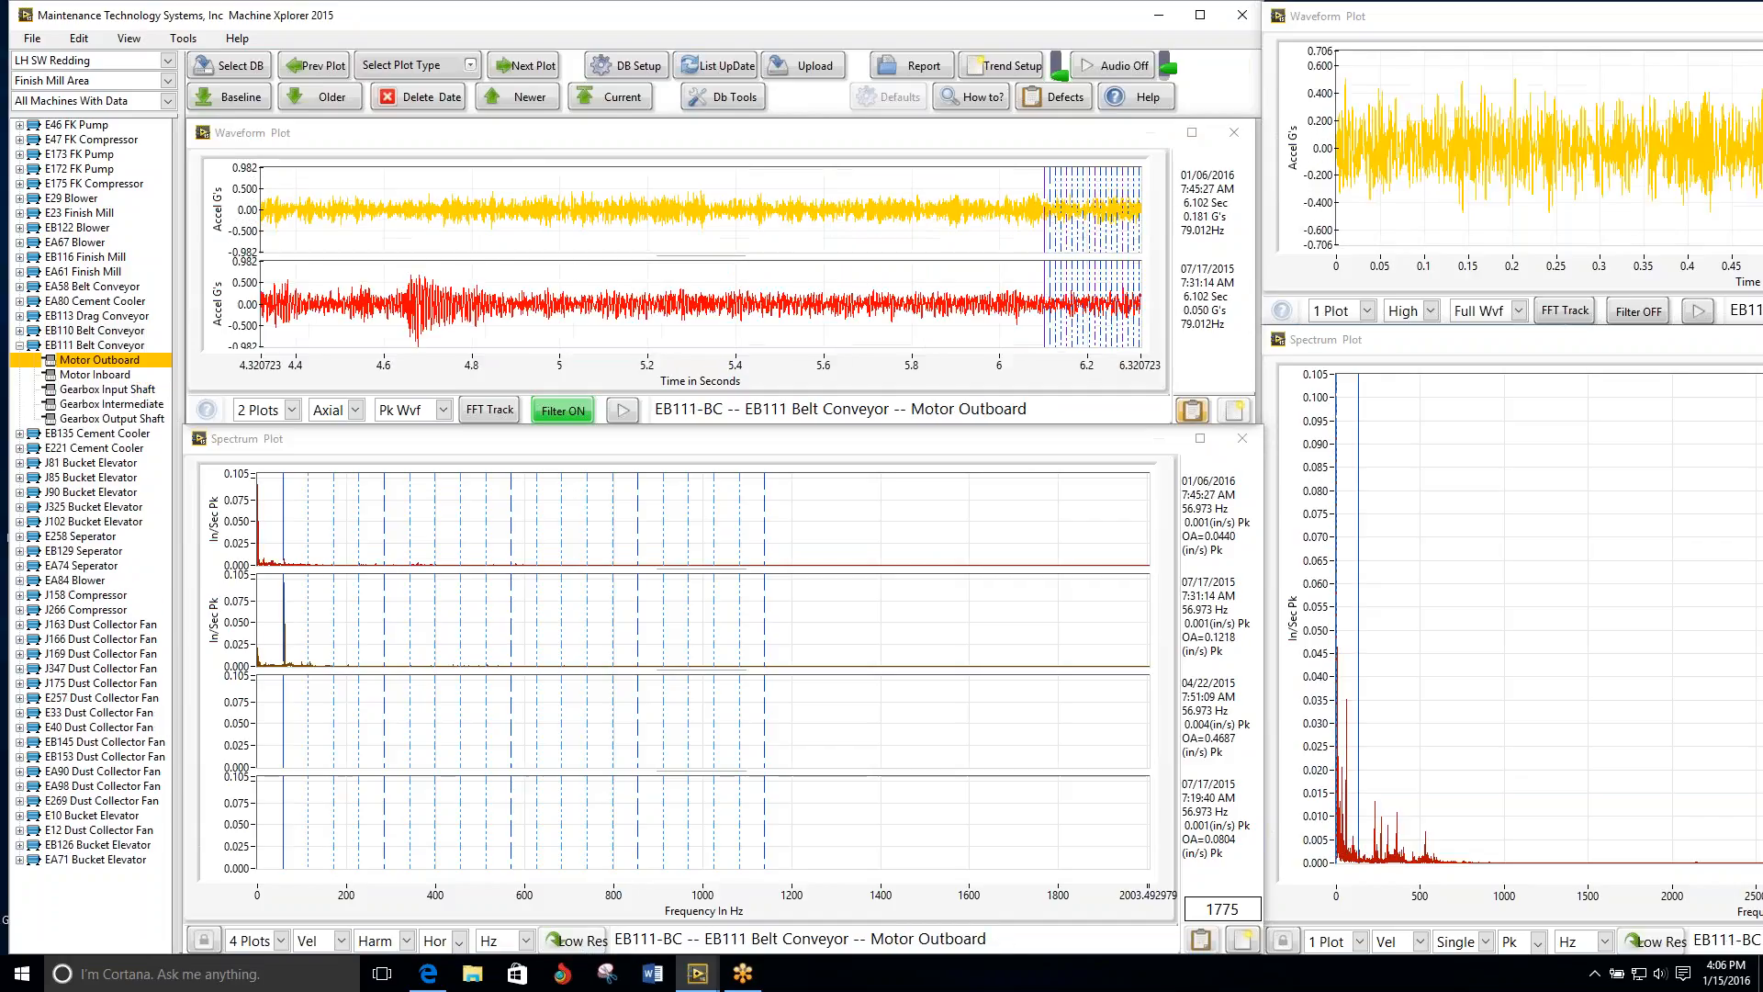
{"action": "left_click", "coordinate": [520, 69]}
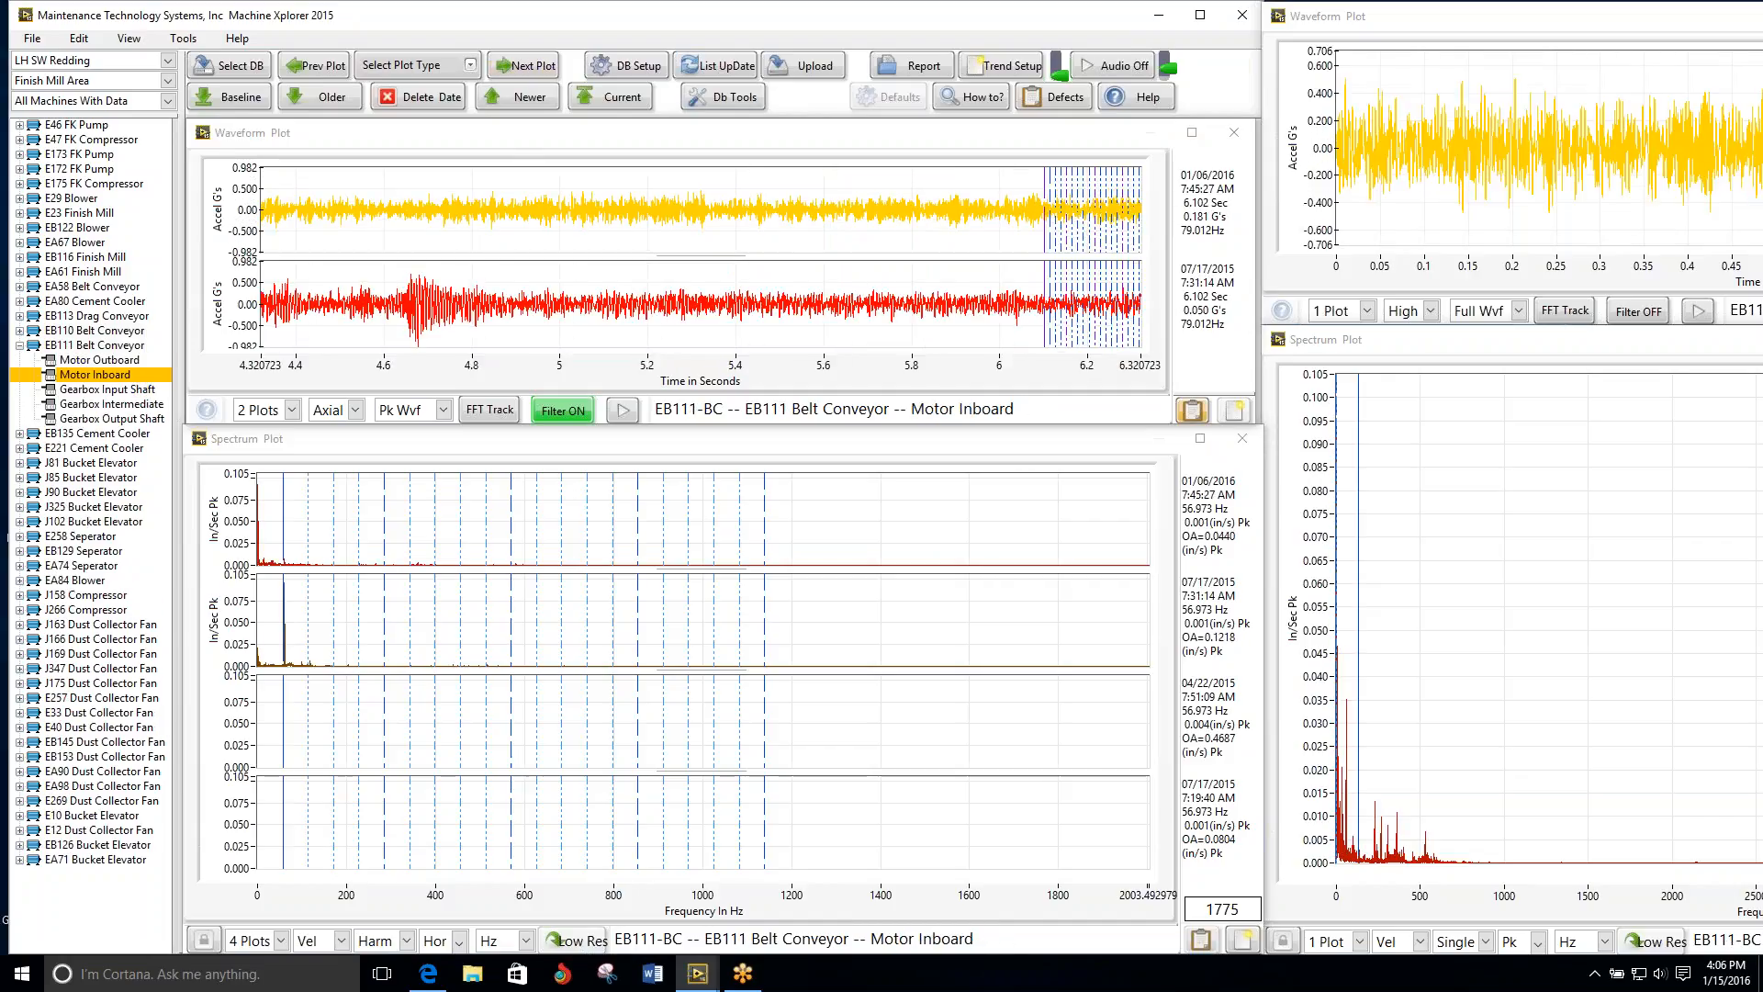
{"action": "left_click", "coordinate": [520, 69]}
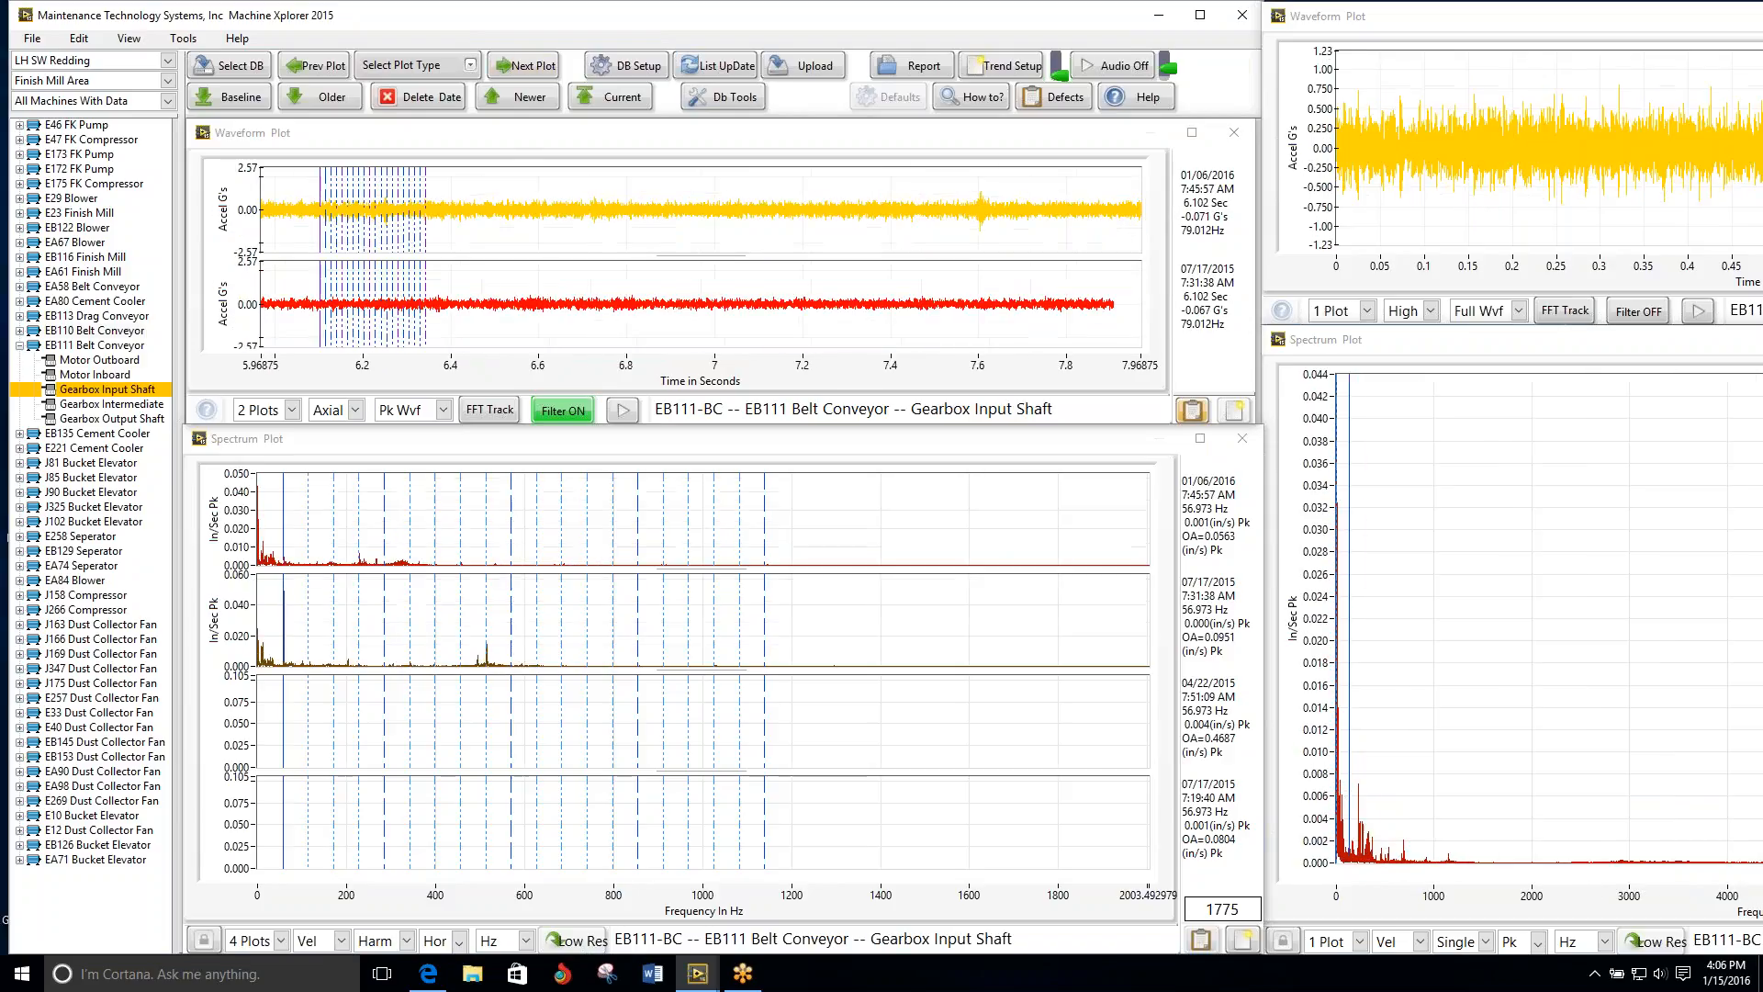
{"action": "left_click", "coordinate": [519, 69]}
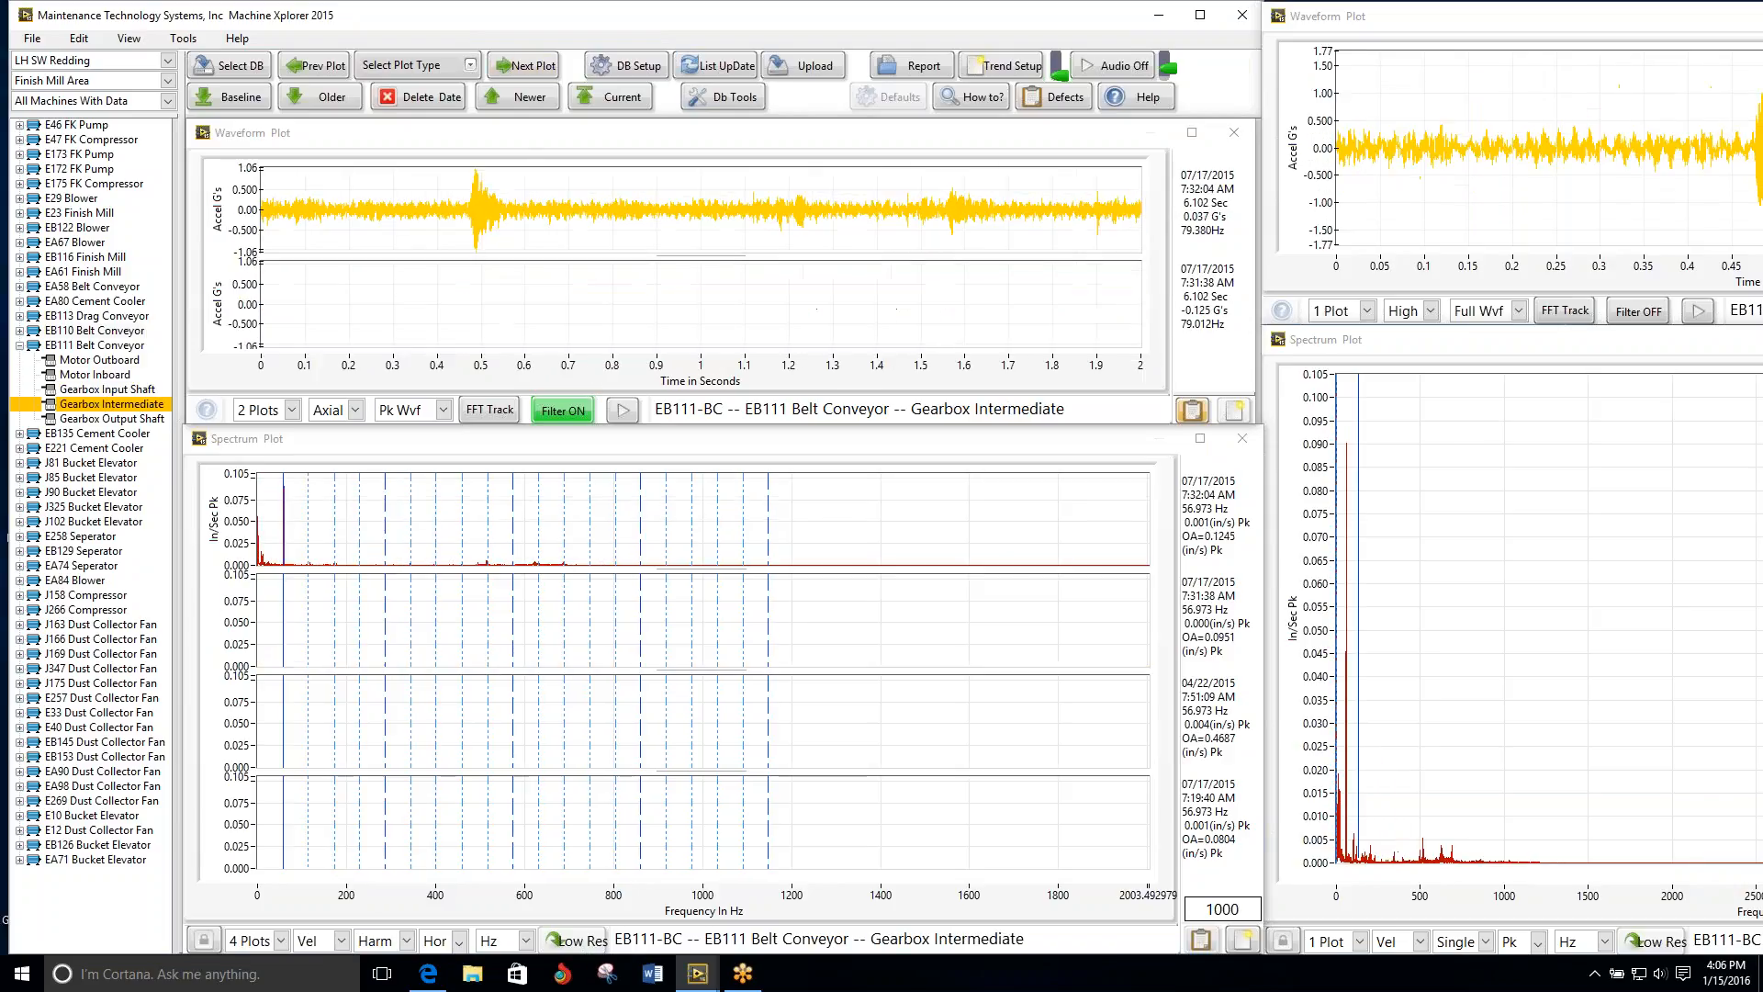
{"action": "left_click", "coordinate": [520, 69]}
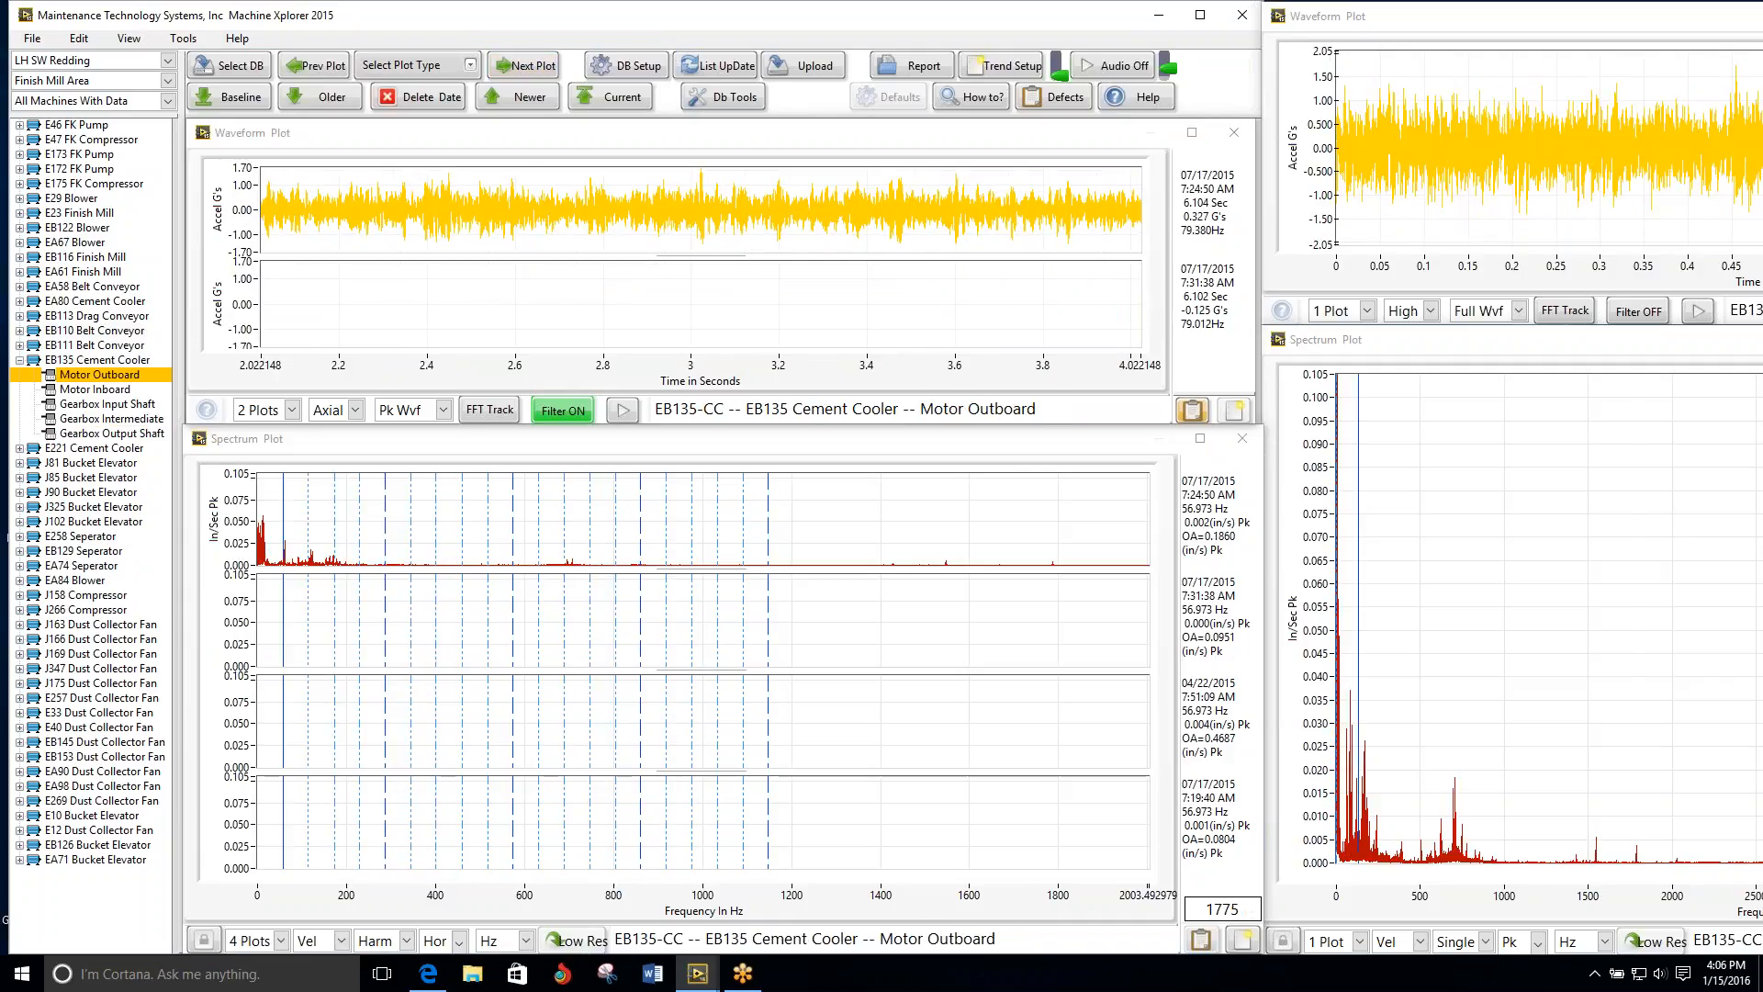
{"action": "left_click", "coordinate": [522, 67]}
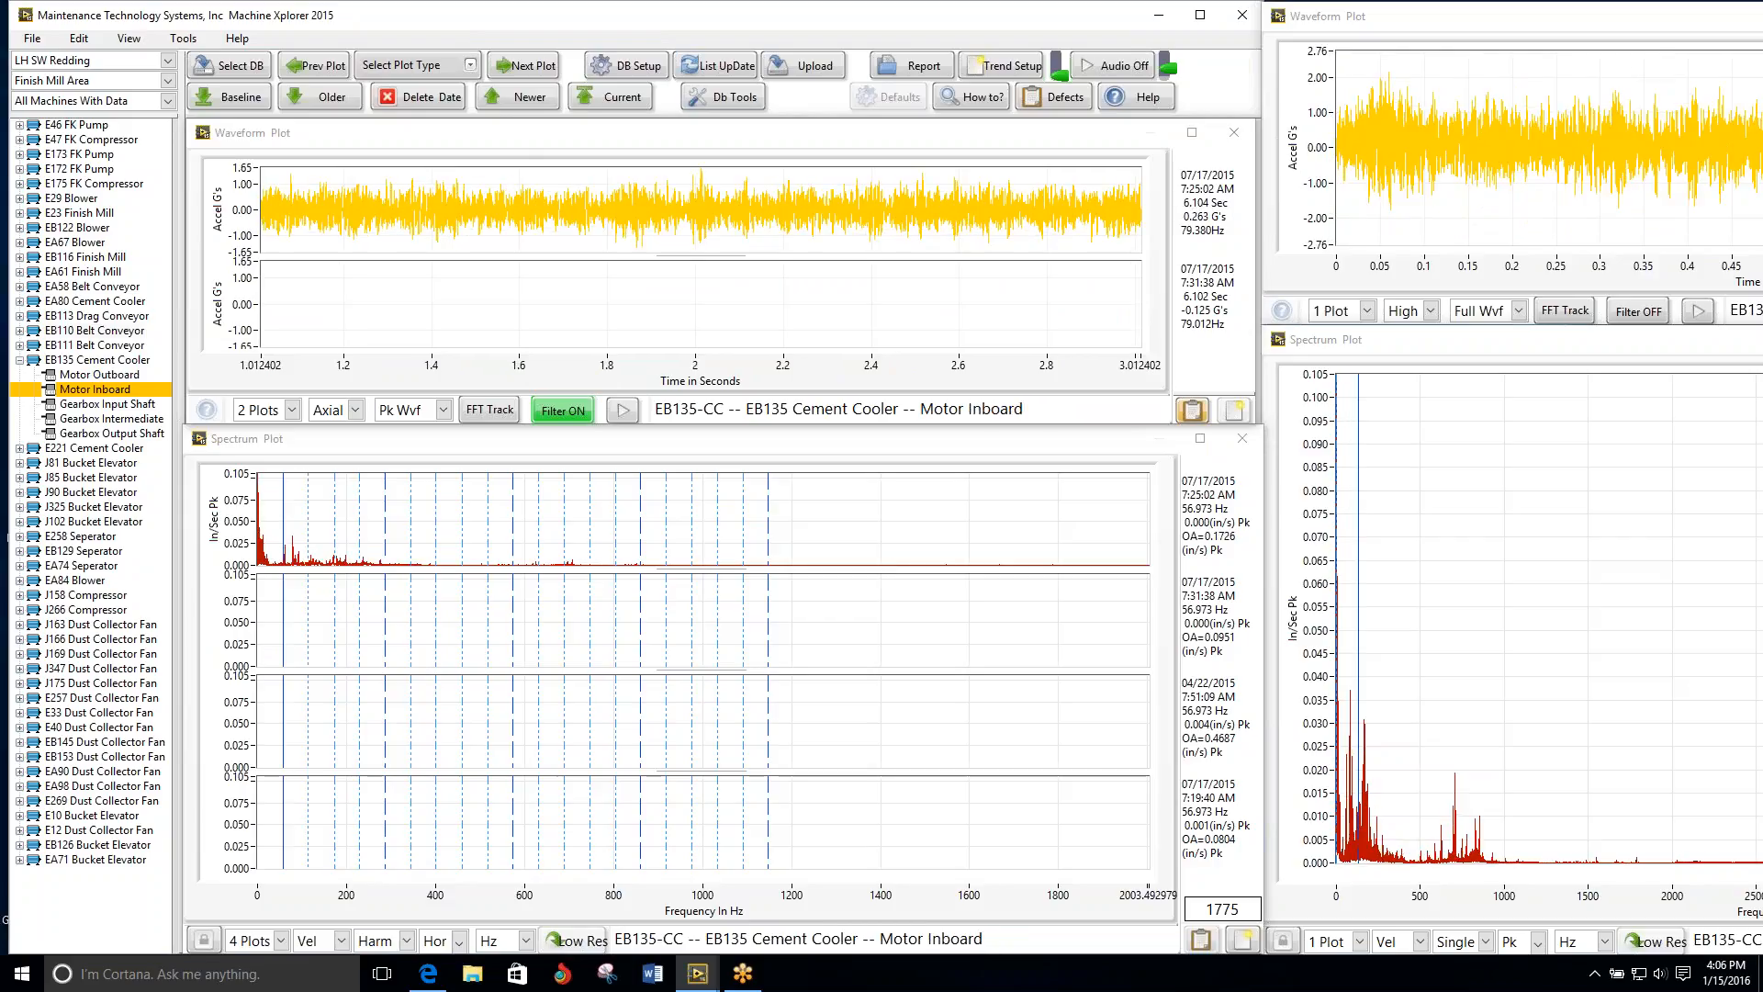
Step: Set the waveform direction to Horz, keep the spectrum on Horz, and review EB135's Gearbox Input Shaft and Gearbox Intermediate plots
{"action": "left_click", "coordinate": [353, 411]}
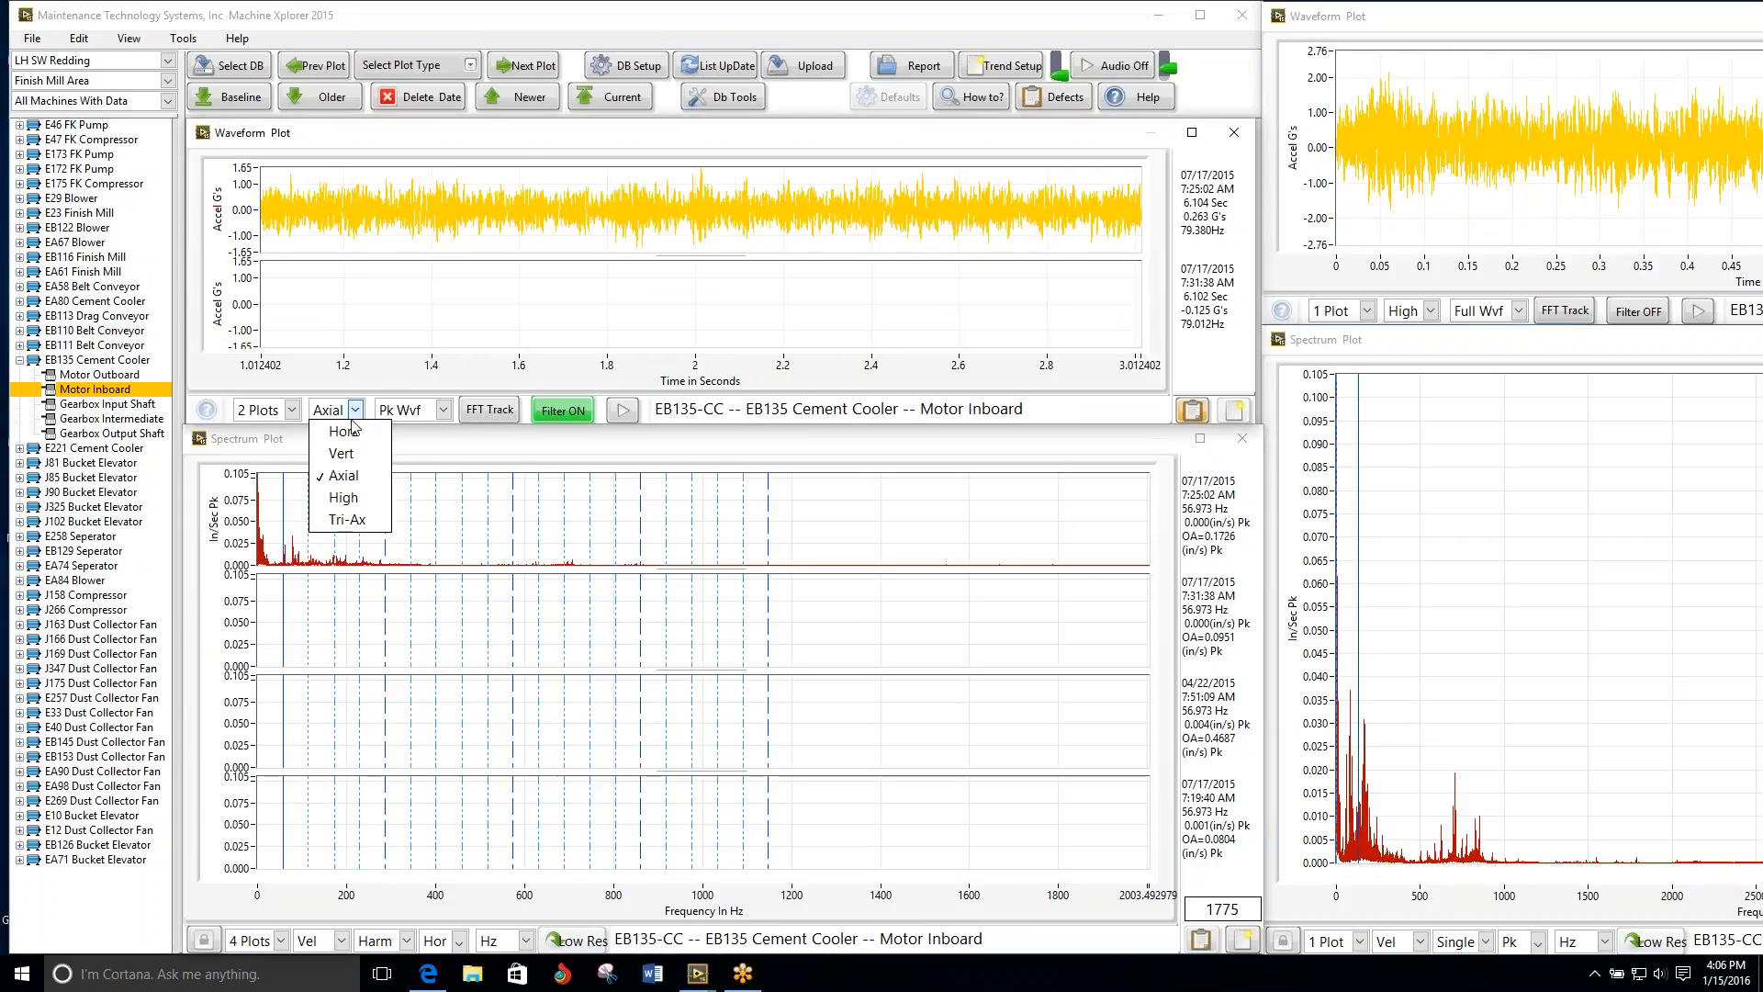
{"action": "left_click", "coordinate": [349, 433]}
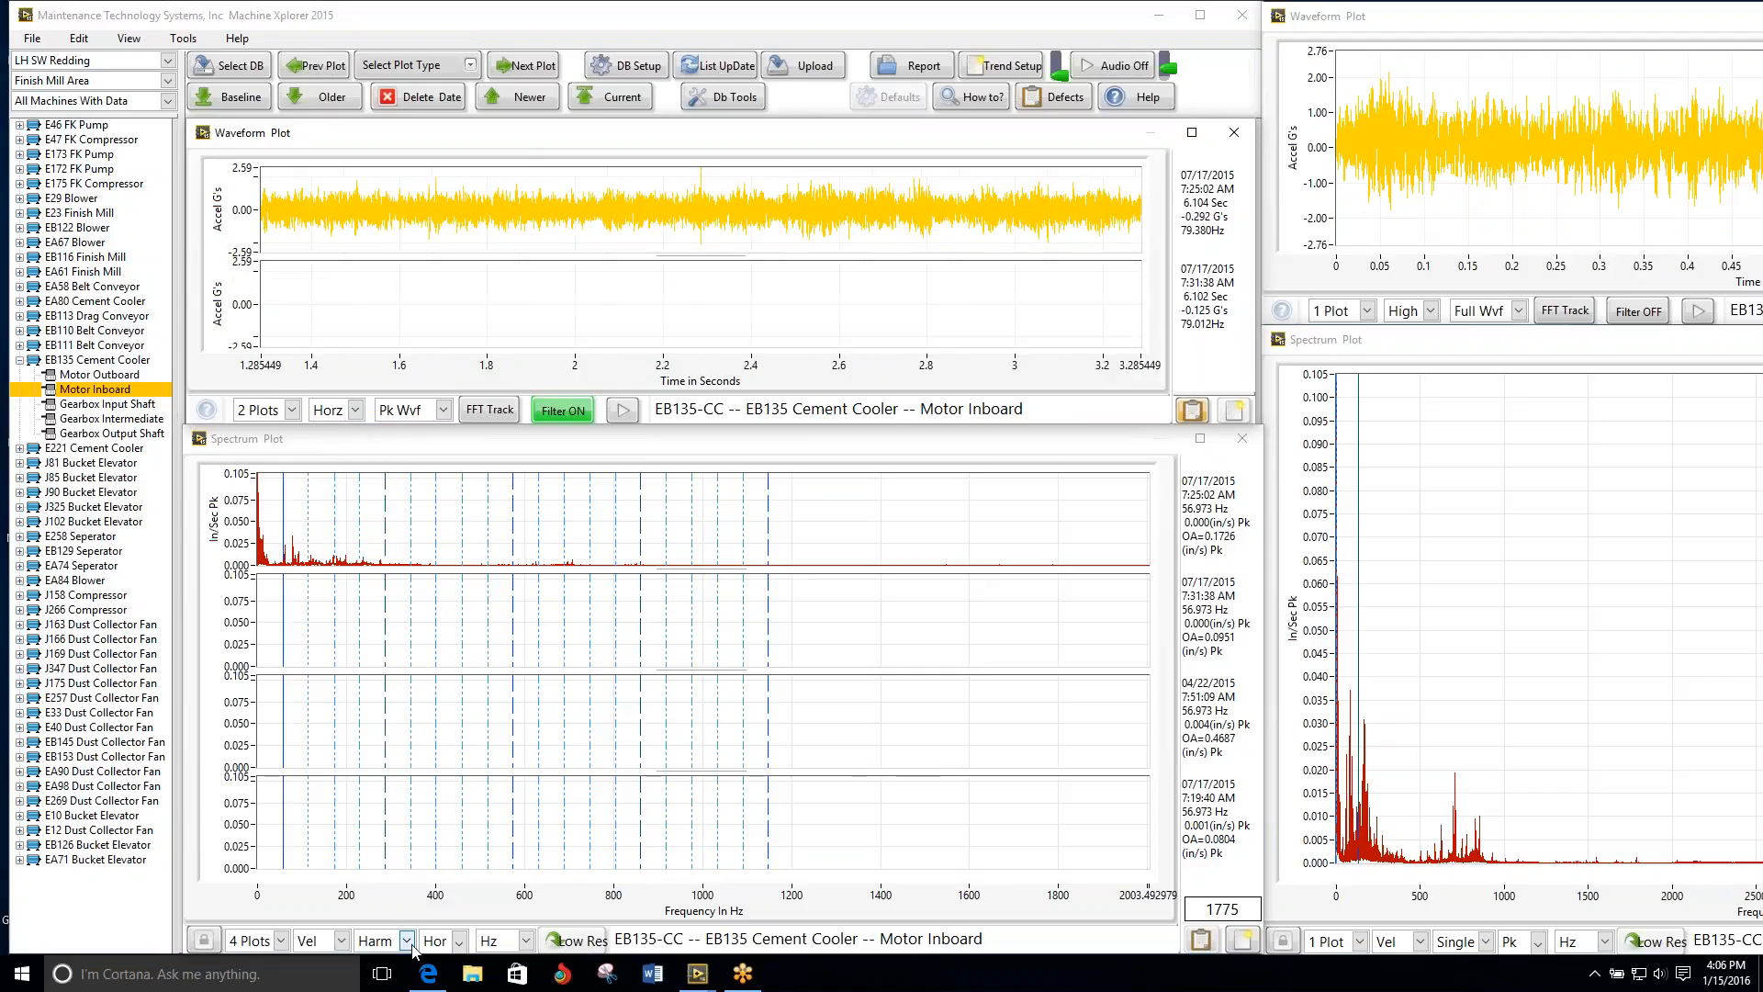
{"action": "left_click", "coordinate": [456, 943]}
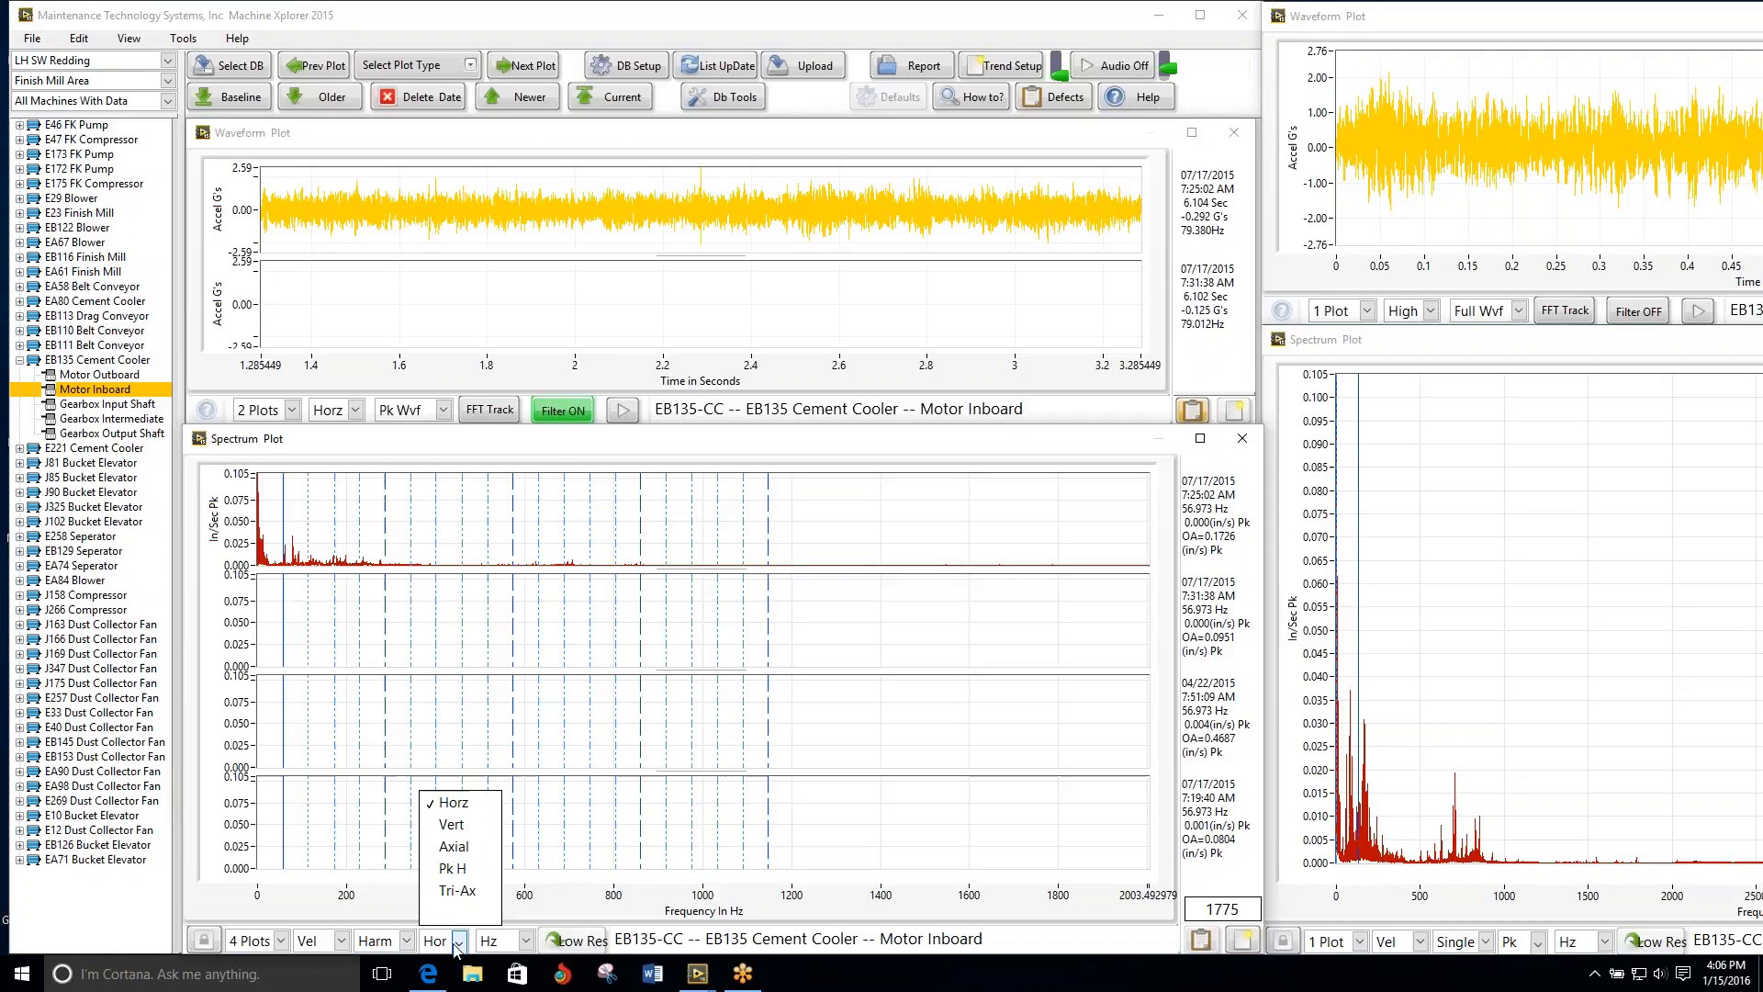
{"action": "left_click", "coordinate": [459, 810]}
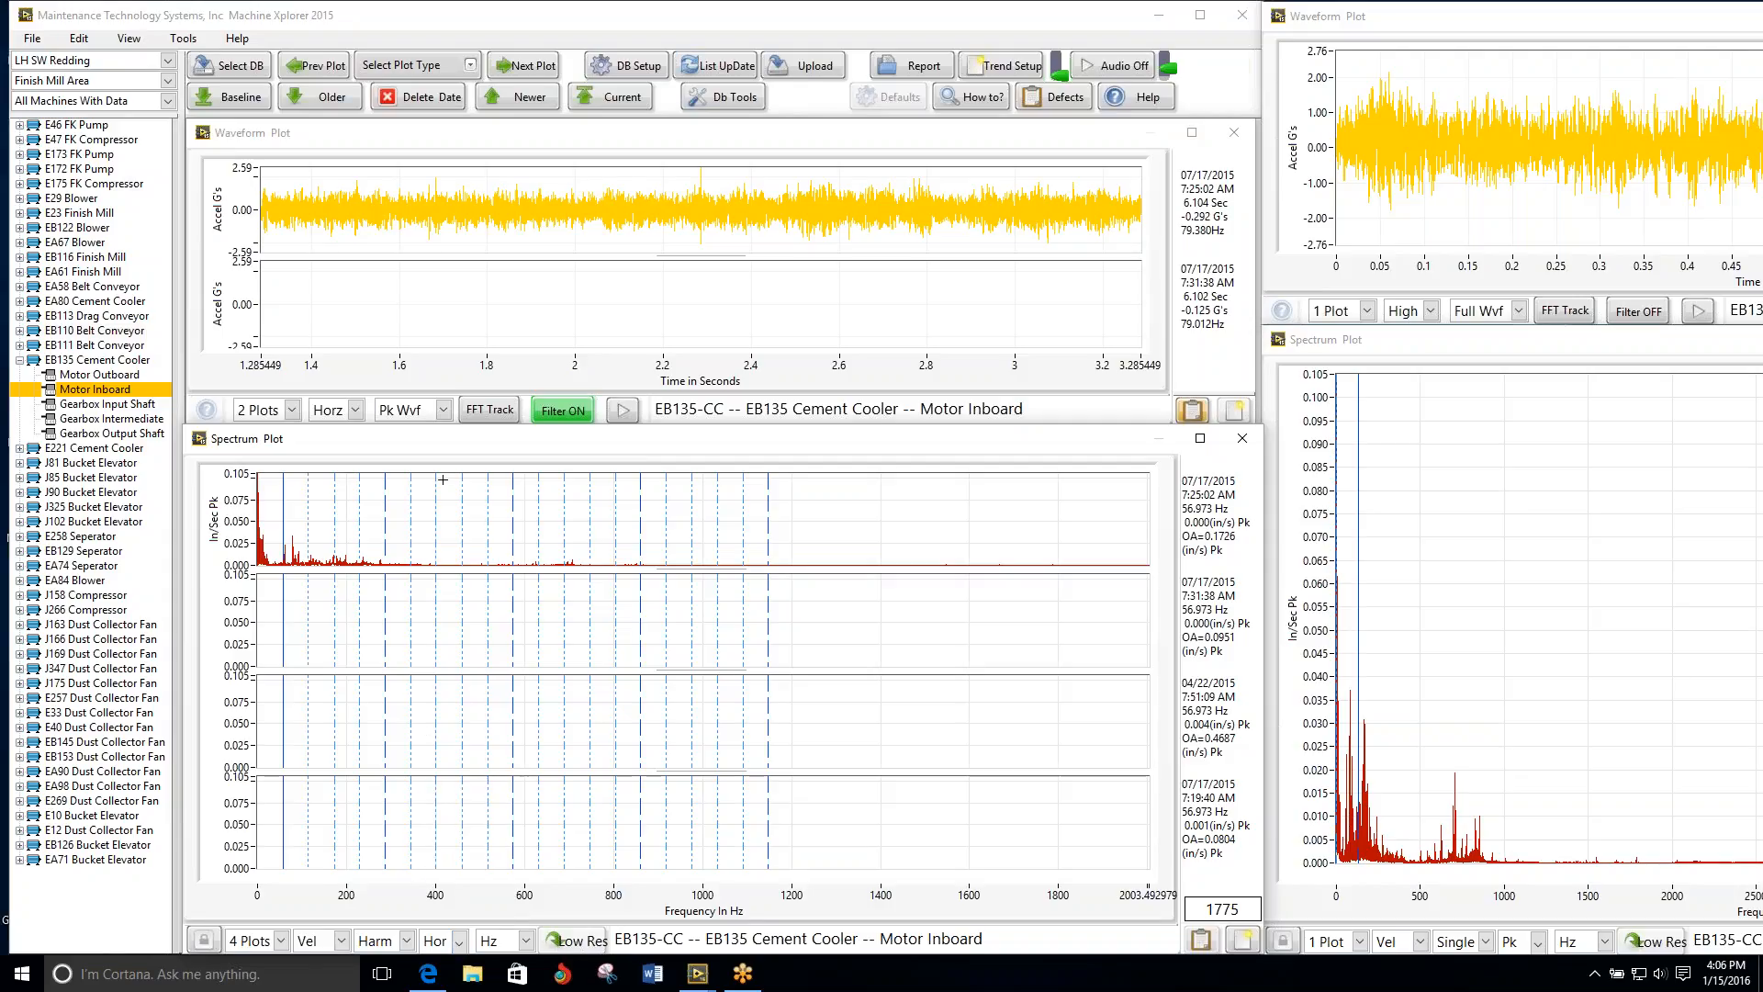
{"action": "left_click", "coordinate": [518, 68]}
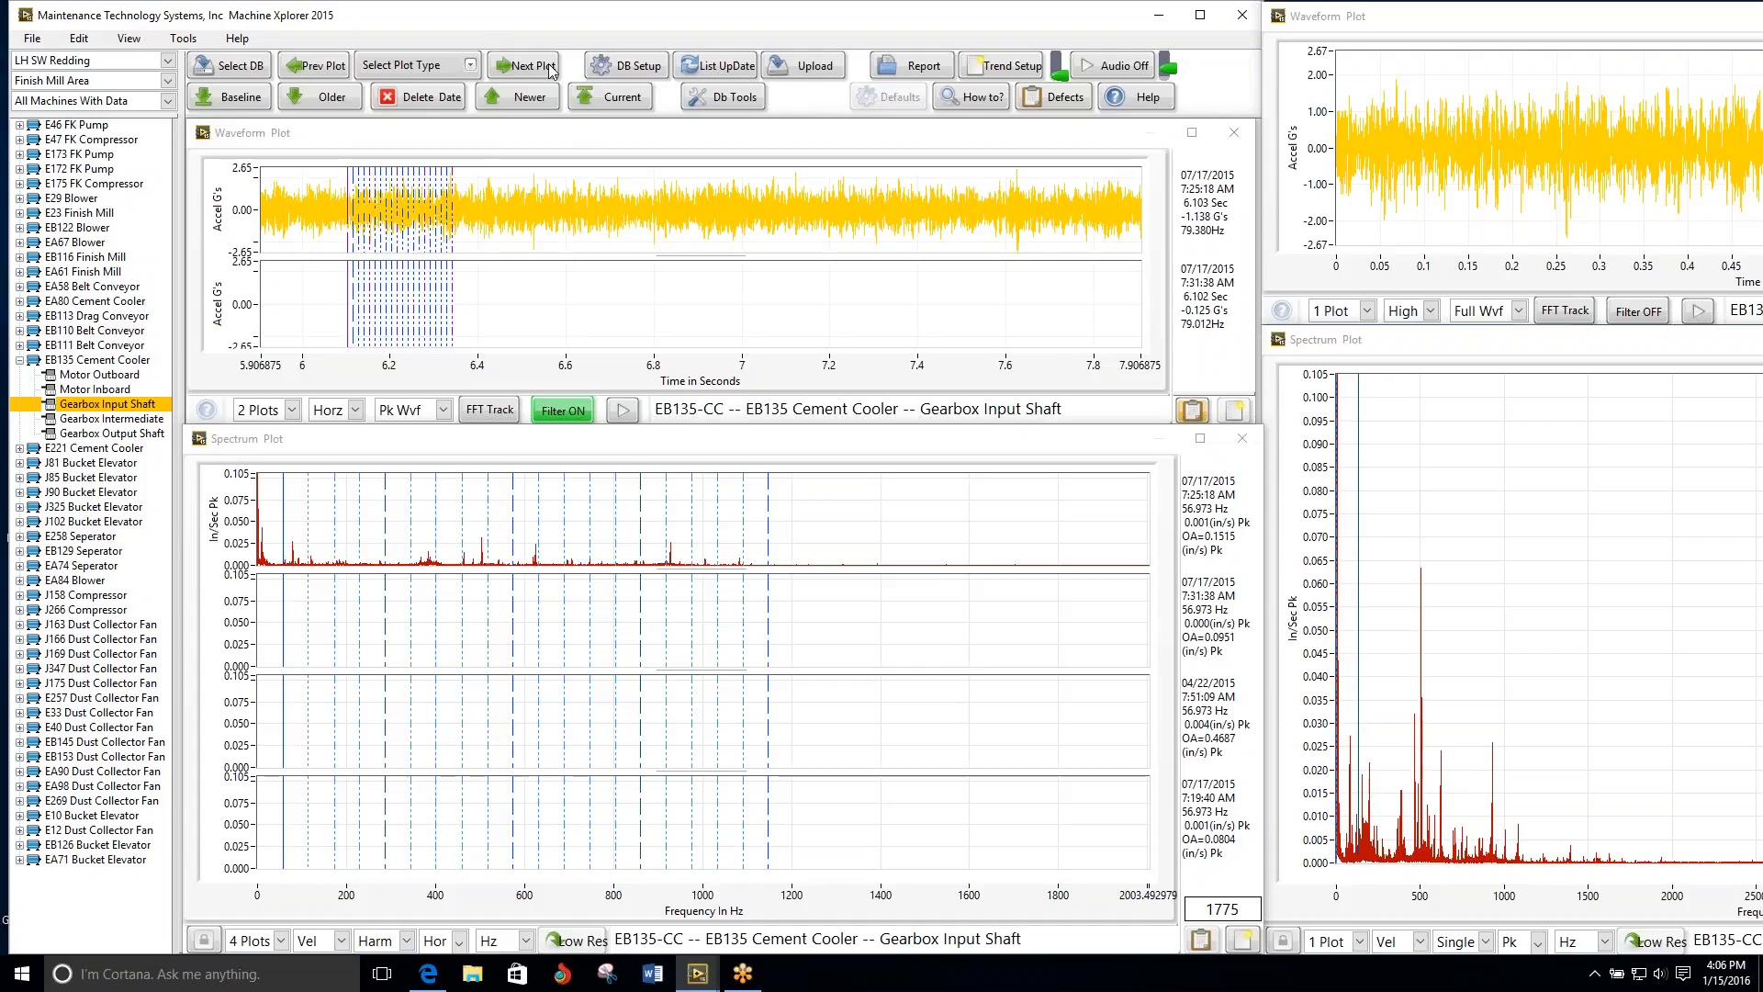
{"action": "left_click", "coordinate": [523, 66]}
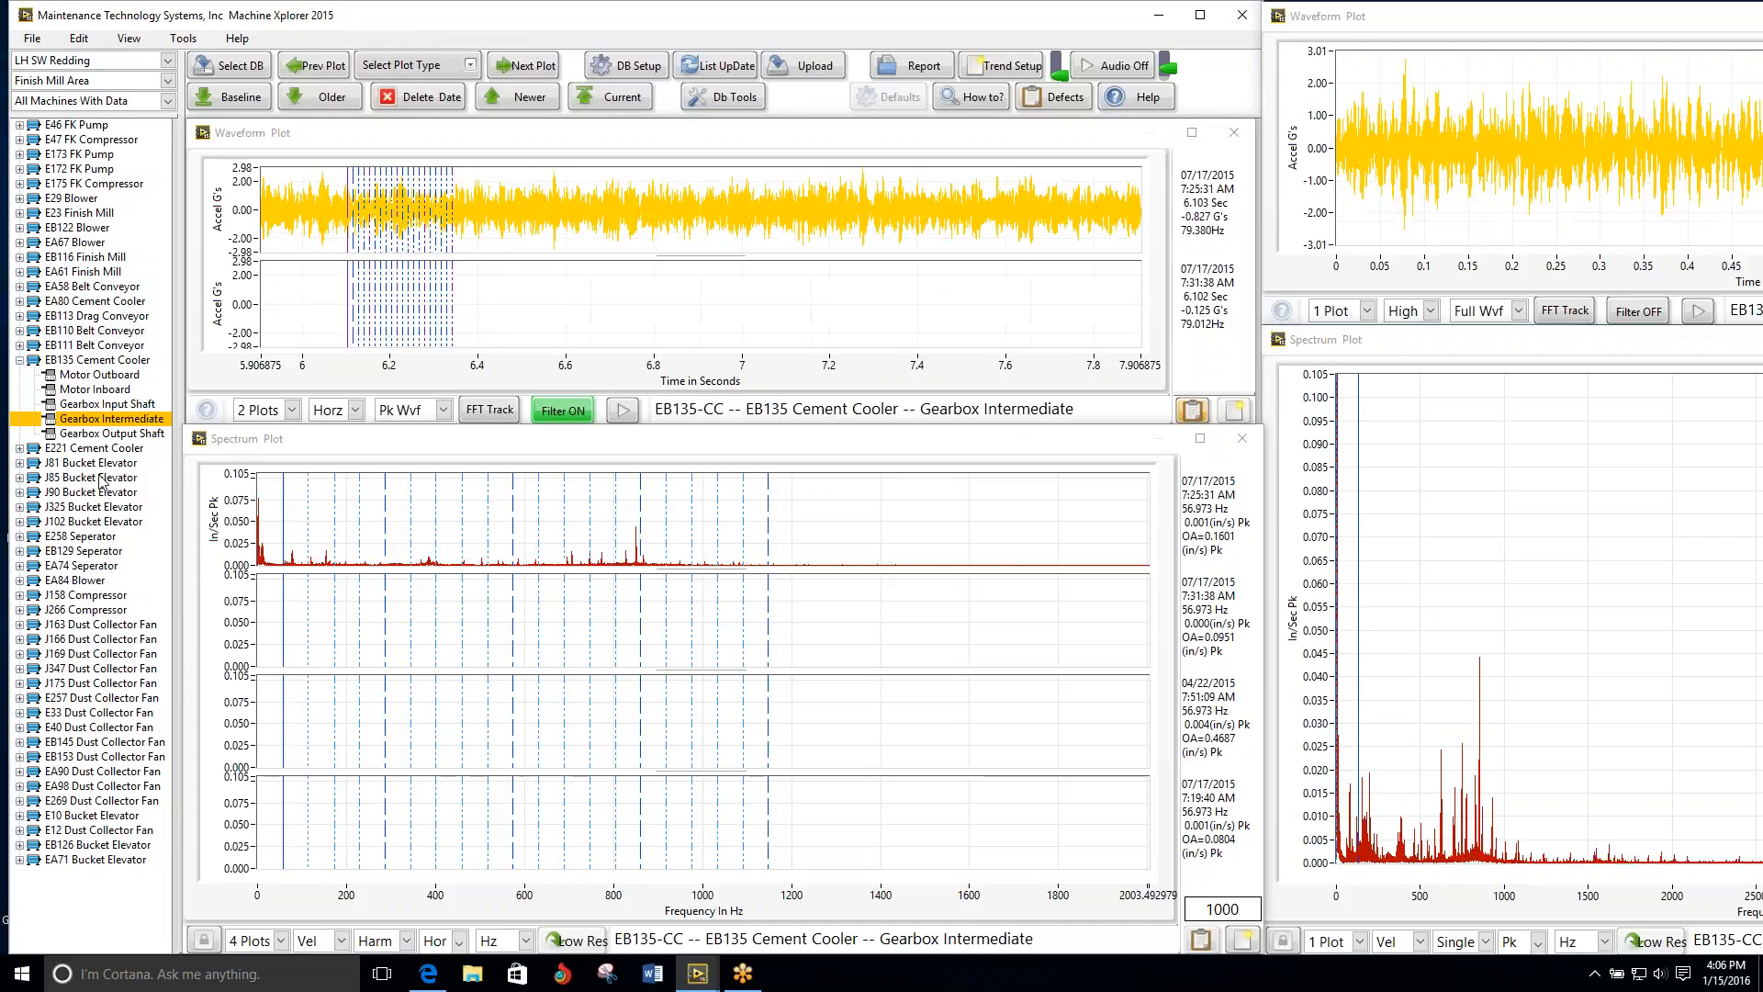
Step: Compare the multi-date plots of the E221 Cement Cooler from Motor Outboard through Gearbox Output Shaft
{"action": "left_click", "coordinate": [87, 449]}
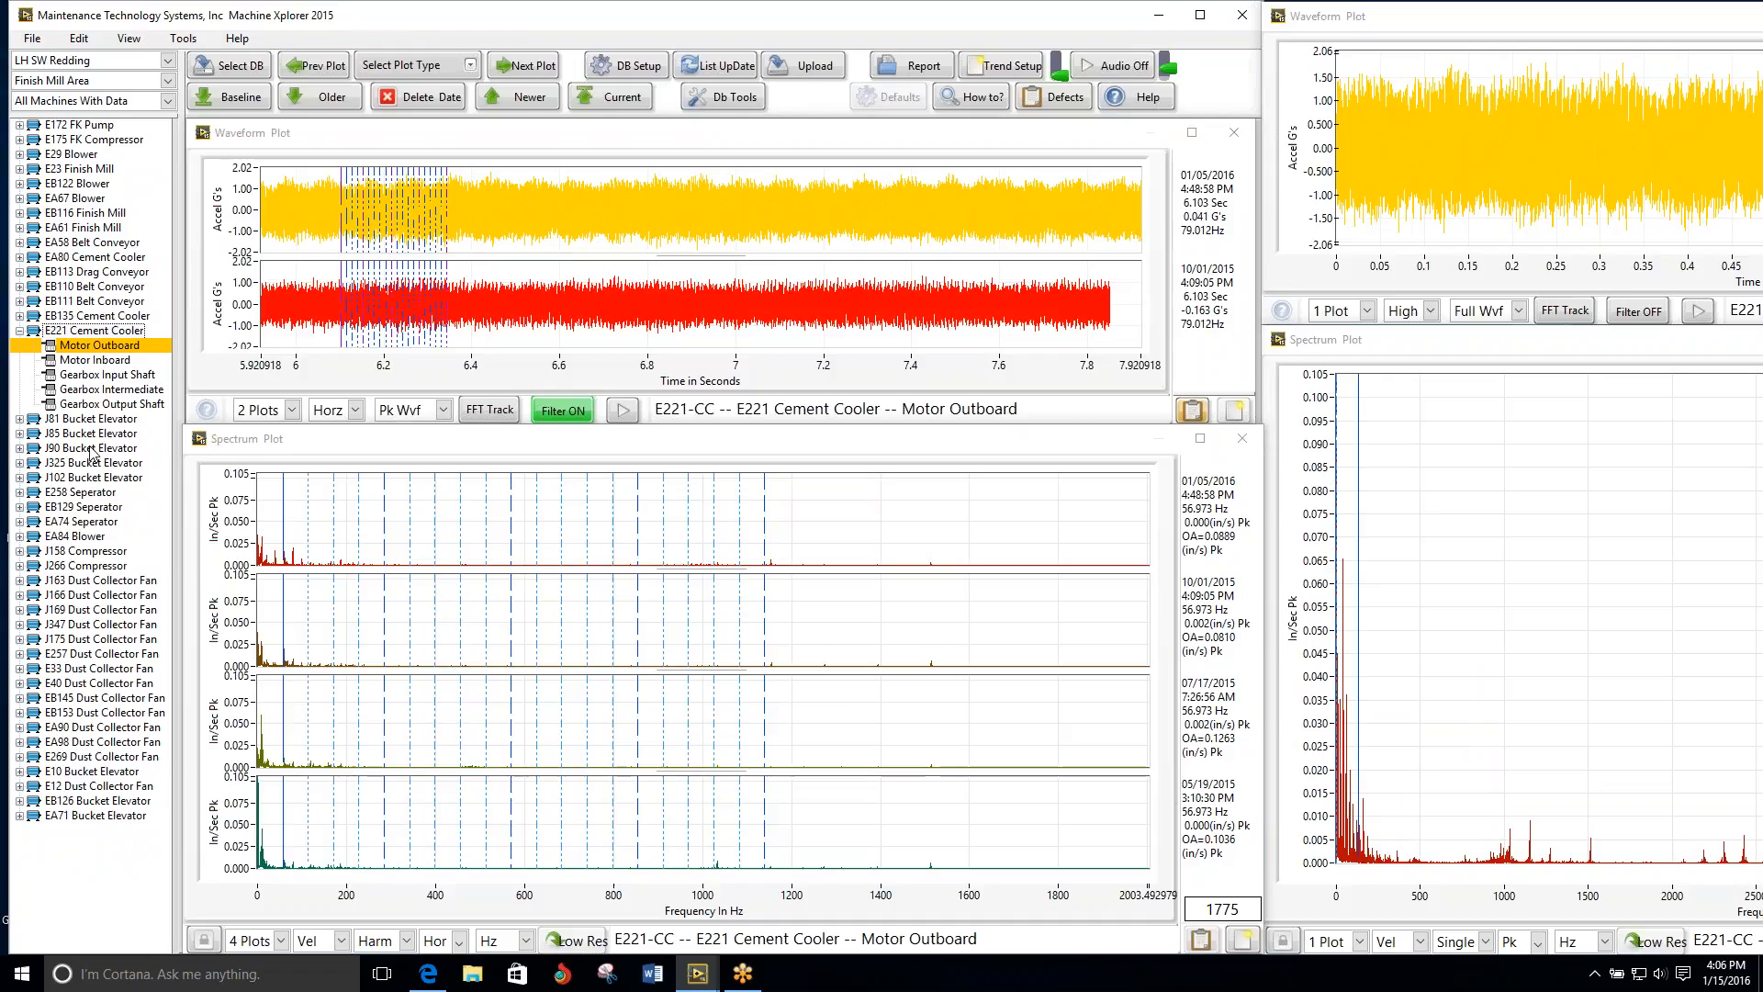
{"action": "left_click", "coordinate": [512, 68]}
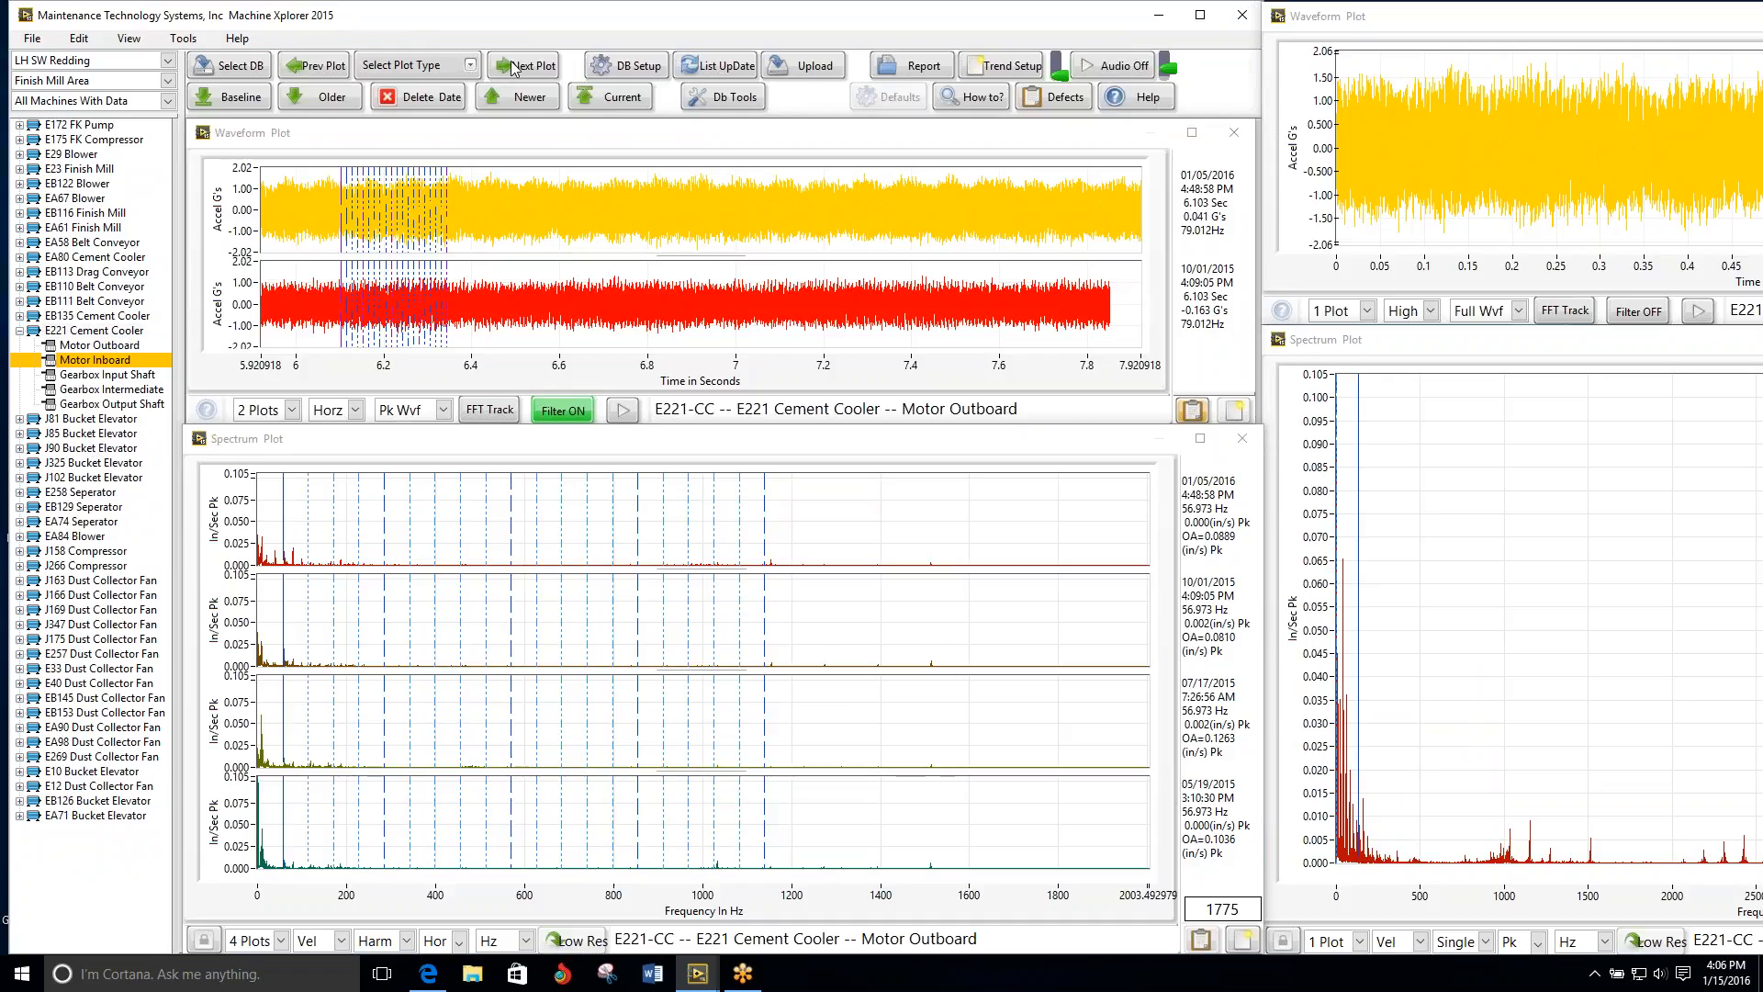
{"action": "left_click", "coordinate": [512, 68]}
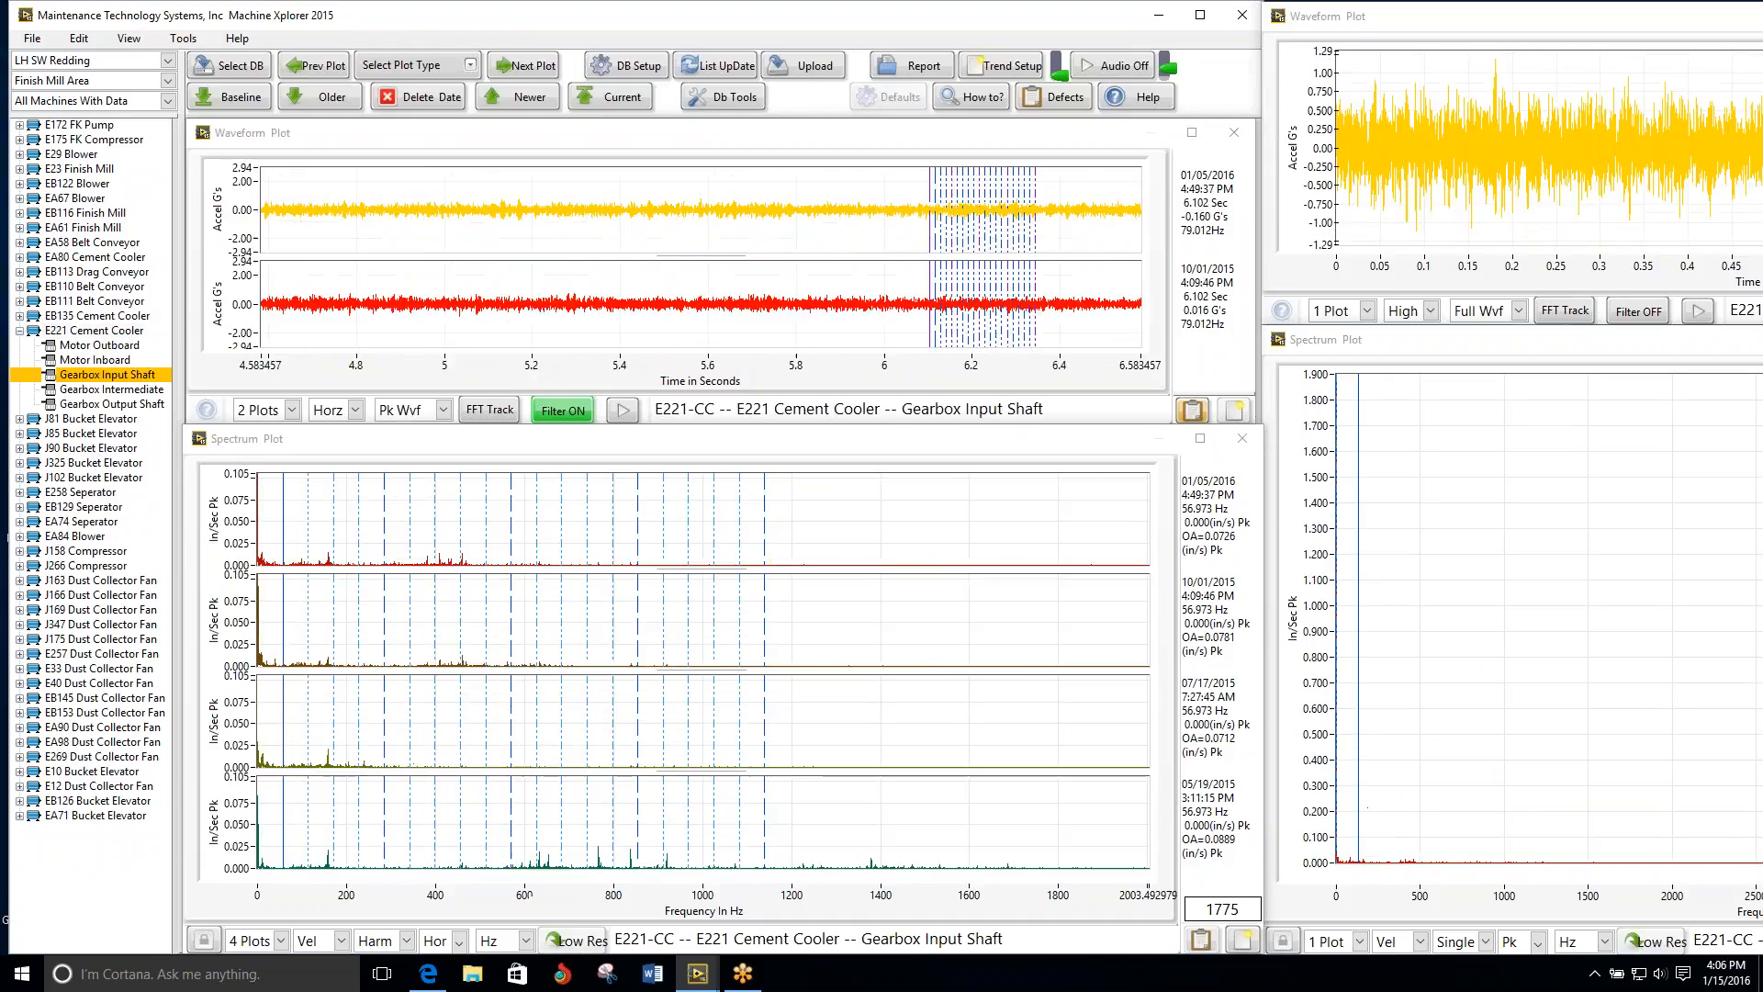
{"action": "left_click", "coordinate": [512, 68]}
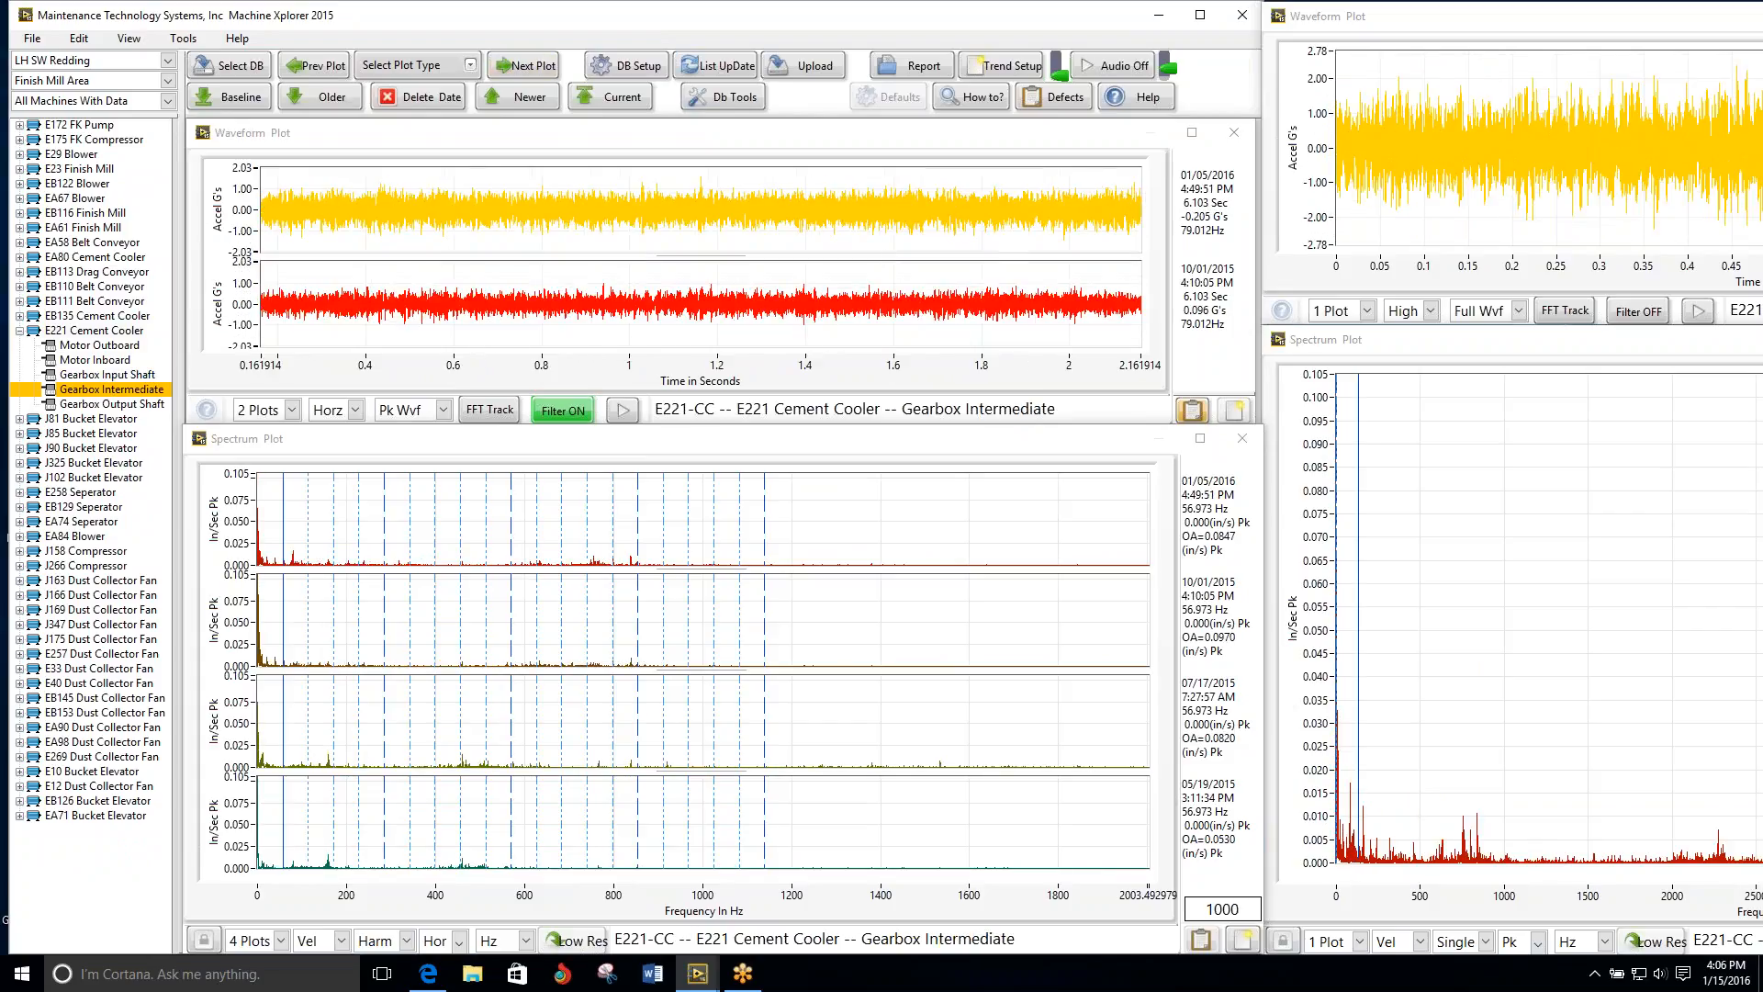
{"action": "left_click", "coordinate": [513, 68]}
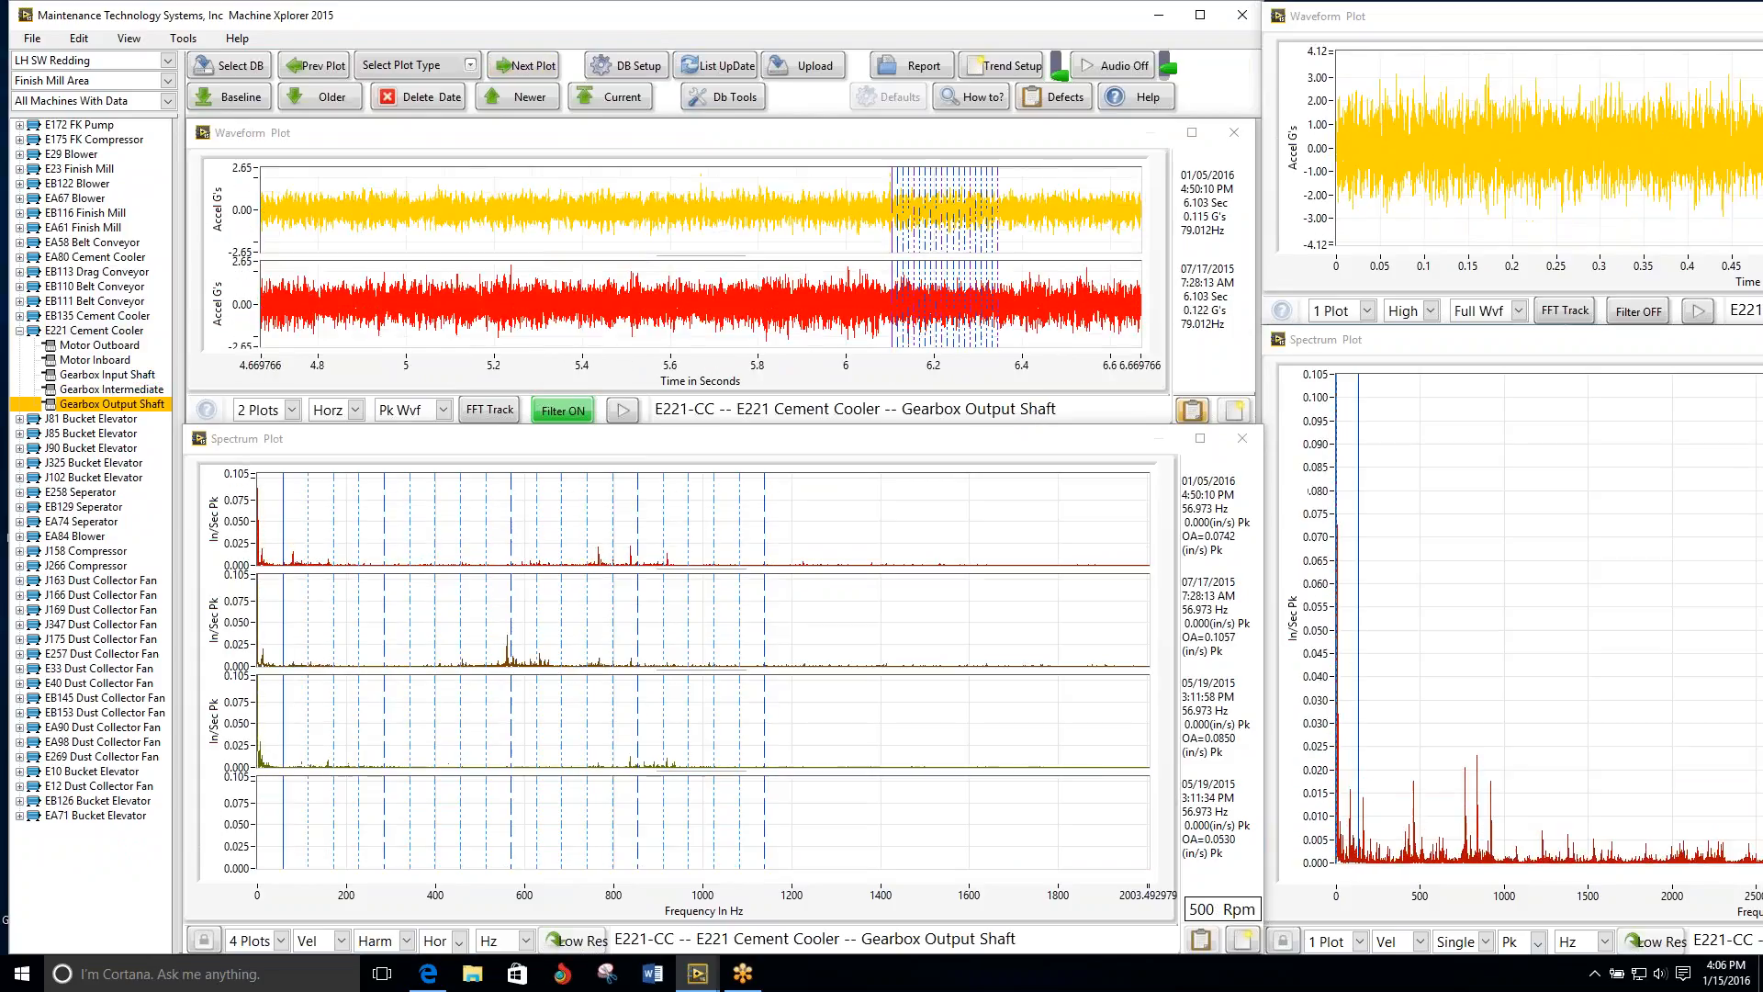
Step: Review the J81 Bucket Elevator motor plots and the Motor Outboard plots of the J85, J90, J325 and J102 Bucket Elevators
{"action": "left_click", "coordinate": [512, 68]}
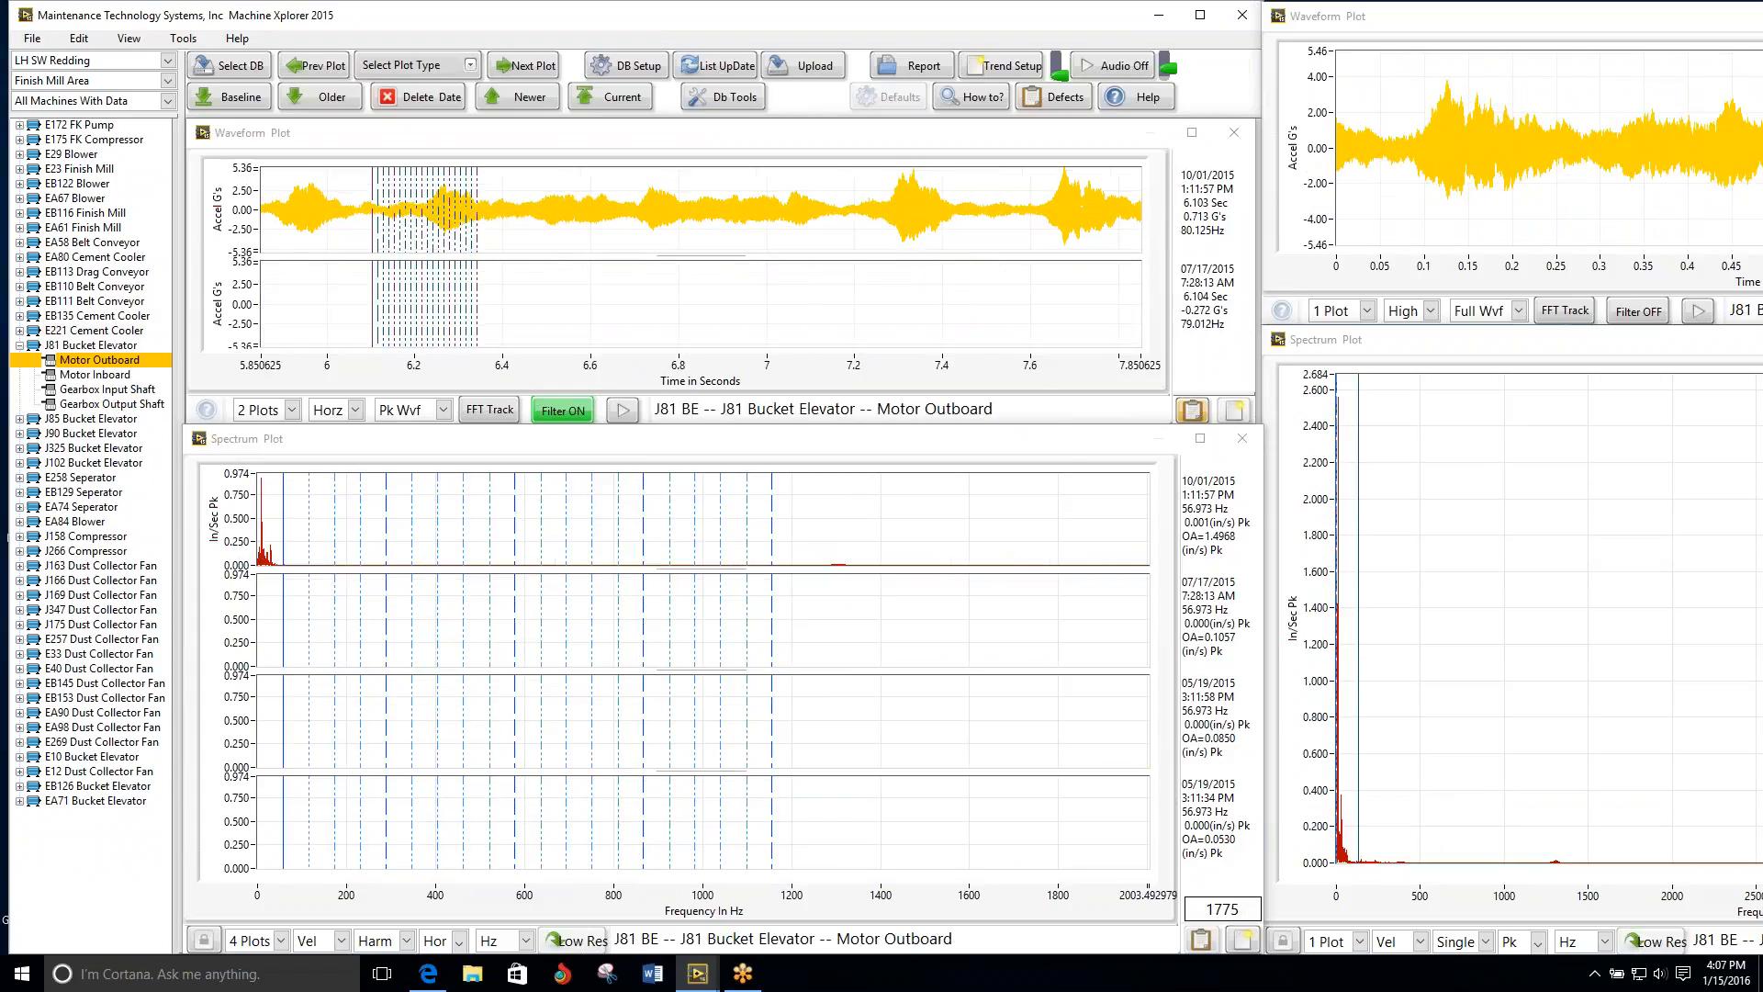
{"action": "left_click", "coordinate": [512, 68]}
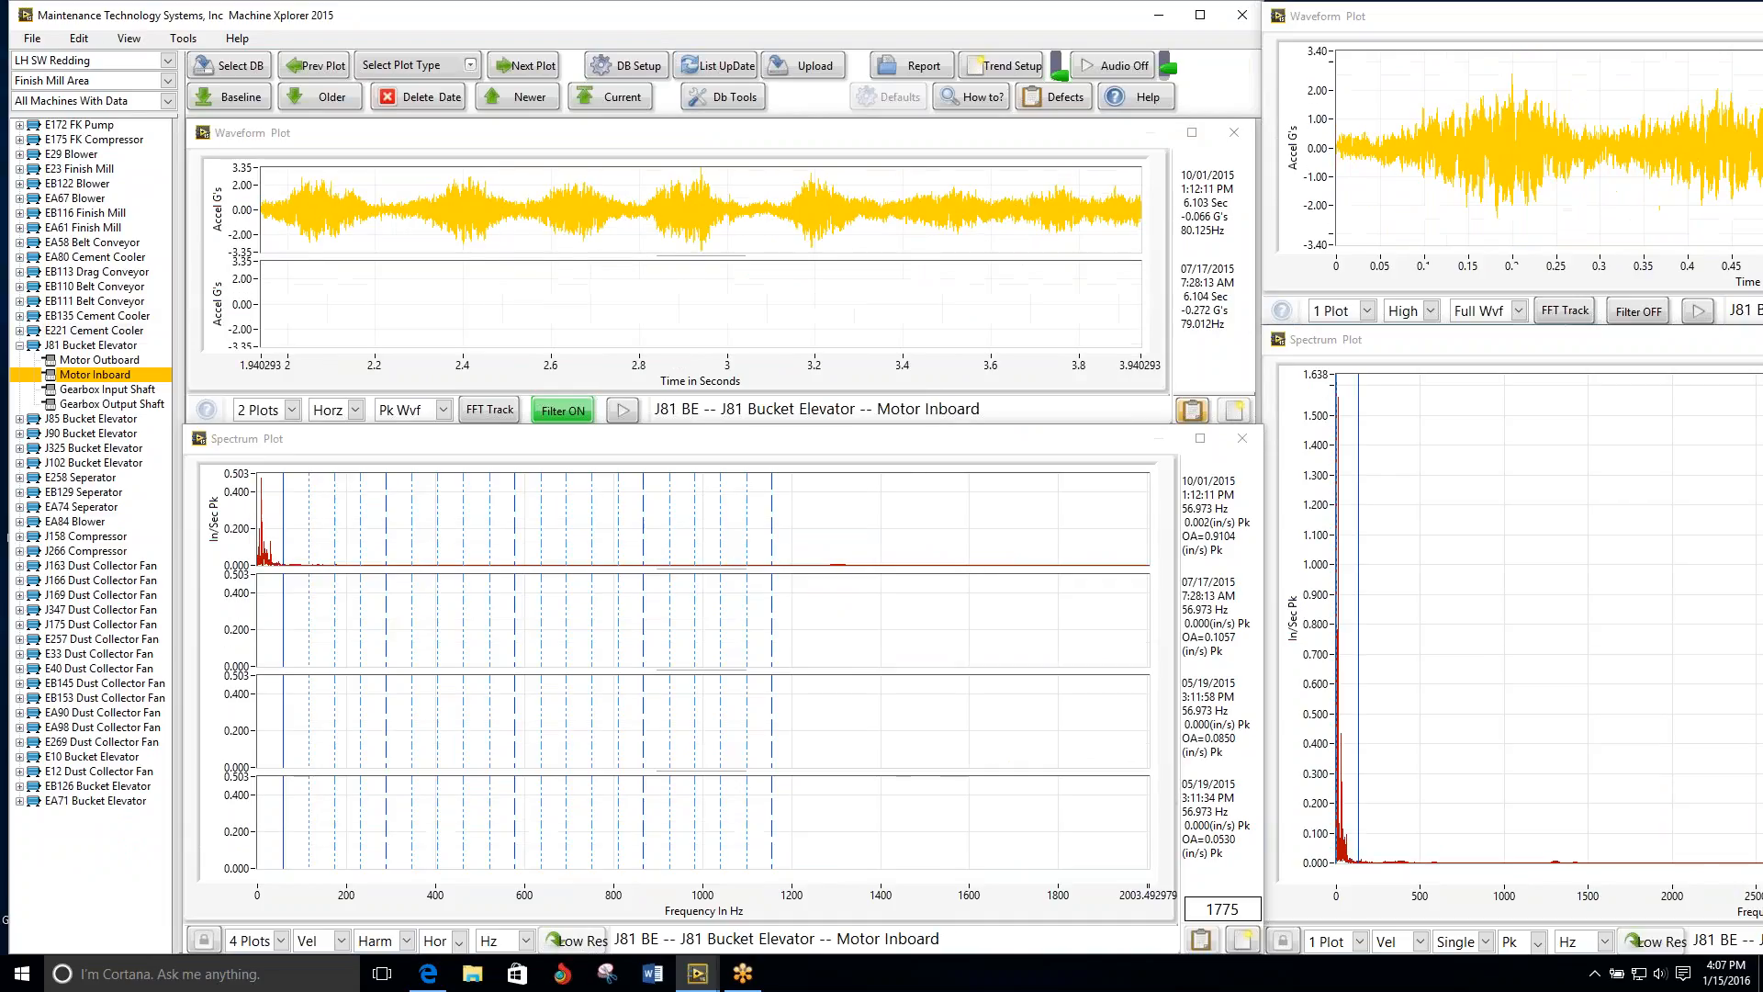
{"action": "left_click", "coordinate": [108, 419]}
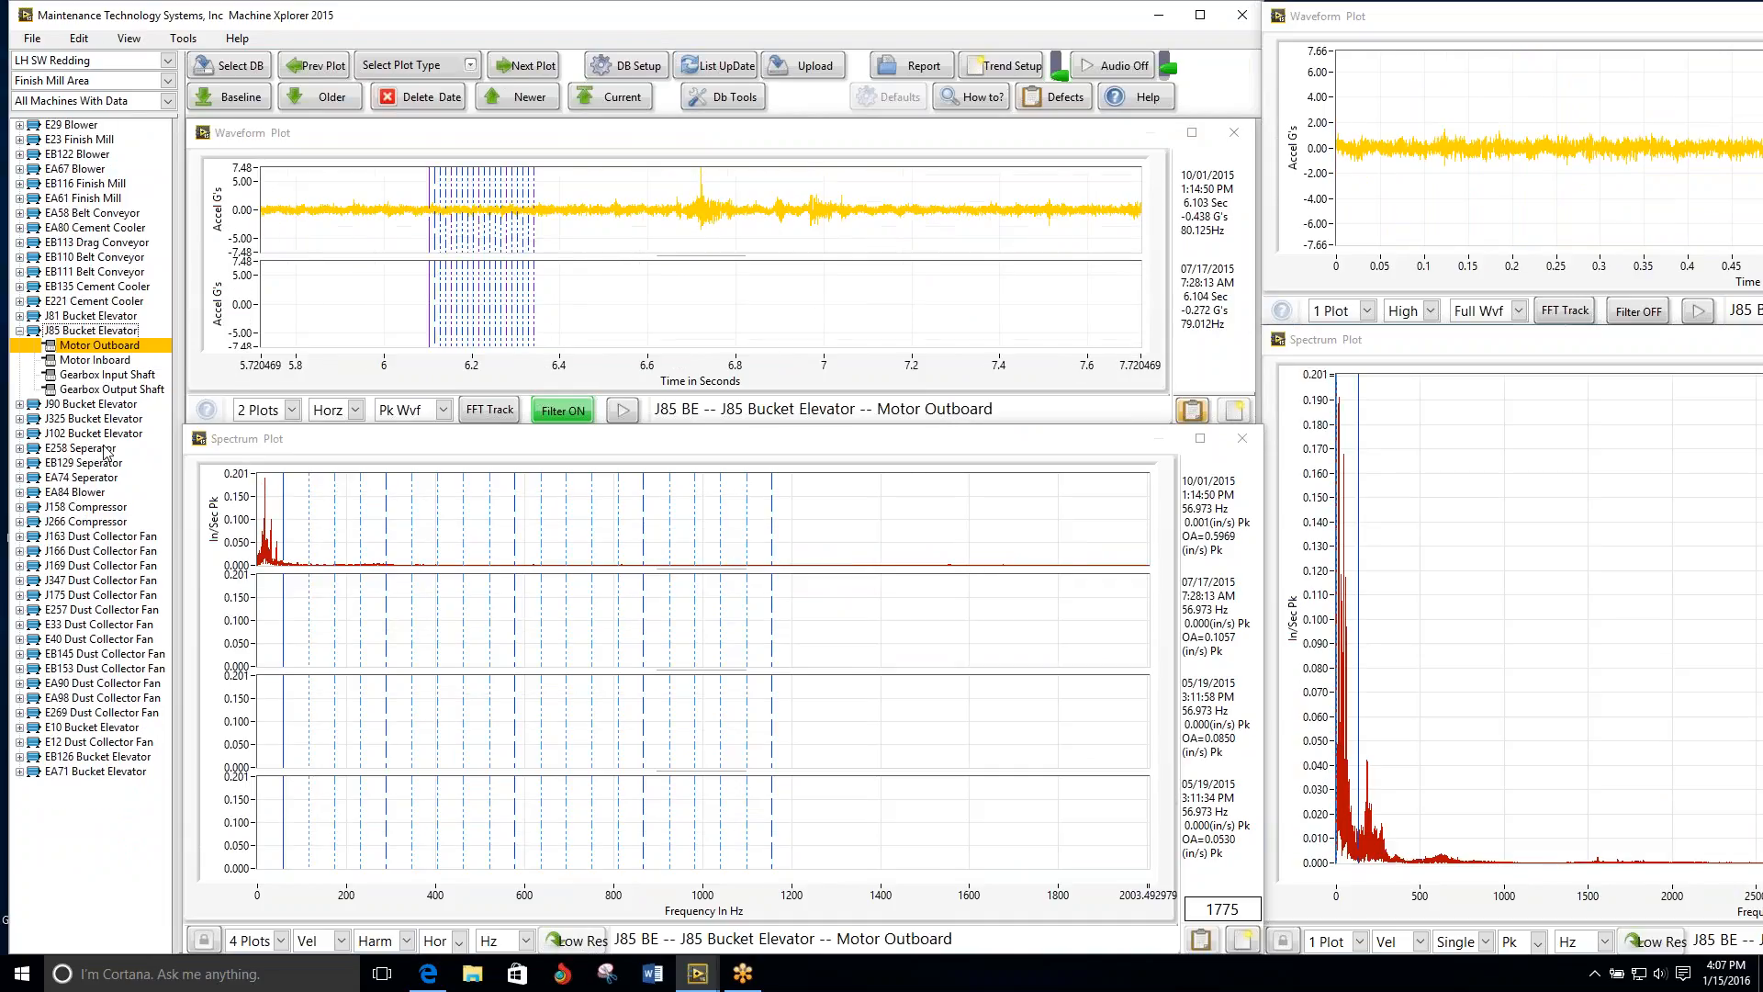
{"action": "left_click", "coordinate": [84, 404]}
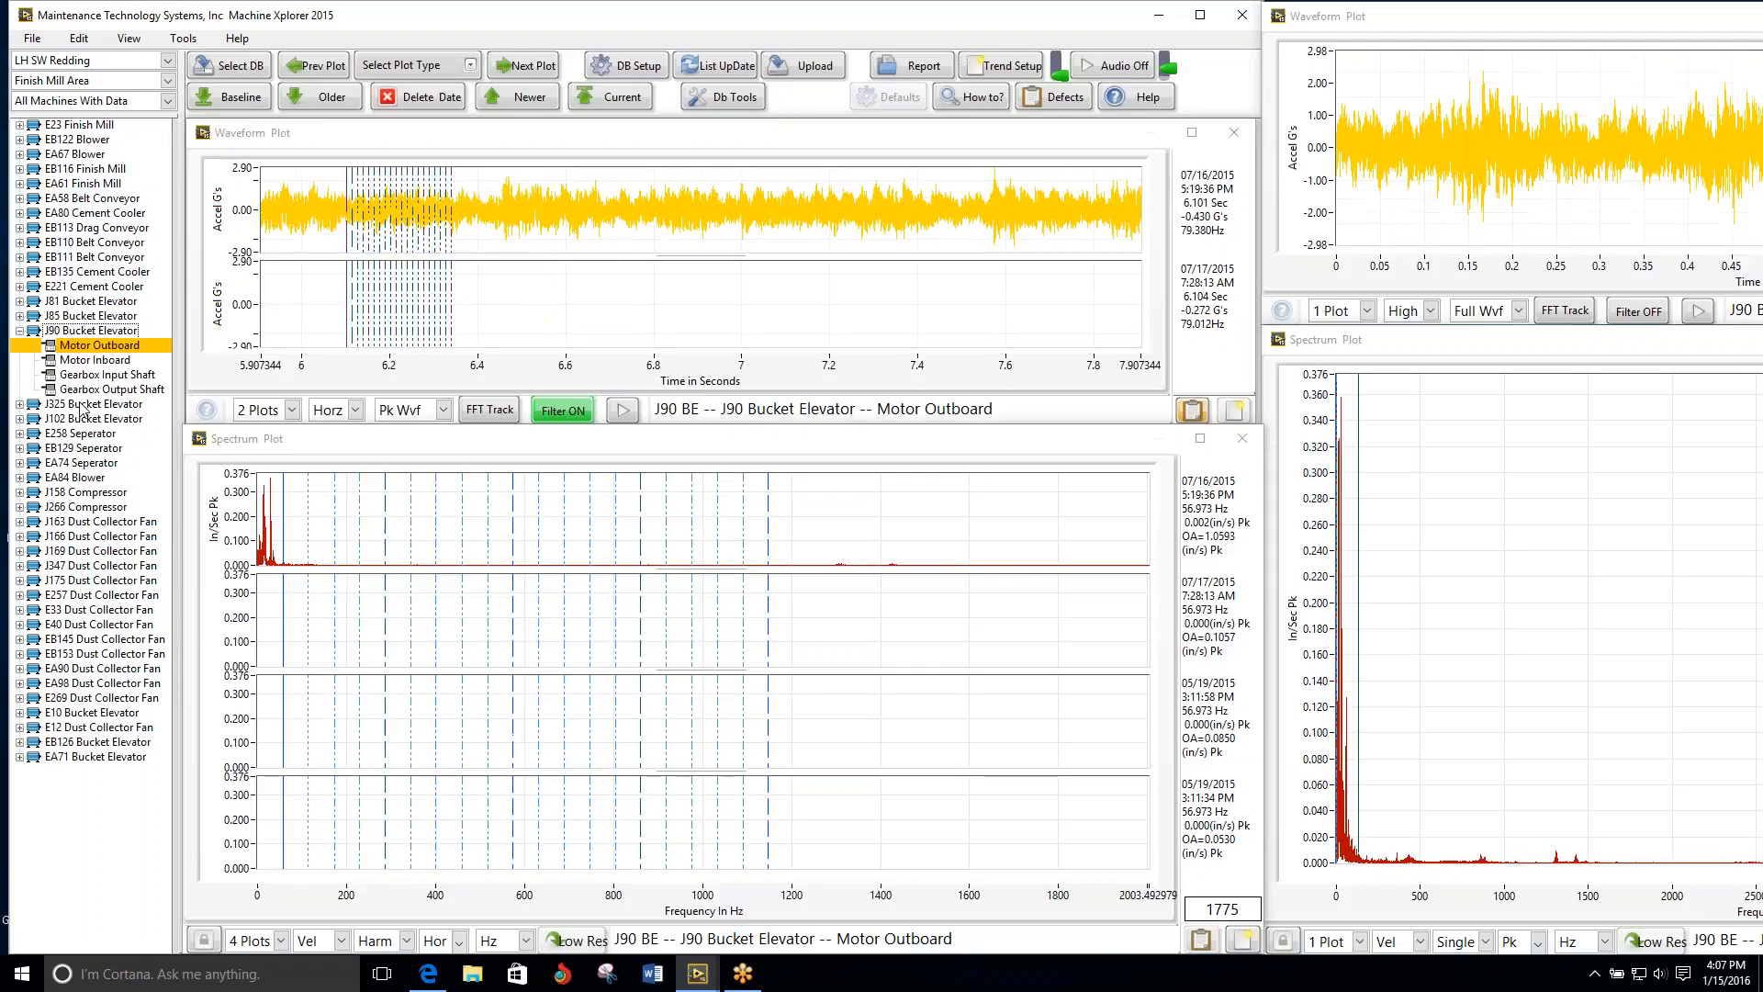
{"action": "left_click", "coordinate": [86, 406]}
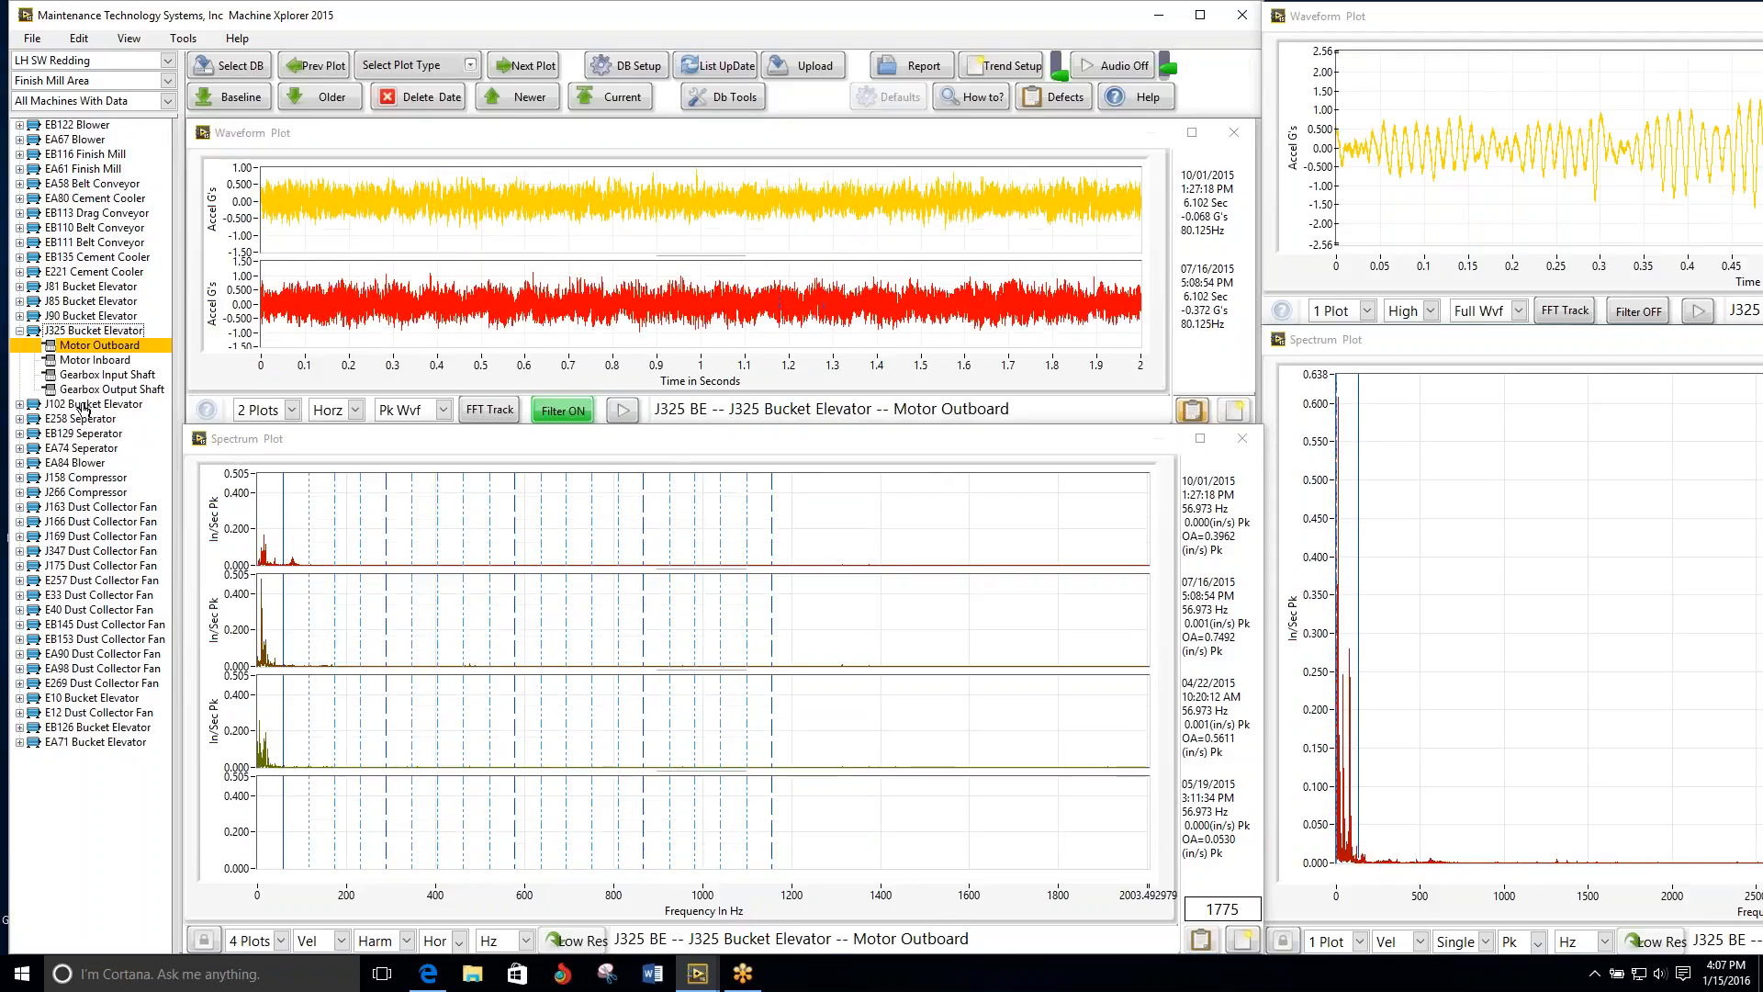
{"action": "left_click", "coordinate": [86, 405]}
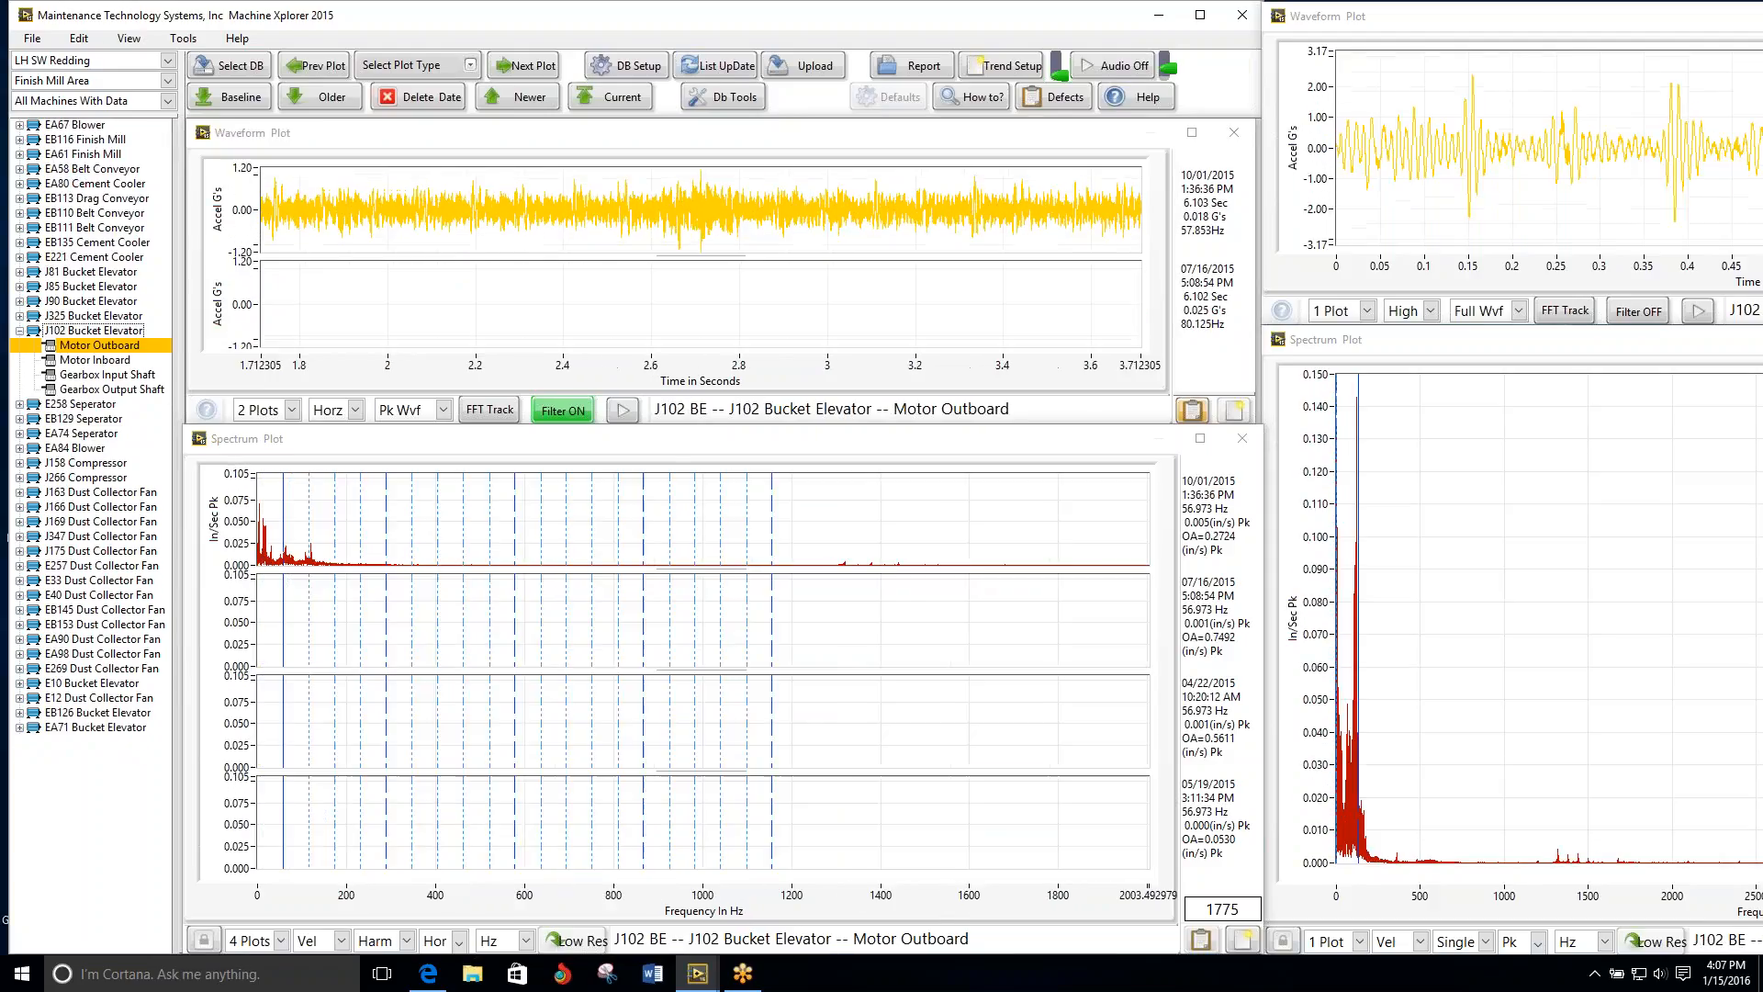
Step: Compare the multi-date plots of the E258 Seperator from Motor Outboard through Gearbox Output Shaft
{"action": "left_click", "coordinate": [85, 405]}
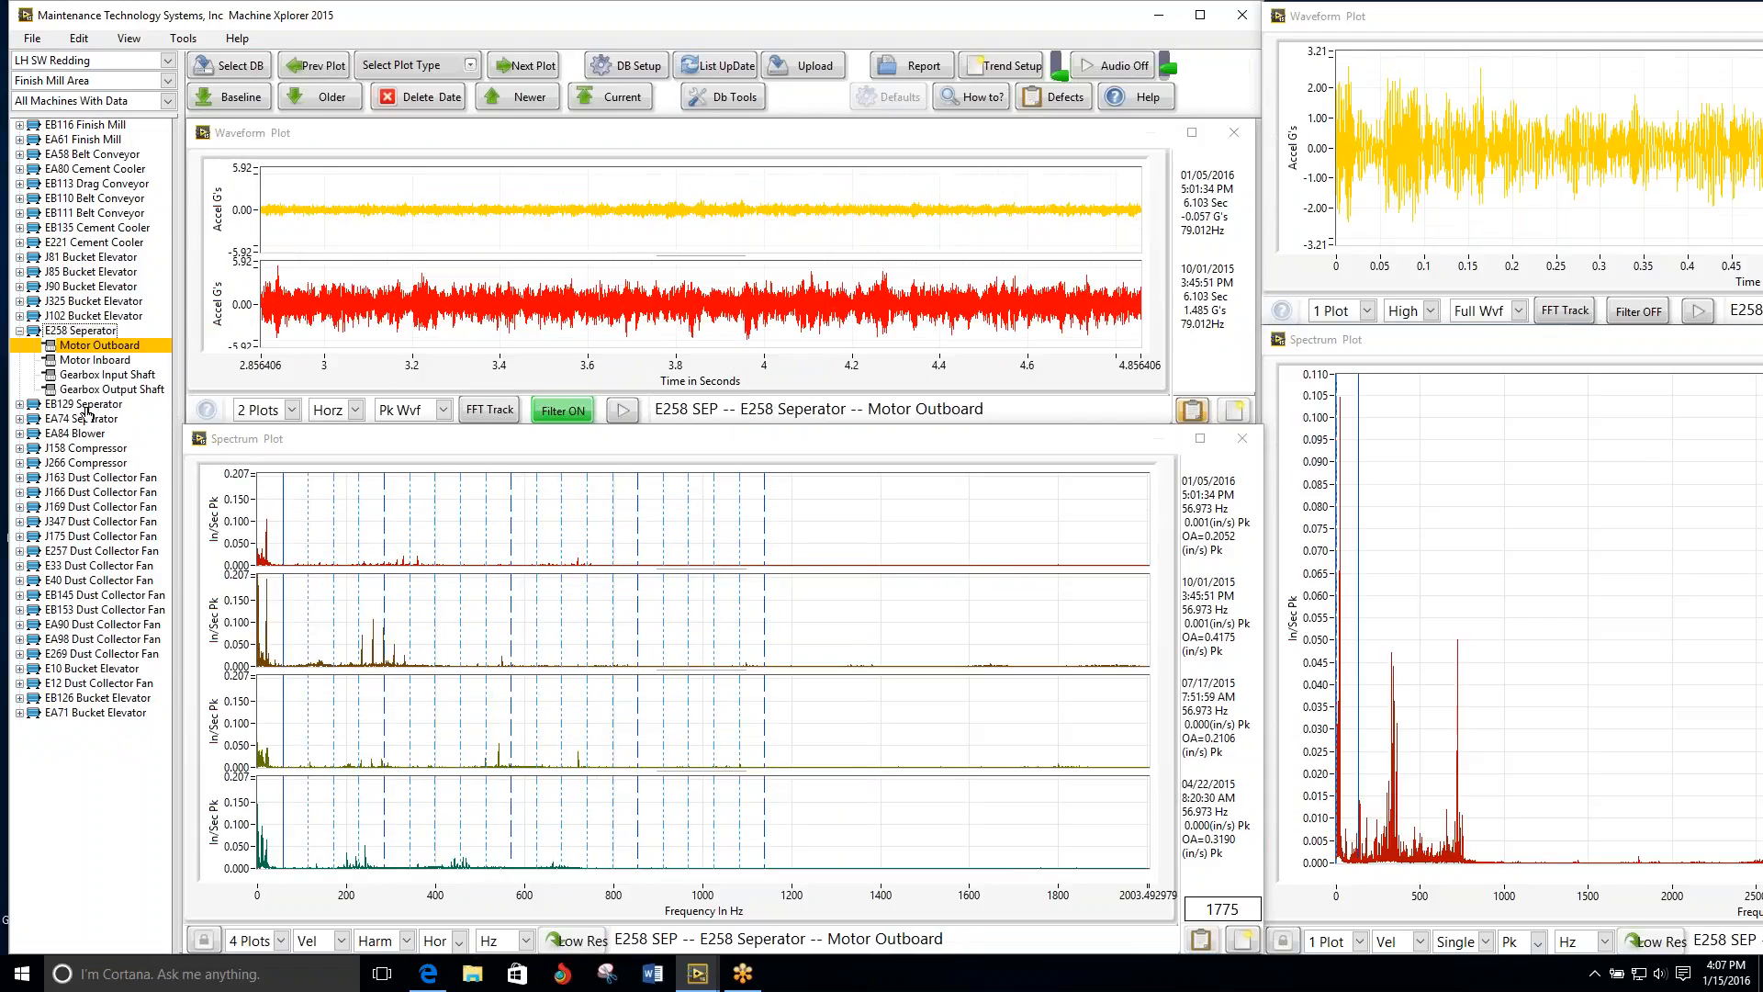
{"action": "left_click", "coordinate": [522, 72]}
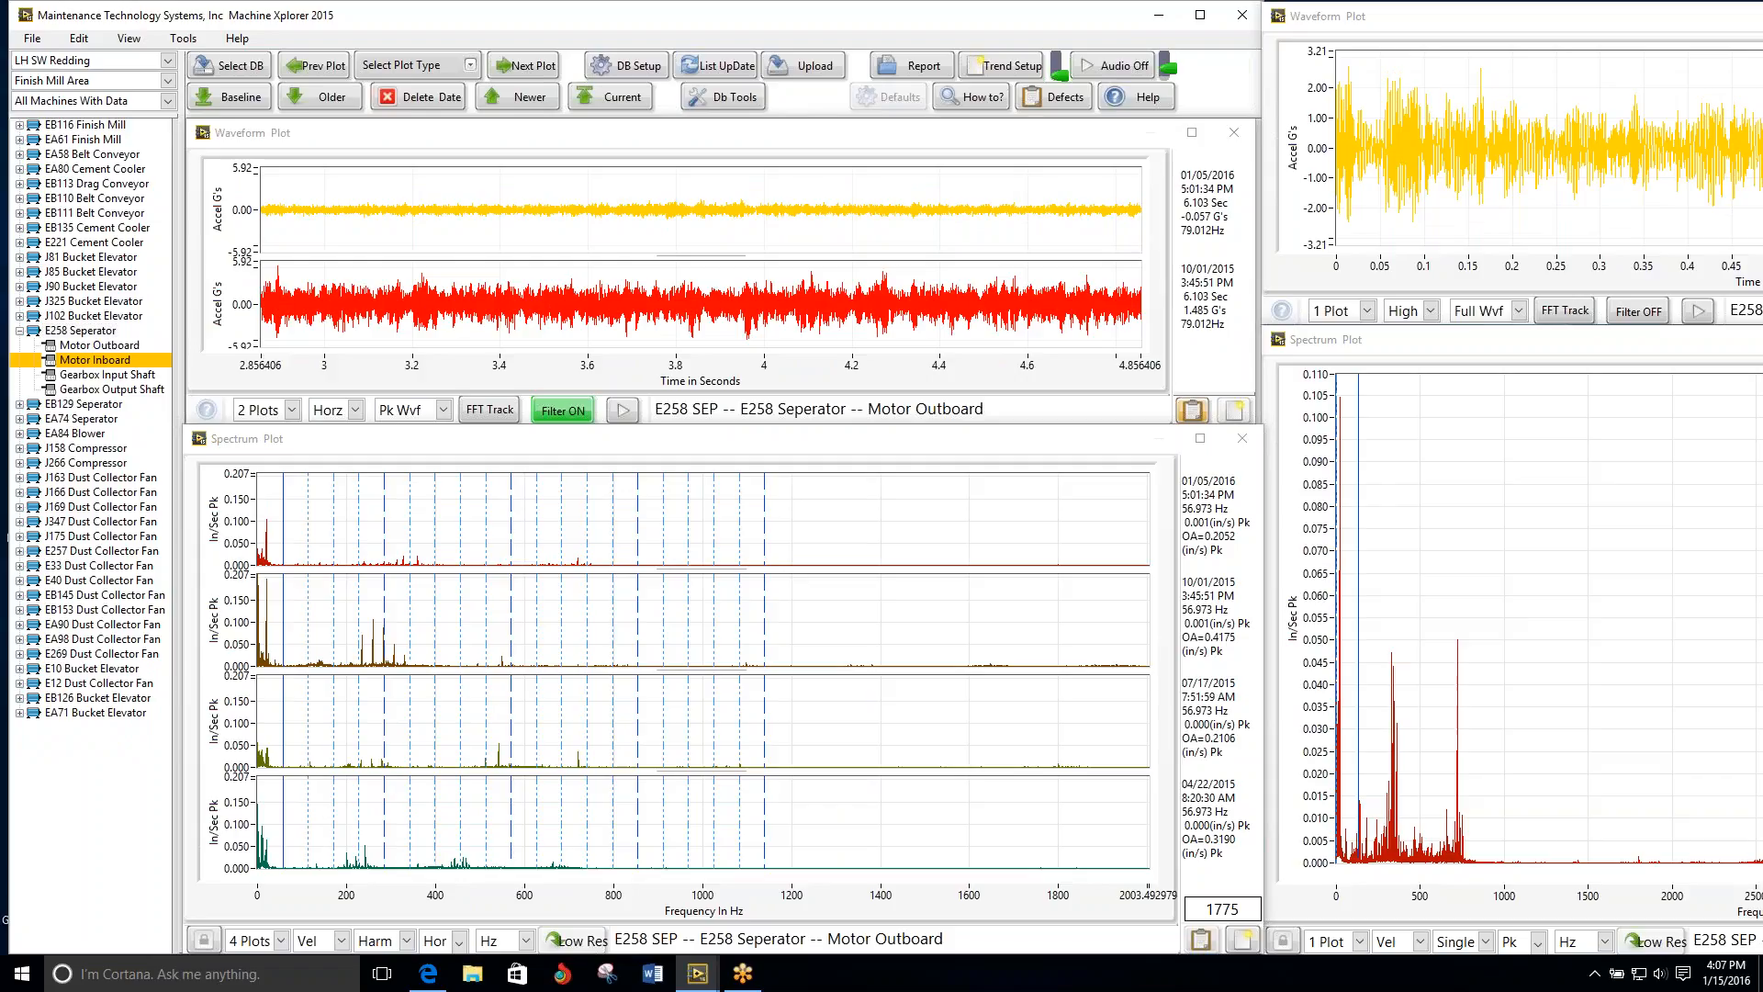
{"action": "left_click", "coordinate": [519, 72]}
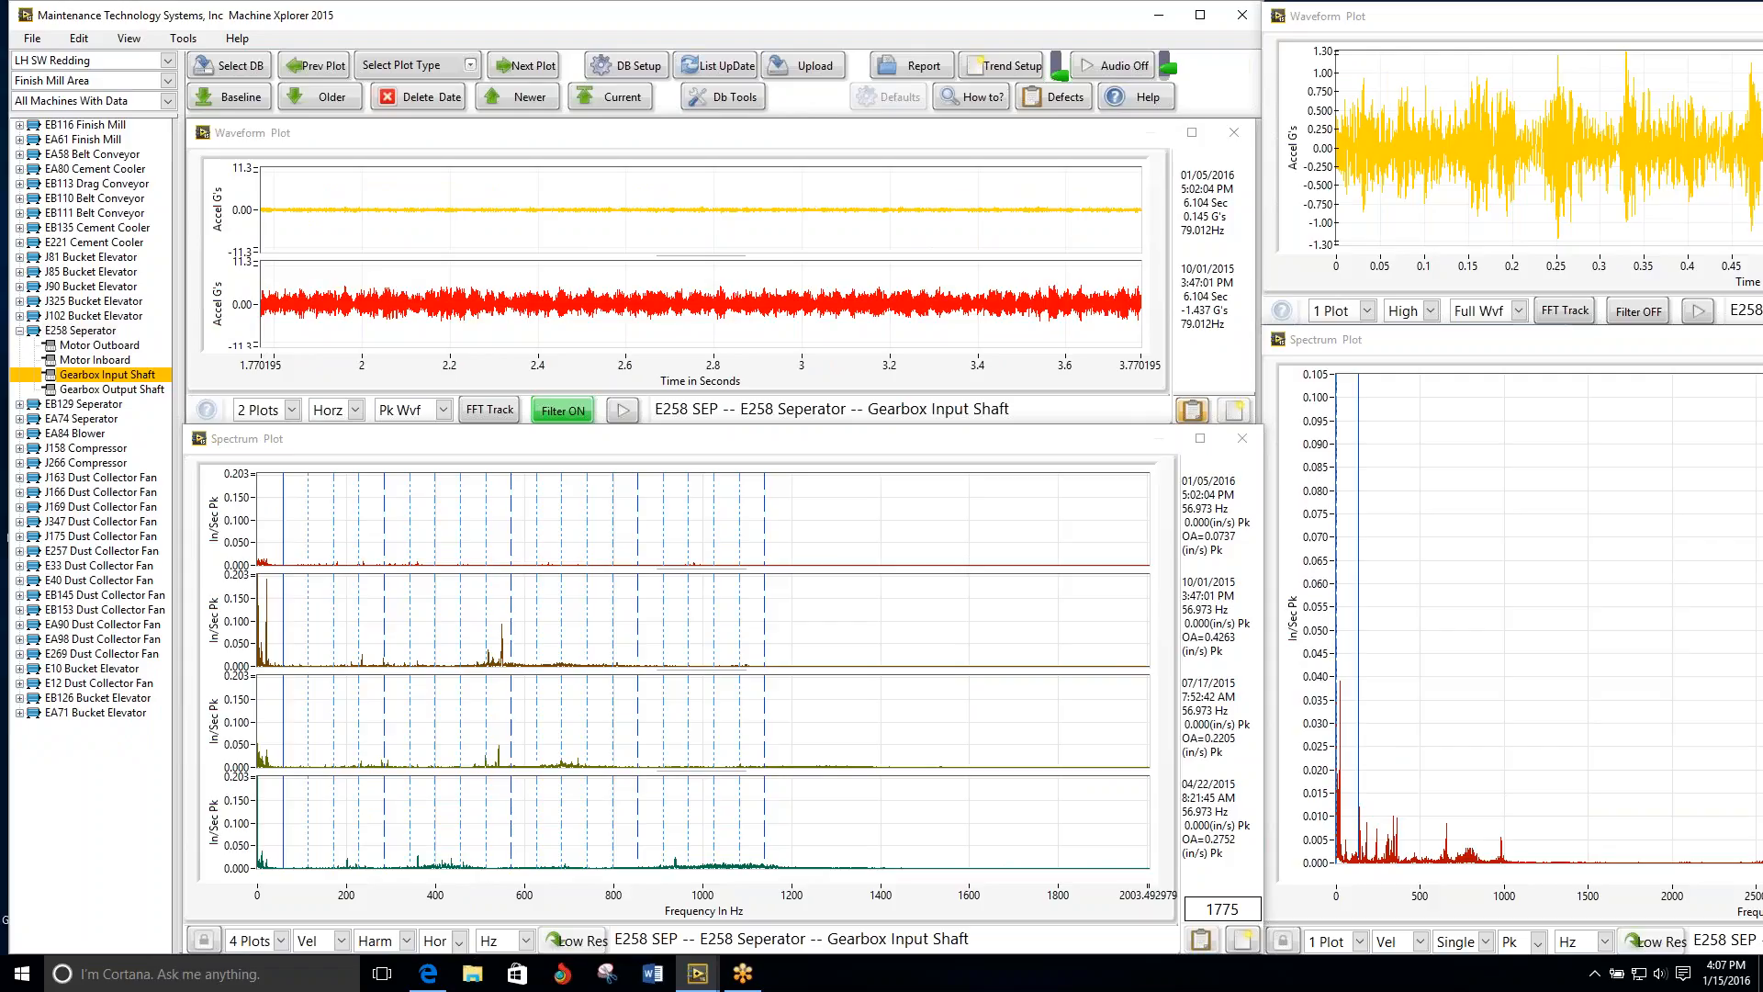
{"action": "left_click", "coordinate": [521, 72]}
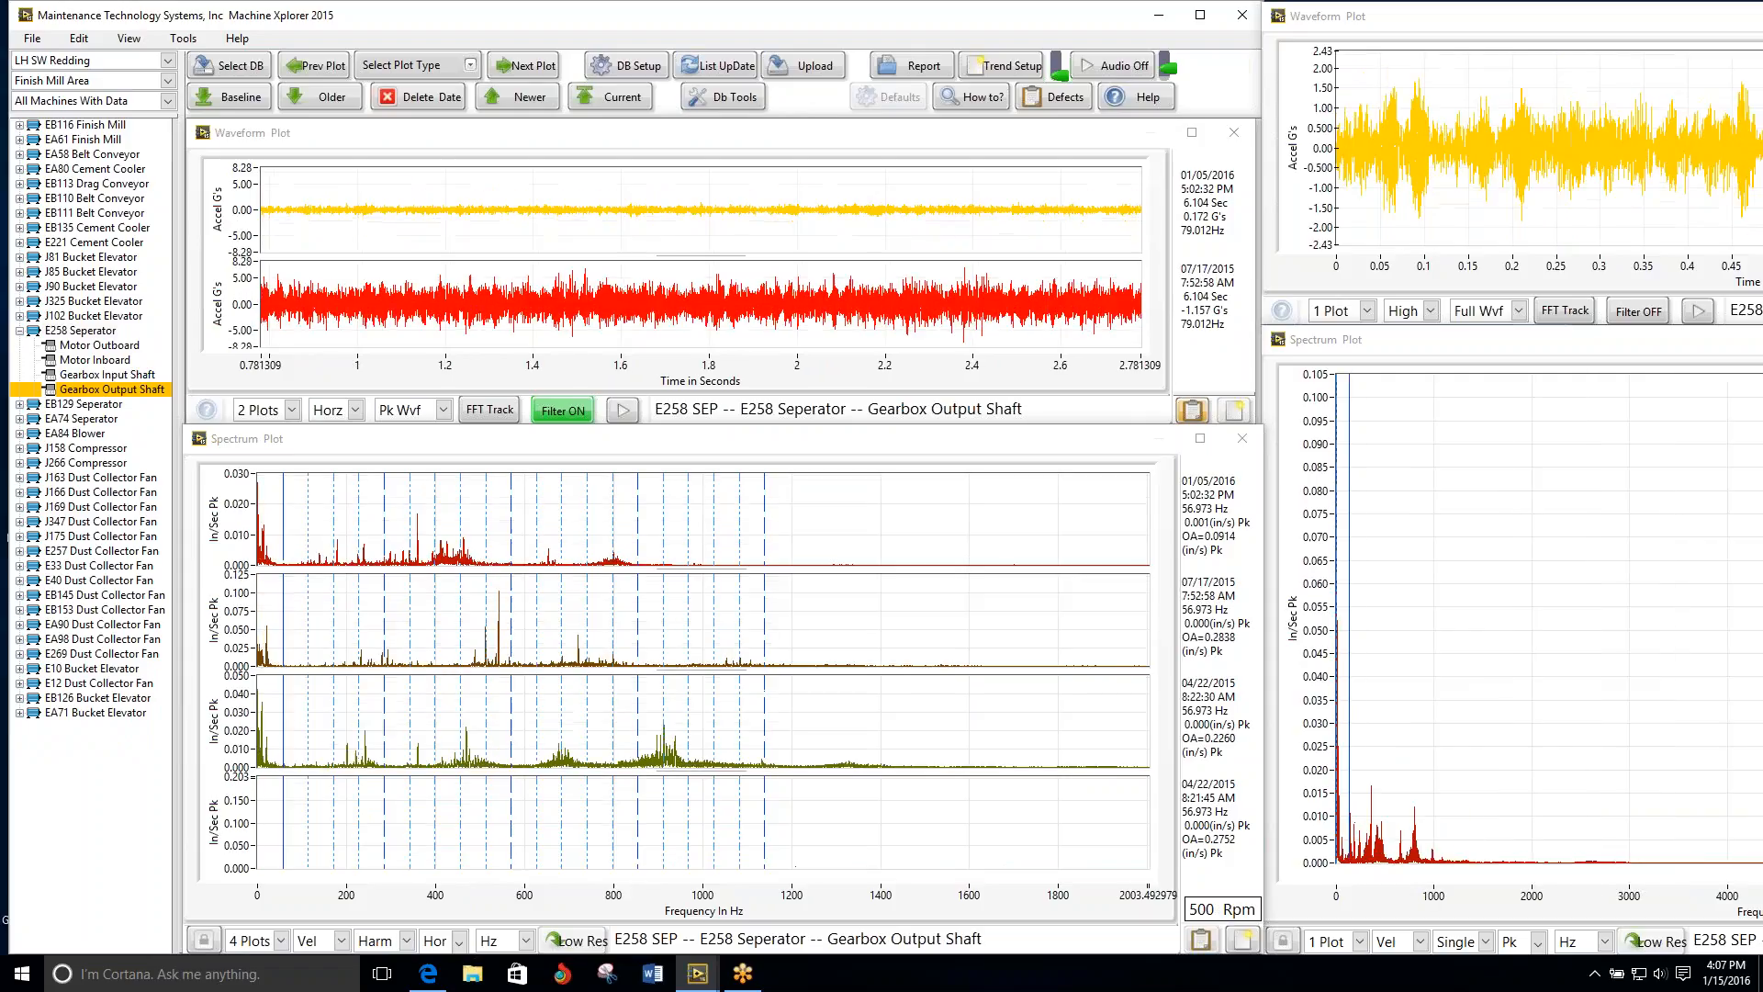
Step: Compare the multi-date plots of the EB129 Seperator from Motor Outboard through Separator Outboard Shaft
{"action": "left_click", "coordinate": [521, 66]}
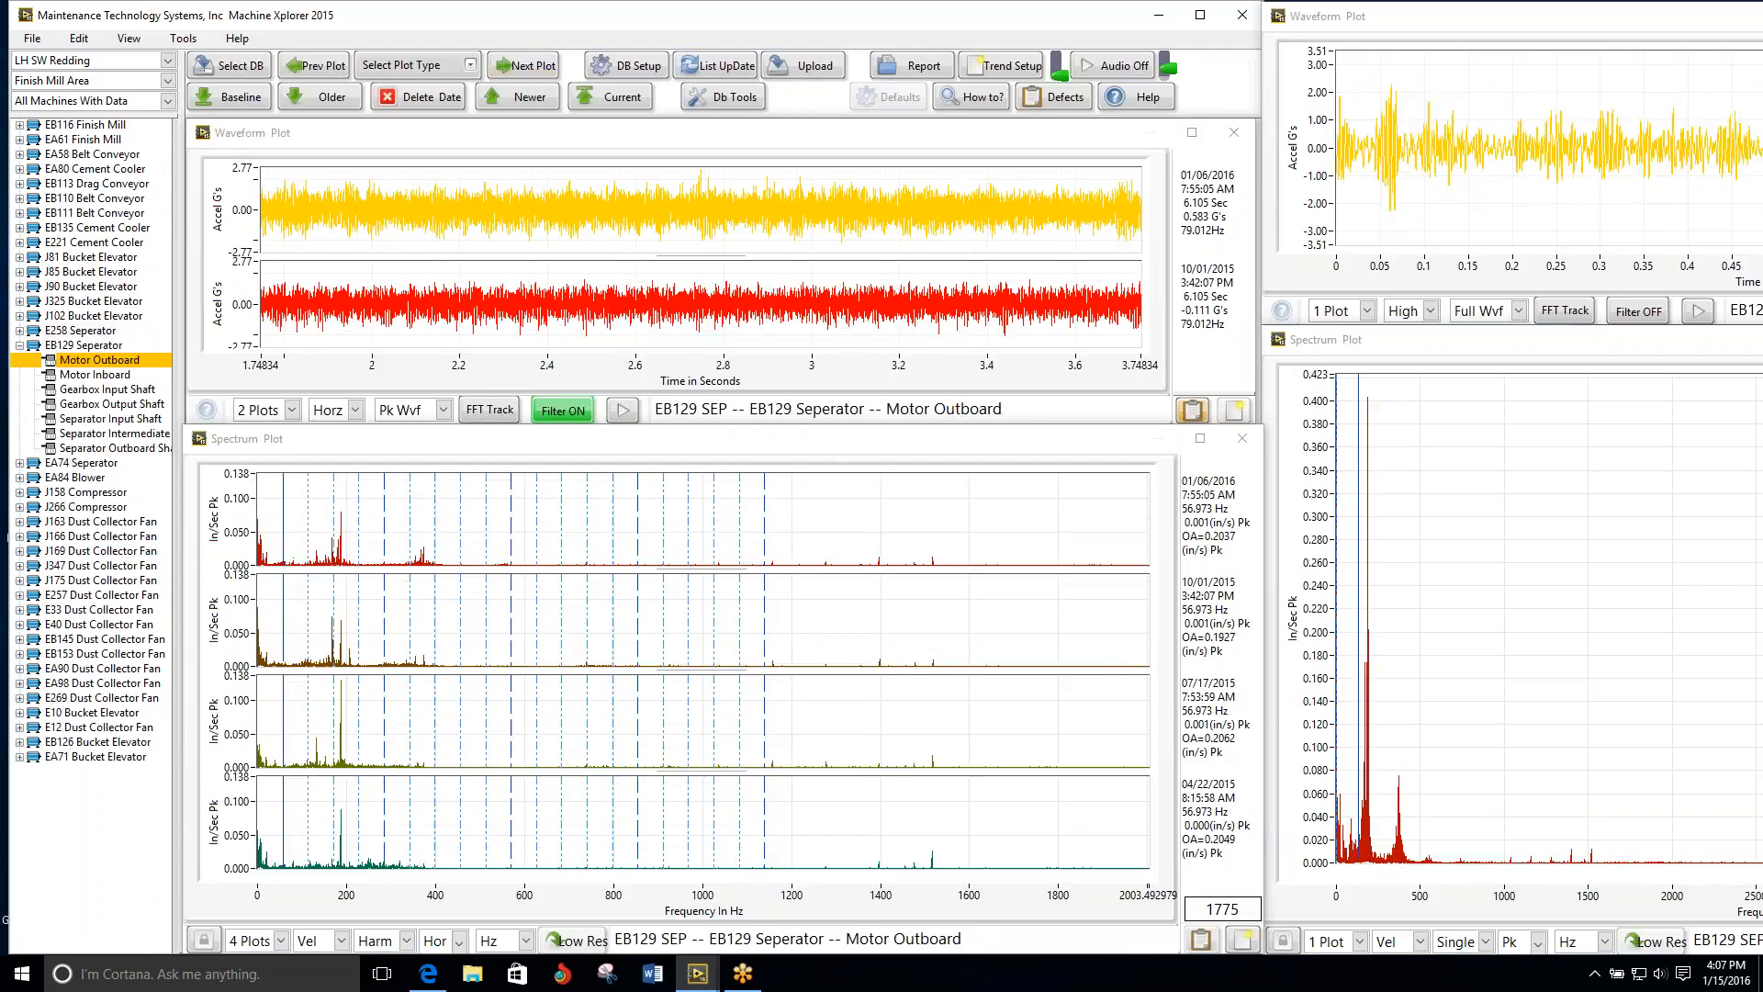
{"action": "left_click", "coordinate": [520, 66]}
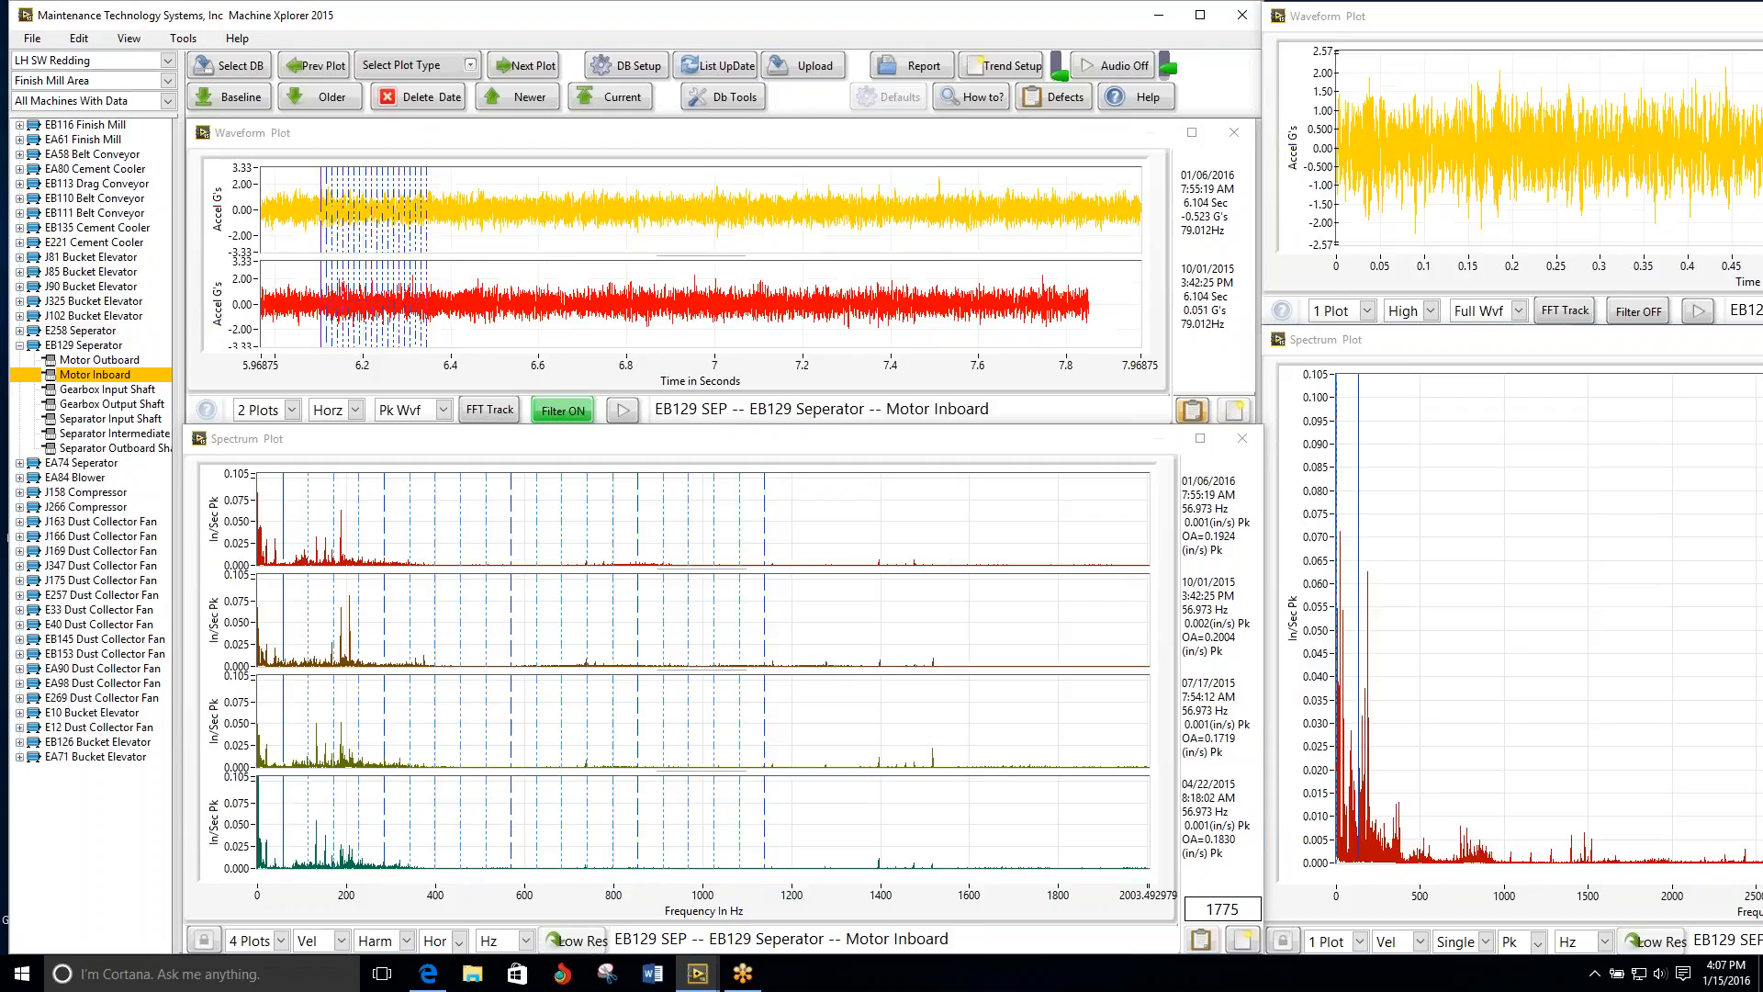
{"action": "left_click", "coordinate": [520, 66]}
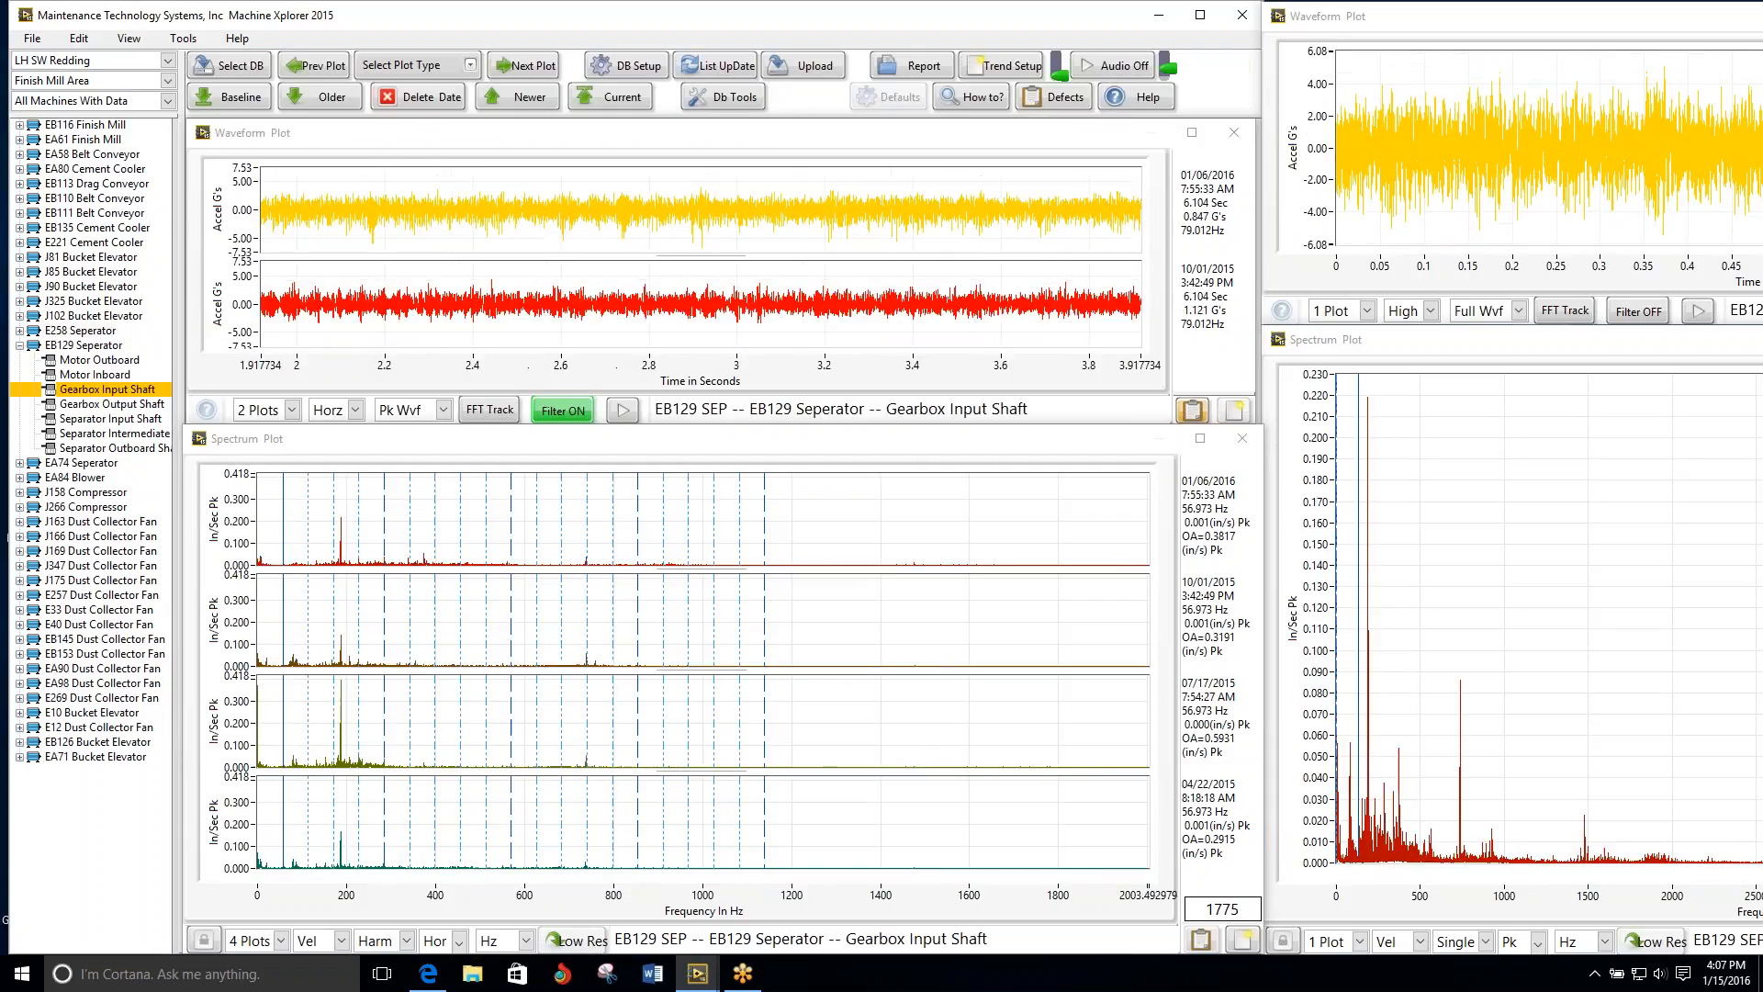
{"action": "left_click", "coordinate": [521, 66]}
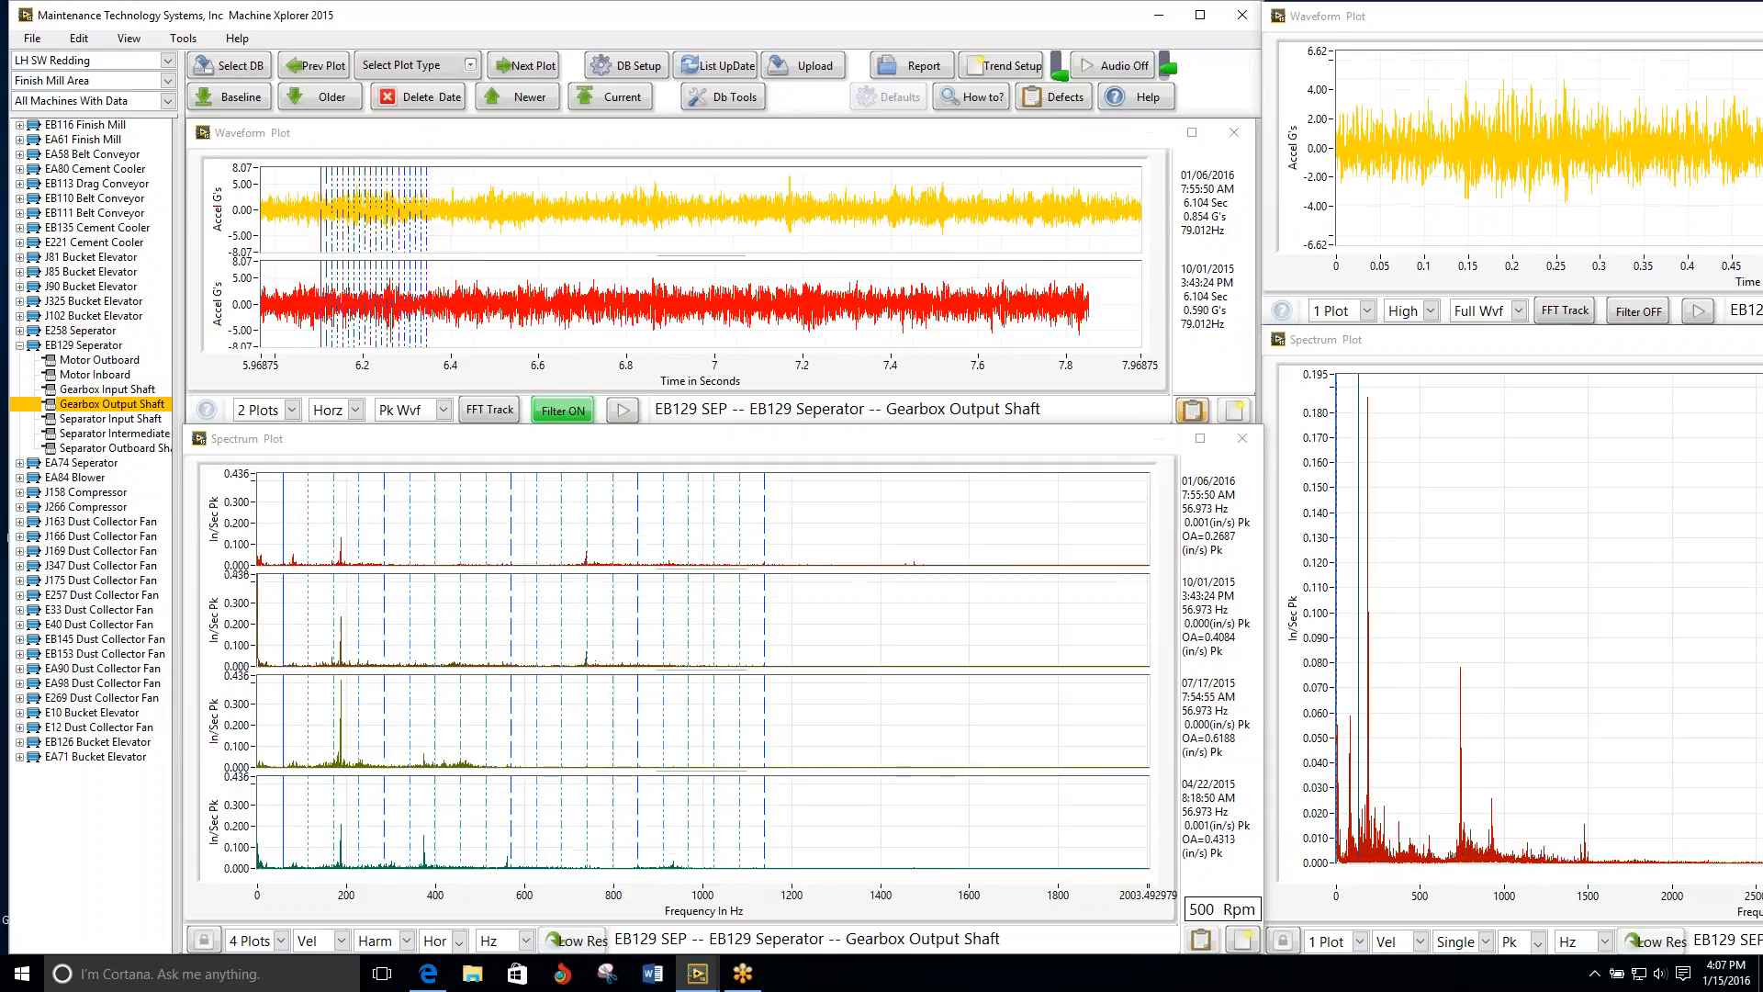
{"action": "left_click", "coordinate": [521, 66]}
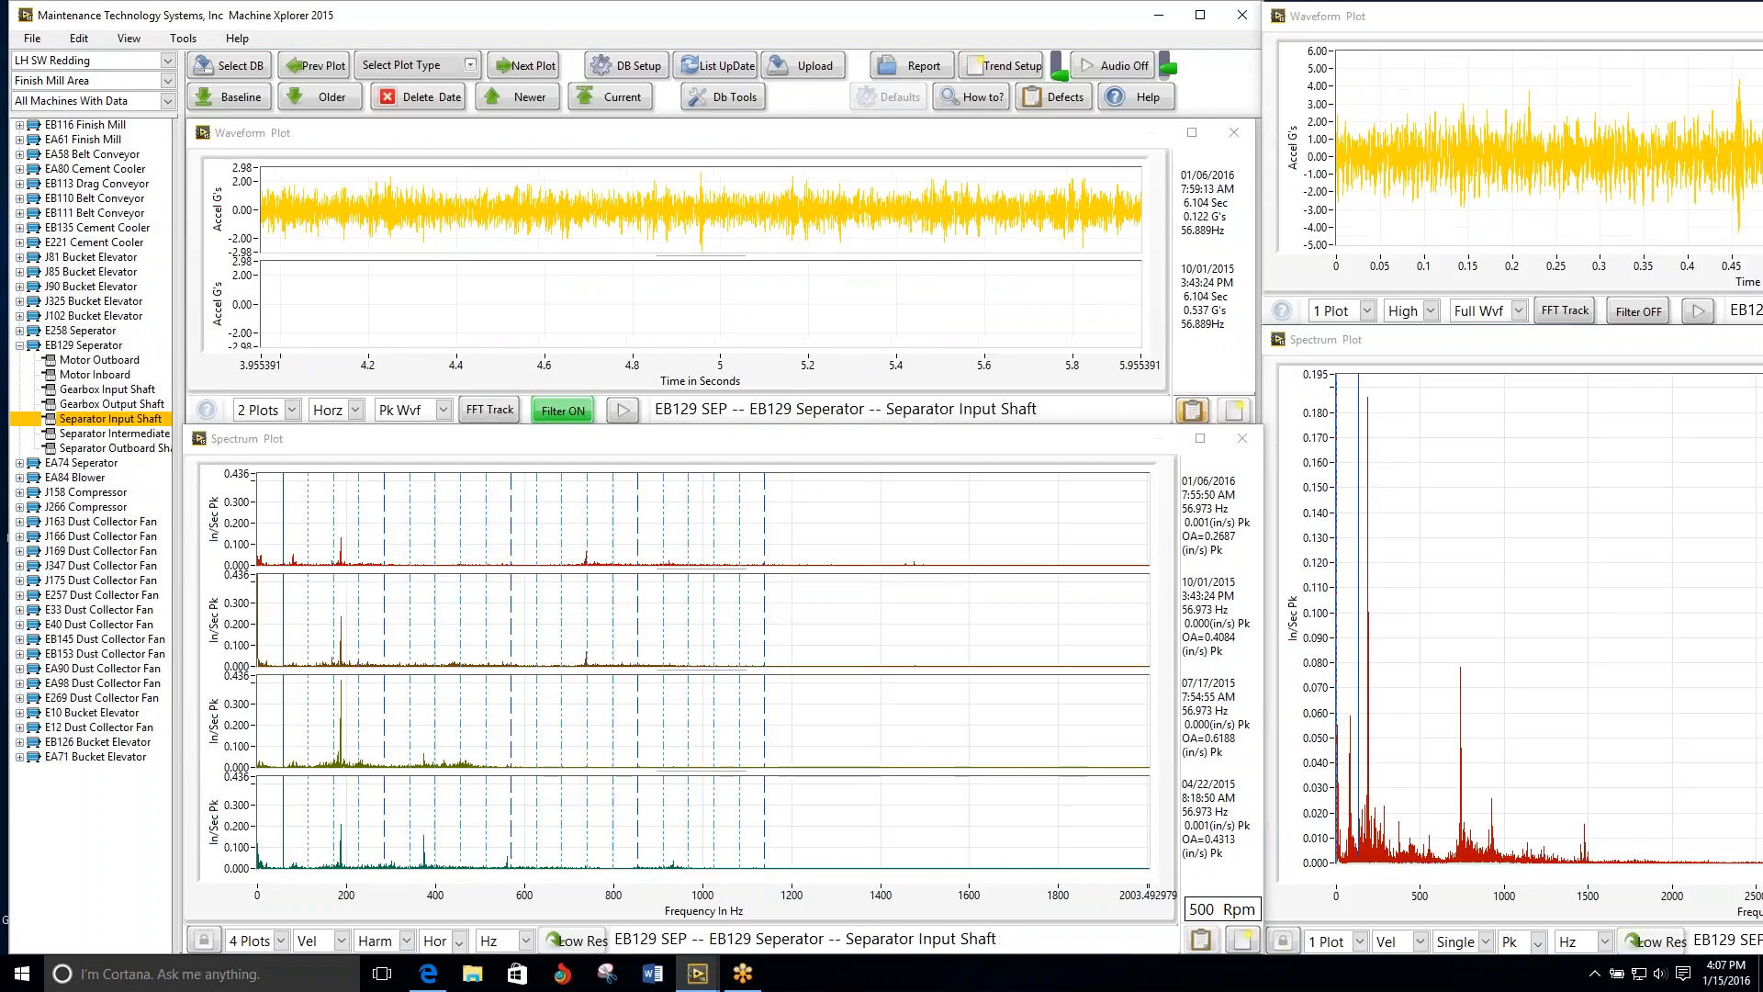
{"action": "left_click", "coordinate": [521, 66]}
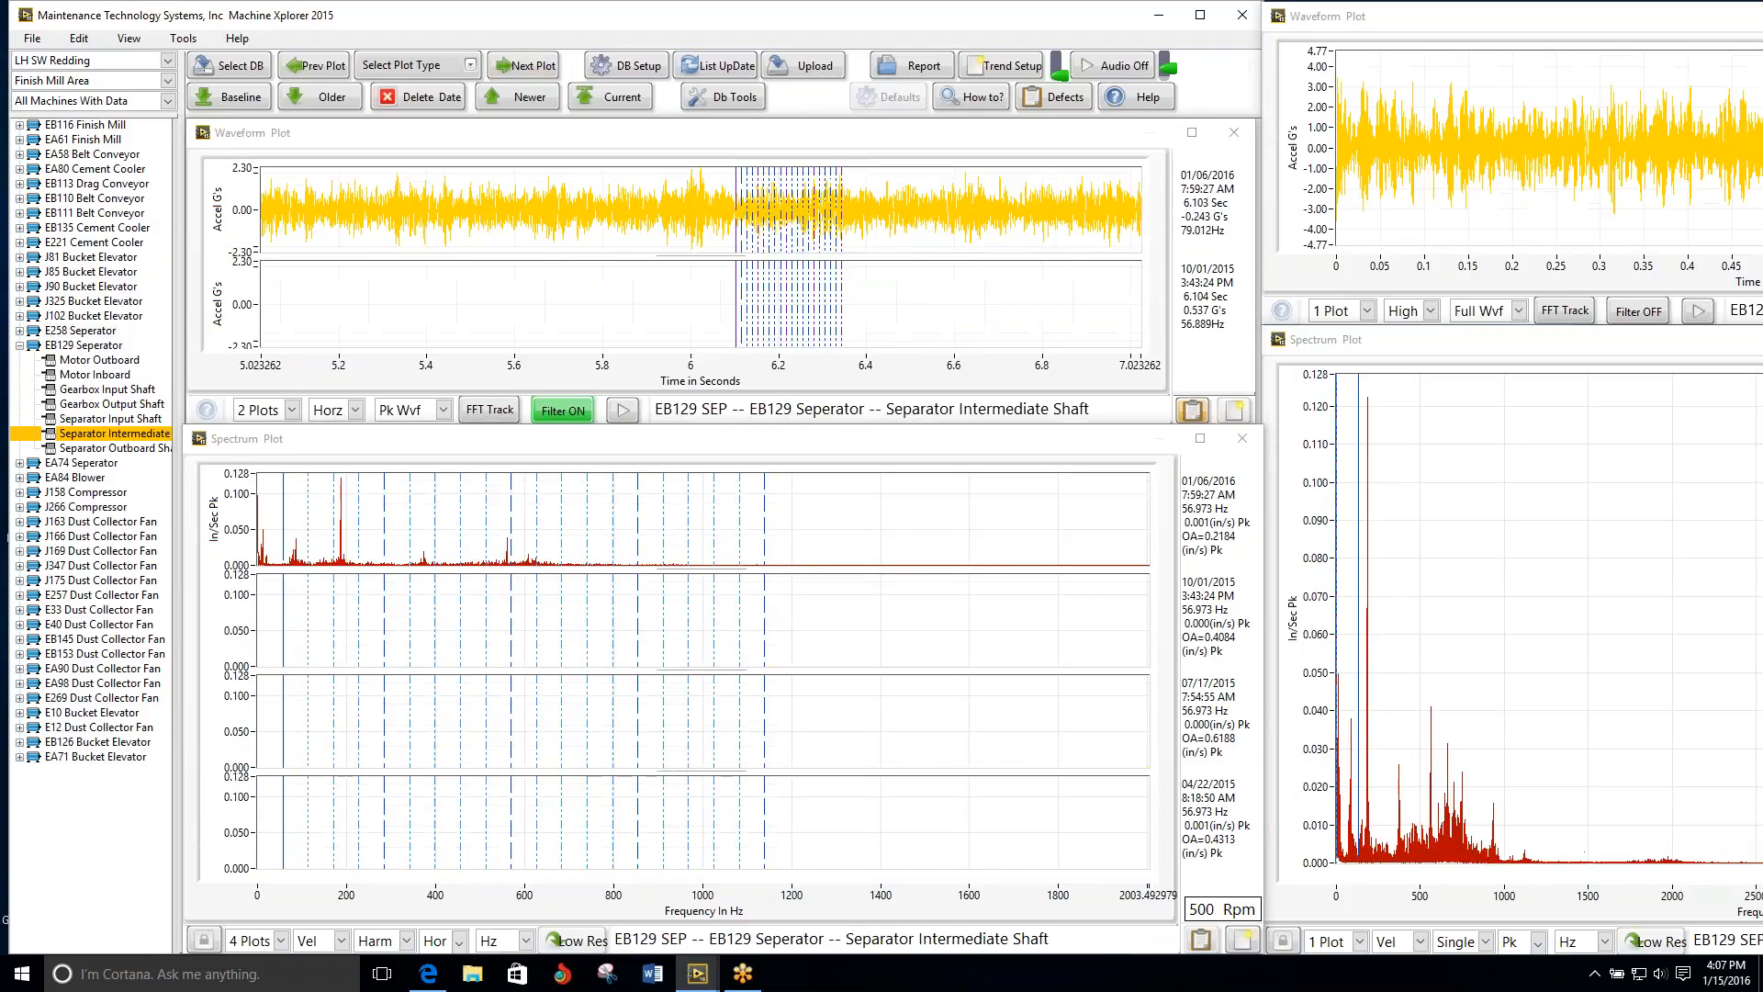
{"action": "left_click", "coordinate": [521, 66]}
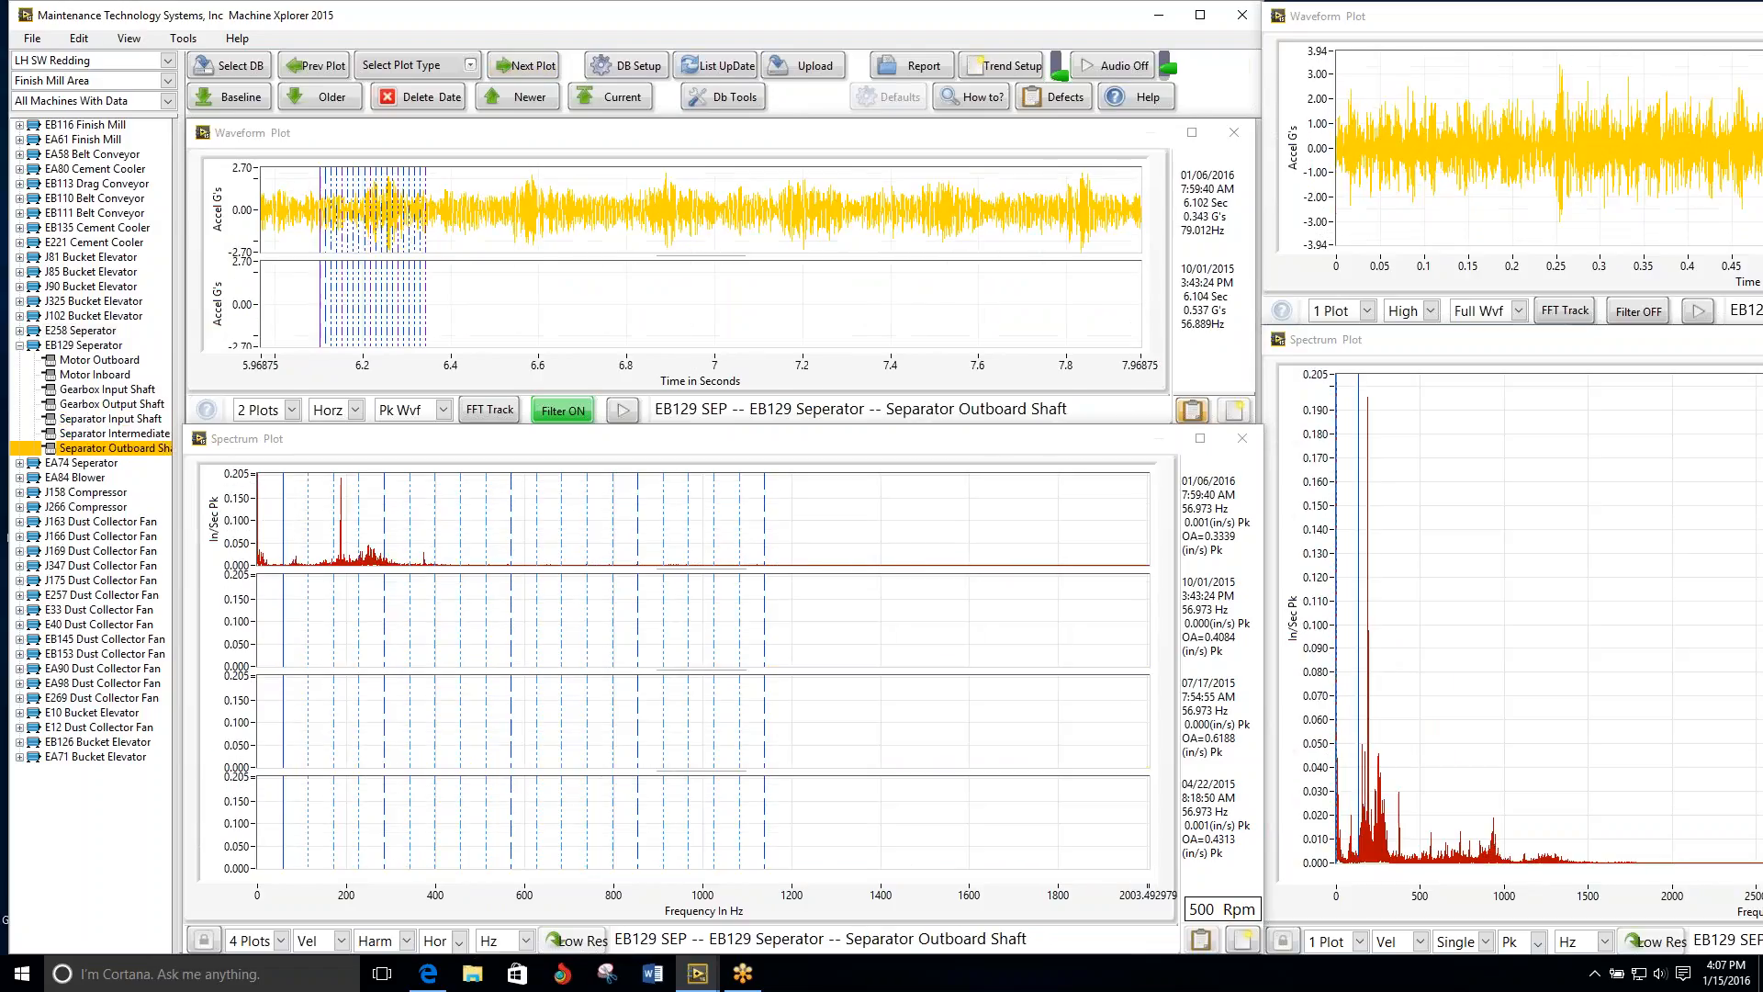
Step: Compare the multi-date plots of the EA74 Seperator from Motor Outboard through Gearbox Output Shaft
{"action": "left_click", "coordinate": [521, 67]}
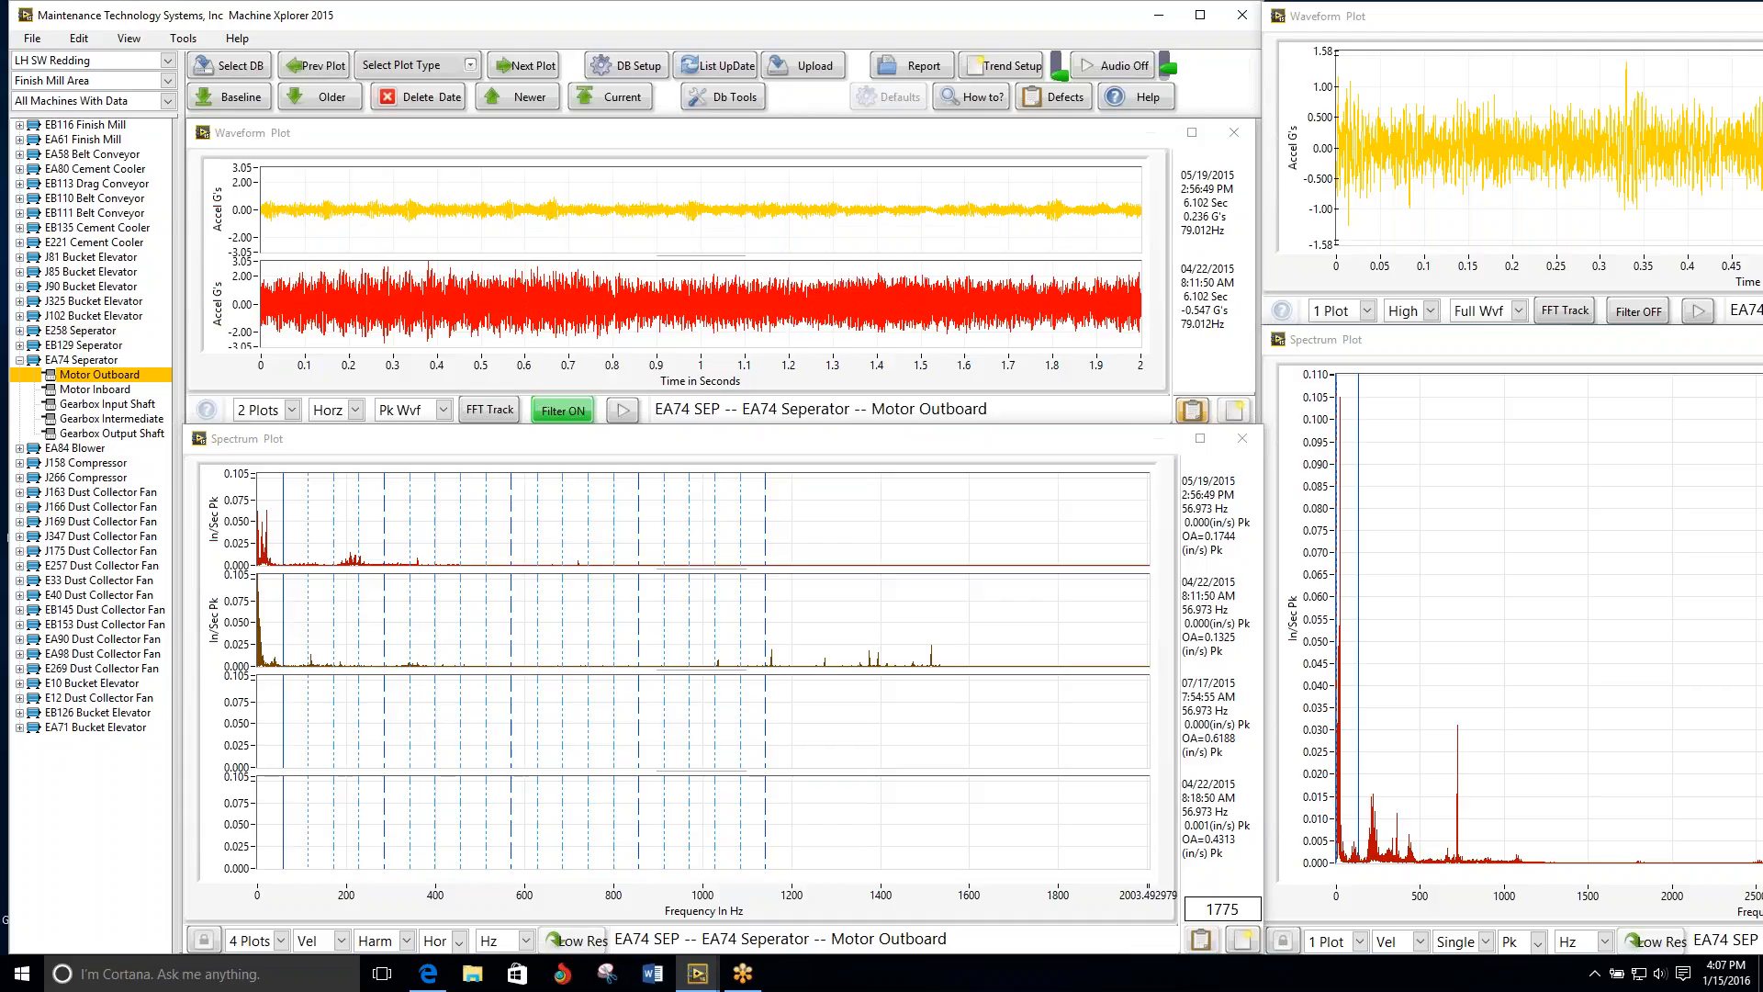
{"action": "left_click", "coordinate": [521, 66]}
{"action": "left_click", "coordinate": [521, 66]}
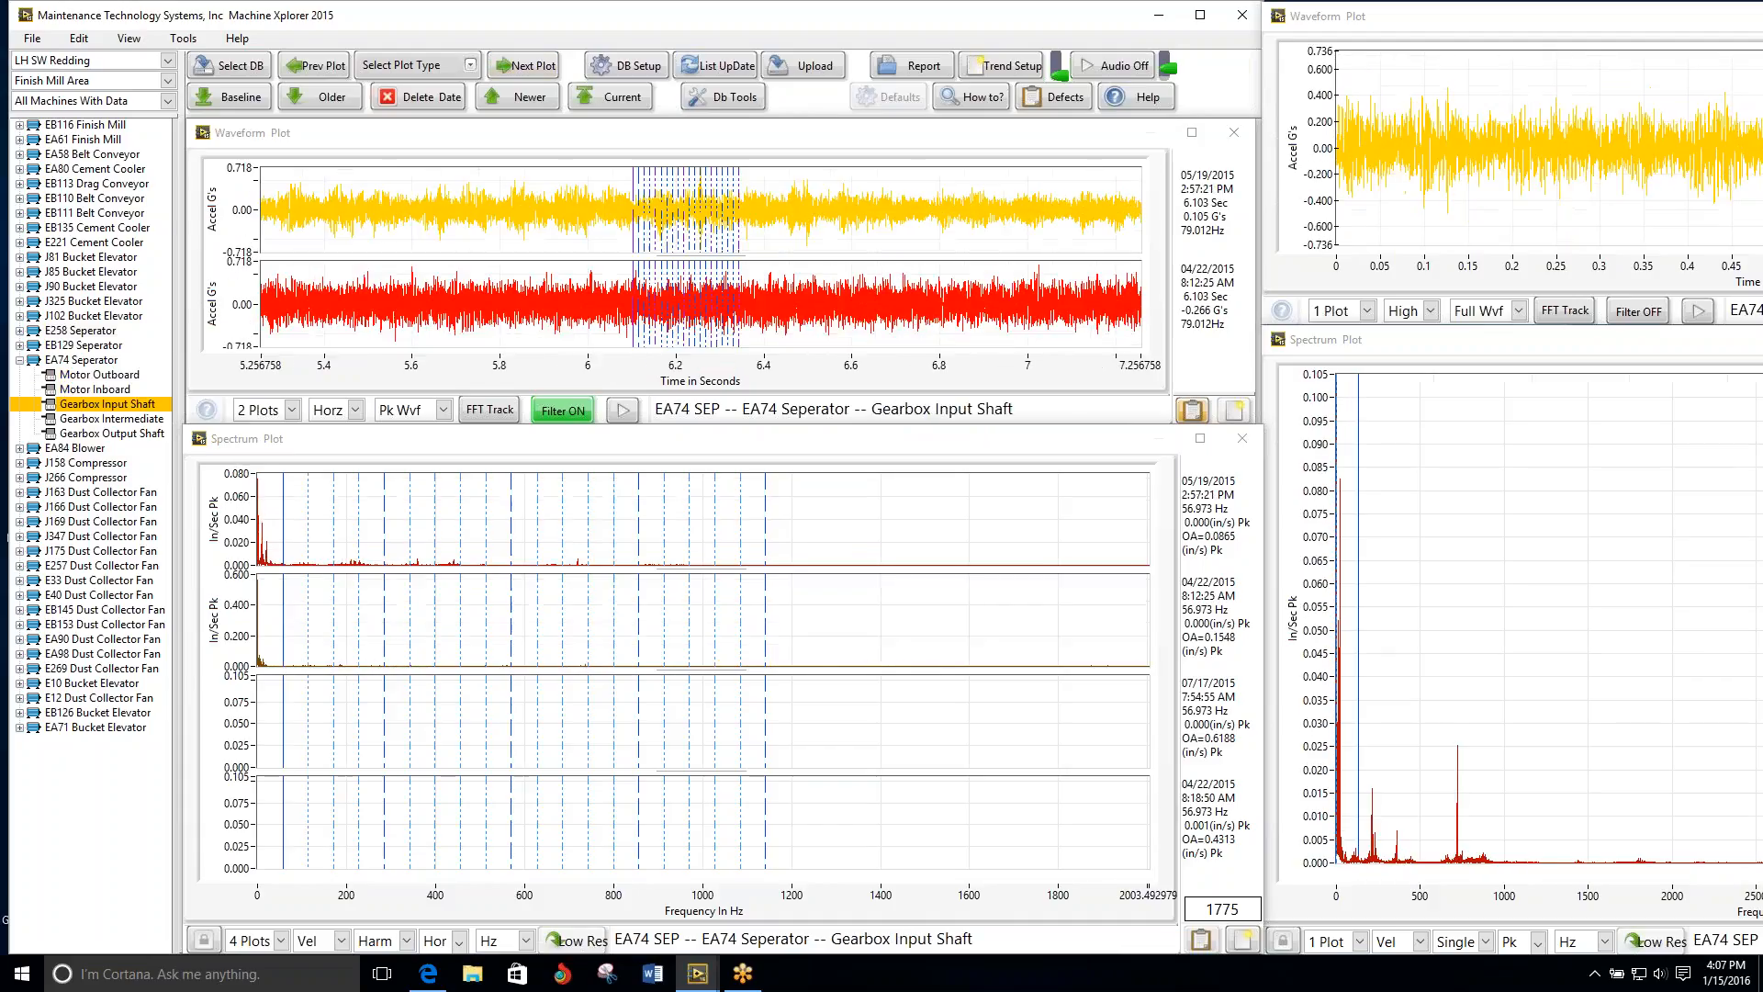
{"action": "left_click", "coordinate": [520, 66]}
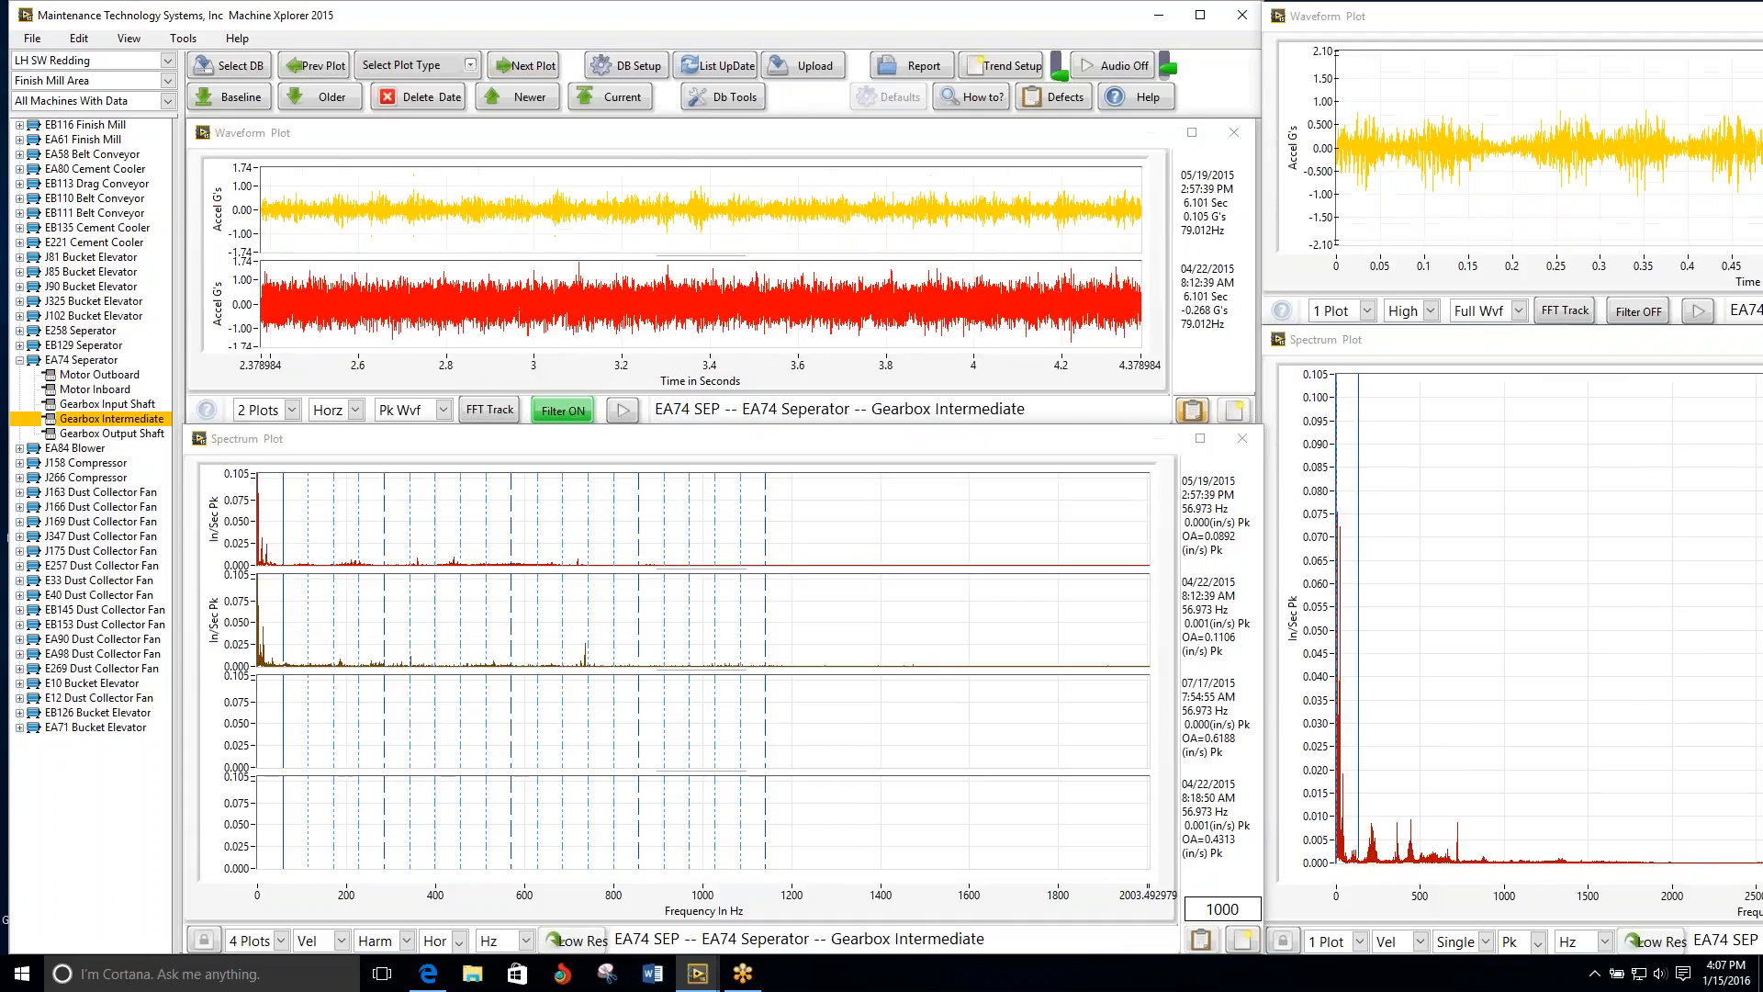
{"action": "left_click", "coordinate": [521, 66]}
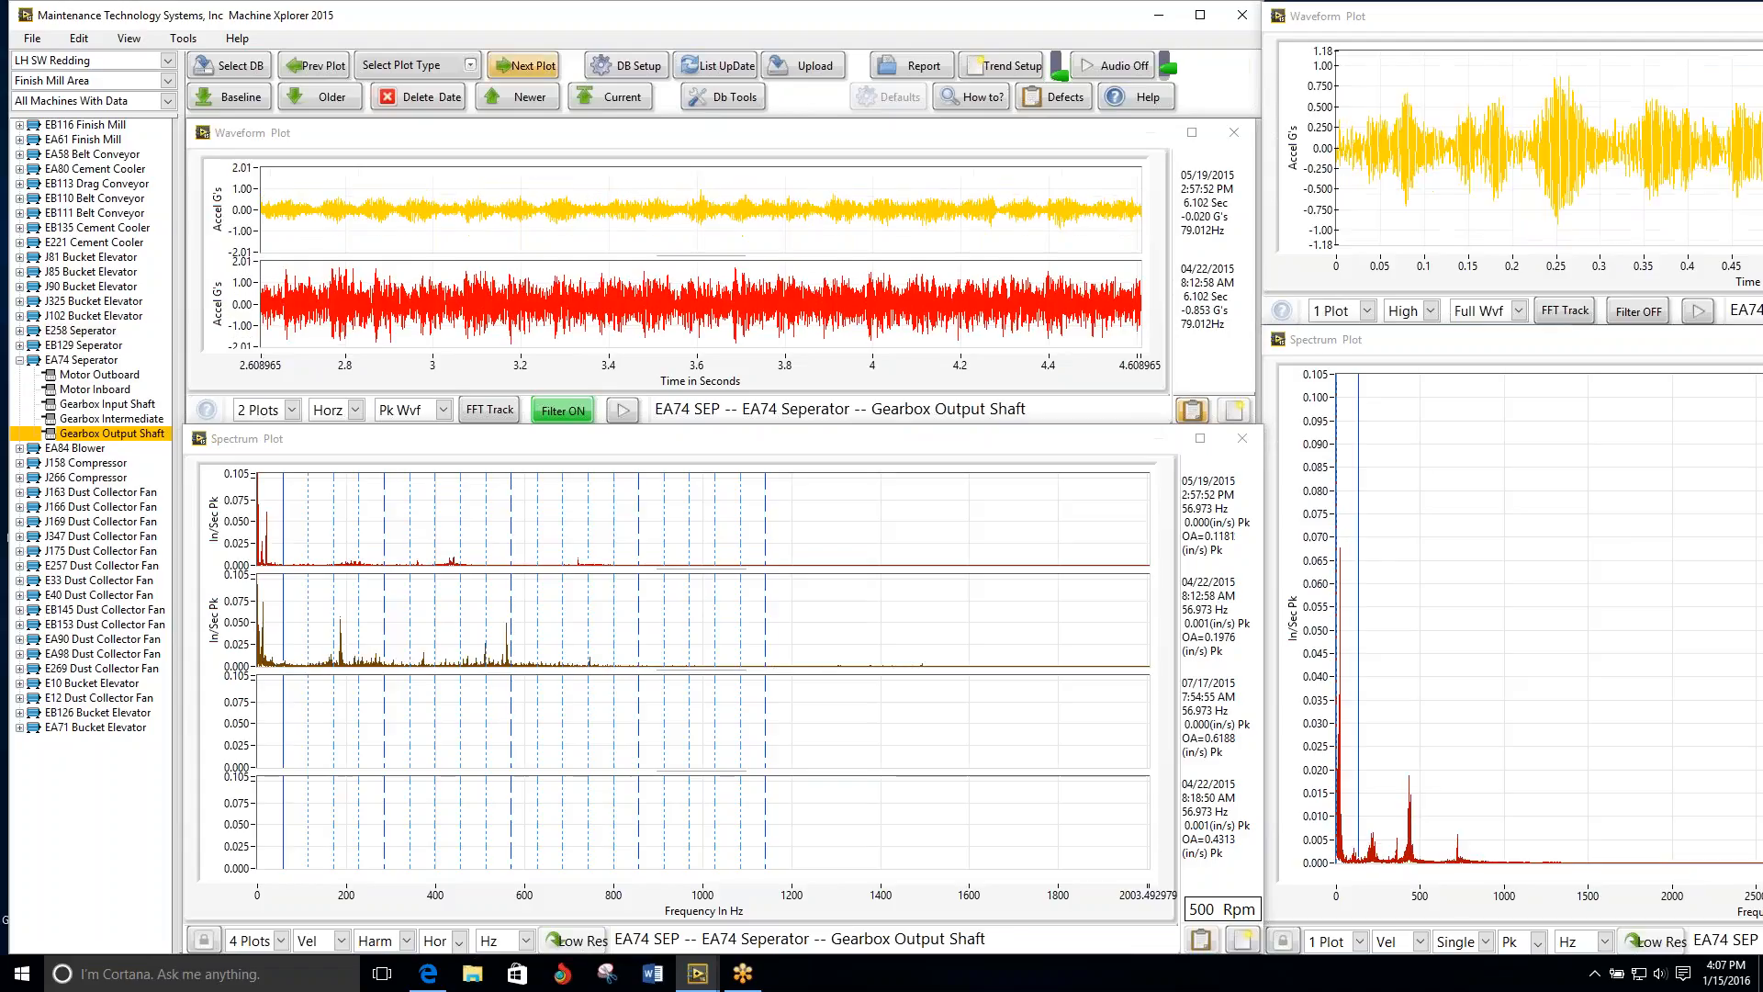
Step: Review the EA84 Blower's motor plots and bring up the older 10/01/2015 data for Motor Inboard
{"action": "left_click", "coordinate": [521, 66]}
{"action": "left_click", "coordinate": [521, 66]}
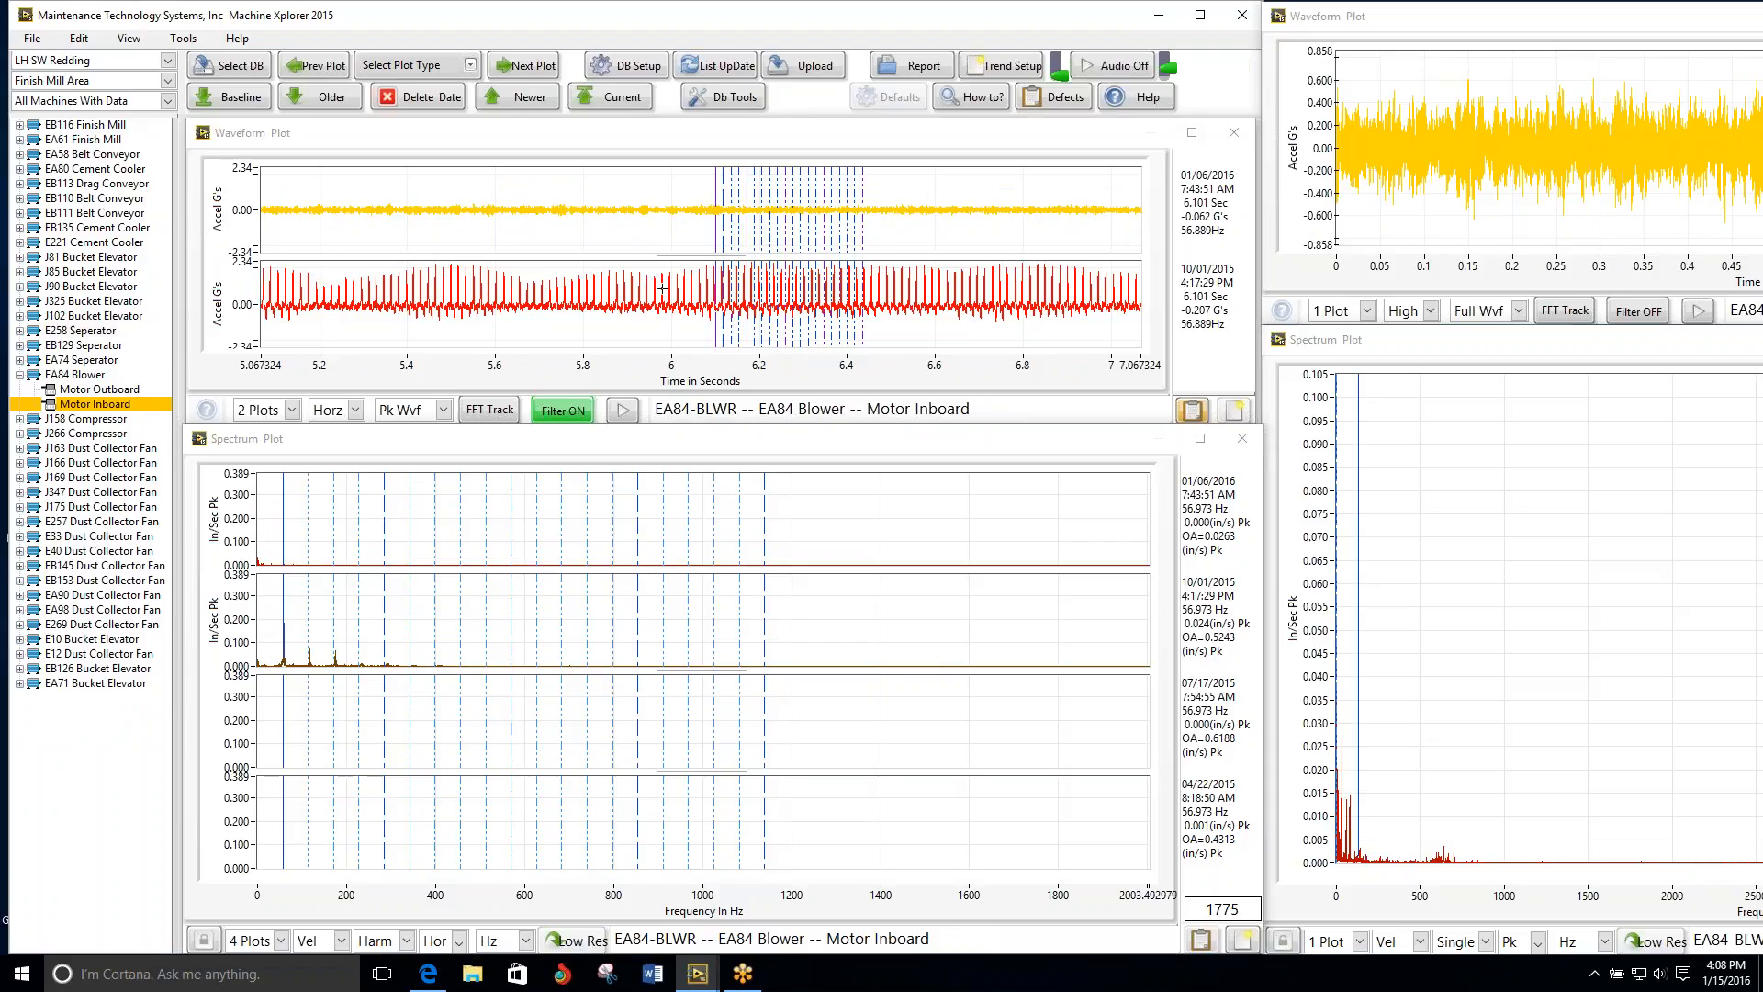
{"action": "left_click", "coordinate": [323, 97]}
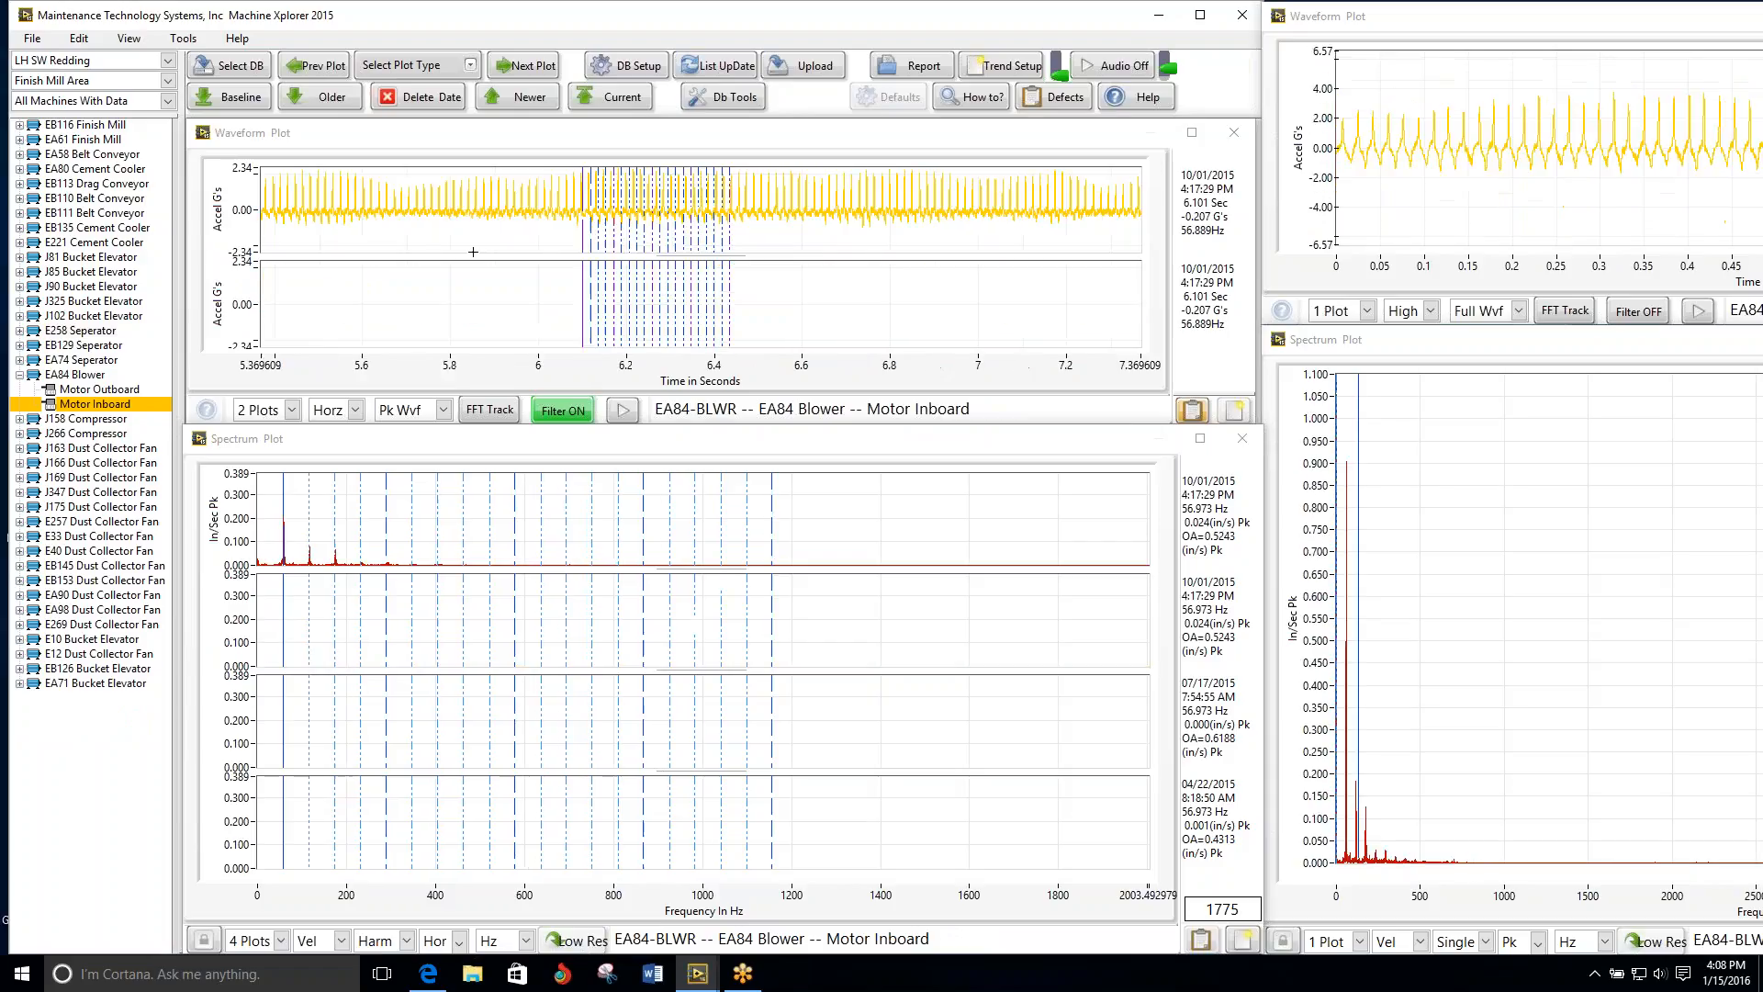
Step: Reduce the EA84 Blower waveform and spectrum displays to 1 plot each, playing the Motor Inboard waveform's audio
{"action": "left_click", "coordinate": [262, 410]}
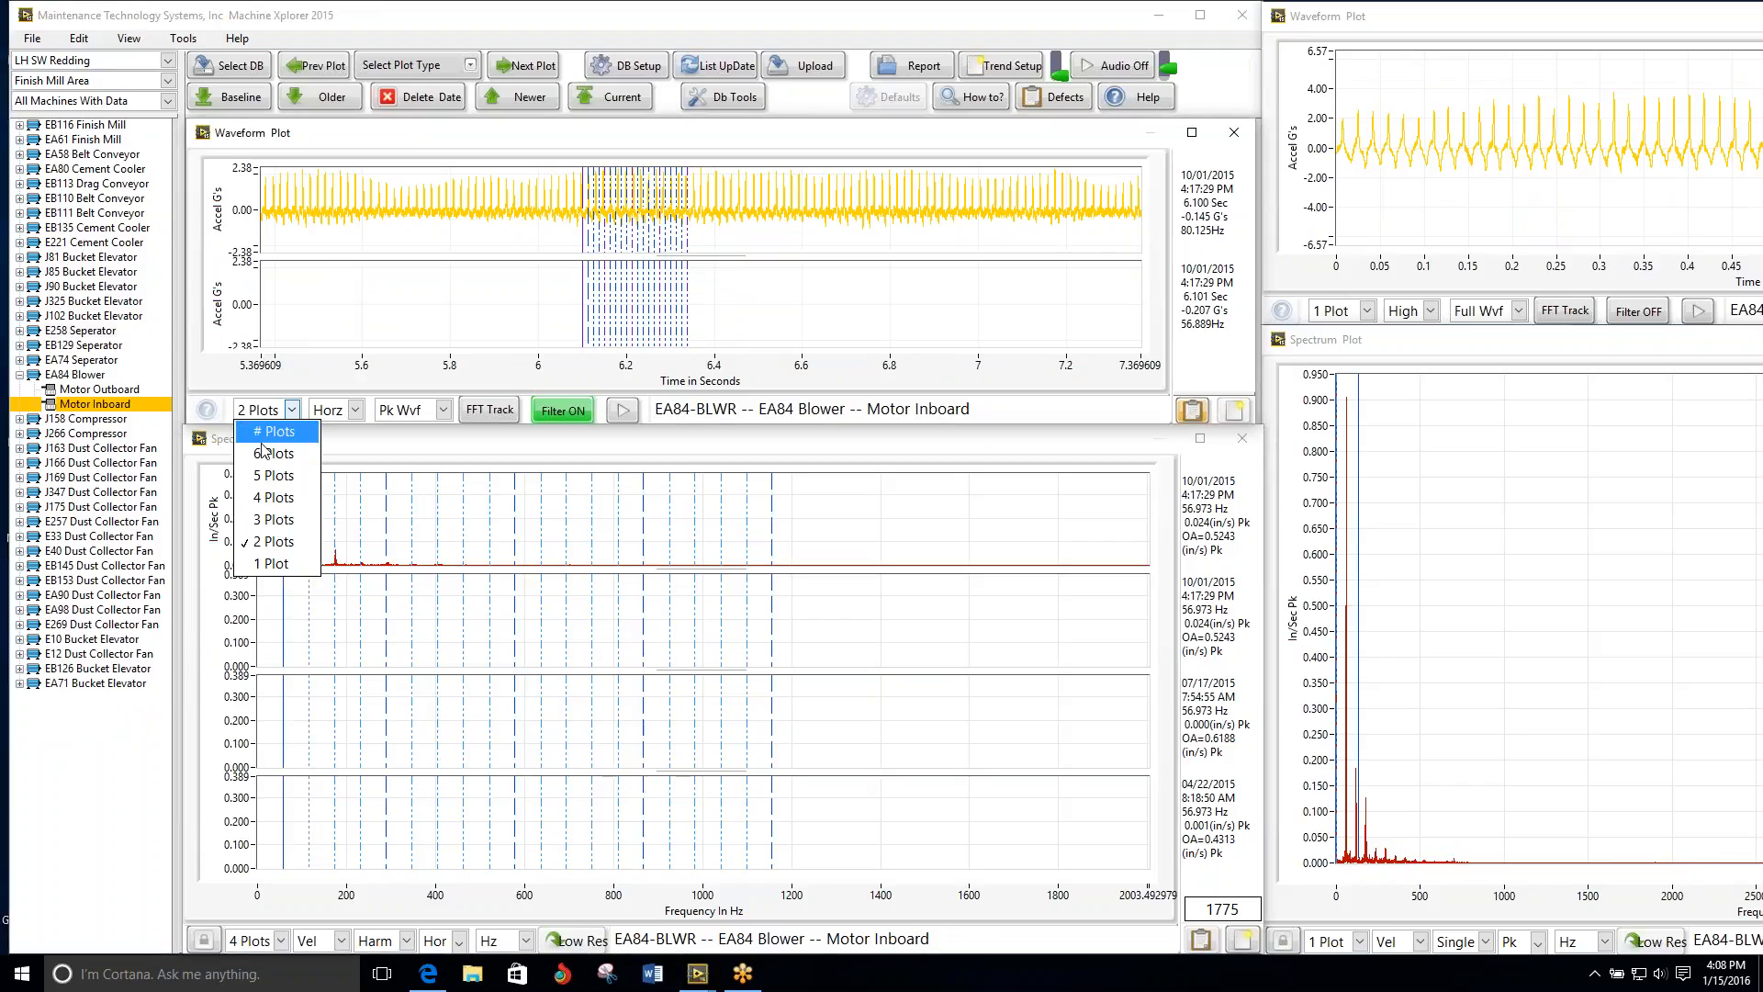
{"action": "left_click", "coordinate": [276, 563]}
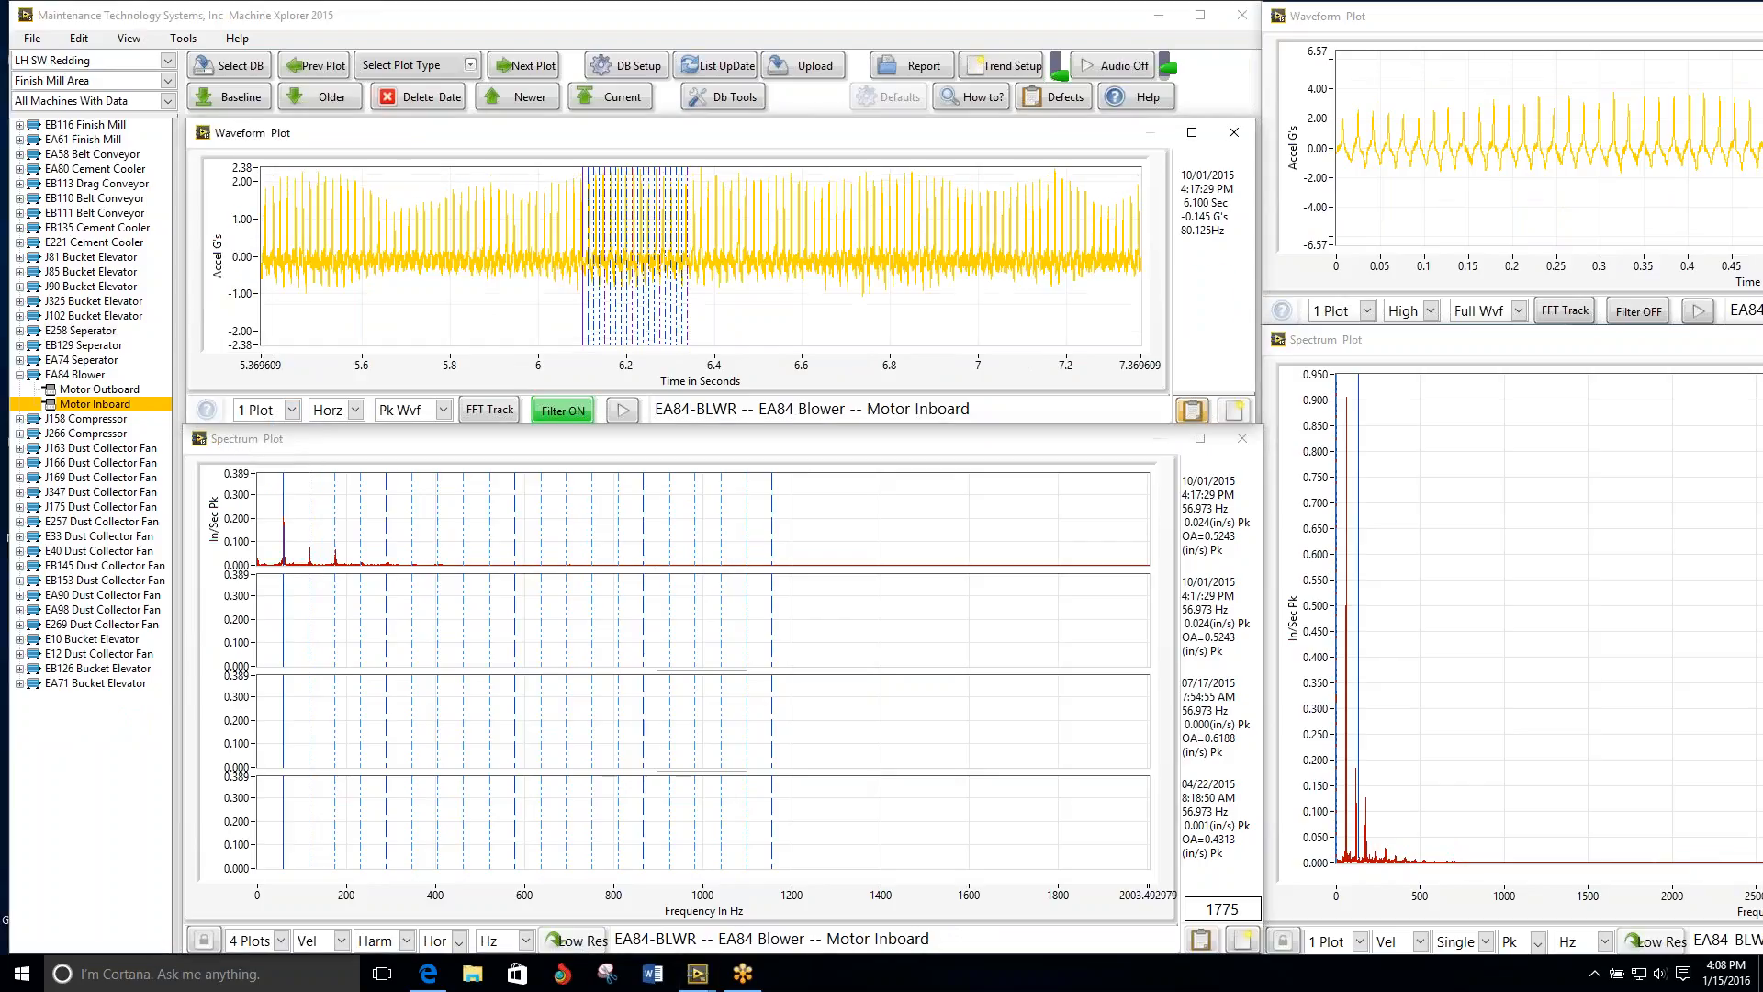
{"action": "left_click", "coordinate": [626, 417]}
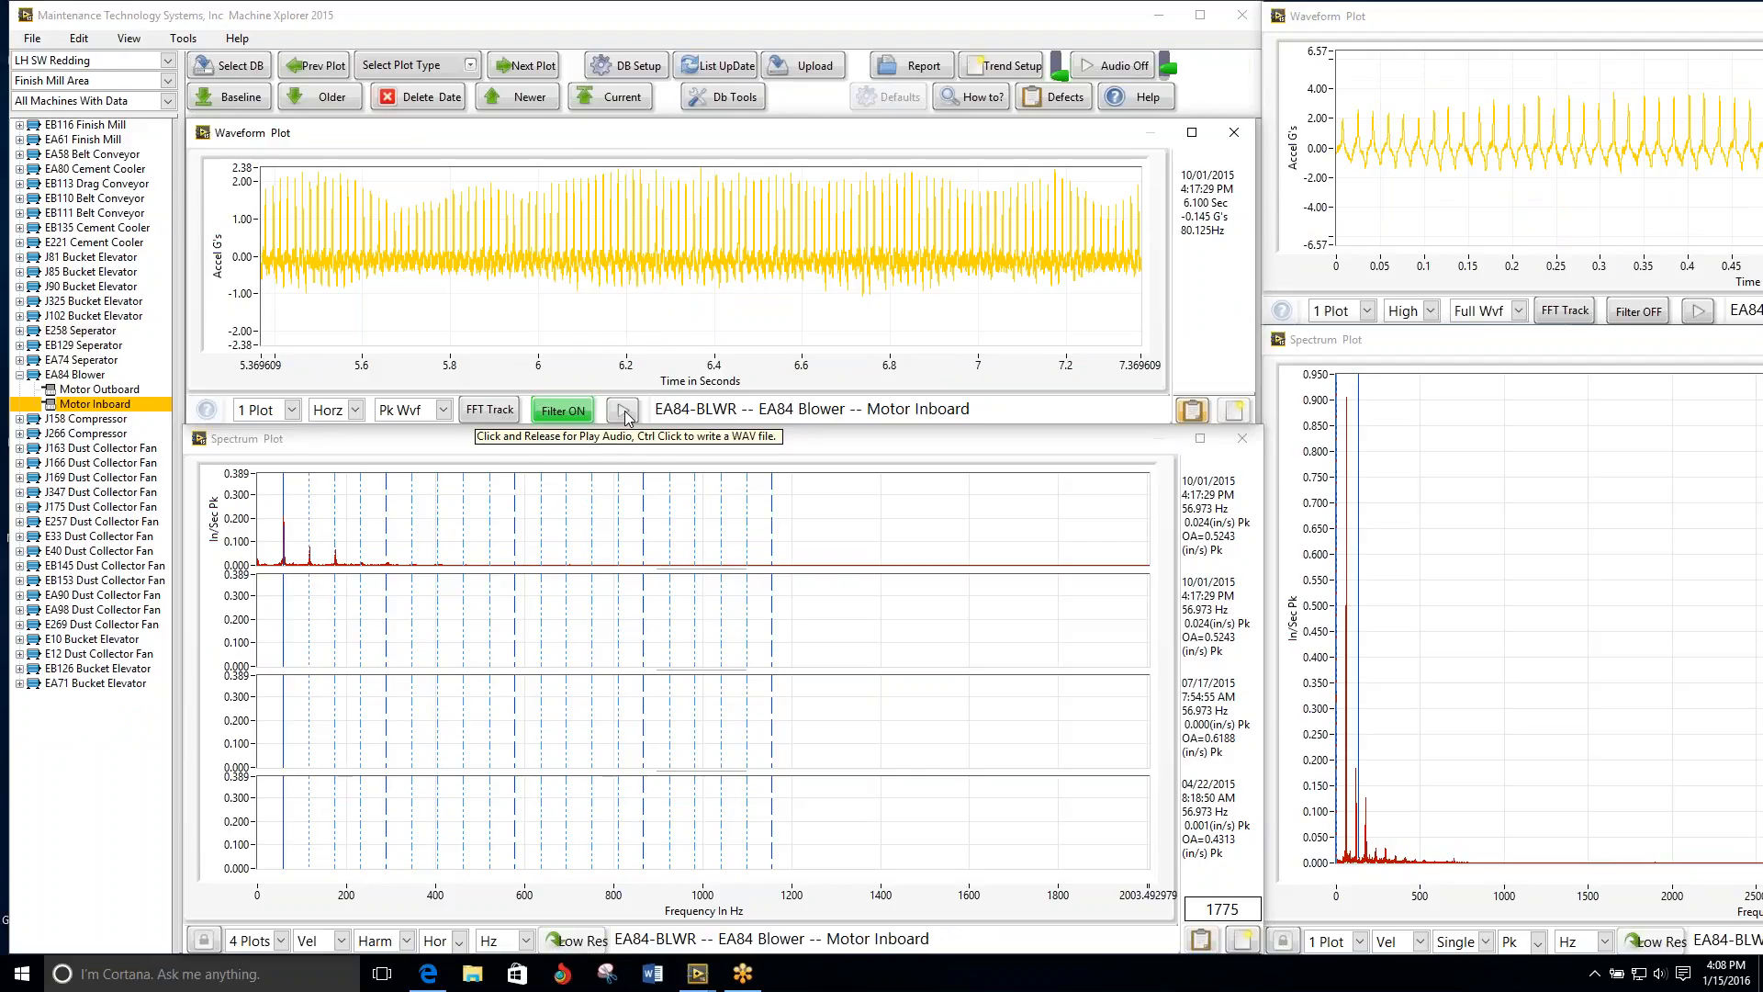
{"action": "left_click", "coordinate": [236, 941]}
{"action": "left_click", "coordinate": [248, 914]}
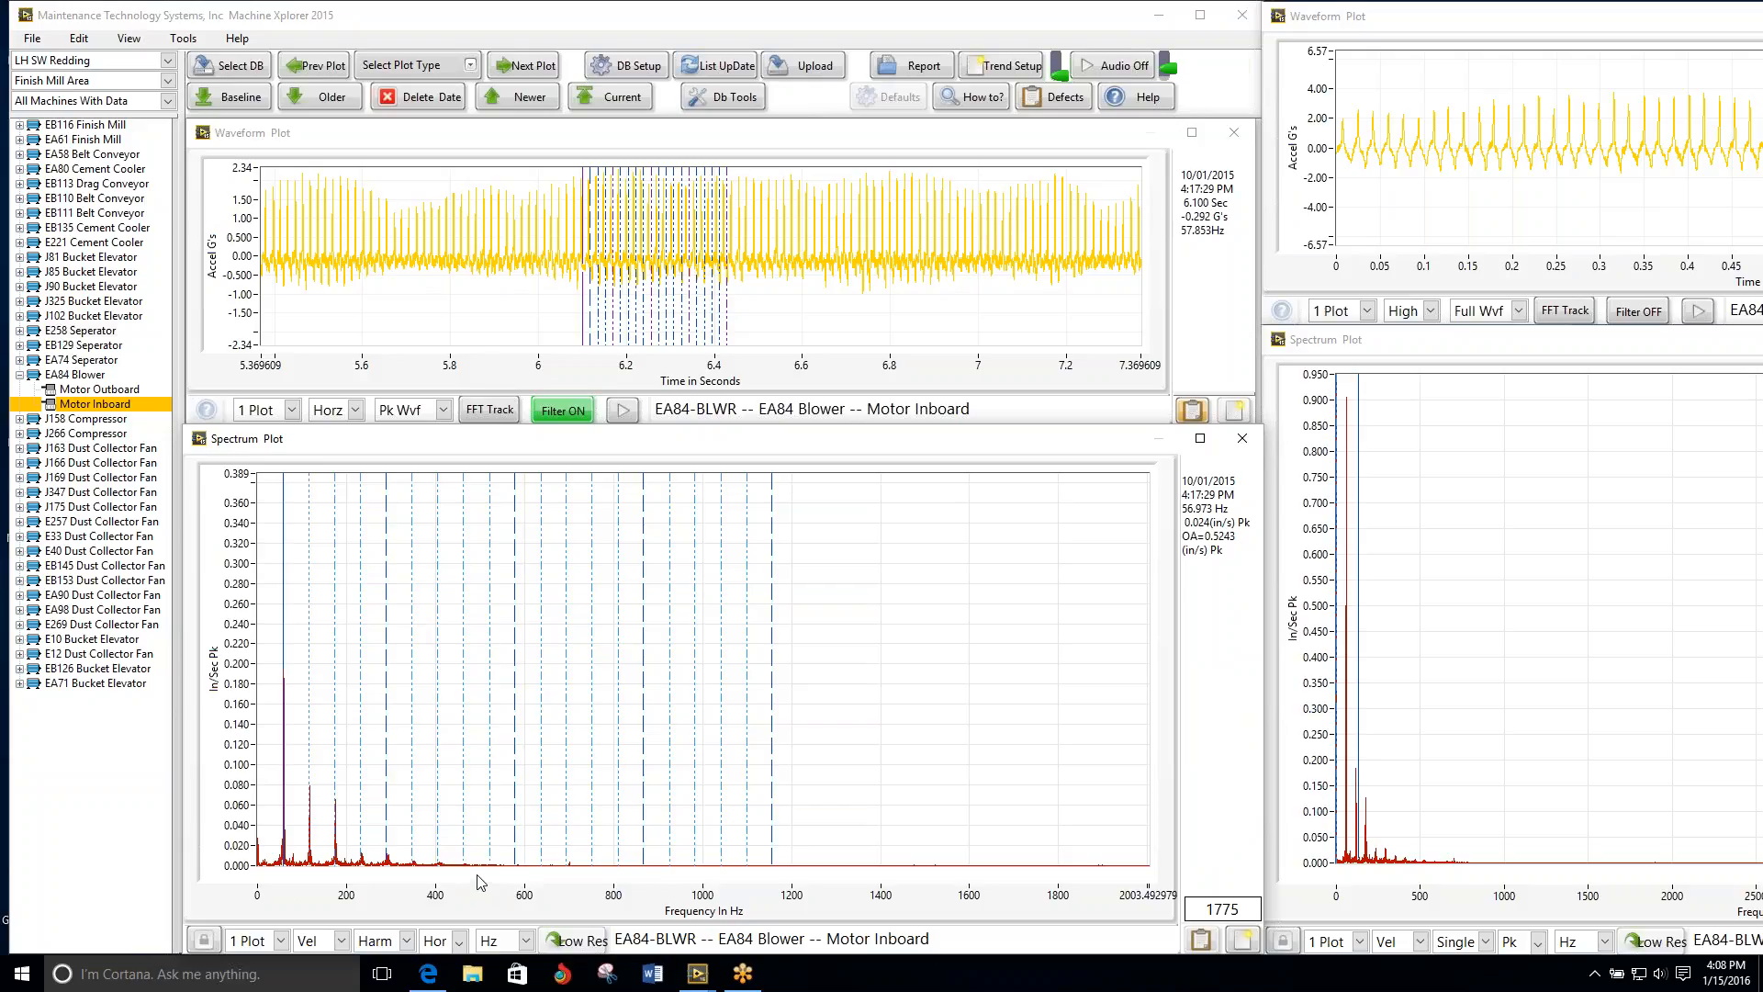
Step: Return the EA84 Blower's Motor Inboard to its current data and set the waveform display to 2 plots
{"action": "left_click", "coordinate": [615, 100]}
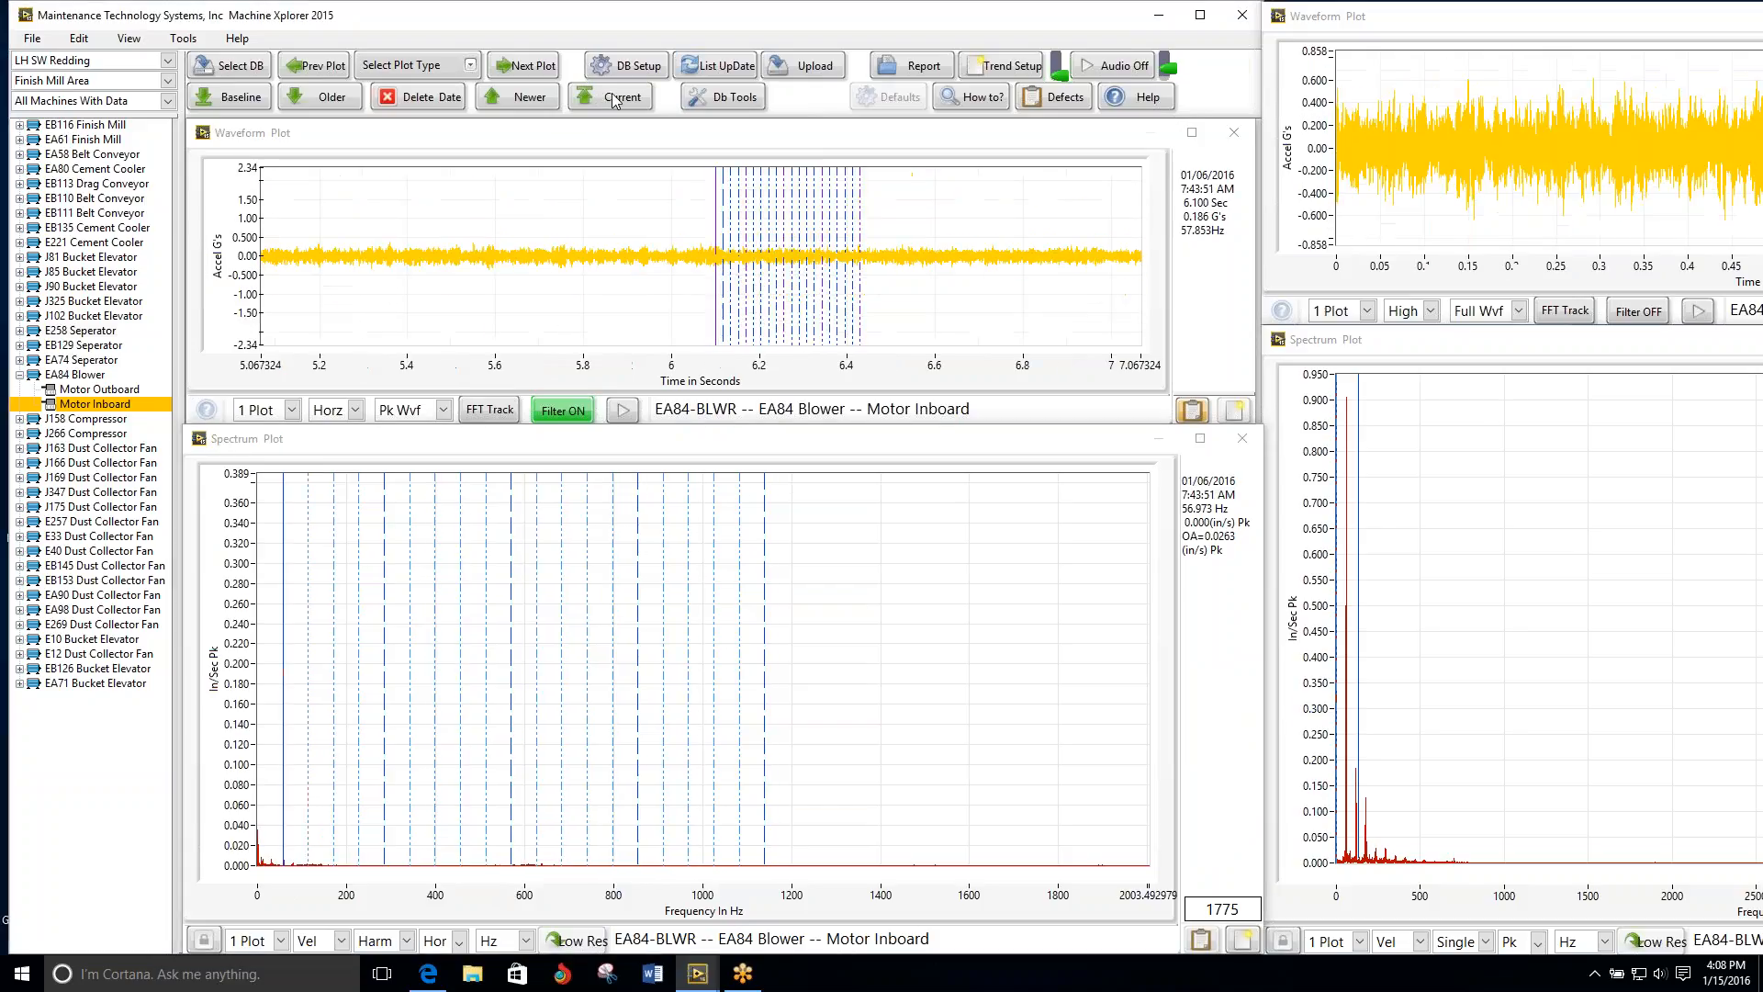
{"action": "left_click", "coordinate": [291, 412]}
{"action": "left_click", "coordinate": [282, 538]}
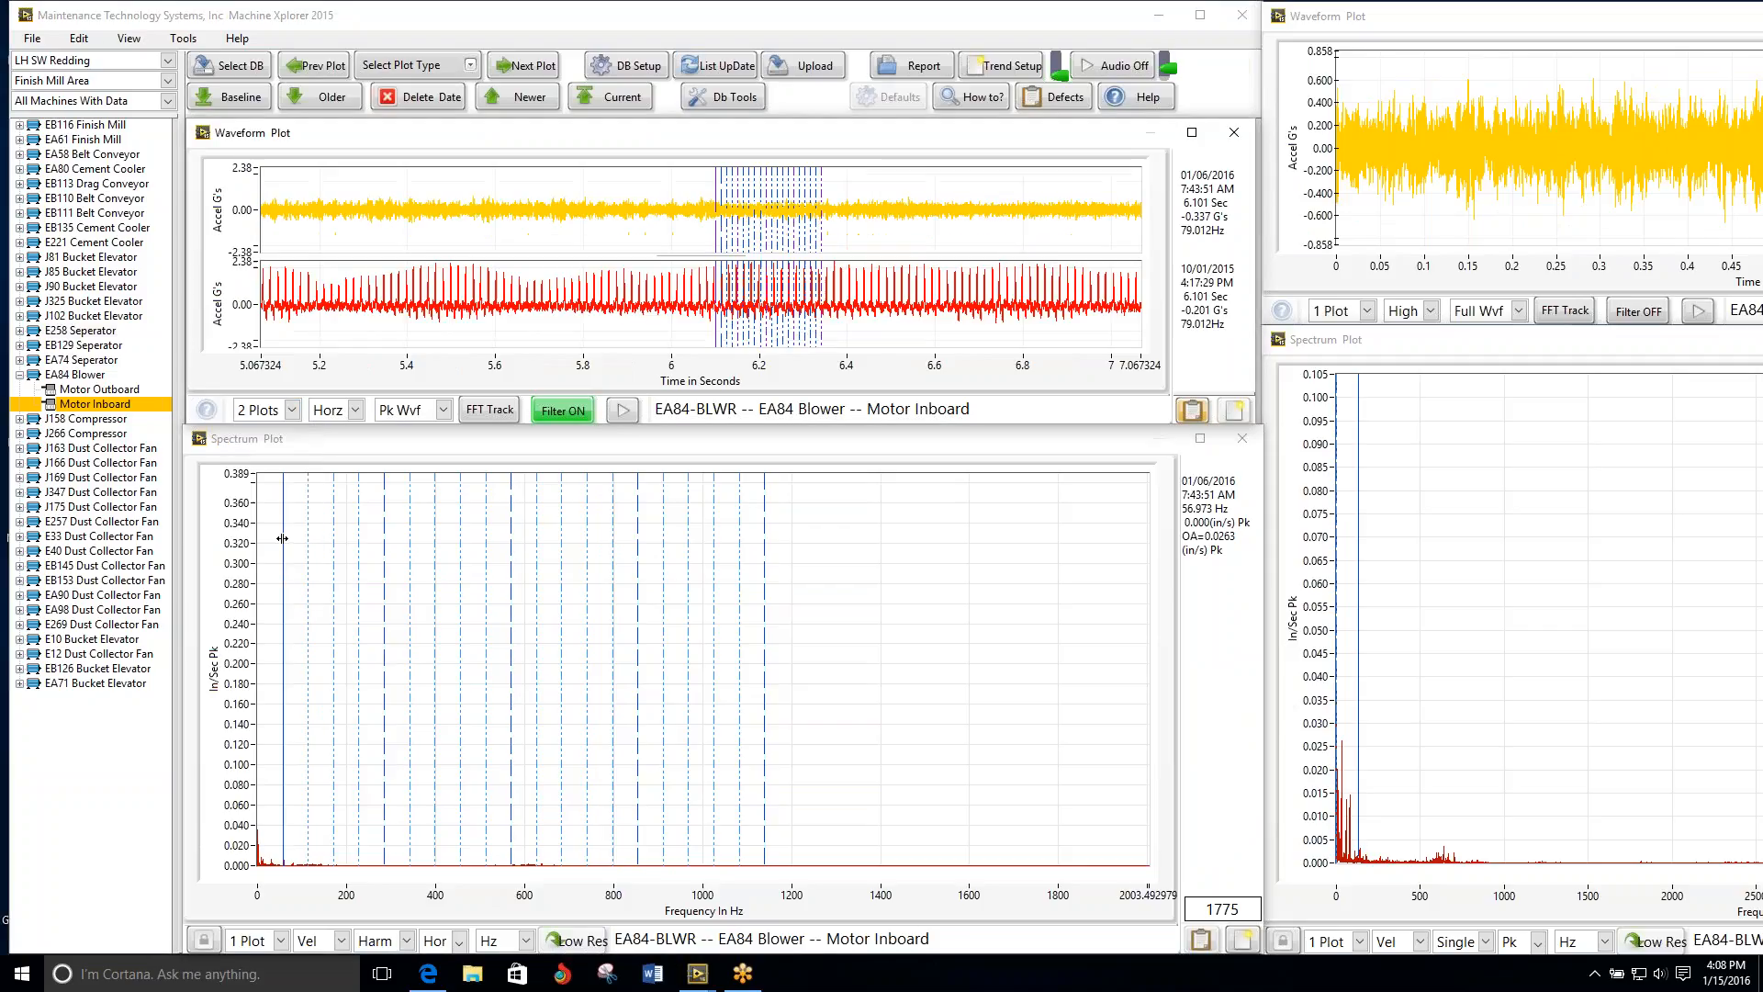
Step: Check the EA84 Blower's older Motor Inboard waveform in the Vert and Axial directions, then return to the current data
{"action": "left_click", "coordinate": [322, 101]}
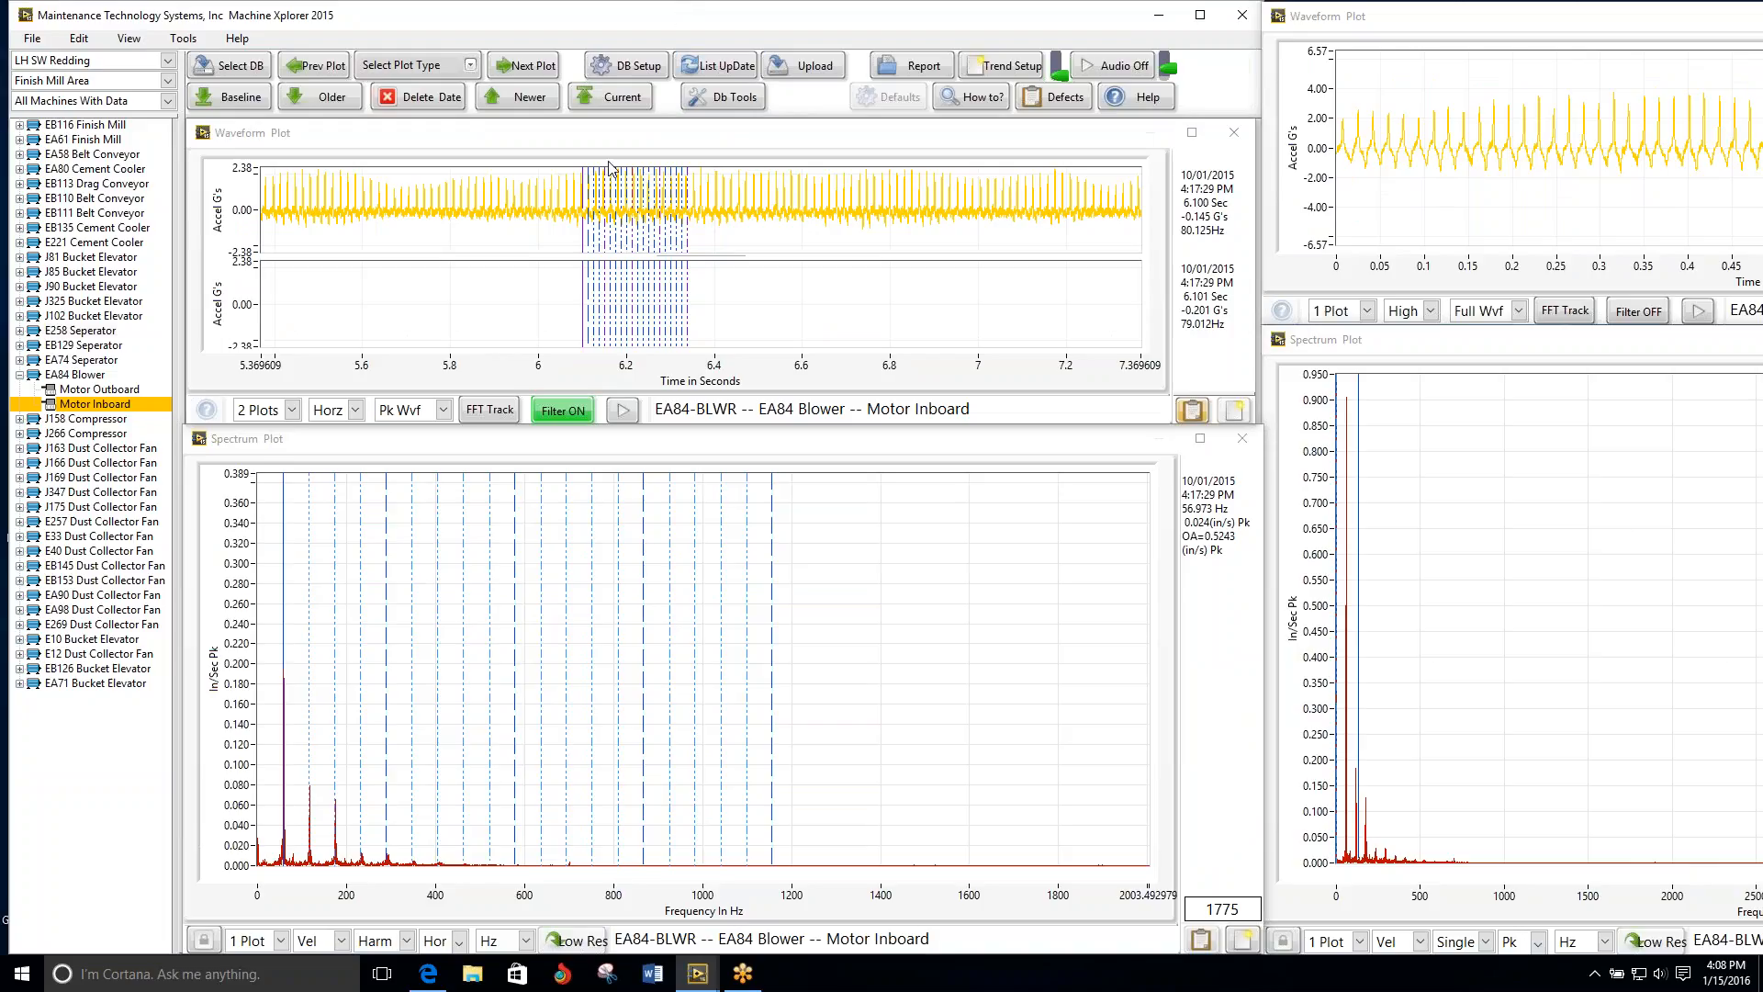
{"action": "left_click", "coordinate": [358, 410]}
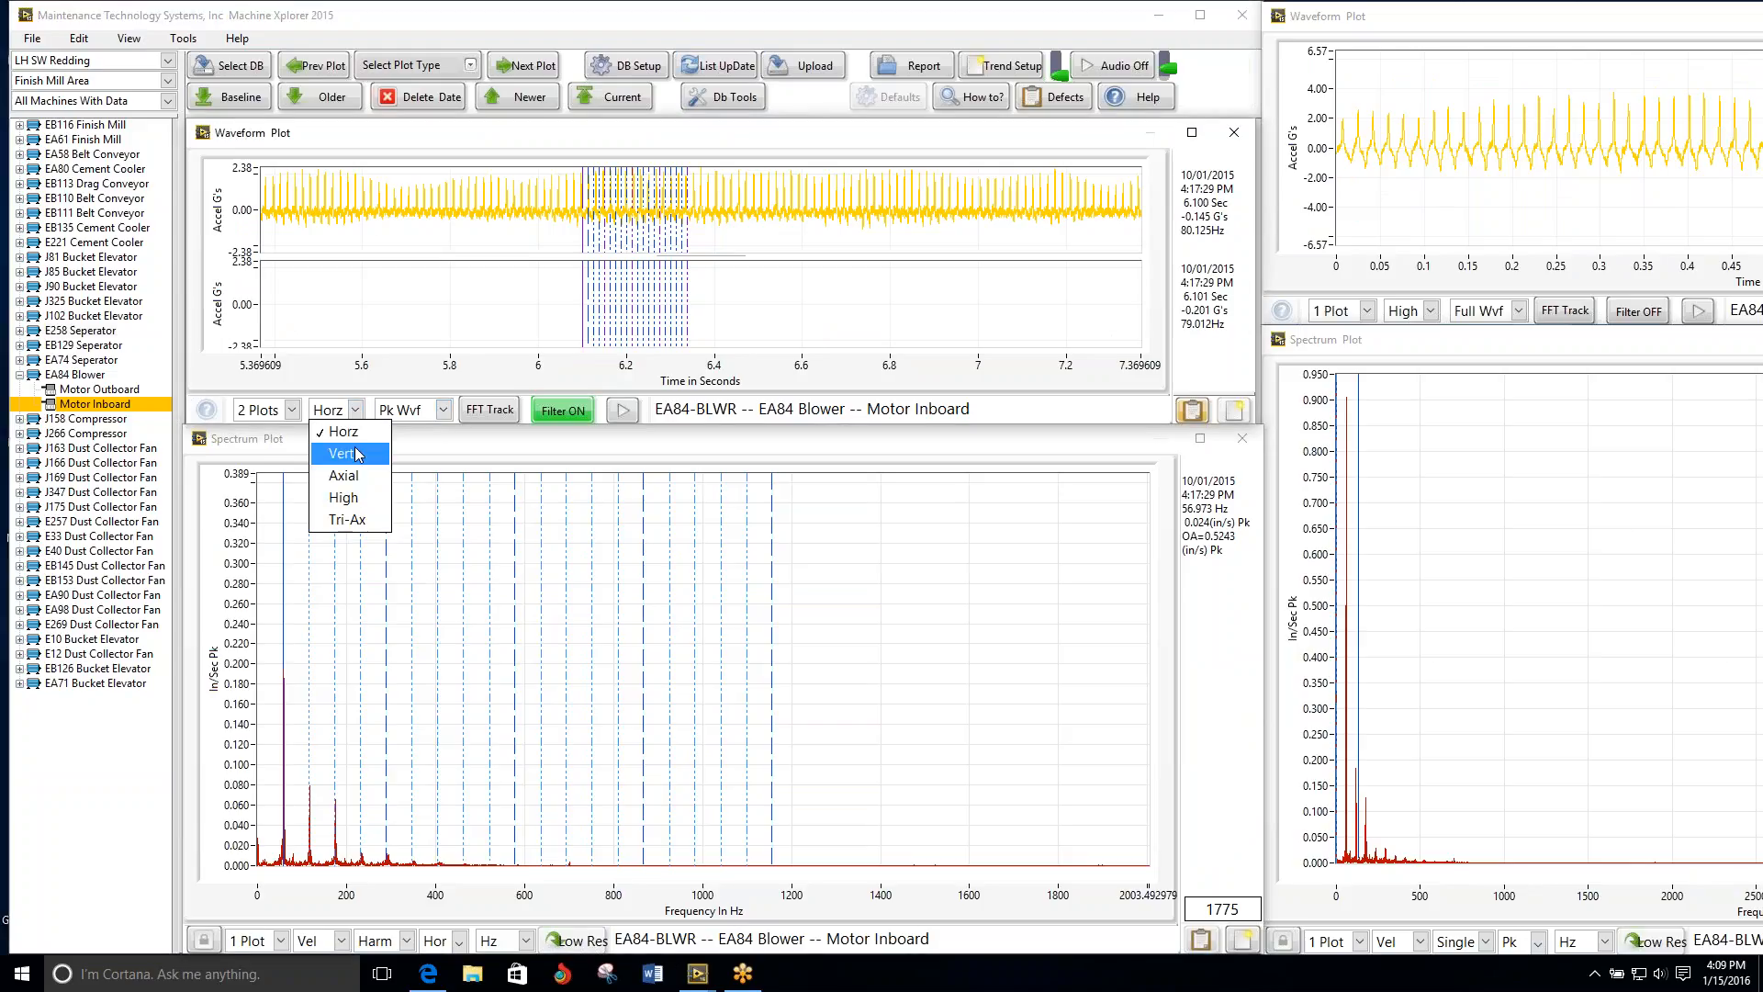
{"action": "left_click", "coordinate": [357, 455]}
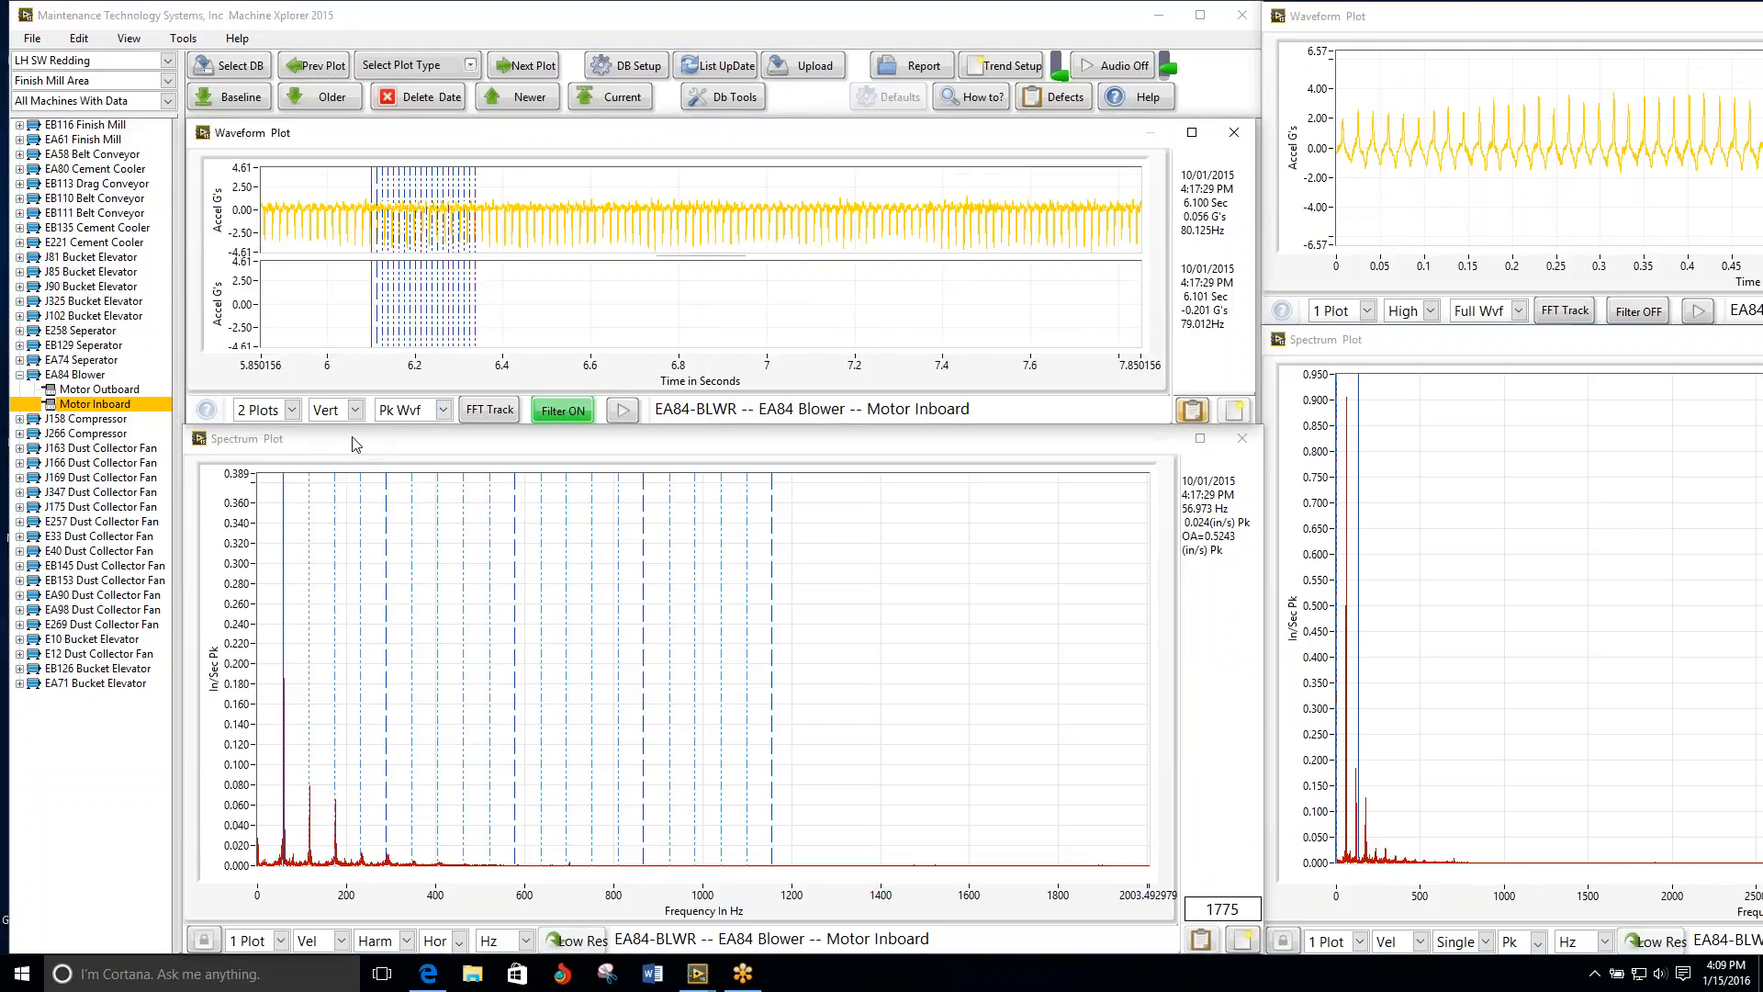
{"action": "left_click", "coordinate": [354, 410]}
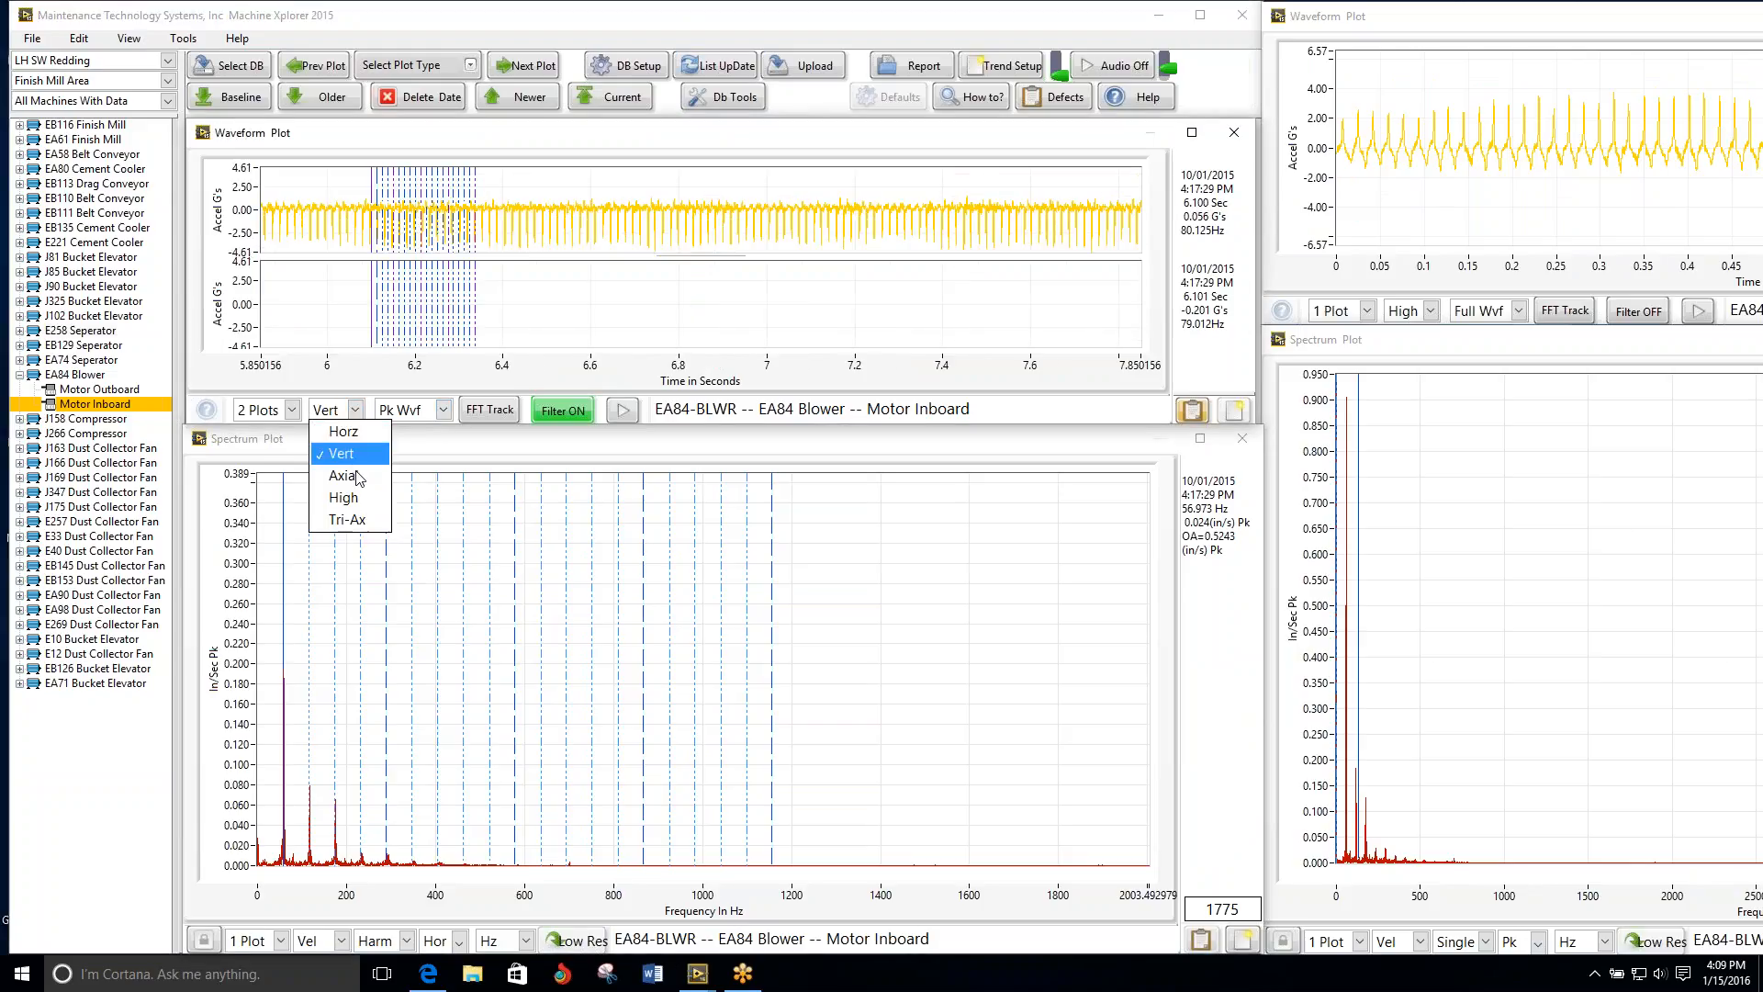
{"action": "left_click", "coordinate": [358, 484]}
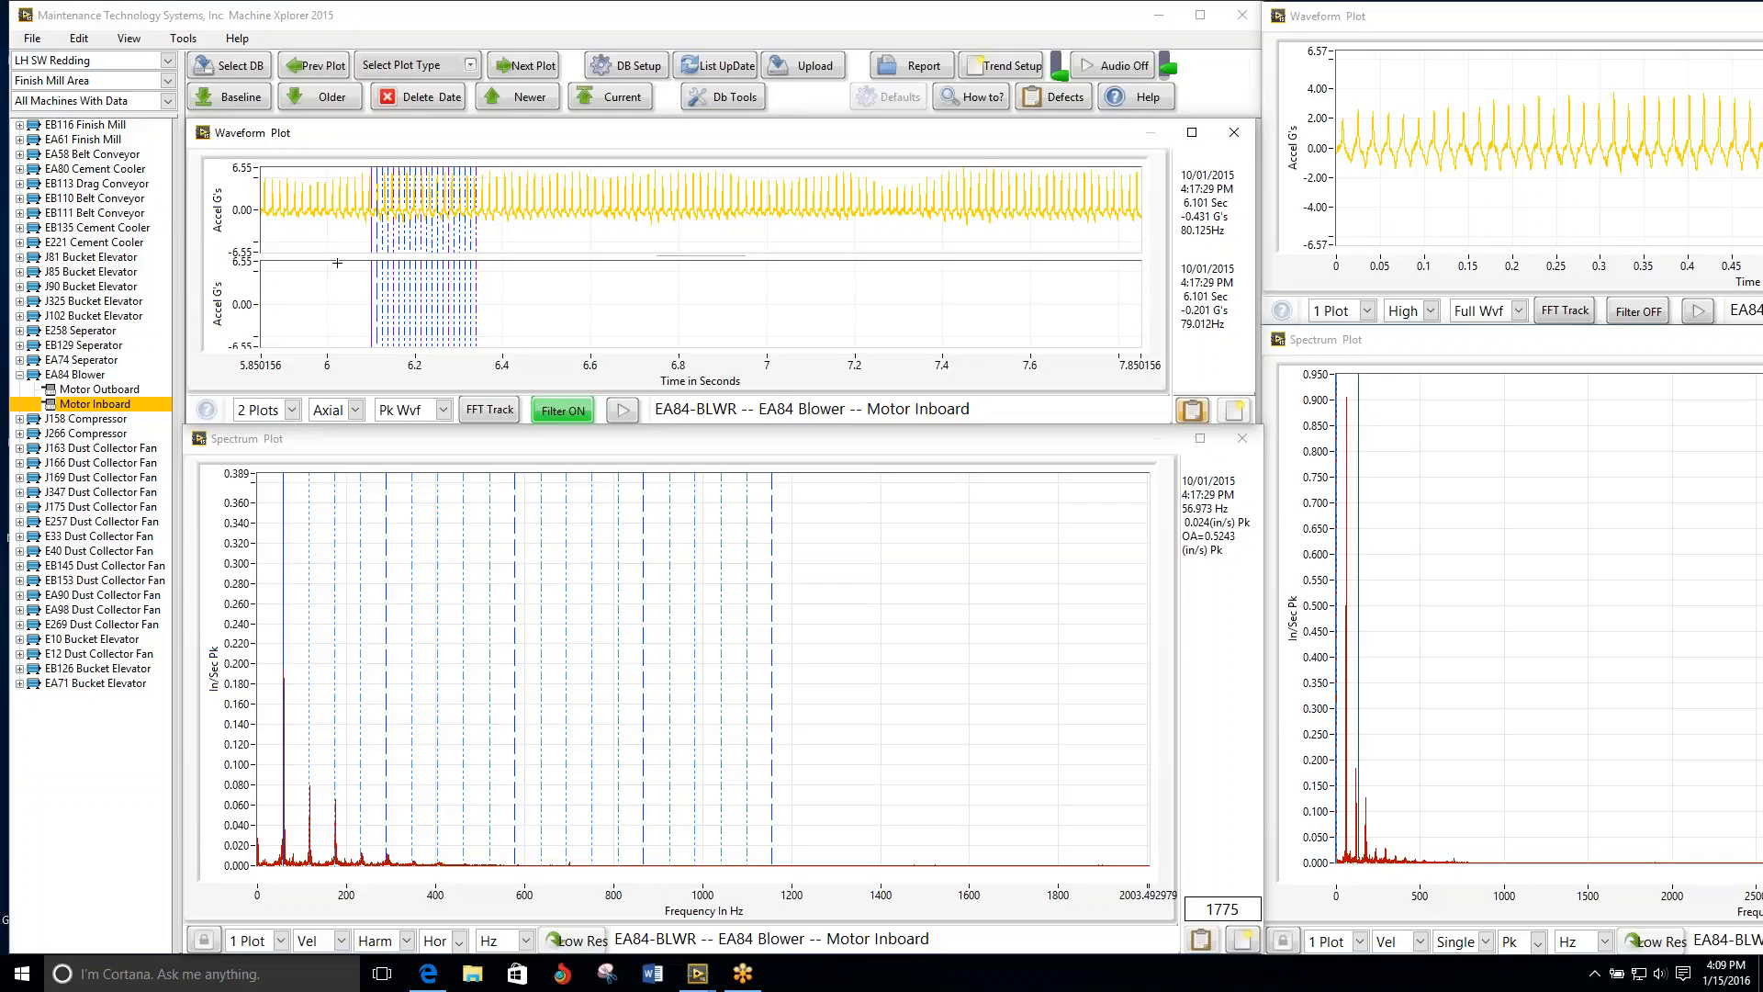
{"action": "left_click", "coordinate": [592, 101]}
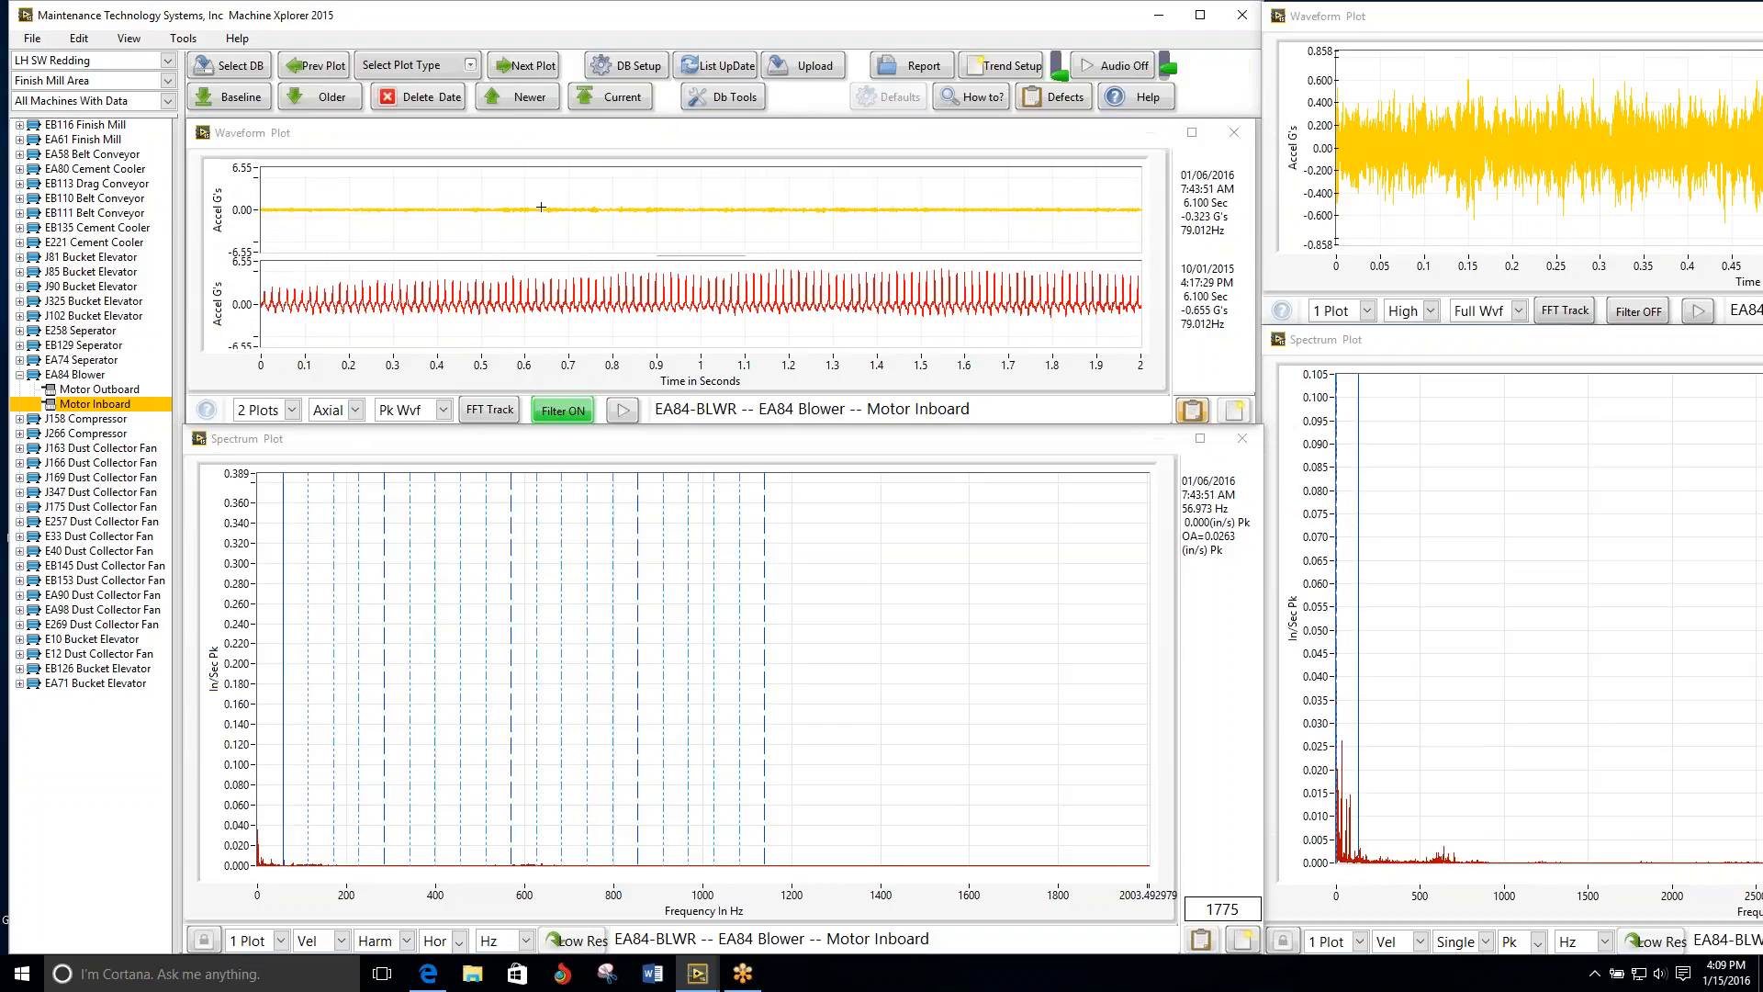
Step: Review the J158 Compressor's motor plots, comparing the Motor Inboard waveform in Horz and Vert and leaving it on Horz
{"action": "left_click", "coordinate": [530, 70]}
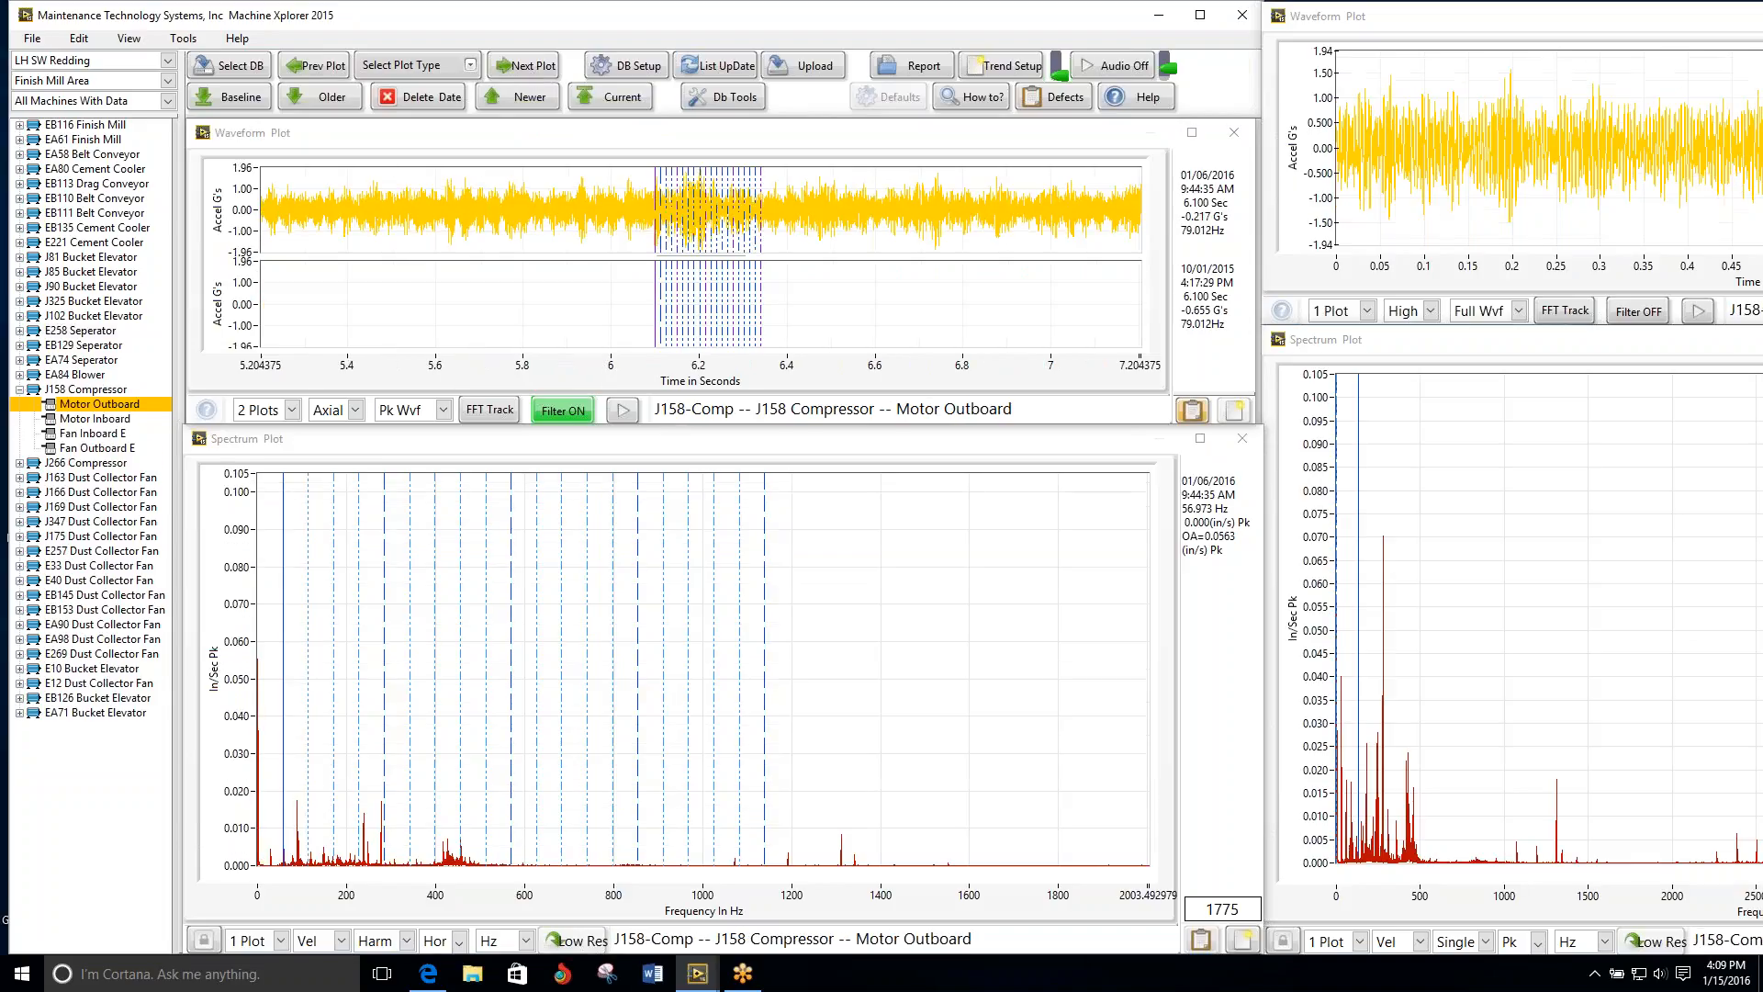
{"action": "left_click", "coordinate": [531, 71]}
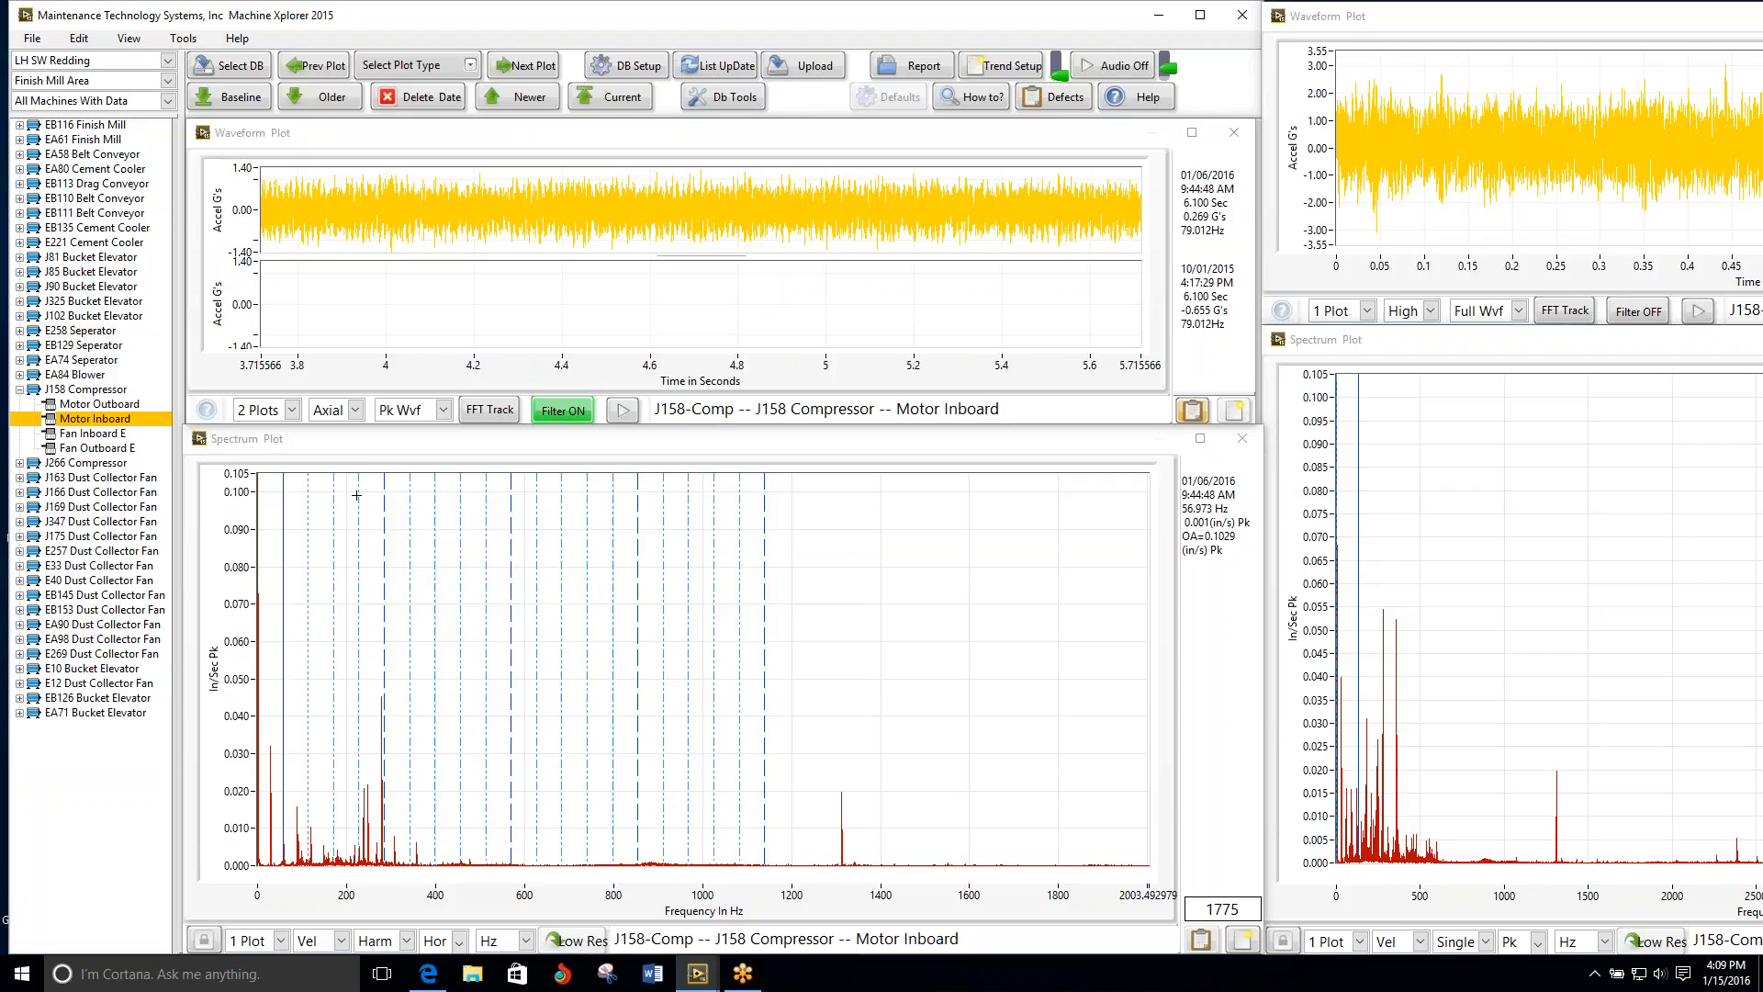
{"action": "left_click", "coordinate": [354, 410]}
{"action": "left_click", "coordinate": [356, 437]}
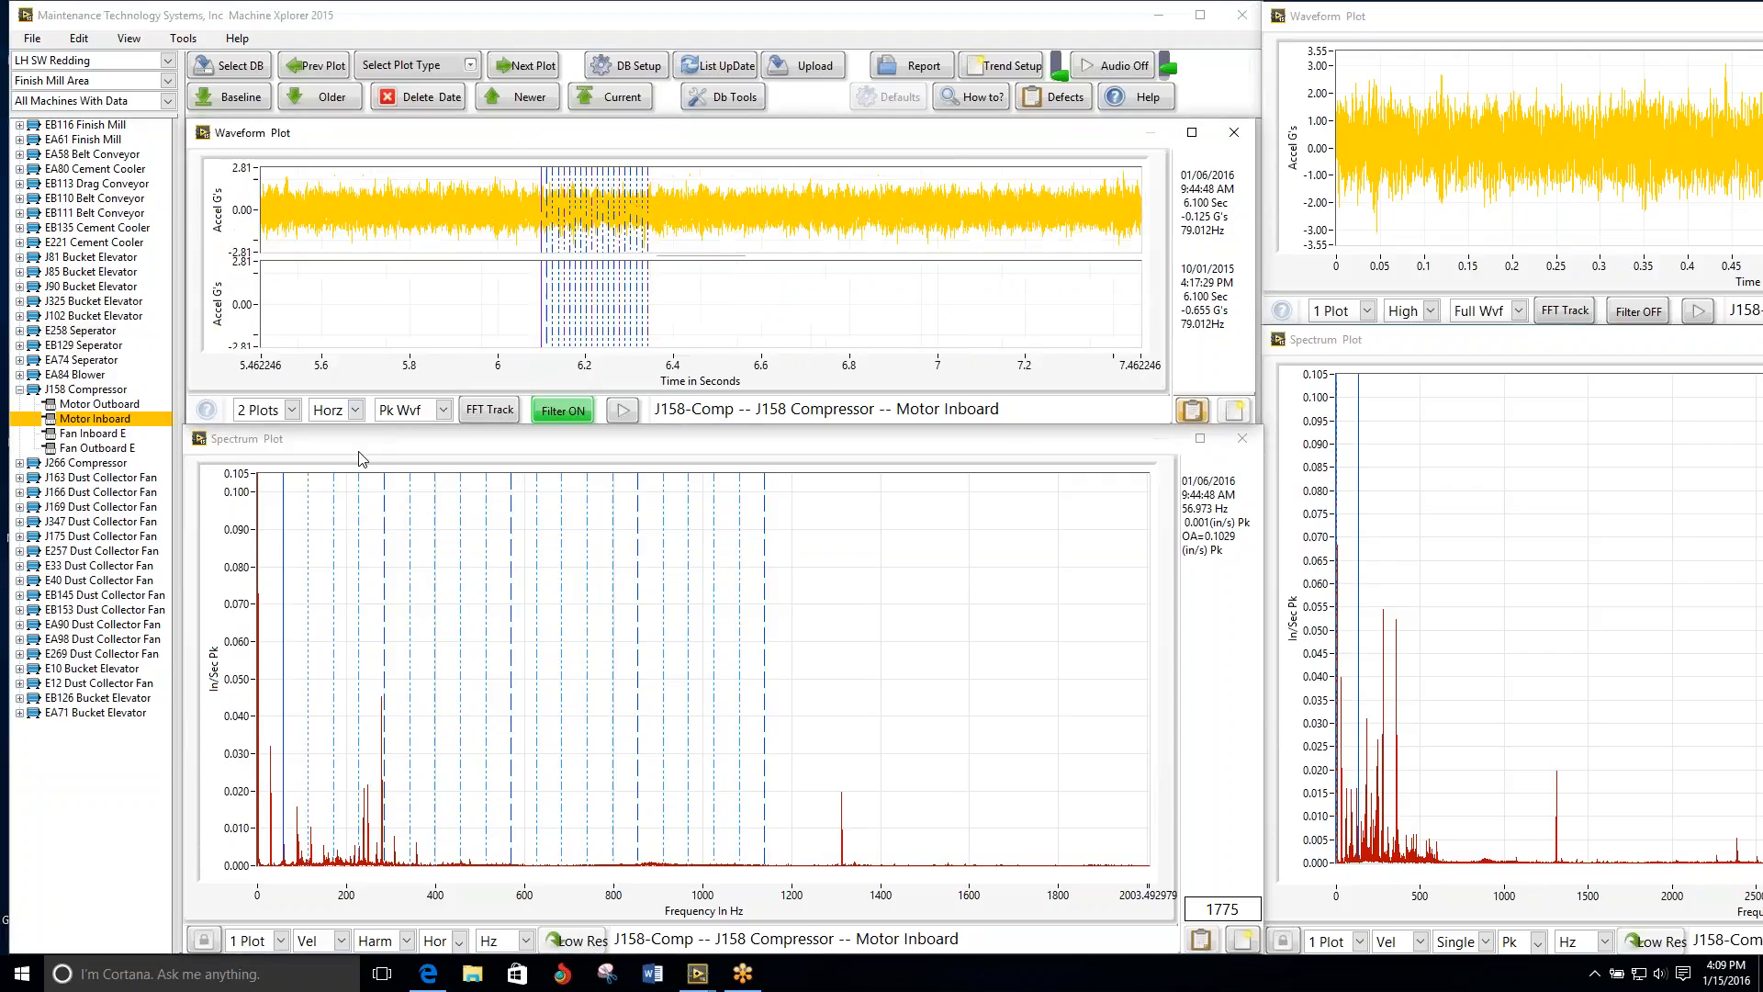
{"action": "left_click", "coordinate": [356, 409]}
{"action": "left_click", "coordinate": [356, 452]}
{"action": "left_click", "coordinate": [355, 410]}
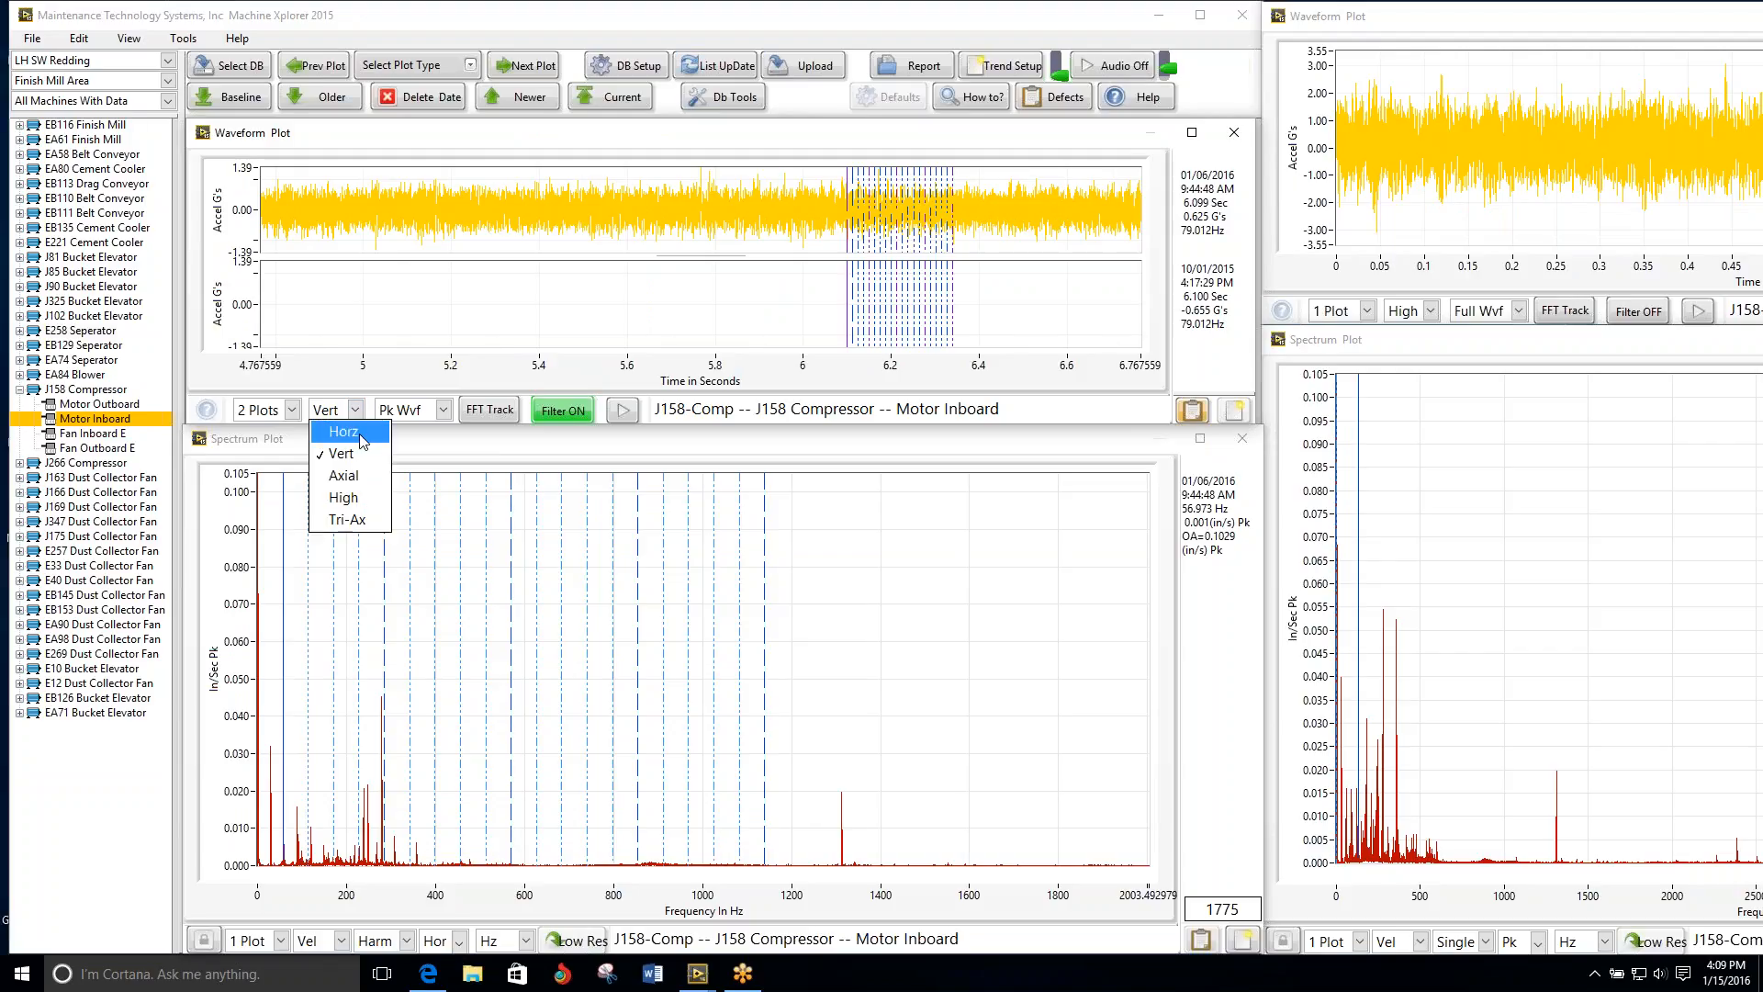
{"action": "left_click", "coordinate": [355, 437]}
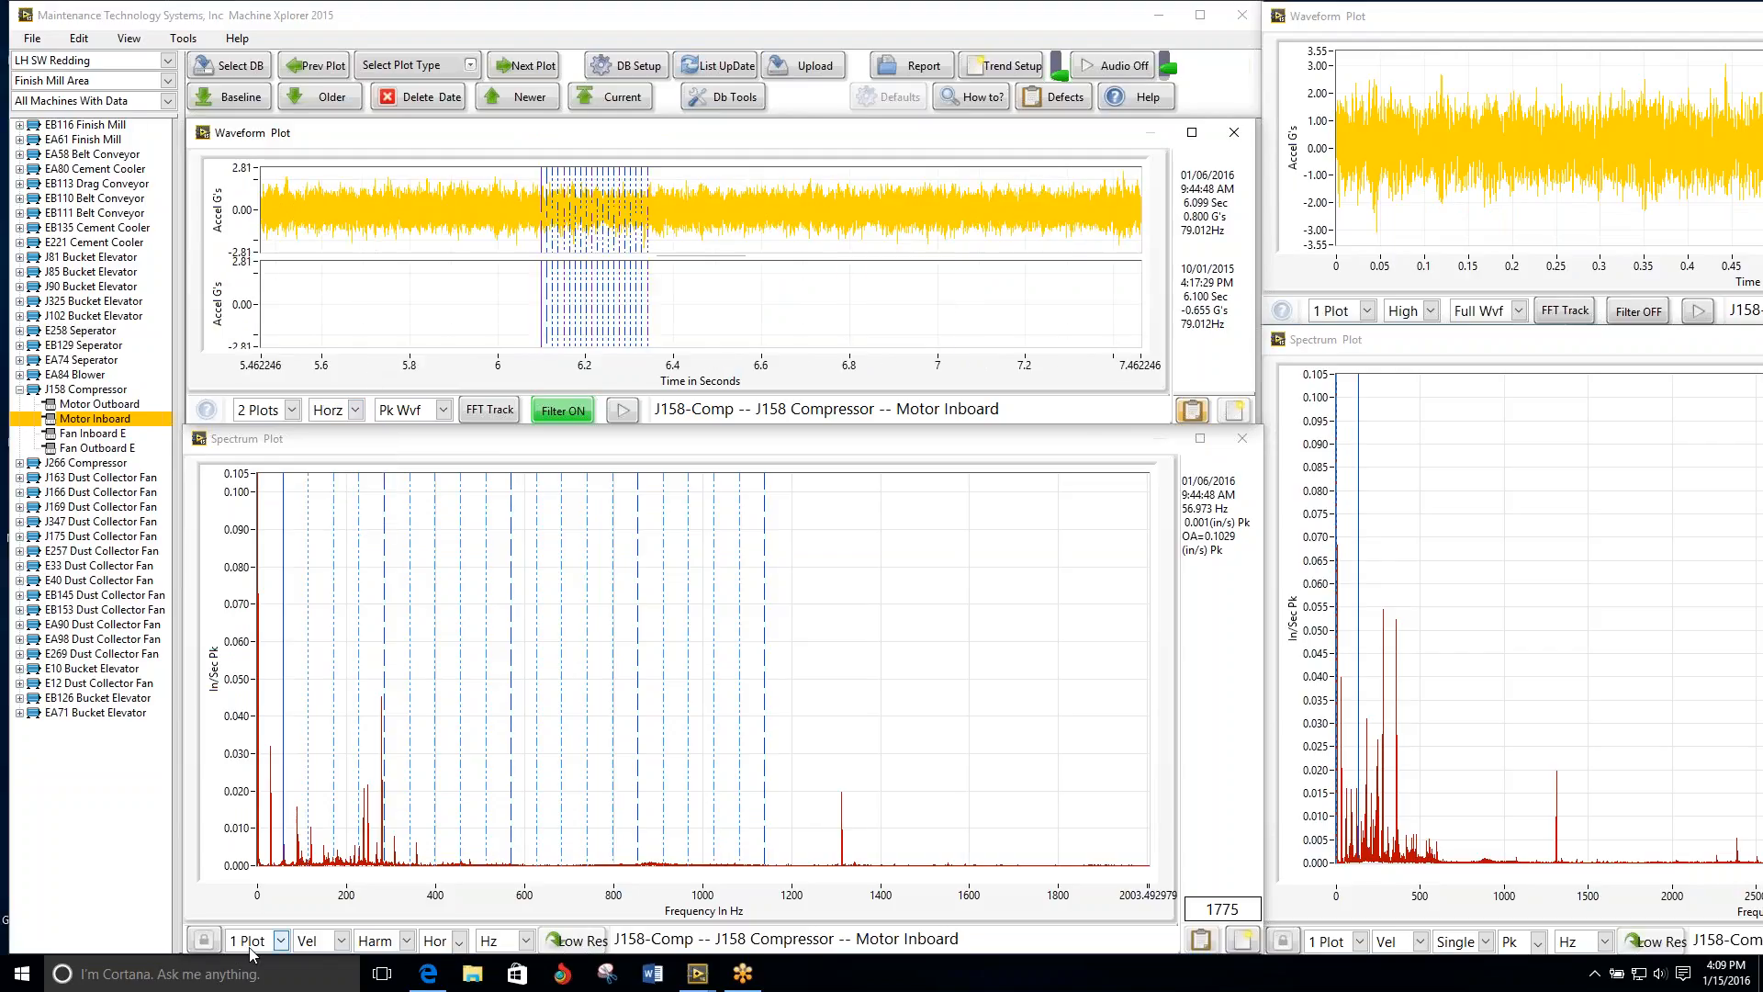
Step: Set the spectrum display to 3 plots and review the J158 Compressor's Fan Inboard E and Fan Outboard E
{"action": "left_click", "coordinate": [281, 940]}
{"action": "left_click", "coordinate": [266, 868]}
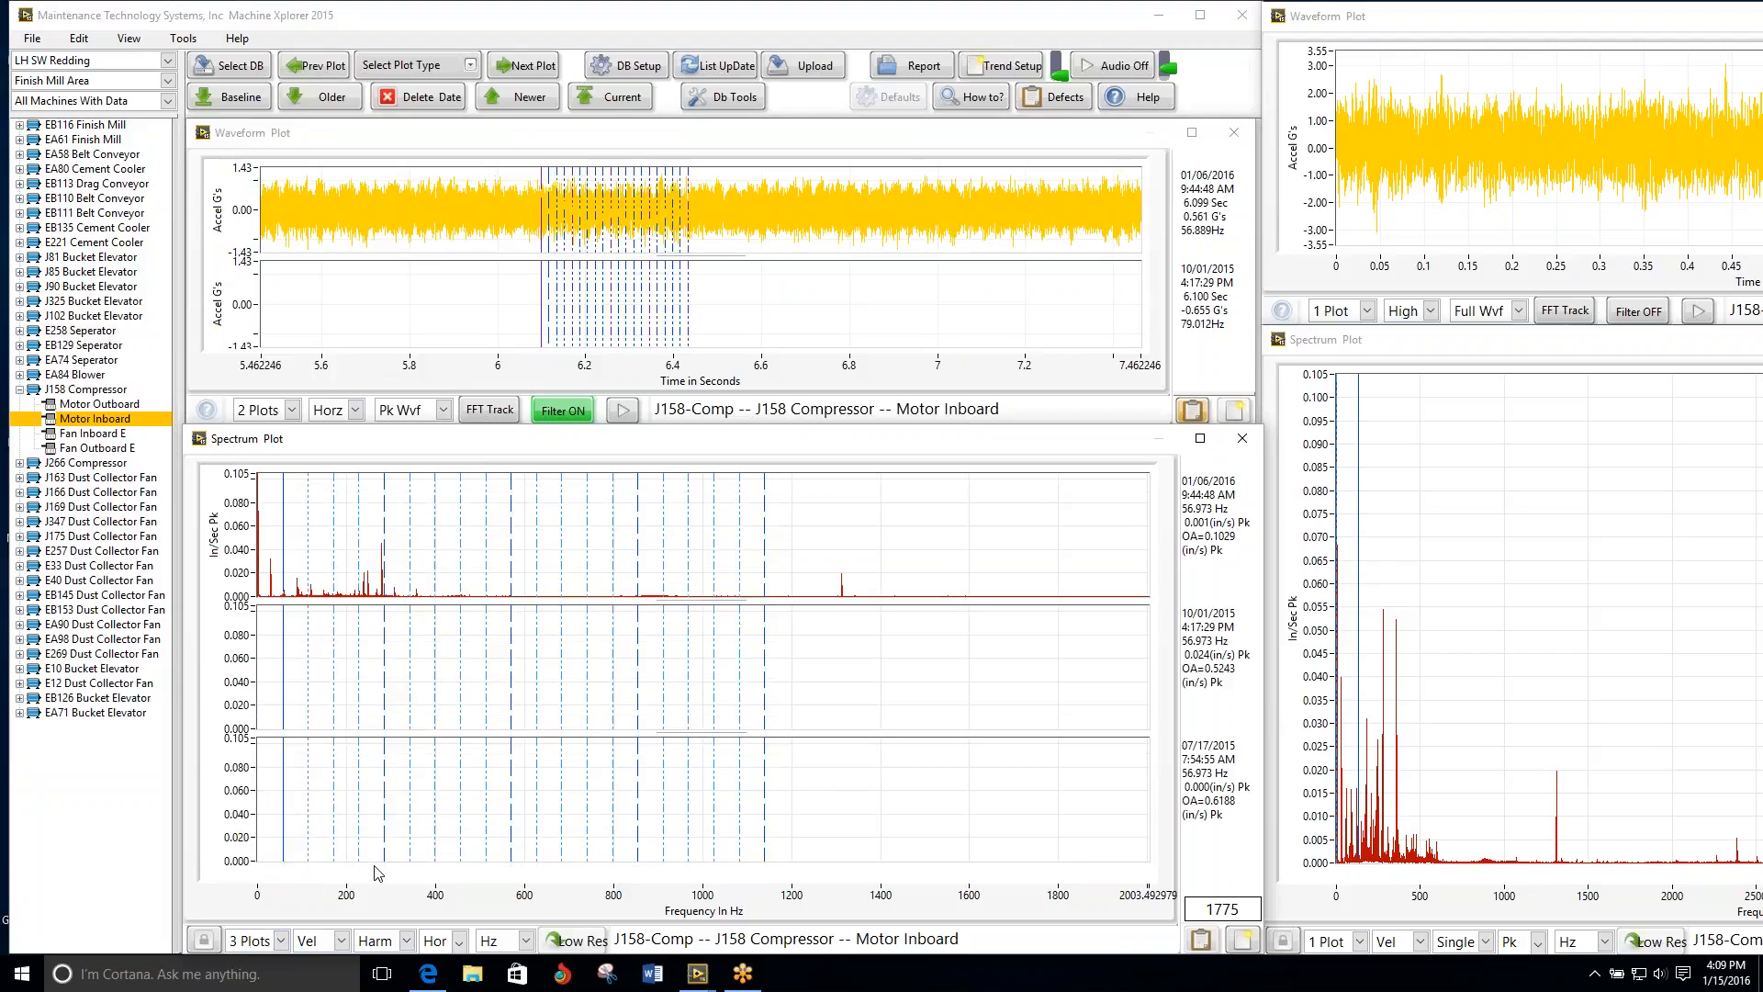
{"action": "left_click", "coordinate": [530, 68]}
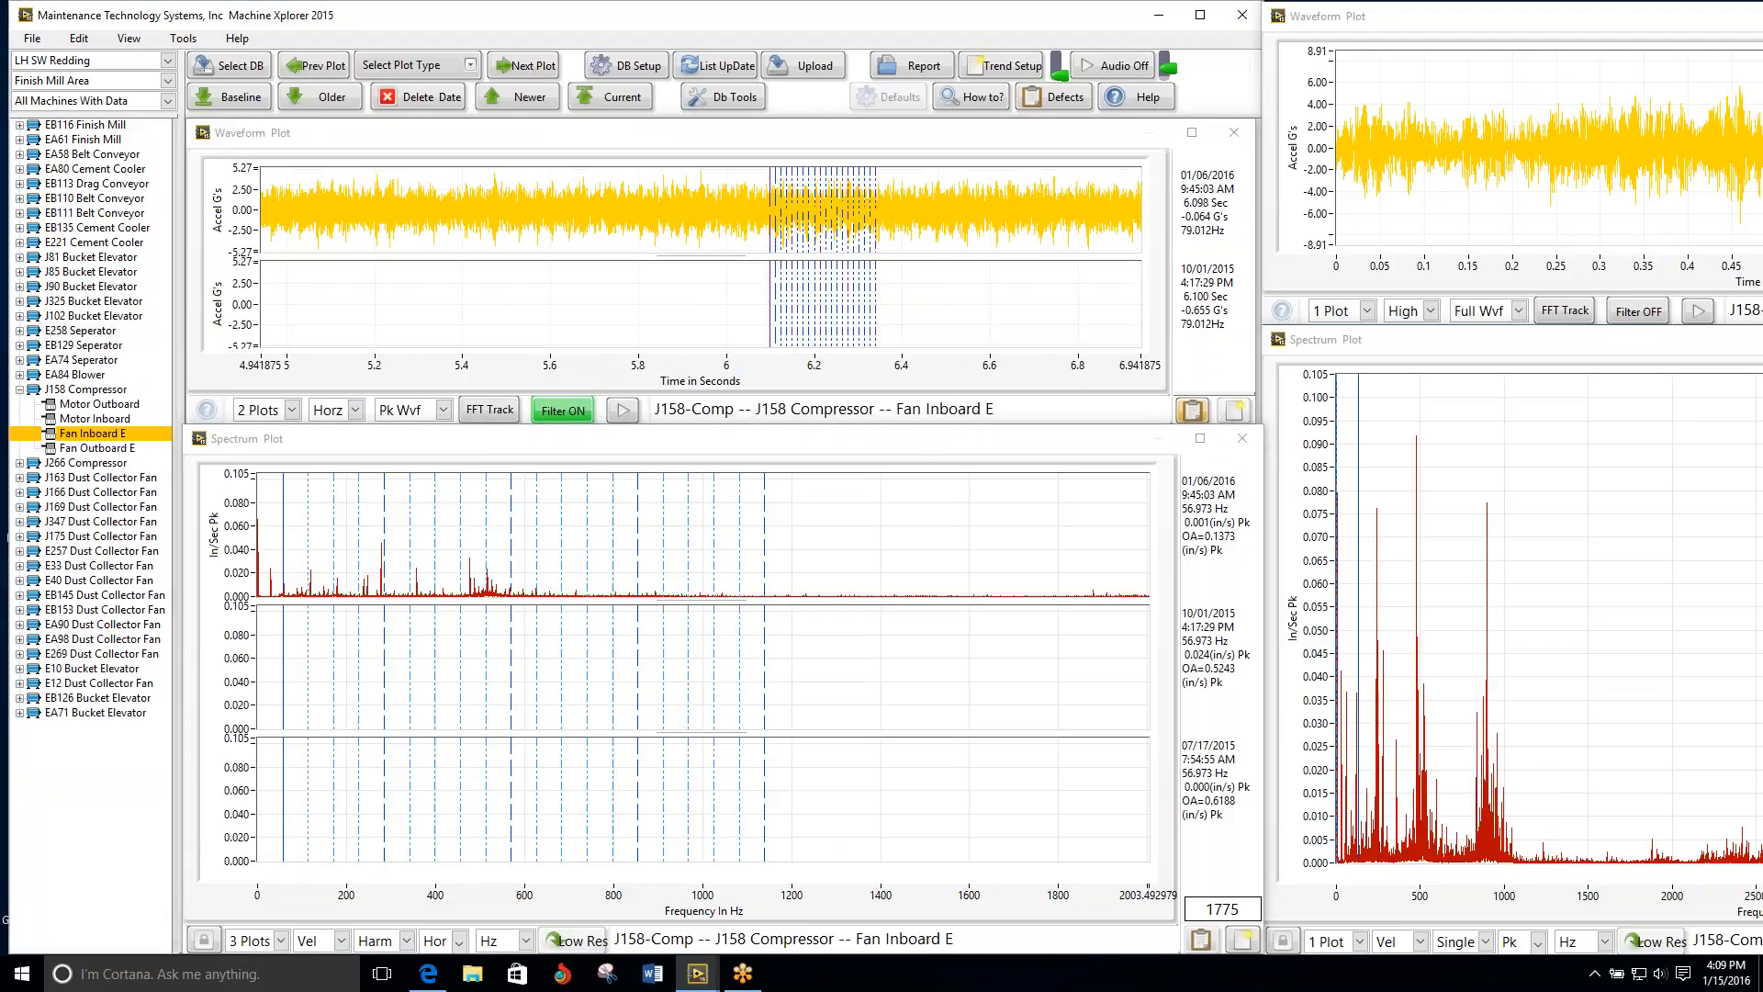
{"action": "left_click", "coordinate": [530, 66]}
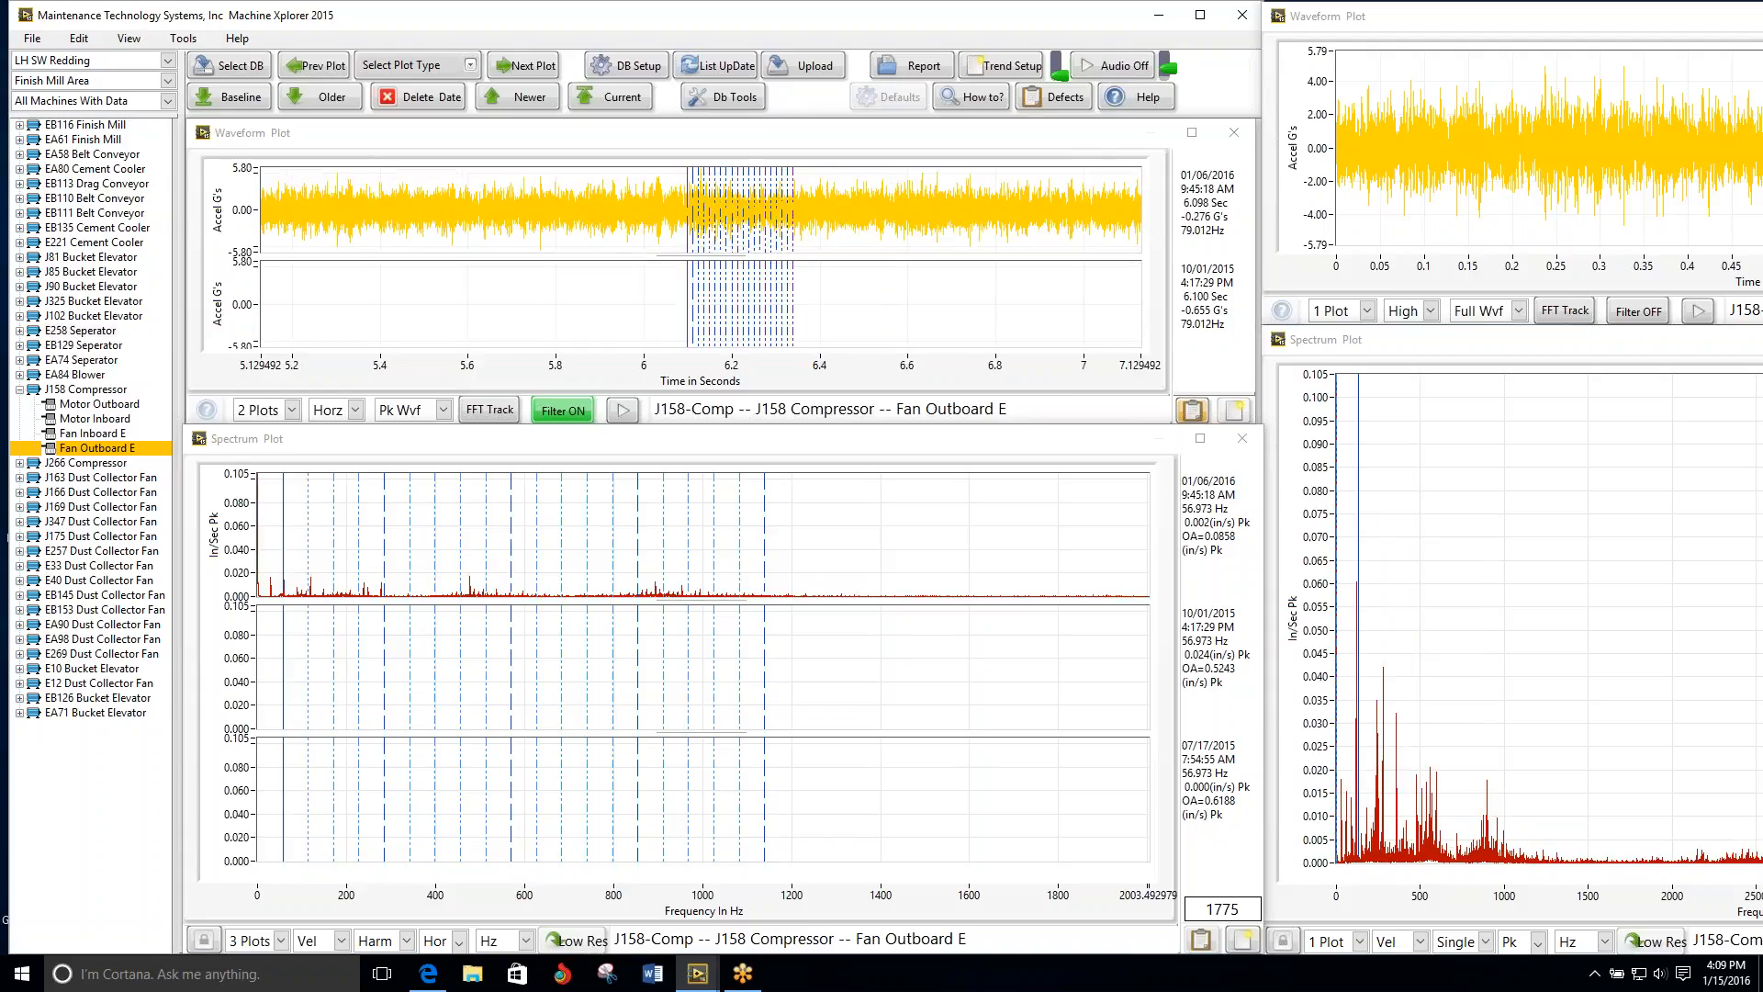
Step: Review the J266 Compressor's vibration plots from Motor Outboard through Motor Inboard, Fan Inboard E and Fan Outboard E
{"action": "left_click", "coordinate": [529, 66]}
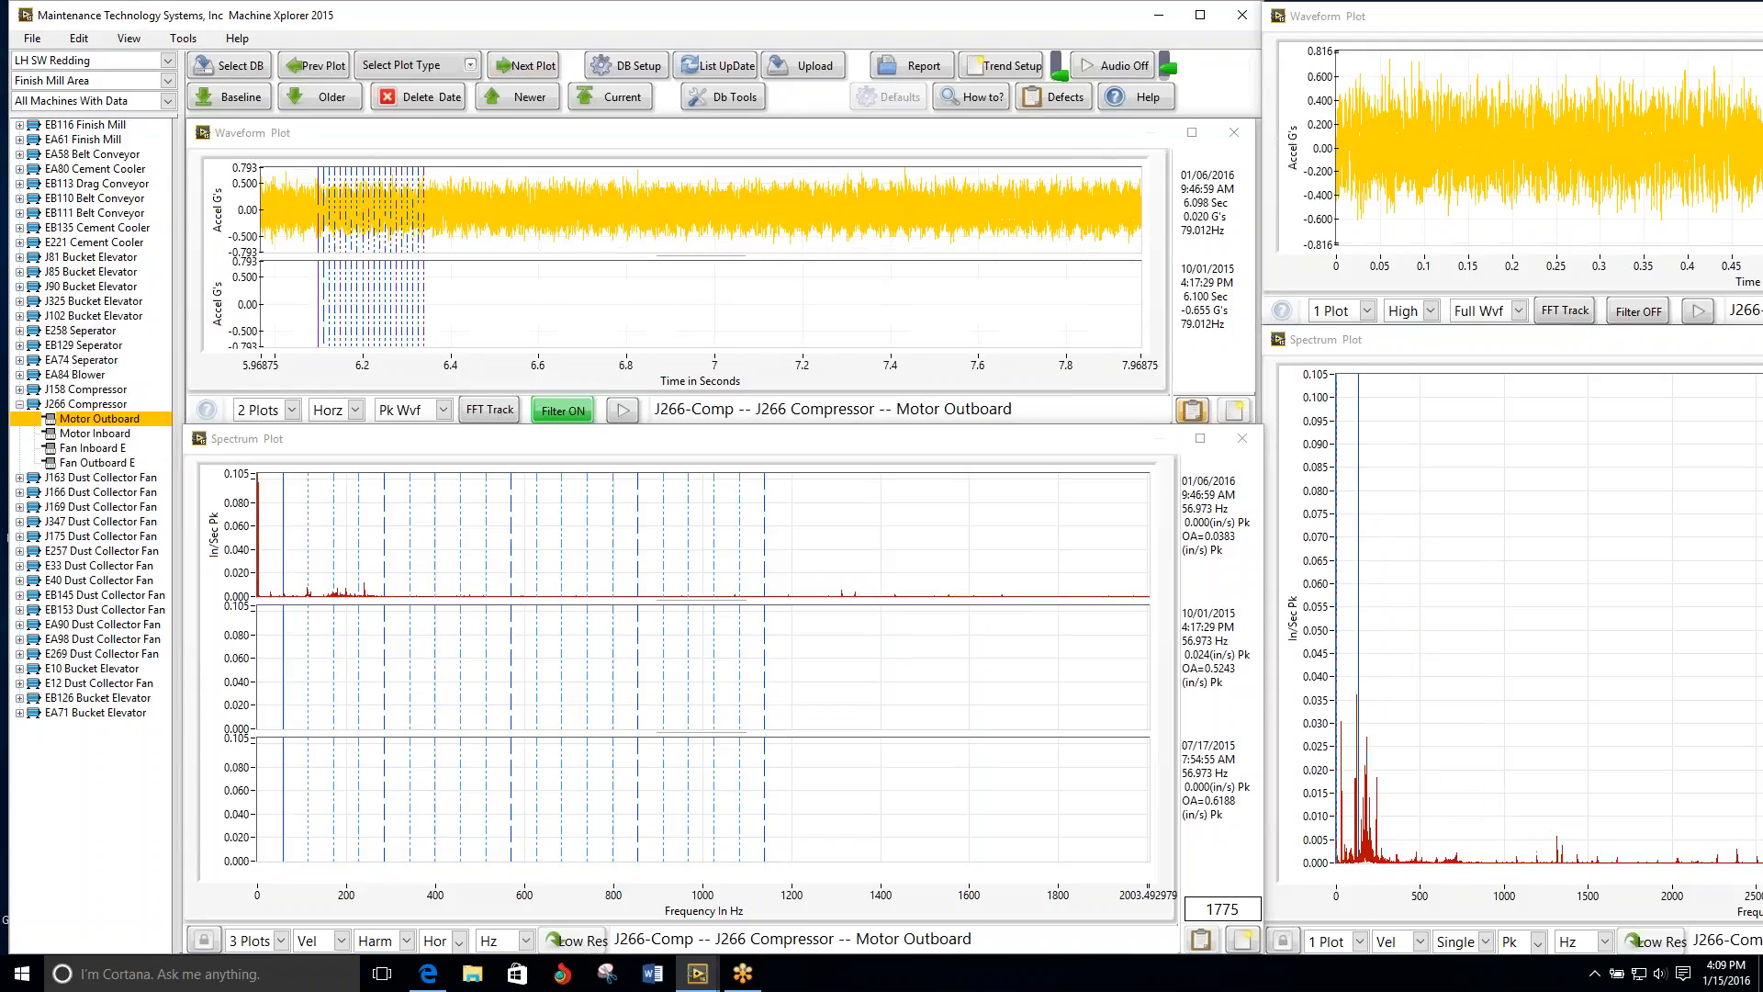
{"action": "left_click", "coordinate": [529, 67]}
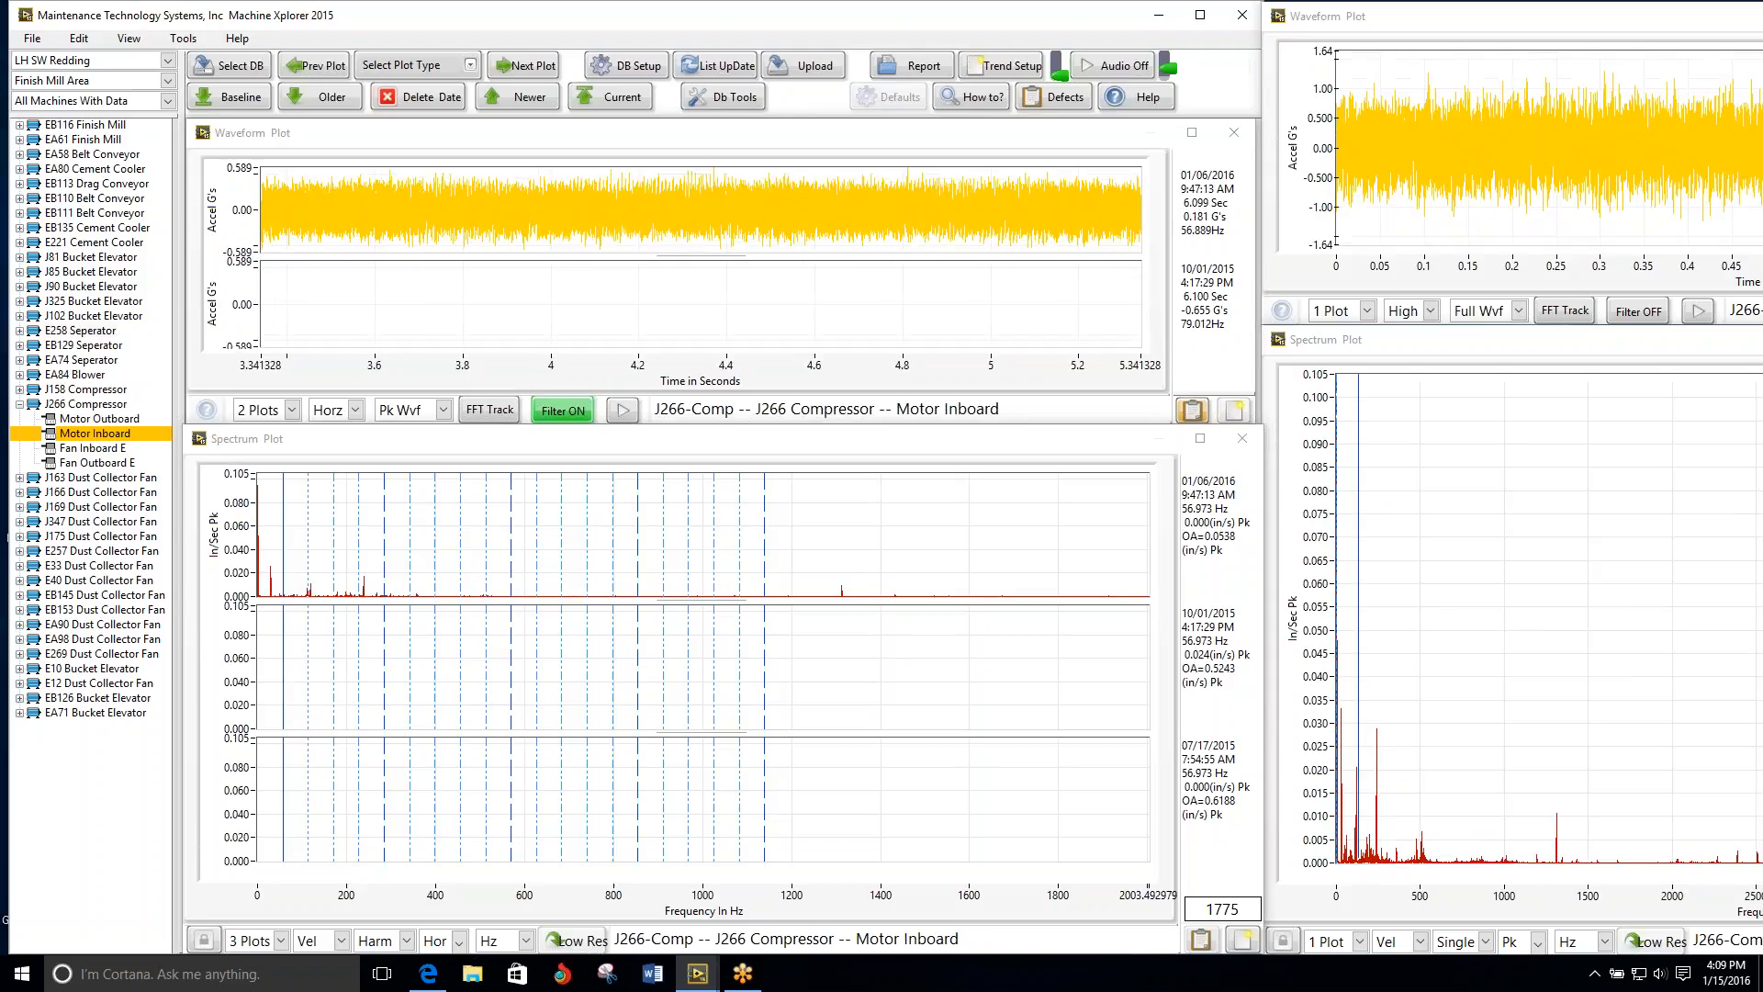
{"action": "left_click", "coordinate": [530, 66]}
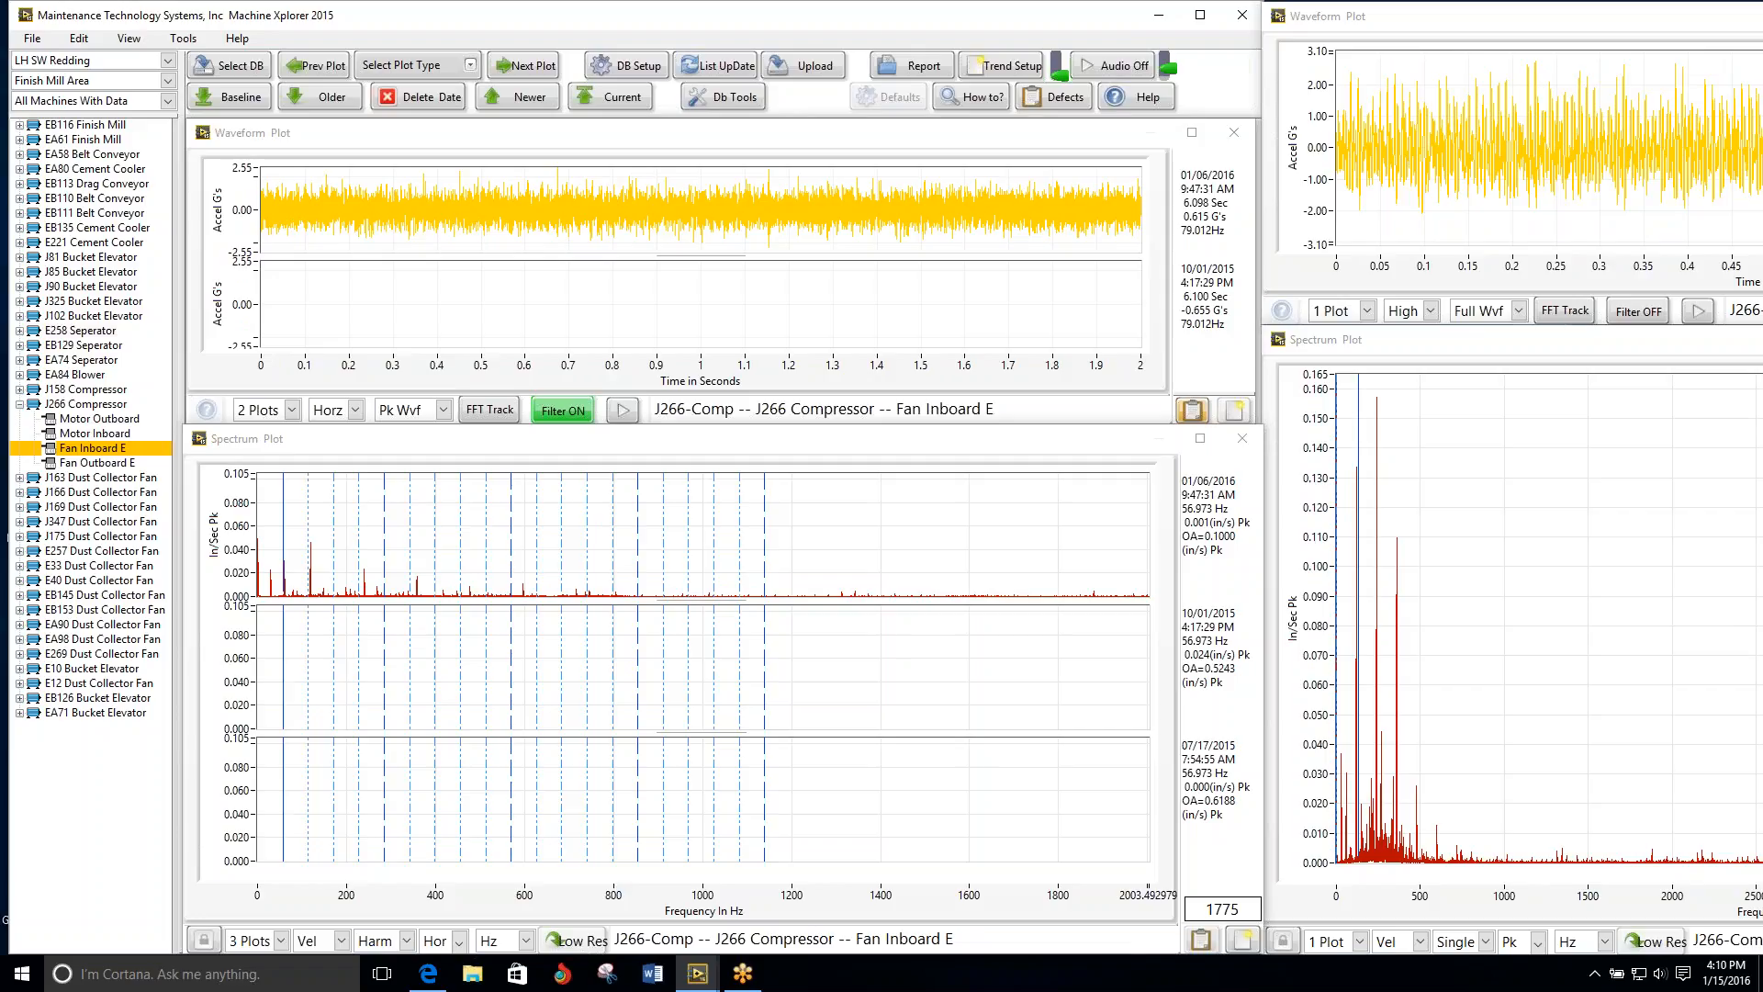
{"action": "left_click", "coordinate": [530, 69]}
Step: Compare the multi-date plots of the J163 Dust Collector Fan at both motor points and both fan points
{"action": "left_click", "coordinate": [530, 69]}
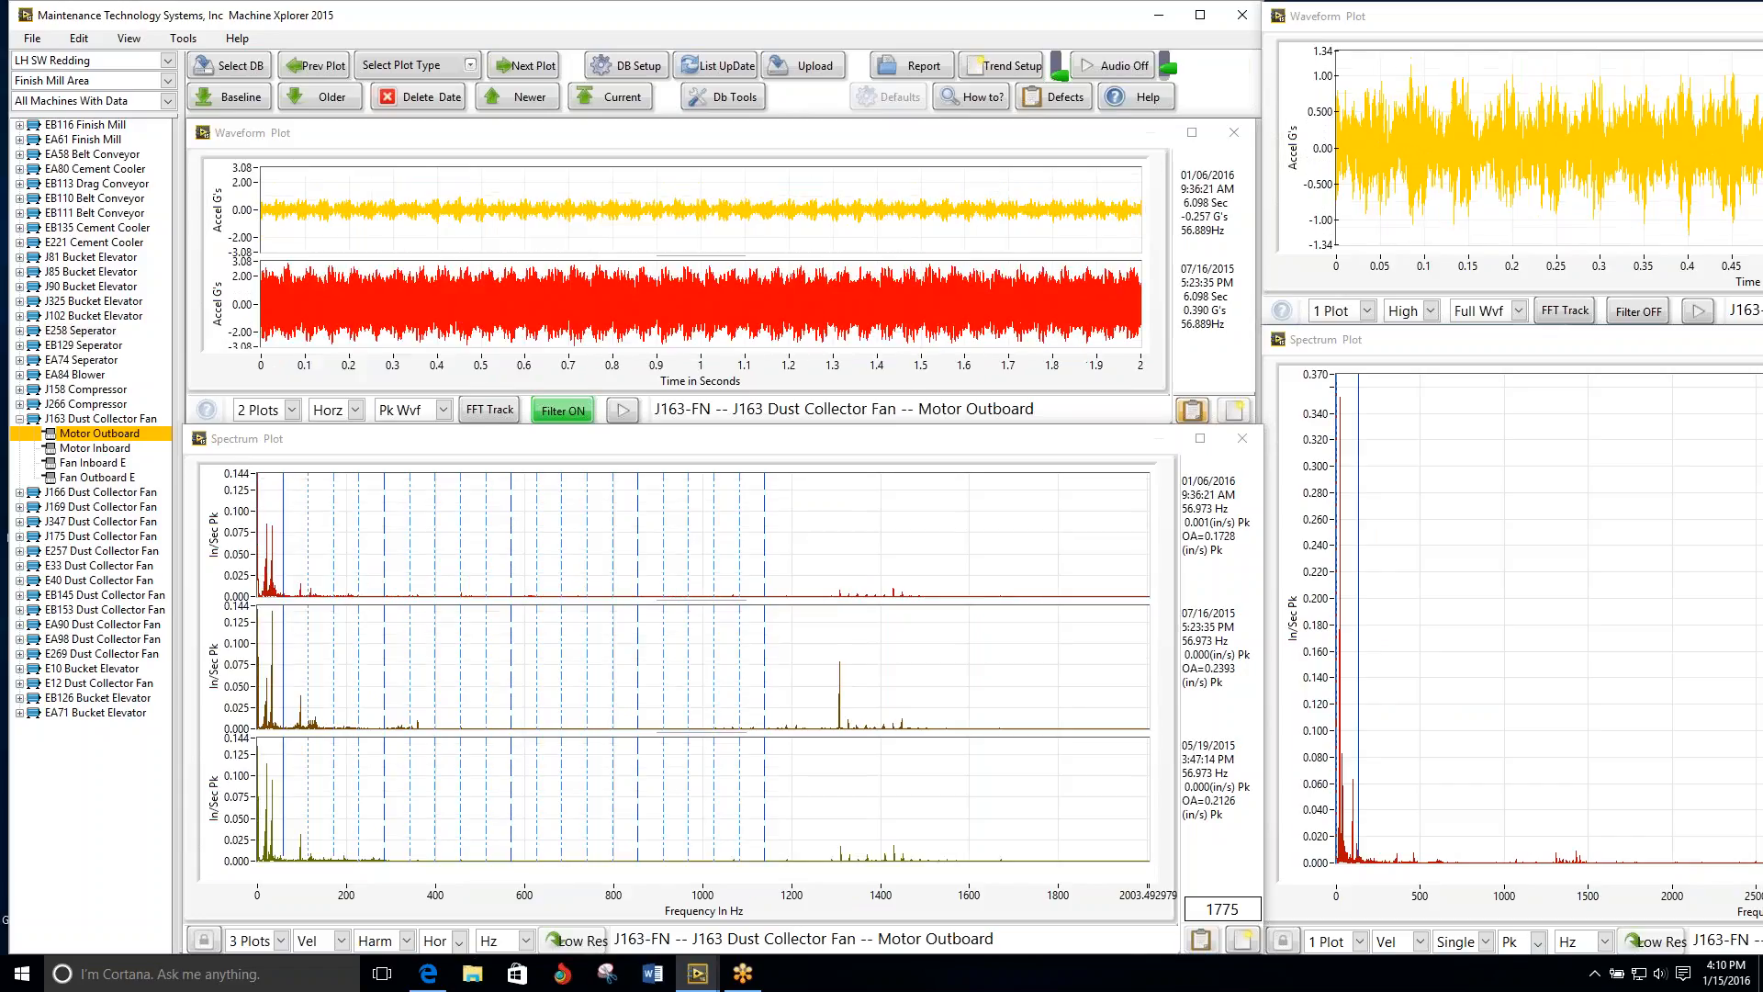
{"action": "left_click", "coordinate": [530, 69]}
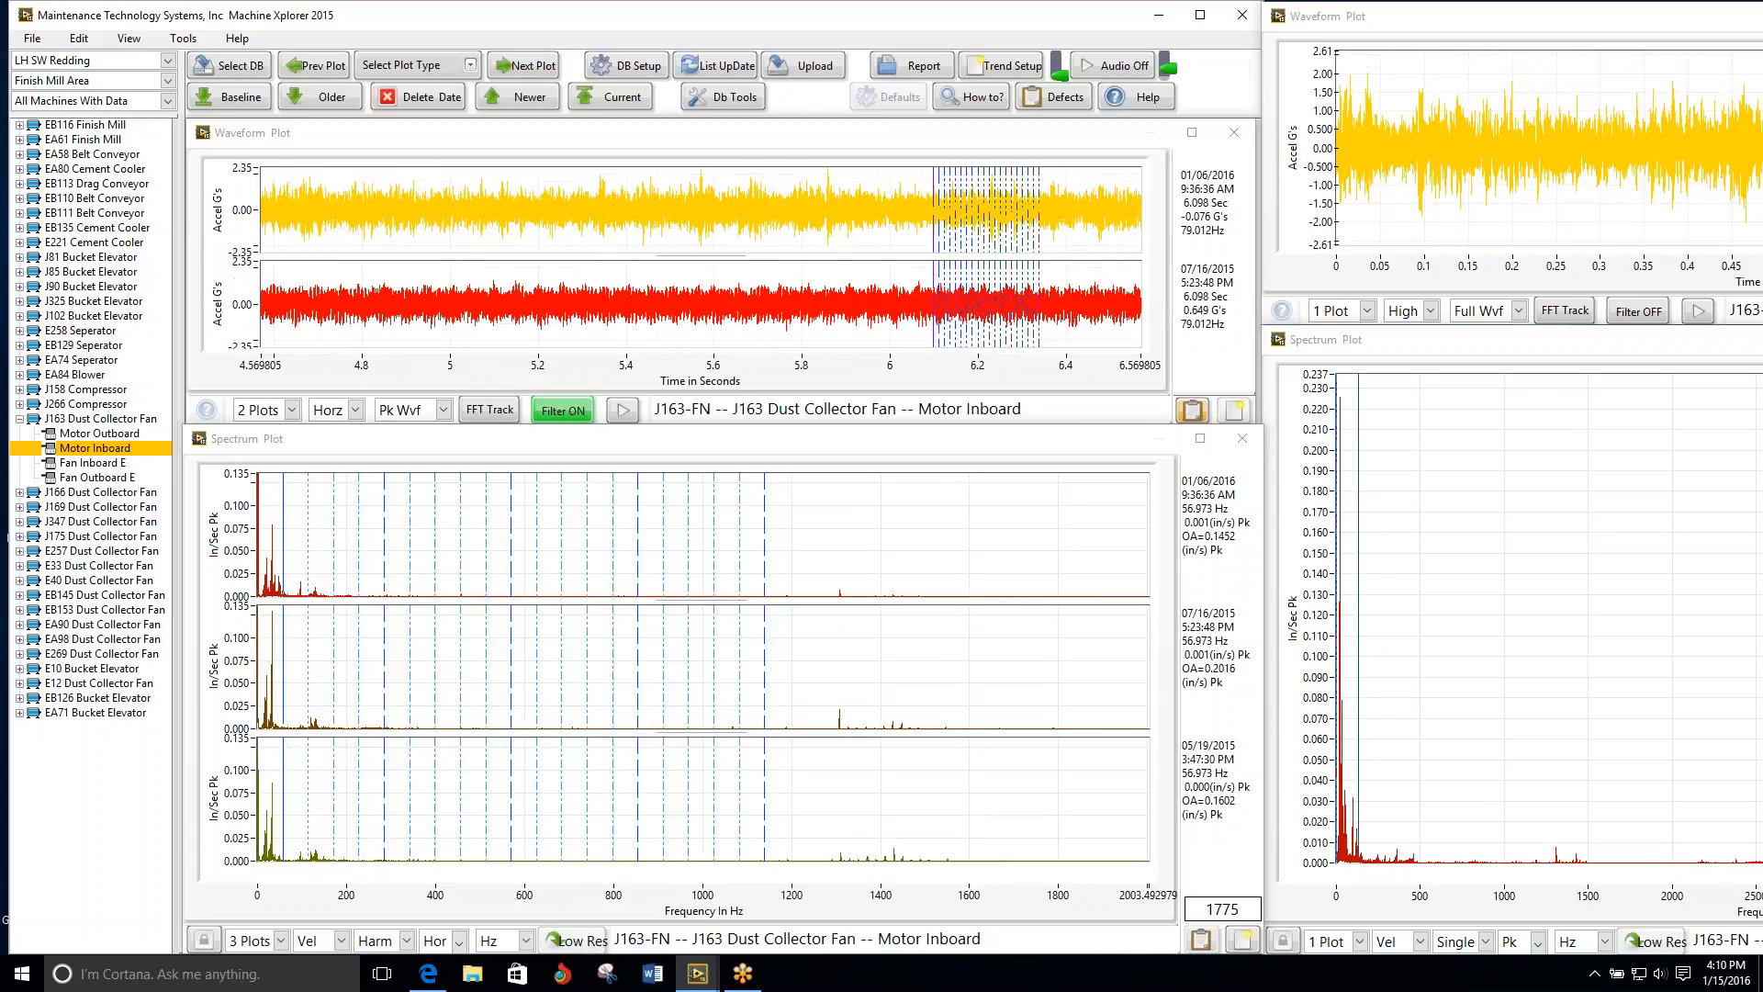
{"action": "left_click", "coordinate": [530, 69]}
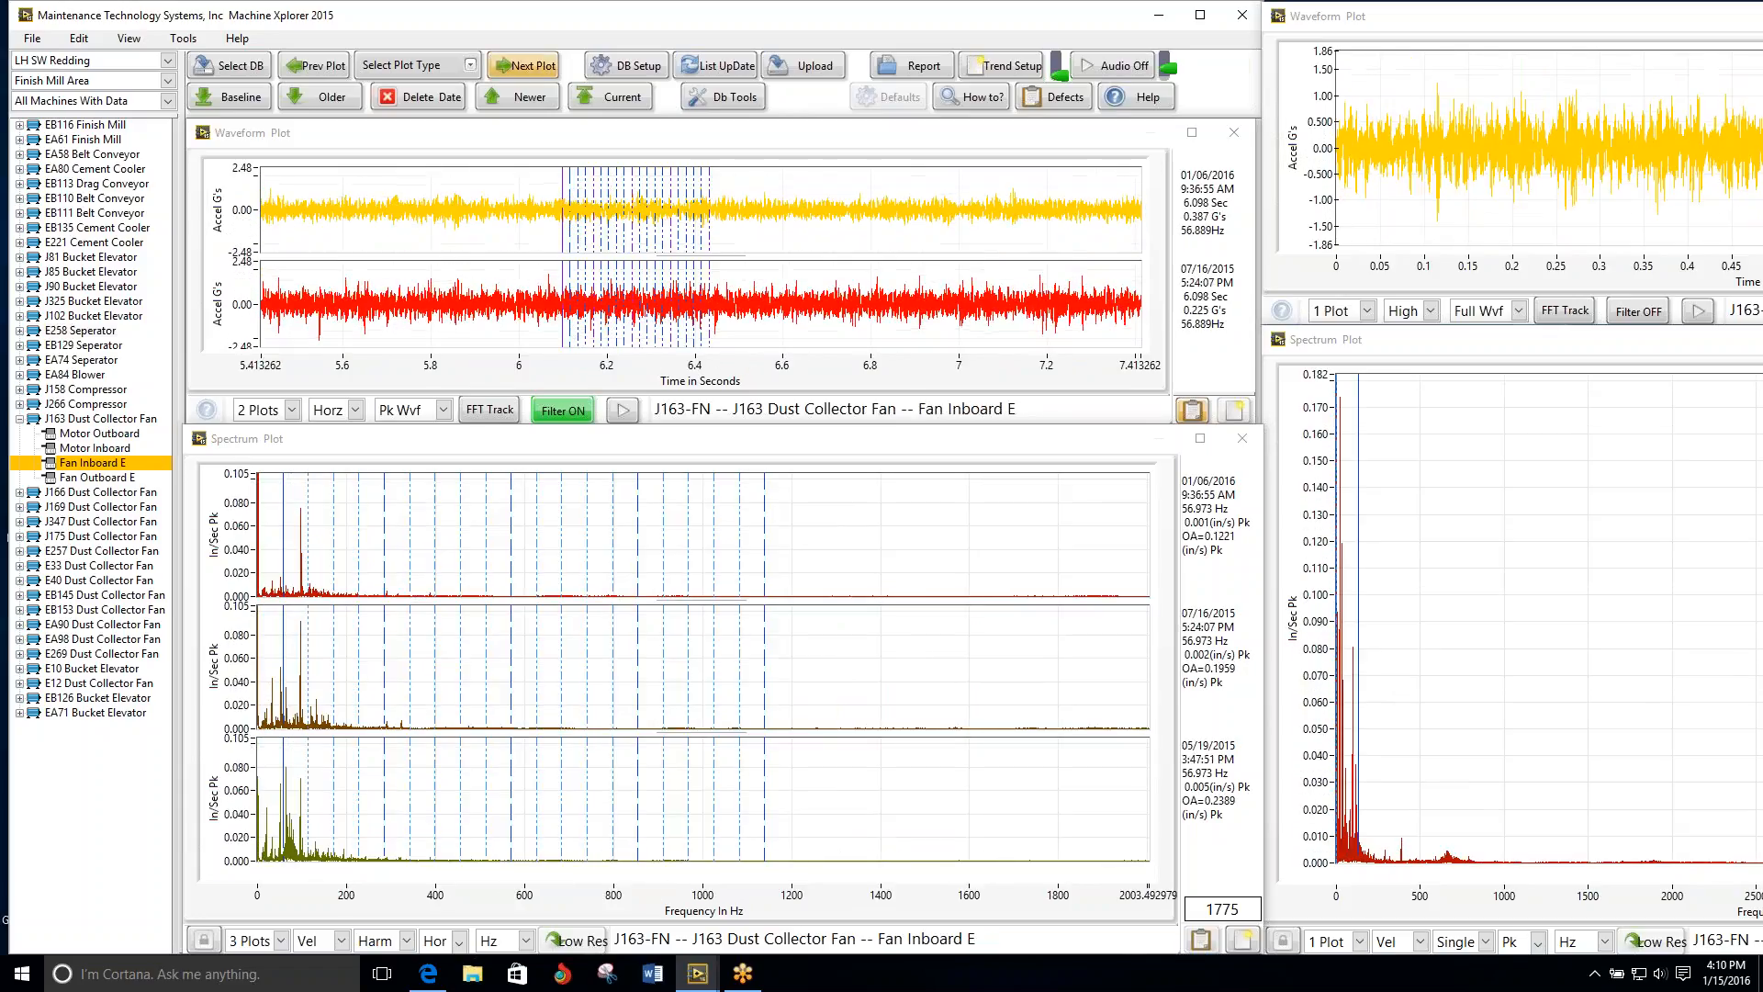
{"action": "left_click", "coordinate": [531, 69]}
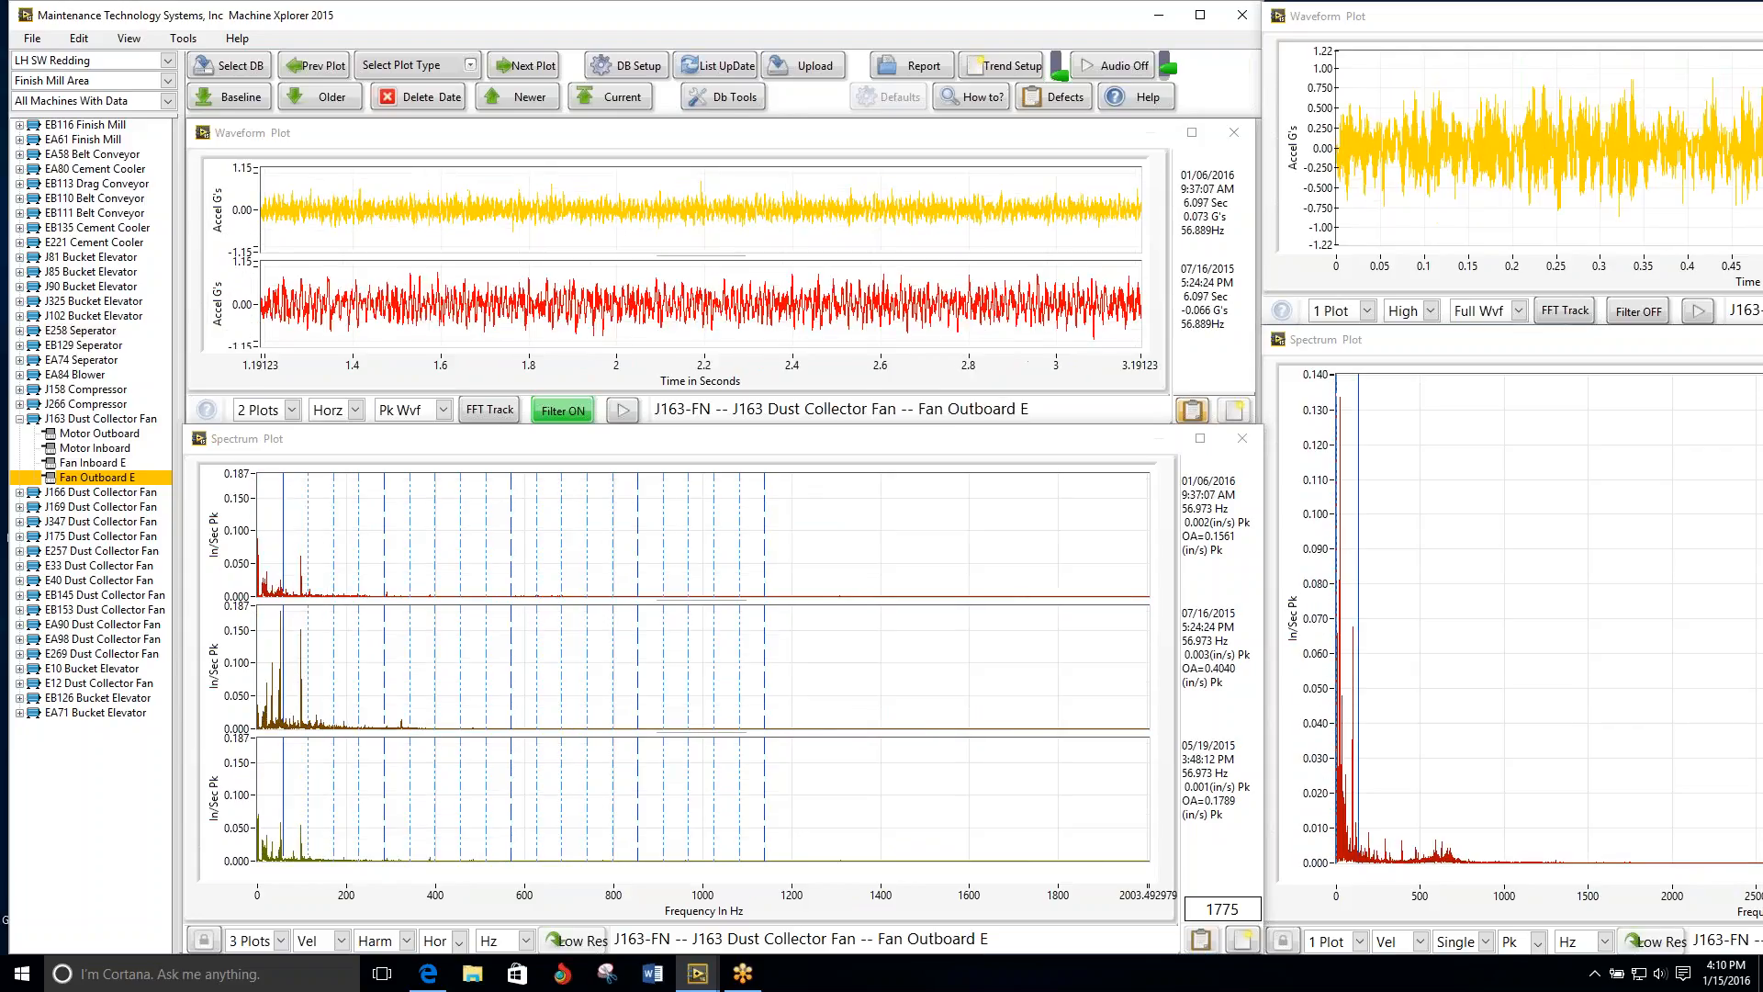
Step: Compare the multi-date plots of the J166 Dust Collector Fan from Motor Outboard through Fan Outboard E
{"action": "left_click", "coordinate": [531, 68]}
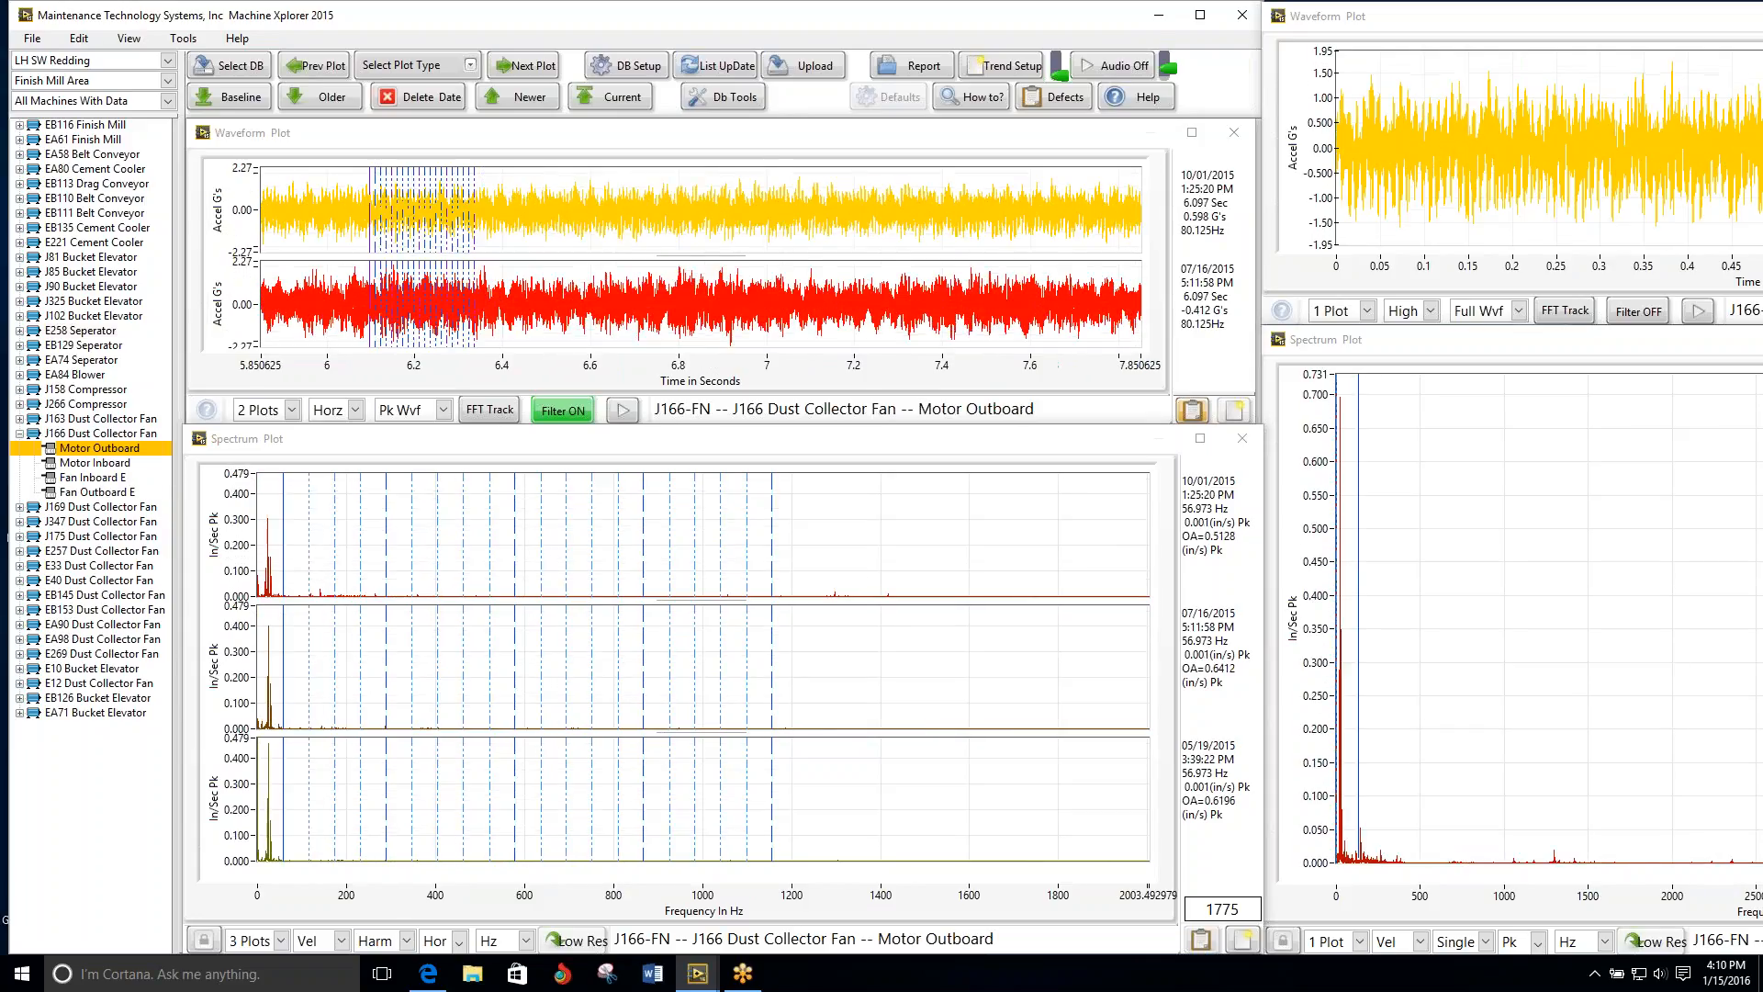
{"action": "left_click", "coordinate": [531, 69]}
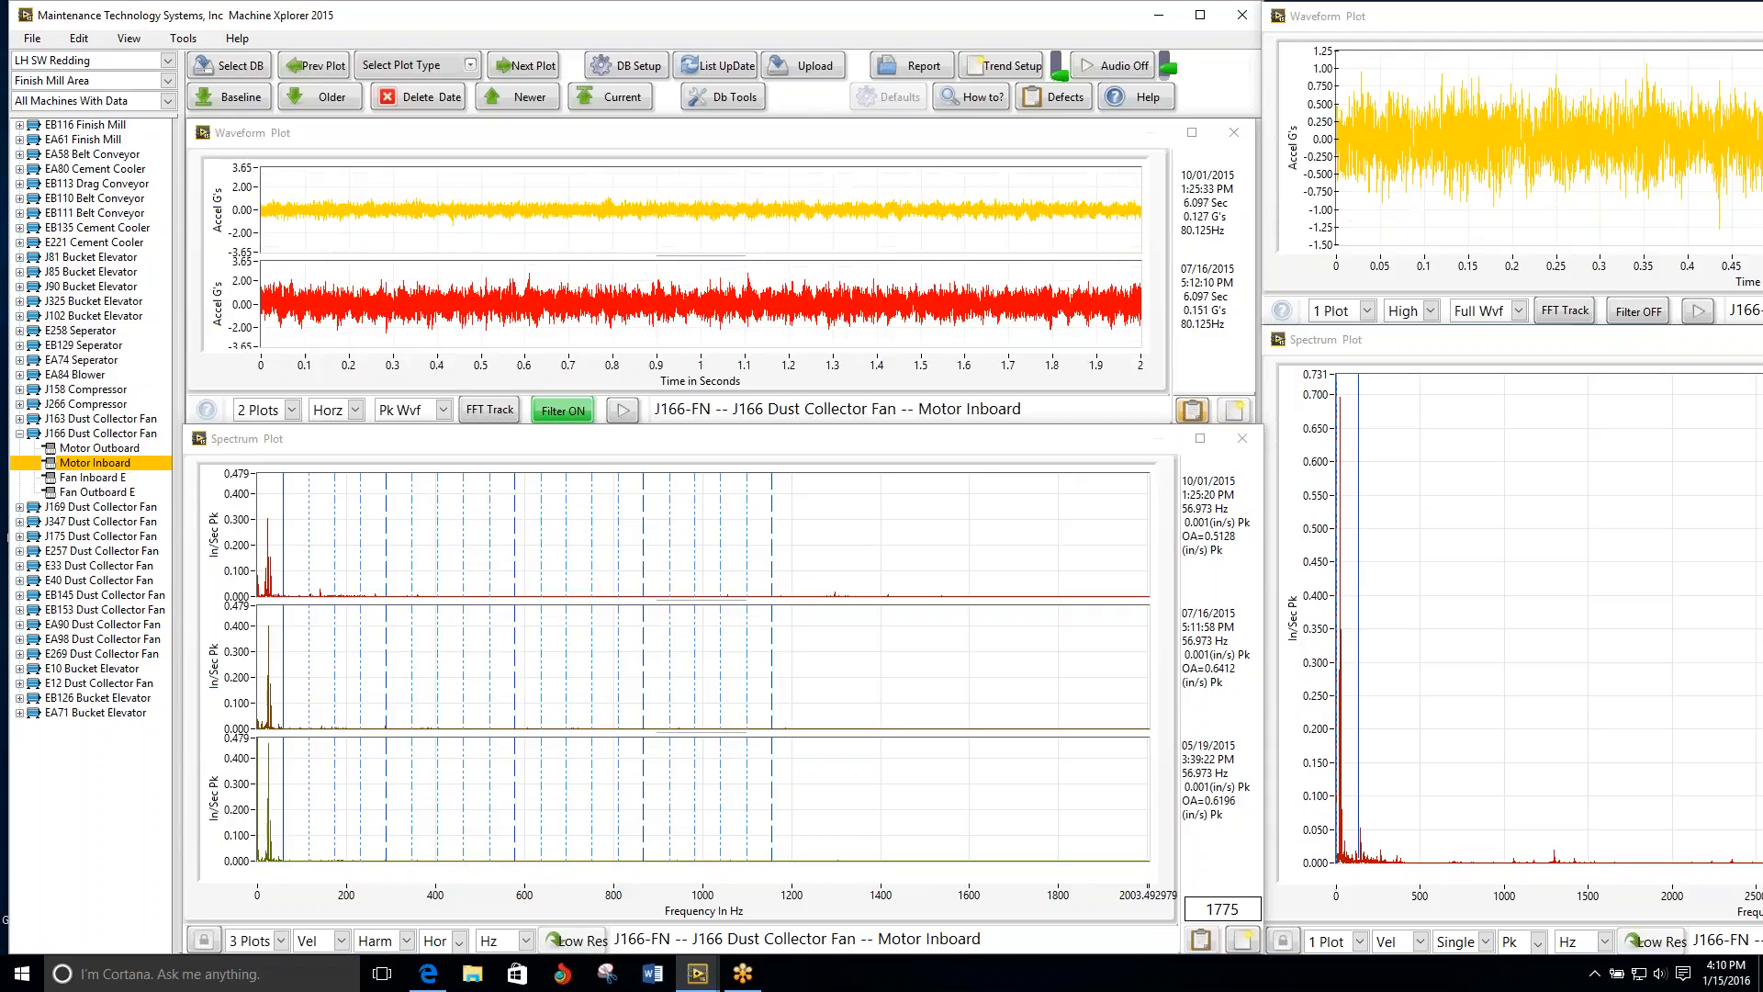
{"action": "left_click", "coordinate": [531, 69]}
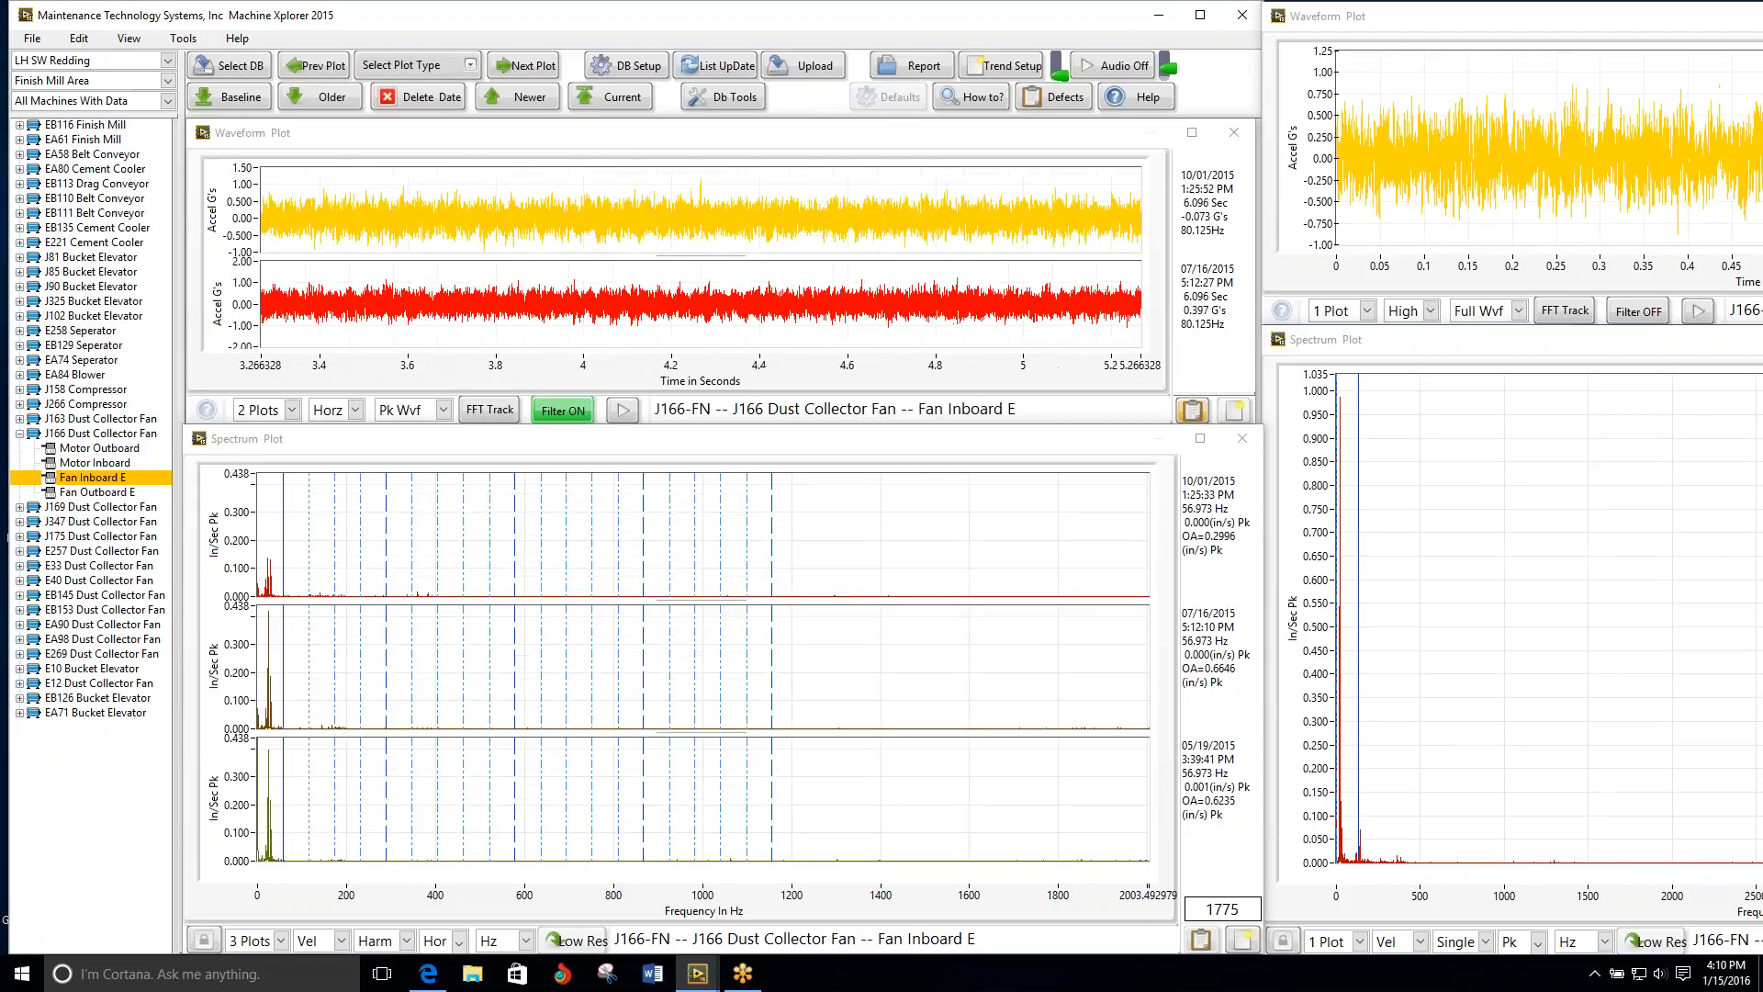
{"action": "left_click", "coordinate": [531, 69]}
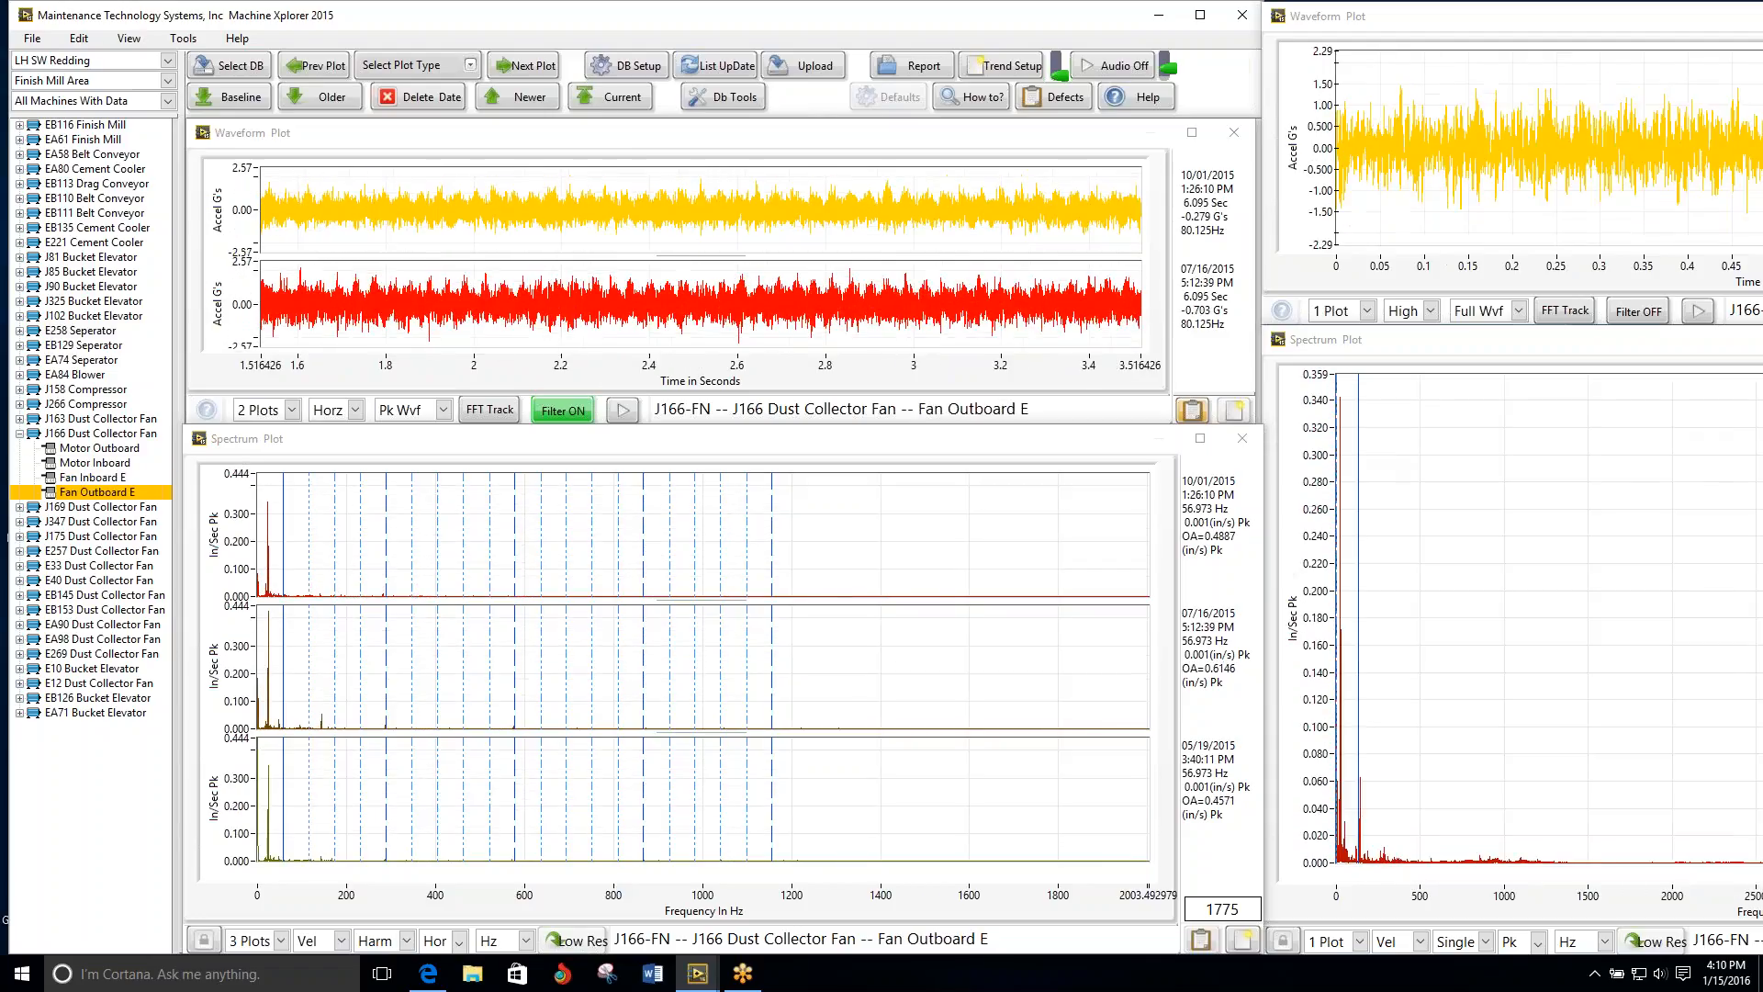
Step: Screen the J169 Dust Collector Fan's four measurement points and the J347 Dust Collector Fan's Motor Outboard
{"action": "left_click", "coordinate": [531, 69]}
{"action": "left_click", "coordinate": [531, 69]}
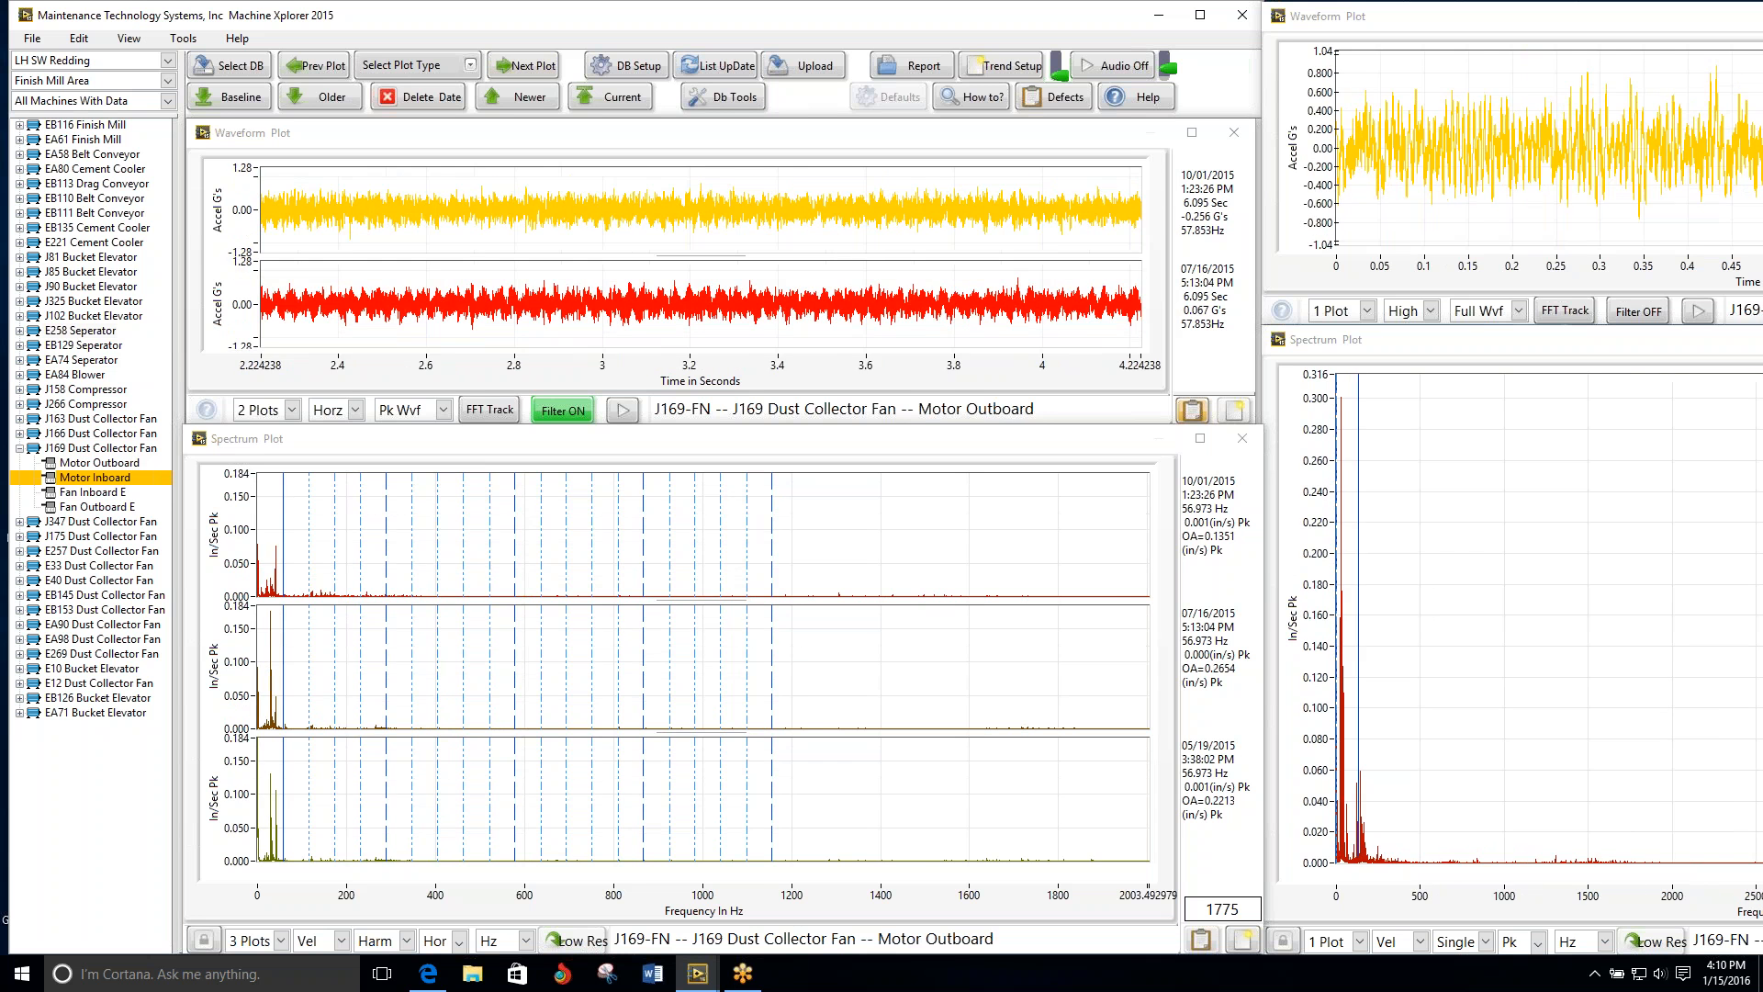
{"action": "left_click", "coordinate": [530, 69]}
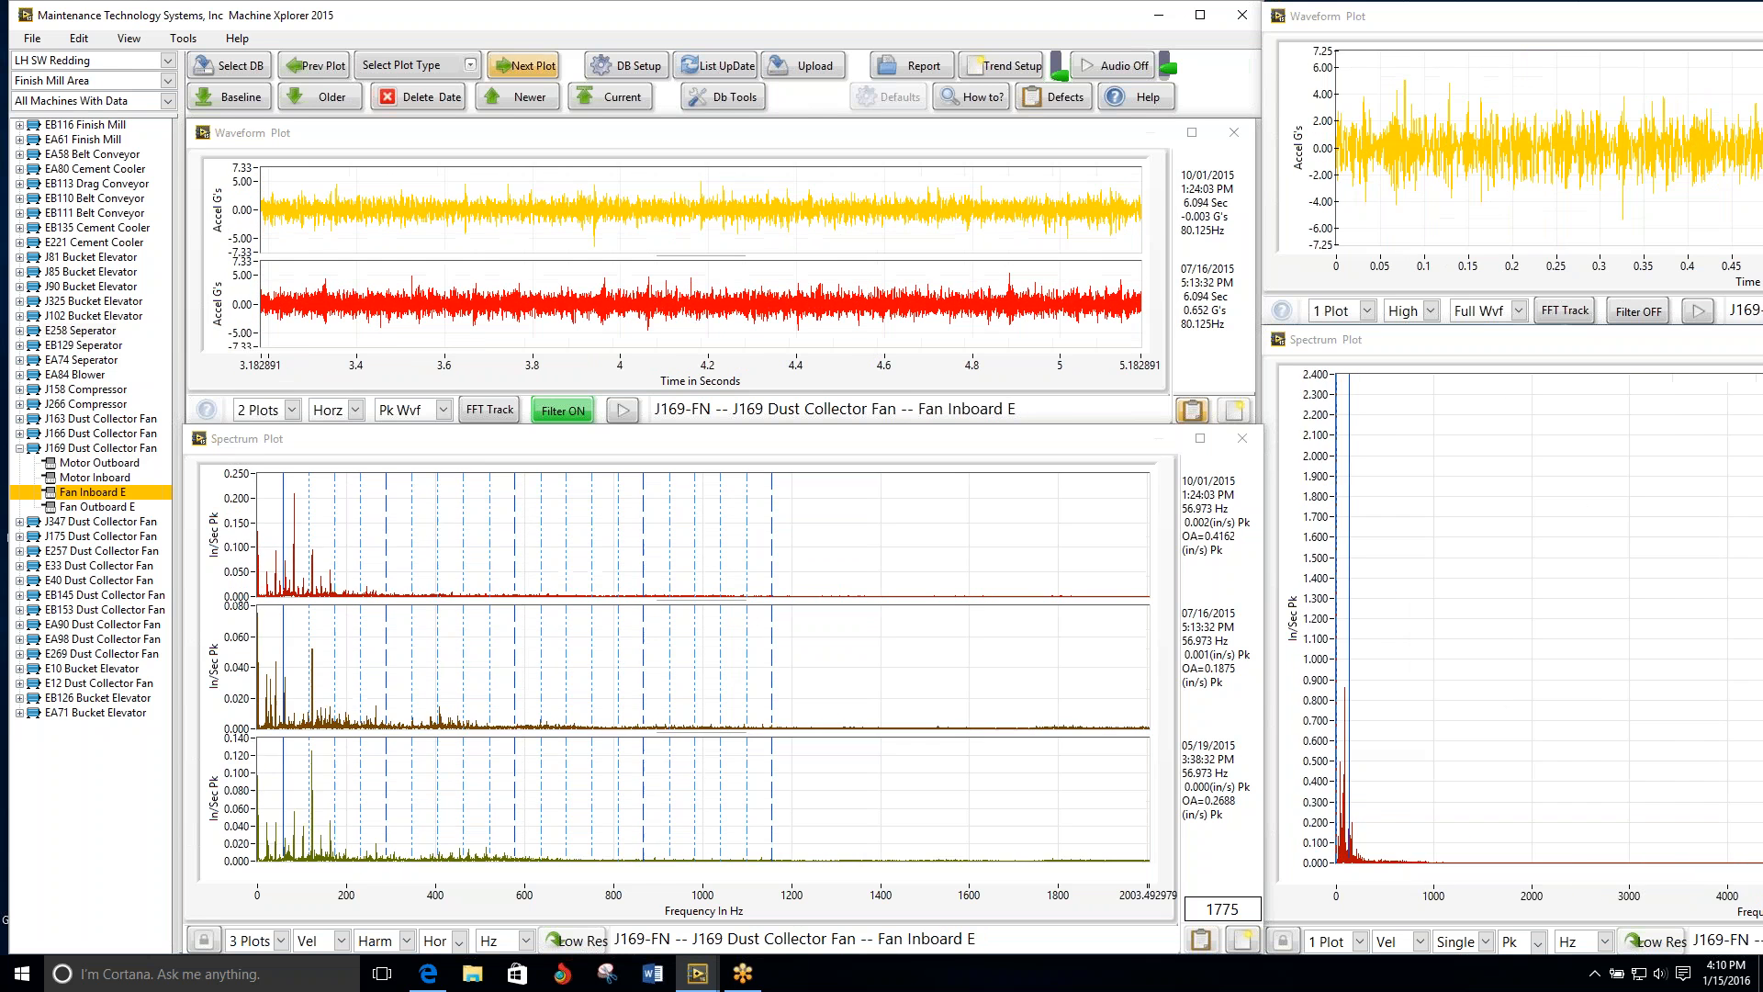
{"action": "left_click", "coordinate": [530, 69]}
{"action": "left_click", "coordinate": [531, 69]}
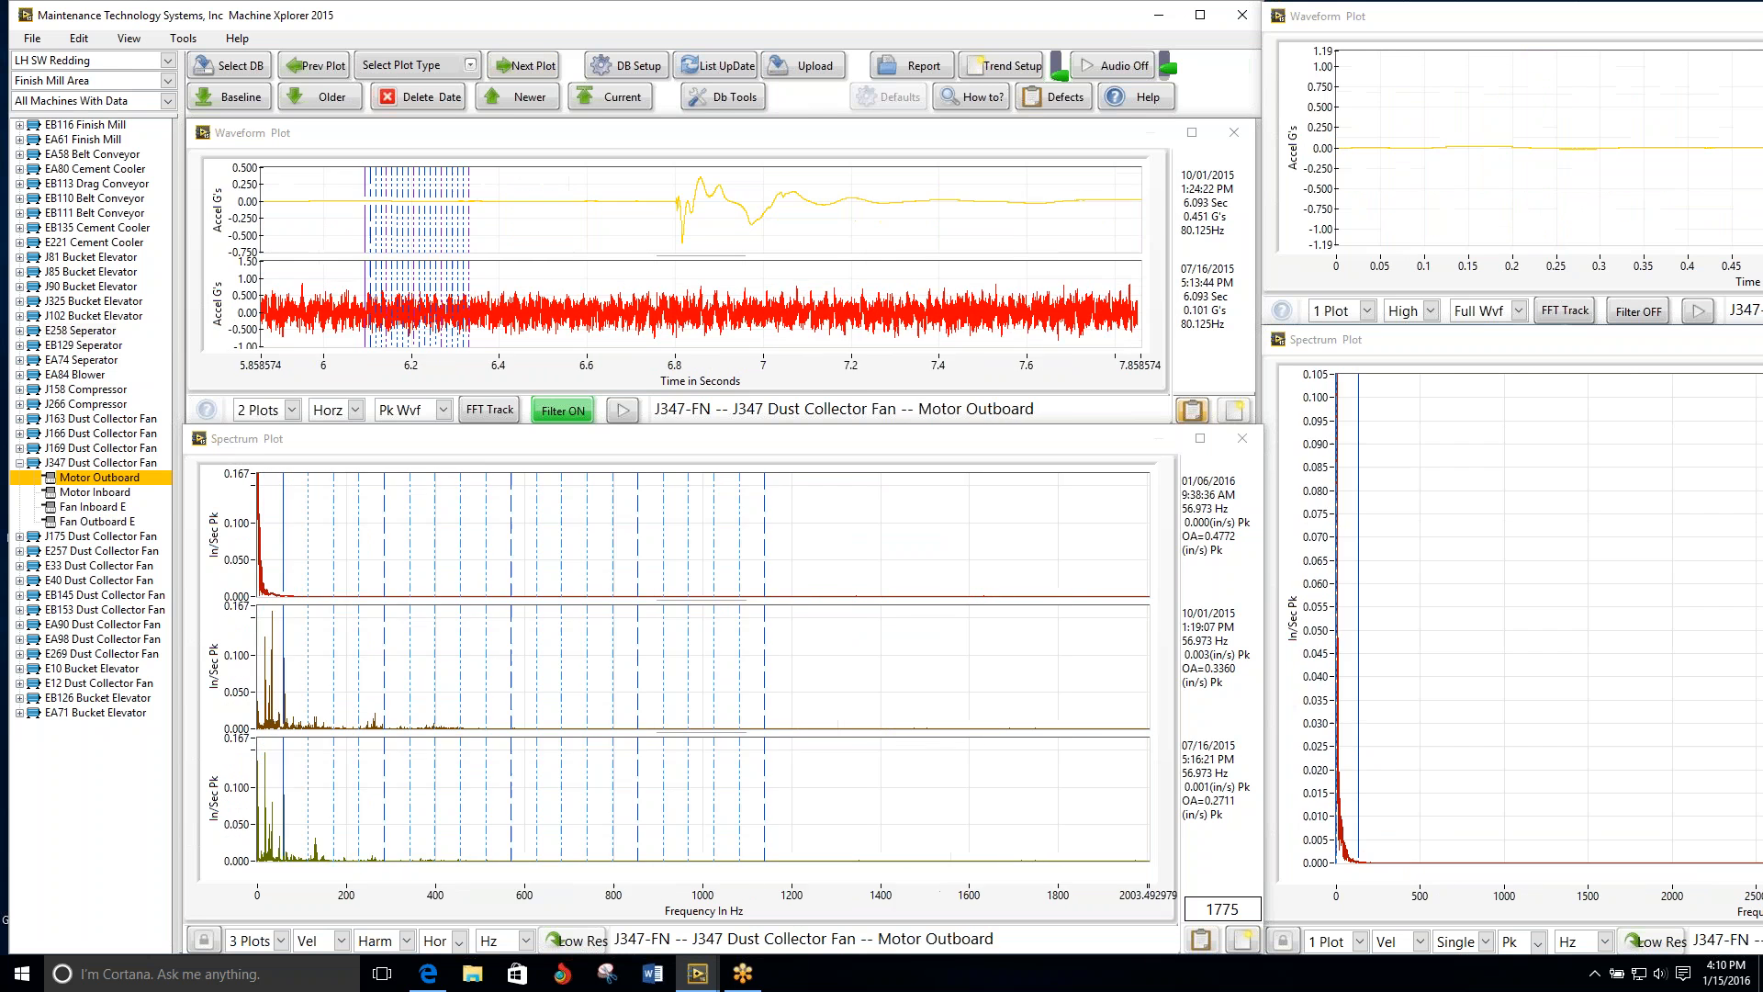
Step: Skip to the J175 Dust Collector Fan and compare its plots at both motor points and both fan points
{"action": "left_click", "coordinate": [129, 535]}
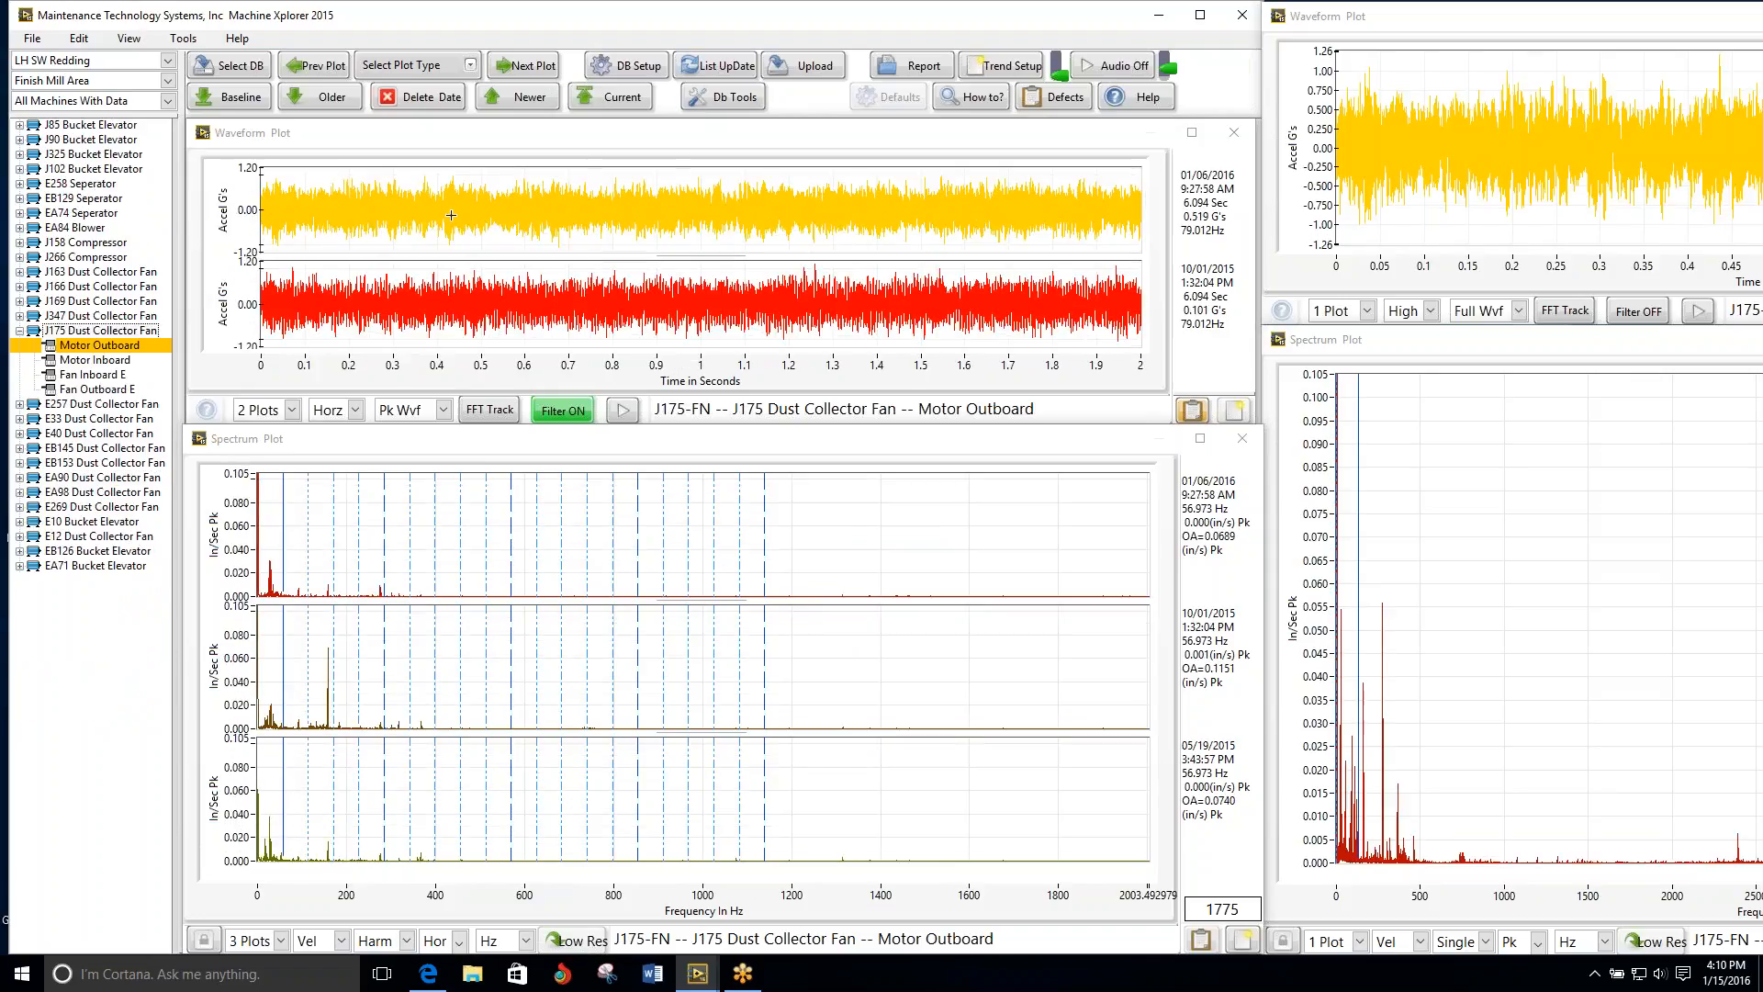
{"action": "left_click", "coordinate": [530, 73]}
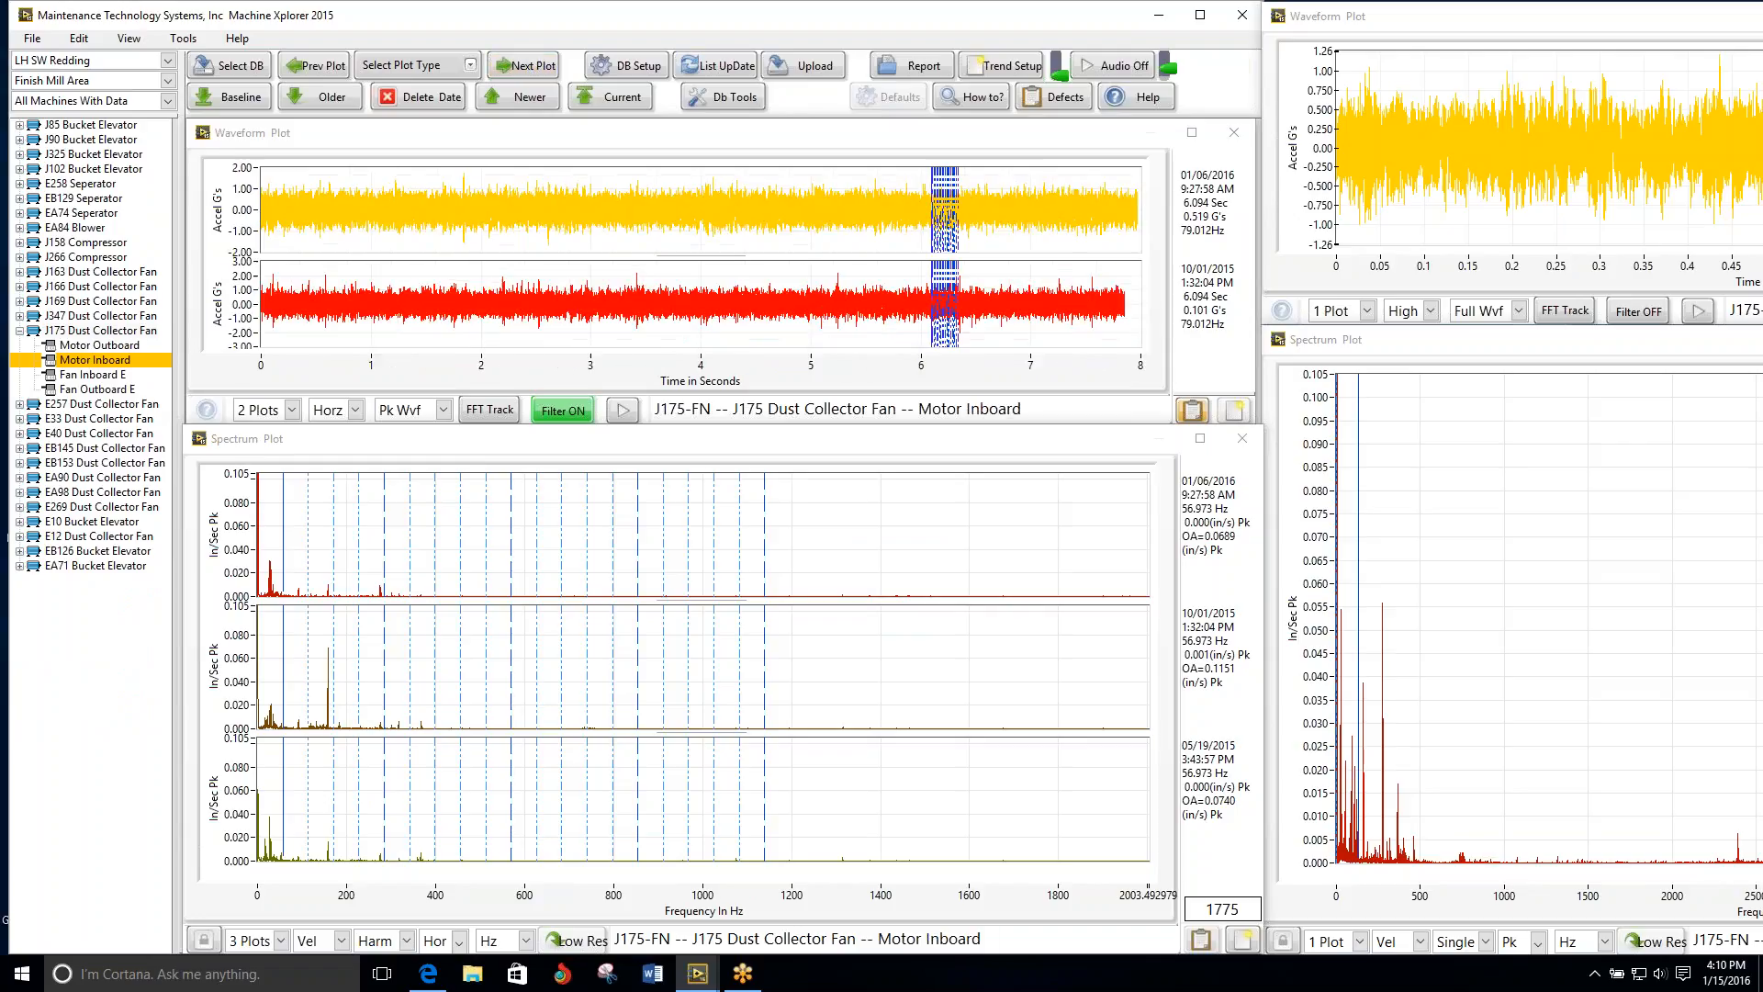
{"action": "left_click", "coordinate": [530, 69]}
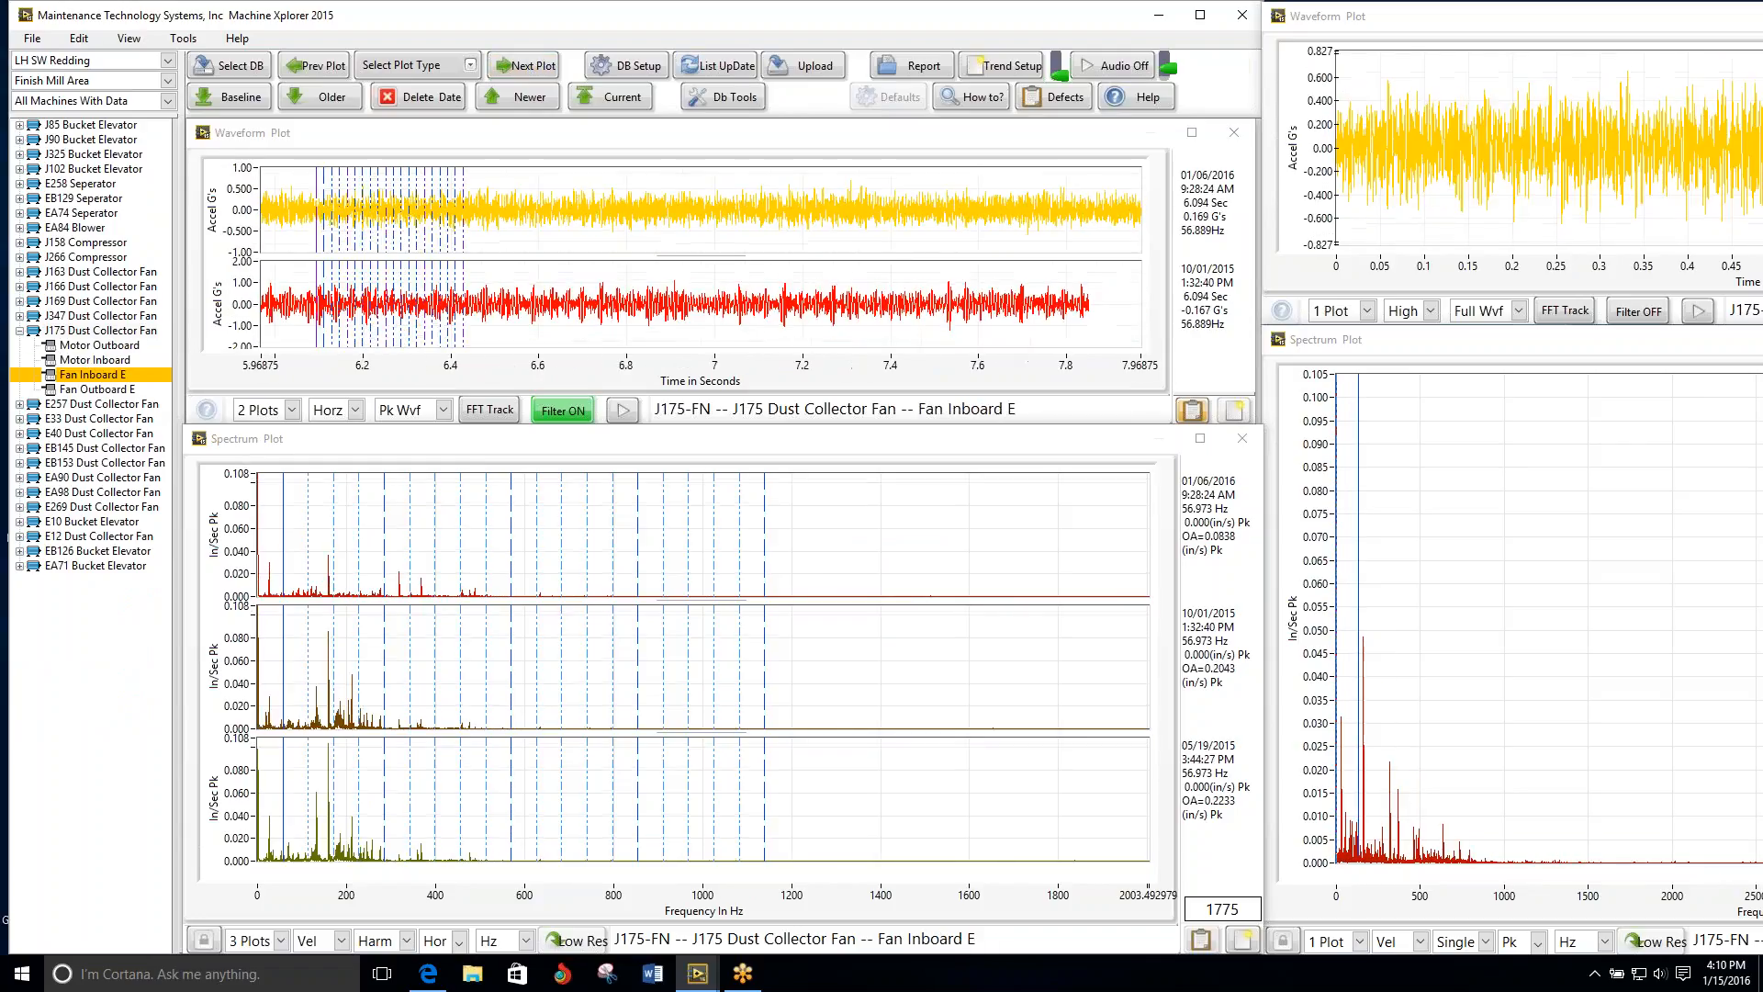
{"action": "left_click", "coordinate": [530, 69]}
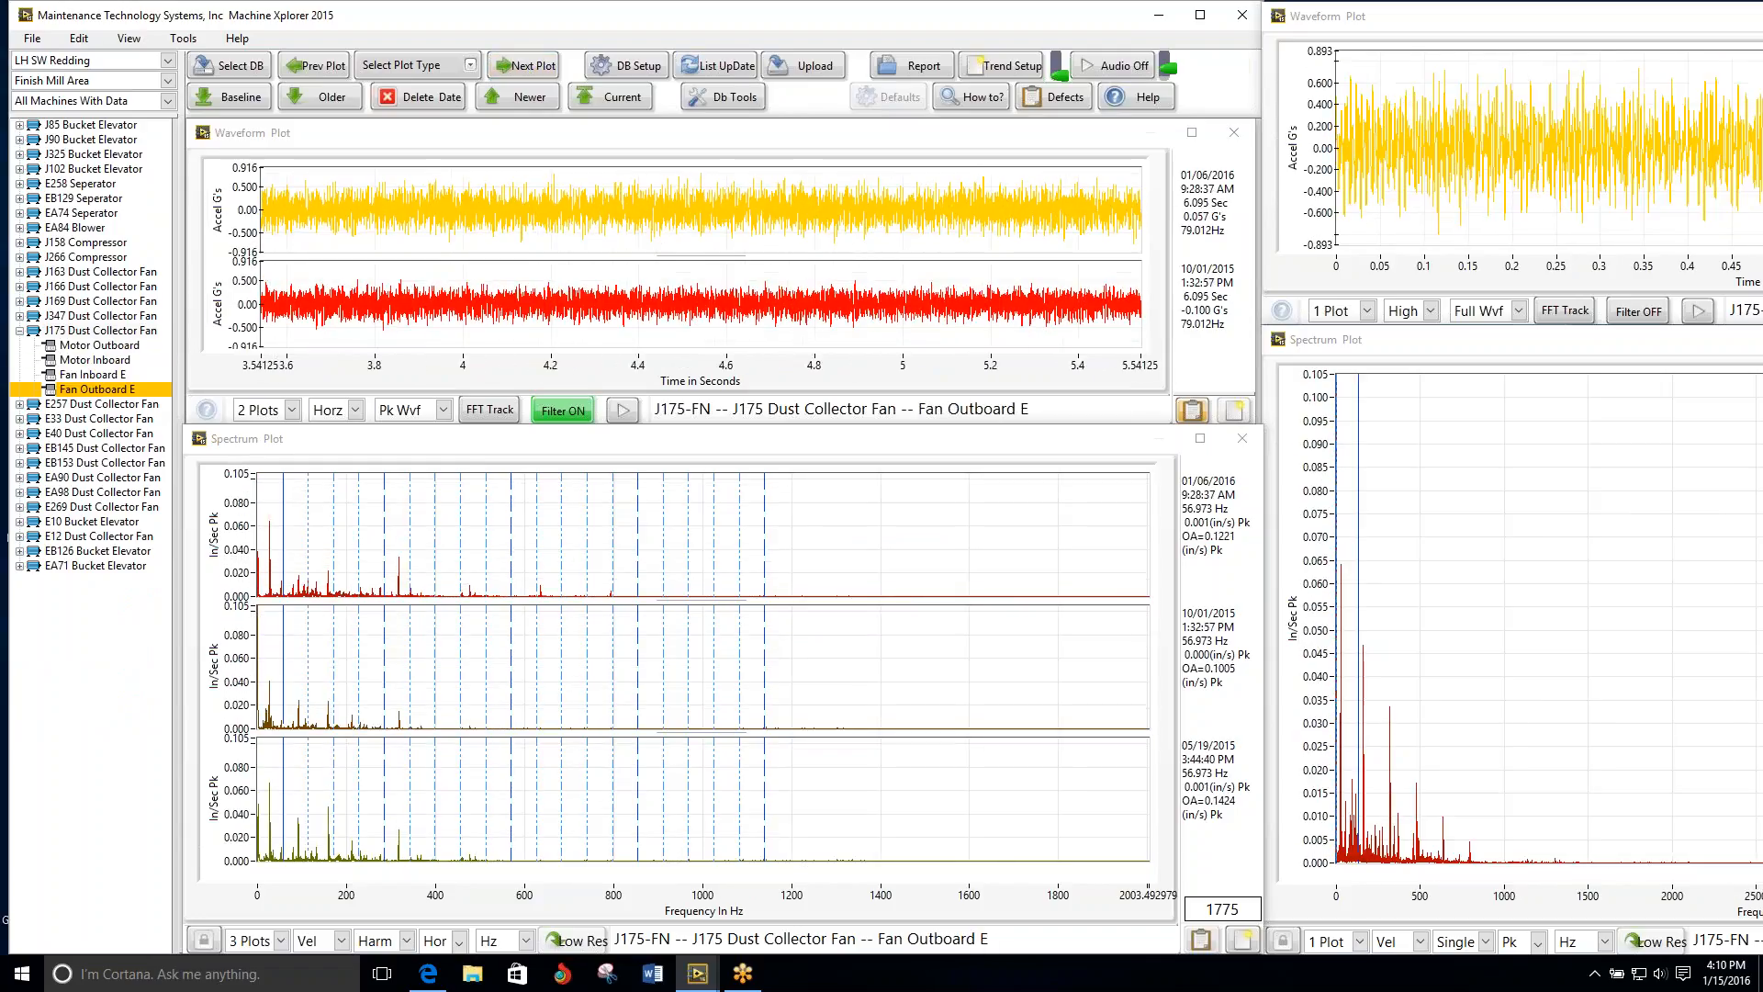
Step: Review the E257 Dust Collector Fan's motor plots and the E33 Dust Collector Fan's plots up to Fan Inboard E
{"action": "left_click", "coordinate": [530, 69]}
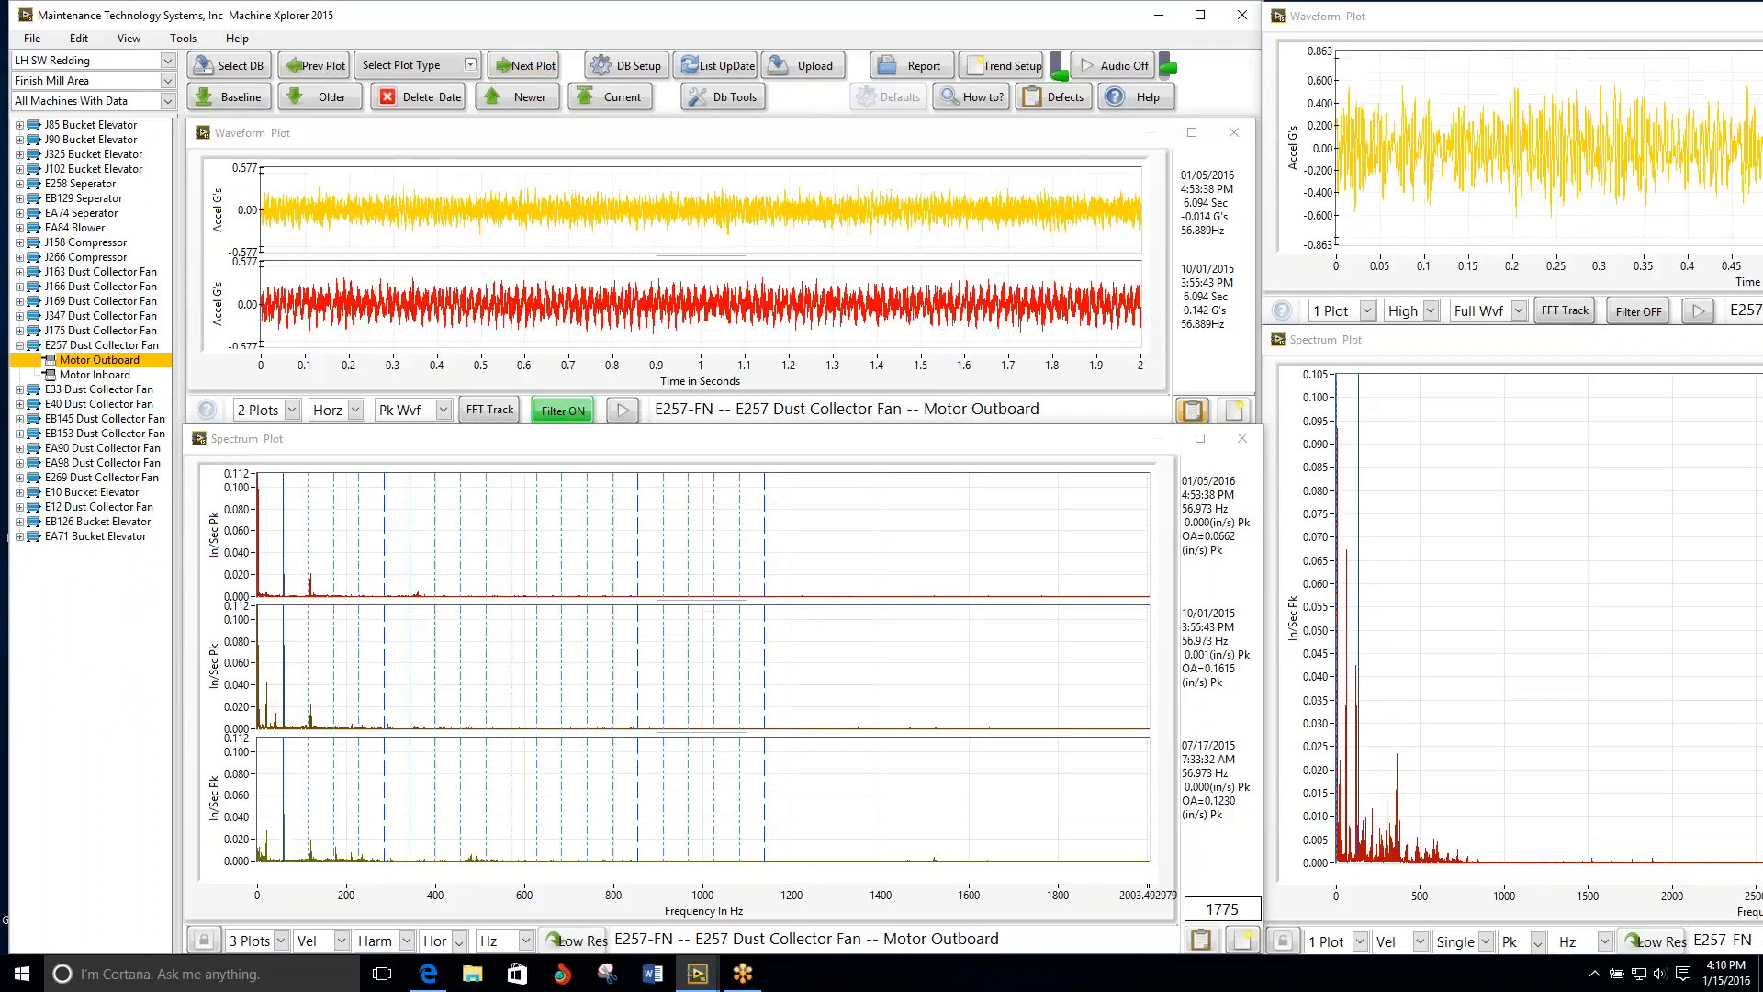
{"action": "left_click", "coordinate": [529, 69]}
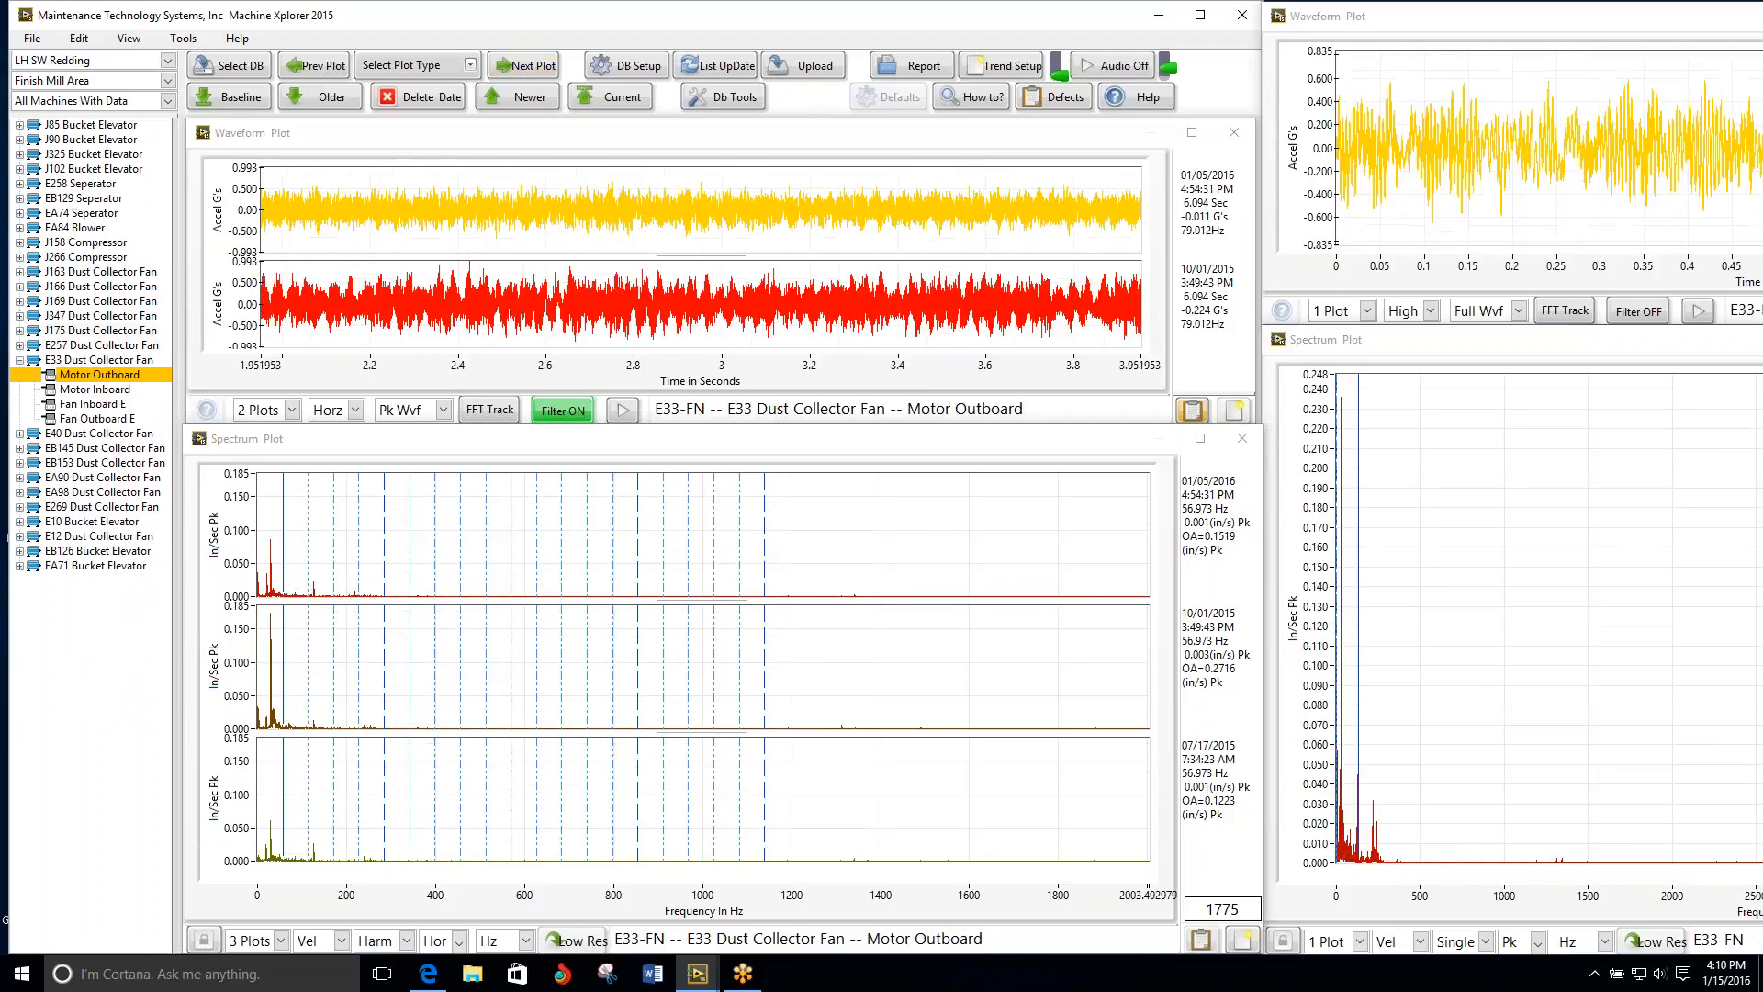
{"action": "left_click", "coordinate": [530, 69]}
{"action": "left_click", "coordinate": [530, 69]}
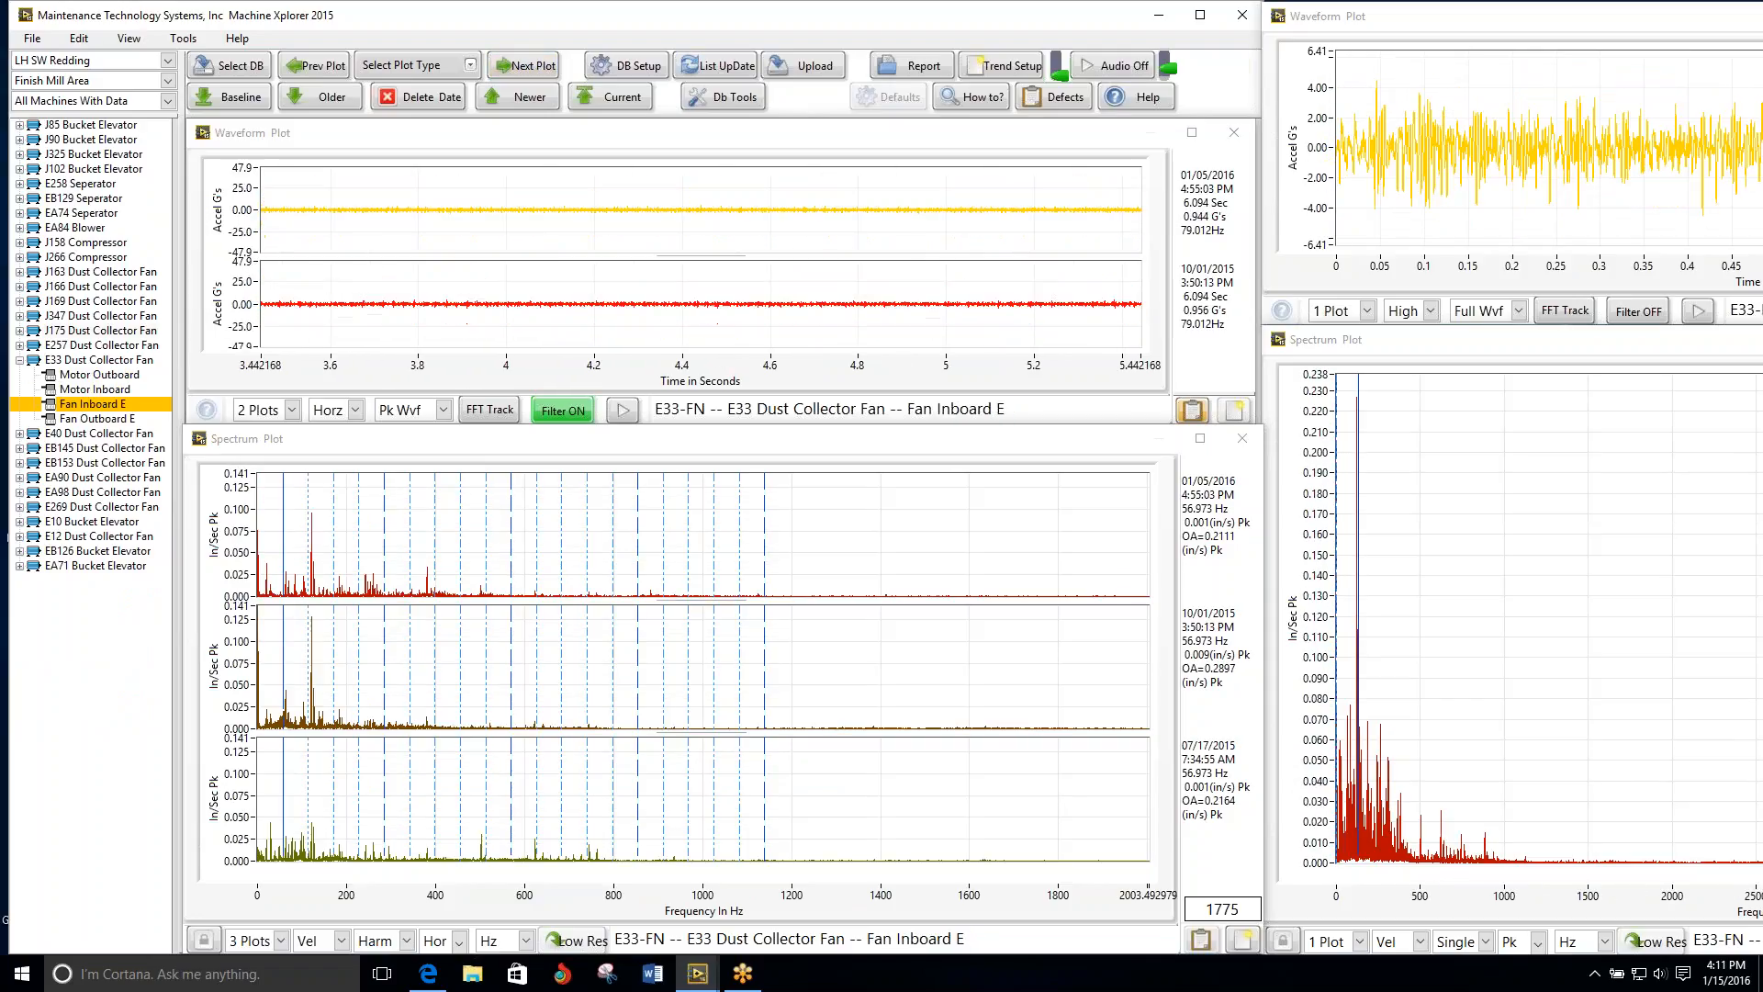
Step: Compare the E33 fan's Fan Inboard E waveforms over 5 plots, then set the waveform display to 3 plots
{"action": "left_click", "coordinate": [530, 69]}
{"action": "scroll", "coordinate": [494, 268], "scroll_direction": "up", "scroll_amount": 1}
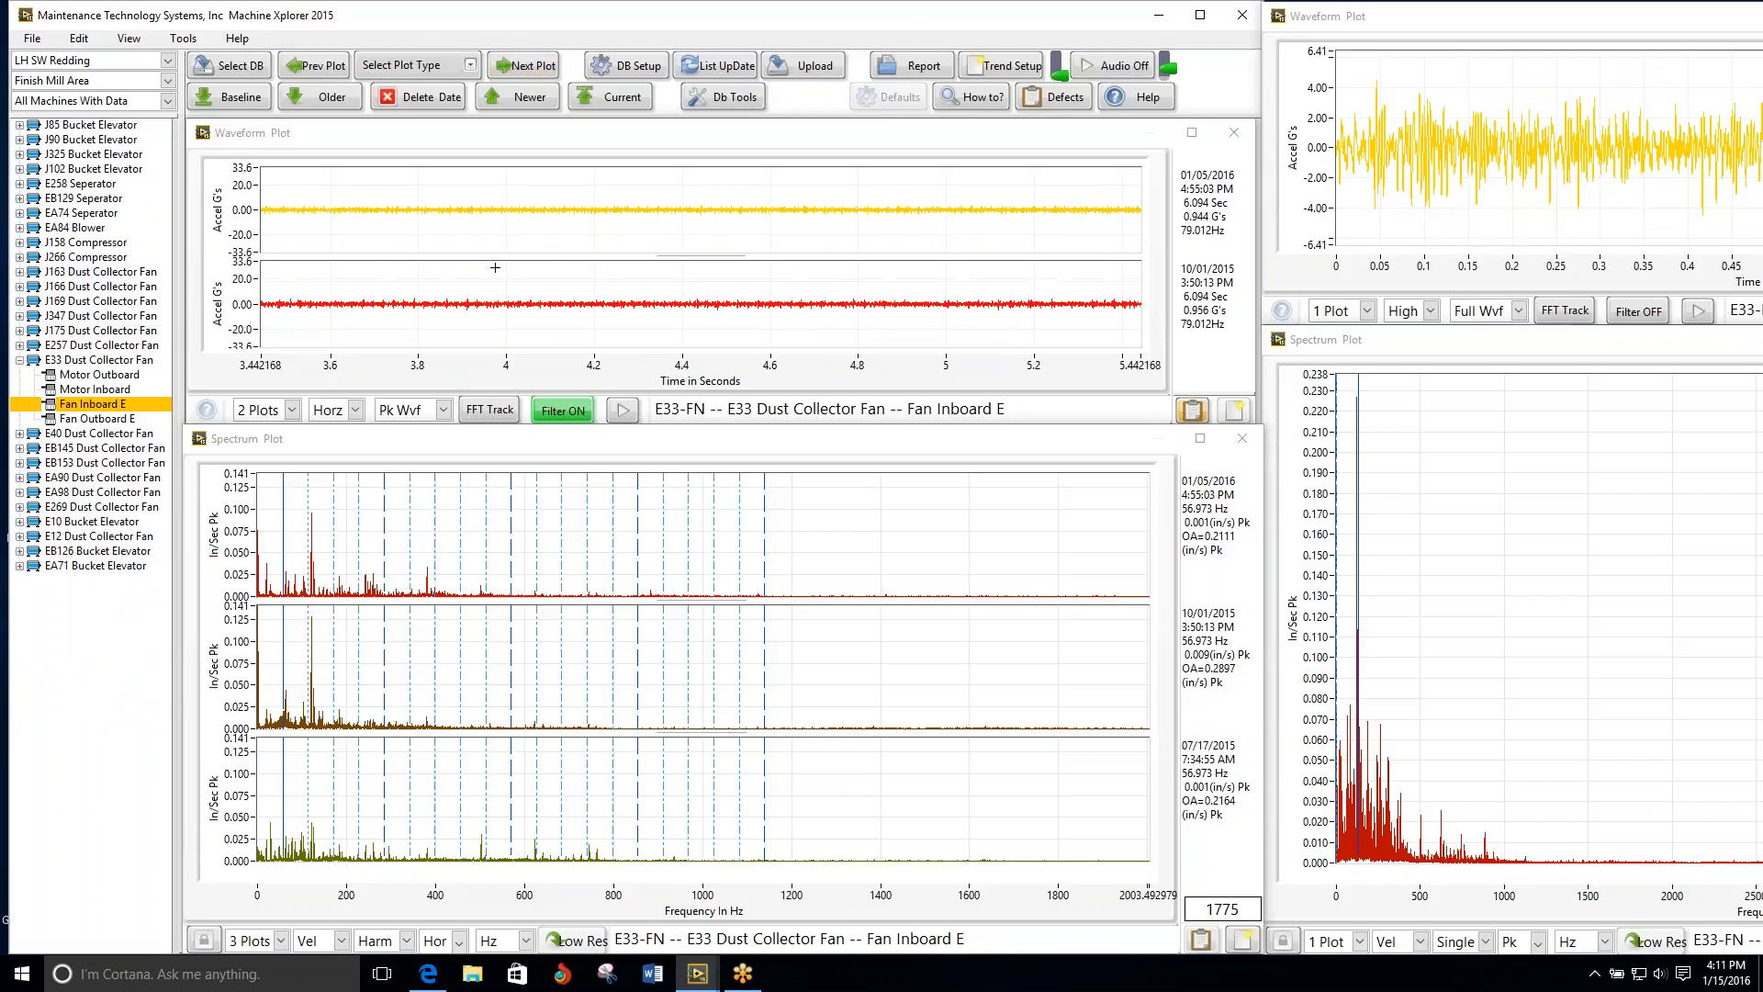
{"action": "scroll", "coordinate": [495, 267], "scroll_direction": "up", "scroll_amount": 1}
{"action": "left_click", "coordinate": [292, 410]}
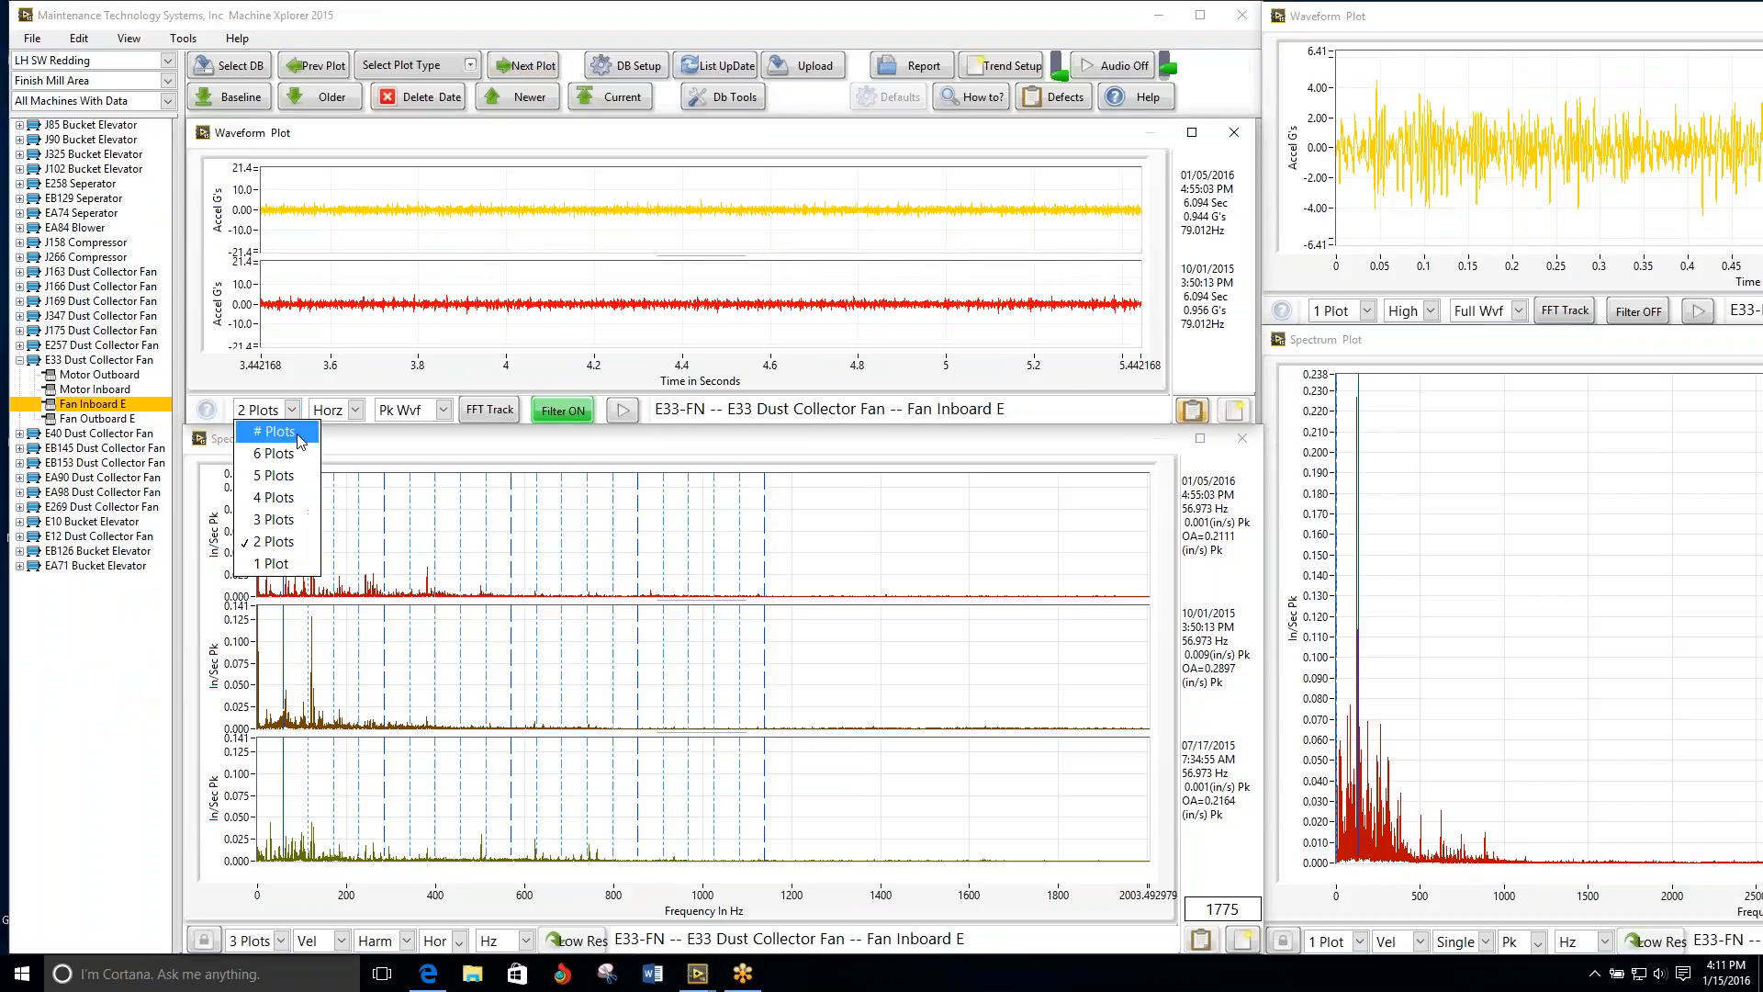
{"action": "left_click", "coordinate": [294, 484]}
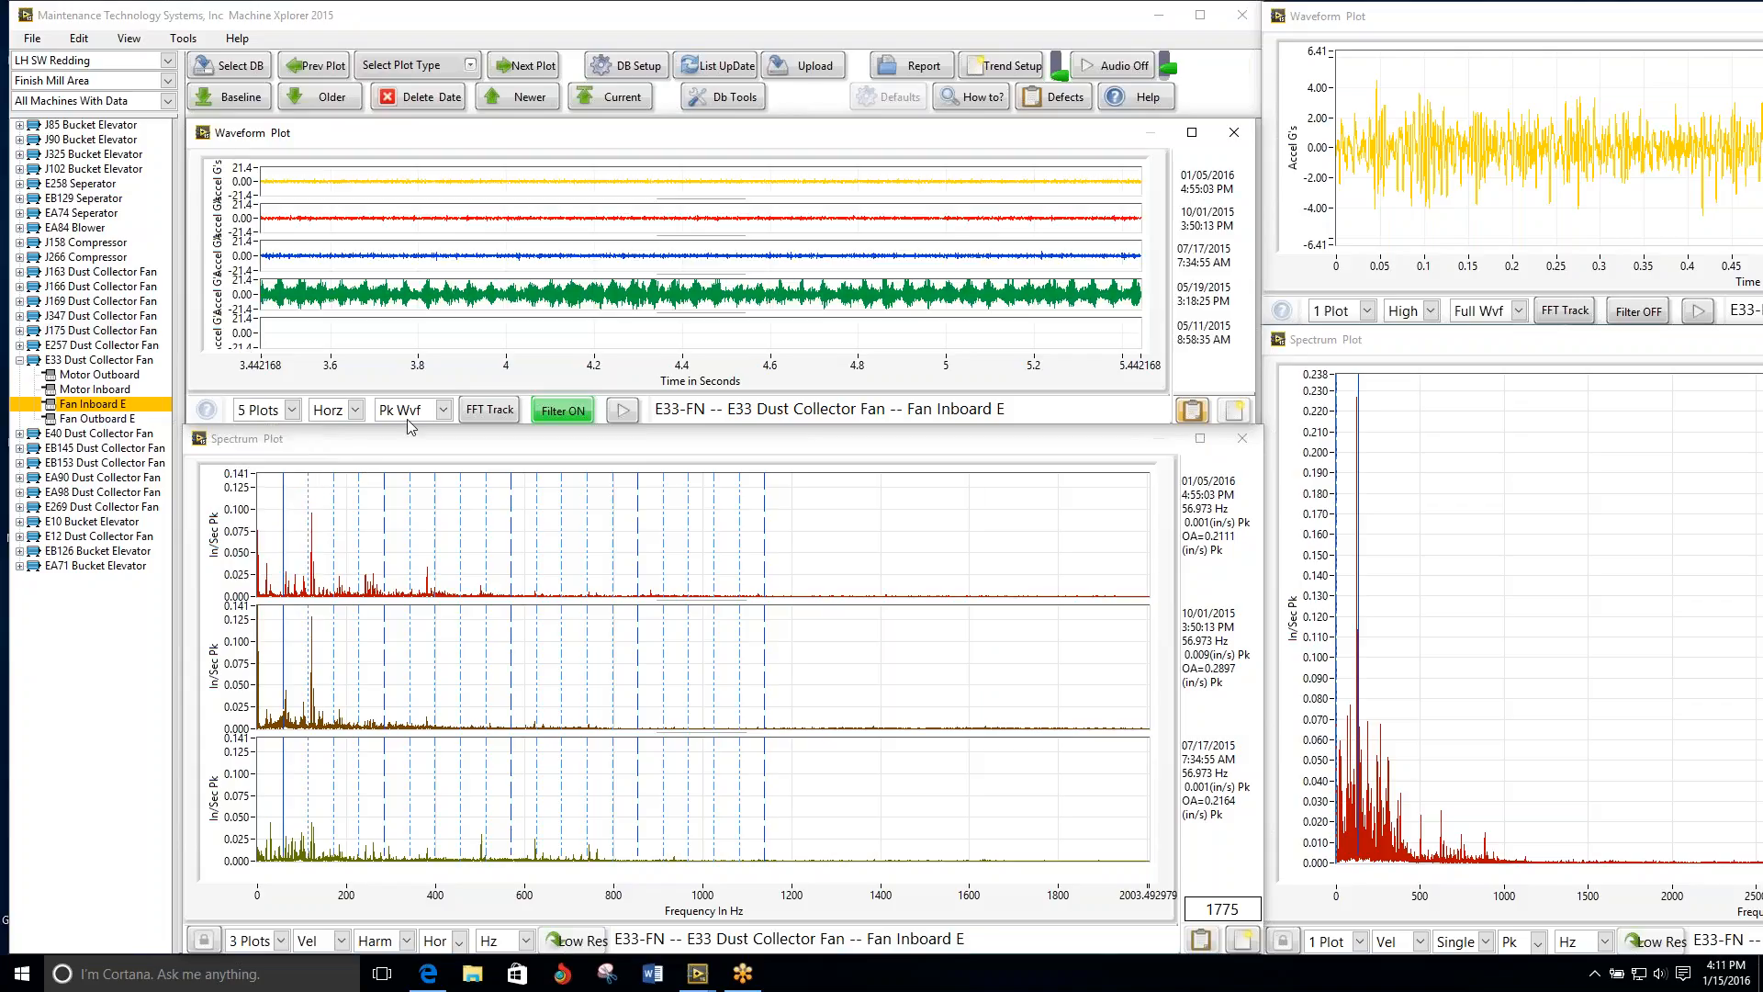
{"action": "scroll", "coordinate": [548, 290], "scroll_direction": "down", "scroll_amount": 1}
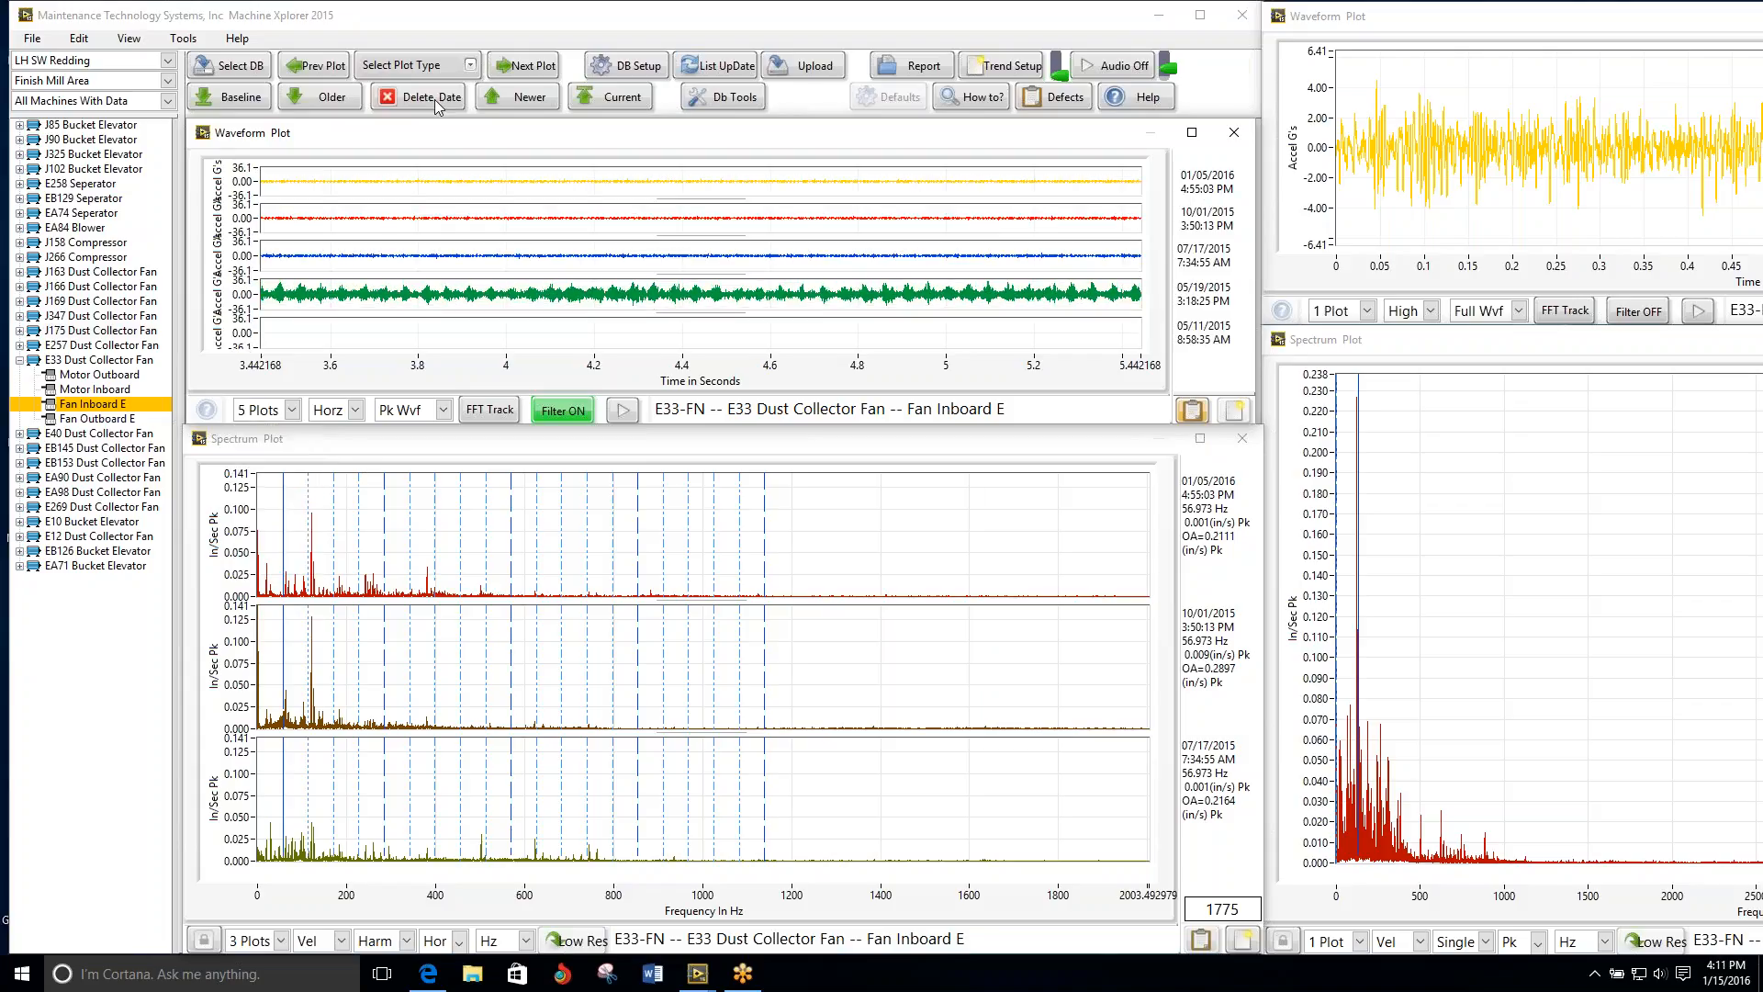
{"action": "left_click", "coordinate": [273, 417]}
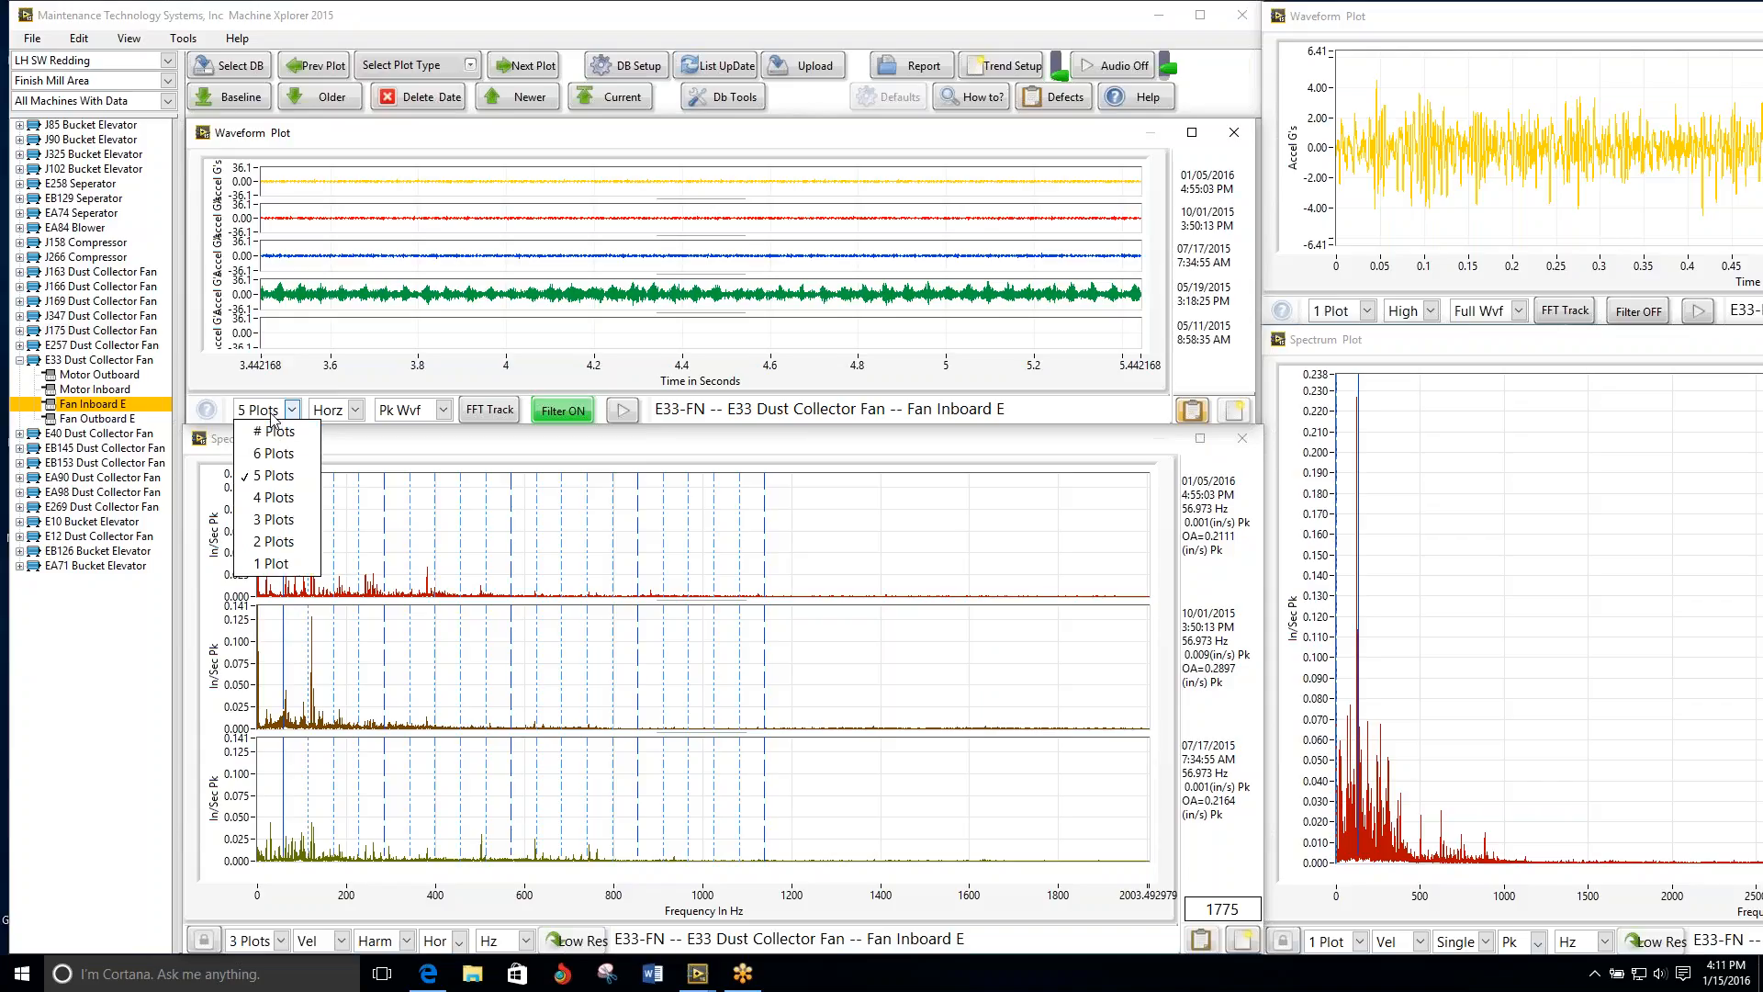
{"action": "left_click", "coordinate": [279, 525]}
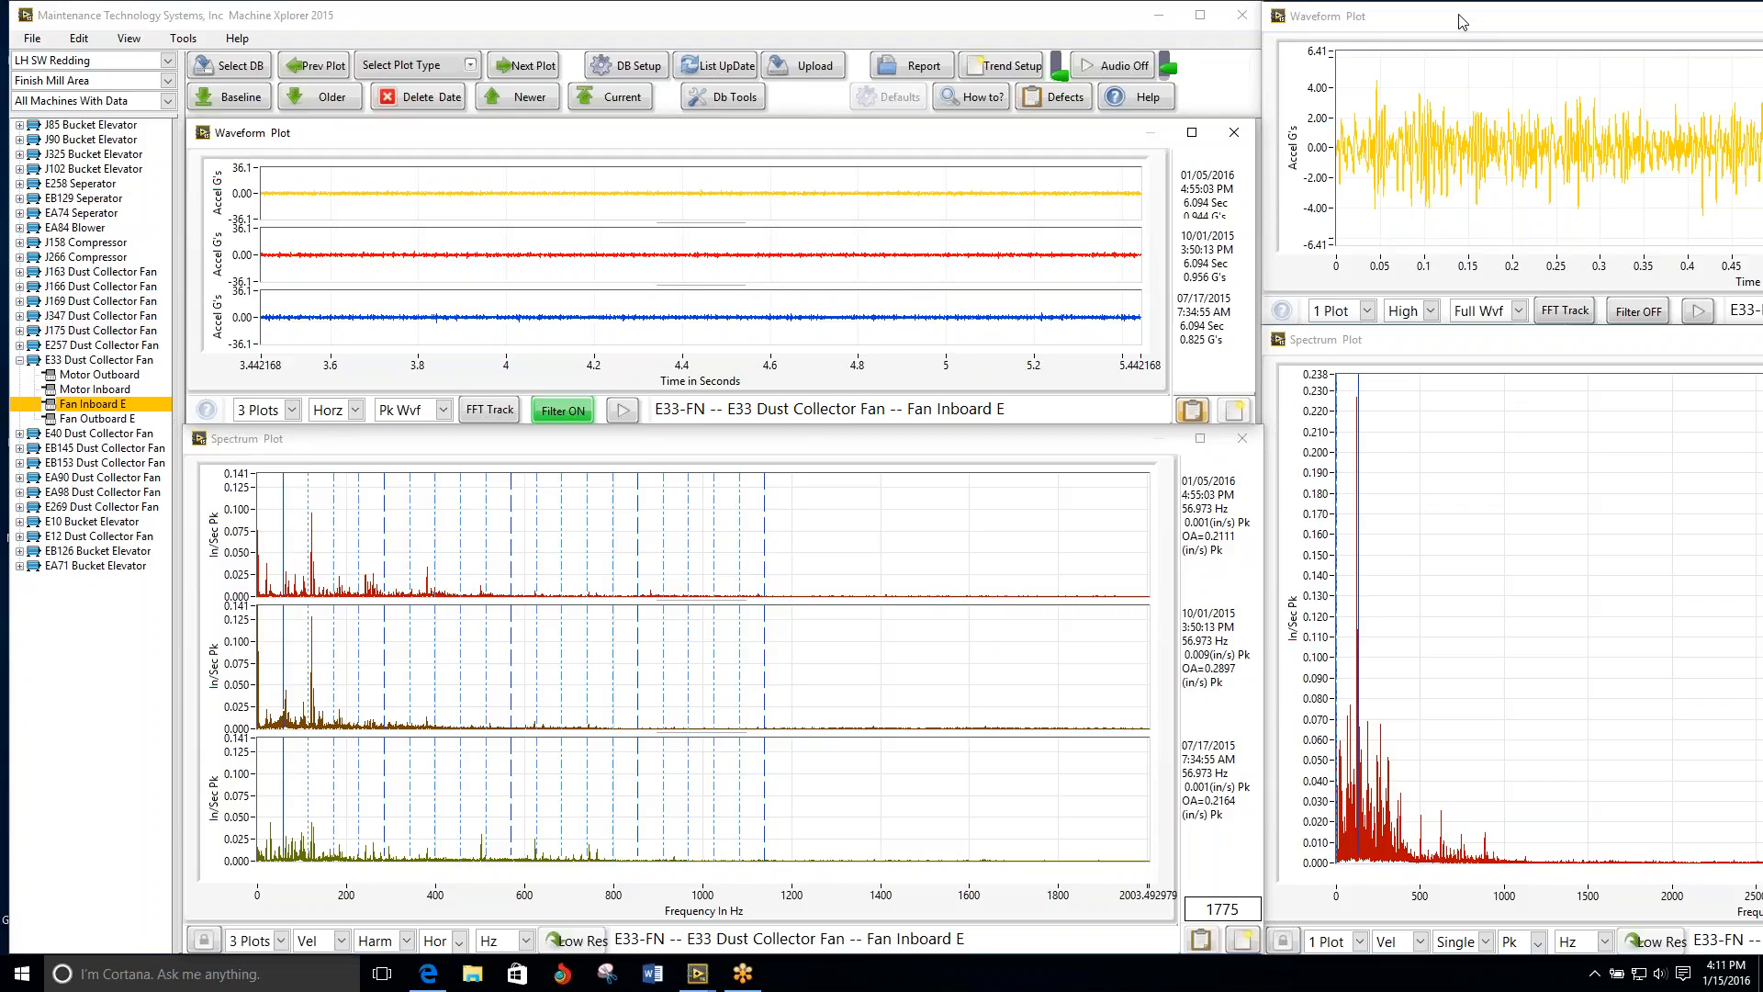
{"action": "left_click", "coordinate": [429, 67]}
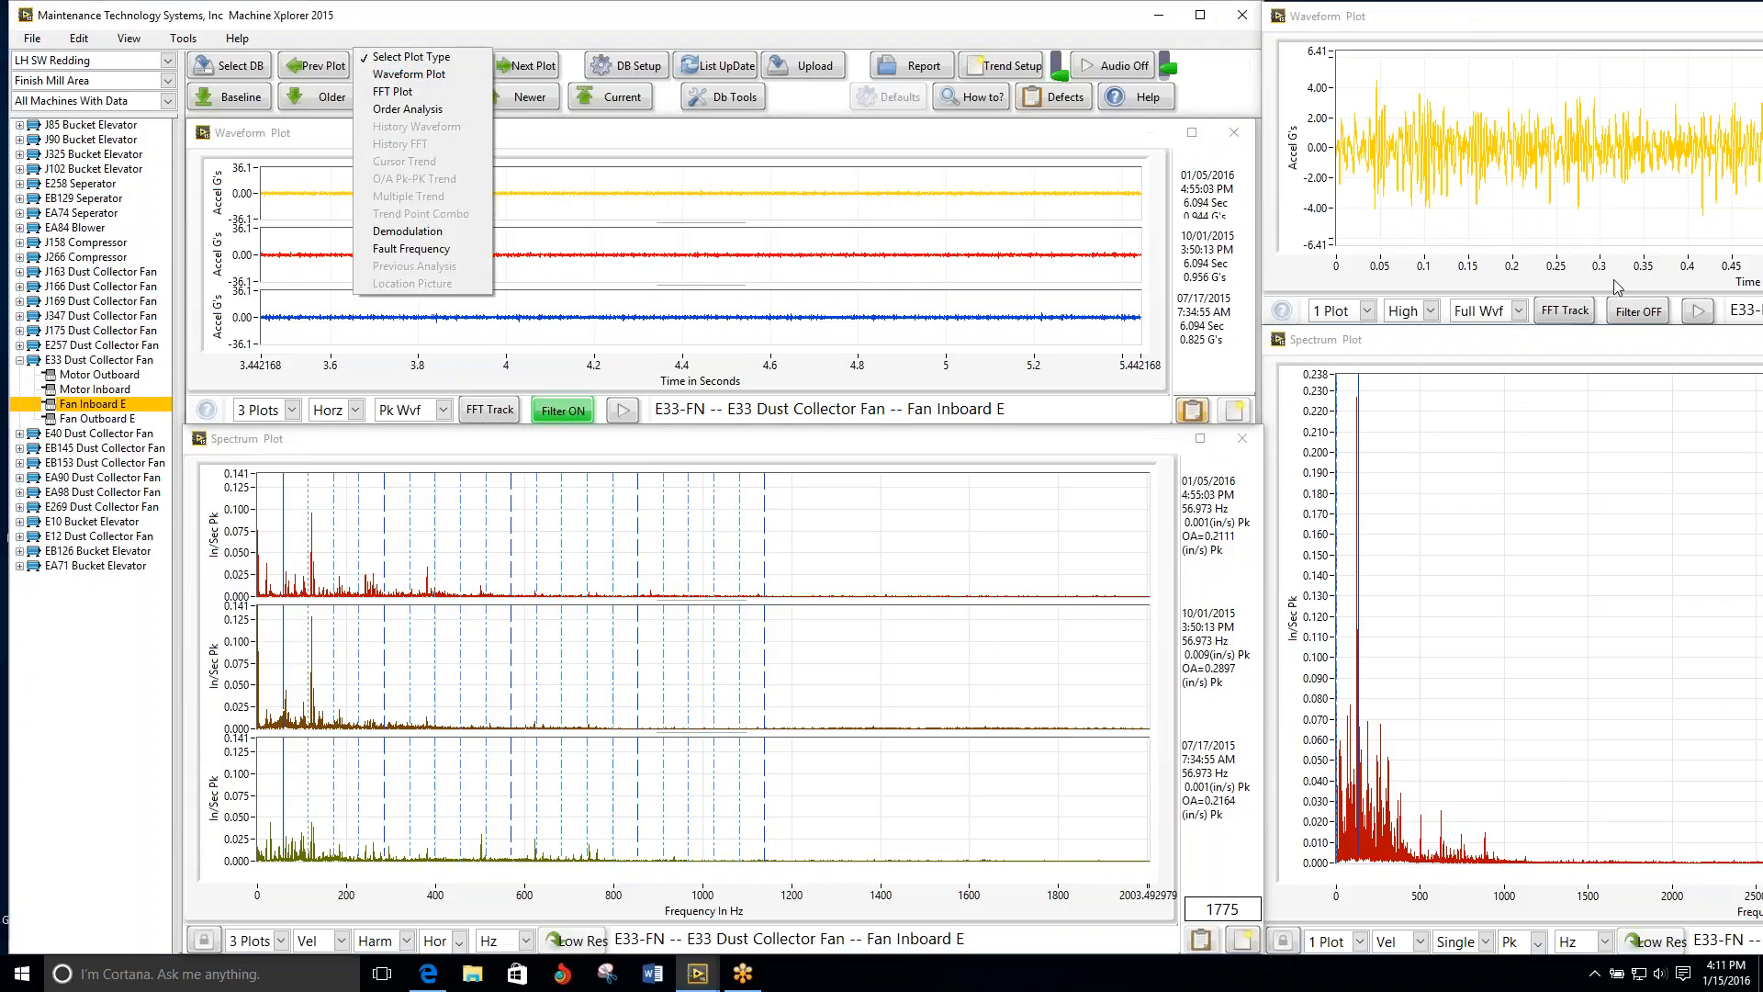
{"action": "left_click", "coordinate": [1430, 311]}
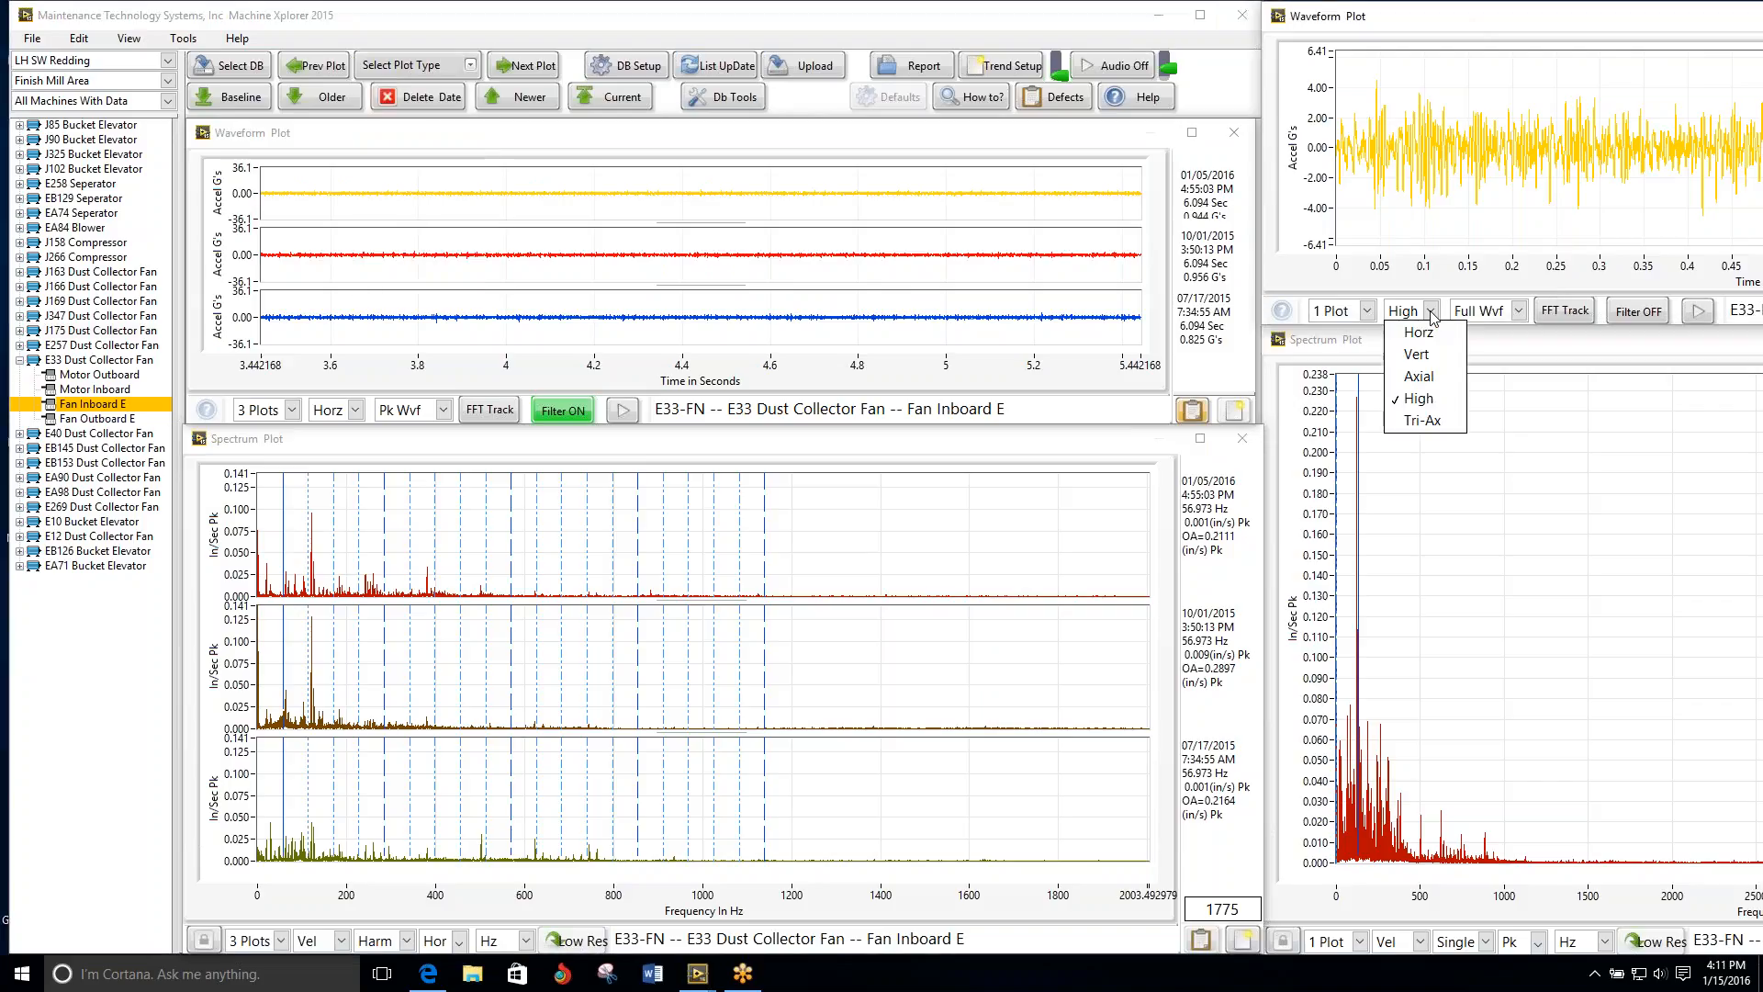
{"action": "left_click", "coordinate": [1434, 408]}
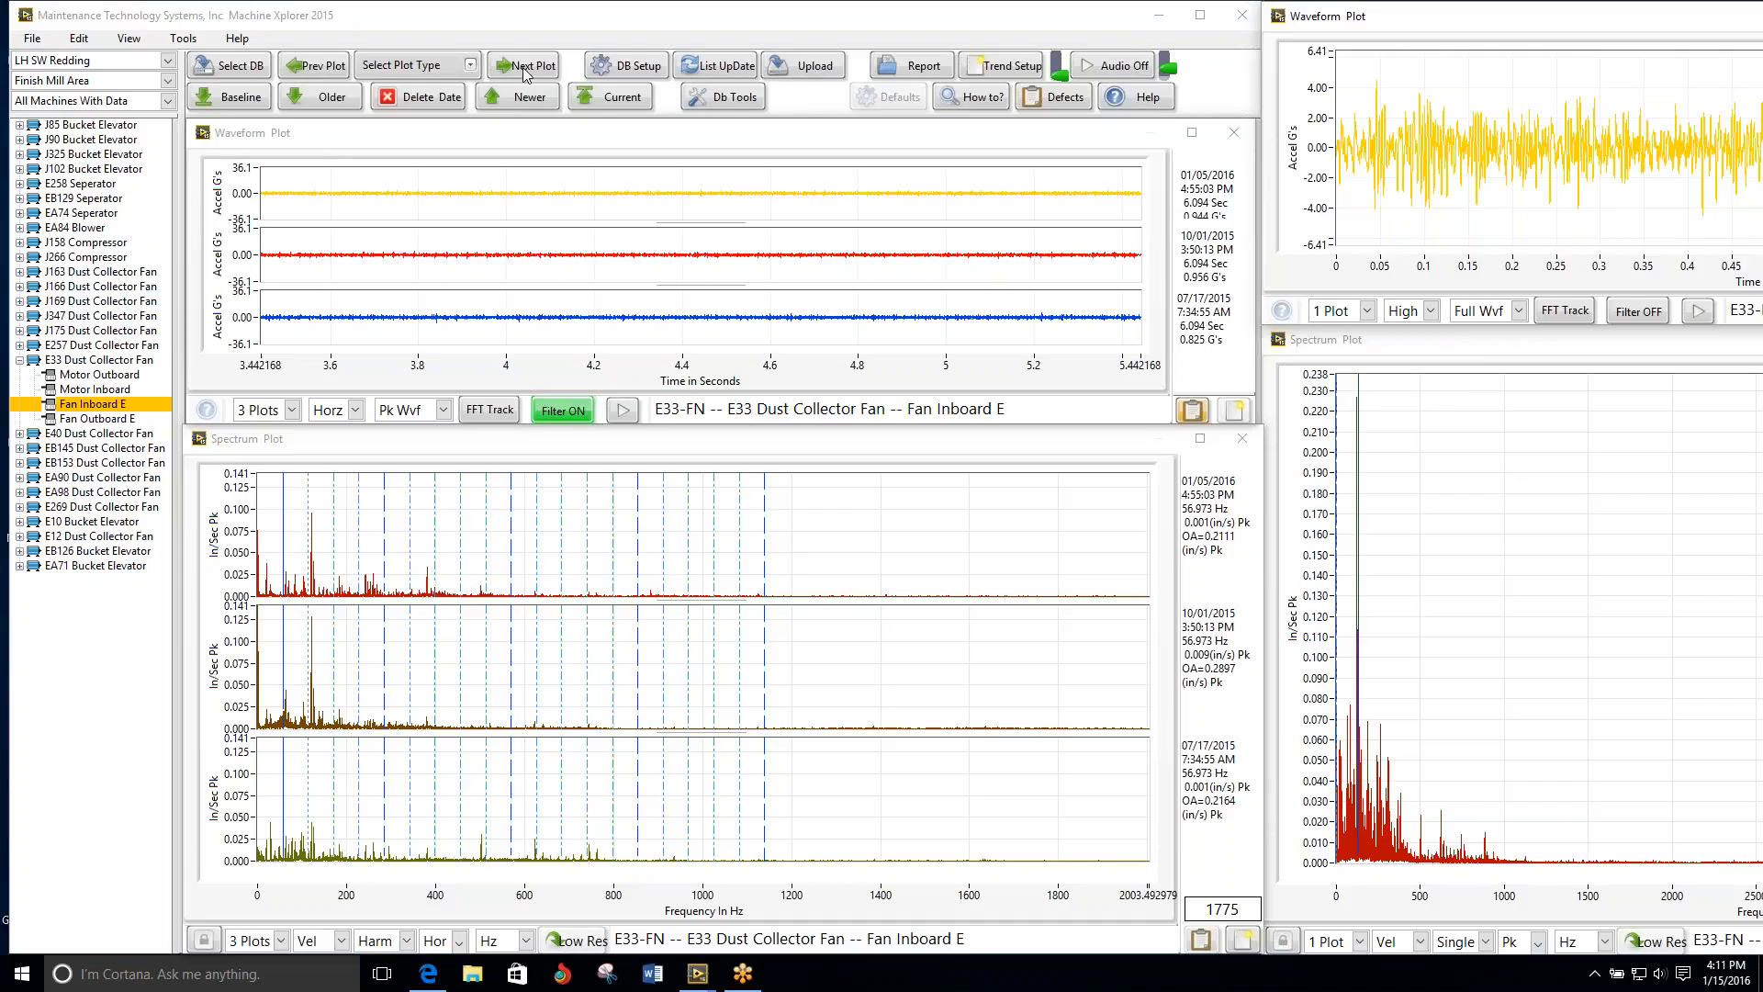
Step: Magnify the amplitude of the E33 fan's three Fan Inboard E waveforms for comparison, then review its Fan Outboard E
{"action": "left_click", "coordinate": [511, 135]}
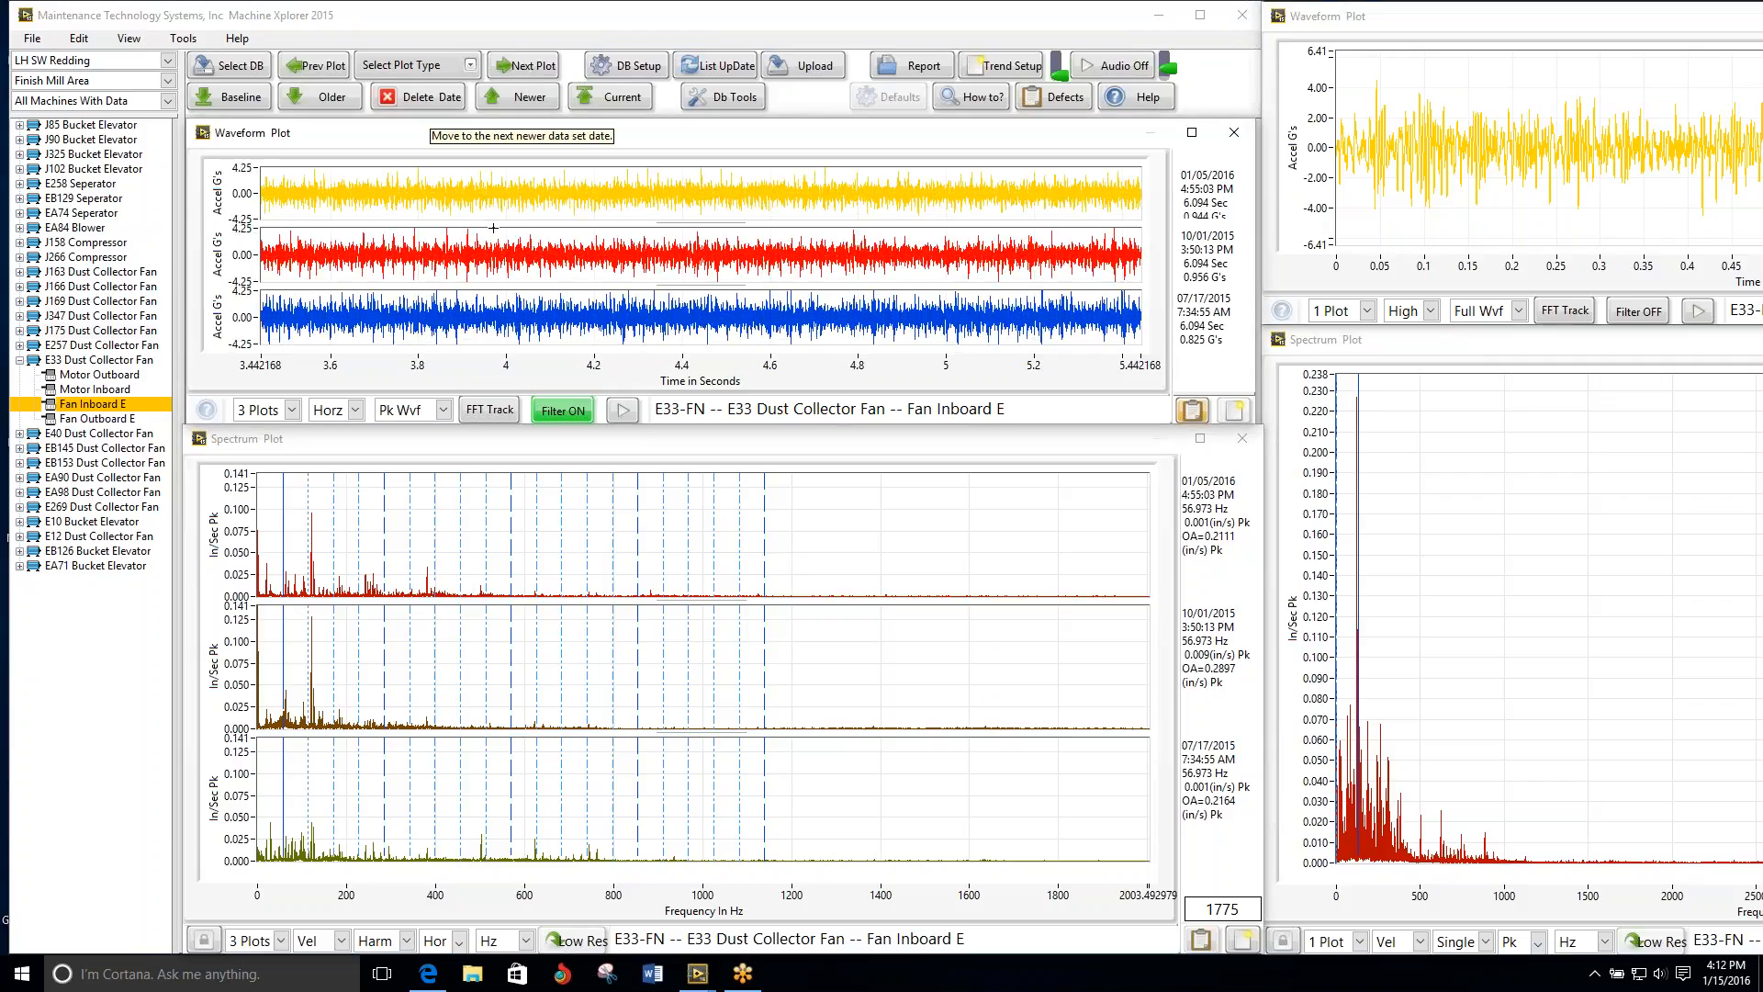
{"action": "scroll", "coordinate": [493, 227], "scroll_direction": "down", "scroll_amount": 1}
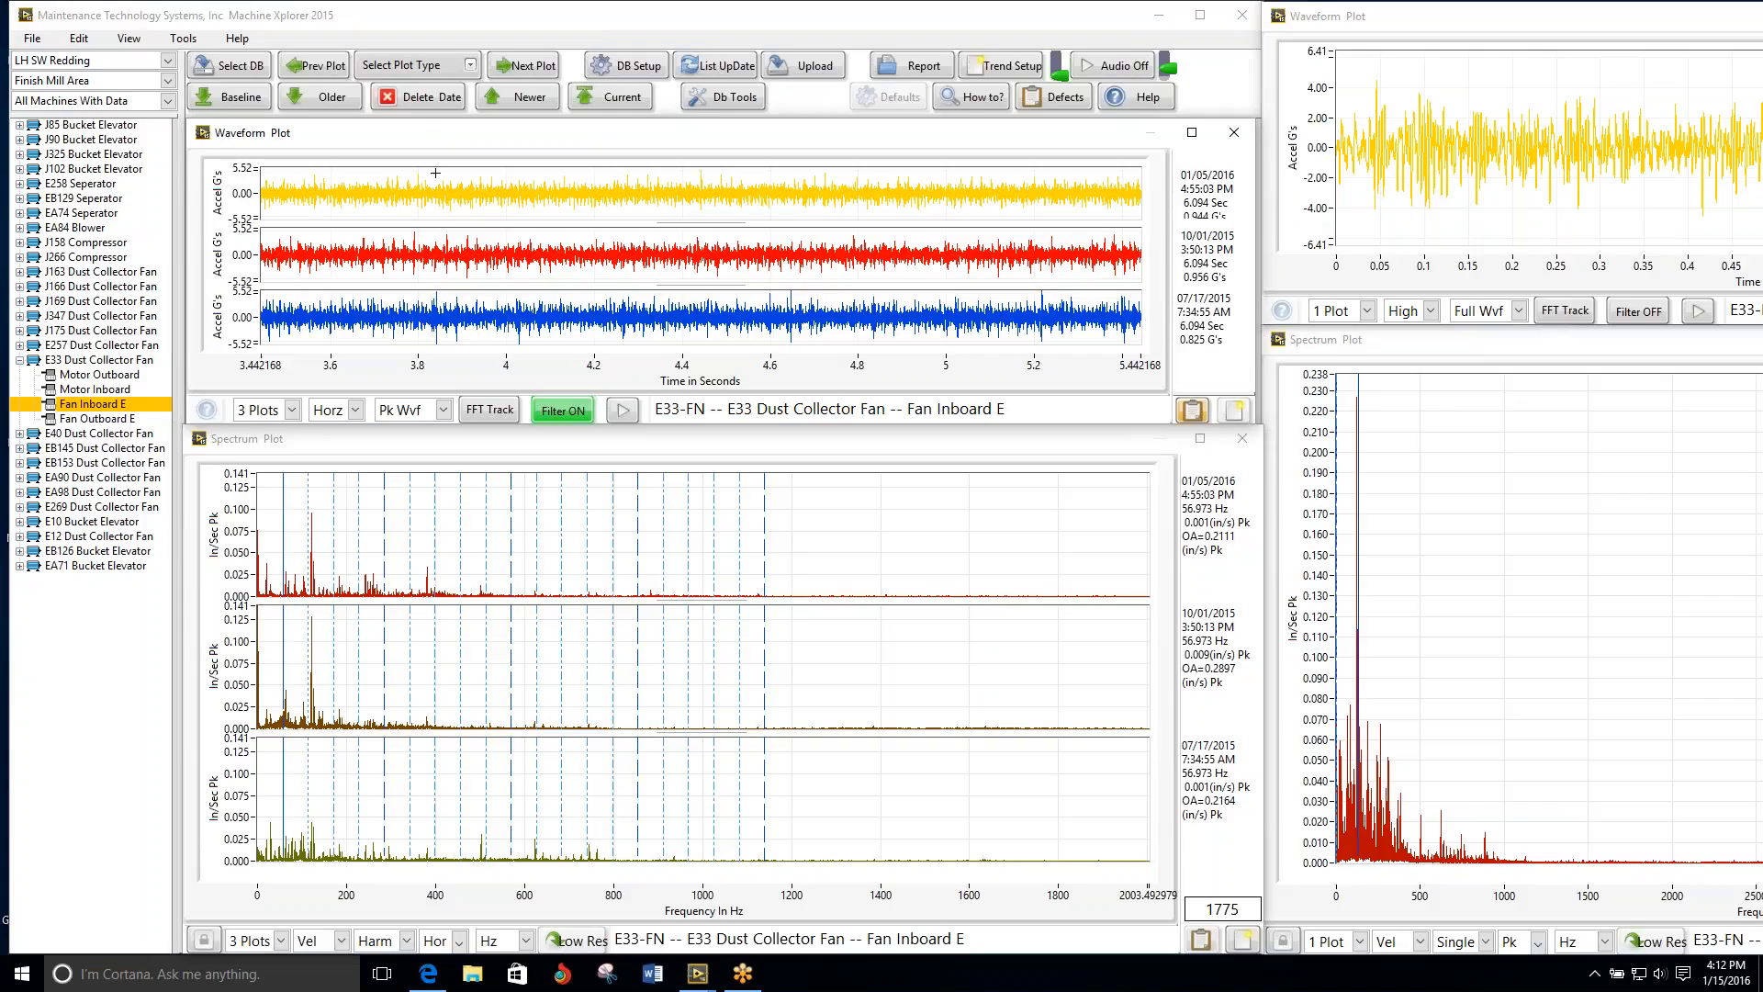
{"action": "left_click", "coordinate": [533, 68]}
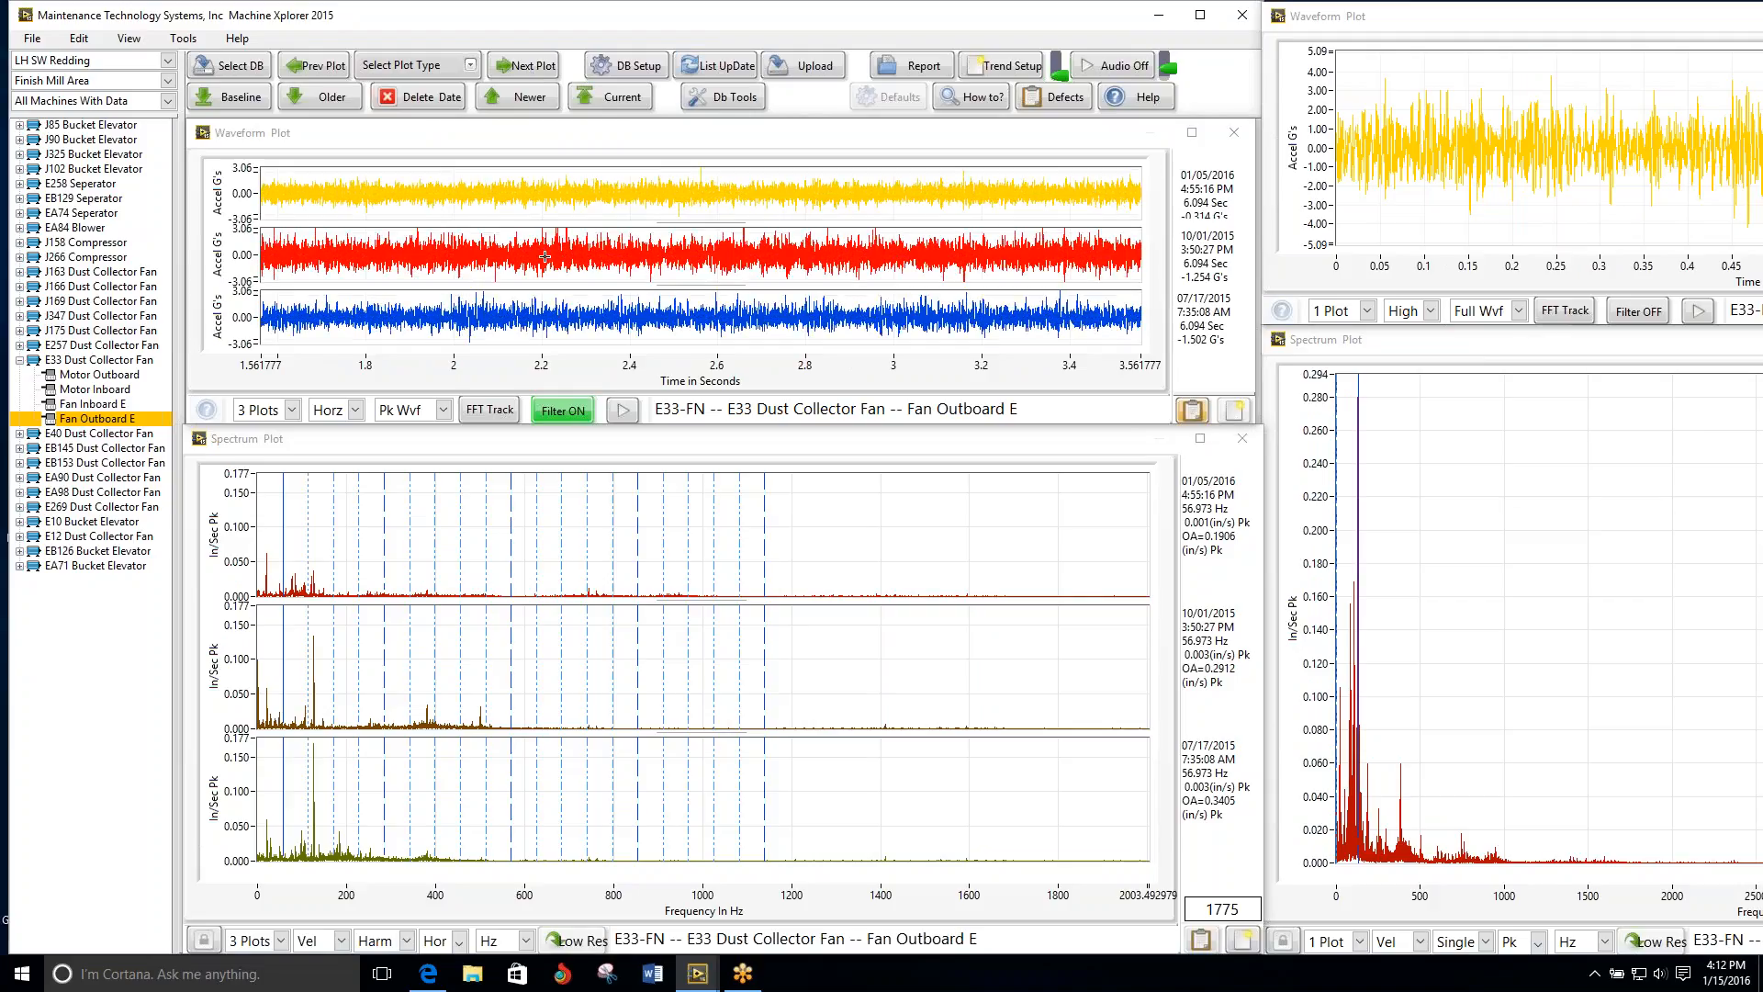
Step: Move on to the E40 Dust Collector Fan and review its Motor Outboard, Motor Inboard and Fan Inboard E plots
{"action": "left_click", "coordinate": [534, 69]}
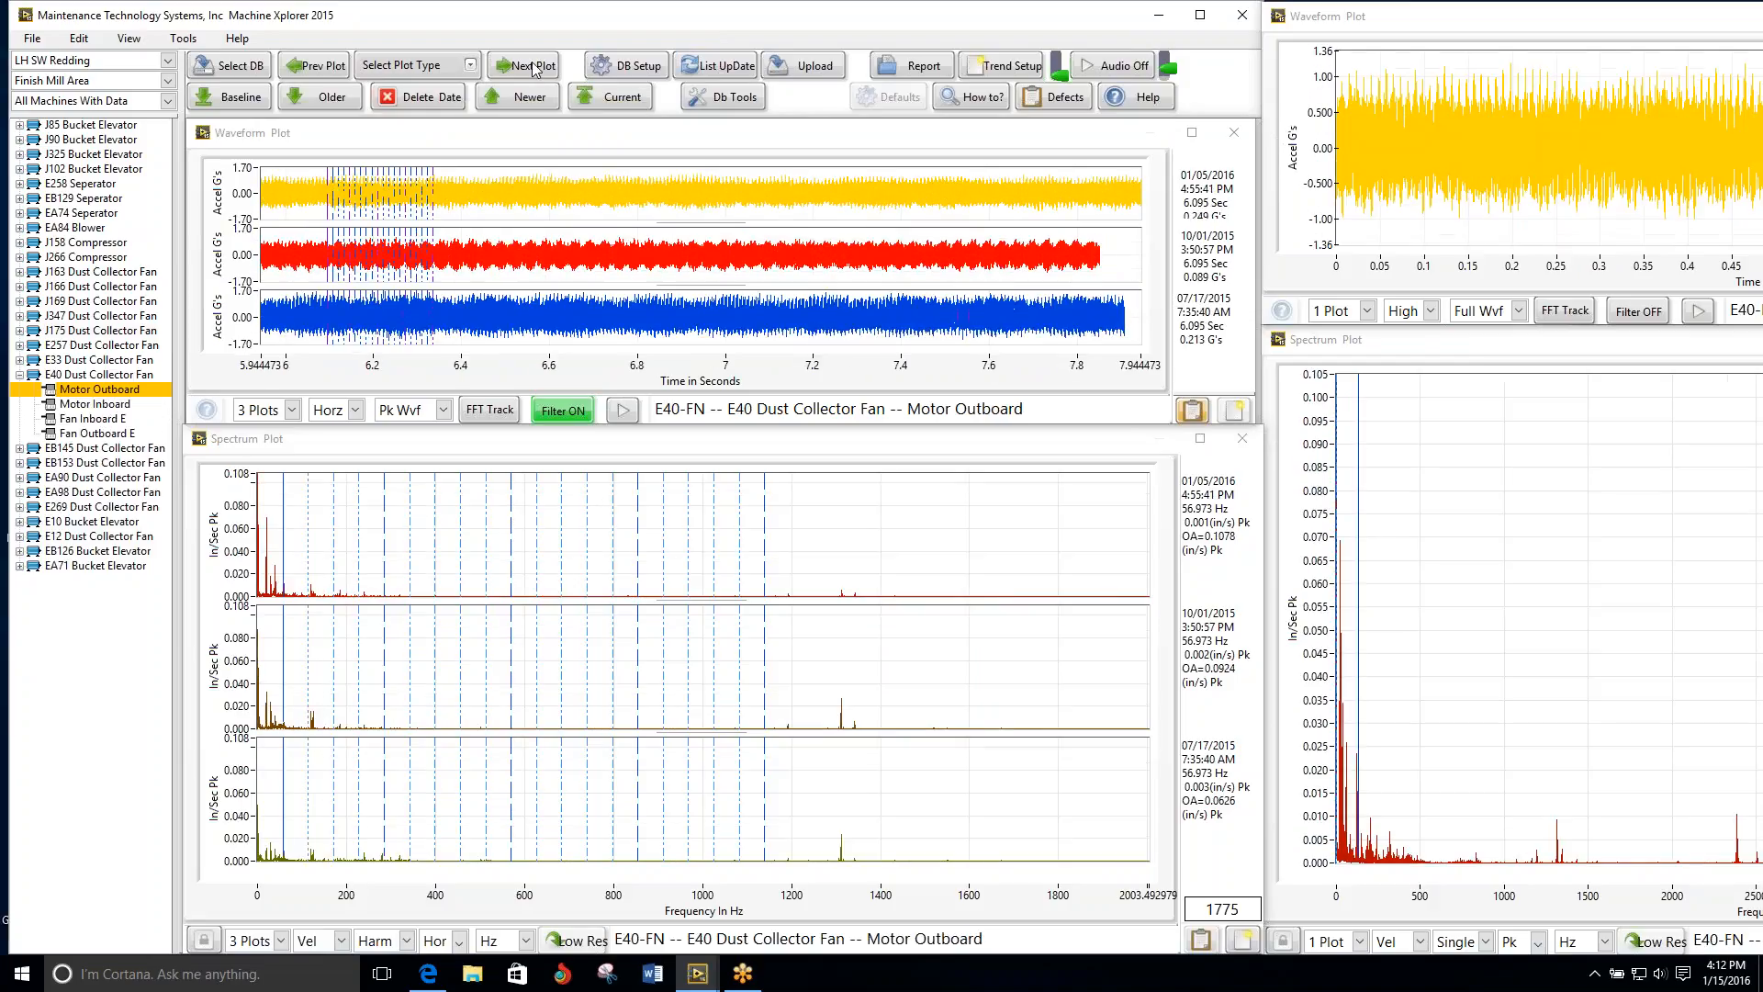
{"action": "left_click", "coordinate": [539, 69]}
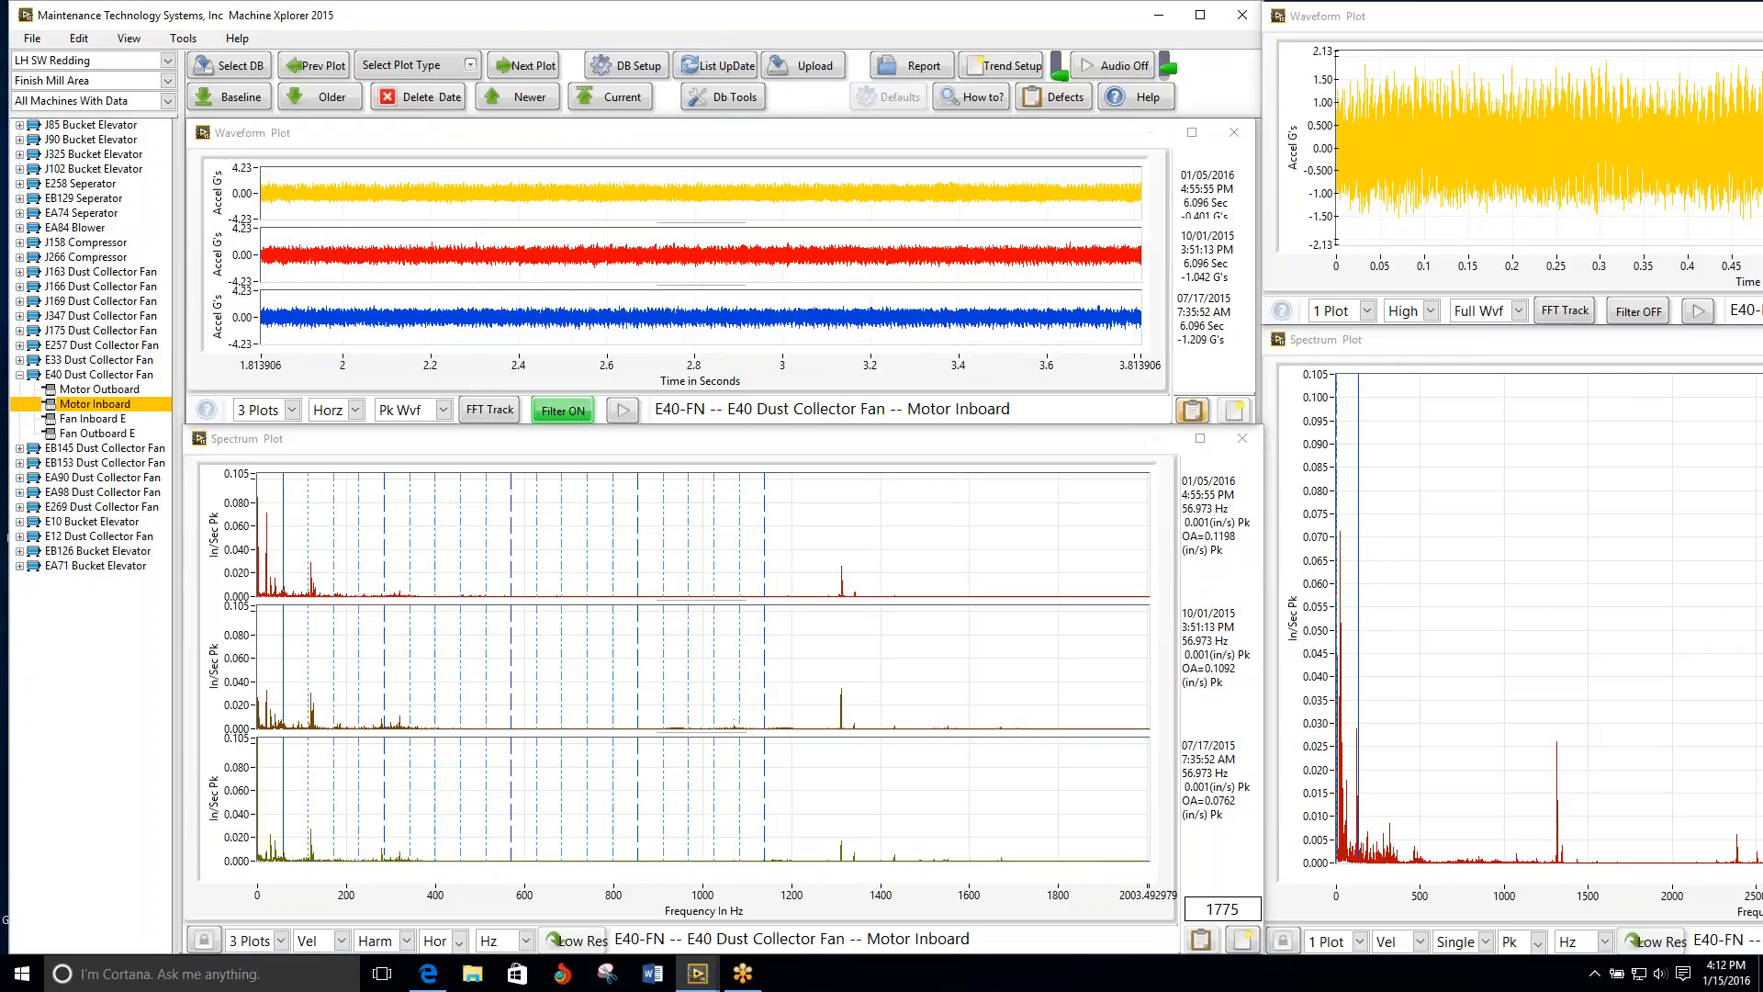
{"action": "left_click", "coordinate": [539, 69]}
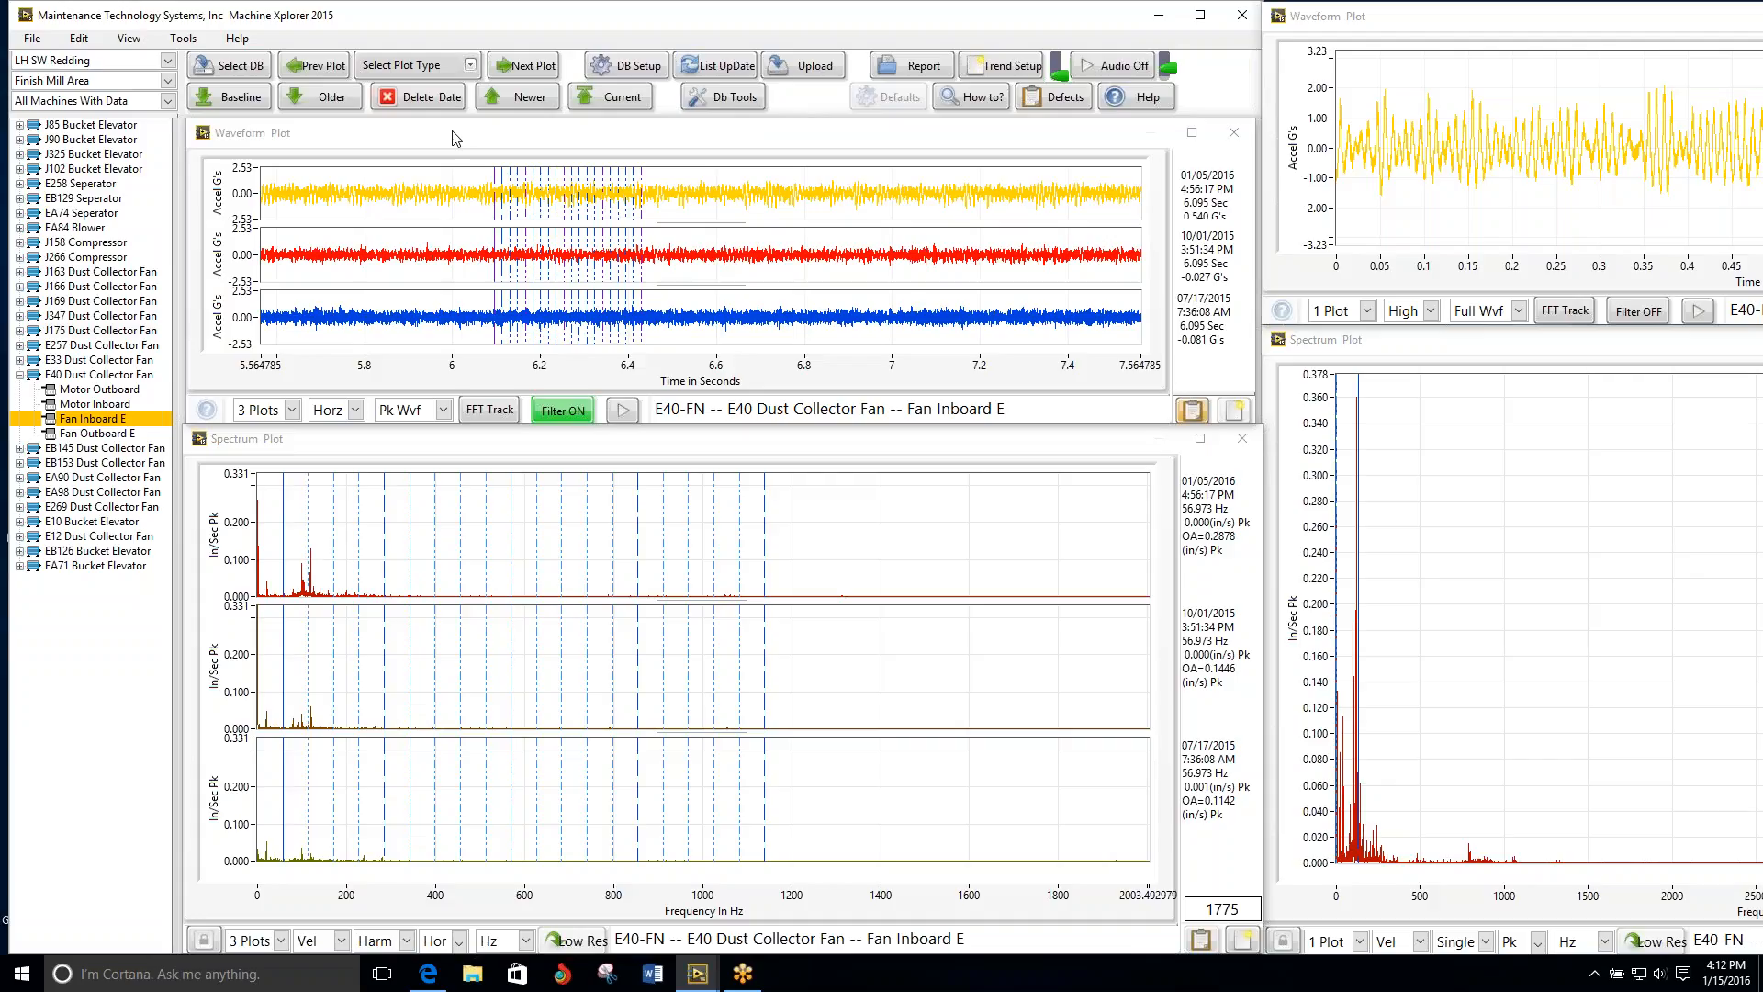
Step: Switch the multi-date spectra of the E40 fan's Fan Inboard E to the vertical direction for comparison, then to axial
{"action": "left_click", "coordinate": [417, 445]}
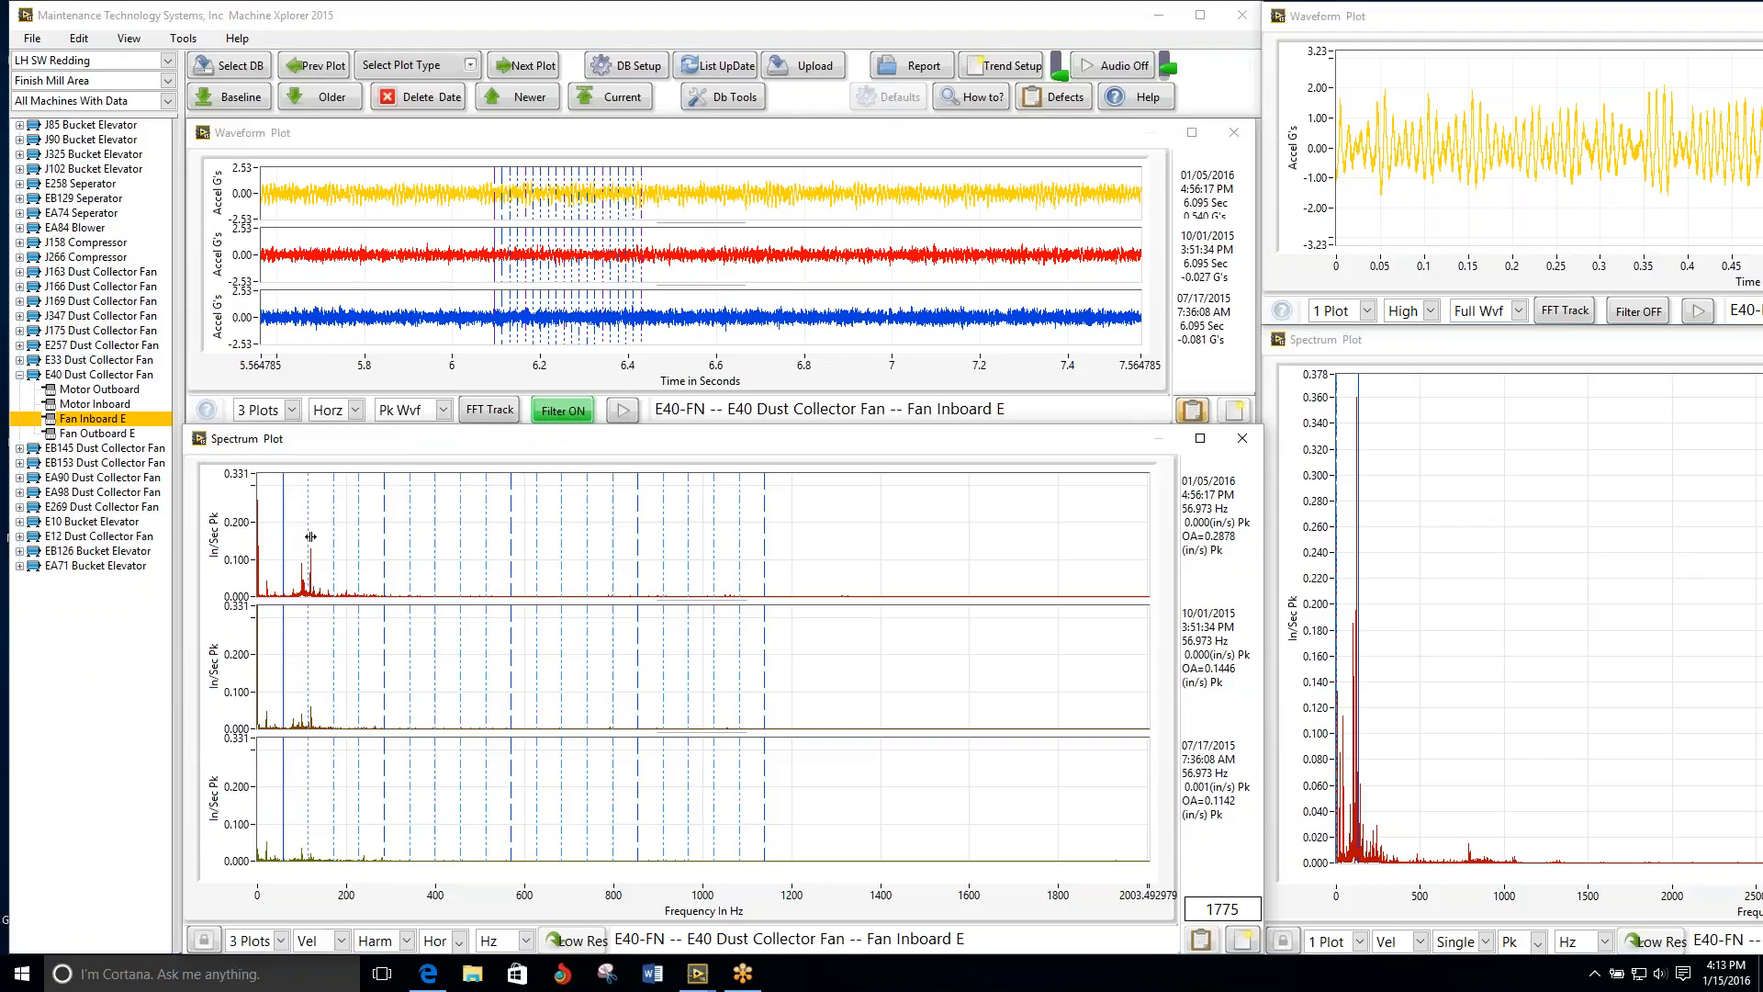
{"action": "left_click_drag", "start_coordinate": [1357, 384], "coordinate": [1397, 386]}
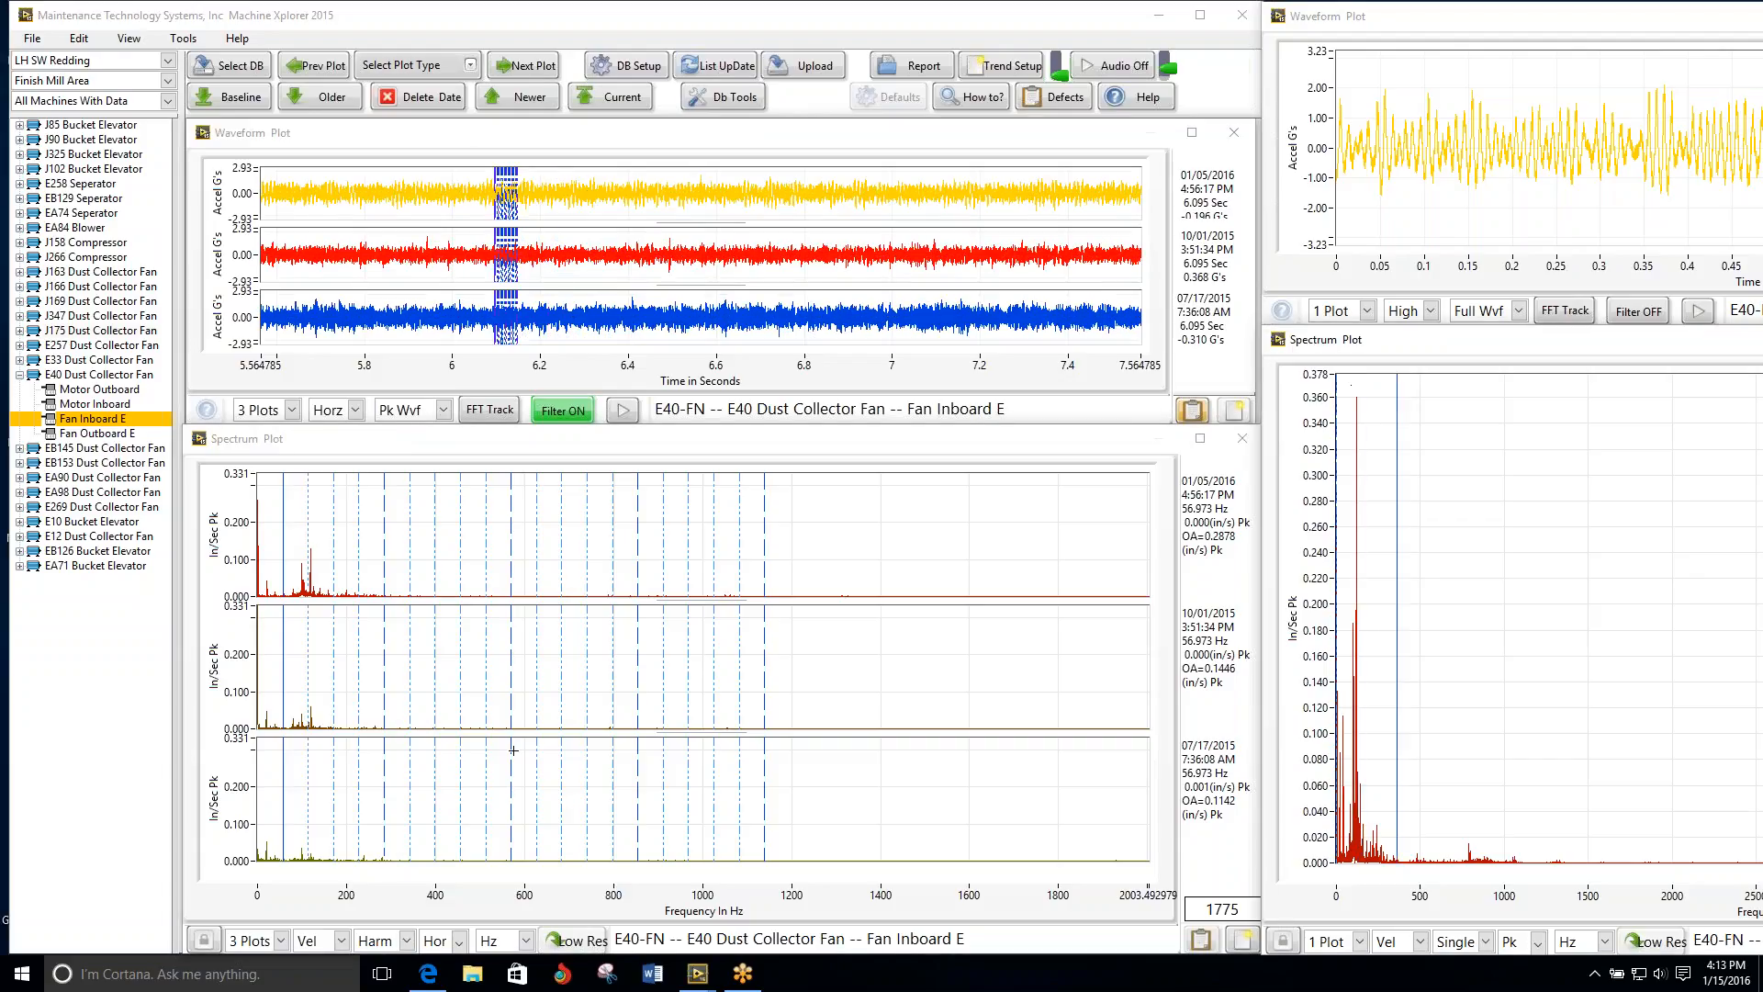
{"action": "left_click", "coordinate": [456, 941]}
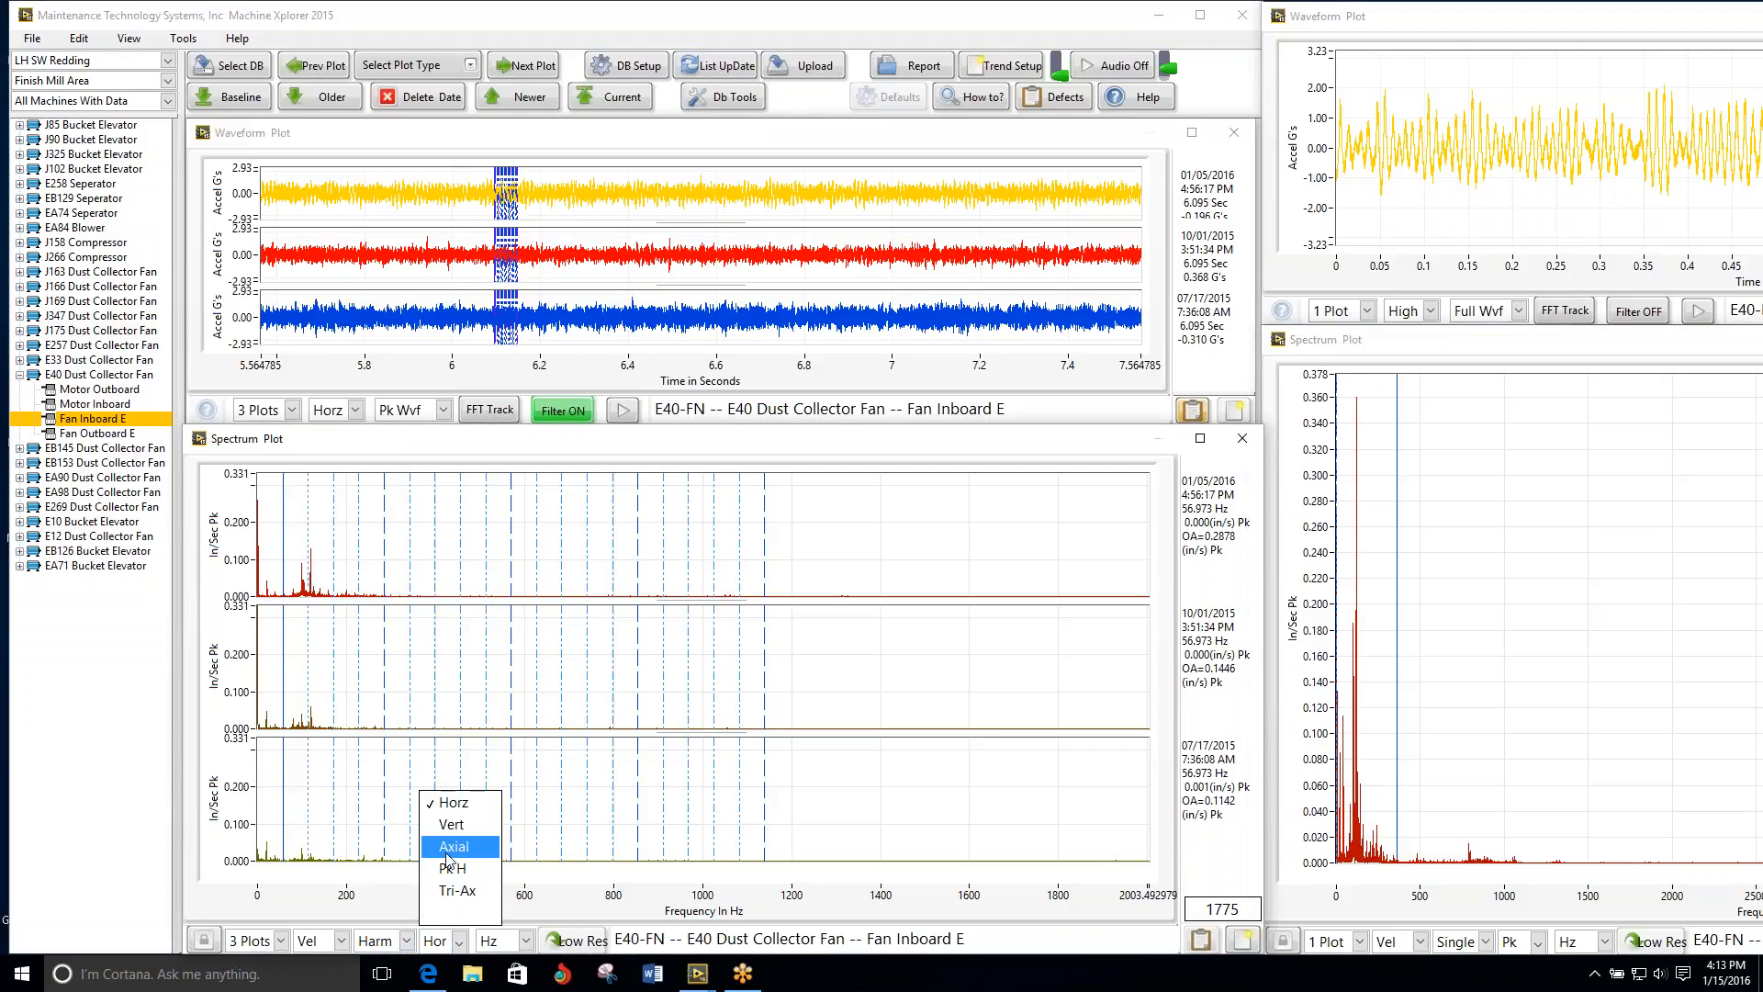
{"action": "left_click", "coordinate": [451, 823]}
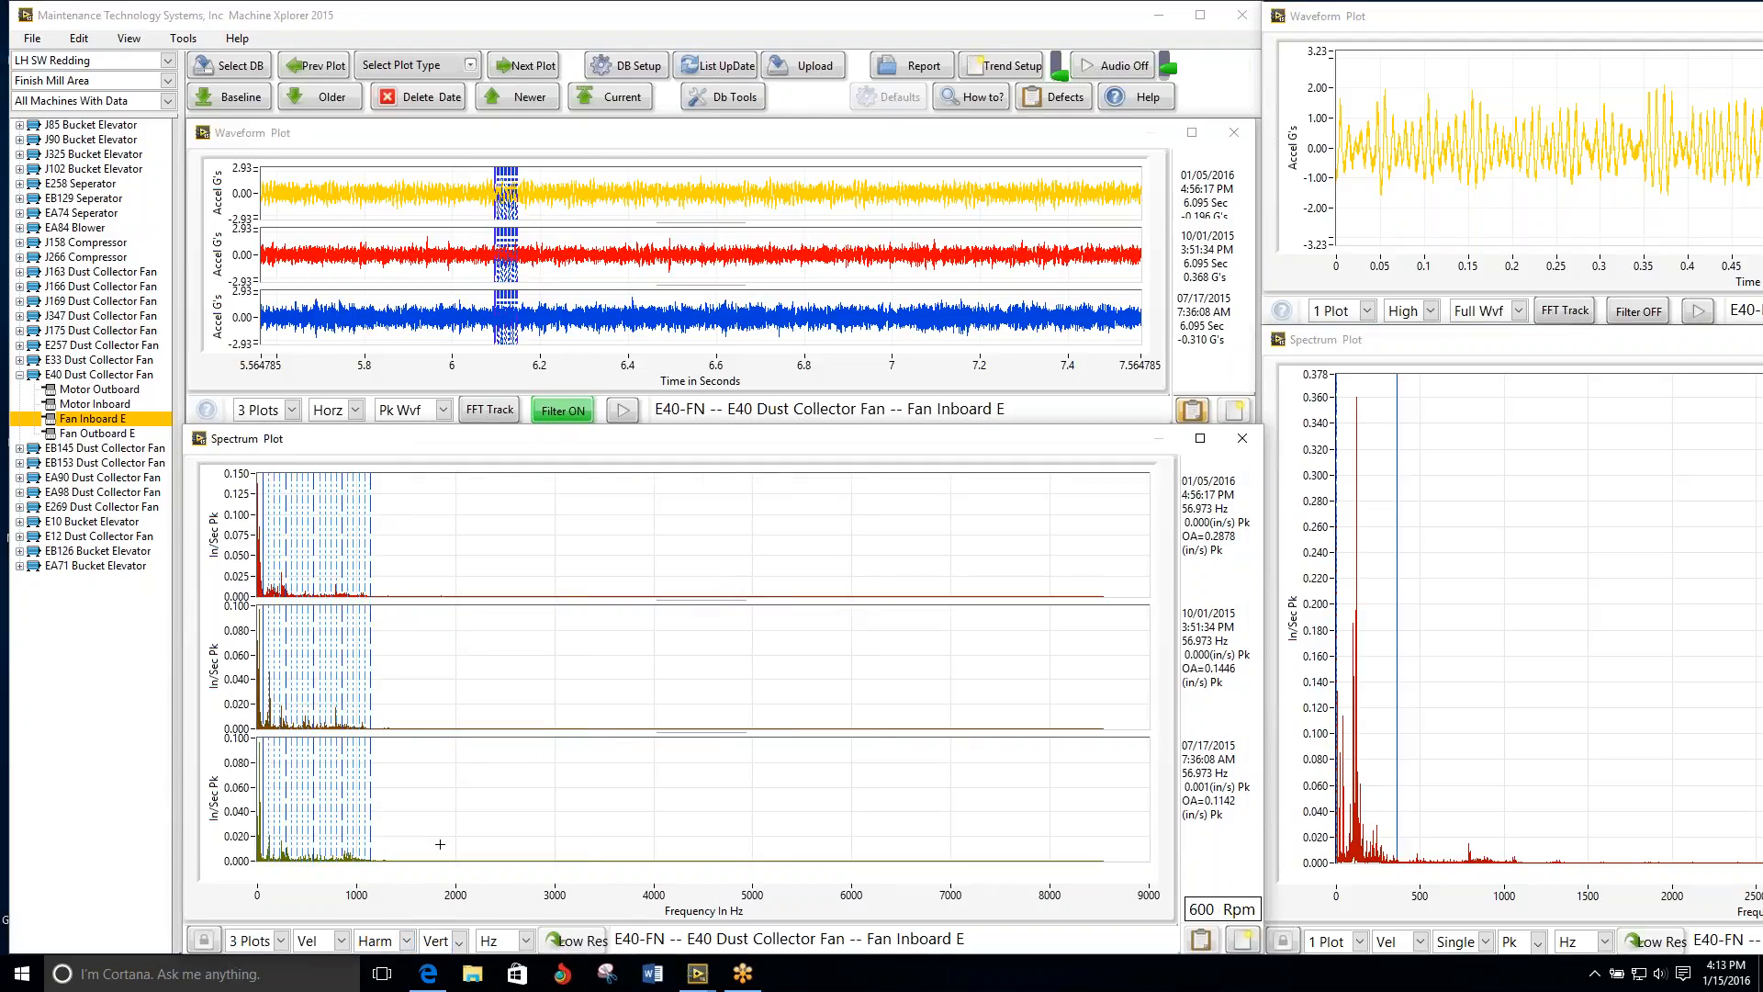
{"action": "left_click", "coordinate": [442, 943]}
{"action": "left_click", "coordinate": [451, 841]}
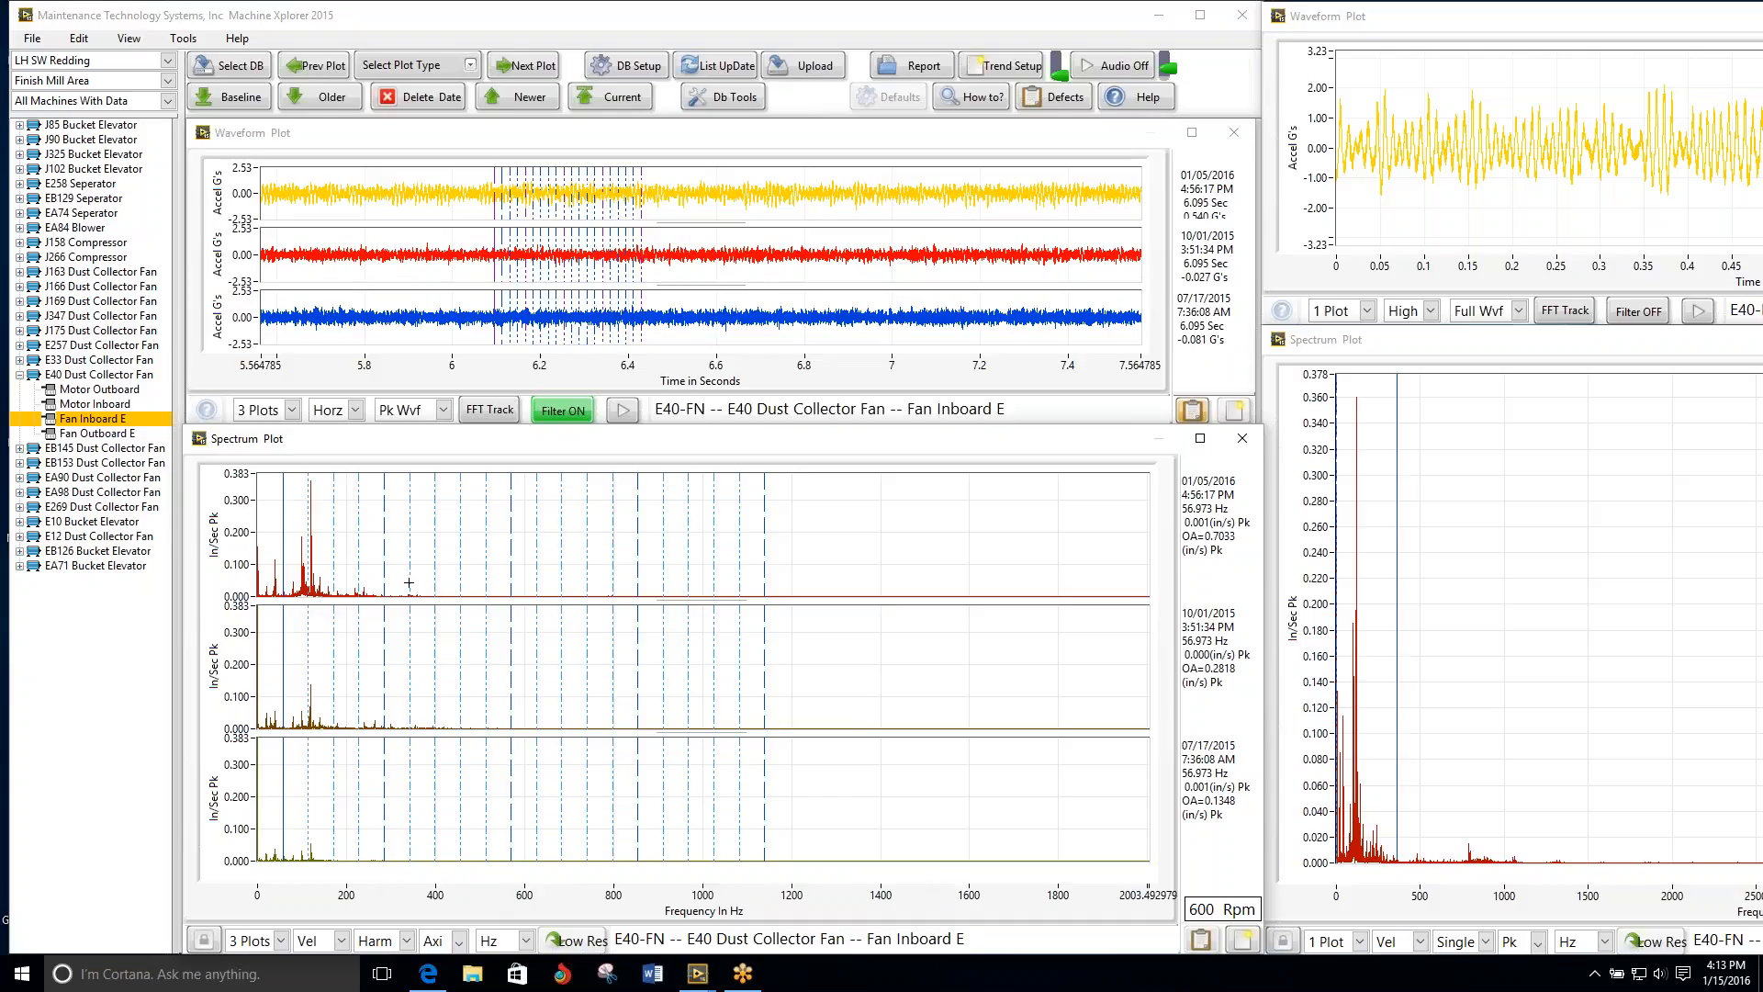
Step: Compare the axial Fan Inboard E spectra over 4 plots, stepping the harmonic cursor onto the peak at 119.843 Hz
{"action": "left_click", "coordinate": [252, 940]}
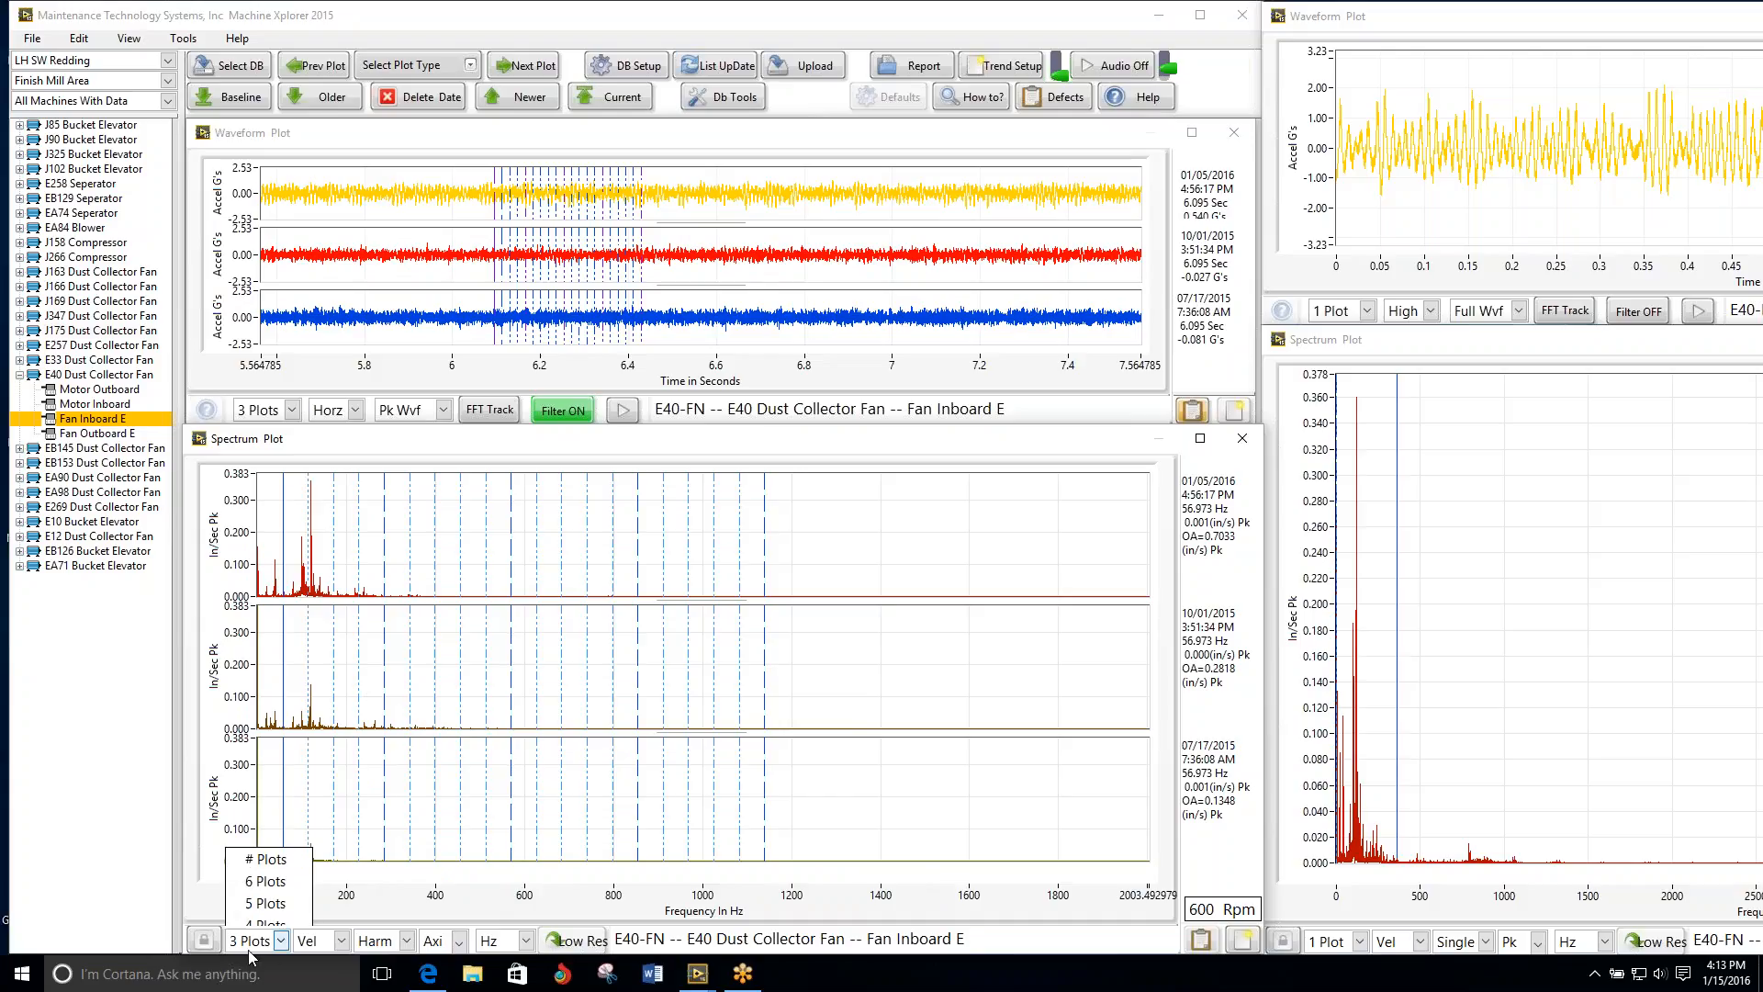
{"action": "left_click", "coordinate": [257, 843]}
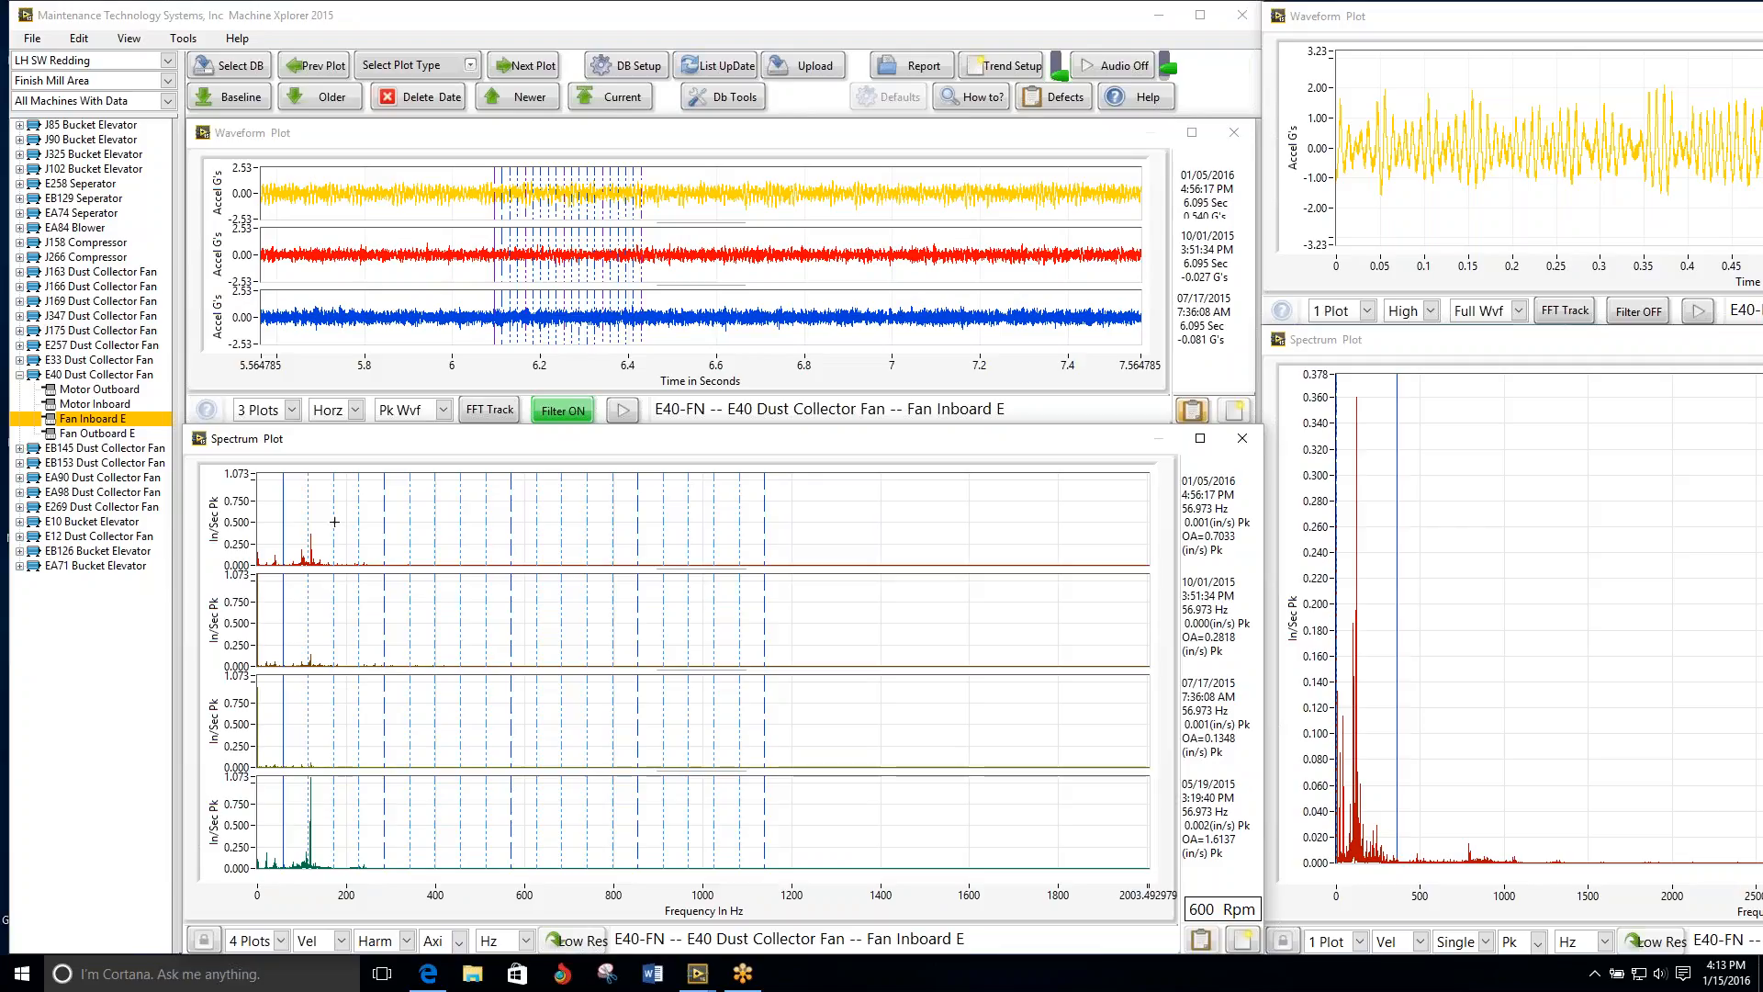
{"action": "left_click_drag", "start_coordinate": [287, 510], "coordinate": [309, 503]}
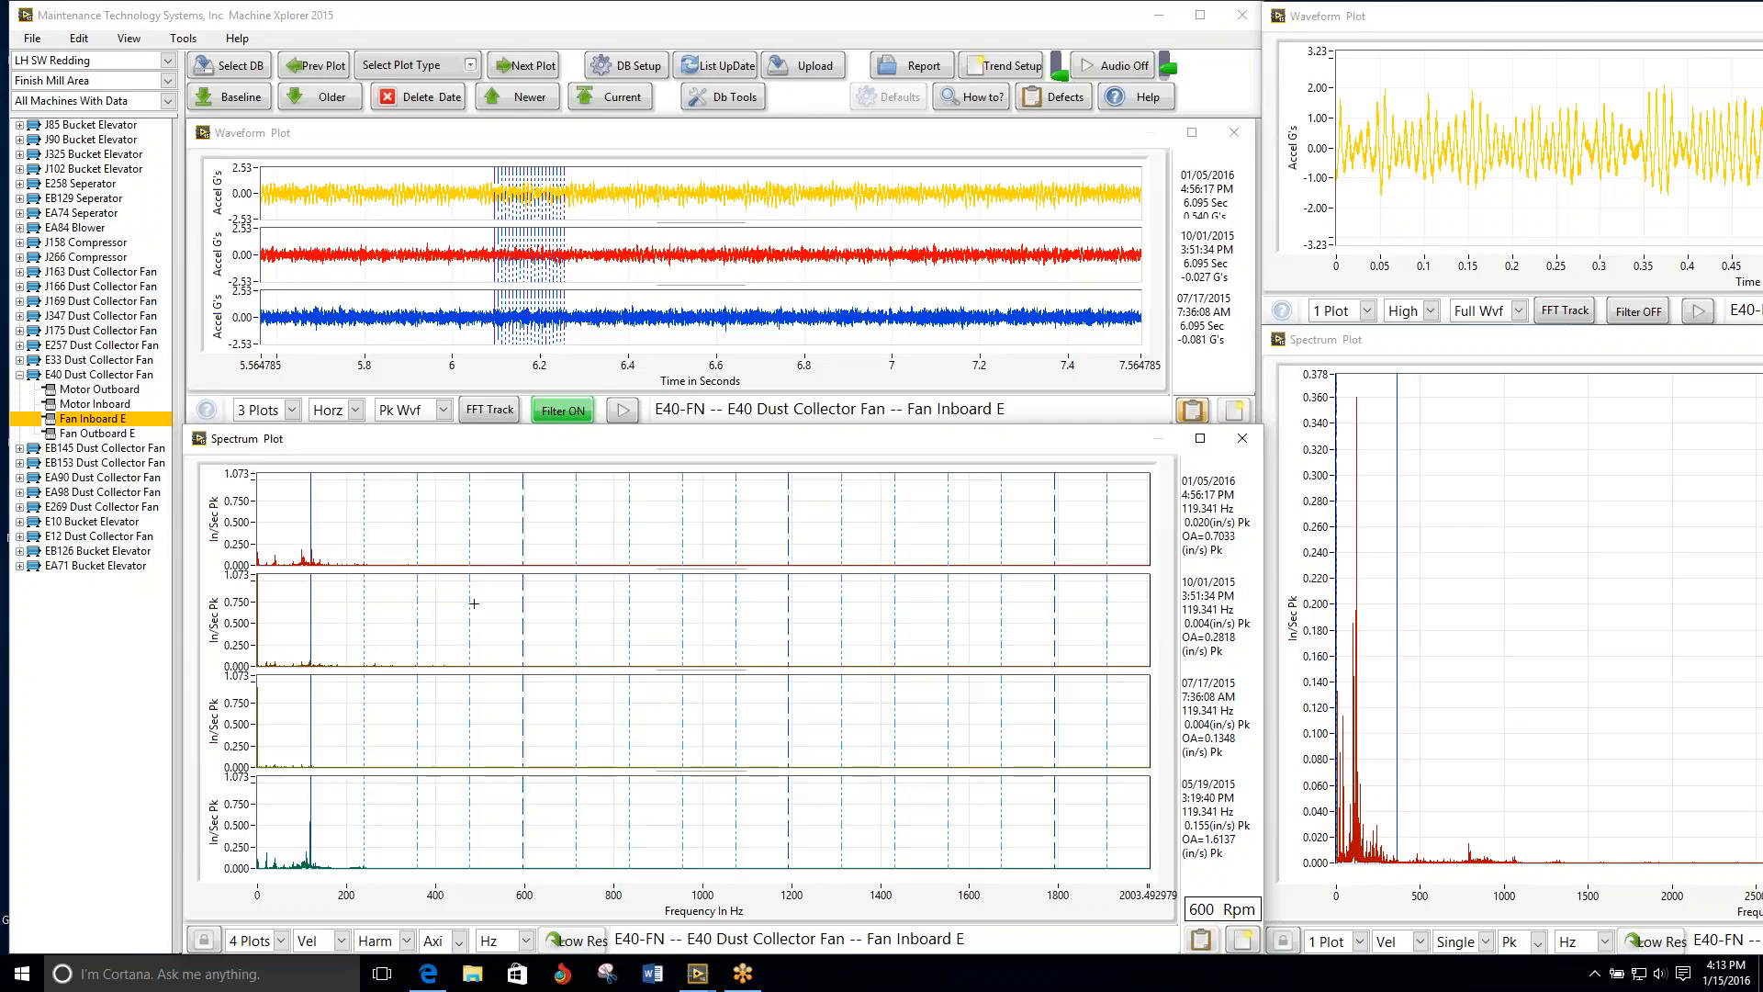
{"action": "key", "text": "Right"}
{"action": "key", "text": "Right"}
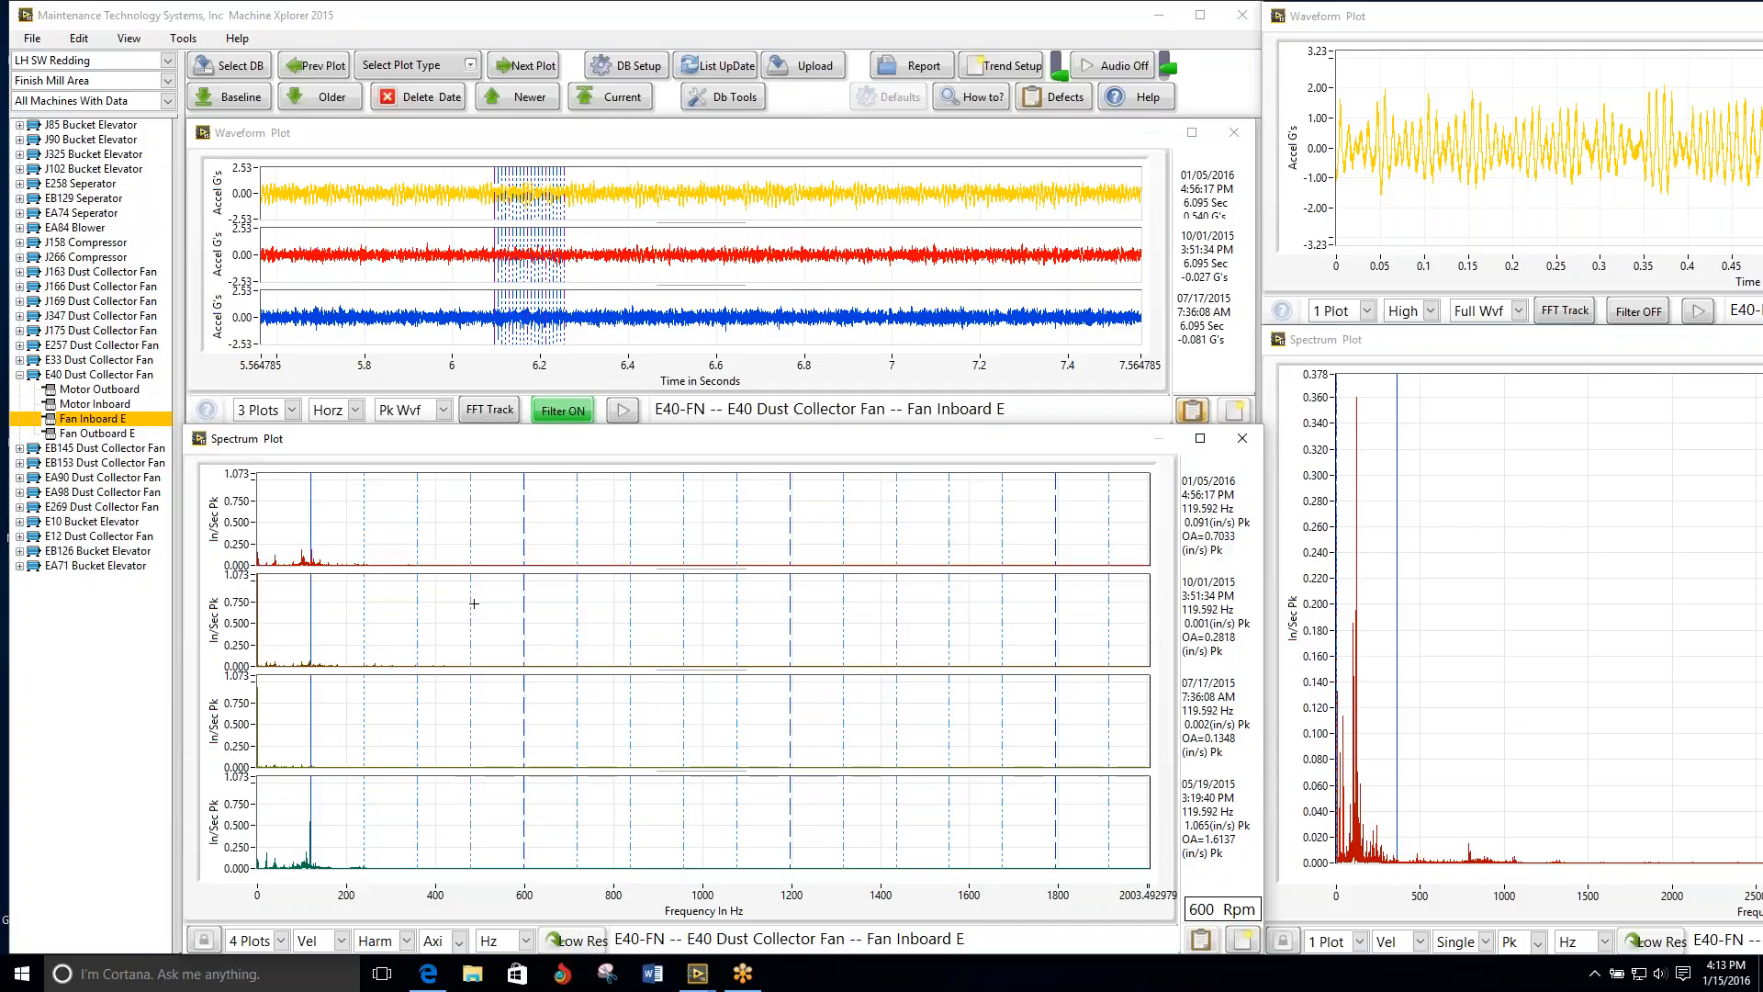
{"action": "key", "text": "Right"}
{"action": "key", "text": "Right"}
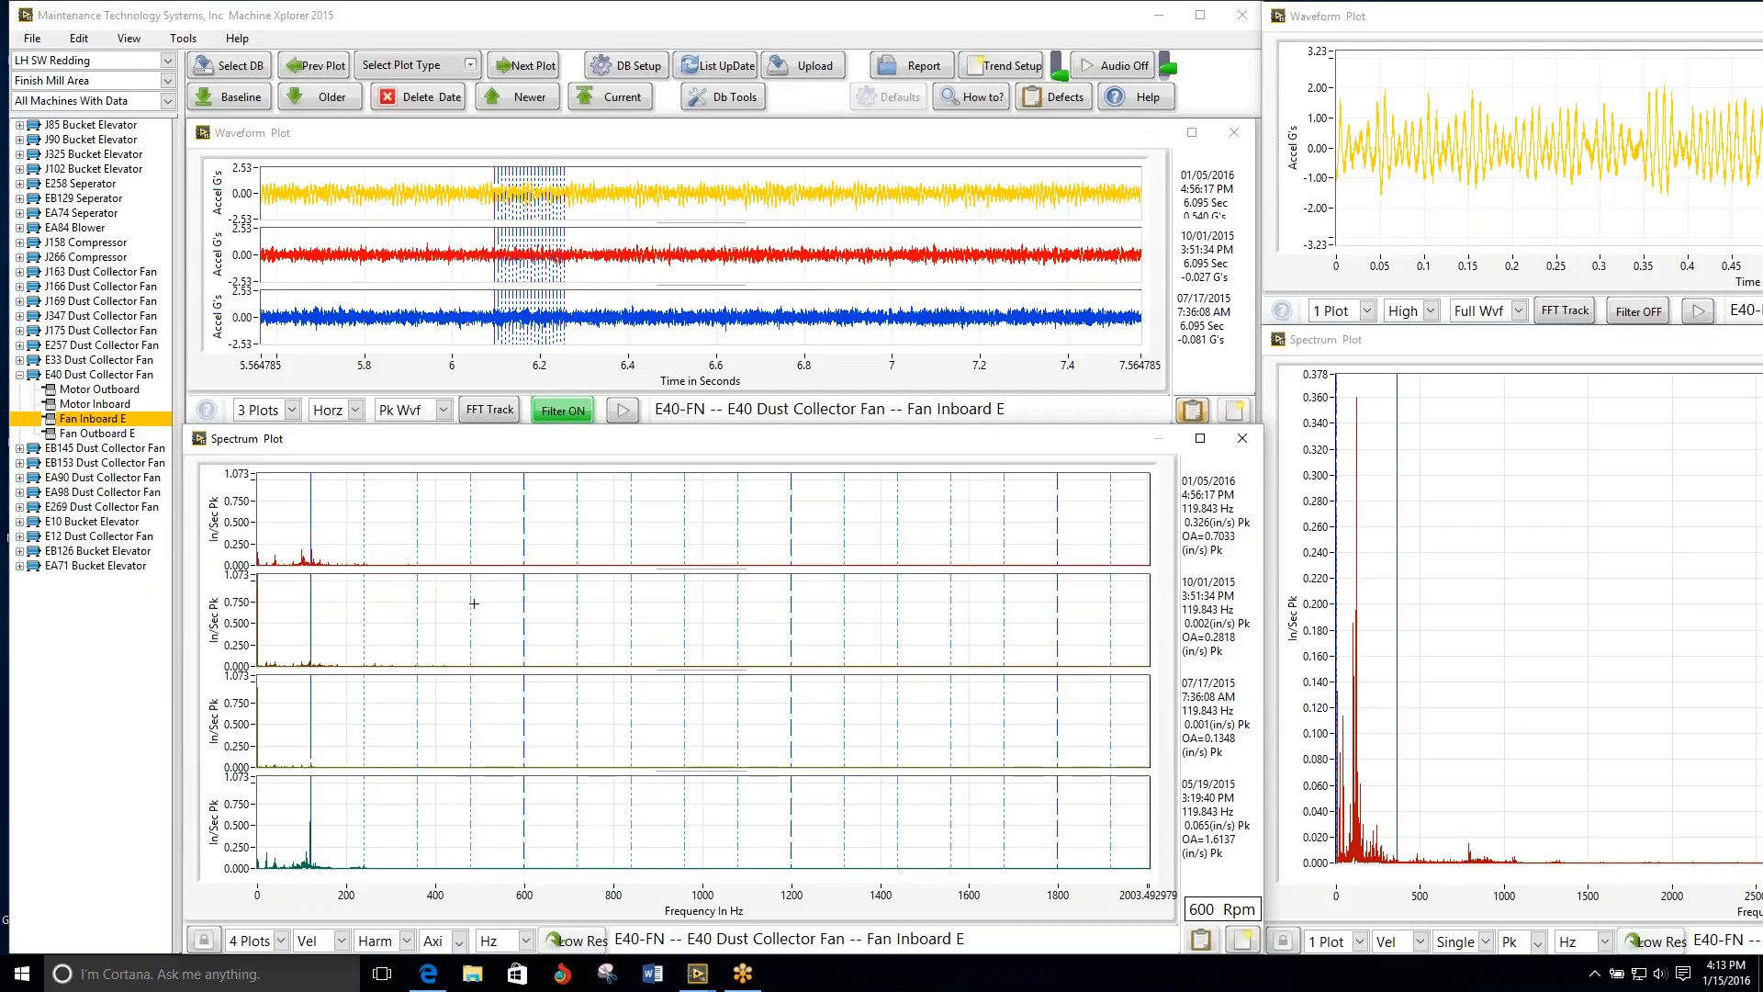
{"action": "key", "text": "Right"}
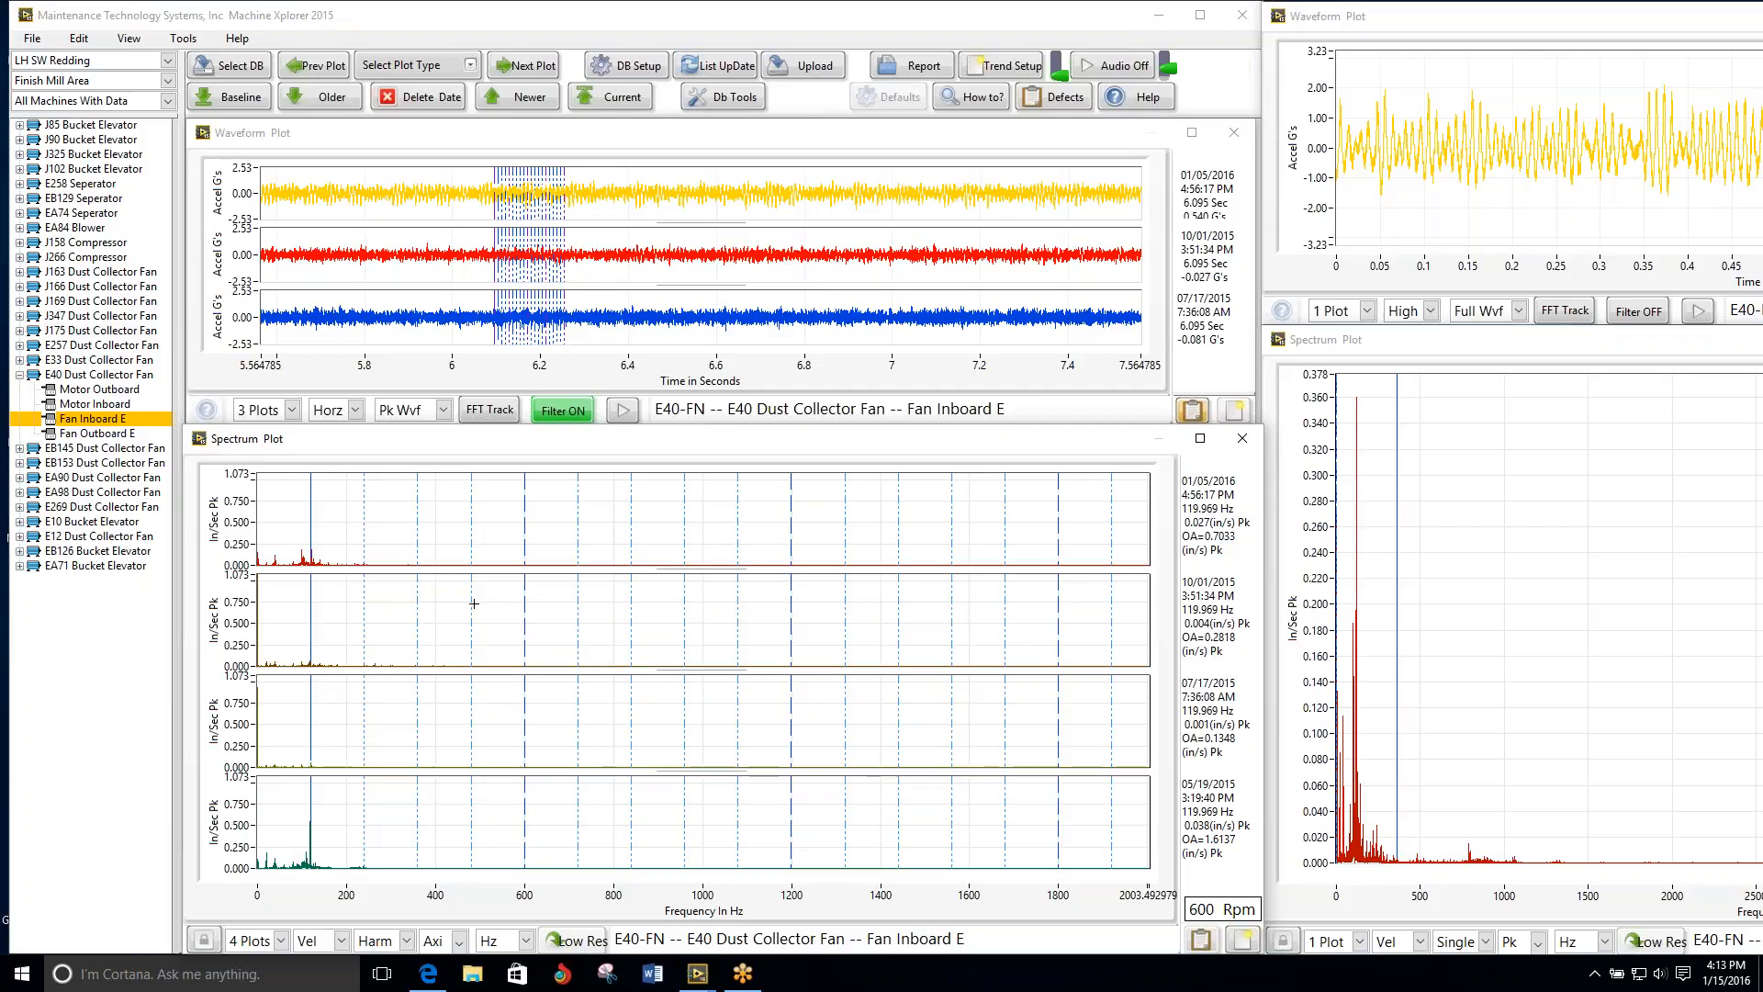
{"action": "key", "text": "Right"}
{"action": "key", "text": "Left"}
{"action": "key", "text": "Left"}
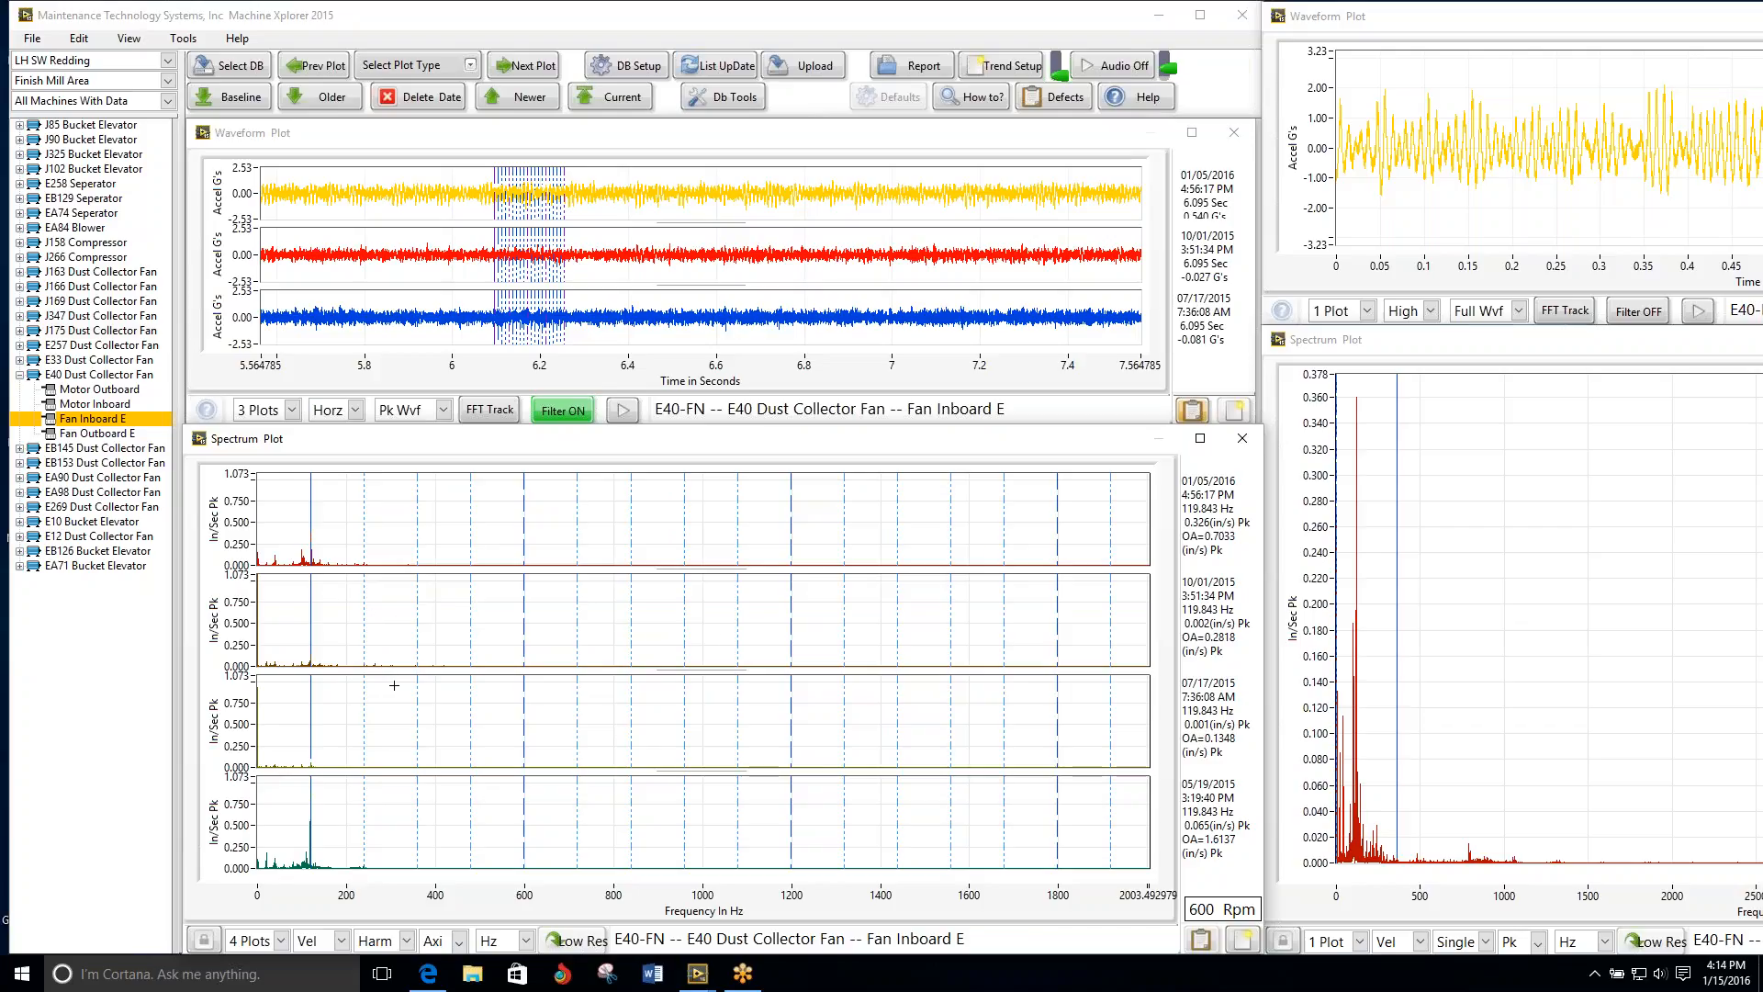
Step: Move the spectrum cursor off the peak to about 216 Hz and set the spectrum display to 3 plots
{"action": "left_click", "coordinate": [353, 631]}
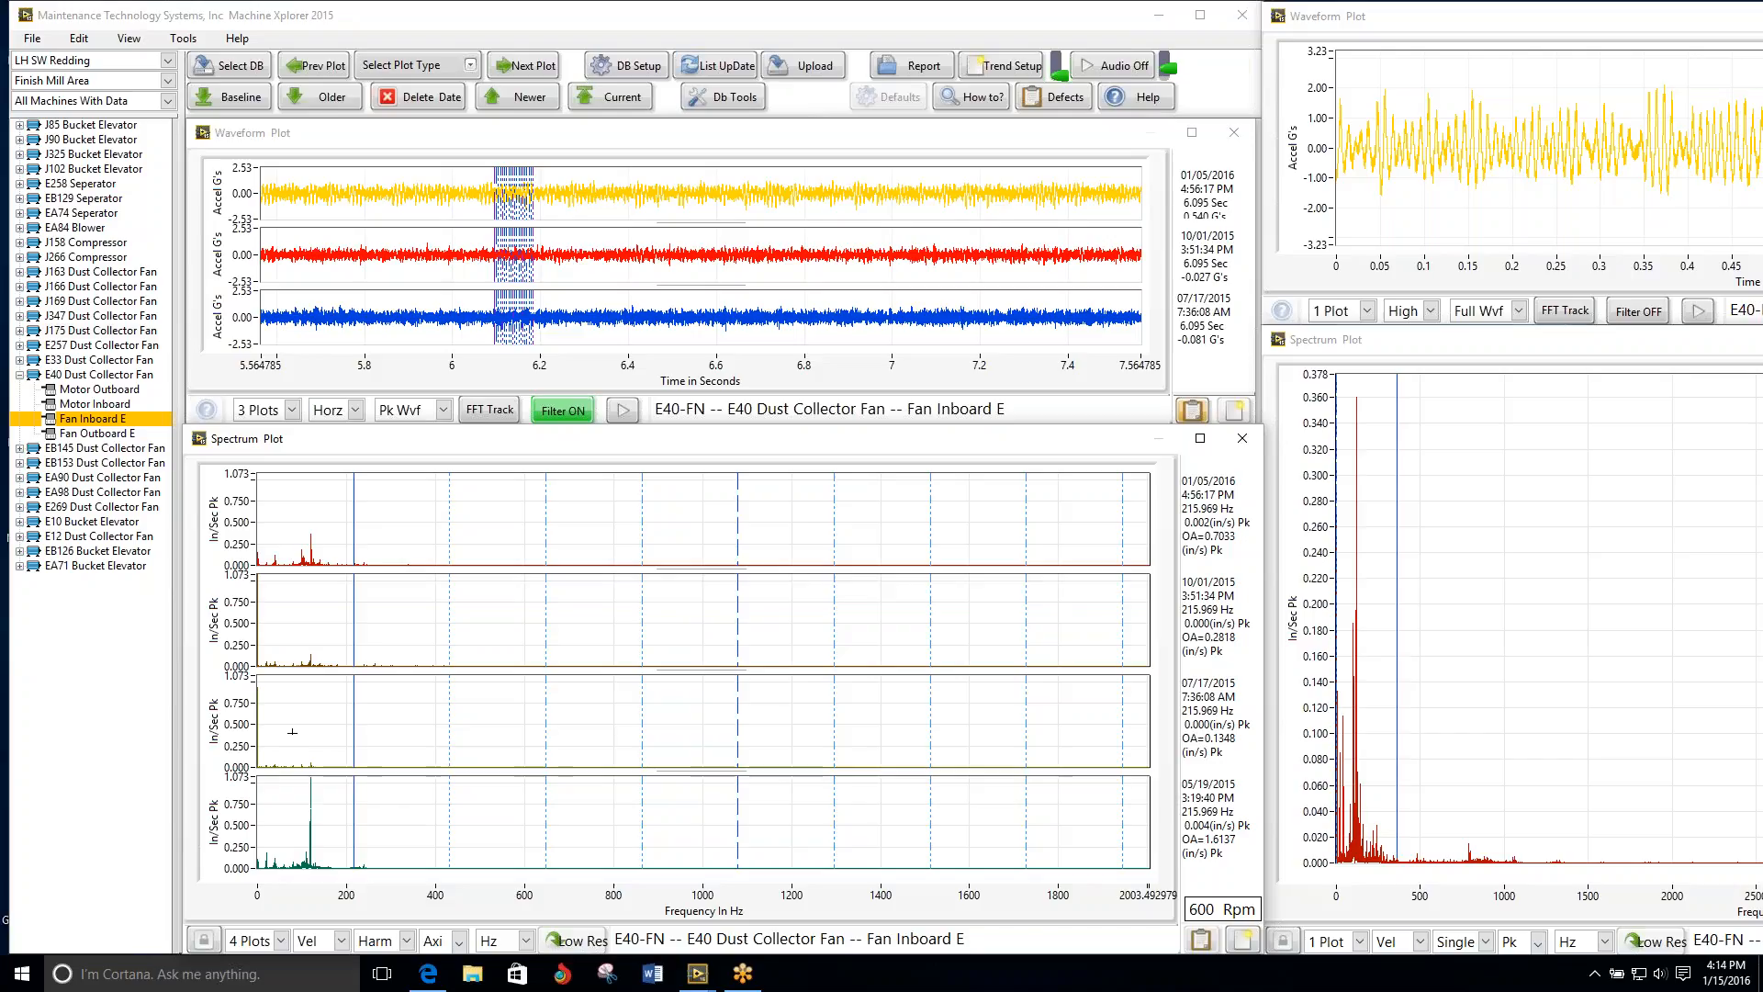
{"action": "left_click", "coordinate": [250, 940]}
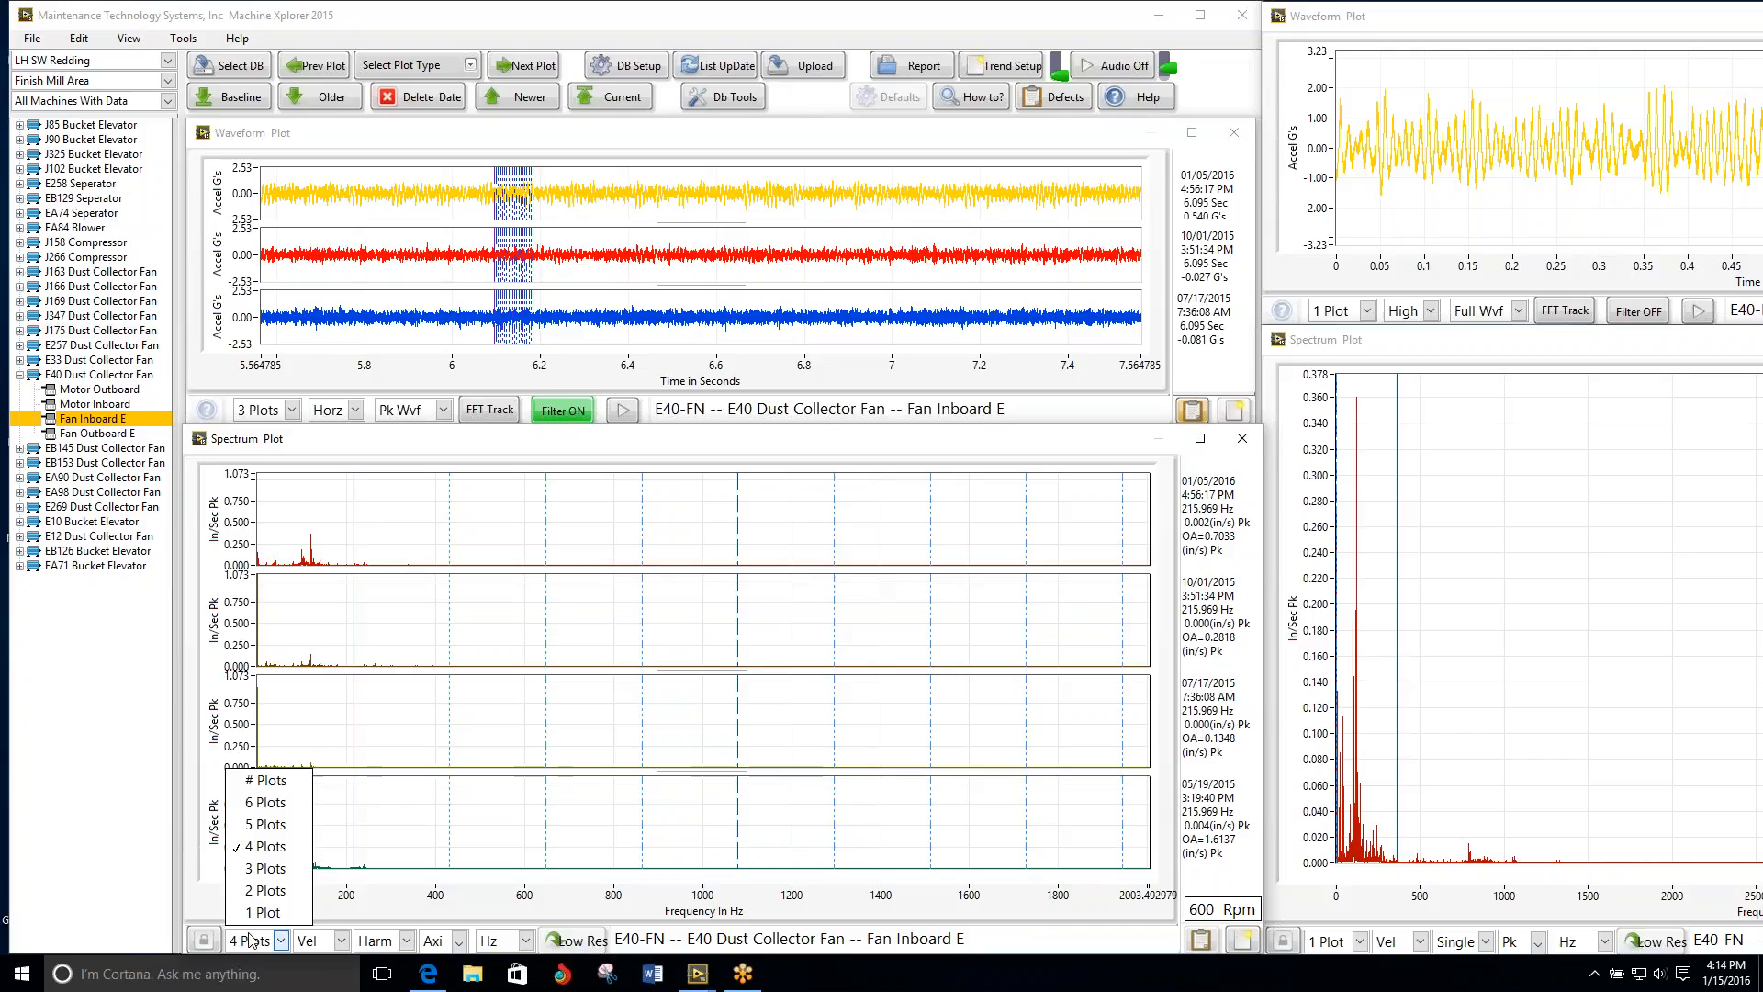
{"action": "left_click", "coordinate": [282, 897]}
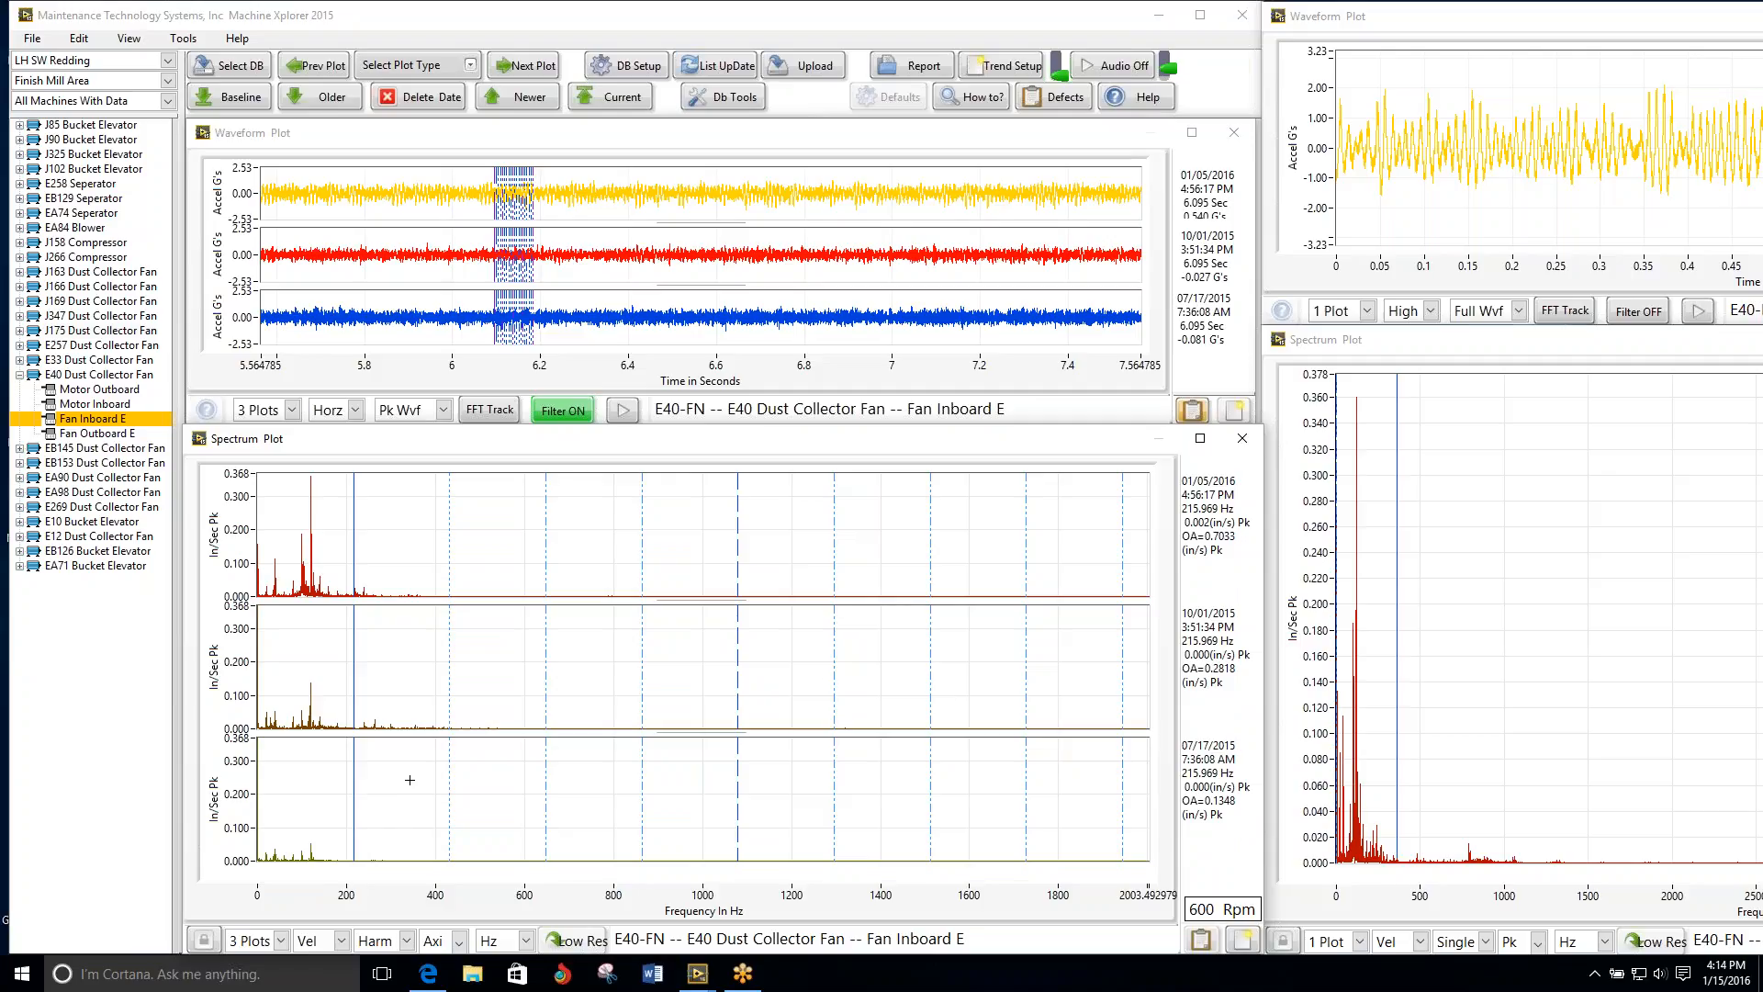
Step: Start a bearing analysis from the E40 spectra, rated 3 -- Alarm, with the problem "Bearing Defect on the fan Shaft"
{"action": "left_click", "coordinate": [1201, 939]}
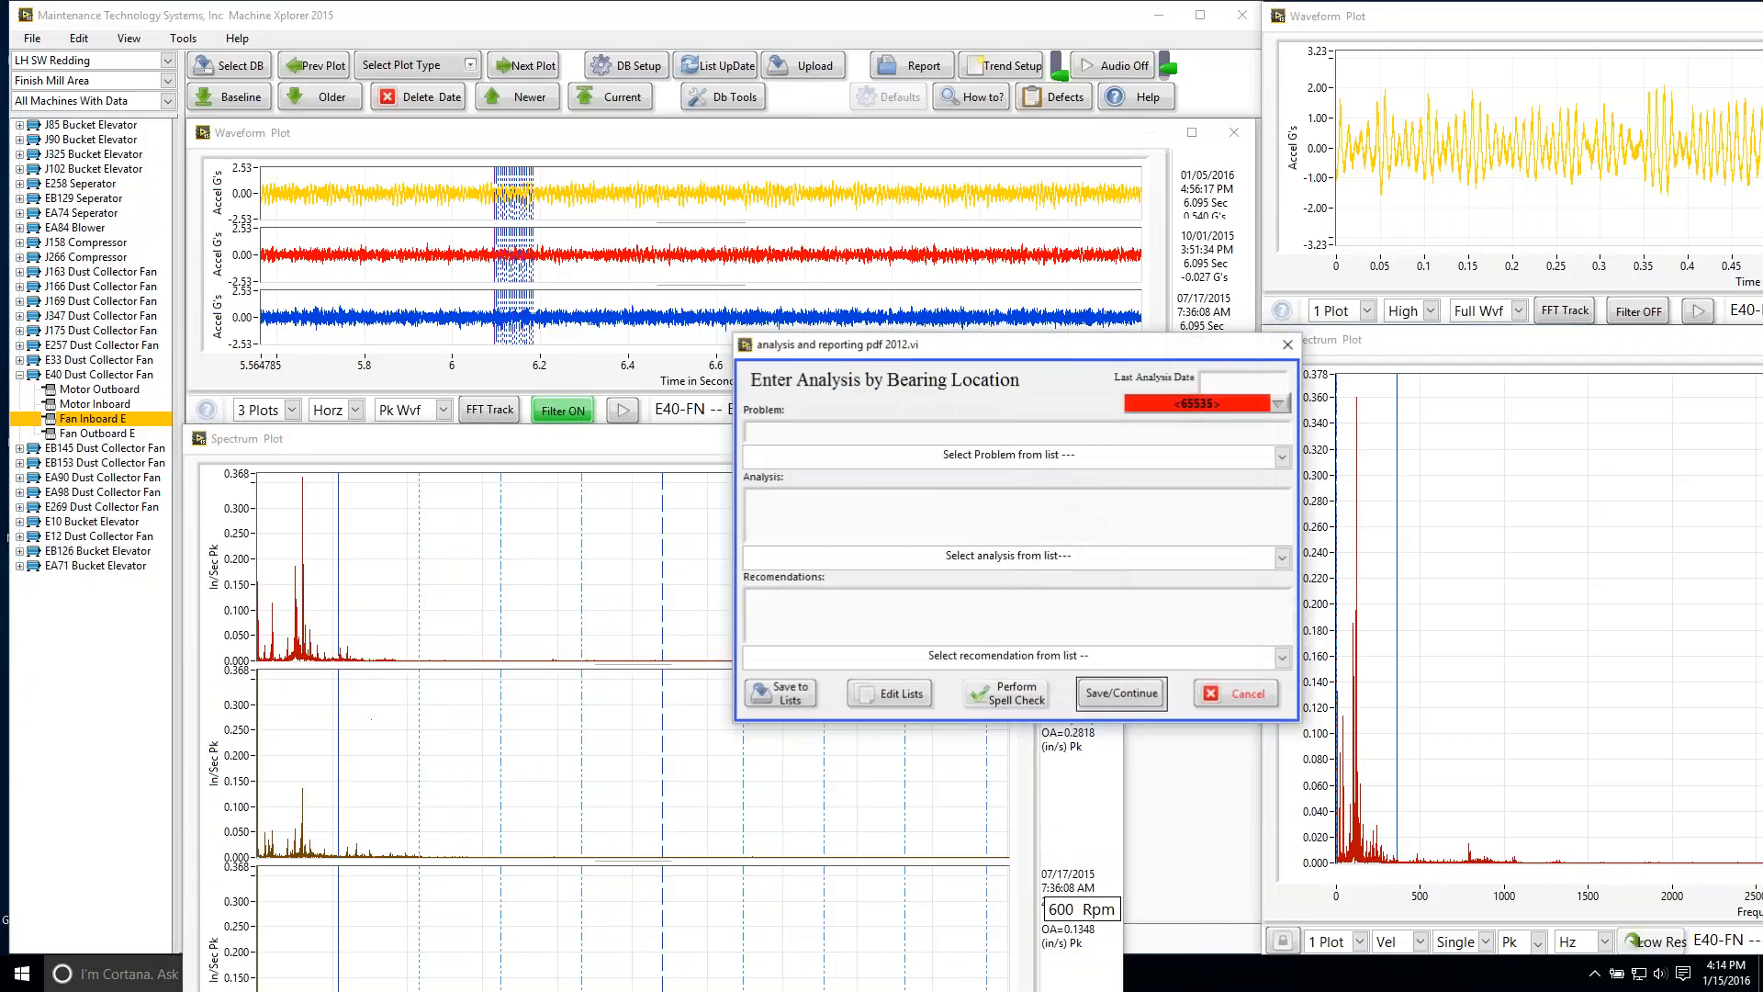
{"action": "left_click", "coordinate": [1279, 404]}
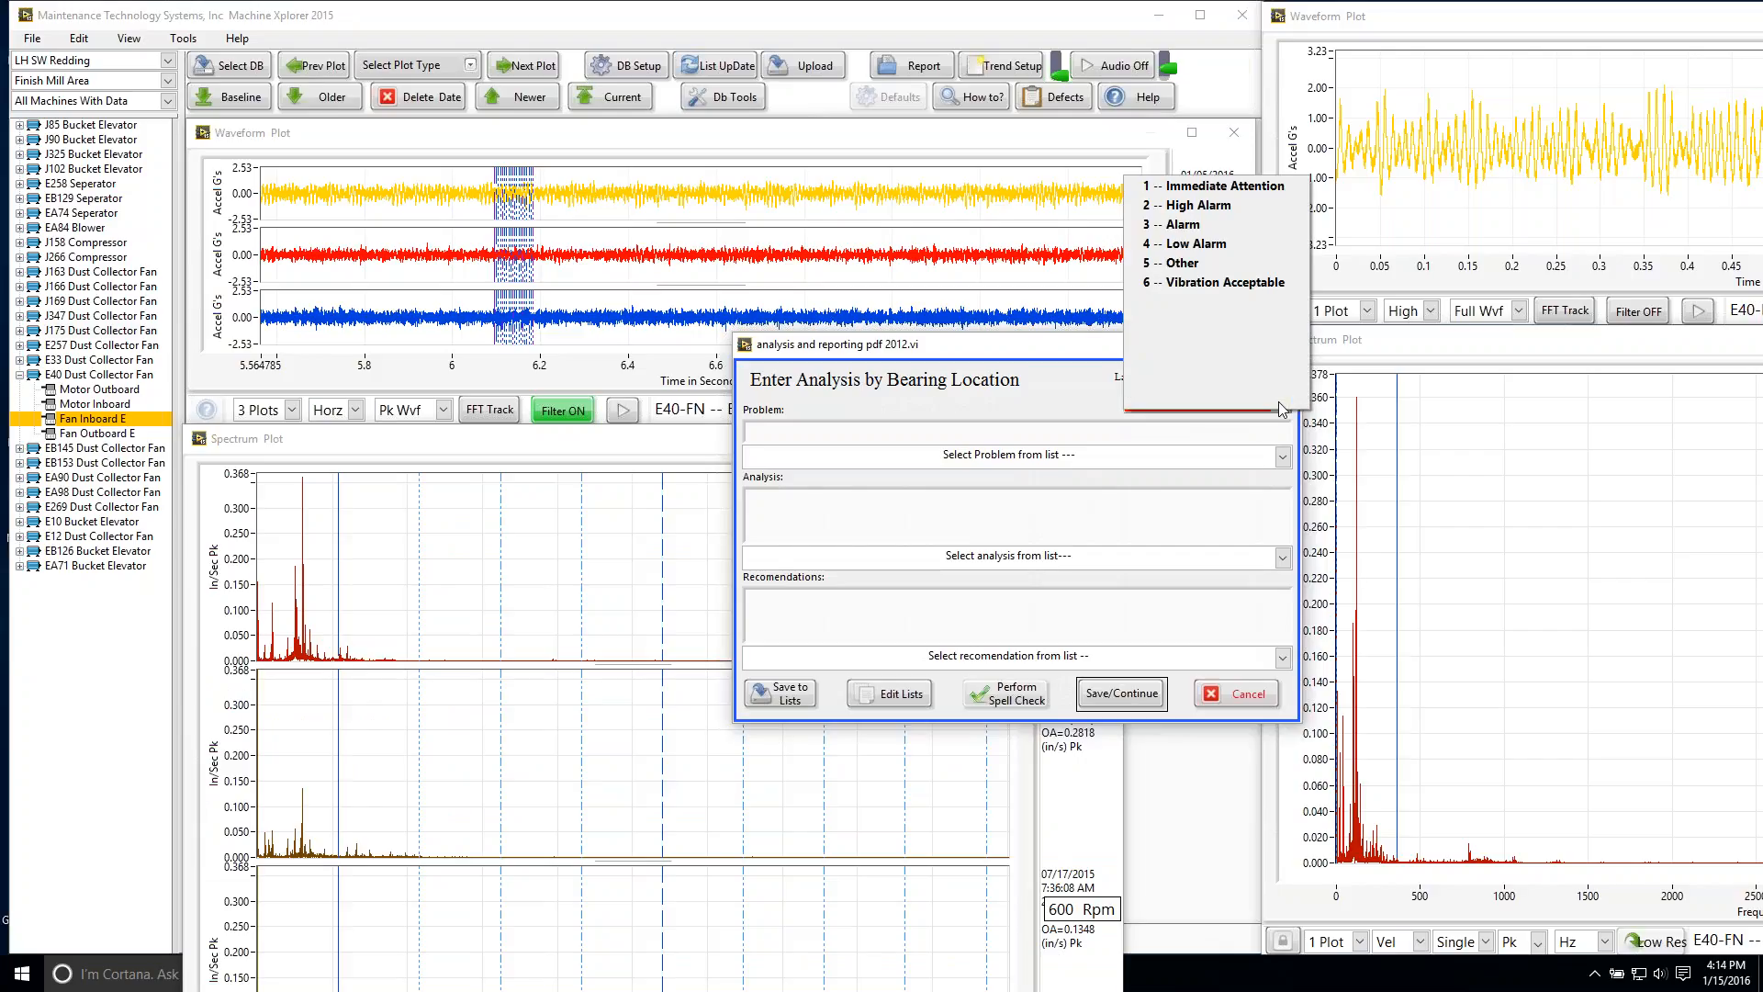
{"action": "left_click", "coordinate": [1254, 224]}
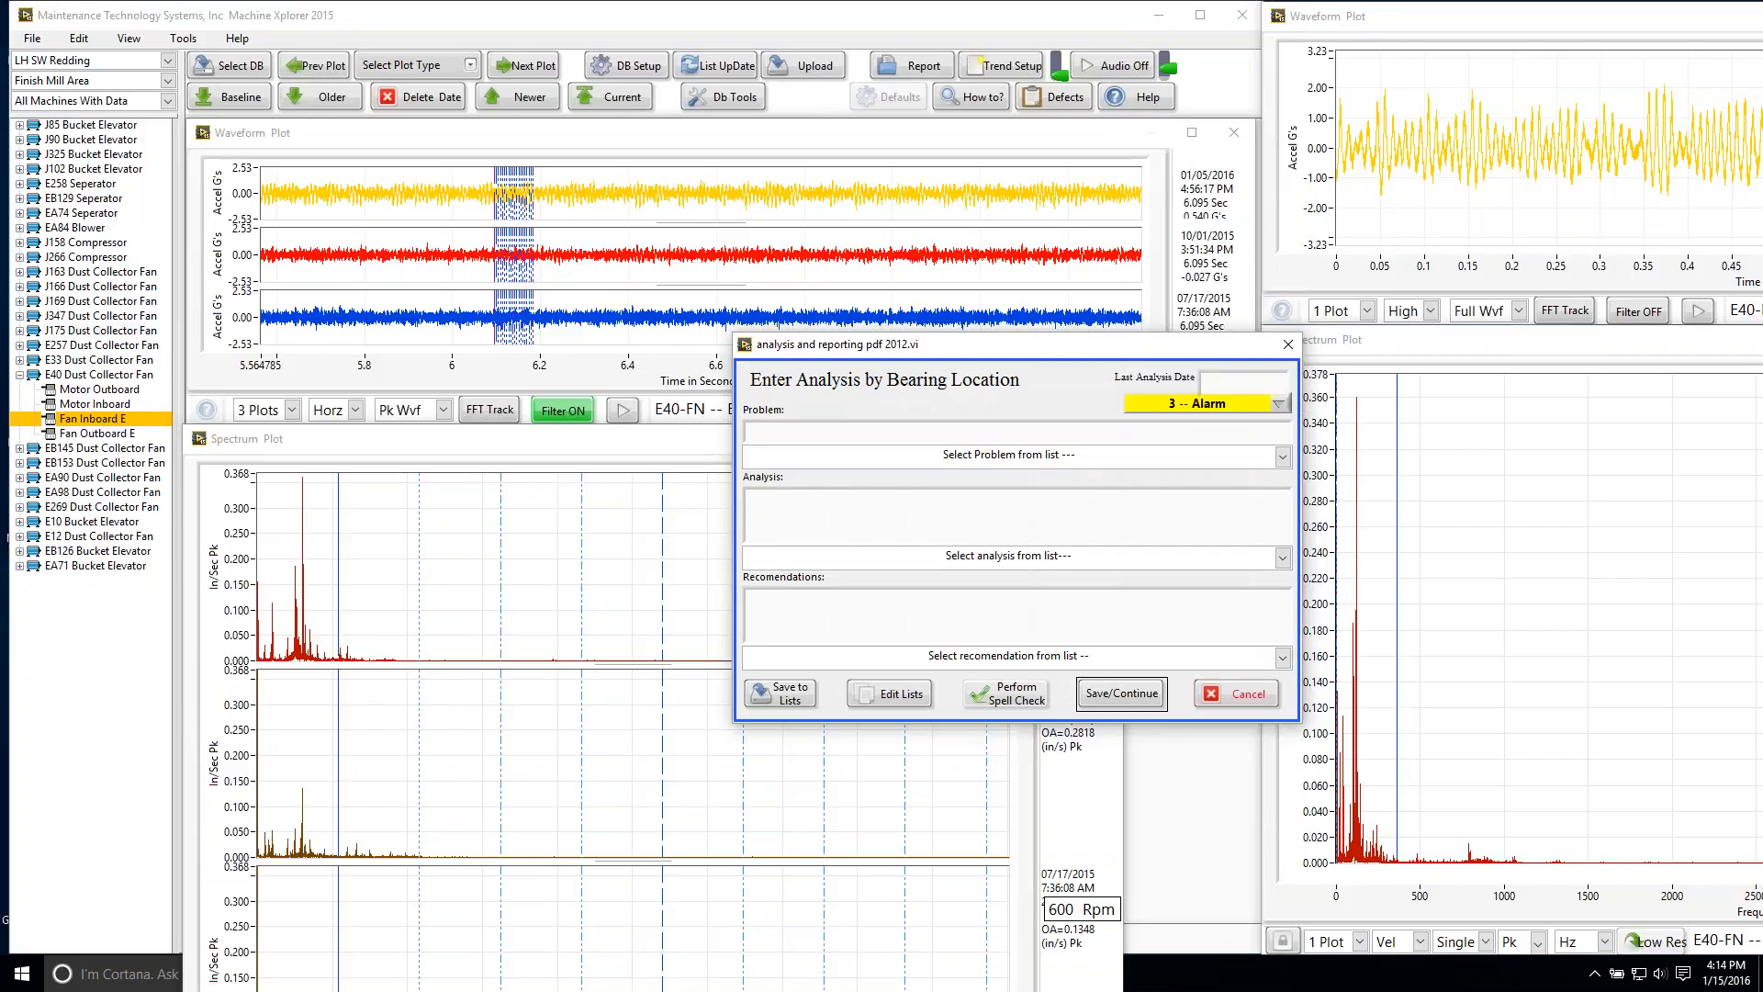
{"action": "left_click", "coordinate": [1282, 457]}
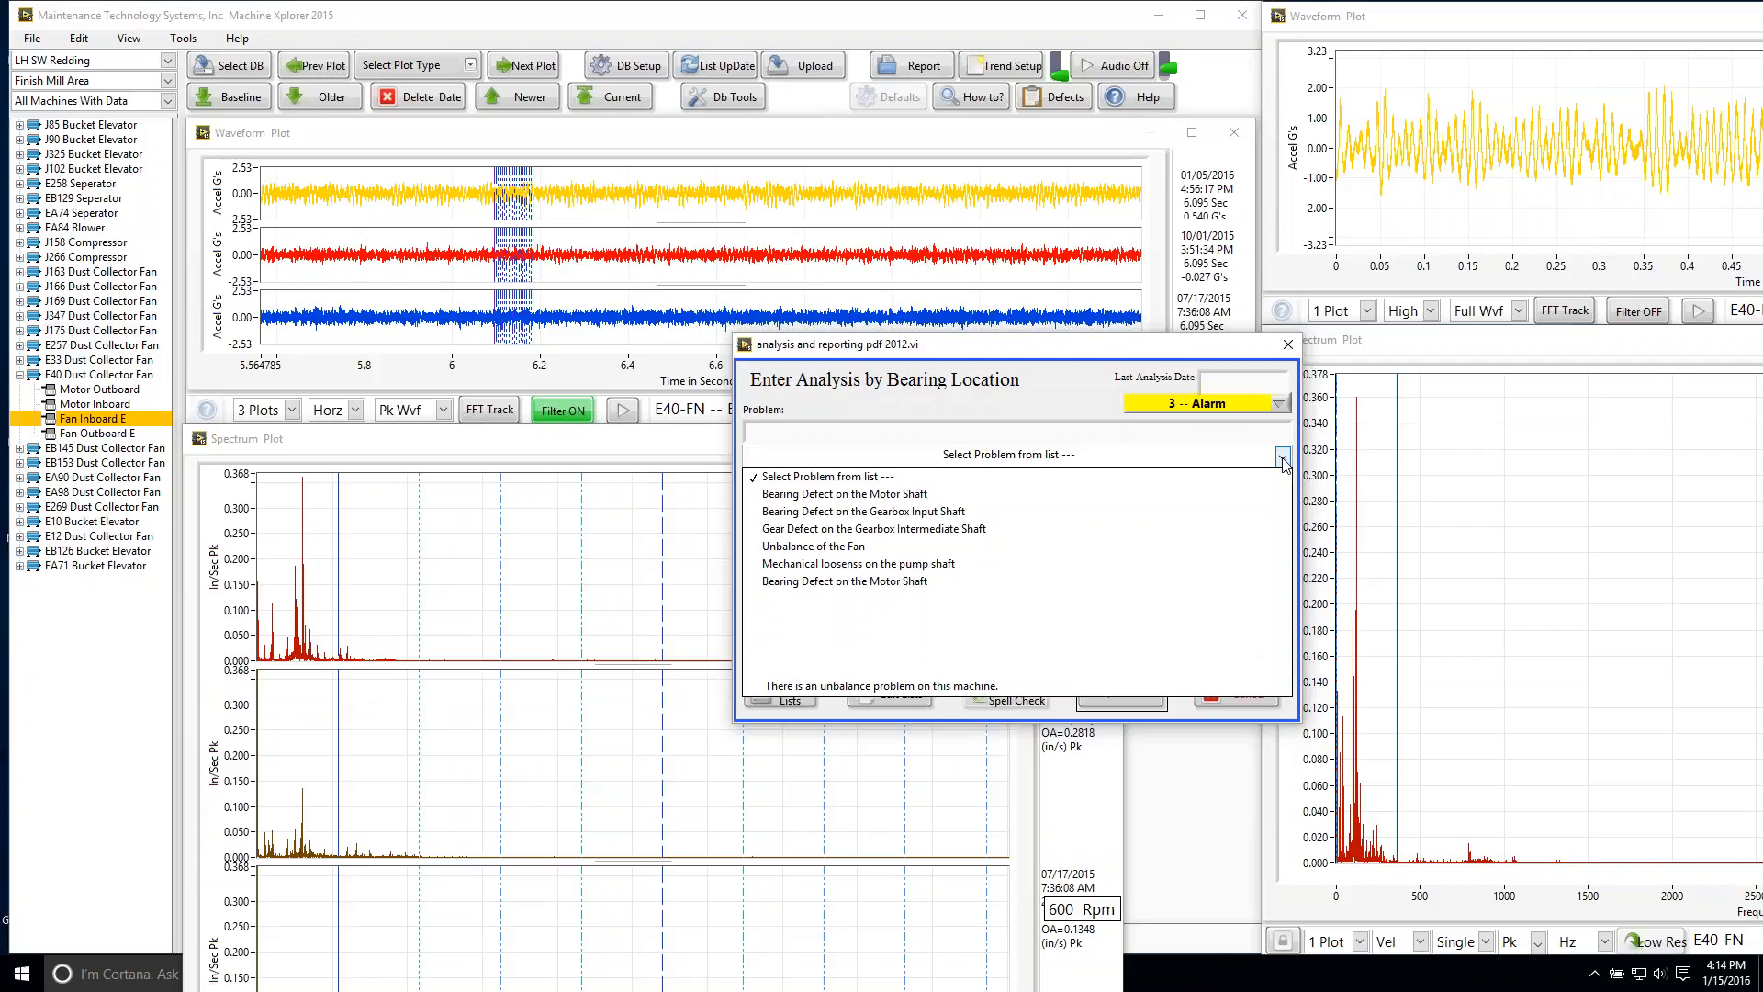
{"action": "left_click", "coordinate": [1245, 493]}
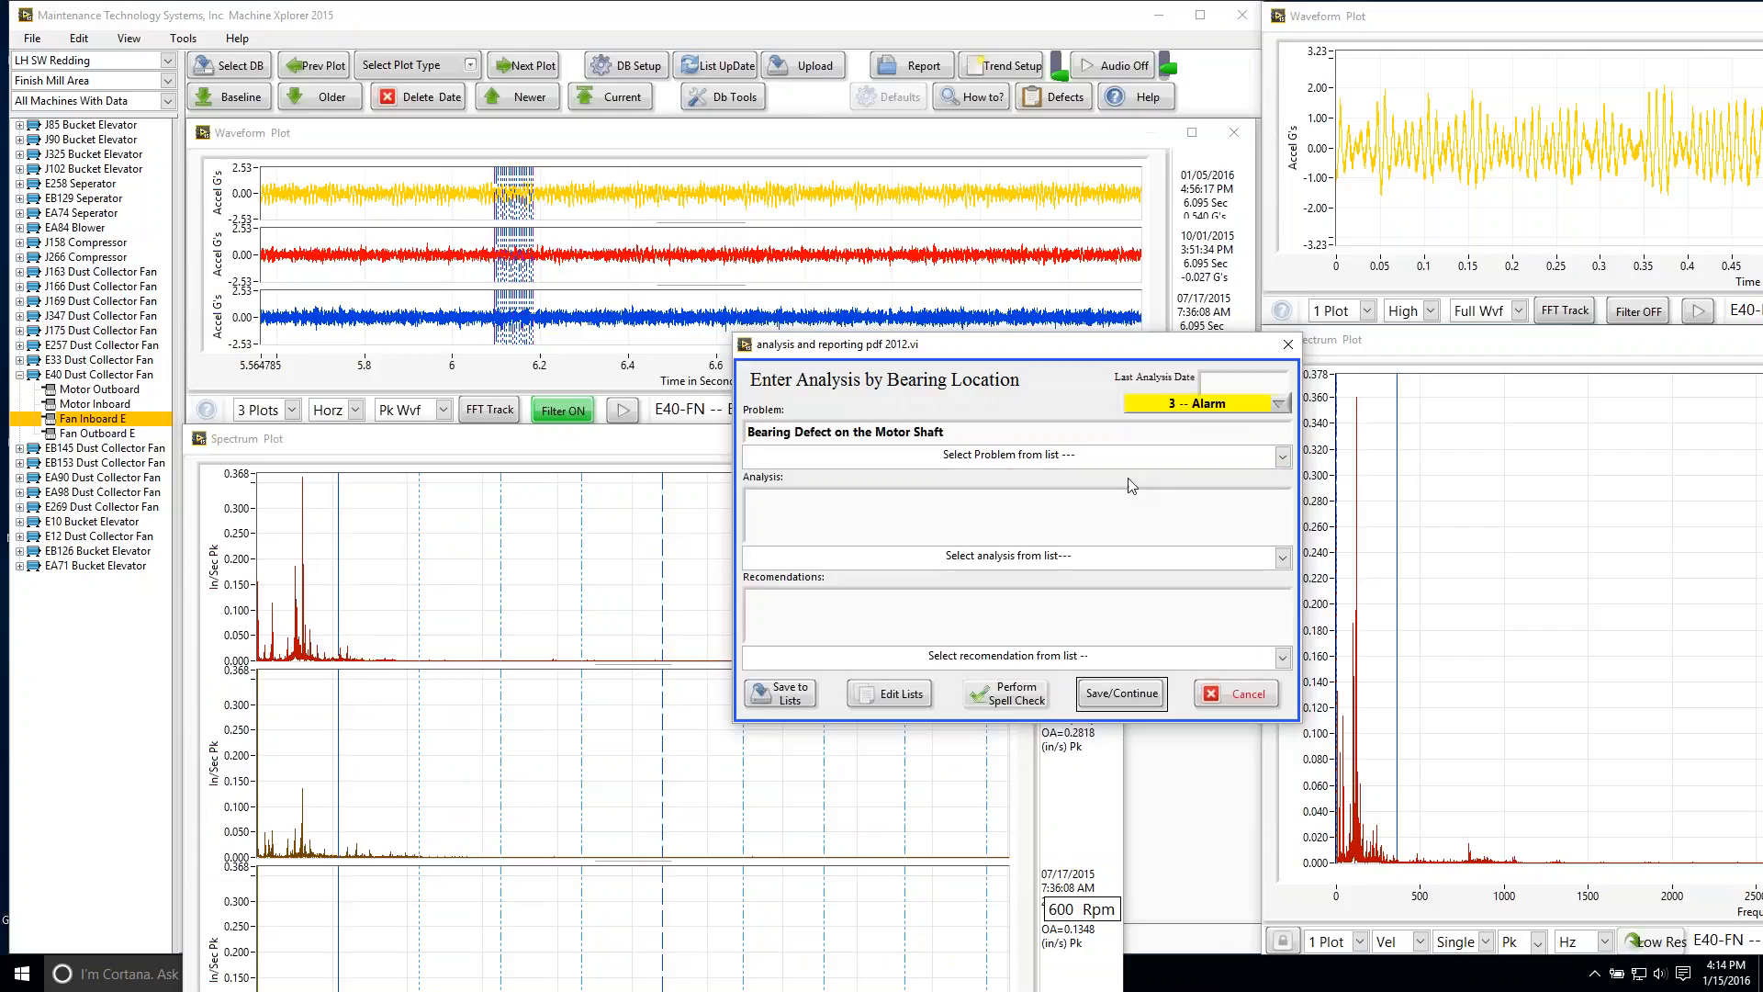
{"action": "left_click_drag", "start_coordinate": [911, 430], "coordinate": [877, 430]}
{"action": "type", "text": "fan"}
Step: Add the listed analysis about increasing bearing defect characteristics and the recommendation to replace the fan bearings at a convenient time within 90 days
{"action": "left_click", "coordinate": [1282, 558]}
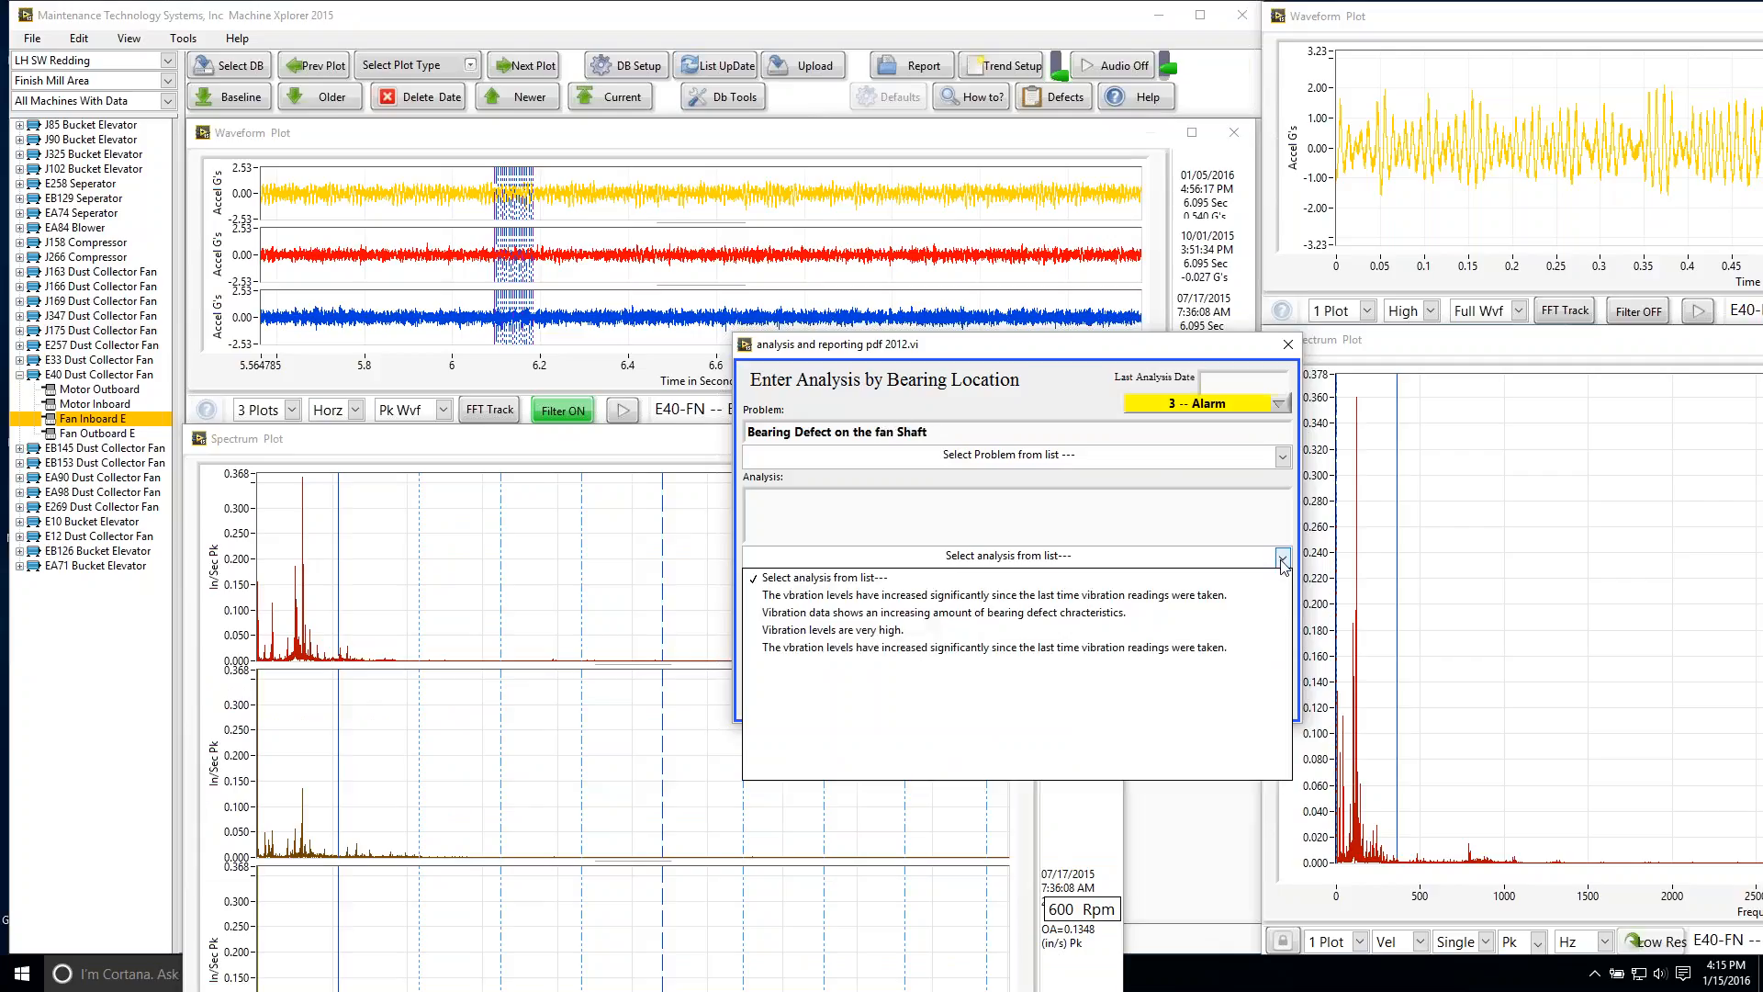
{"action": "left_click", "coordinate": [1171, 615]}
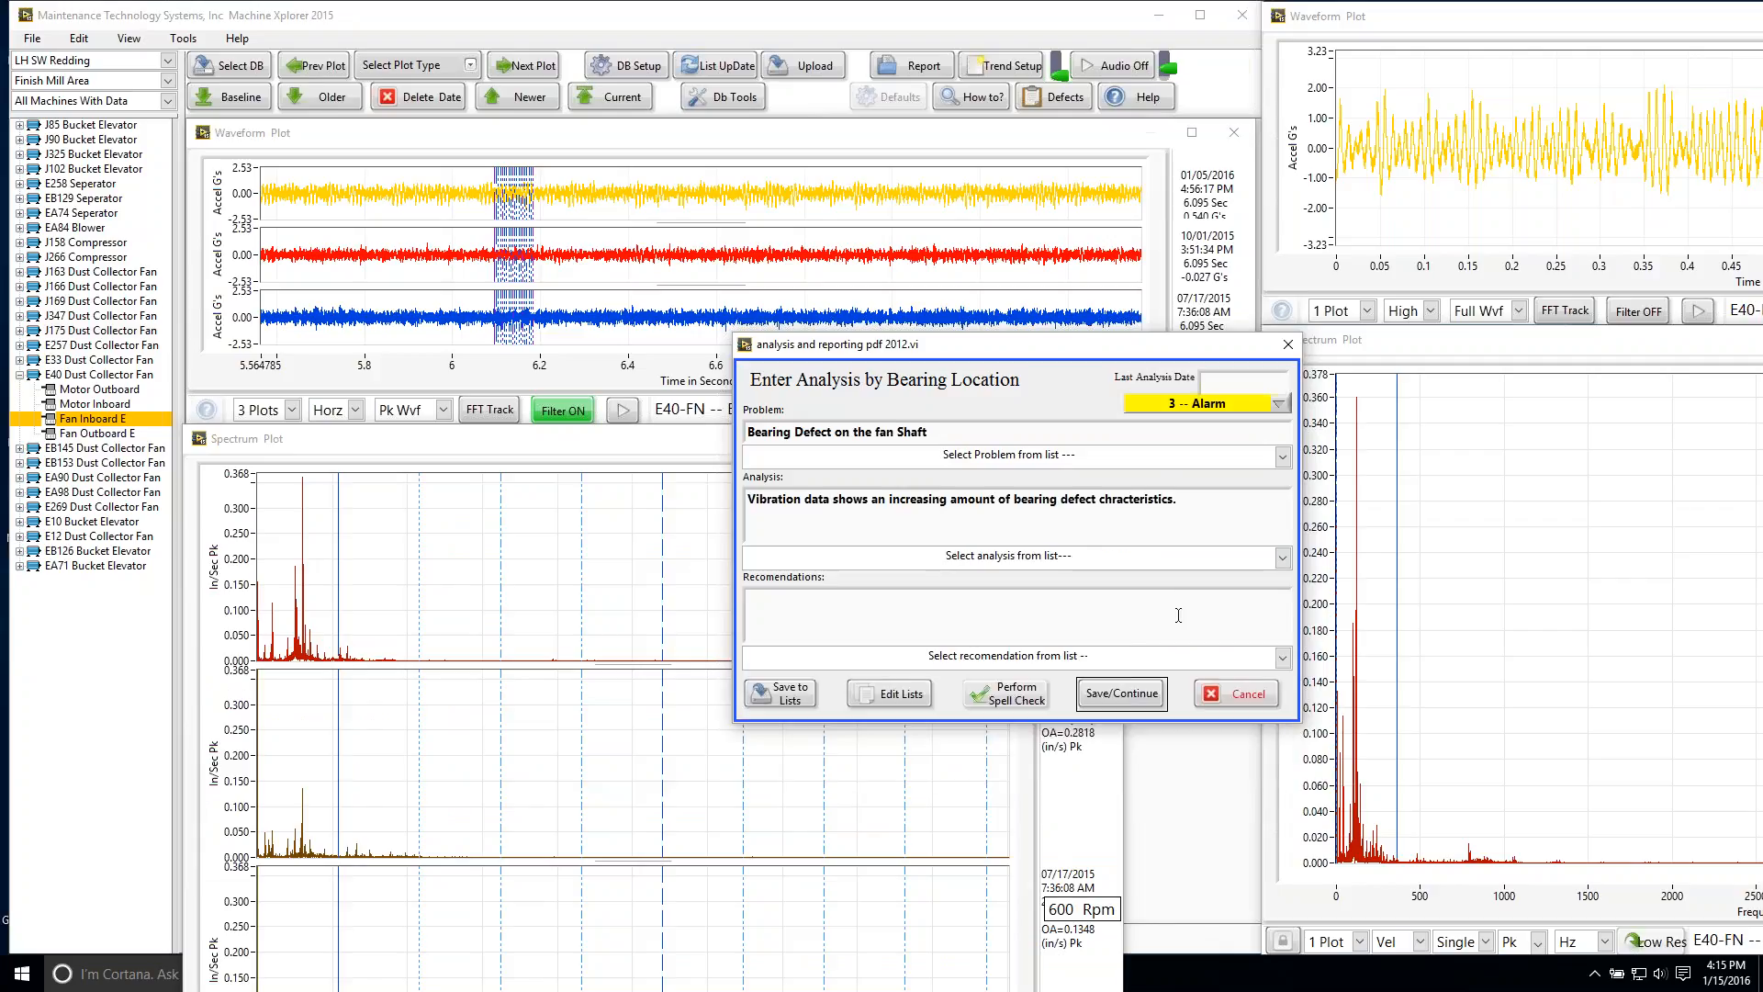
{"action": "left_click", "coordinate": [1283, 658]}
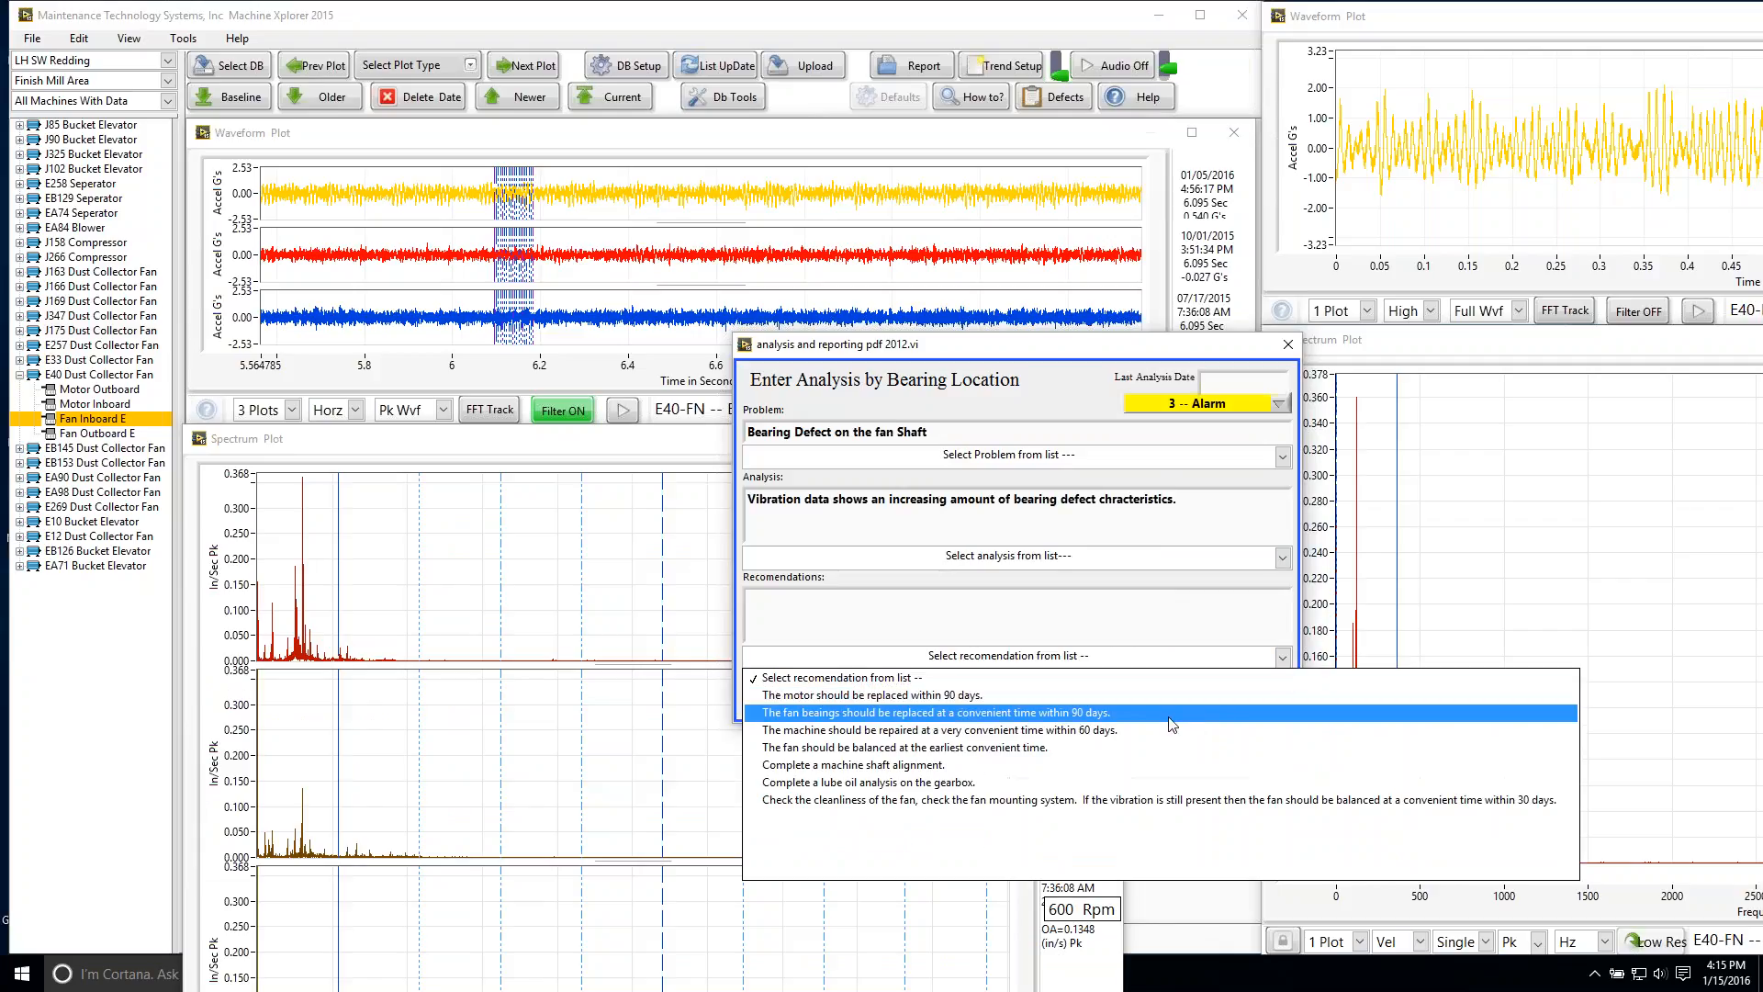
{"action": "left_click", "coordinate": [1122, 713]}
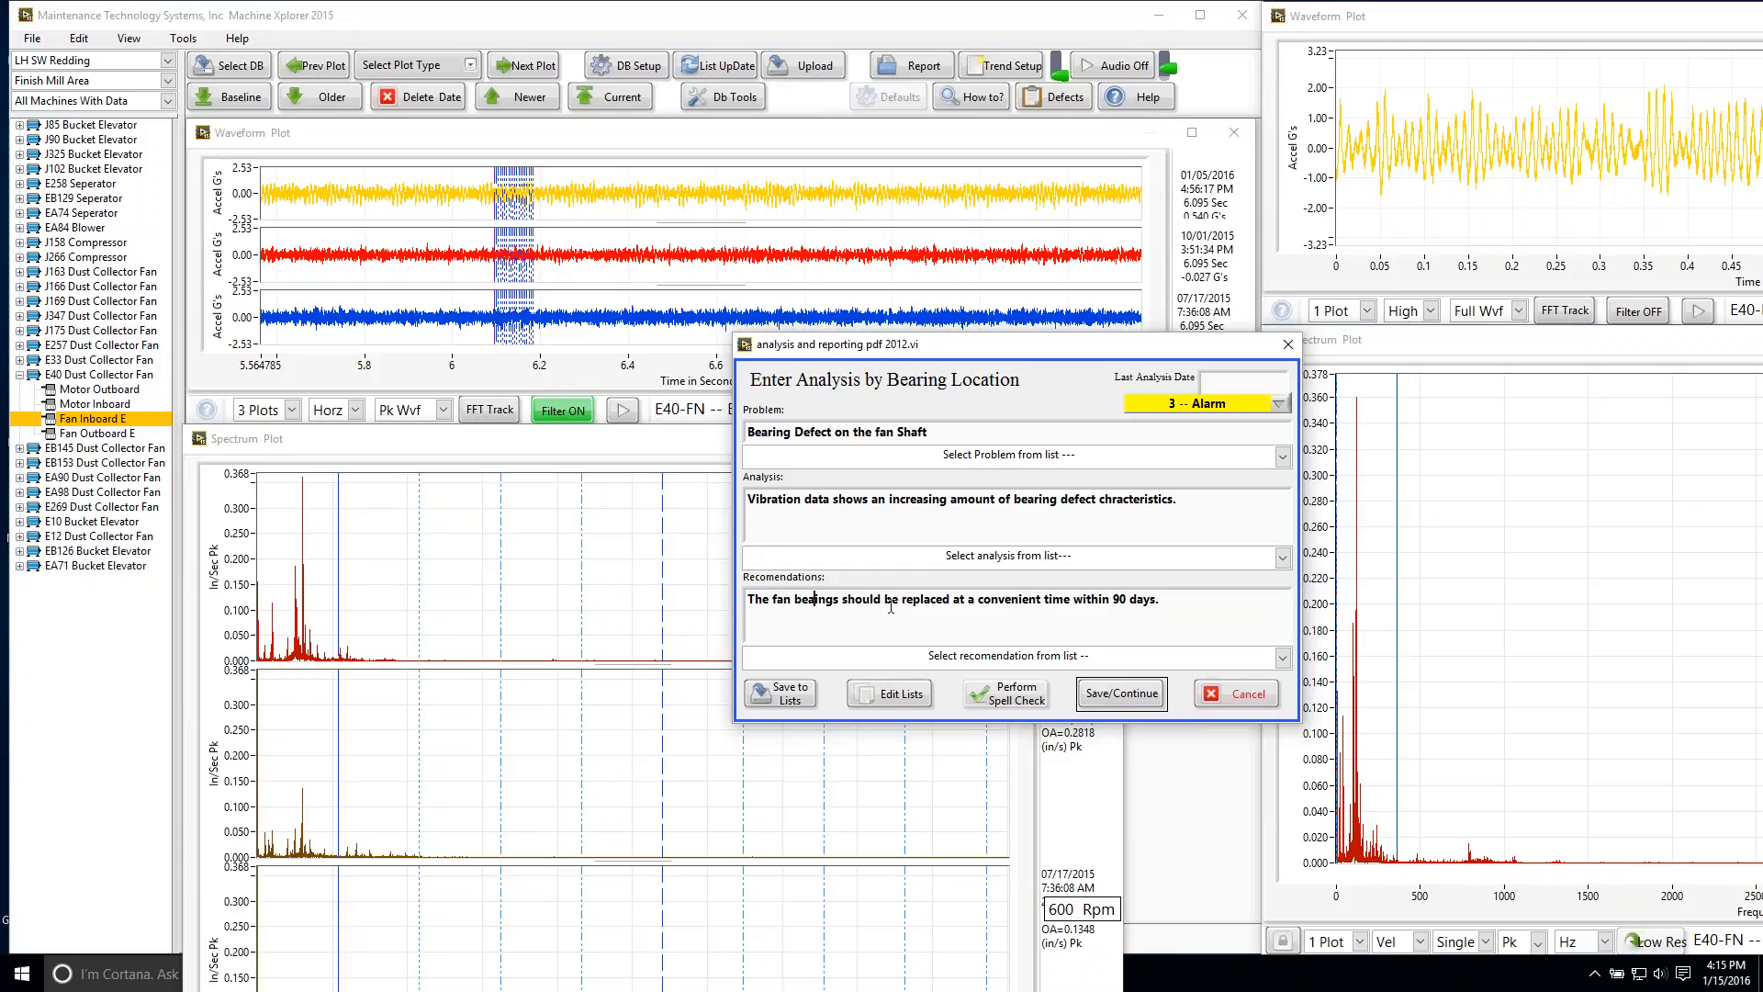
{"action": "type", "text": "r"}
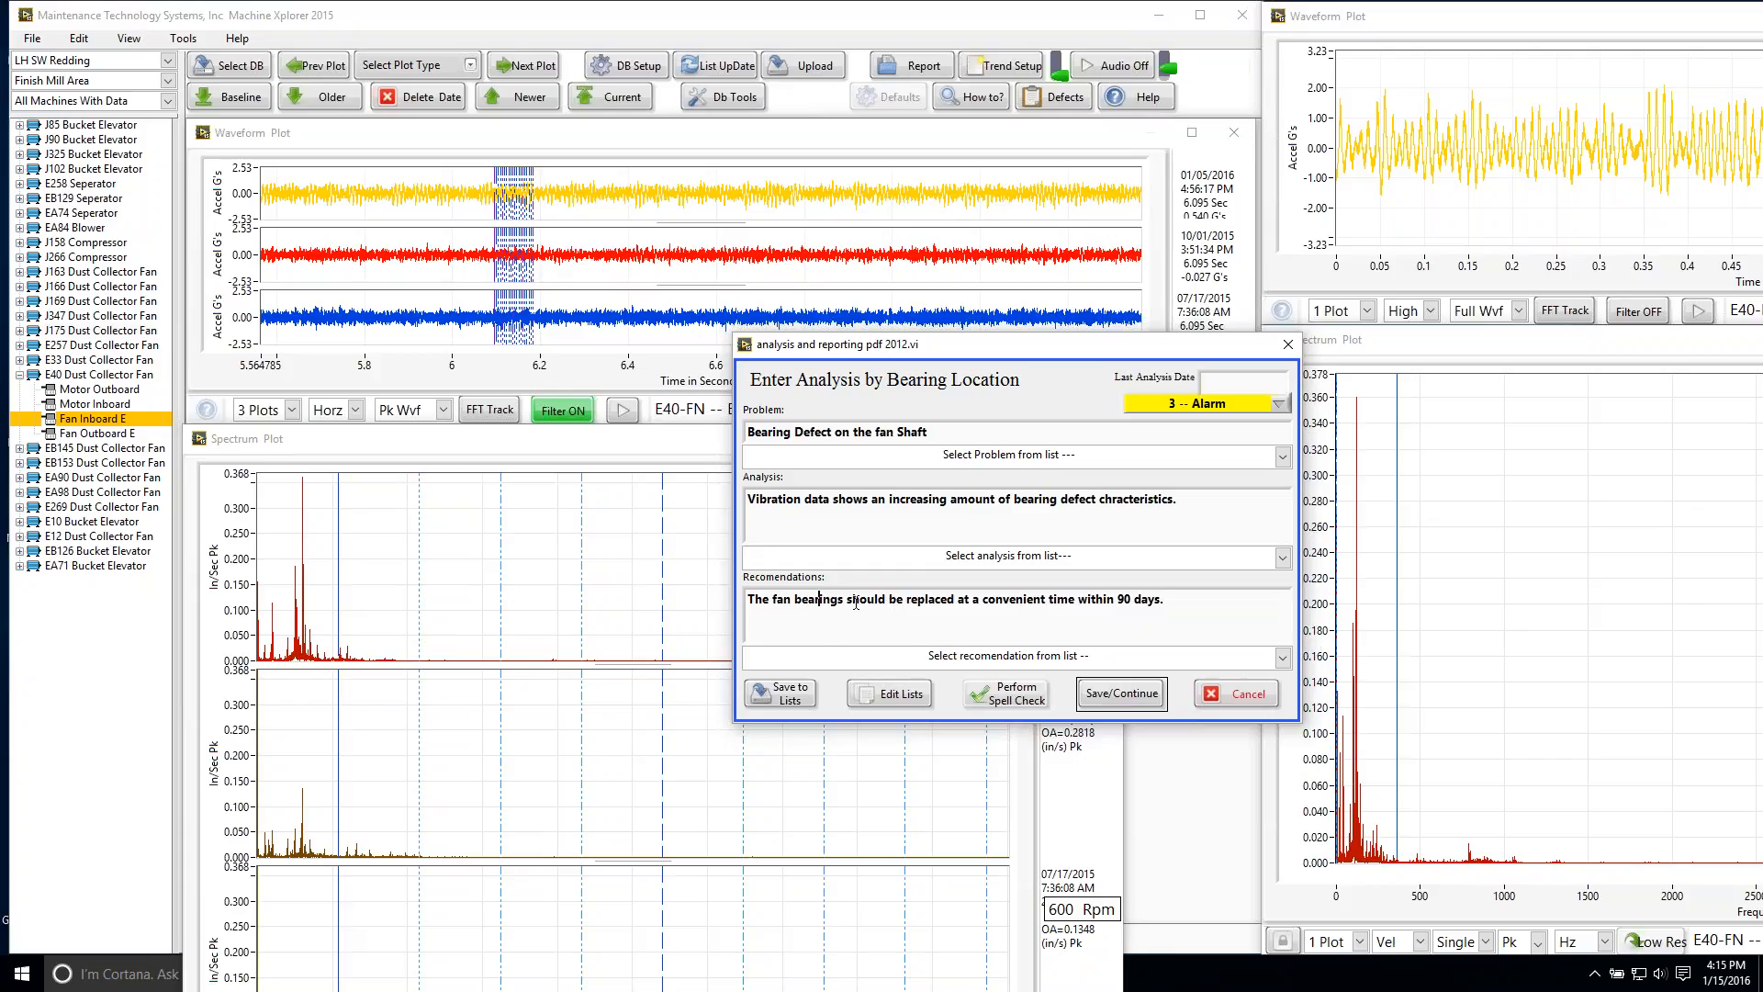
{"action": "key", "text": "BackSpace"}
Step: Run the spell check on the analysis entry and correct "chracteristics" to "characteristics"
{"action": "left_click", "coordinate": [1019, 699]}
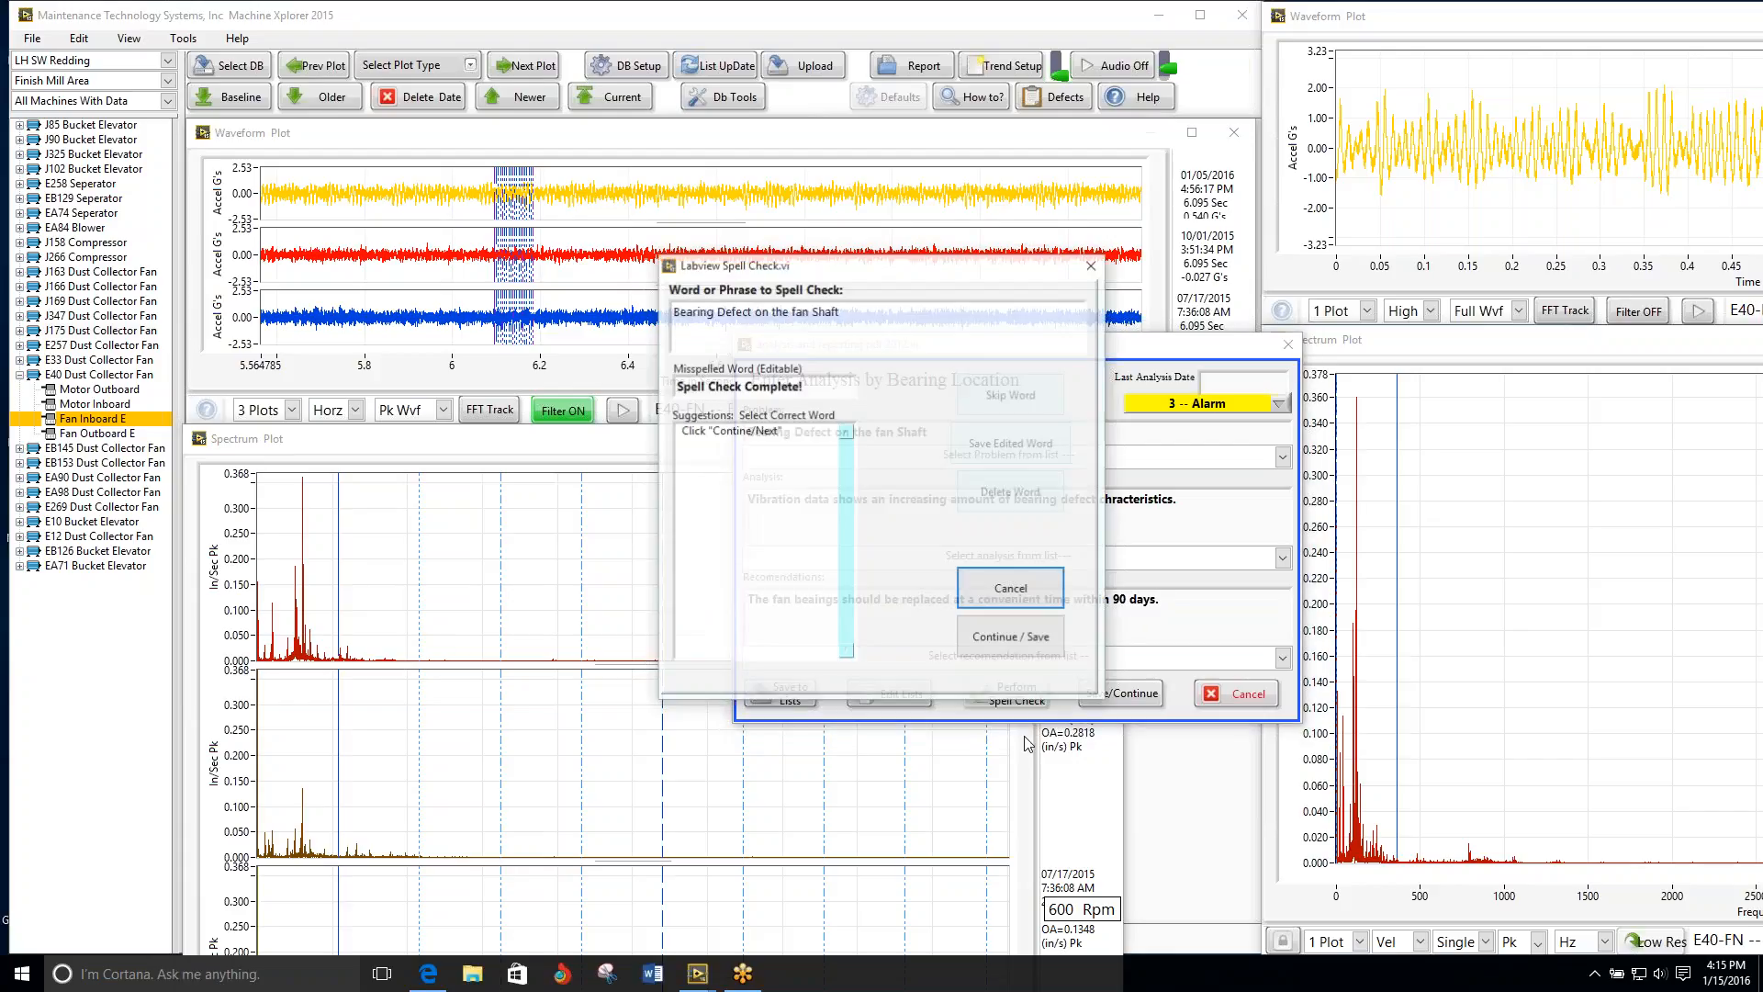
{"action": "left_click", "coordinate": [1021, 628]}
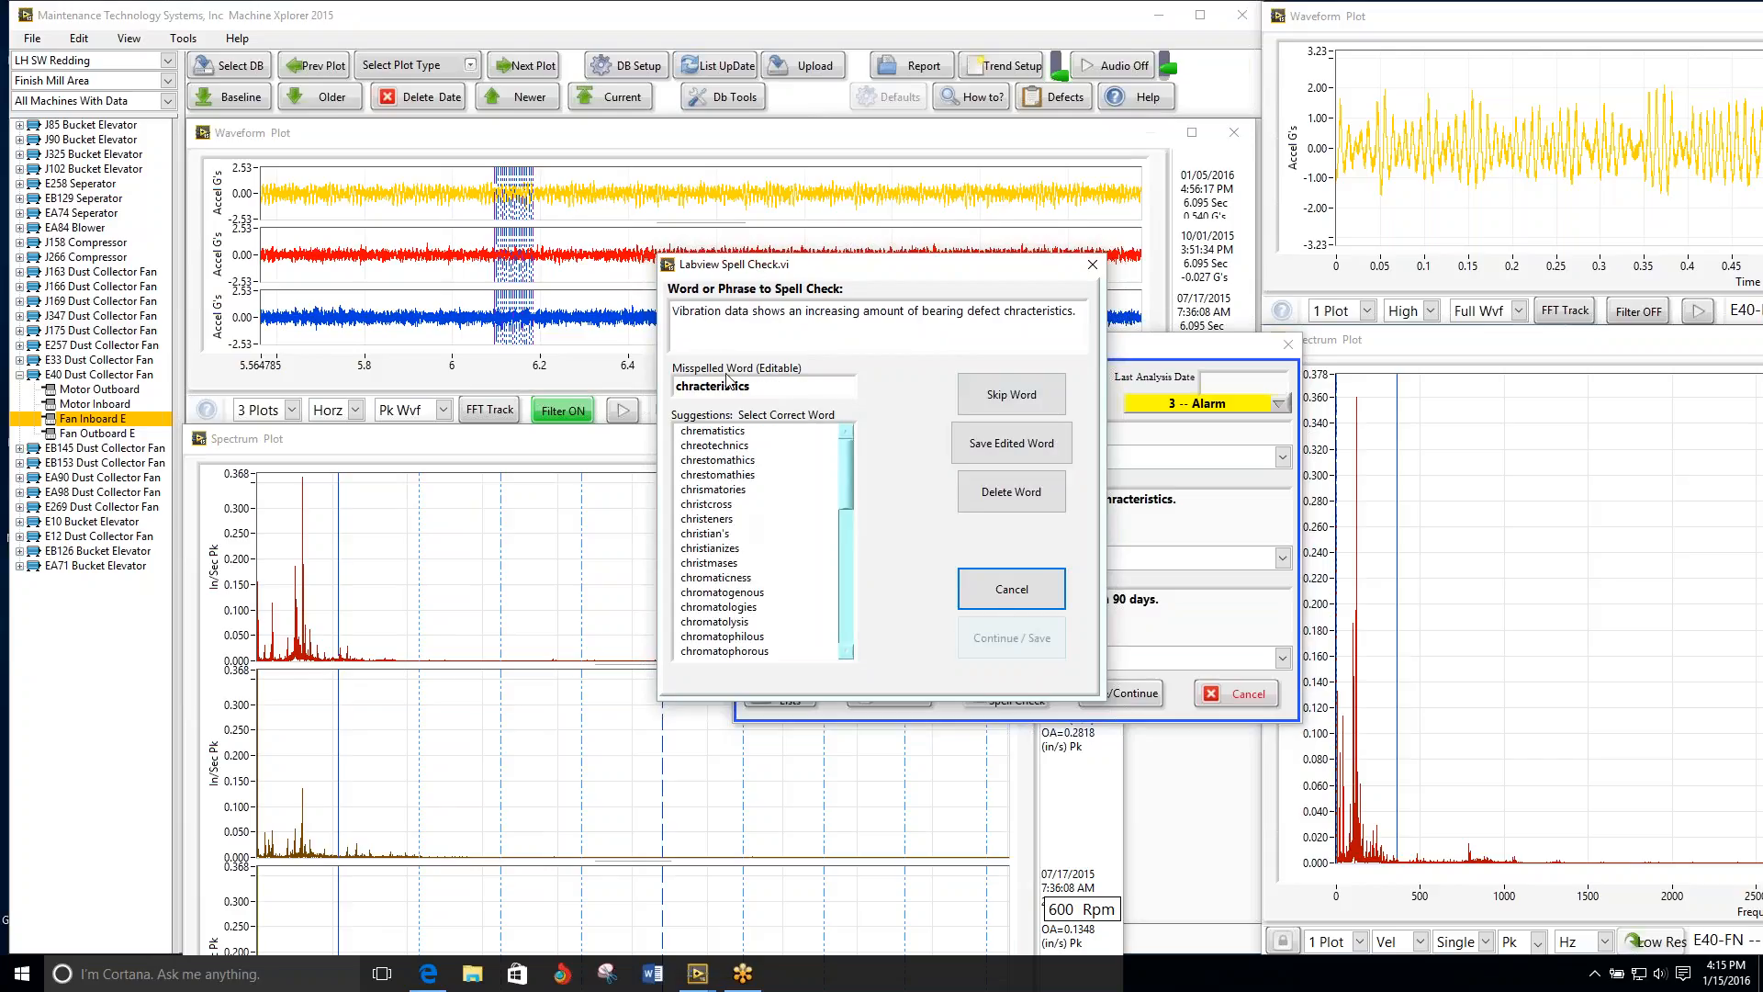
{"action": "left_click", "coordinate": [689, 386]}
{"action": "type", "text": "a"}
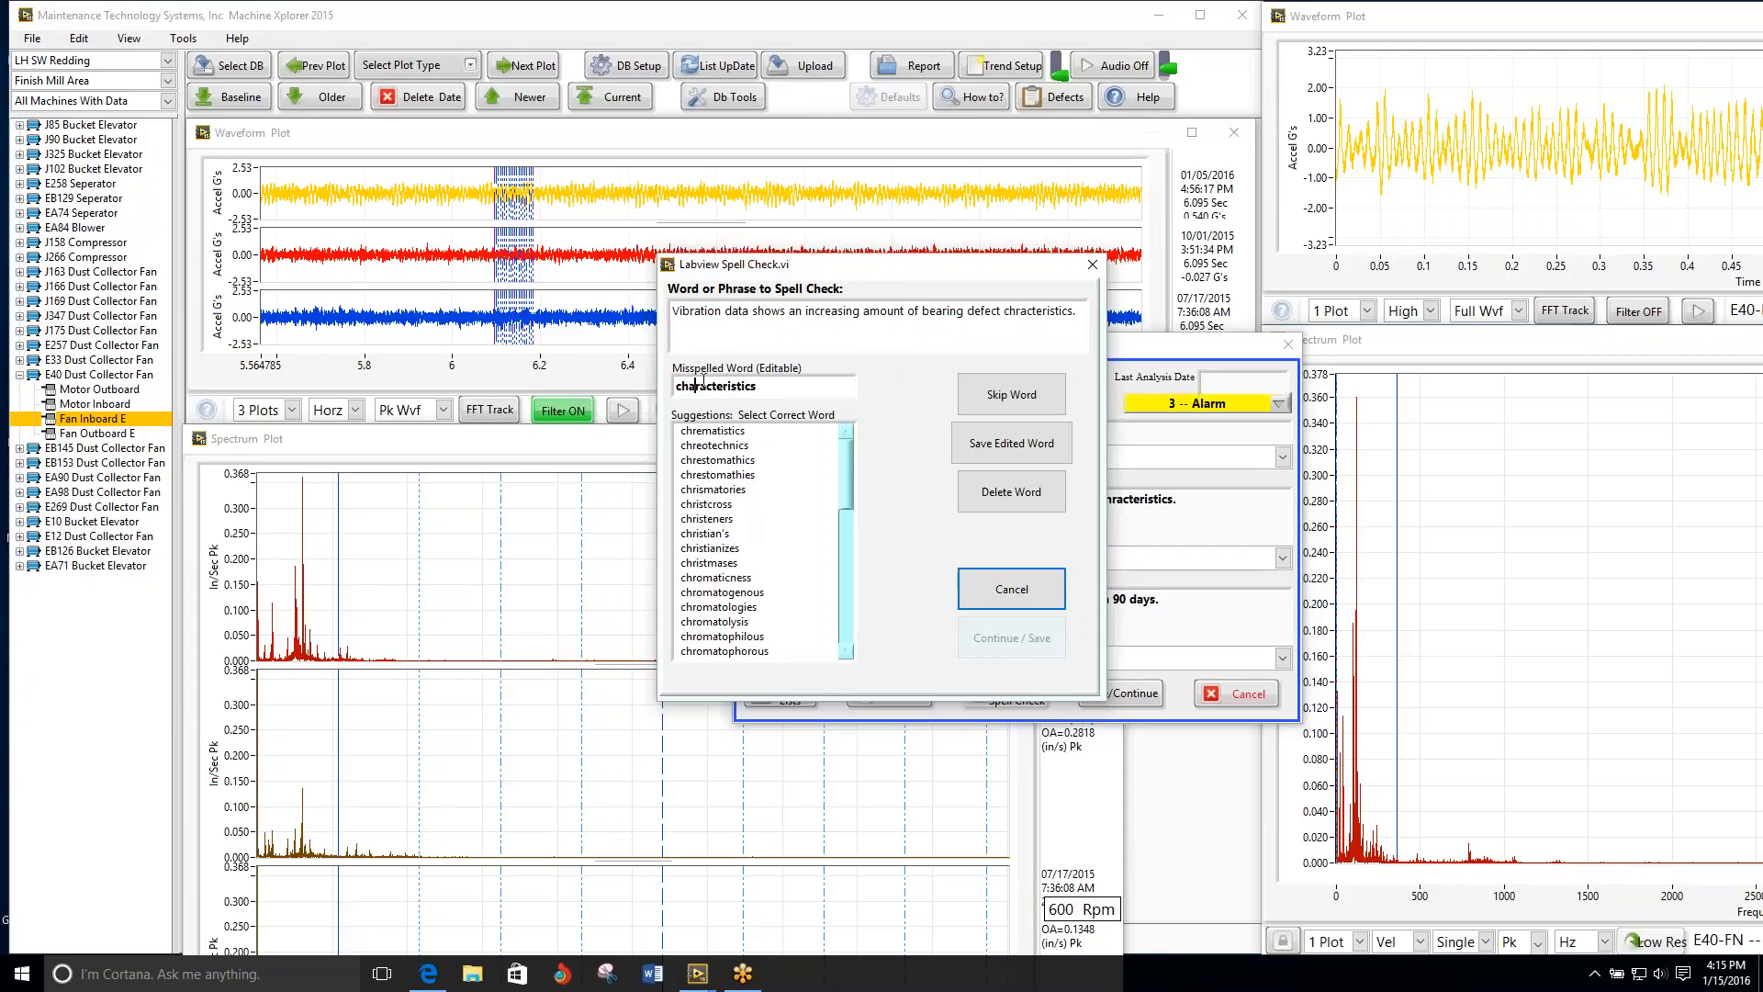
{"action": "left_click", "coordinate": [1010, 444]}
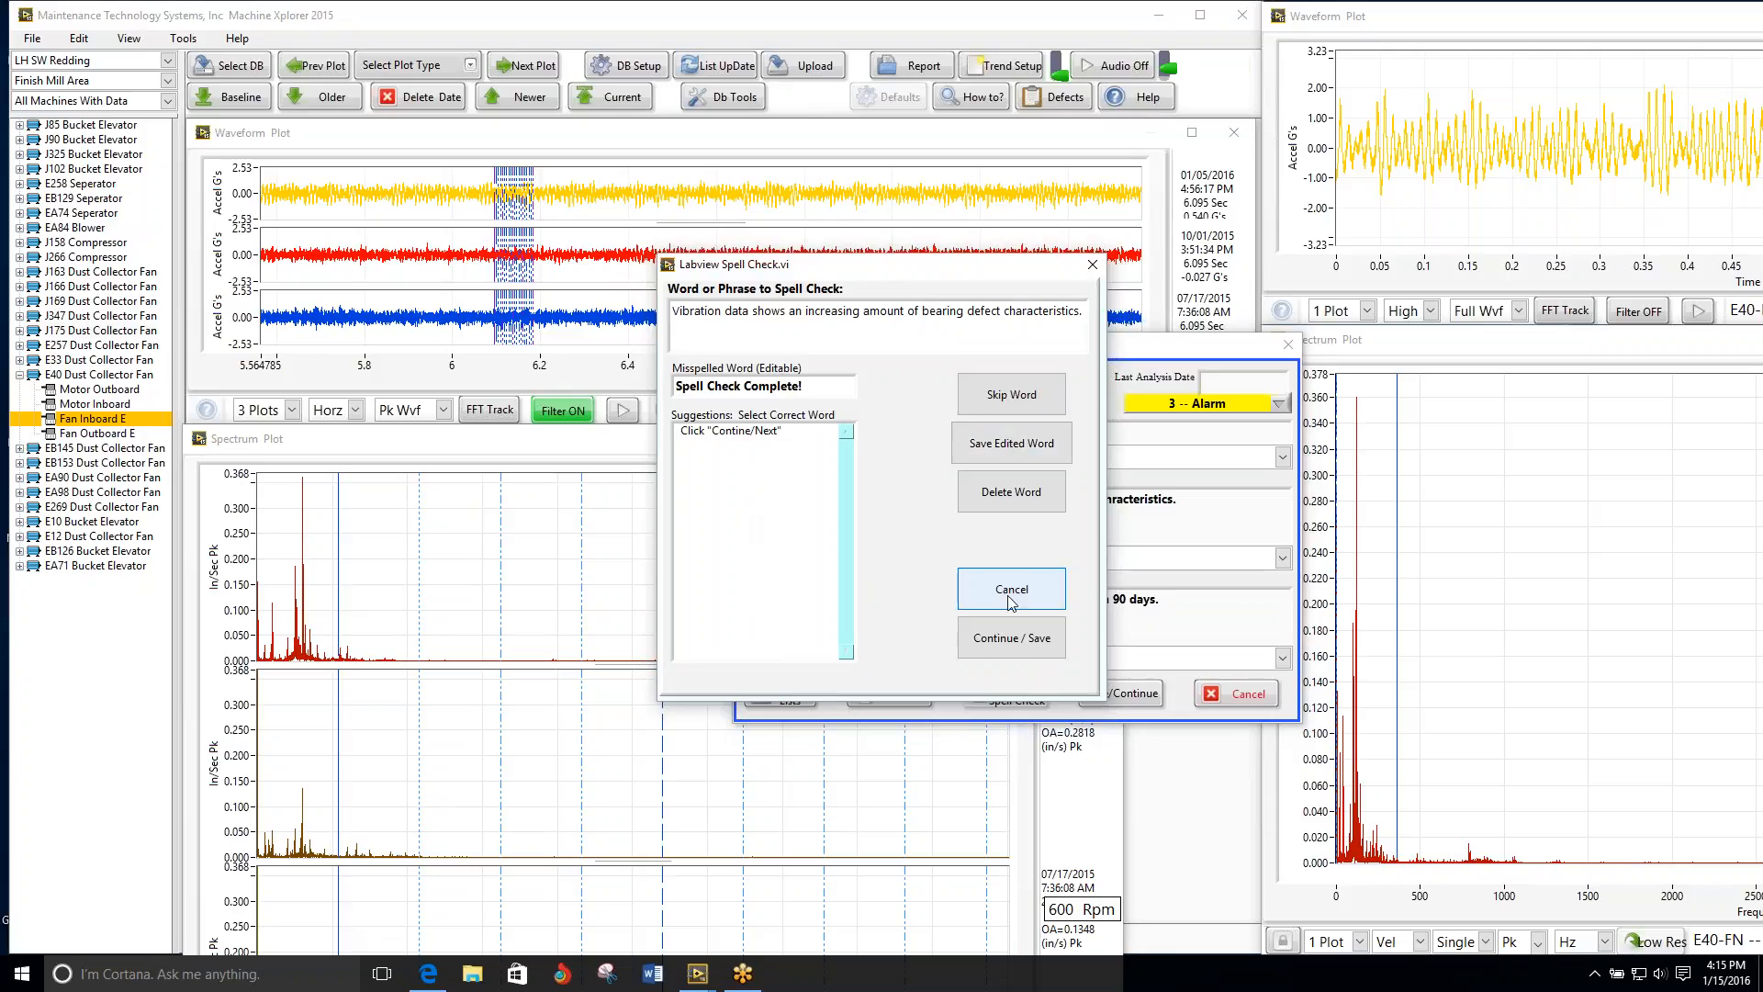
Step: Continue the spell check to the recommendation and replace "beaings" with the suggested word "bearings"
{"action": "left_click", "coordinate": [1010, 637]}
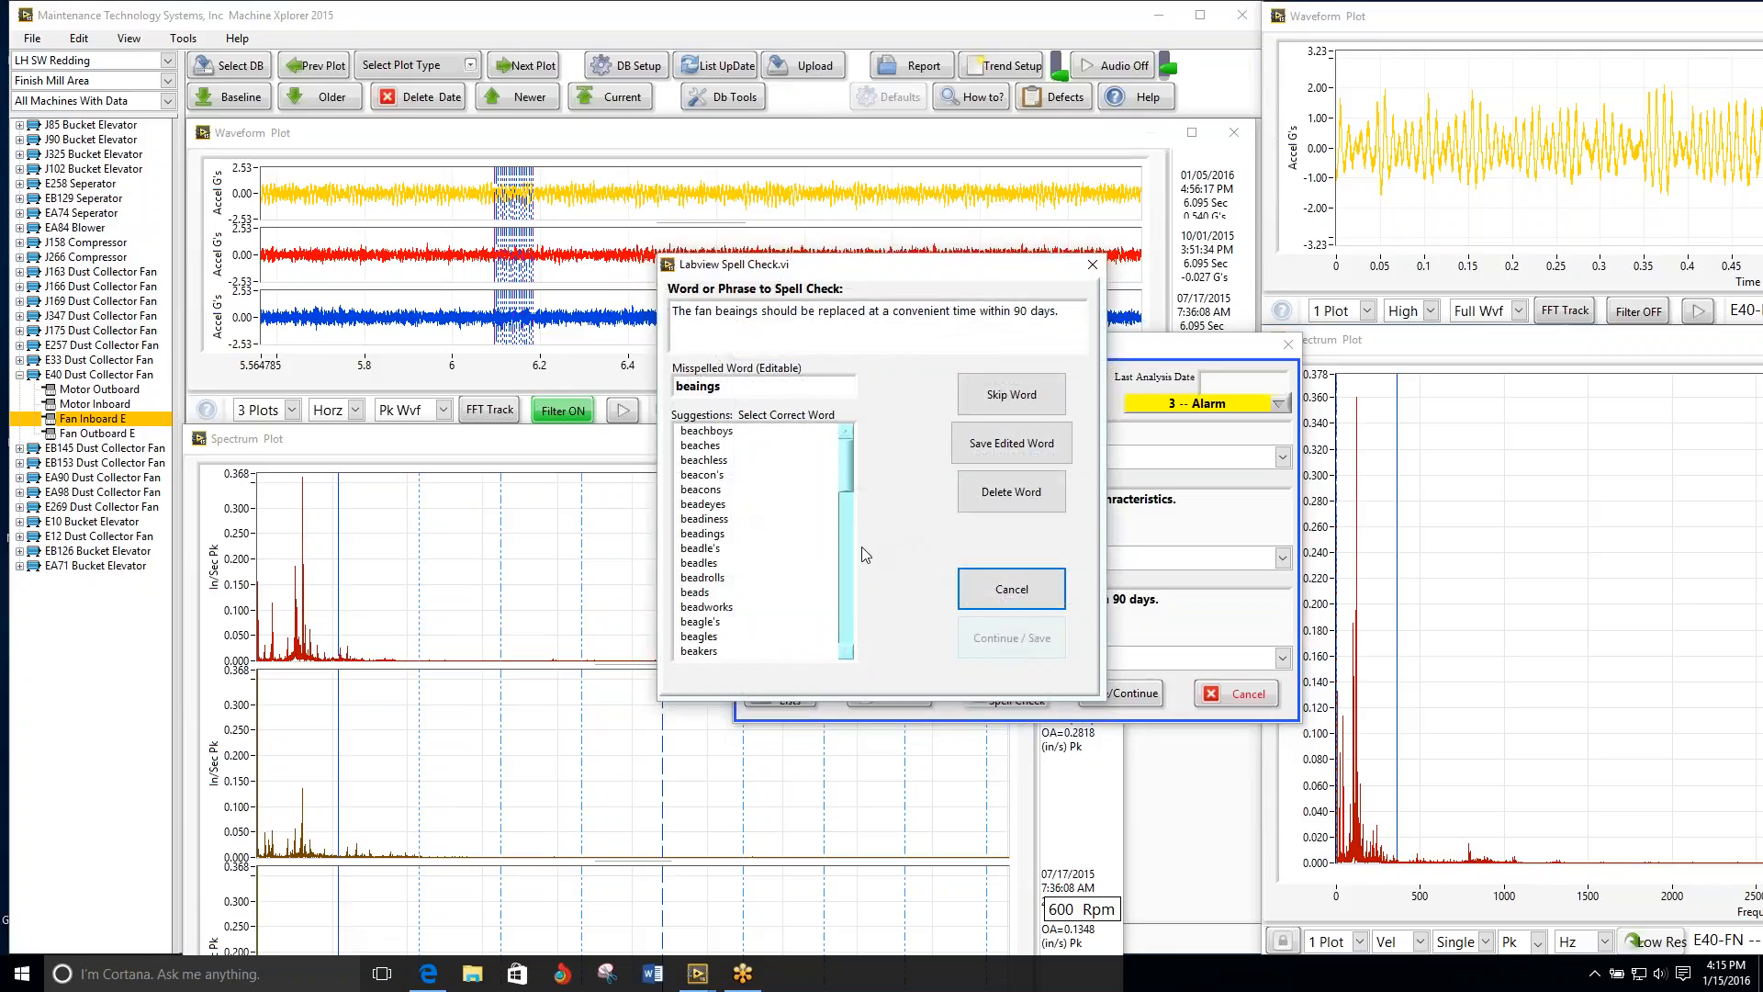
{"action": "left_click_drag", "start_coordinate": [850, 484], "coordinate": [852, 568]}
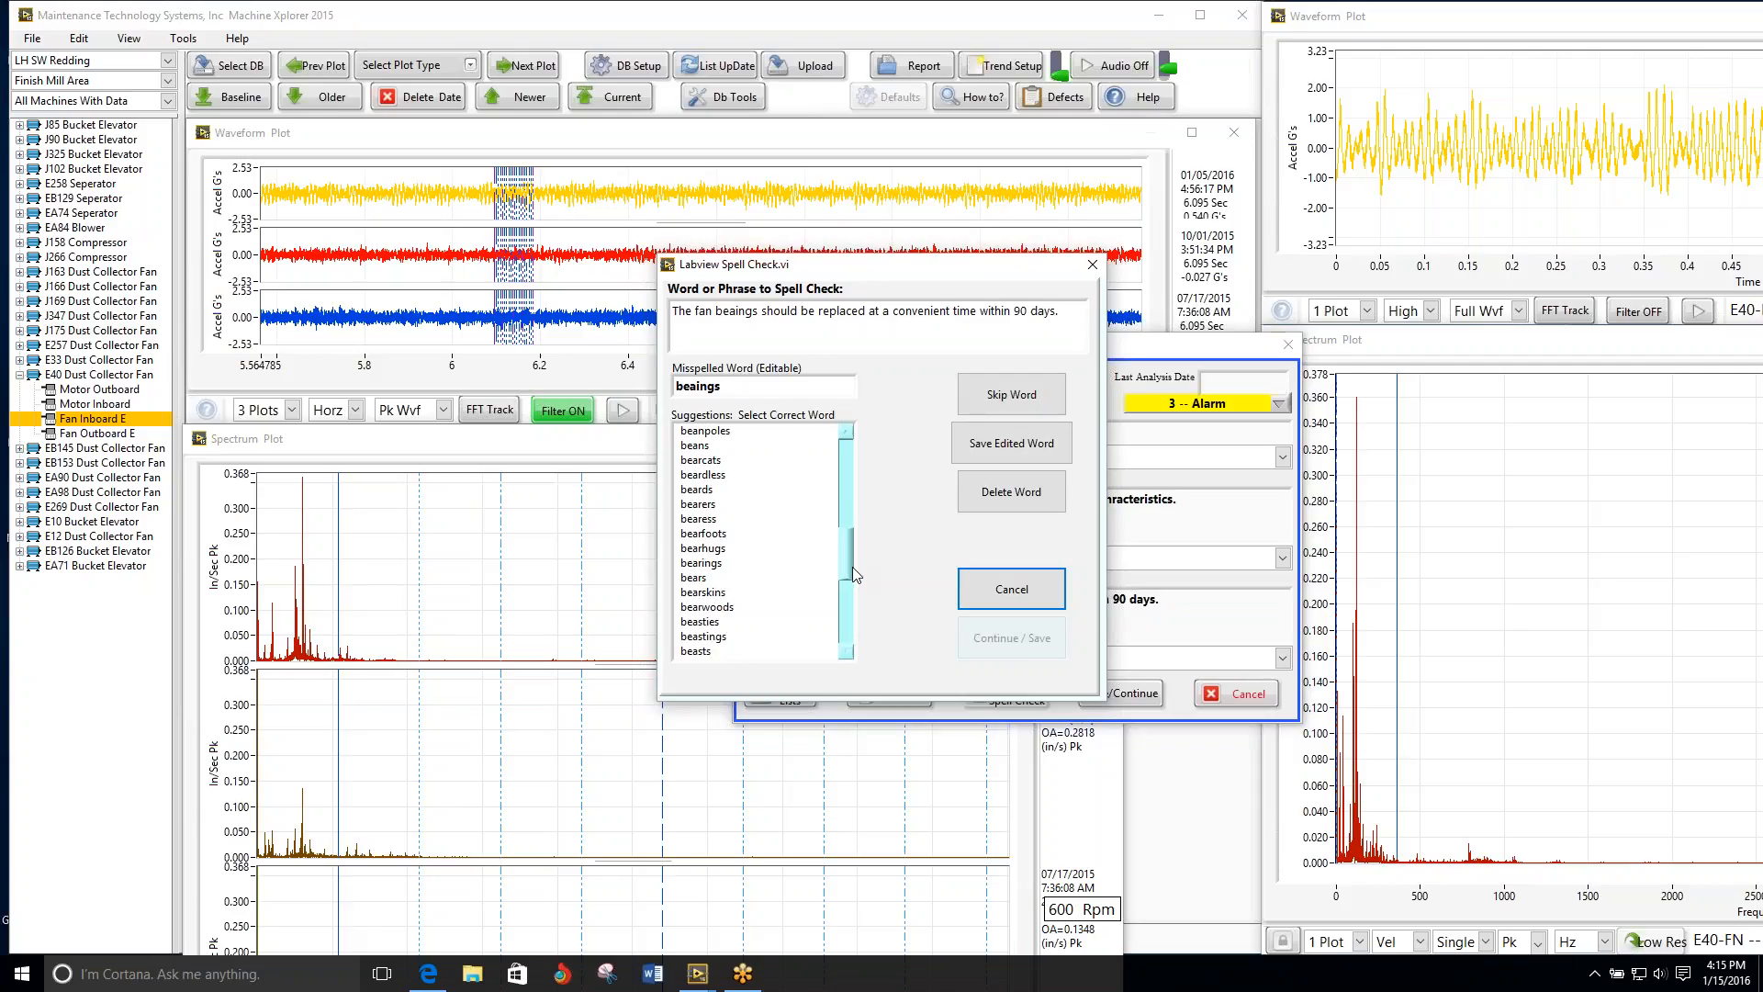
{"action": "left_click", "coordinate": [718, 564]}
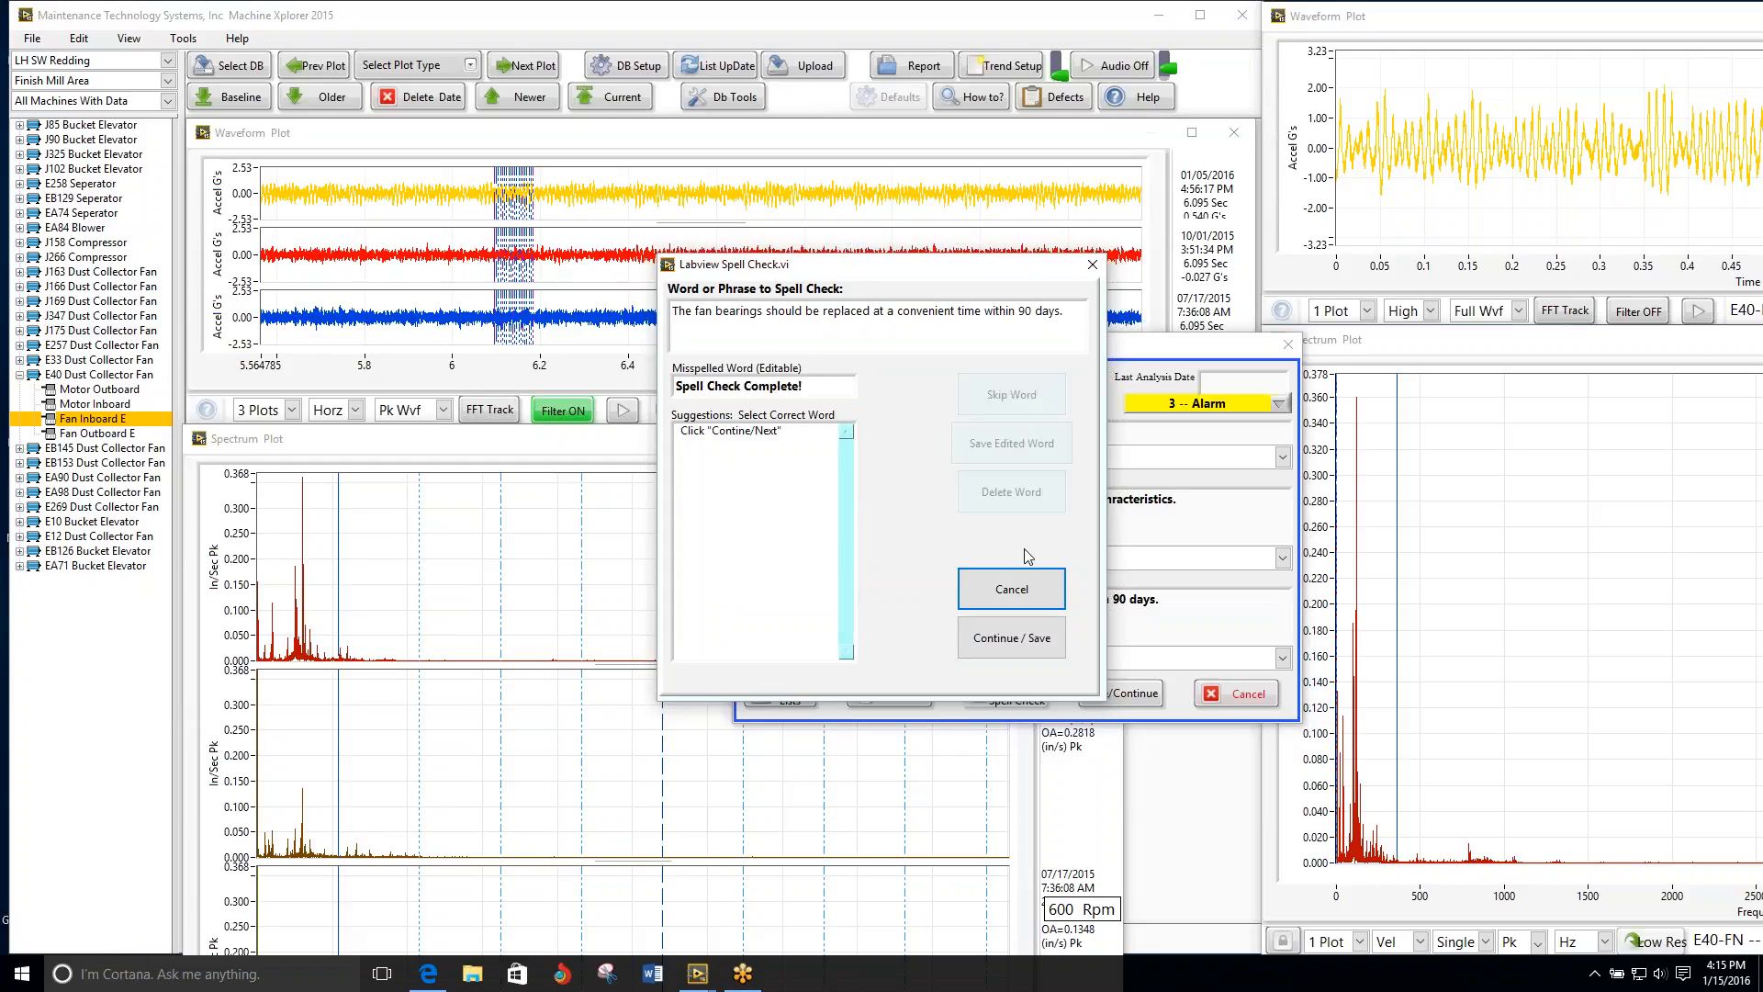
Step: Finish the spell check and save the E40 bearing defect analysis
{"action": "left_click", "coordinate": [1004, 643]}
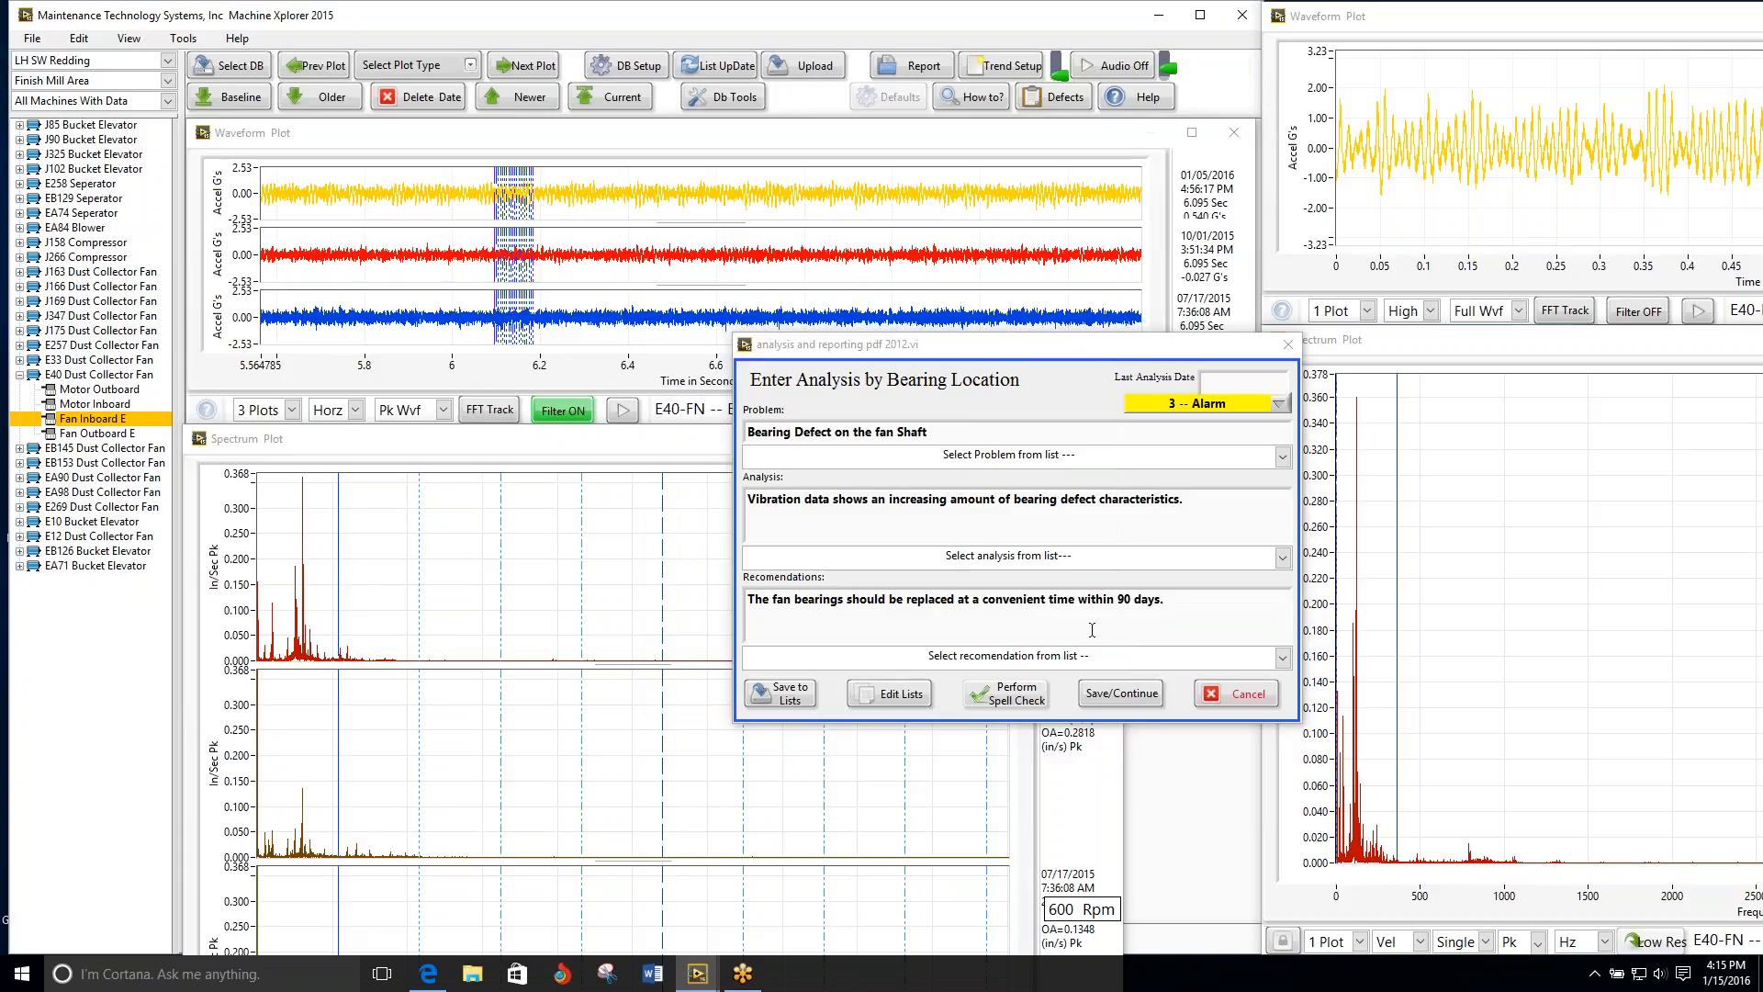
{"action": "left_click", "coordinate": [1124, 694]}
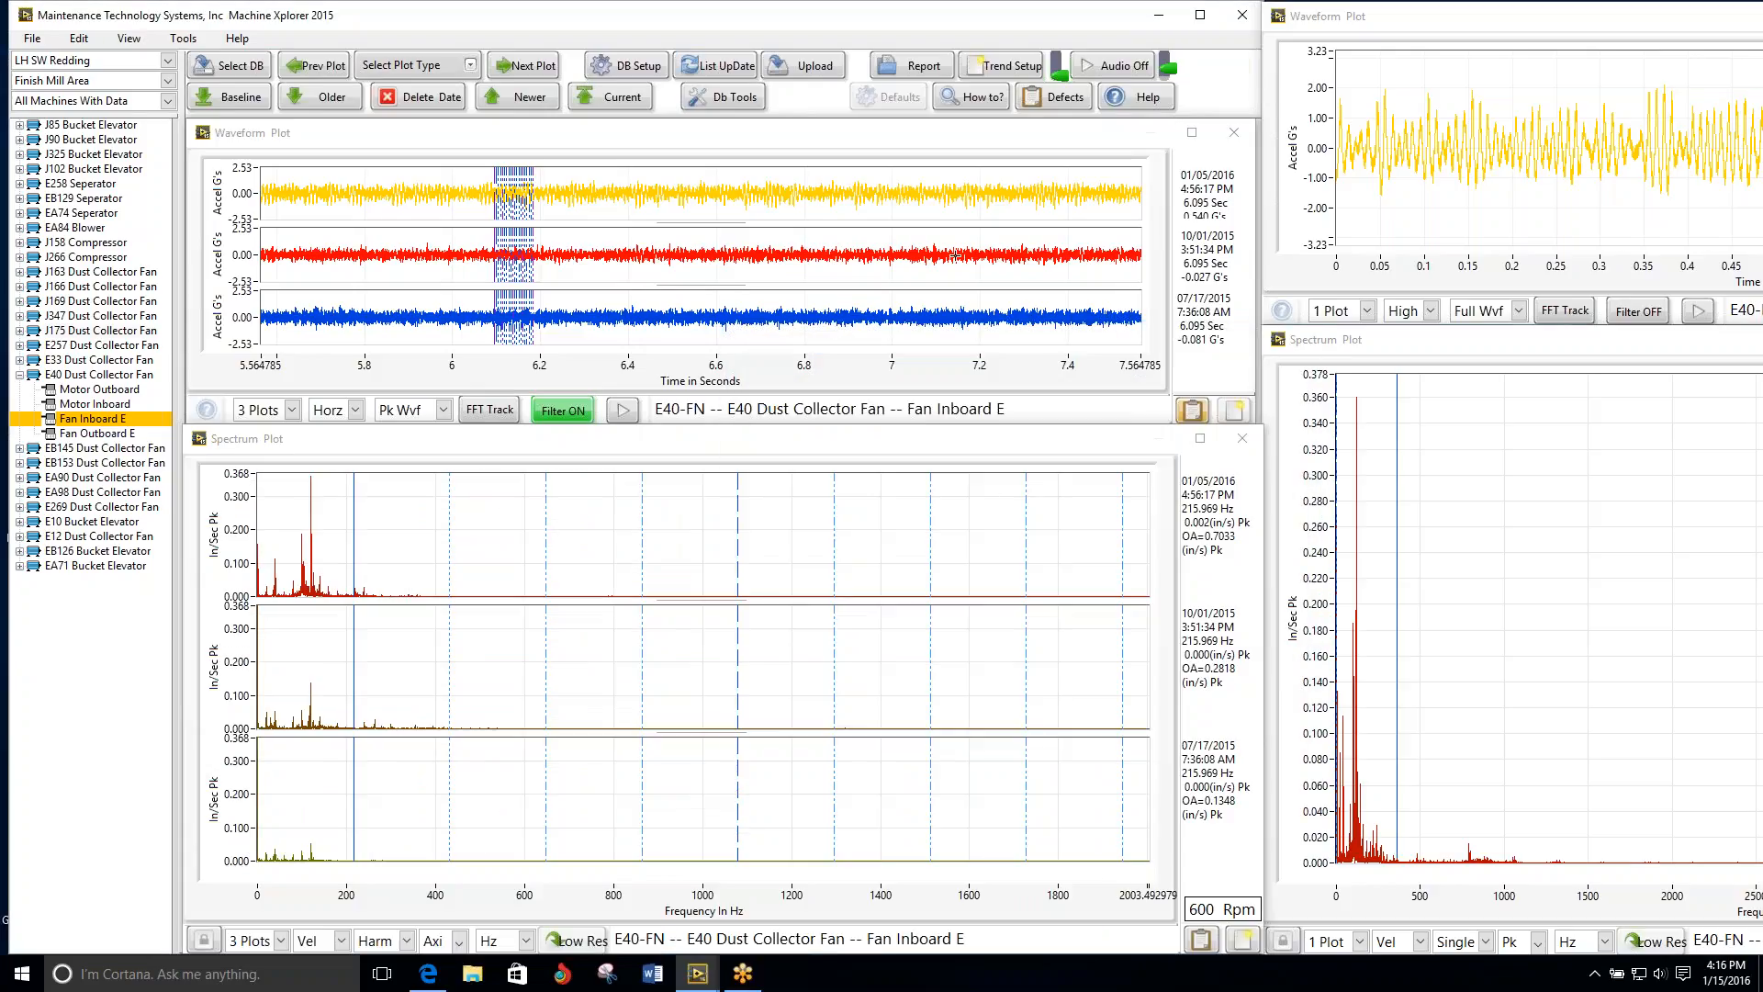
Step: Bring up the E40 Fan Outboard E plots and set the three-date spectra to the horizontal direction
{"action": "left_click", "coordinate": [527, 69]}
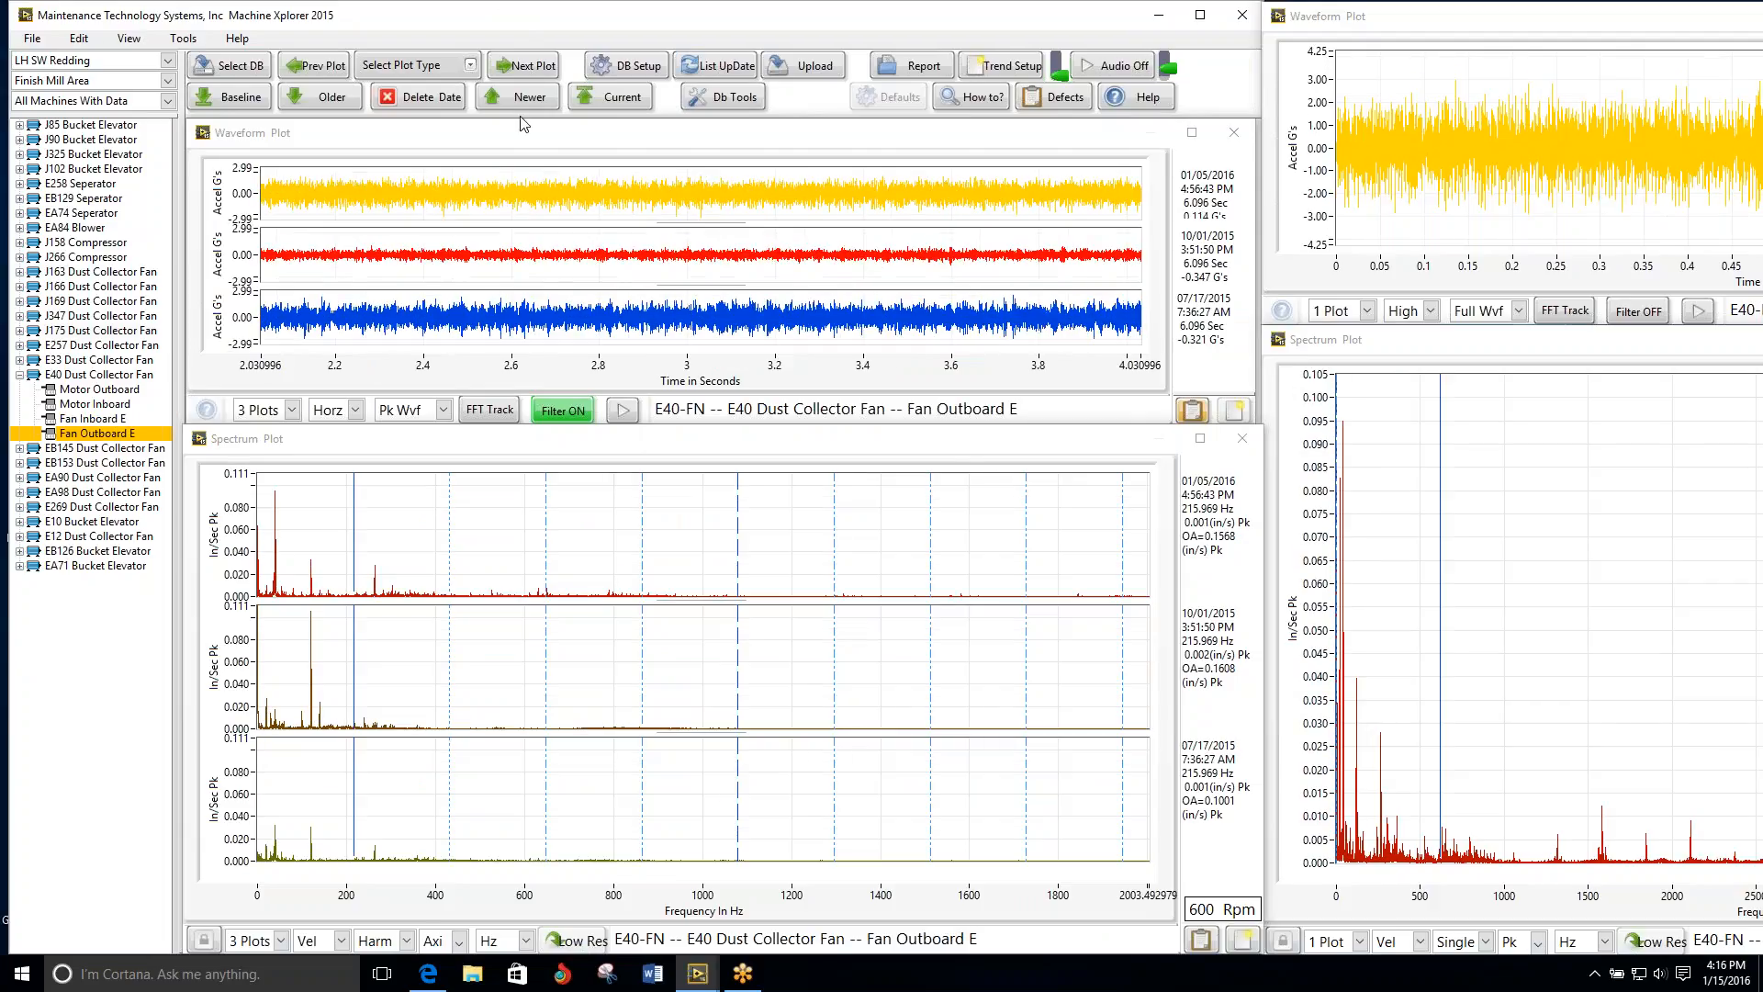
{"action": "left_click", "coordinate": [441, 940]}
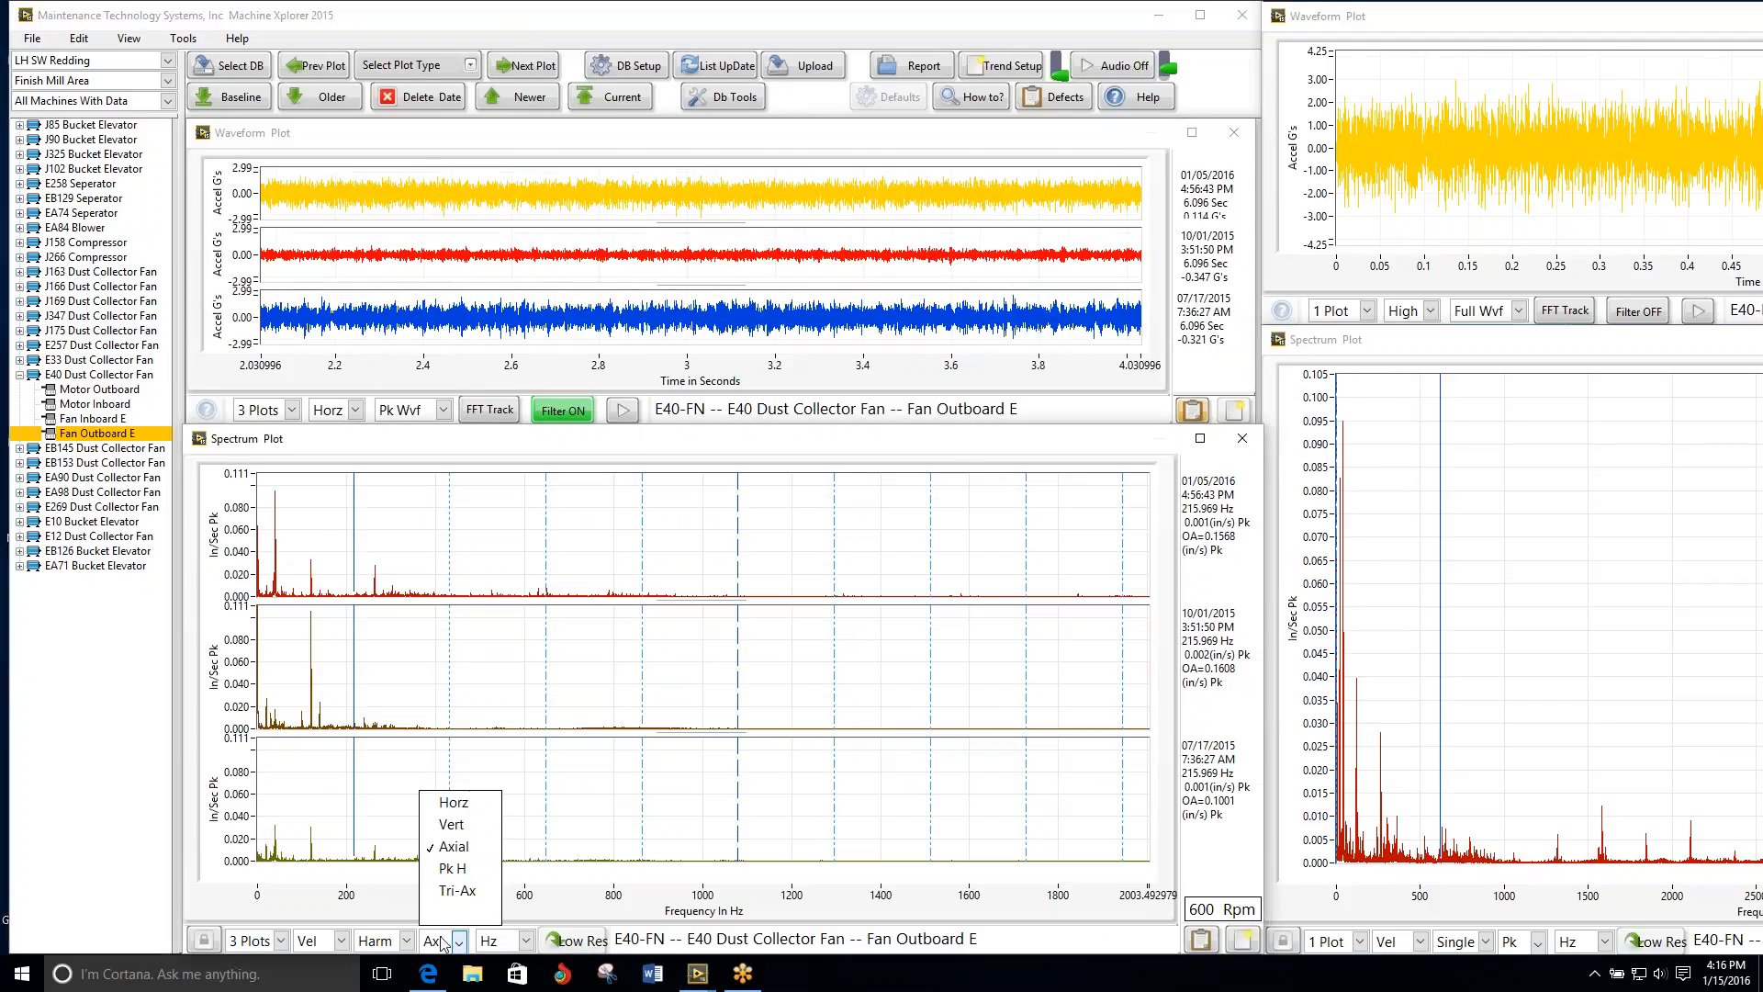
{"action": "left_click", "coordinate": [450, 803]}
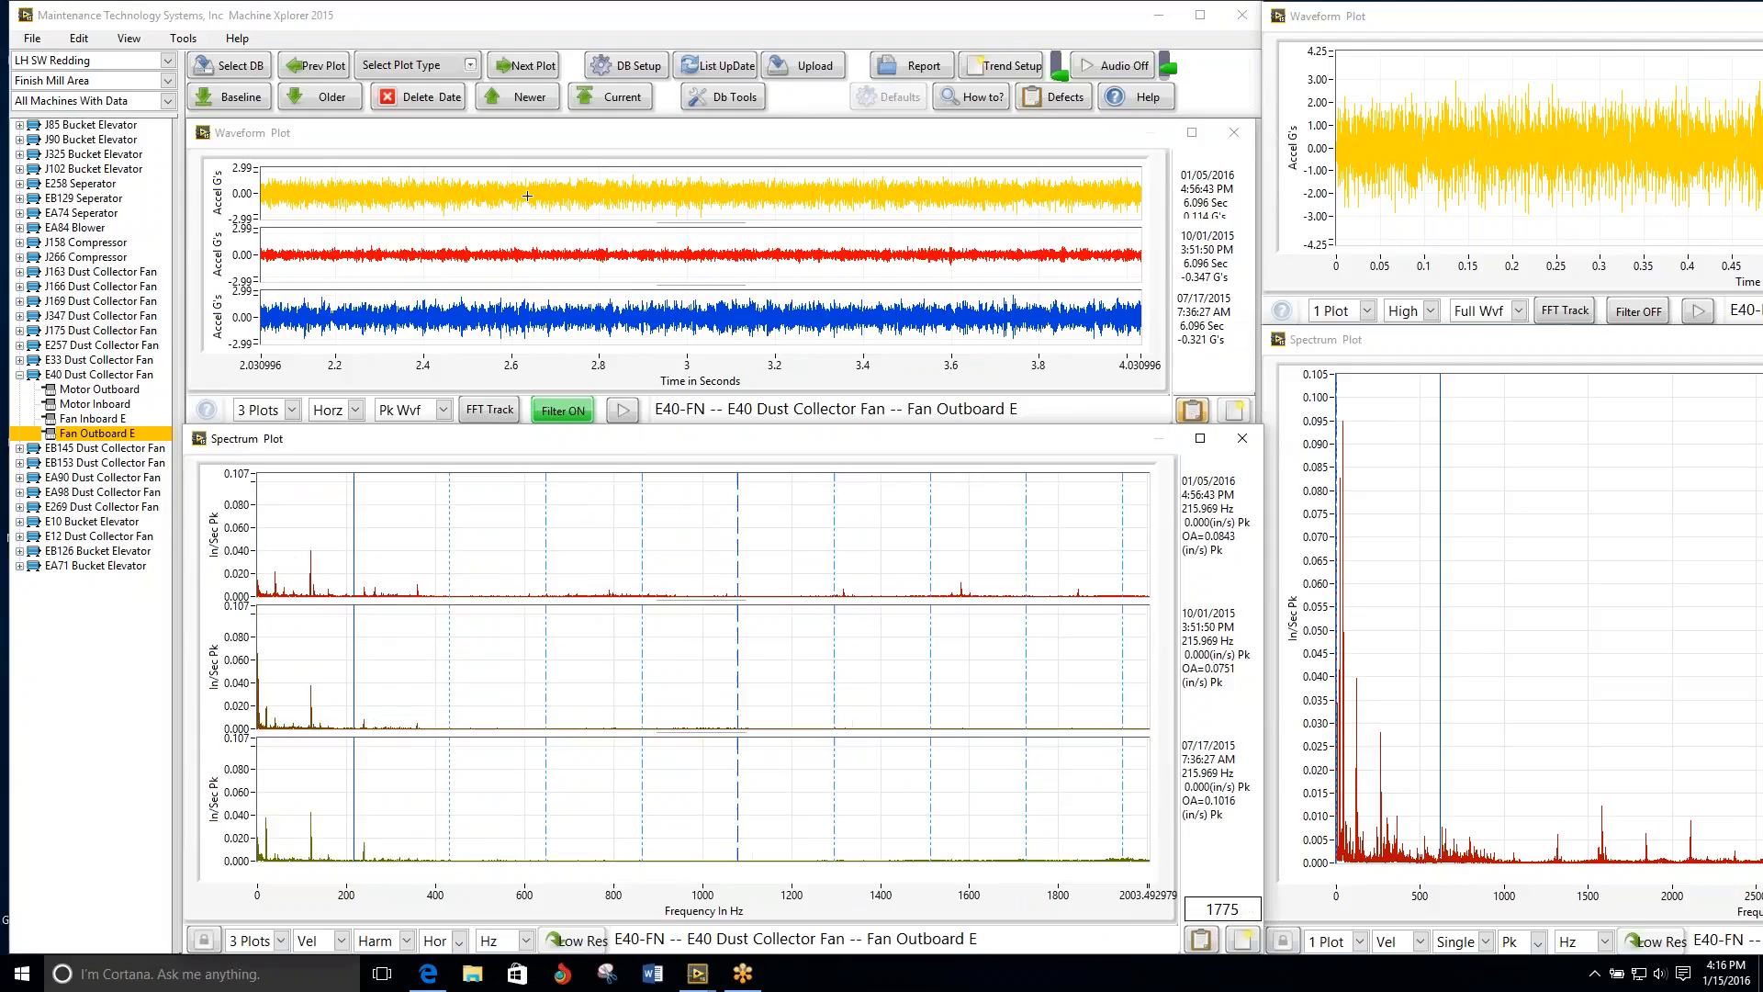
Step: Bring up EB145 Motor Outboard and align the harmonic cursor with the dominant low-frequency peak at 29.616 Hz
{"action": "left_click", "coordinate": [528, 66]}
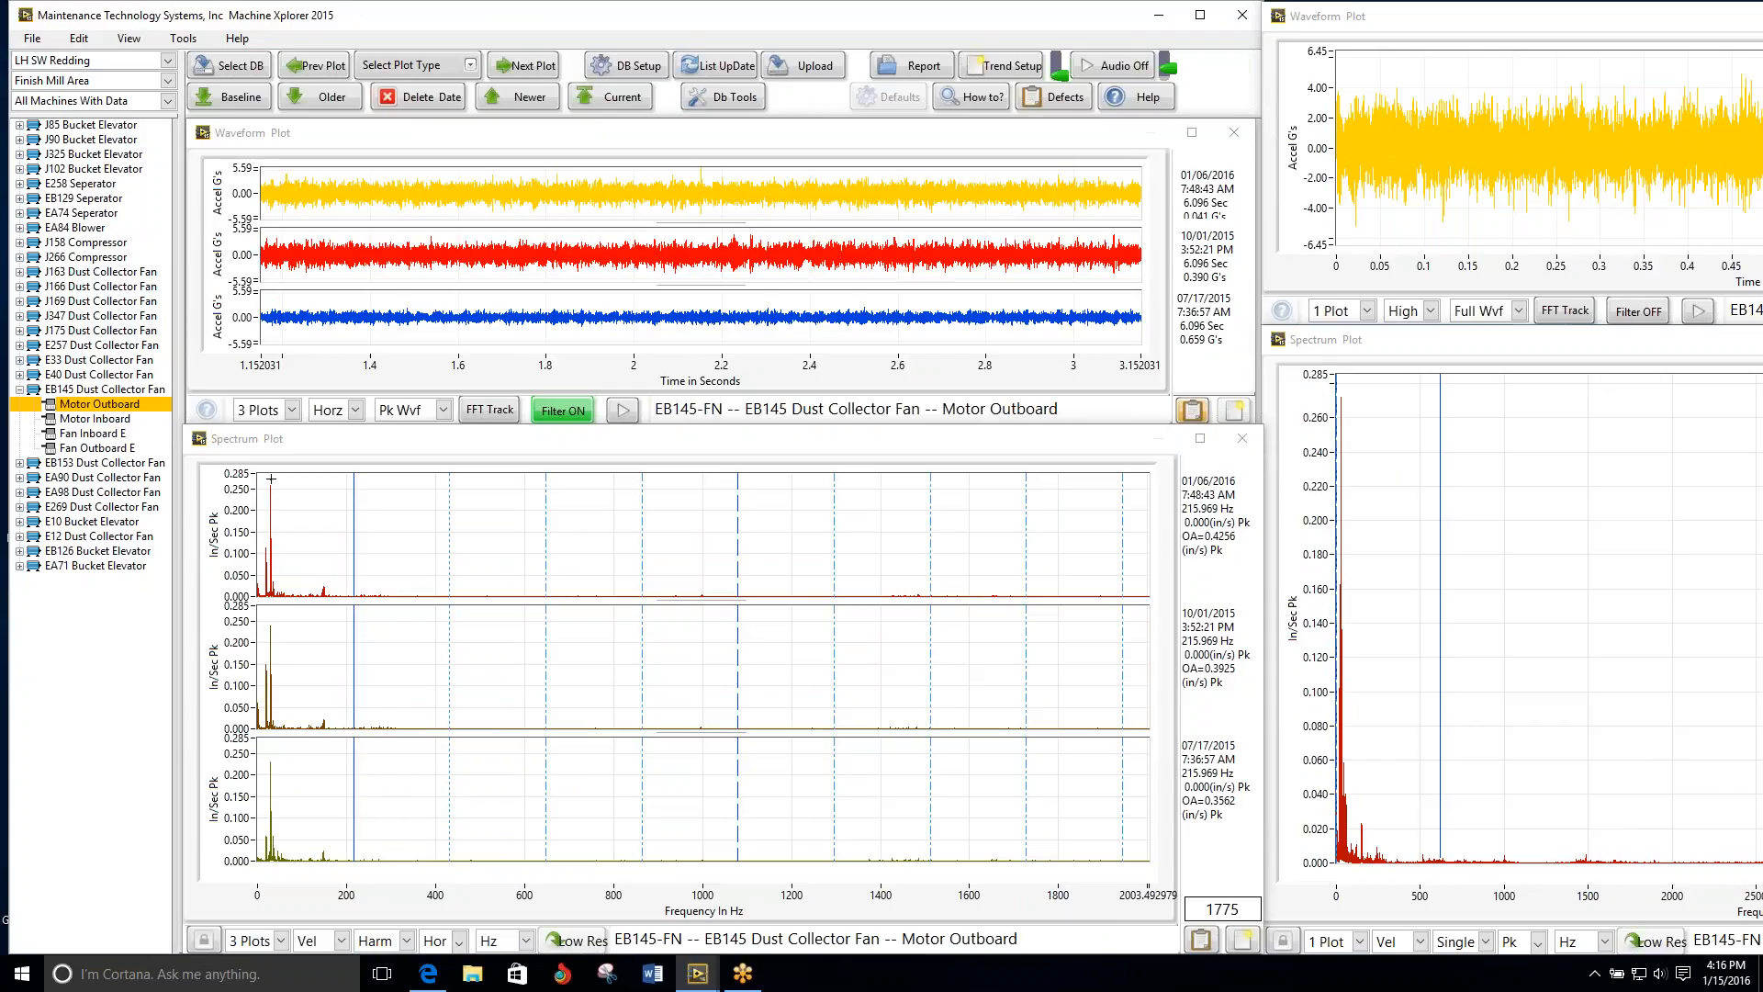
{"action": "left_click", "coordinate": [271, 478]}
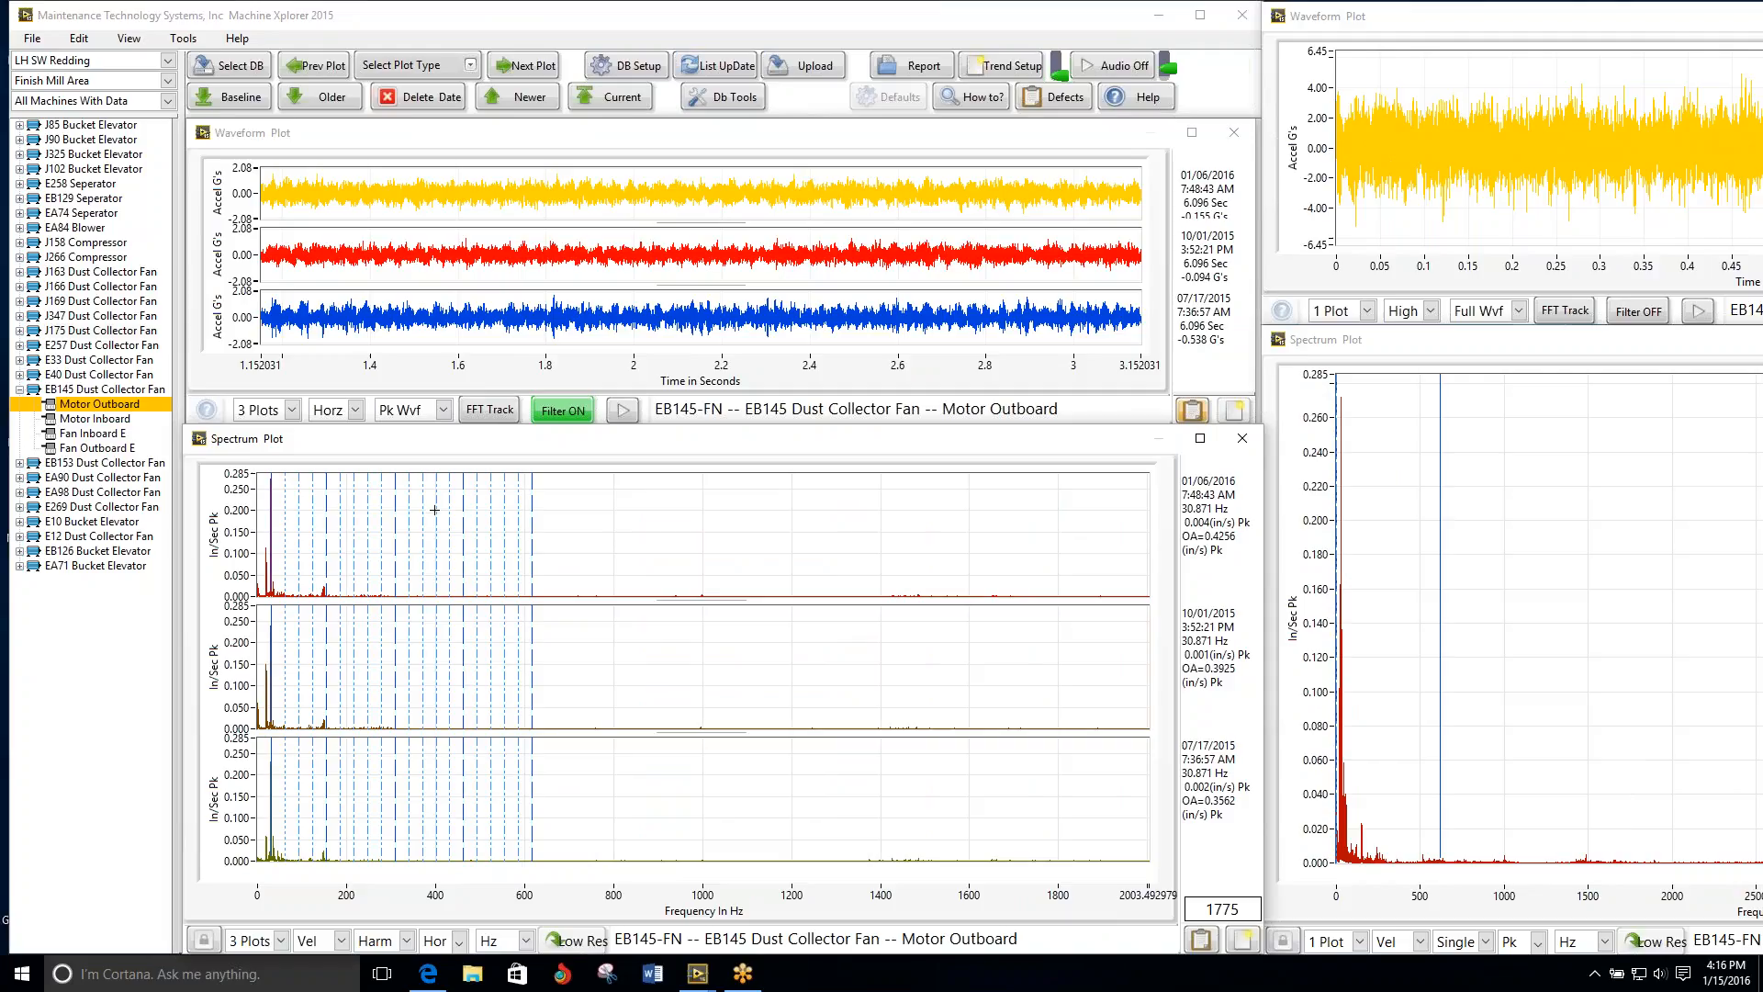
{"action": "key", "text": "Left"}
{"action": "key", "text": "Left"}
{"action": "key", "text": "Left"}
{"action": "key", "text": "Left"}
{"action": "key", "text": "Left"}
{"action": "key", "text": "Left"}
{"action": "key", "text": "Left"}
{"action": "key", "text": "Left"}
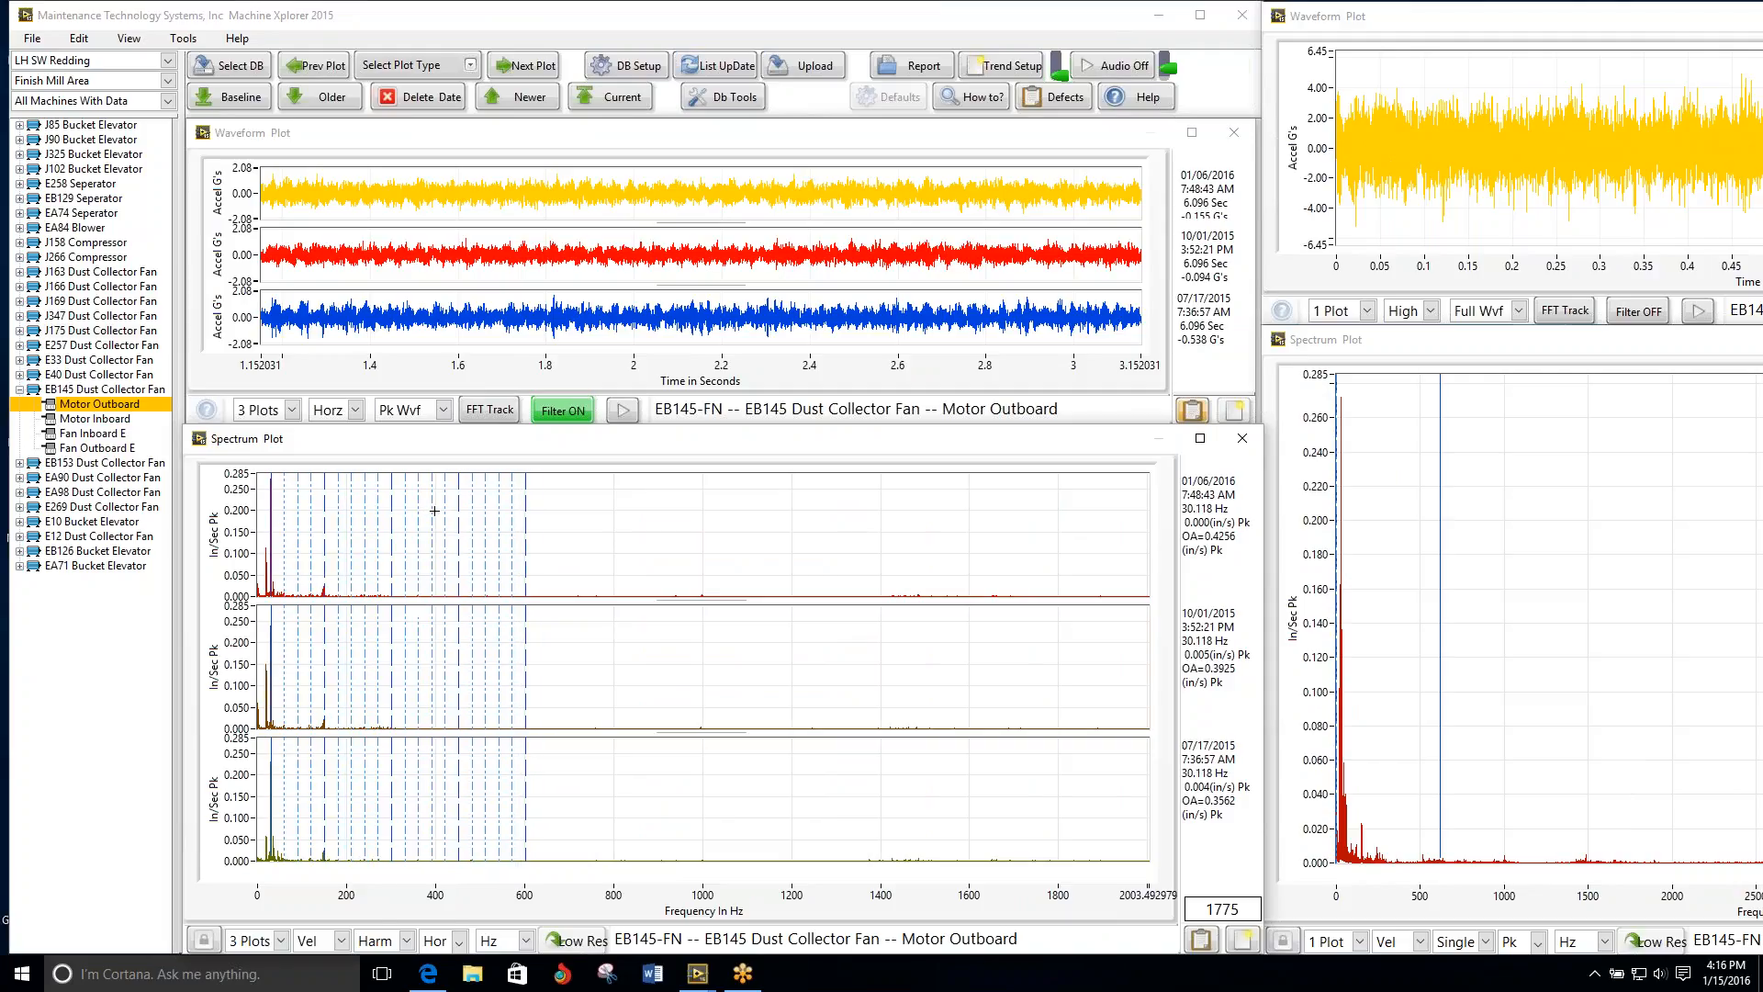
{"action": "key", "text": "Left"}
{"action": "key", "text": "Left"}
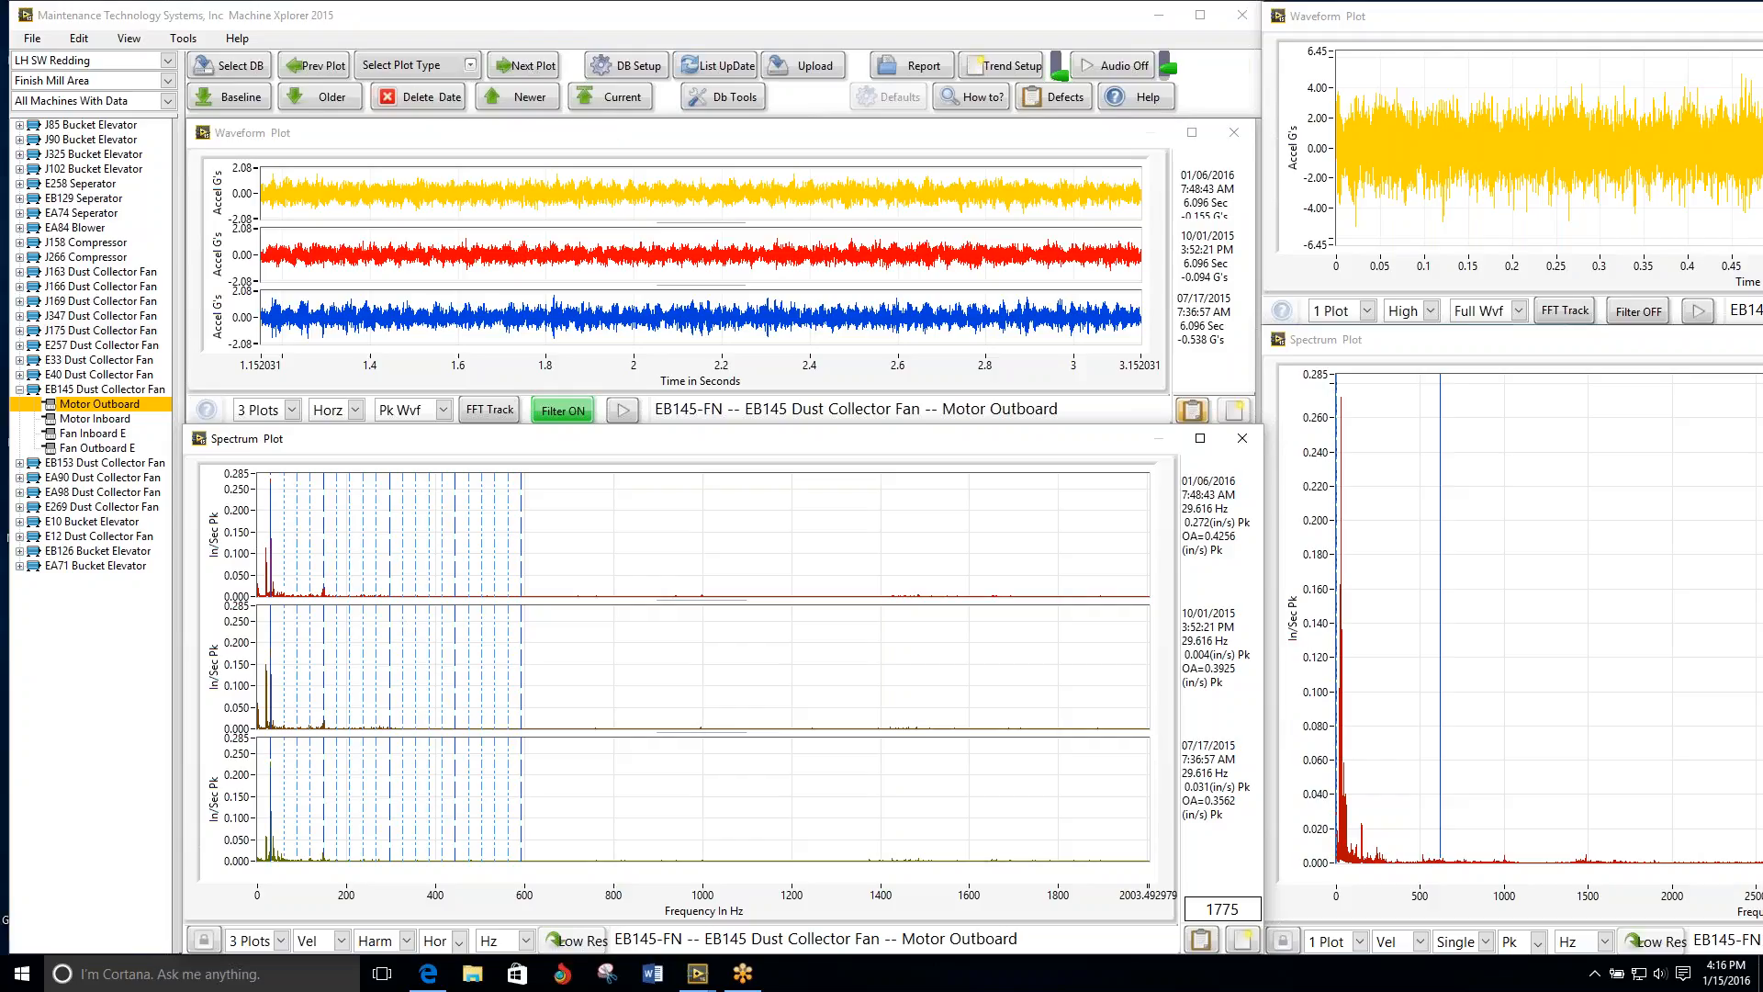
Step: Compare the multi-date plots of the EB145 Motor Inboard, Fan Inboard E and Fan Outboard E positions, moving back and forth between them
{"action": "left_click", "coordinate": [514, 72]}
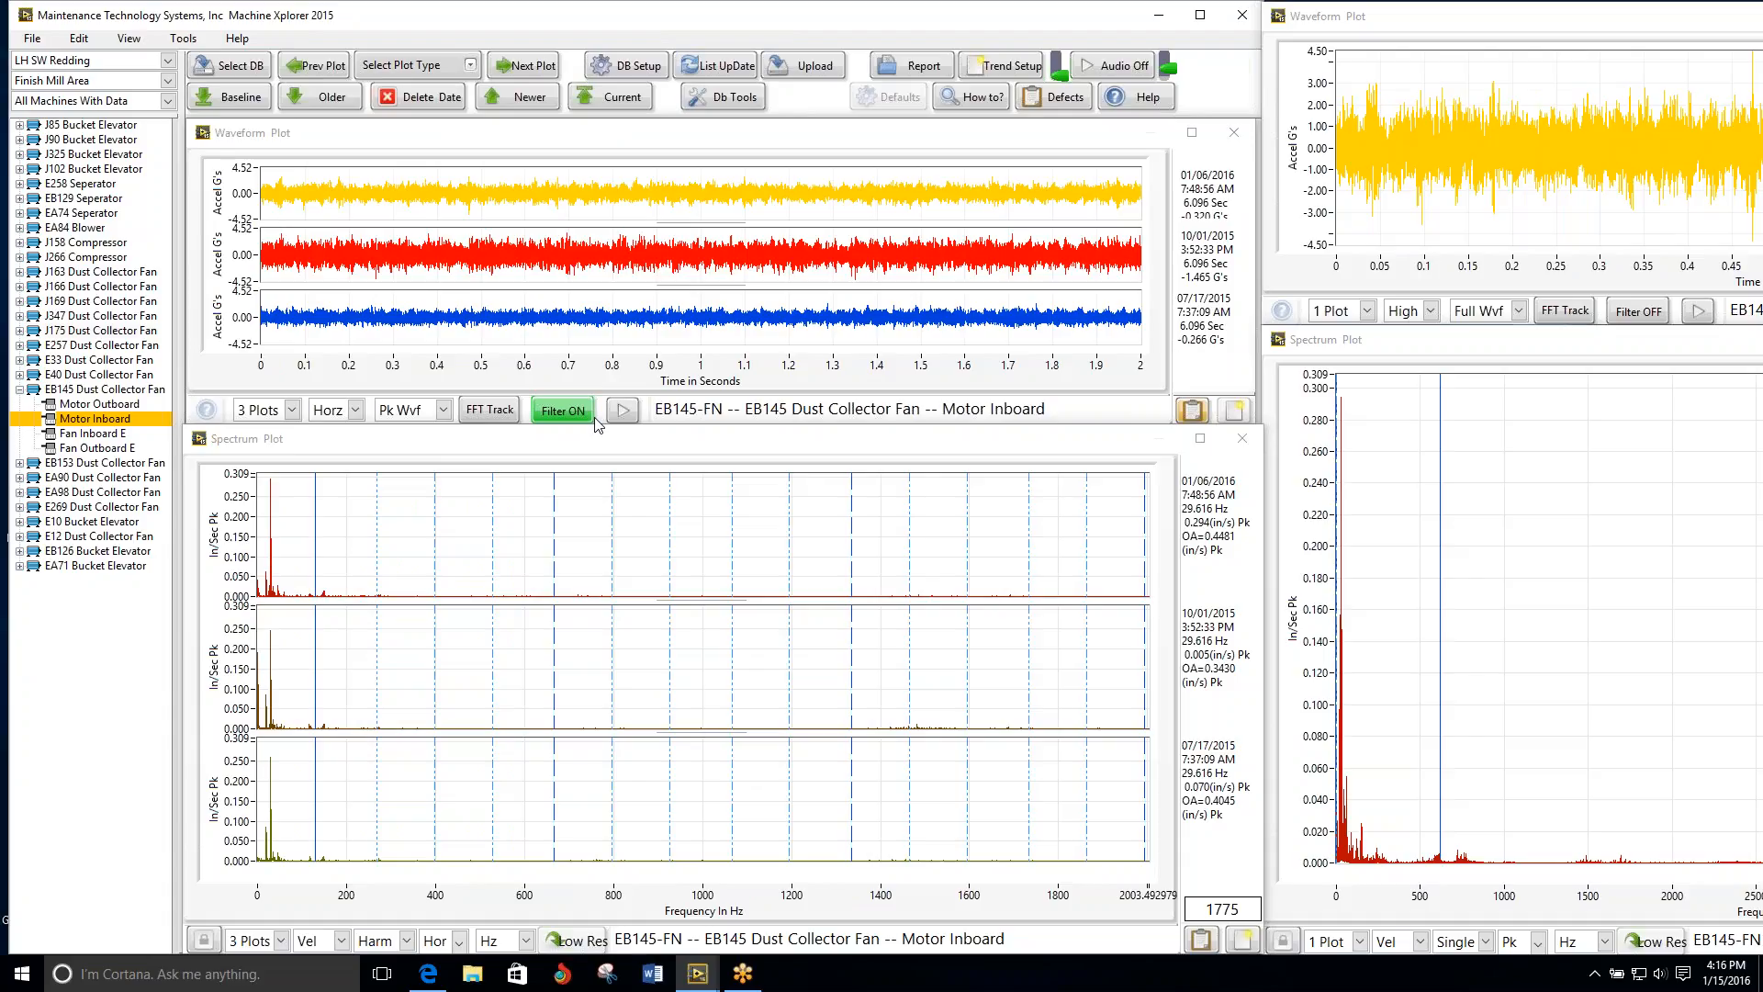
{"action": "left_click", "coordinate": [522, 66]}
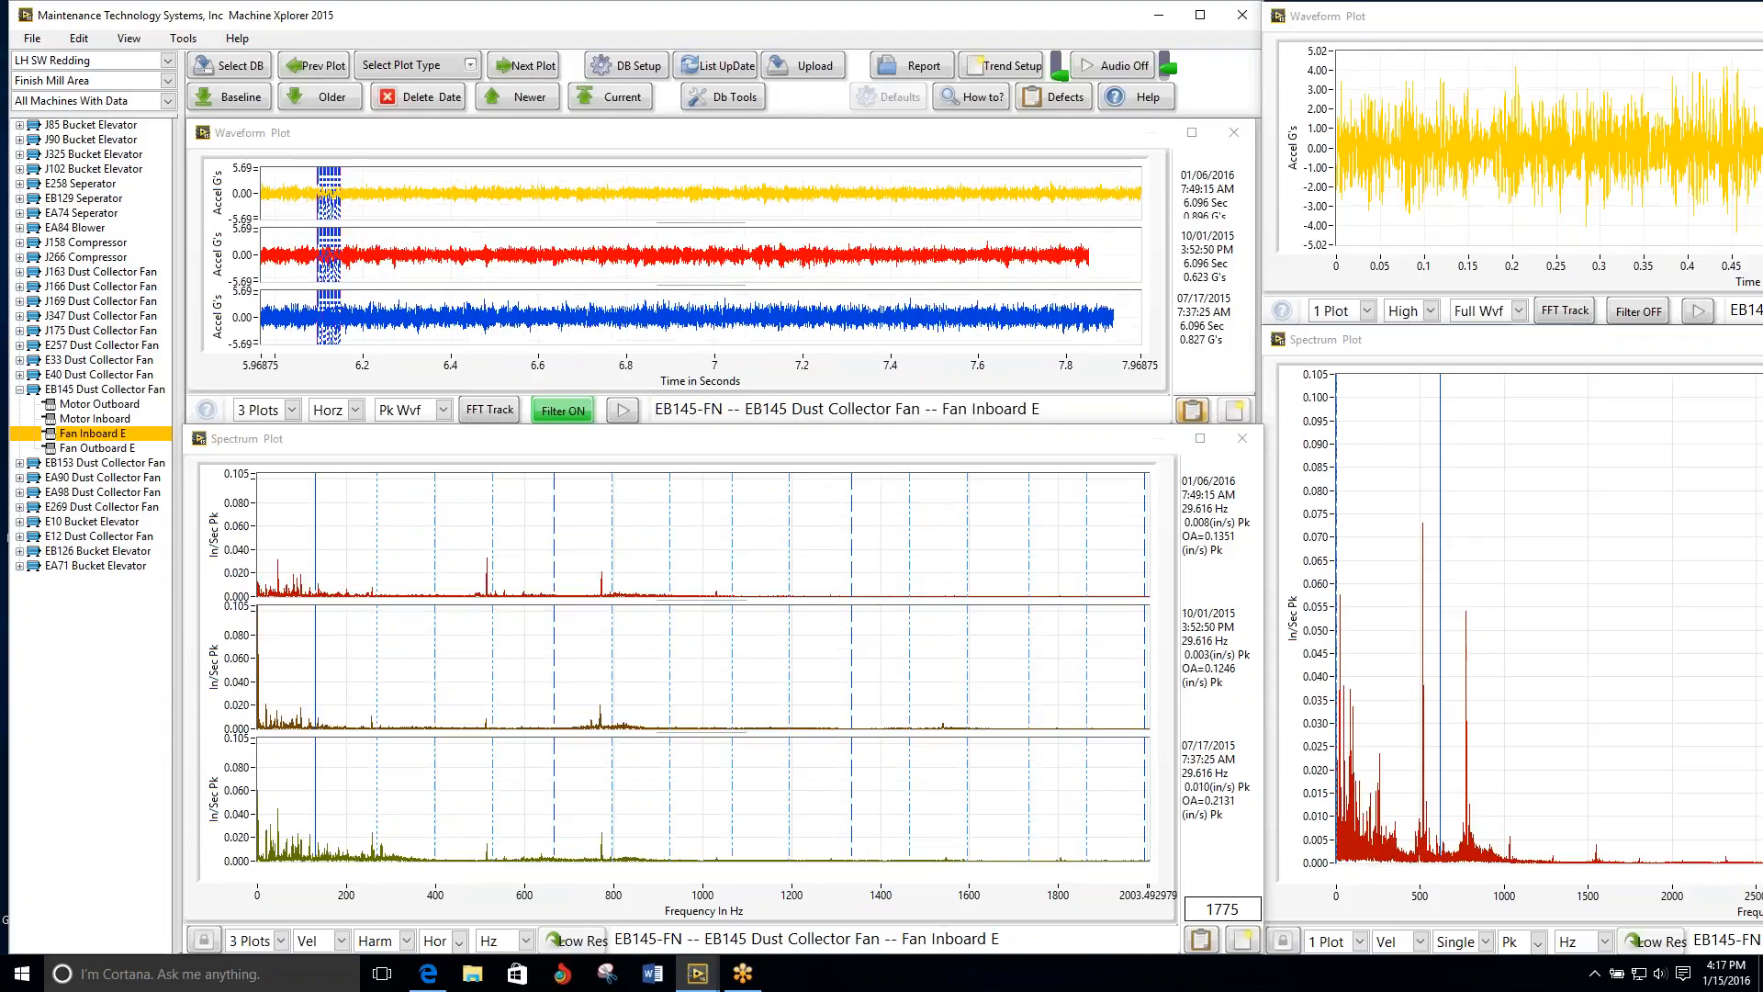
{"action": "left_click", "coordinate": [523, 66]}
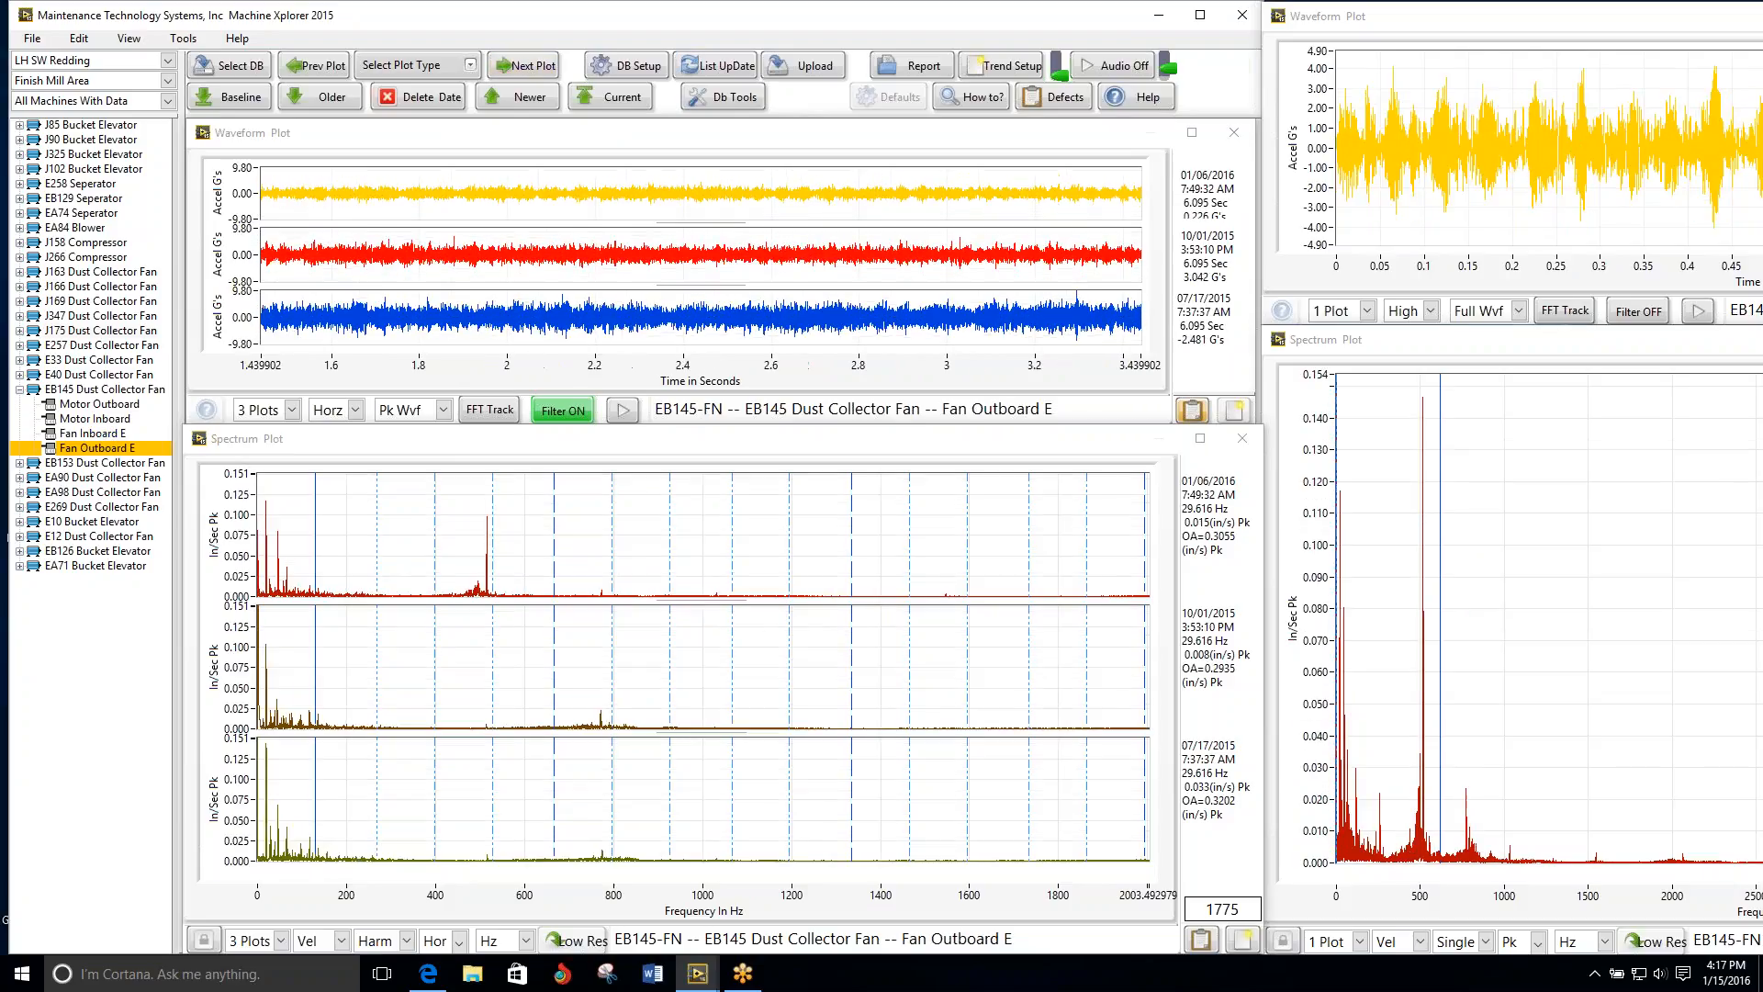
{"action": "left_click", "coordinate": [315, 68]}
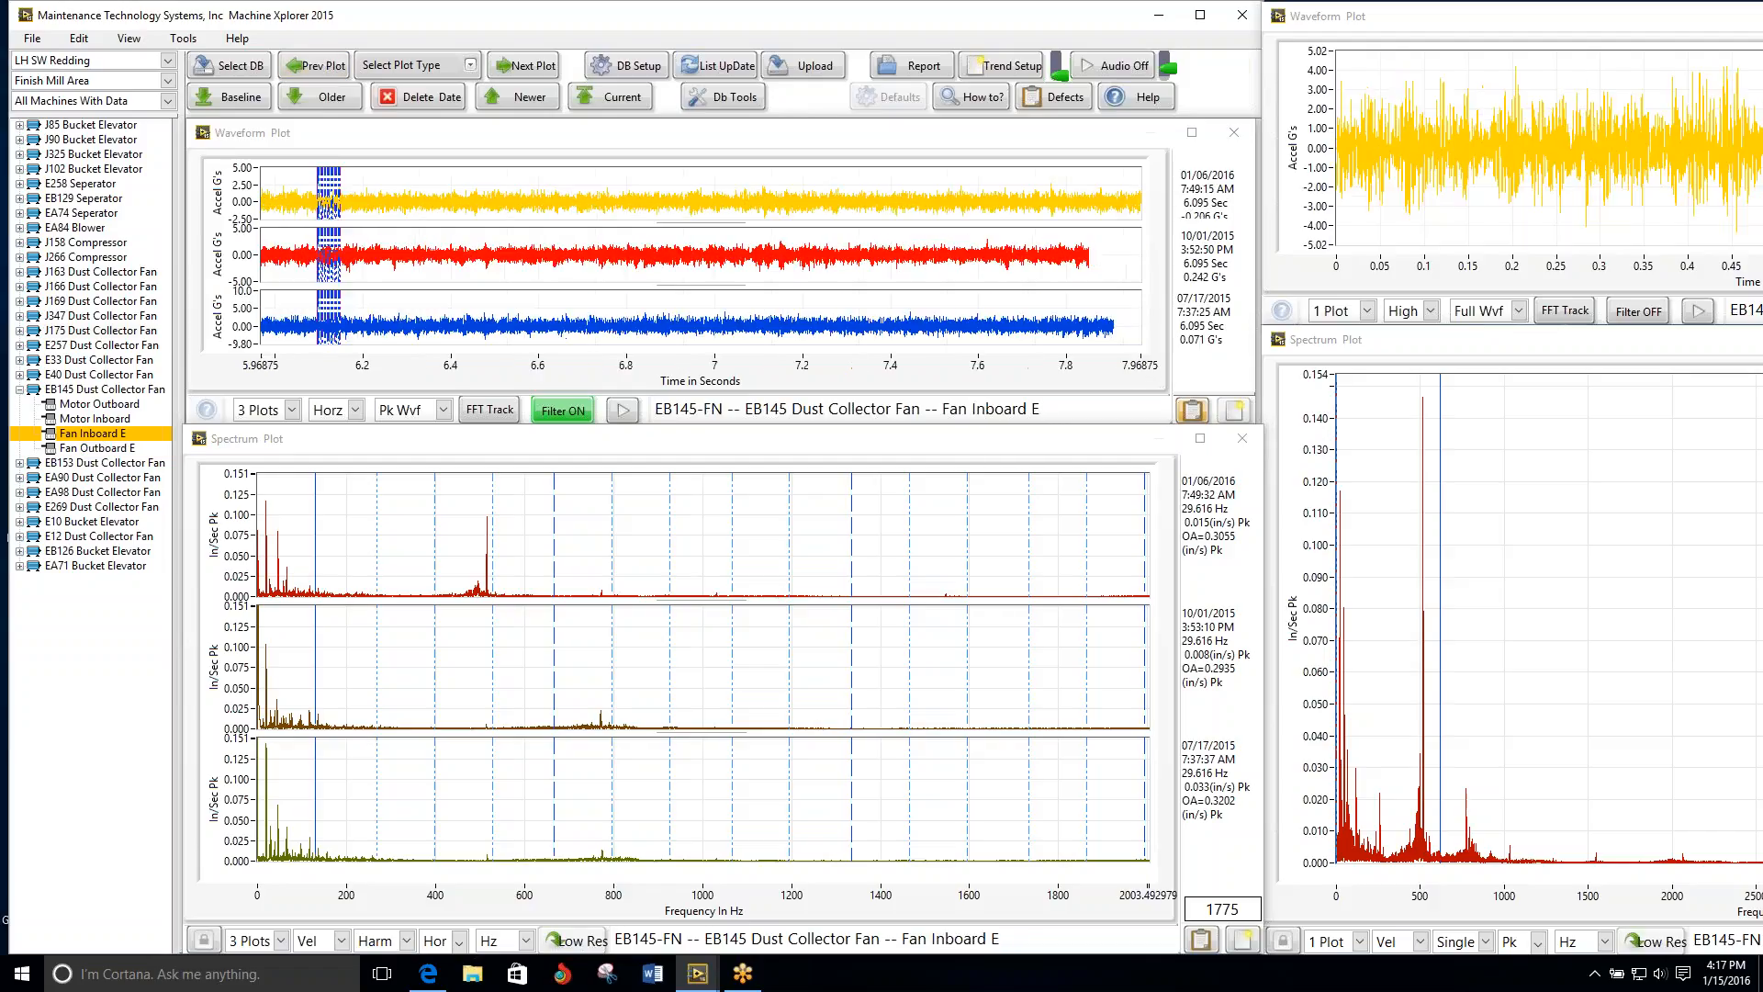
{"action": "left_click", "coordinate": [315, 66]}
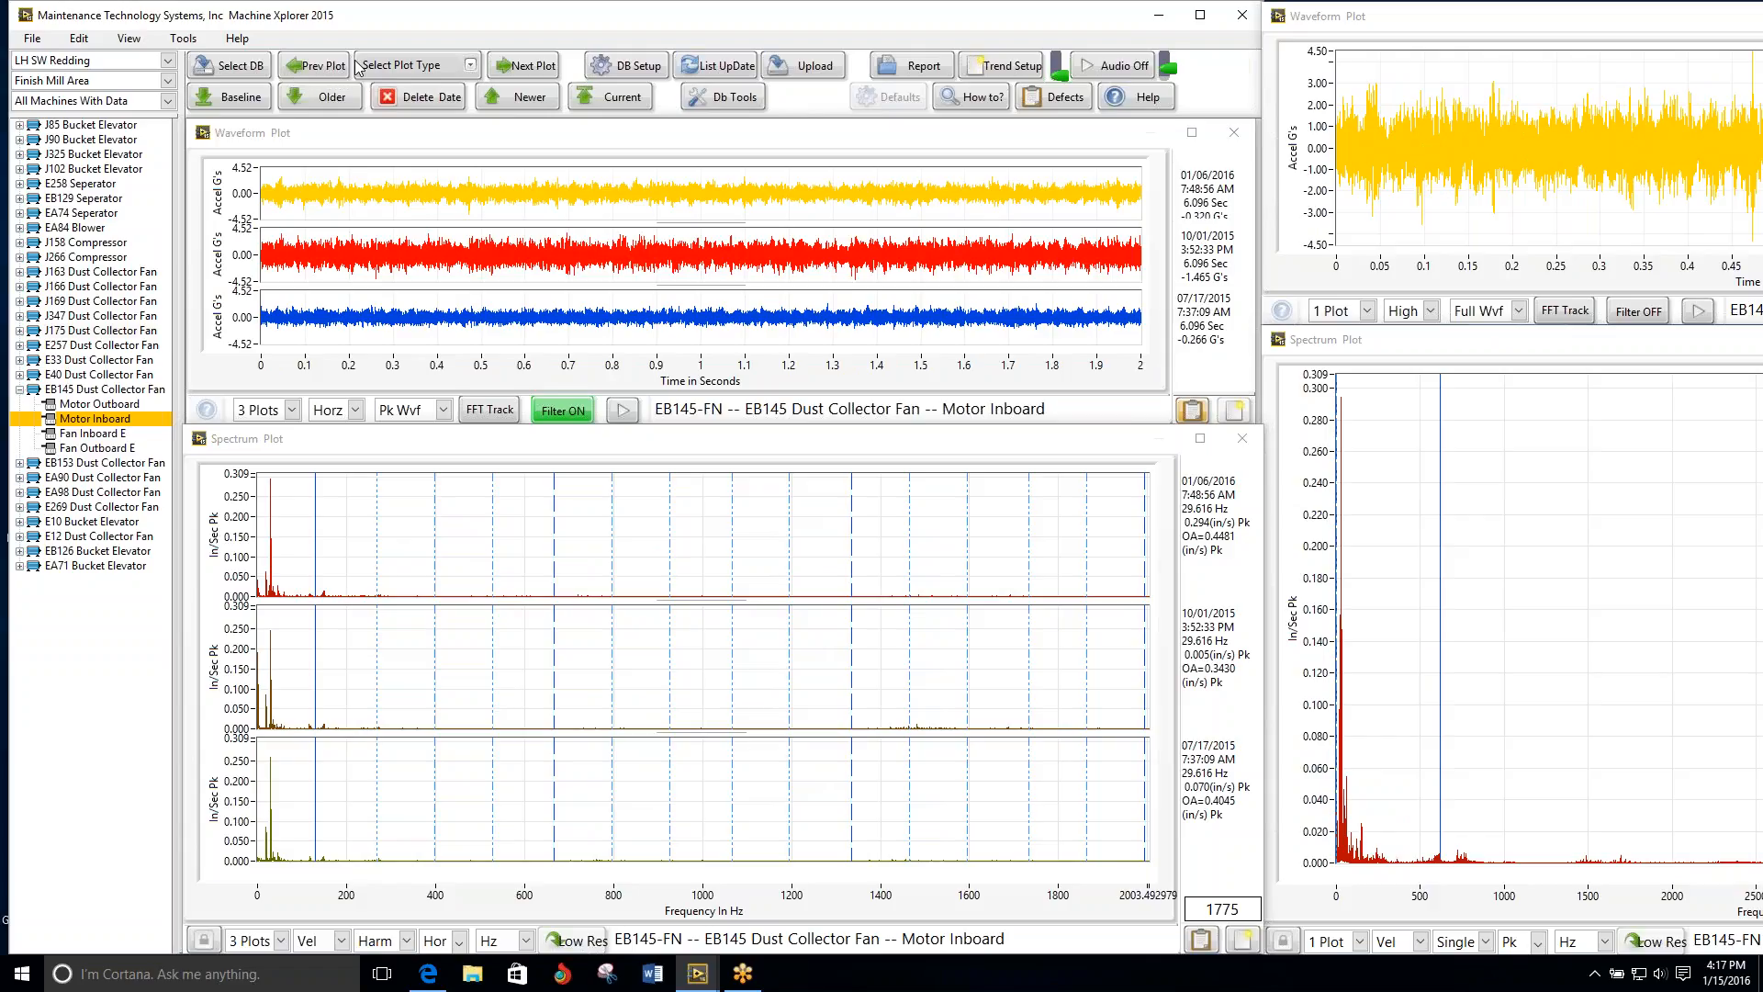
{"action": "left_click", "coordinate": [518, 72]}
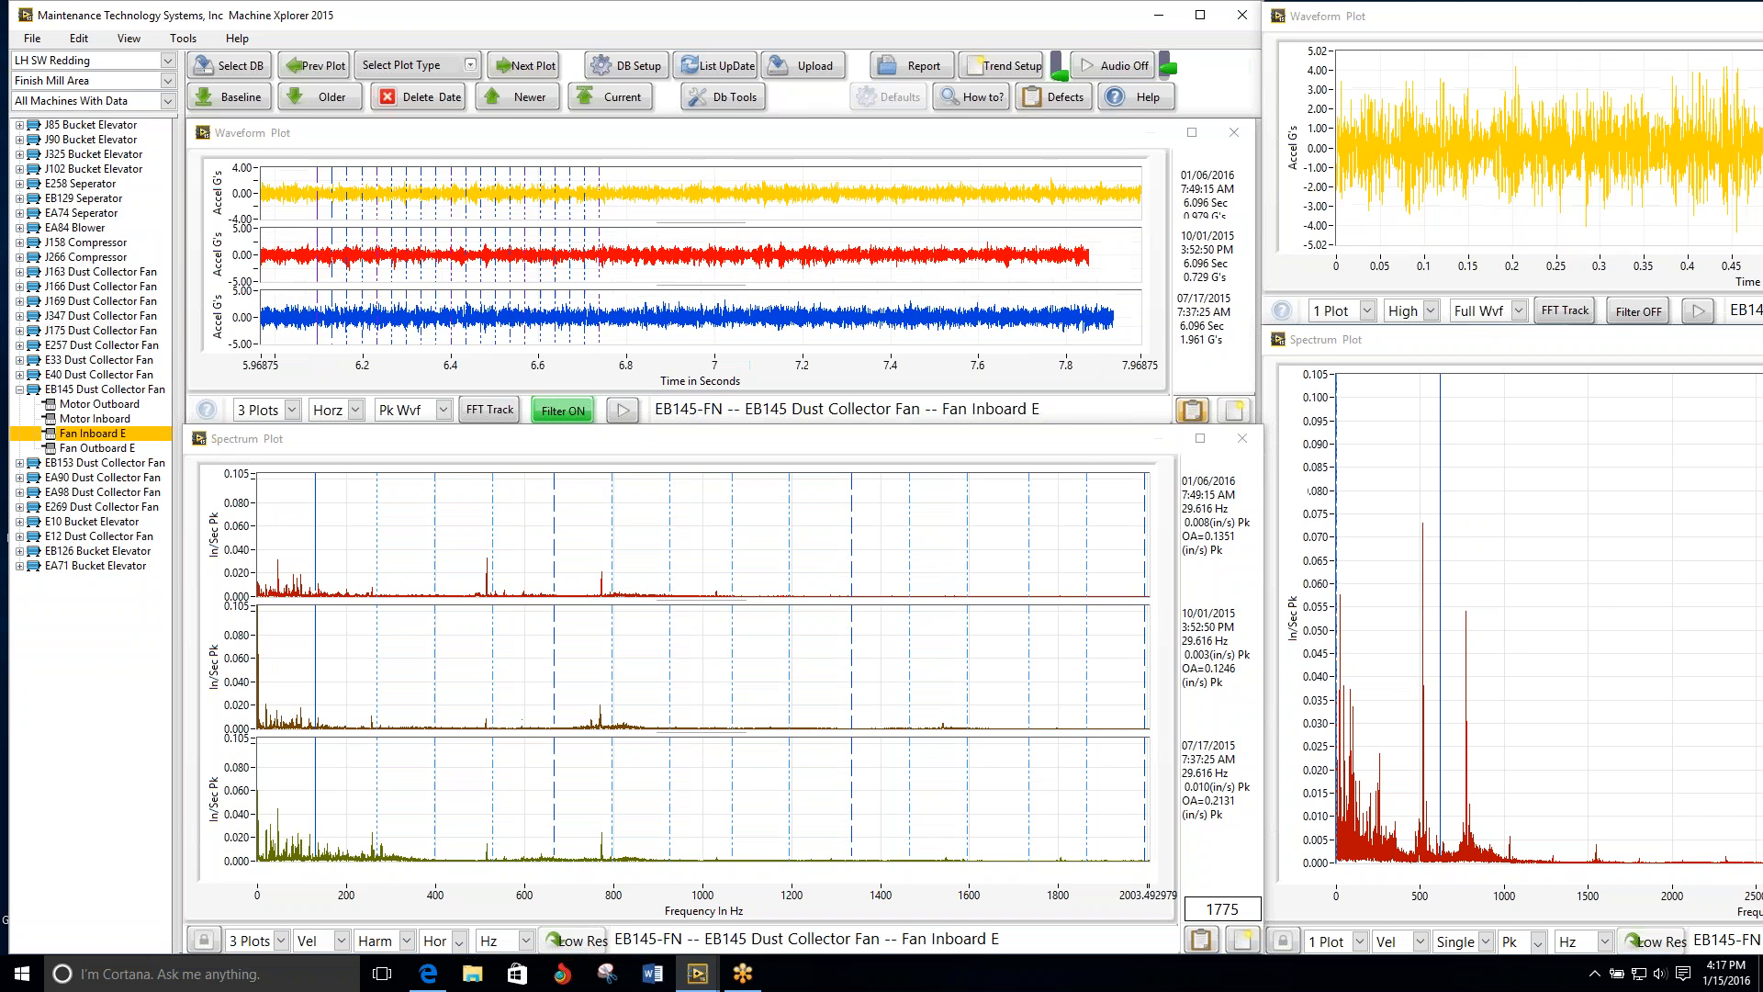
{"action": "left_click", "coordinate": [531, 68]}
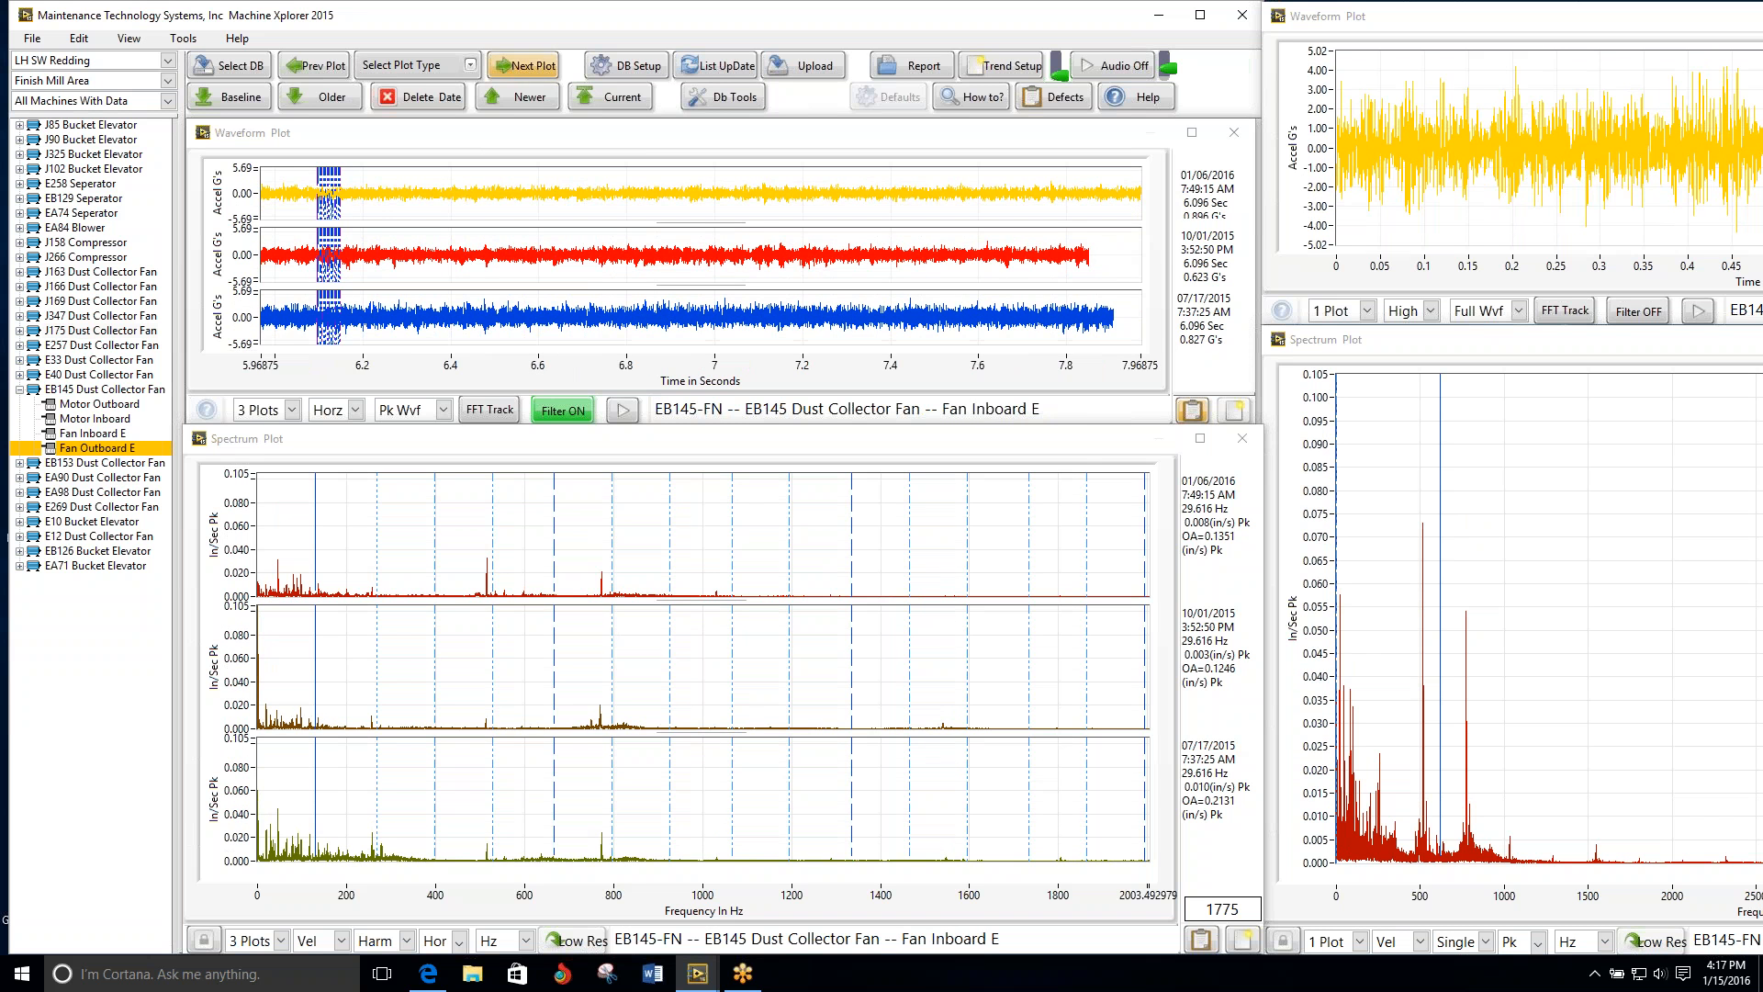
Step: Review the EB153 Motor Outboard and Motor Inboard plots, continue to Fan Inboard E and play back its waveform
{"action": "left_click", "coordinate": [533, 72]}
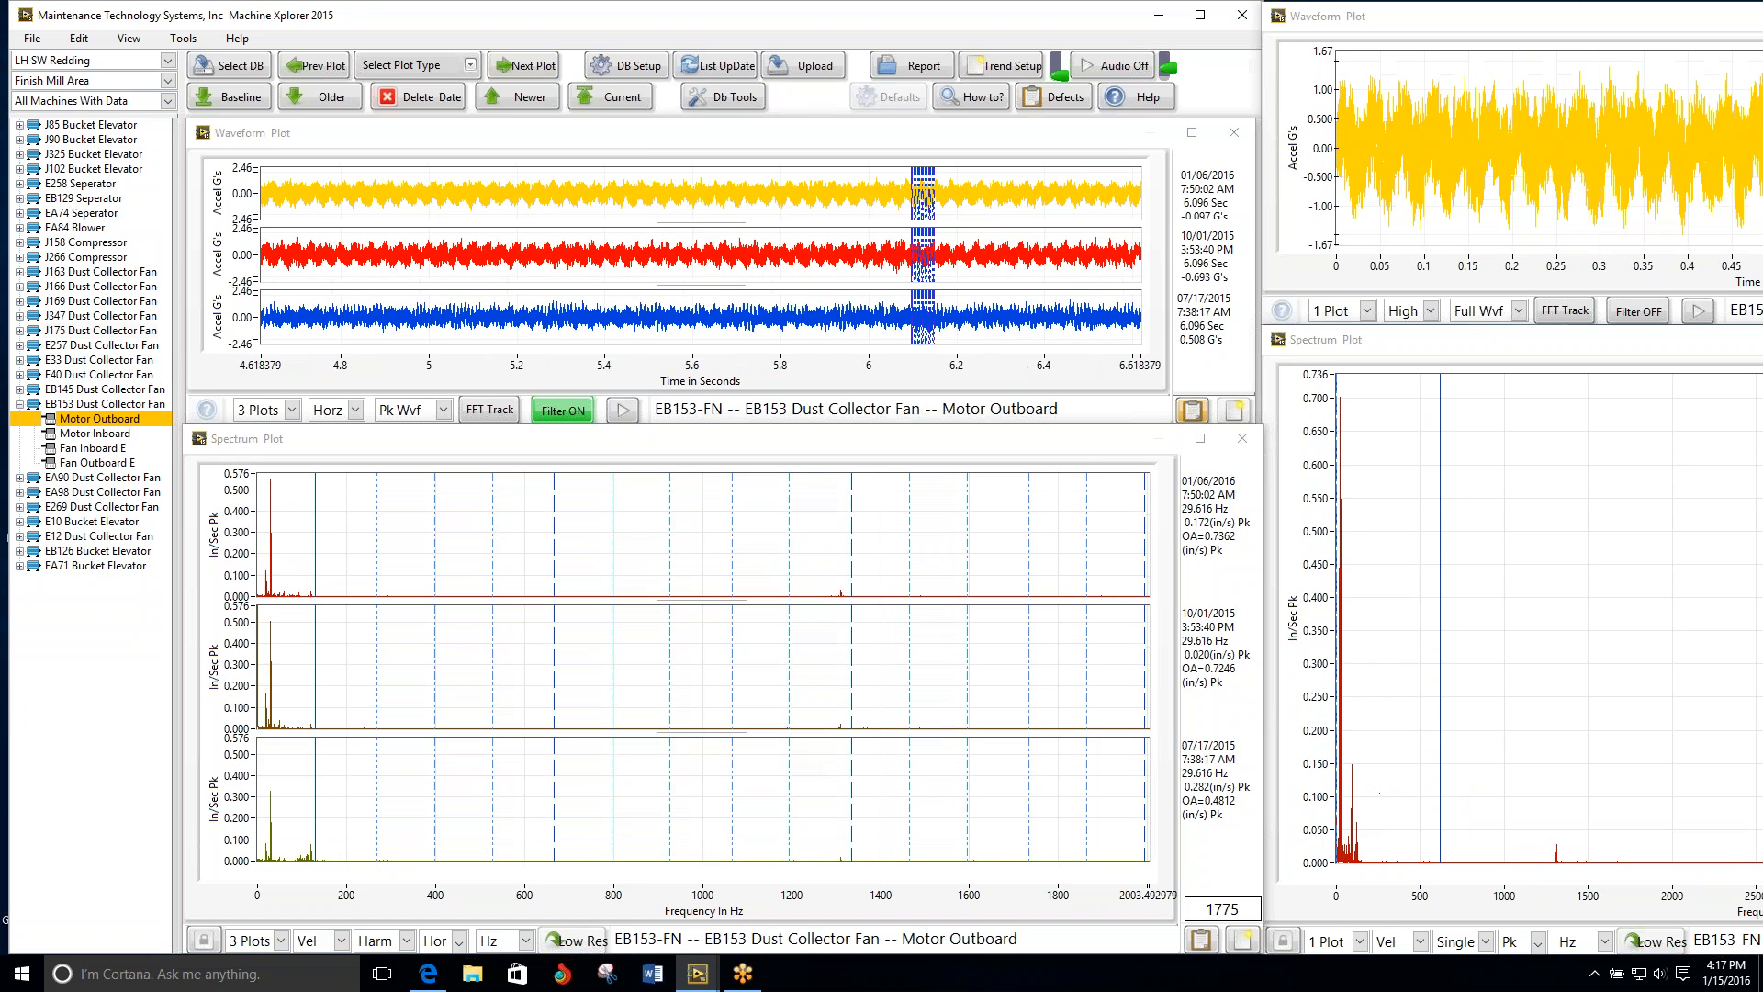
{"action": "left_click", "coordinate": [530, 69]}
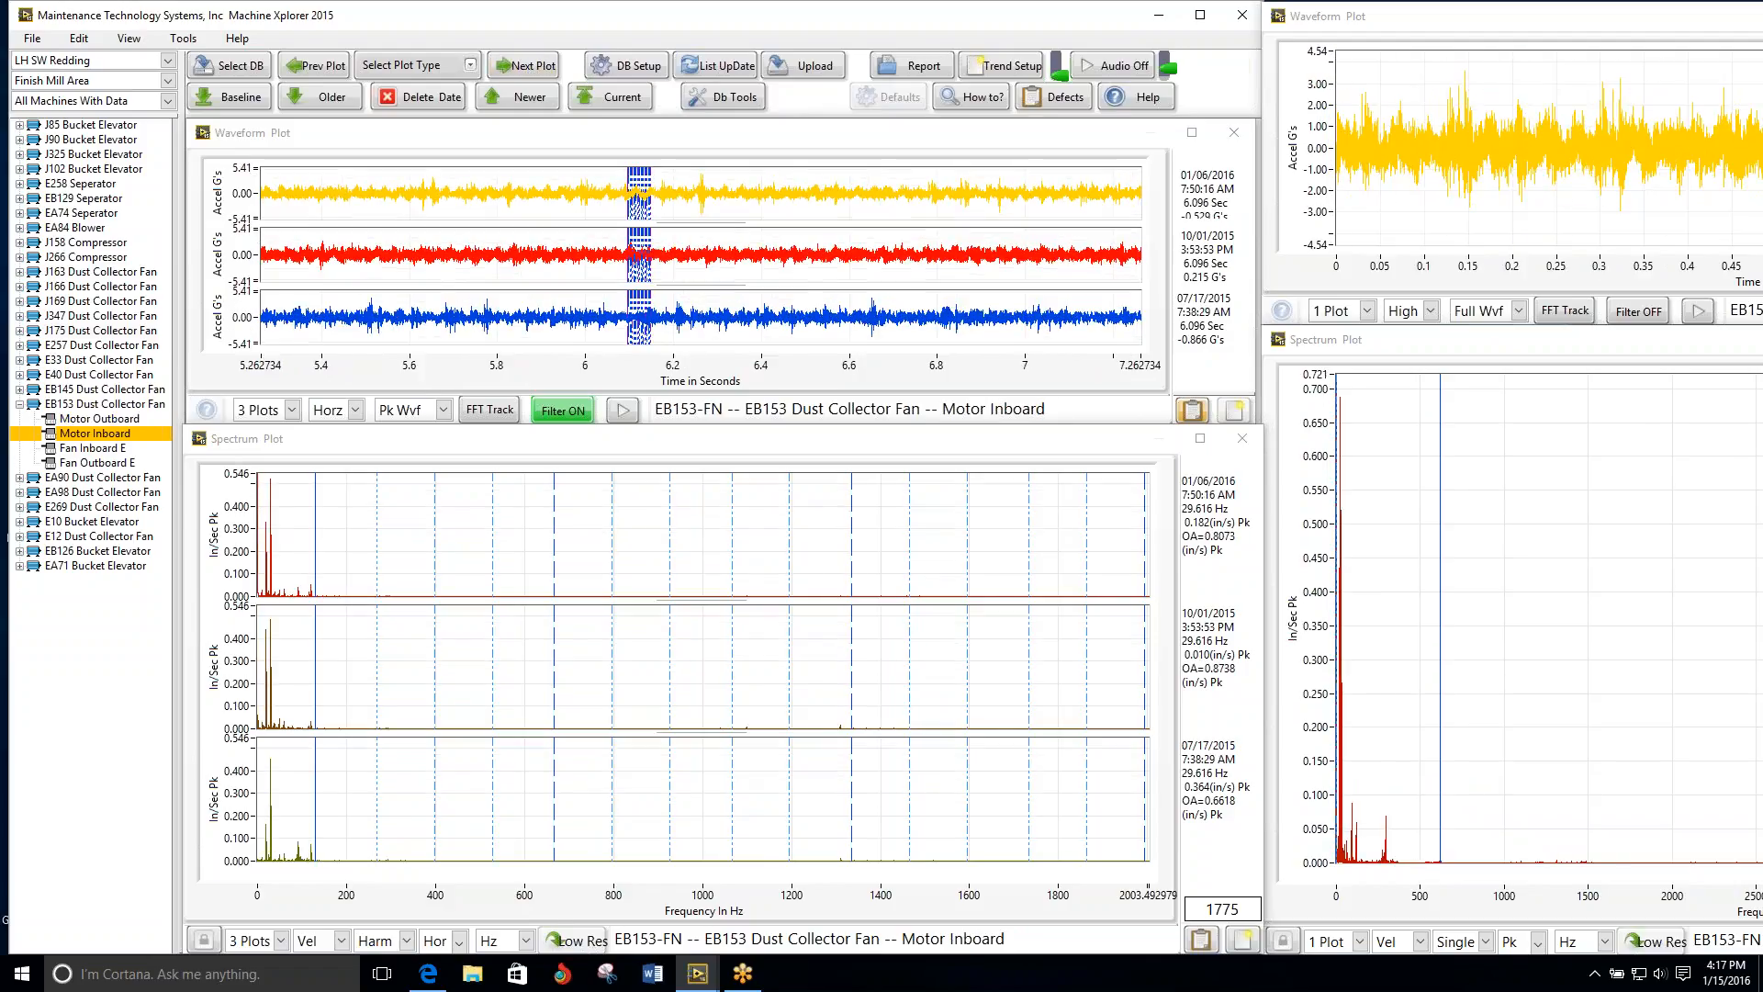
{"action": "left_click", "coordinate": [531, 69]}
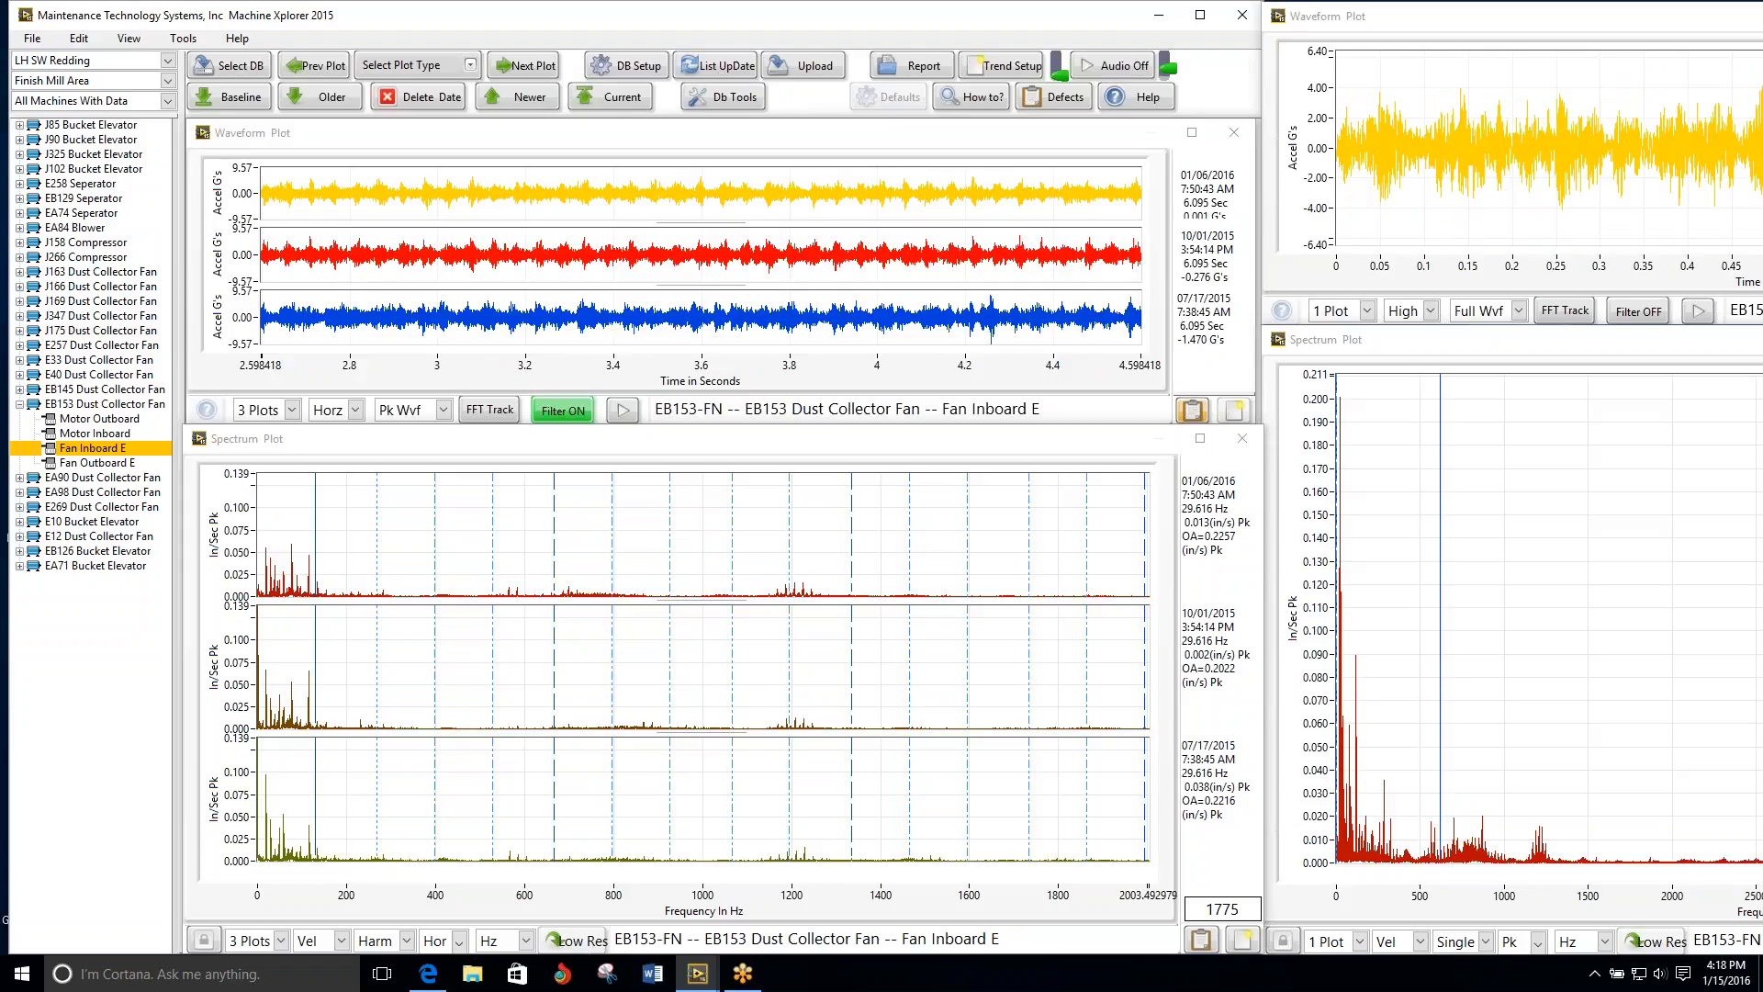
{"action": "left_click", "coordinate": [624, 414]}
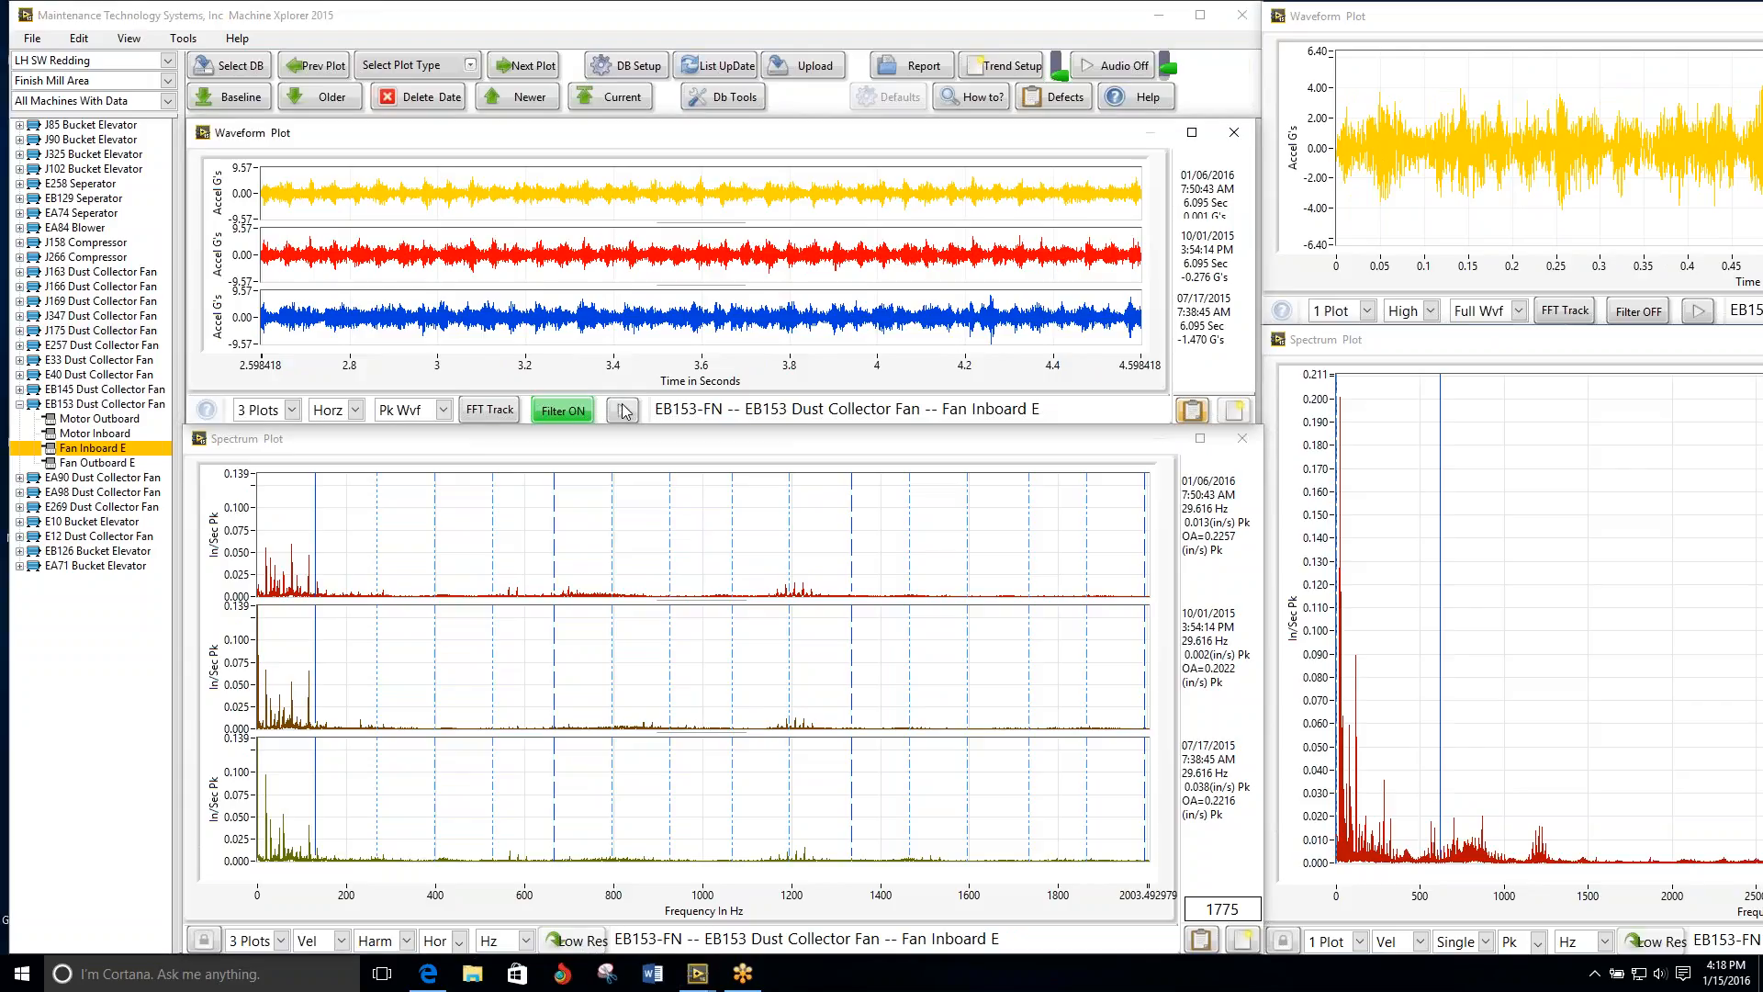
{"action": "left_click", "coordinate": [621, 410]}
{"action": "left_click", "coordinate": [626, 441]}
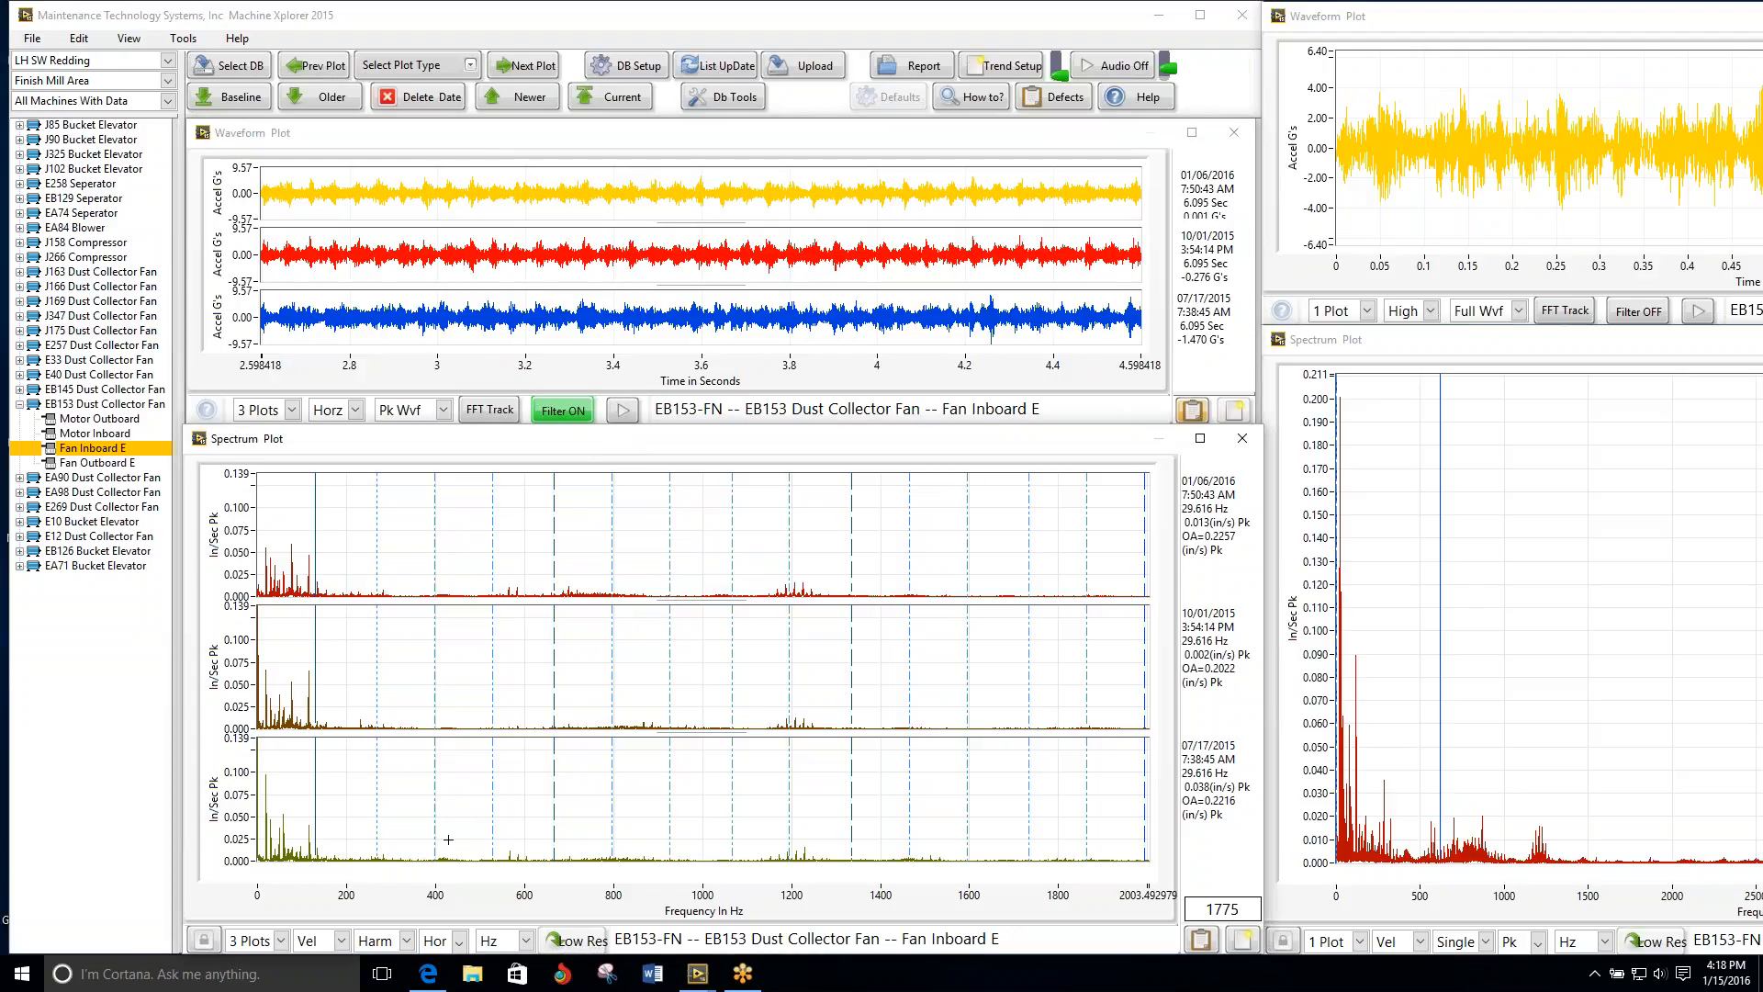
Step: Show four dates in the EB153 Fan Inboard E spectrum plot and display the spectra in acceleration
{"action": "left_click", "coordinate": [262, 941]}
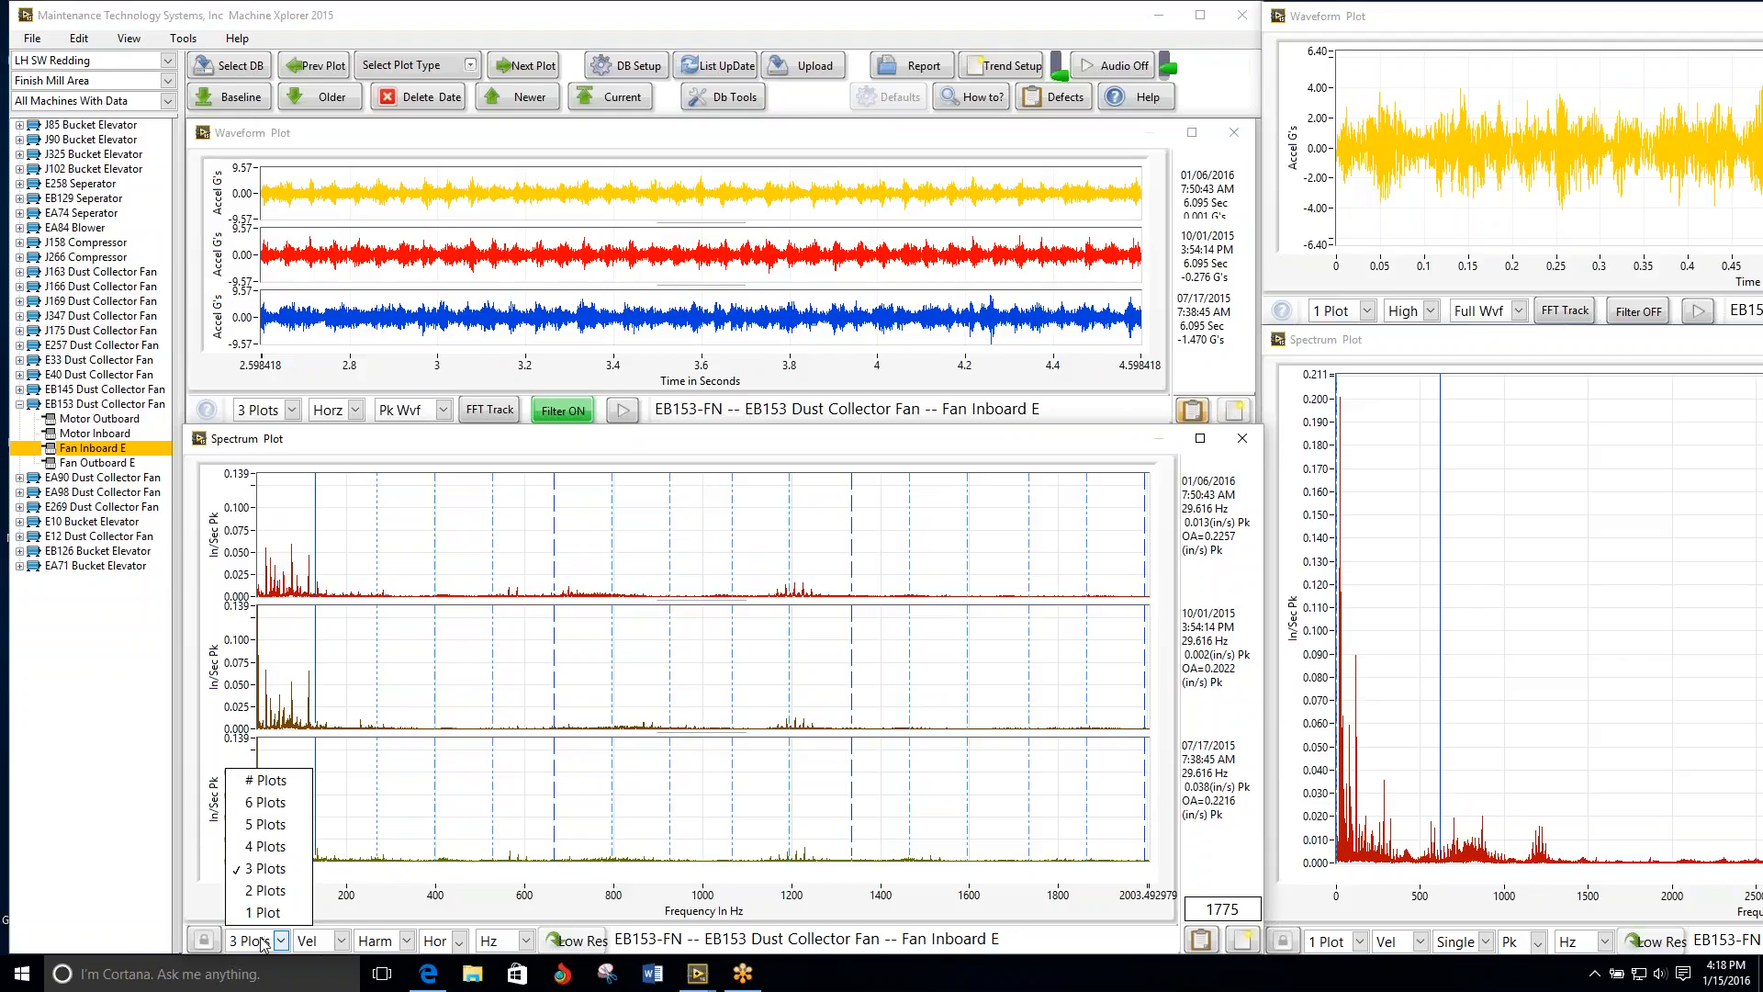
{"action": "left_click", "coordinate": [266, 846]}
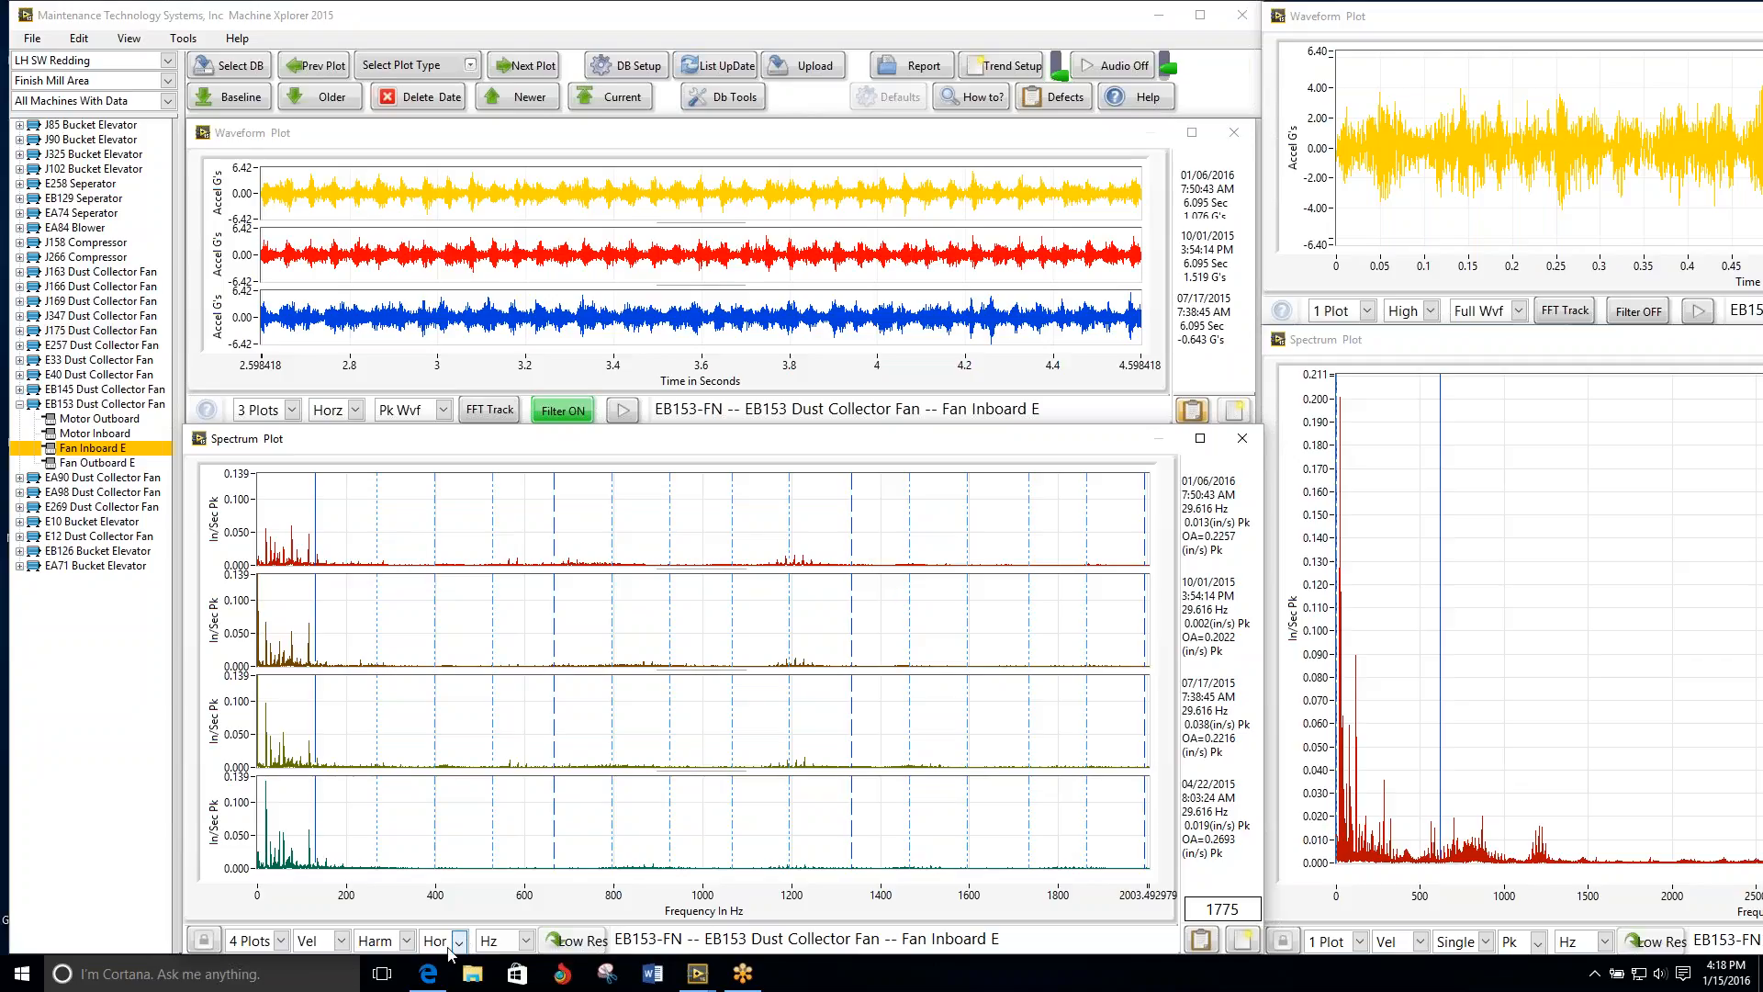
{"action": "left_click", "coordinate": [340, 941]}
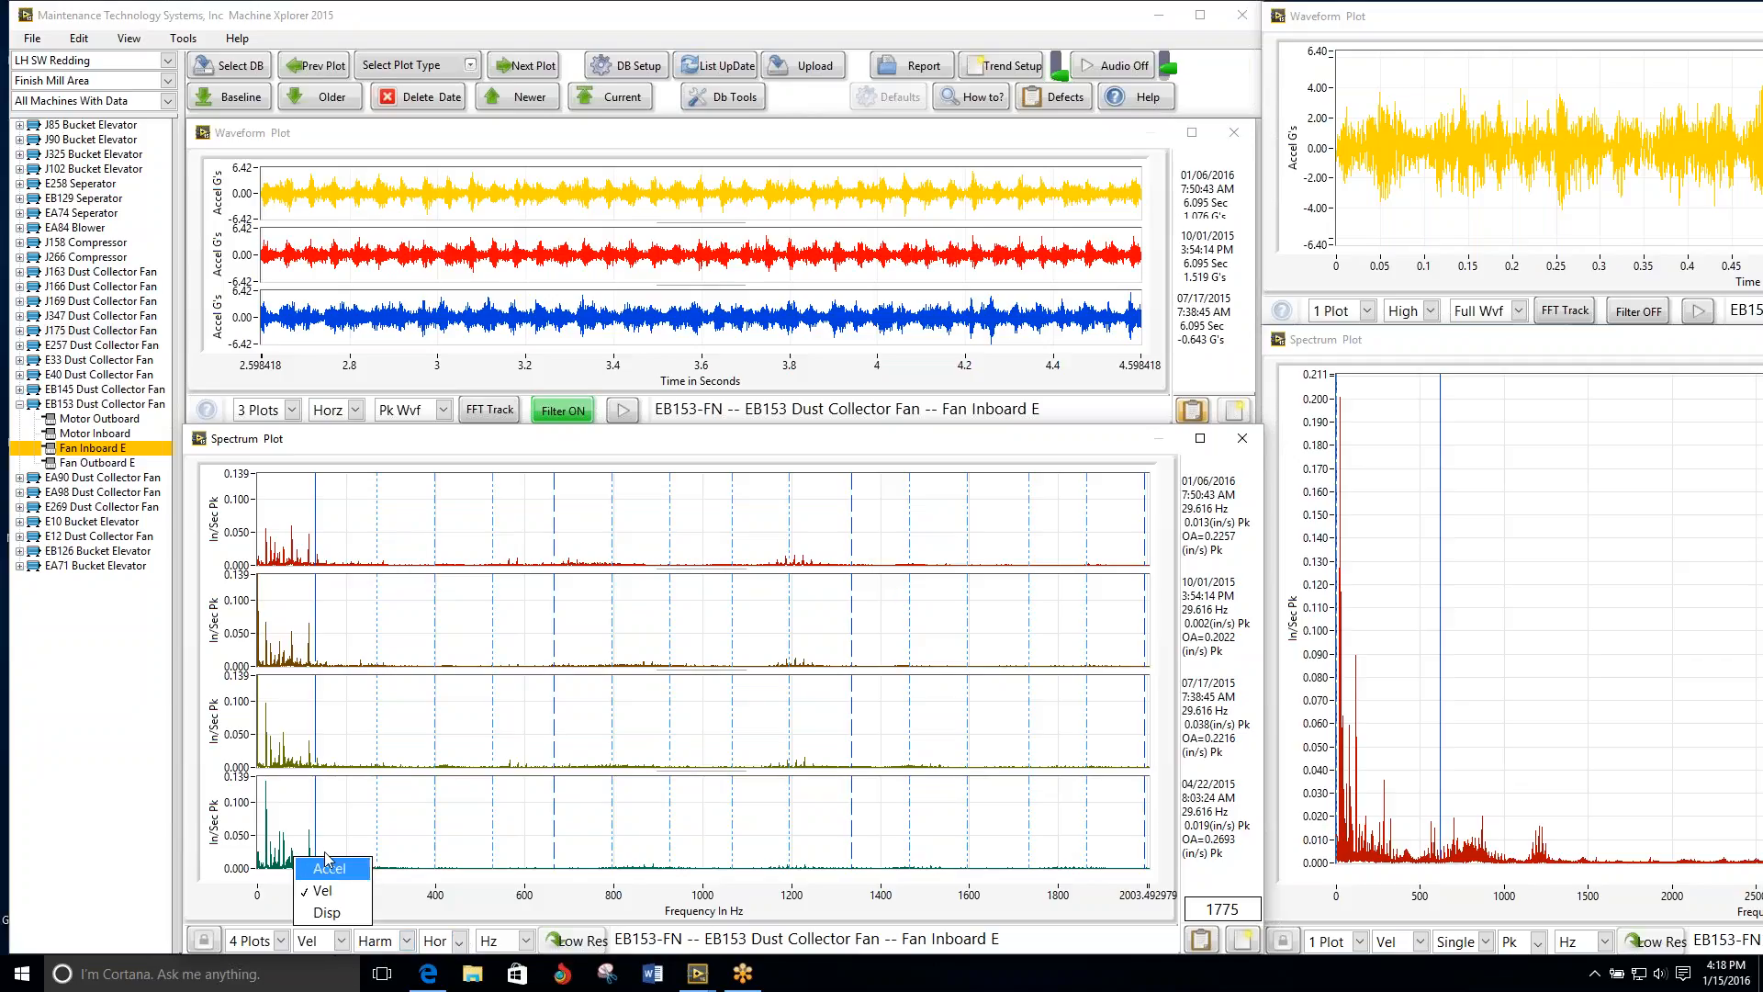
{"action": "left_click", "coordinate": [329, 868]}
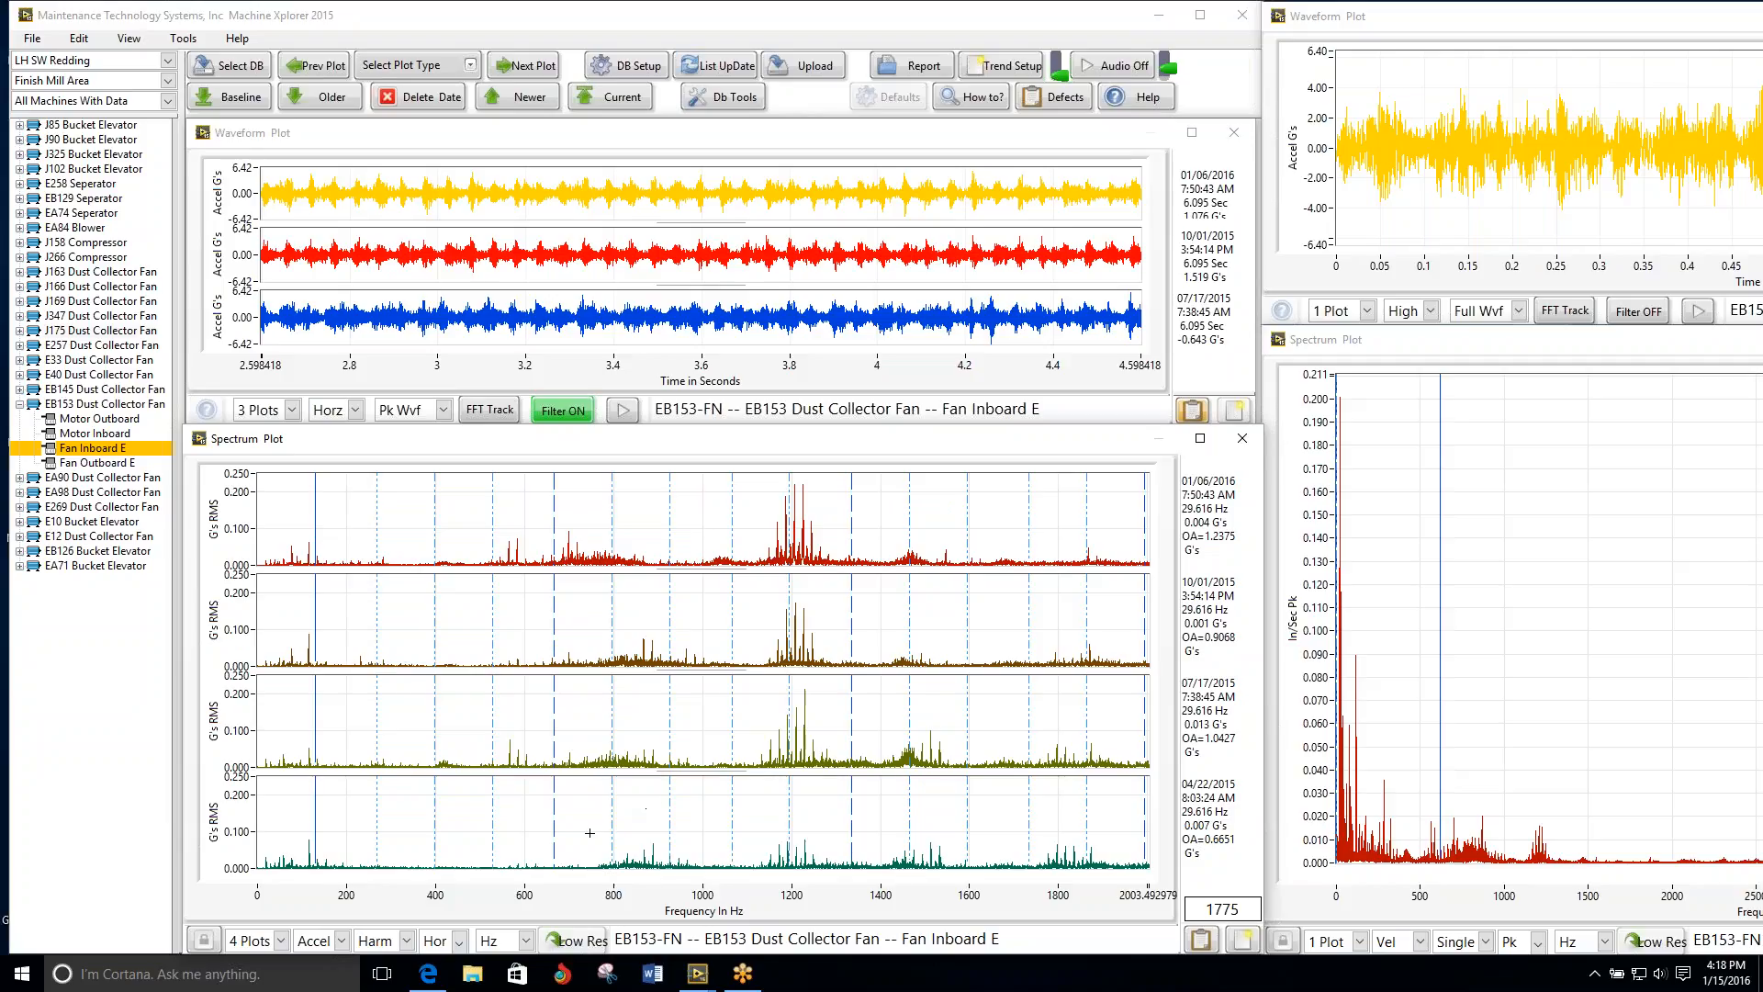
Step: Return the spectra to velocity and review the remaining positions from EB153 Fan Outboard E to EA90 Fan Outboard E
{"action": "left_click", "coordinate": [331, 941]}
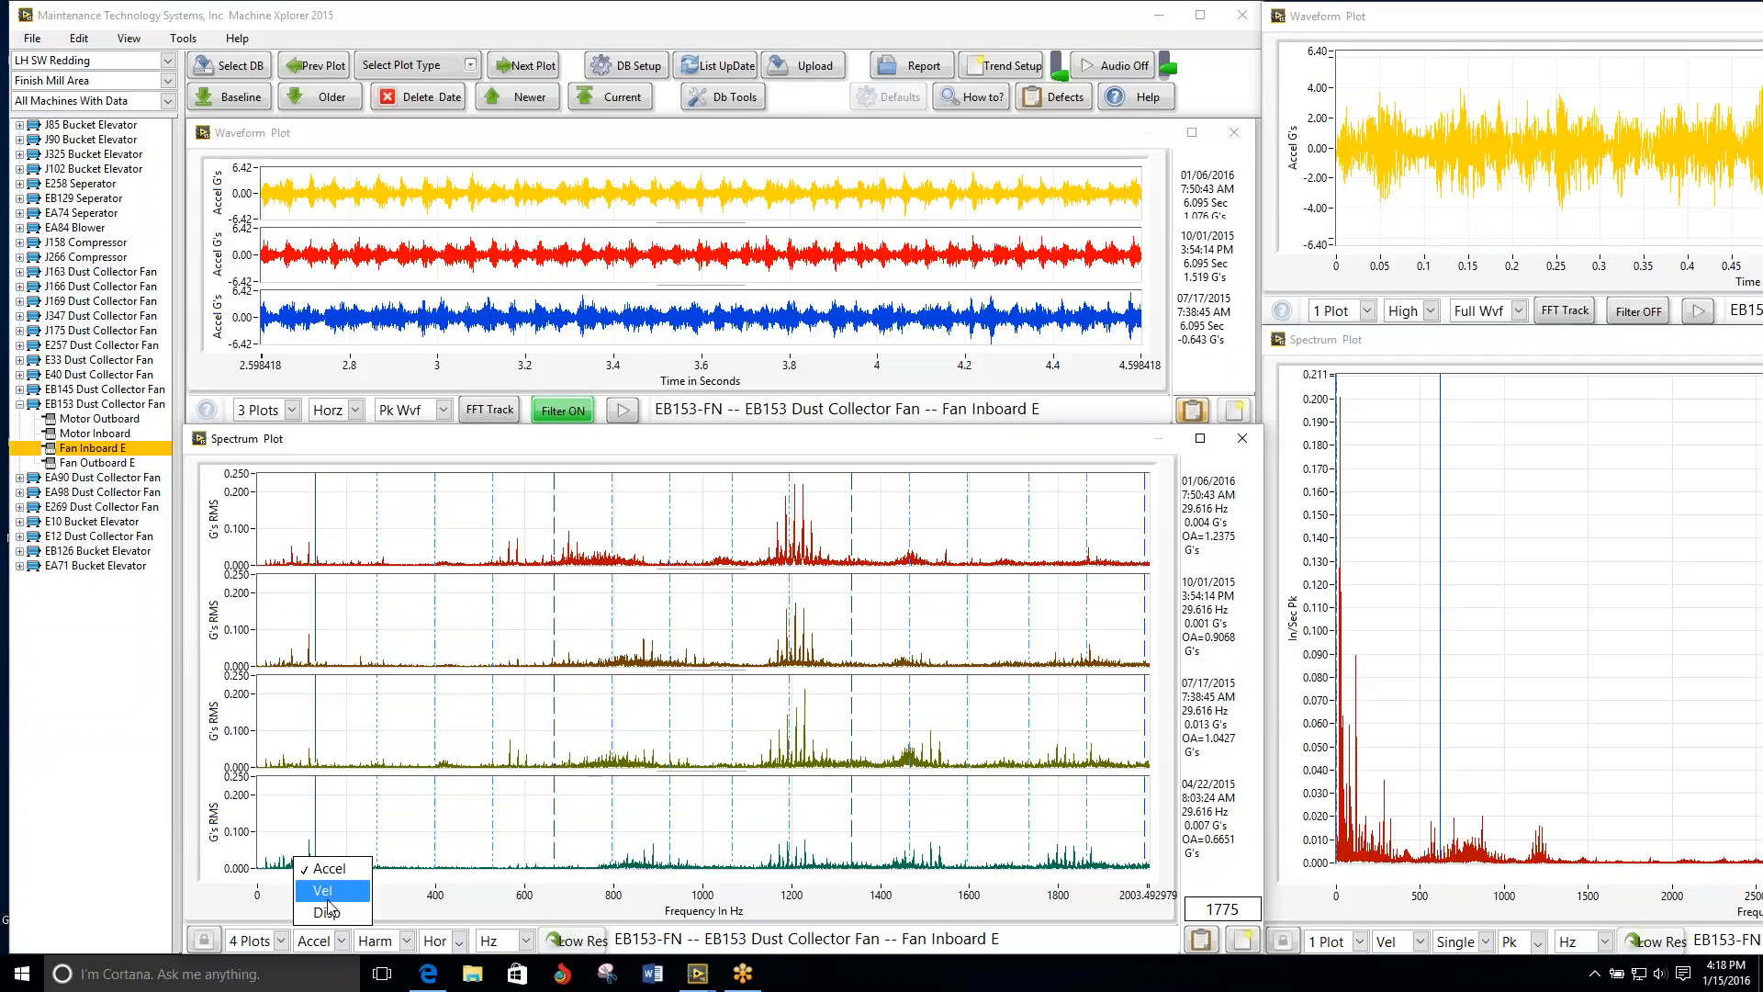
{"action": "left_click", "coordinate": [328, 899]}
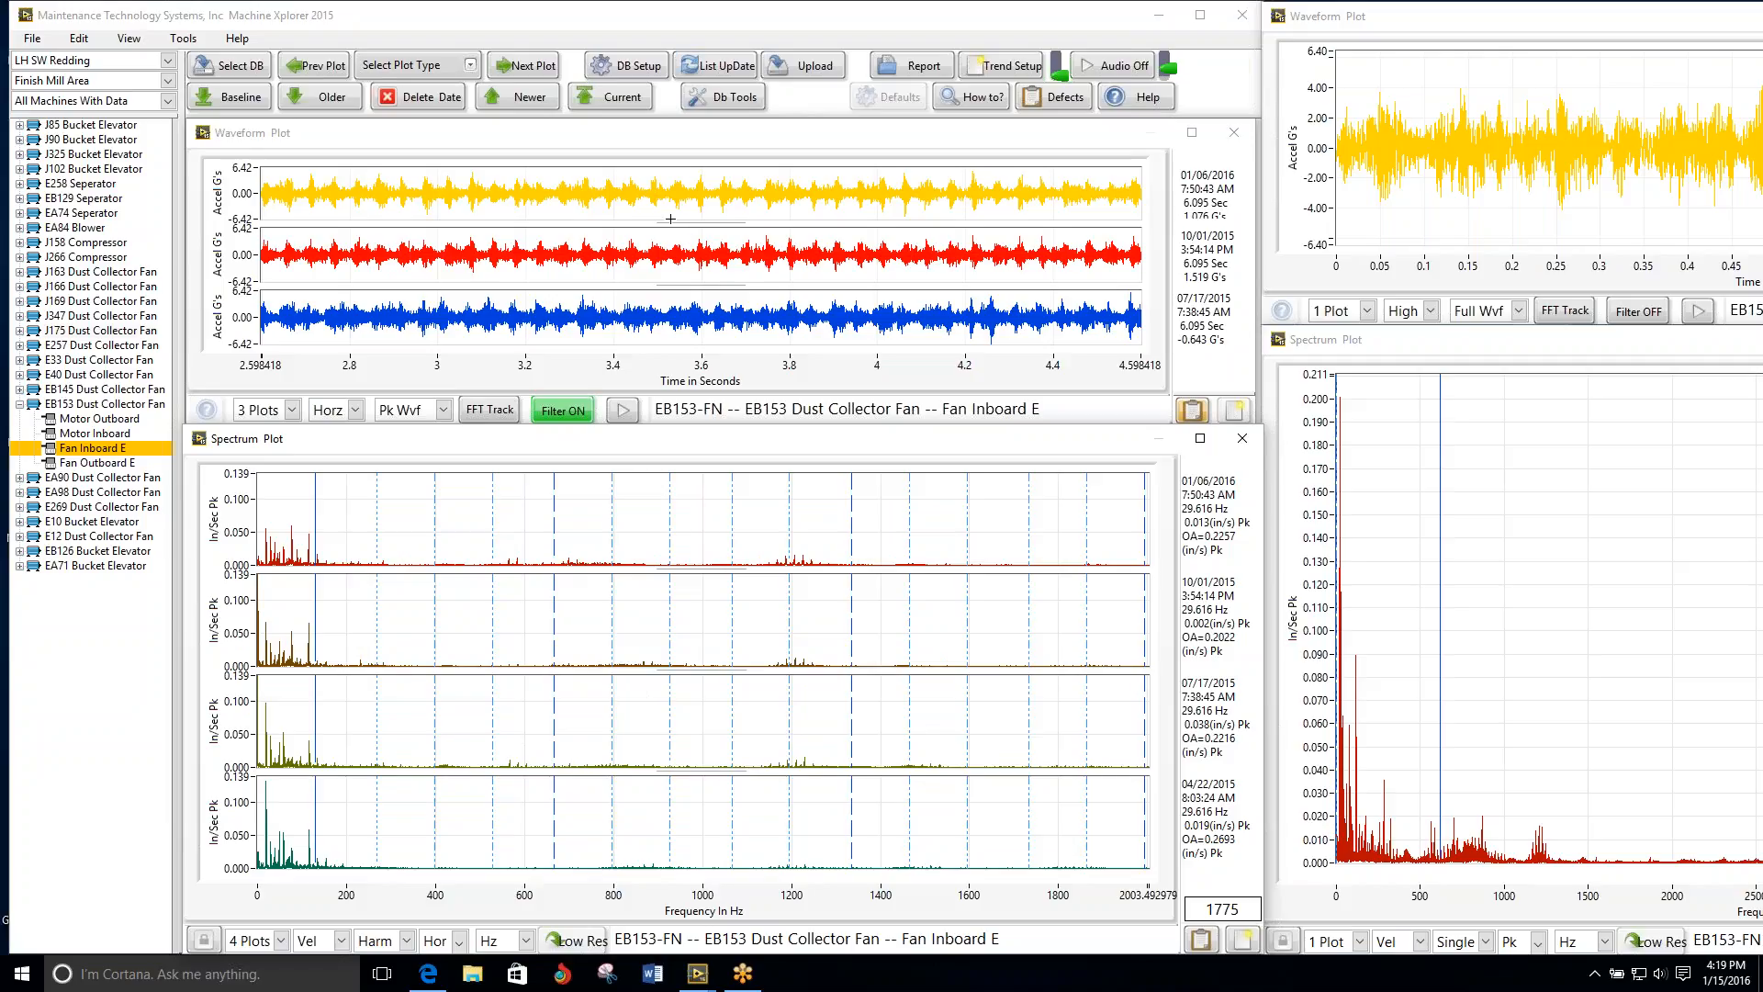
{"action": "left_click", "coordinate": [532, 68]}
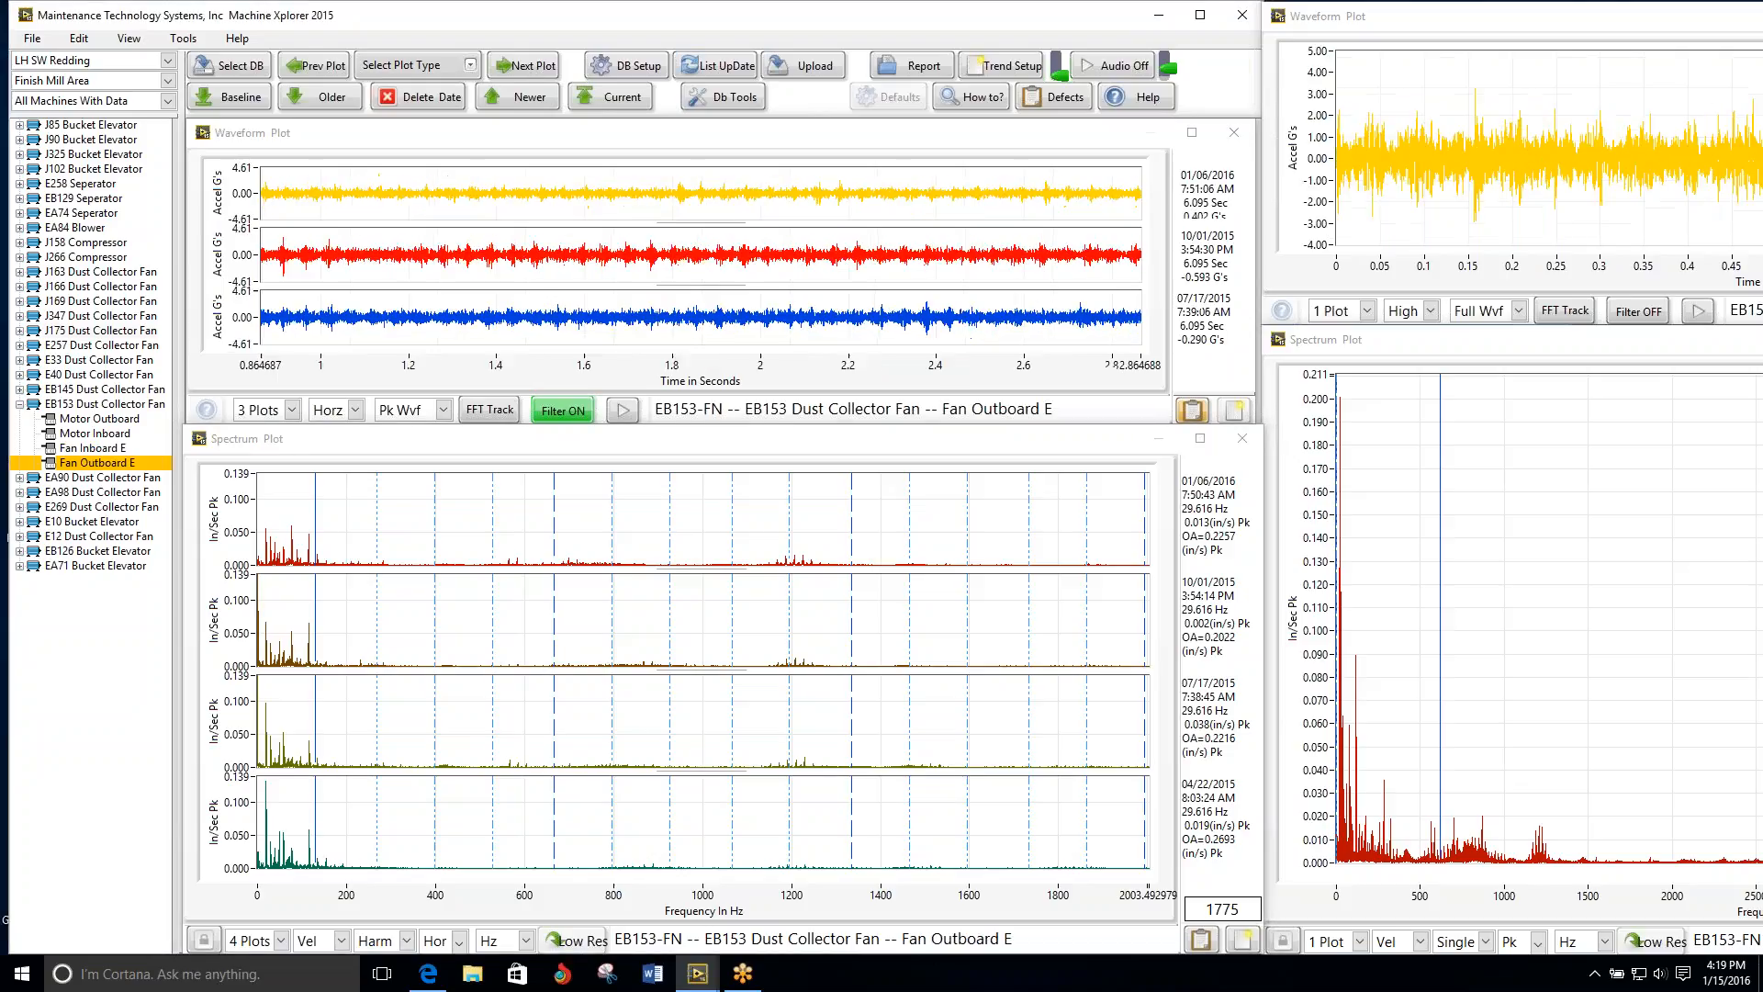
{"action": "left_click", "coordinate": [532, 68]}
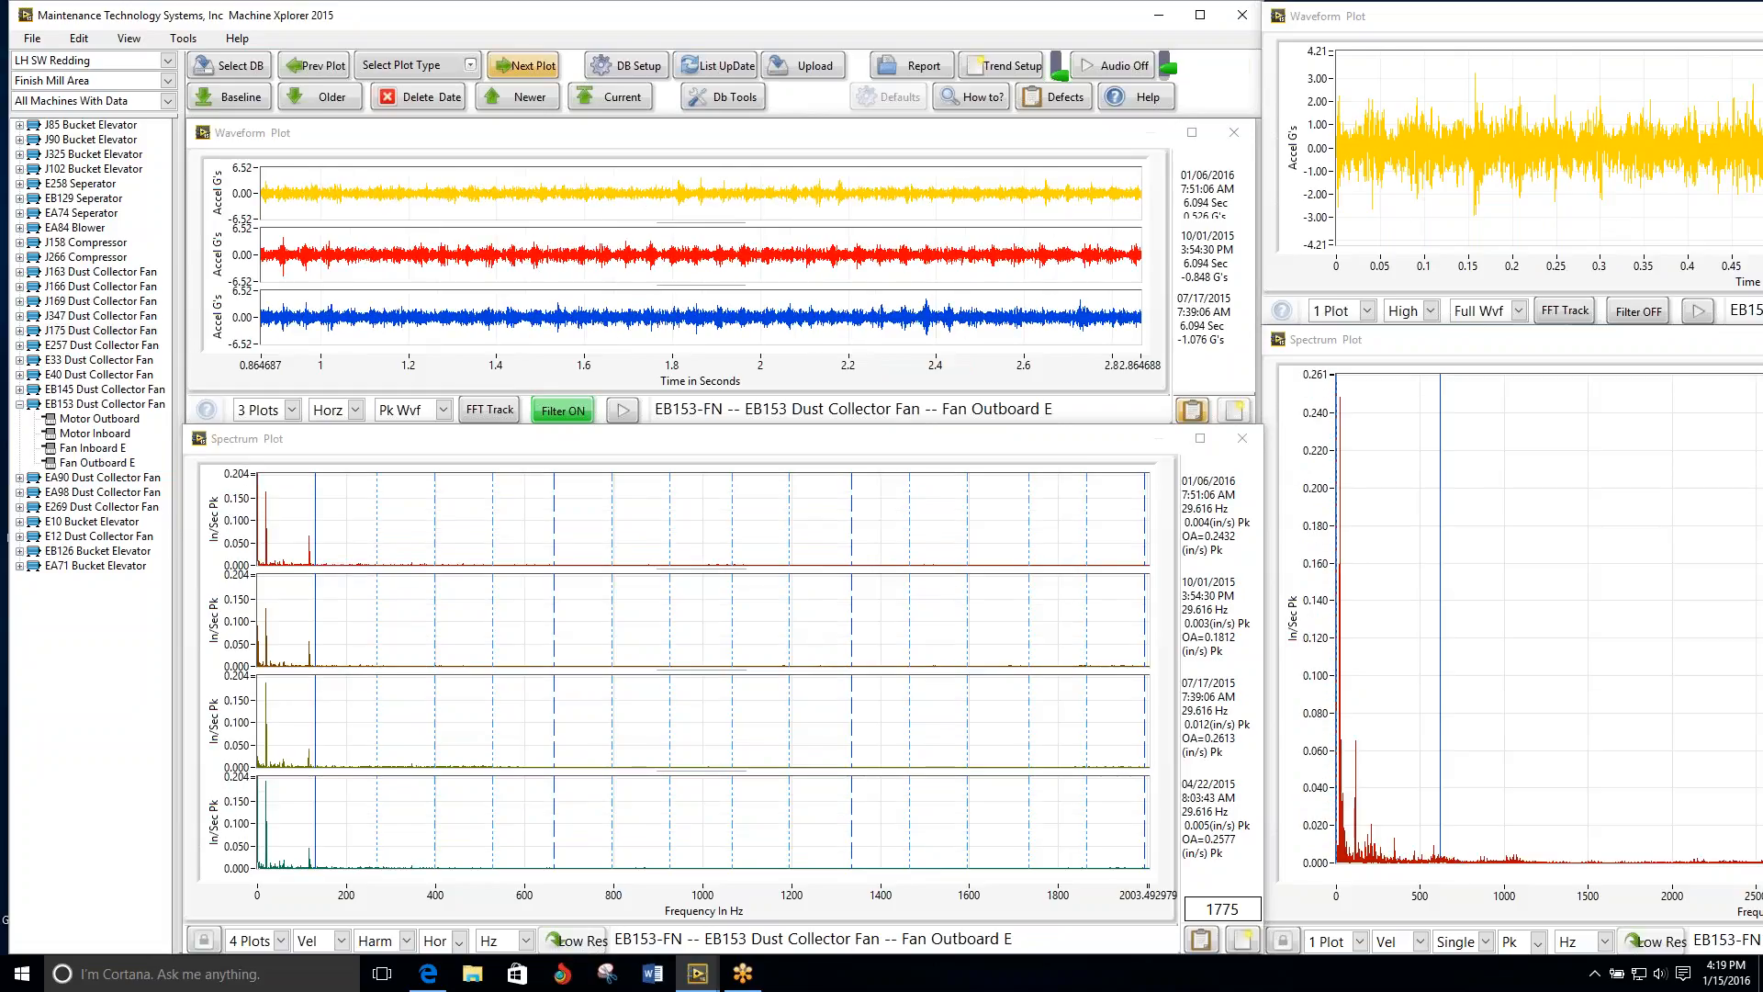
{"action": "left_click", "coordinate": [533, 68]}
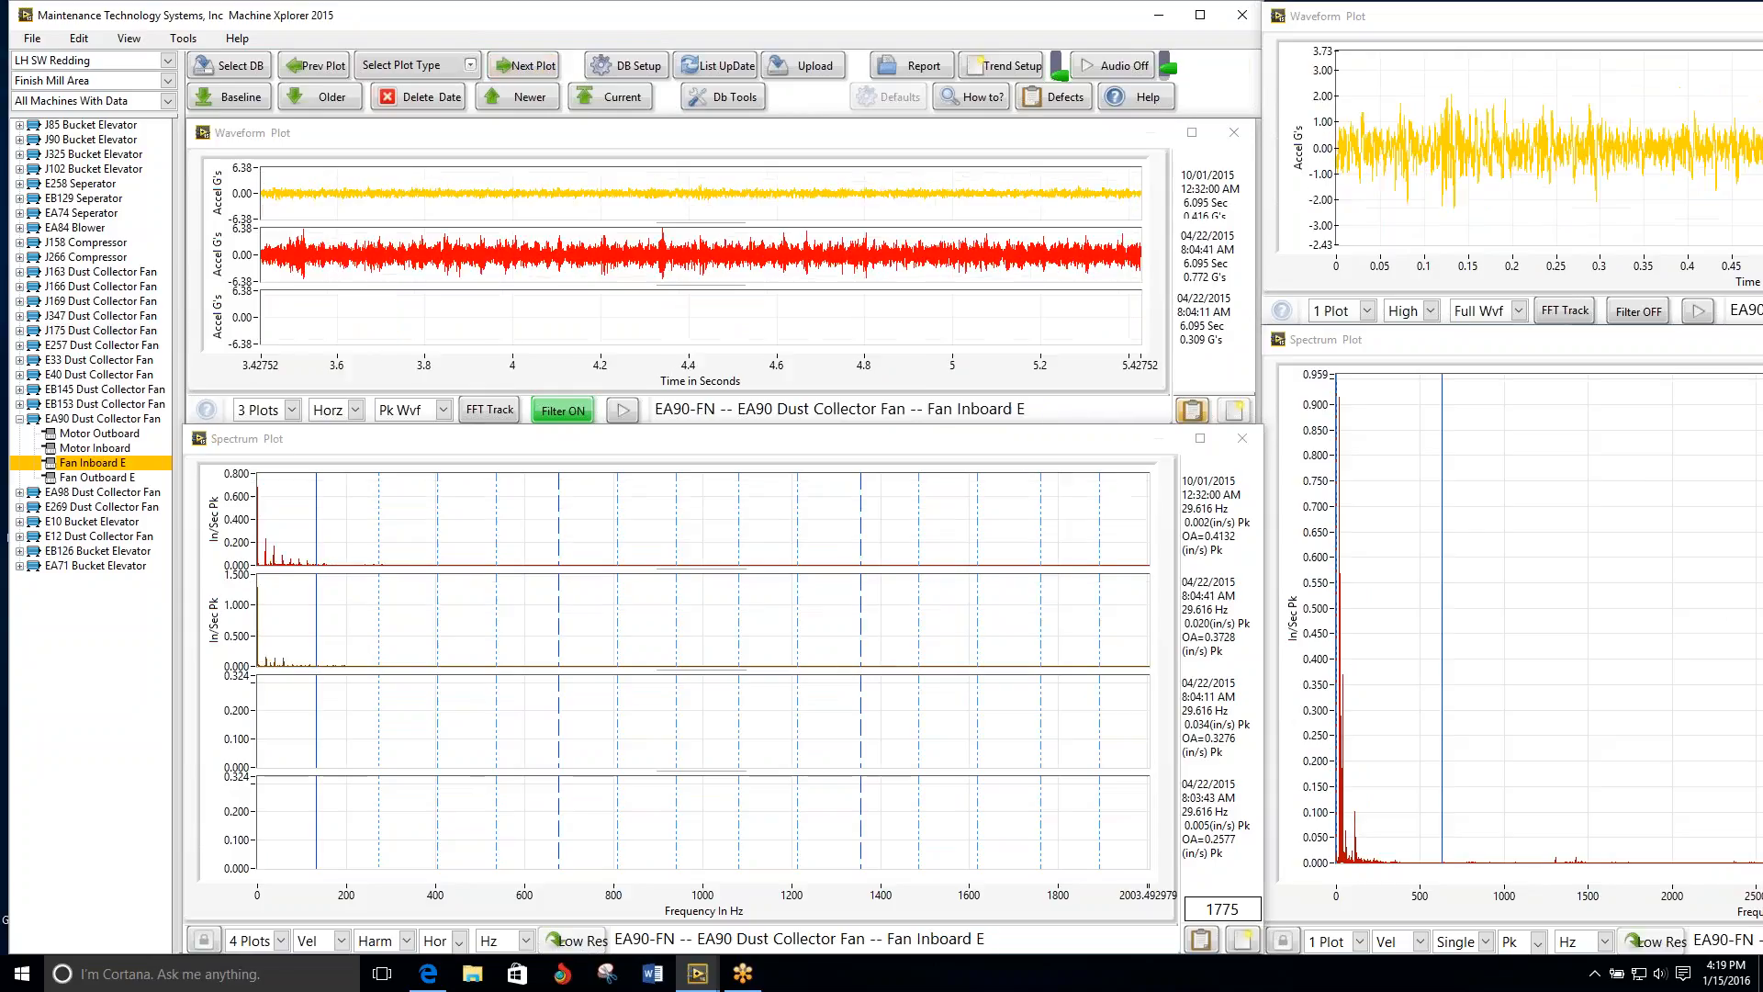
{"action": "left_click", "coordinate": [524, 65]}
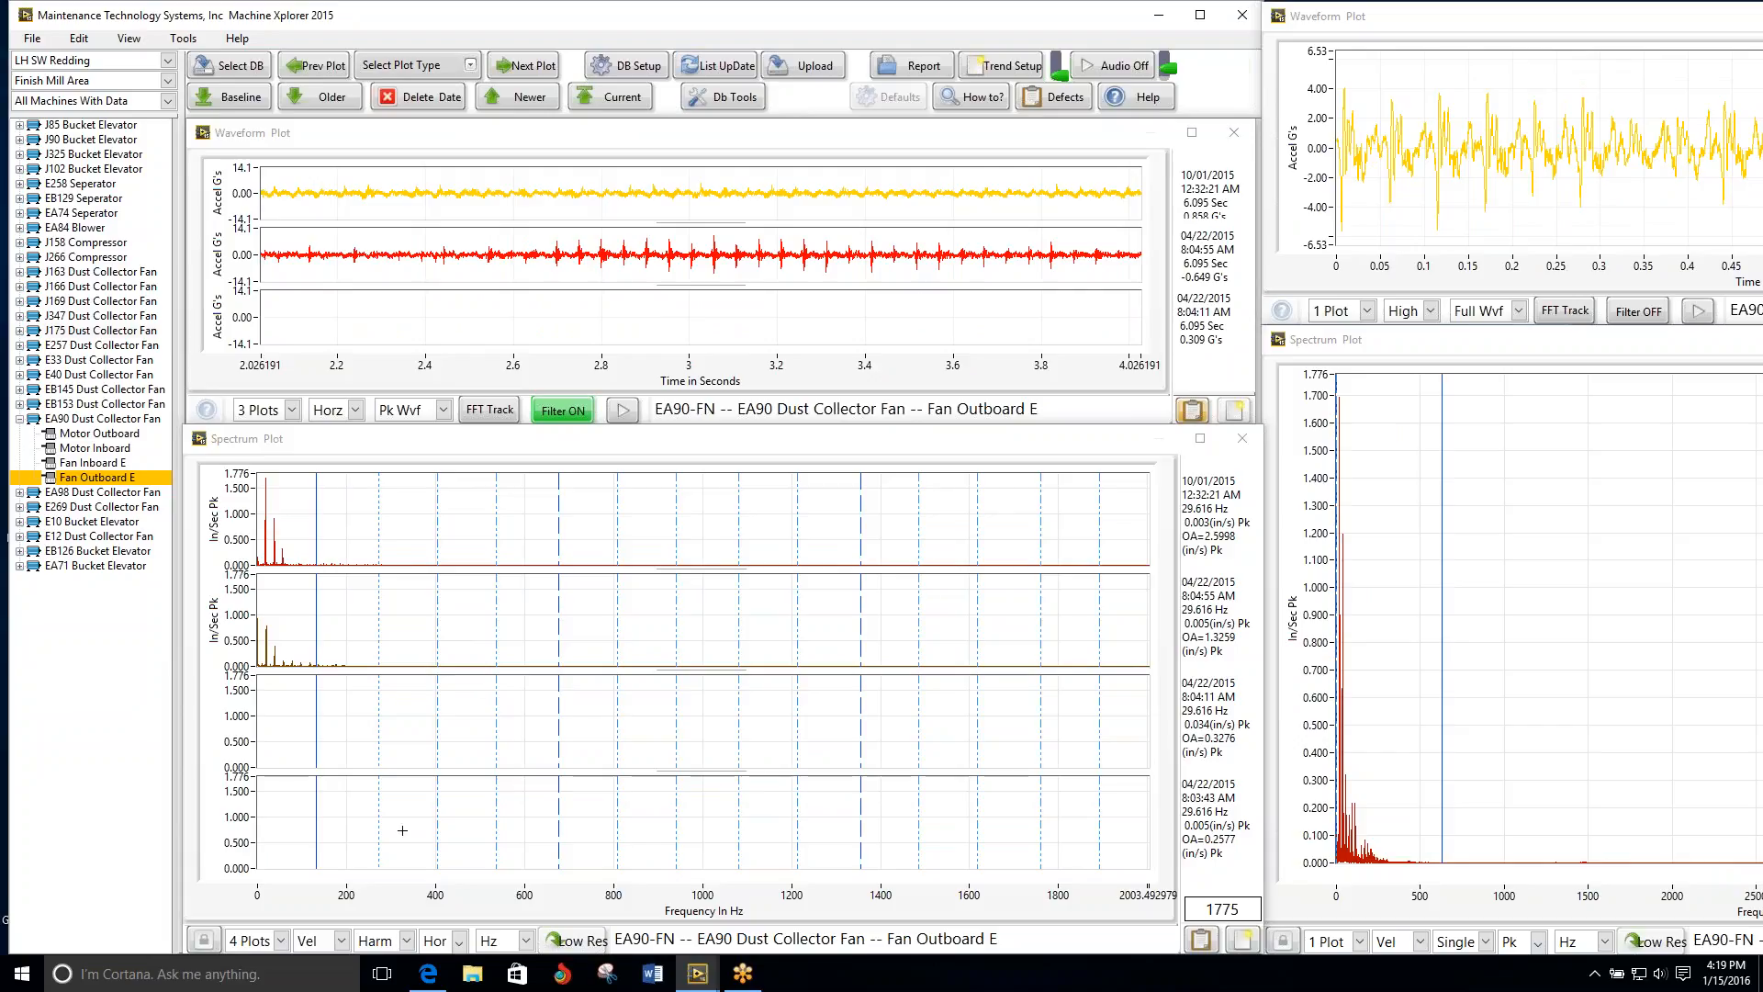
Step: Show two dates in the EA90 Fan Outboard E spectrum plot and align the harmonic cursor with the newest spectrum's tallest peak, about 18.6 Hz
{"action": "left_click", "coordinate": [274, 942]}
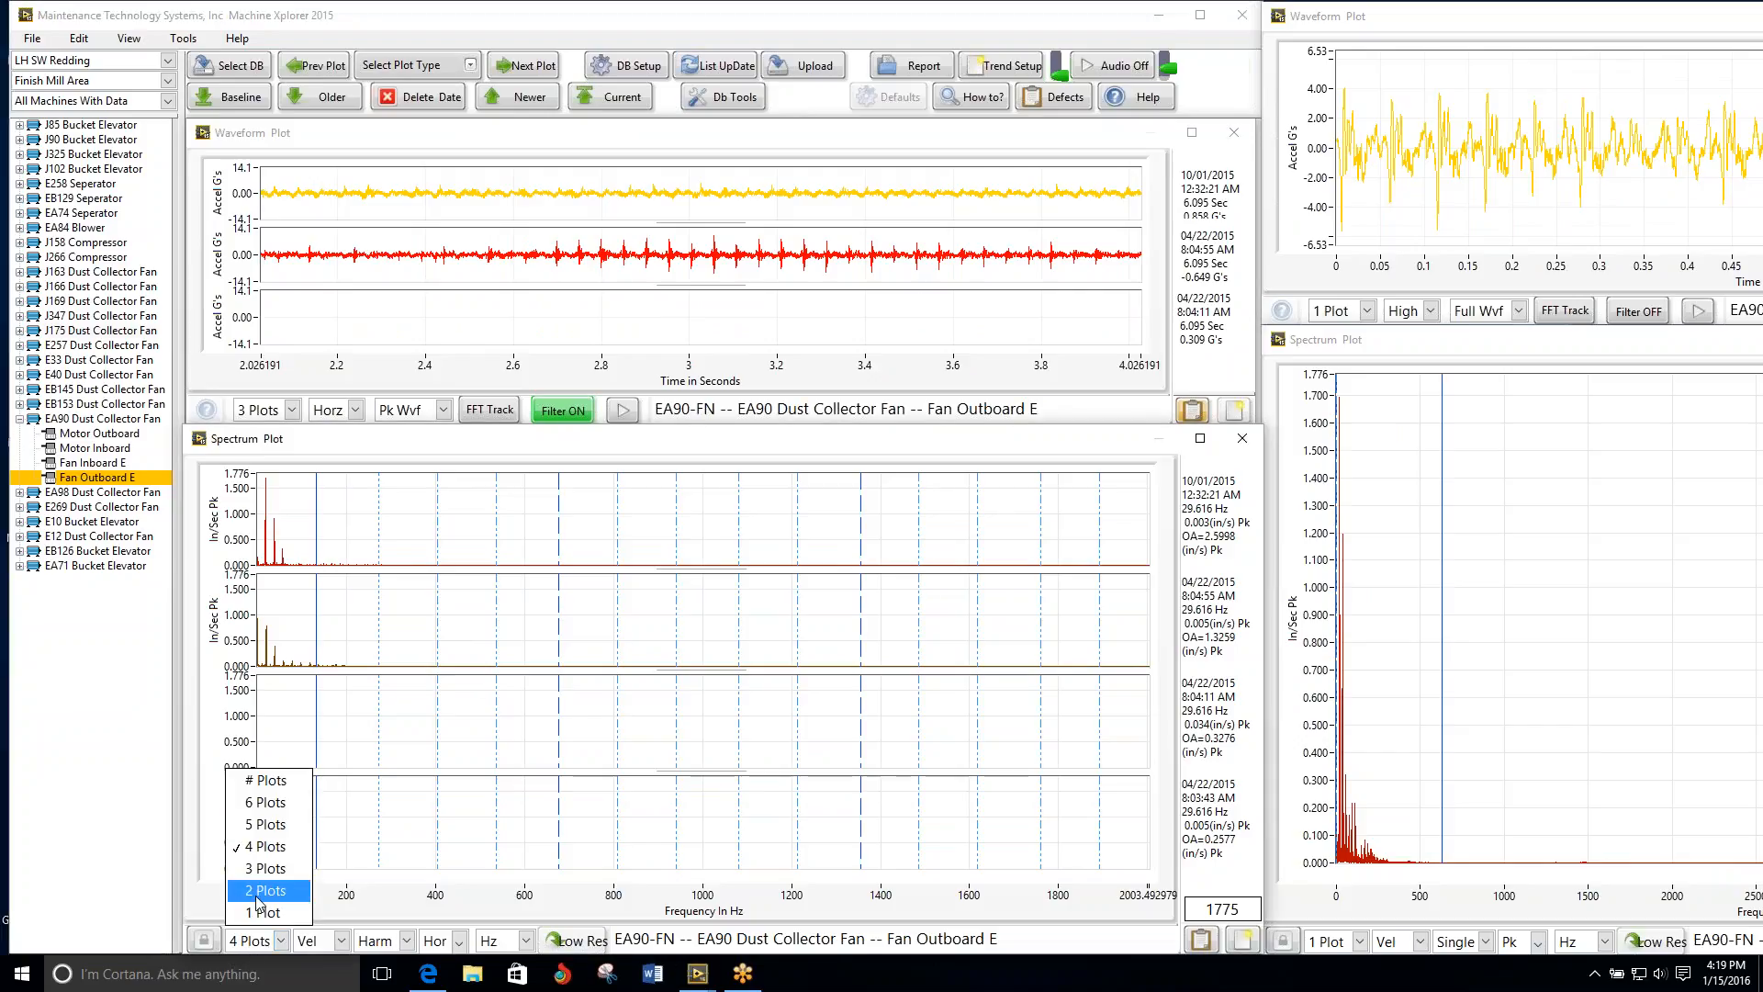
{"action": "left_click", "coordinate": [258, 892]}
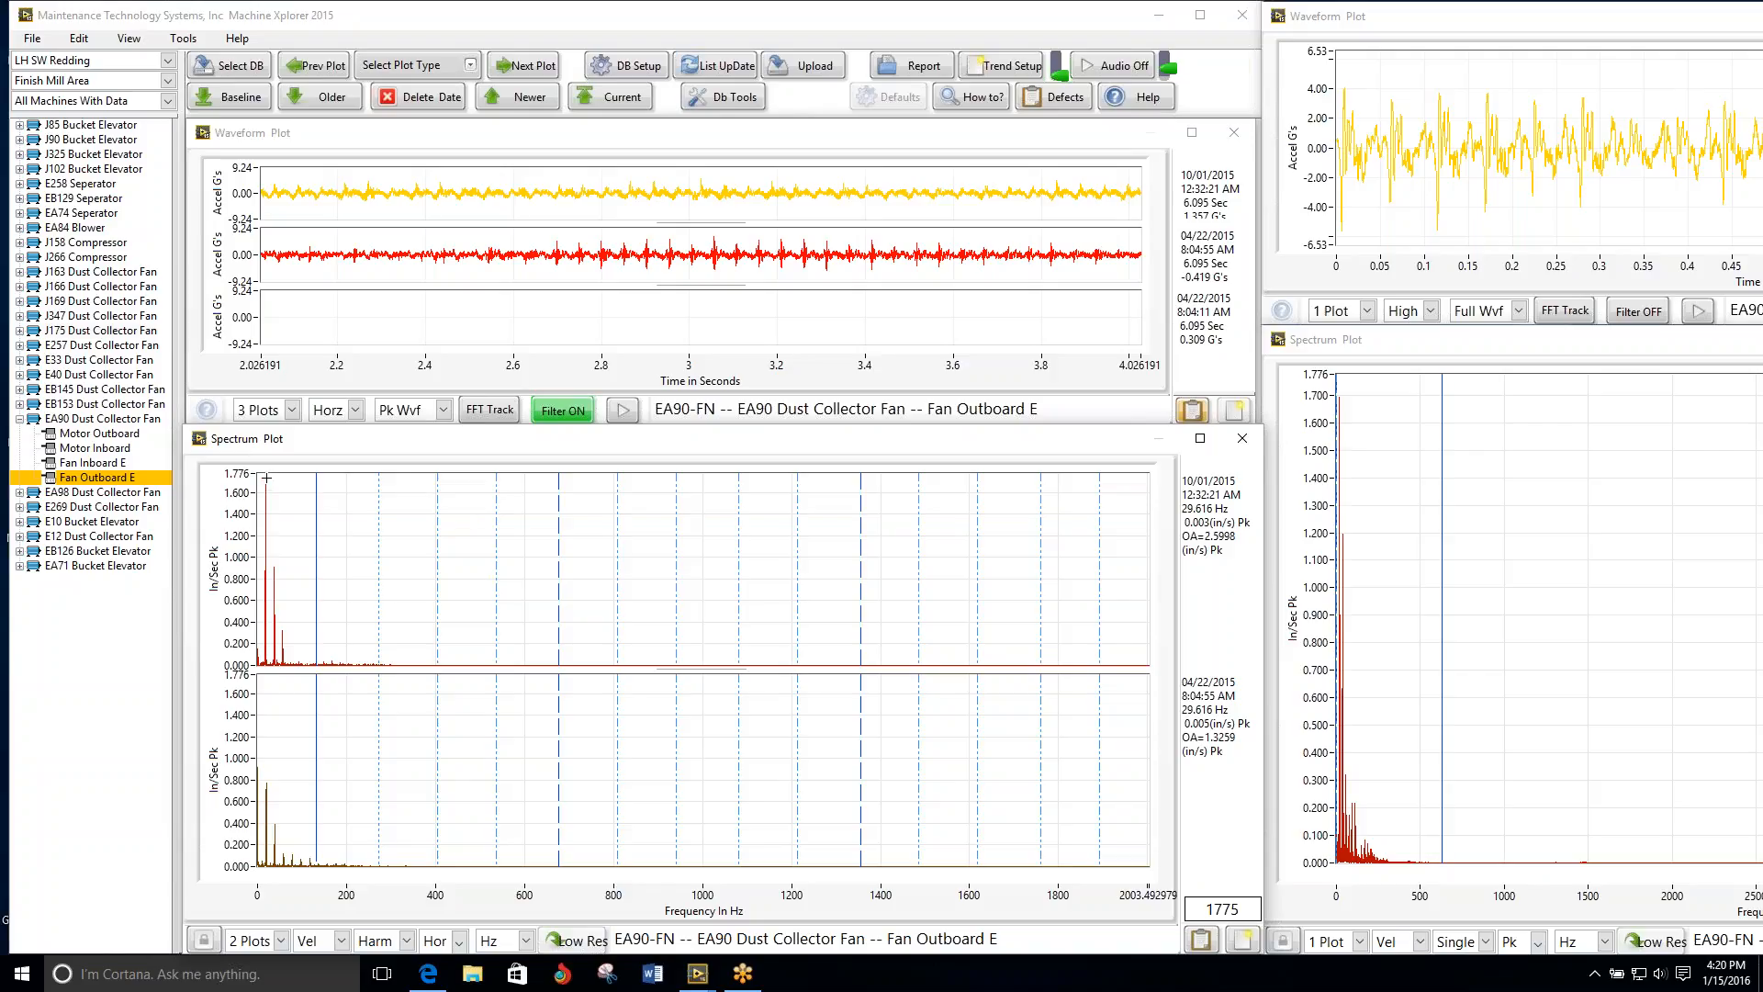
{"action": "left_click_drag", "start_coordinate": [264, 477], "coordinate": [402, 535]}
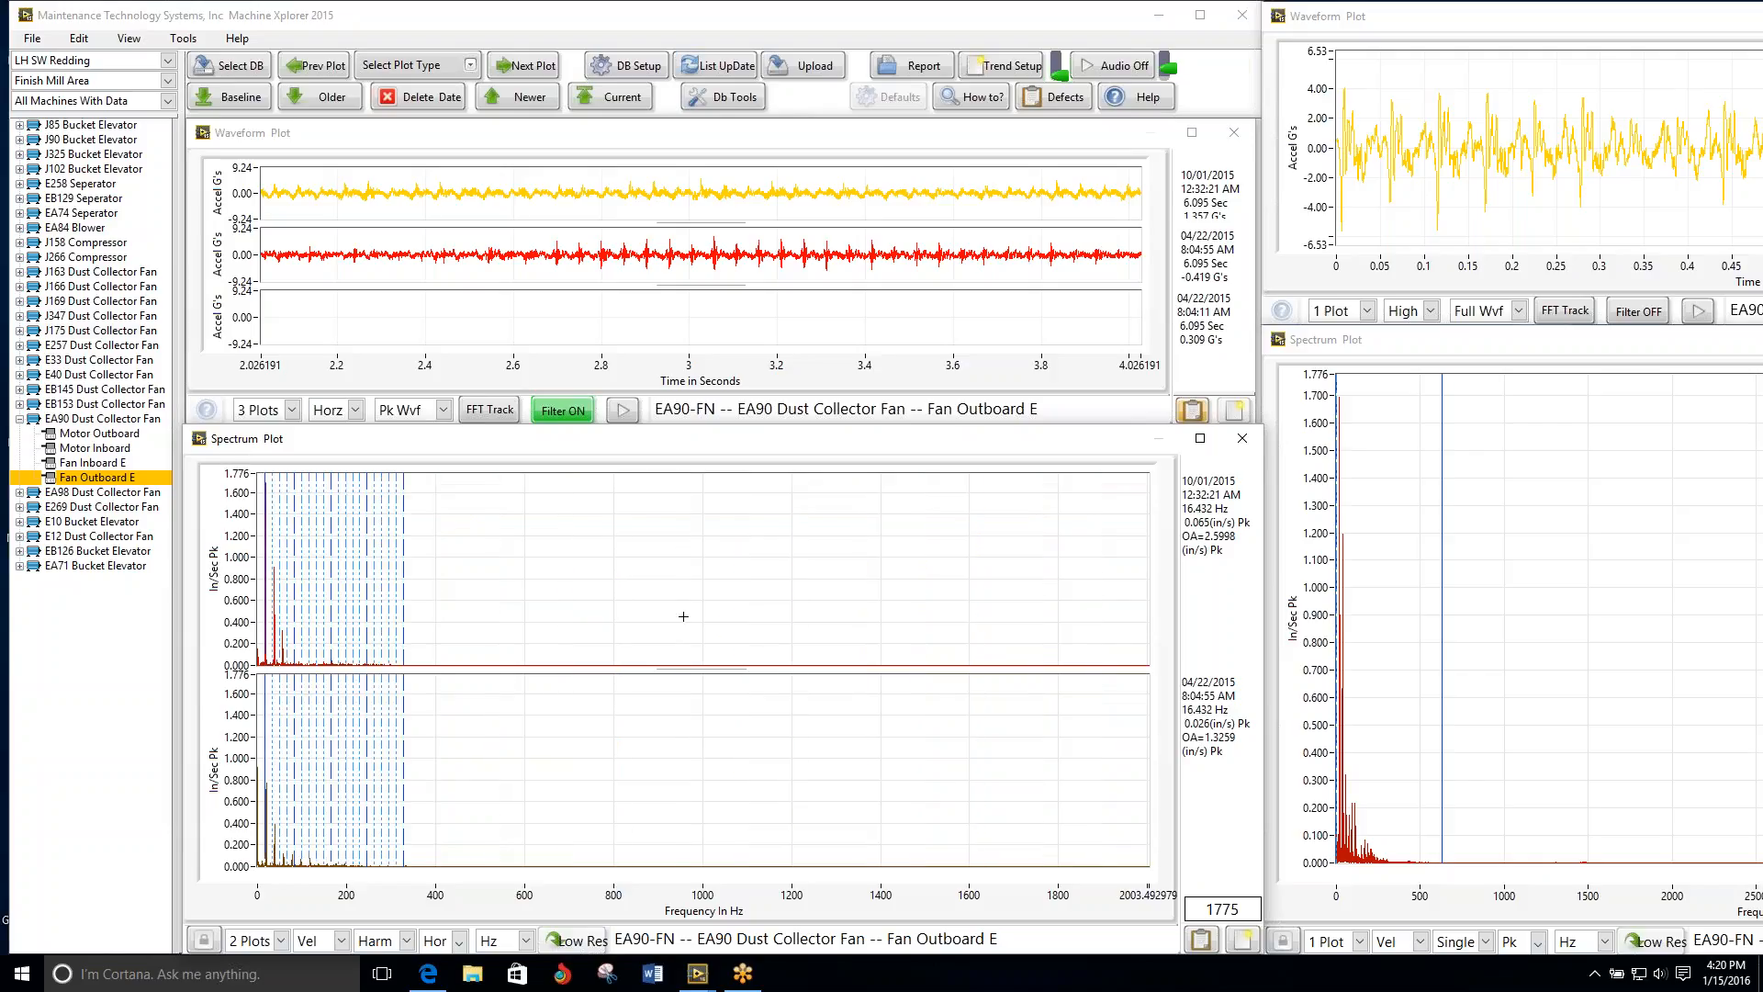
{"action": "key", "text": "Right"}
{"action": "key", "text": "Right"}
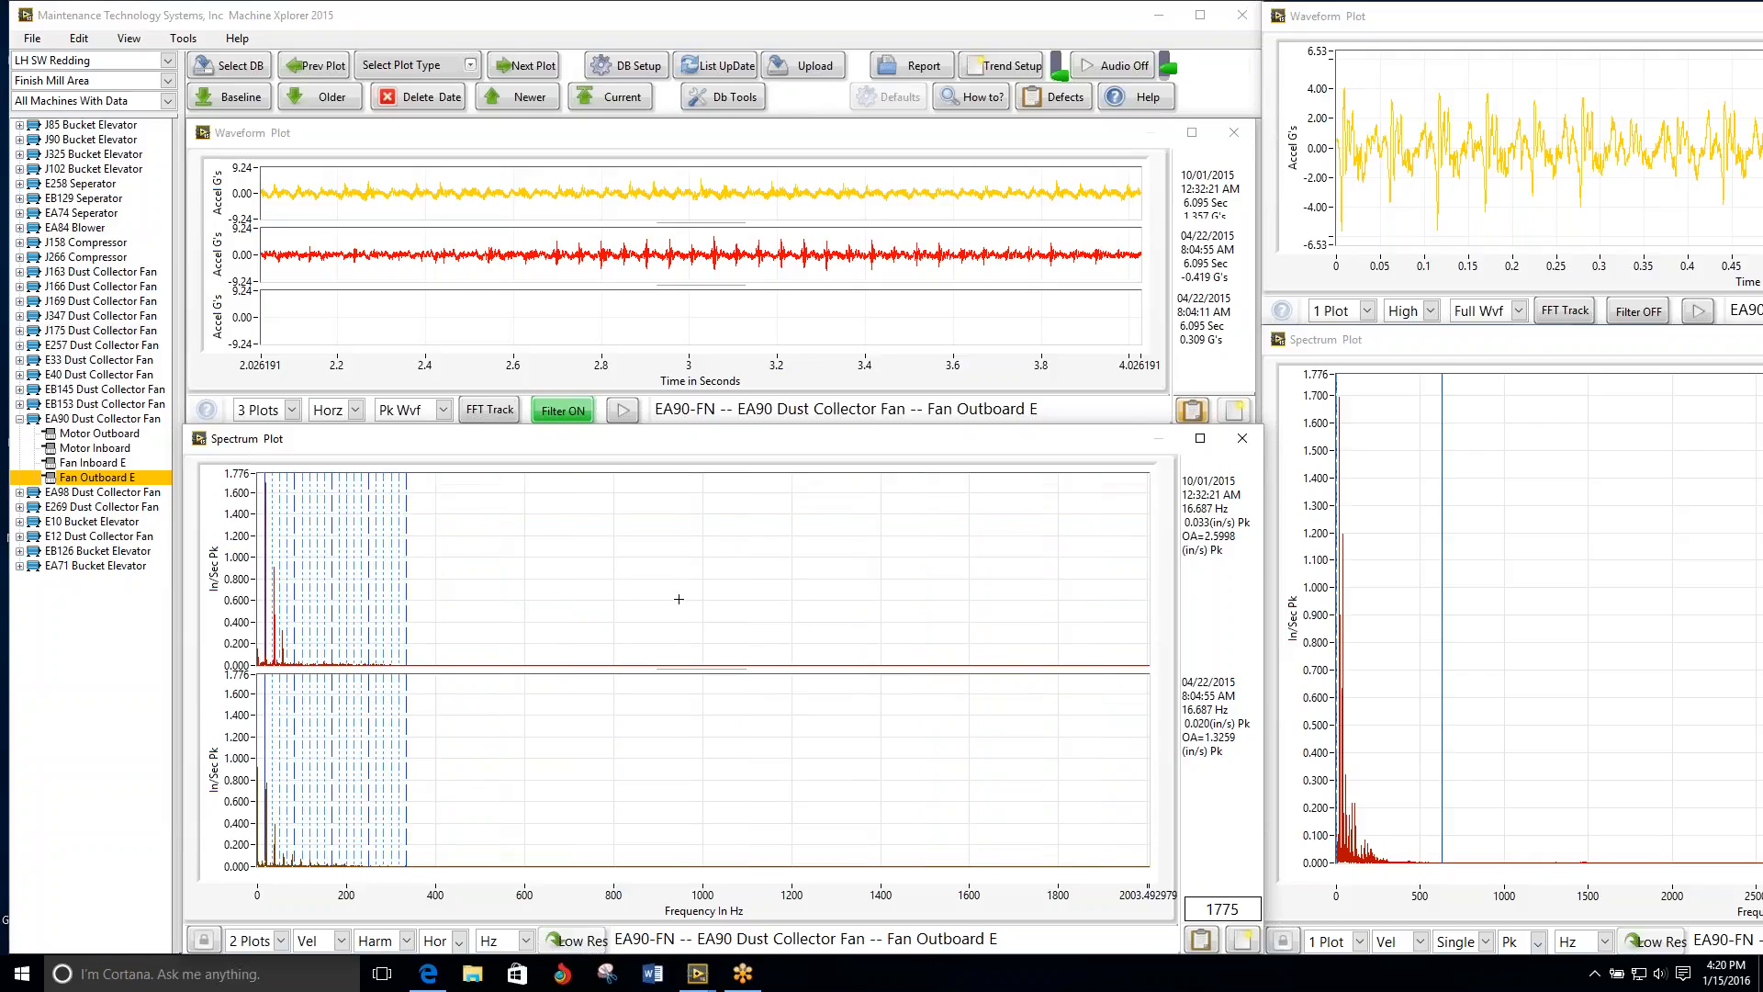
{"action": "key", "text": "Right"}
{"action": "key", "text": "Right"}
{"action": "key", "text": "Right"}
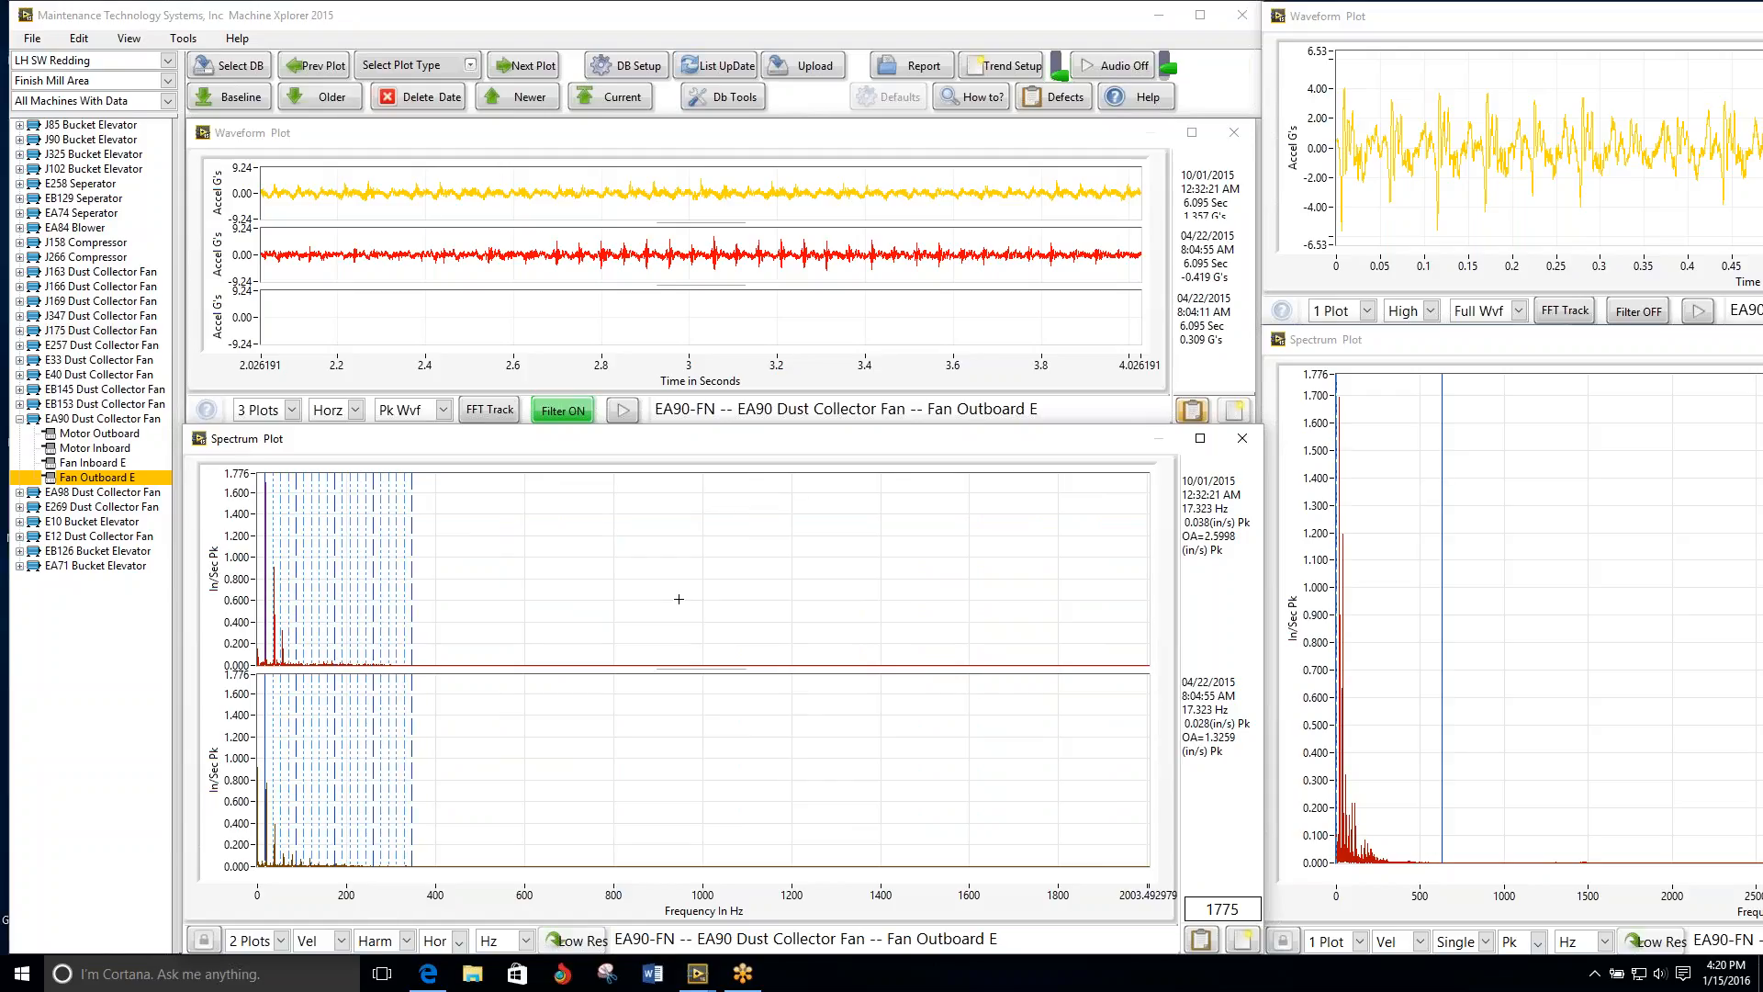
{"action": "key", "text": "Right"}
{"action": "key", "text": "Right"}
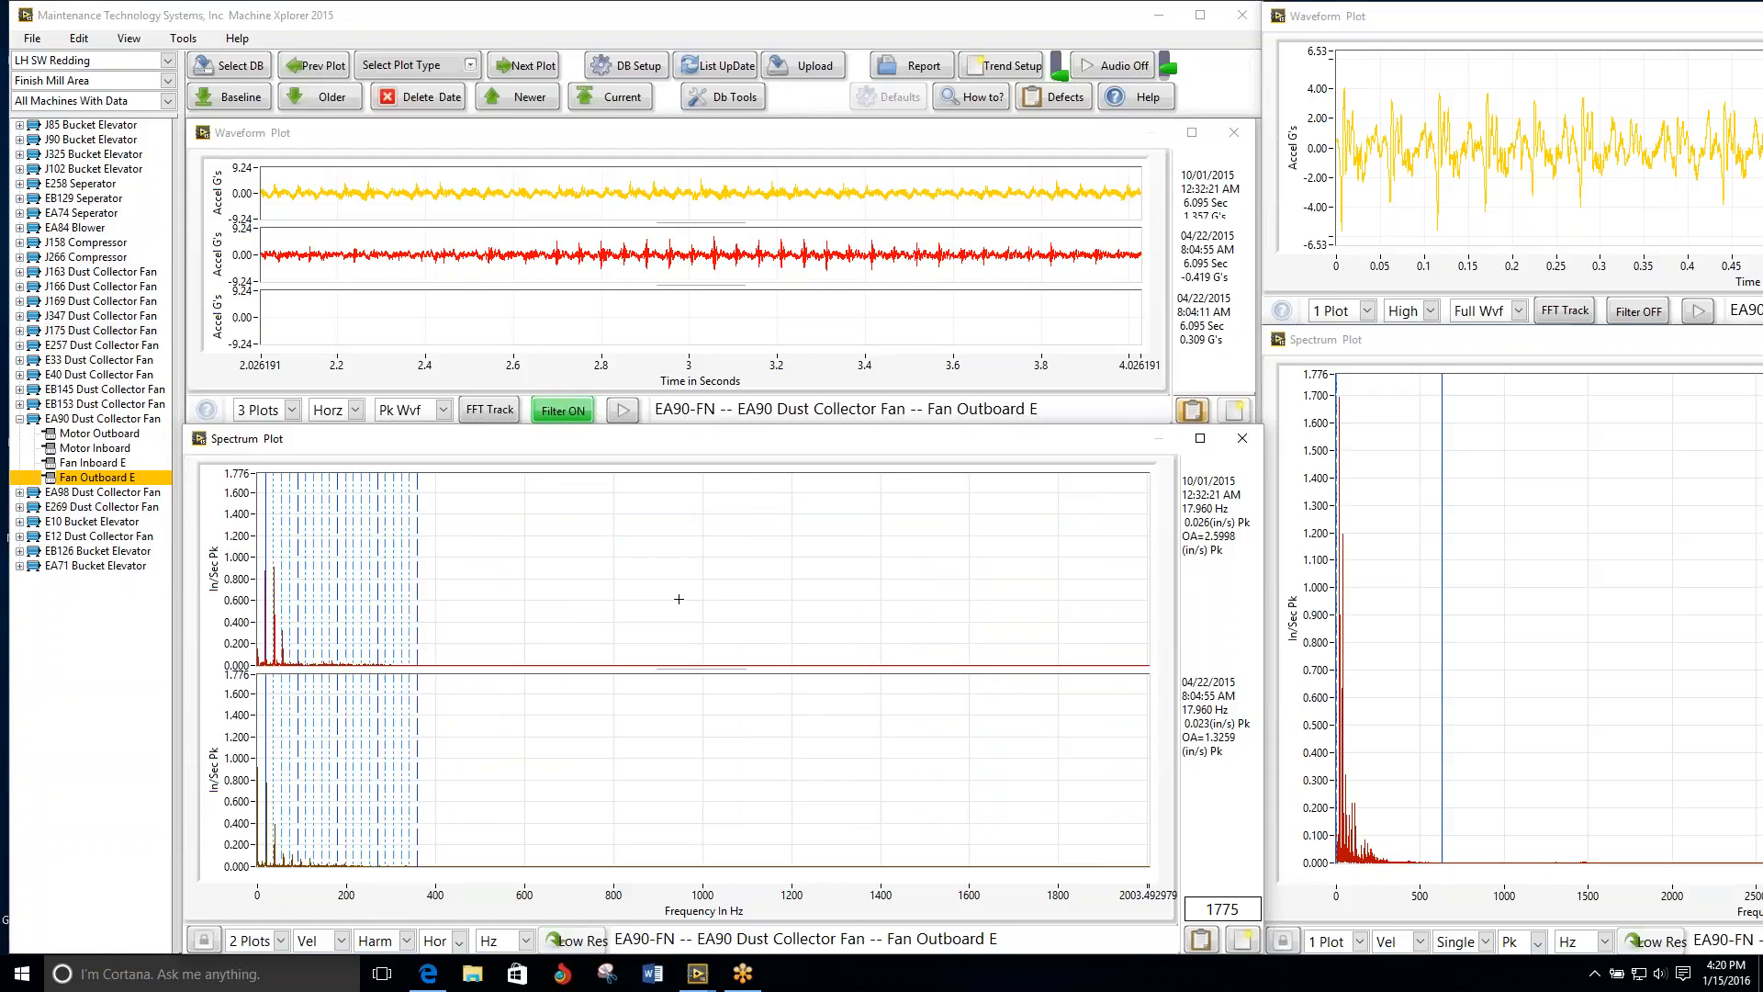
{"action": "key", "text": "Right"}
{"action": "key", "text": "Right"}
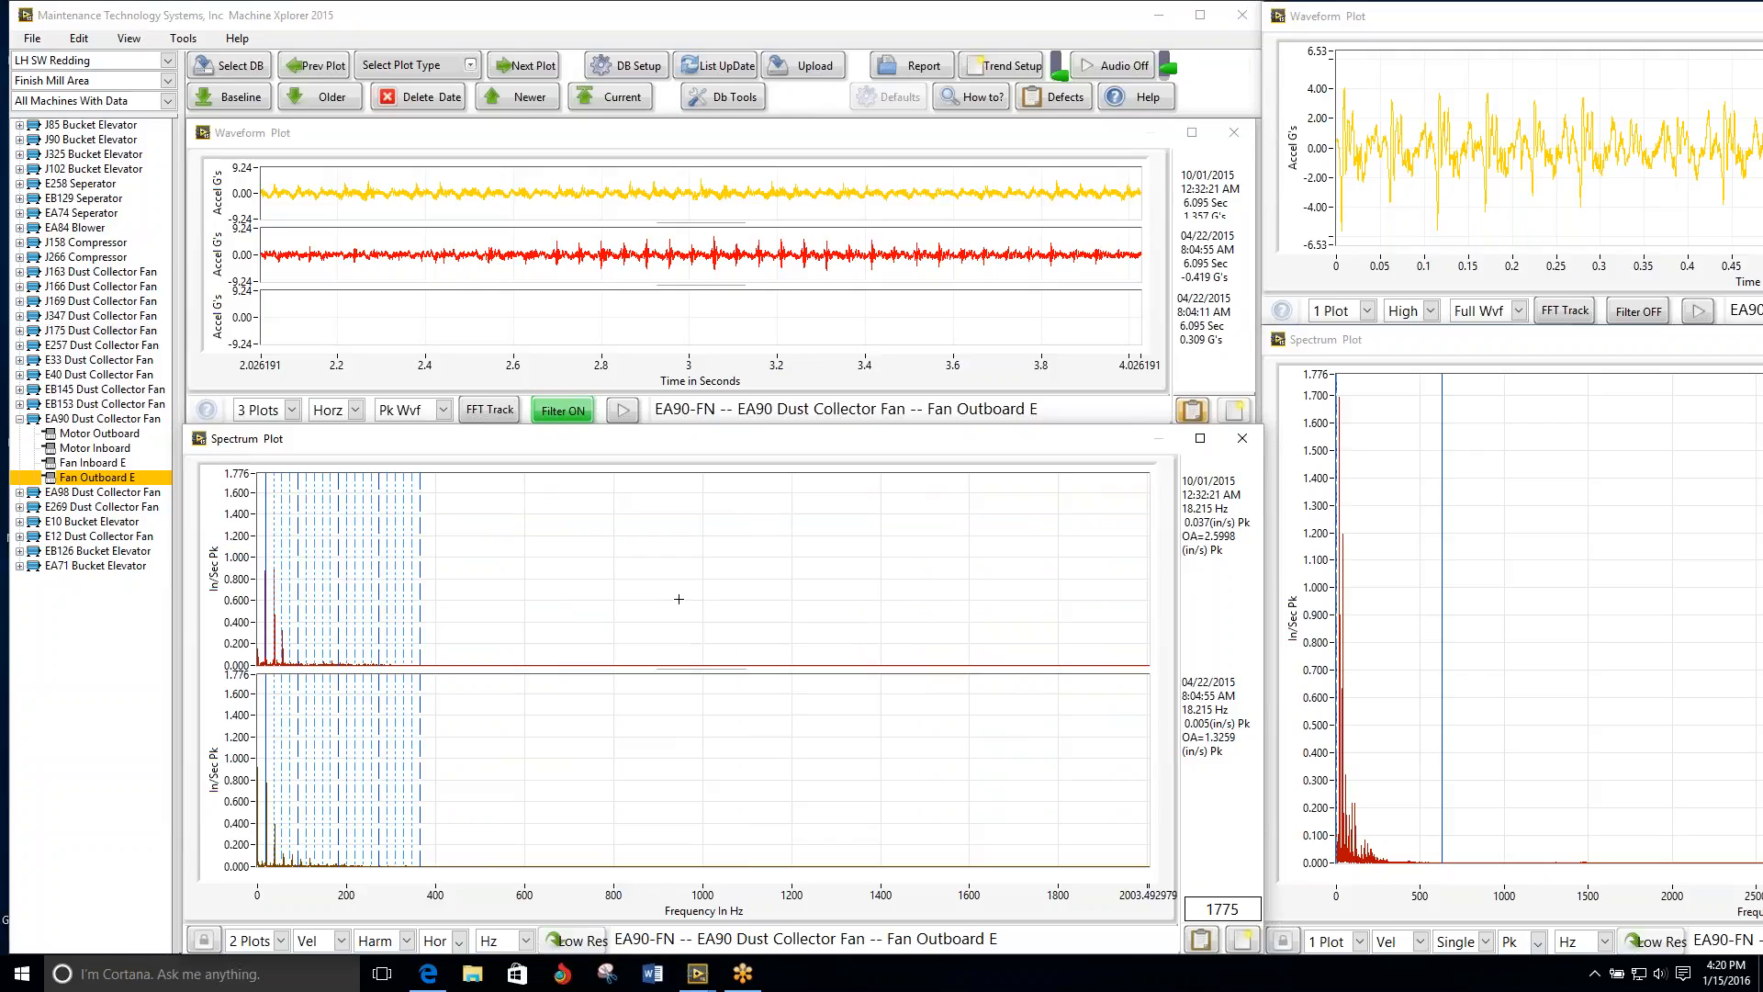
{"action": "key", "text": "Right"}
{"action": "key", "text": "Right"}
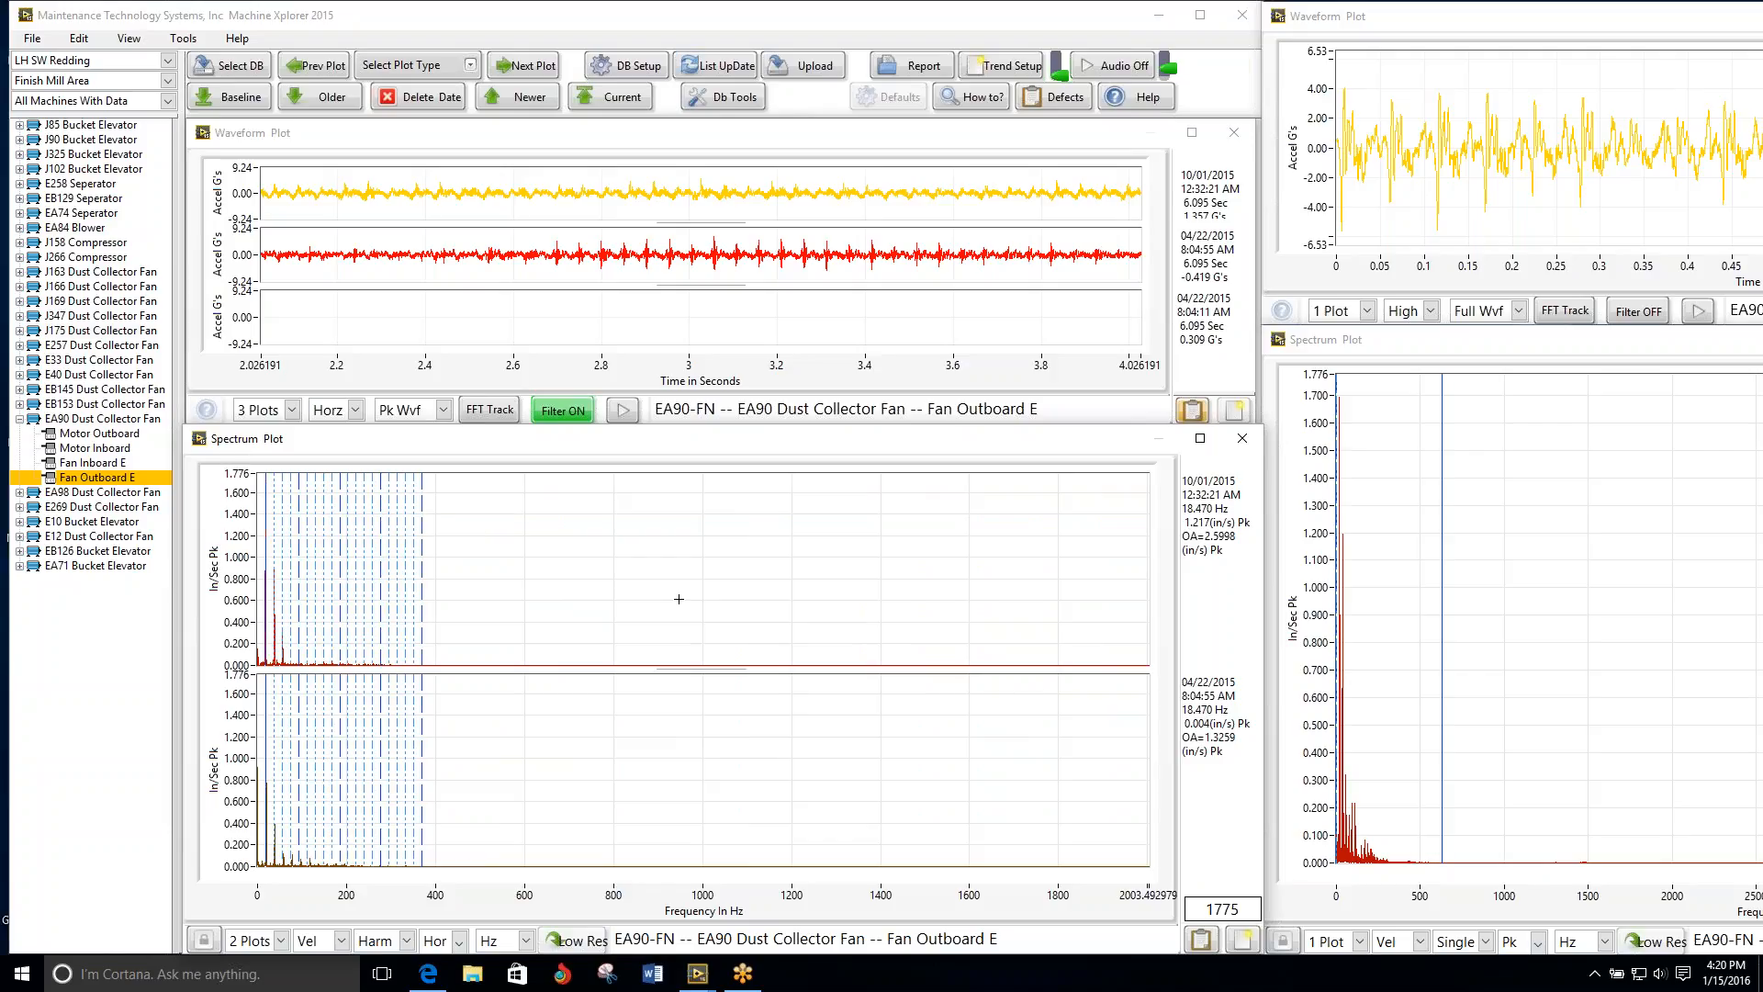
{"action": "key", "text": "Right"}
Step: Narrow the spectrum range to about 507 Hz and refine the harmonic cursor onto the tallest peak at about 18.6 Hz
{"action": "scroll", "coordinate": [751, 941], "scroll_direction": "up", "scroll_amount": 1}
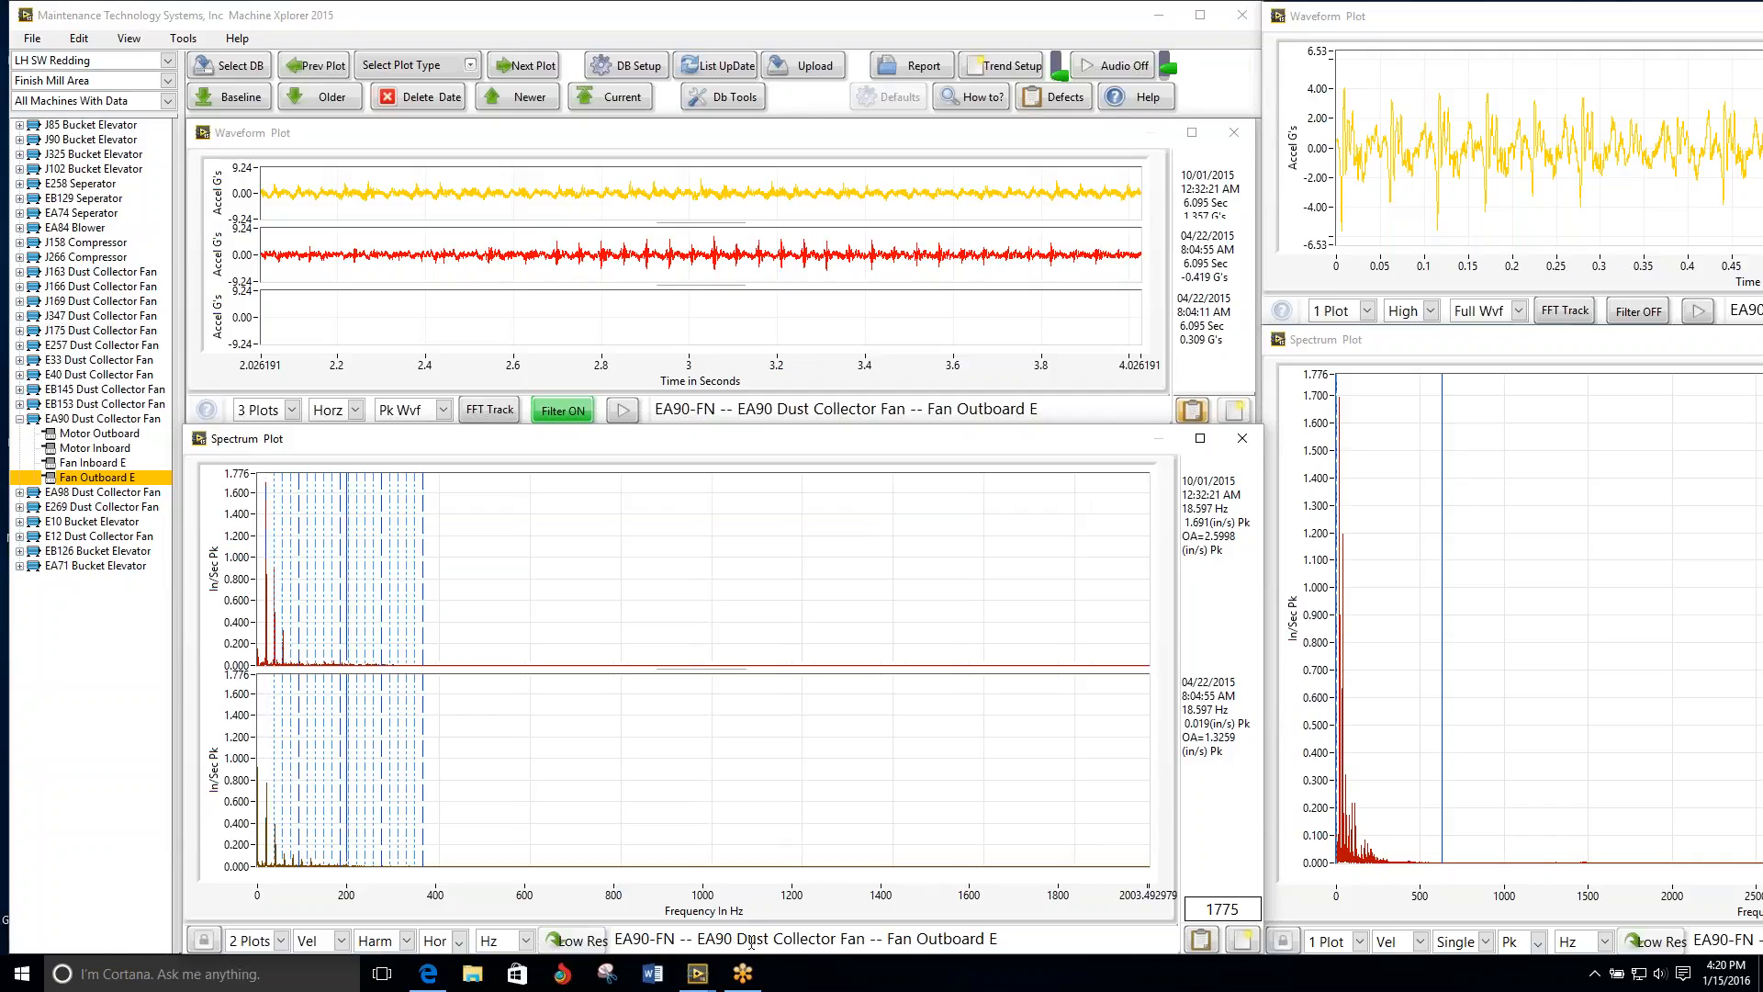
{"action": "scroll", "coordinate": [751, 941], "scroll_direction": "up", "scroll_amount": 3}
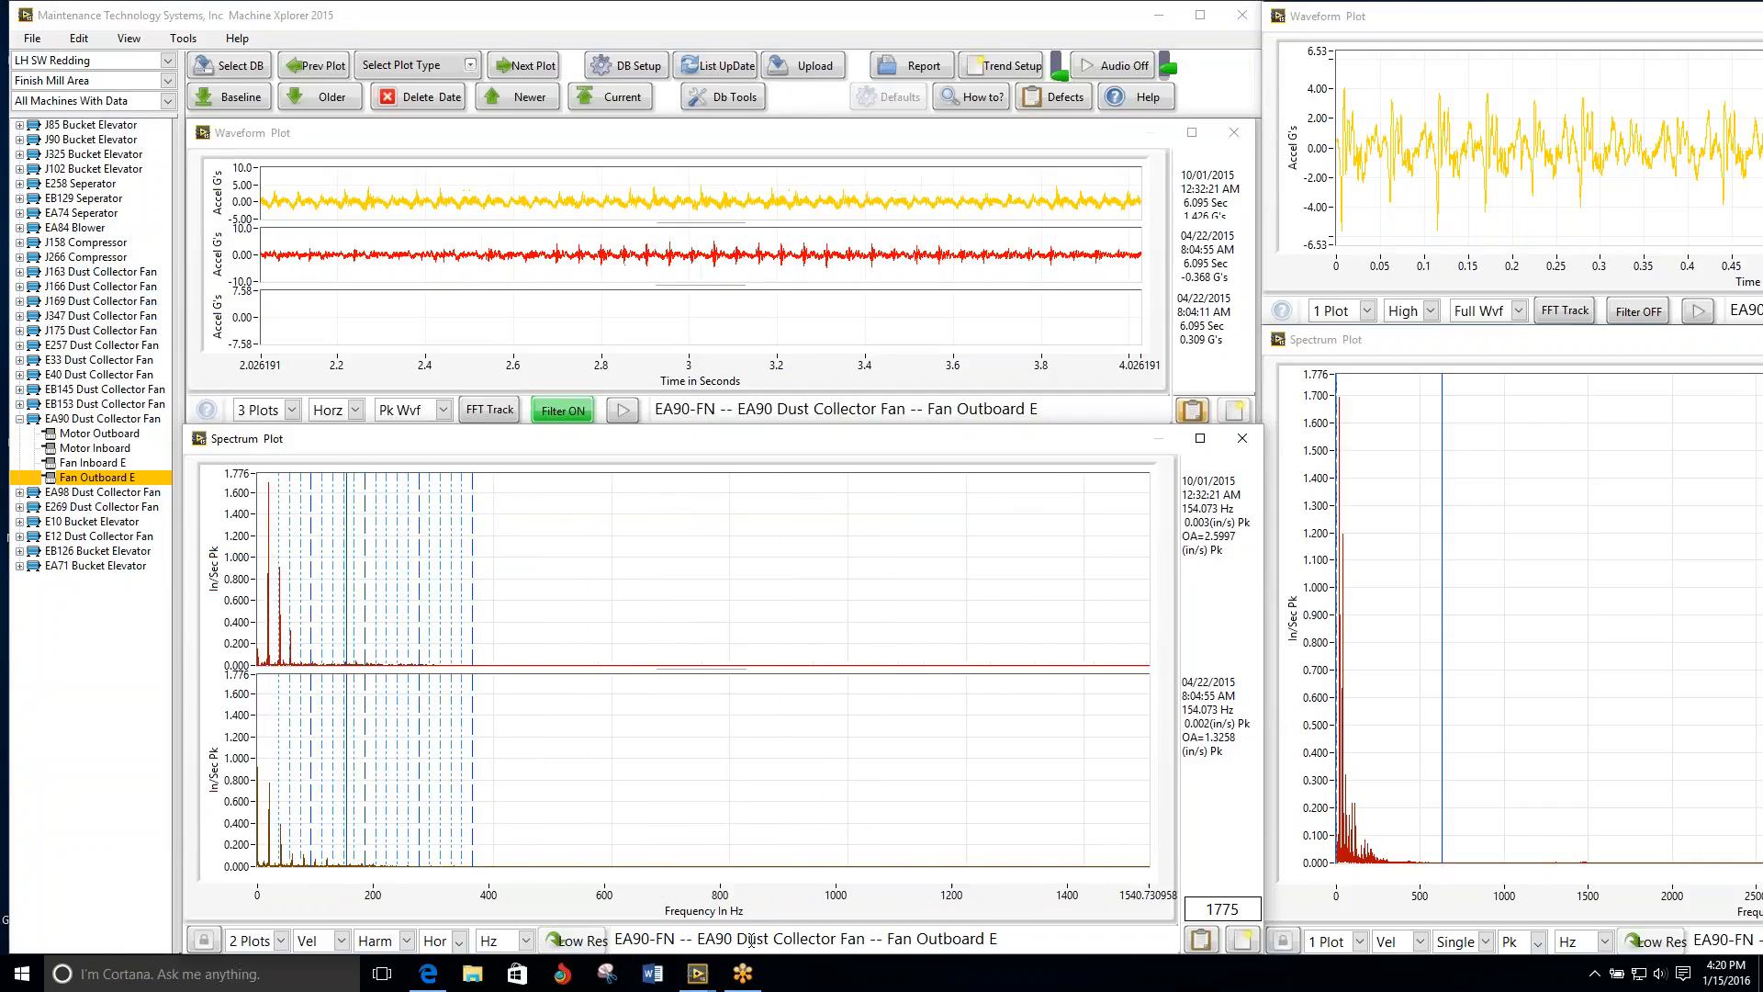
{"action": "scroll", "coordinate": [751, 937], "scroll_direction": "up", "scroll_amount": 3}
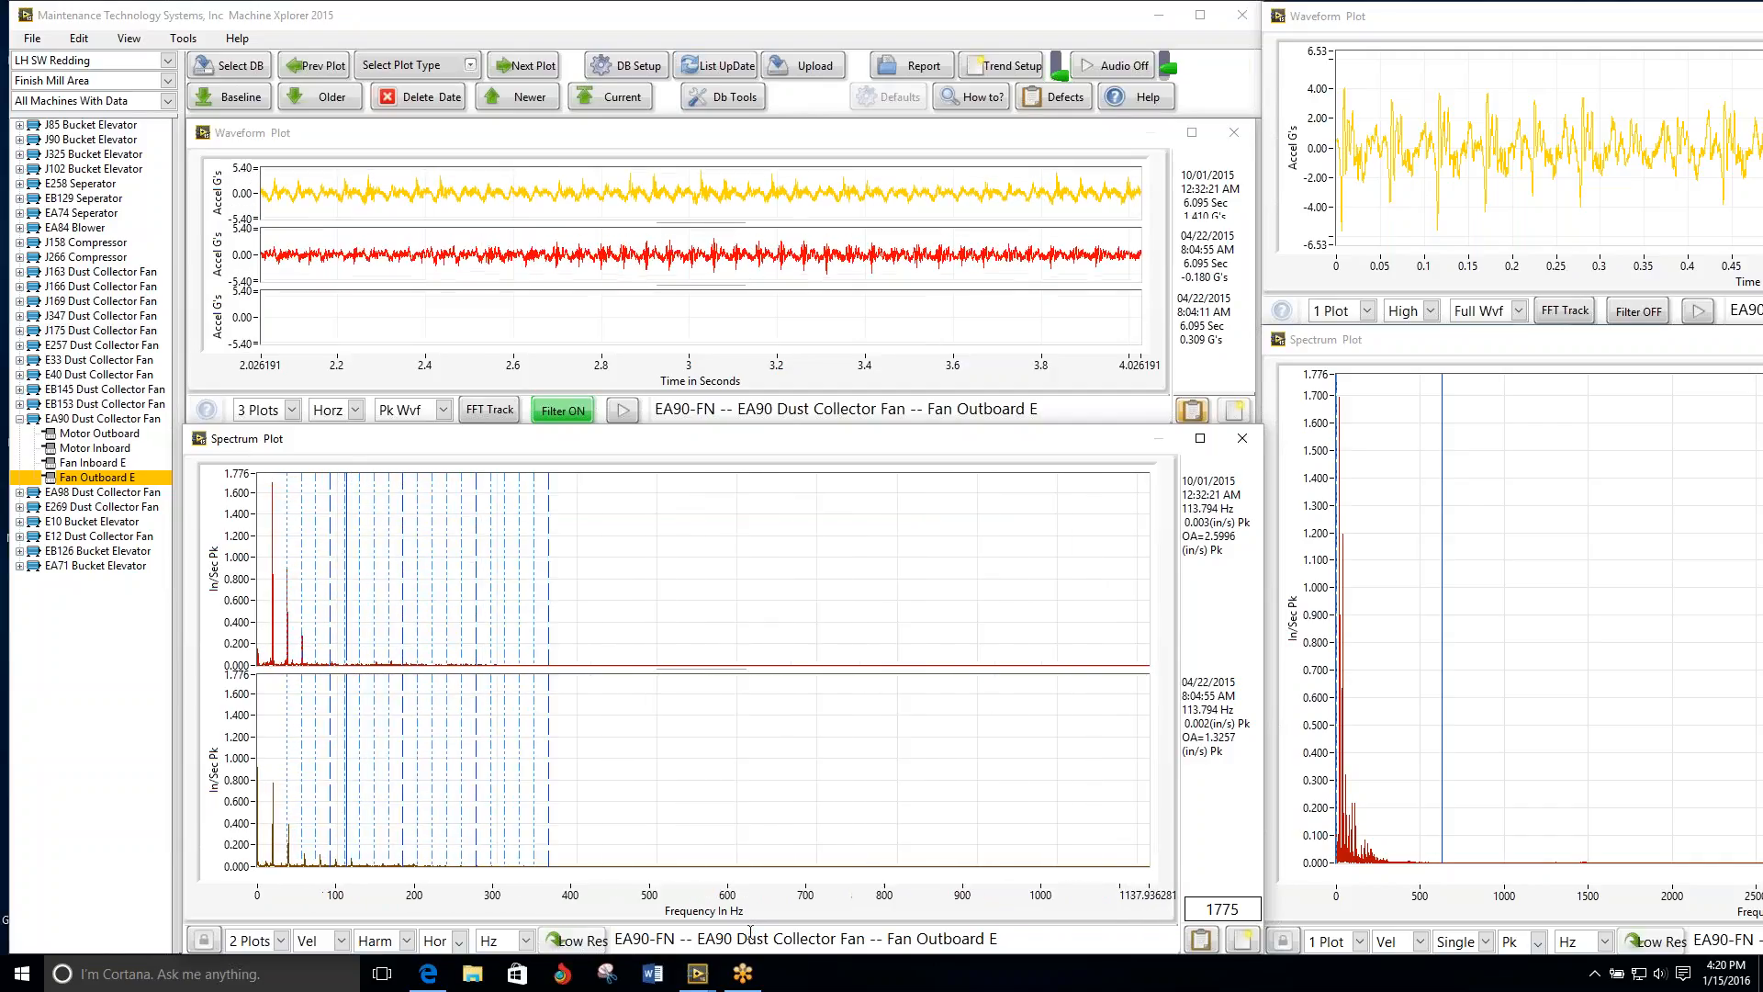
{"action": "scroll", "coordinate": [751, 932], "scroll_direction": "up", "scroll_amount": 3}
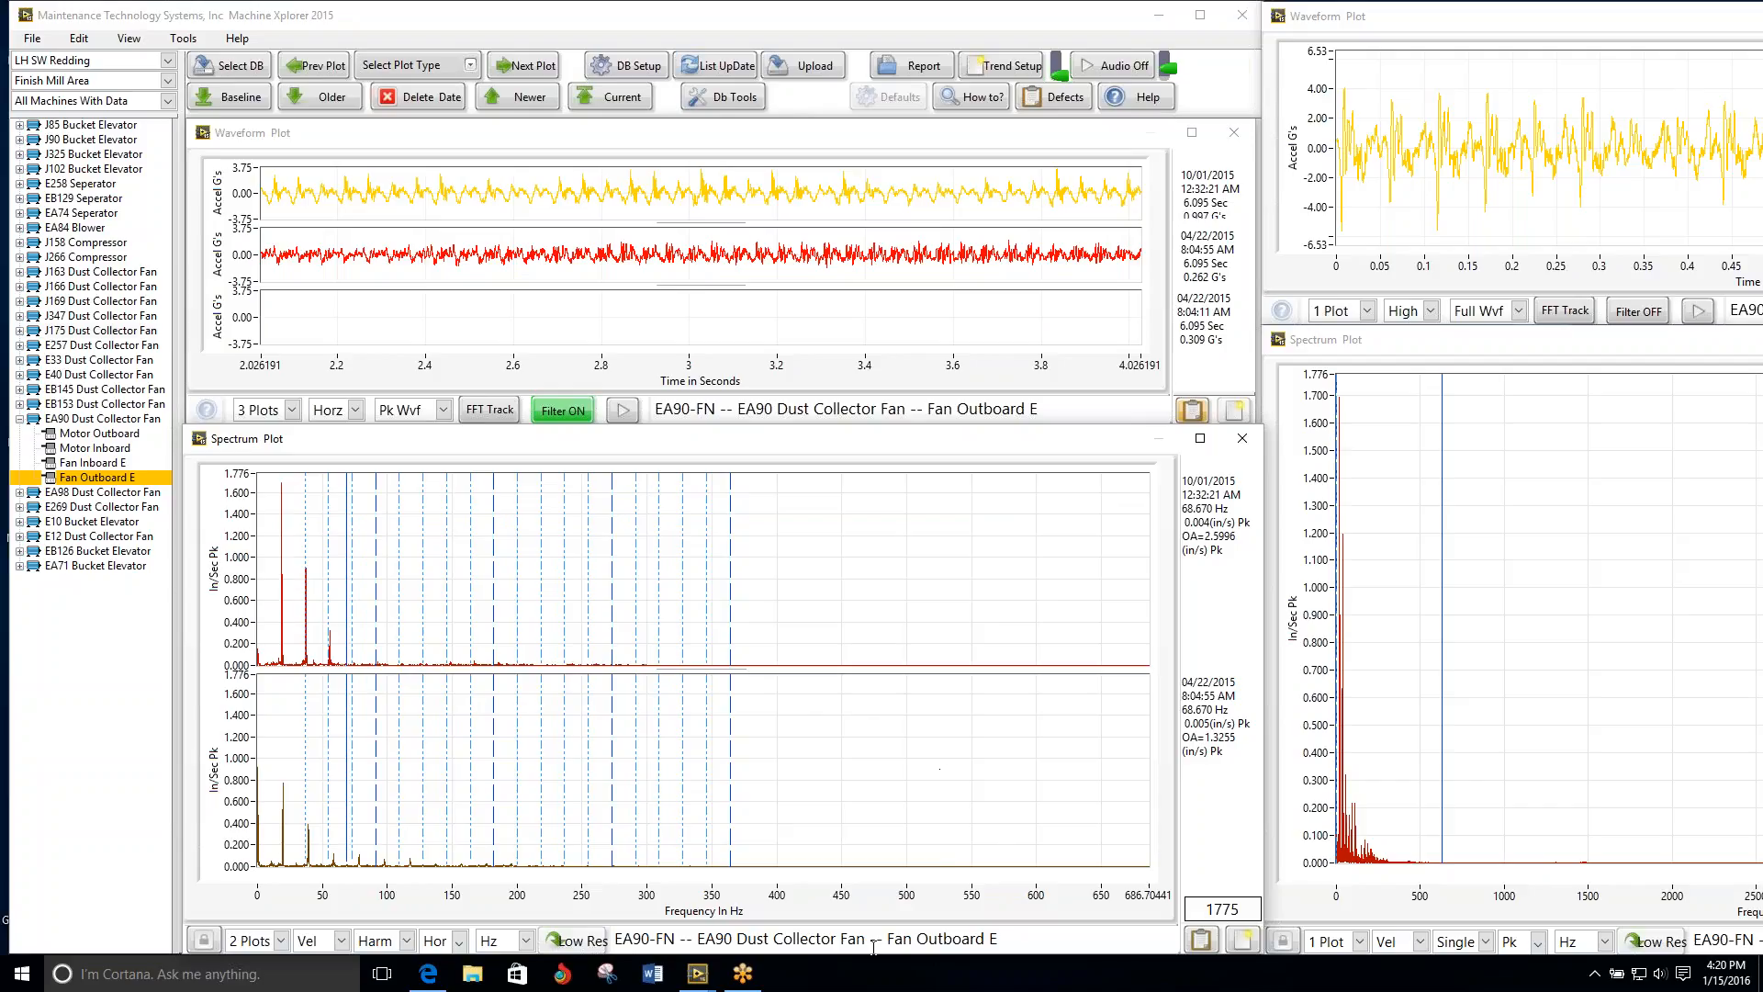
{"action": "scroll", "coordinate": [859, 932], "scroll_direction": "up", "scroll_amount": 2}
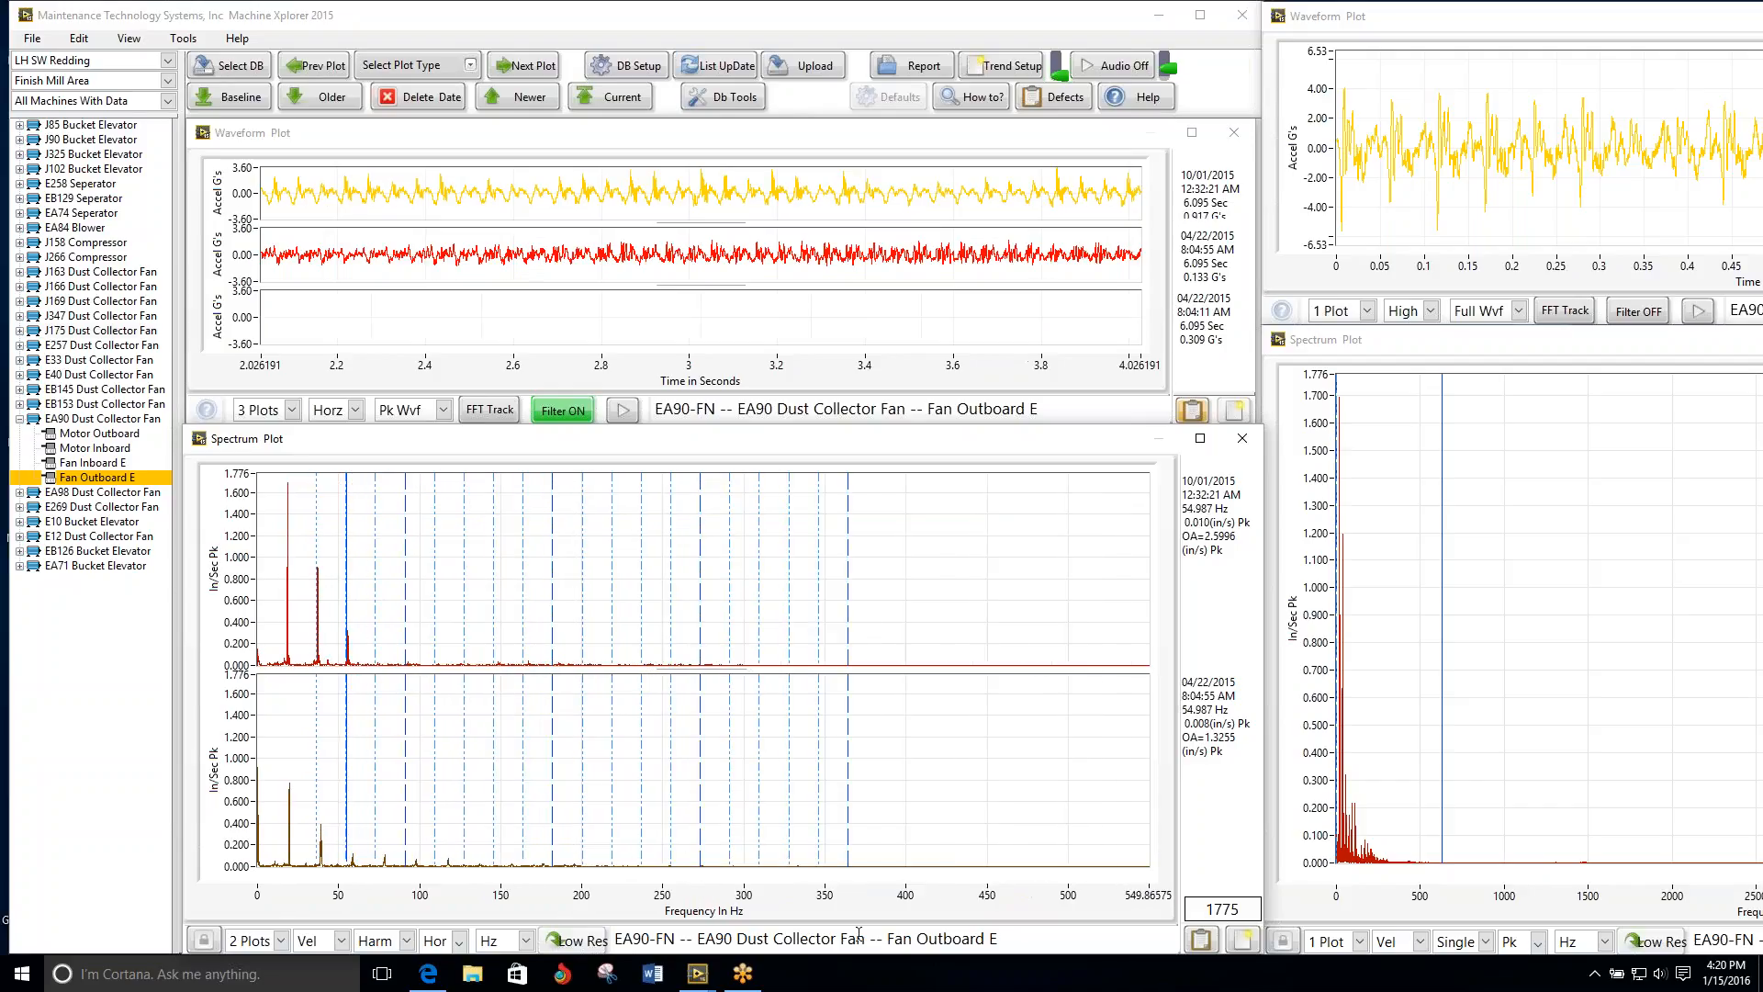
{"action": "scroll", "coordinate": [858, 931], "scroll_direction": "up", "scroll_amount": 1}
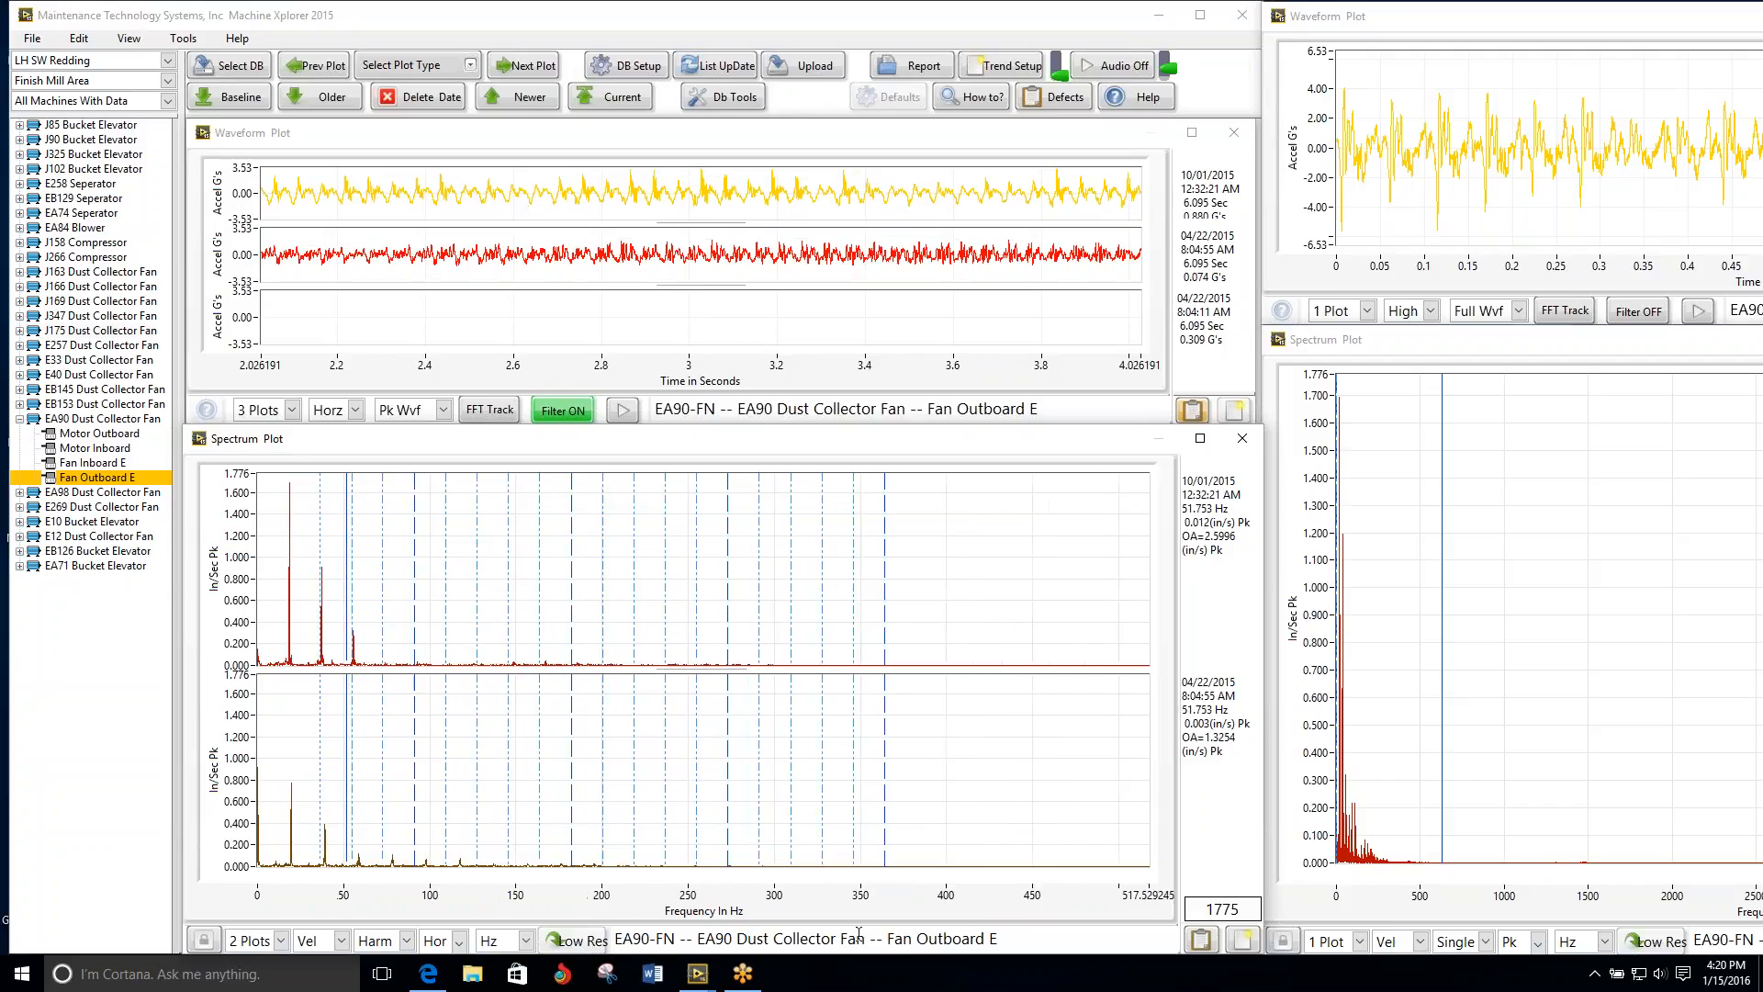
{"action": "scroll", "coordinate": [859, 932], "scroll_direction": "up", "scroll_amount": 1}
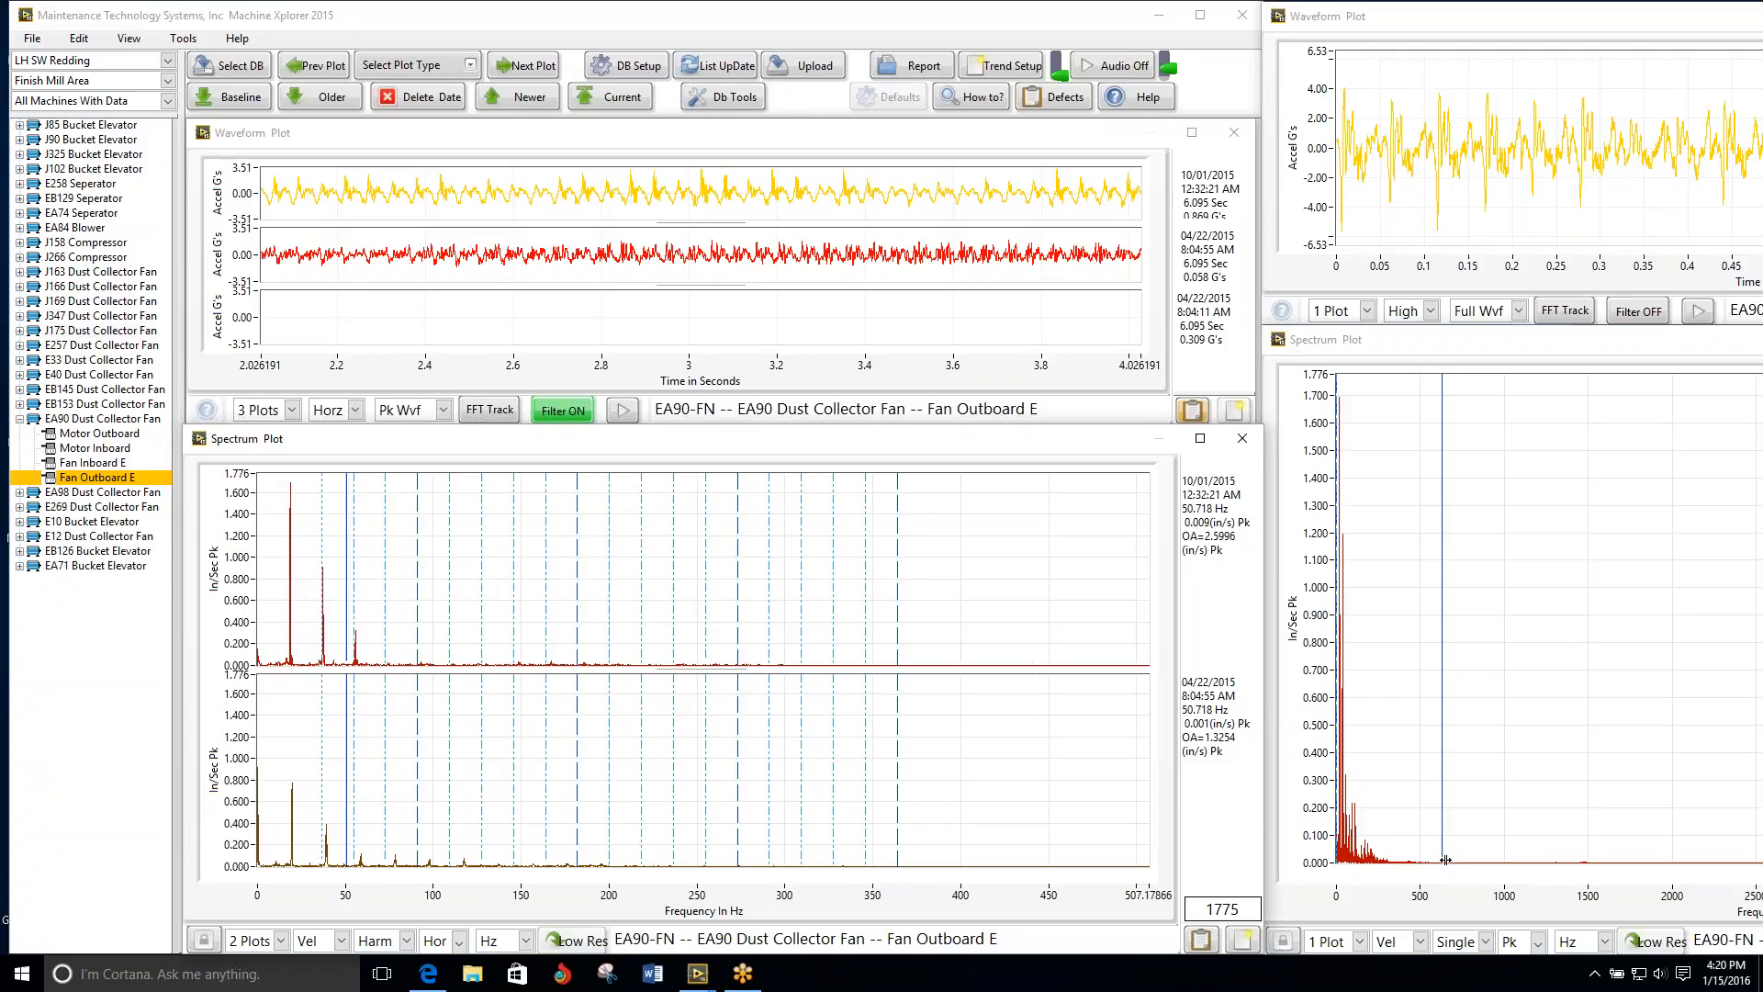
{"action": "left_click", "coordinate": [291, 482]}
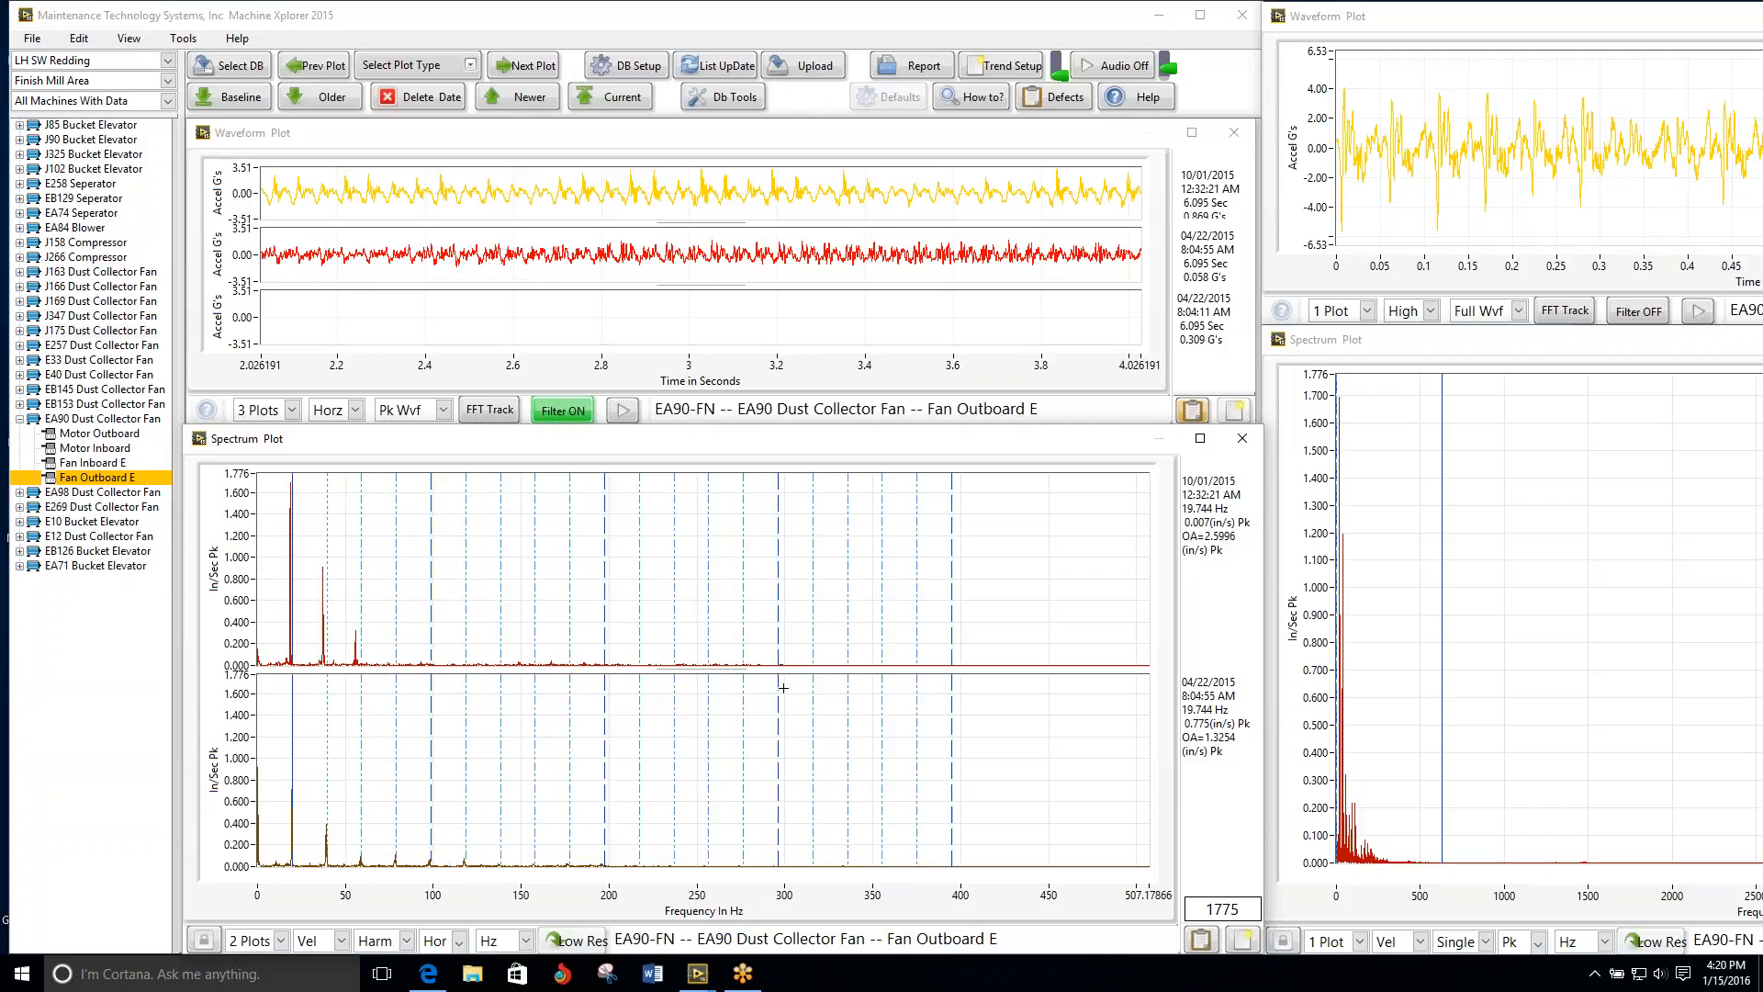
{"action": "key", "text": "Left"}
{"action": "key", "text": "Left"}
{"action": "key", "text": "Left"}
{"action": "key", "text": "Left"}
{"action": "key", "text": "Left"}
{"action": "key", "text": "Left"}
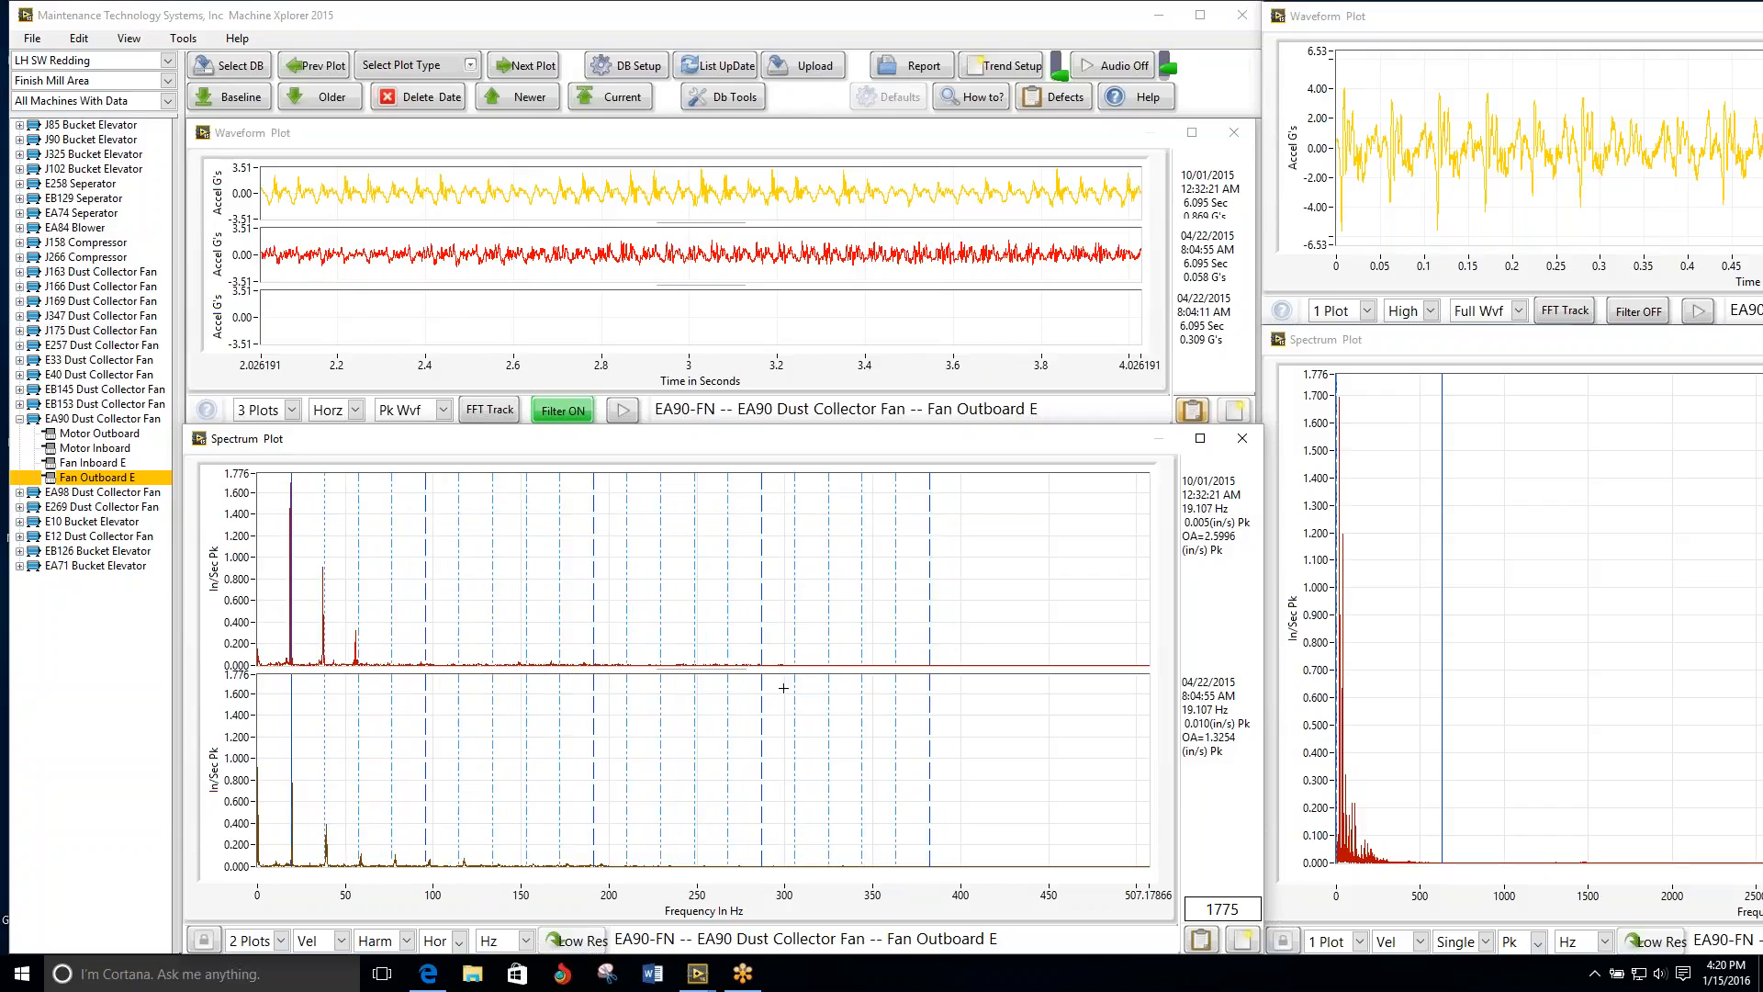
{"action": "key", "text": "Left"}
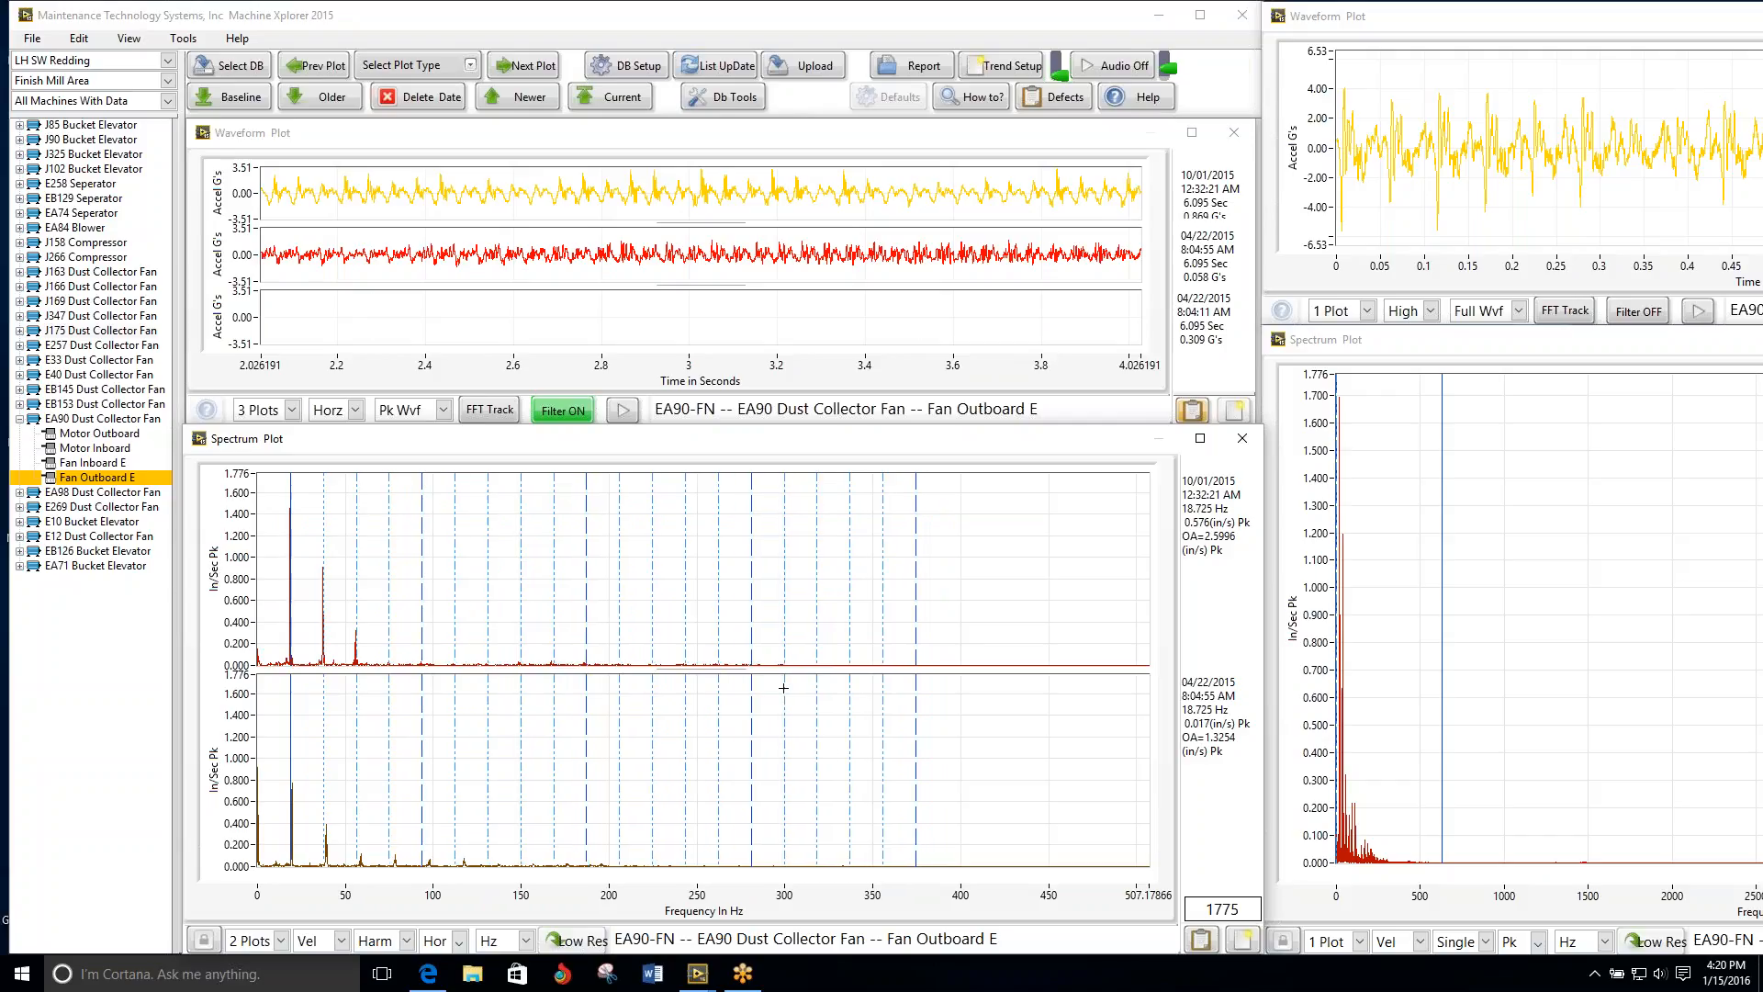
{"action": "key", "text": "Left"}
{"action": "key", "text": "Right"}
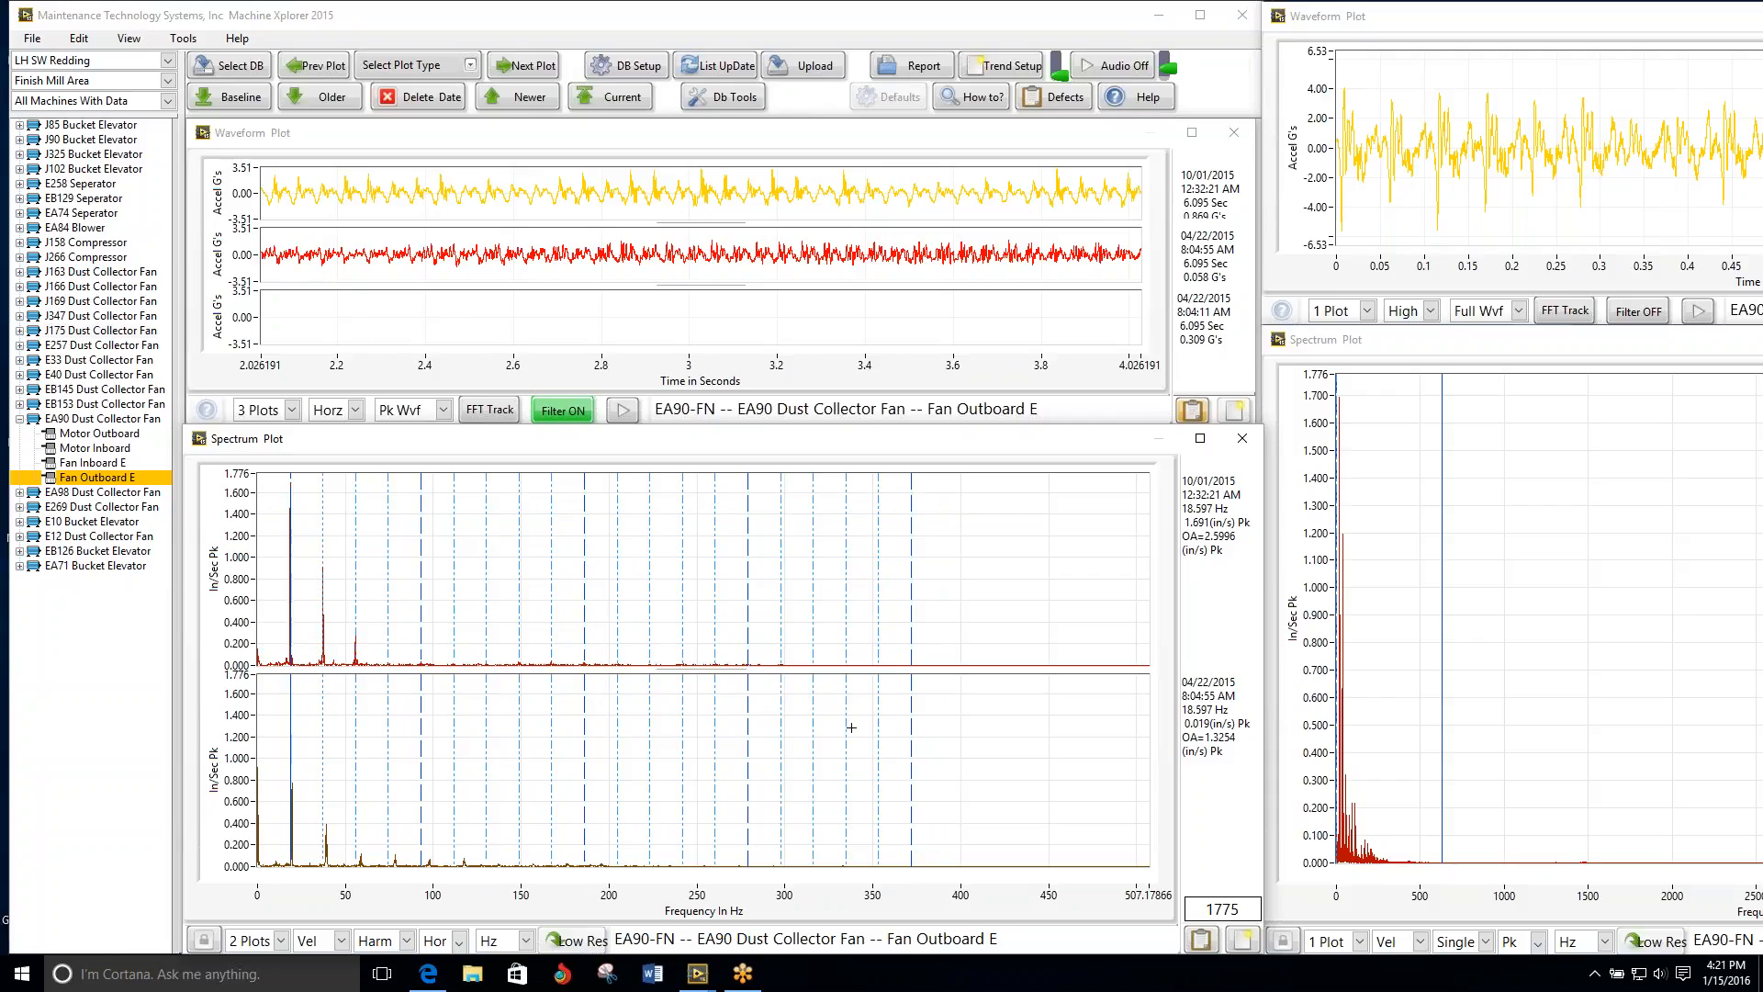
Step: Add "with severe mechanical looseness." to the EA90 Fan Outboard E problem description and save the analysis
{"action": "left_click", "coordinate": [1201, 938]}
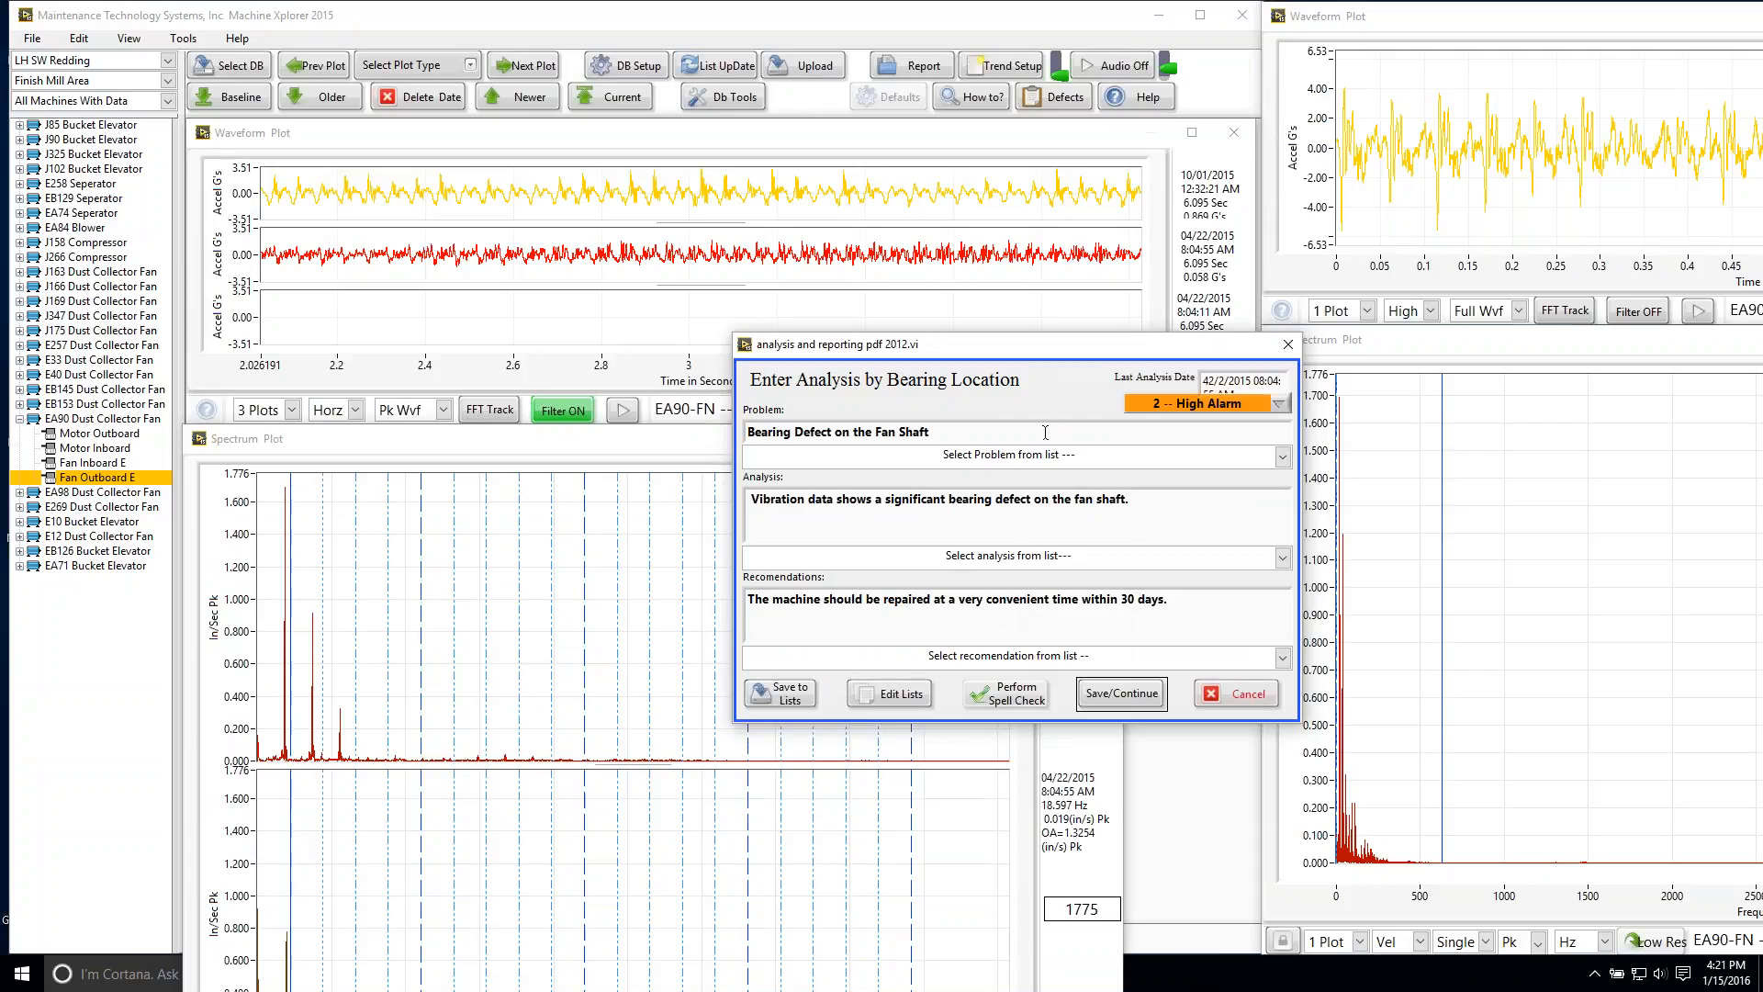
{"action": "left_click", "coordinate": [951, 435]}
{"action": "type", "text": "with severe mechanical looseness."}
{"action": "left_click", "coordinate": [1126, 694]}
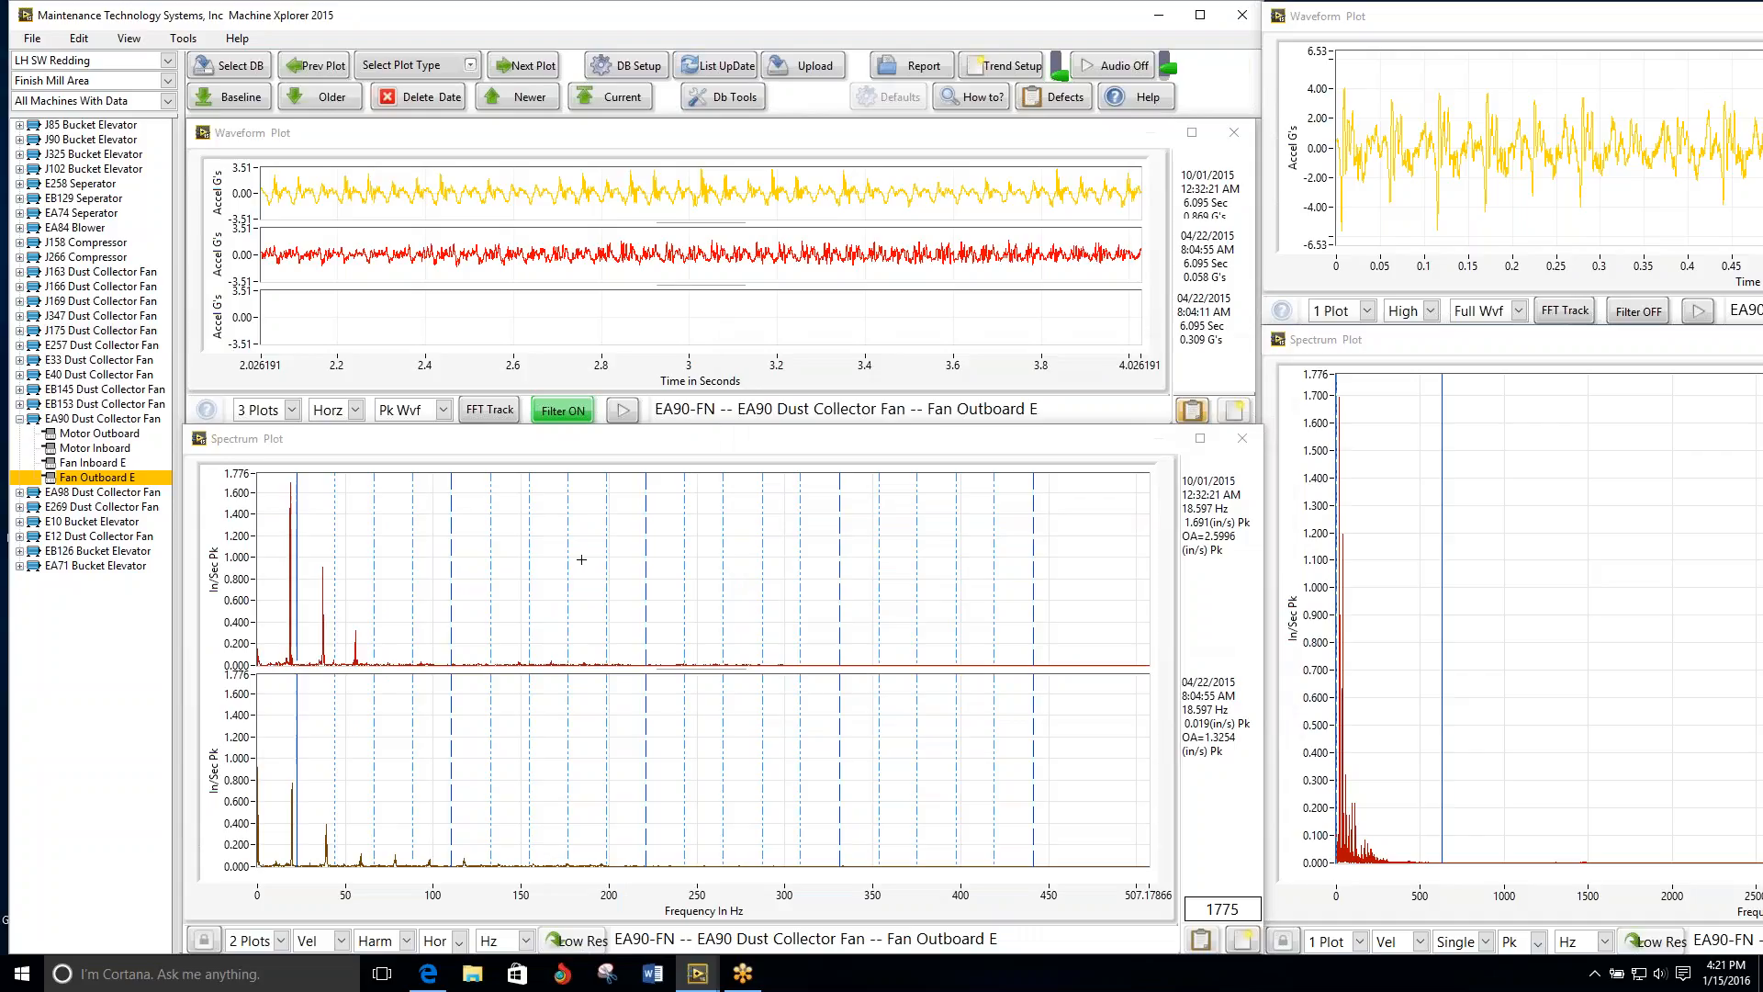
Step: Move the harmonic cursor to about 19.2 Hz and check four dates of EA90 Fan Outboard E spectra before returning to two
{"action": "left_click", "coordinate": [292, 531]}
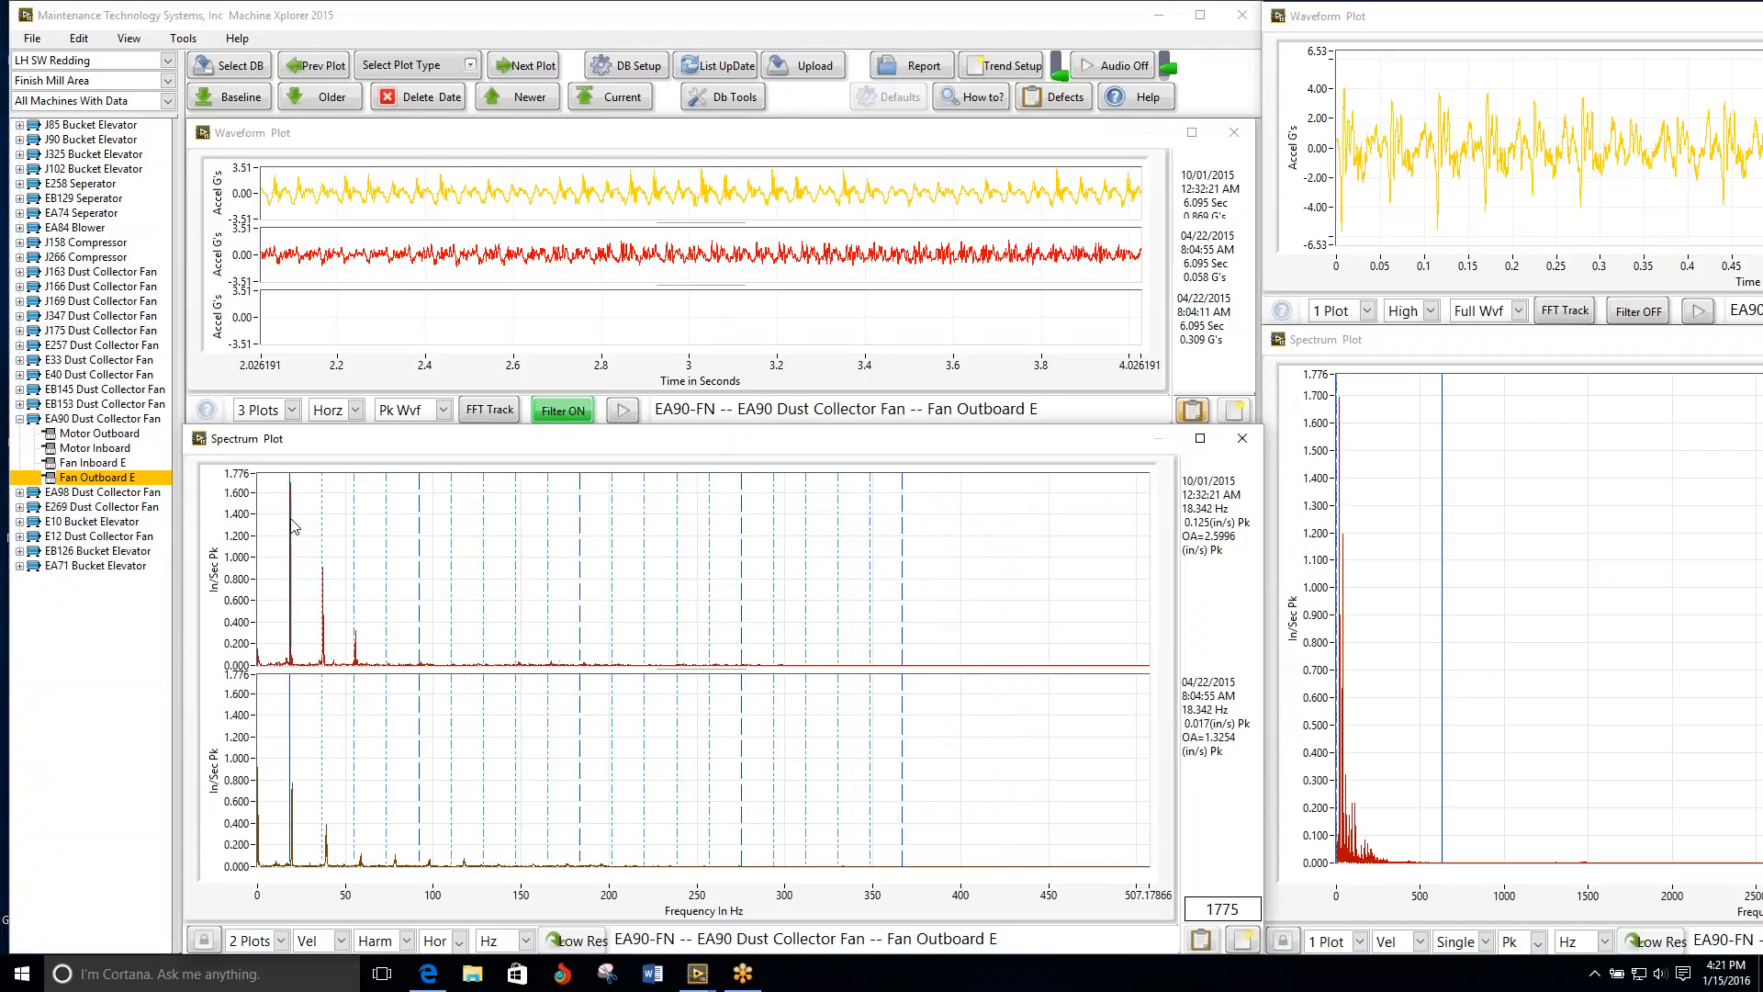
{"action": "left_click_drag", "start_coordinate": [289, 530], "coordinate": [291, 531]}
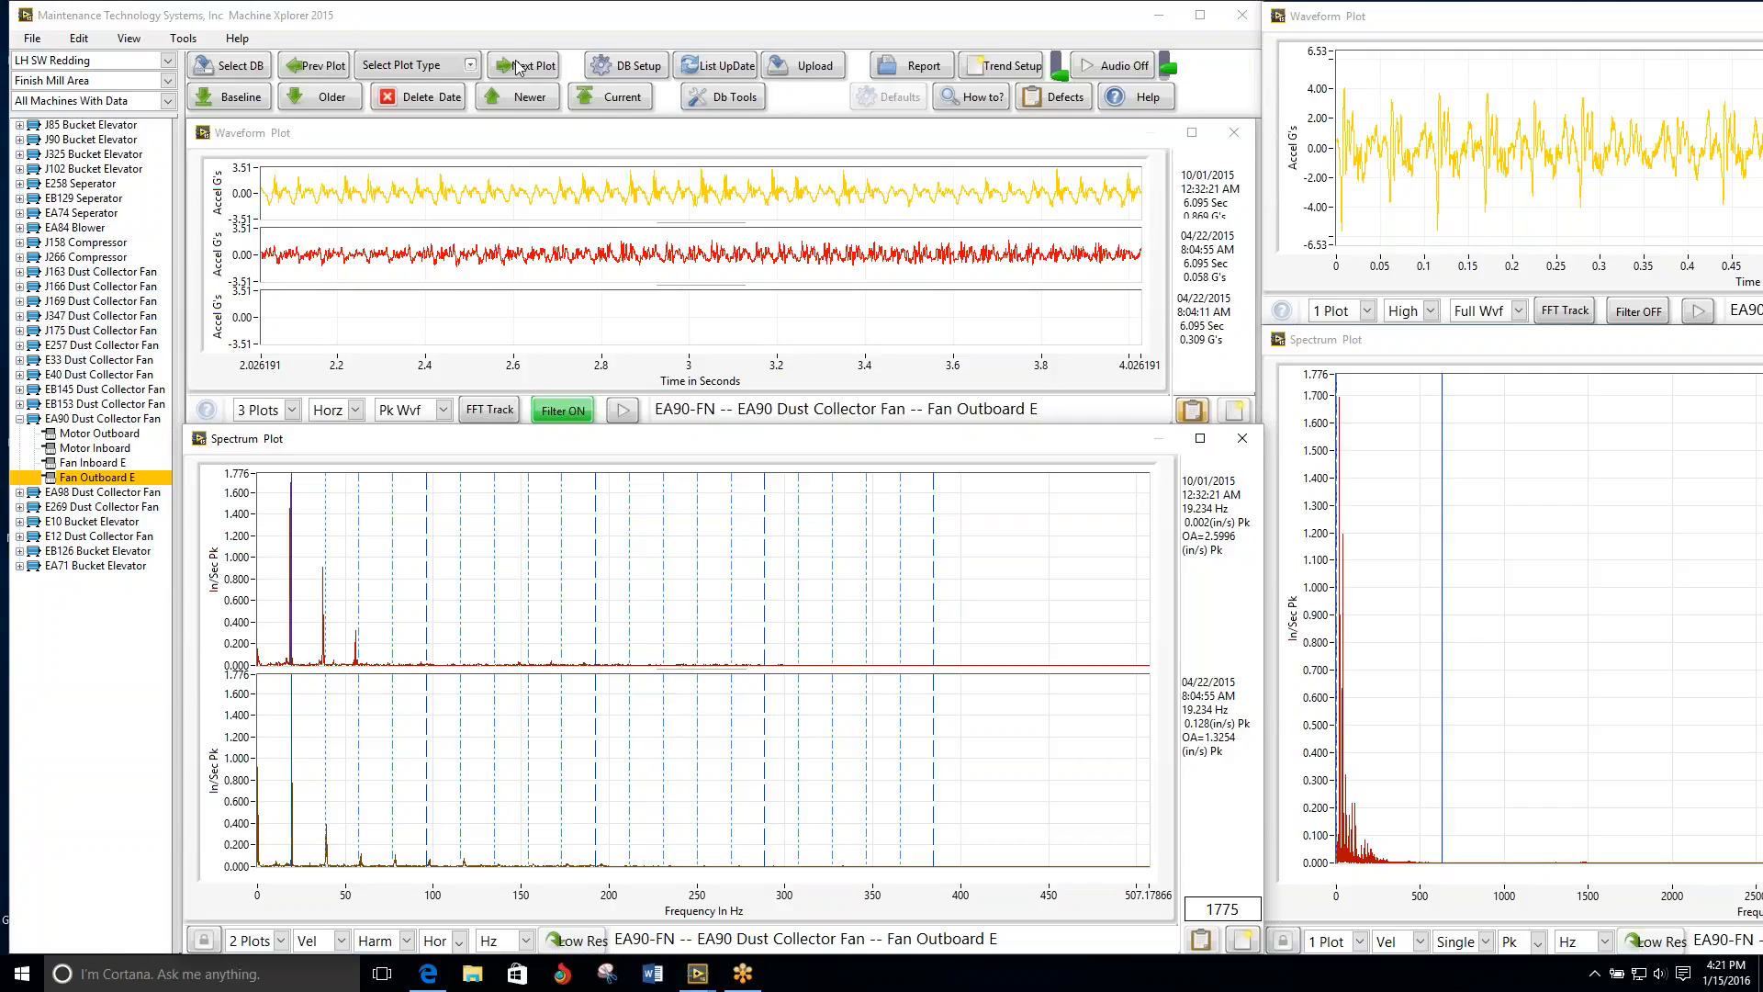
{"action": "left_click", "coordinate": [281, 940]}
{"action": "left_click", "coordinate": [262, 854]}
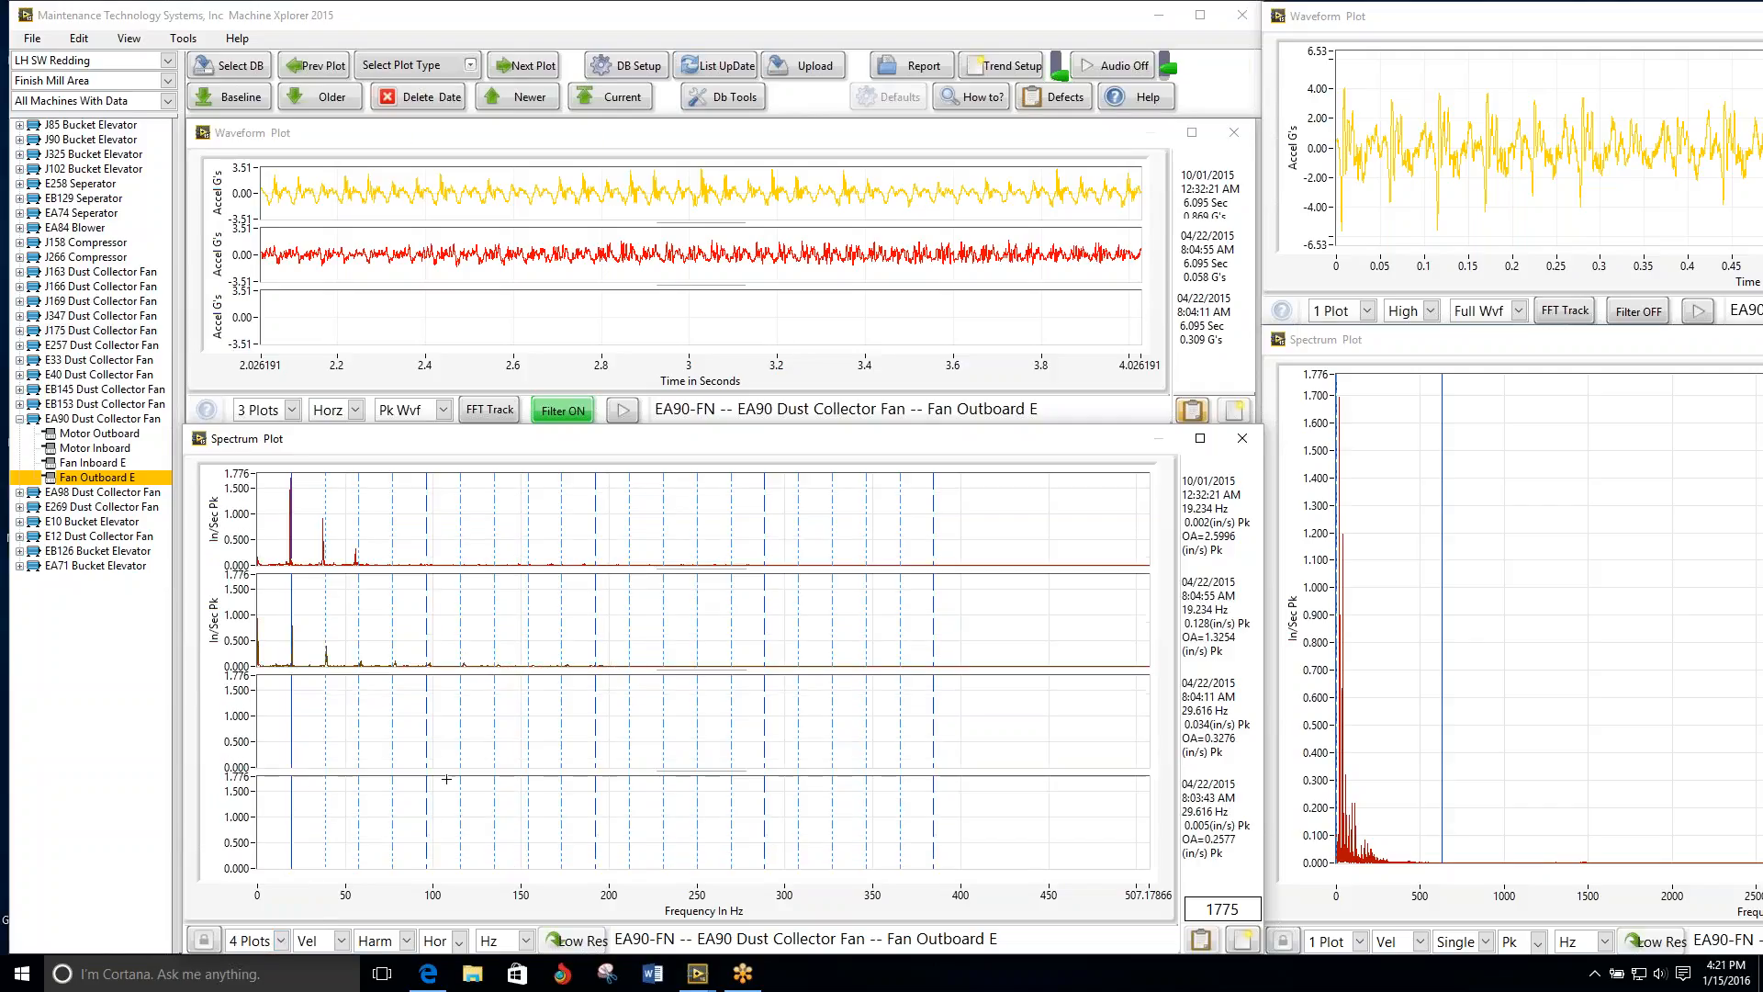
{"action": "left_click", "coordinate": [256, 945]}
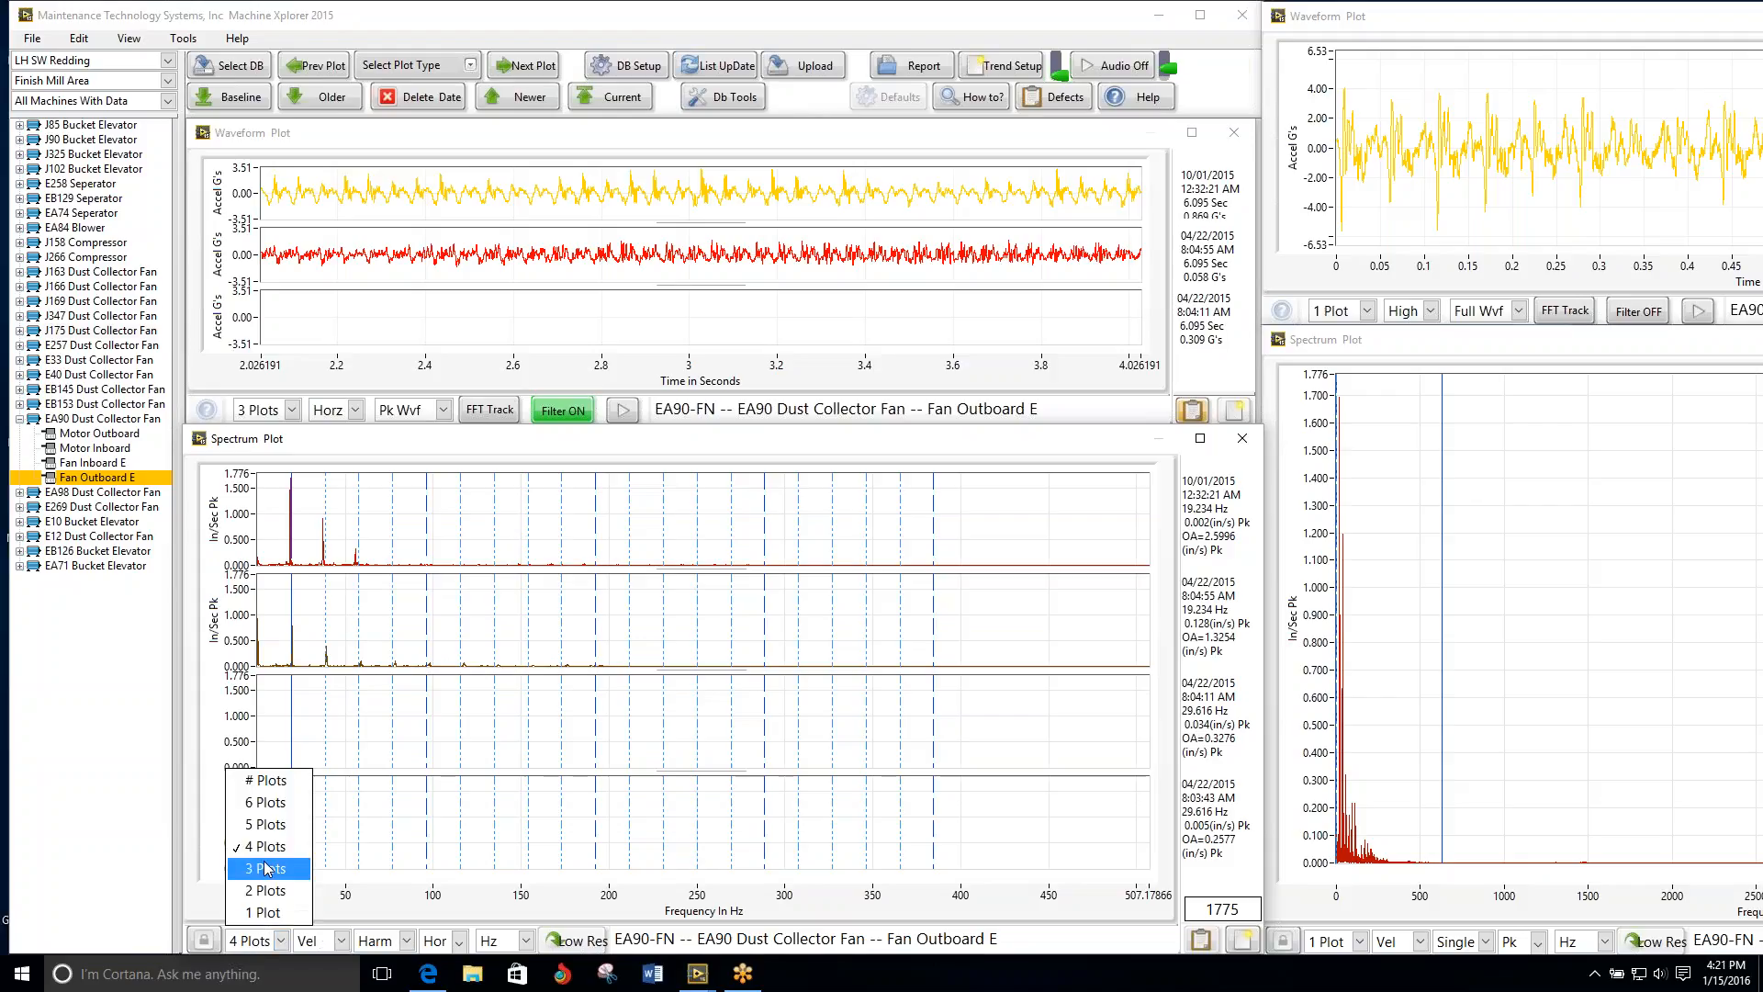
{"action": "left_click", "coordinate": [268, 890]}
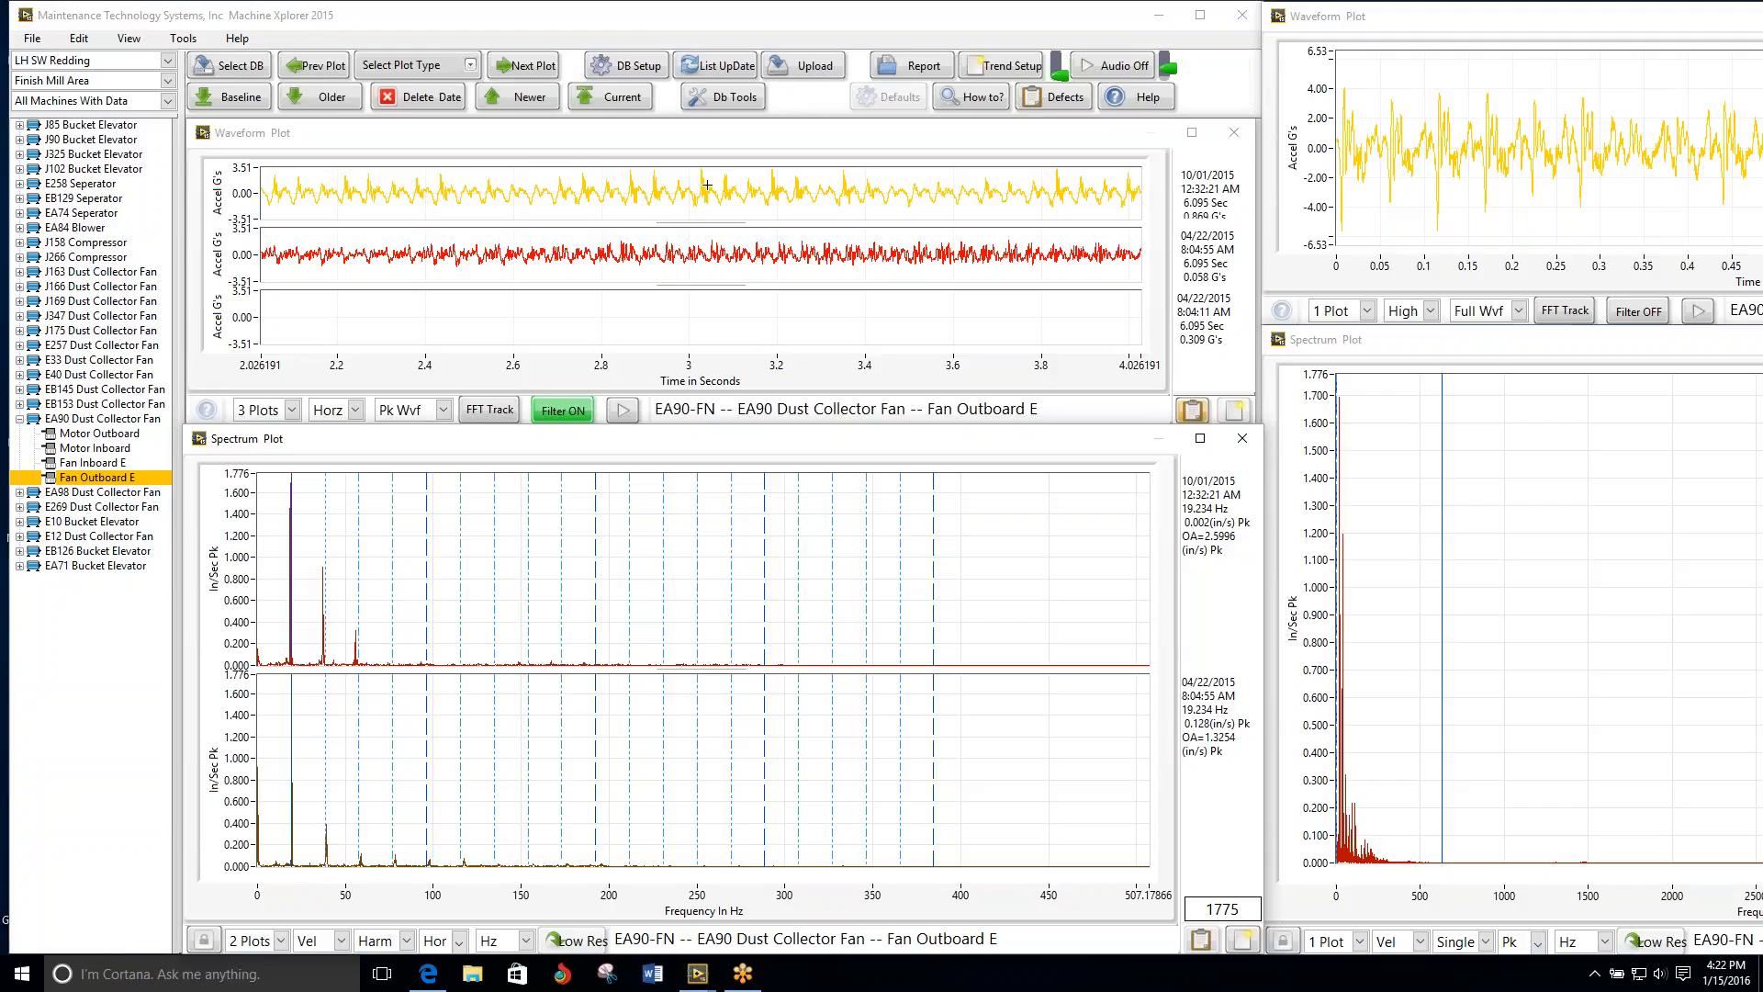
Step: Switch the EA90 Fan Outboard E waveforms to the vertical axis and play them back unfiltered, restoring the filter when done
{"action": "left_click", "coordinate": [355, 410]}
{"action": "left_click", "coordinate": [356, 462]}
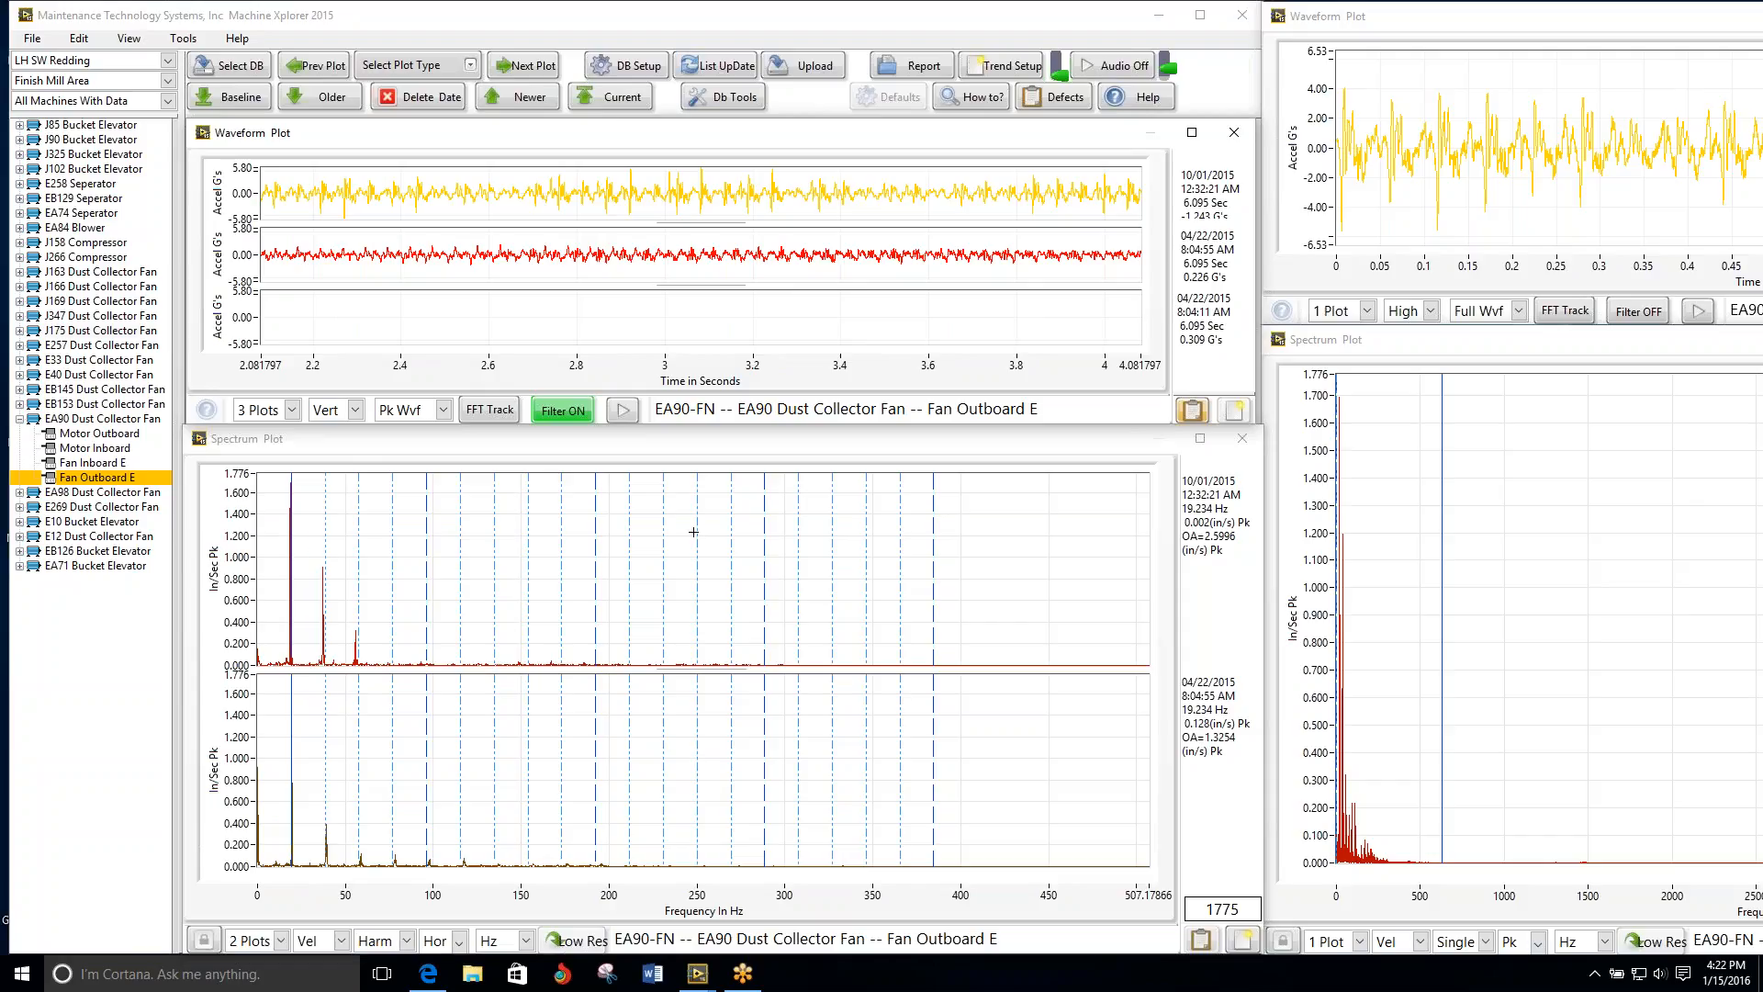
{"action": "left_click", "coordinate": [569, 413]}
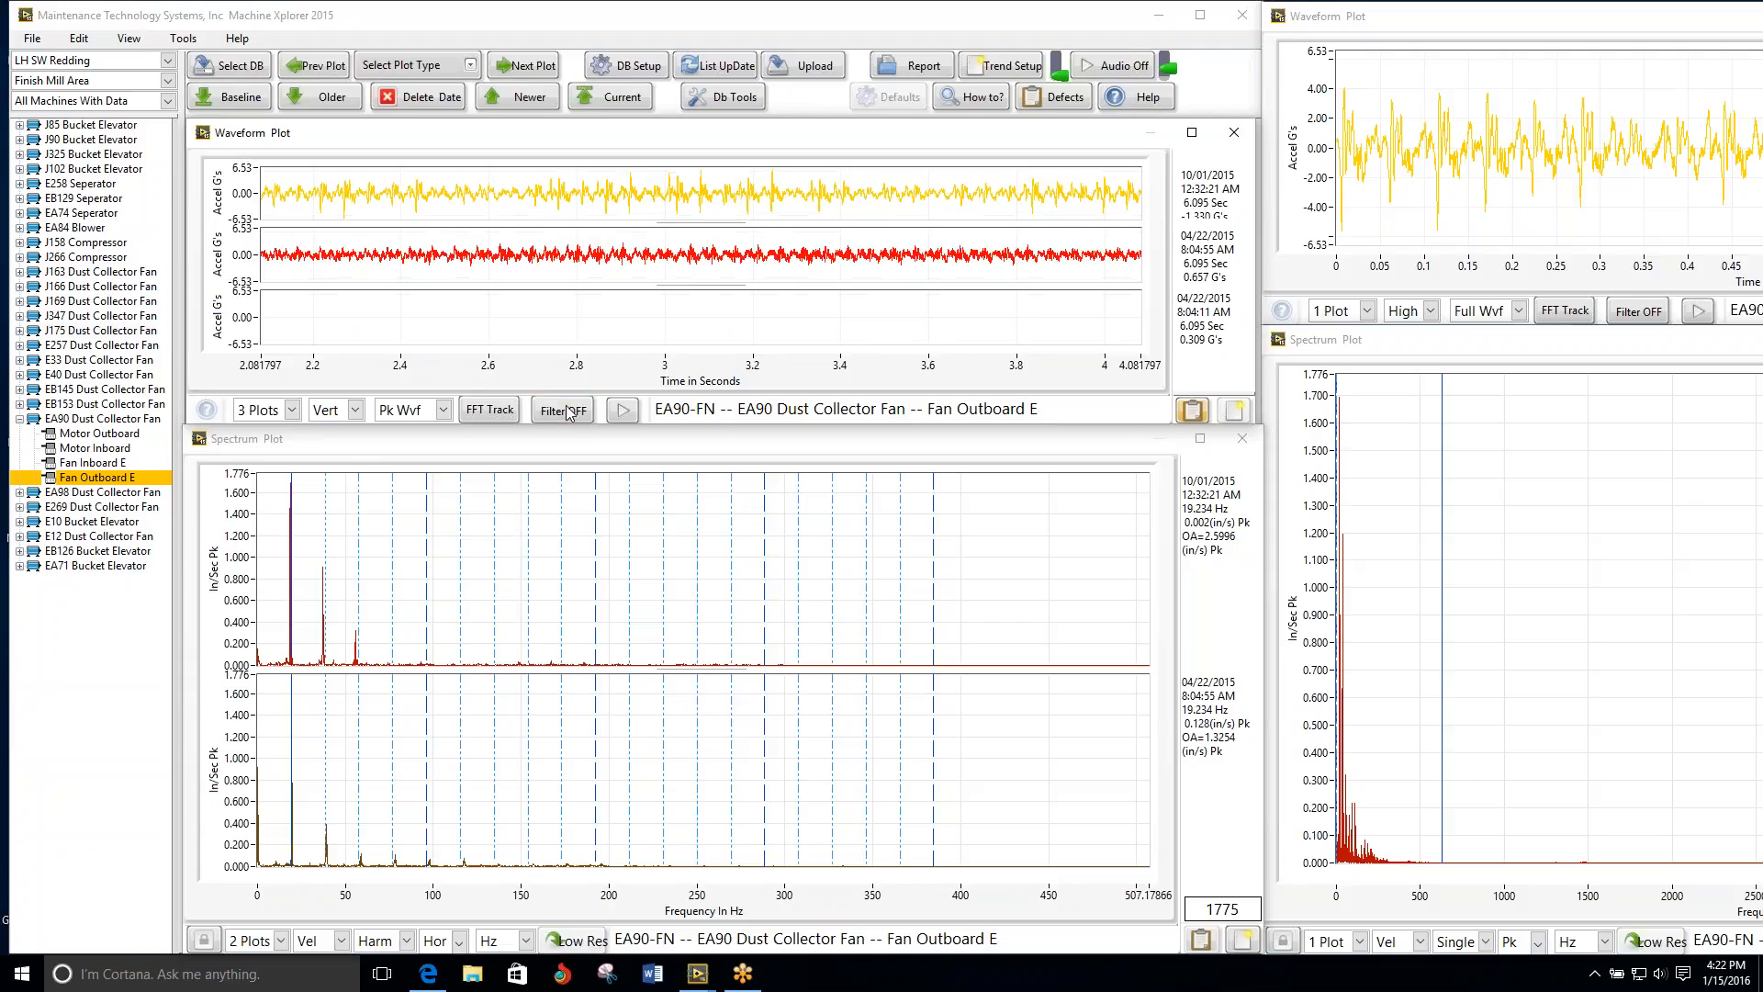
{"action": "left_click", "coordinate": [620, 415]}
{"action": "left_click", "coordinate": [571, 413]}
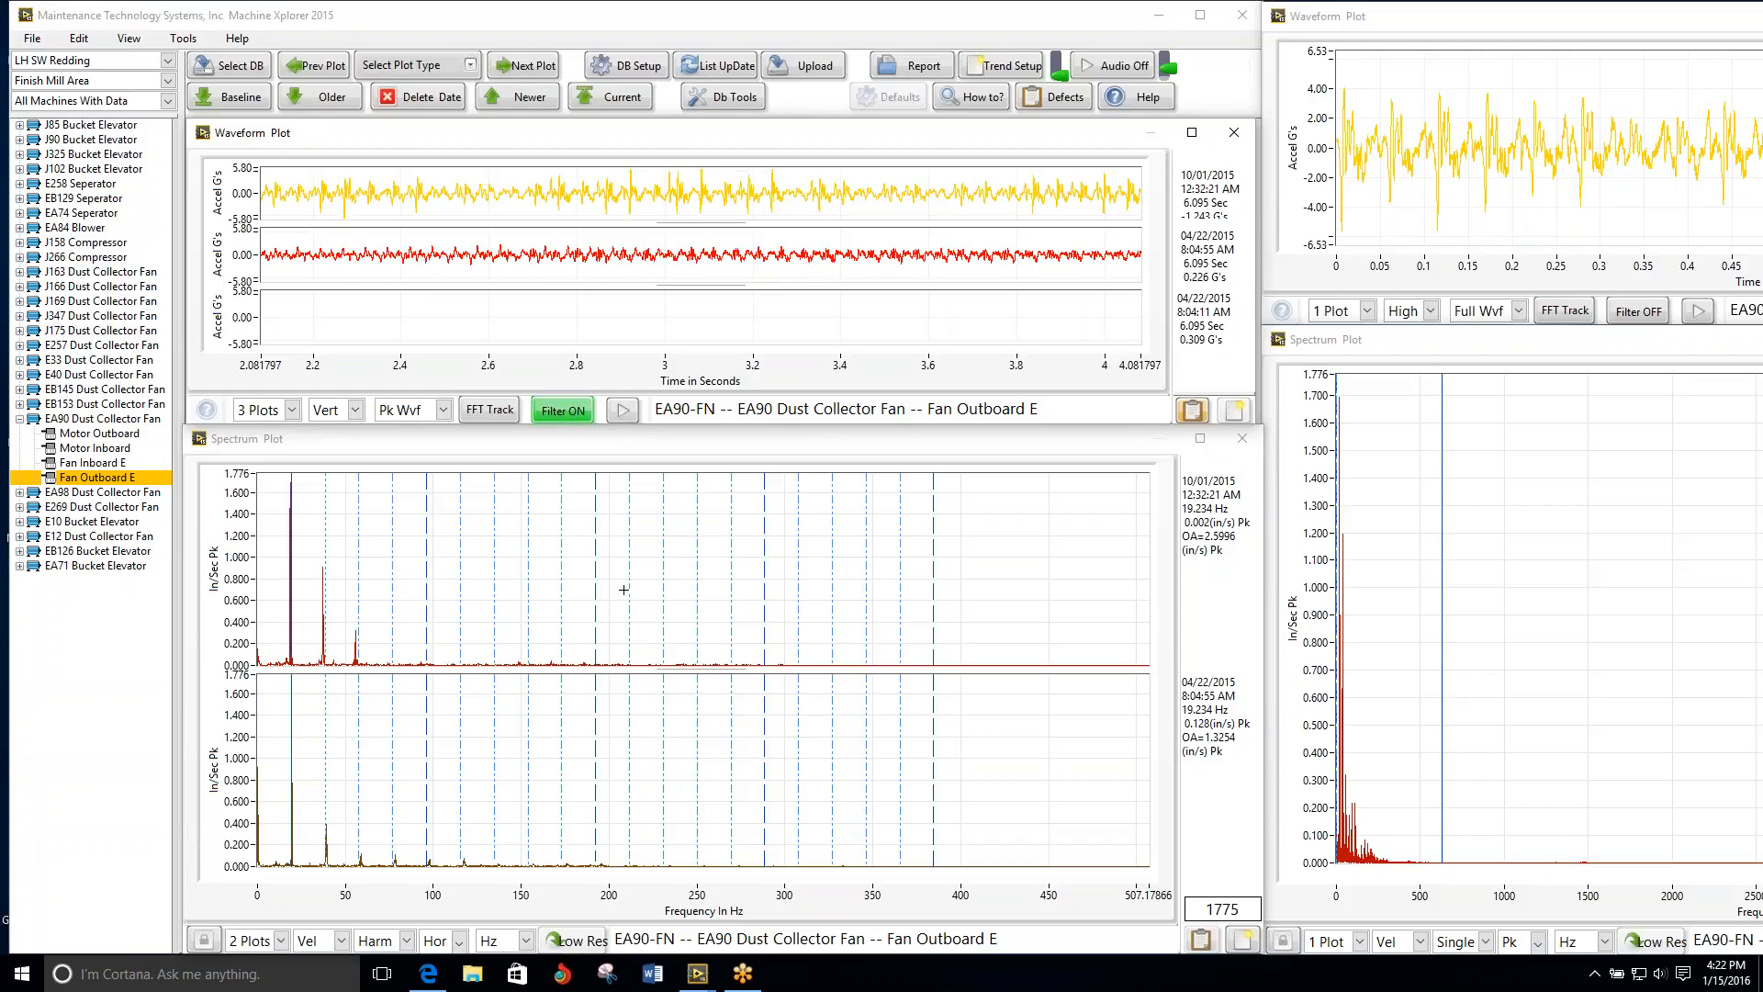
Step: Review the EA98 Motor Outboard plots and move on through E269 Motor Outboard to Motor Inboard
{"action": "left_click", "coordinate": [530, 69]}
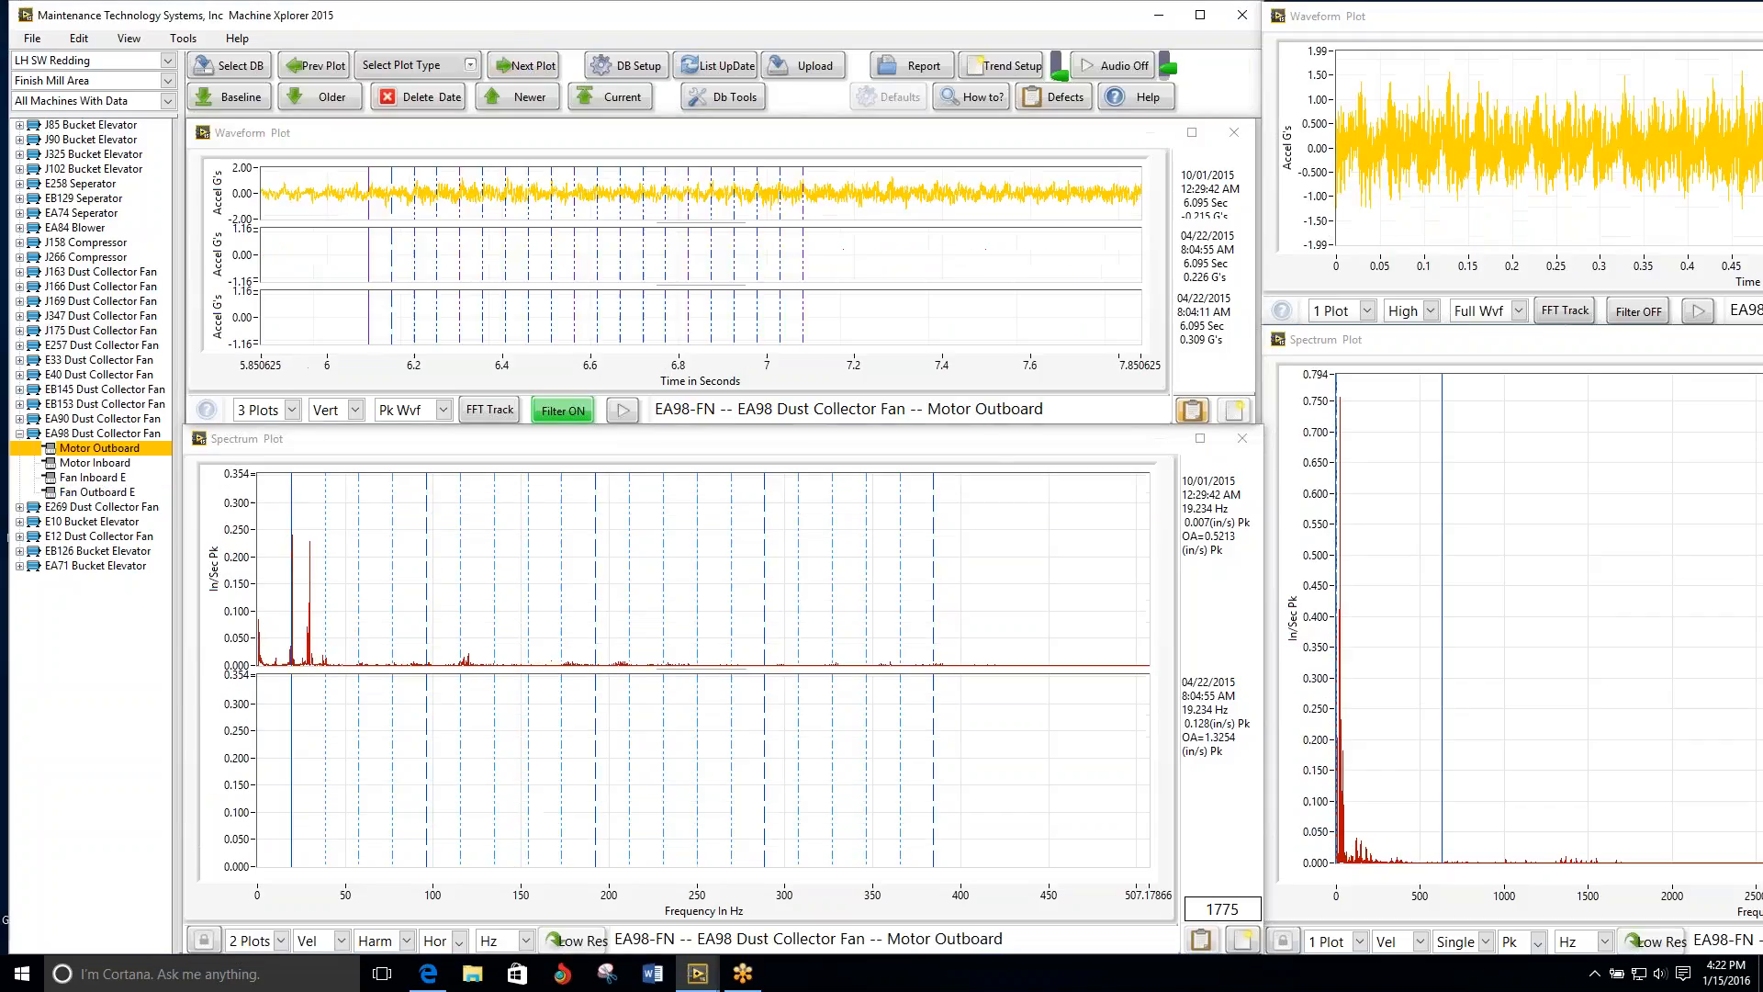
{"action": "left_click", "coordinate": [529, 69]}
{"action": "left_click", "coordinate": [127, 509]}
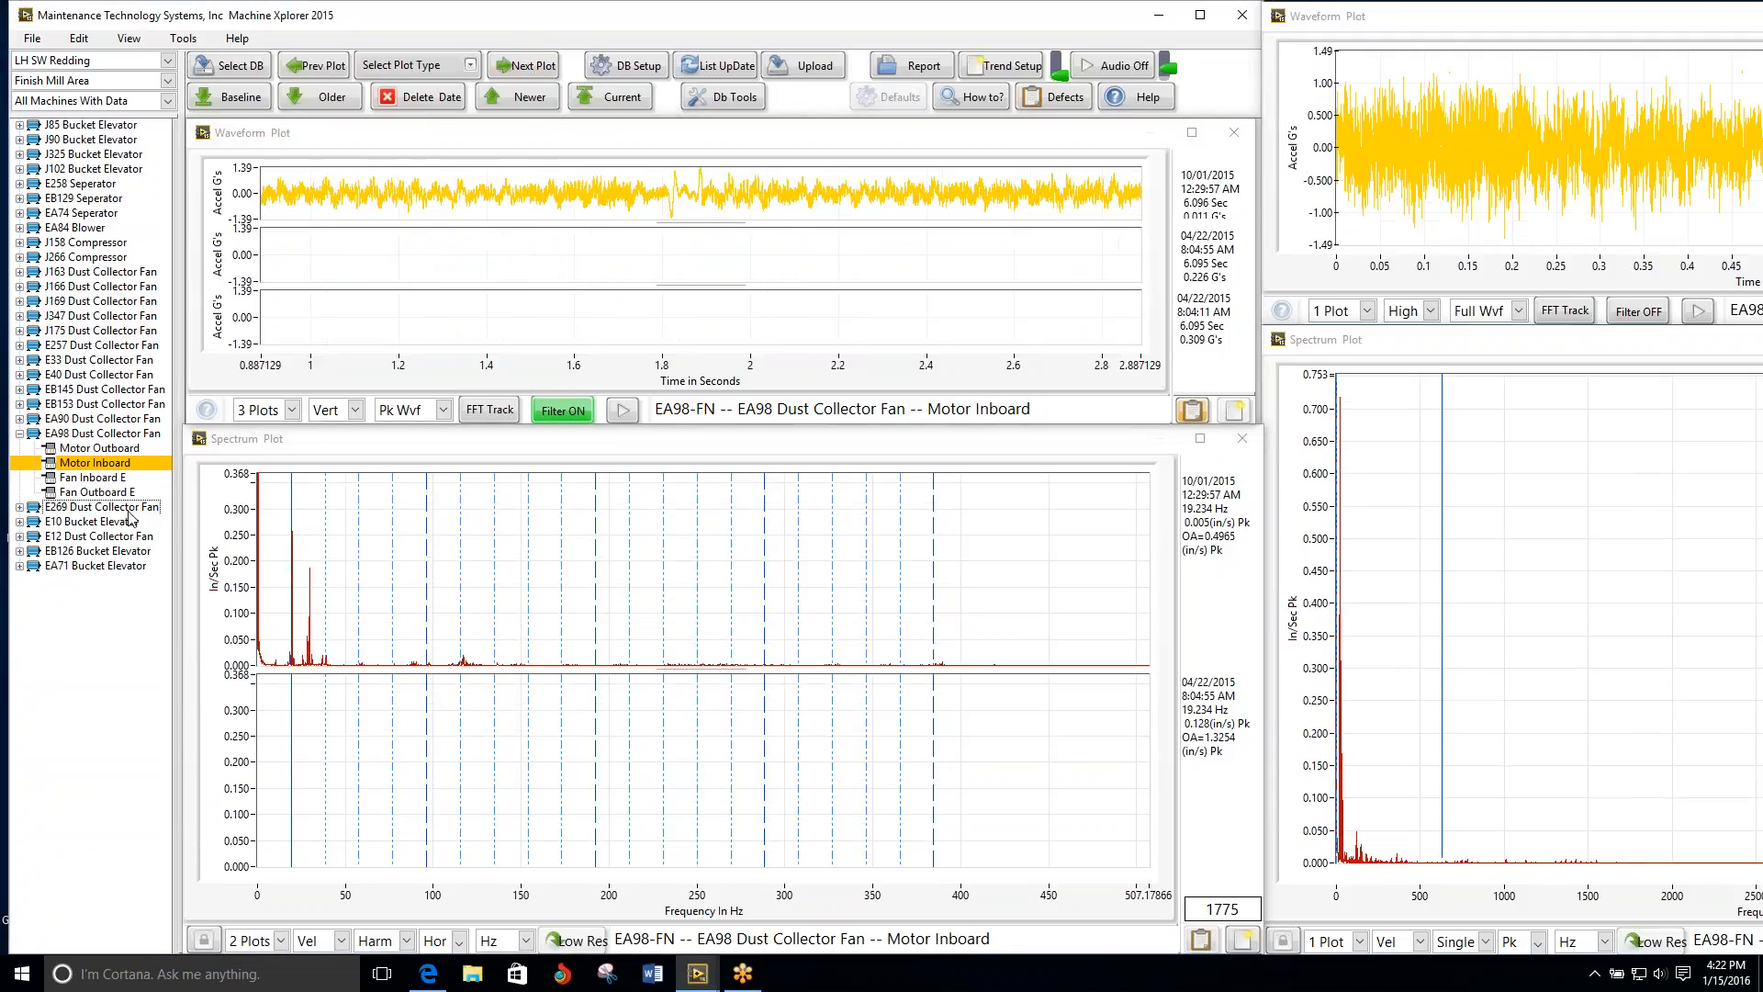
{"action": "left_click", "coordinate": [542, 73]}
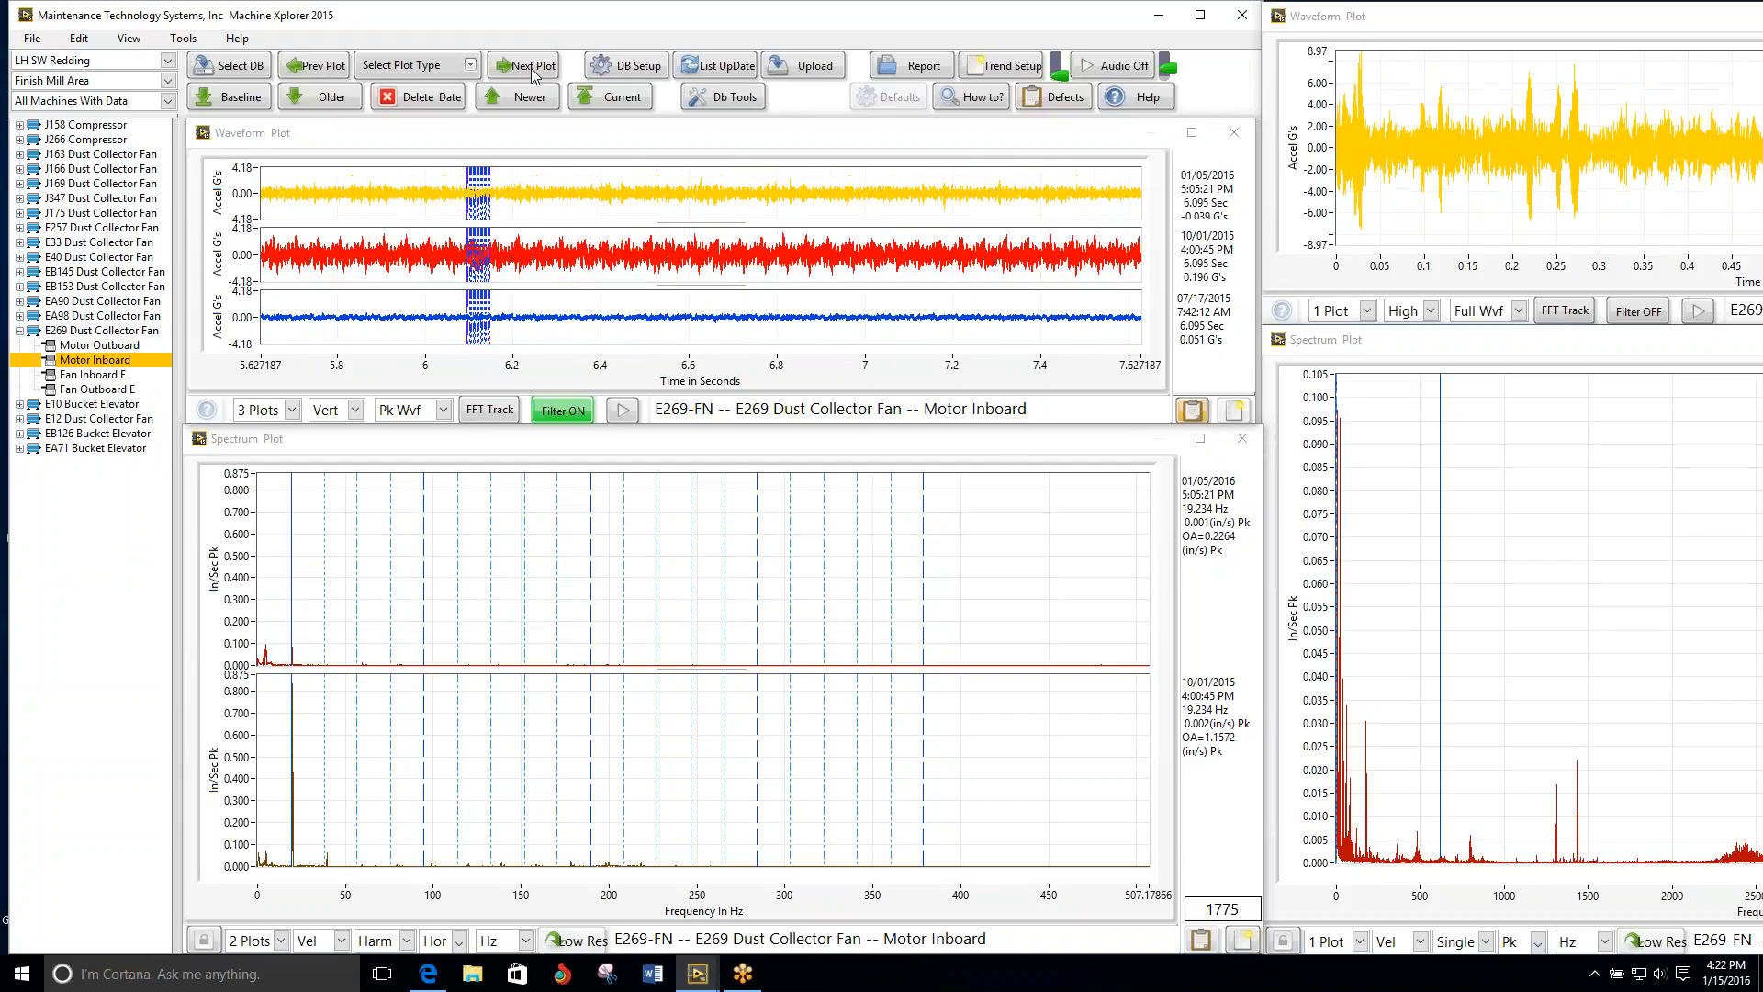
Step: Display the E269 Motor Inboard waveforms on the horizontal axis for four dates
{"action": "left_click", "coordinate": [354, 409]}
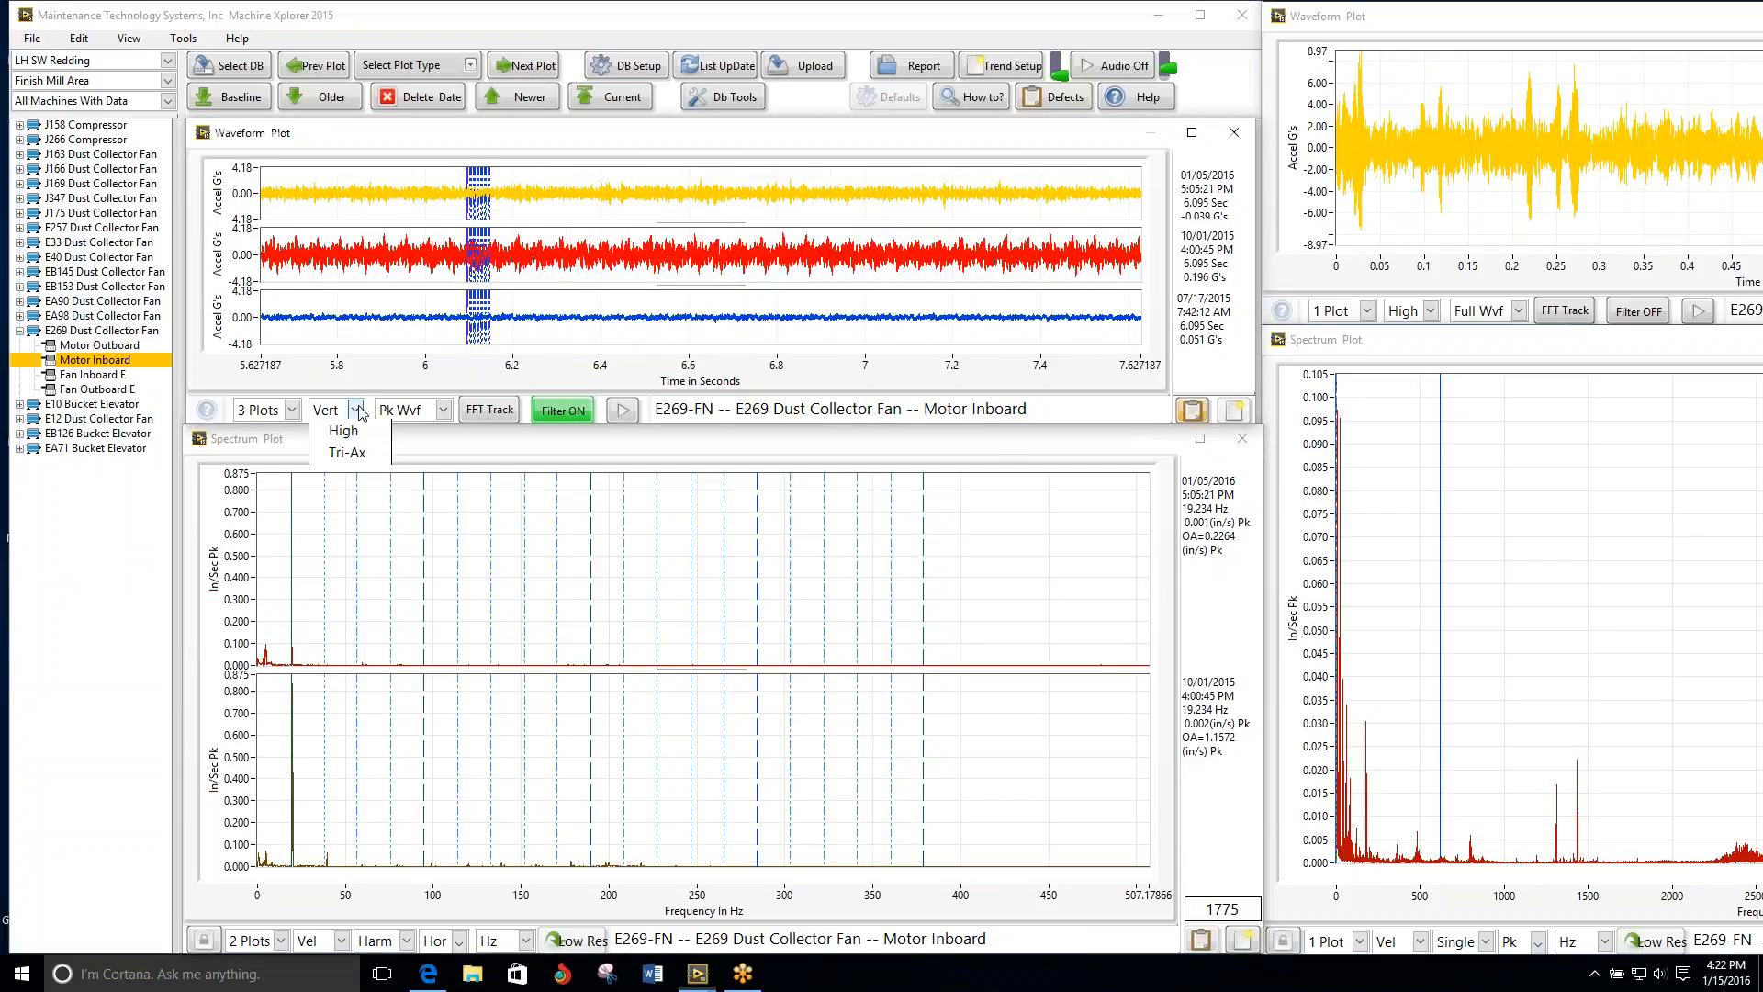
{"action": "left_click", "coordinate": [359, 433]}
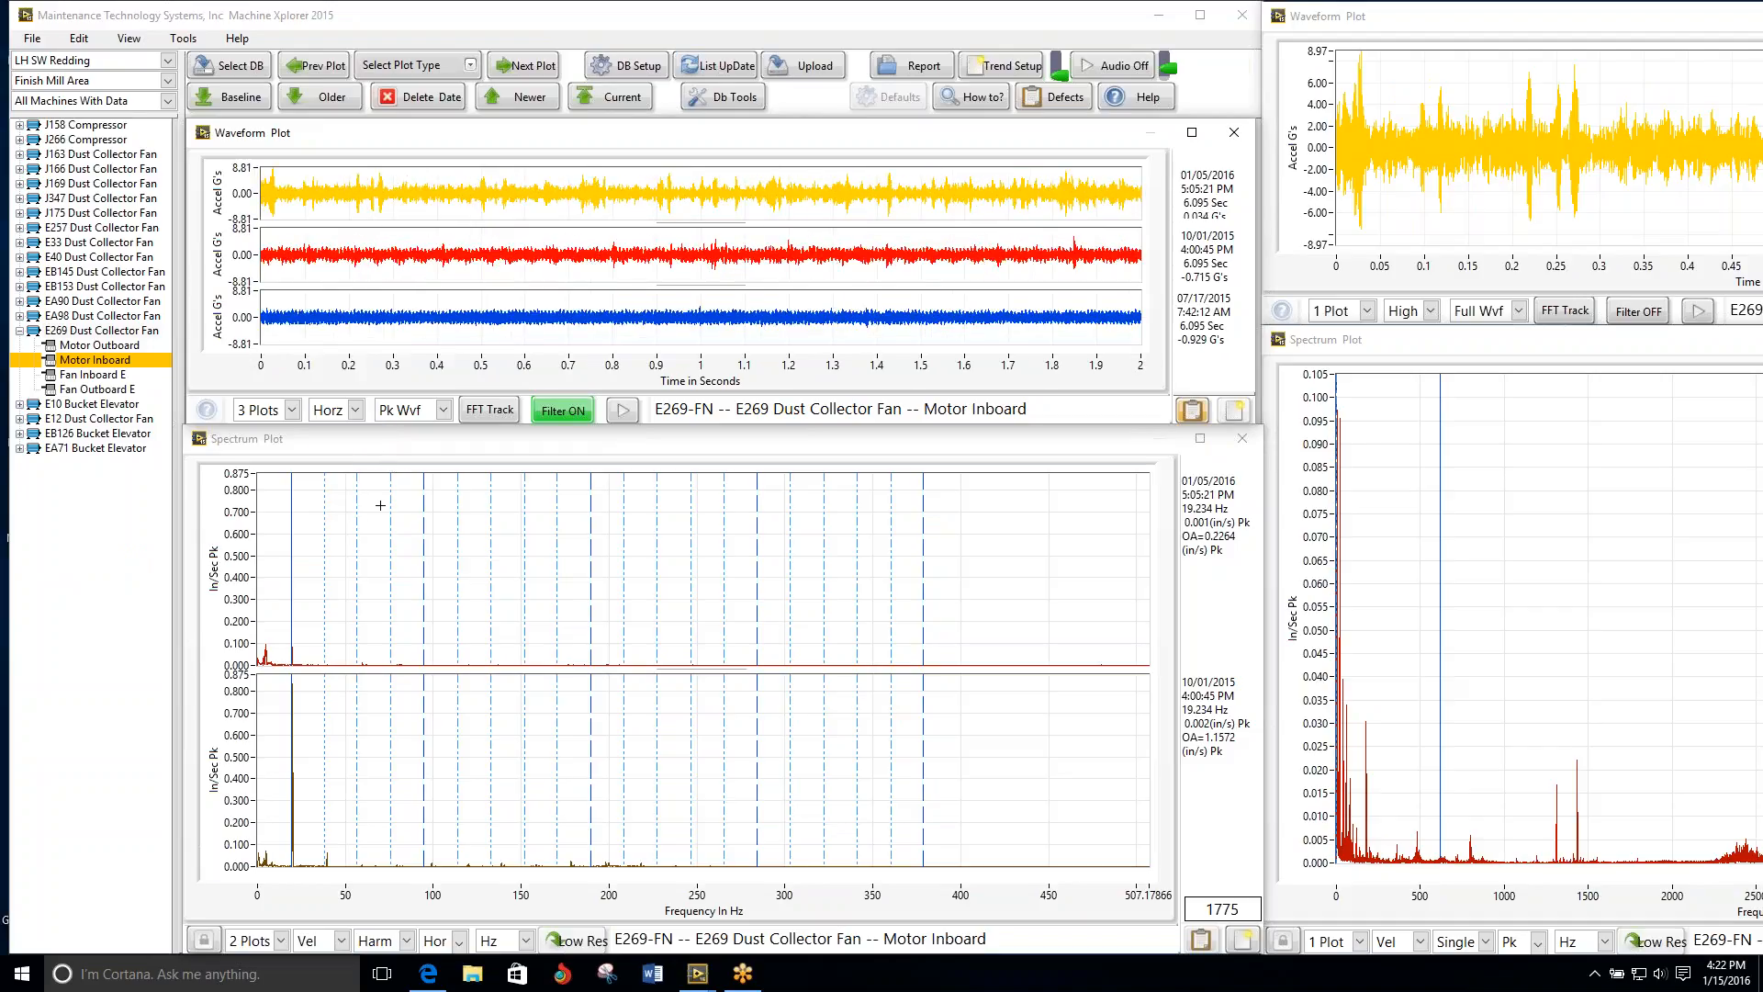
{"action": "left_click", "coordinate": [266, 411]}
{"action": "left_click", "coordinate": [273, 498]}
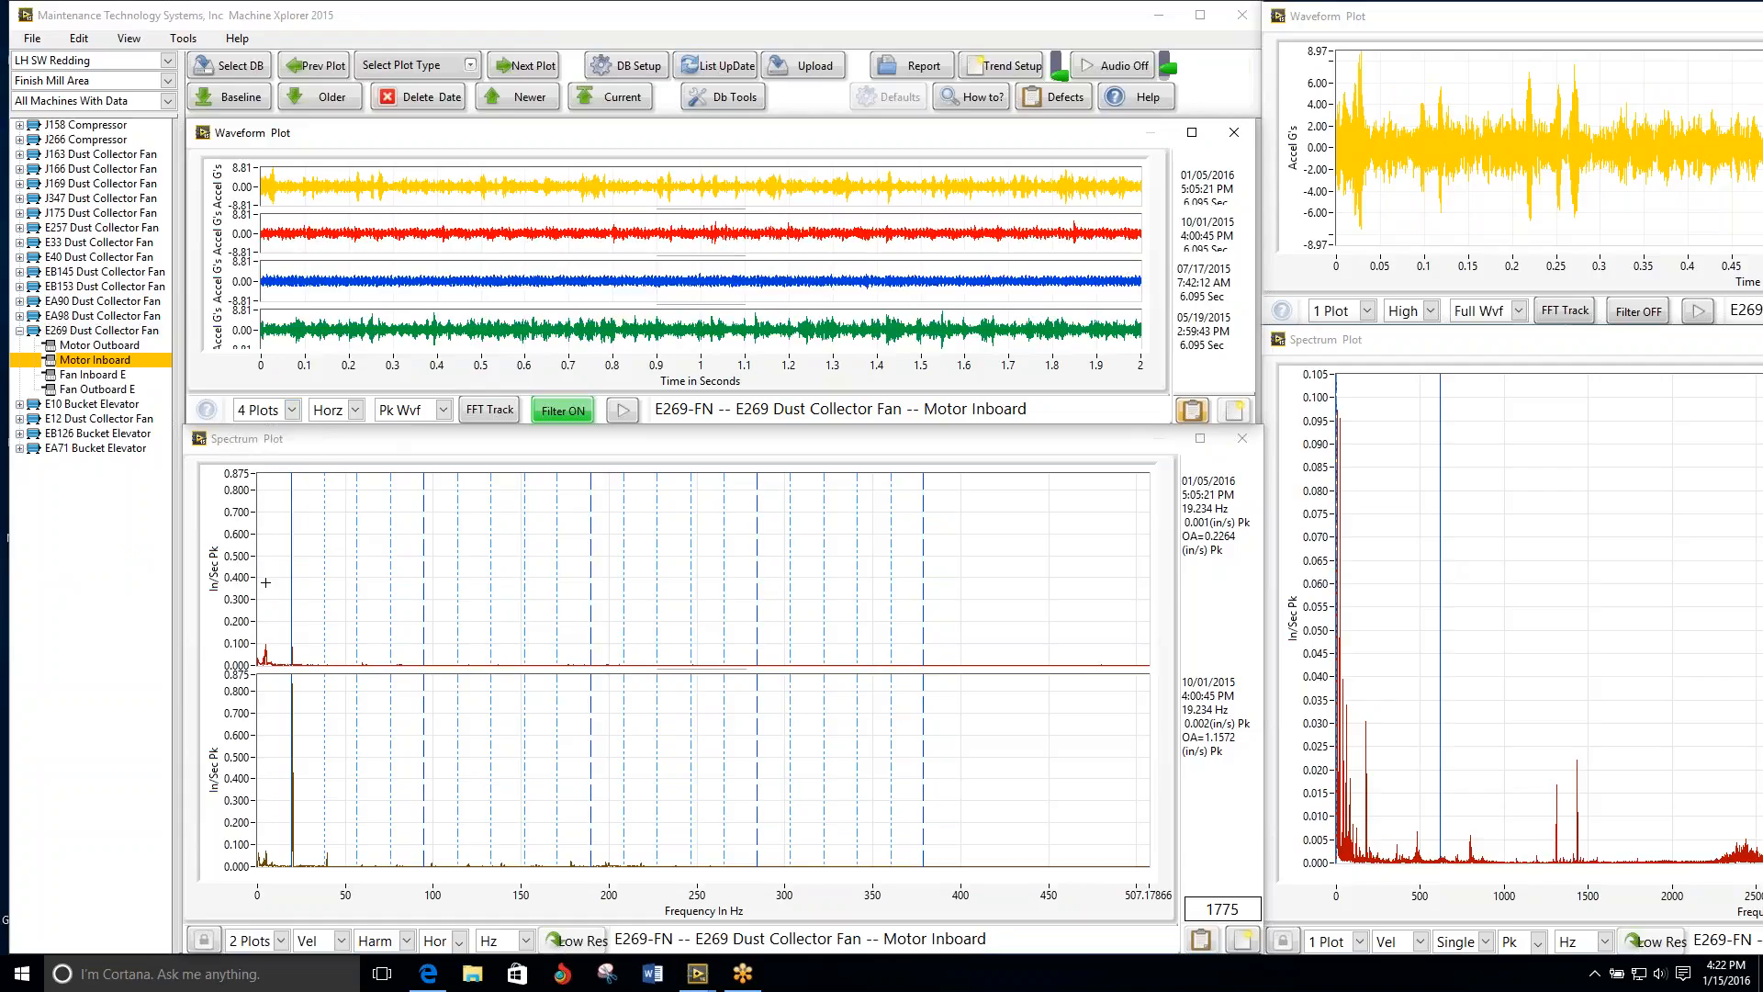
Step: Show four dates of E269 Motor Inboard spectra and set their frequency axis to run up to about 3000 Hz
{"action": "left_click", "coordinate": [252, 941]}
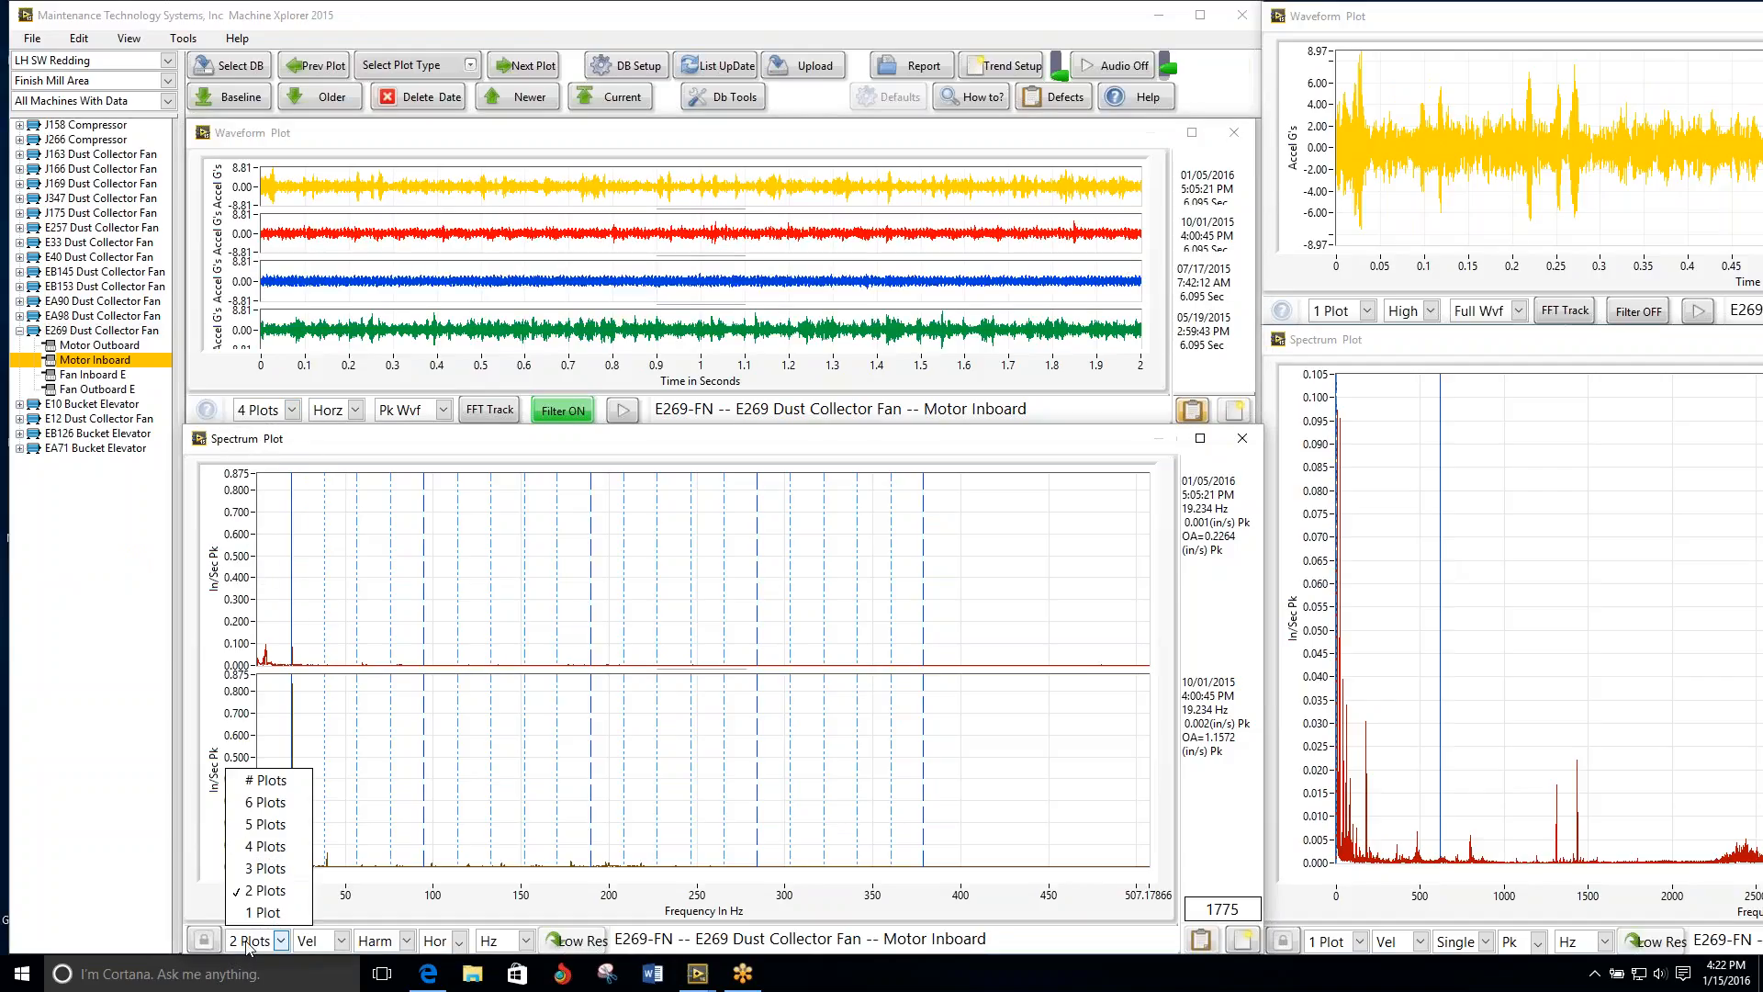
{"action": "left_click", "coordinate": [260, 852]}
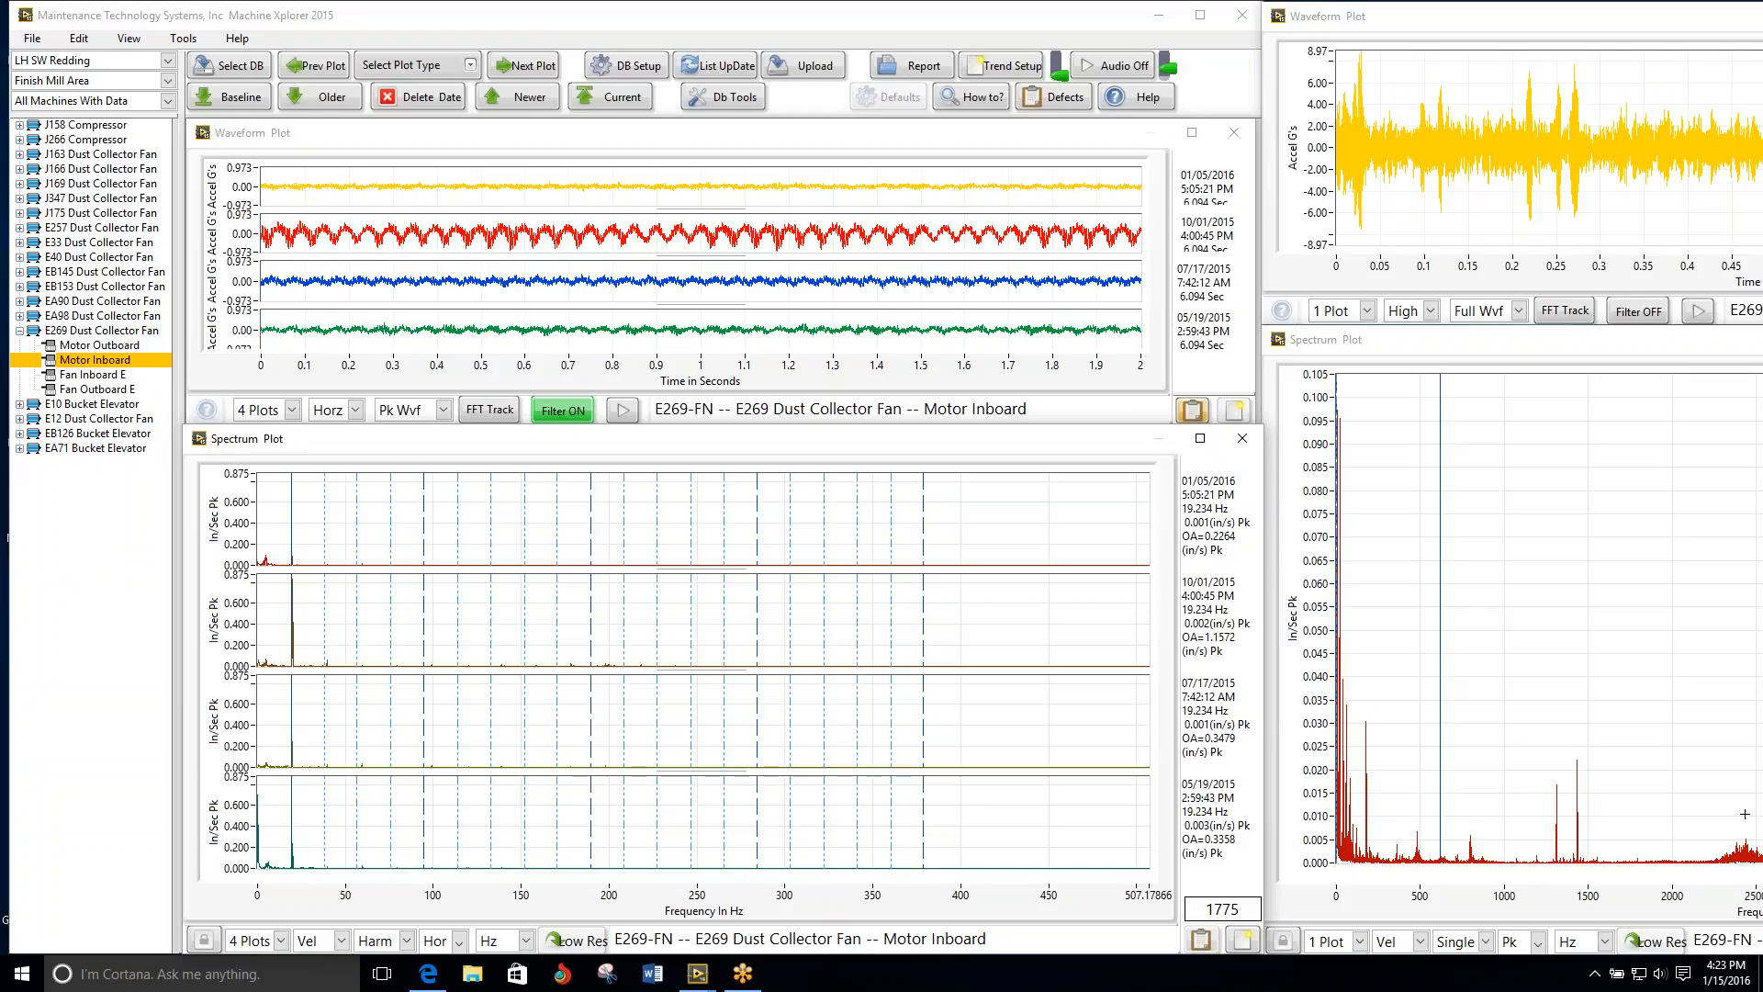
{"action": "key", "text": "Right"}
{"action": "double_click", "coordinate": [1027, 865]}
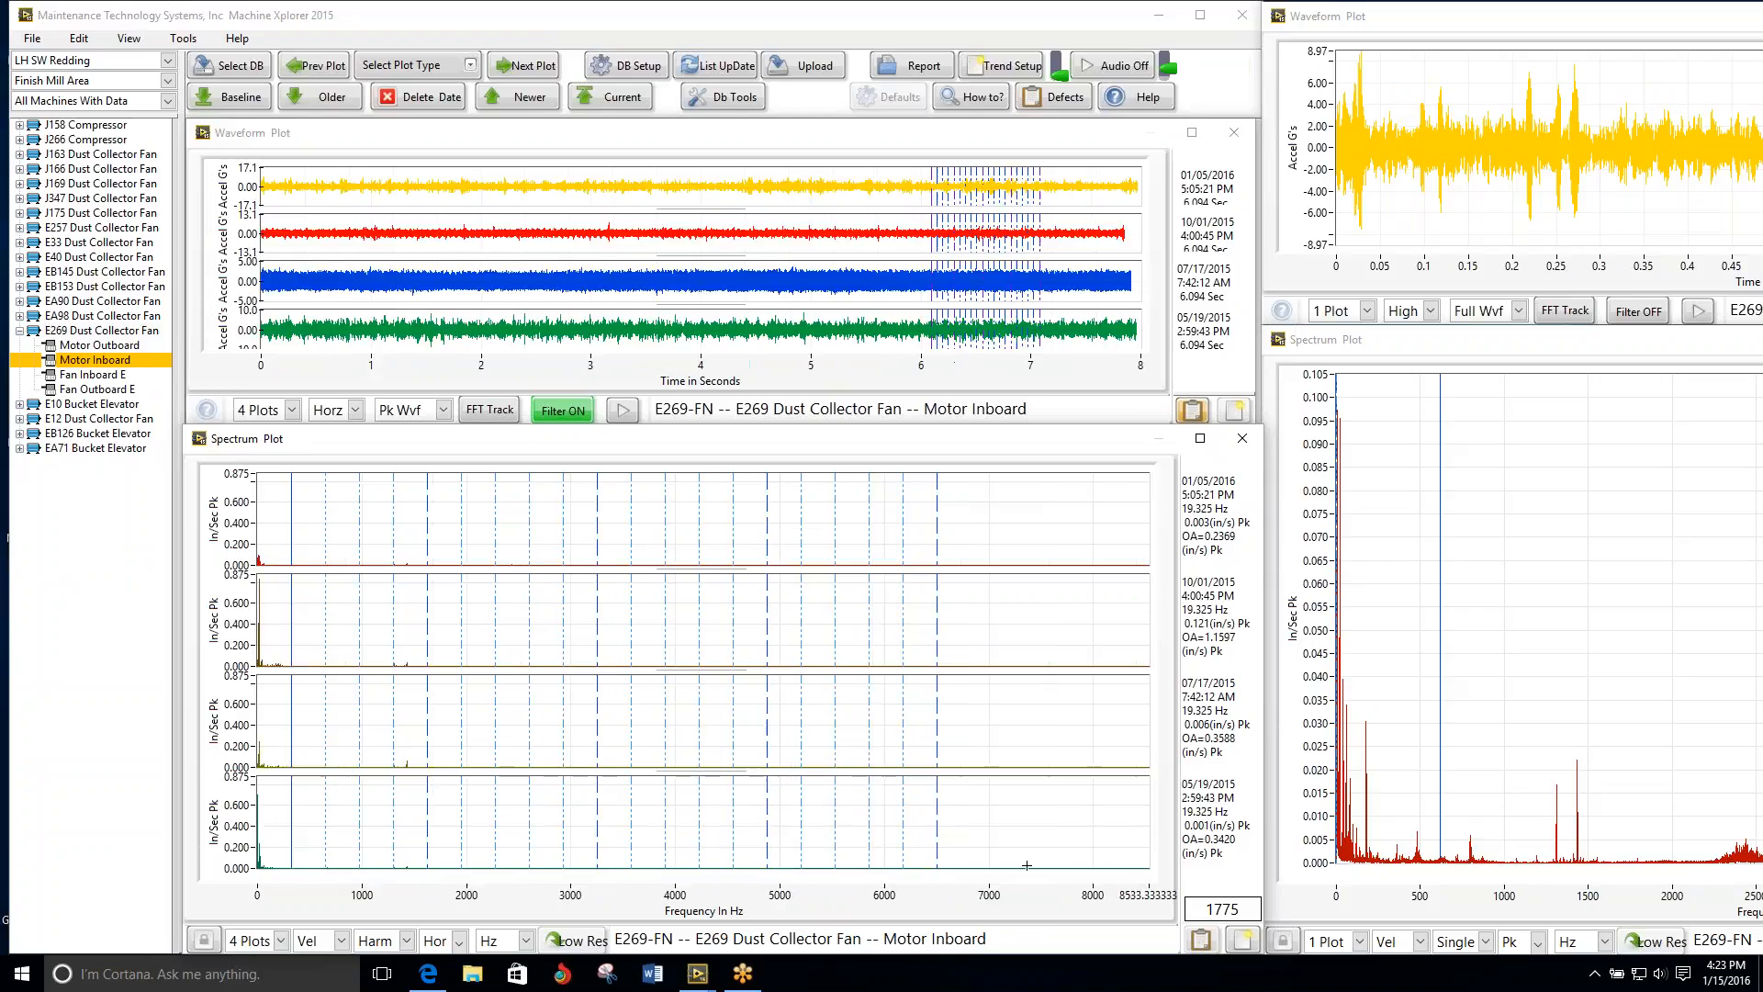
{"action": "left_click", "coordinate": [565, 895]}
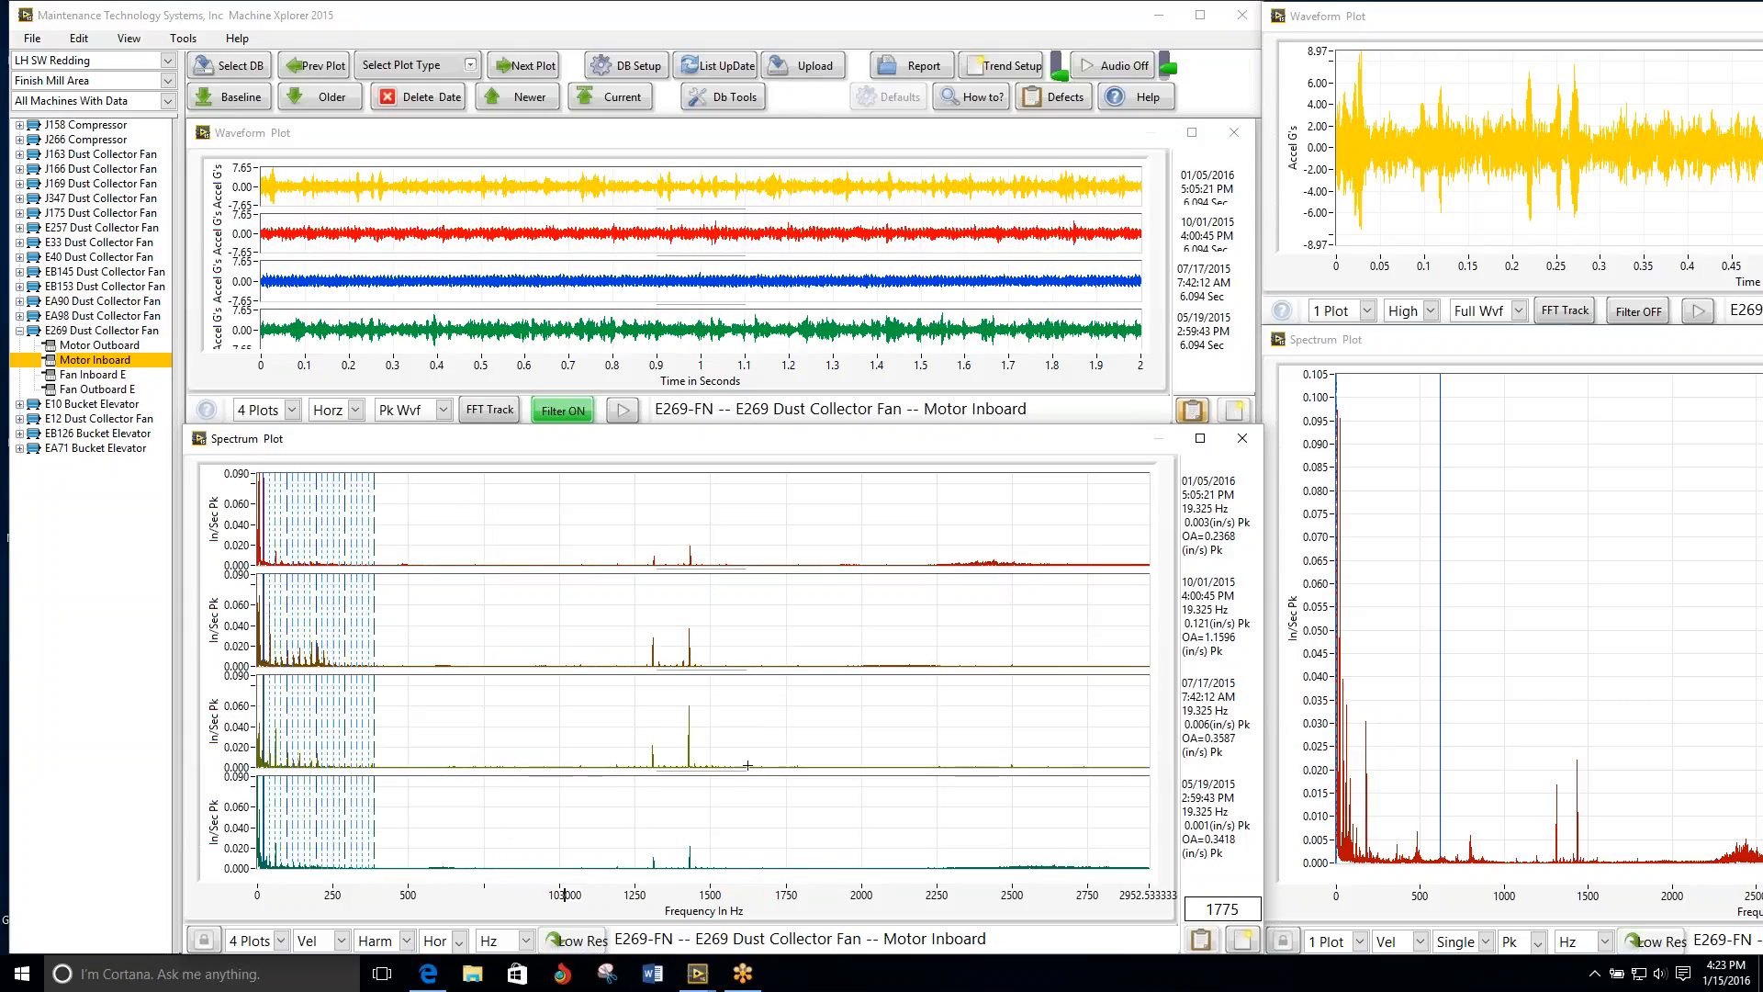
{"action": "left_click", "coordinate": [762, 634]}
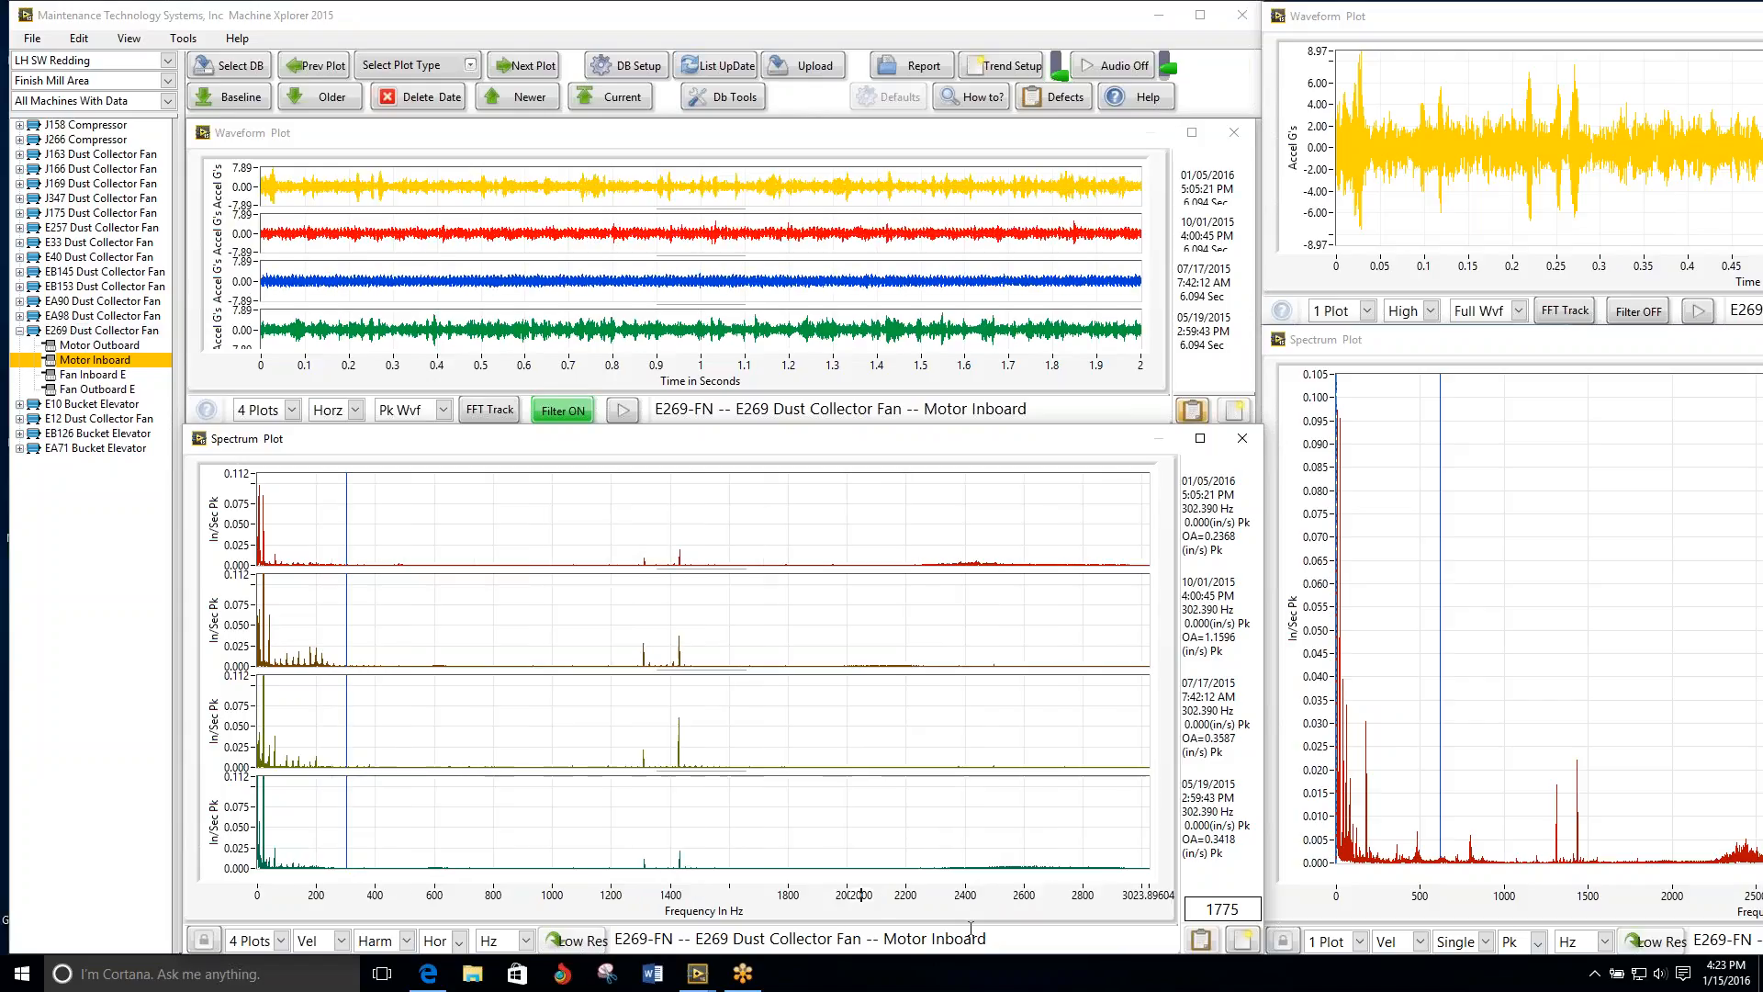
Step: Play back the E269 Motor Inboard waveforms and show only three dates in a taller waveform plot
{"action": "left_click", "coordinate": [623, 407]}
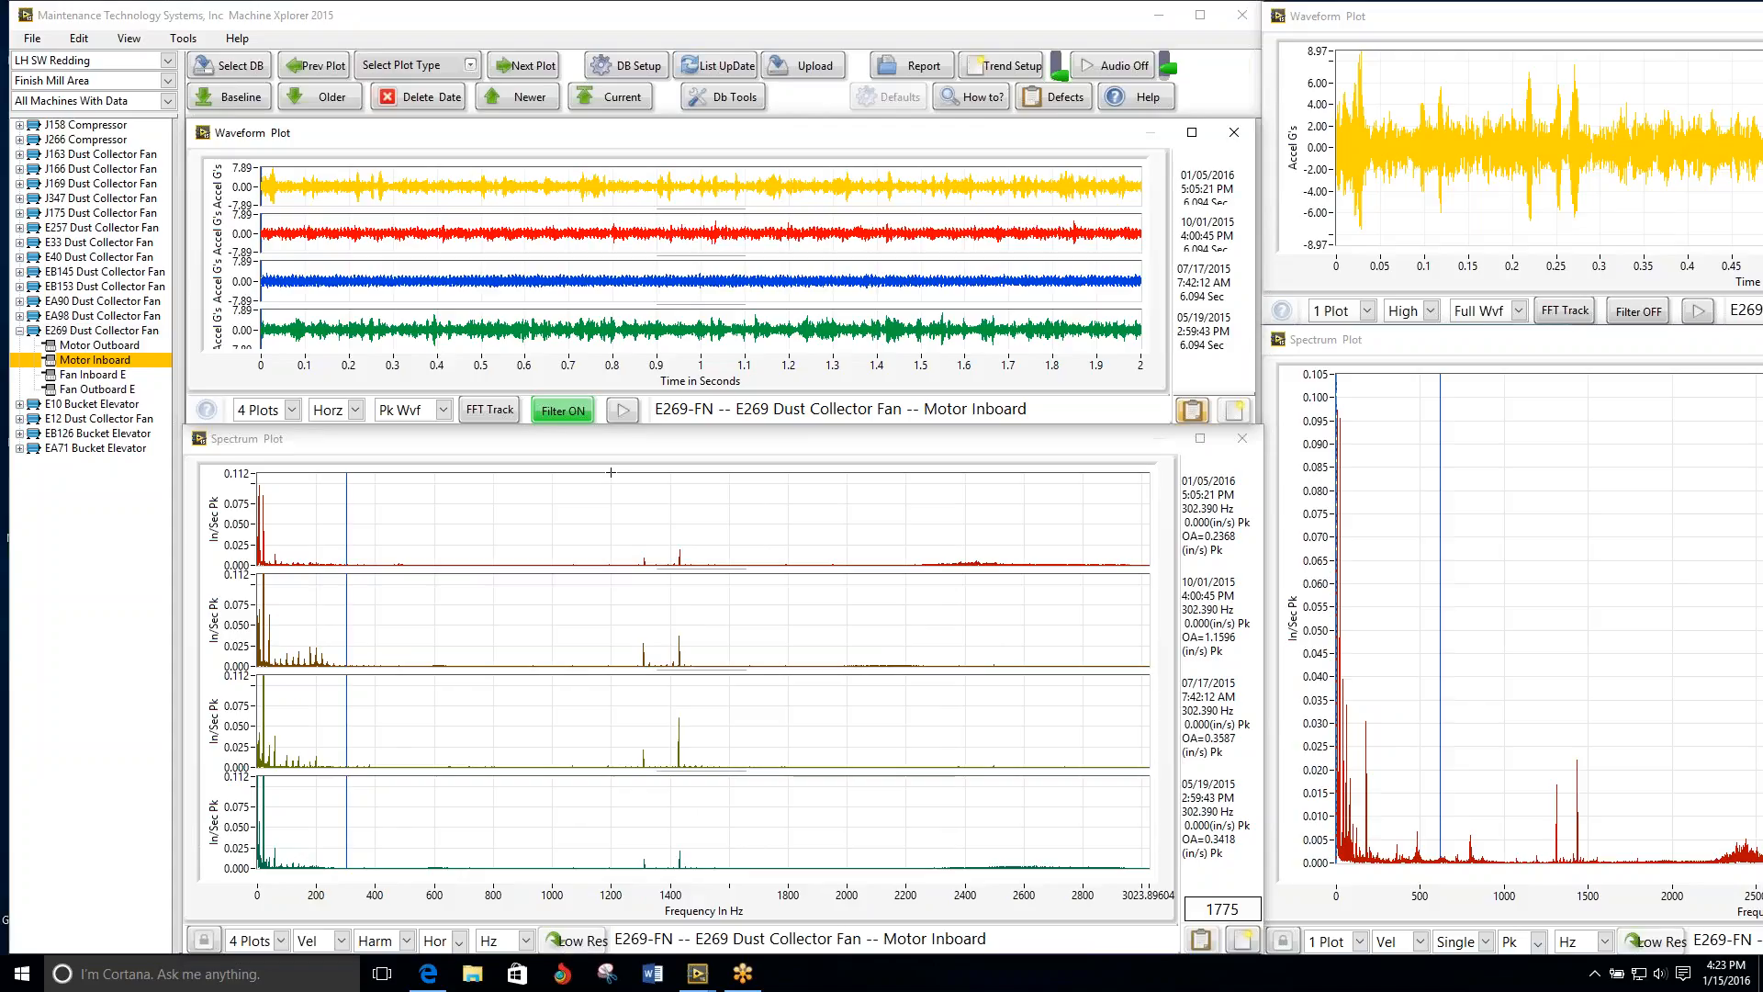
{"action": "left_click", "coordinate": [266, 410]}
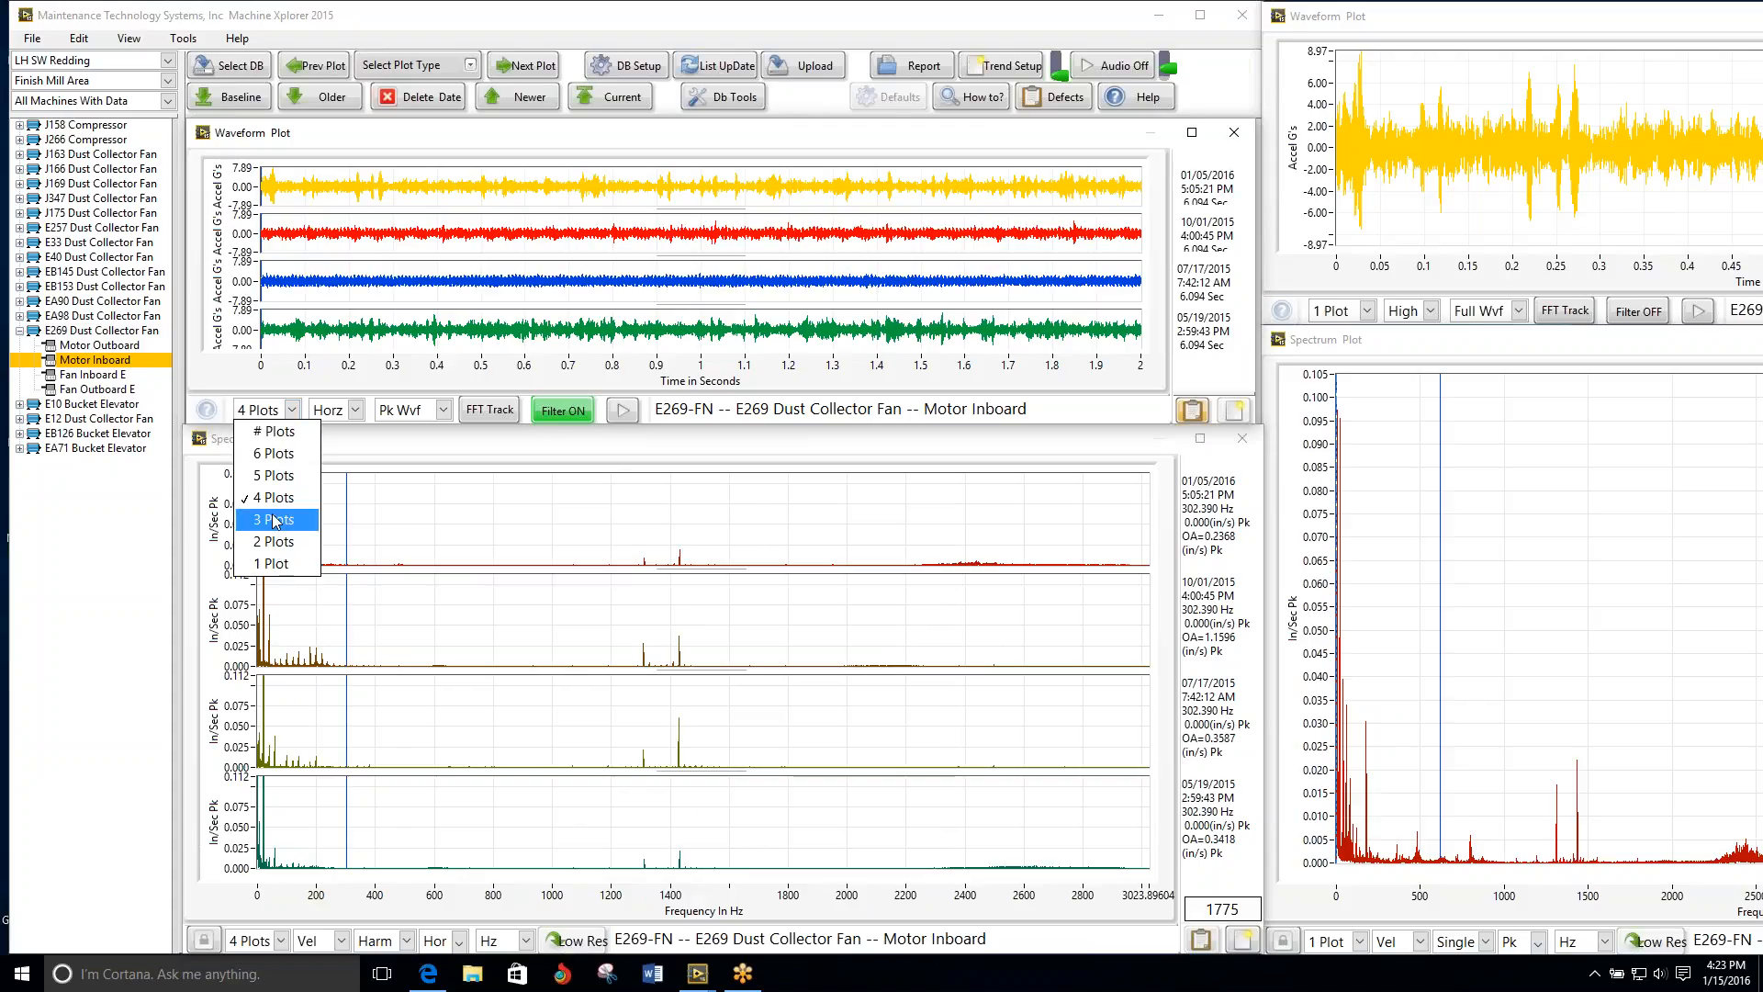
{"action": "left_click", "coordinate": [274, 519]}
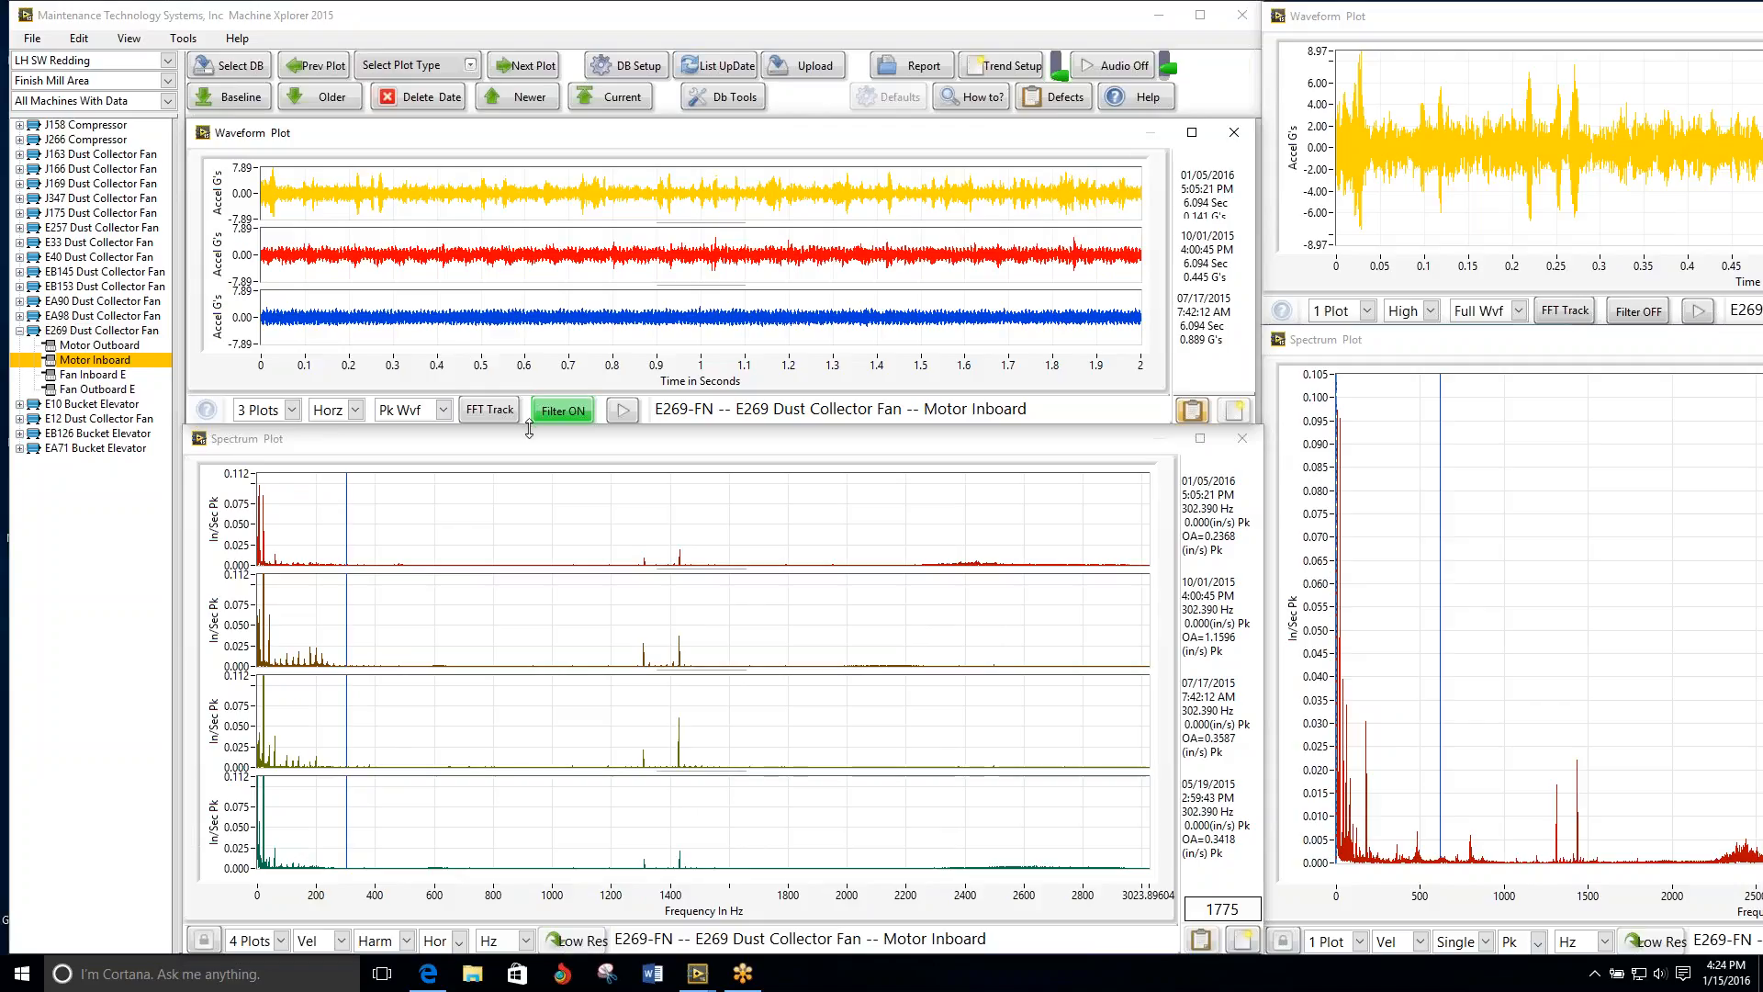
{"action": "left_click", "coordinate": [529, 524]}
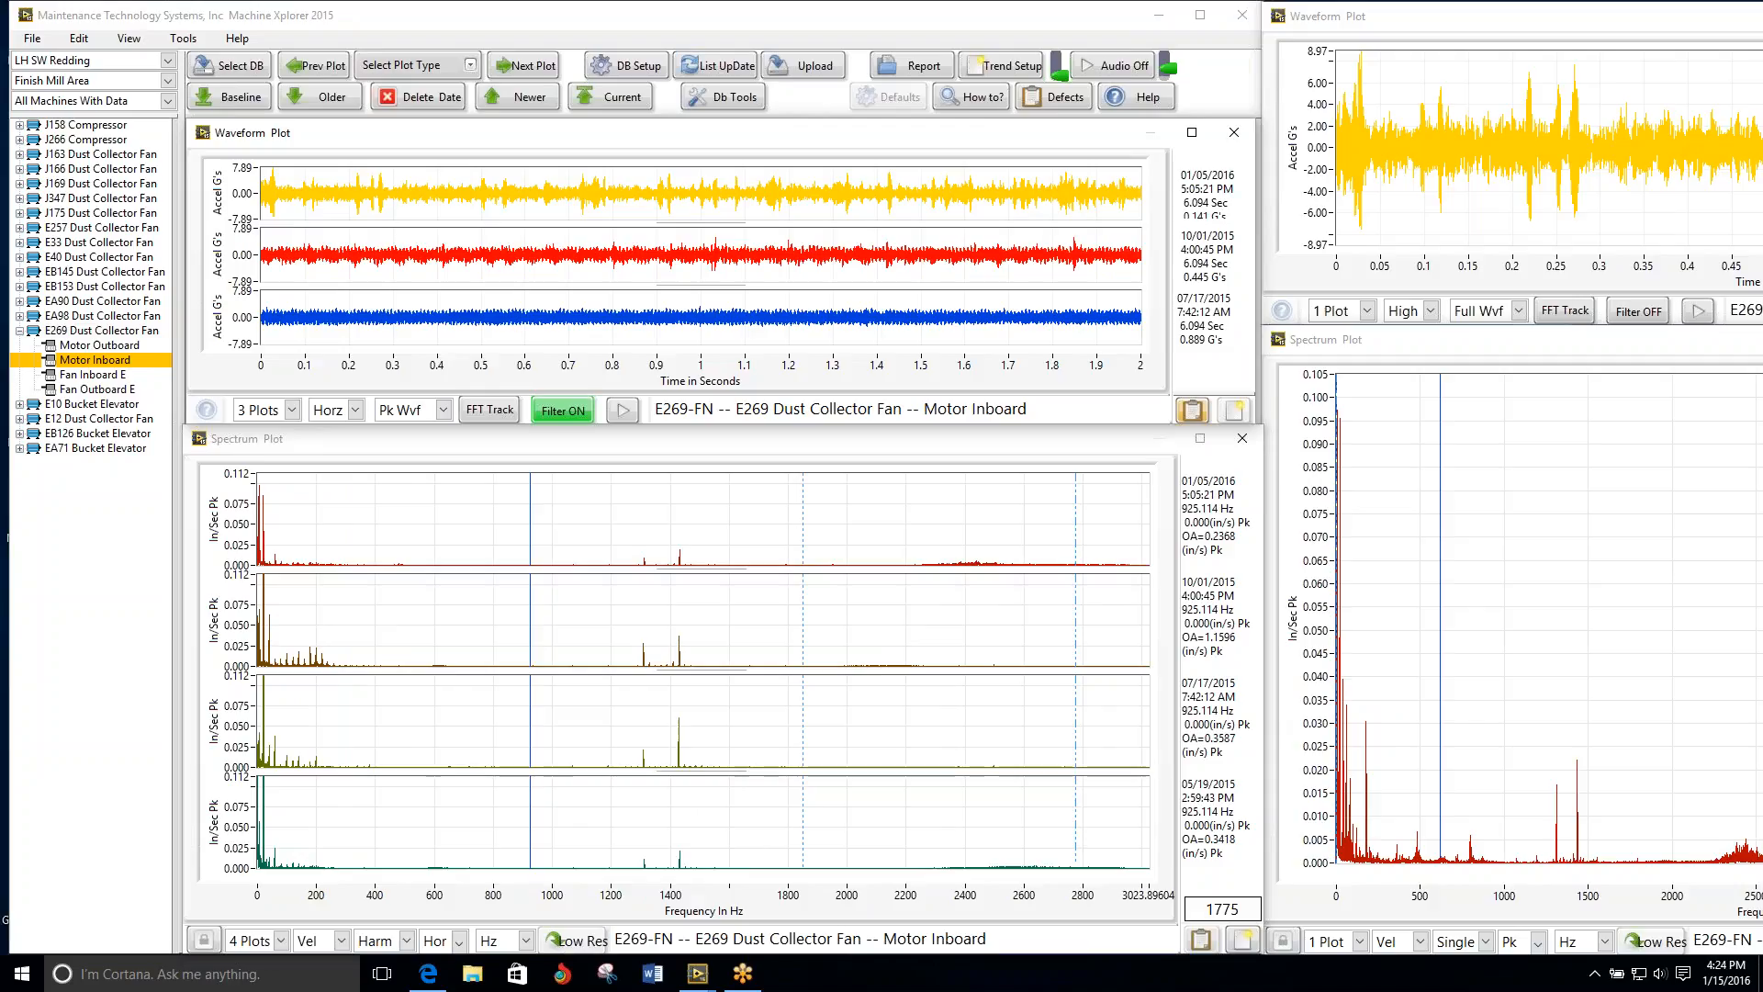
{"action": "left_click_drag", "start_coordinate": [1131, 431], "coordinate": [1122, 586]}
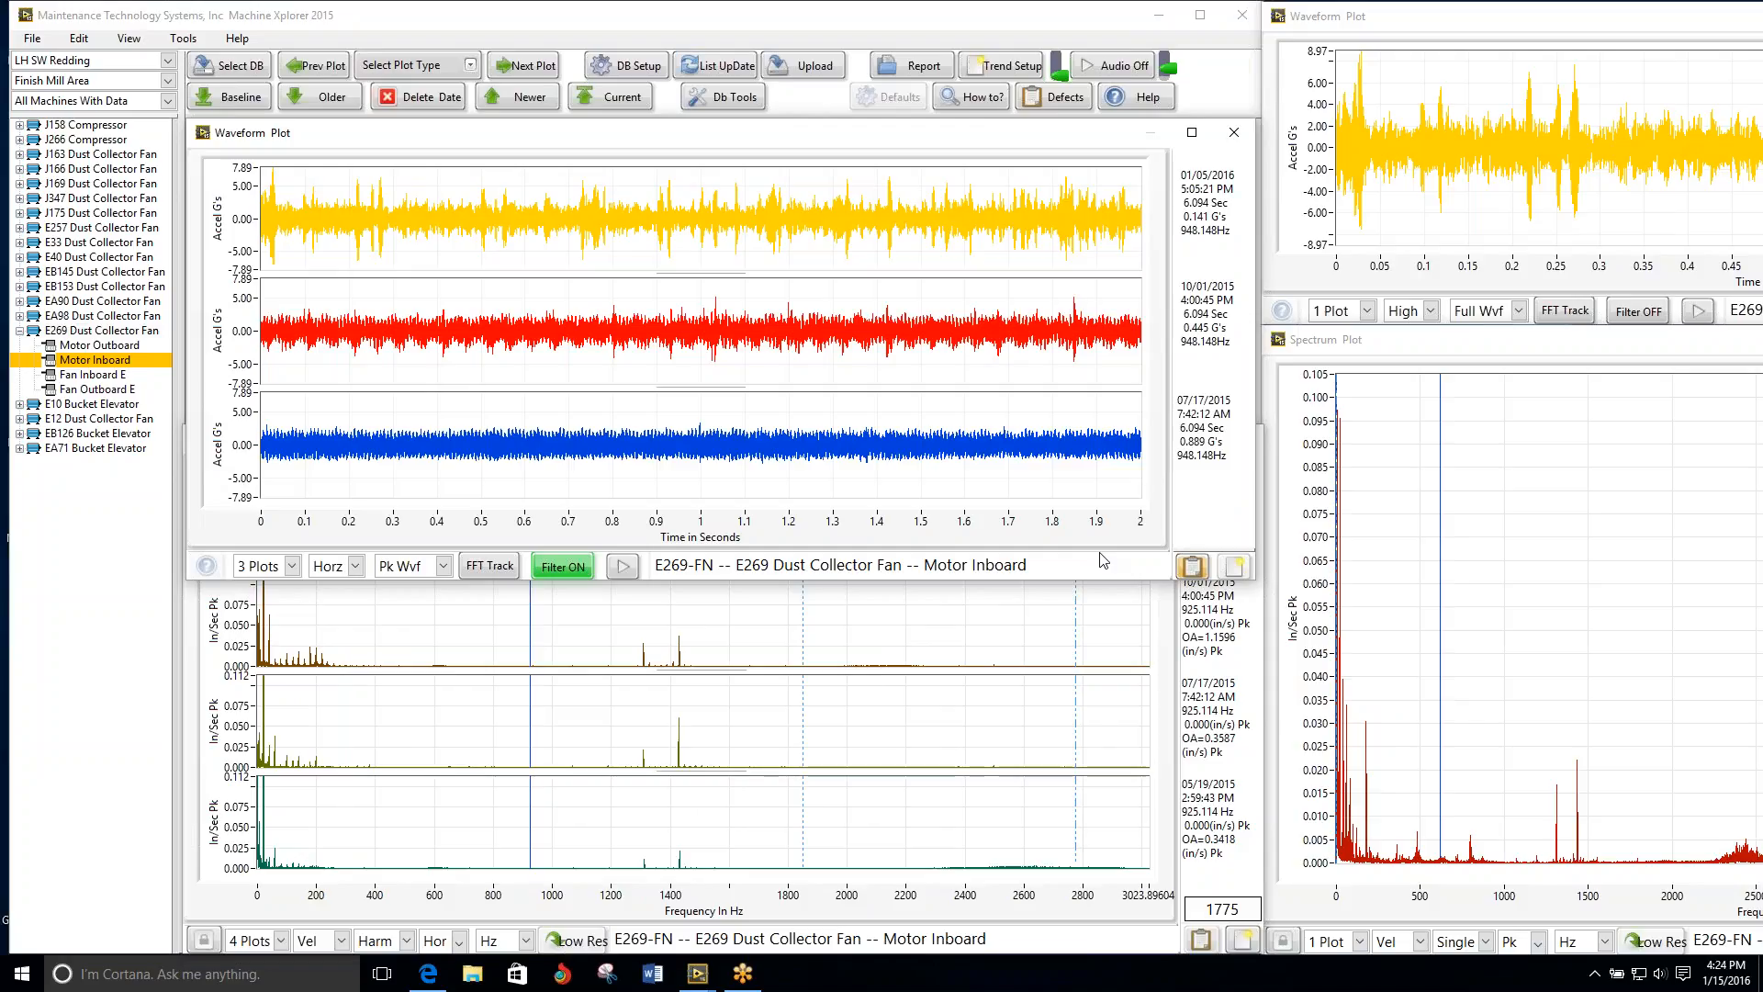
Step: Start an analysis for E269 Motor Inboard with severity 3 -- Alarm and the problem "Bearing Defect on the Motor Shaft drive end."
{"action": "left_click", "coordinate": [1188, 572]}
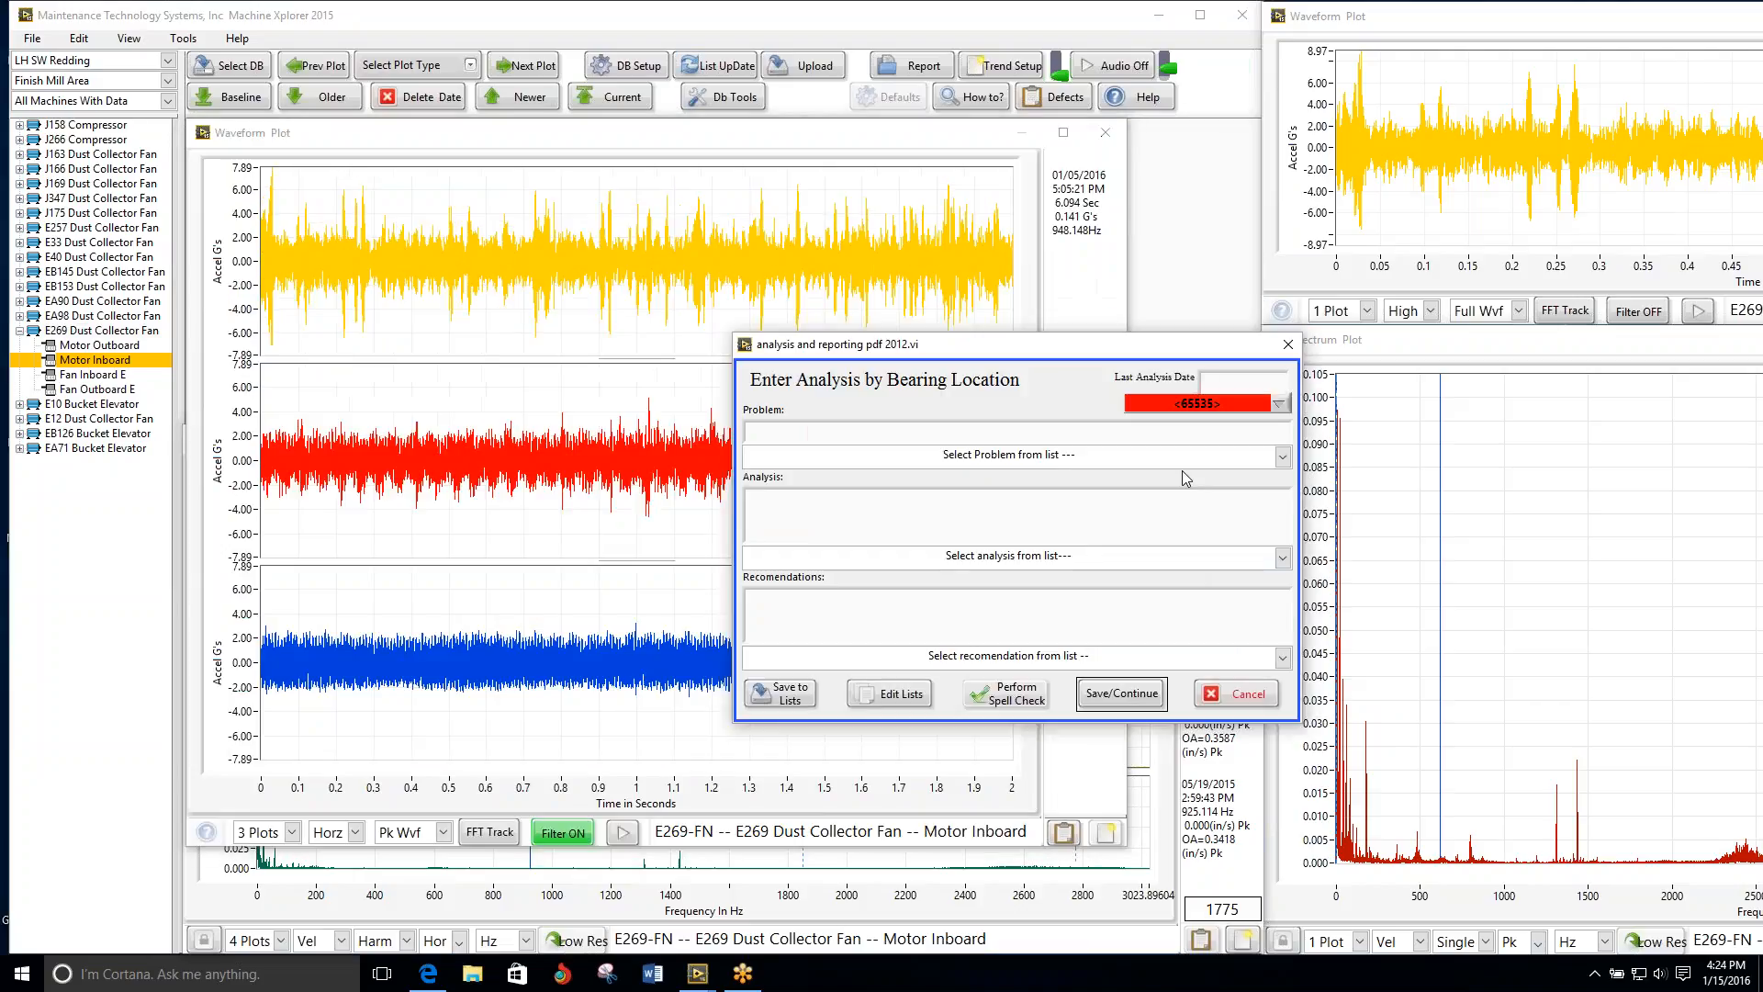
{"action": "left_click", "coordinate": [1279, 405]}
{"action": "left_click", "coordinate": [1227, 225]}
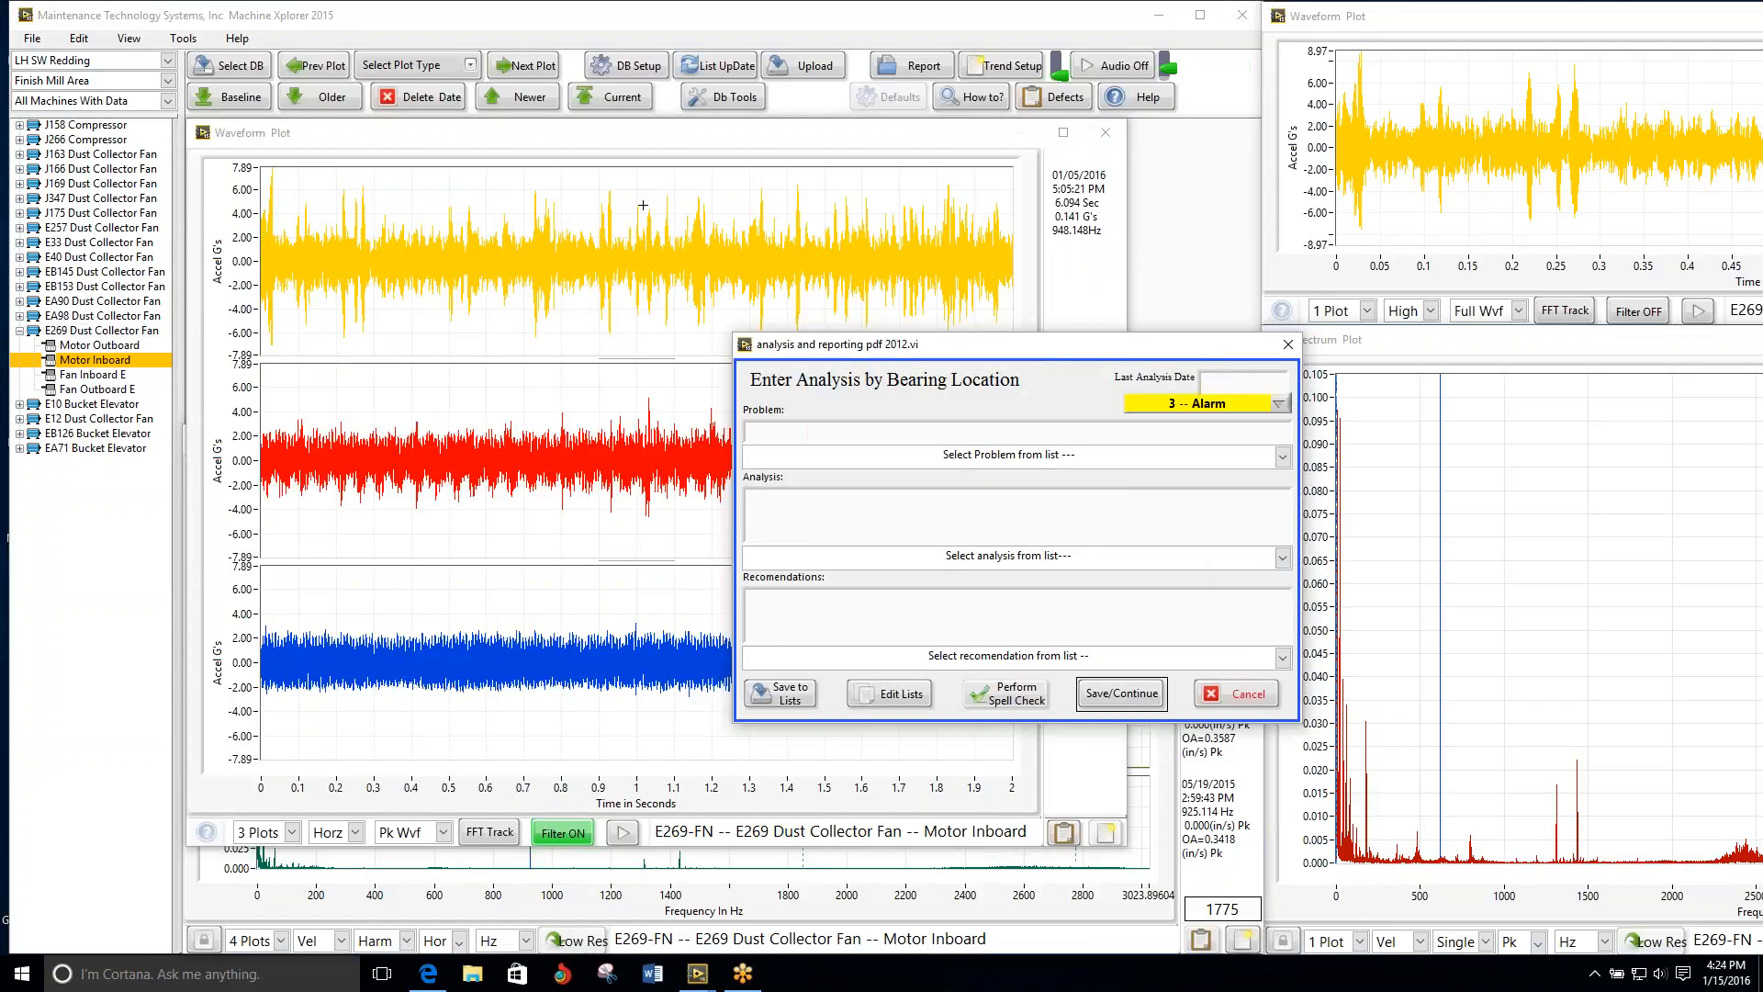
{"action": "left_click", "coordinate": [1282, 456]}
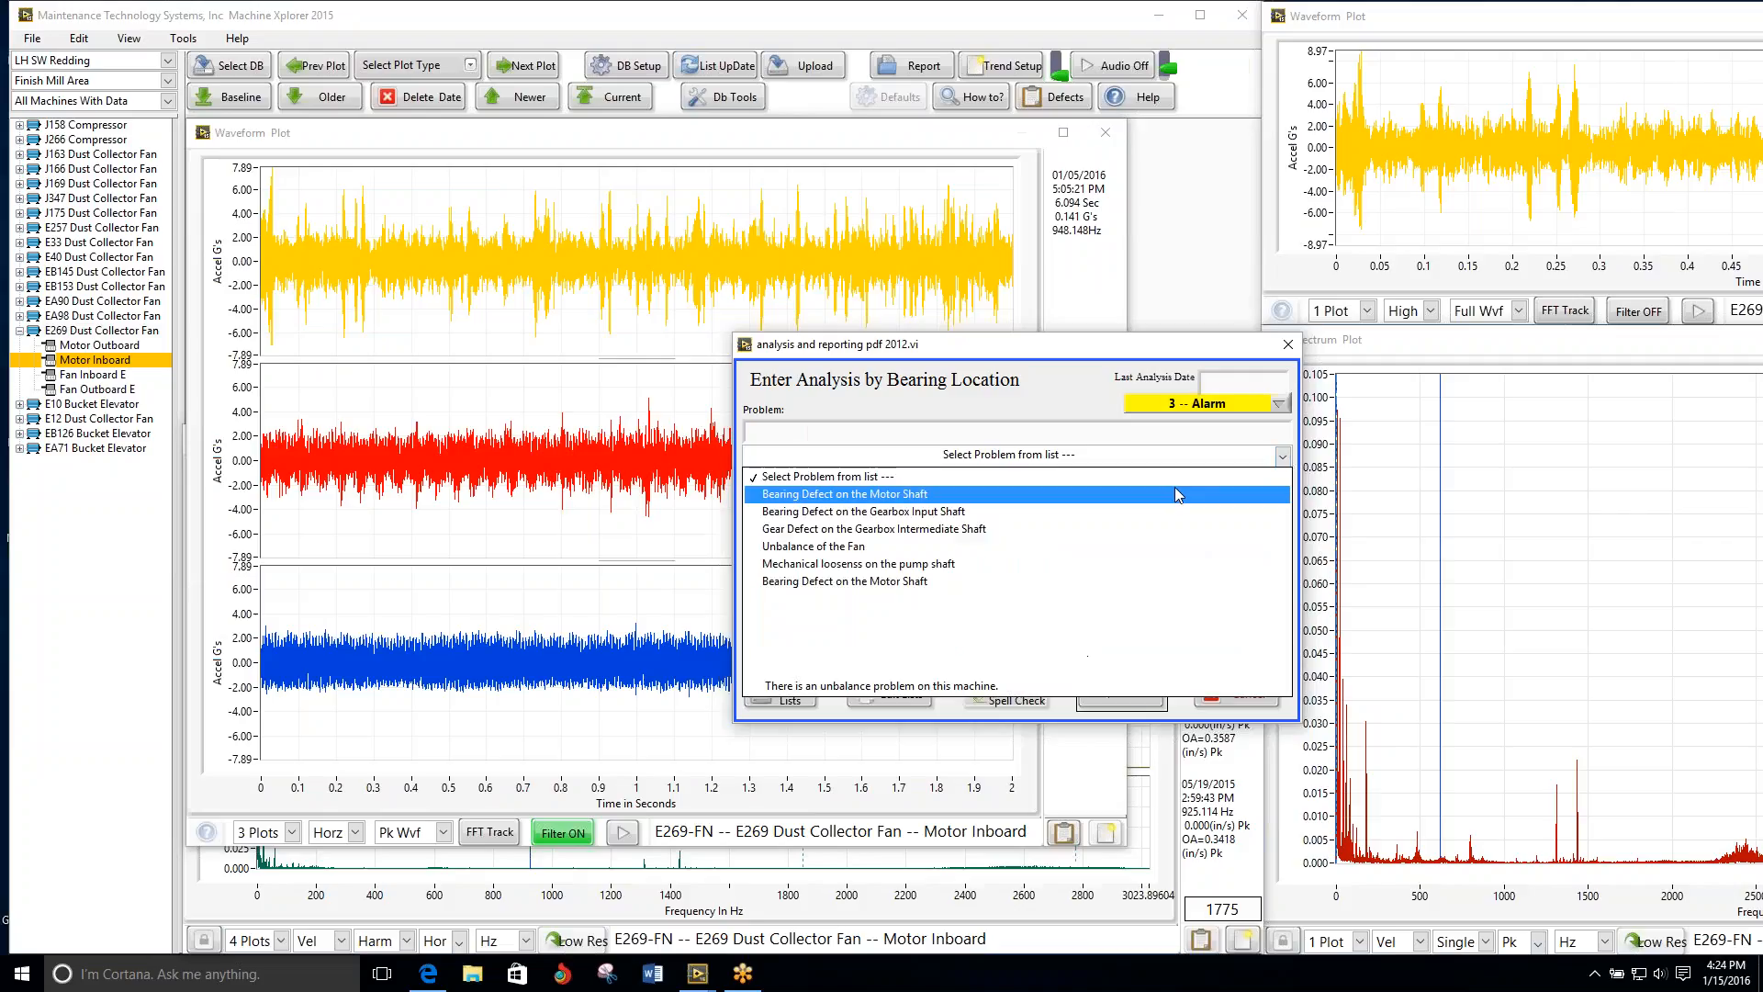
{"action": "left_click", "coordinate": [1171, 493]}
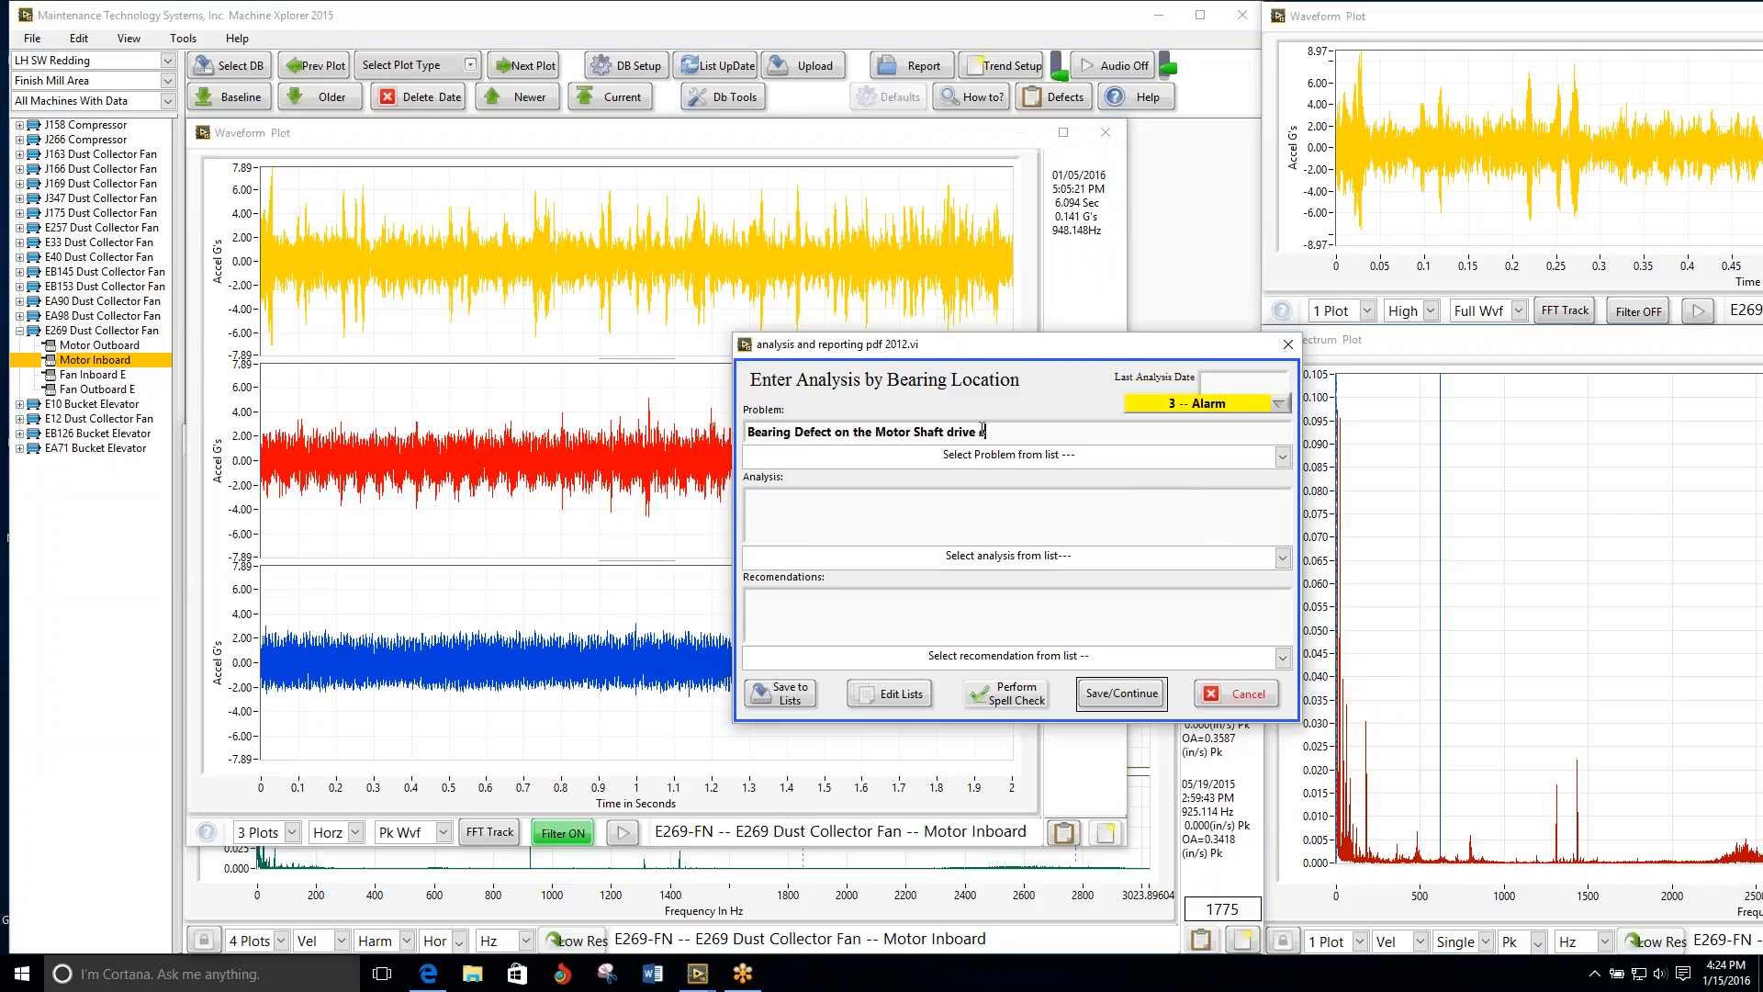
{"action": "type", "text": "drive end."}
Step: Choose the analysis about an increasing amount of bearing defect characteristics and the recommendation to repair the machine within 60 days
{"action": "left_click", "coordinate": [1281, 558]}
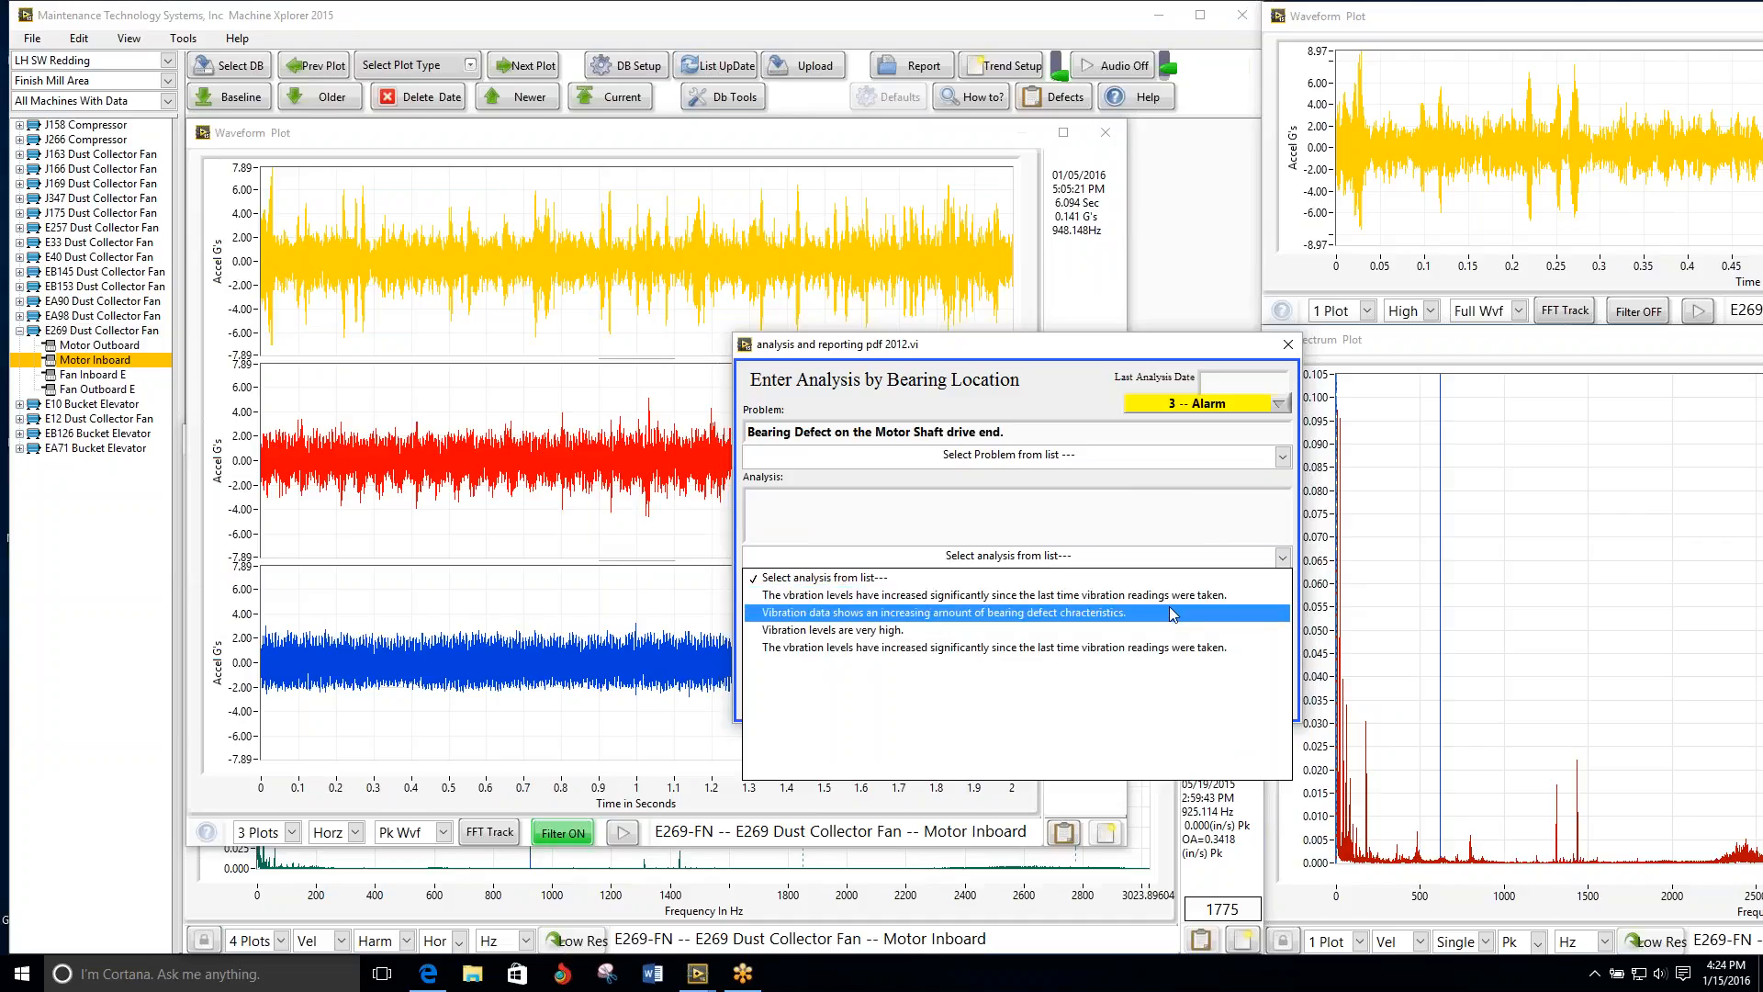
{"action": "left_click", "coordinate": [1173, 613]}
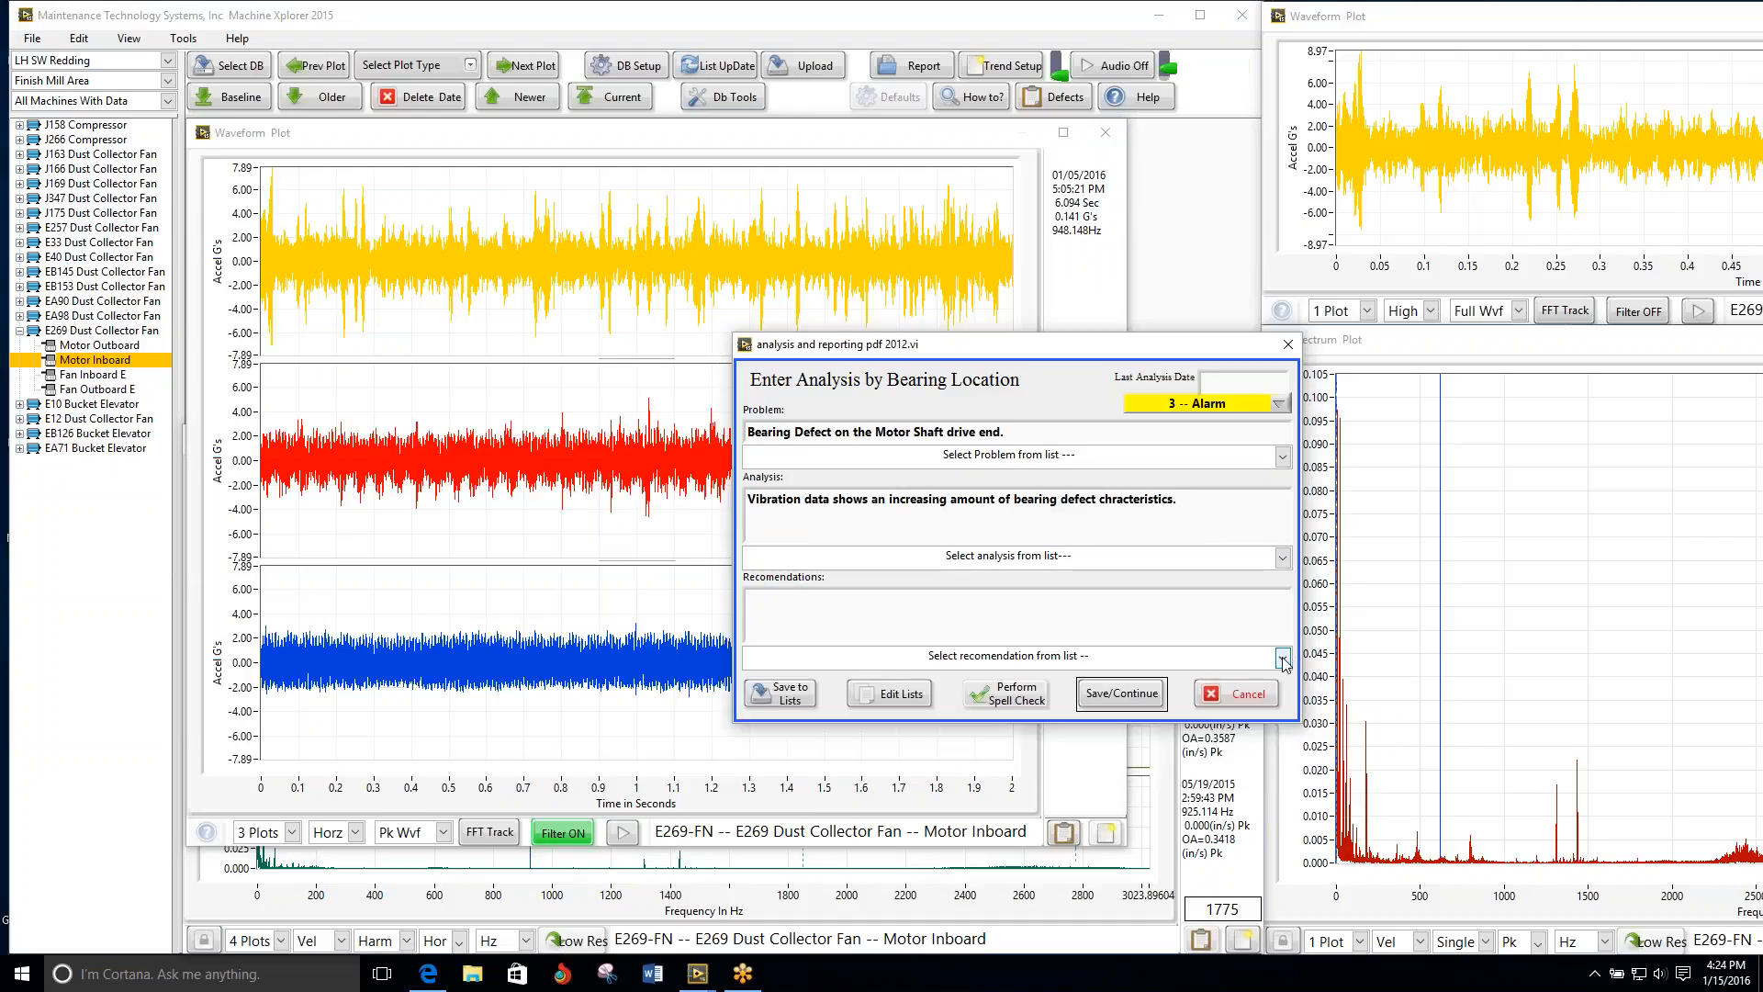
{"action": "left_click", "coordinate": [1282, 658]}
{"action": "left_click", "coordinate": [1189, 735]}
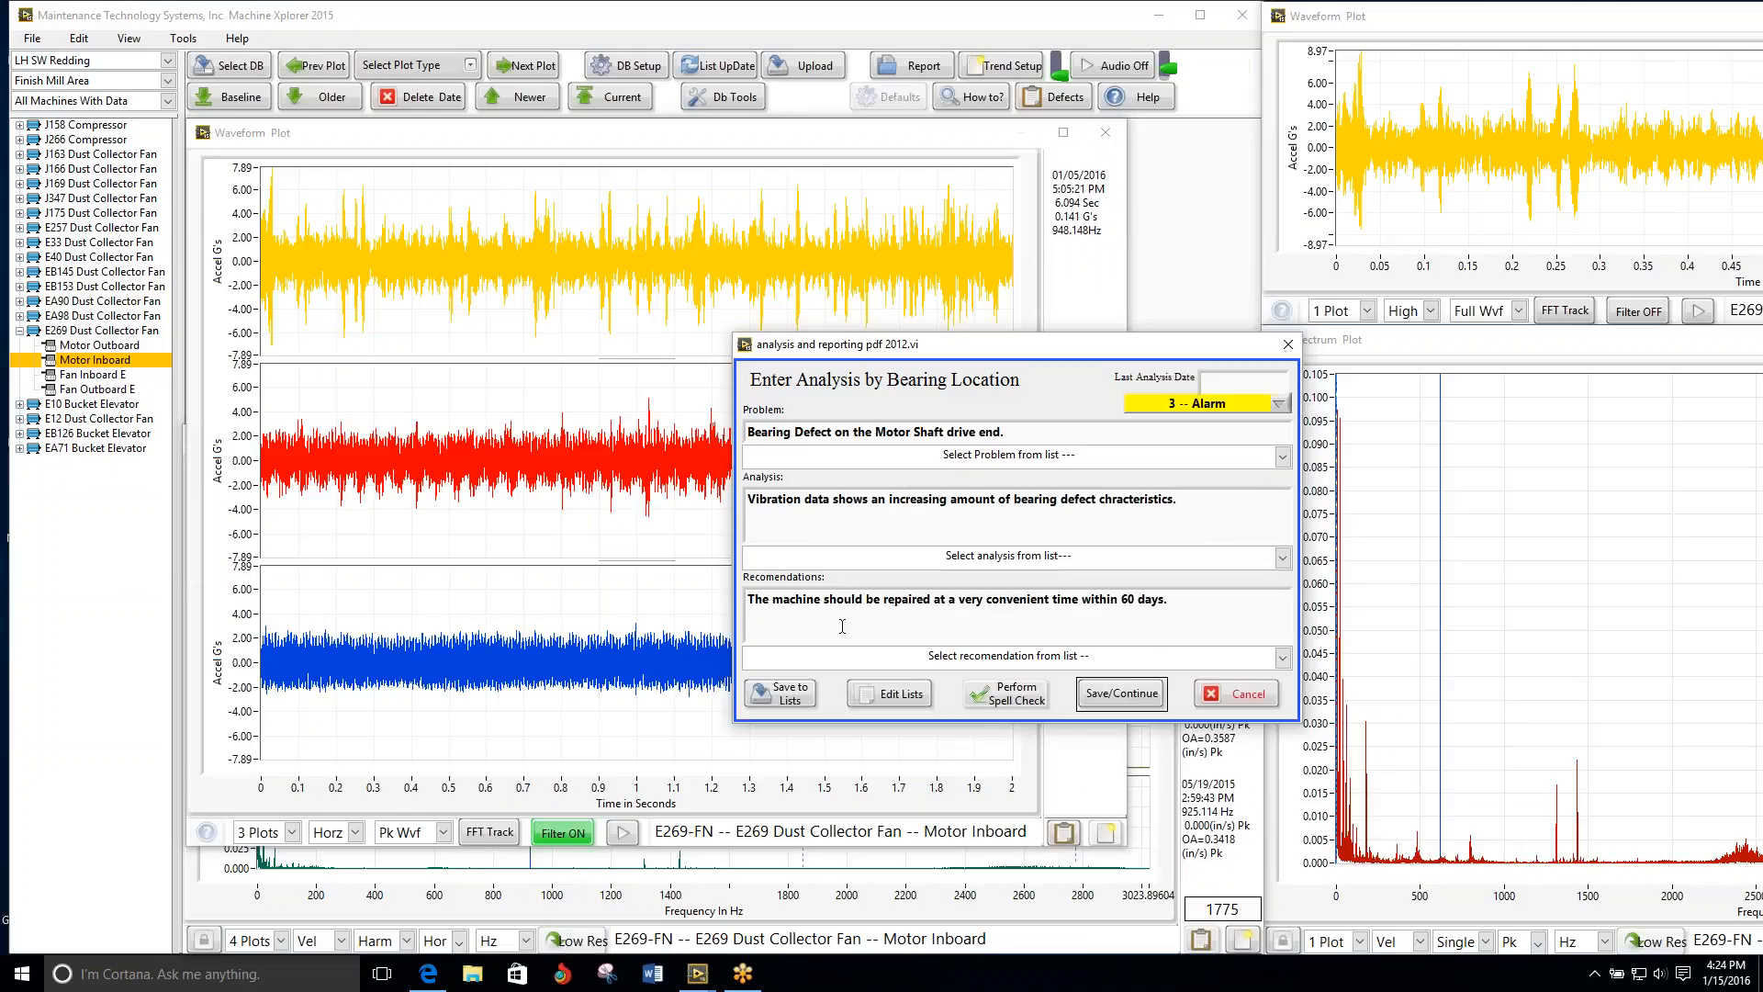
Step: Reword the recommendation to say "motor" and 90 days, and save the E269 Motor Inboard analysis
{"action": "left_click_drag", "start_coordinate": [824, 599], "coordinate": [780, 592]}
{"action": "type", "text": "otor"}
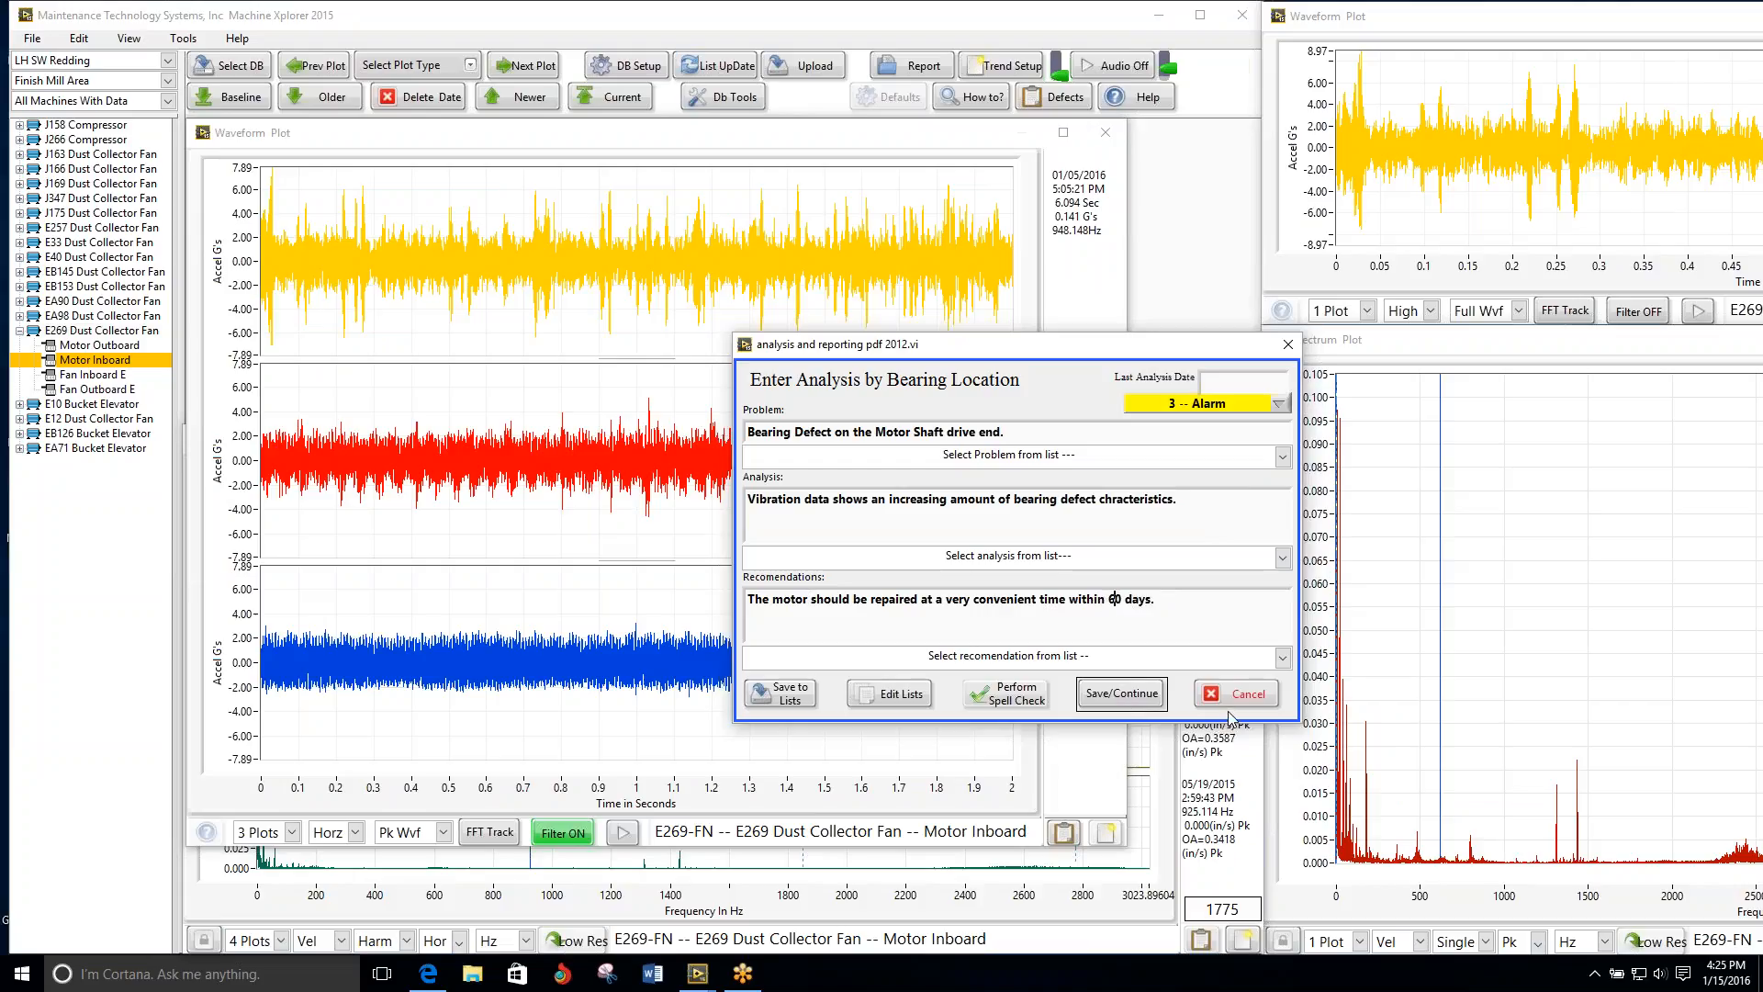
{"action": "key", "text": "BackSpace"}
{"action": "type", "text": "9"}
{"action": "left_click", "coordinate": [1119, 694]}
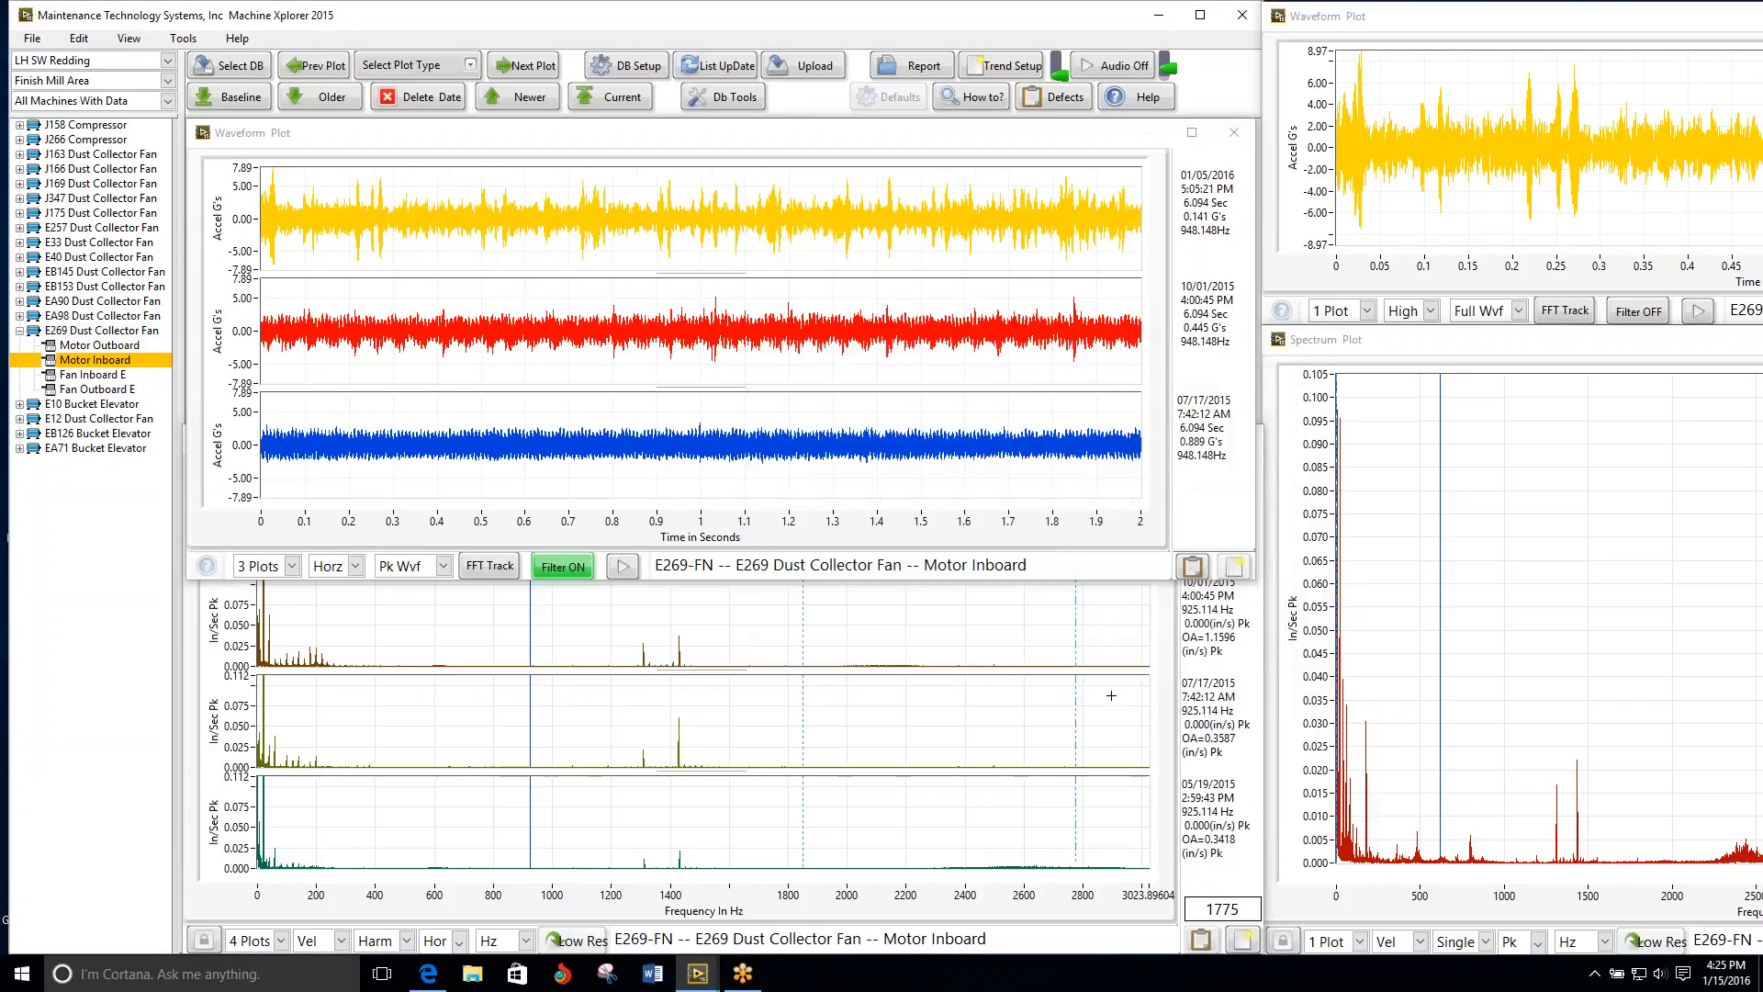
Step: Review the plots from E269 Fan Inboard E onward through the E10 Bucket Elevator points to E12 Dust Collector Fan Motor Outboard
{"action": "left_click", "coordinate": [518, 71]}
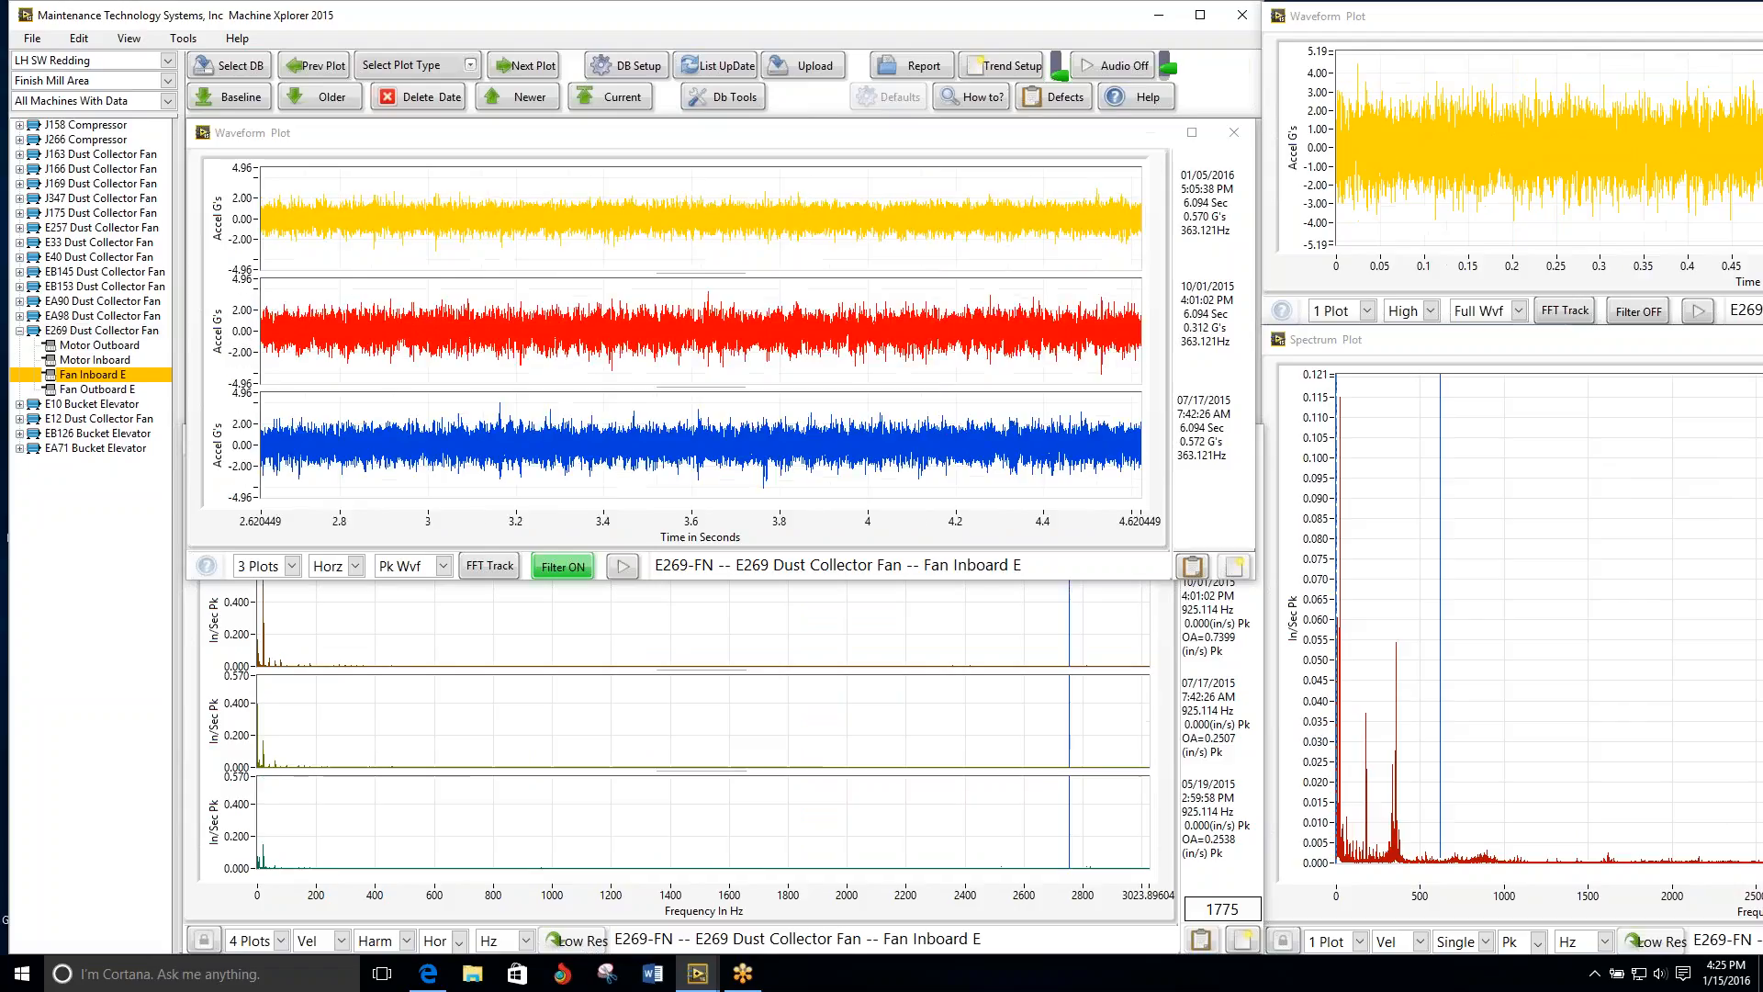
{"action": "left_click", "coordinate": [518, 71]}
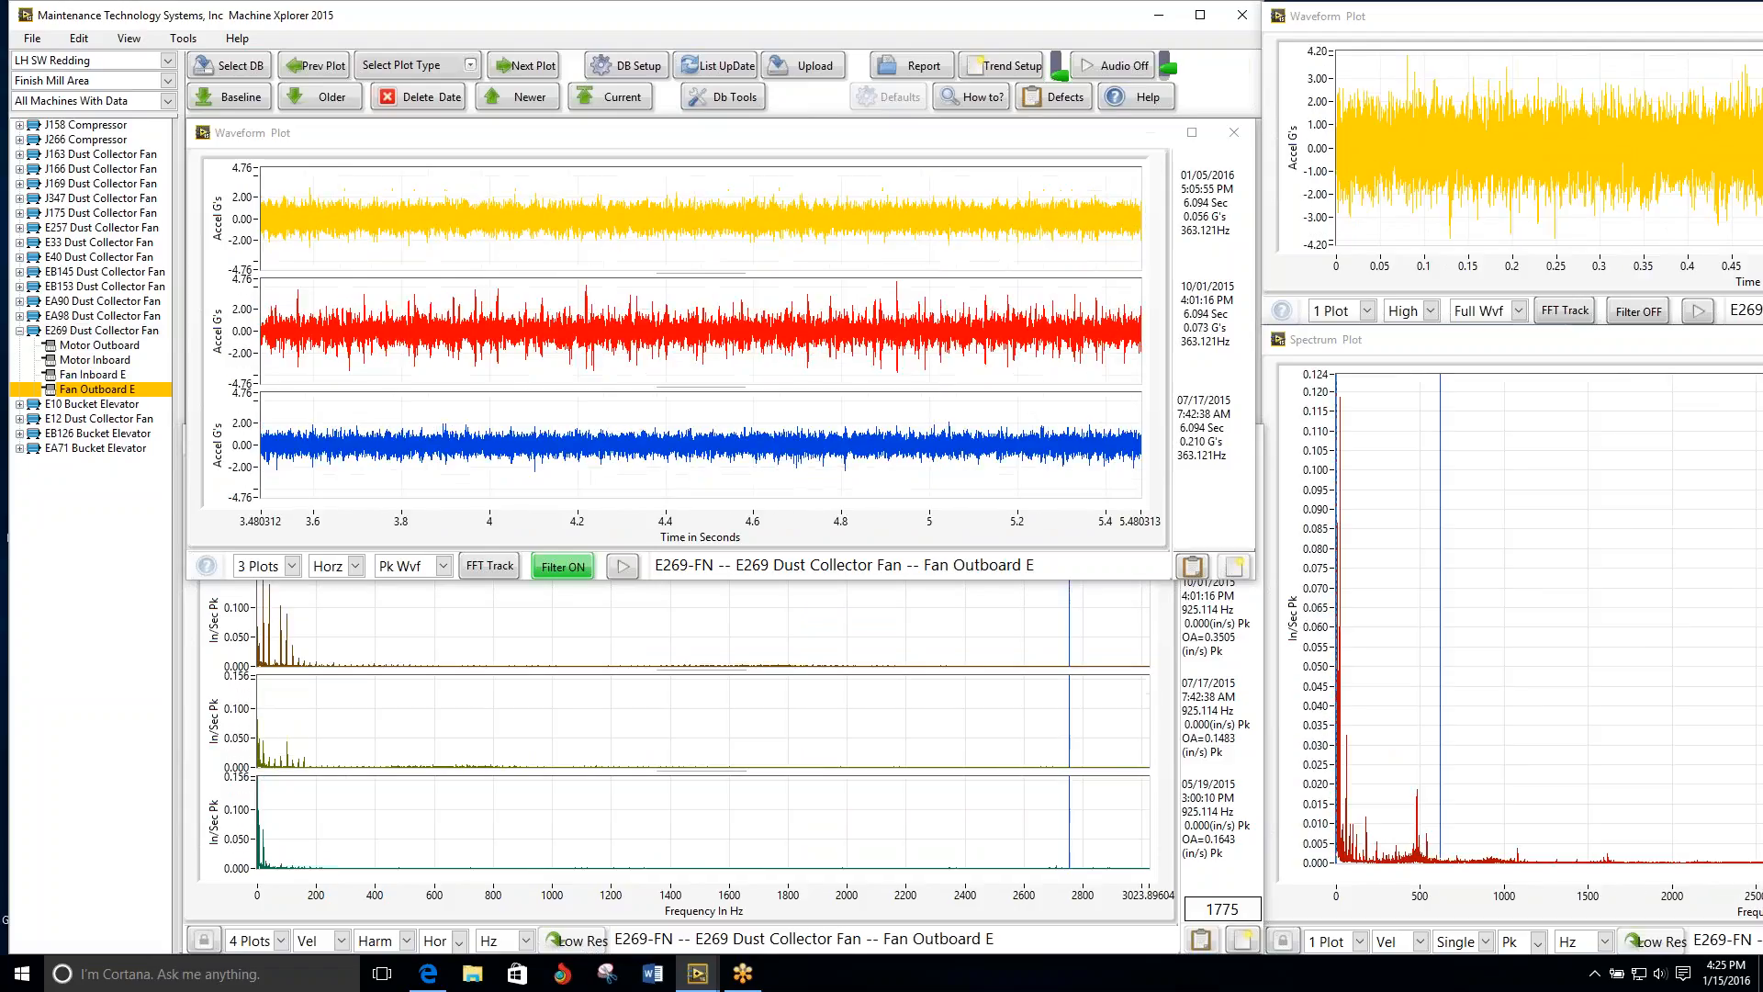
{"action": "left_click", "coordinate": [518, 66]}
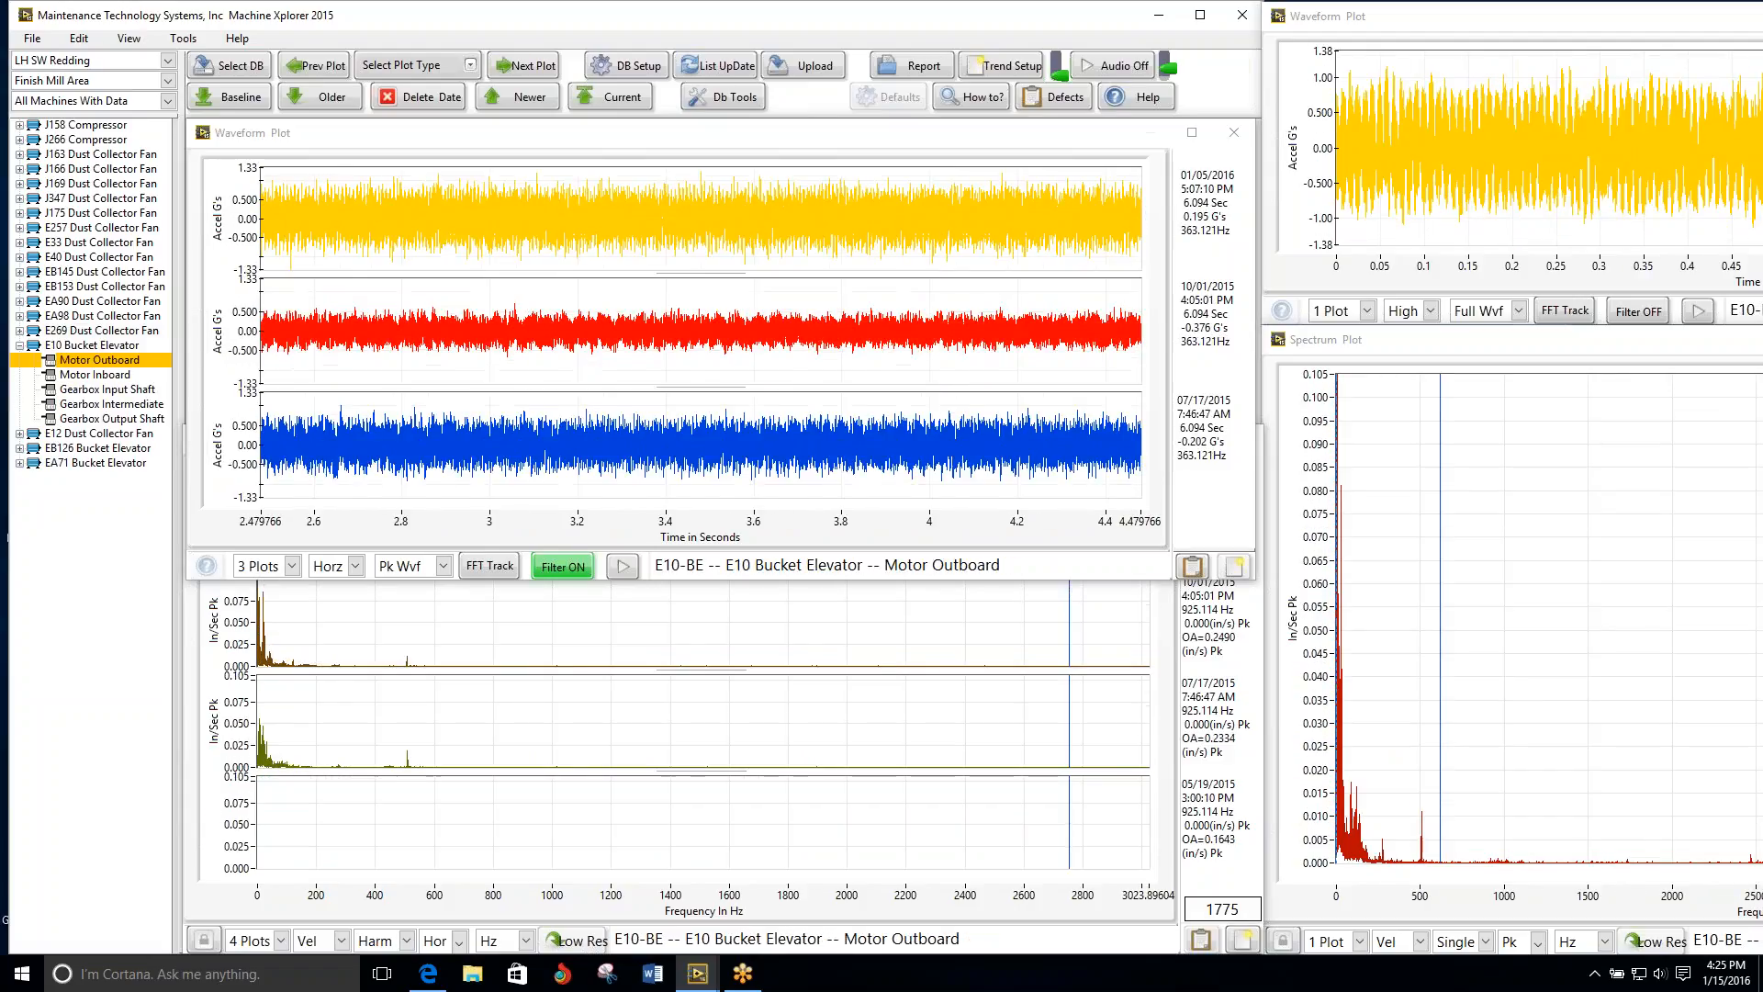
{"action": "left_click", "coordinate": [519, 66]}
{"action": "left_click", "coordinate": [518, 67]}
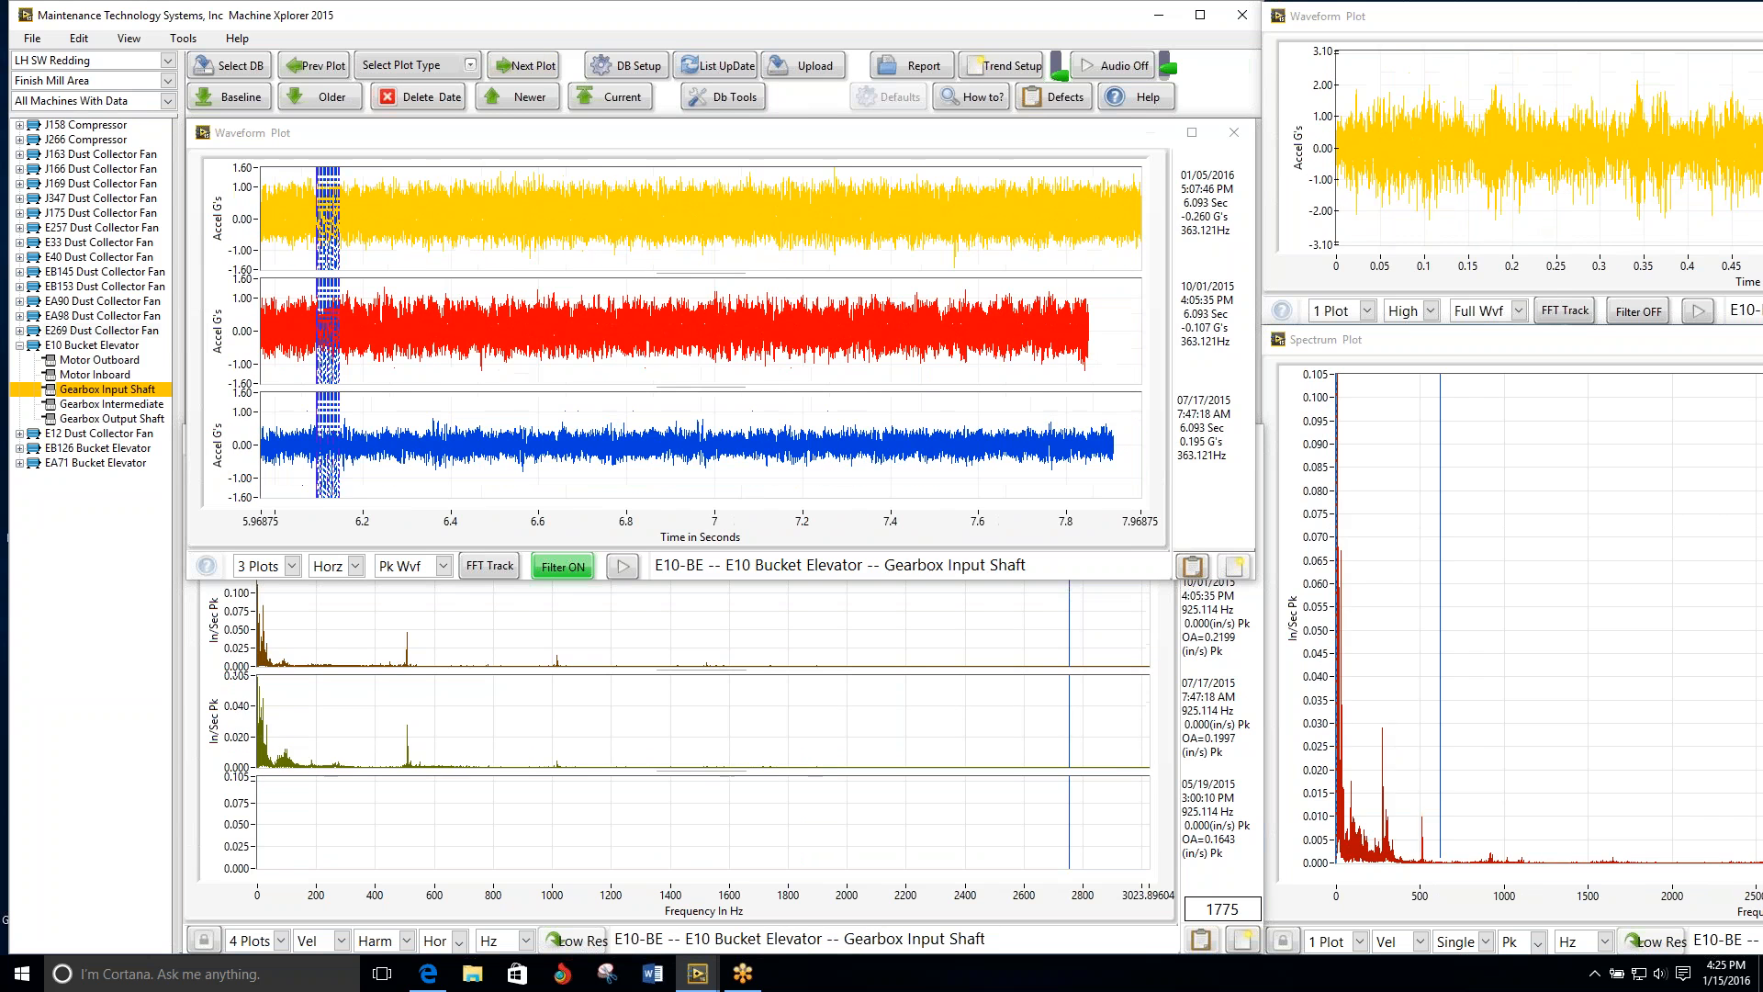
{"action": "left_click", "coordinate": [518, 66]}
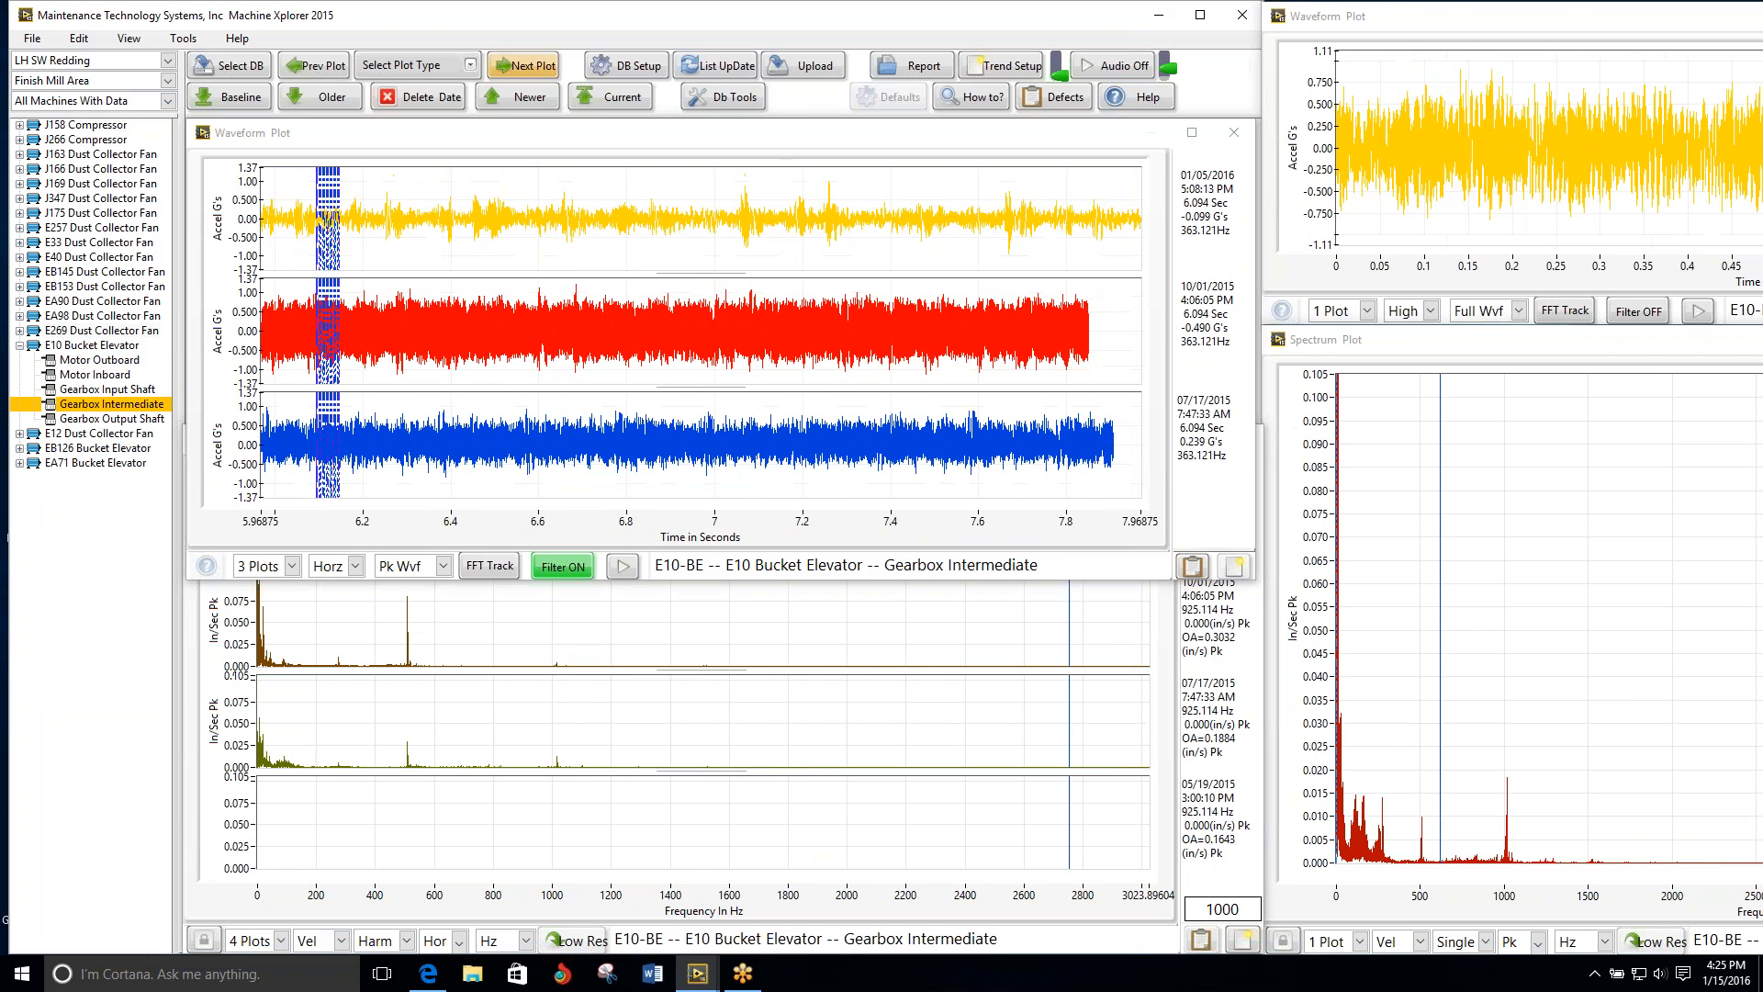
{"action": "left_click", "coordinate": [519, 66]}
{"action": "left_click", "coordinate": [519, 66]}
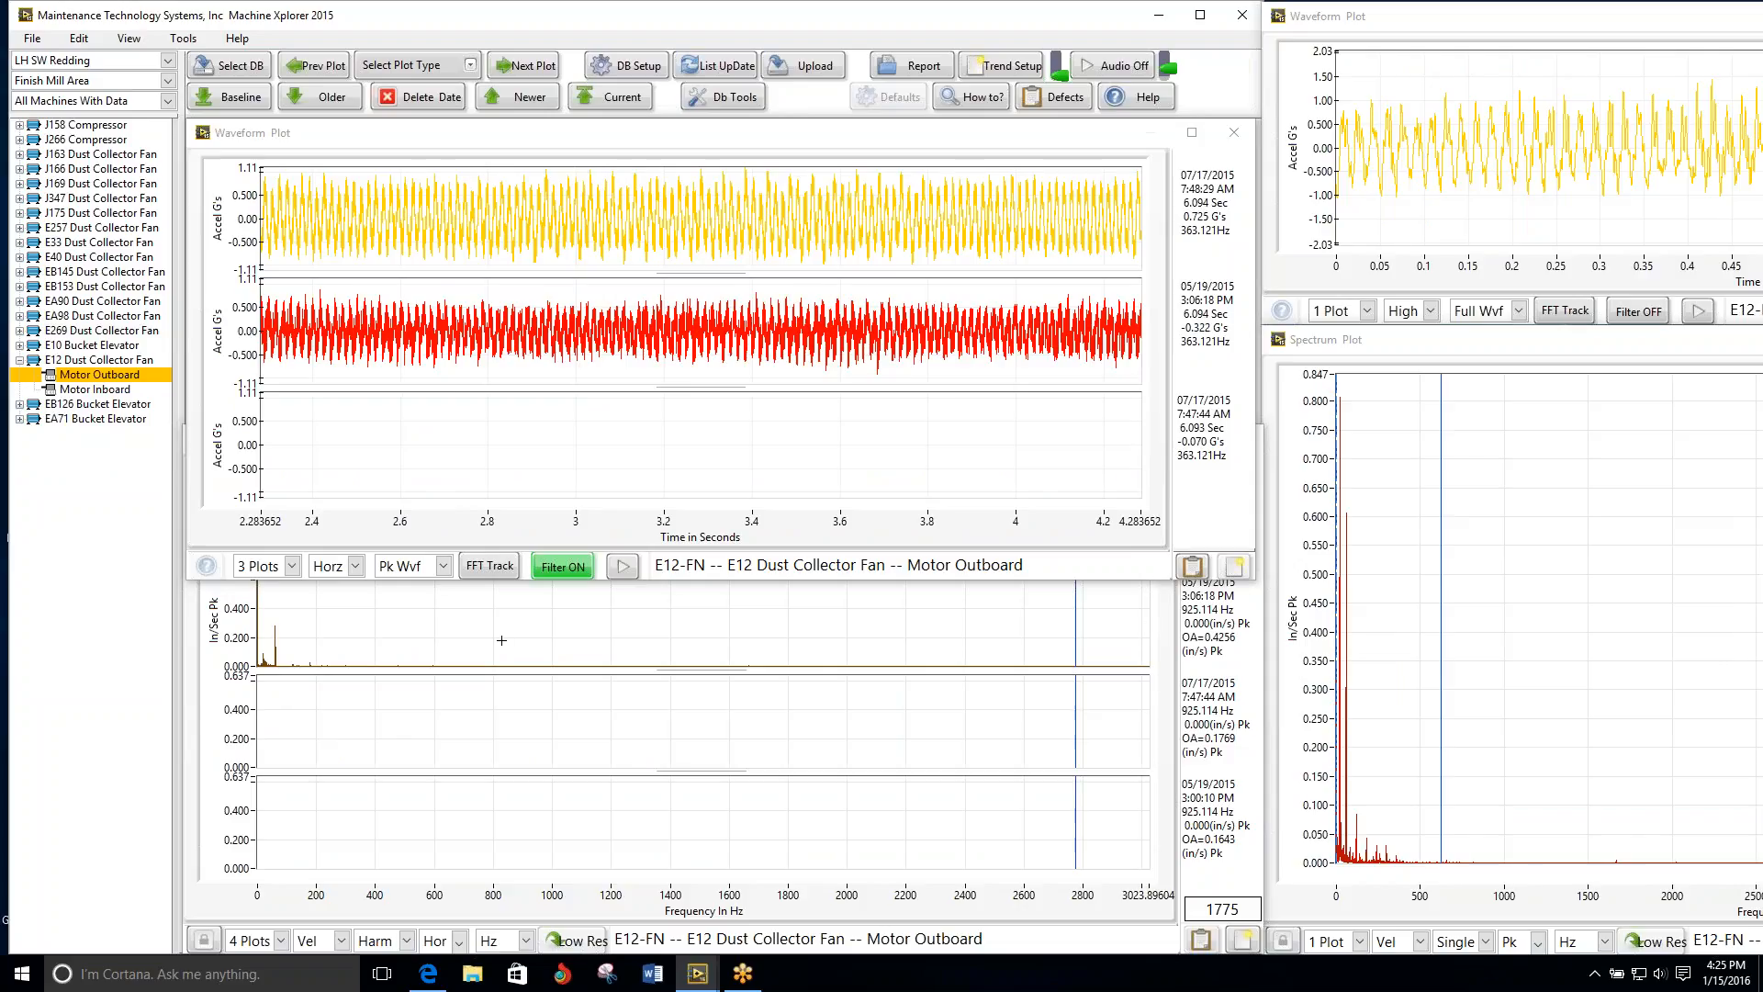
Step: Reduce the E12 Motor Outboard spectrum plot to a single date
{"action": "left_click", "coordinate": [602, 565]}
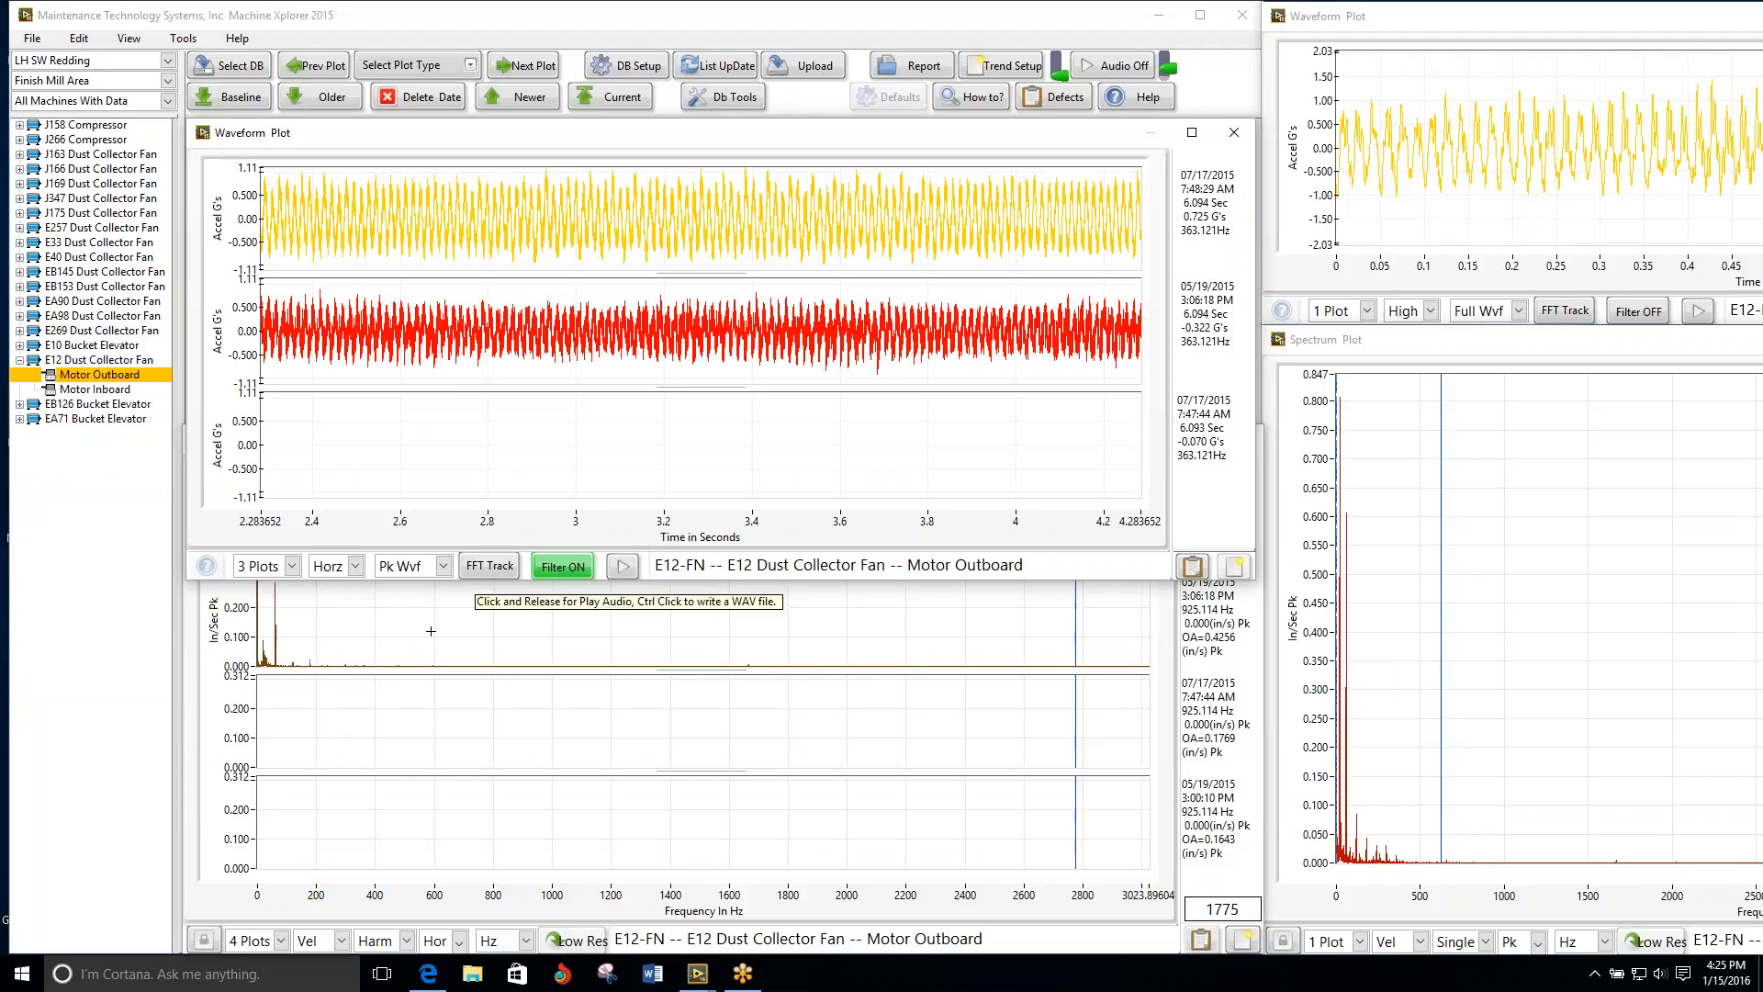
{"action": "left_click", "coordinate": [281, 940]}
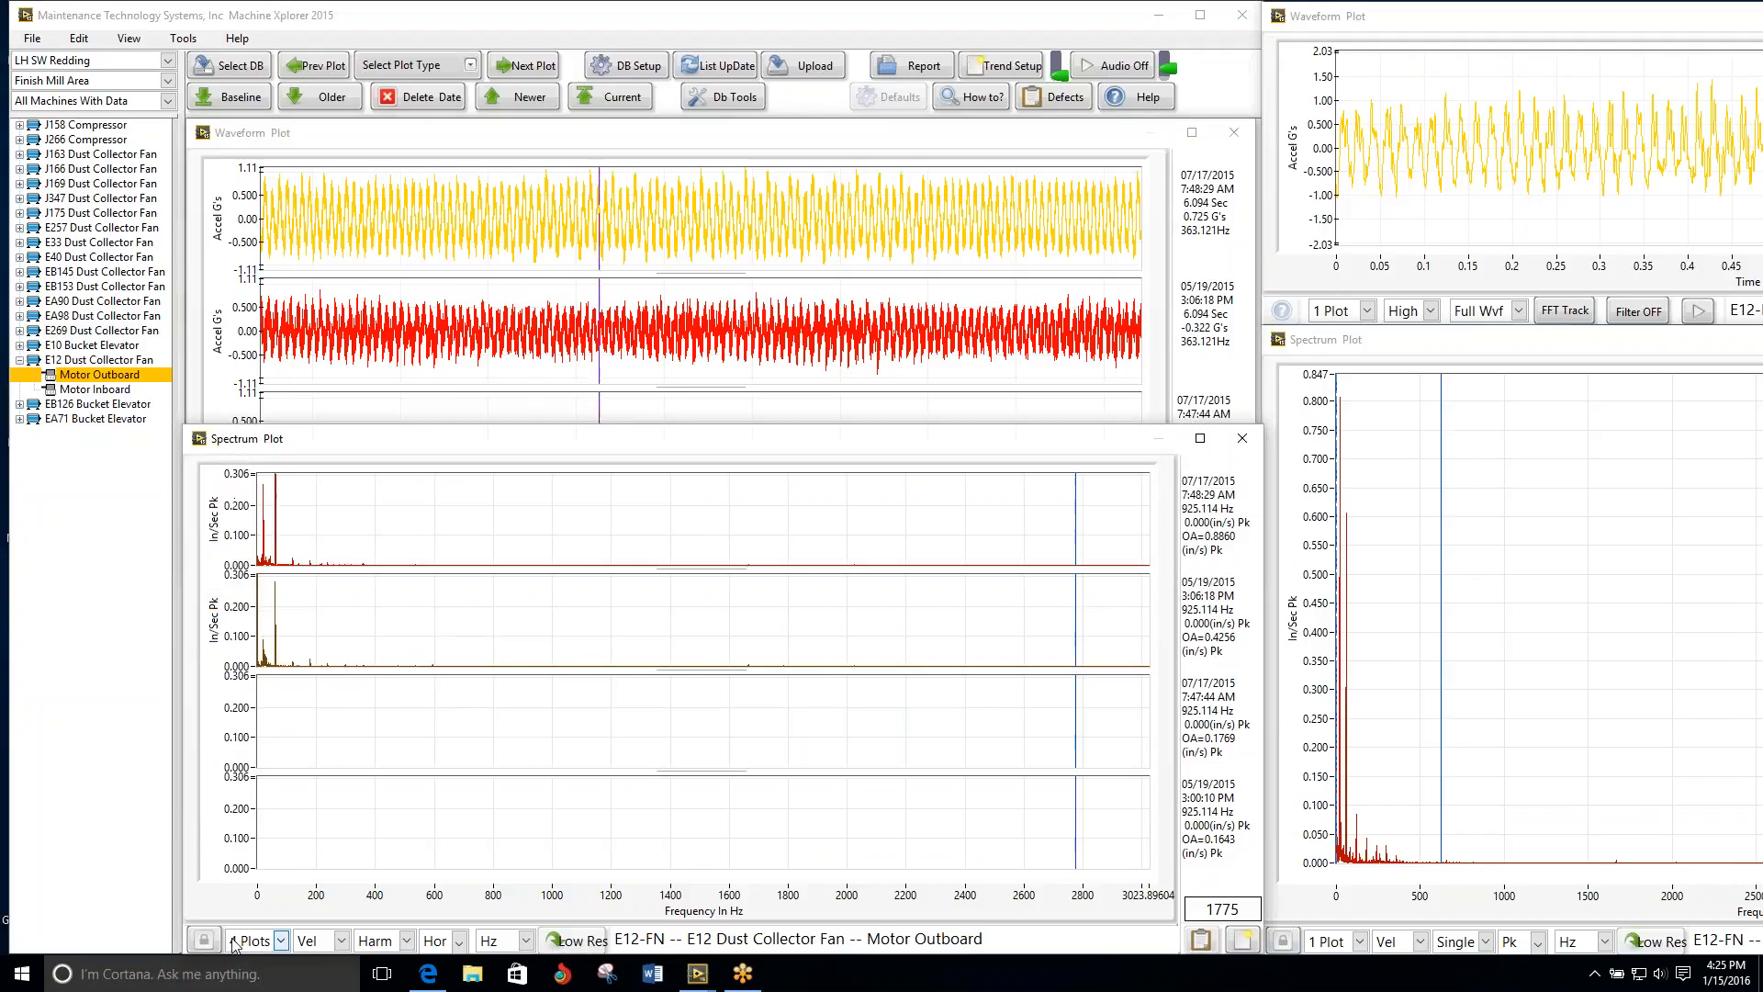
{"action": "left_click", "coordinate": [262, 913]}
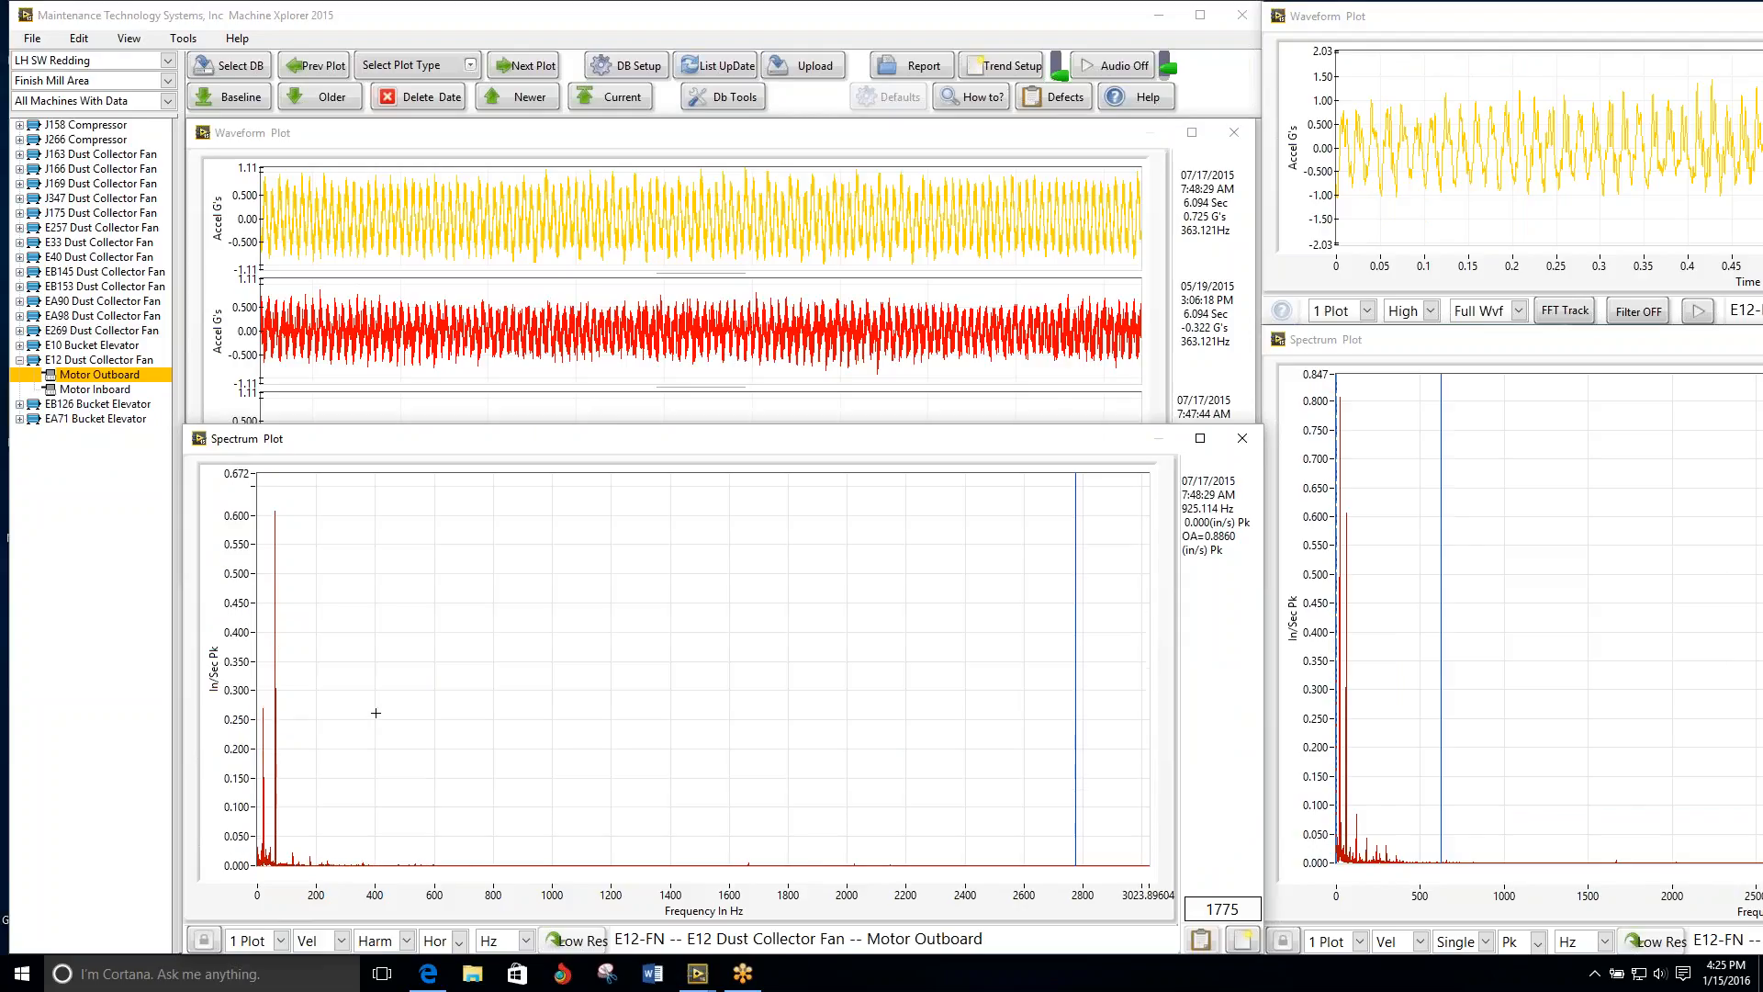
Step: Place the harmonic cursor on the tallest E12 Motor Outboard peak and fine-tune it to about 60.7 Hz
{"action": "left_click", "coordinate": [274, 499]}
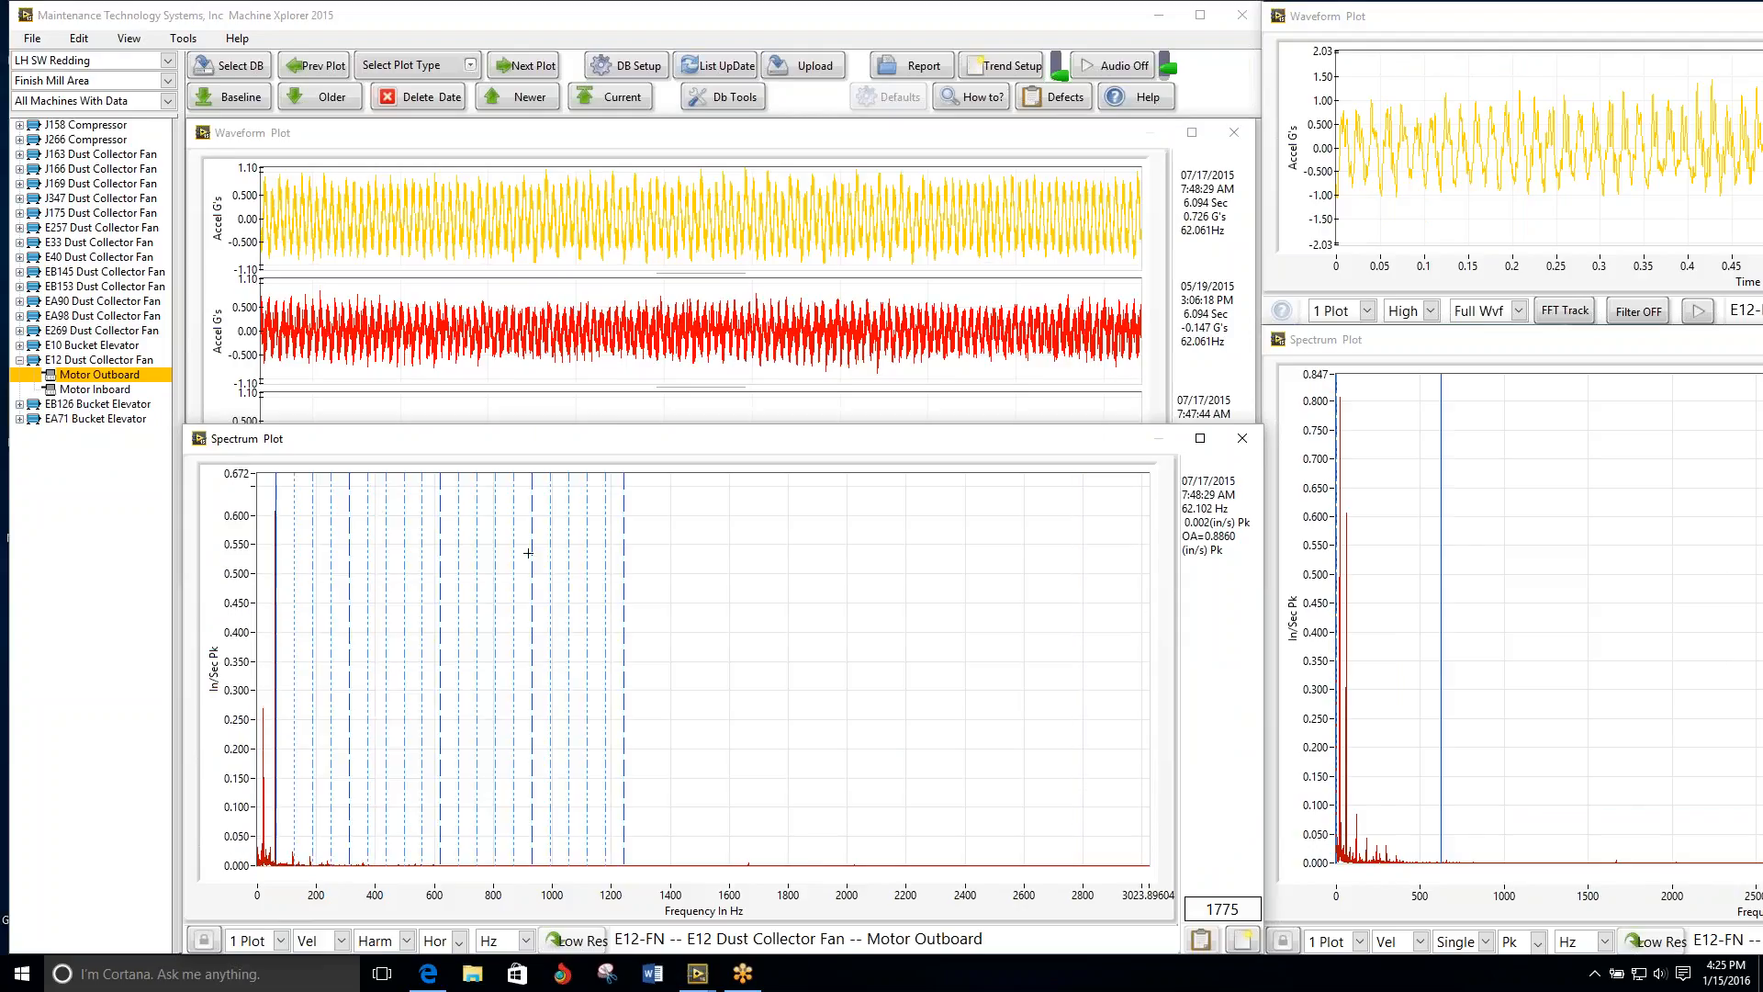
{"action": "key", "text": "Left"}
{"action": "key", "text": "Left"}
{"action": "key", "text": "Left"}
{"action": "key", "text": "Left"}
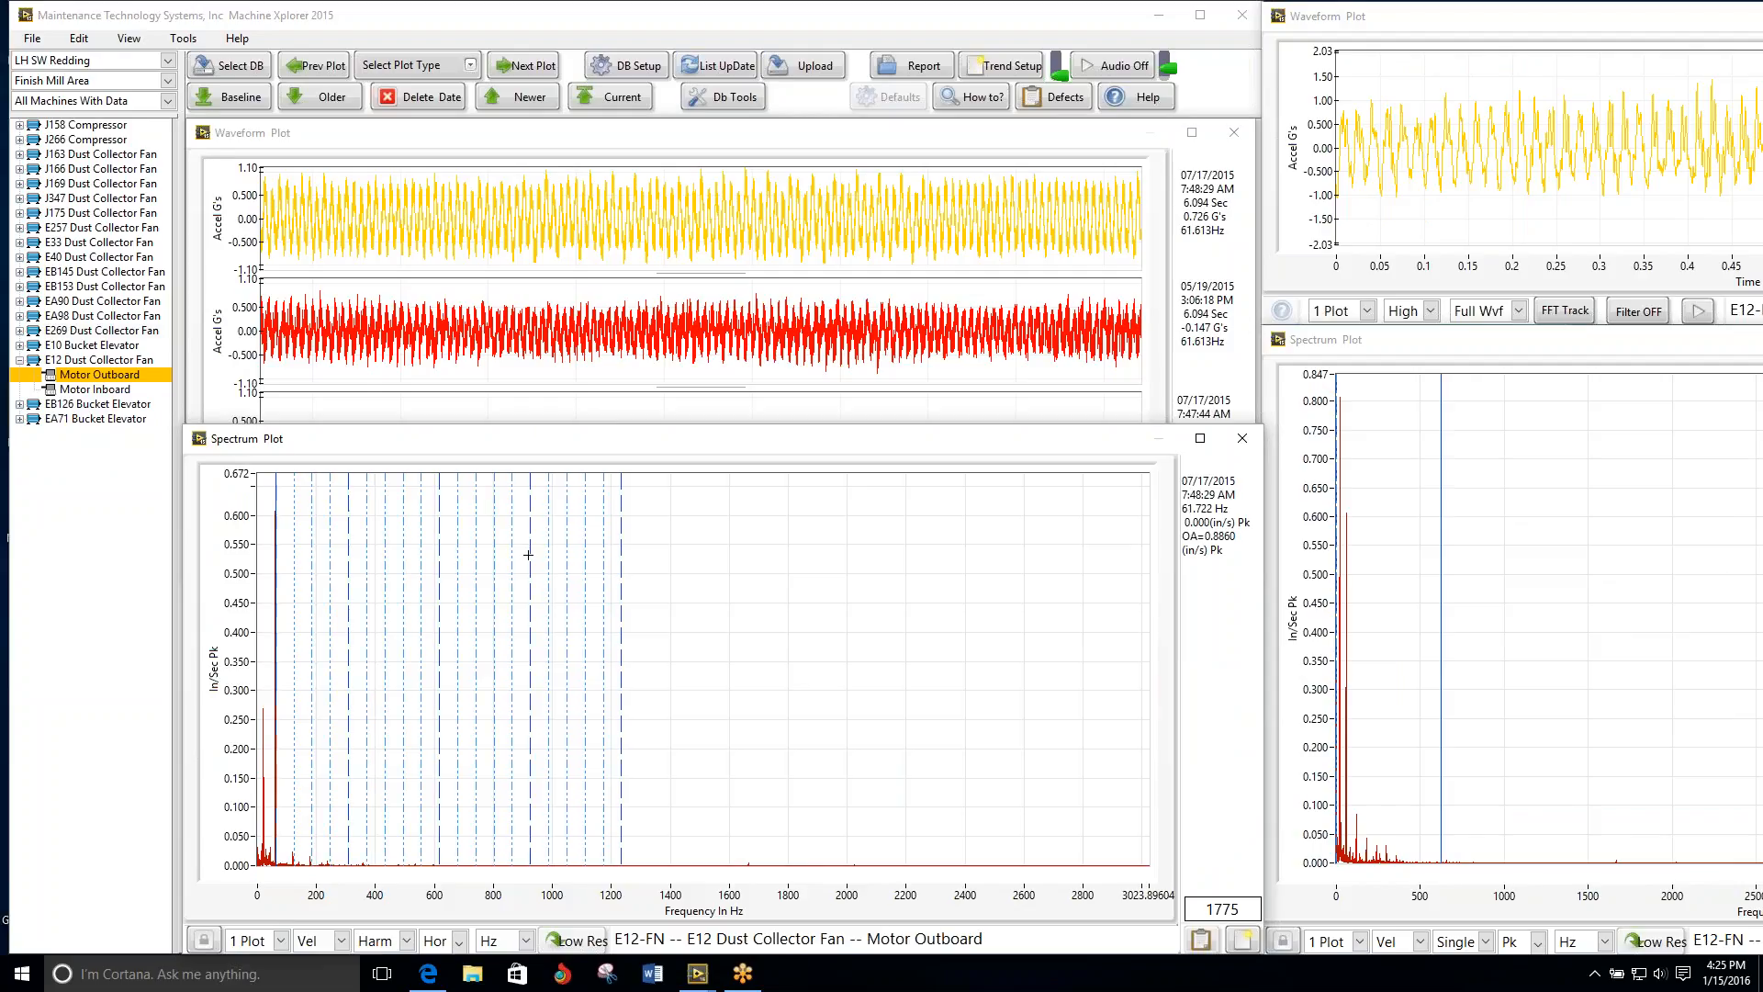
{"action": "key", "text": "Left"}
{"action": "key", "text": "Left"}
{"action": "key", "text": "Left"}
{"action": "key", "text": "Left"}
{"action": "key", "text": "Left"}
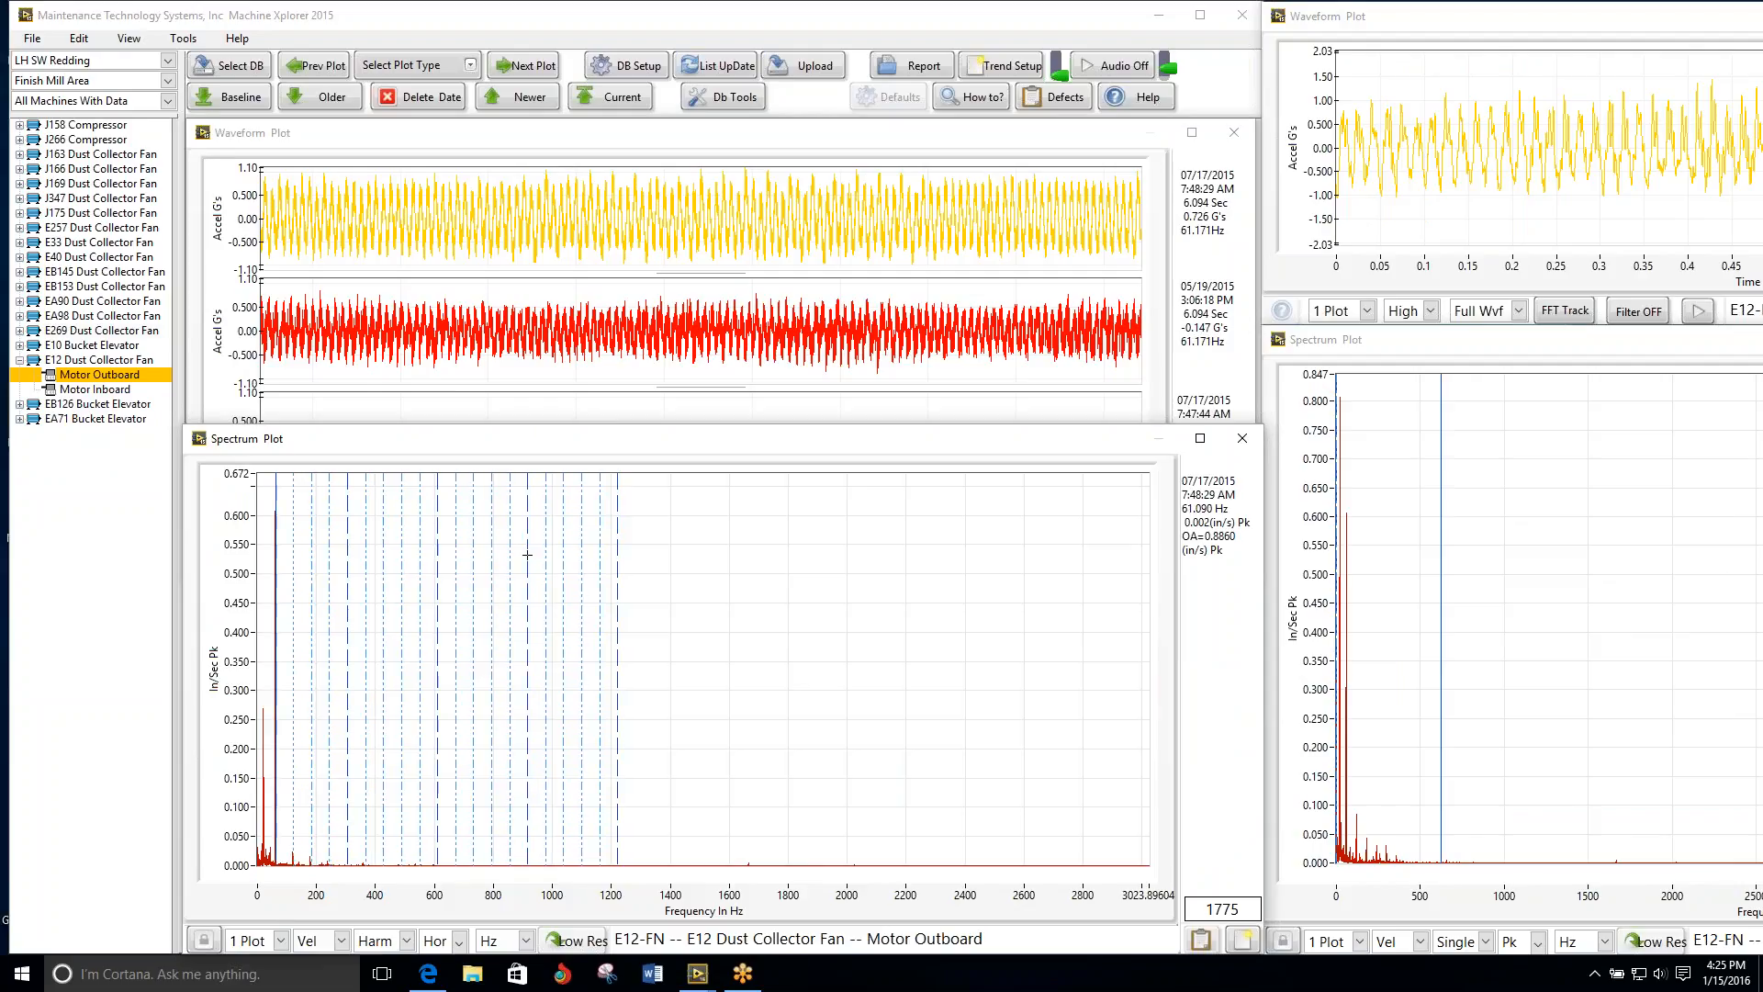
{"action": "key", "text": "Left"}
{"action": "key", "text": "Left"}
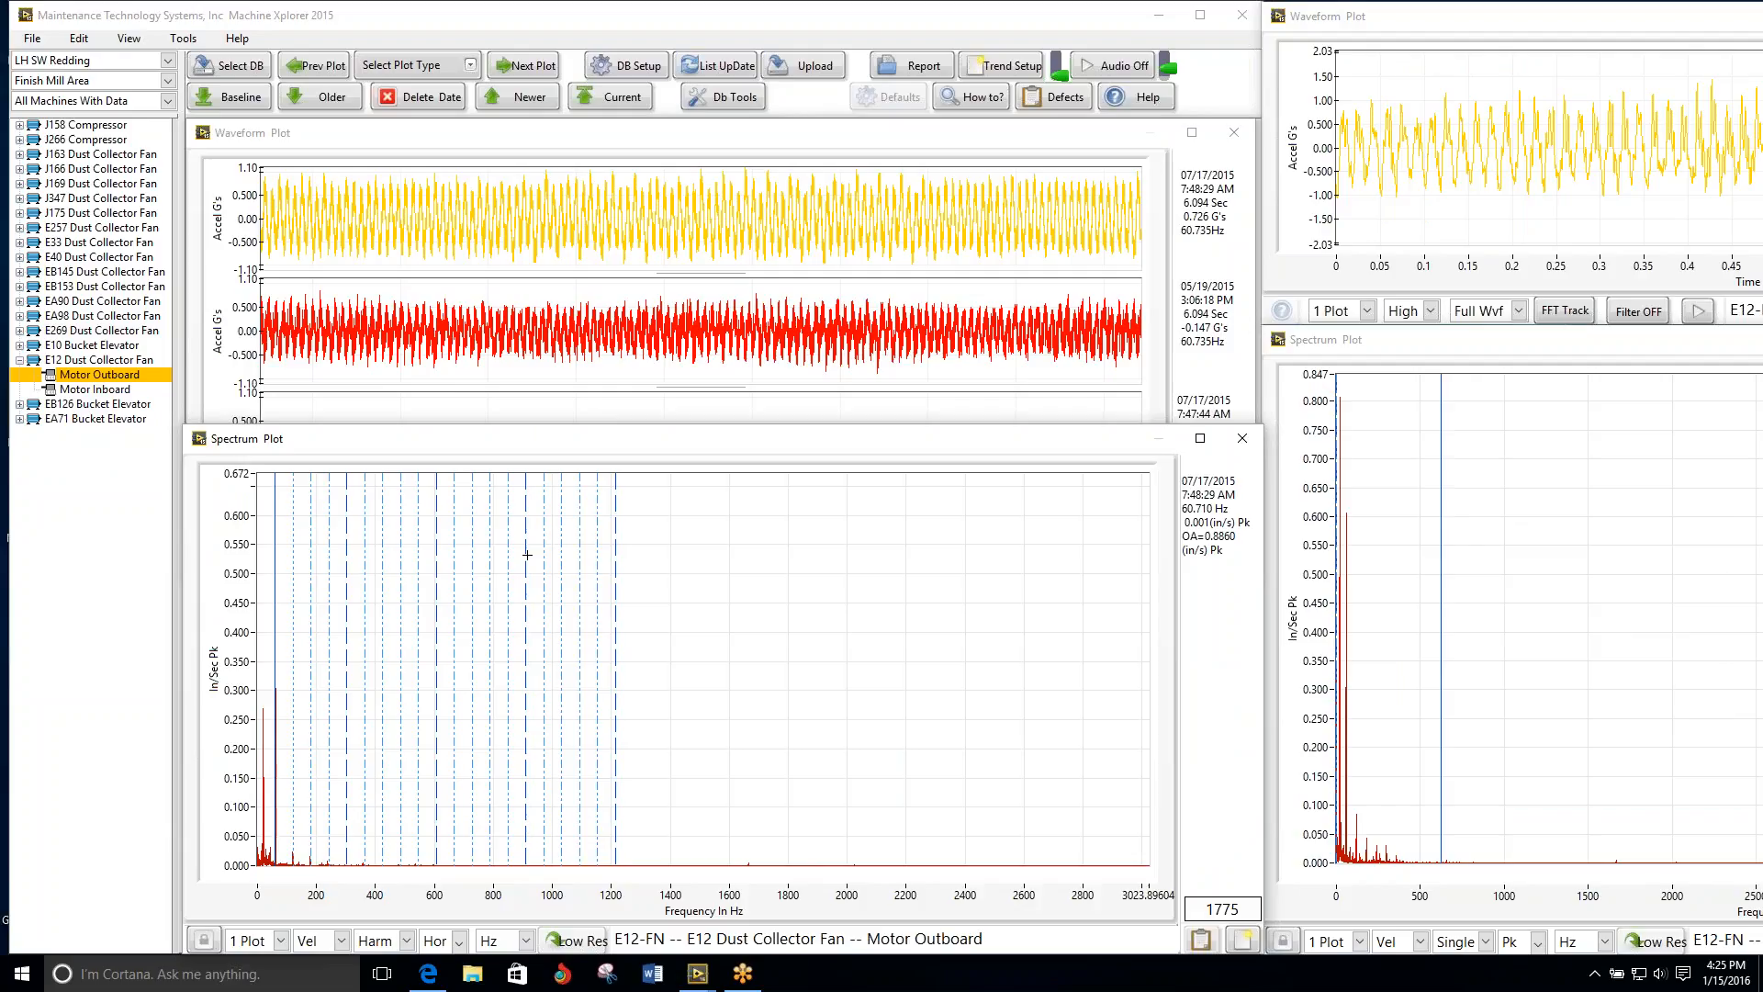
Step: Check the EB126 Bucket Elevator Motor Outboard plots, revisit E12 Motor Outboard for its reading dates, and return to EB126
{"action": "left_click", "coordinate": [115, 405]}
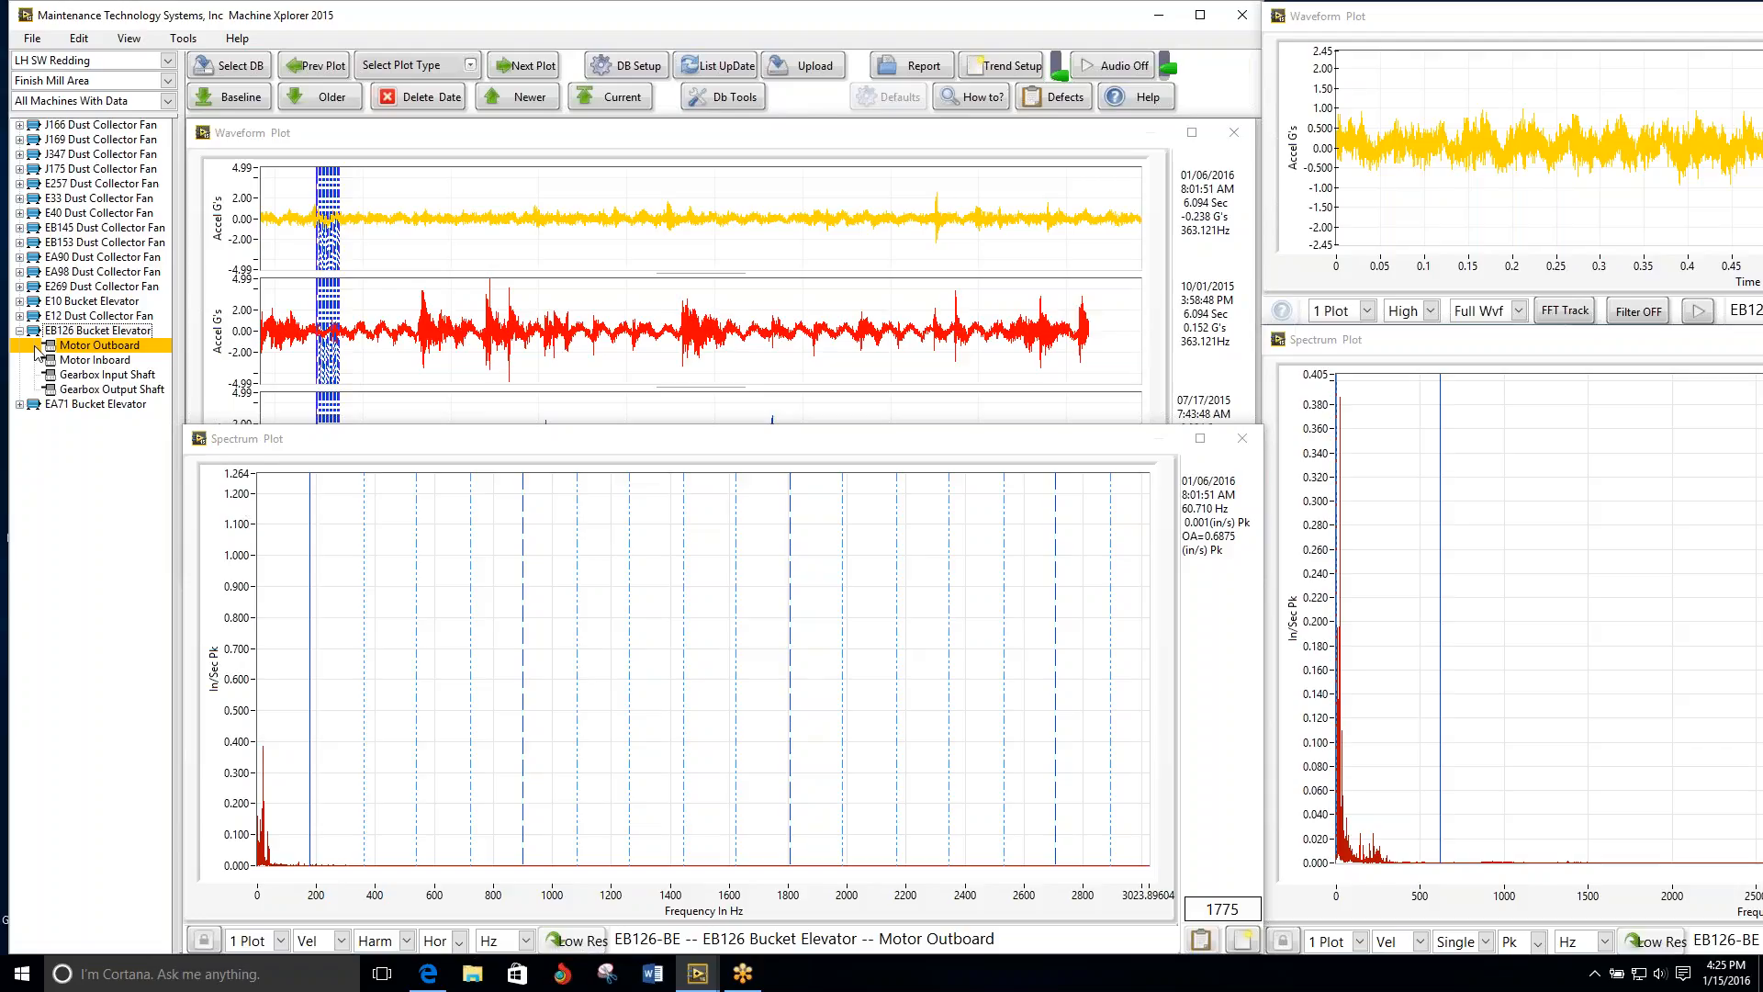
{"action": "left_click", "coordinate": [95, 317]}
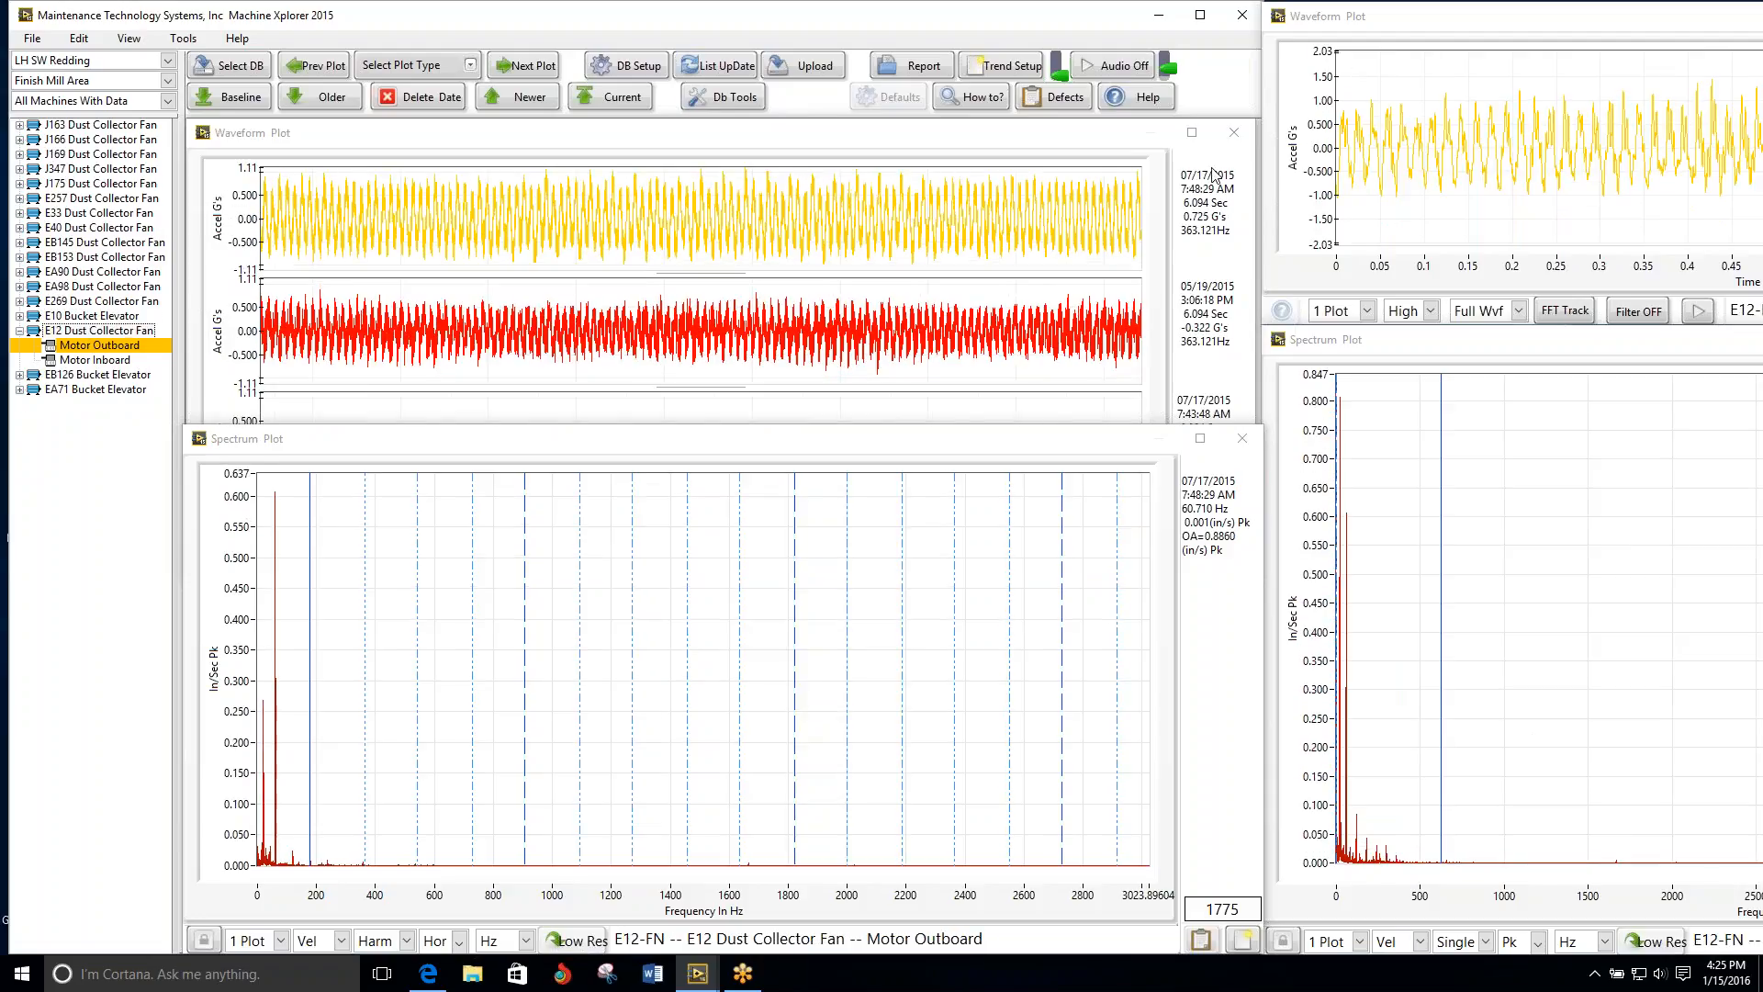
{"action": "left_click", "coordinate": [126, 376]}
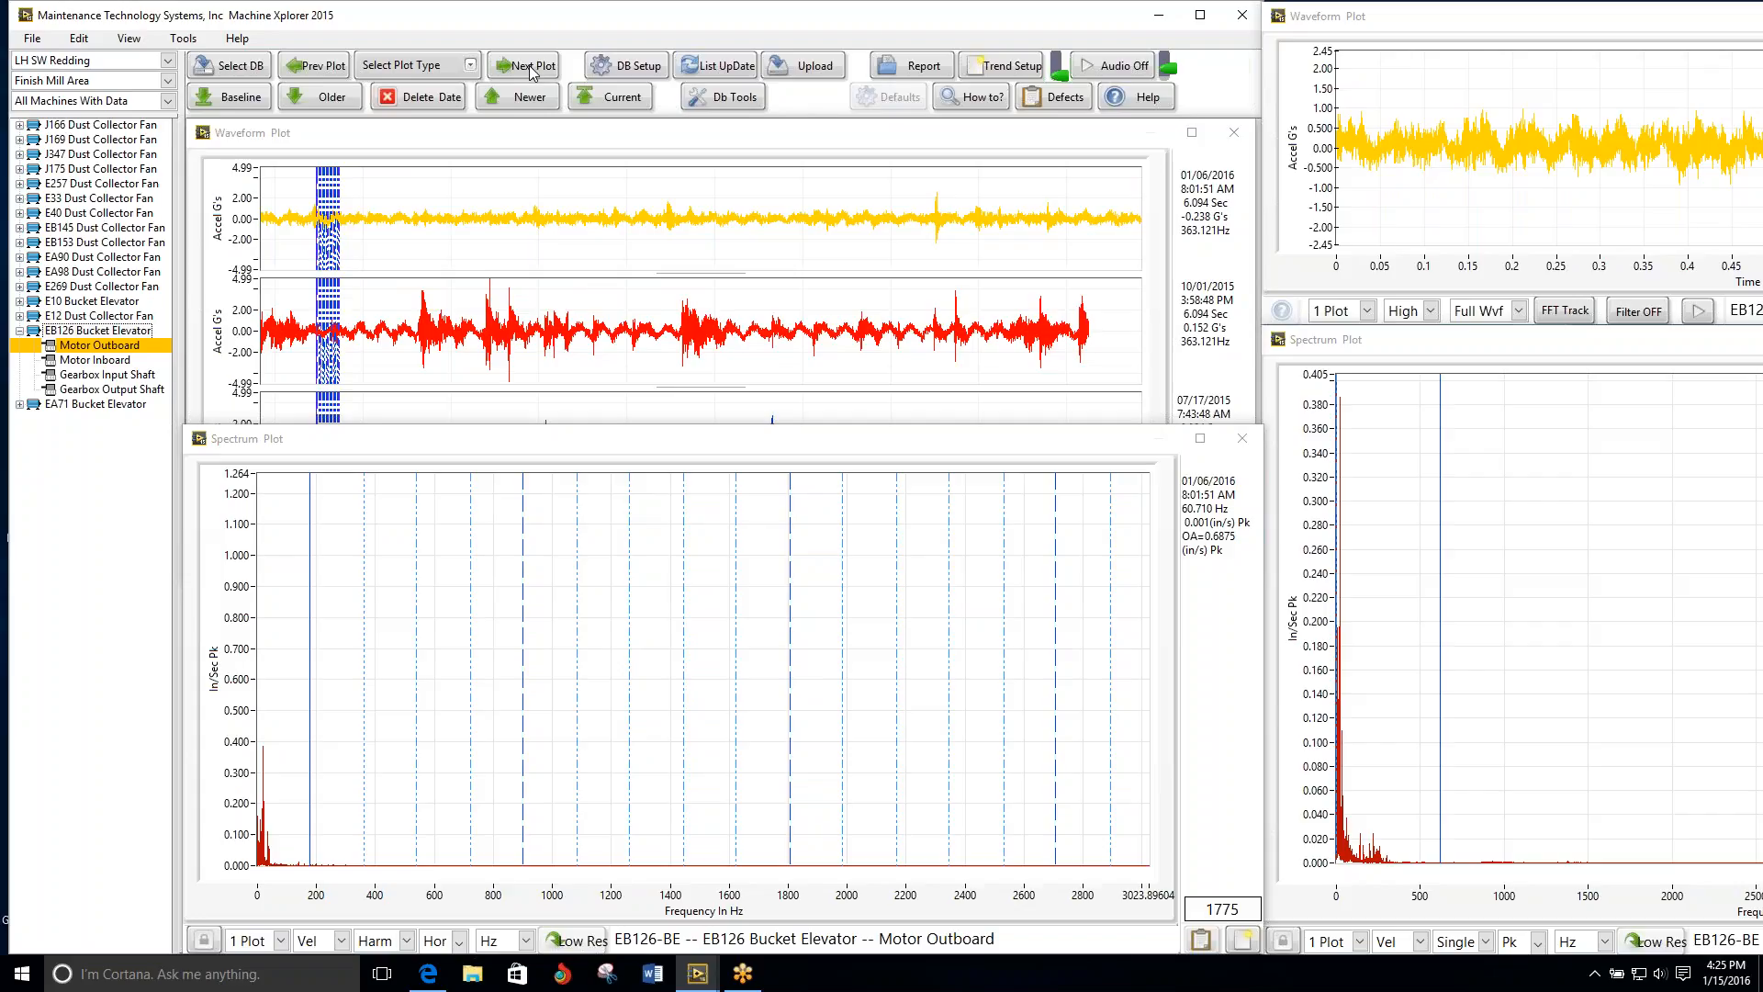
Step: Shorten the Waveform Plot window and arrange the Spectrum Plot directly beneath it so that both fit without overlapping
{"action": "left_click_drag", "start_coordinate": [652, 445], "coordinate": [658, 669]}
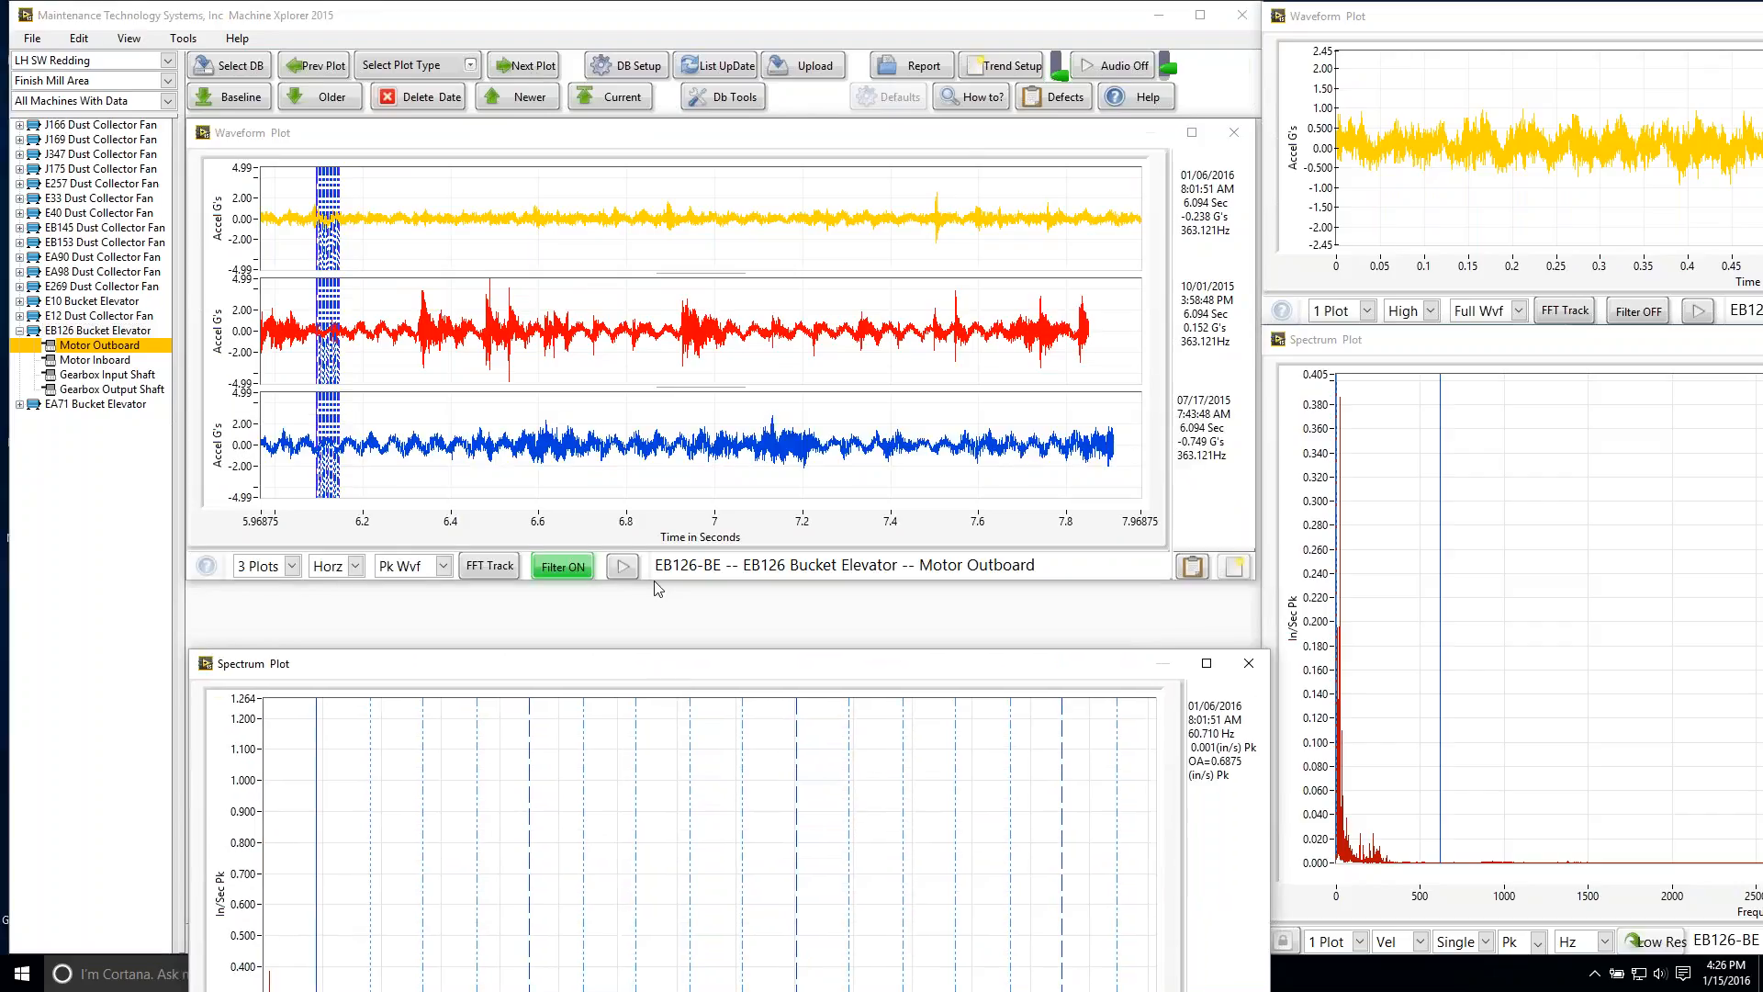
{"action": "left_click_drag", "start_coordinate": [661, 587], "coordinate": [663, 424]}
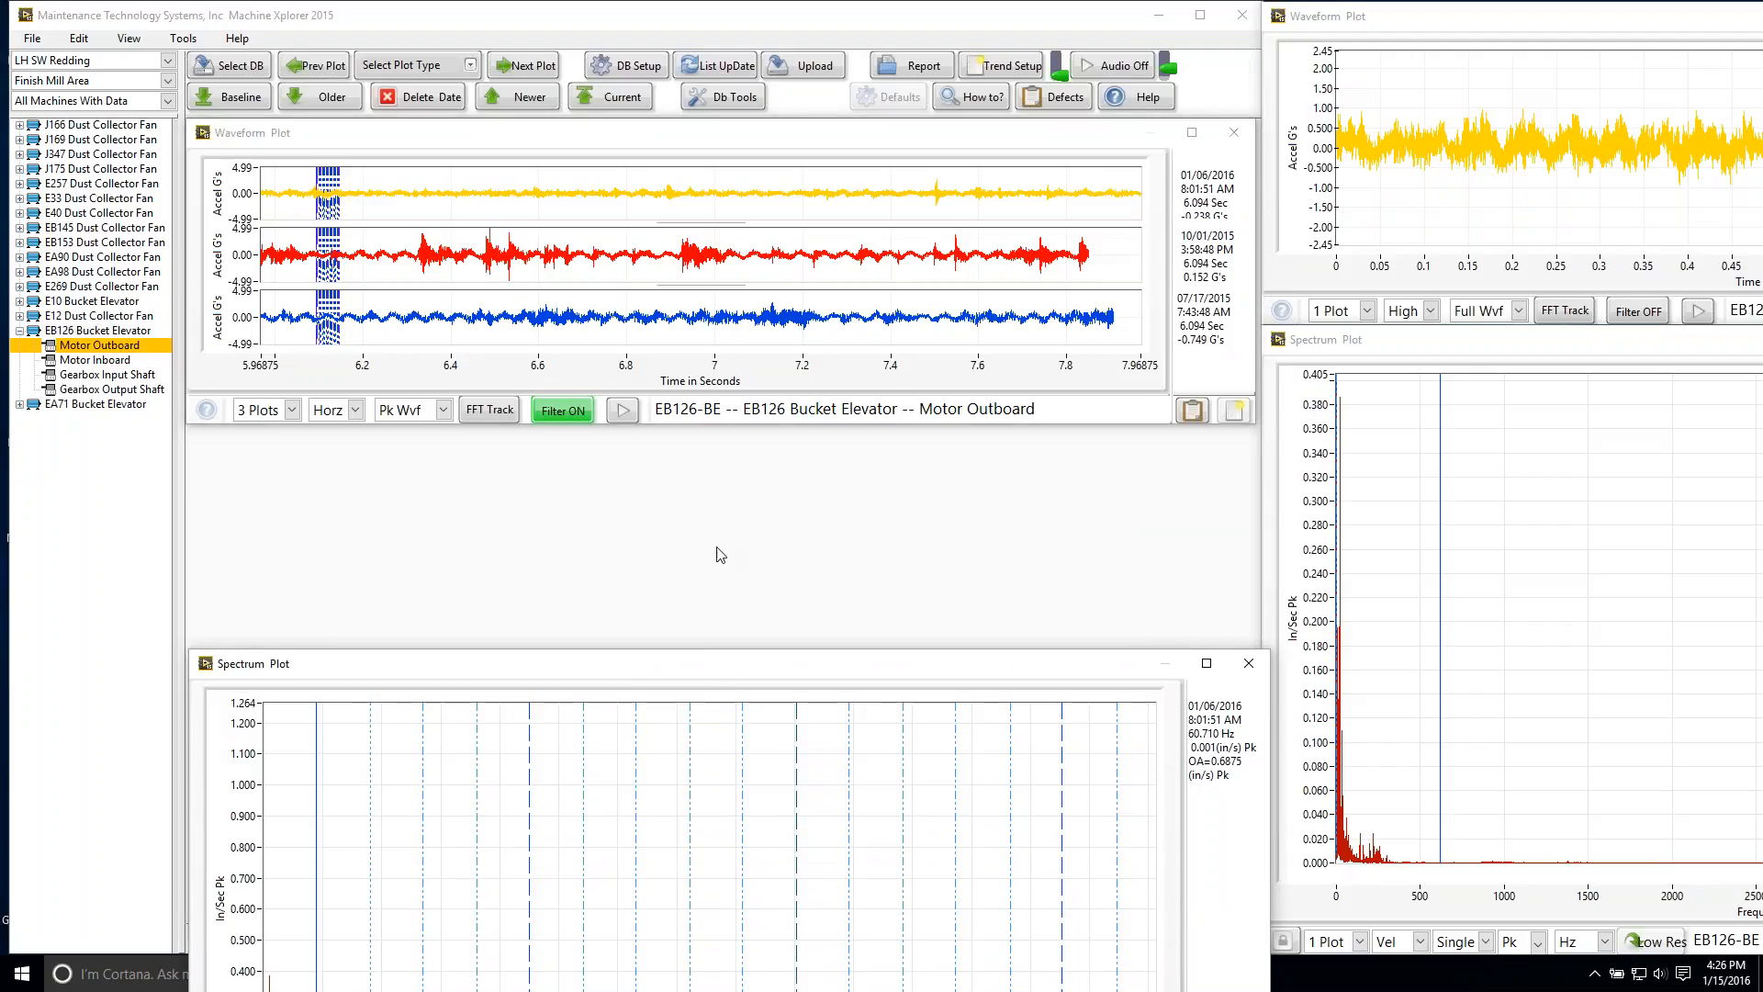
{"action": "left_click_drag", "start_coordinate": [720, 670], "coordinate": [722, 447]}
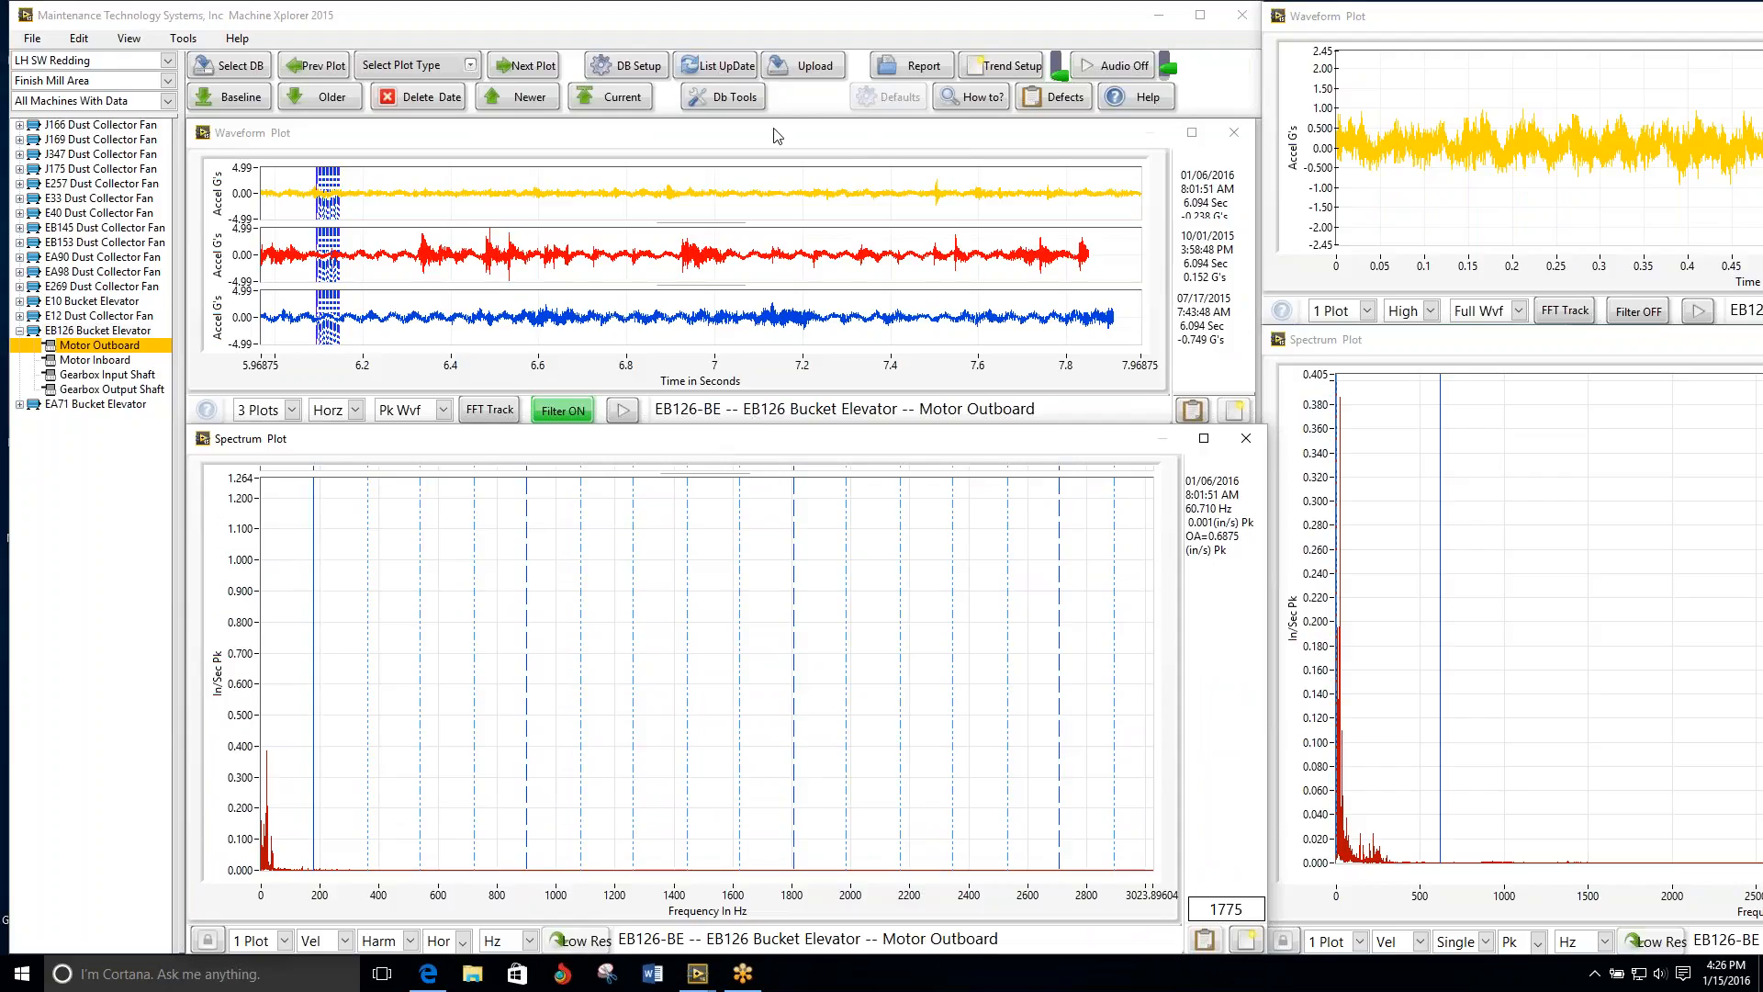
Step: Review the plots from EB126 Bucket Elevator Motor Inboard through EA71 Bucket Elevator Gearbox Input Shaft
{"action": "left_click", "coordinate": [525, 66]}
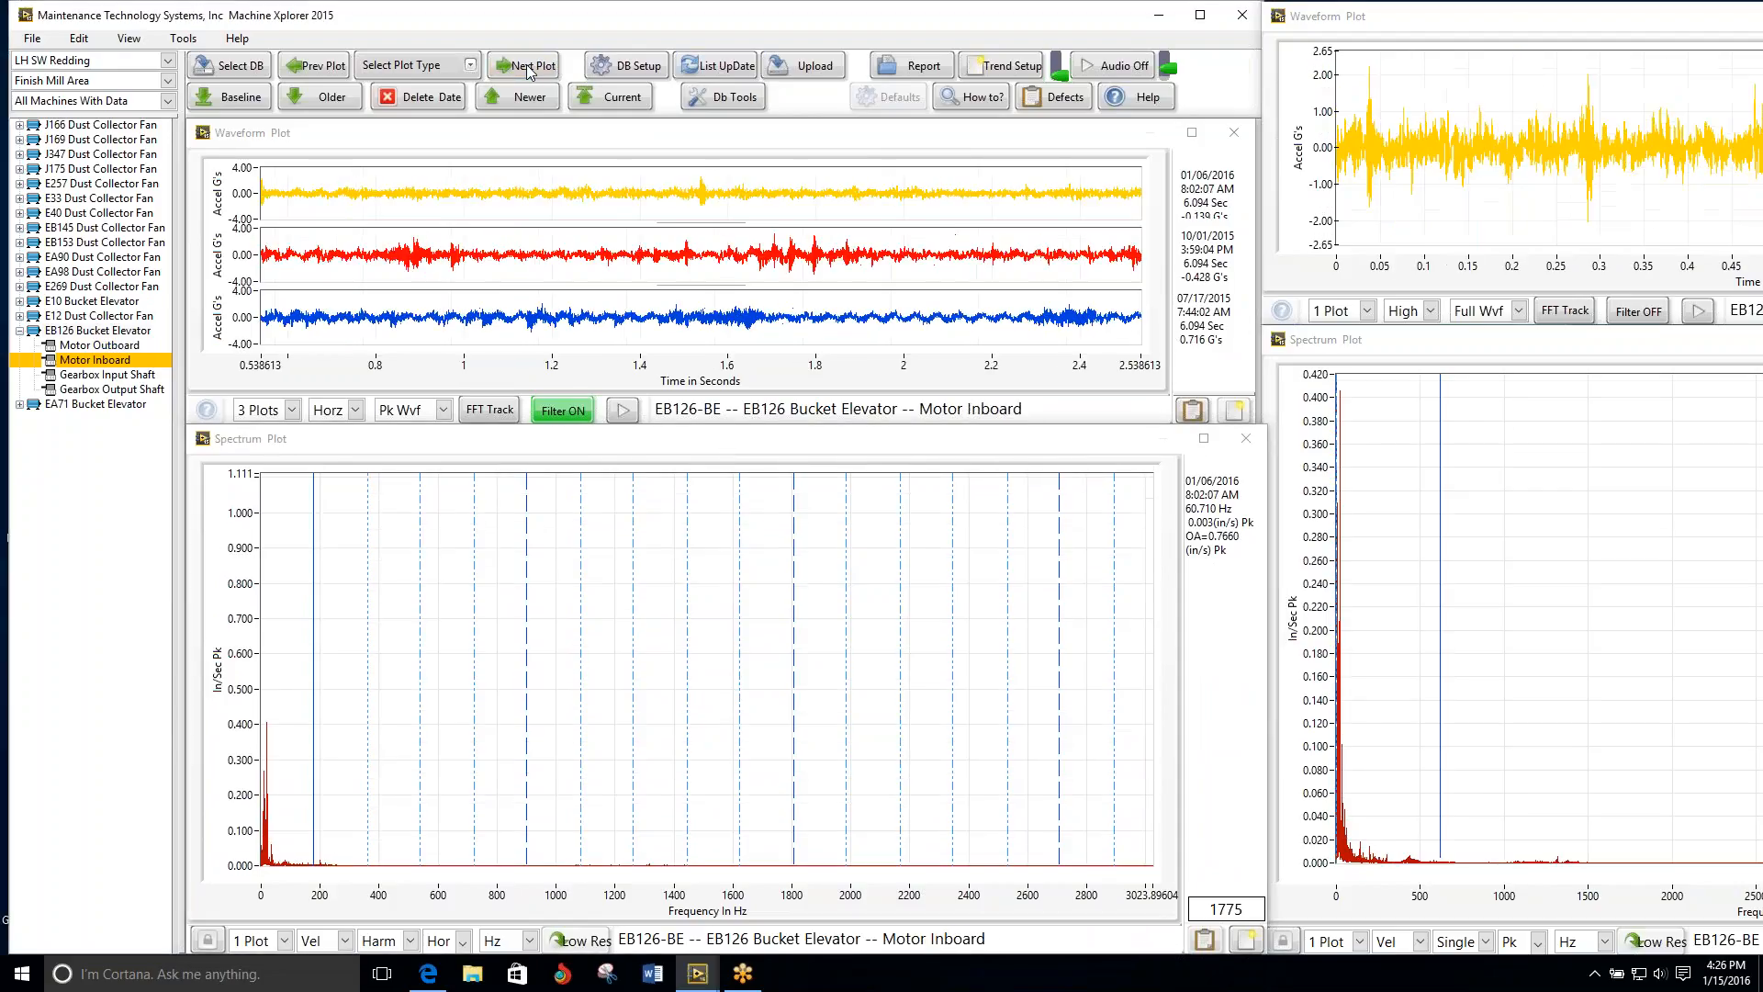
{"action": "left_click", "coordinate": [528, 68]}
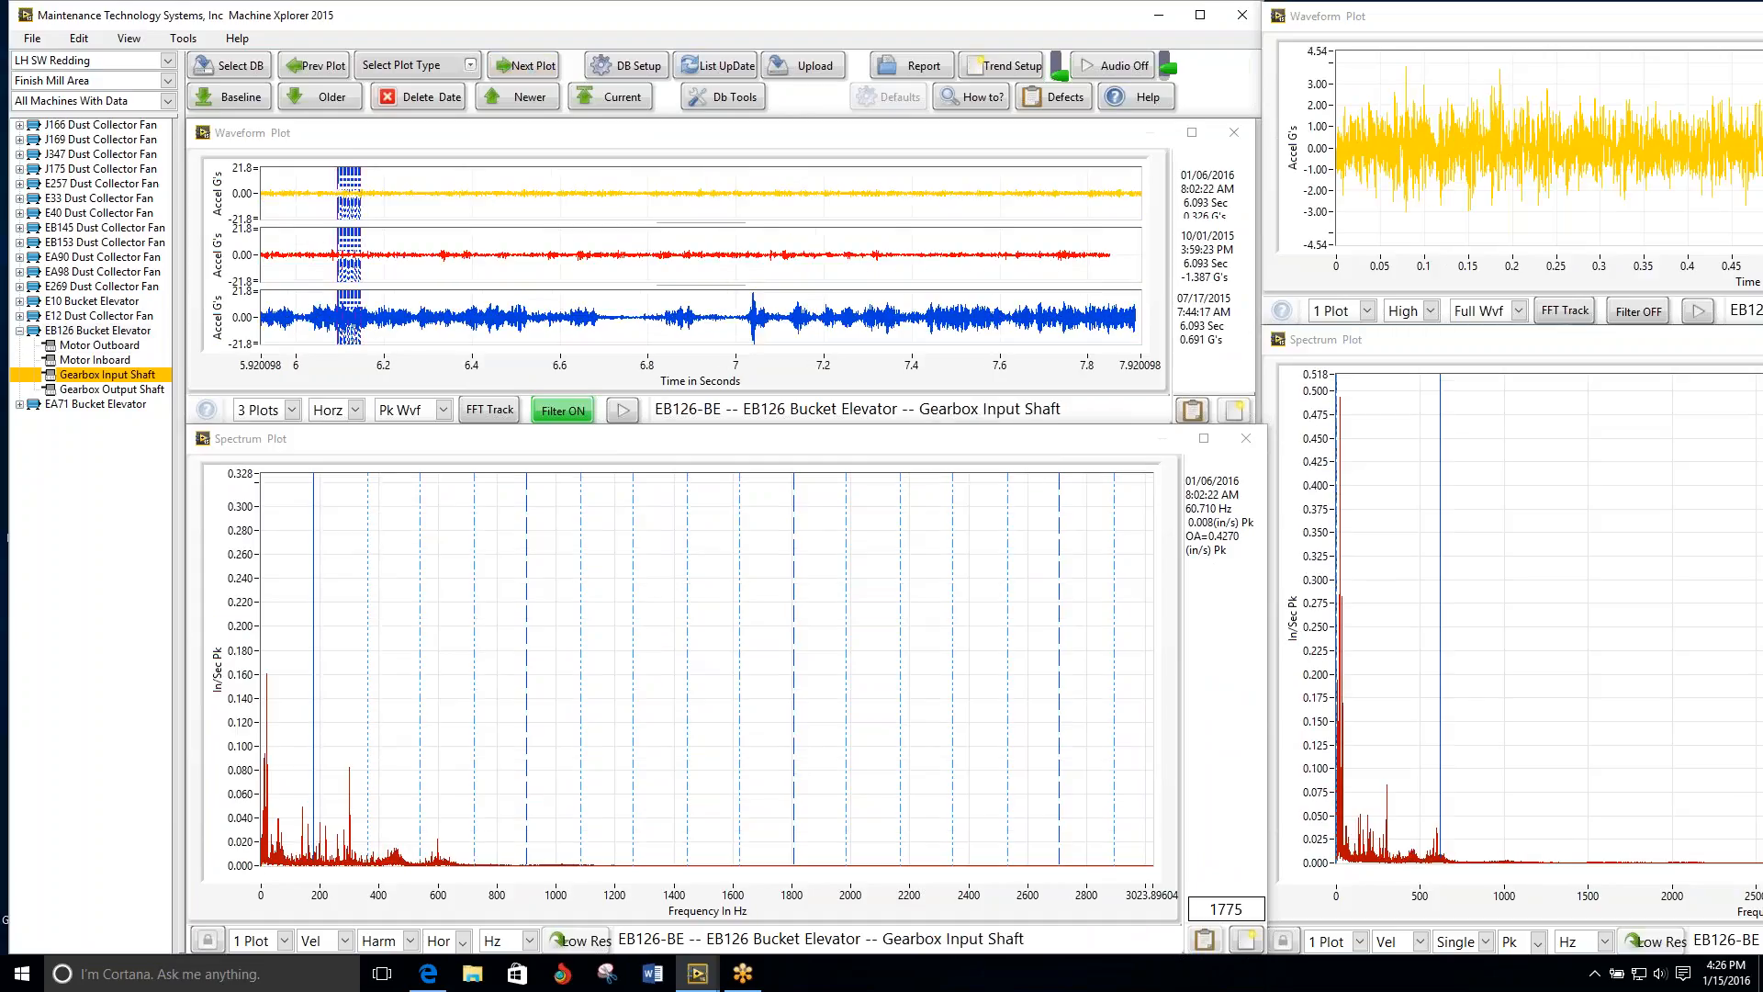
{"action": "left_click", "coordinate": [528, 68]}
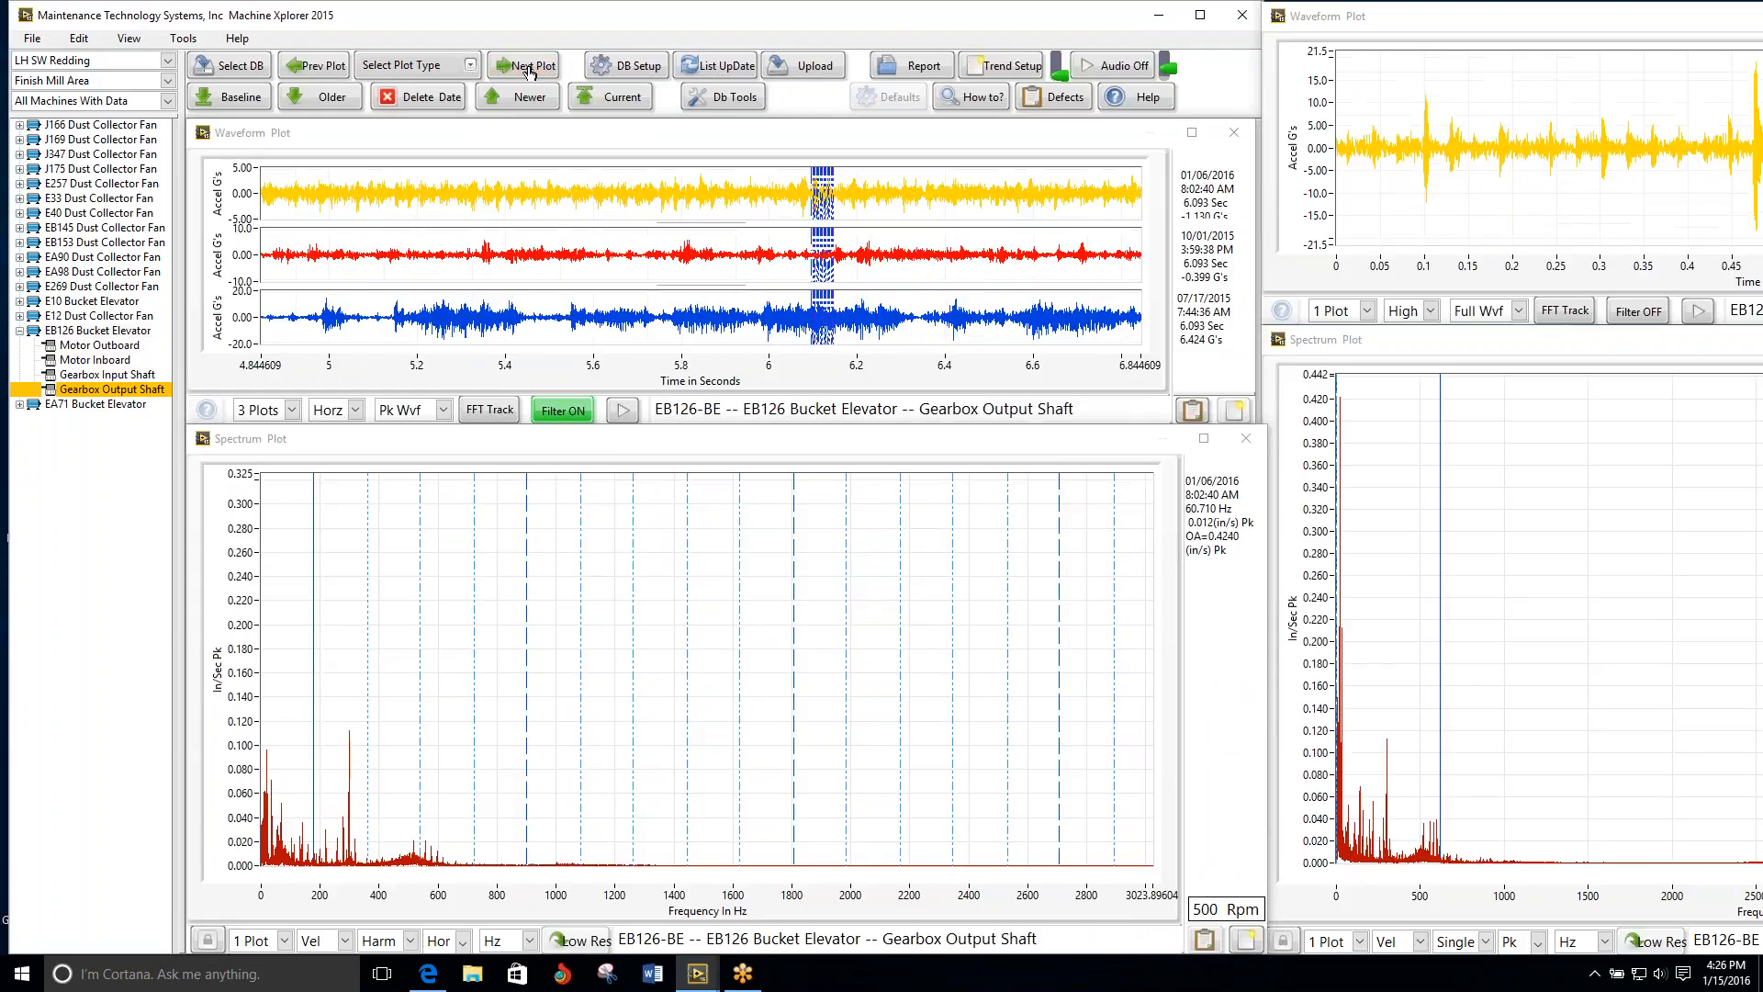
{"action": "left_click", "coordinate": [528, 68]}
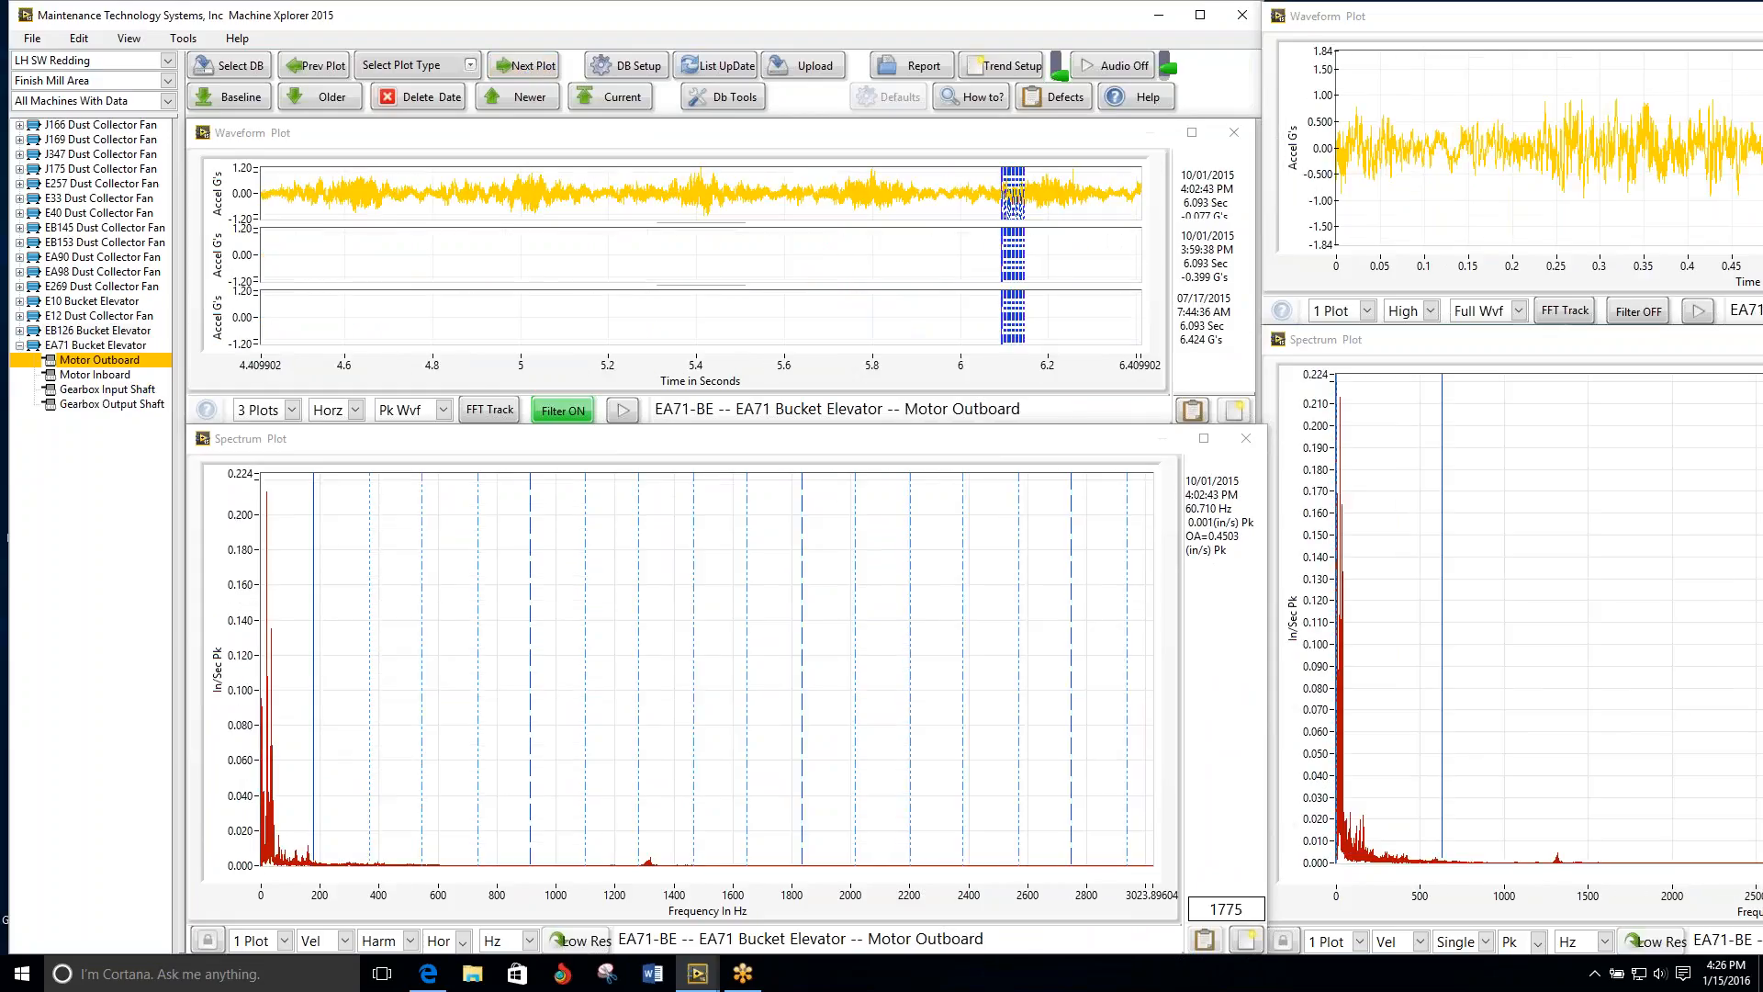
{"action": "left_click", "coordinate": [528, 68]}
{"action": "left_click", "coordinate": [528, 68]}
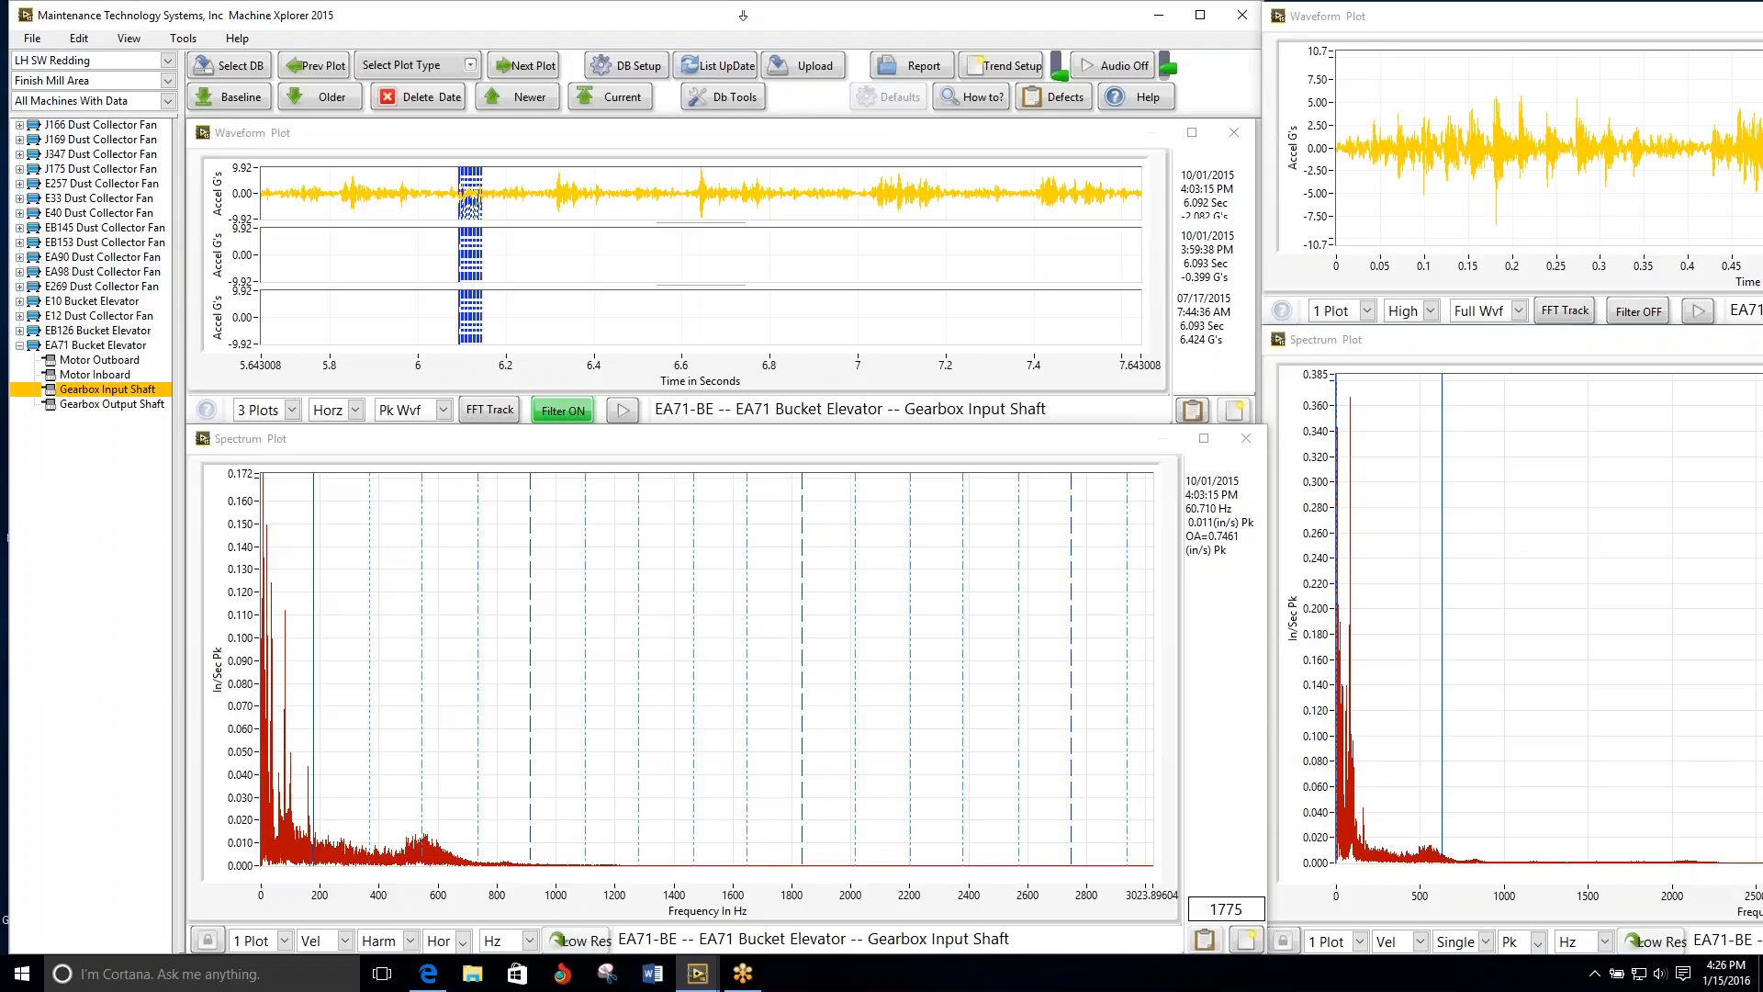
Step: Start an Analysis - PDF report and enter Maintenance Technology Systems as the company name
{"action": "left_click", "coordinate": [914, 69]}
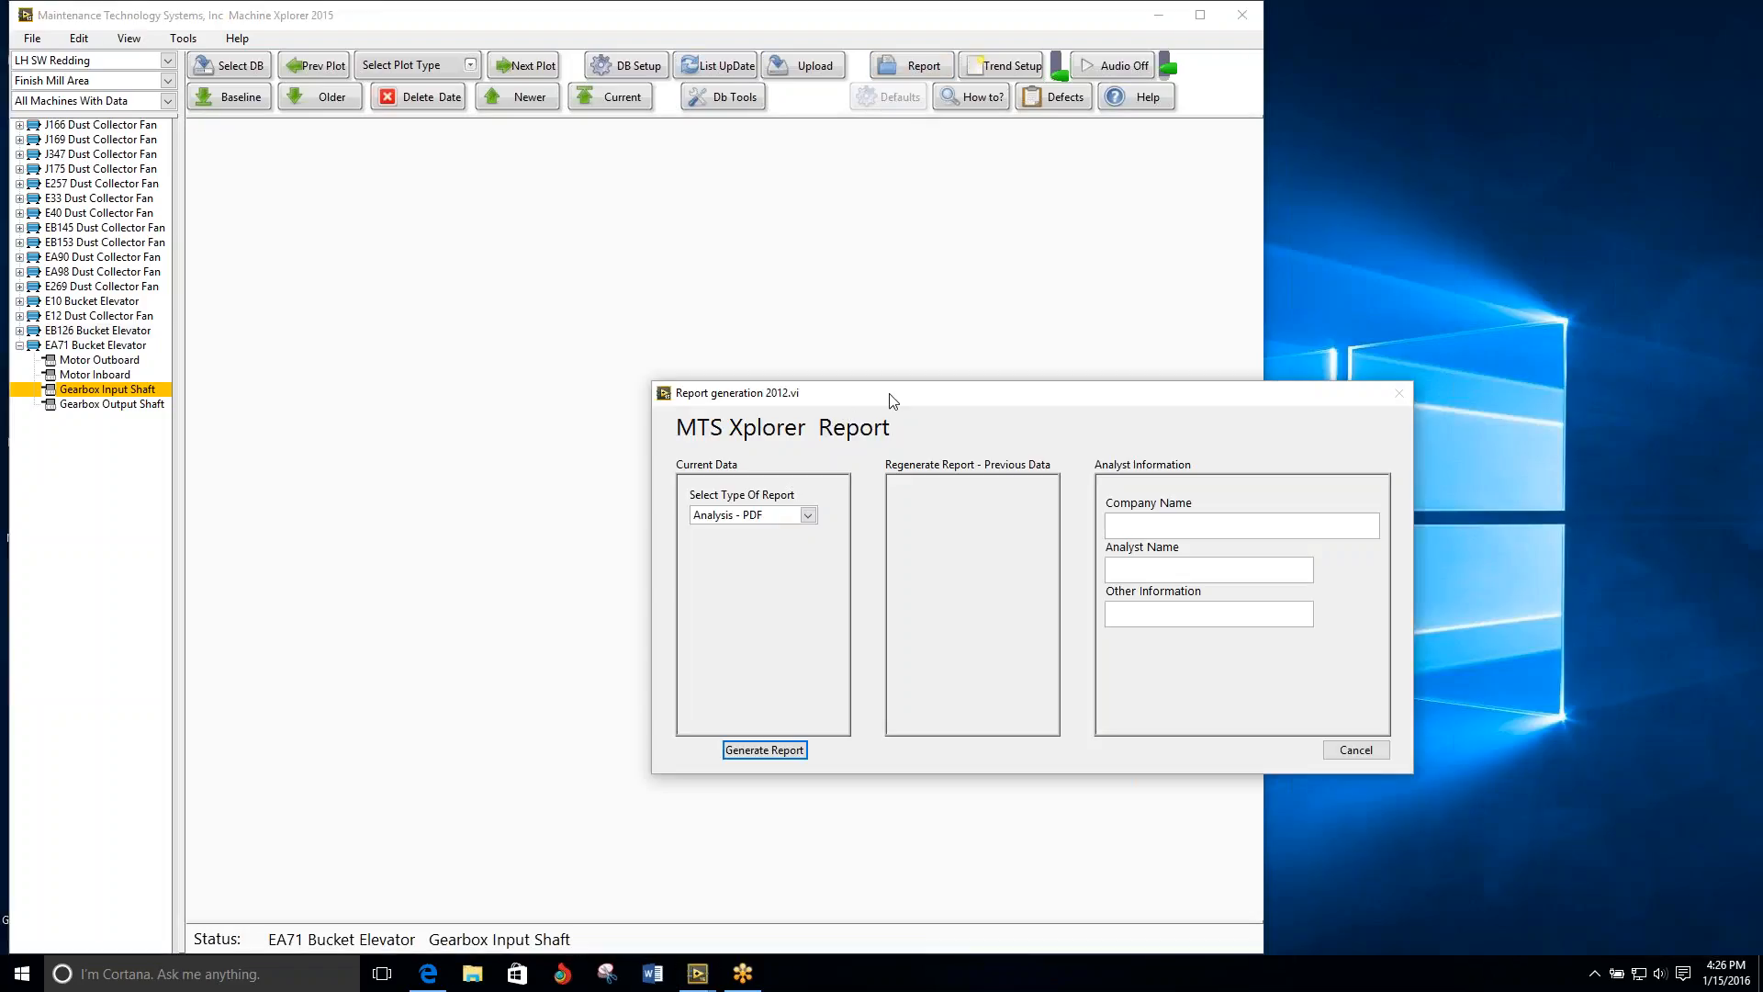
{"action": "left_click_drag", "start_coordinate": [891, 393], "coordinate": [715, 196]}
{"action": "left_click", "coordinate": [975, 331]}
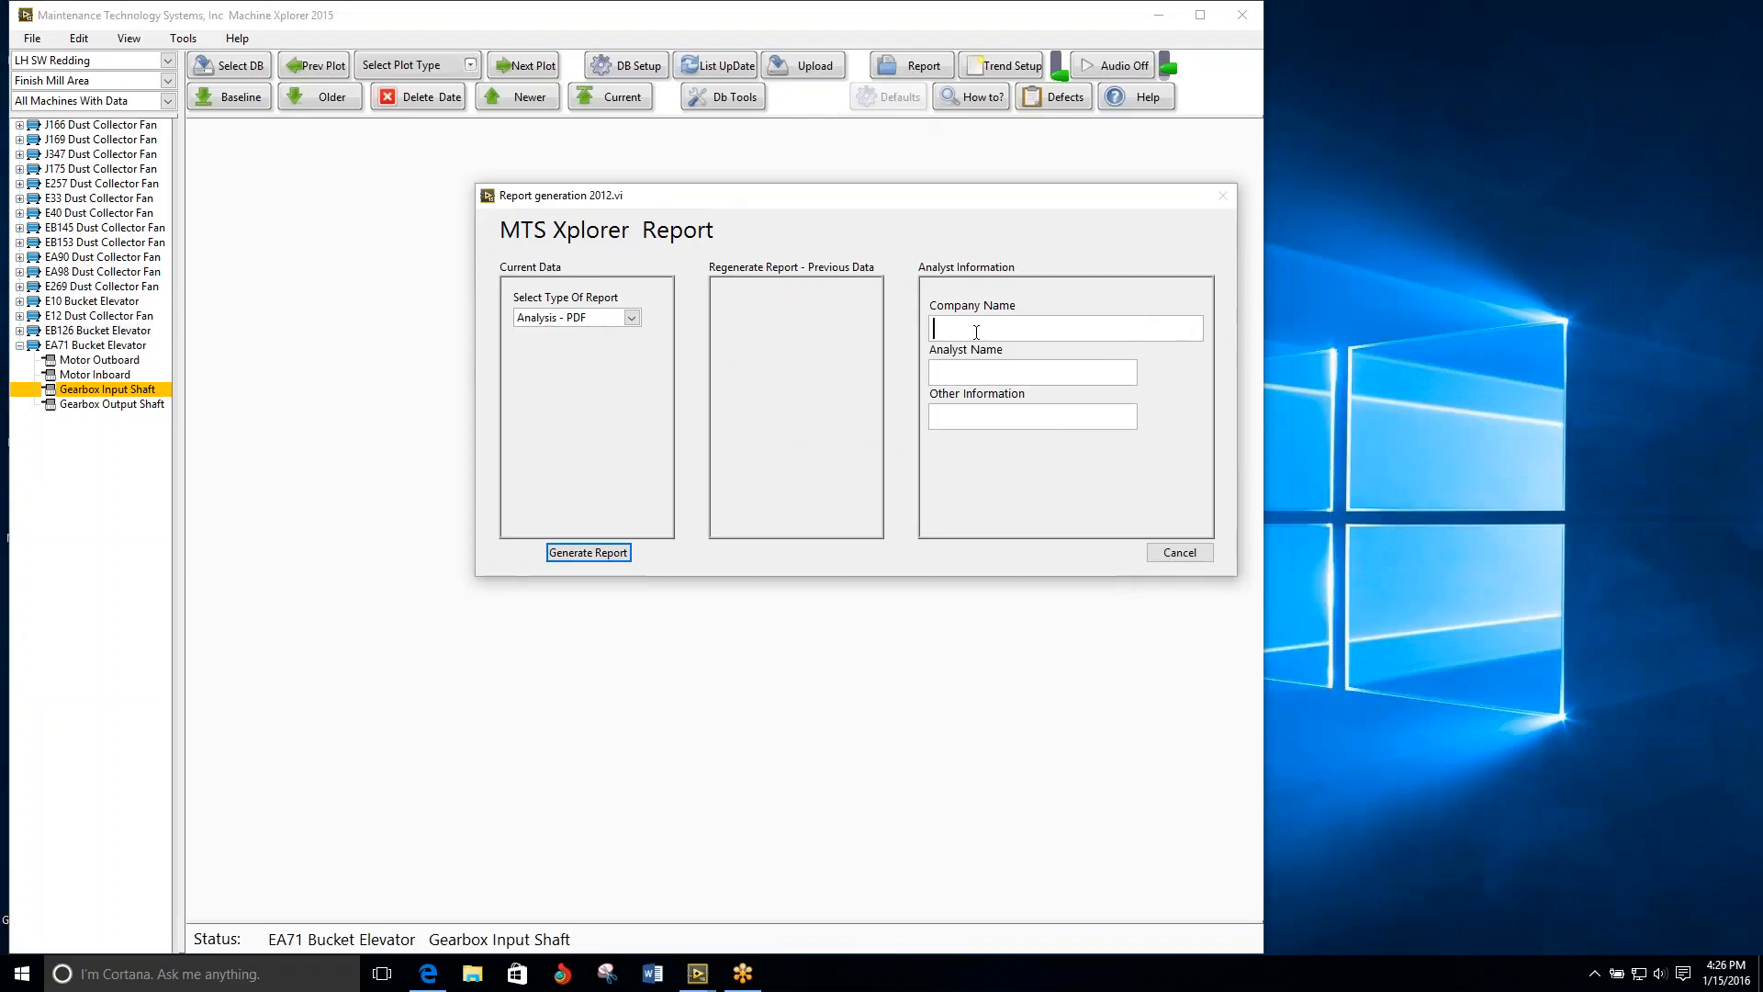
{"action": "type", "text": "Maintenance Technology Systems"}
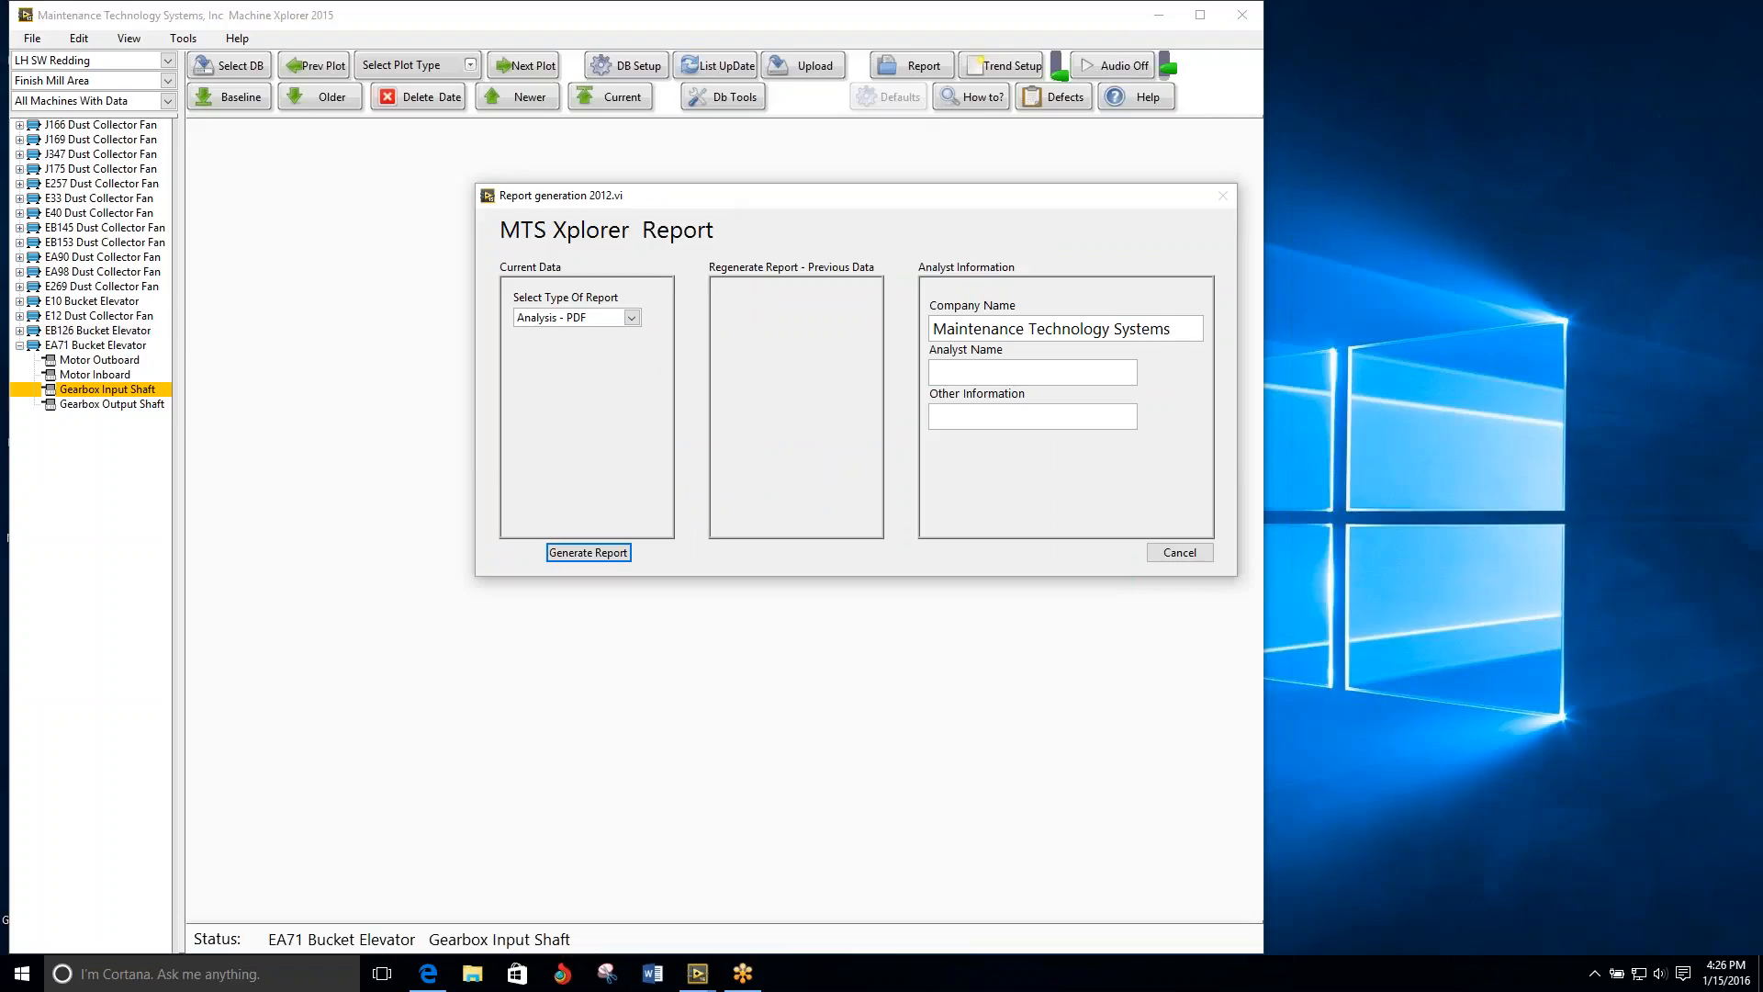
Step: Enter the analyst's full name and change the report's company name to IVC Services, LLC
{"action": "left_click", "coordinate": [1093, 372]}
{"action": "type", "text": "Milt Olsen"}
{"action": "key", "text": "shift+Tab"}
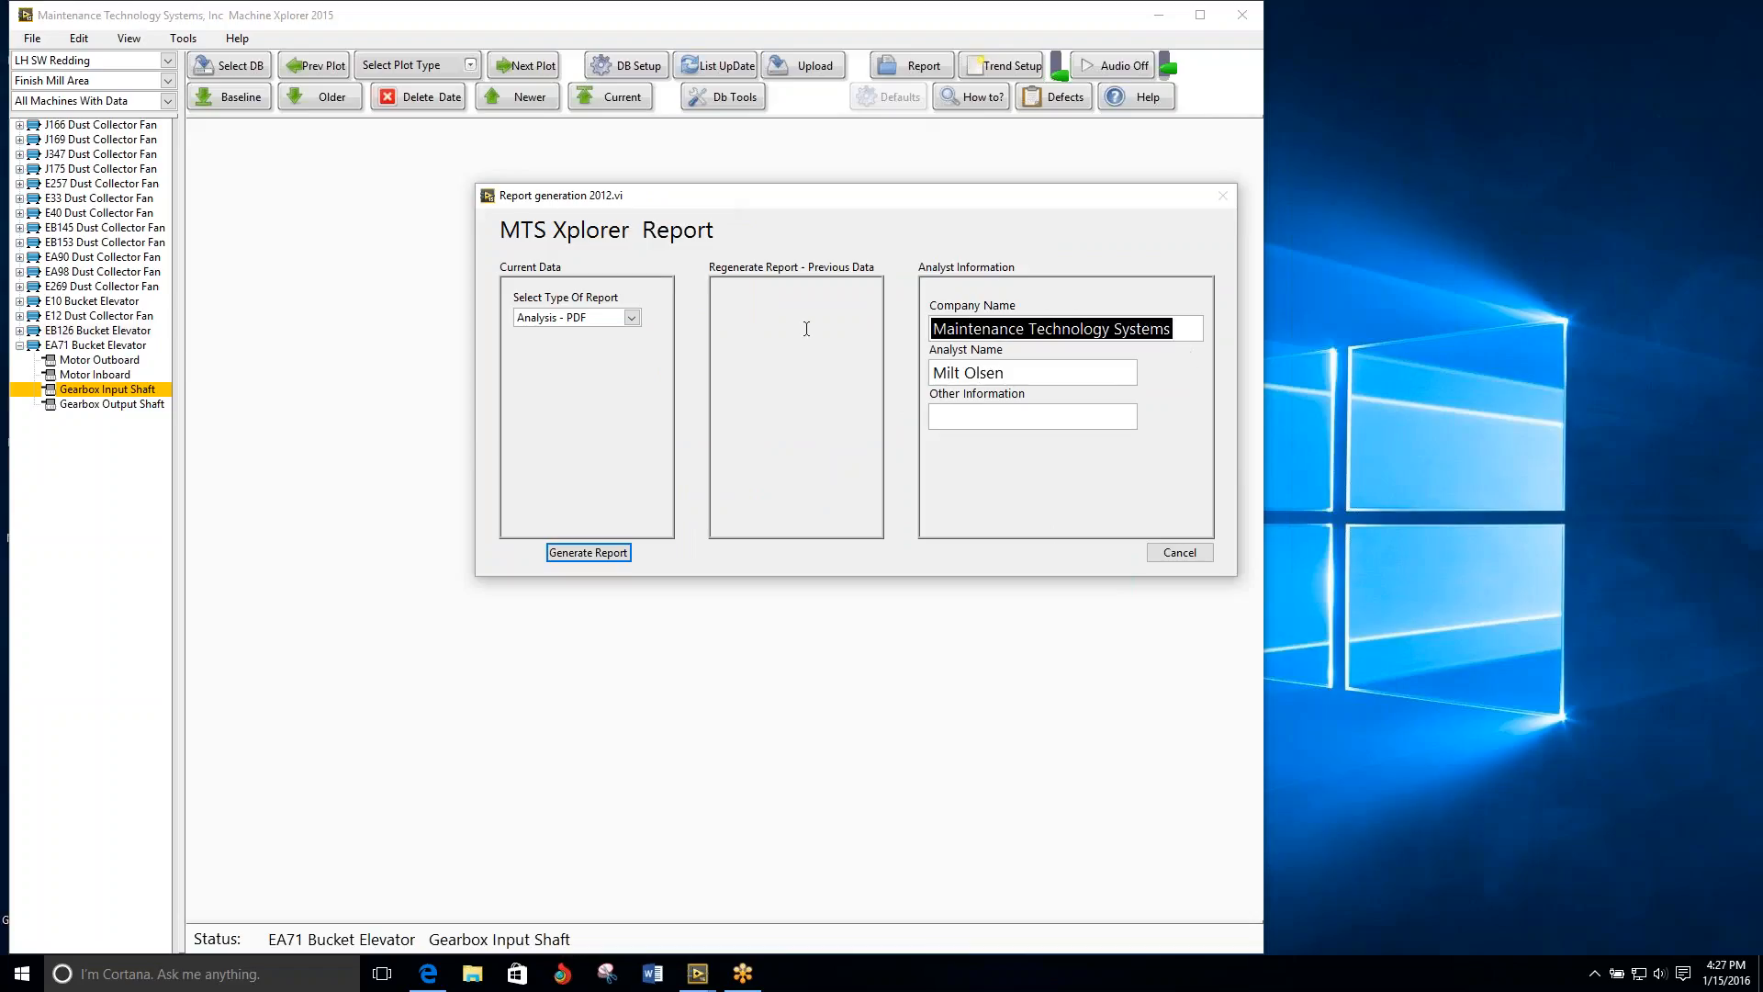
{"action": "type", "text": "IVC S"}
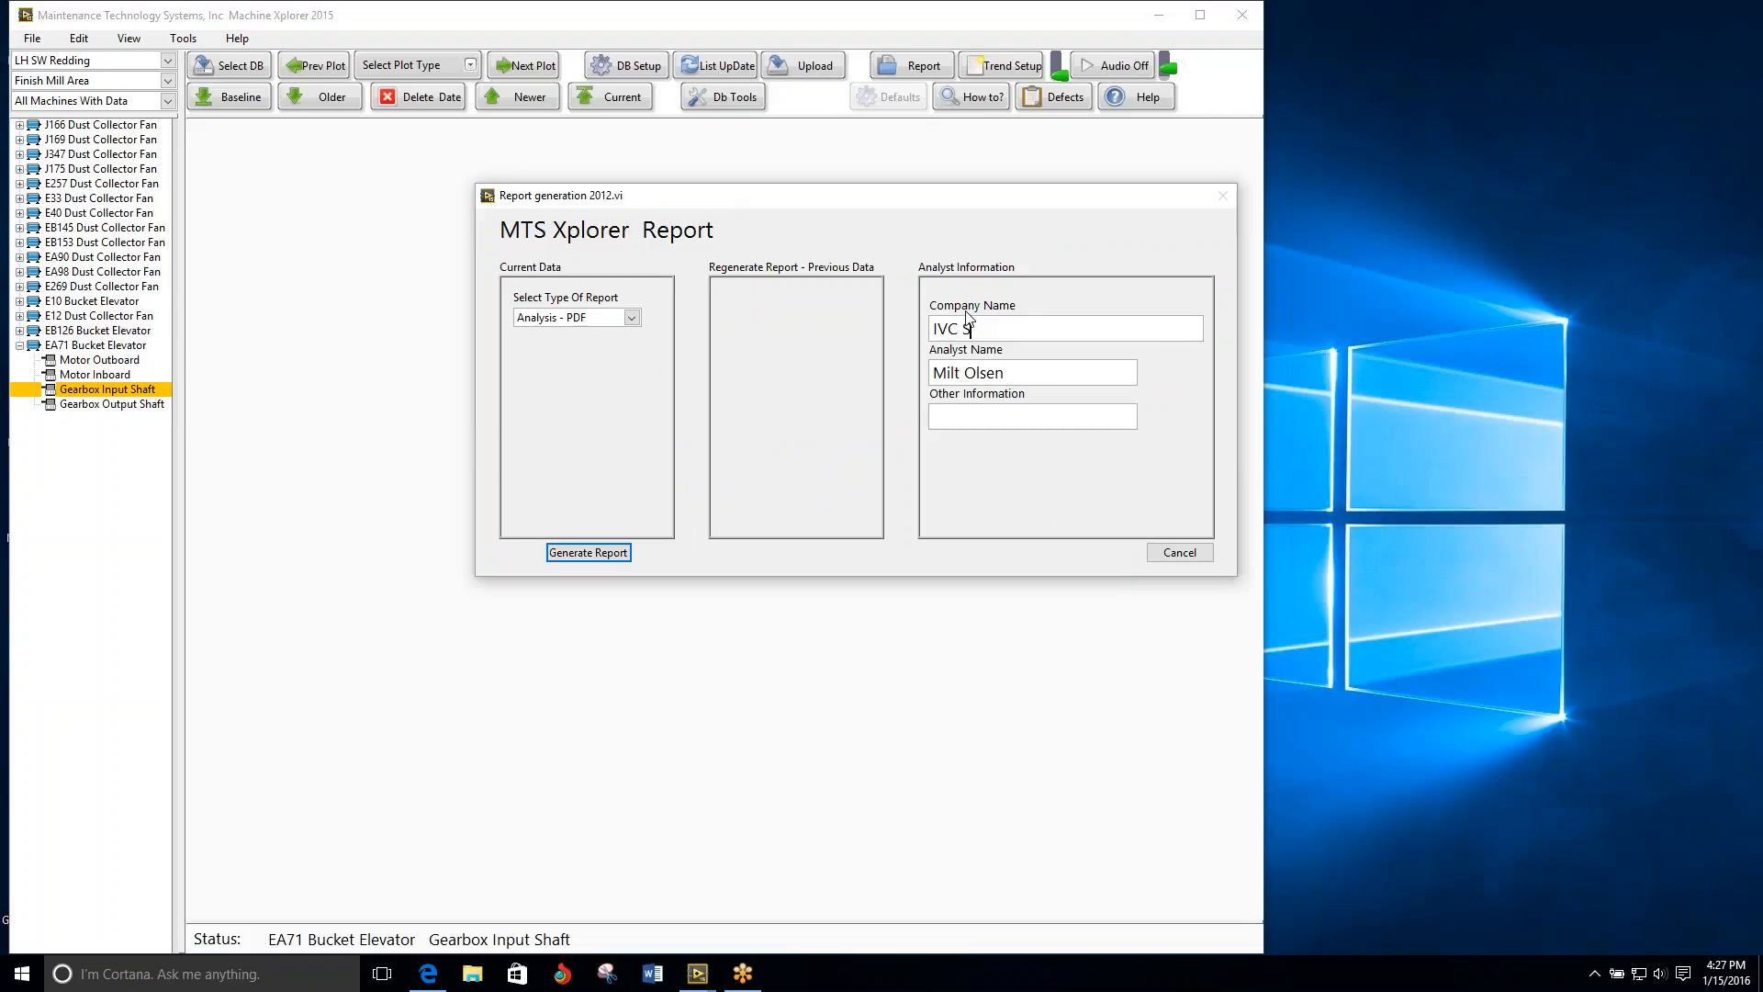
{"action": "type", "text": "ervices, LLC"}
Step: Enter Jan 2016 as the report's other information
{"action": "left_click", "coordinate": [989, 419]}
{"action": "type", "text": "Jan 2016"}
Step: Generate the report and choose the Lehigh Redding folder under md > PDM Reports on drive C as the save location
{"action": "left_click", "coordinate": [586, 555]}
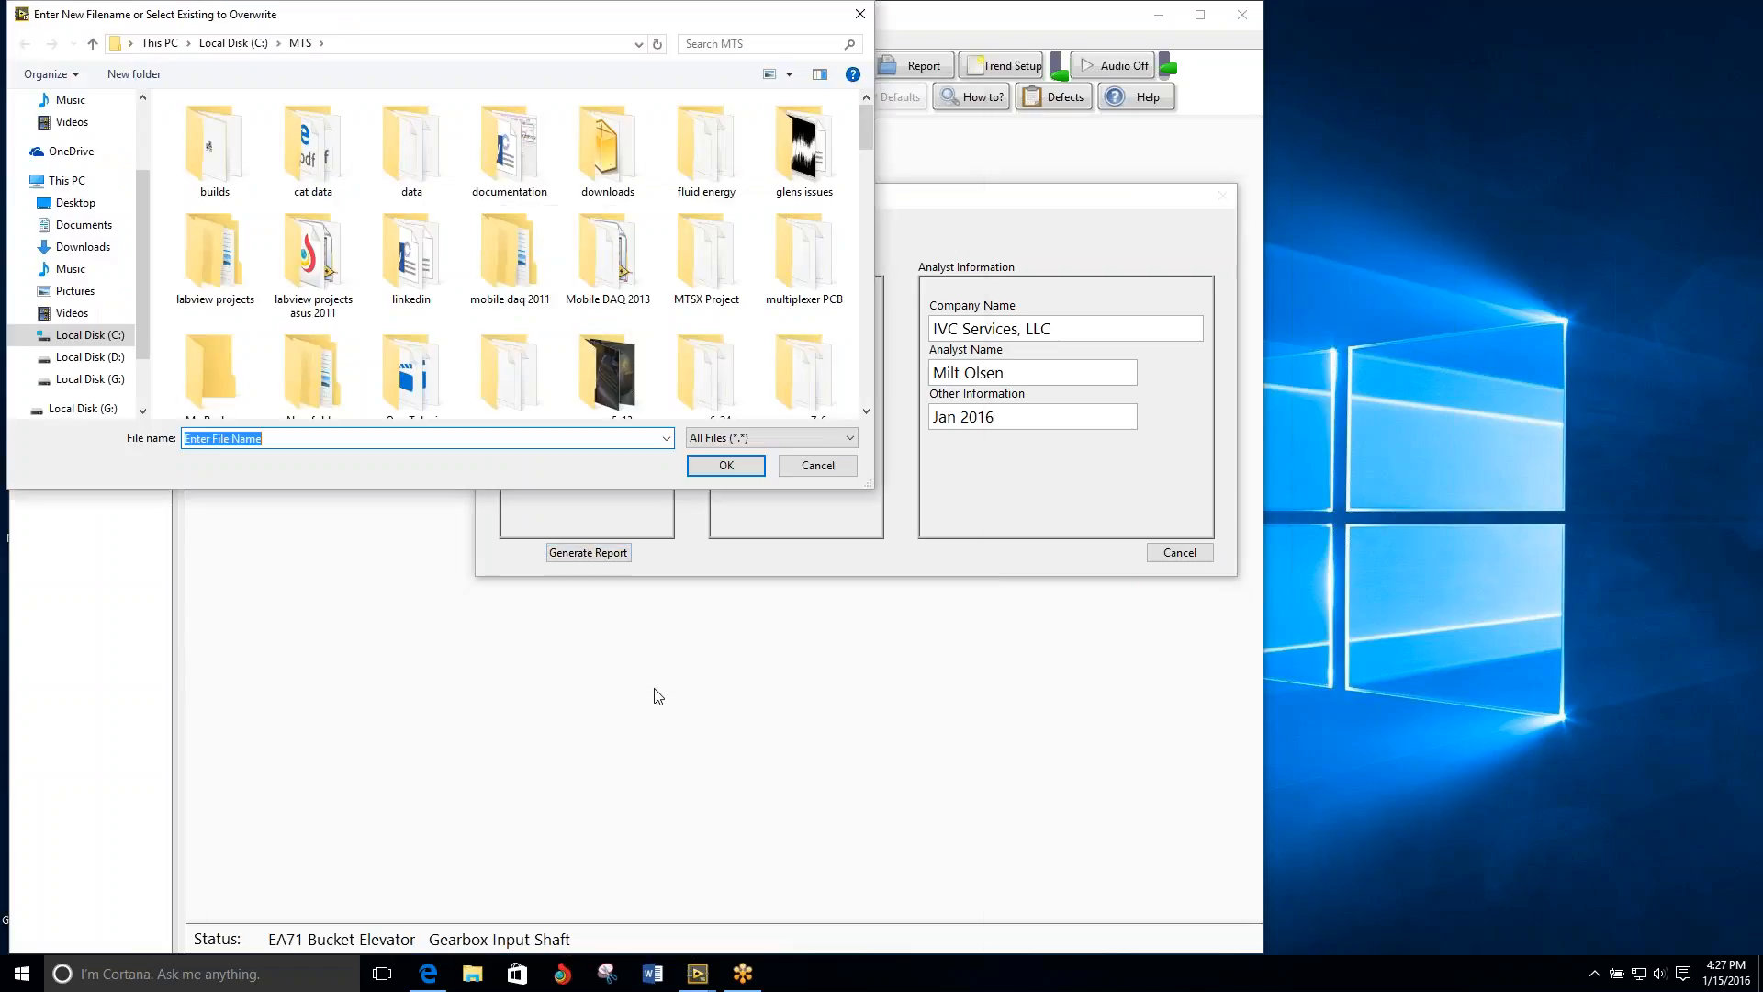
{"action": "left_click", "coordinate": [230, 45]}
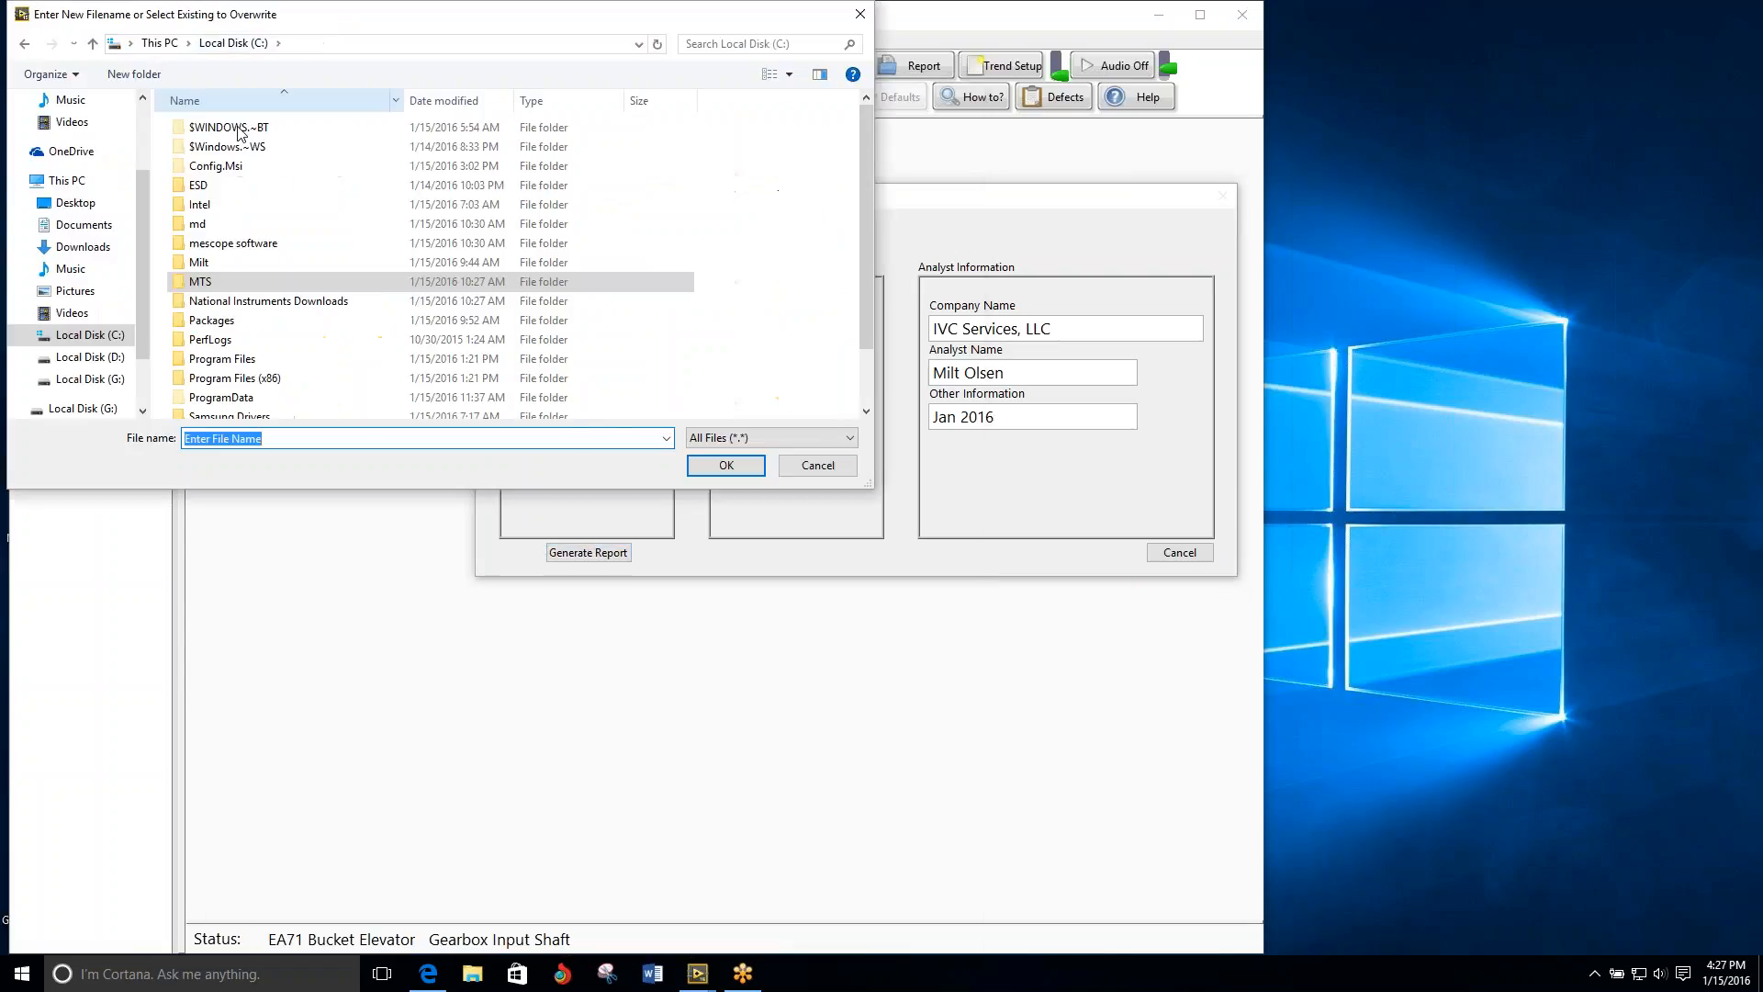
{"action": "double_click", "coordinate": [220, 223]}
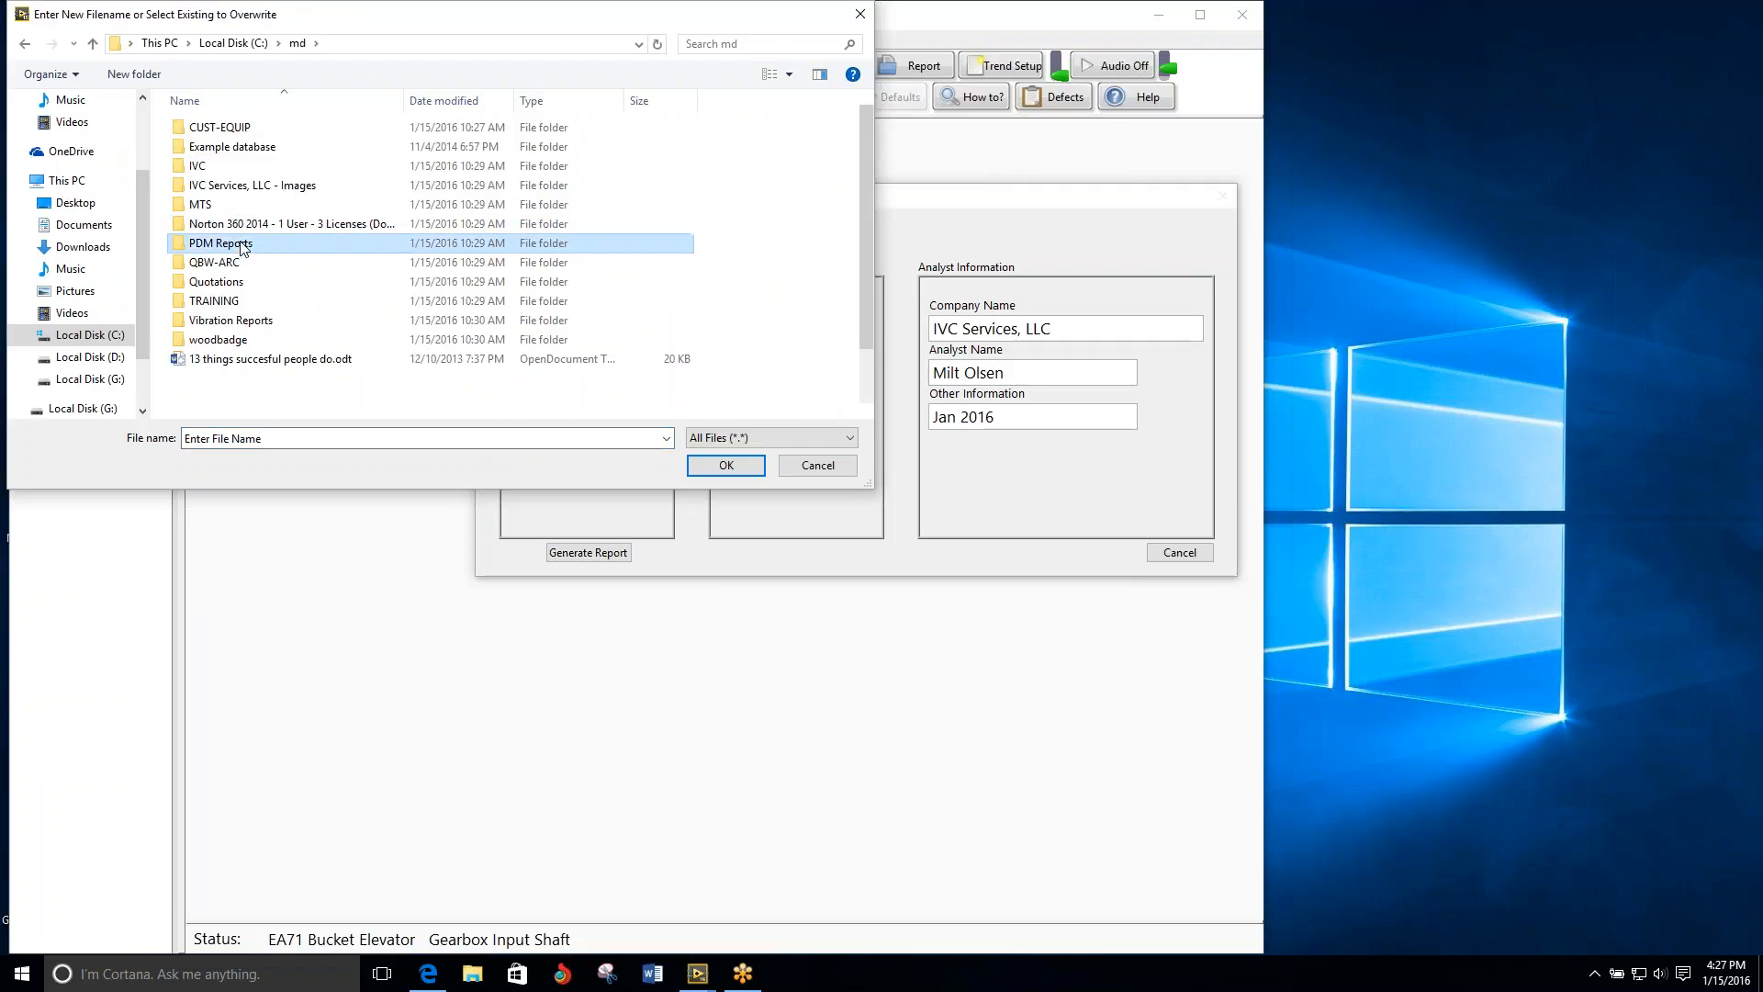
{"action": "double_click", "coordinate": [274, 244]}
{"action": "double_click", "coordinate": [283, 263]}
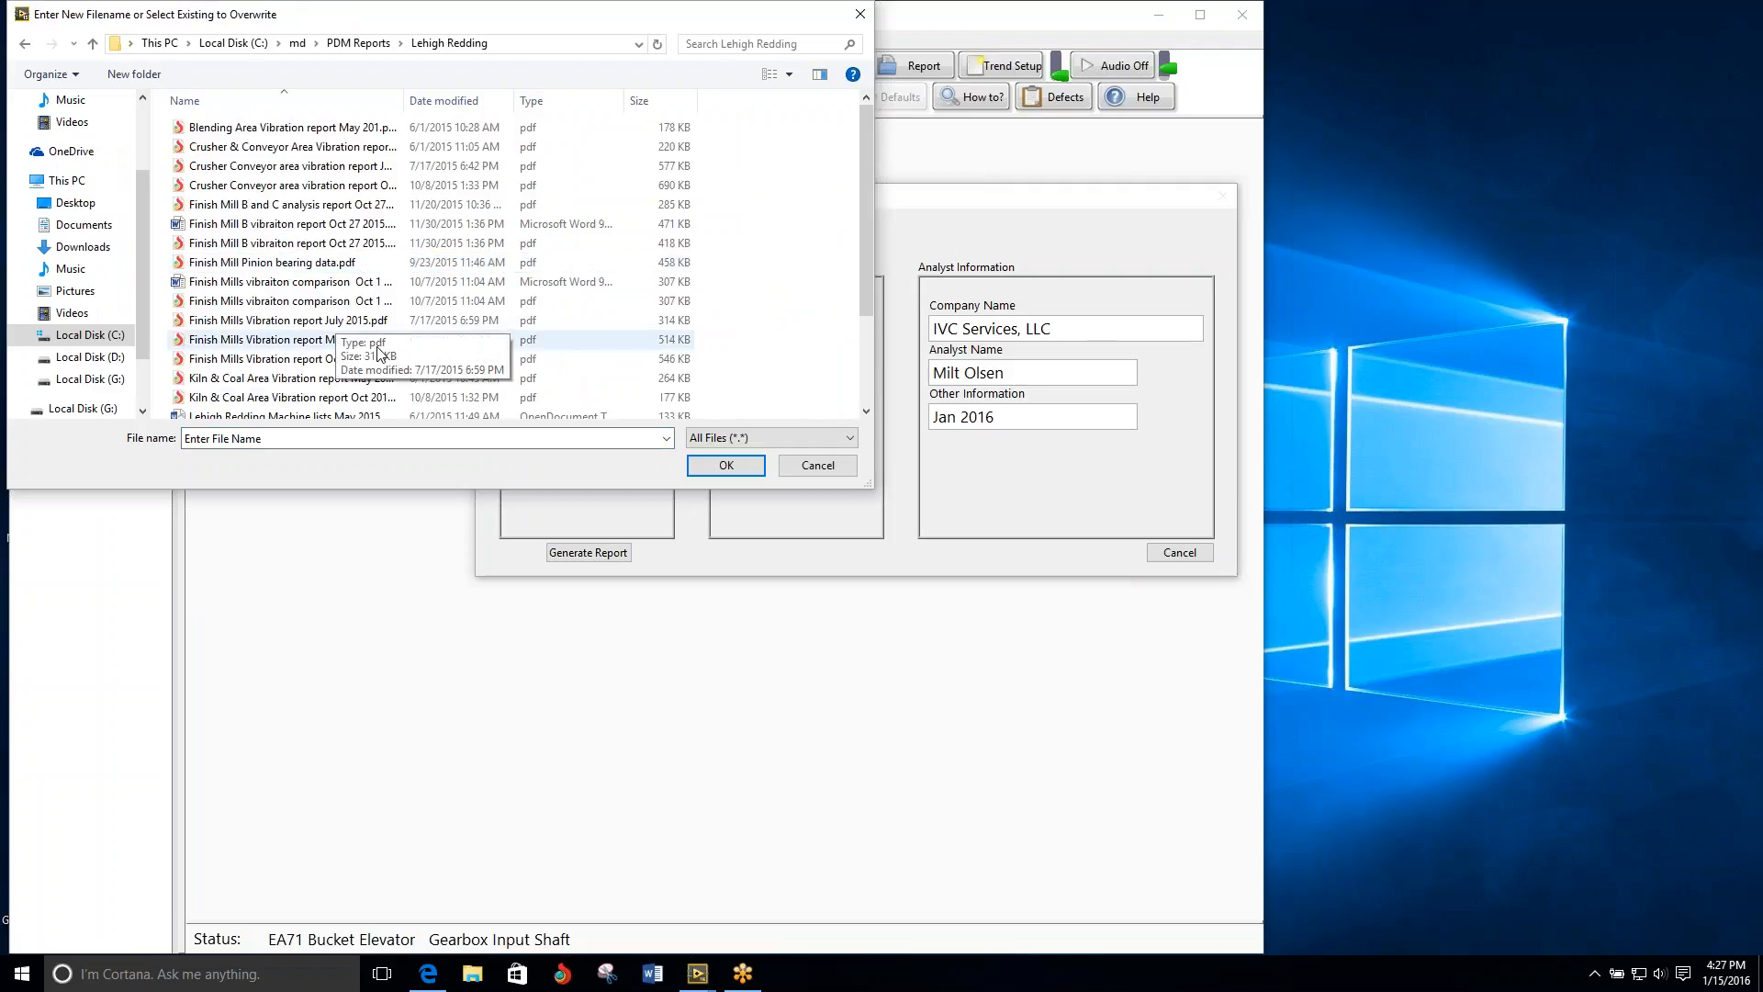
Step: Save the report as "Finish Mills vibraiton comparison Jan 2016.pdf", basing the name on the existing Oct 1 2015 PDF
{"action": "left_click", "coordinate": [271, 306]}
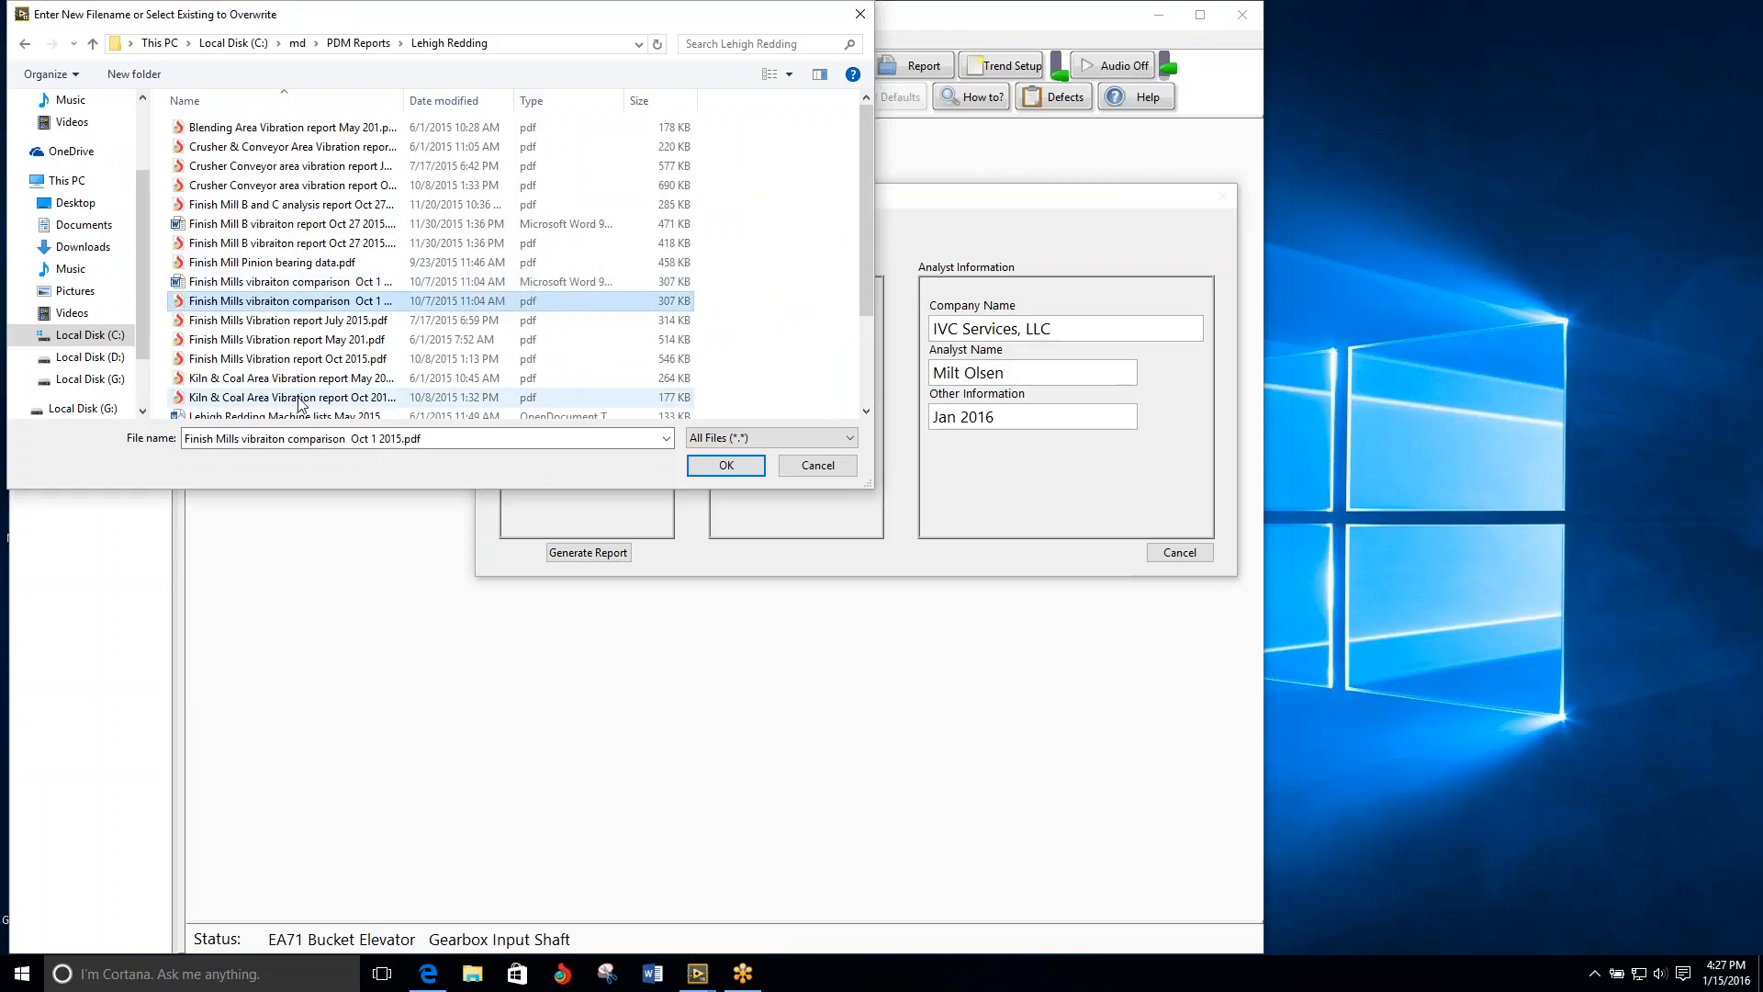
{"action": "left_click", "coordinate": [372, 441]}
{"action": "left_click_drag", "start_coordinate": [405, 438], "coordinate": [354, 439]}
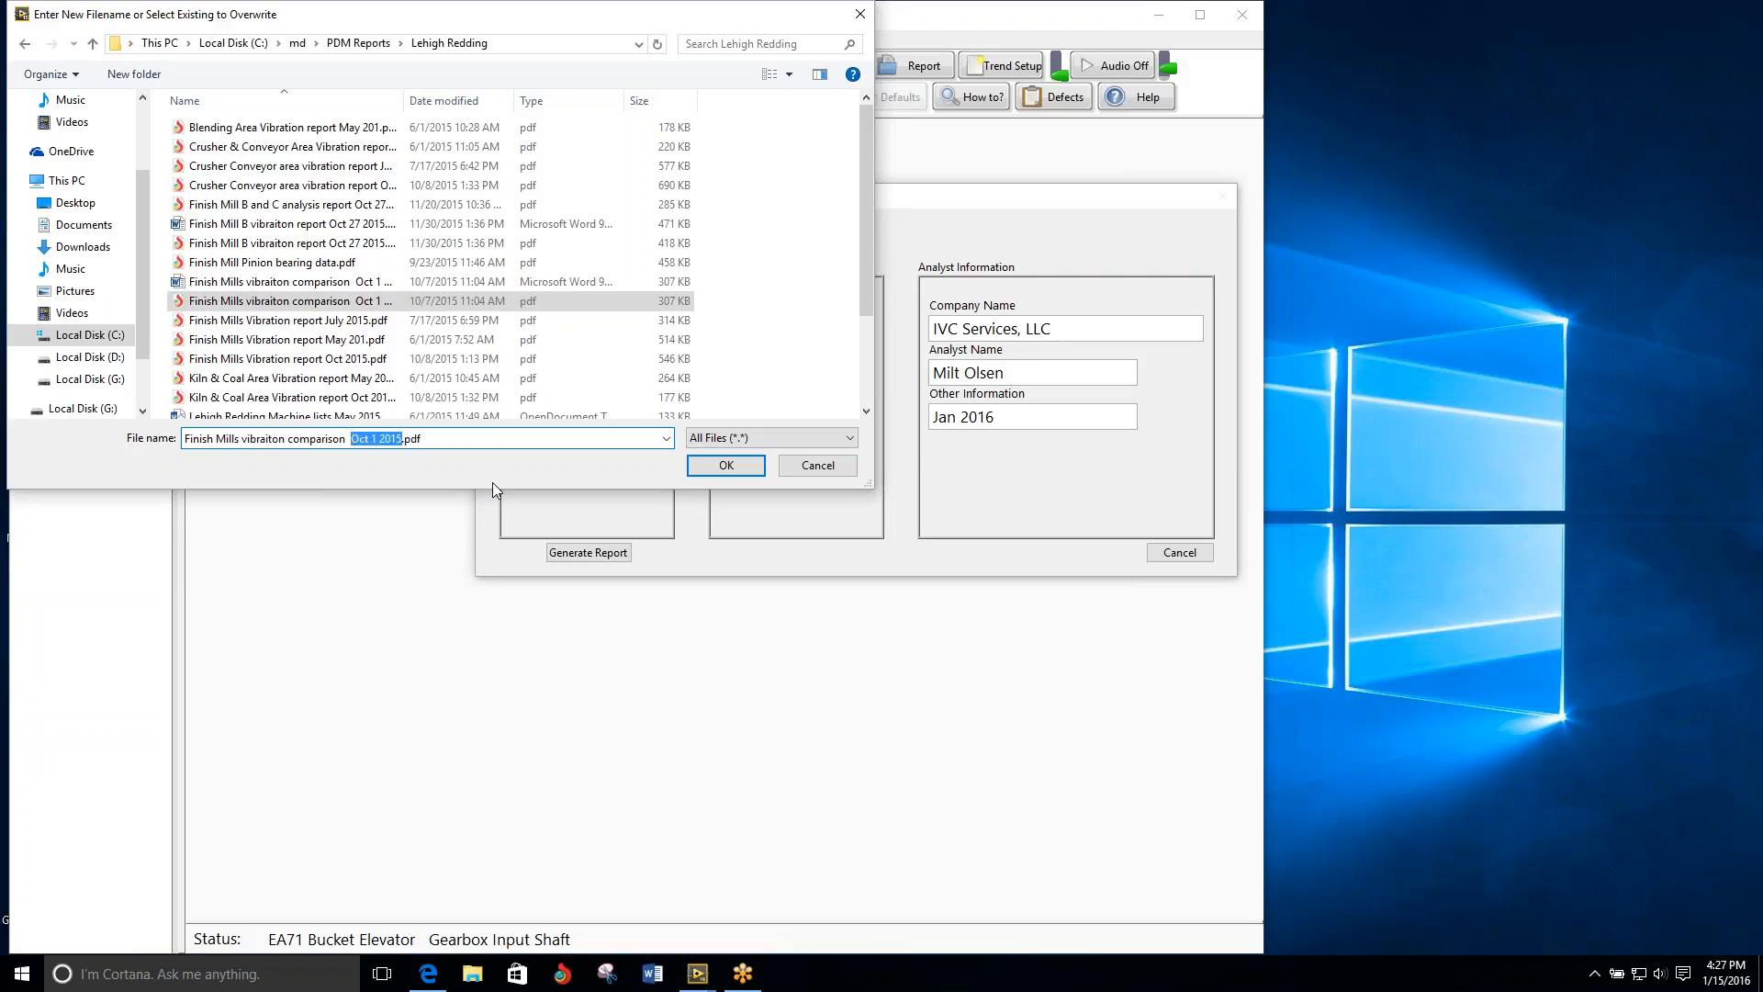
{"action": "type", "text": "Jan "}
{"action": "type", "text": "2016"}
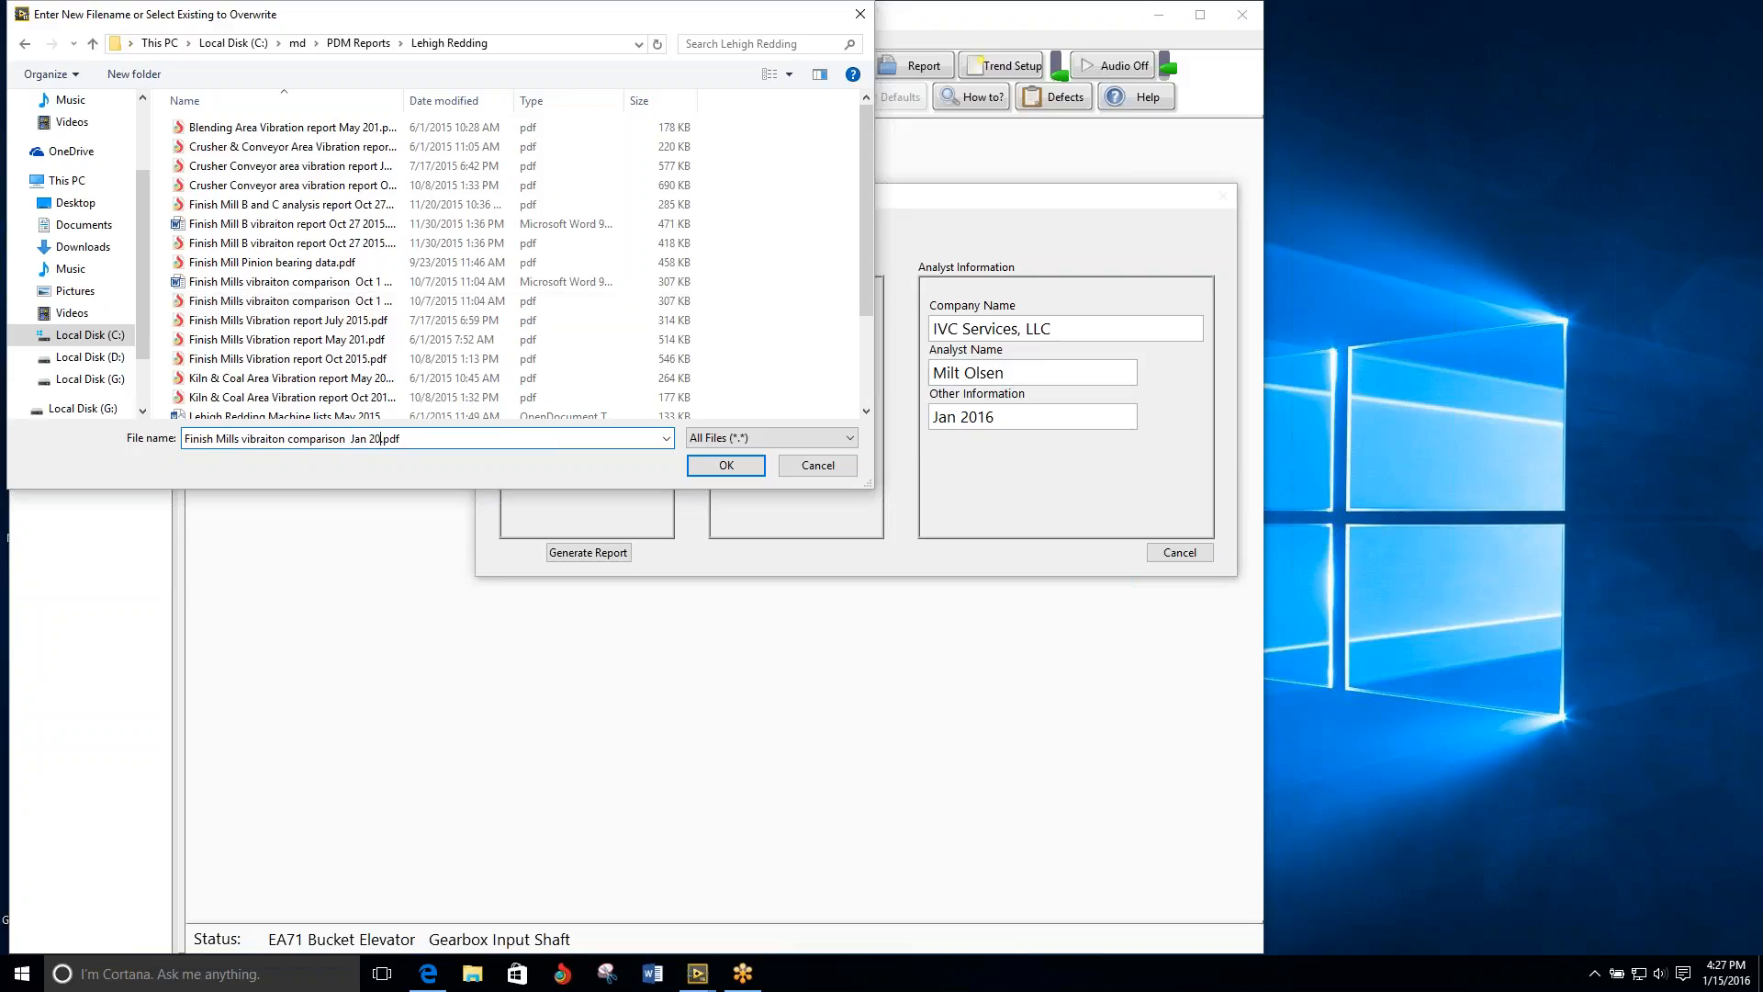
{"action": "left_click", "coordinate": [728, 464]}
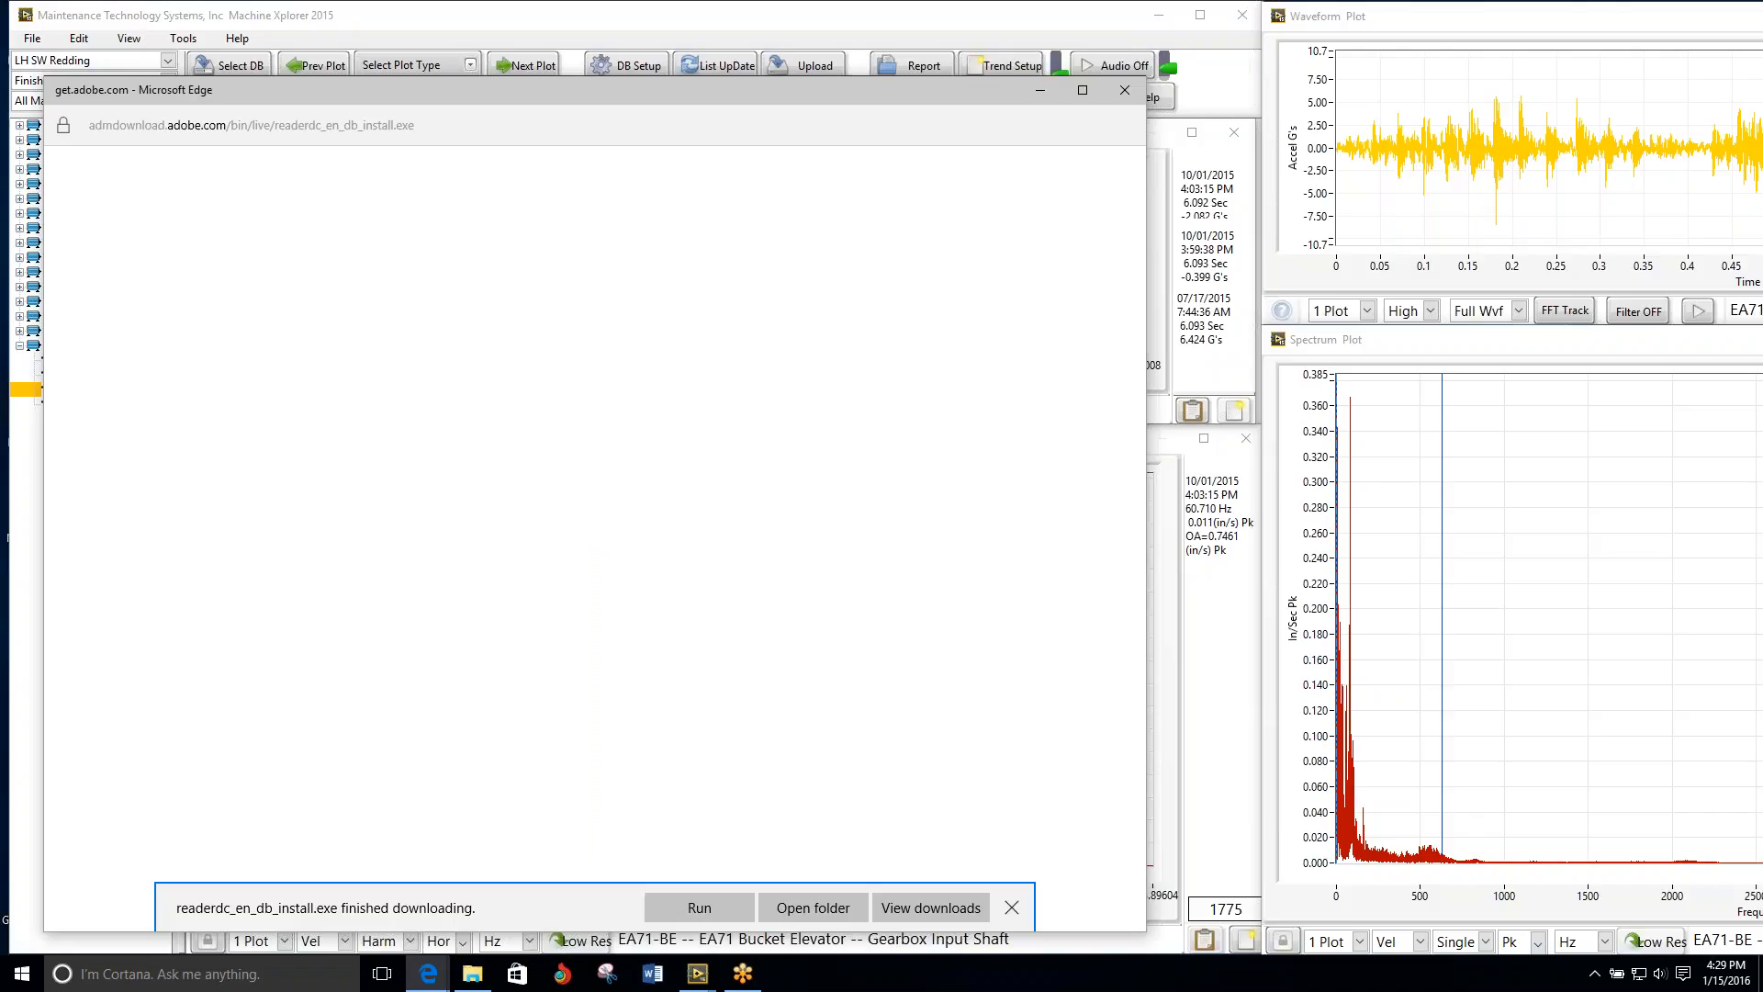
Step: Move the Adobe Reader download page and its installer window off the vibration plots
{"action": "left_click_drag", "start_coordinate": [327, 90], "coordinate": [1762, 107]}
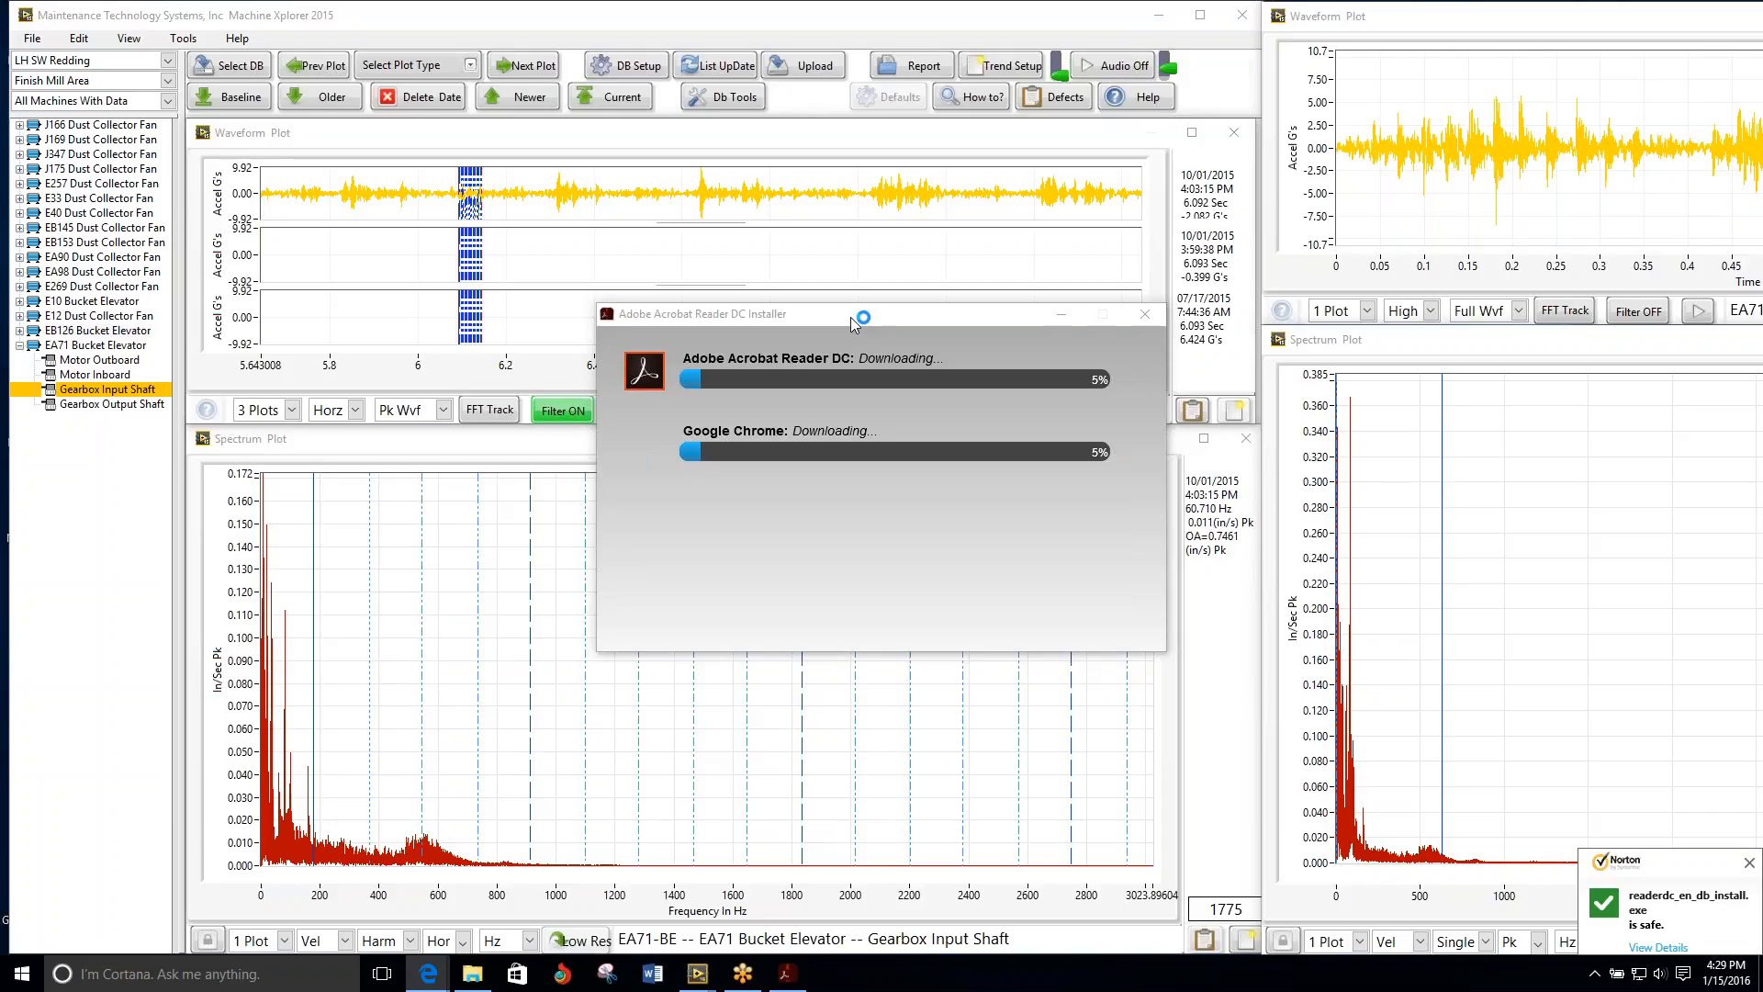
{"action": "left_click_drag", "start_coordinate": [844, 314], "coordinate": [1761, 314]}
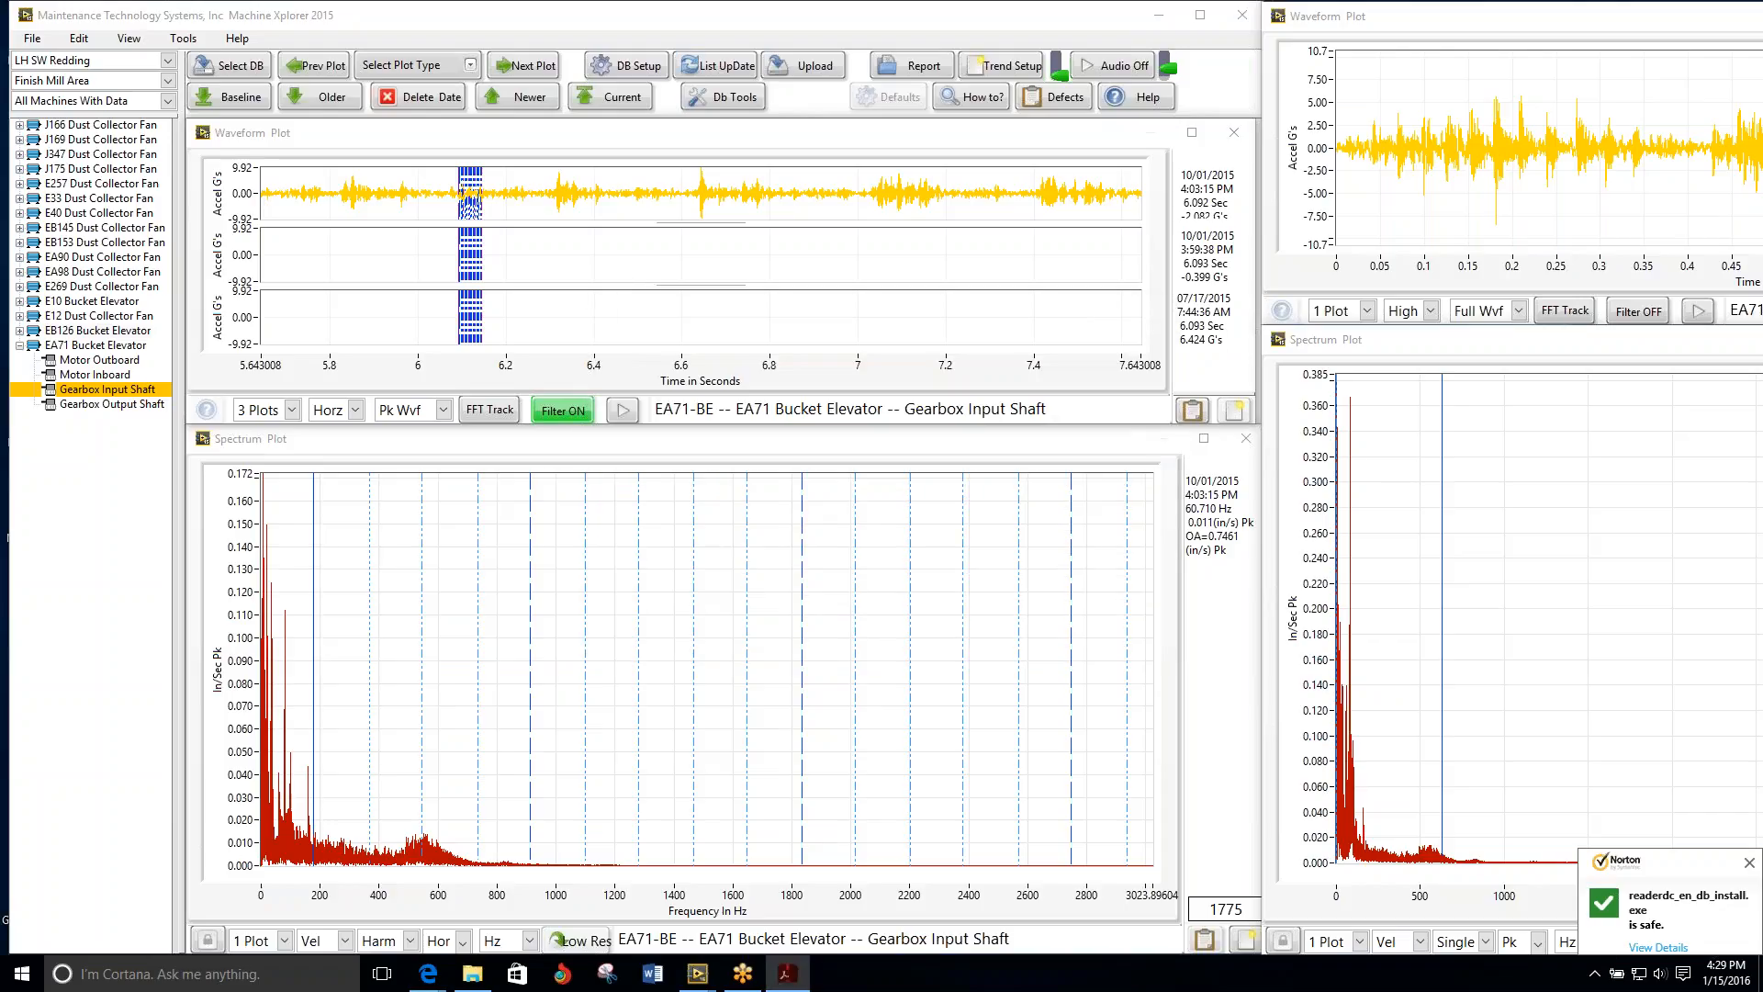